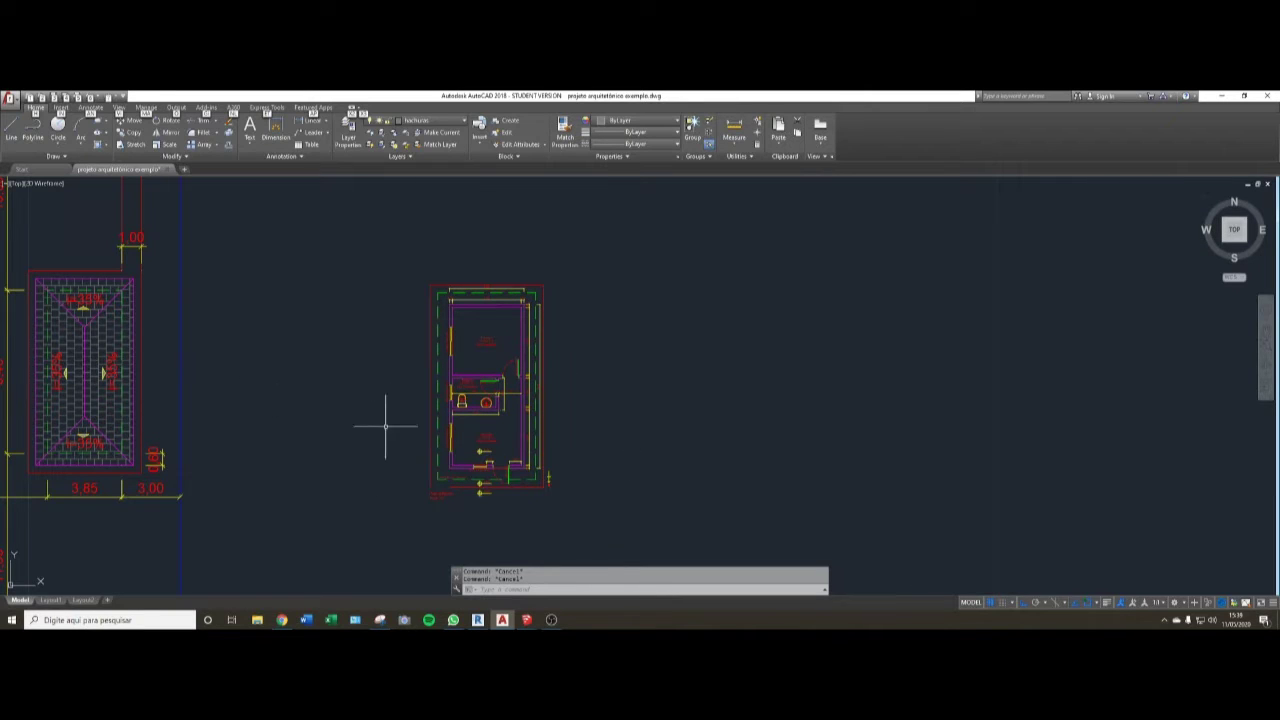
mouse_move(430, 374)
scroll(451, 447, "up", 4)
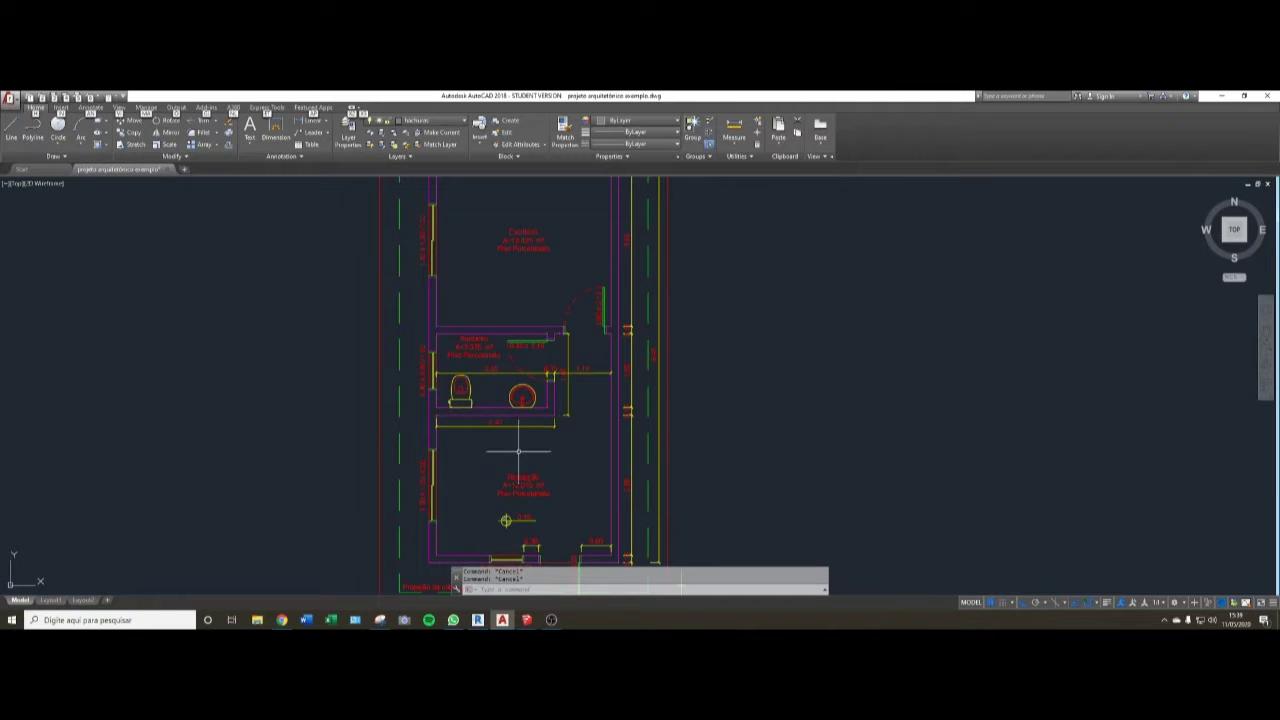
middle_click_drag(507, 458, 503, 428)
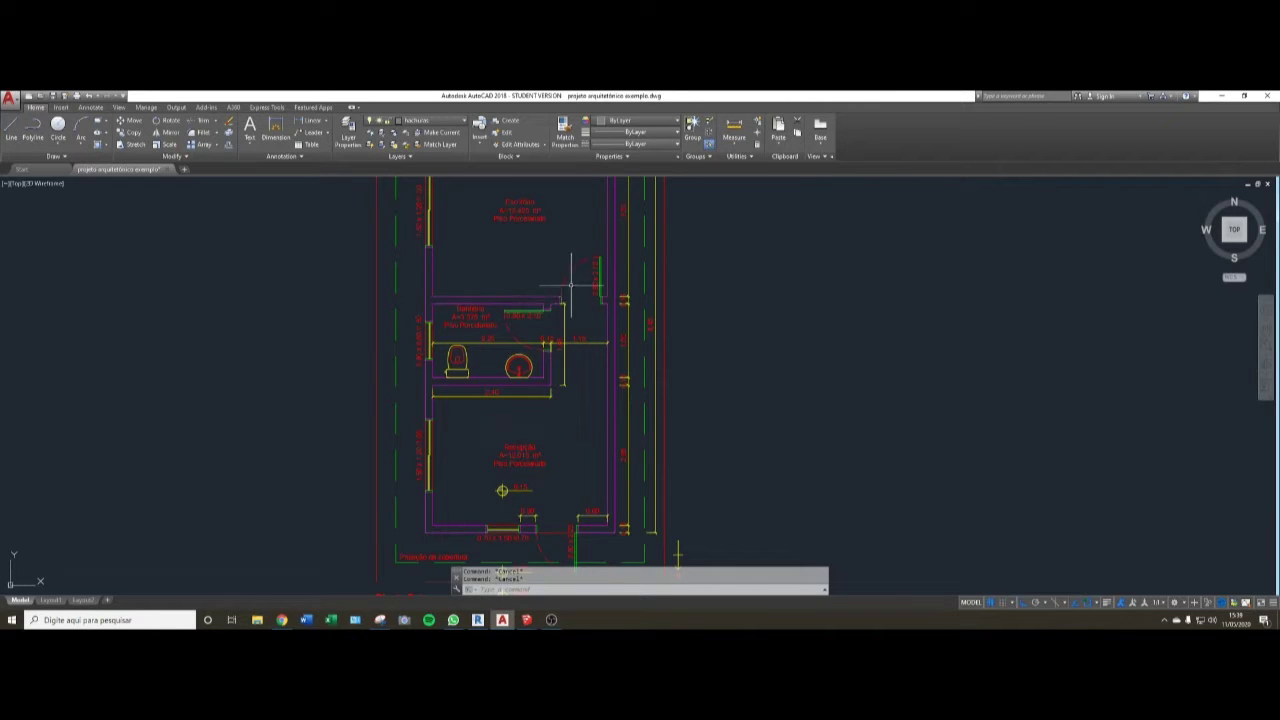
type("l")
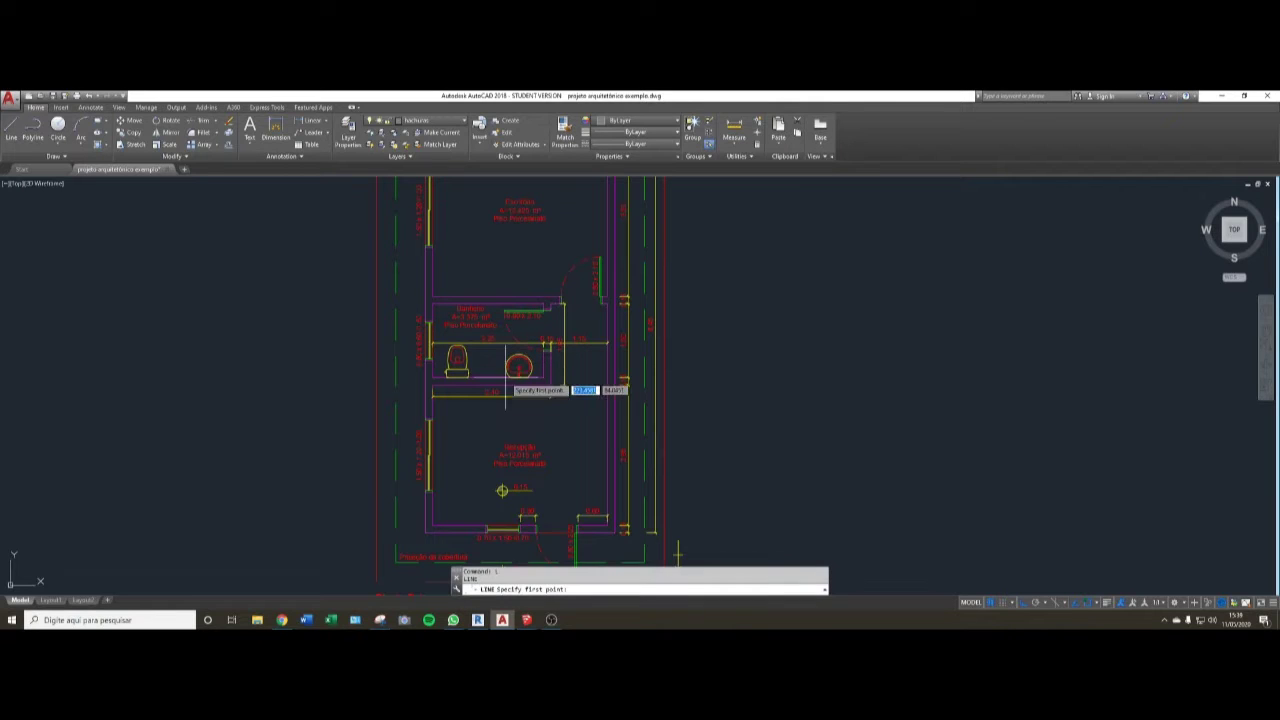
key("Return")
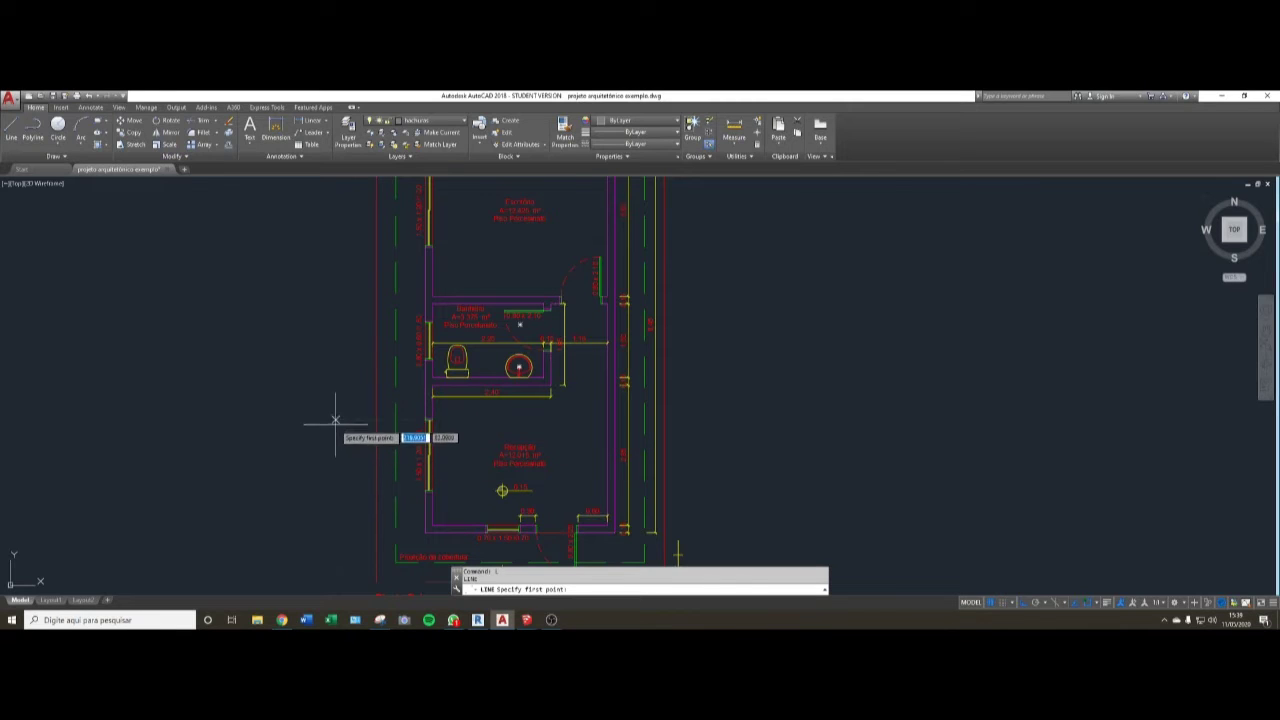
key("Escape")
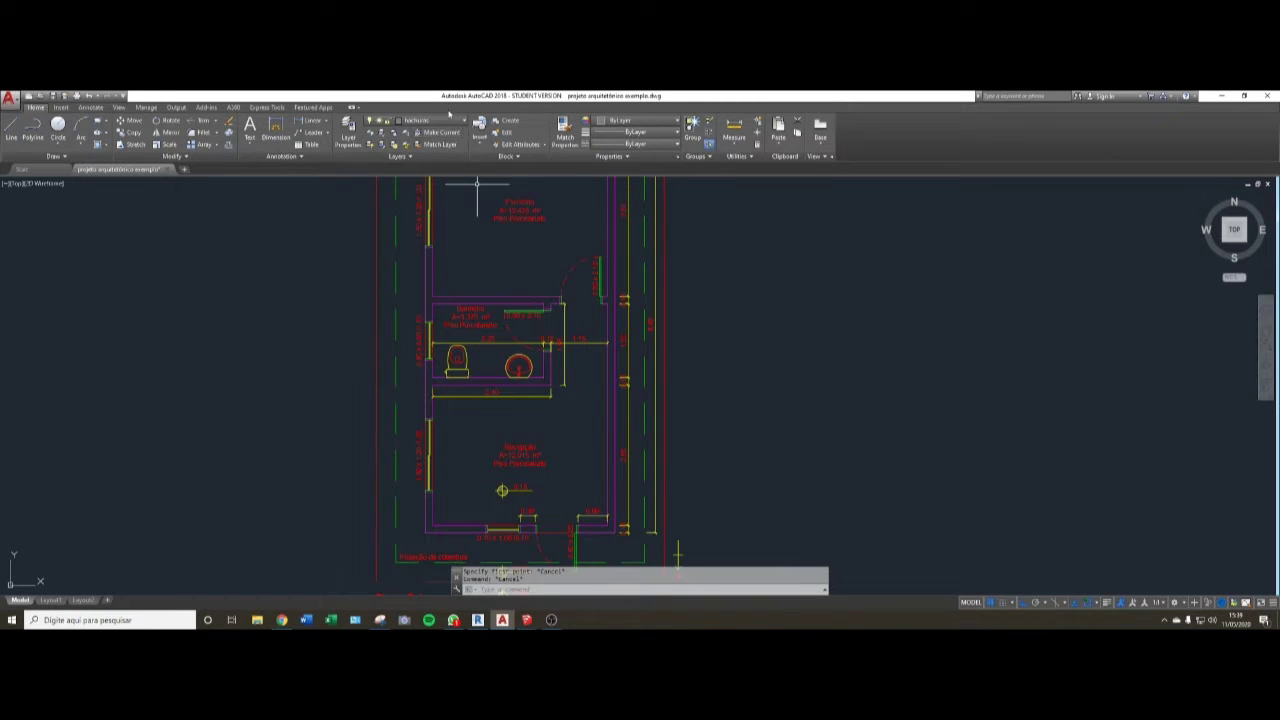
- Make layer 0 current and draw a horizontal line across the Recepção room, extending past the outer outlines on both sides of the plan
left_click(440, 120)
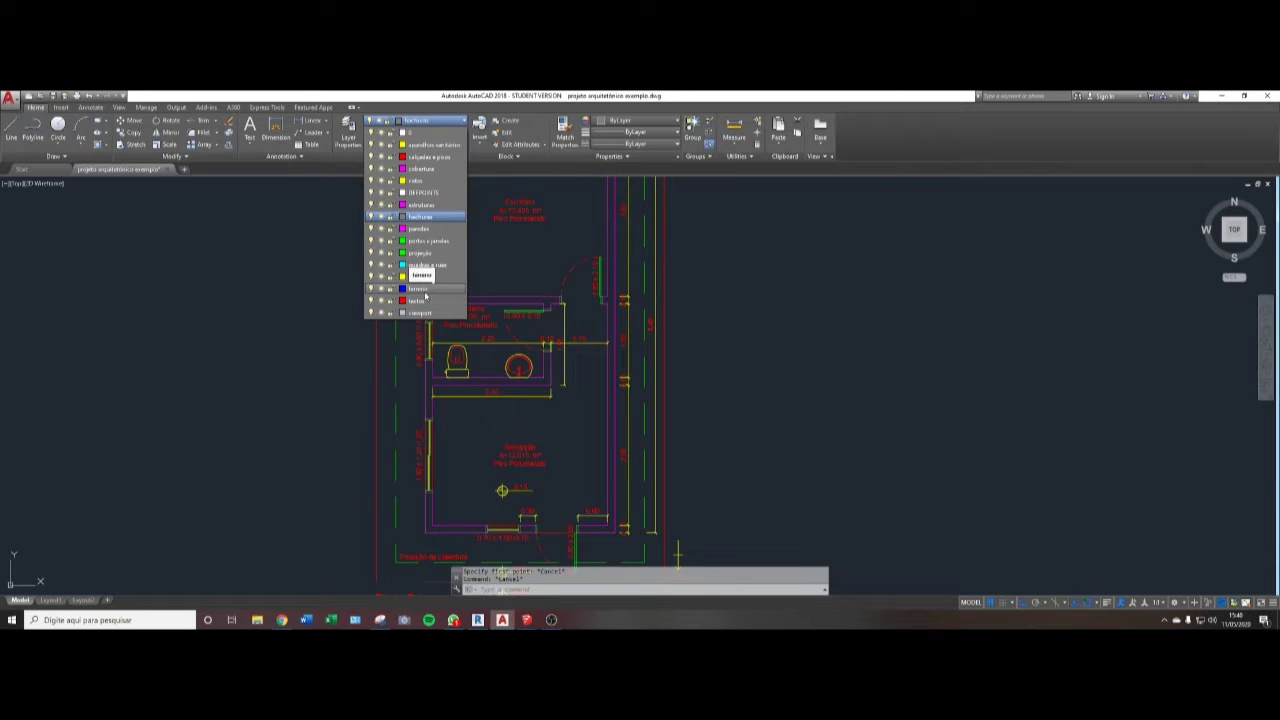
left_click(432, 133)
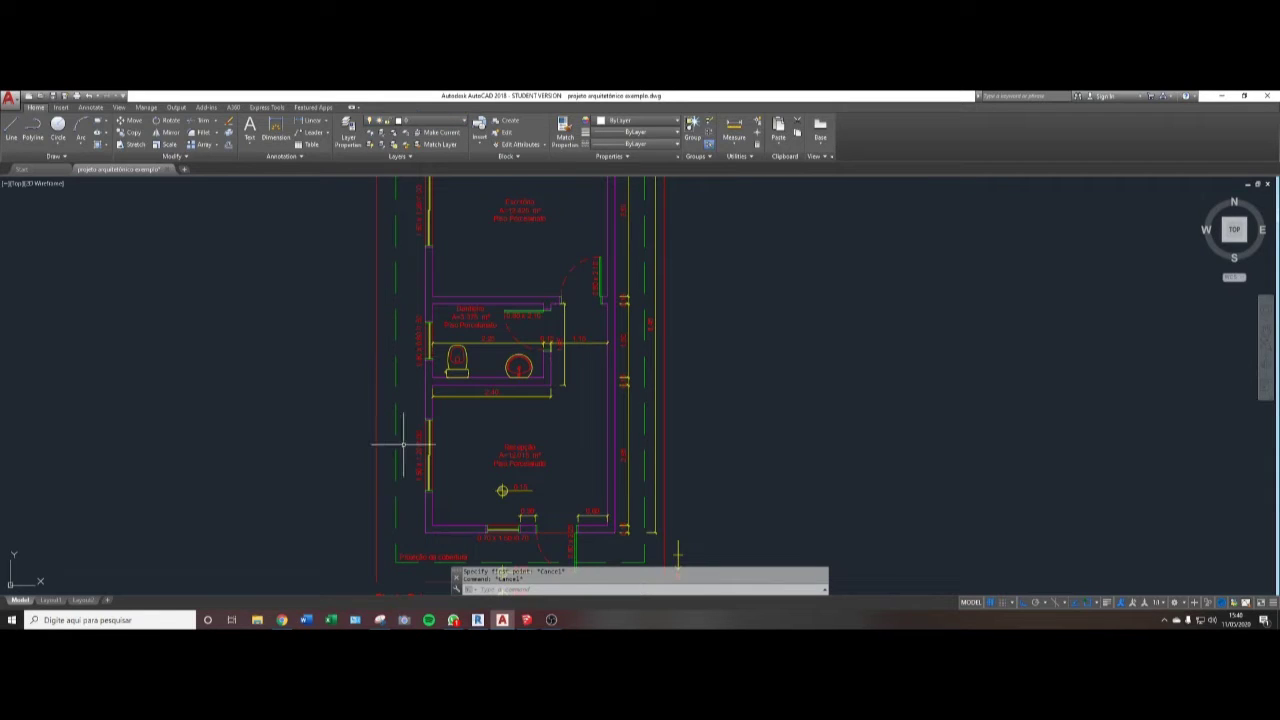
type("l")
key("Return")
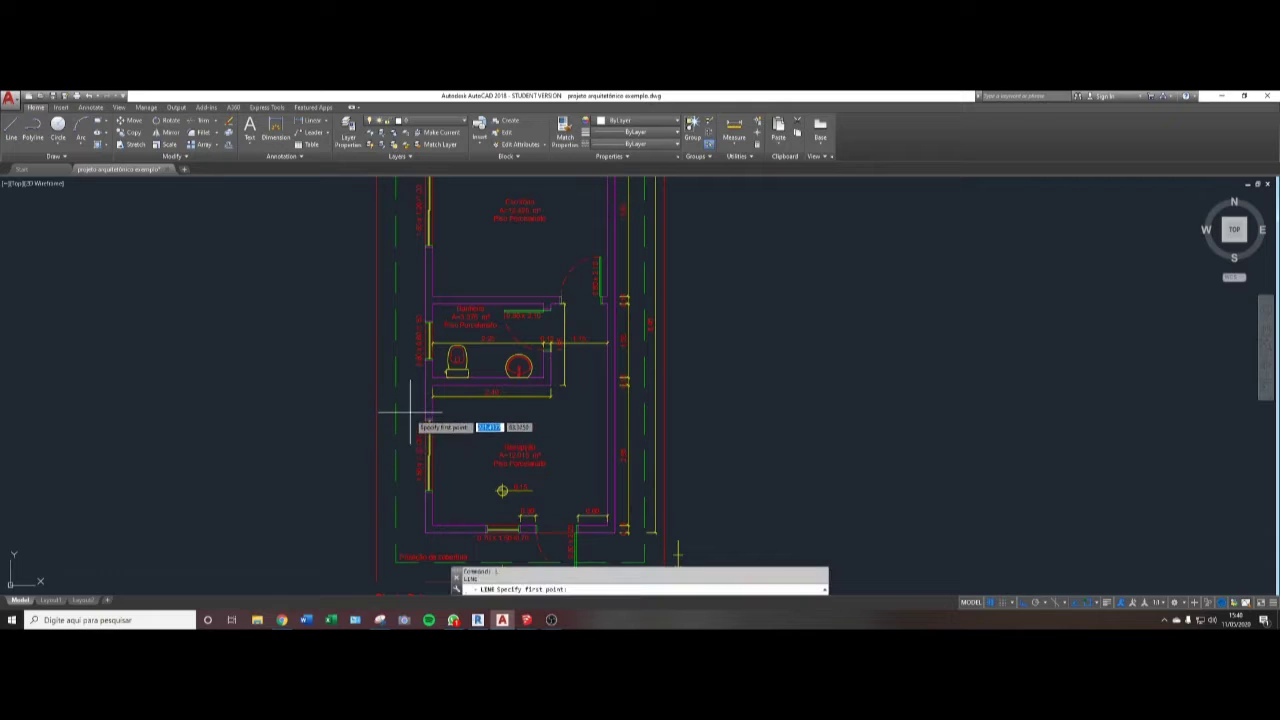
scroll(413, 438, "up", 5)
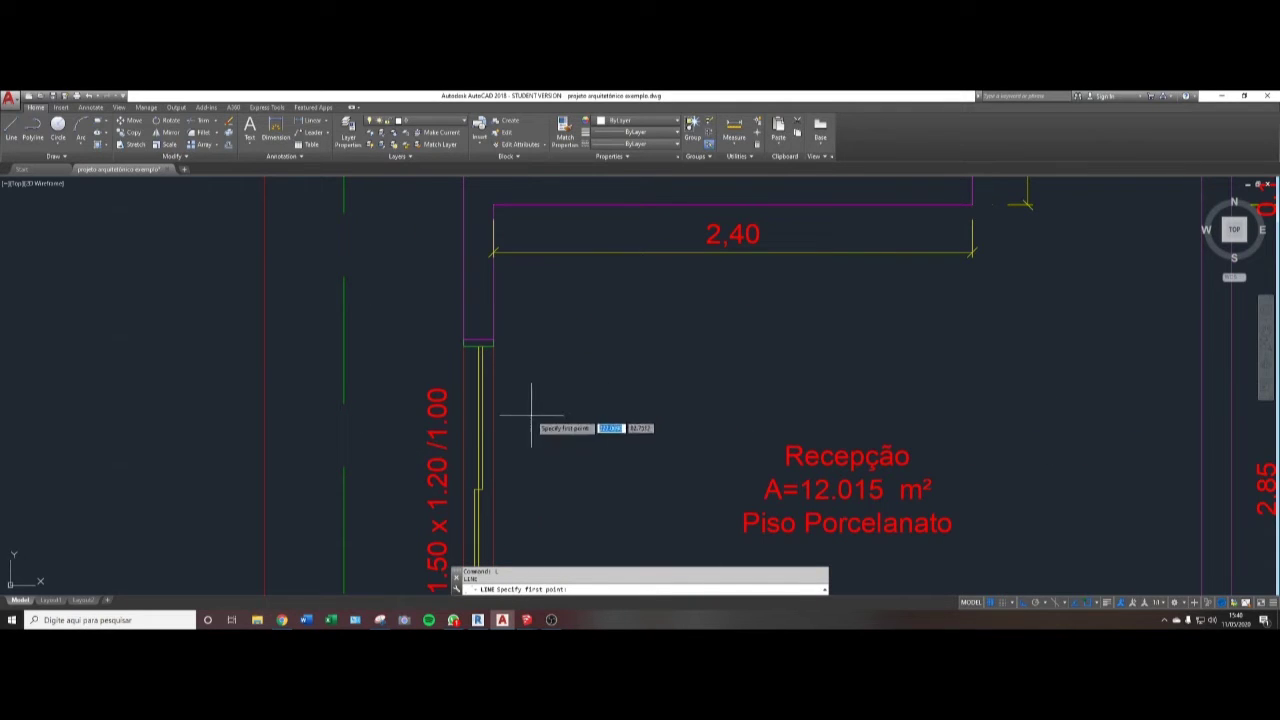
scroll(421, 398, "down", 2)
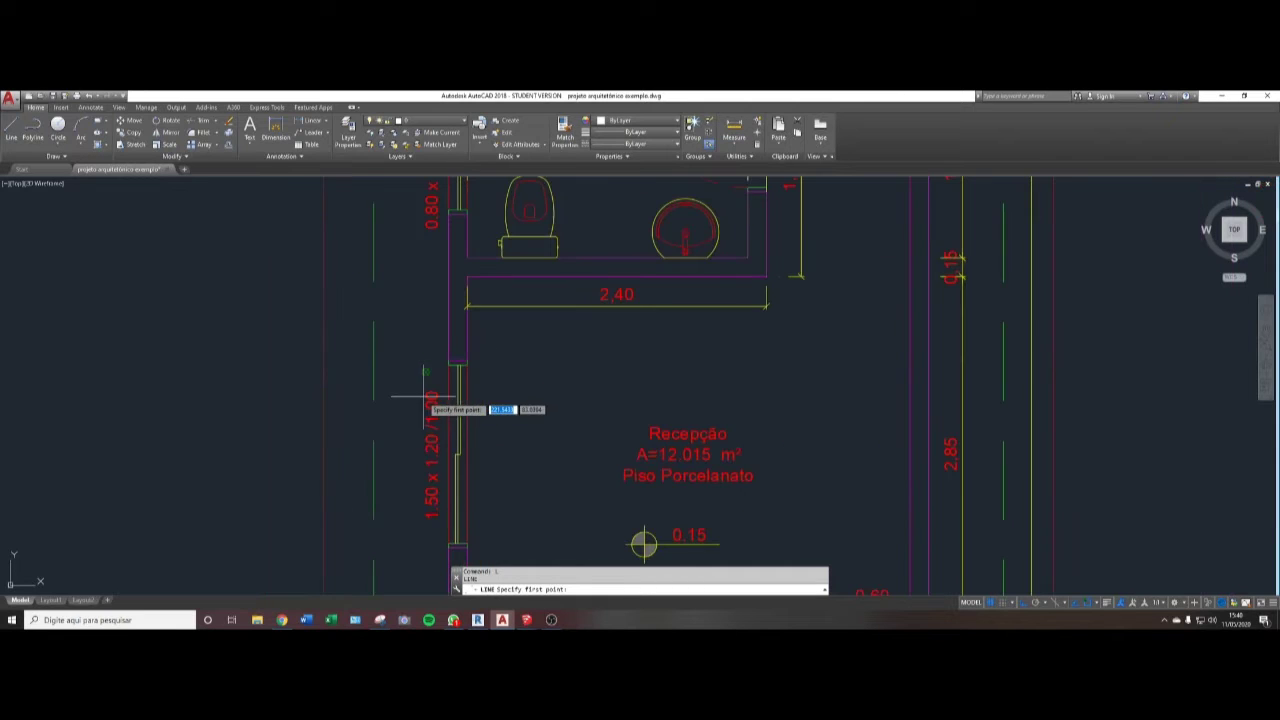
left_click(285, 405)
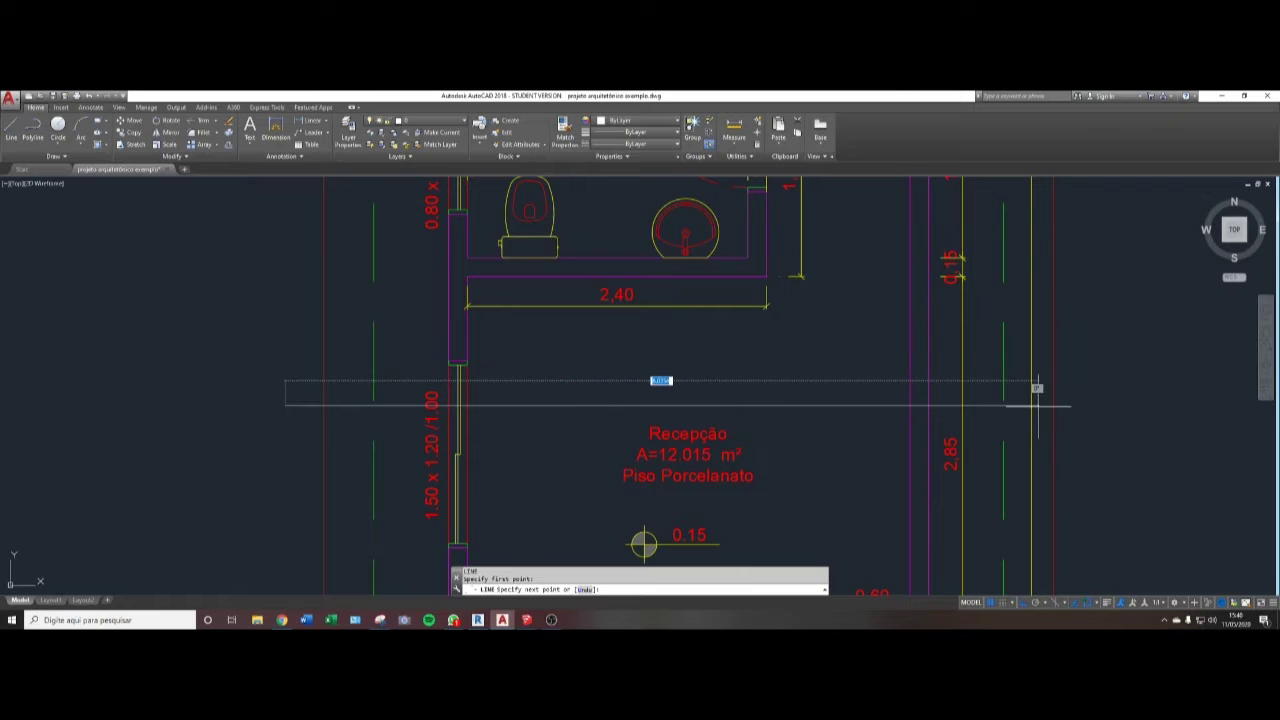
left_click(1092, 388)
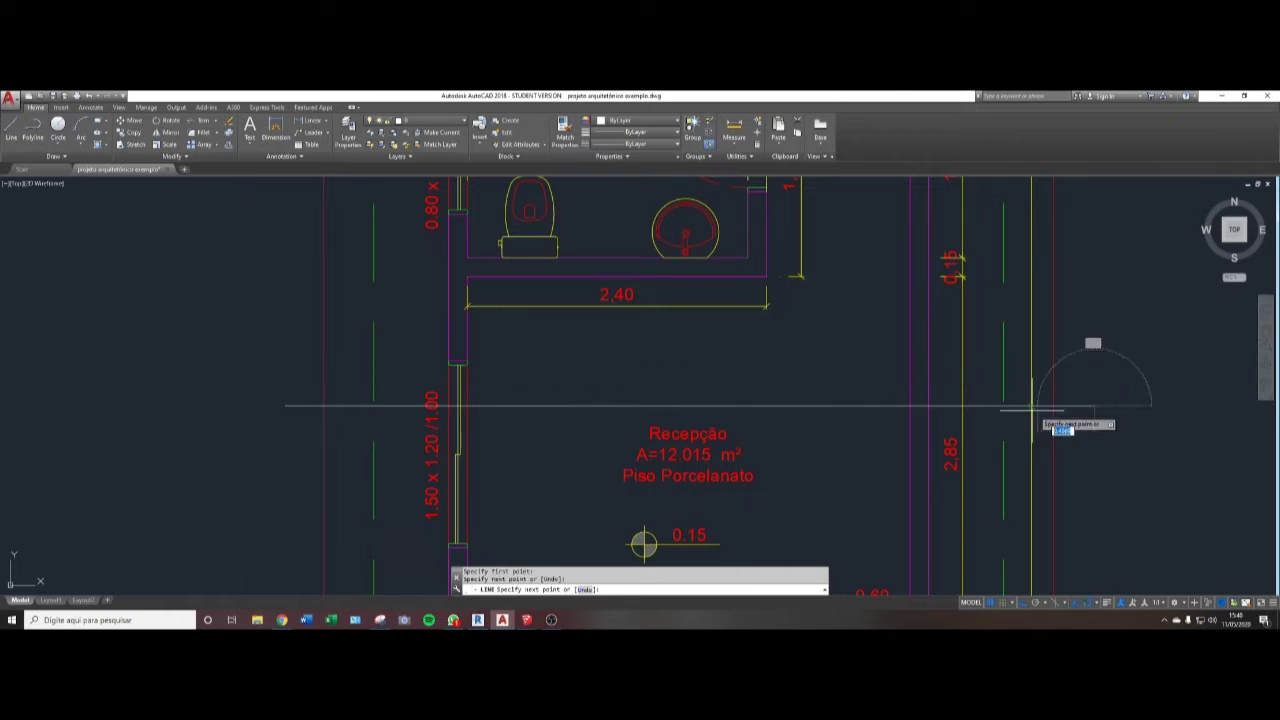
key("Escape")
key("Escape")
- Examine where the selected horizontal line crosses the floor plan's walls and window
middle_click_drag(938, 415, 872, 412)
left_click_drag(789, 403, 769, 426)
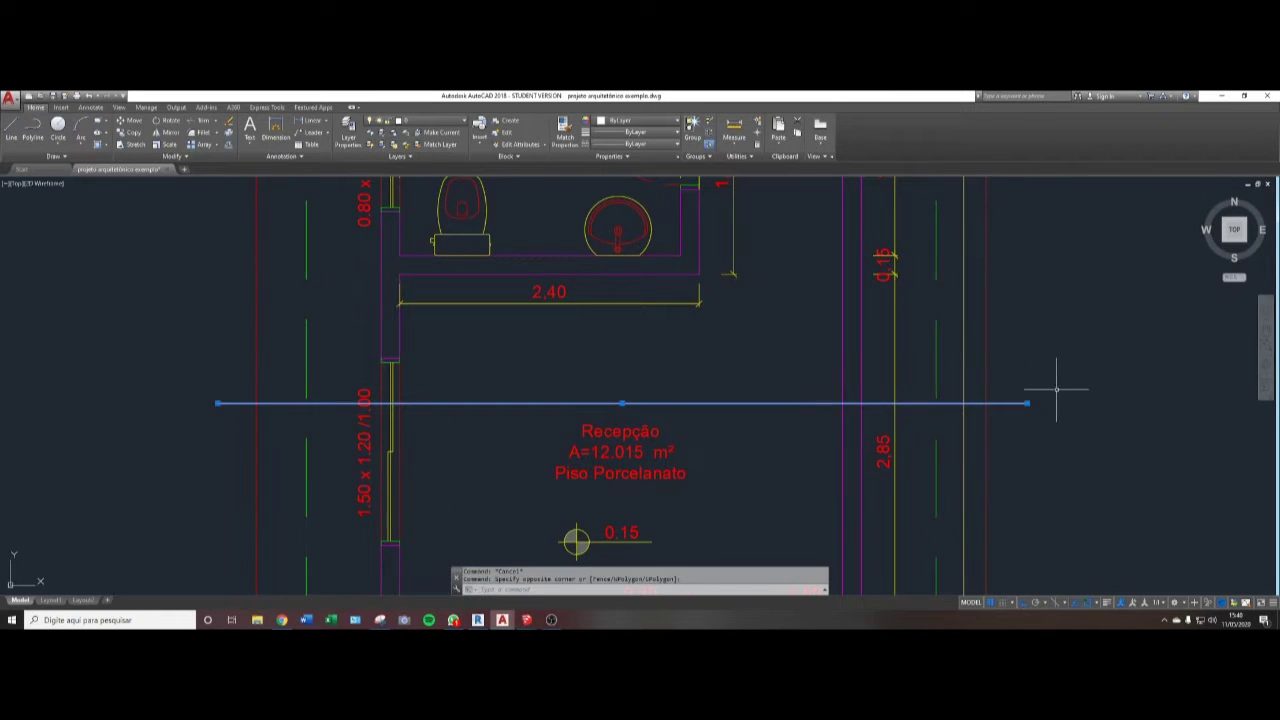
scroll(862, 432, "down", 4)
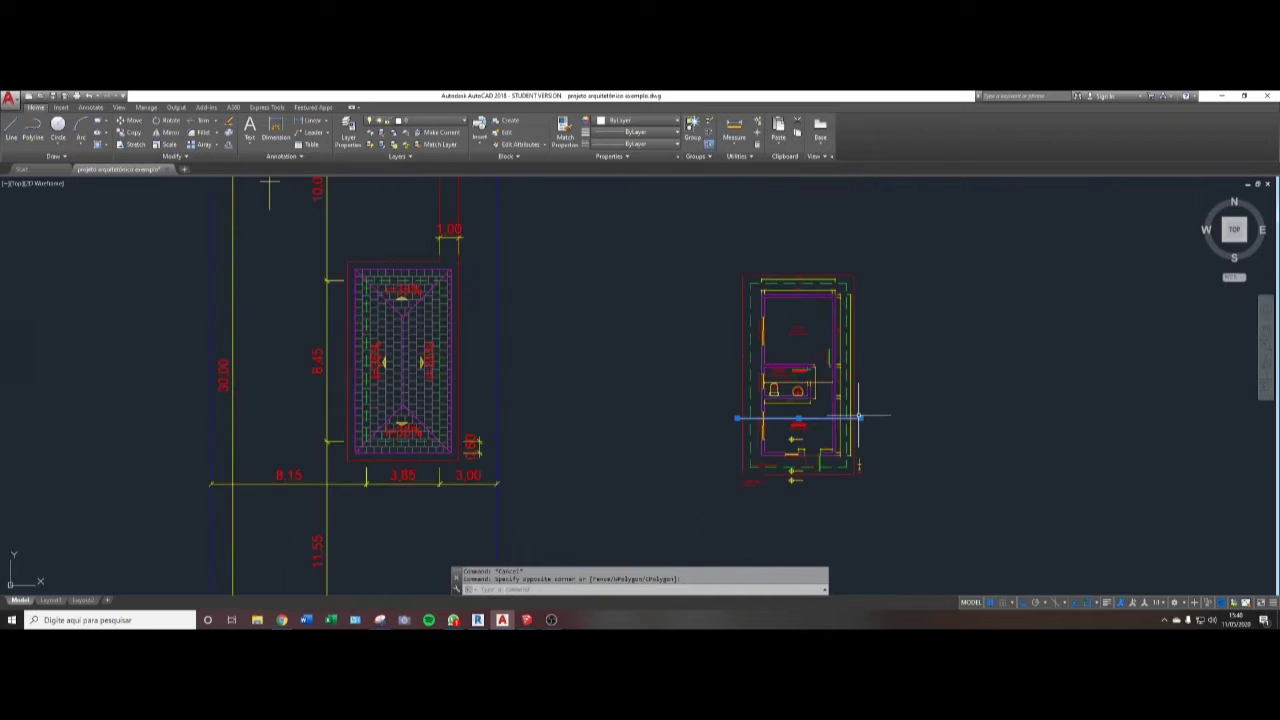
scroll(760, 427, "up", 7)
scroll(1040, 405, "down", 5)
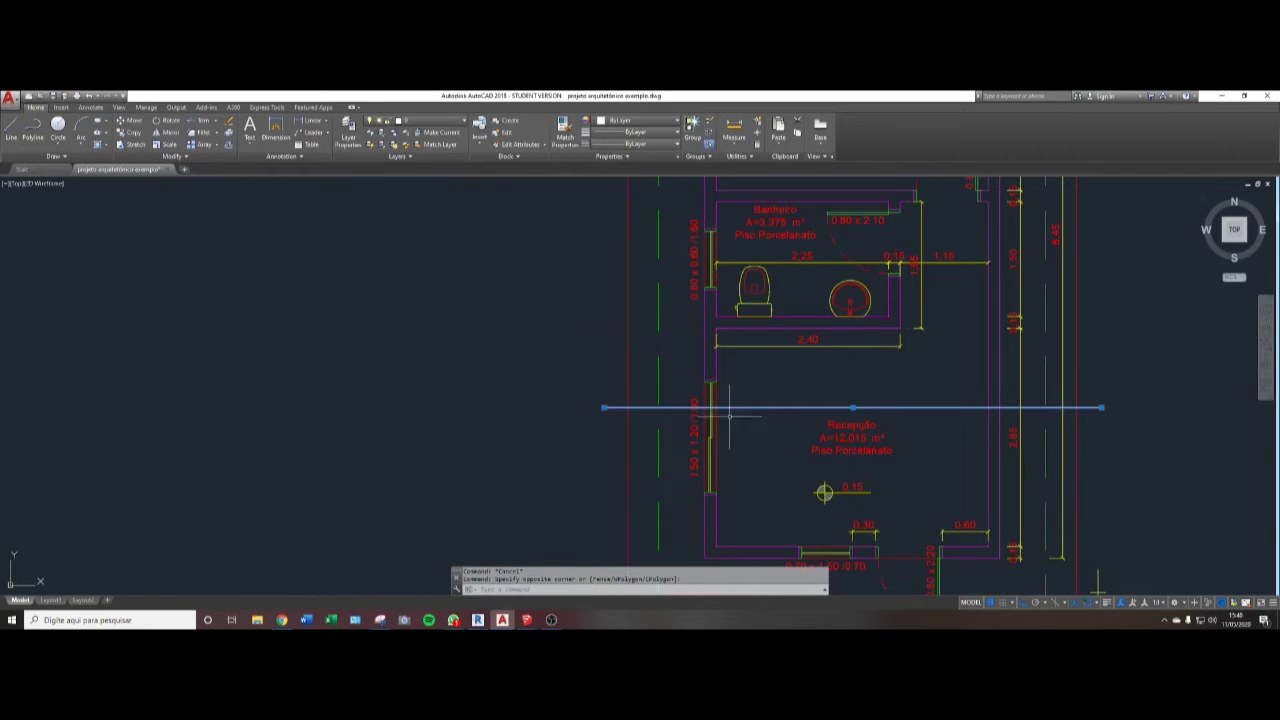
middle_click_drag(958, 416, 898, 417)
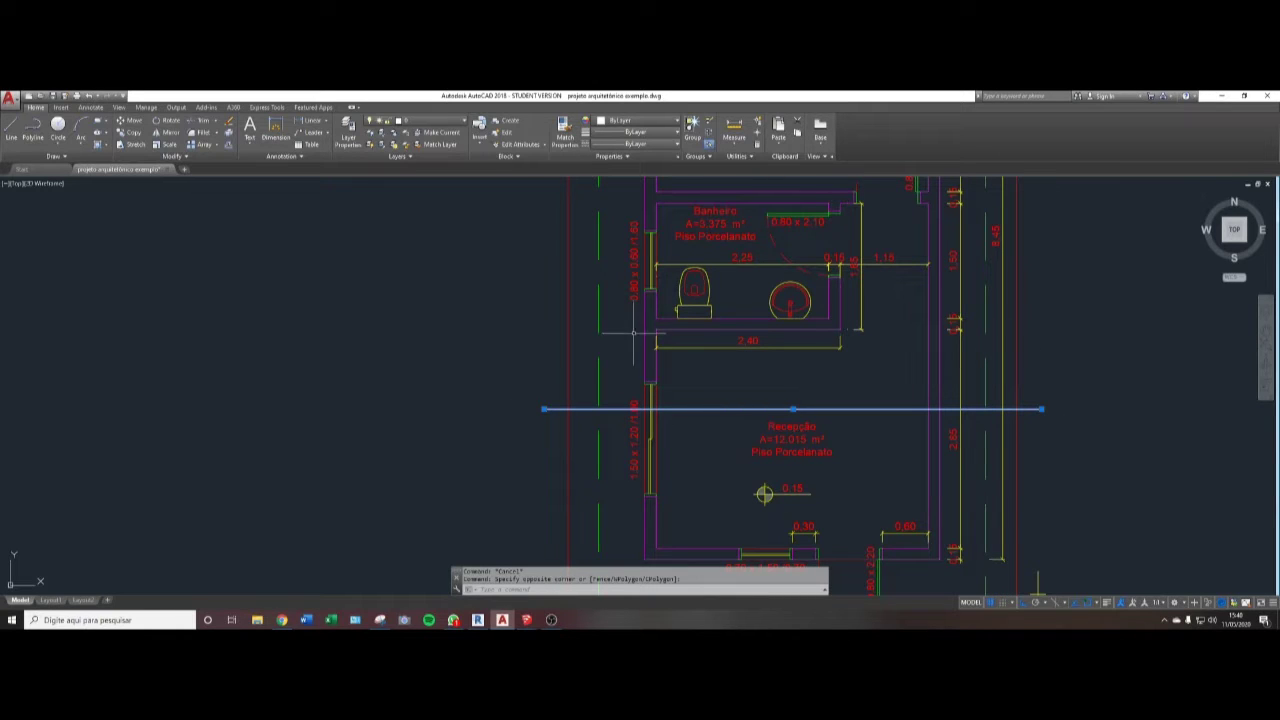
middle_click_drag(1005, 405, 785, 398)
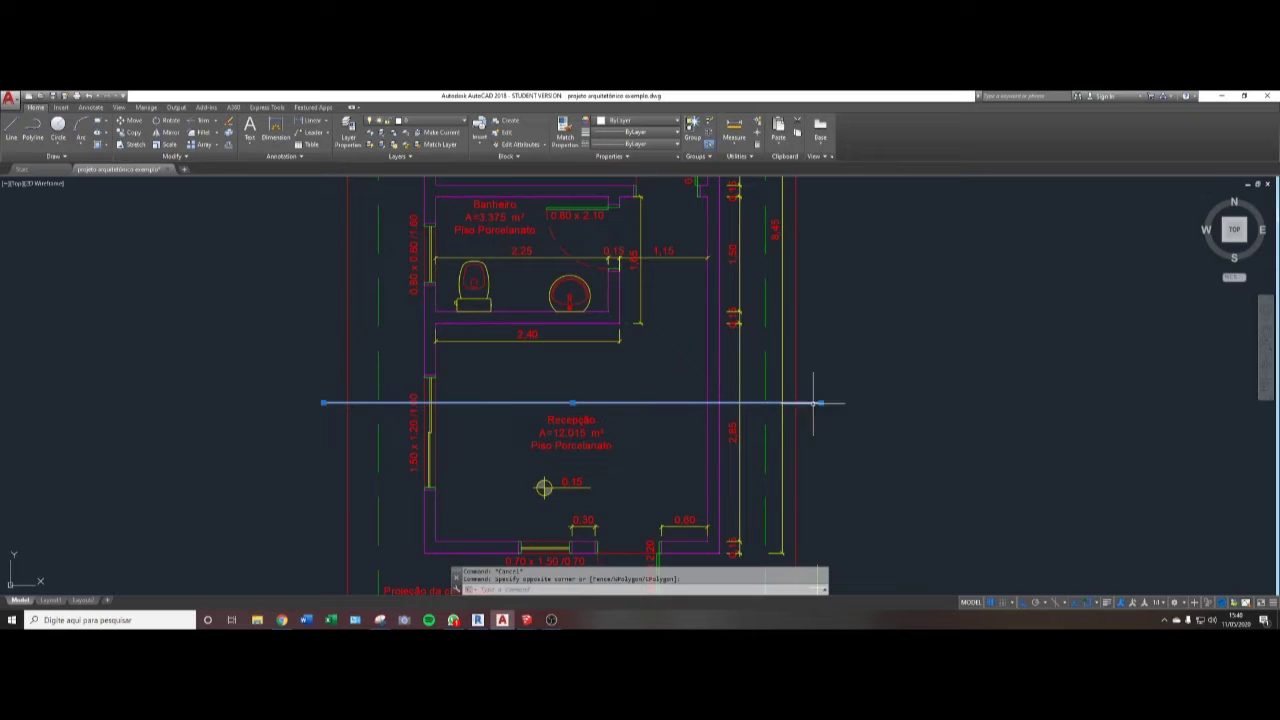
key("Escape")
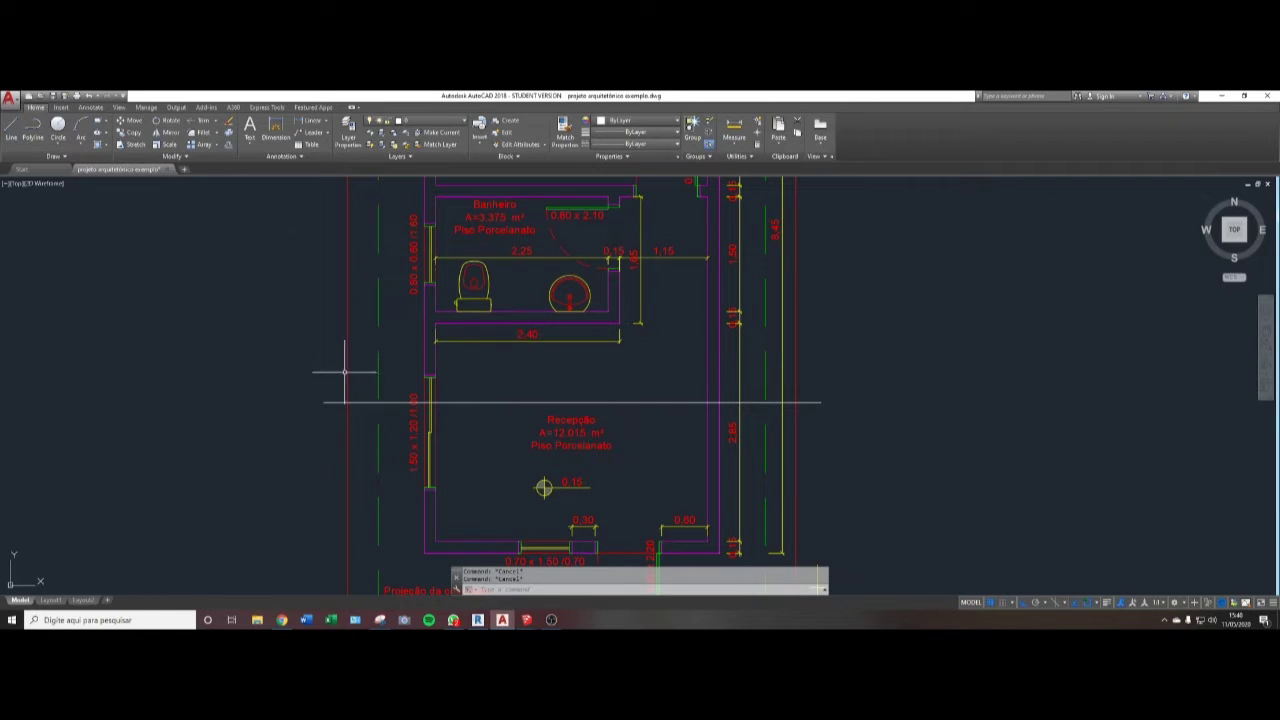
- Draw a short line rising at 60° from the horizontal line's left end, with ortho turned off
type("l")
key("Return")
scroll(330, 400, "up", 2)
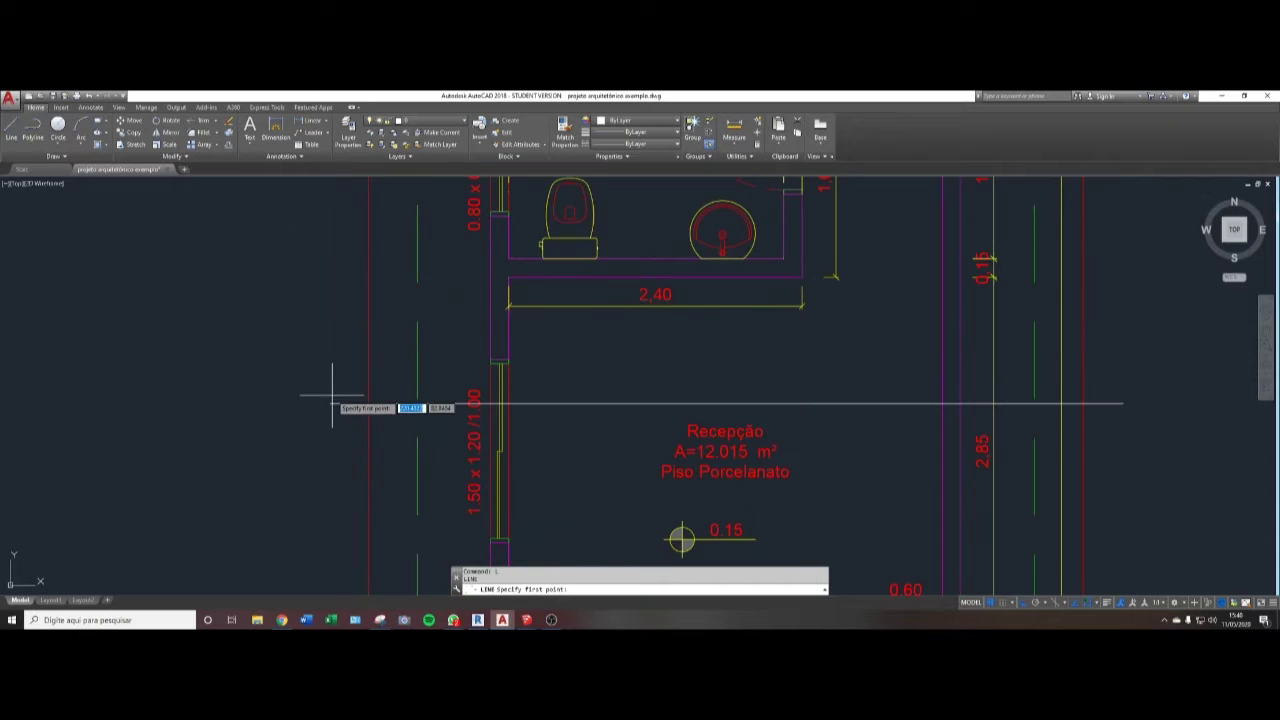
scroll(330, 404, "up", 2)
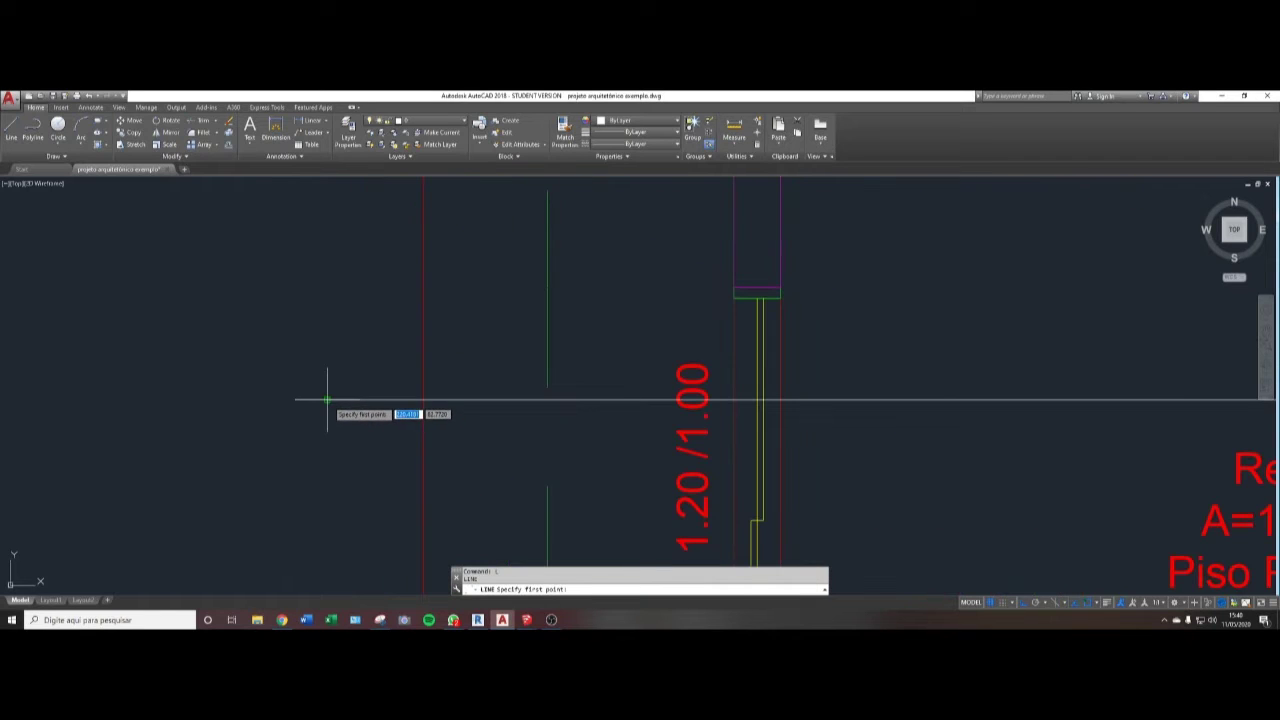
left_click(328, 399)
key("F8")
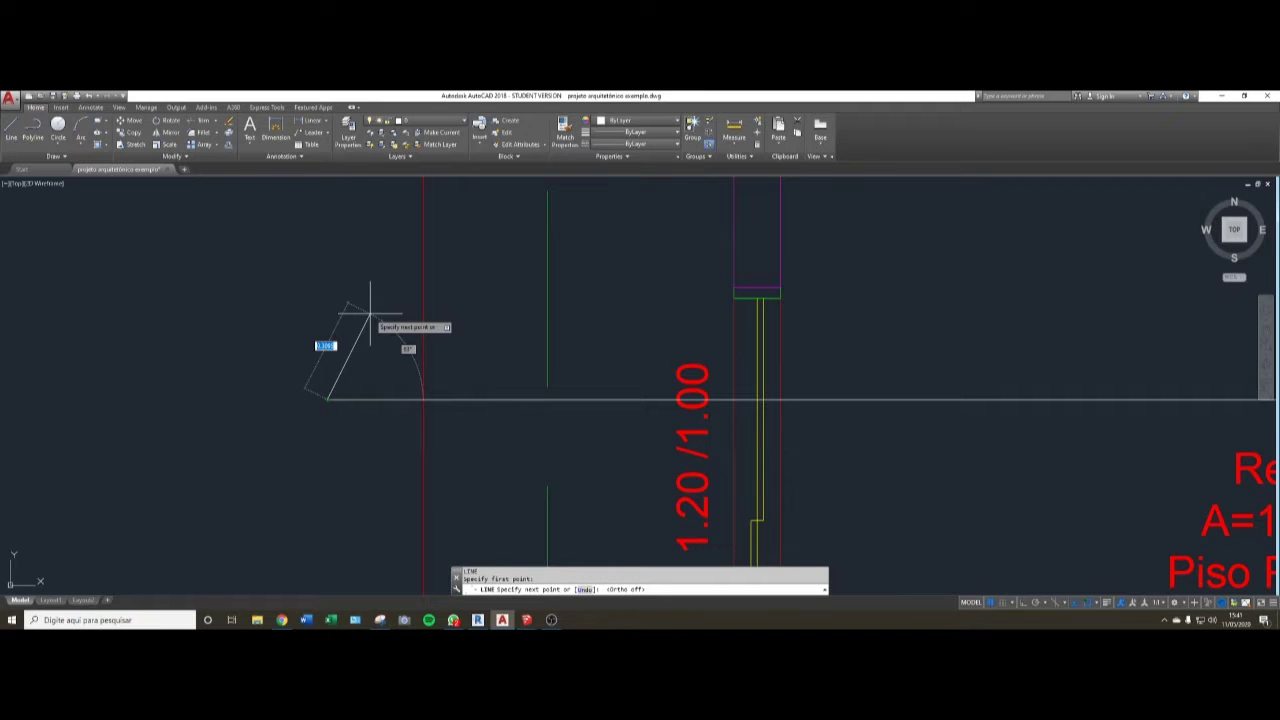
key("shift")
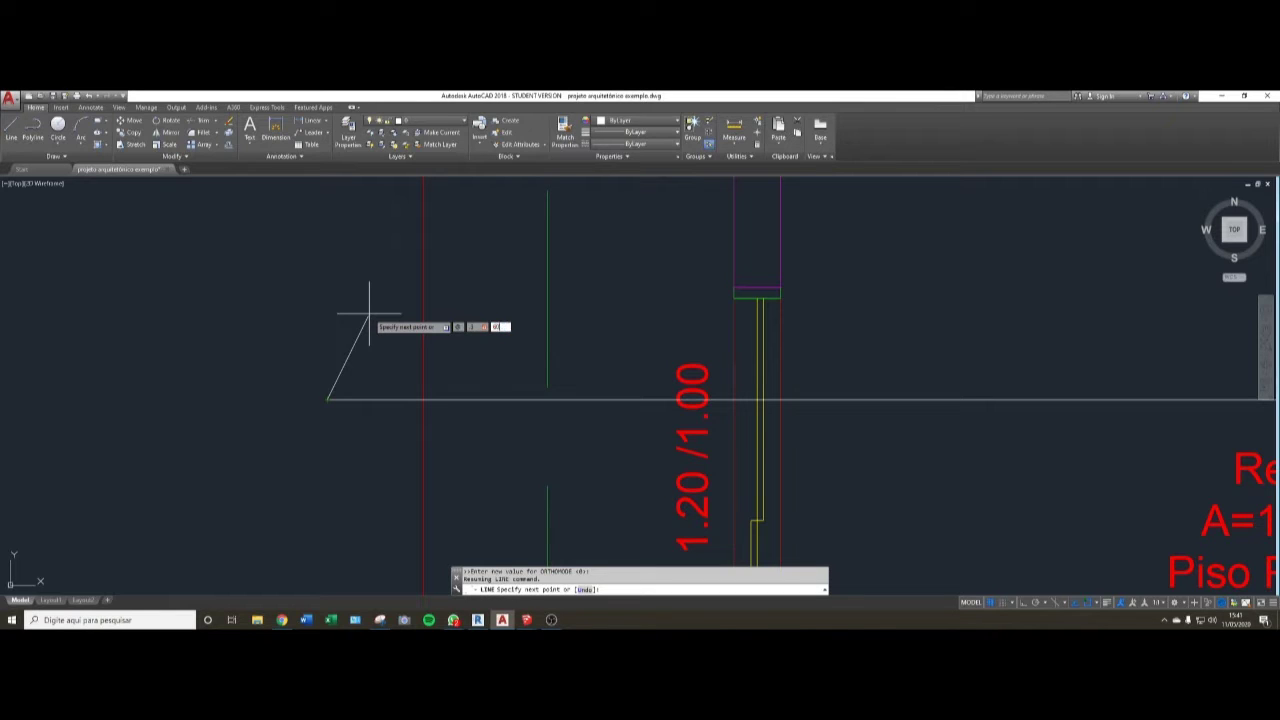
key("Return")
key("Escape")
key("Escape")
key("Escape")
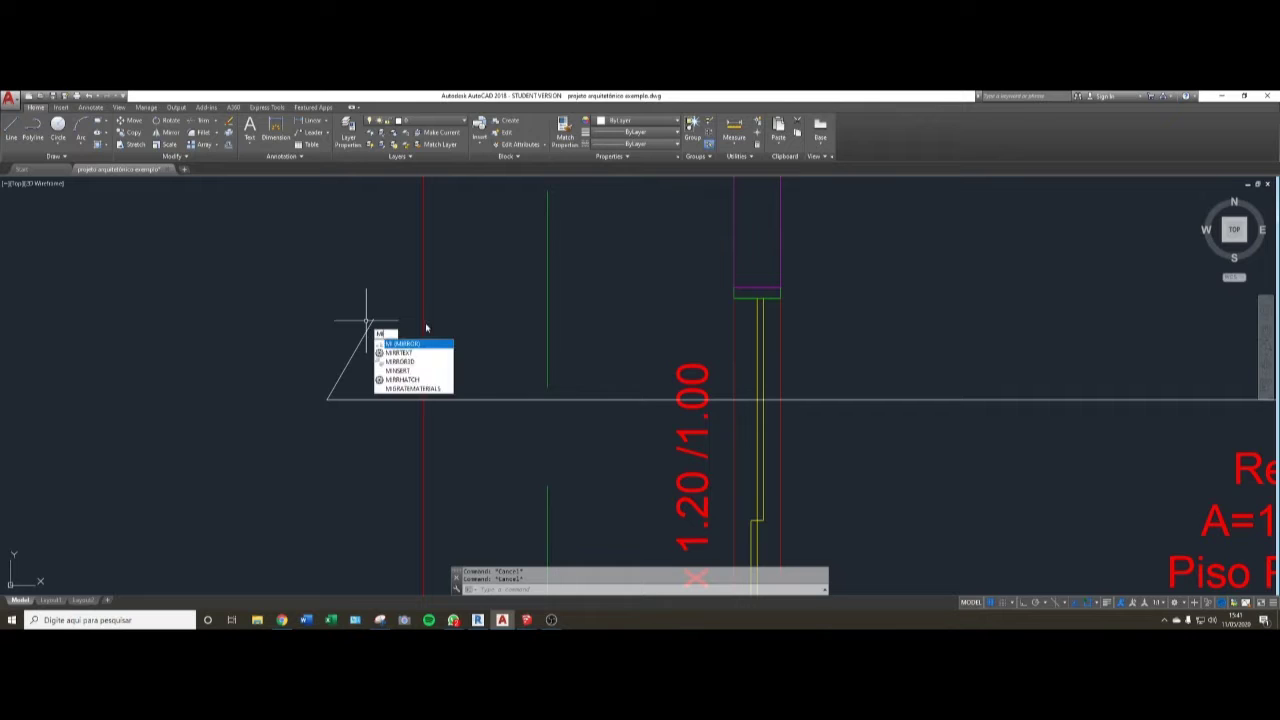
- Mirror the short slanted line about a vertical axis through its upper end, with ortho on and the original kept, forming a triangle
key("Return")
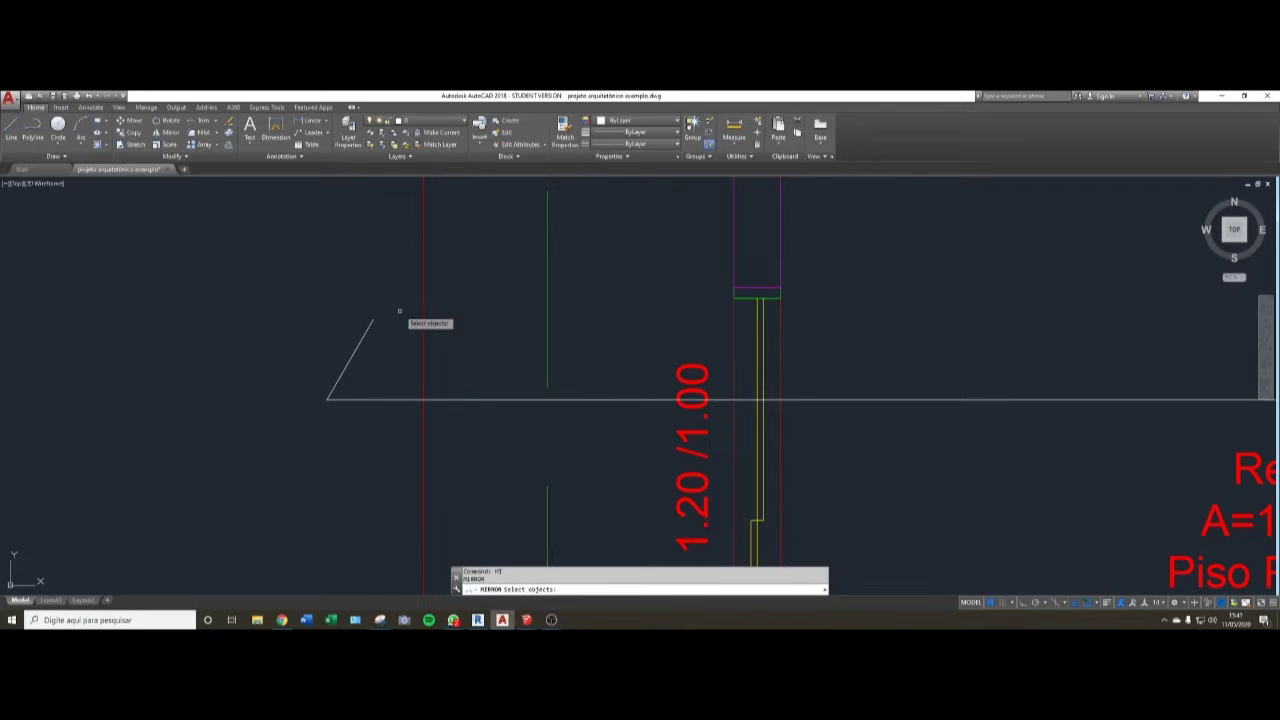
left_click(394, 305)
left_click(340, 384)
key("Return")
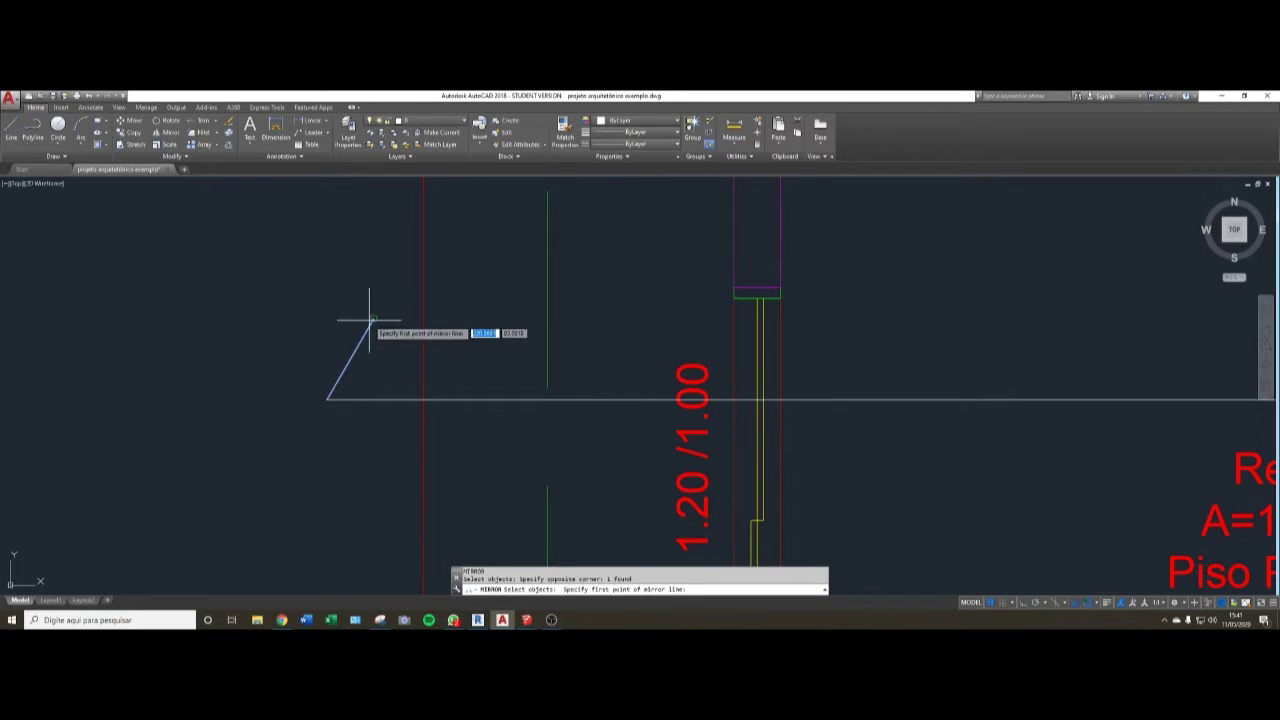
left_click(373, 320)
key("F8")
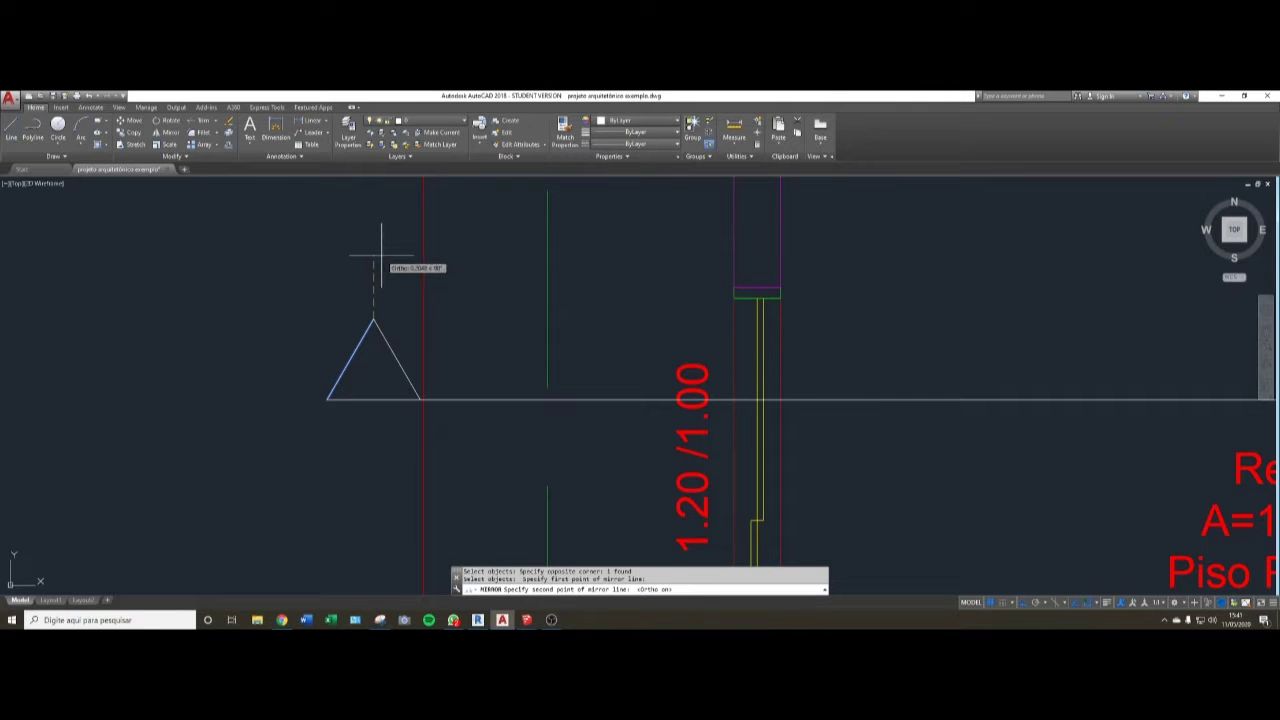
left_click(378, 256)
key("Return")
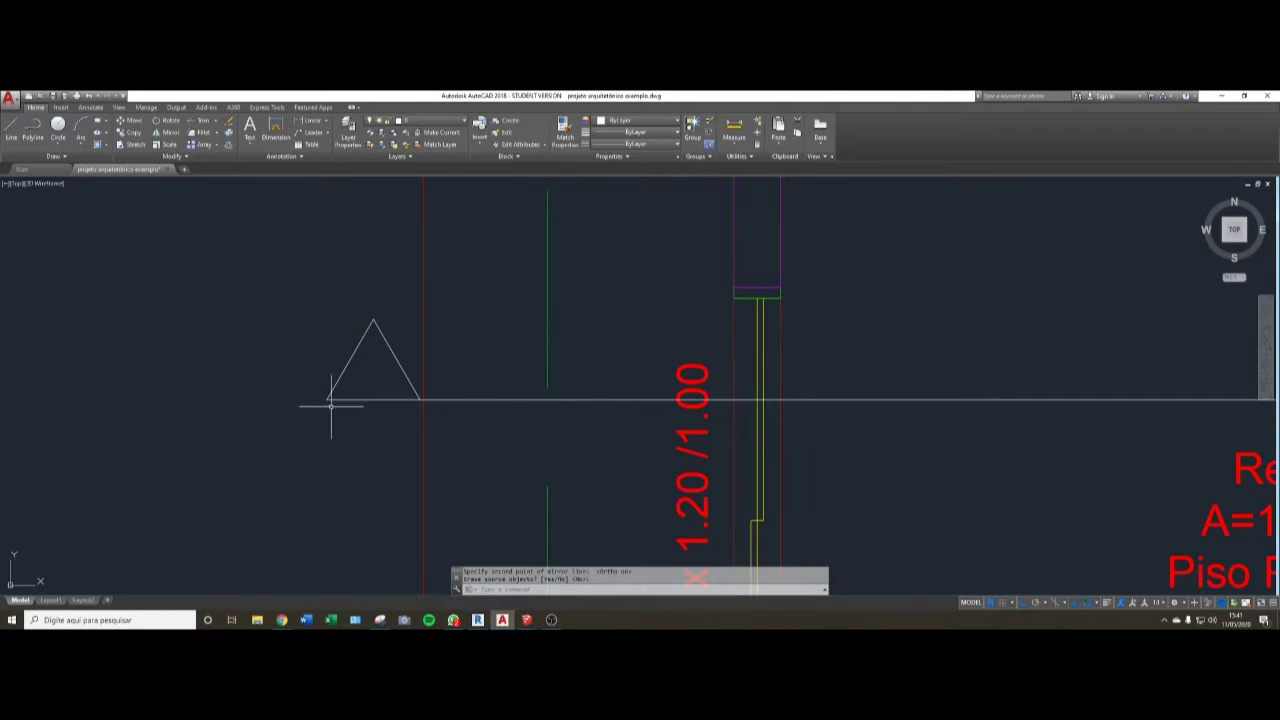
scroll(331, 405, "down", 4)
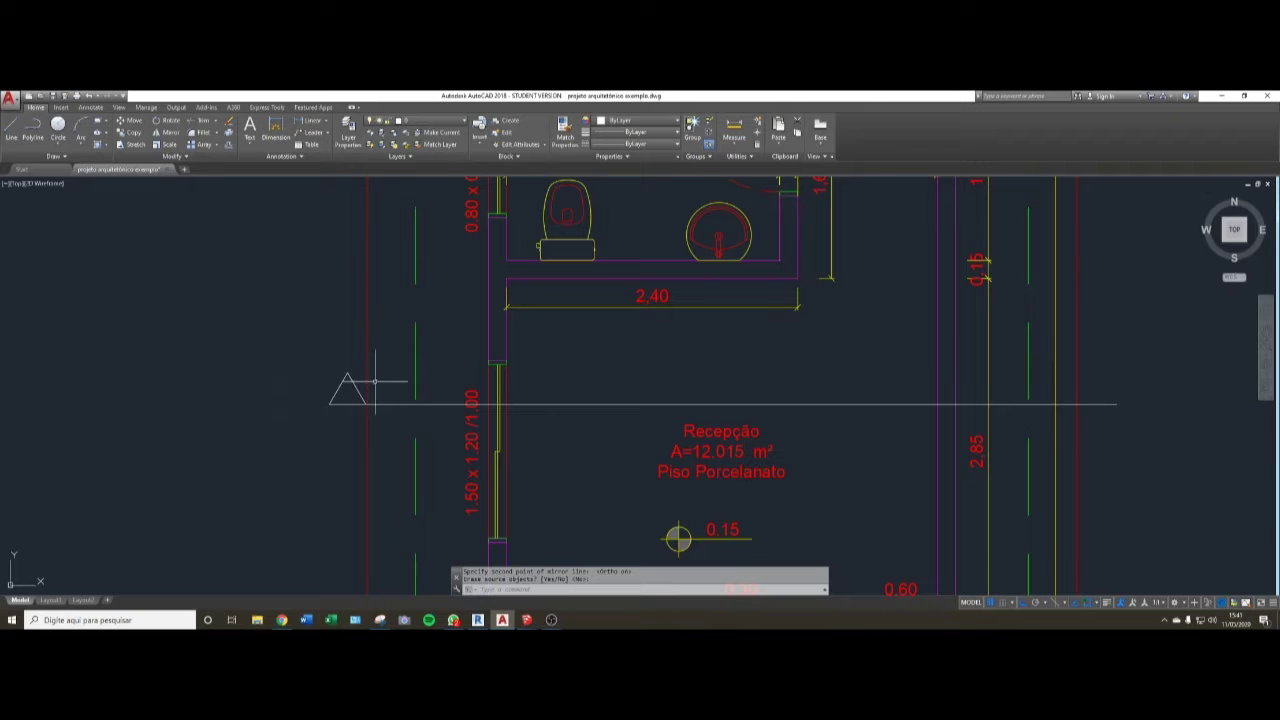
scroll(294, 392, "down", 4)
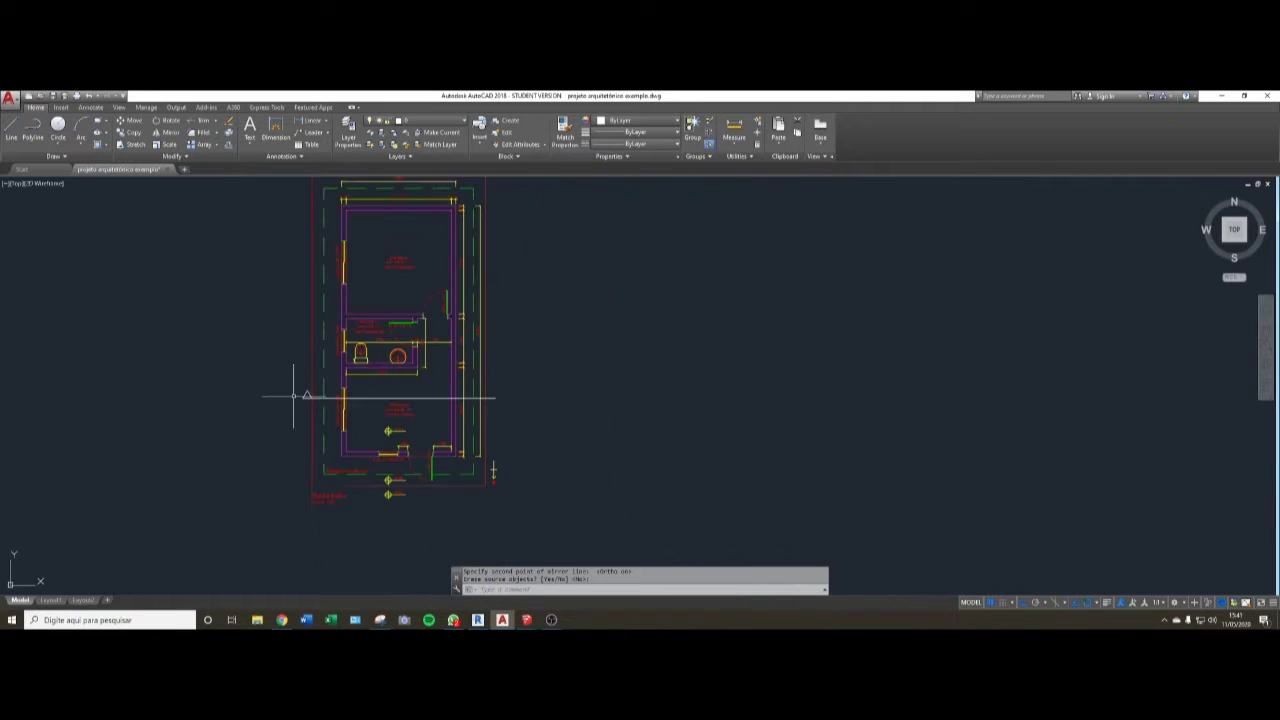
scroll(296, 391, "up", 4)
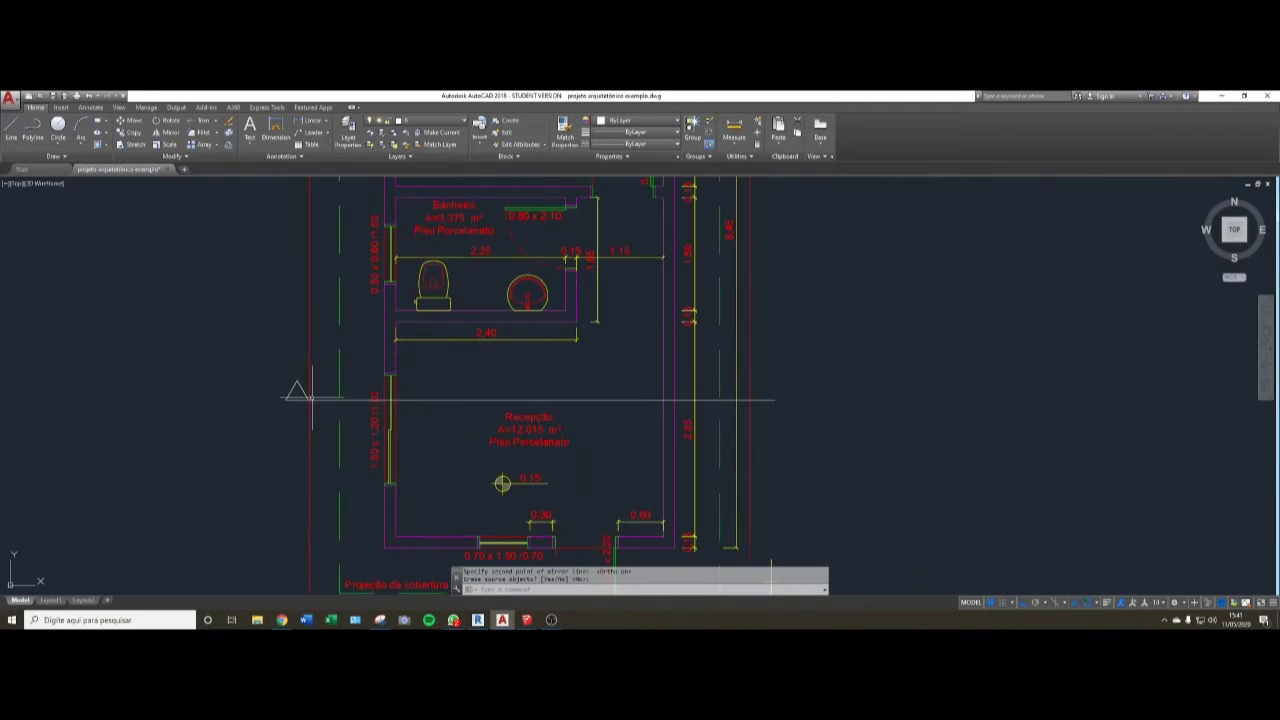
scroll(282, 390, "up", 3)
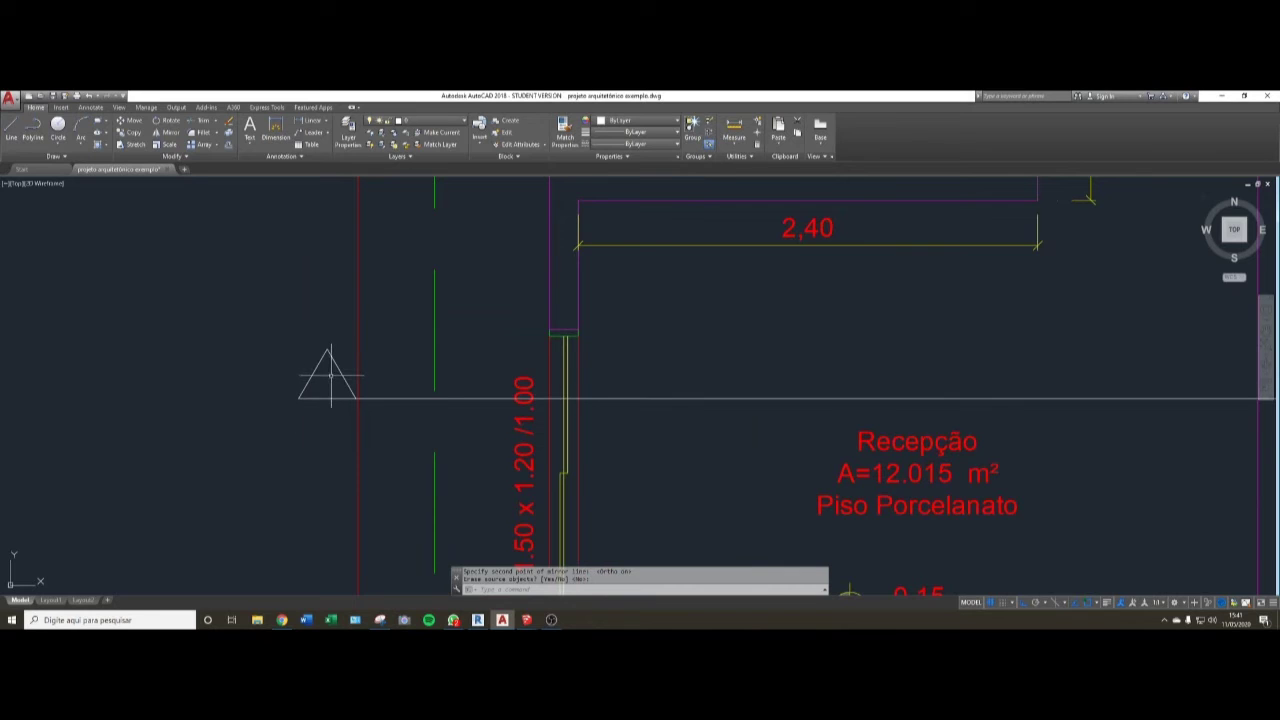
scroll(325, 385, "down", 4)
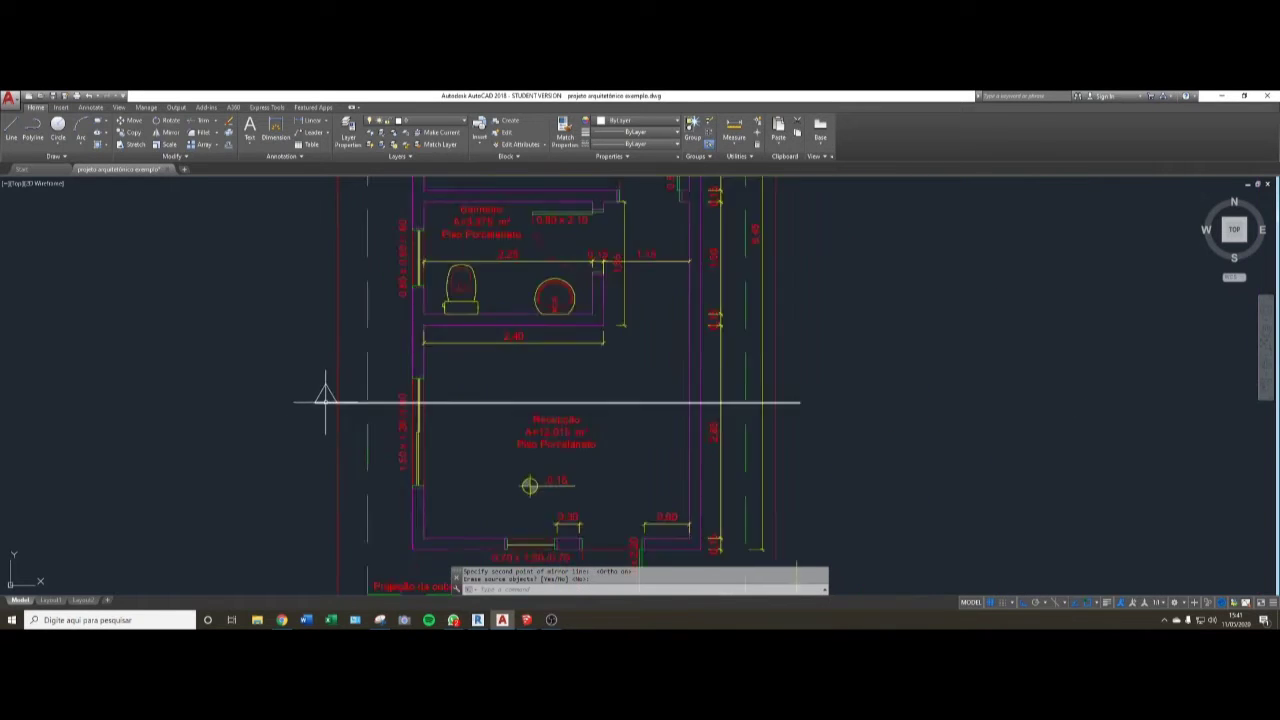
scroll(405, 355, "down", 4)
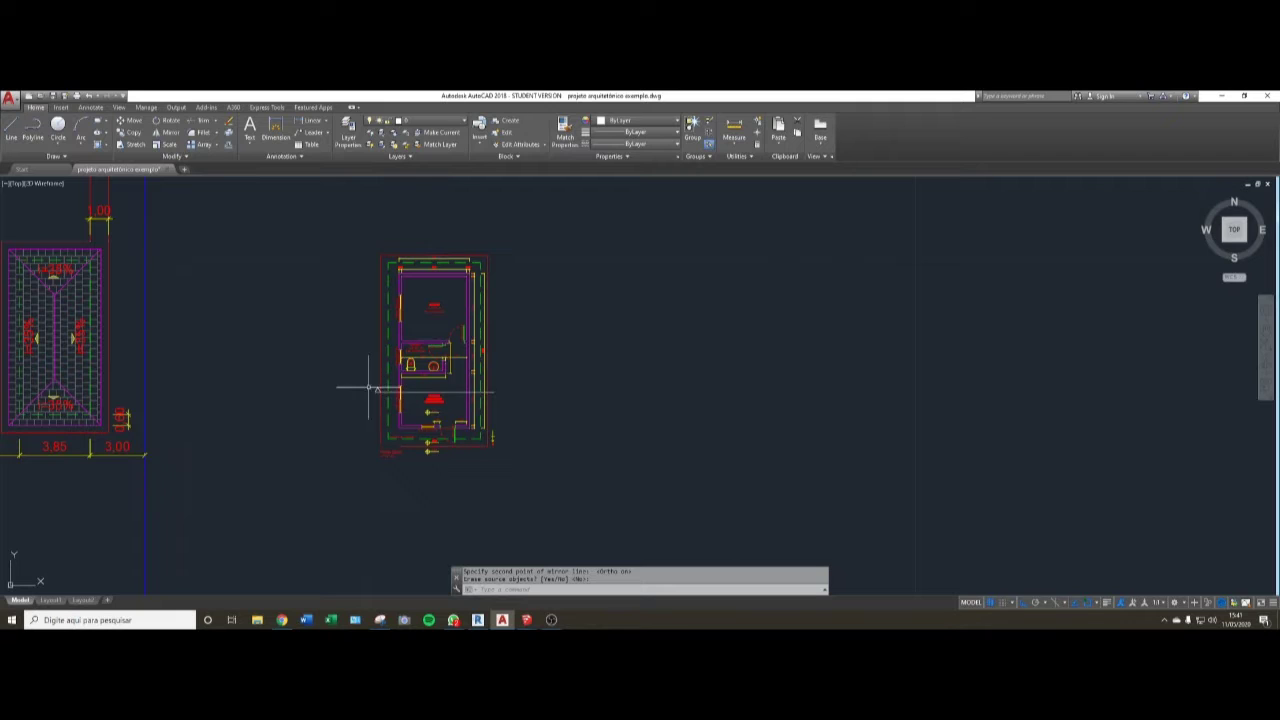
- Add the multiline text "a" inside the triangle at the section line's left end
scroll(376, 400, "up", 8)
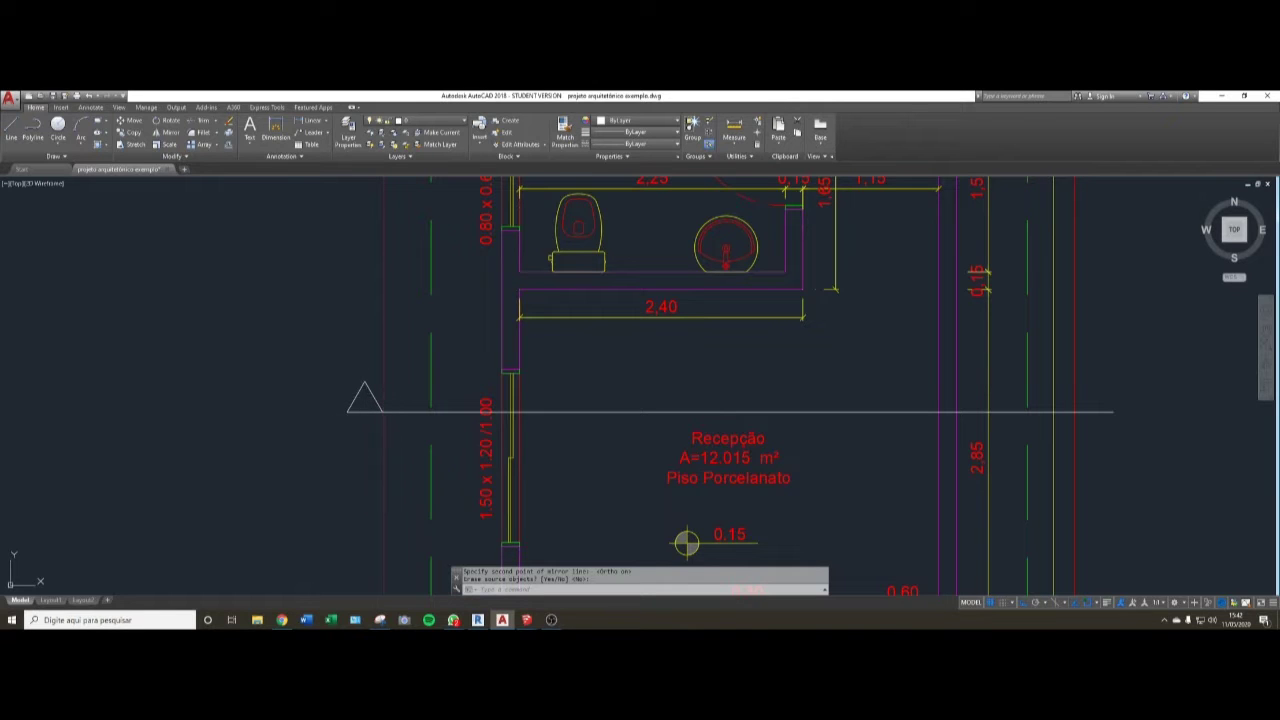
type("t")
key("Return")
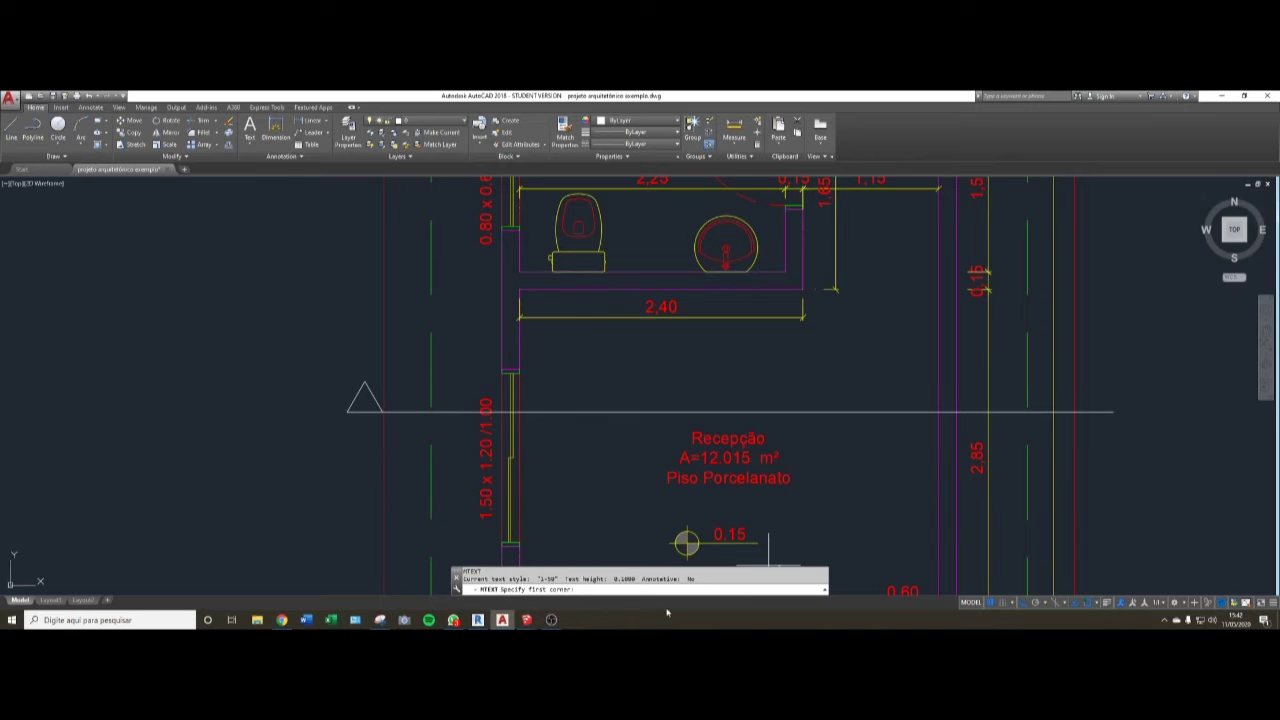
scroll(360, 440, "up", 5)
left_click(396, 375)
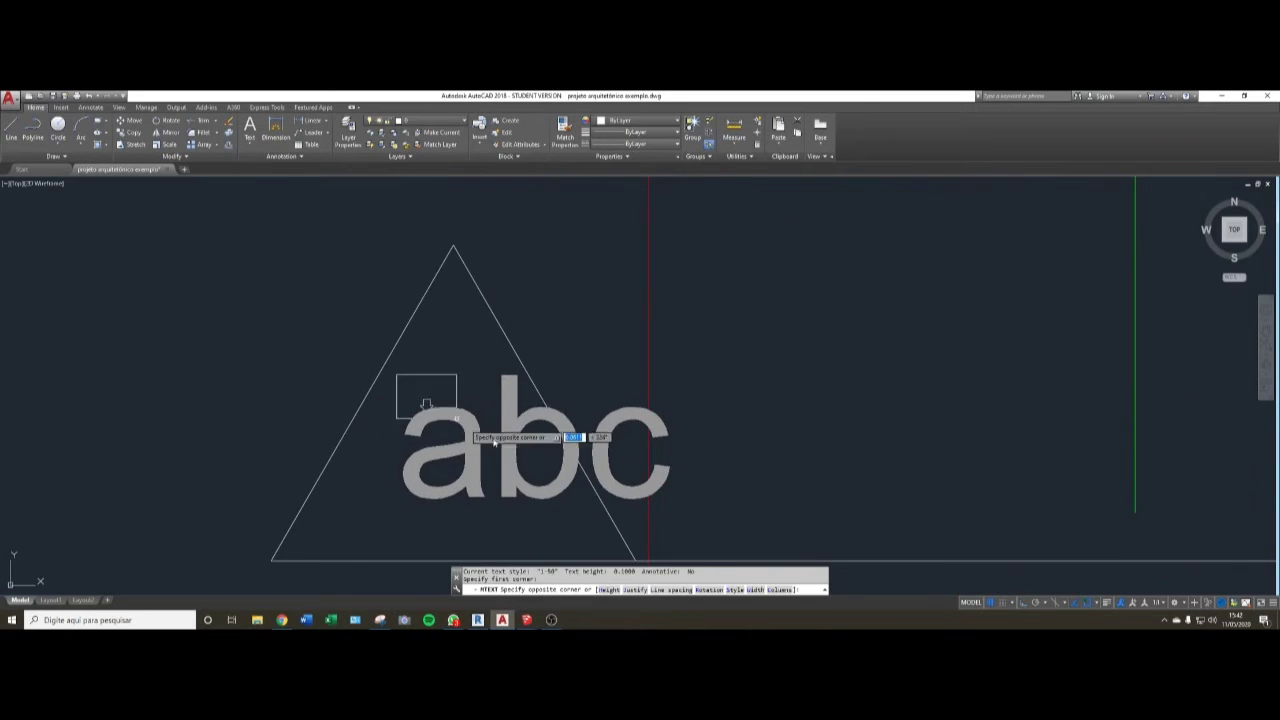
left_click(528, 545)
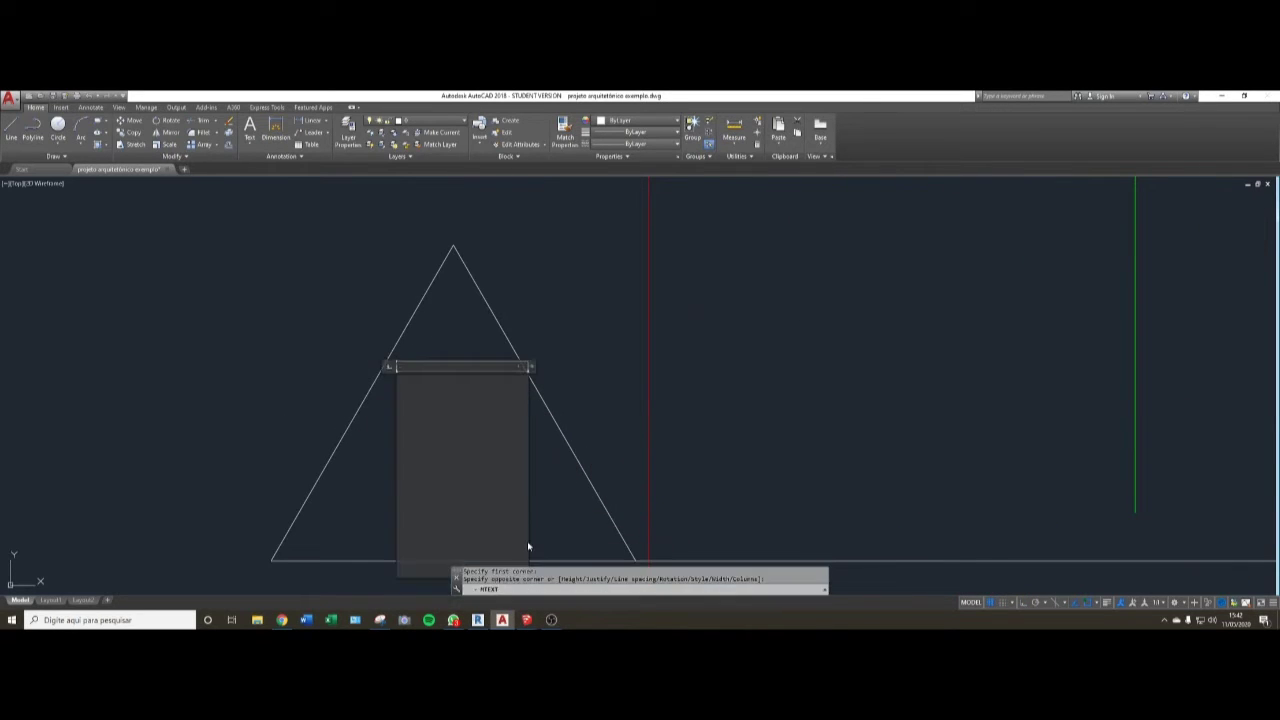
type("a")
left_click(600, 368)
scroll(588, 375, "down", 5)
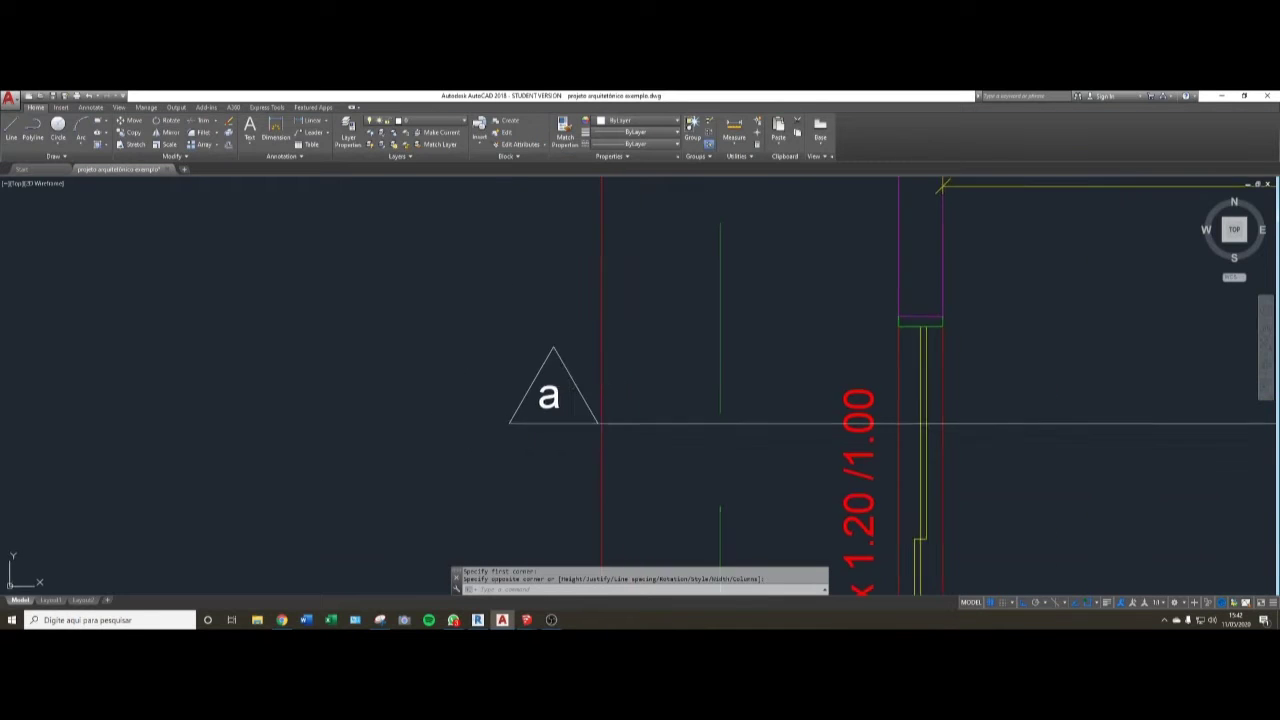
- Move the letter "a" slightly to the right to centre it in the triangle
middle_click_drag(576, 388, 486, 411)
type("m")
key("space")
double_click(459, 428)
key("space")
left_click(425, 295)
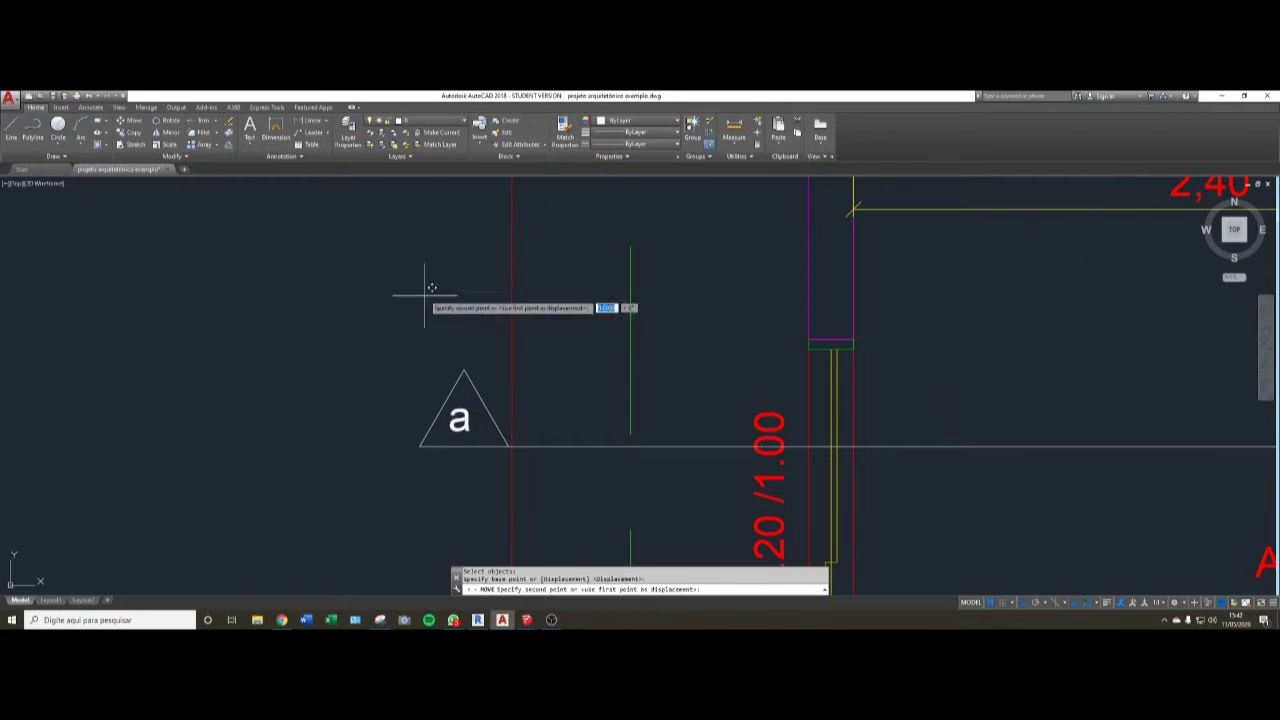
left_click(430, 296)
- Assign the letter "a" to the textos layer
left_click(463, 420)
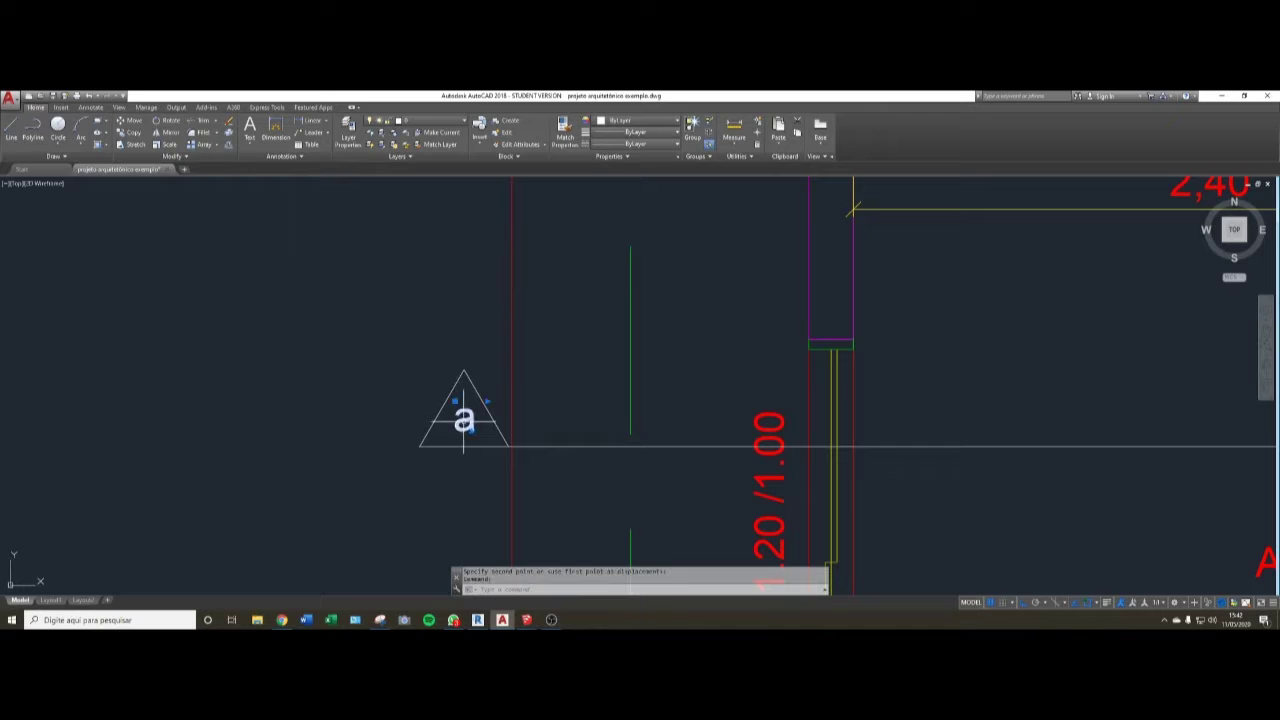
left_click(430, 120)
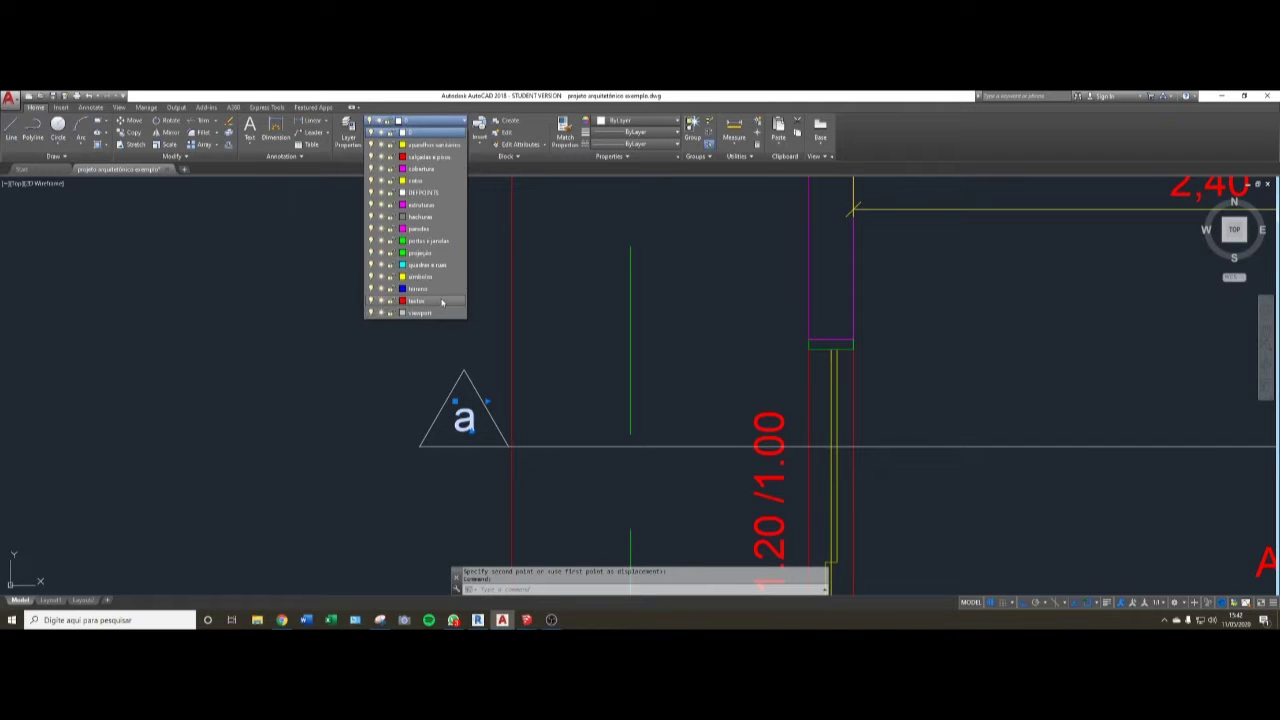
left_click(442, 301)
key("Escape")
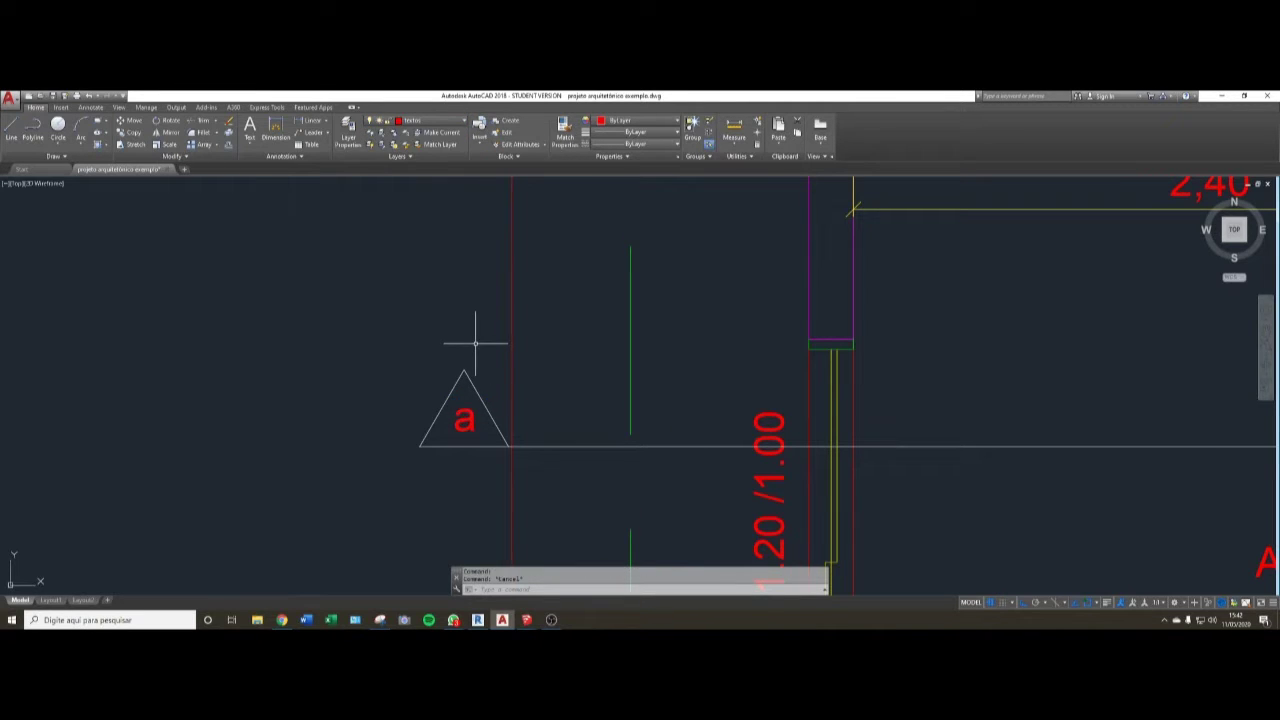
- Mirror the triangle and its "a" label about a vertical axis through the section line's midpoint, keeping the original
scroll(443, 323, "down", 6)
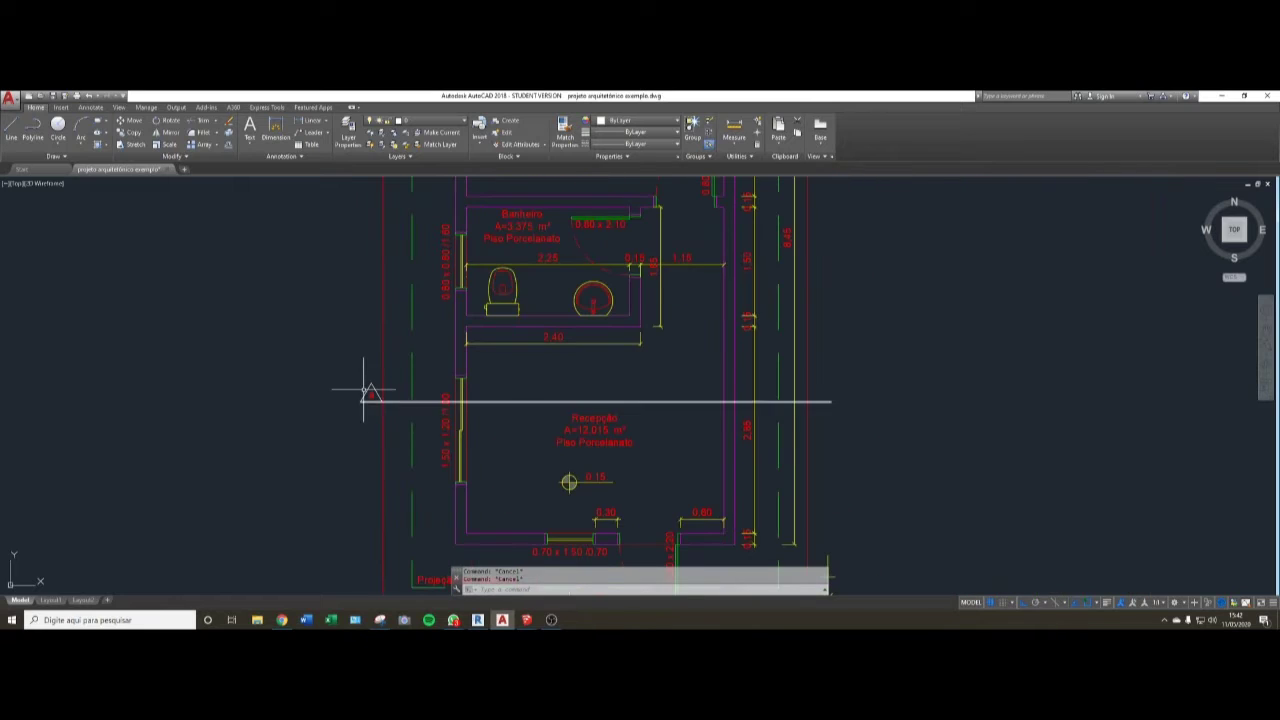
type("m")
key("Return")
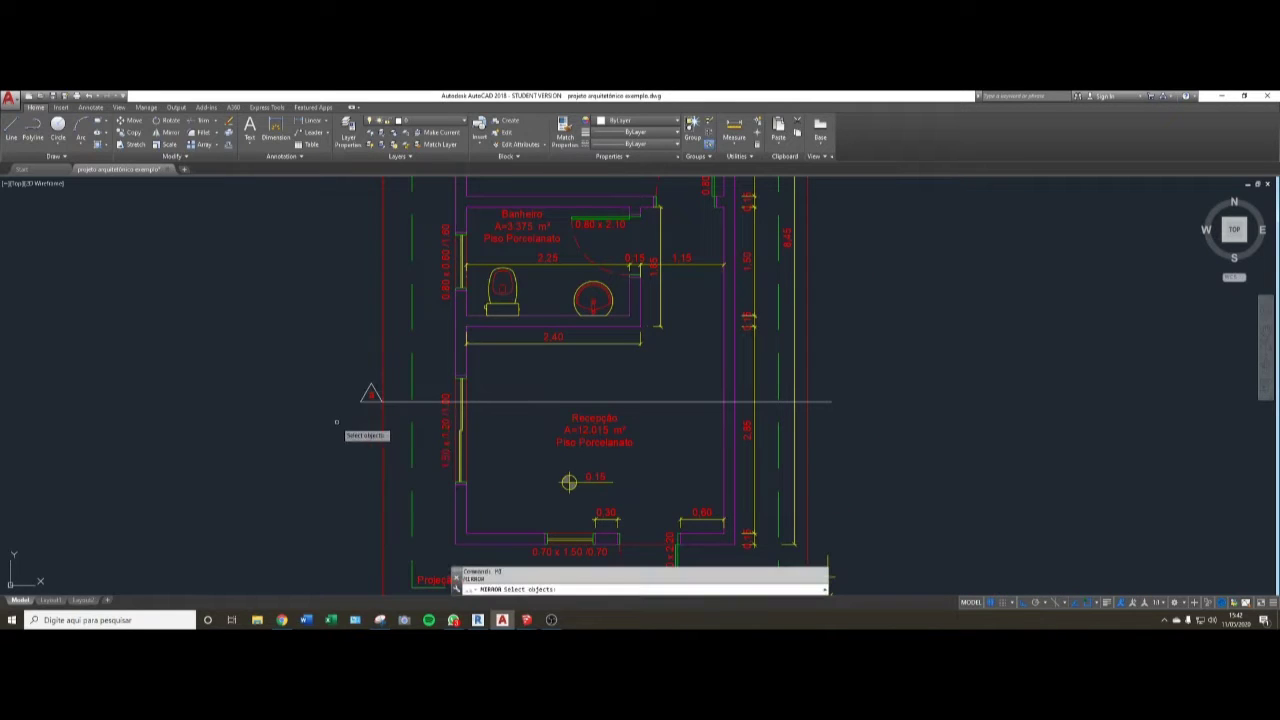
left_click(338, 423)
left_click(380, 380)
left_click(371, 394)
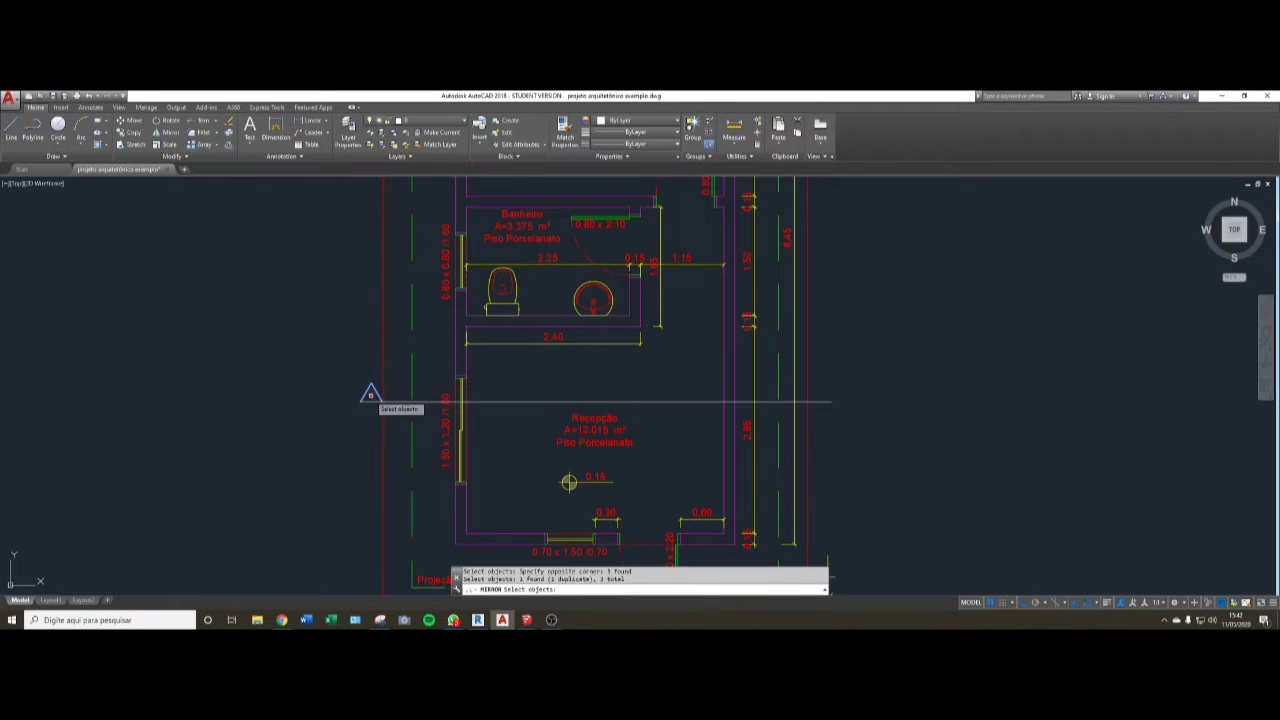
key("Return")
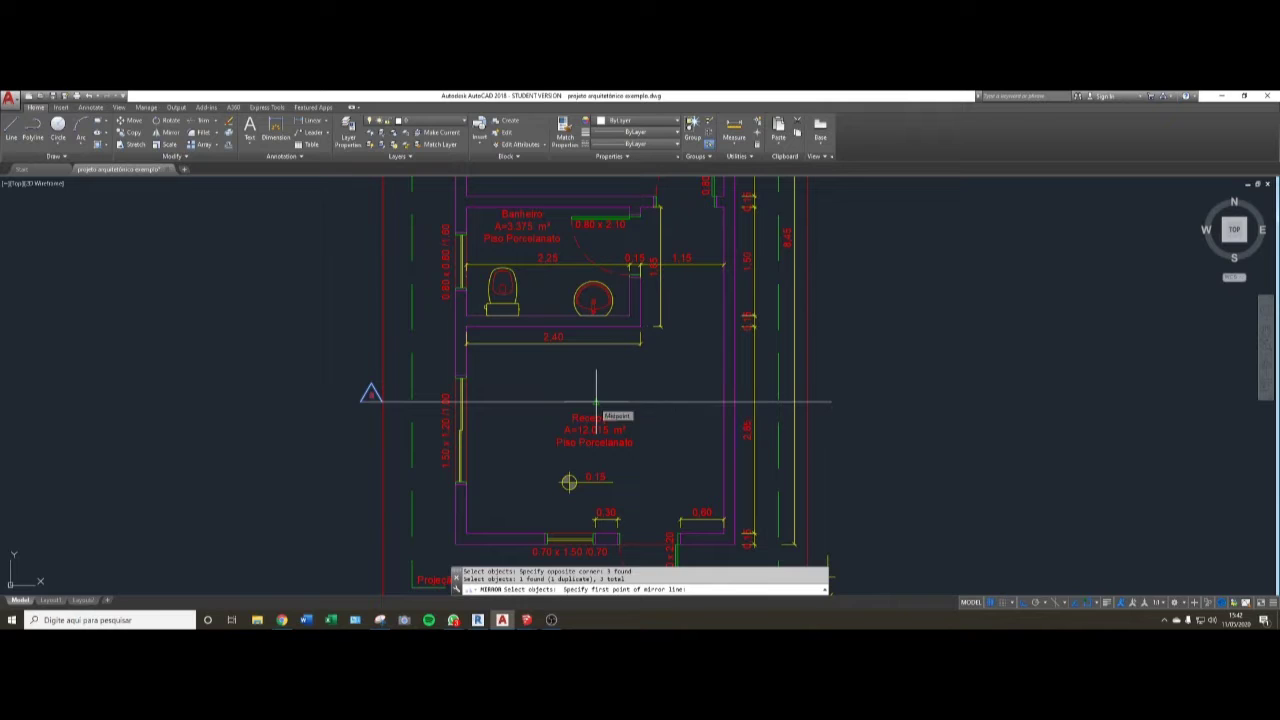
left_click(596, 402)
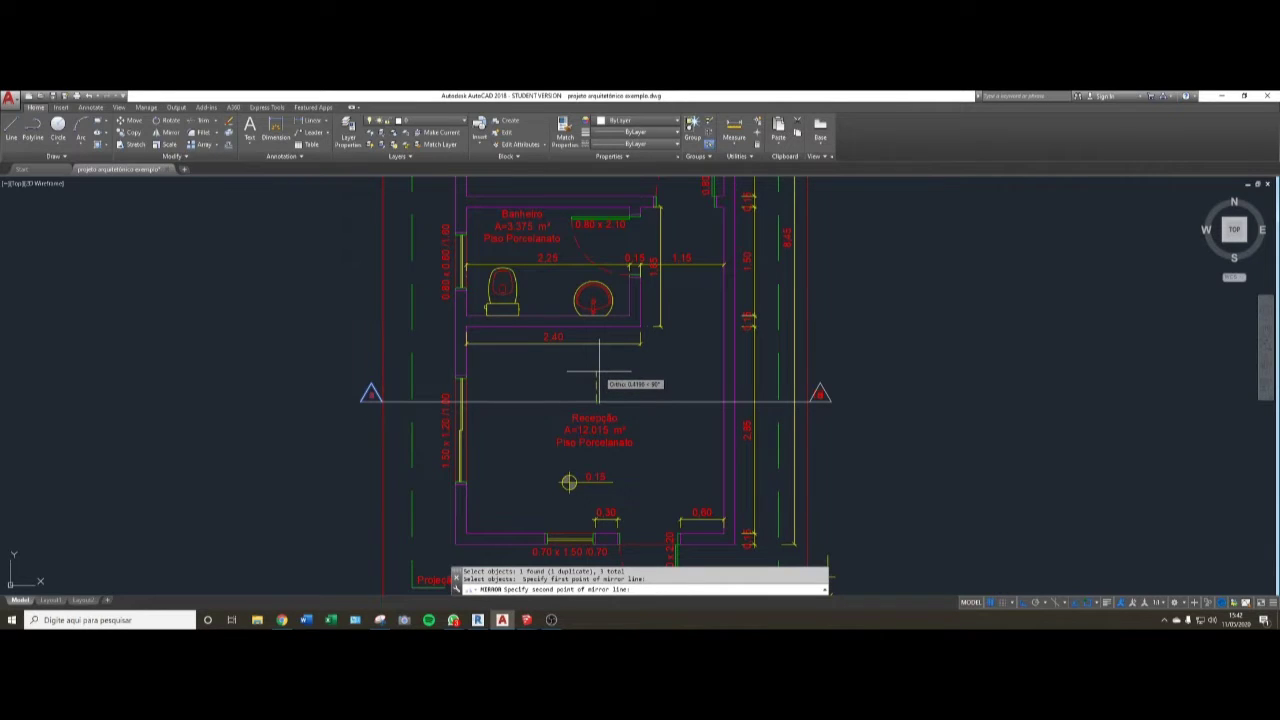
left_click(597, 371)
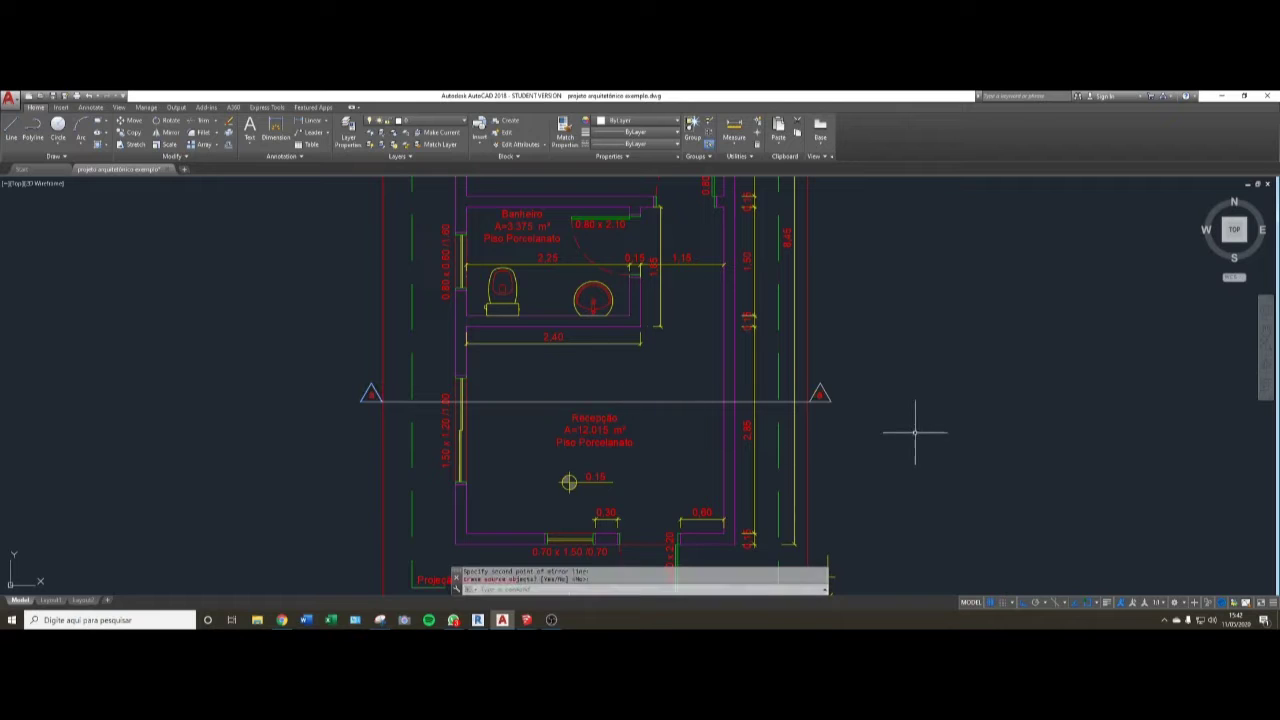
- Set the MIRRTEXT variable to 1
scroll(710, 391, "up", 4)
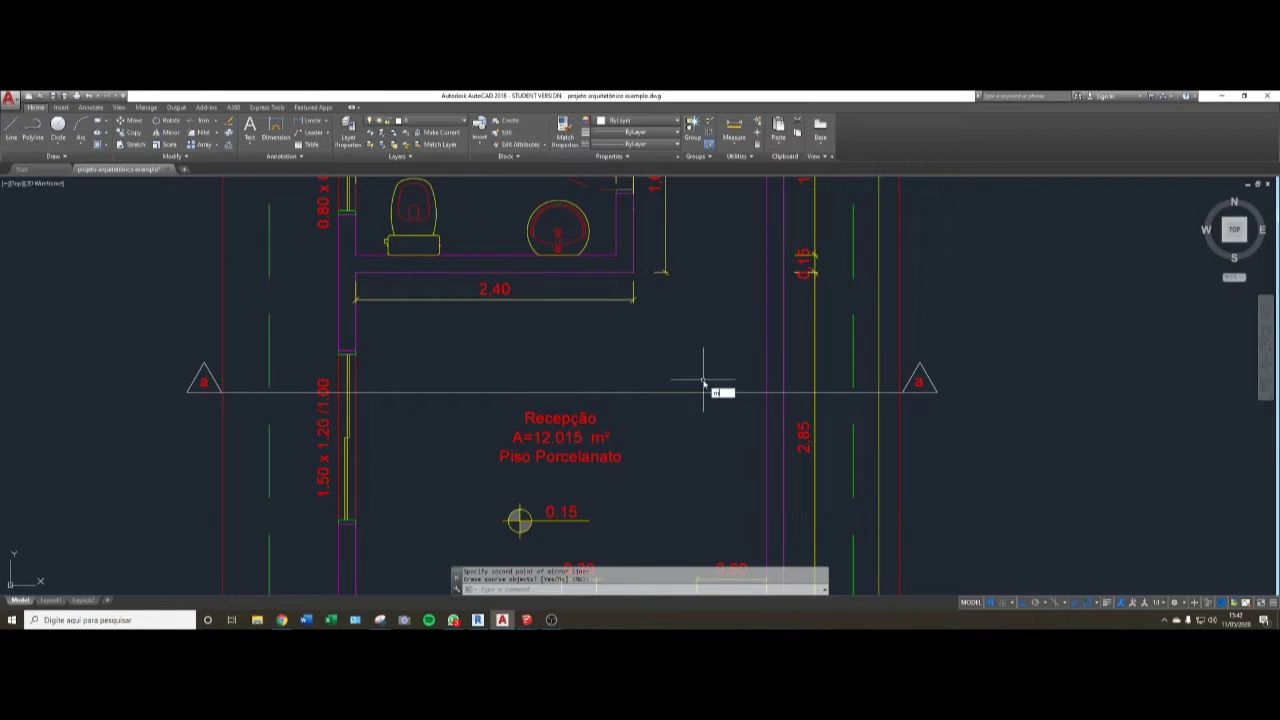
type("irrt")
key("Return")
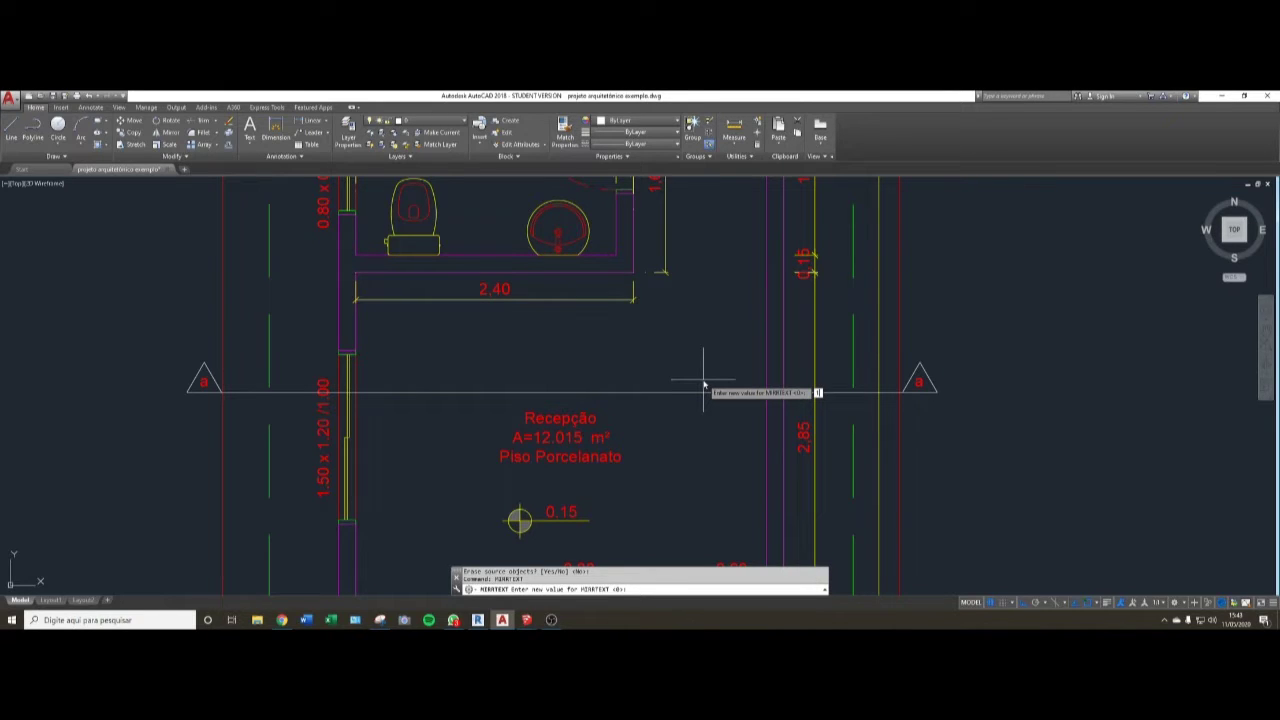
type("1")
key("Return")
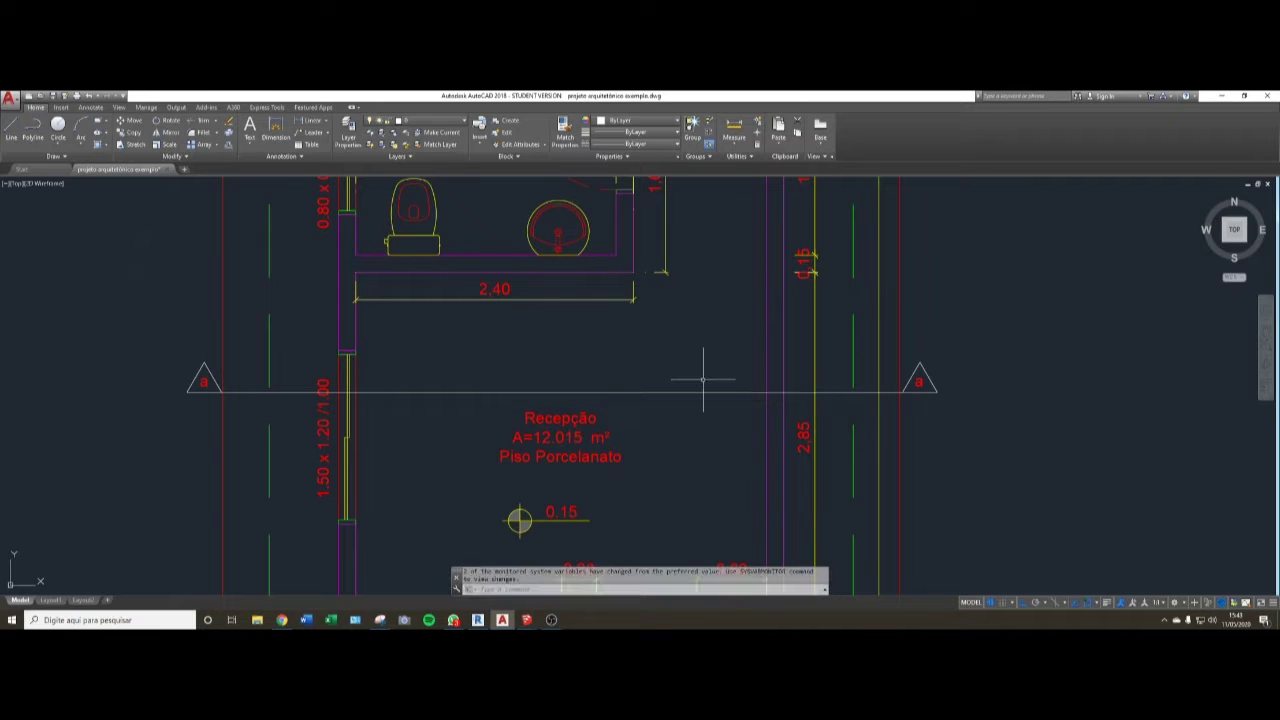
- Mirror the right-hand marker, label and section line about a vertical axis just right of the marker, keeping the originals
type("mi")
key("Return")
left_click(950, 336)
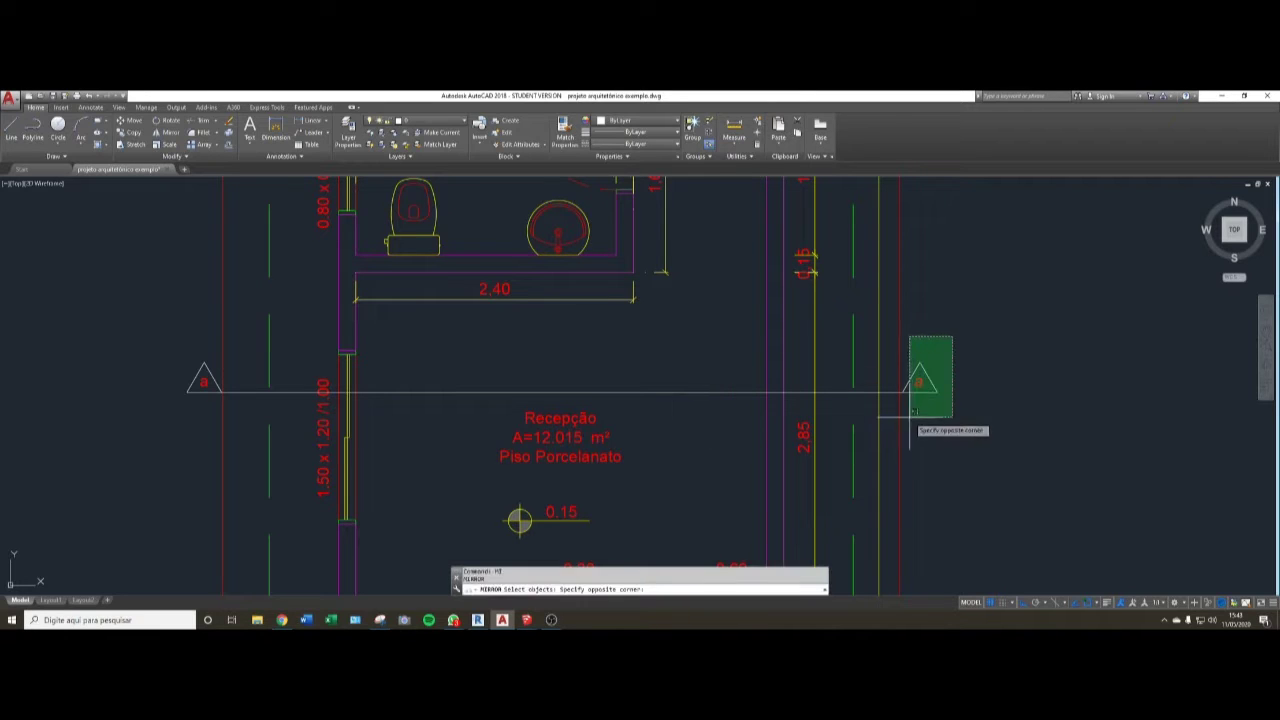
left_click(908, 417)
key("Return")
left_click(958, 393)
left_click(962, 440)
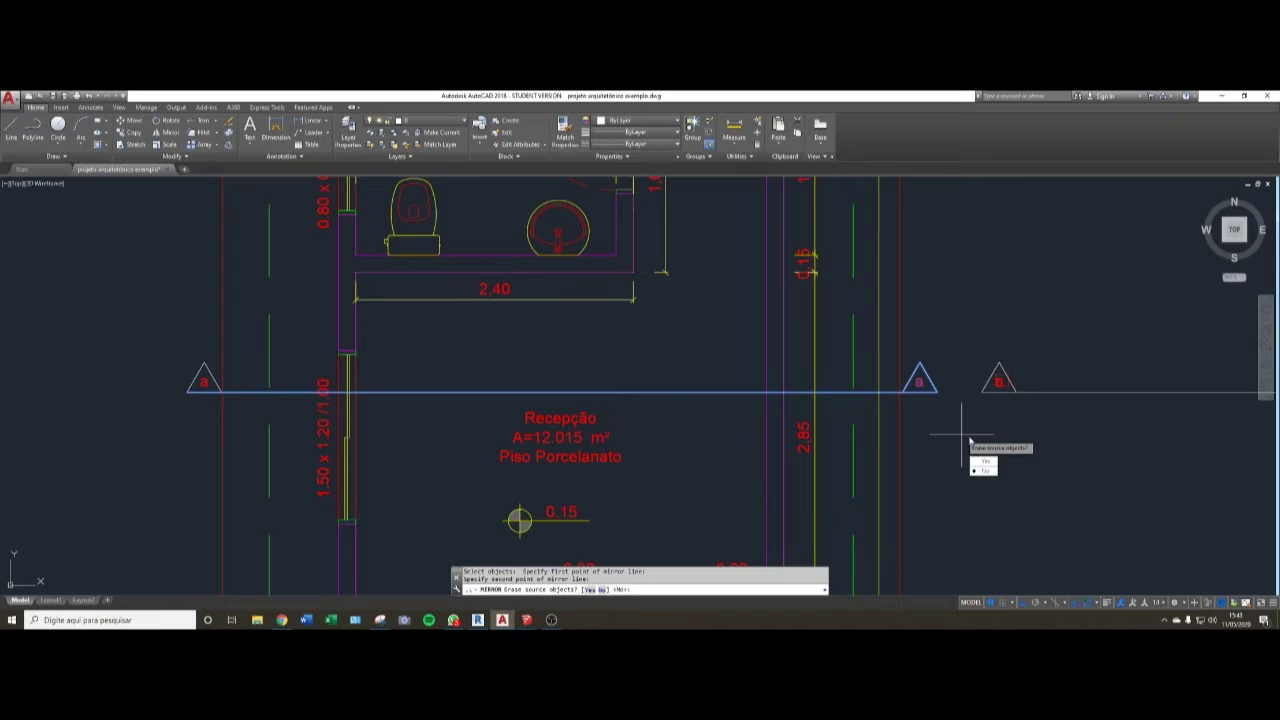
key("Return")
scroll(1003, 388, "up", 4)
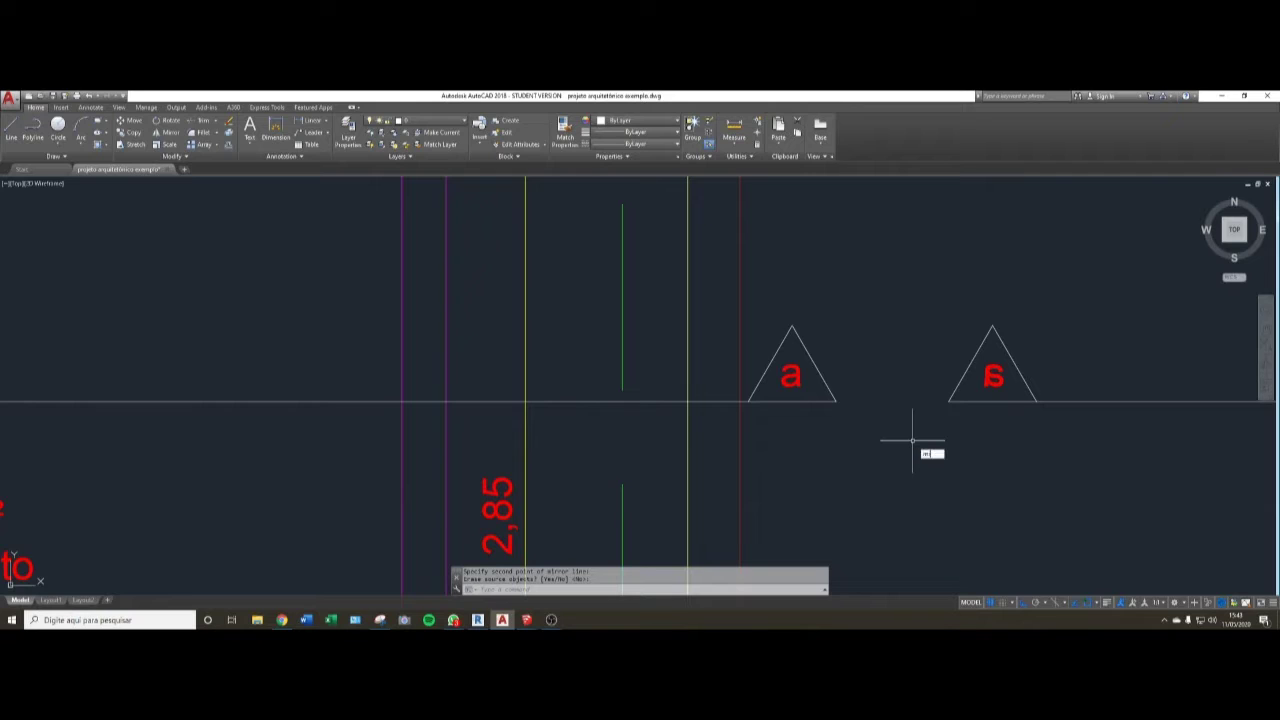
- Set the MIRRTEXT variable to 0
type("mirr")
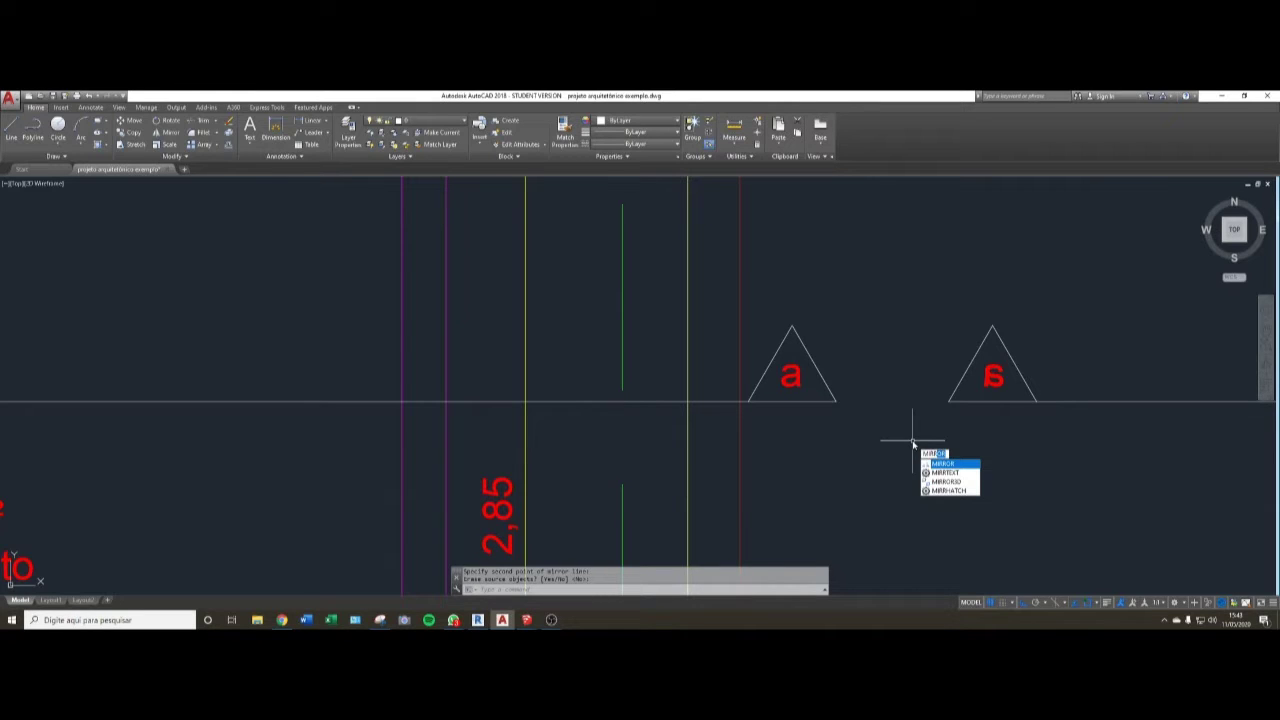
type("text")
key("Return")
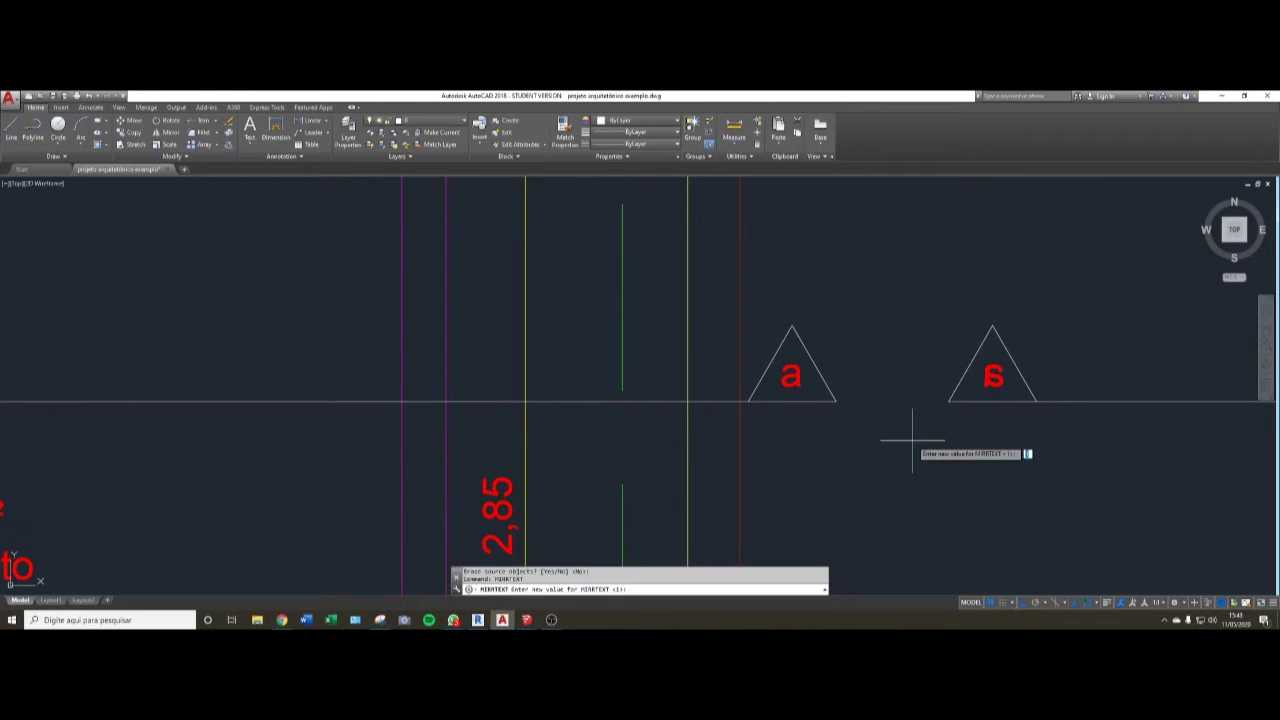
type("0")
key("Return")
- Erase the mirrored marker, label and line to the right of the floor plan
scroll(1034, 309, "down", 5)
left_click(1035, 323)
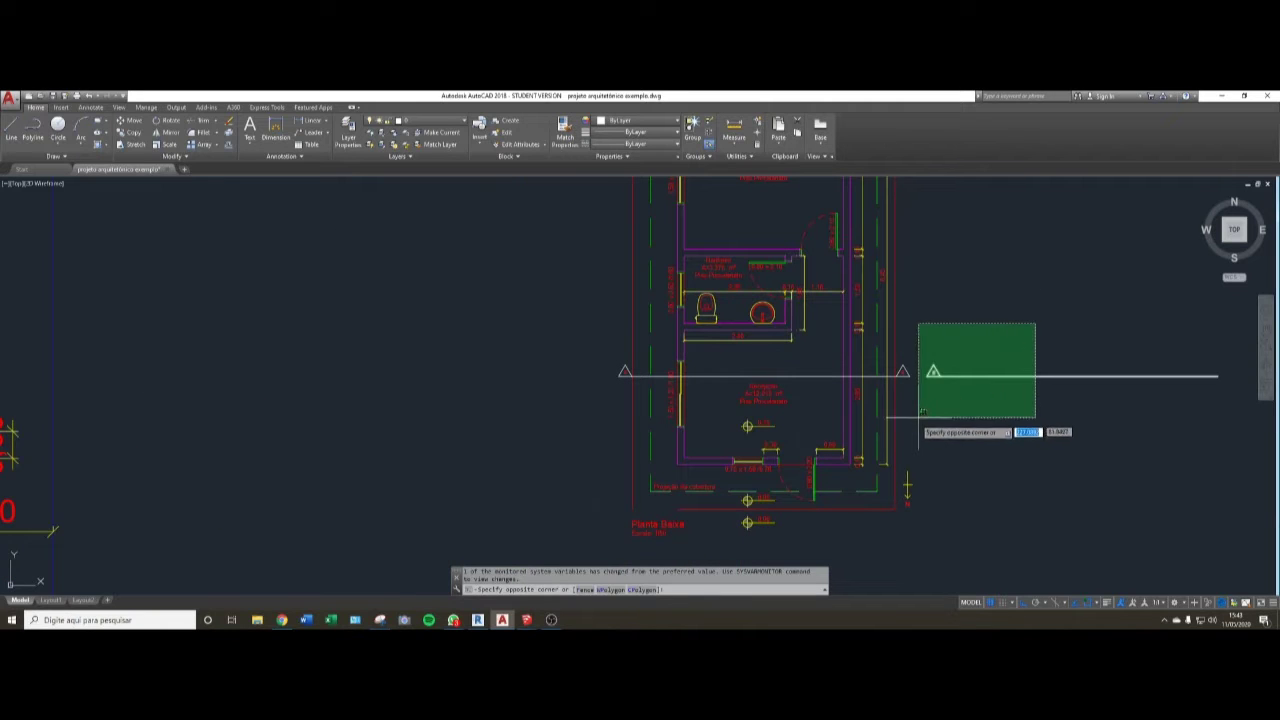
left_click(920, 415)
- Select the horizontal section line and open the Linetype Manager
scroll(829, 377, "up", 4)
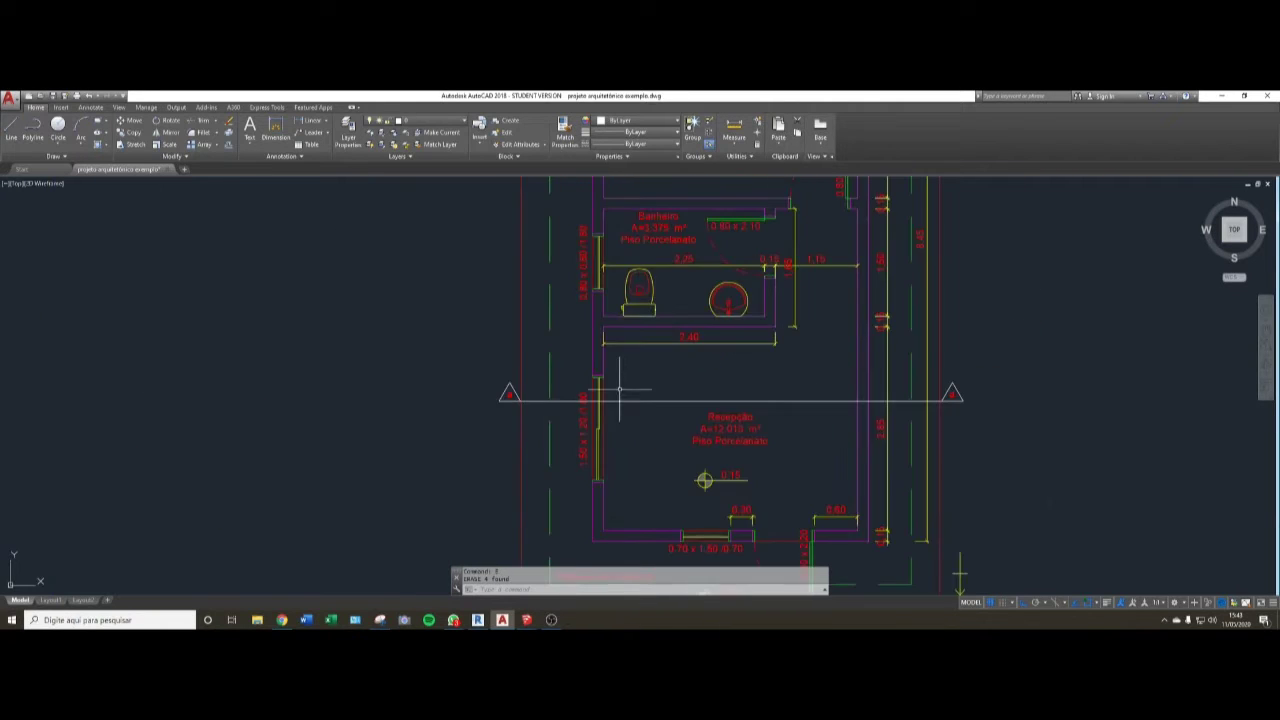
middle_click_drag(695, 382, 633, 370)
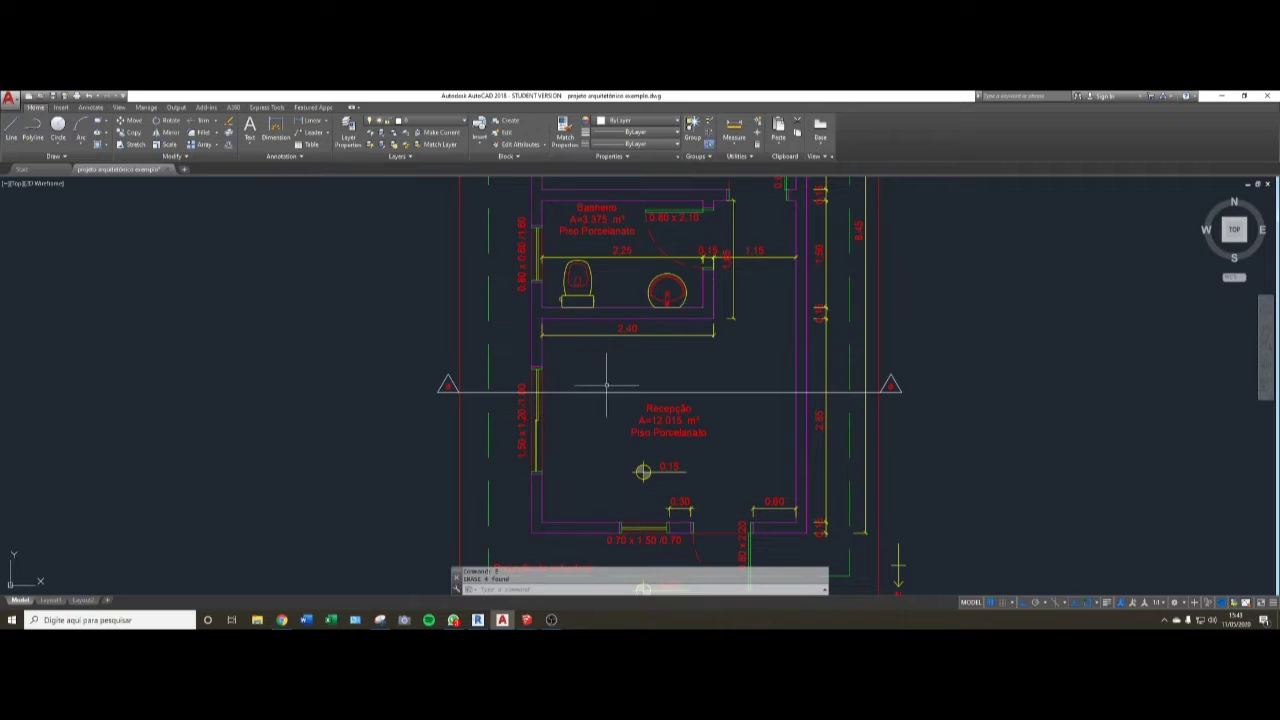
left_click(600, 390)
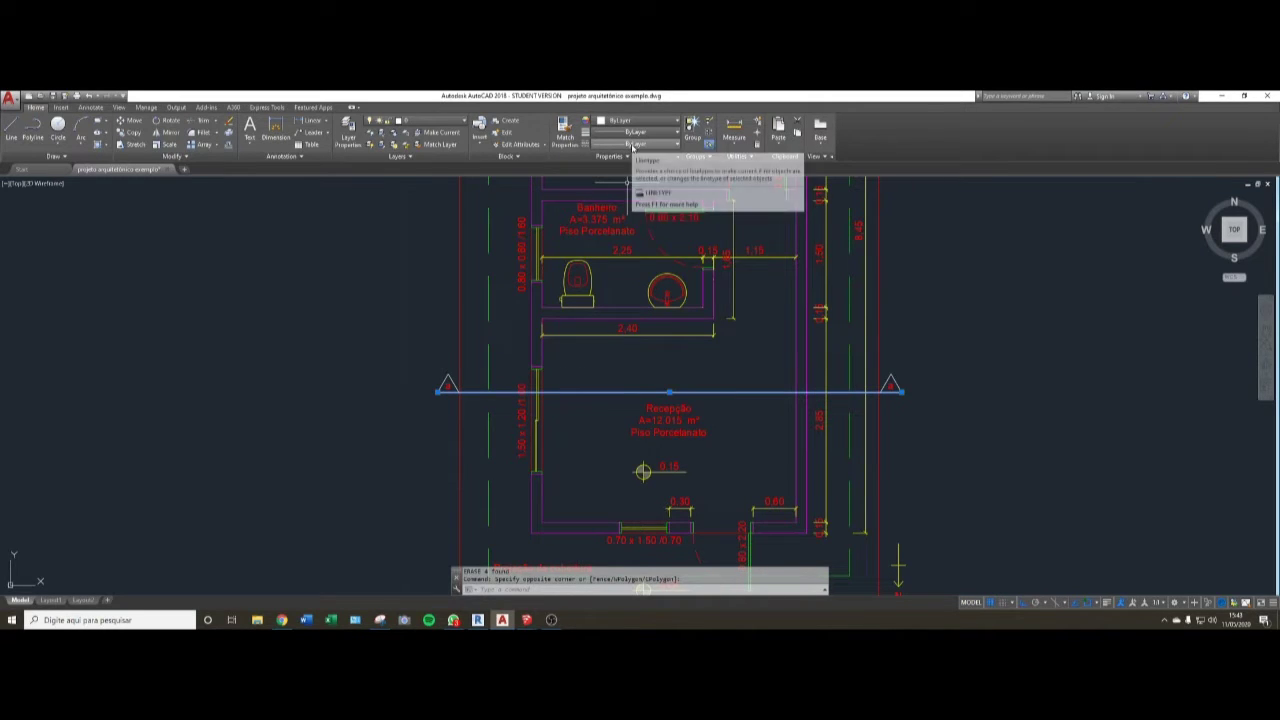
left_click(630, 145)
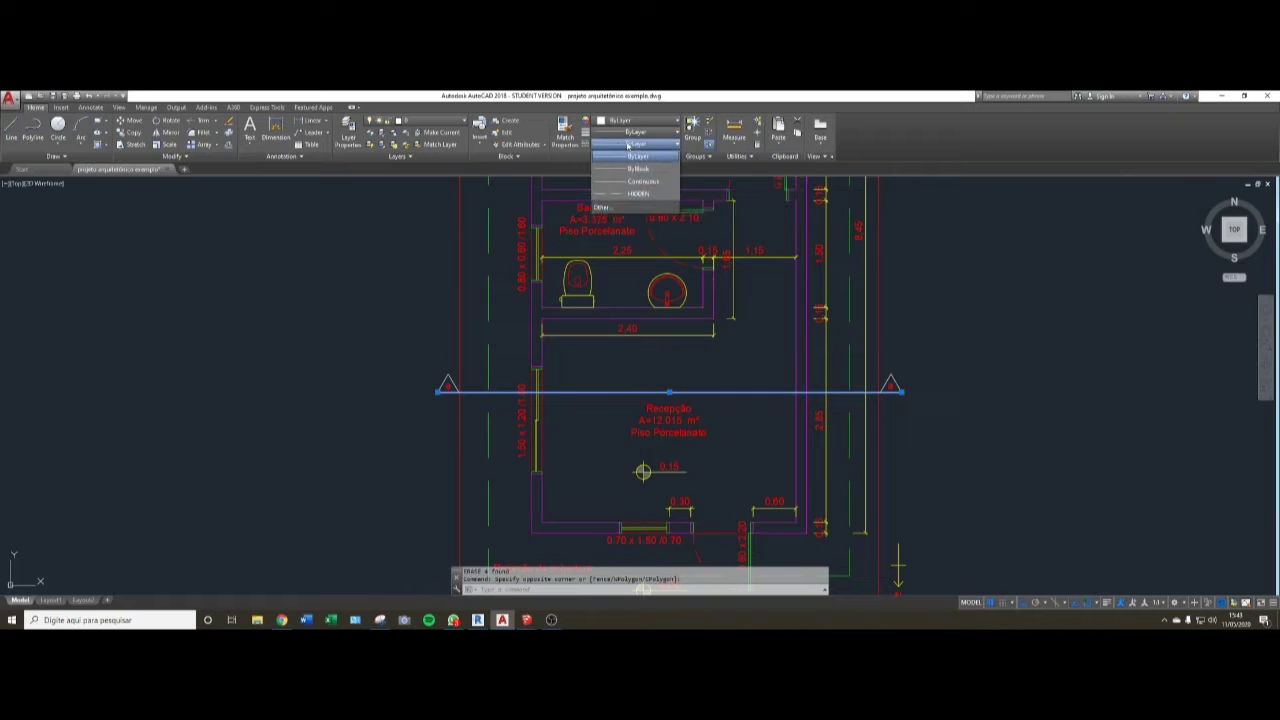
left_click(650, 156)
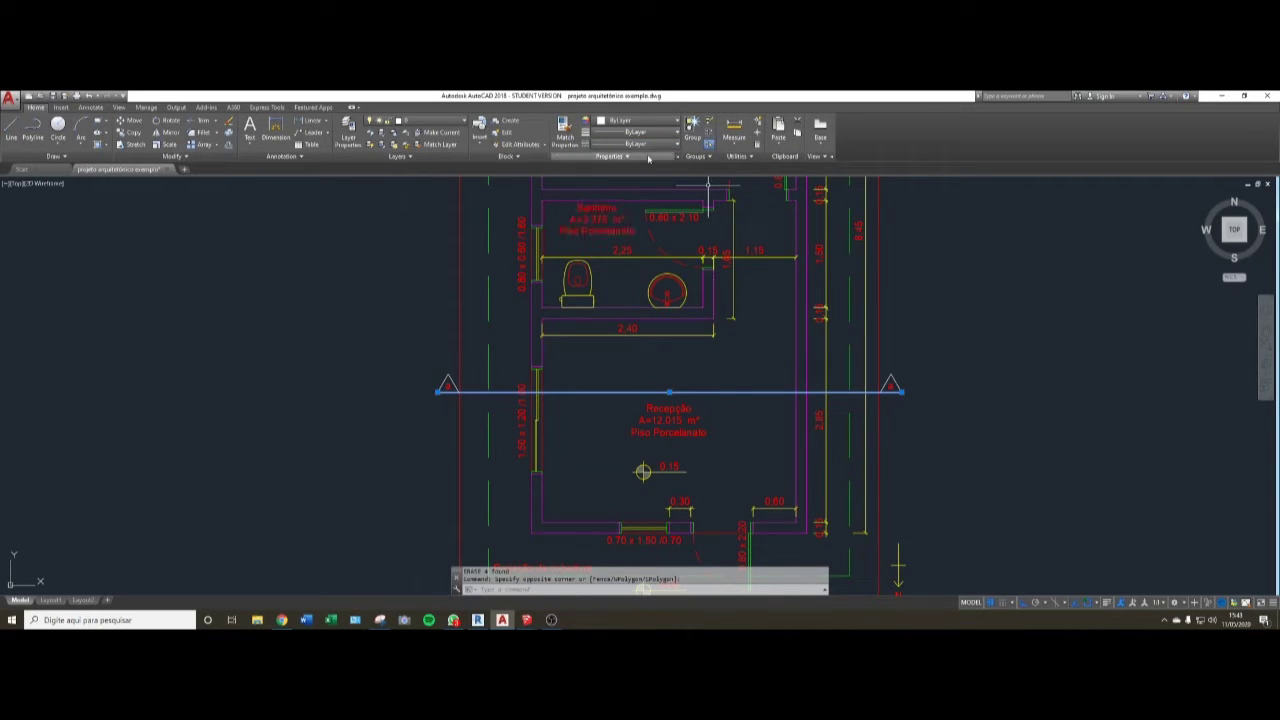
left_click(640, 145)
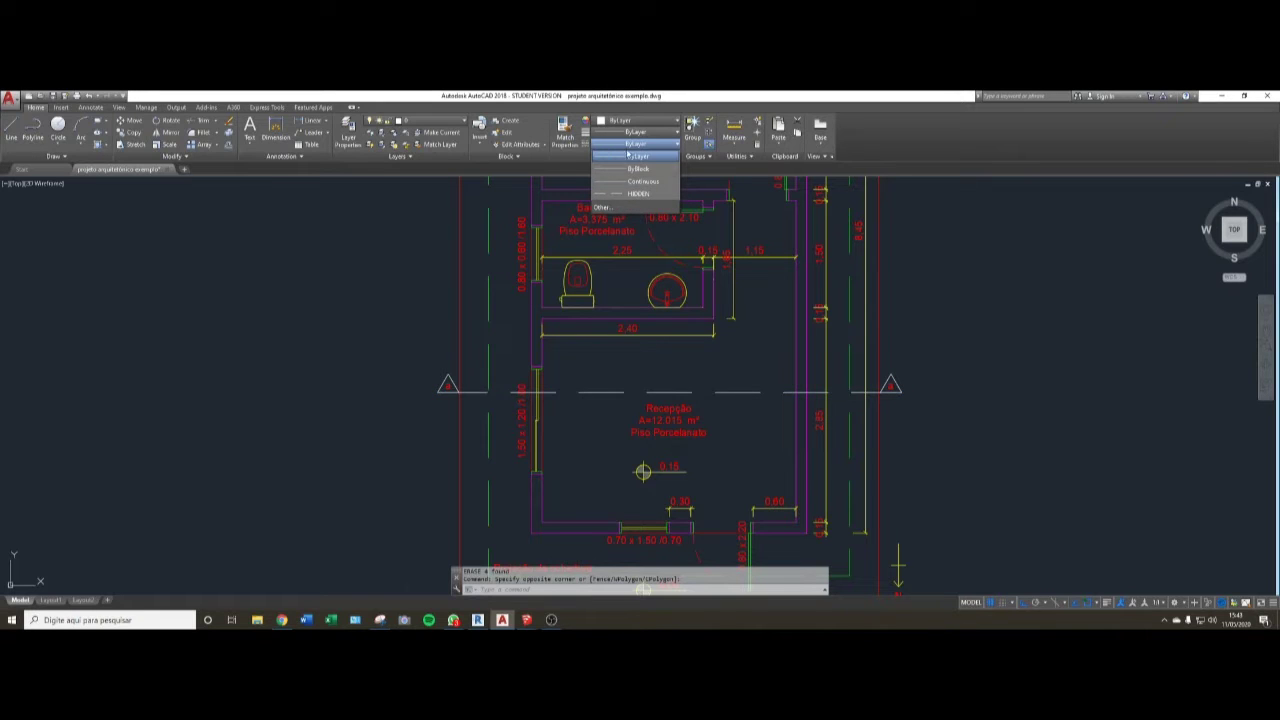
left_click(602, 207)
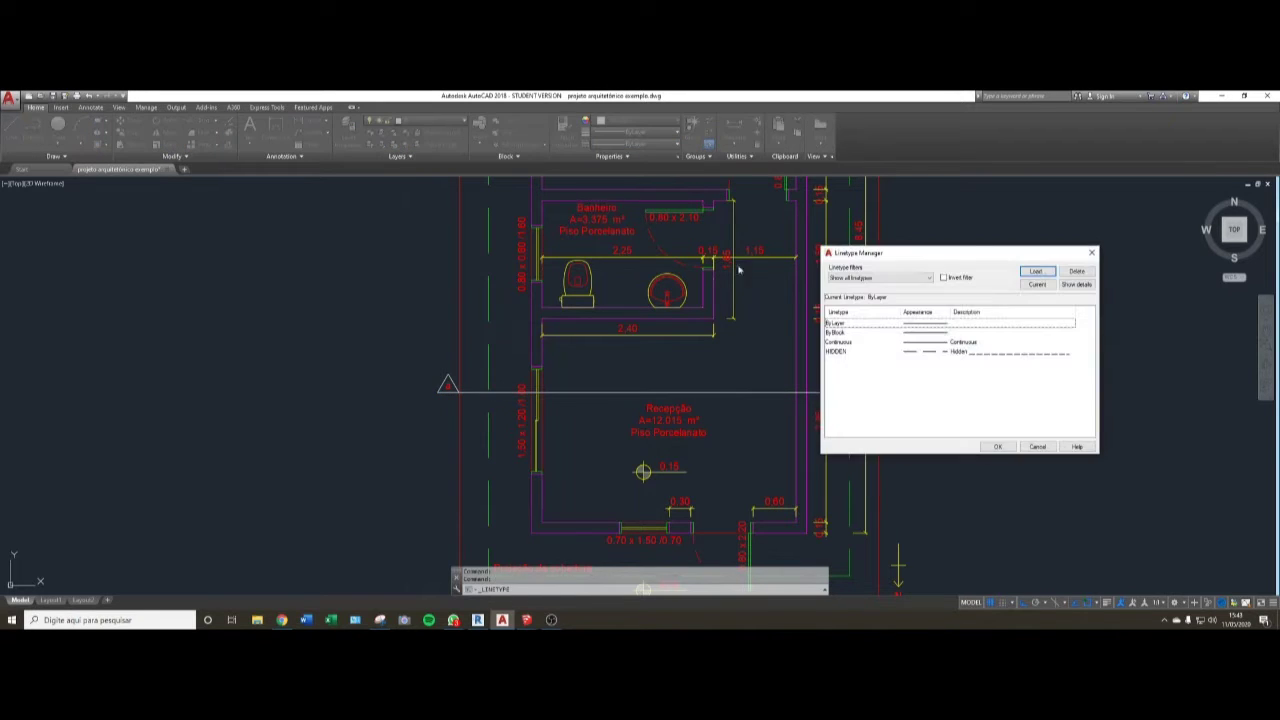
- Load the ISO dash dot linetype ACAD_ISO10W100 into the drawing and close the Linetype Manager
left_click(1036, 272)
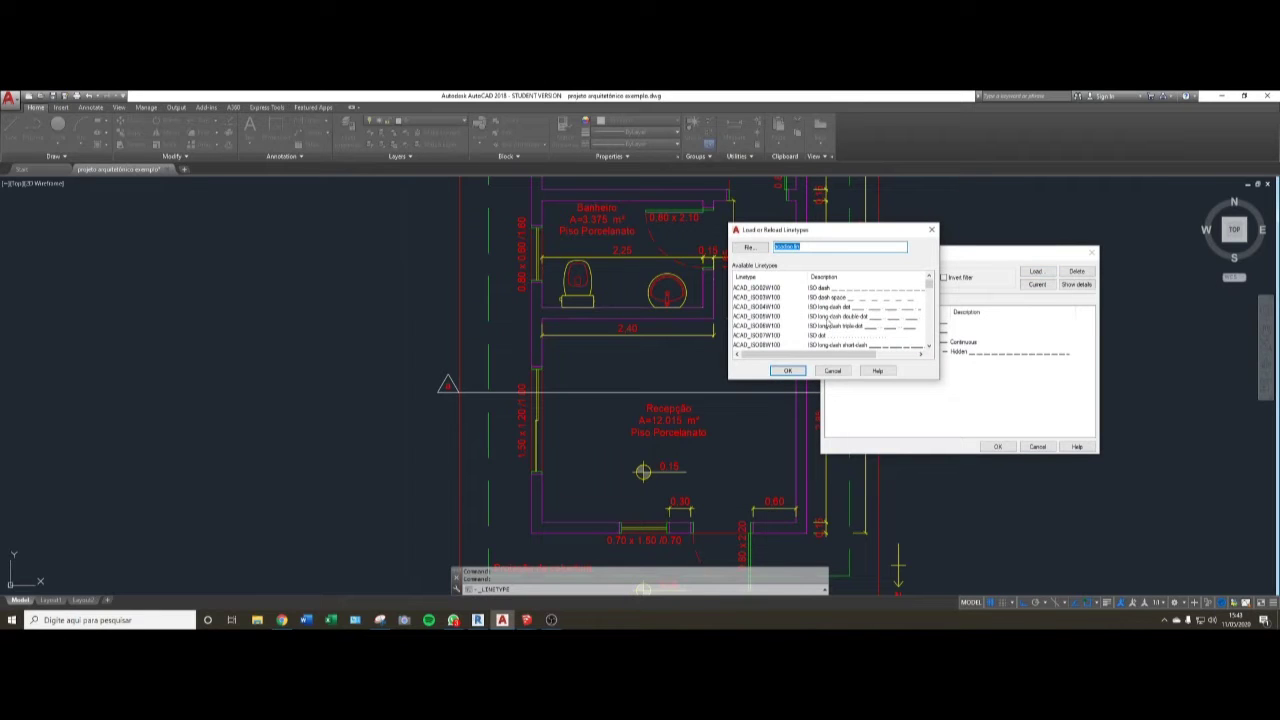
left_click(834, 307)
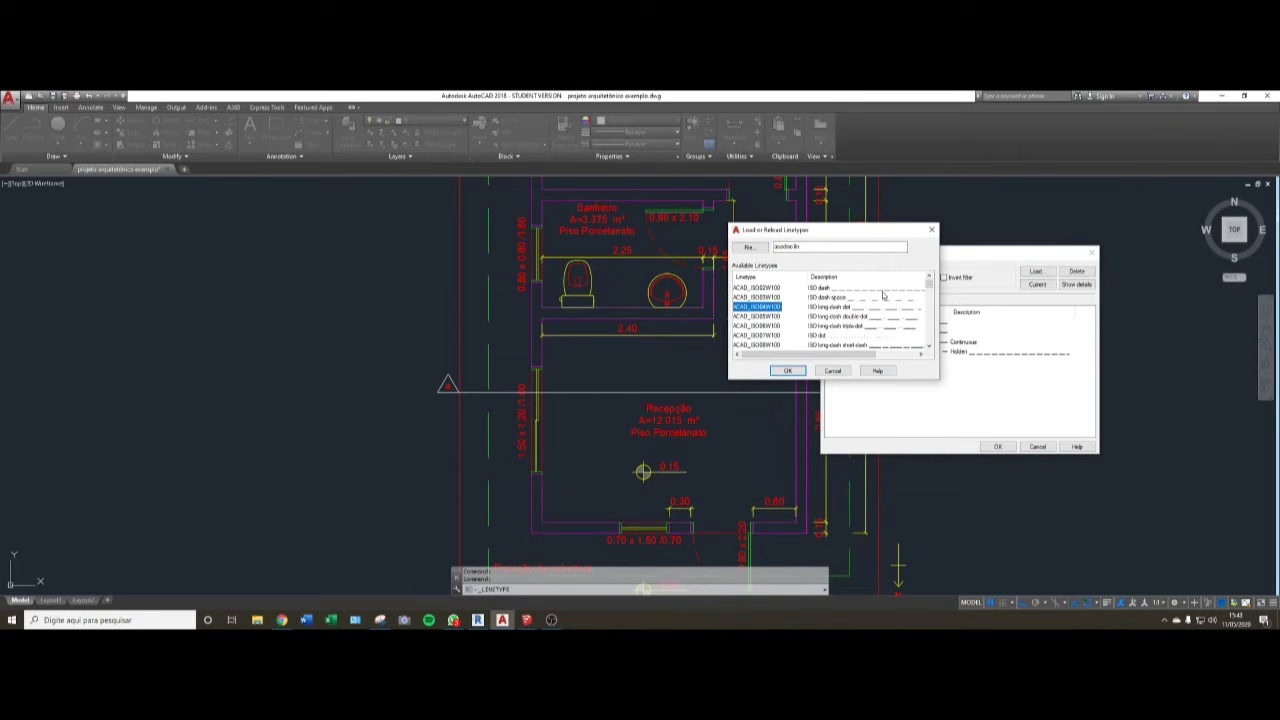
scroll(836, 320, "down", 2)
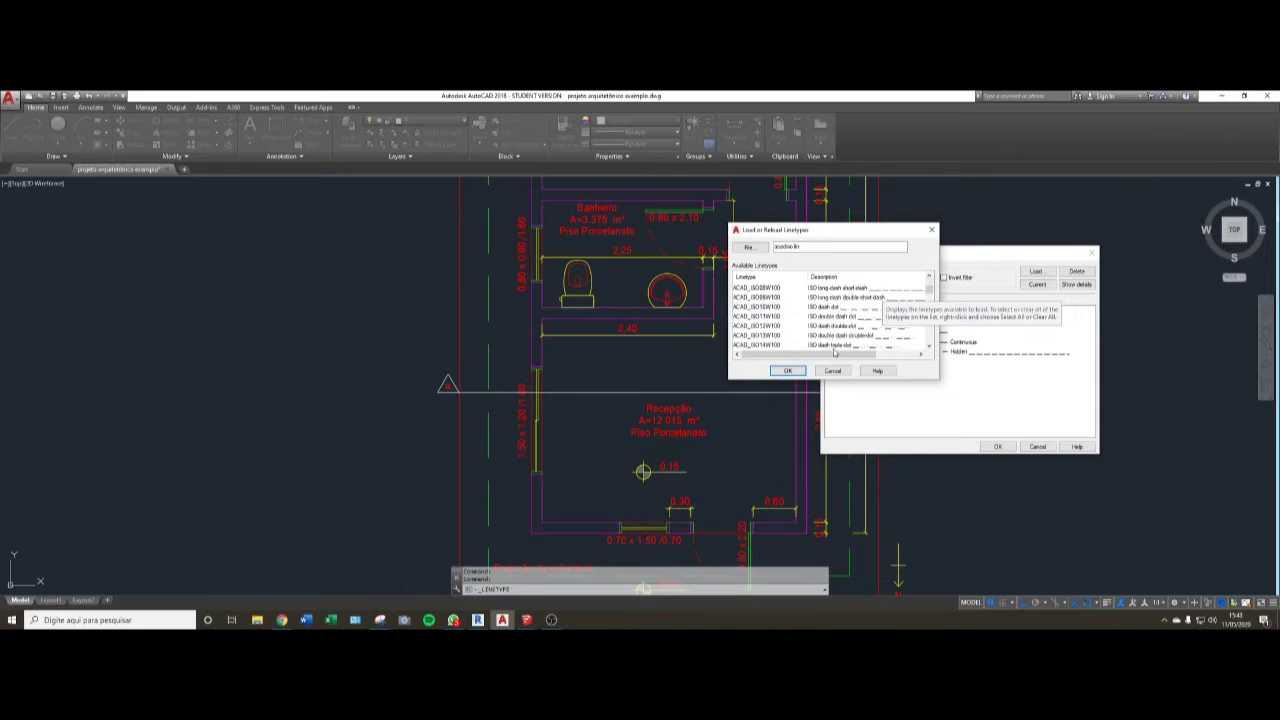
left_click(834, 308)
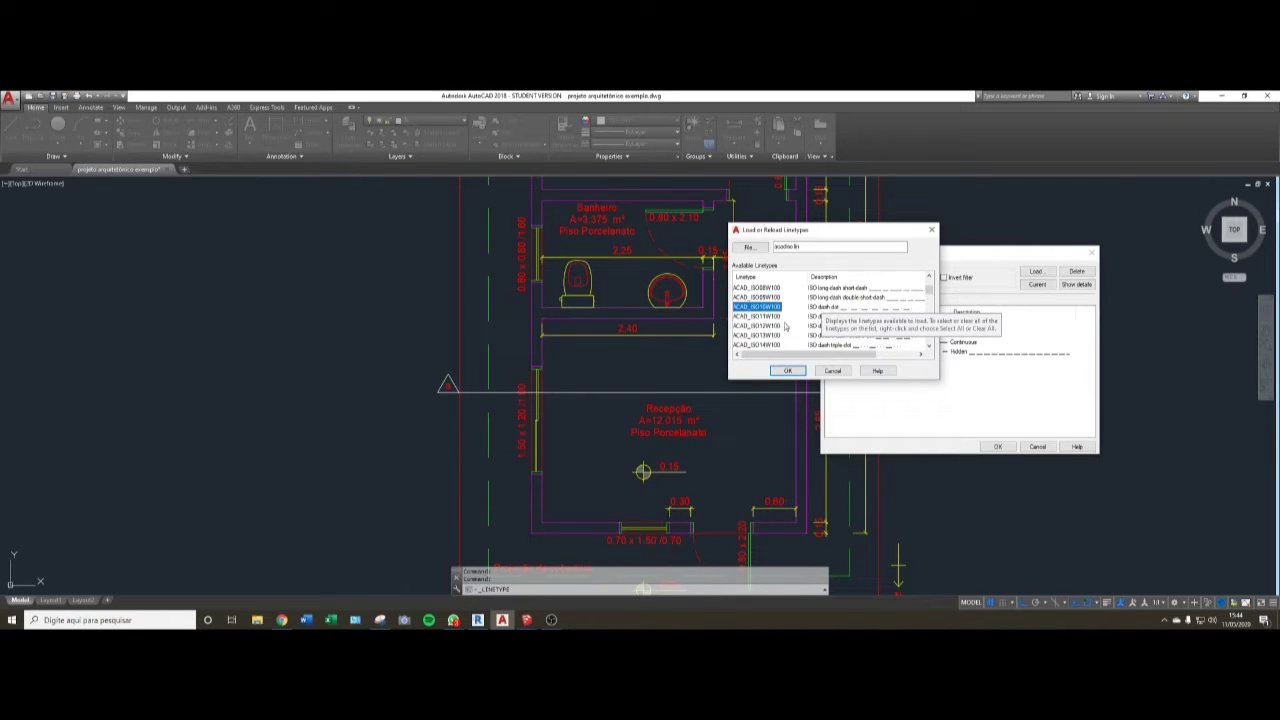
left_click(787, 370)
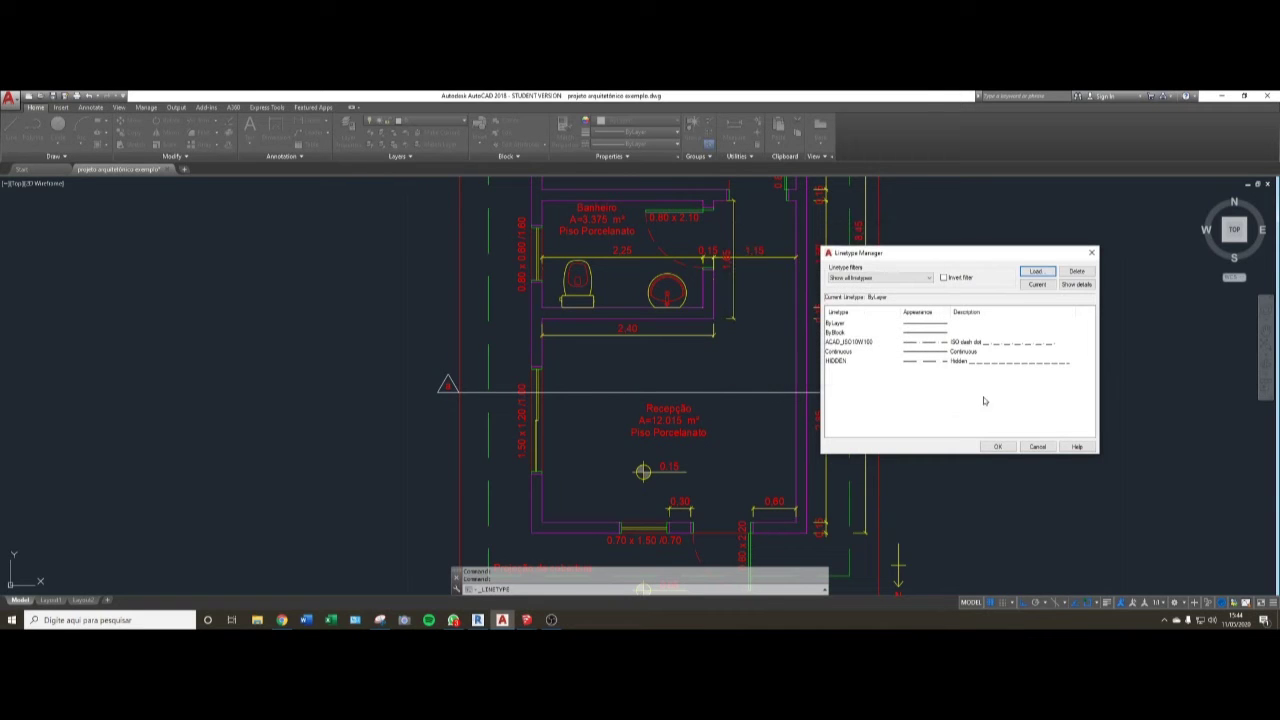
left_click(986, 345)
left_click(993, 447)
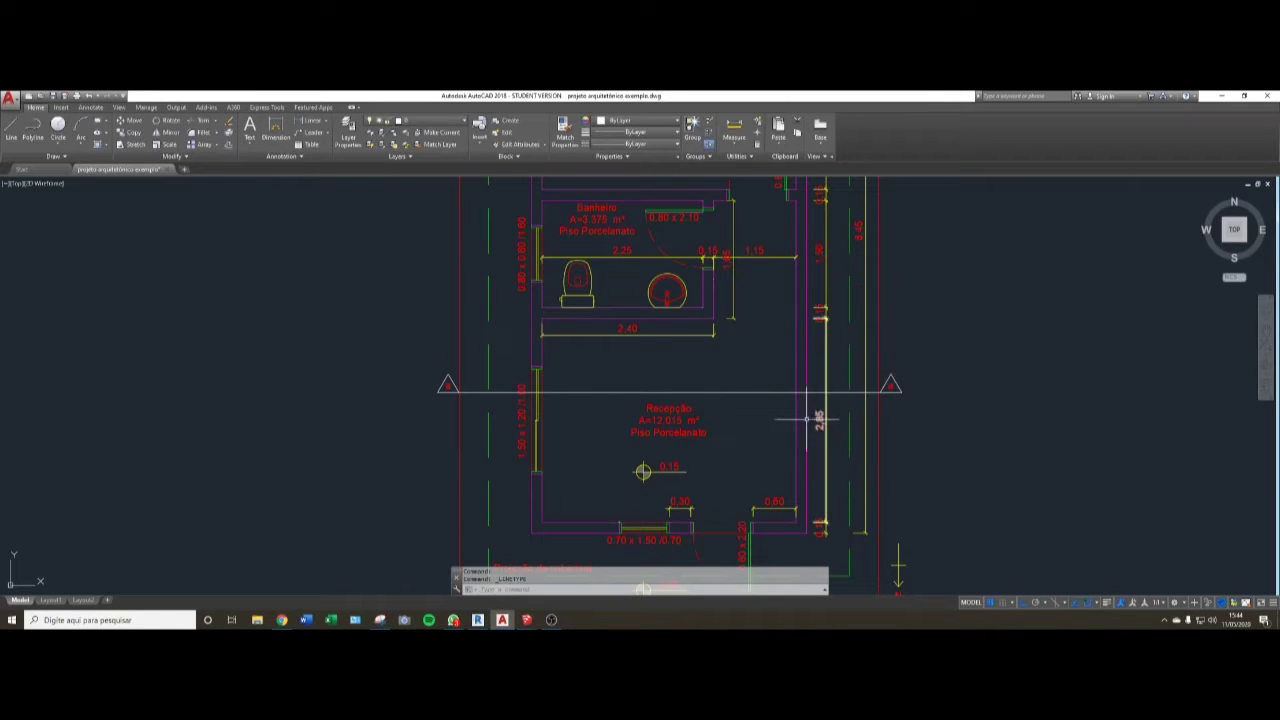
left_click(829, 412)
left_click(777, 352)
key("Escape")
key("Escape")
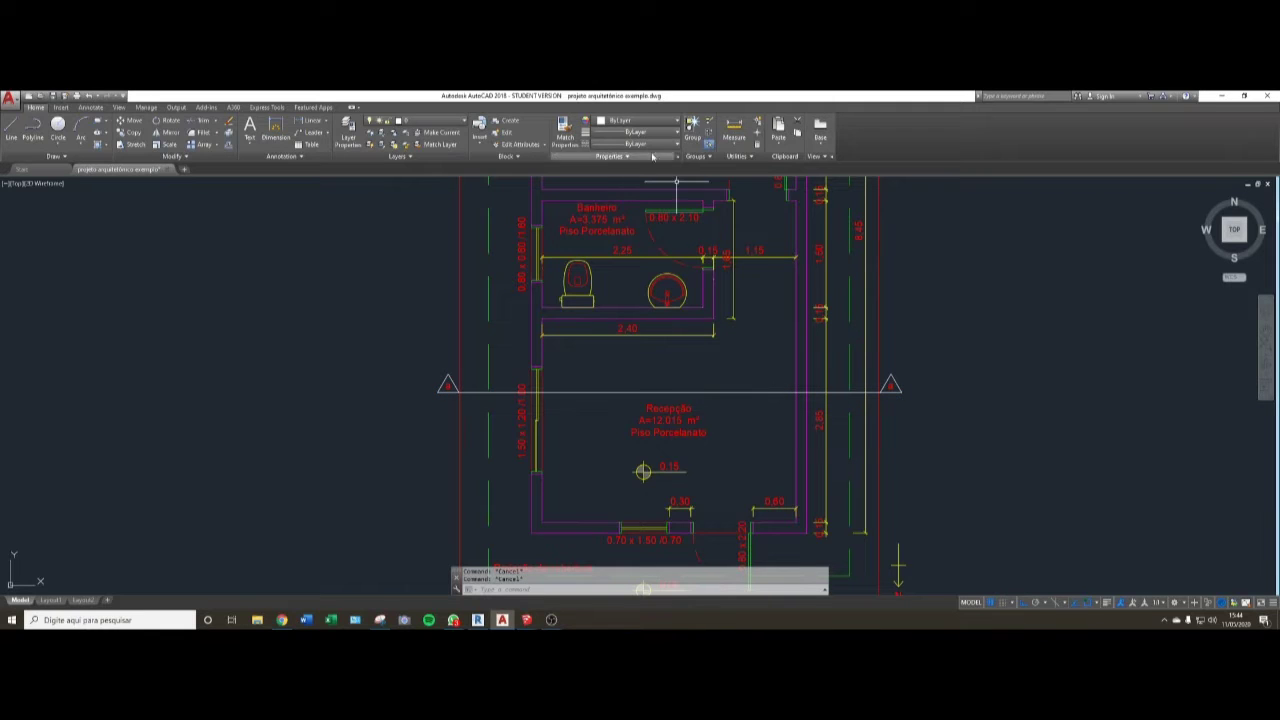
- Assign the ACAD_ISO10W100 dash-dot linetype to the horizontal section line
left_click(772, 386)
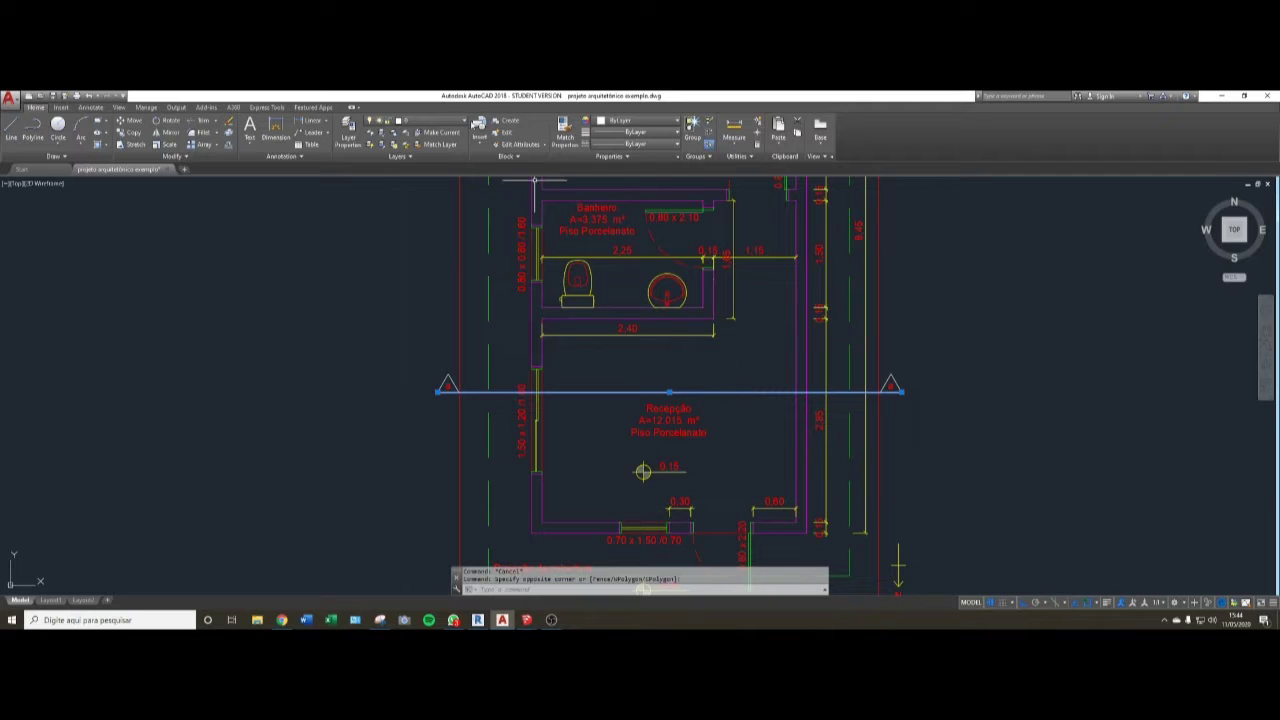
left_click(640, 143)
left_click(637, 191)
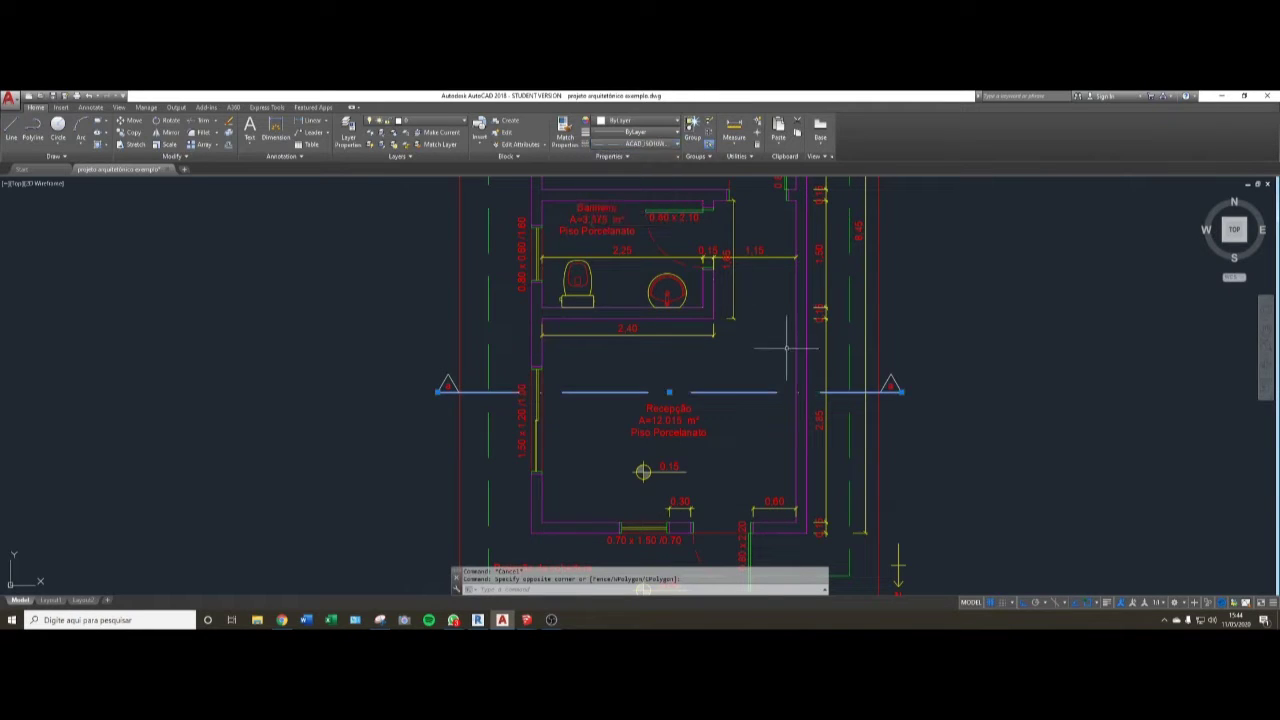
key("Escape")
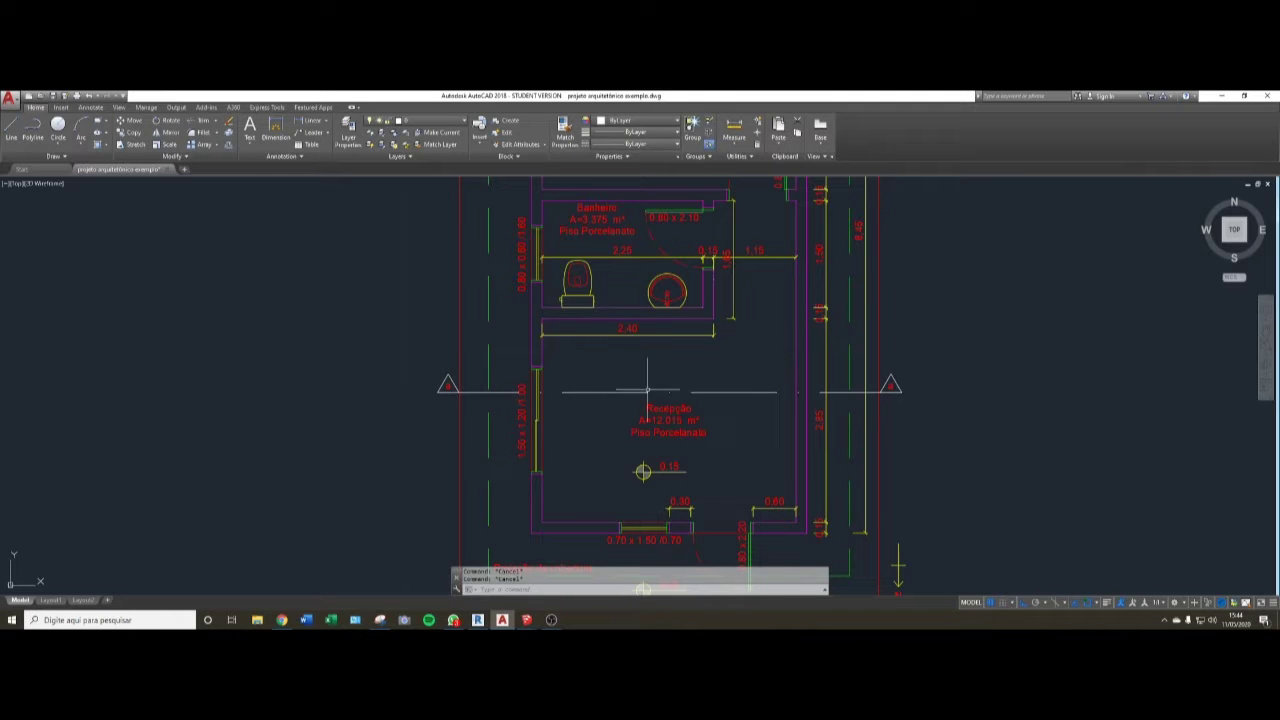
scroll(683, 381, "up", 2)
middle_click_drag(696, 401, 693, 394)
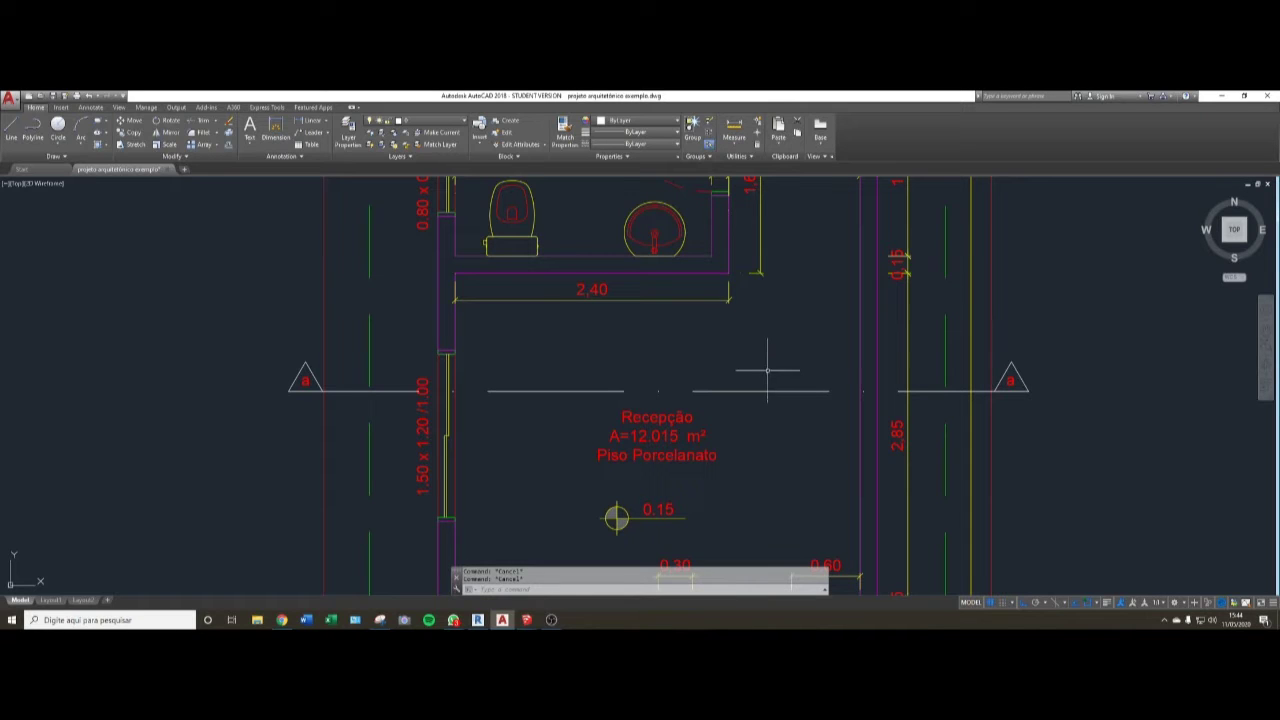
type("lt")
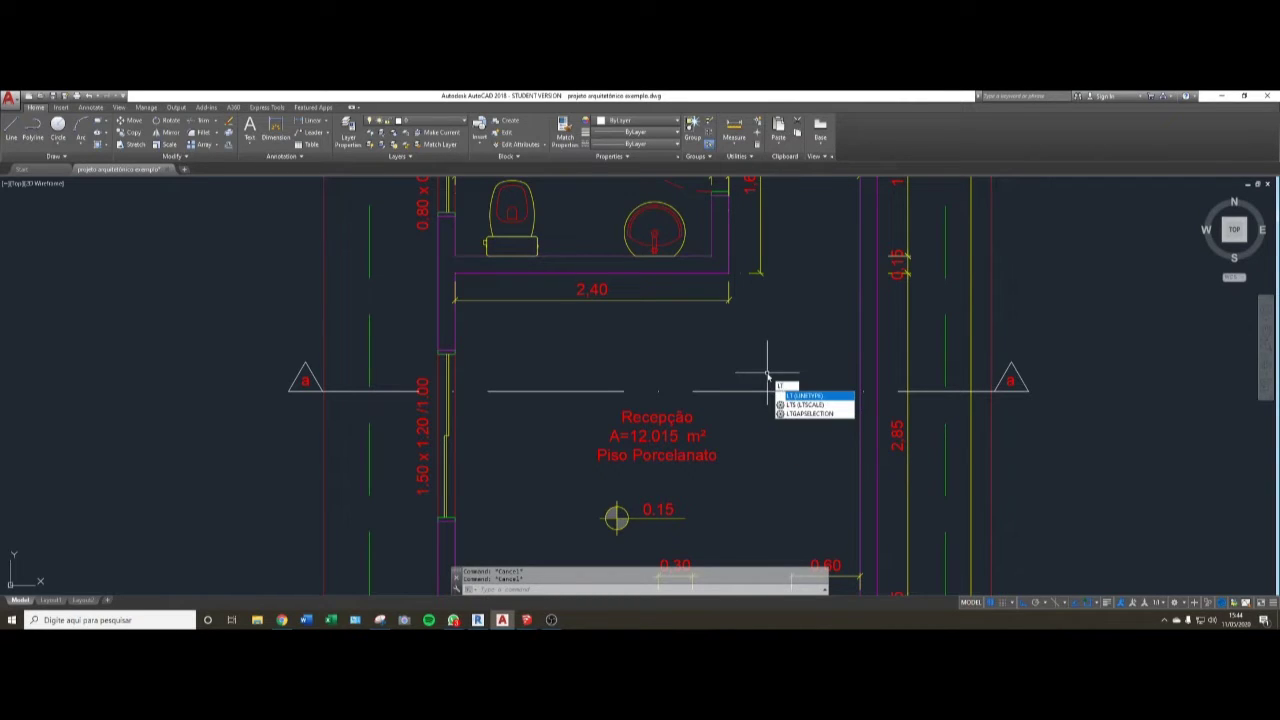
type("s")
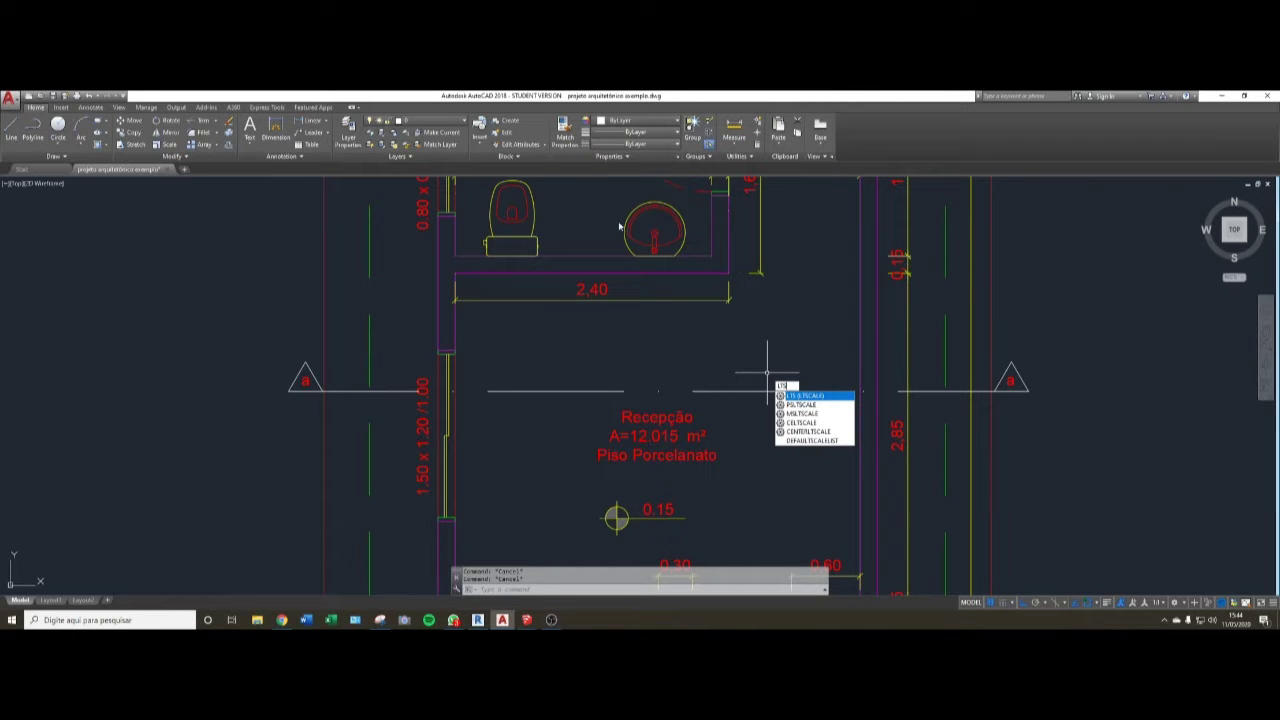
key("Escape")
- Open the section line's properties and place the palette clear of the floor plan
mouse_move(704, 216)
middle_mouse_down()
mouse_move(690, 285)
mouse_move(651, 296)
middle_mouse_up()
scroll(690, 238, "down", 5)
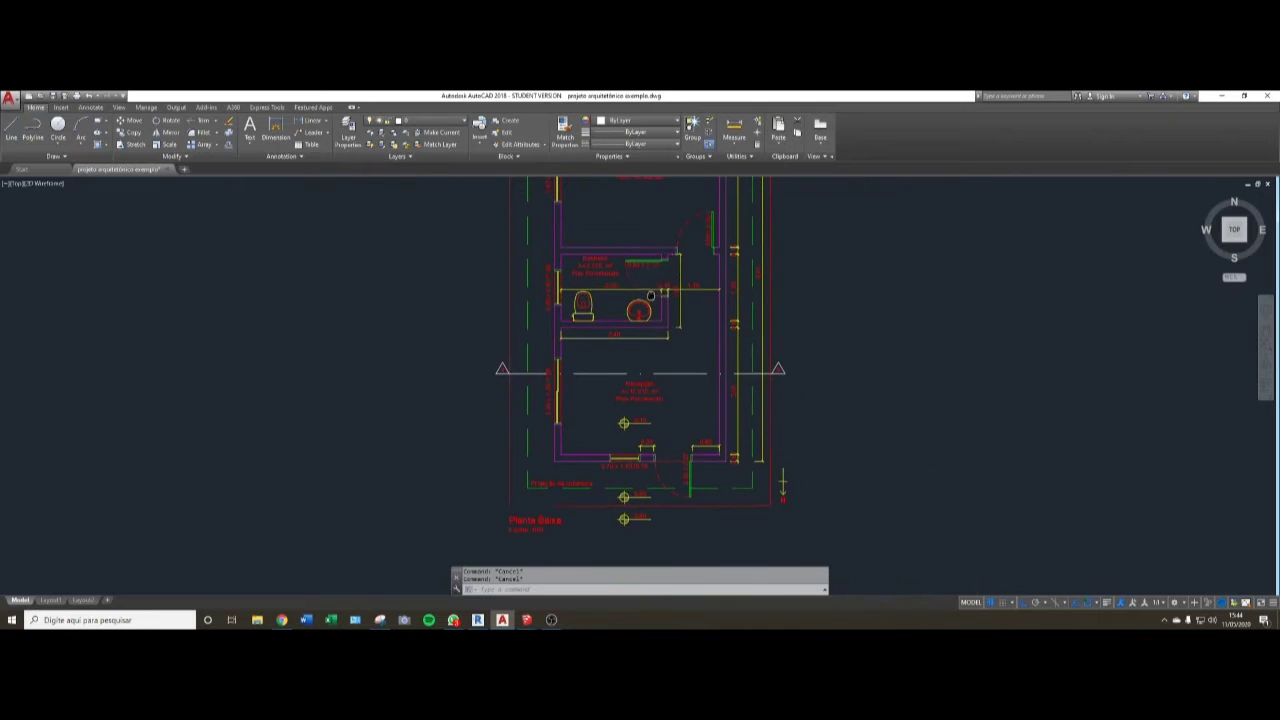
scroll(660, 375, "up", 2)
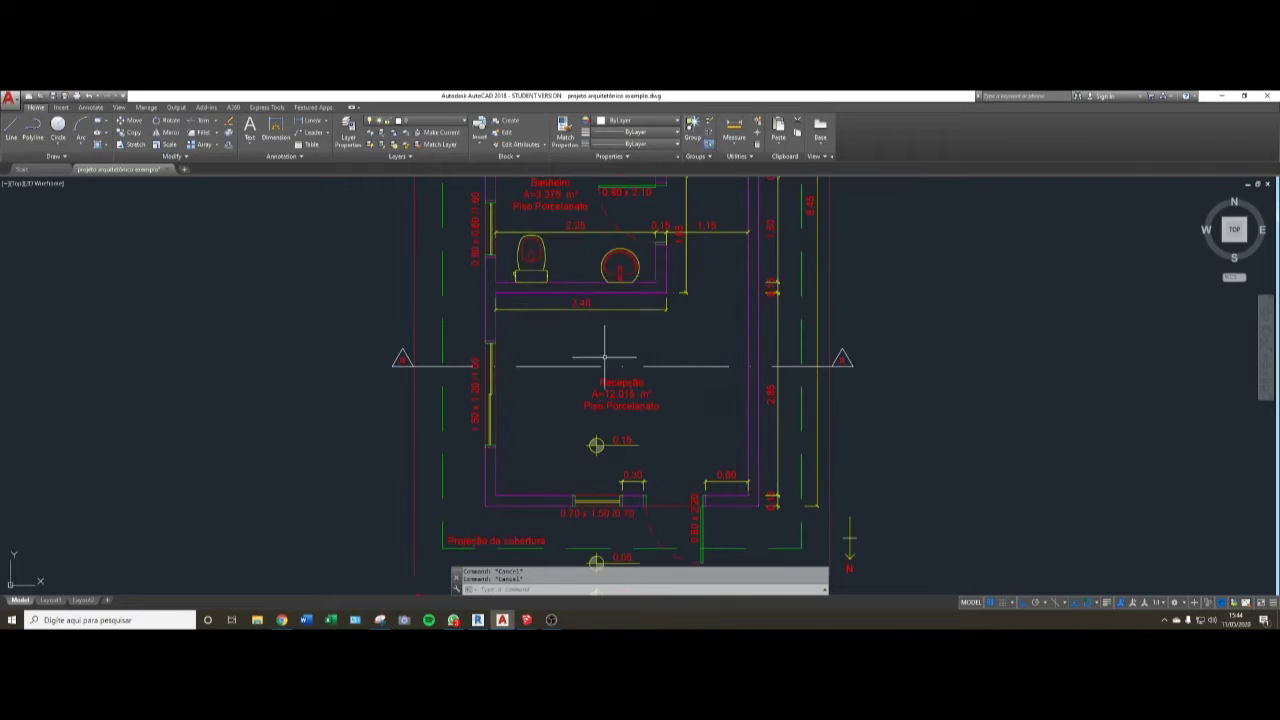
left_click(716, 340)
left_click(697, 385)
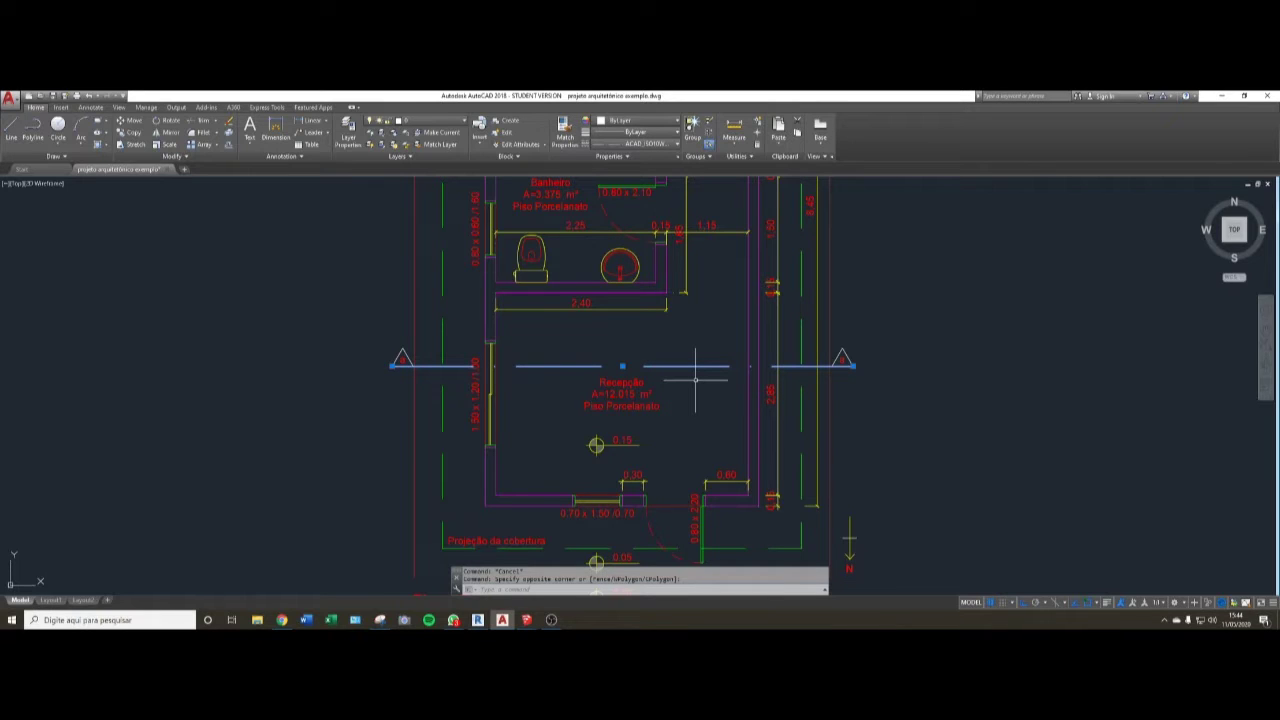
type("r")
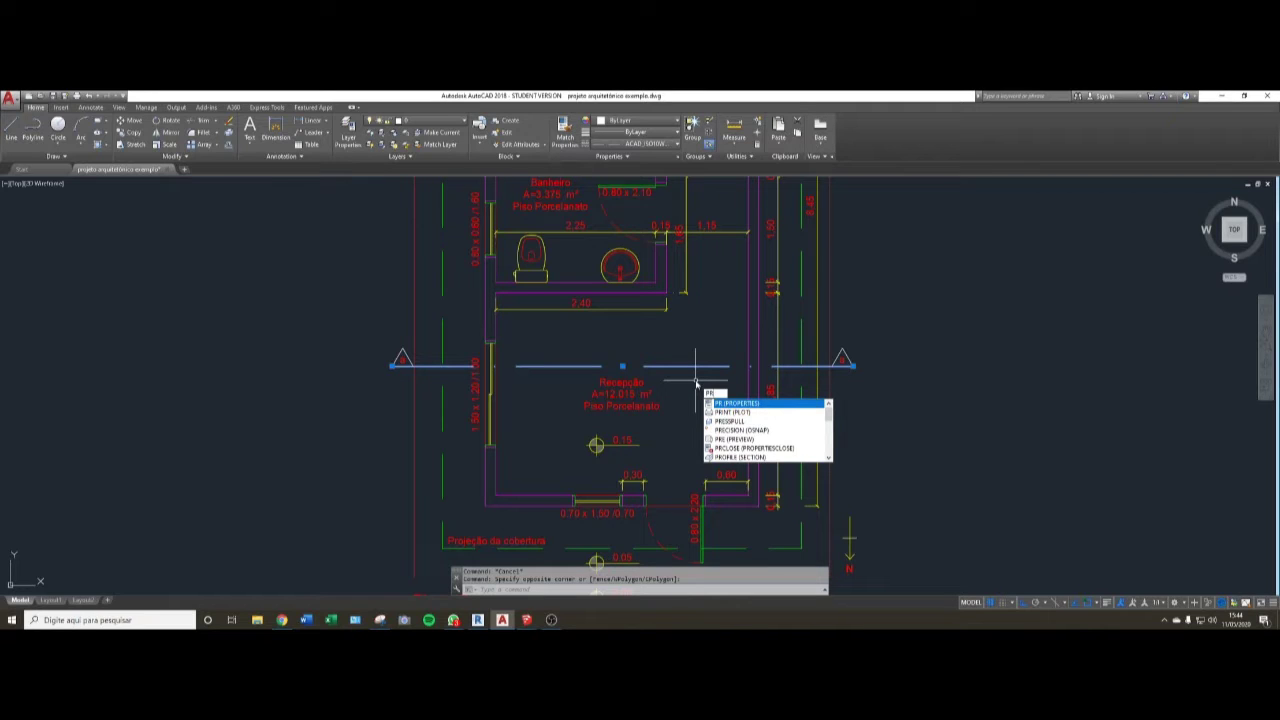
key("Return")
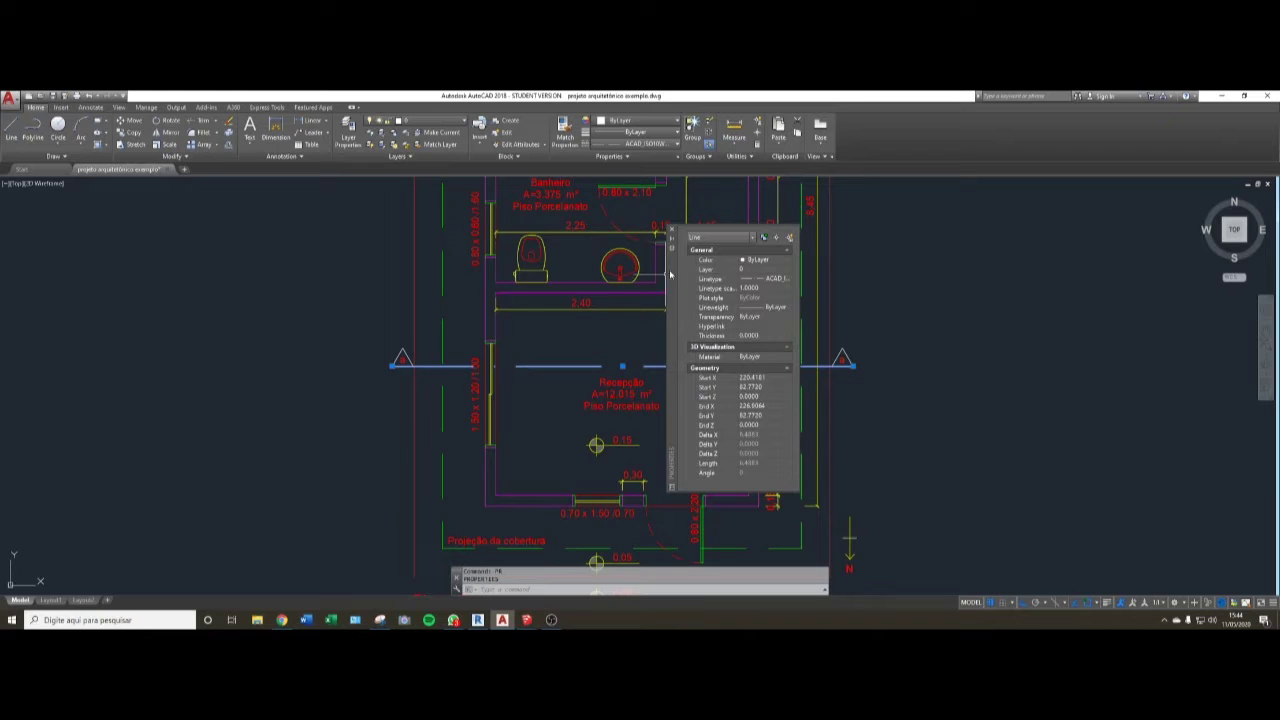
left_click_drag(672, 273, 877, 272)
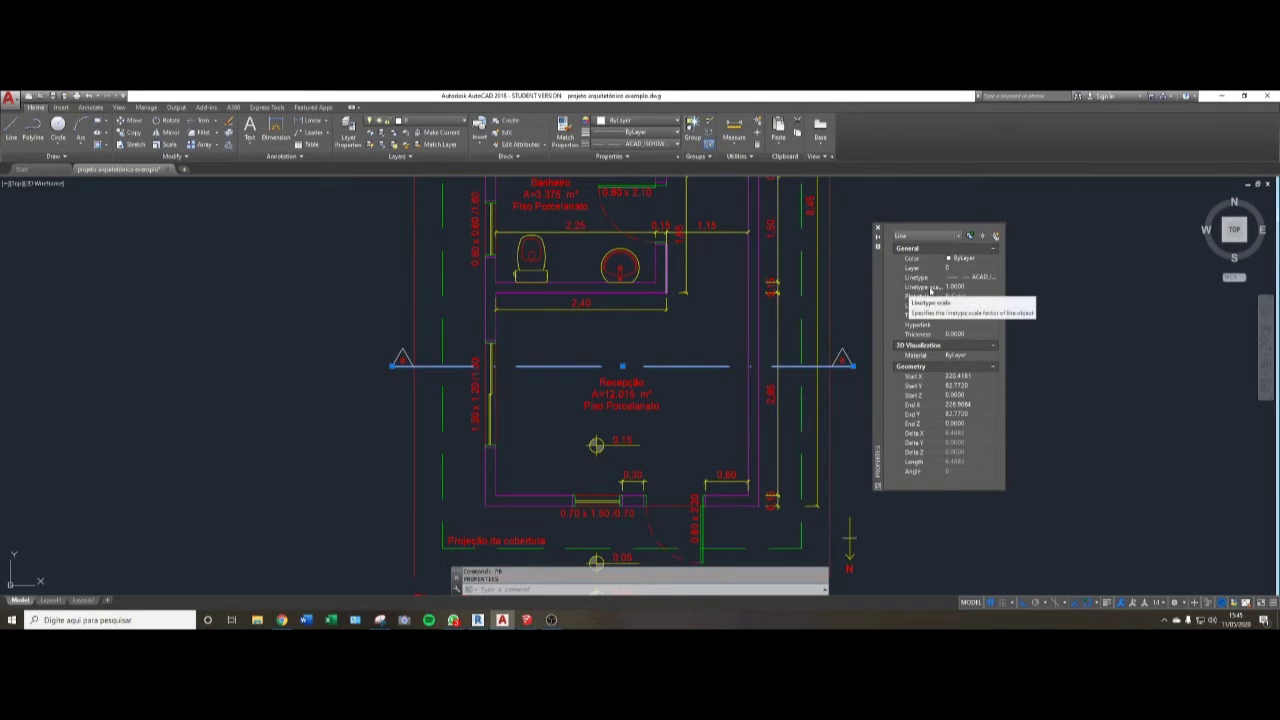
- Set the section line's linetype scale to 0.5
left_click(922, 288)
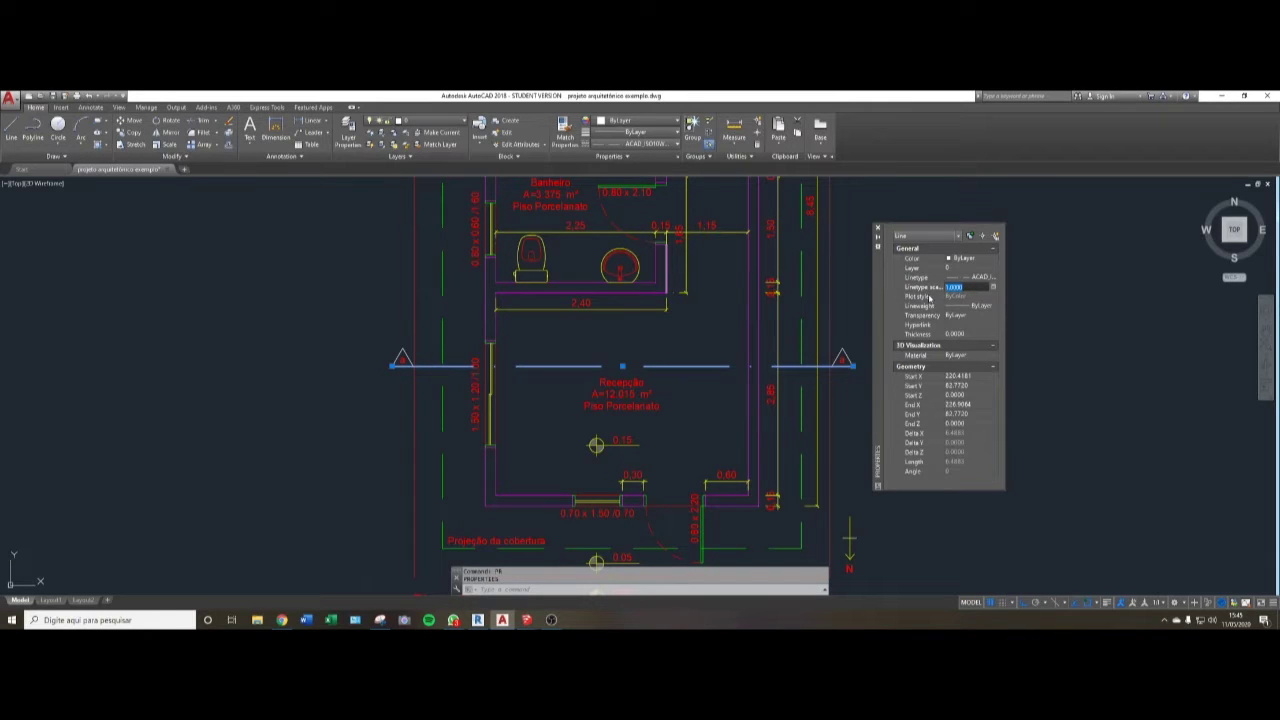
key("BackSpace")
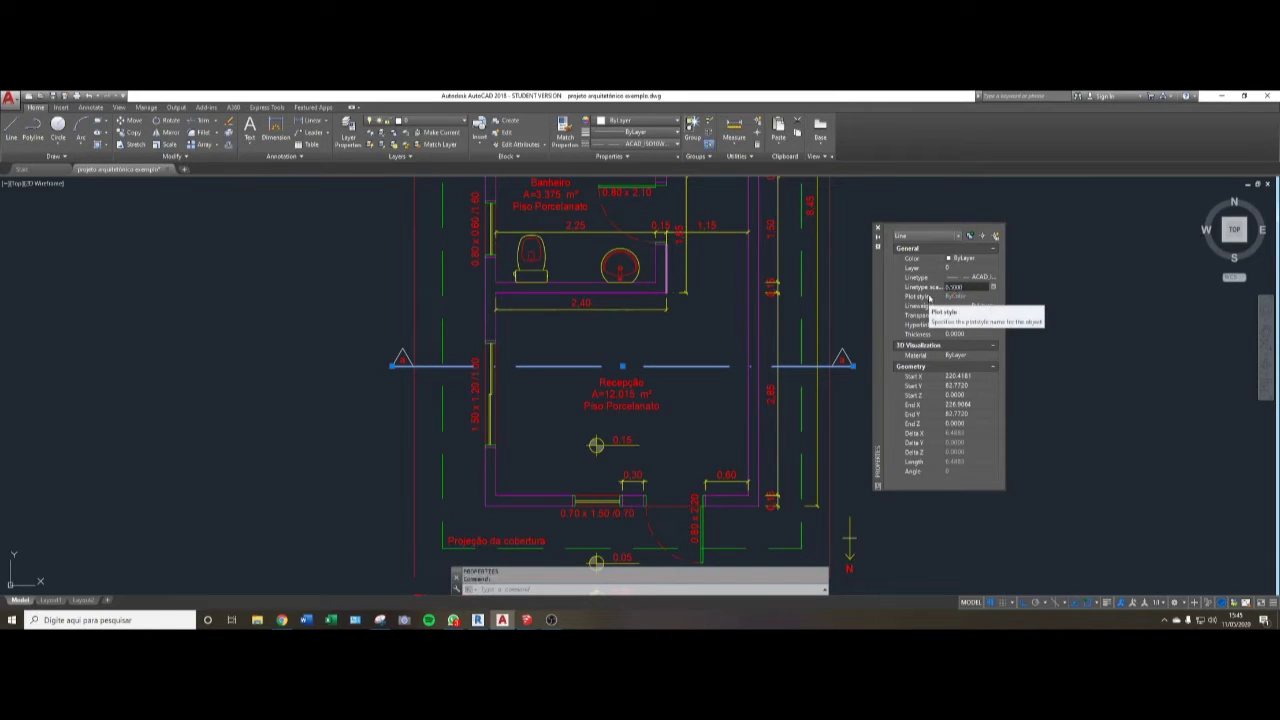
key("Return")
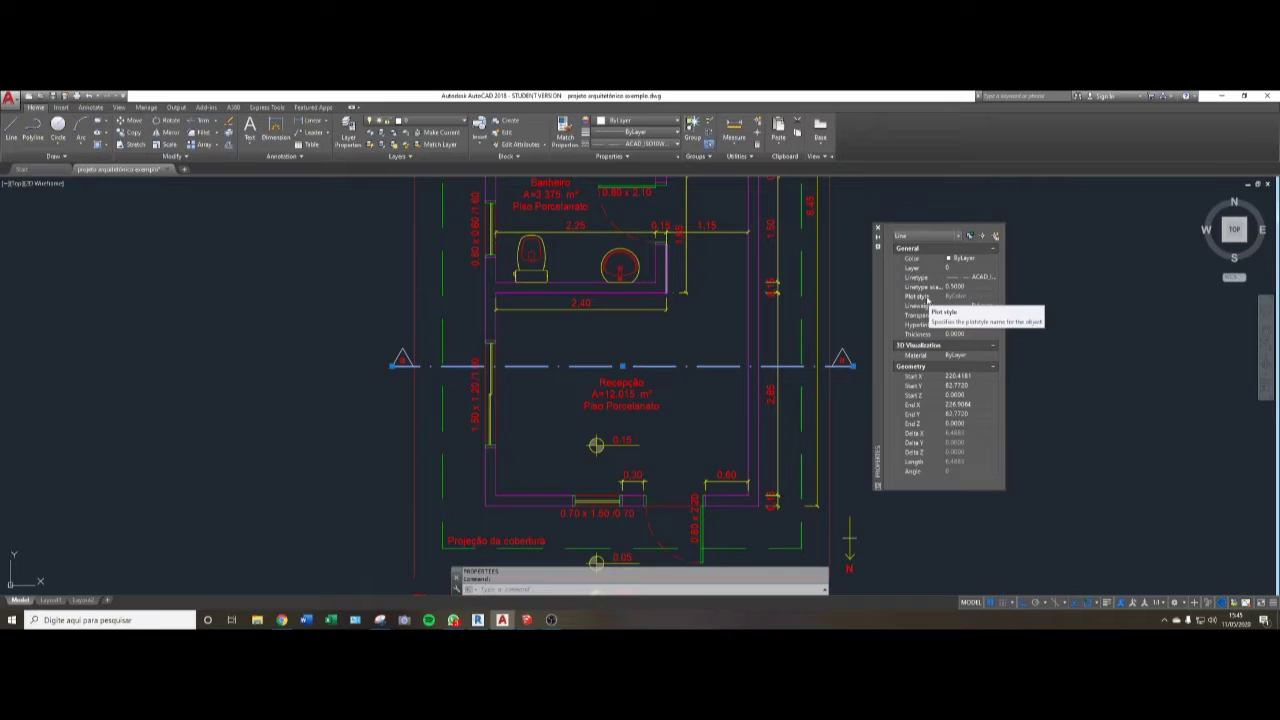
- Set the section line's linetype scale to 0.35, close its properties and deselect the line
left_click(980, 287)
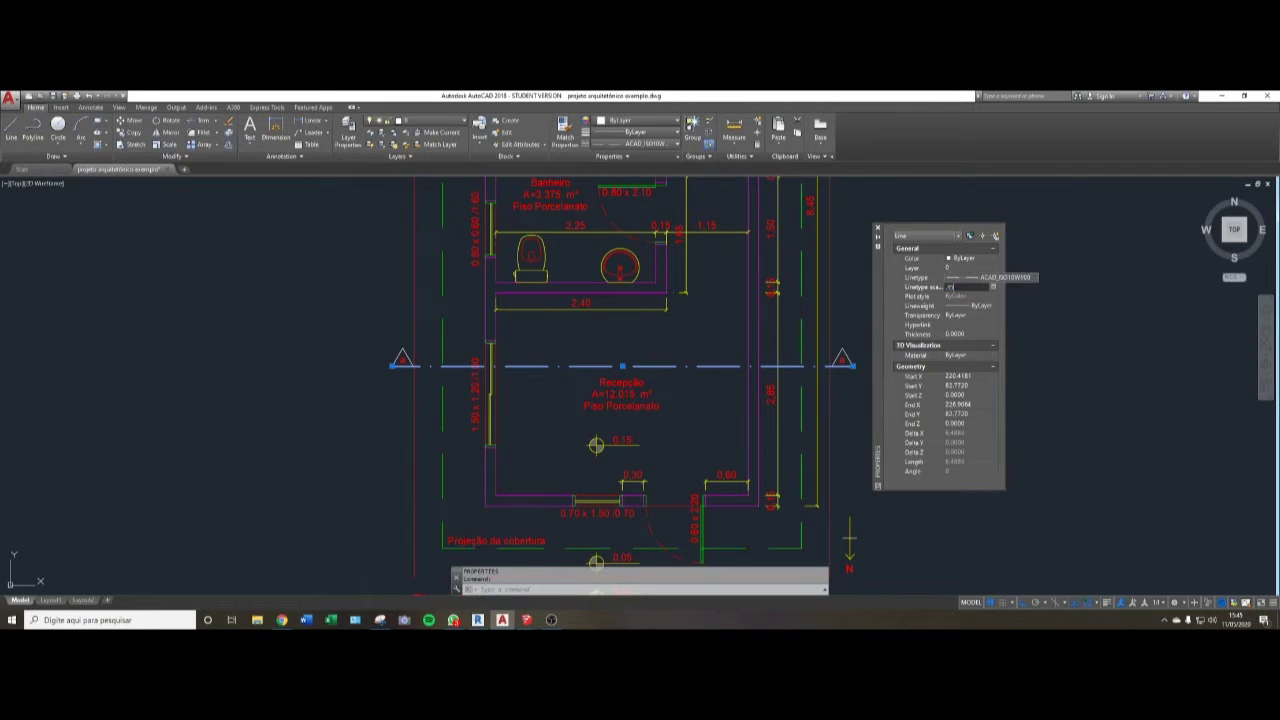
type(".35")
key("Return")
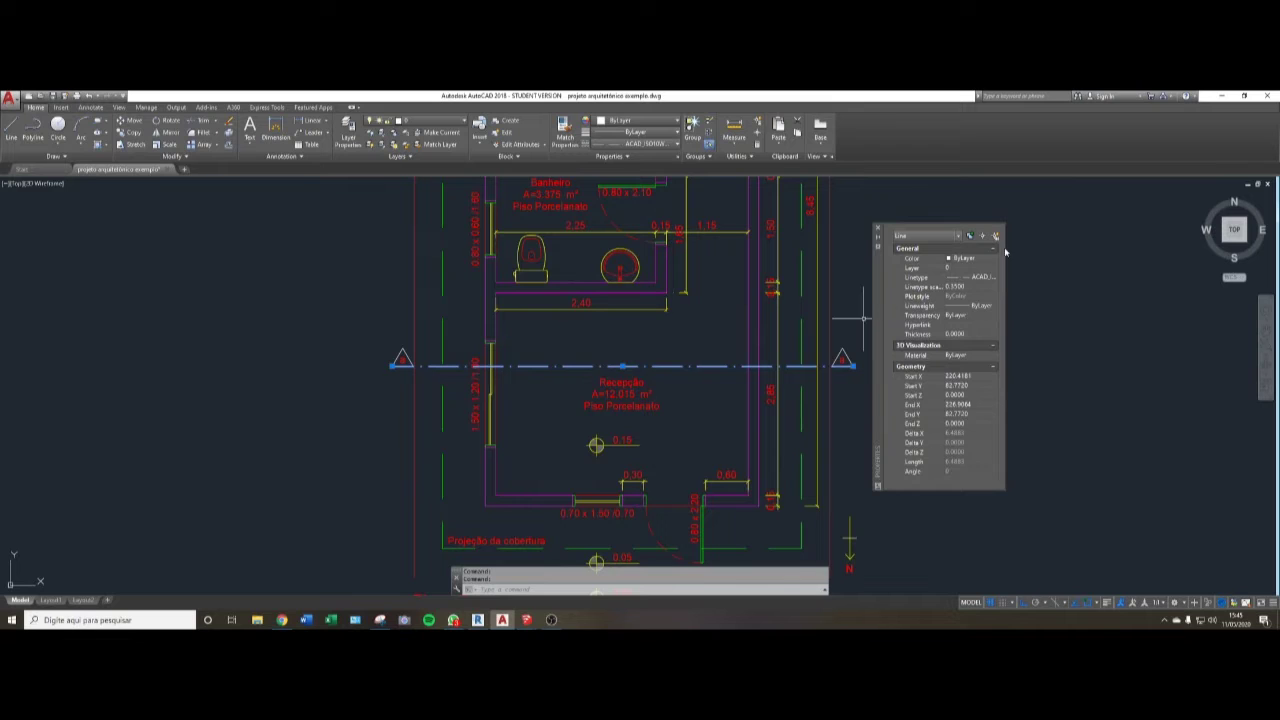
left_click(877, 229)
key("Escape")
key("Escape")
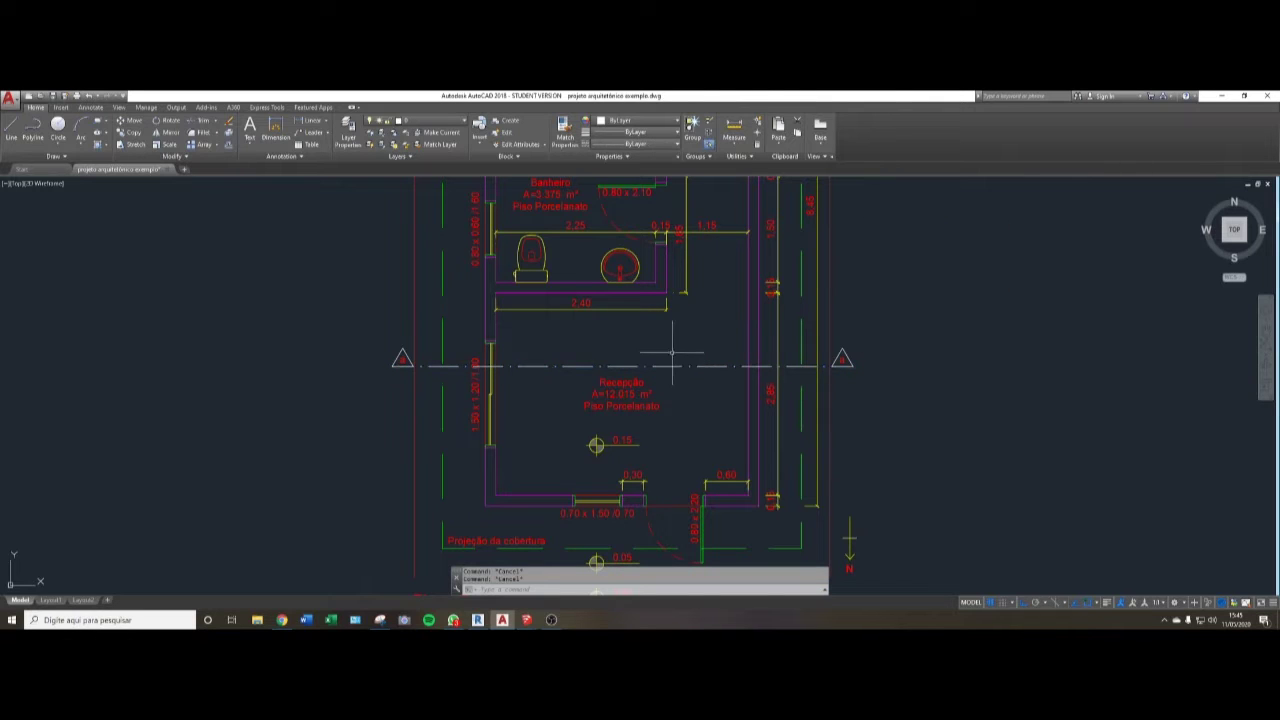
- Begin a block definition named "linha de corte" with its base point at the midpoint of the section line
scroll(452, 389, "down", 2)
scroll(513, 374, "up", 1)
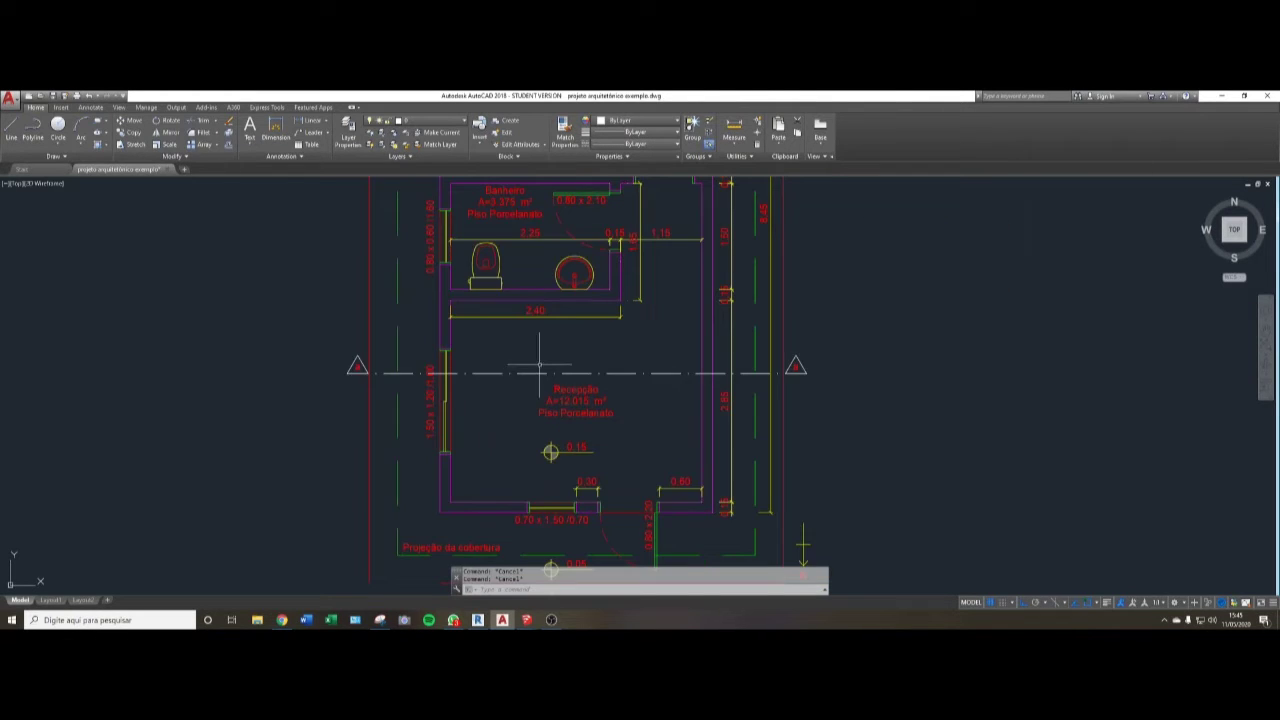
scroll(543, 360, "down", 5)
scroll(541, 398, "up", 6)
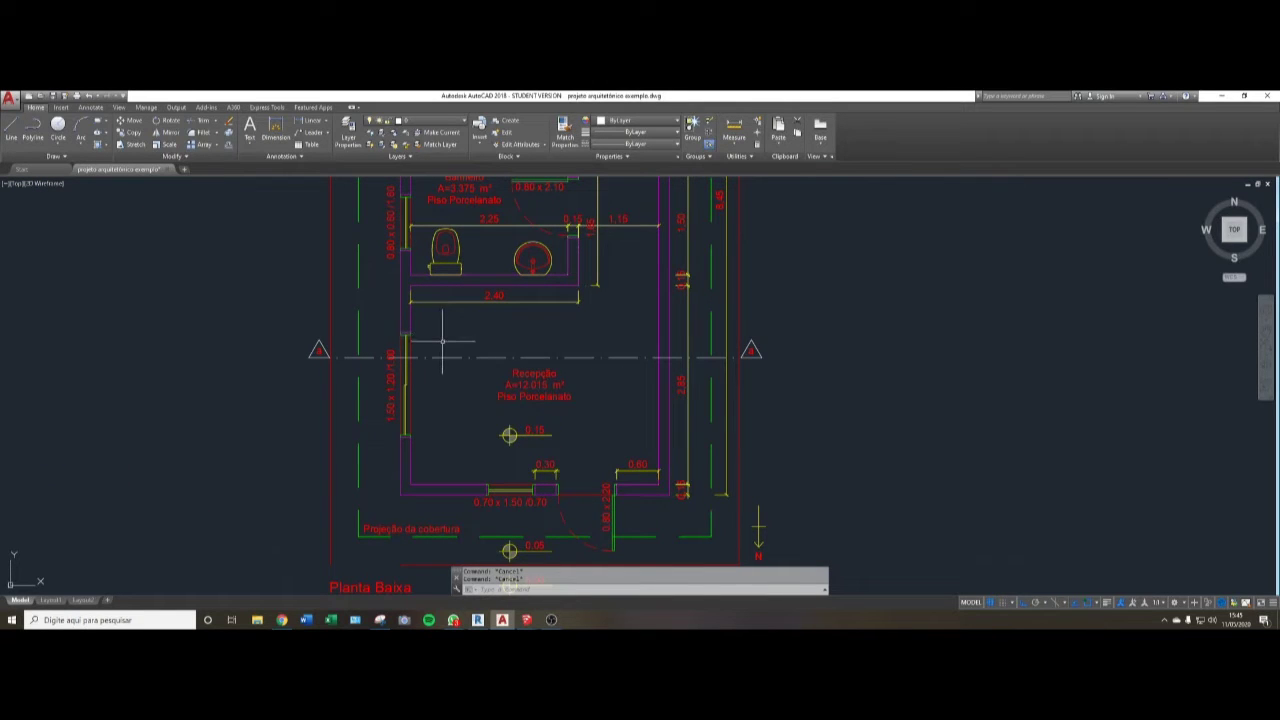
type("b")
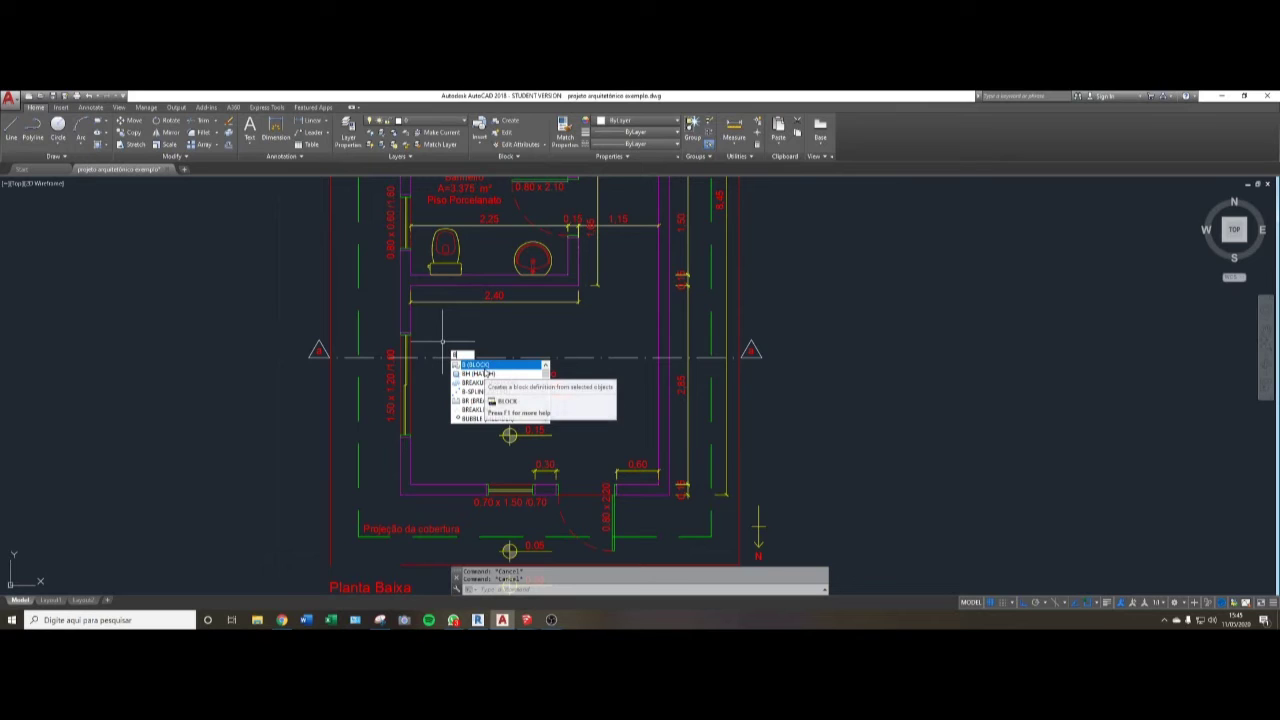
key("Return")
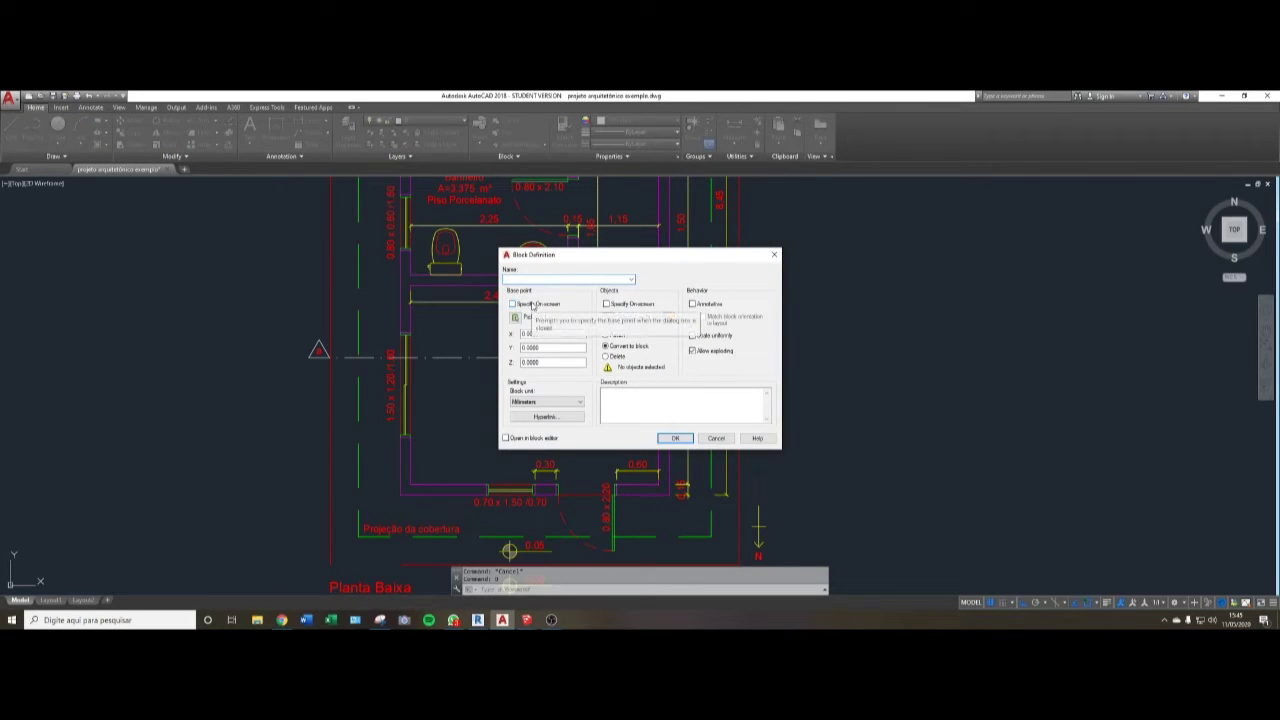
type("de corte")
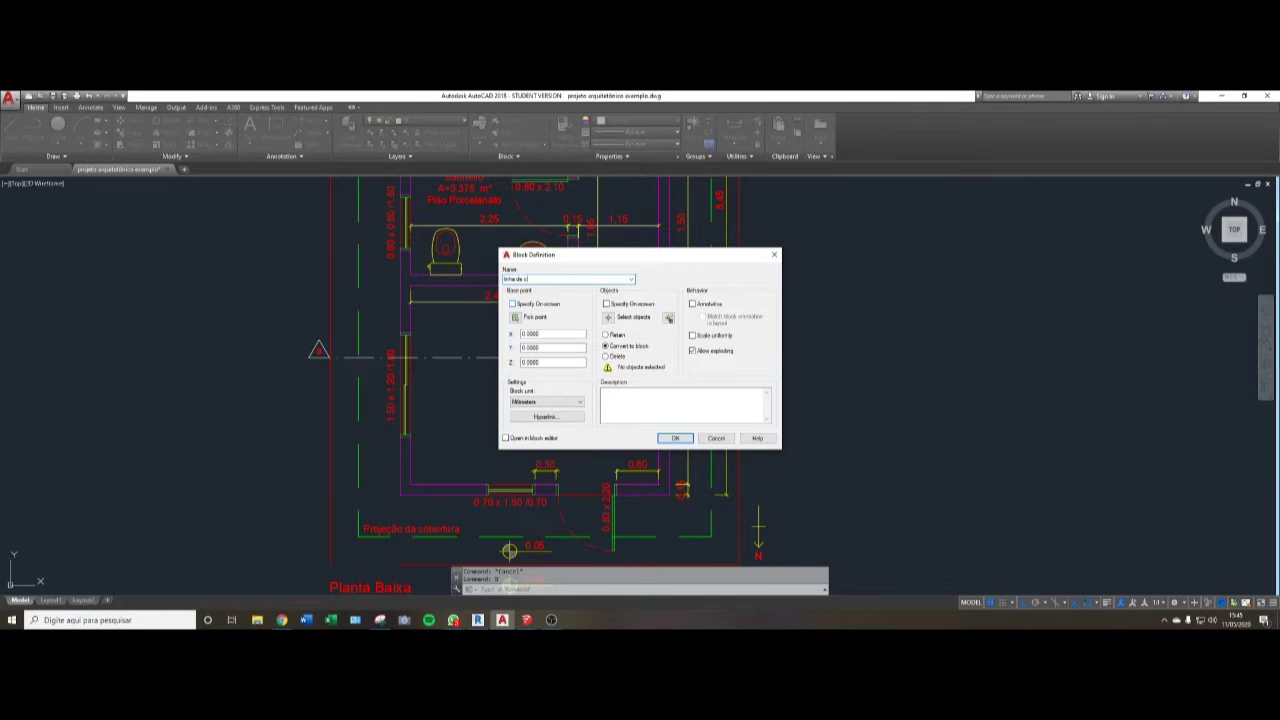
left_click(515, 318)
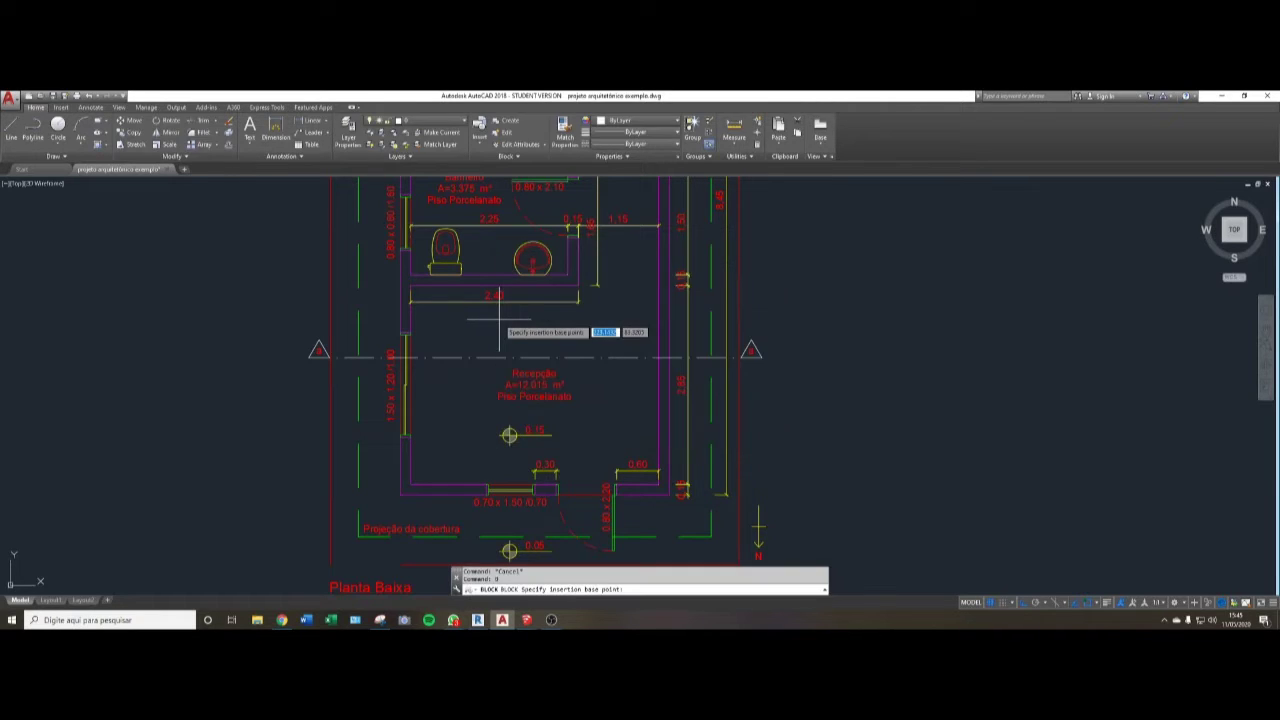
left_click(535, 358)
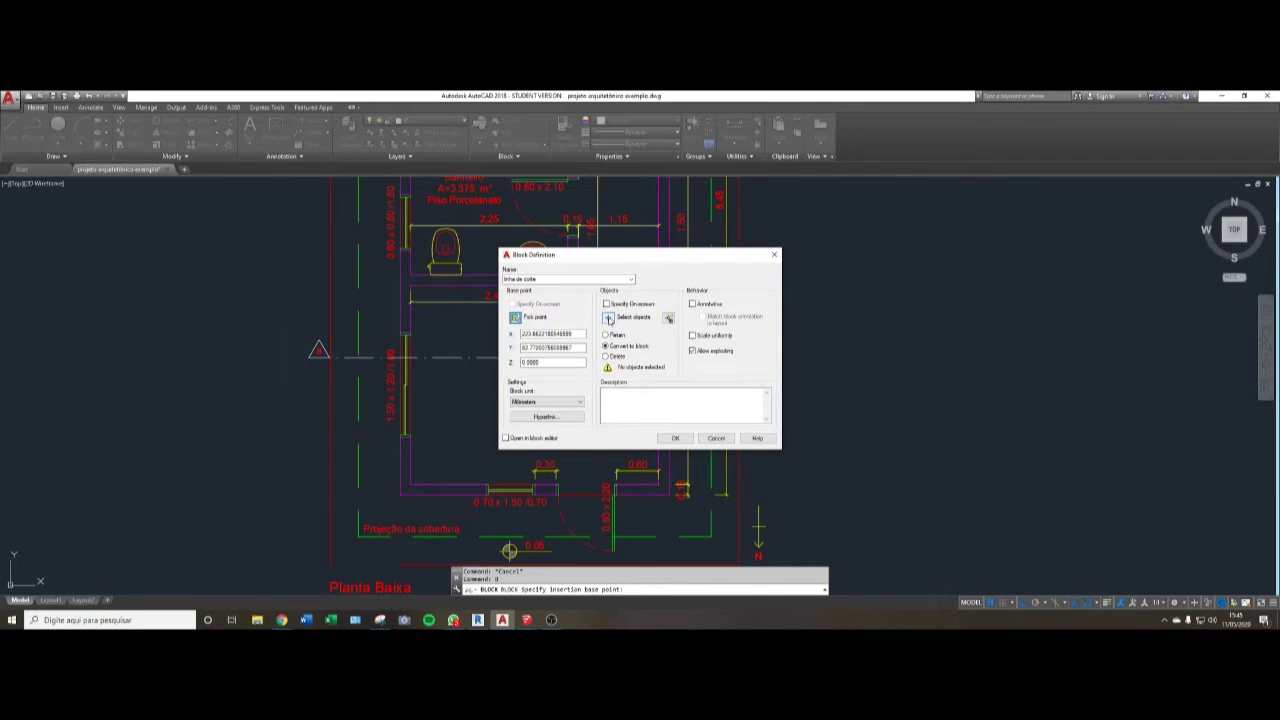
- Choose the section line and both triangular markers with their labels as the block's objects
left_click(608, 318)
left_click(340, 335)
left_click(298, 374)
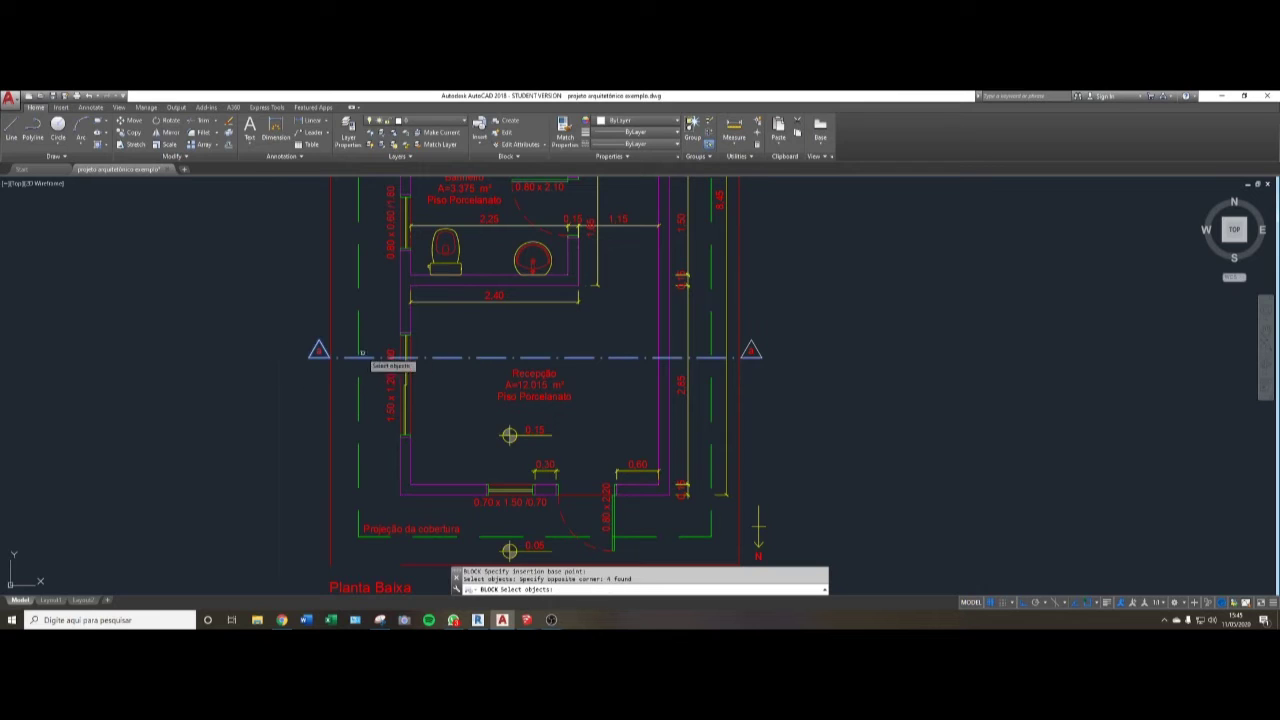
left_click(790, 326)
left_click(730, 385)
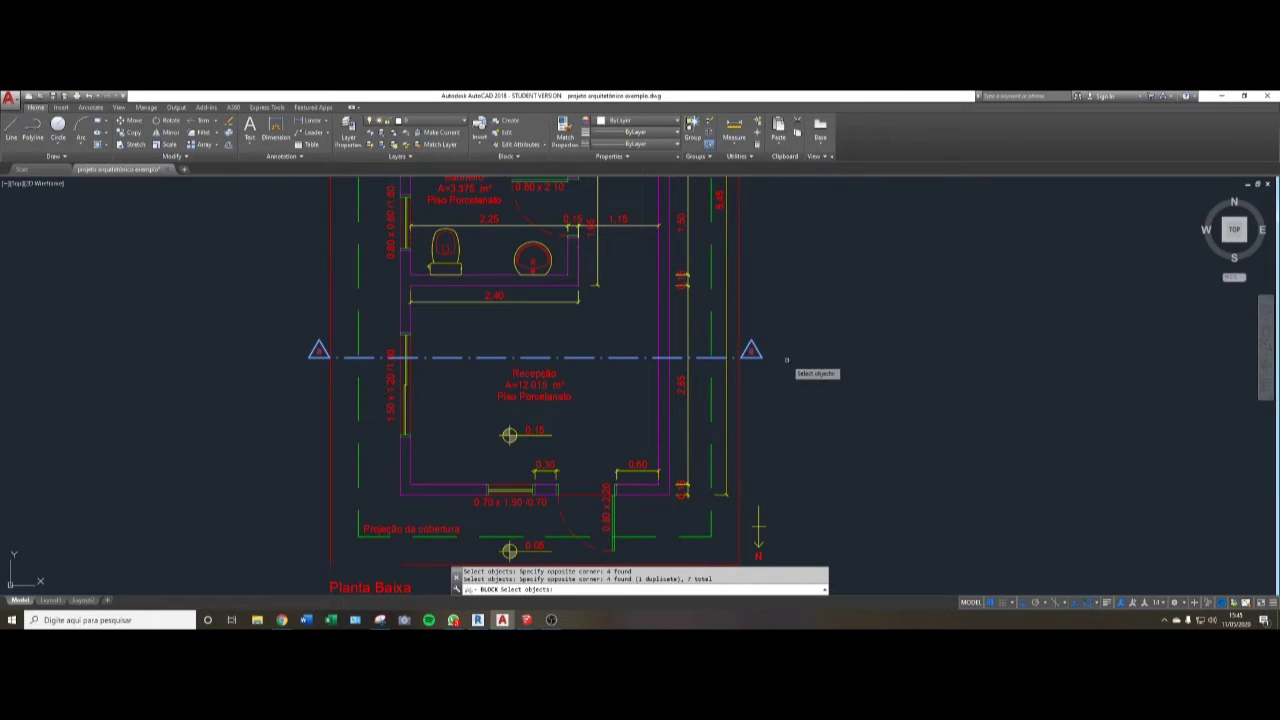
key("Return")
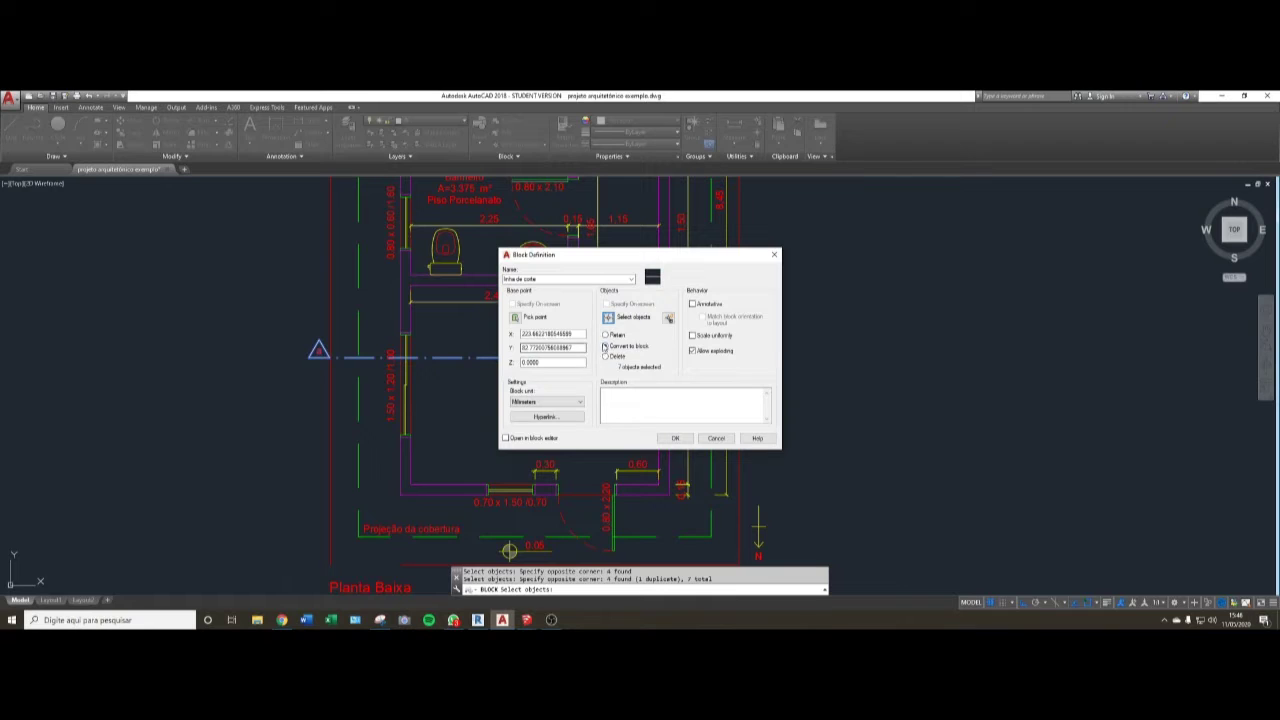
- Finish the section line's block definition and put the block on the símbolos layer
left_click(675, 438)
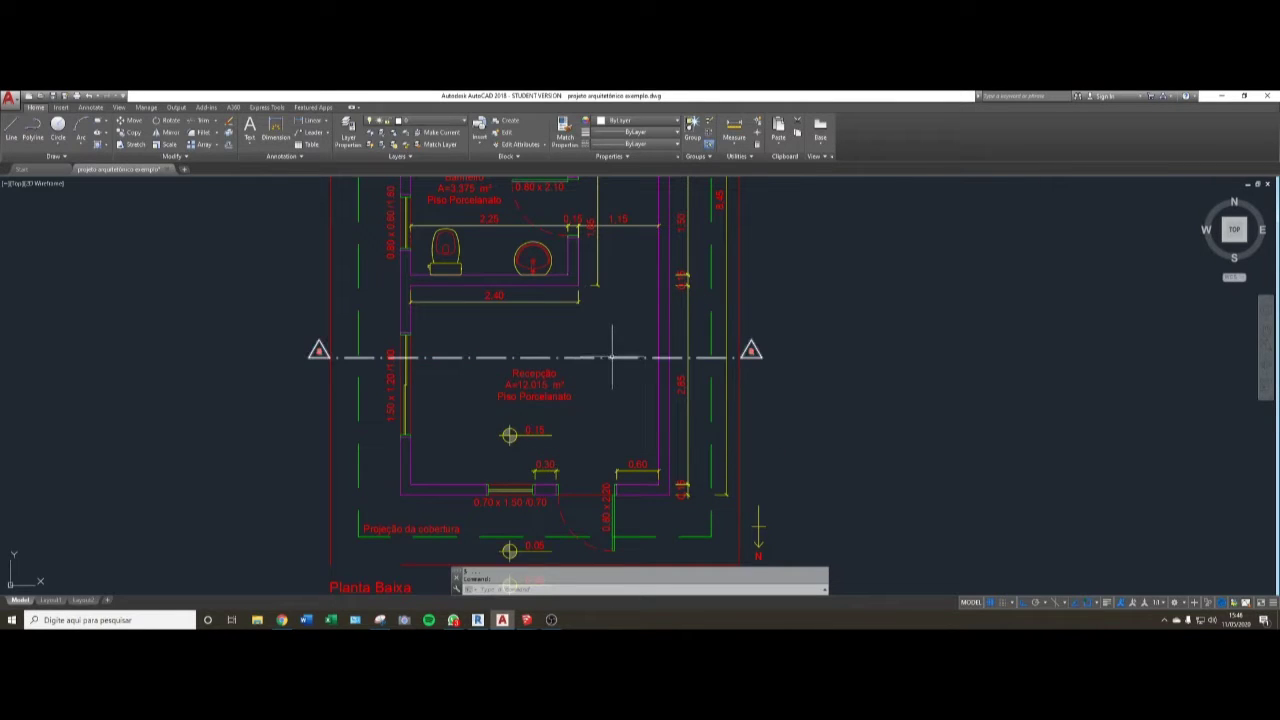
left_click(611, 358)
left_click(430, 120)
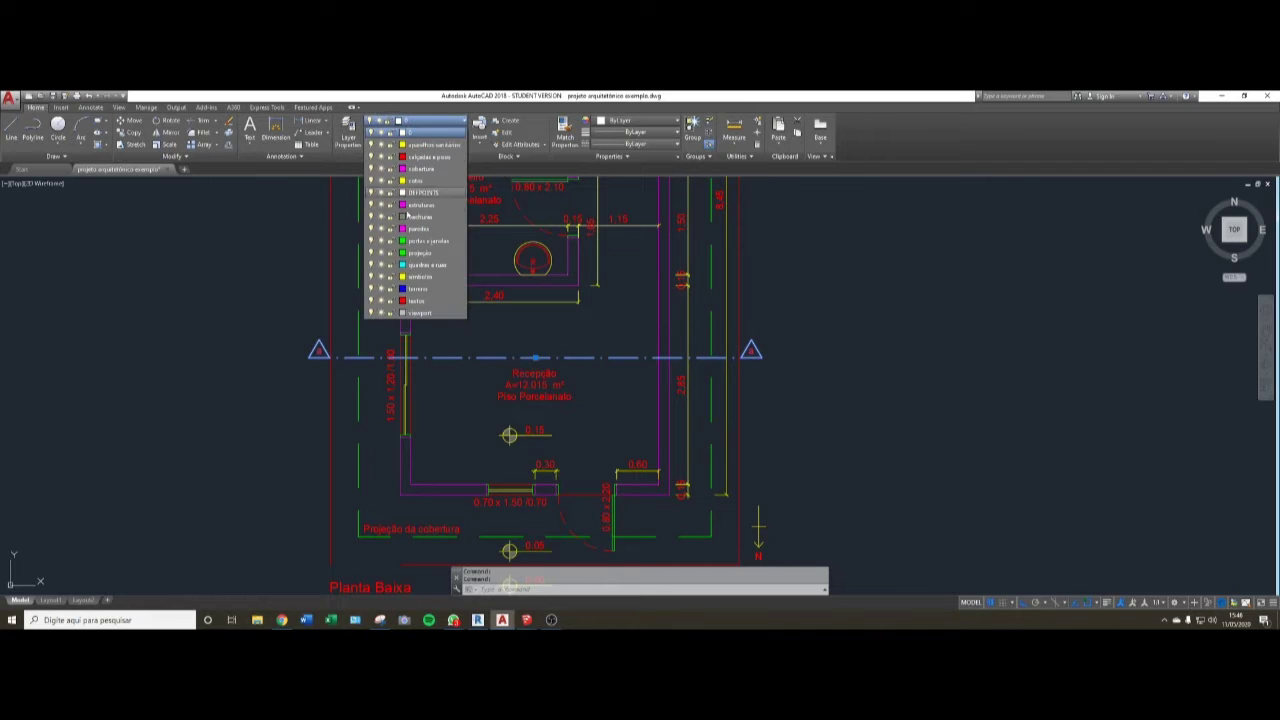
left_click(444, 278)
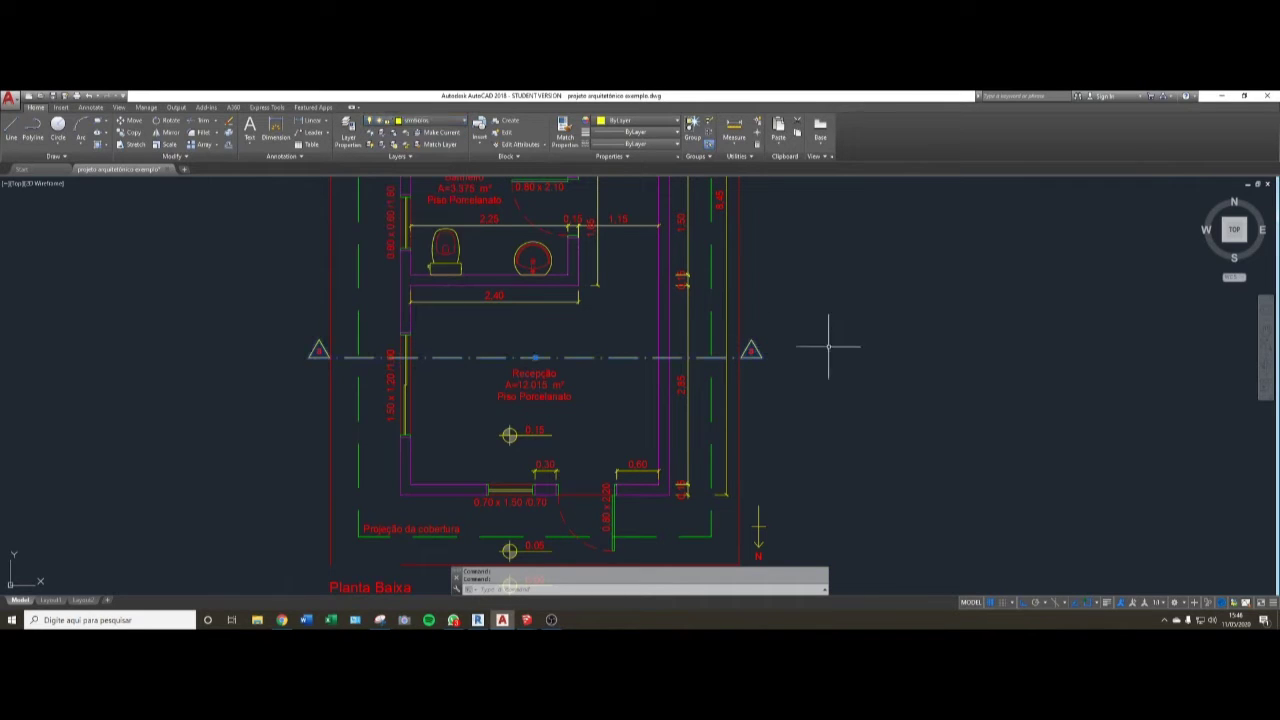
key("Escape")
key("Escape")
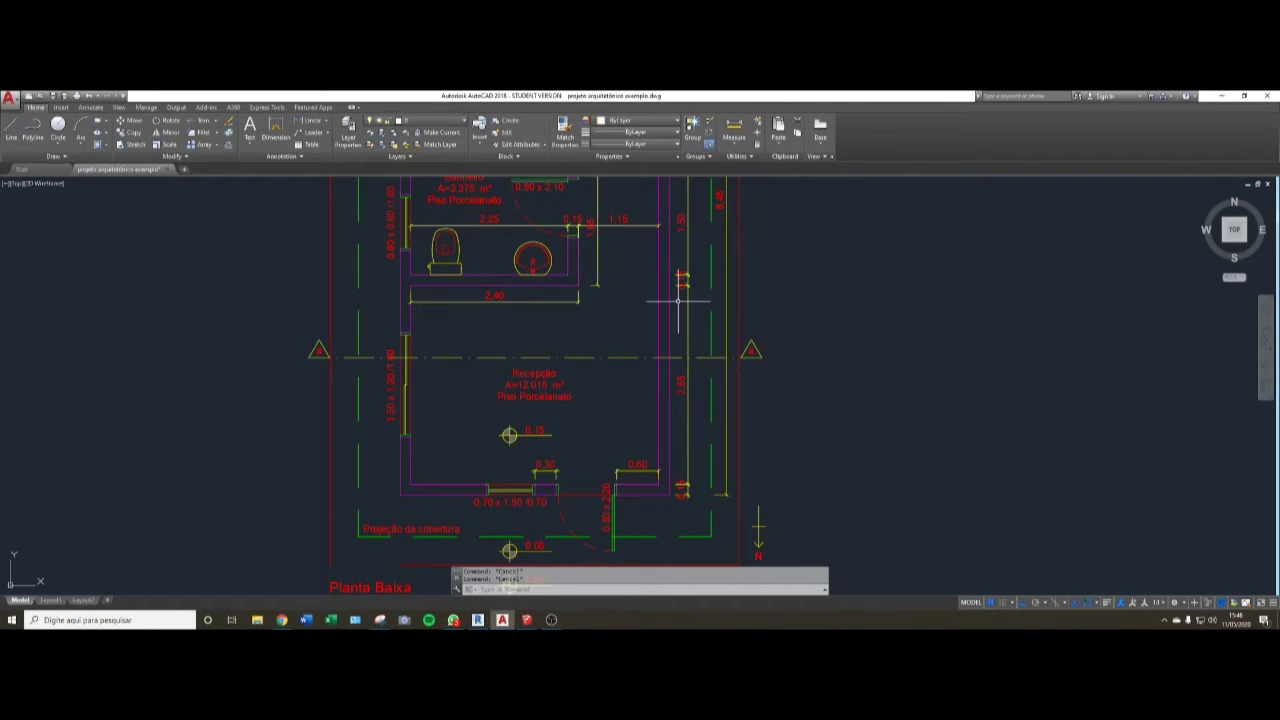
- Move the reception window's 1.50 x 1.20 /1.00 label down, clear of the section line
middle_click_drag(659, 306, 655, 316)
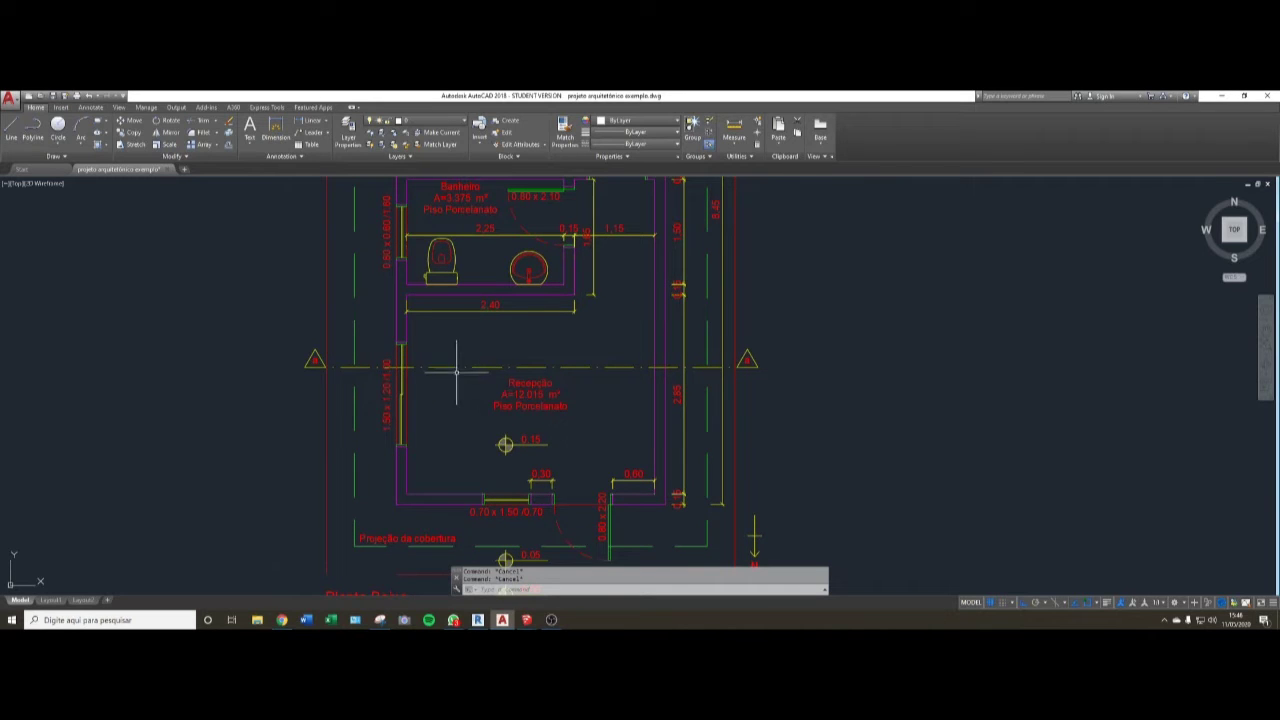
type("m")
key("Return")
left_click(632, 355)
left_click(592, 379)
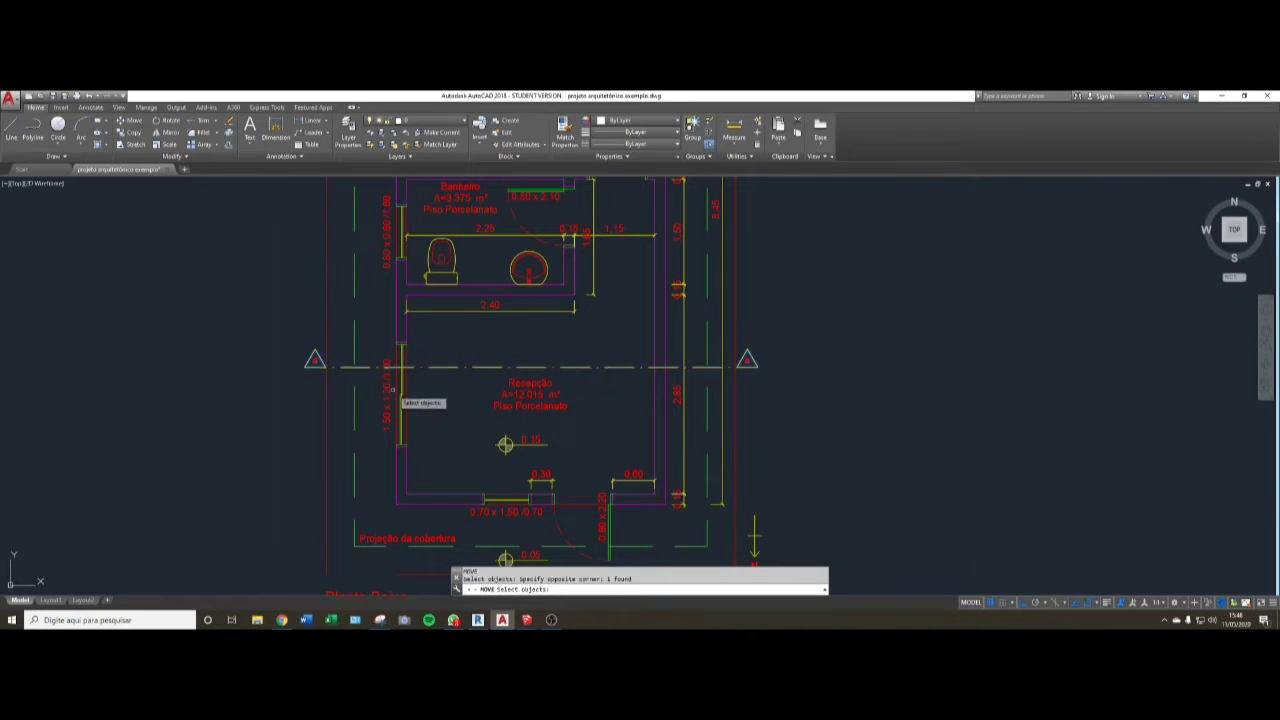
key("Return")
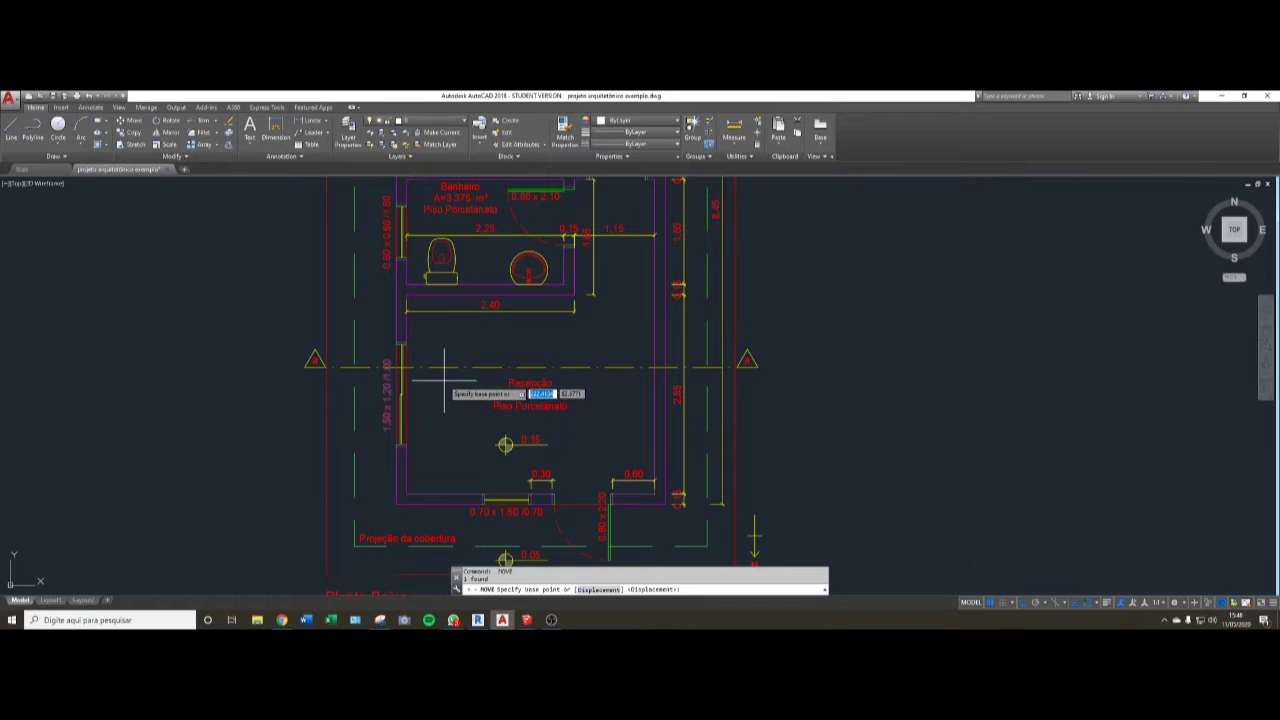
left_click(445, 381)
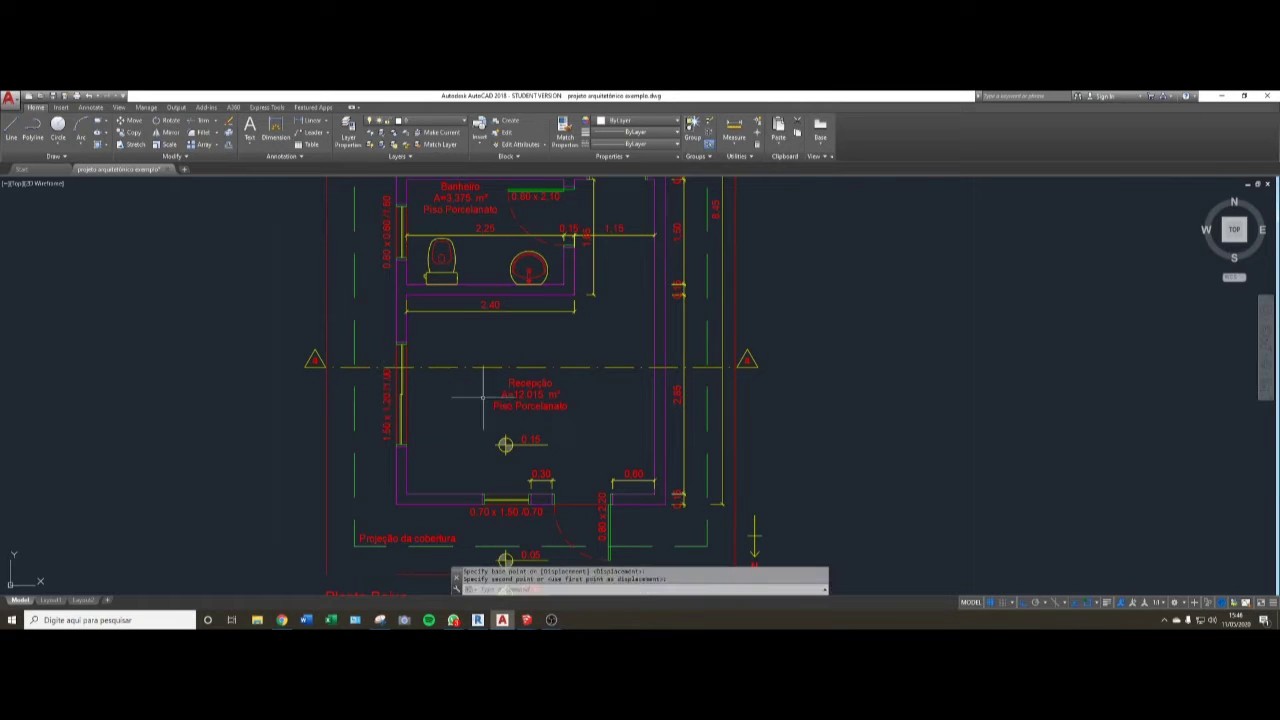
scroll(740, 340, "down", 4)
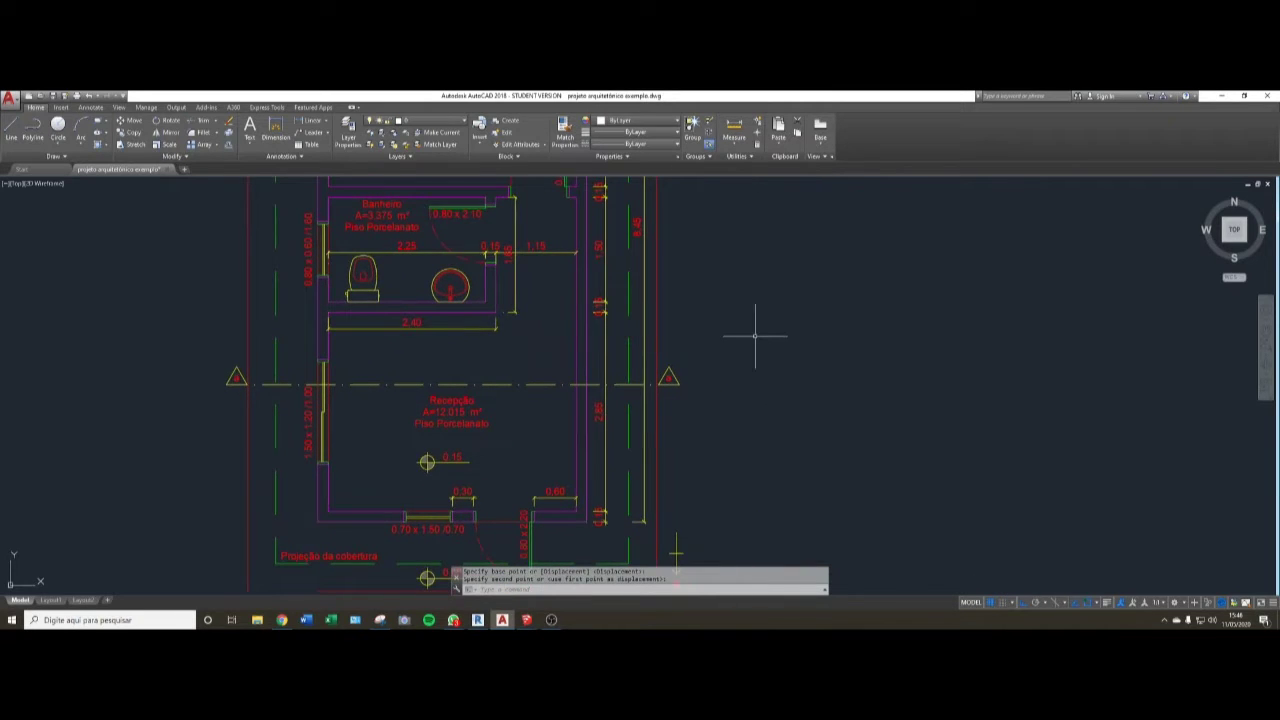
scroll(740, 340, "down", 3)
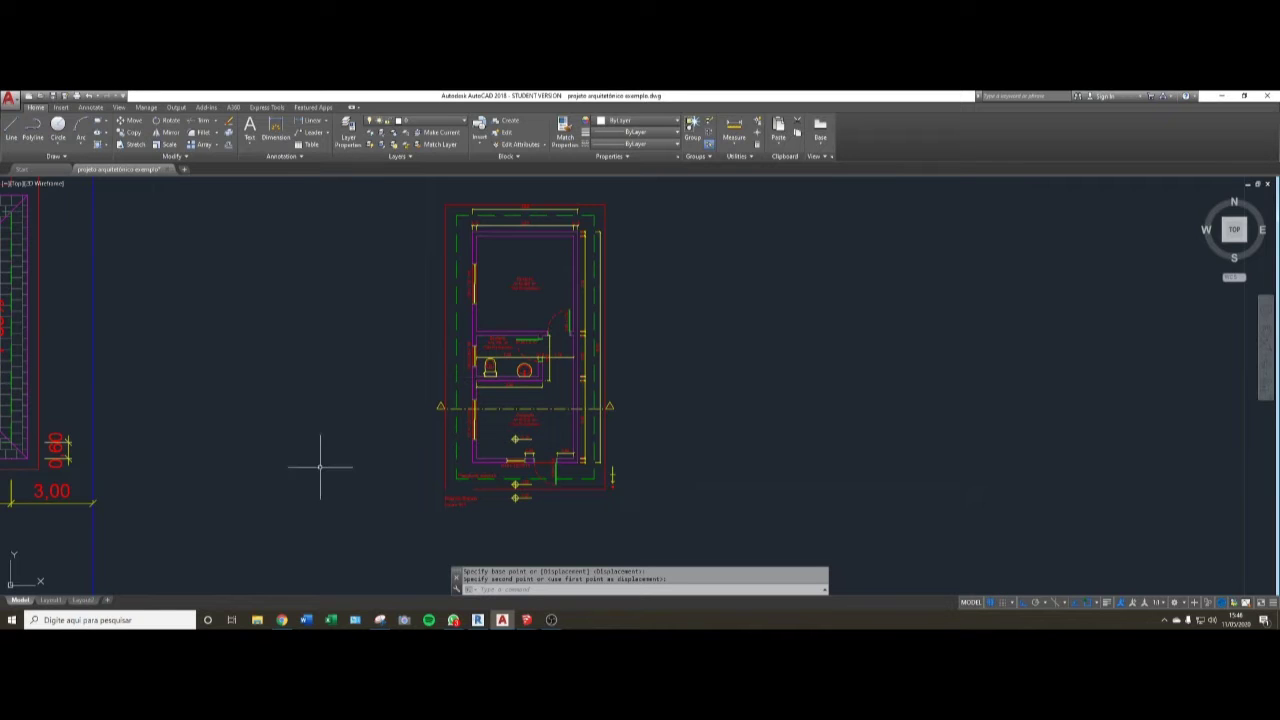
middle_click_drag(462, 494, 457, 450)
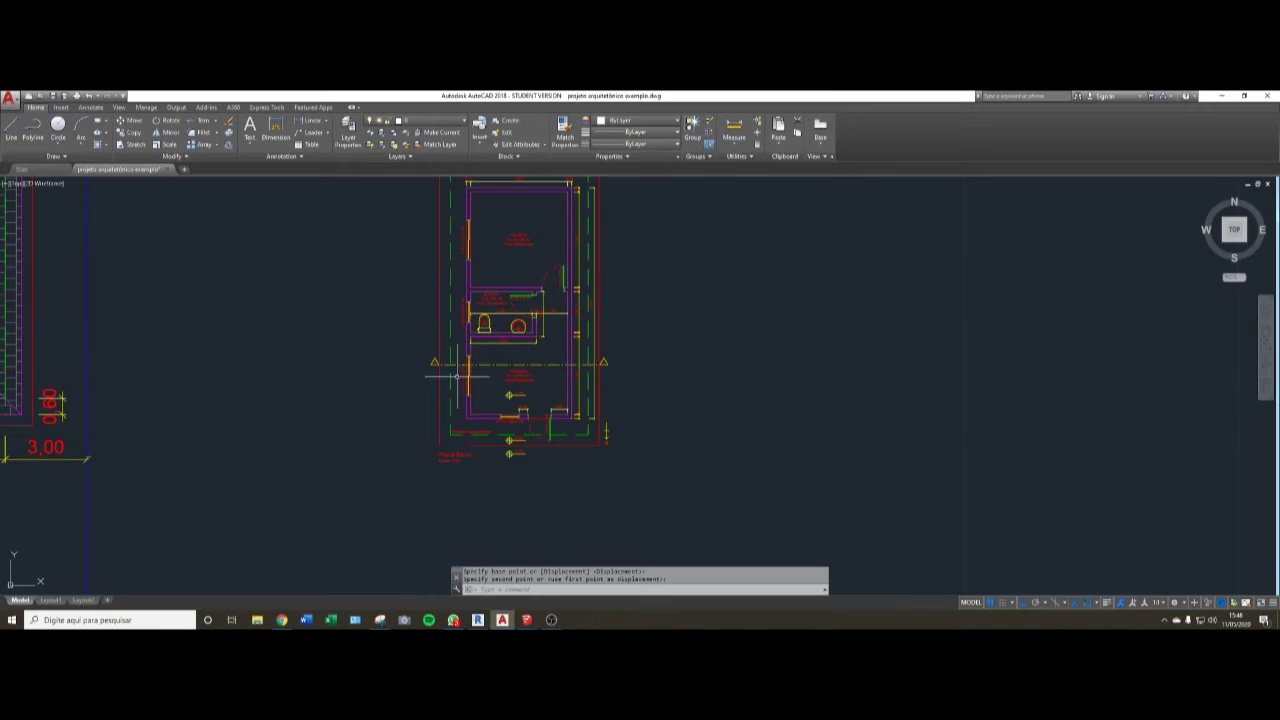
middle_click_drag(471, 551, 463, 488)
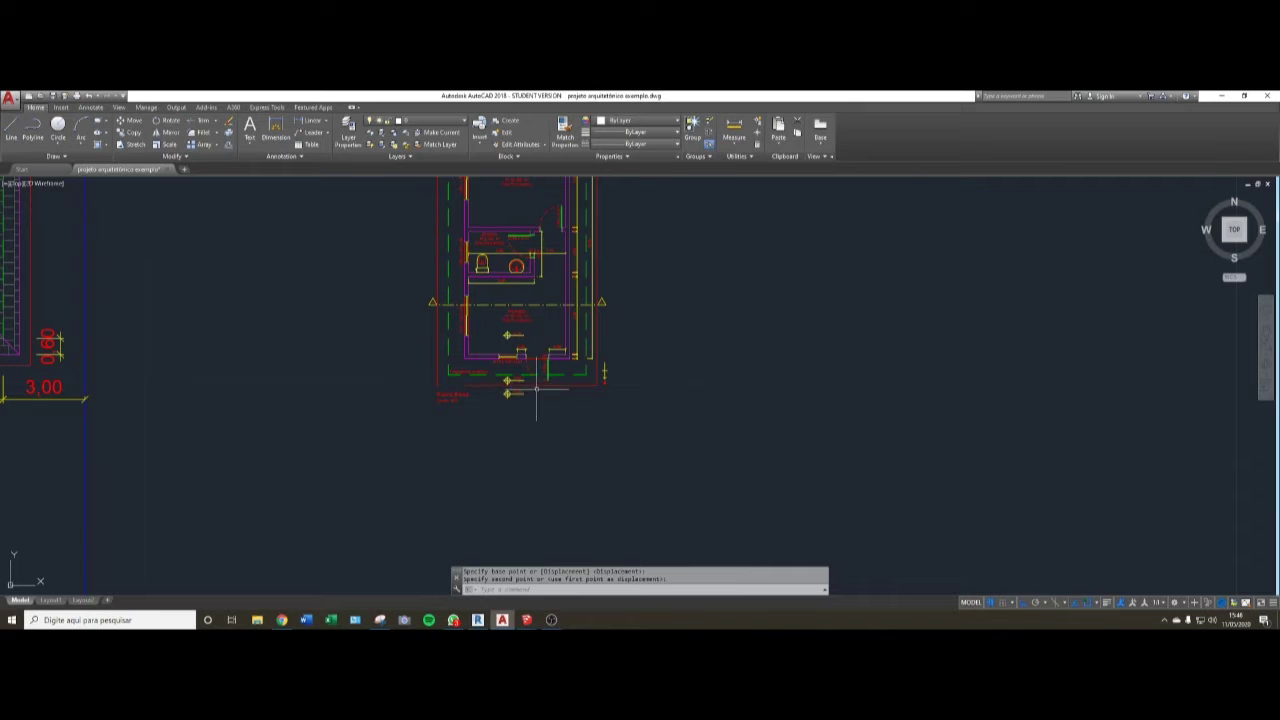
middle_click_drag(572, 358, 574, 366)
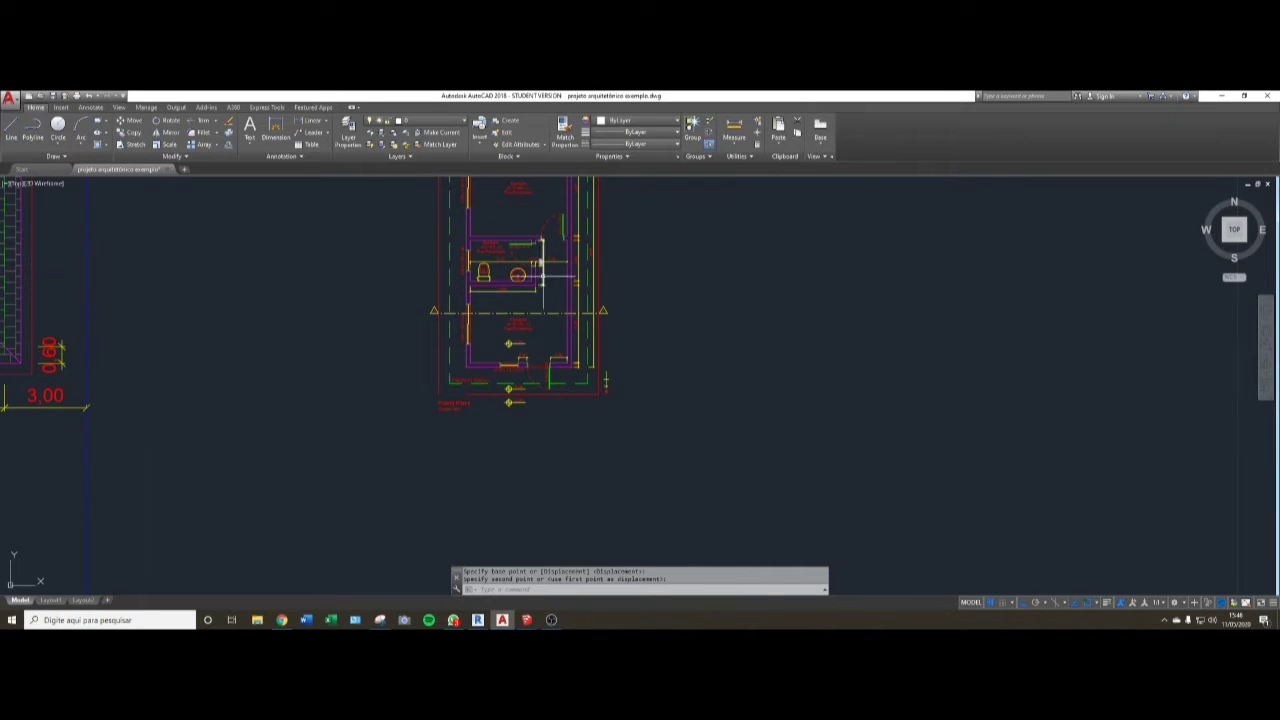
middle_click_drag(543, 269, 537, 298)
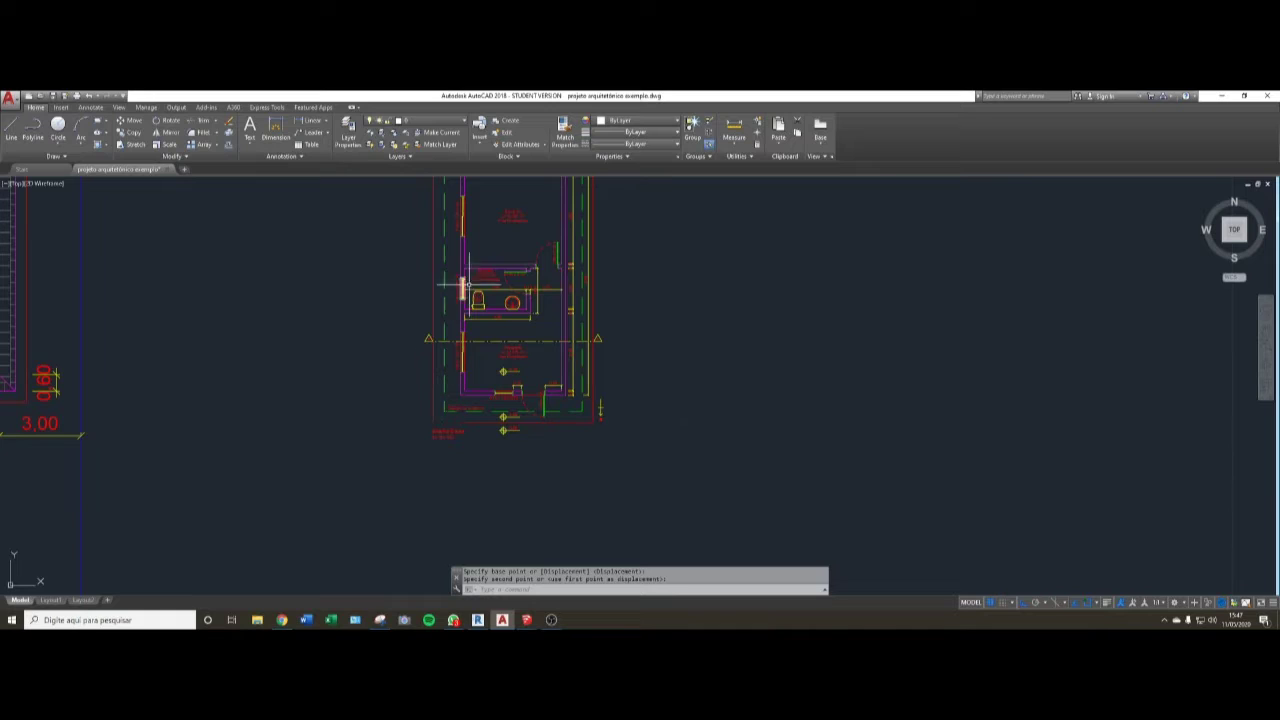
left_click(567, 375)
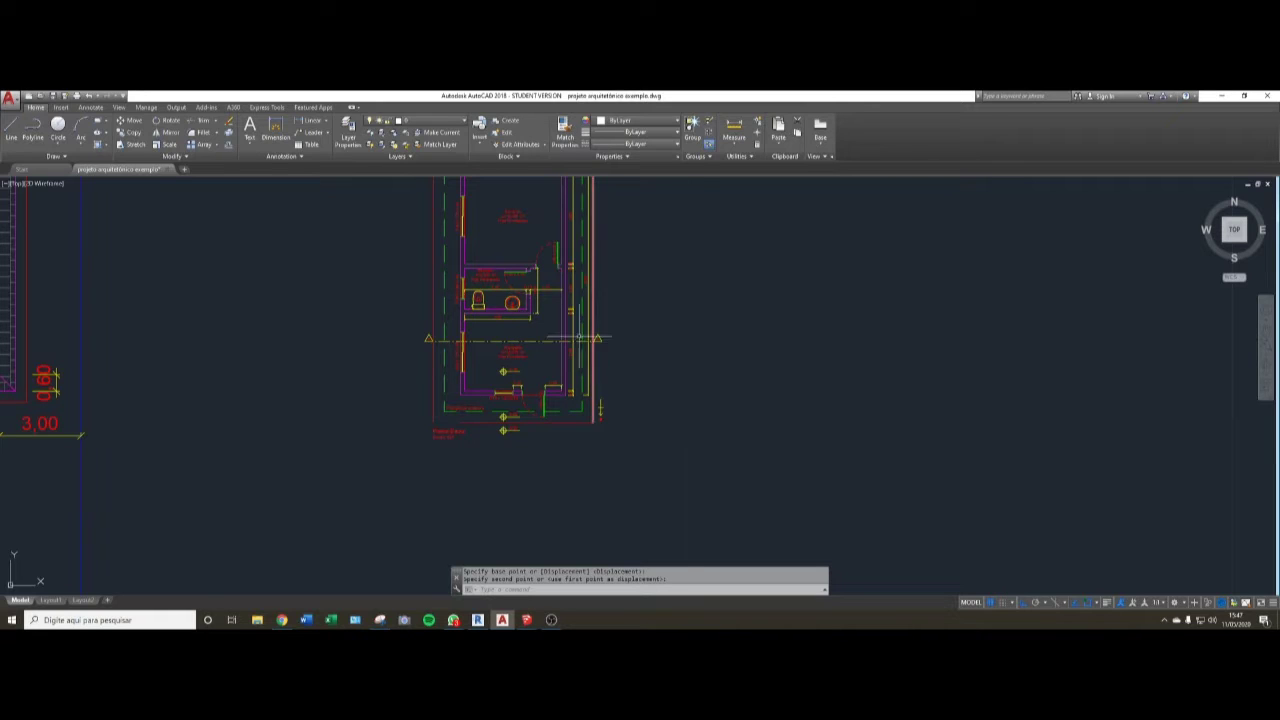
- Make paredes the current layer
left_click(445, 121)
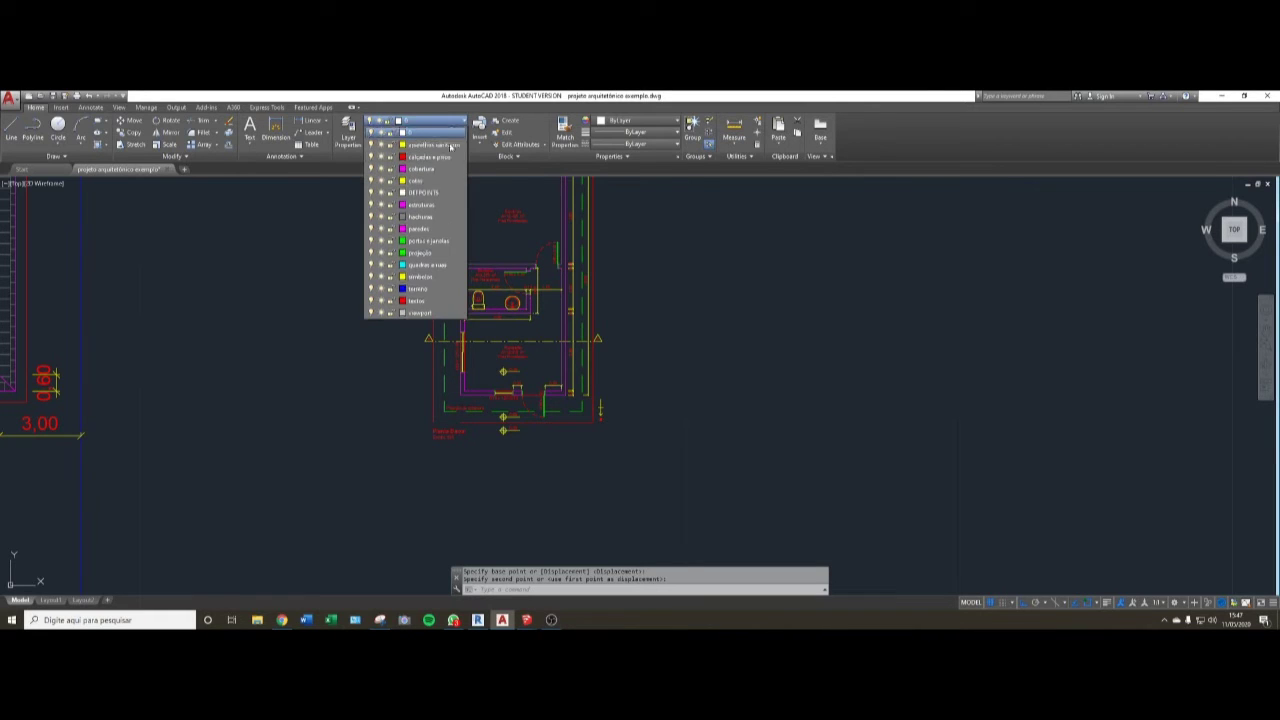
left_click(420, 229)
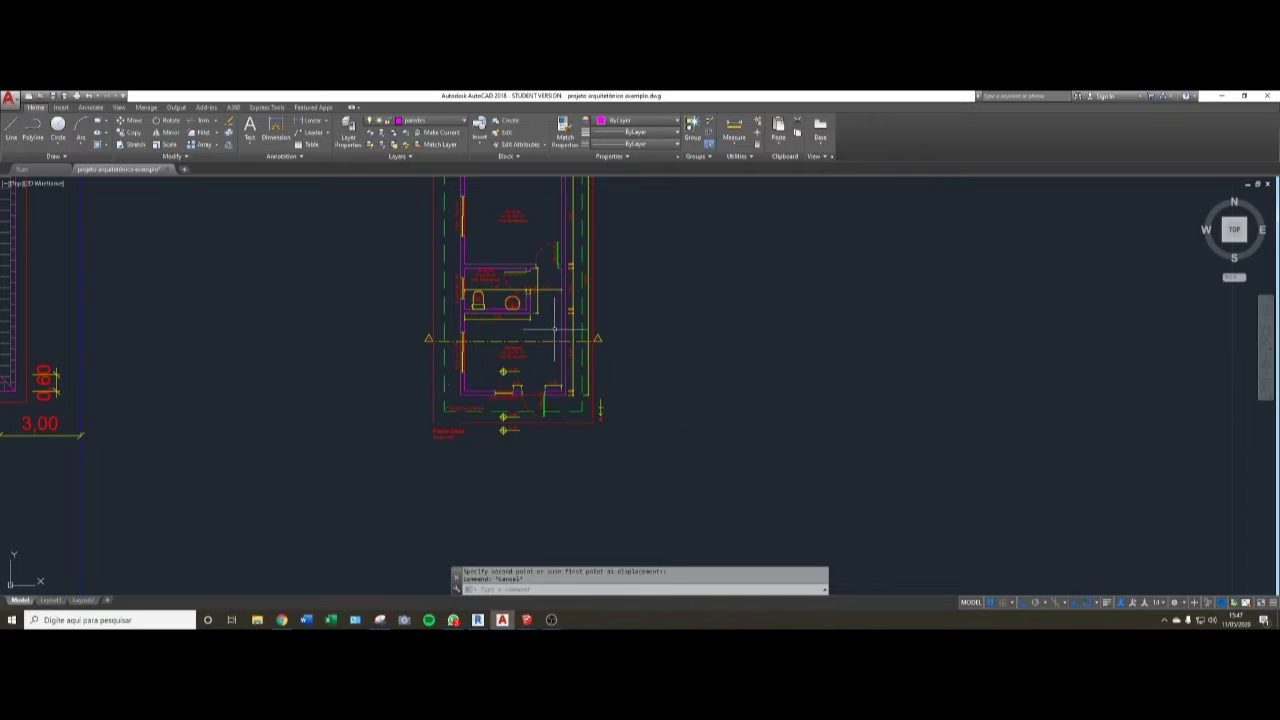
key("Escape")
mouse_move(500, 429)
middle_mouse_down()
mouse_move(523, 371)
mouse_move(505, 330)
middle_mouse_up()
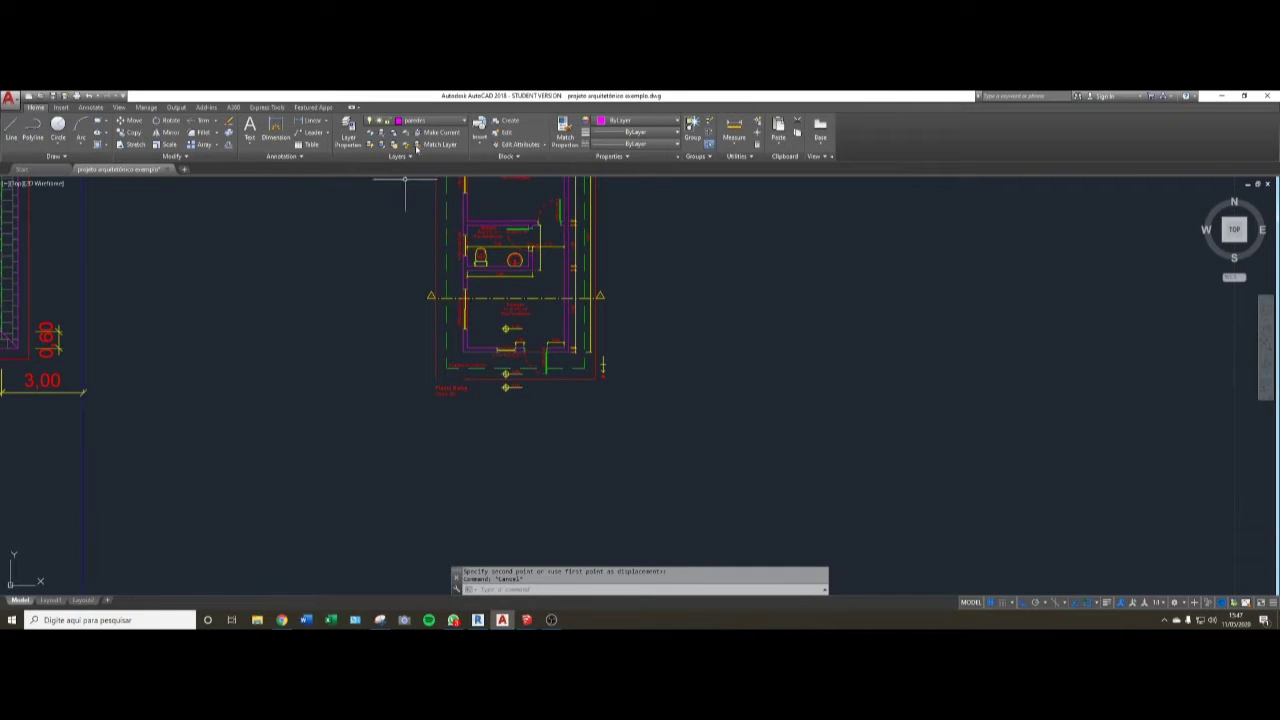
type("xr")
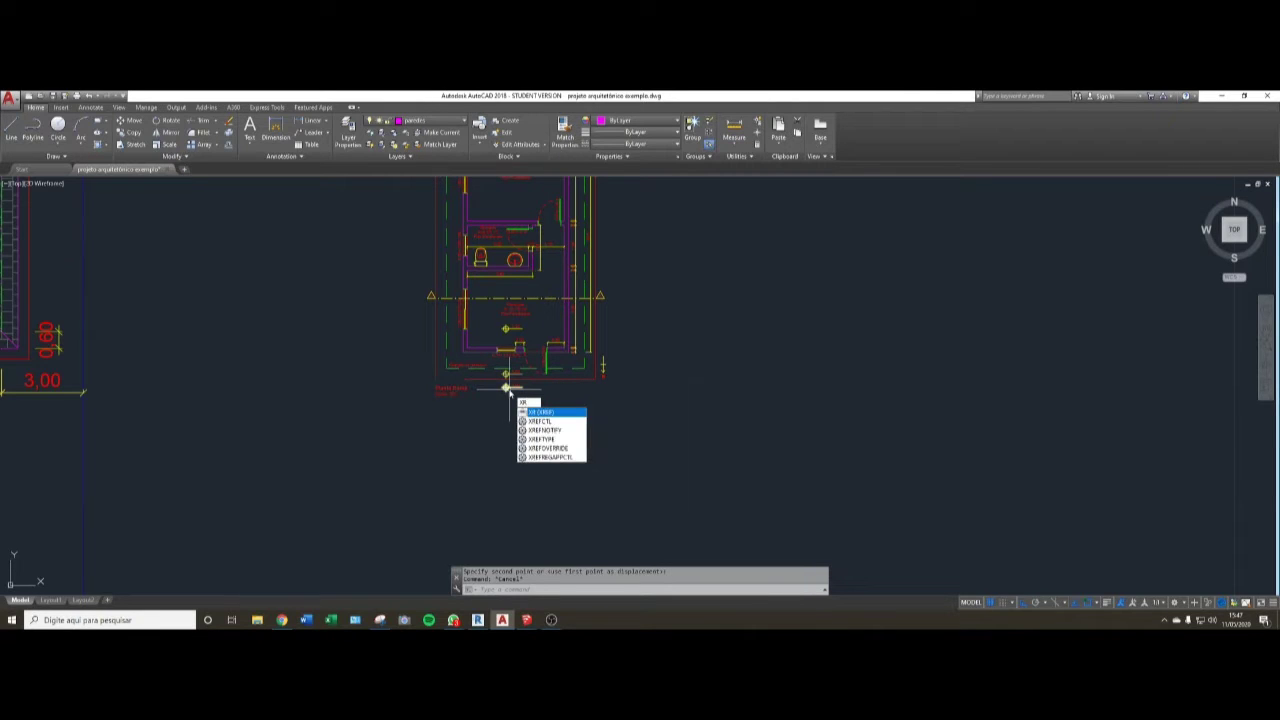
key("BackSpace")
key("BackSpace")
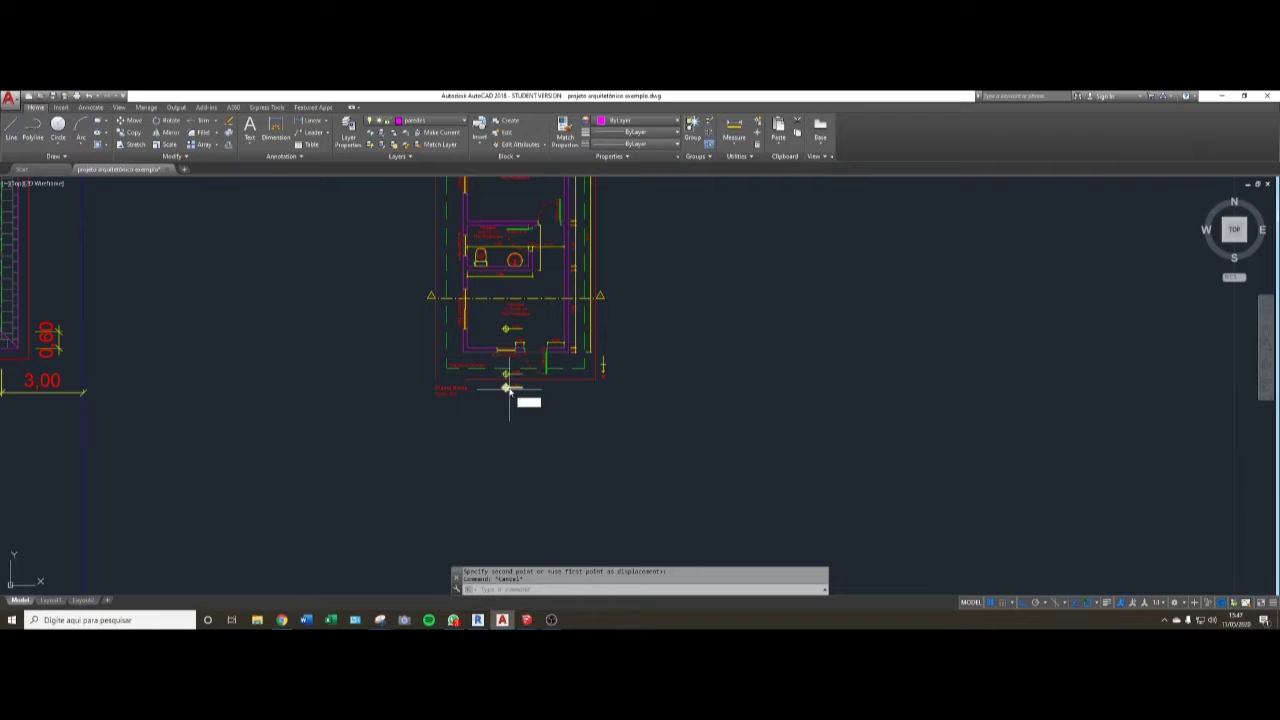
type("ray")
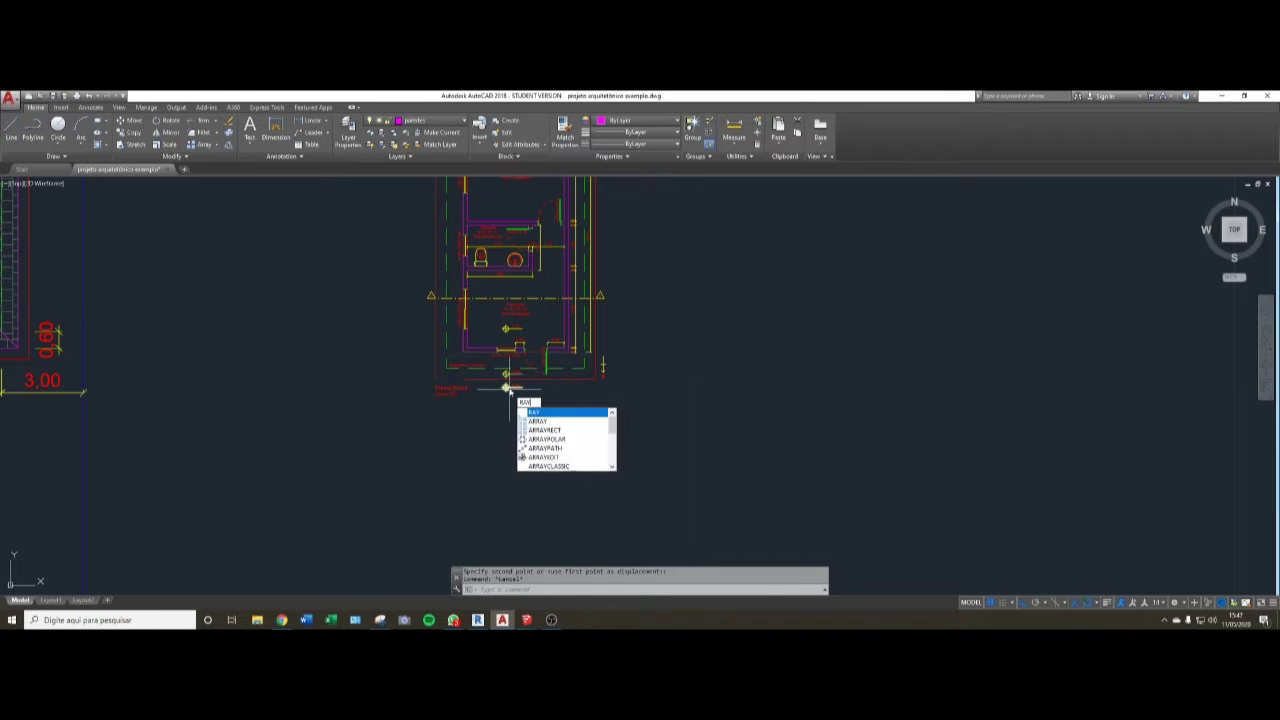
key("Return")
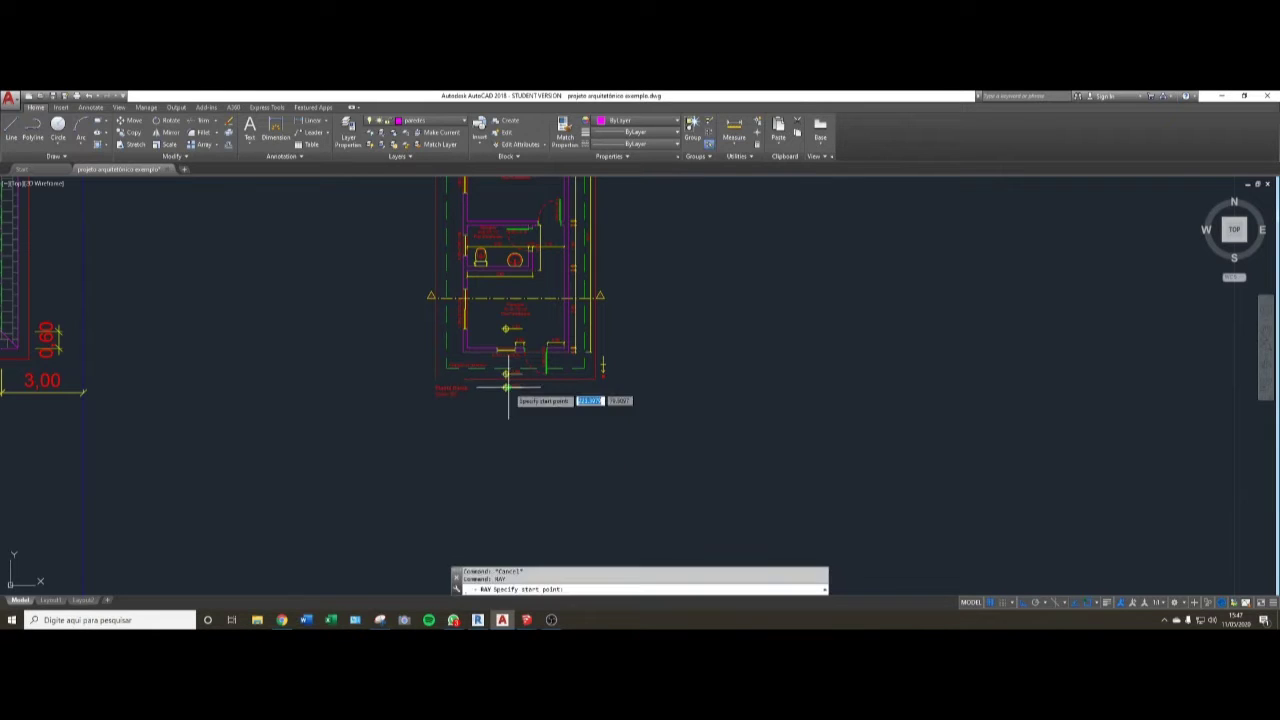
left_click(462, 352)
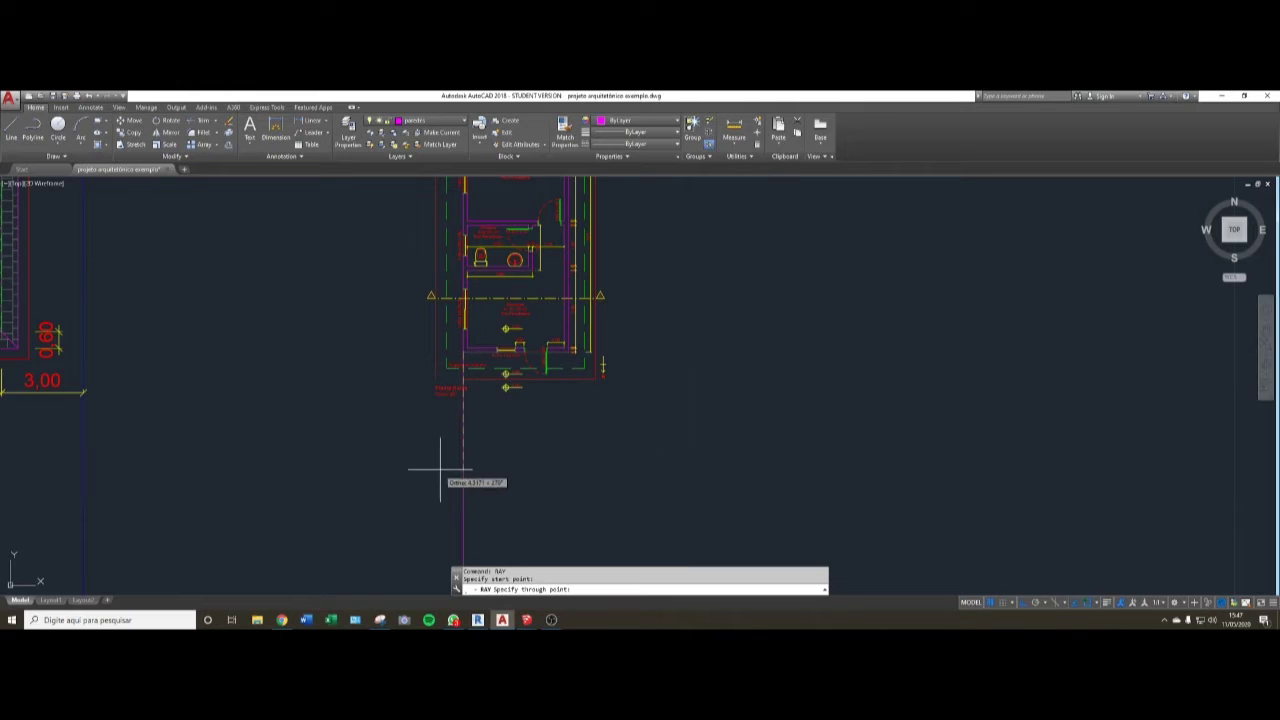
scroll(455, 480, "down", 3)
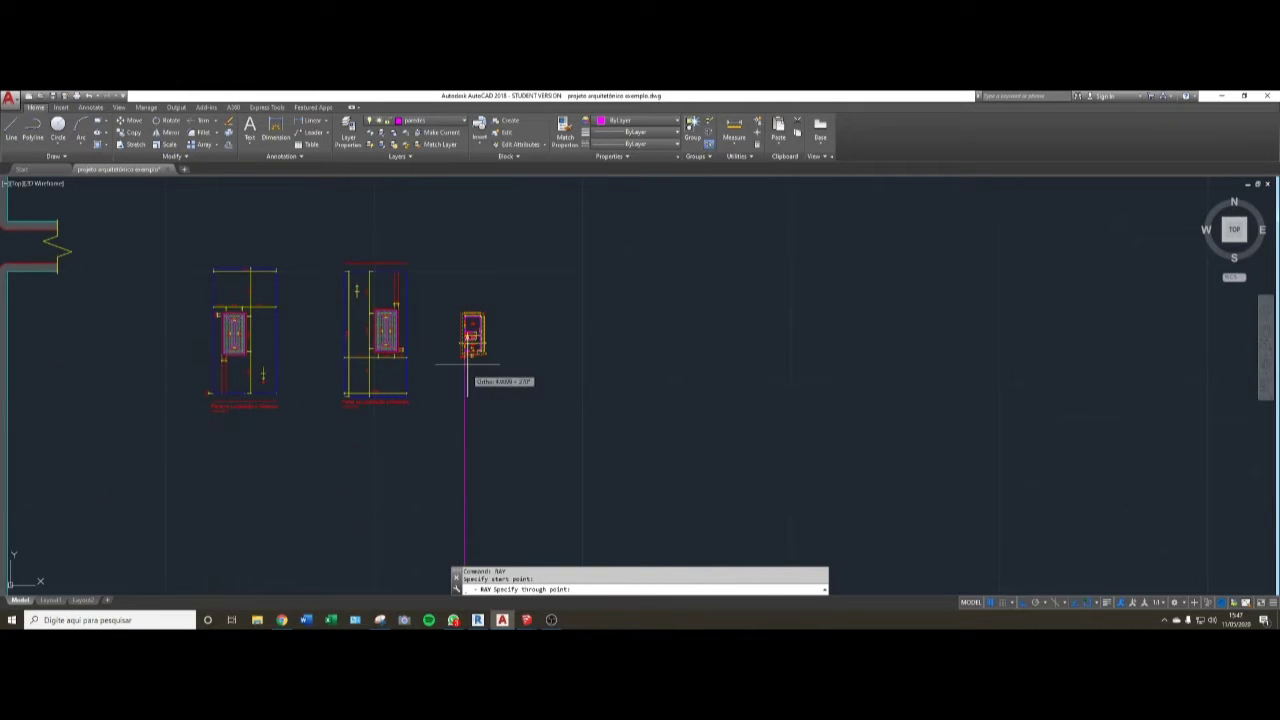
key("Escape")
- Examine which walls, window and roof projection the section line crosses, from one triangular marker to the other
scroll(470, 345, "up", 5)
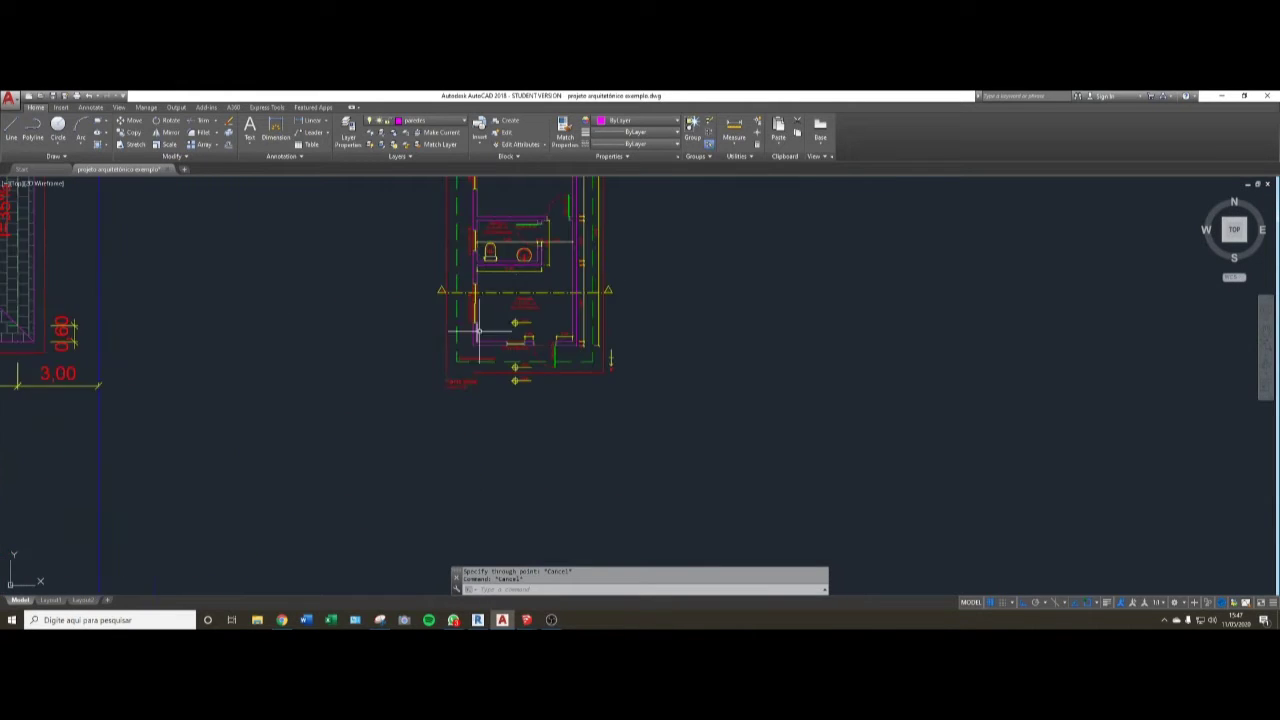
scroll(478, 331, "up", 4)
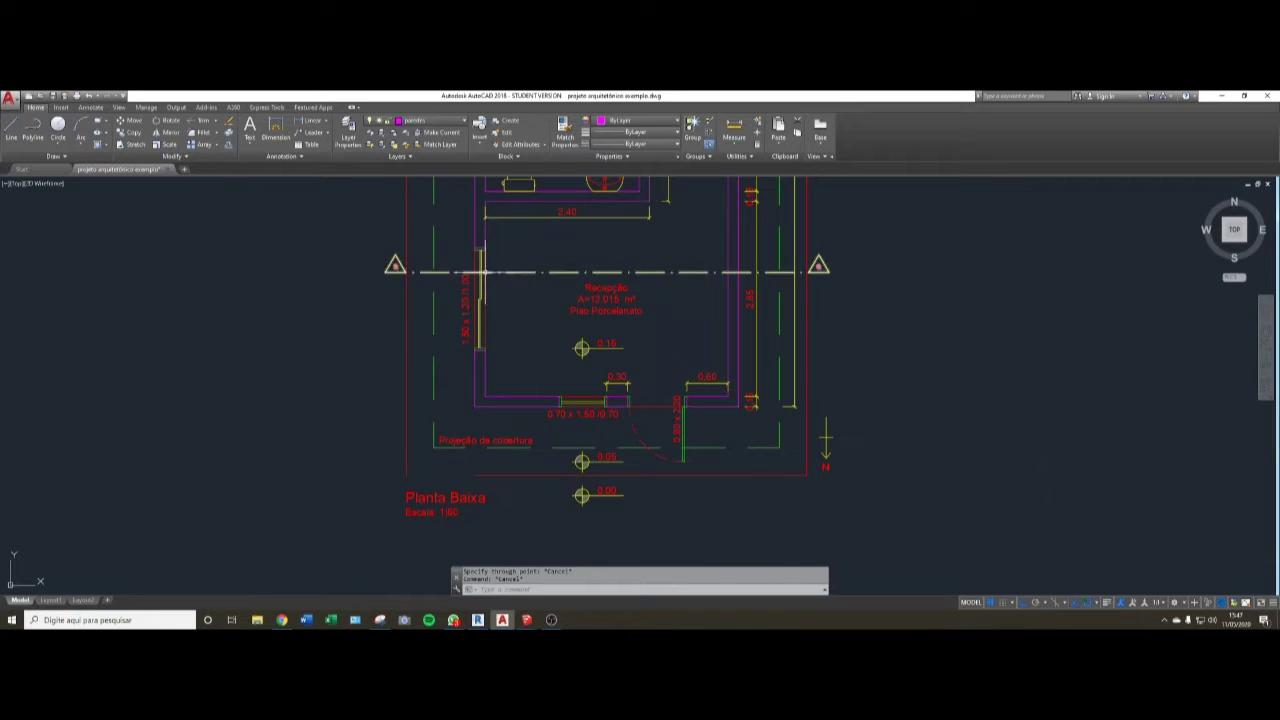
left_click(525, 261)
left_click(512, 290)
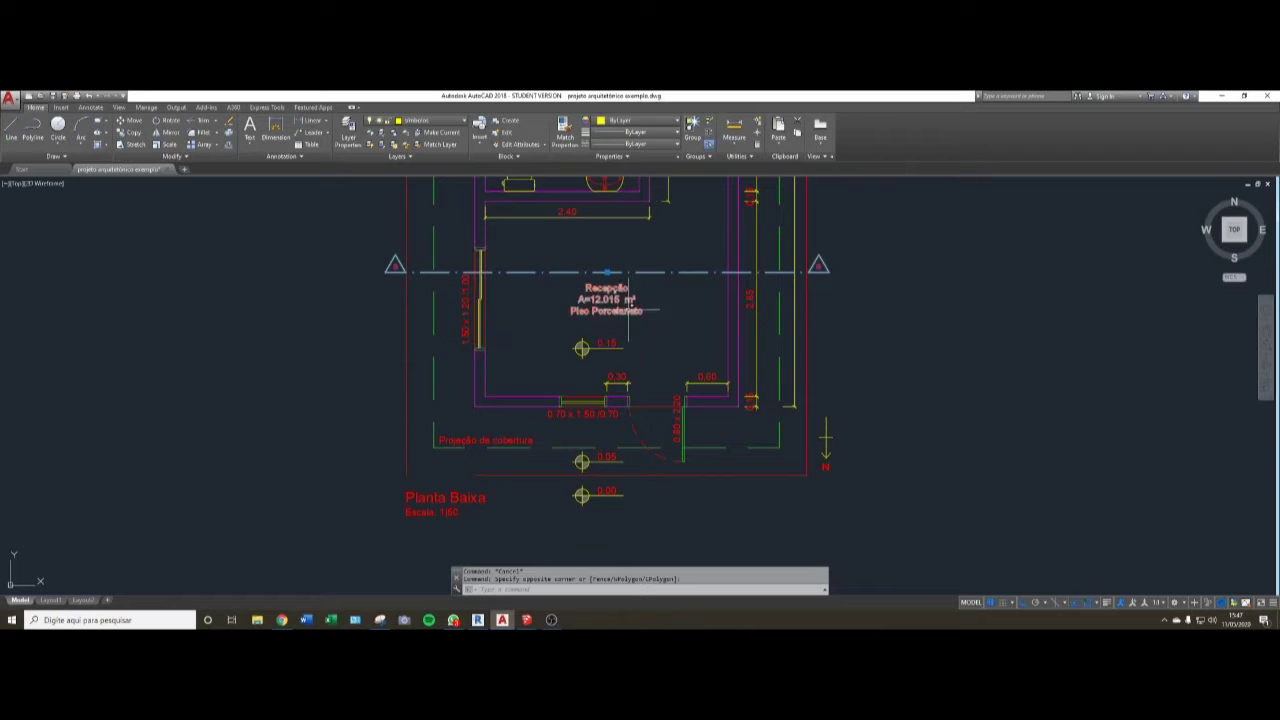
key("Escape")
key("Escape")
scroll(487, 258, "up", 6)
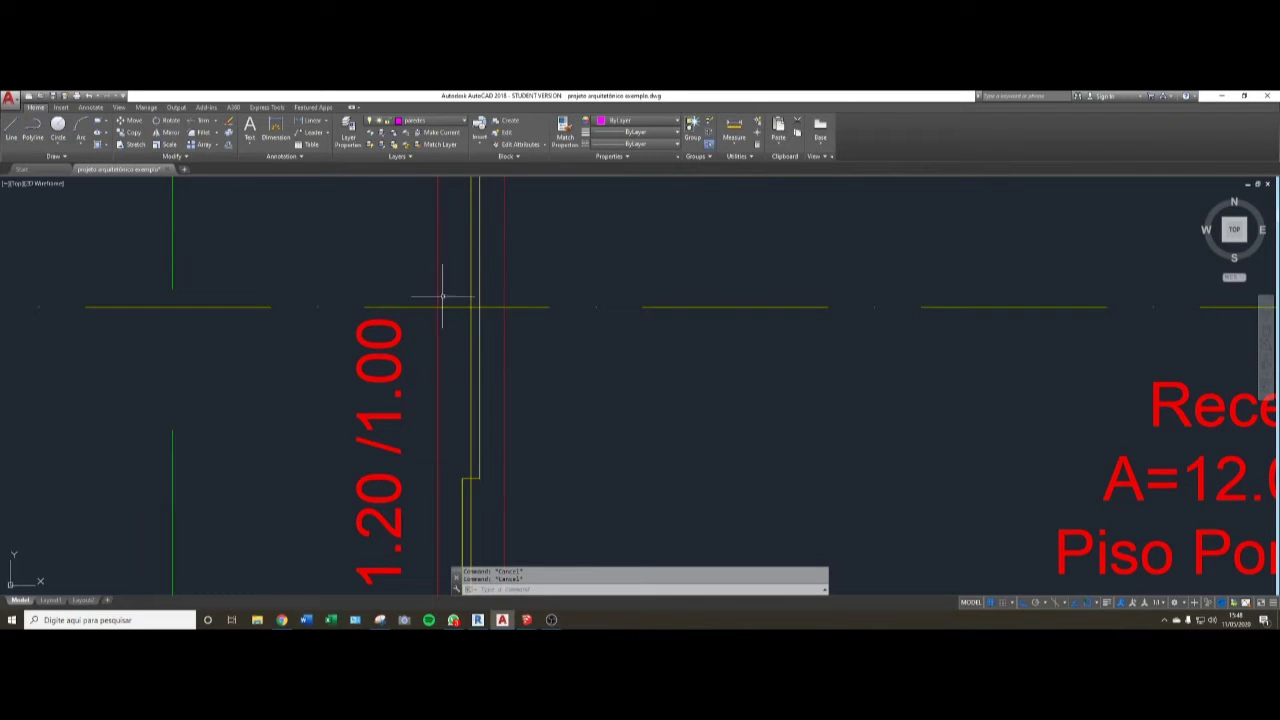
scroll(478, 309, "down", 2)
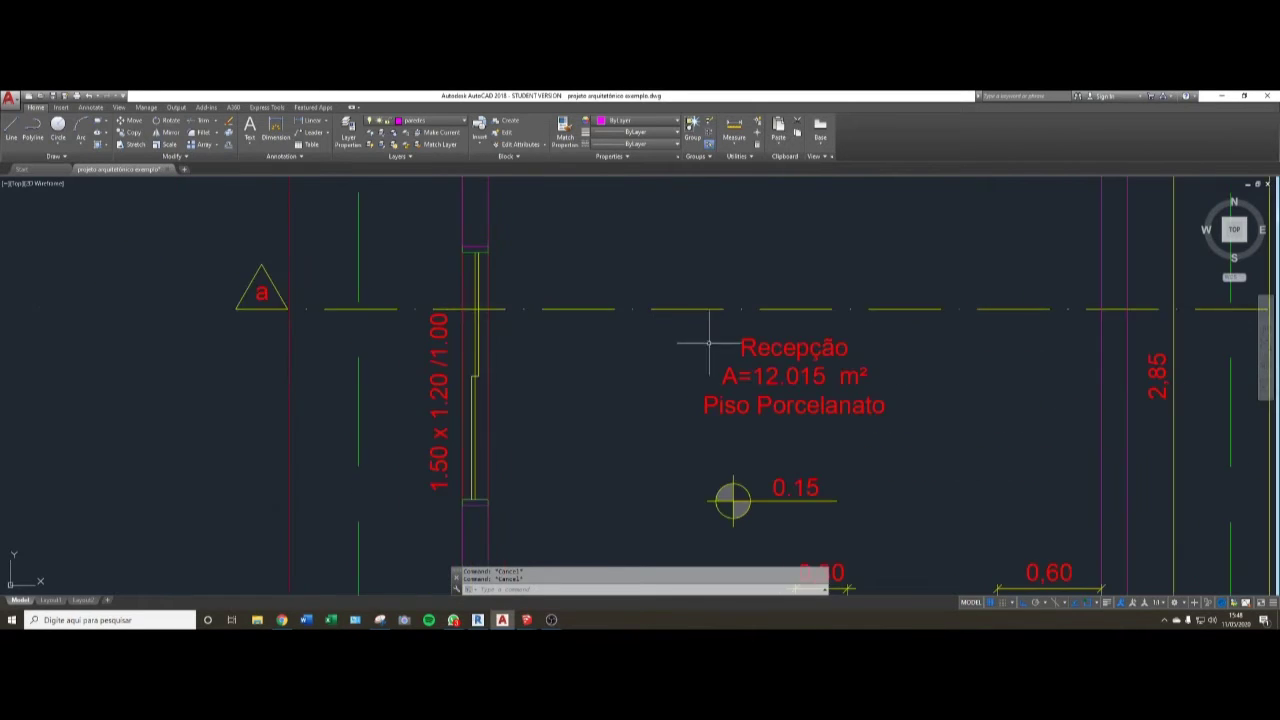
middle_click_drag(709, 343, 390, 351)
middle_click_drag(778, 342, 618, 351)
scroll(618, 351, "up", 2)
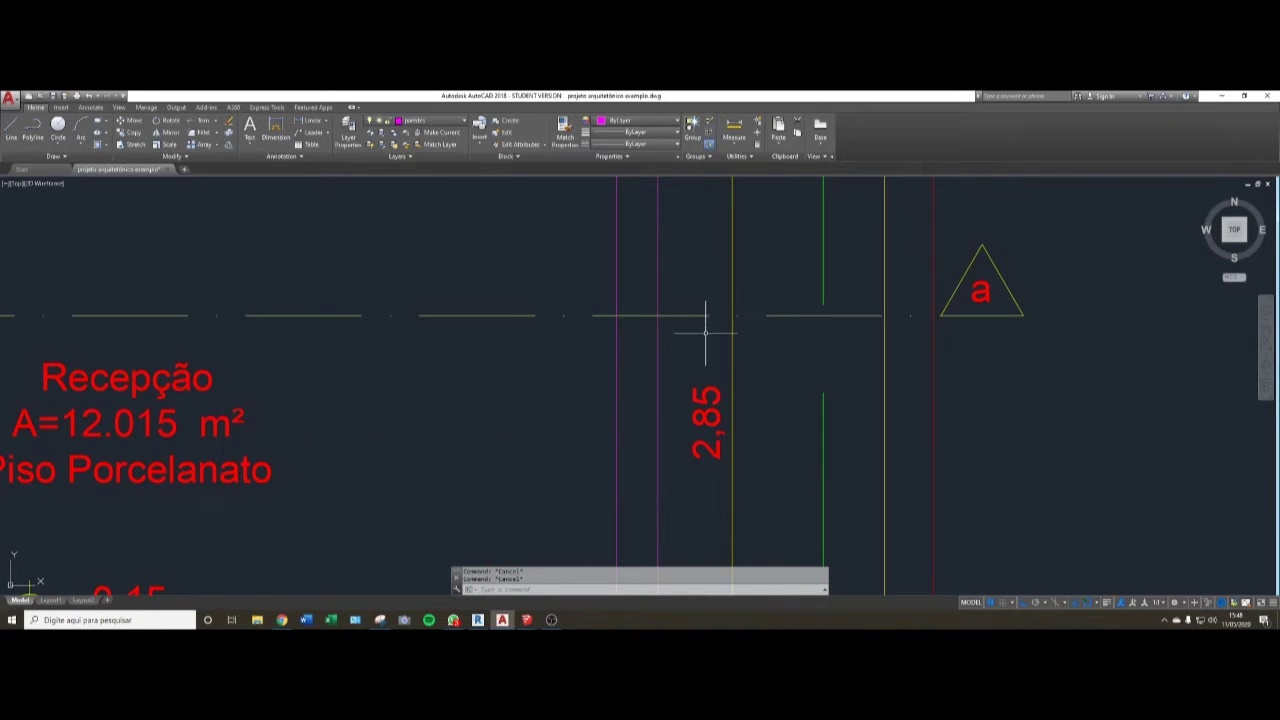
scroll(1038, 281, "down", 4)
middle_click_drag(902, 301, 771, 306)
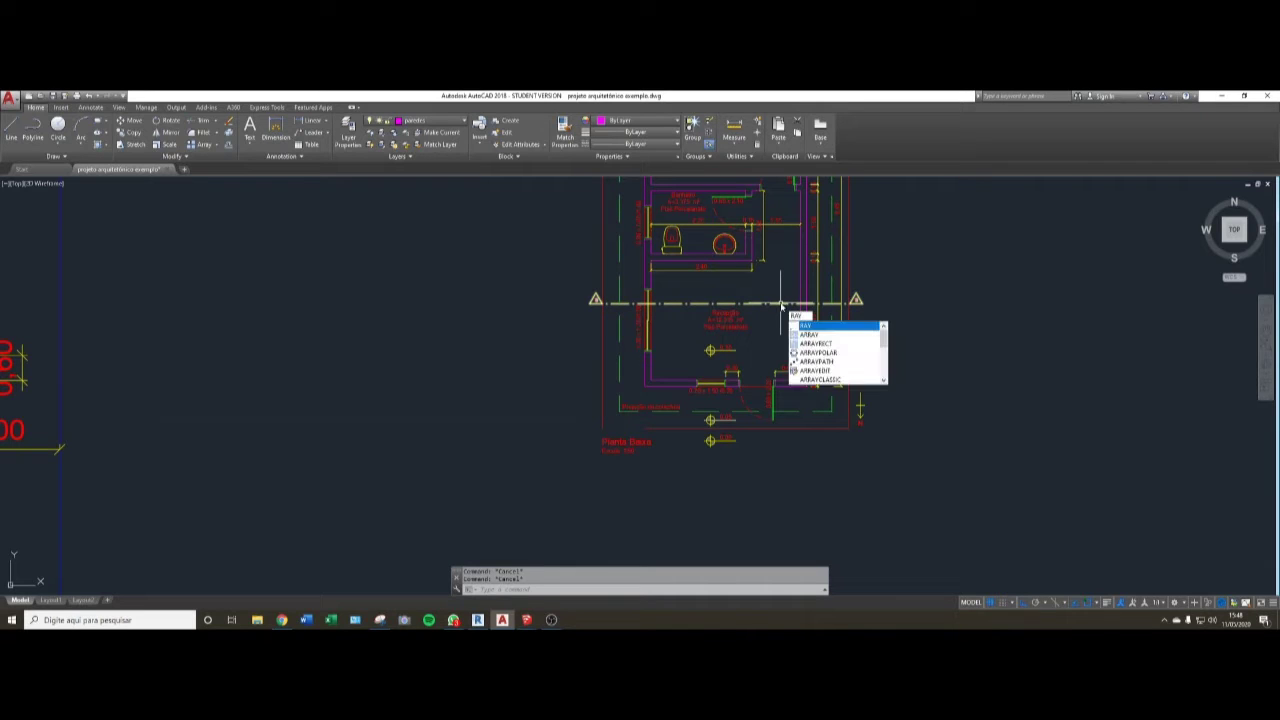
left_click(73, 157)
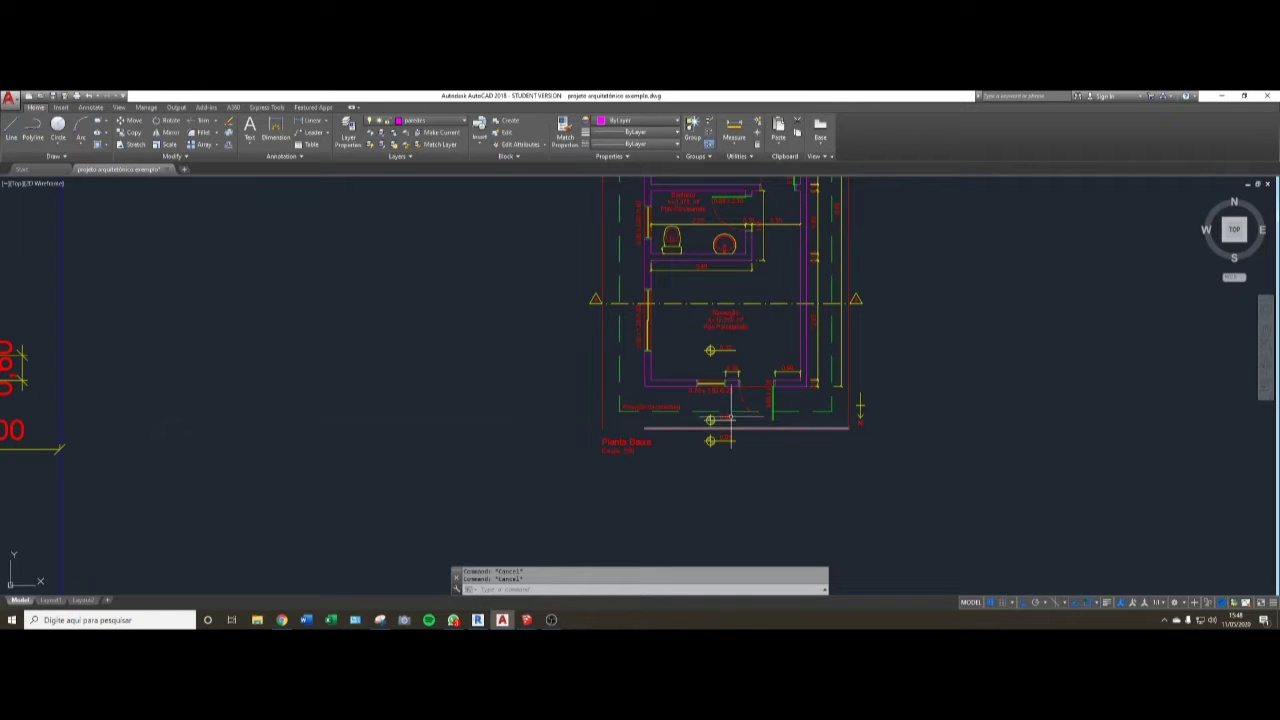
- Make layer 0 the current layer
middle_click_drag(724, 433, 685, 361)
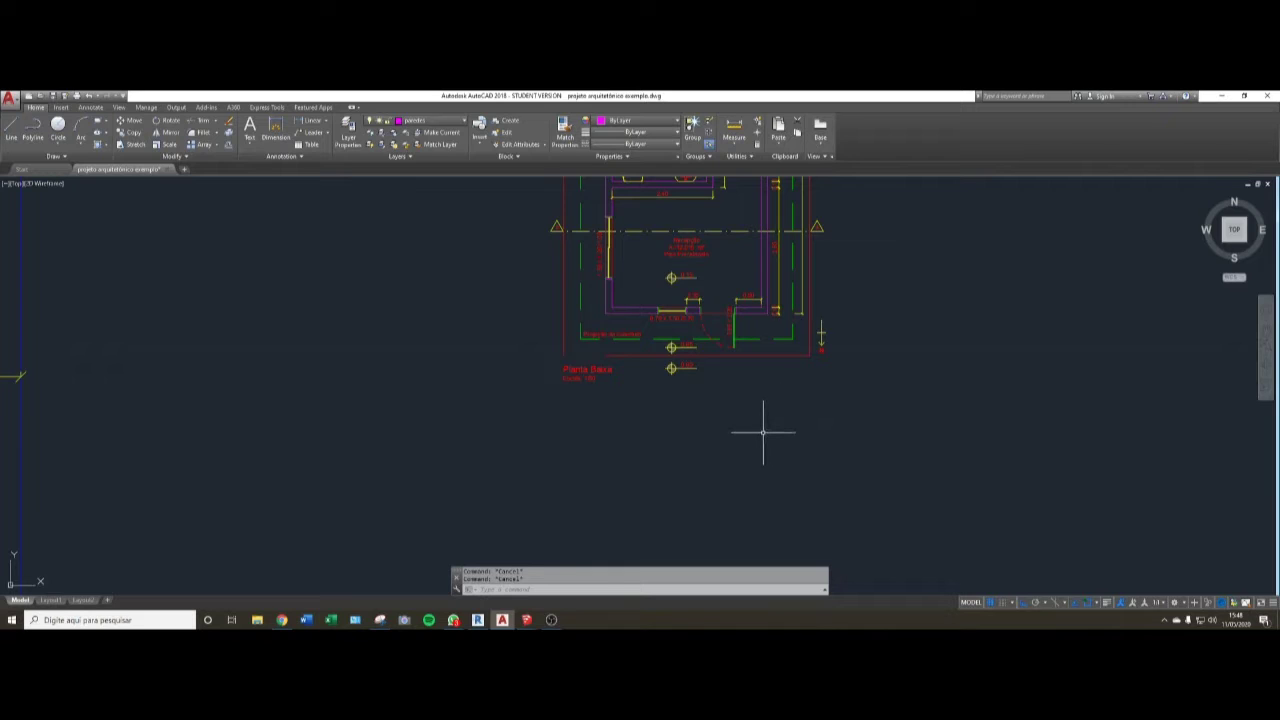
middle_click_drag(636, 215, 568, 241)
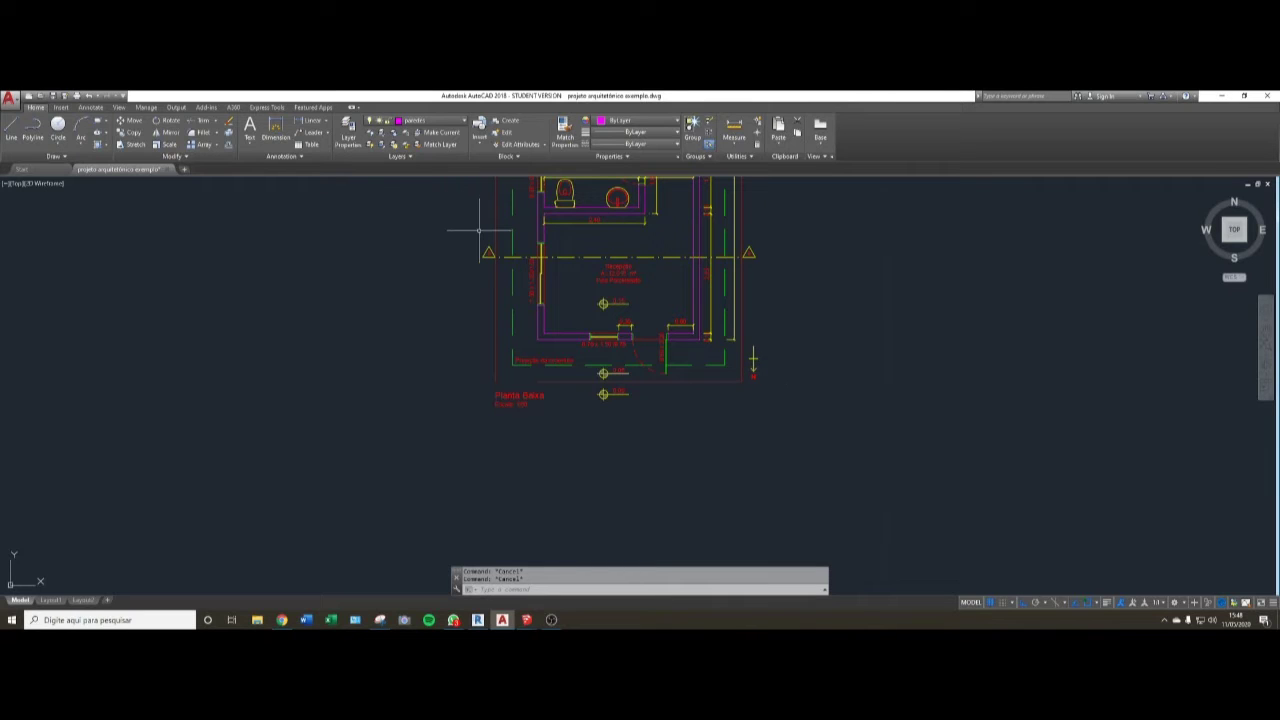
left_click(430, 120)
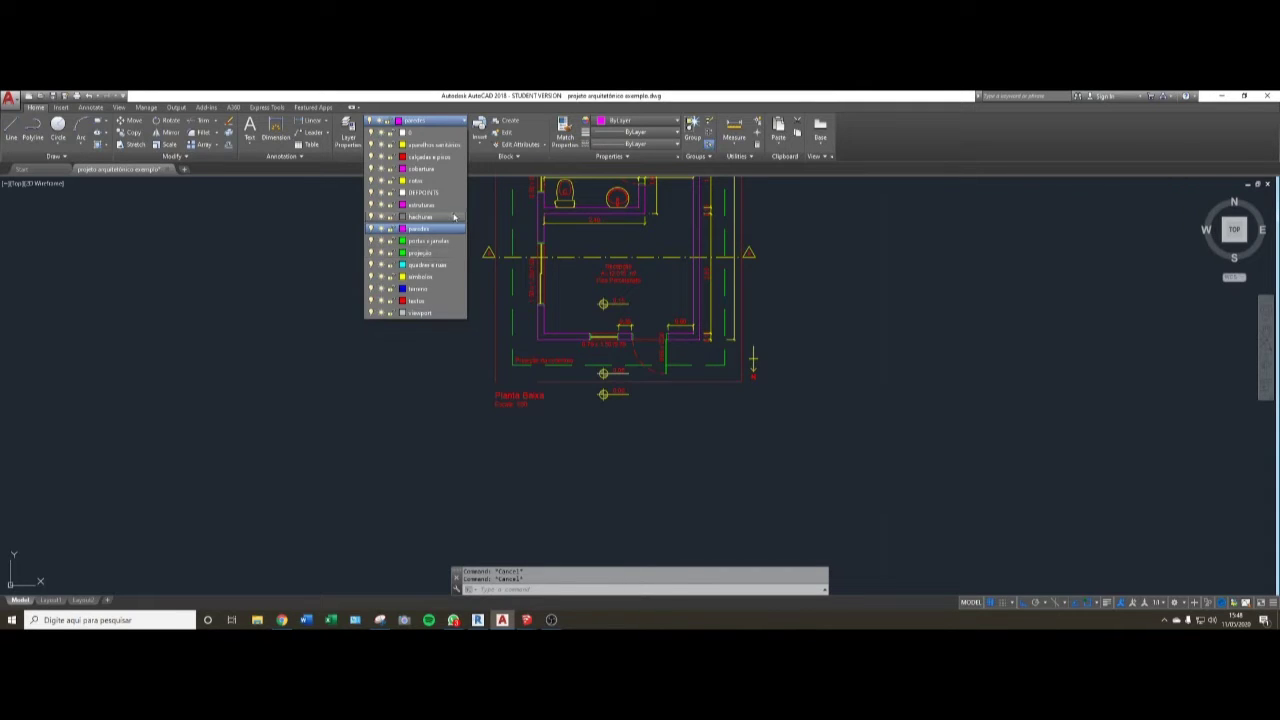
left_click(432, 132)
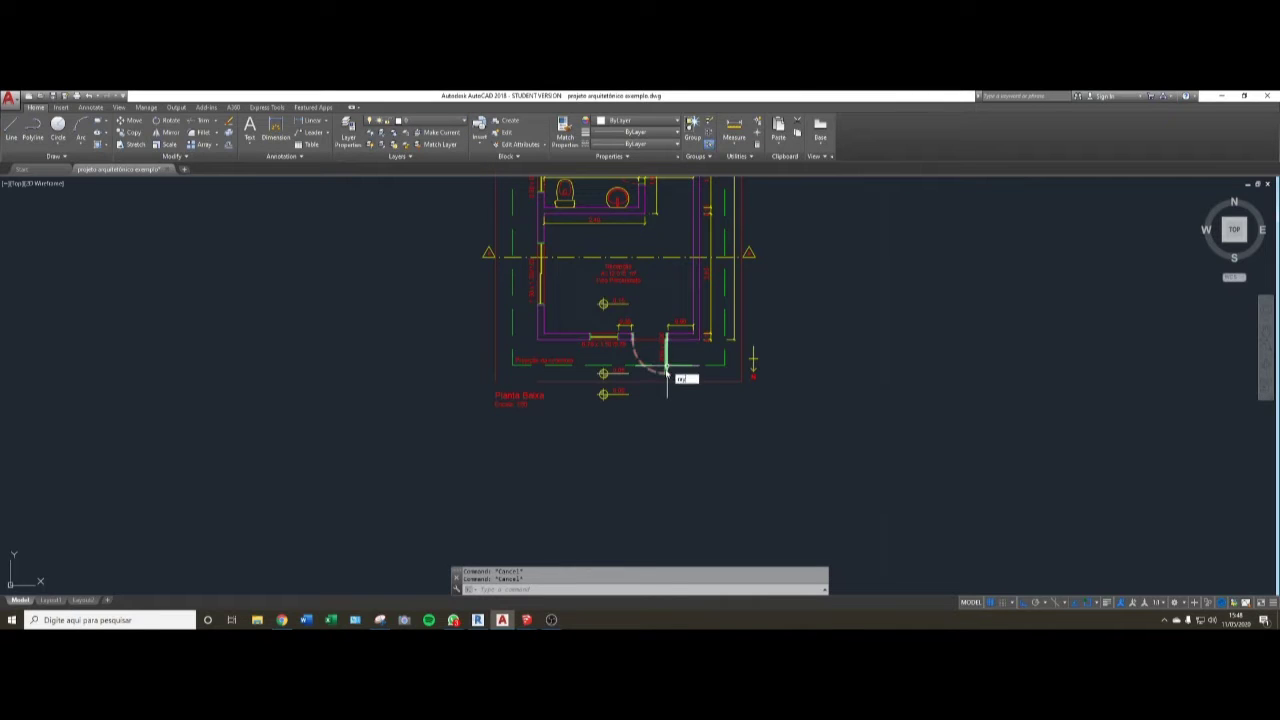
- Draw a ray straight down from where the section line crosses the outer face of the reception's window wall
key("Return")
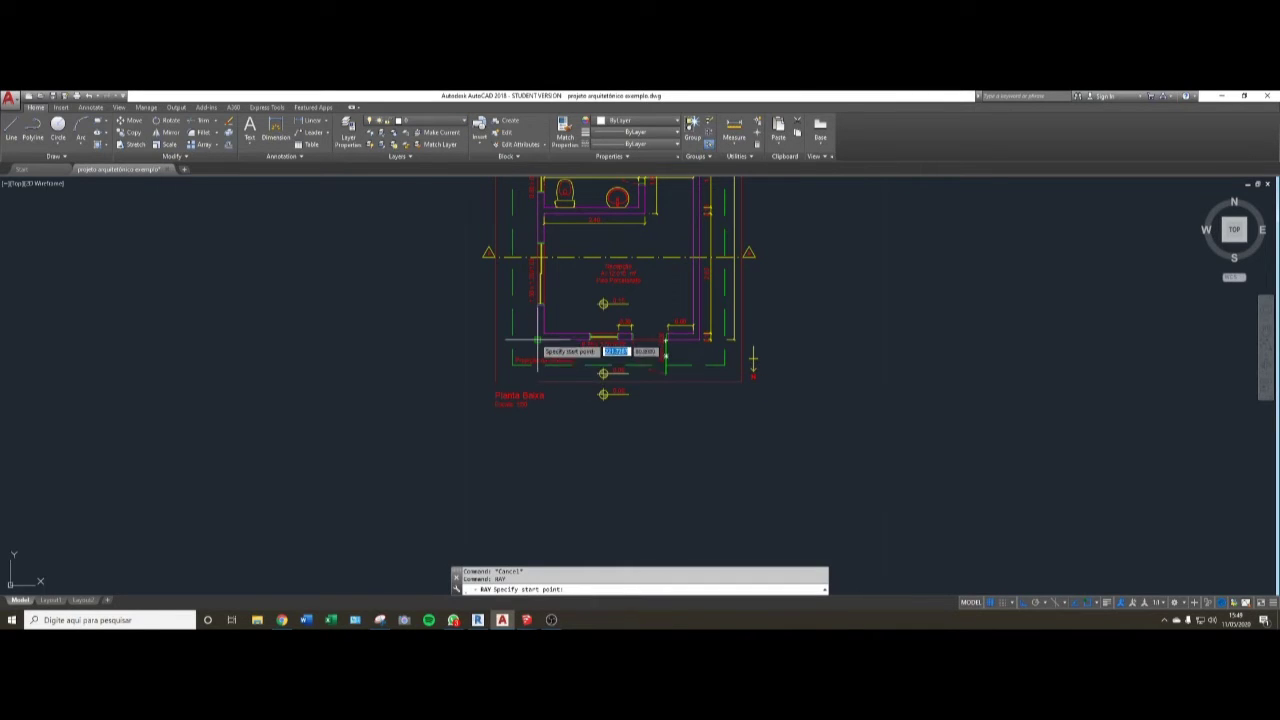
scroll(541, 266, "up", 5)
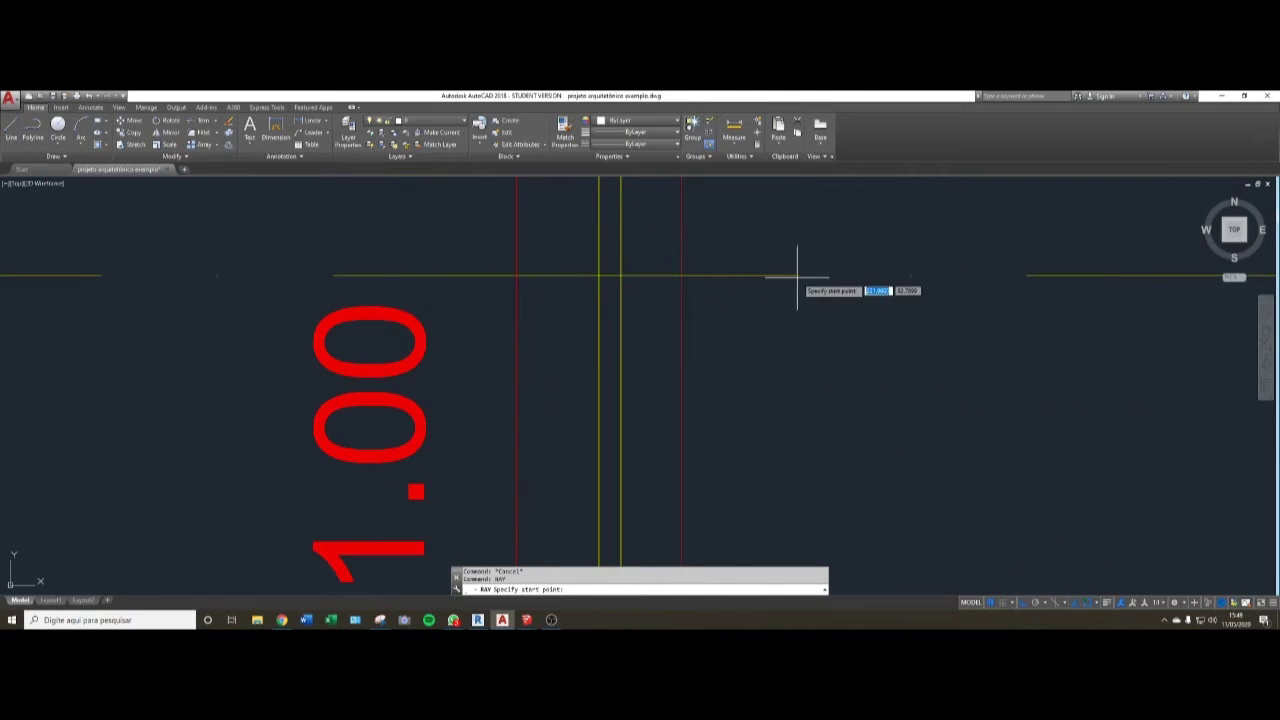
left_click(518, 275)
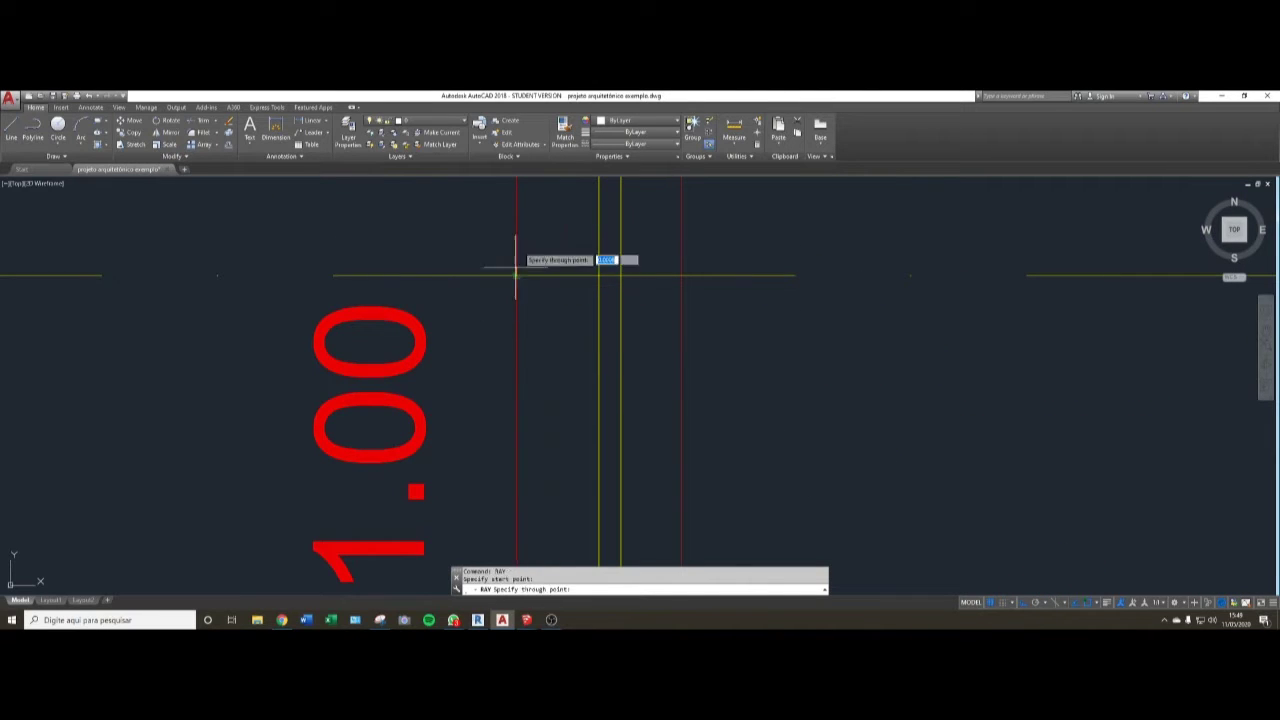
scroll(517, 255, "down", 7)
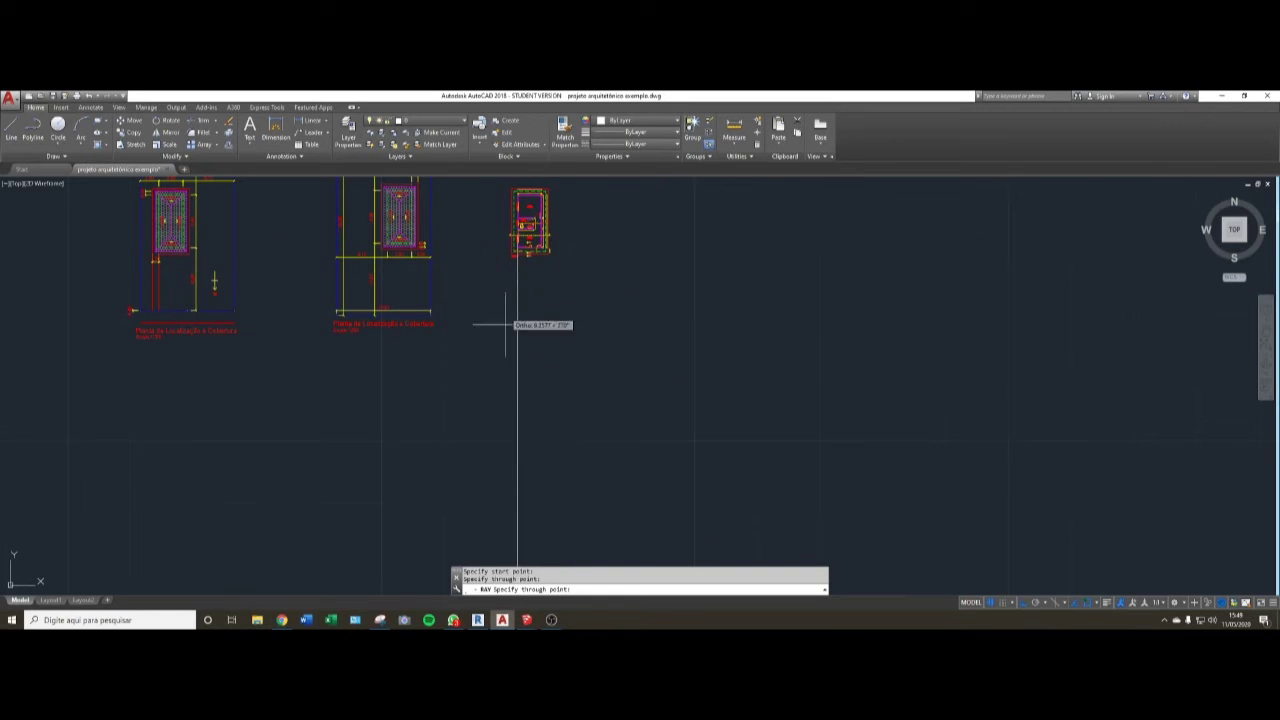
left_click(536, 265)
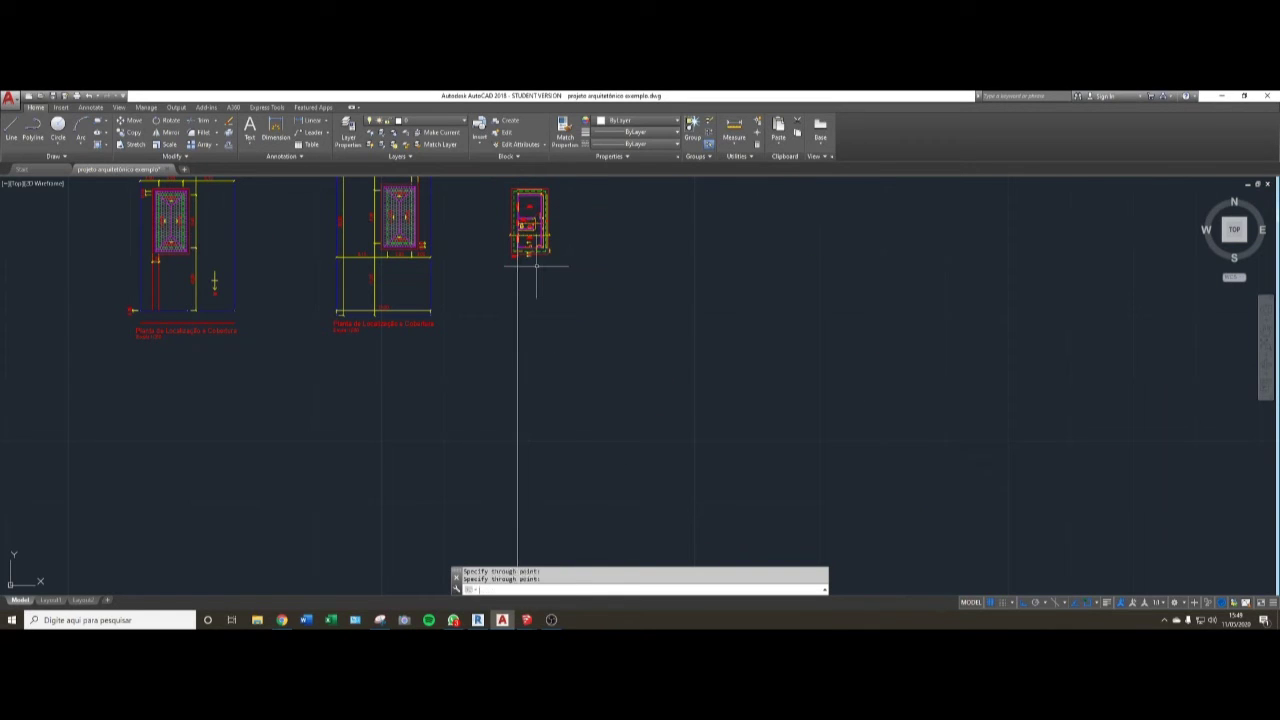
key("Return")
- Draw a ray straight down from where the section line meets the inner face of the reception's window wall
scroll(520, 262, "up", 10)
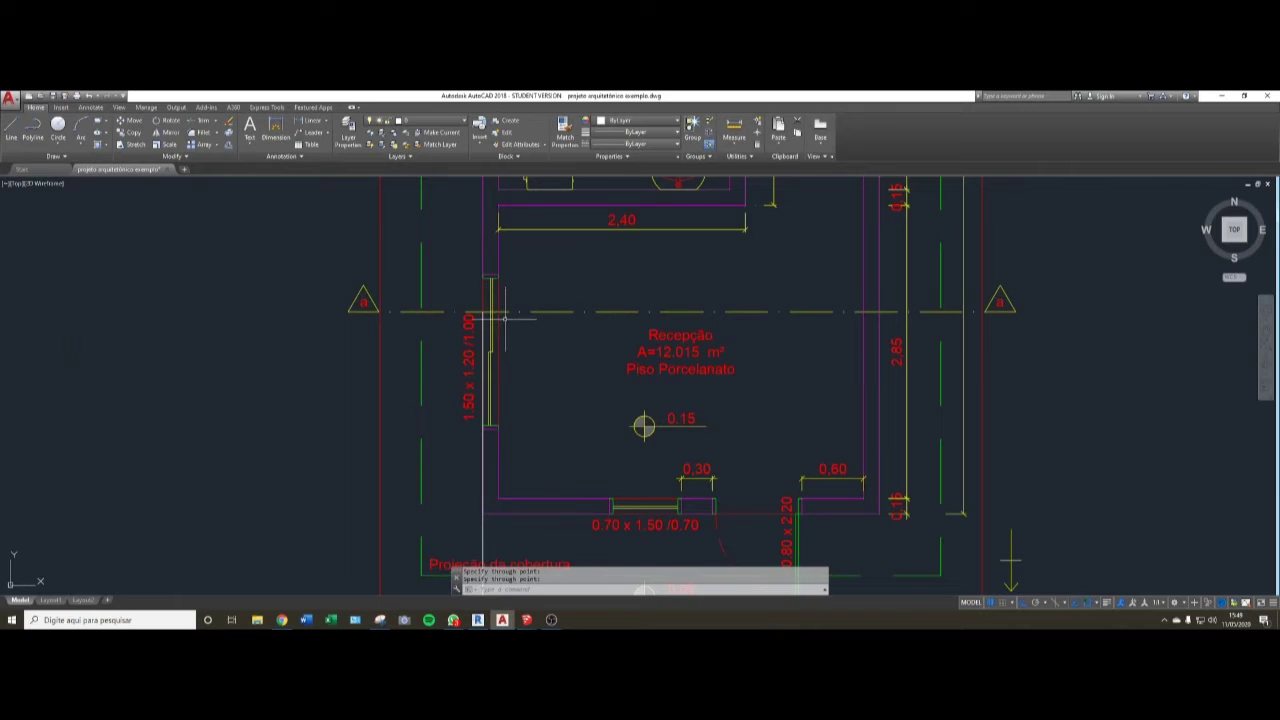
key("Return")
scroll(493, 310, "up", 6)
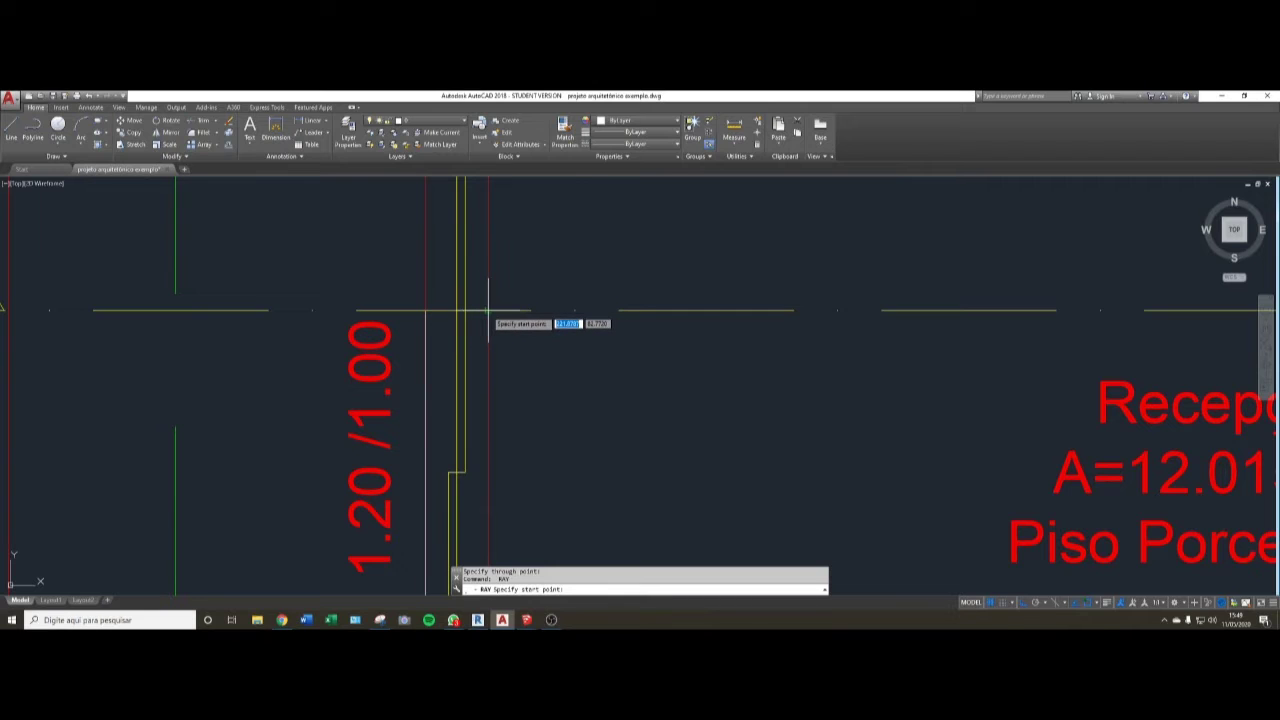
left_click(488, 310)
scroll(526, 245, "down", 8)
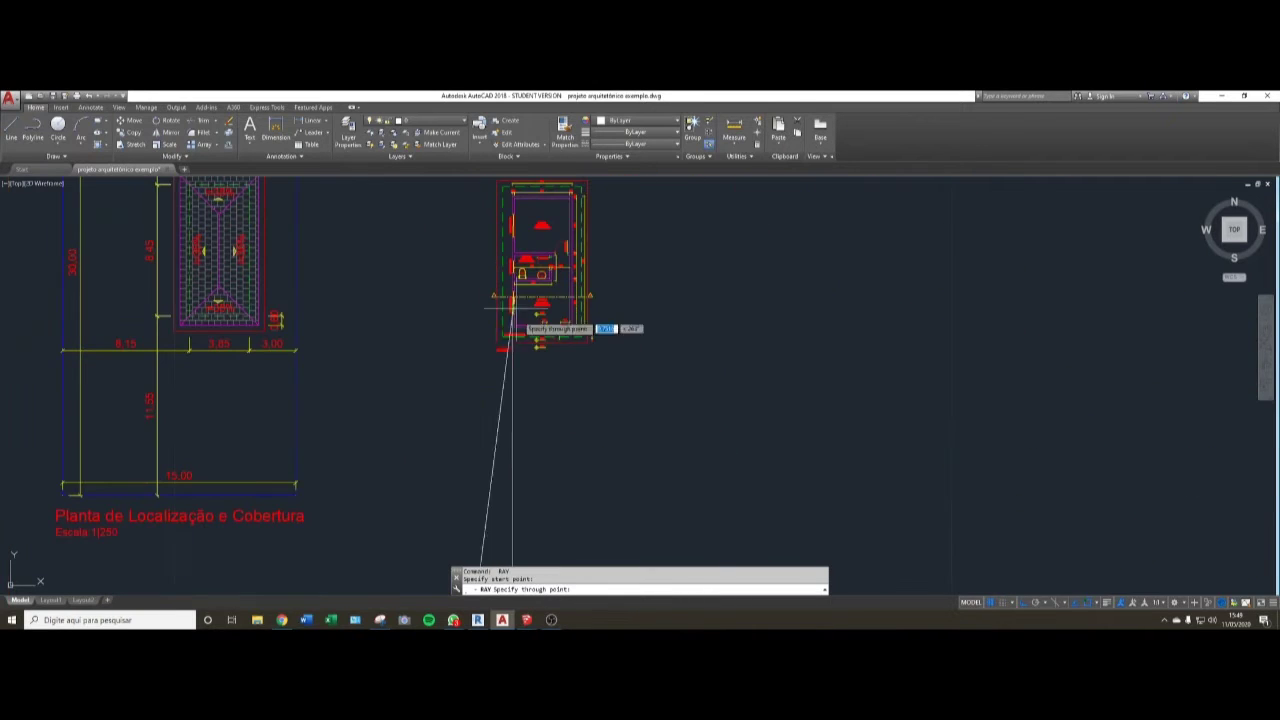
left_click(514, 405)
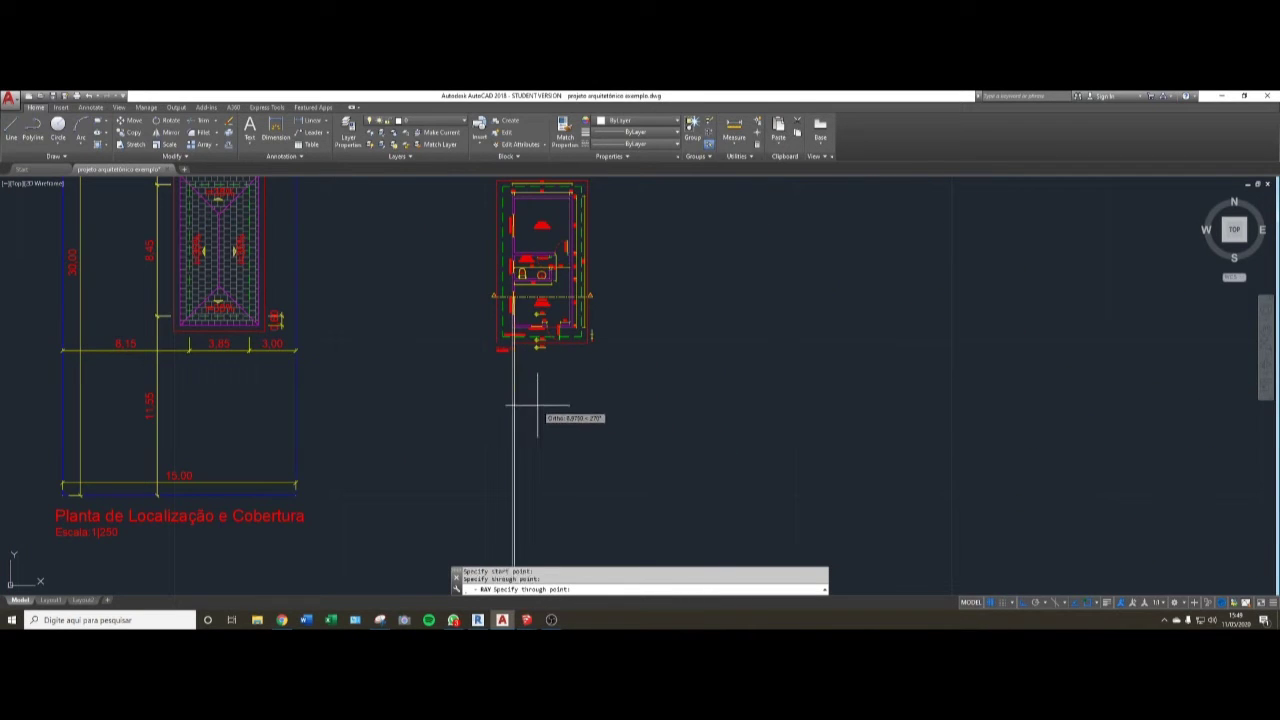
key("Return")
- Draw a ray straight down from the section line's crossing with the inner face of the wall opposite the window
scroll(540, 305, "up", 10)
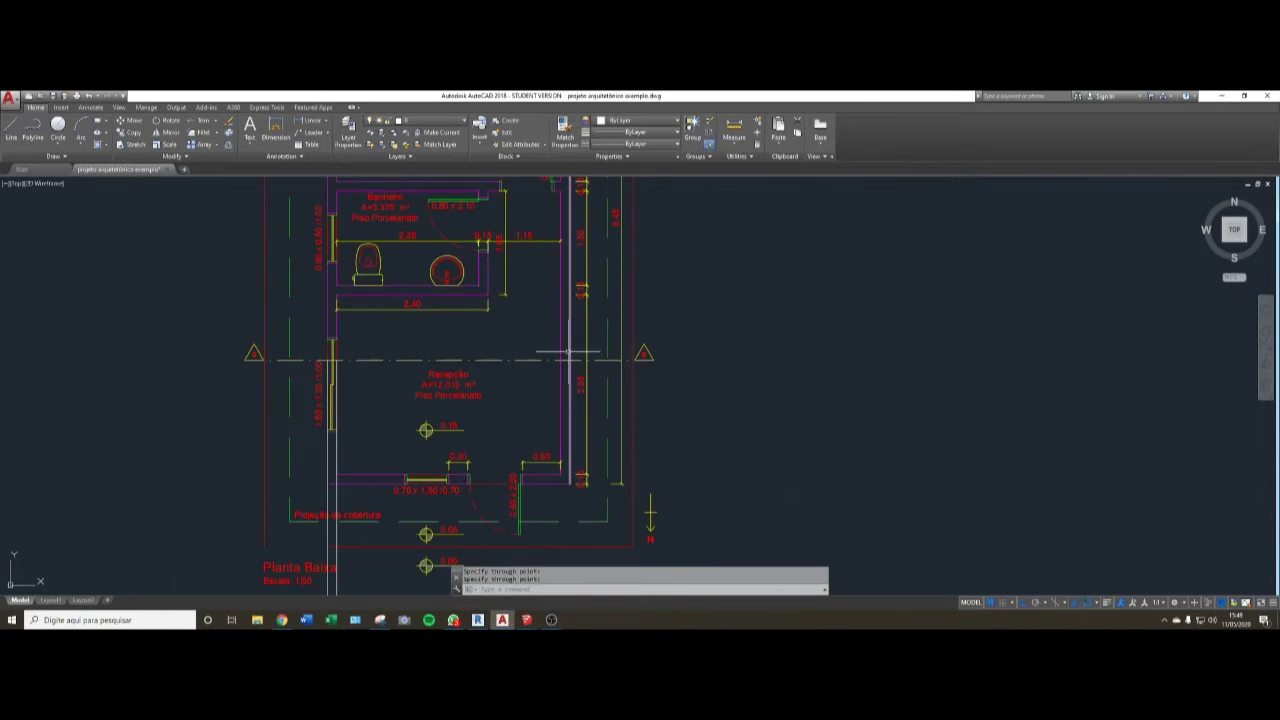
key("Return")
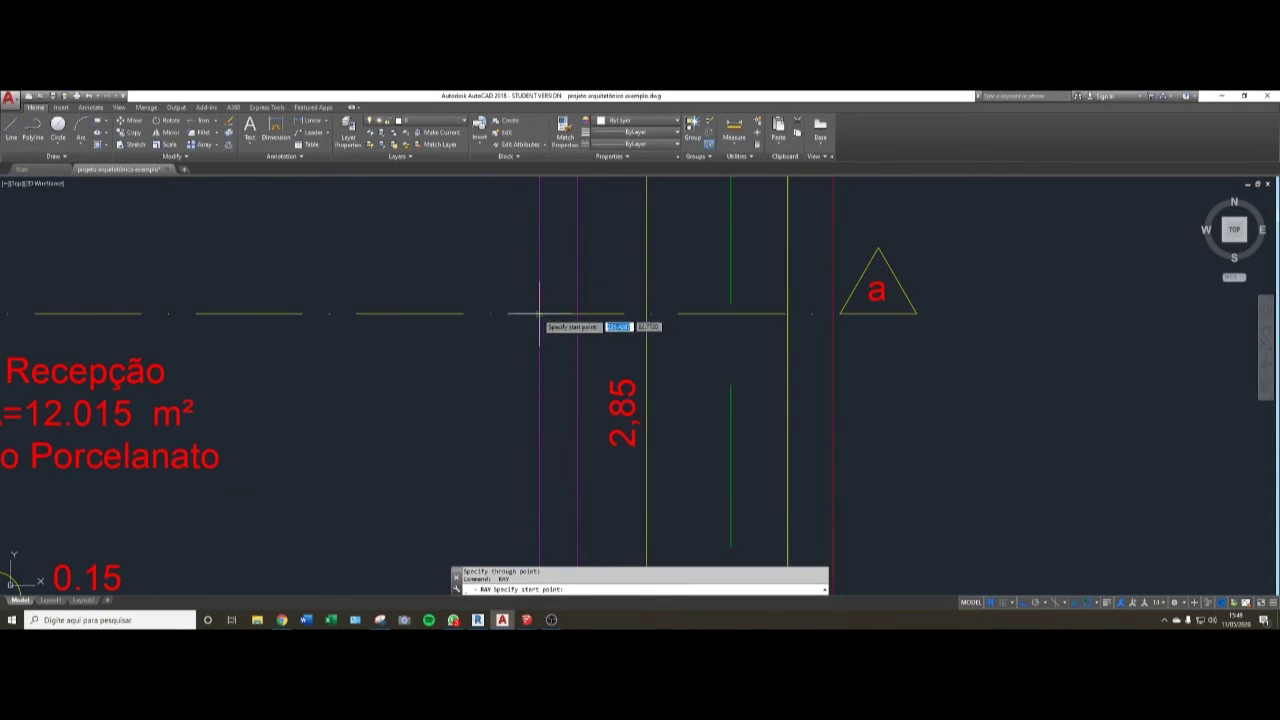
left_click(540, 313)
scroll(550, 250, "down", 6)
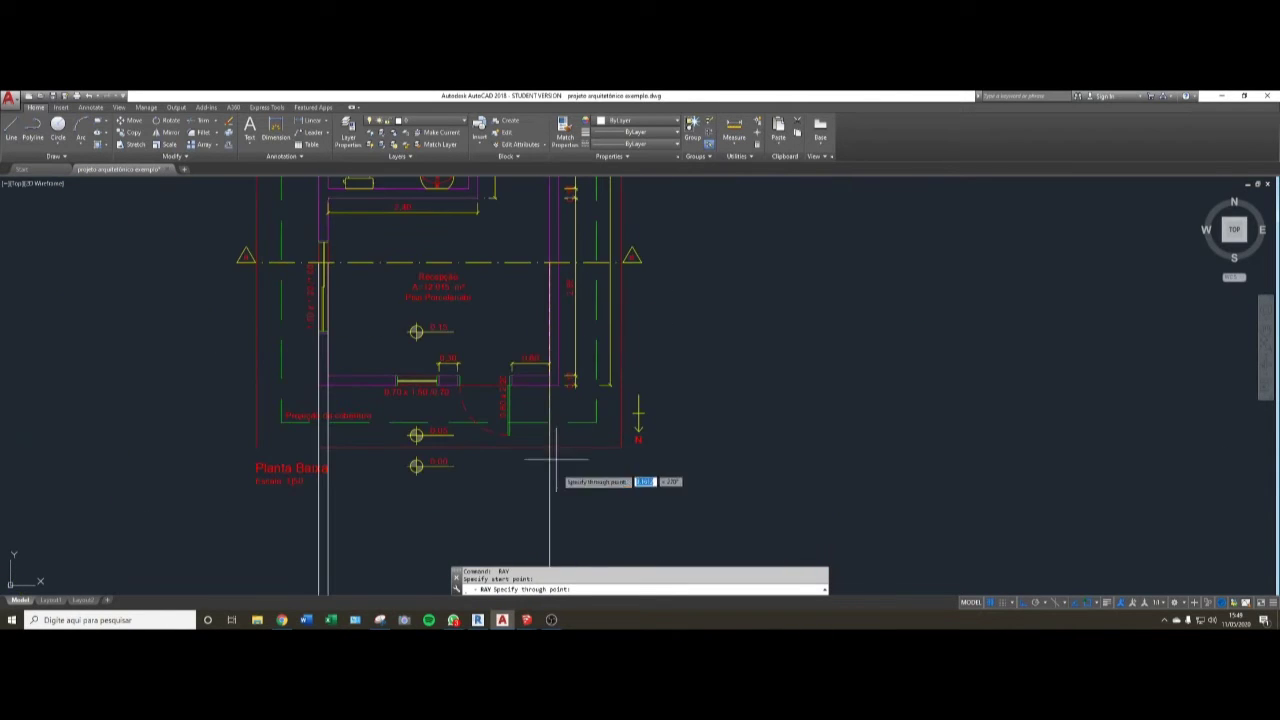
left_click(700, 499)
key("Return")
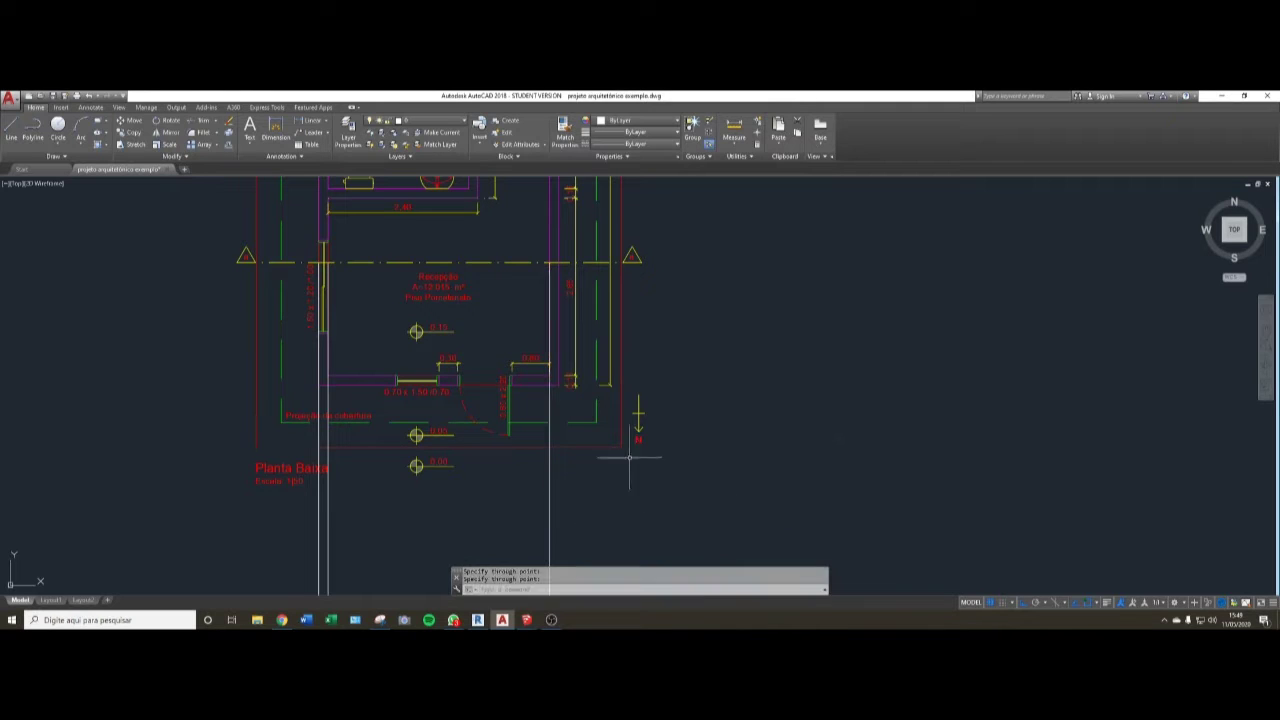
- Draw a ray straight down from the section line's crossing with the outer face of the wall opposite the window
key("Return")
left_click(557, 262)
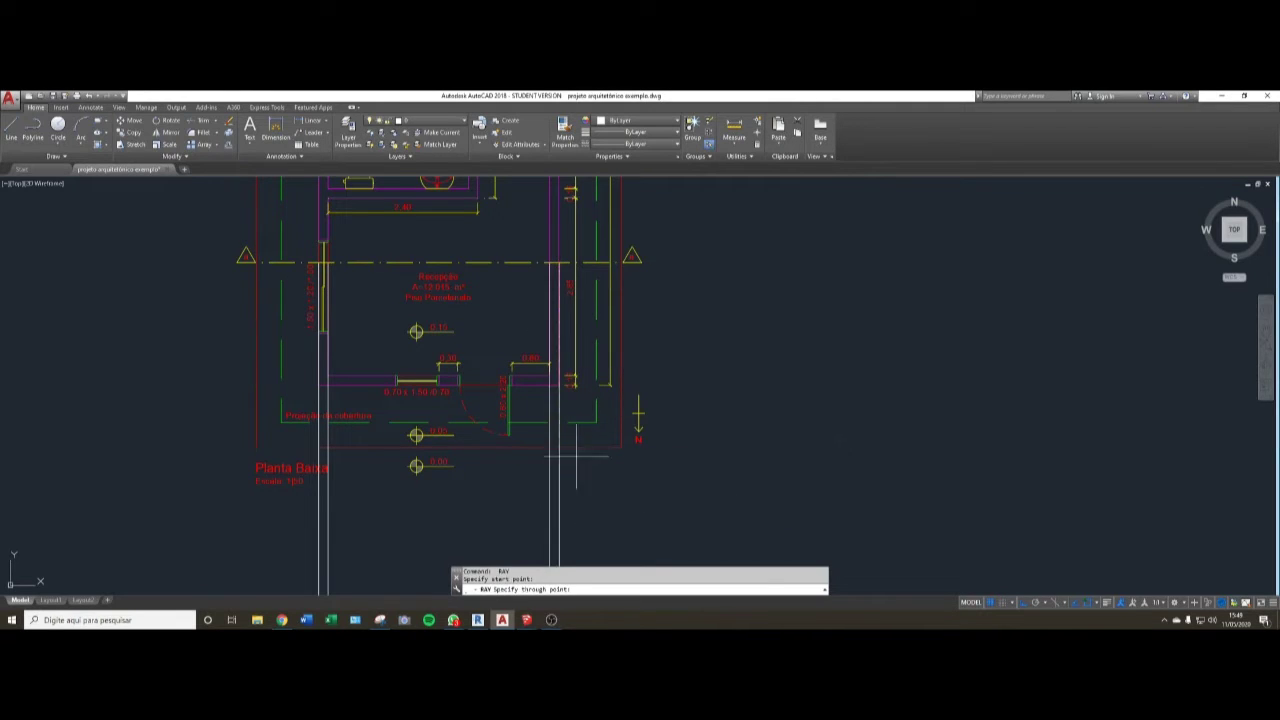
left_click(581, 467)
key("Return")
- Examine the projected wall rays from the section line down to the empty area below the floor plan
scroll(700, 420, "down", 2)
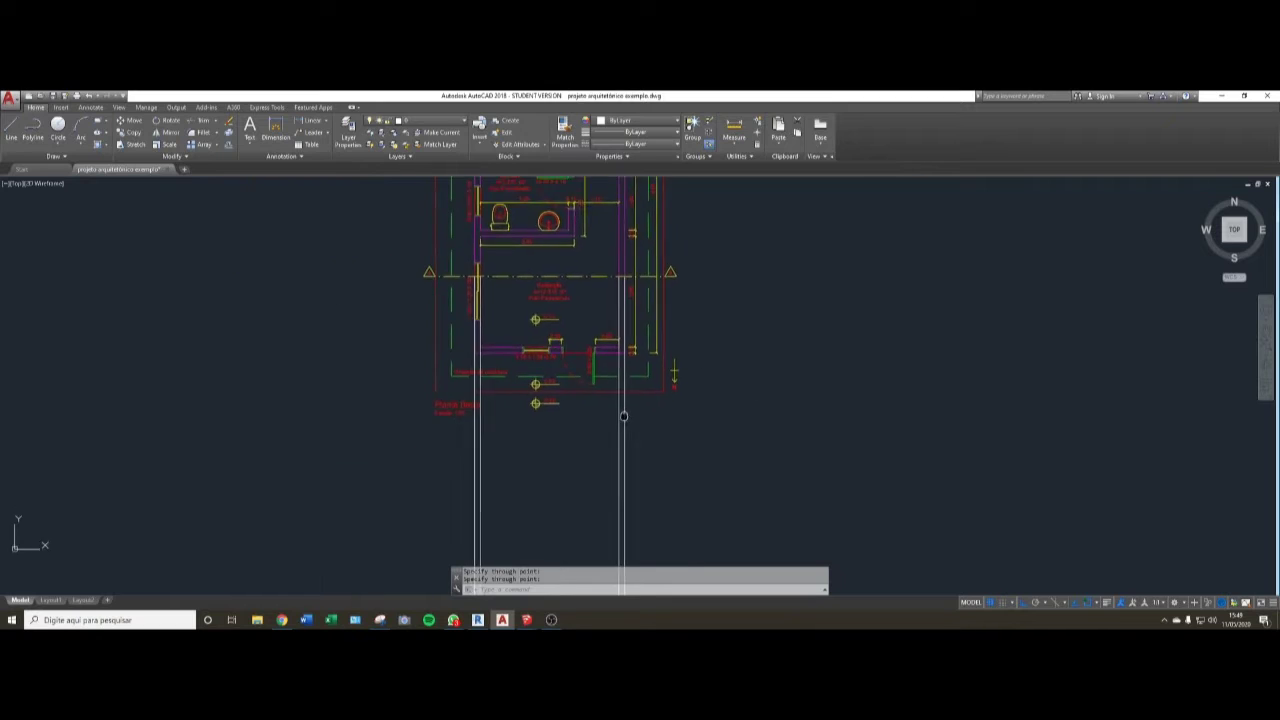
middle_click_drag(620, 404, 616, 414)
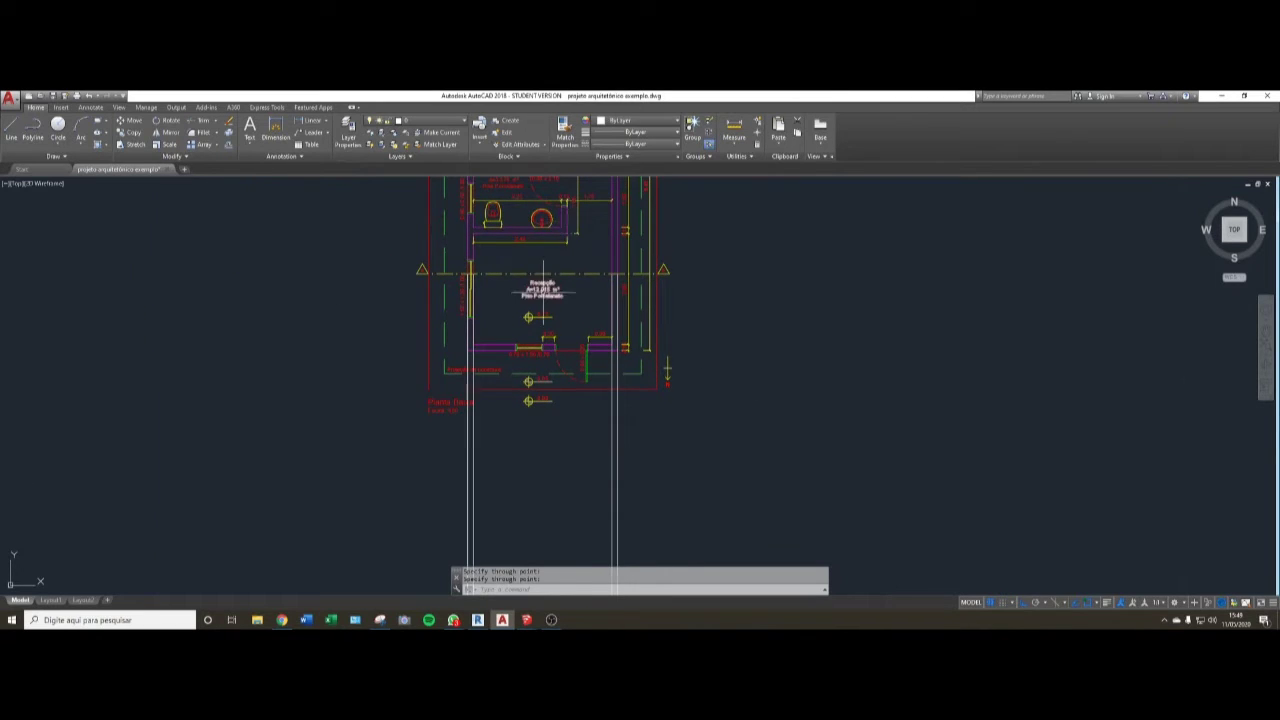
scroll(540, 293, "down", 2)
scroll(494, 258, "up", 2)
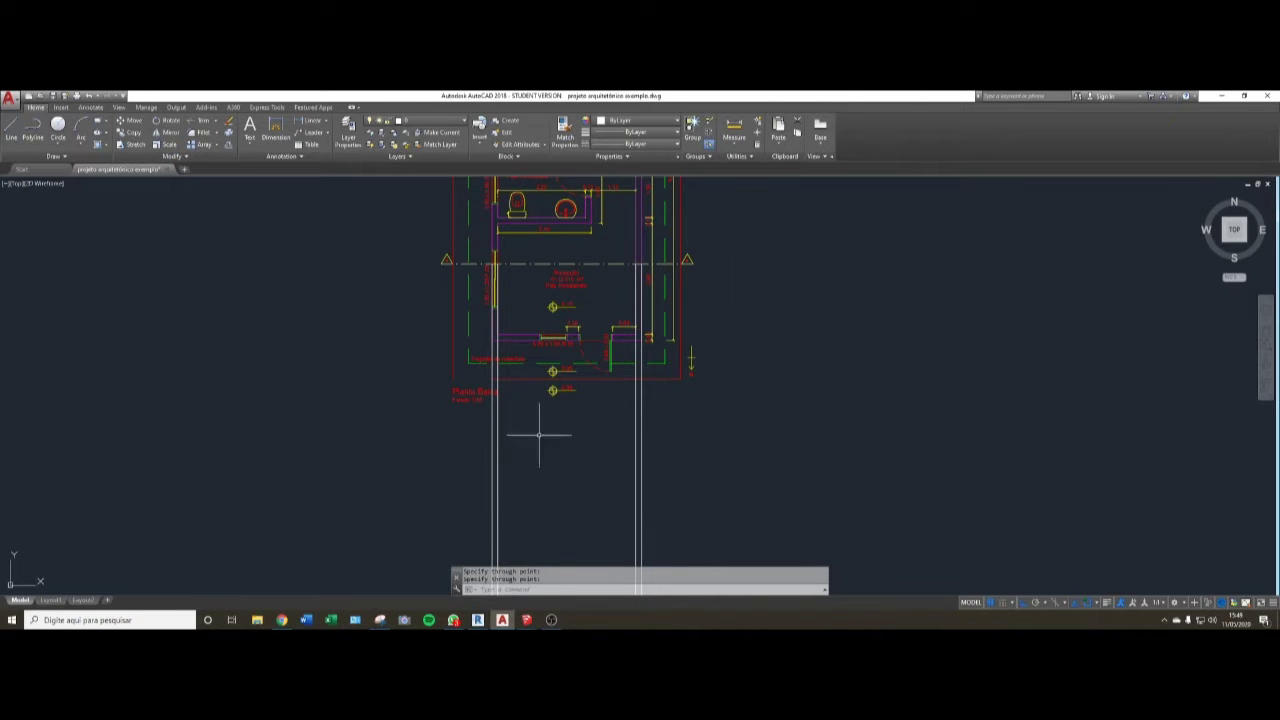
scroll(542, 424, "down", 3)
scroll(555, 390, "up", 2)
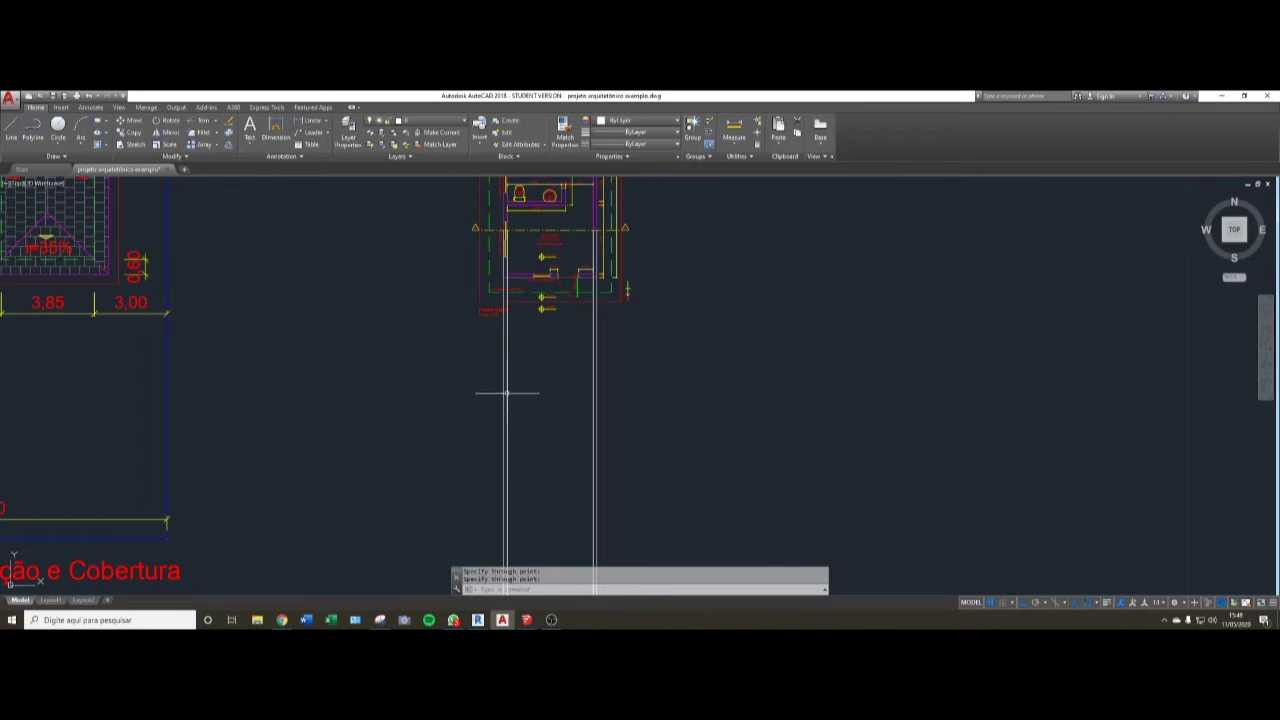
scroll(508, 396, "up", 6)
scroll(391, 297, "down", 4)
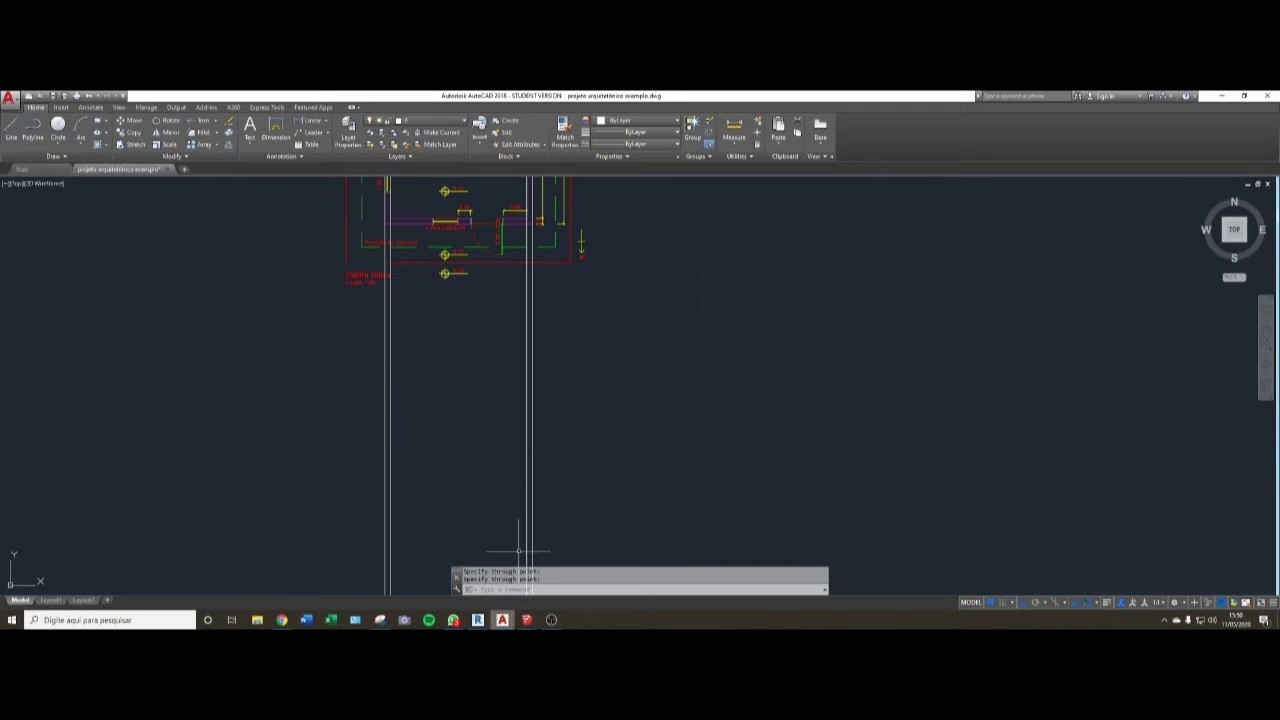
- Make estruturas the current layer and draw a polyline's first segment between the two window-wall rays, below the floor plan
left_click(446, 122)
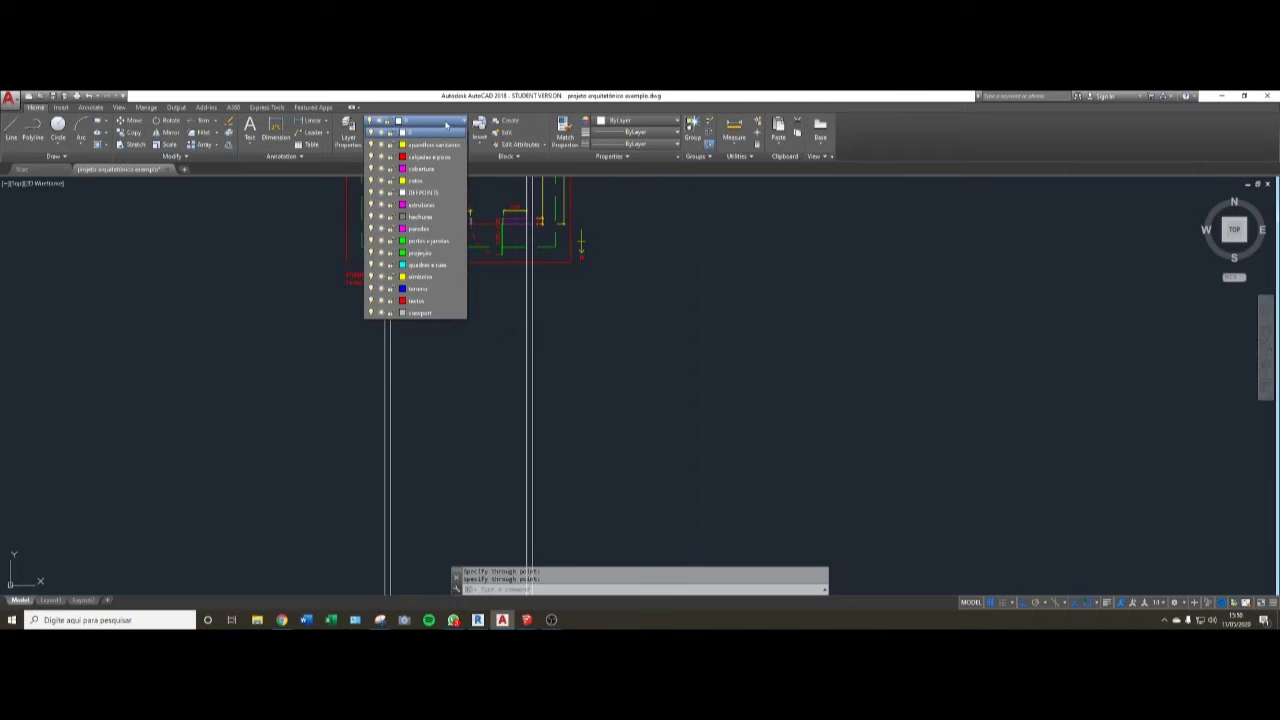
left_click(441, 206)
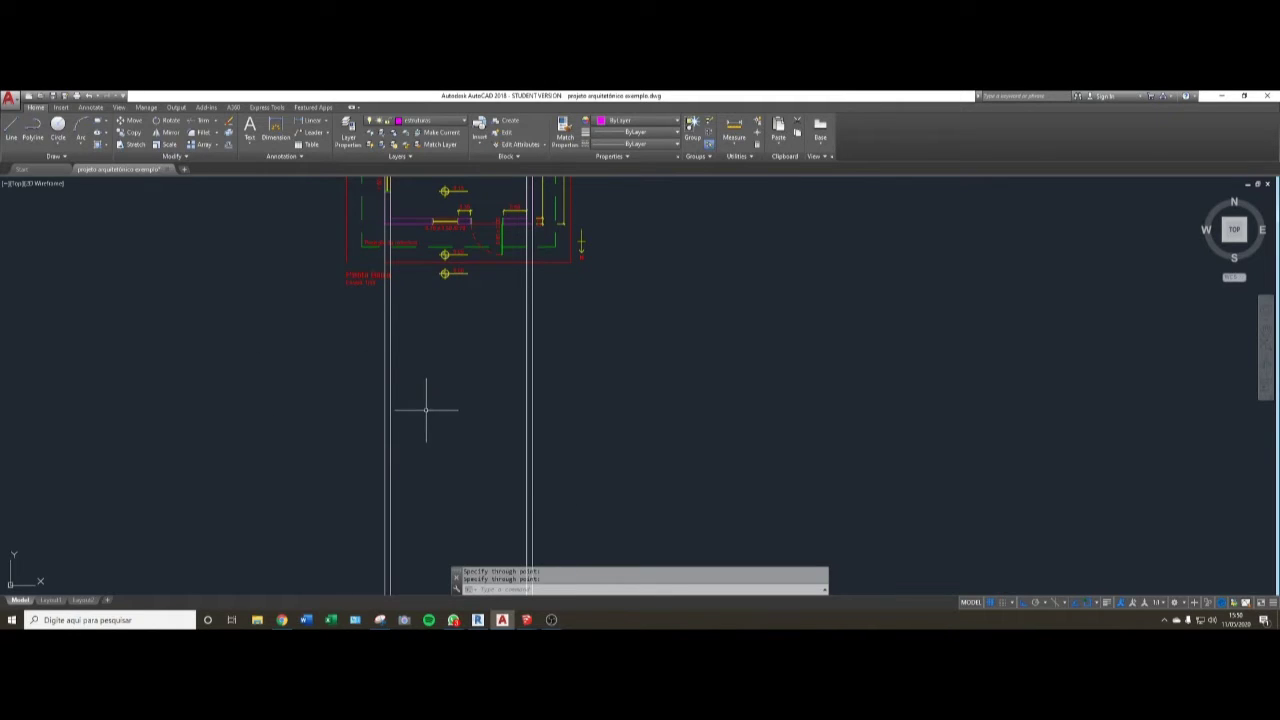
type("pl")
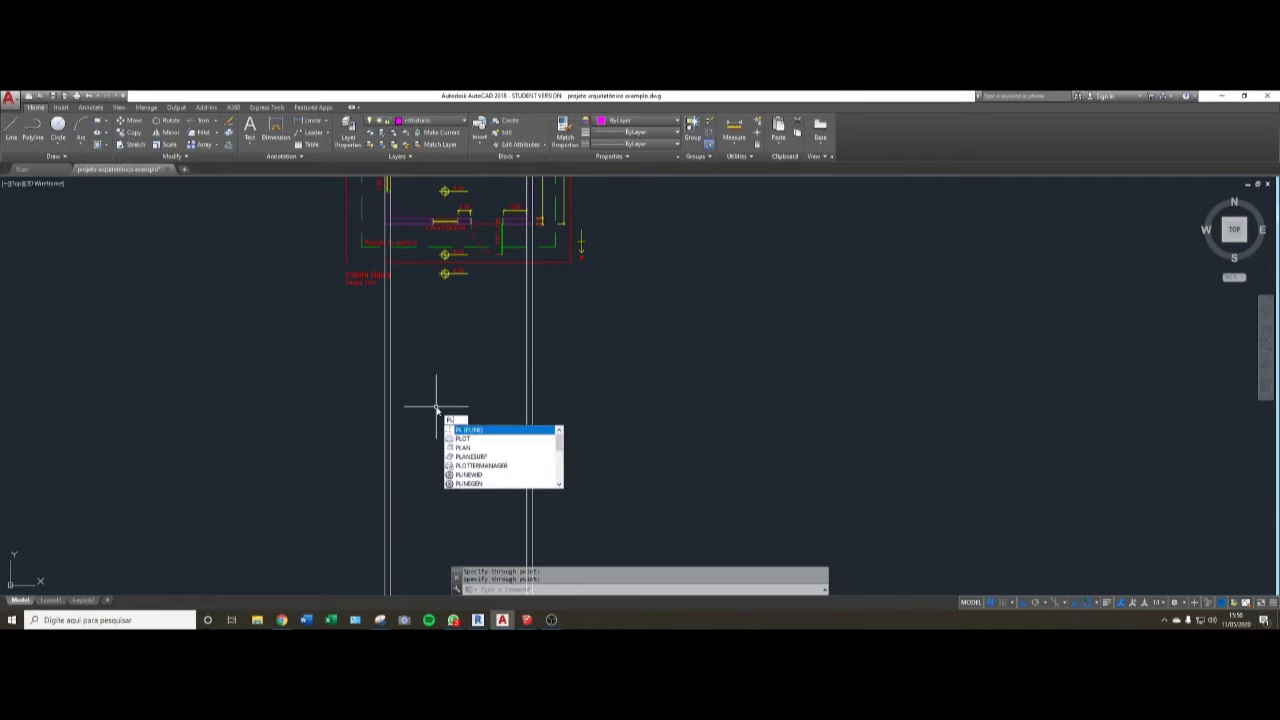
key("Return")
scroll(395, 423, "up", 5)
scroll(395, 423, "down", 4)
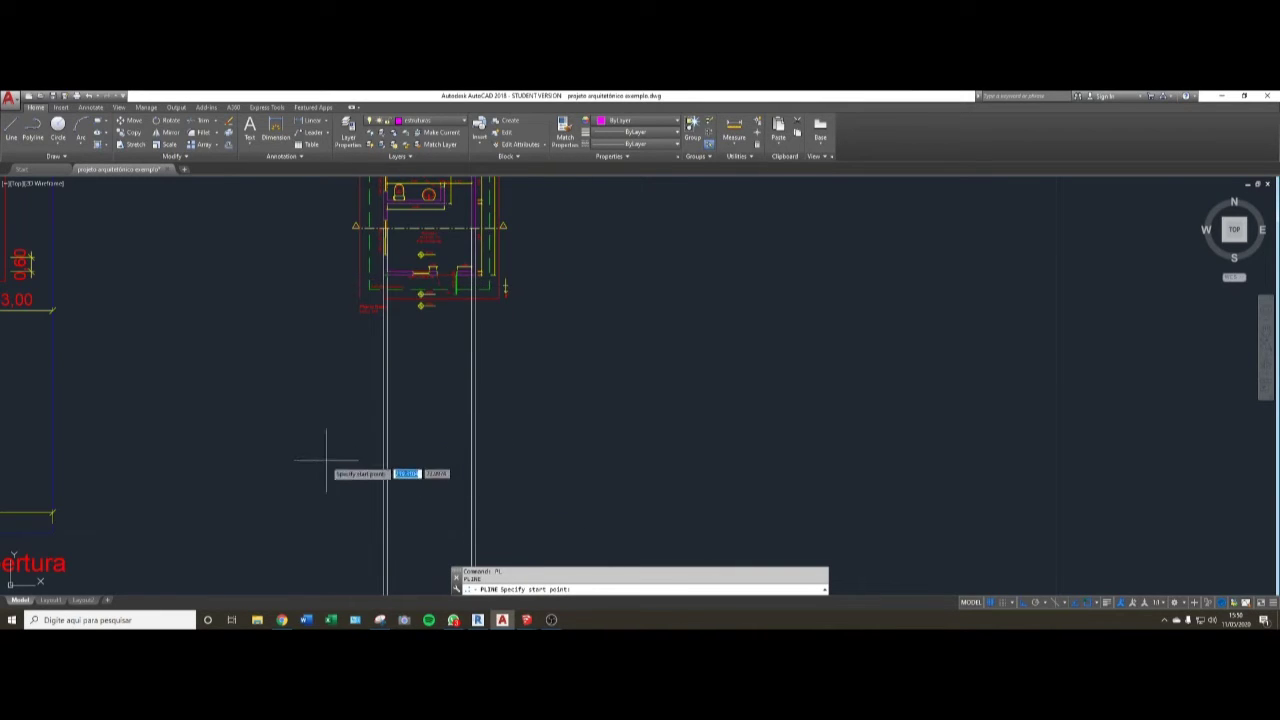
scroll(386, 486, "up", 2)
middle_click_drag(394, 311, 371, 352)
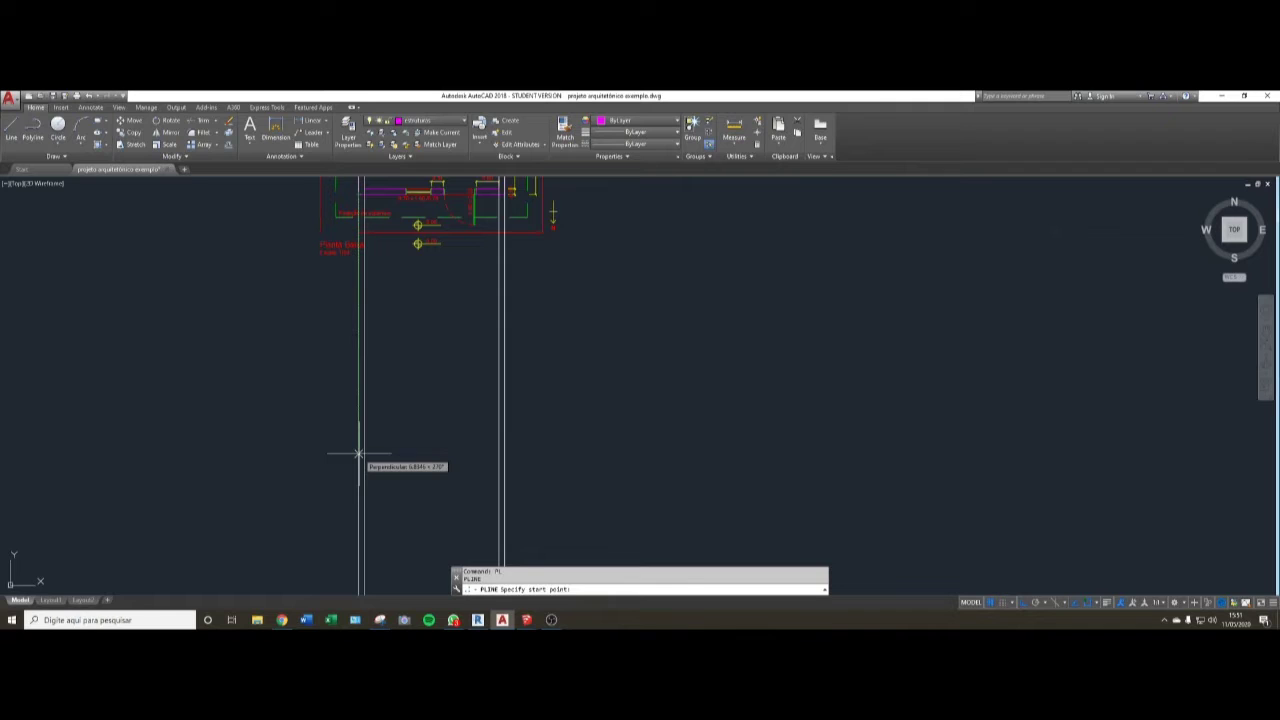
left_click(358, 454)
scroll(358, 454, "up", 5)
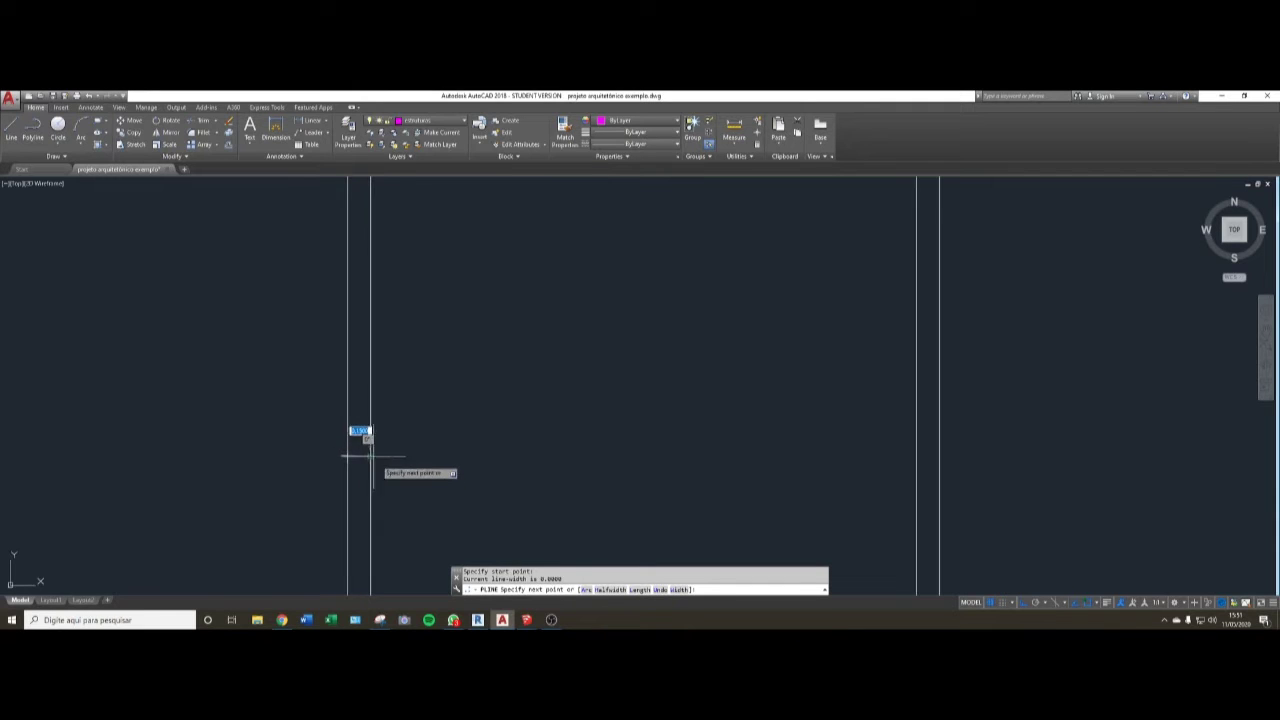
middle_click_drag(373, 456, 398, 392)
left_click(395, 389)
- Continue the polyline as the footing's right side: 0.2 down, diagonally by @.3,-.3, and 0.15 down
scroll(442, 330, "down", 2)
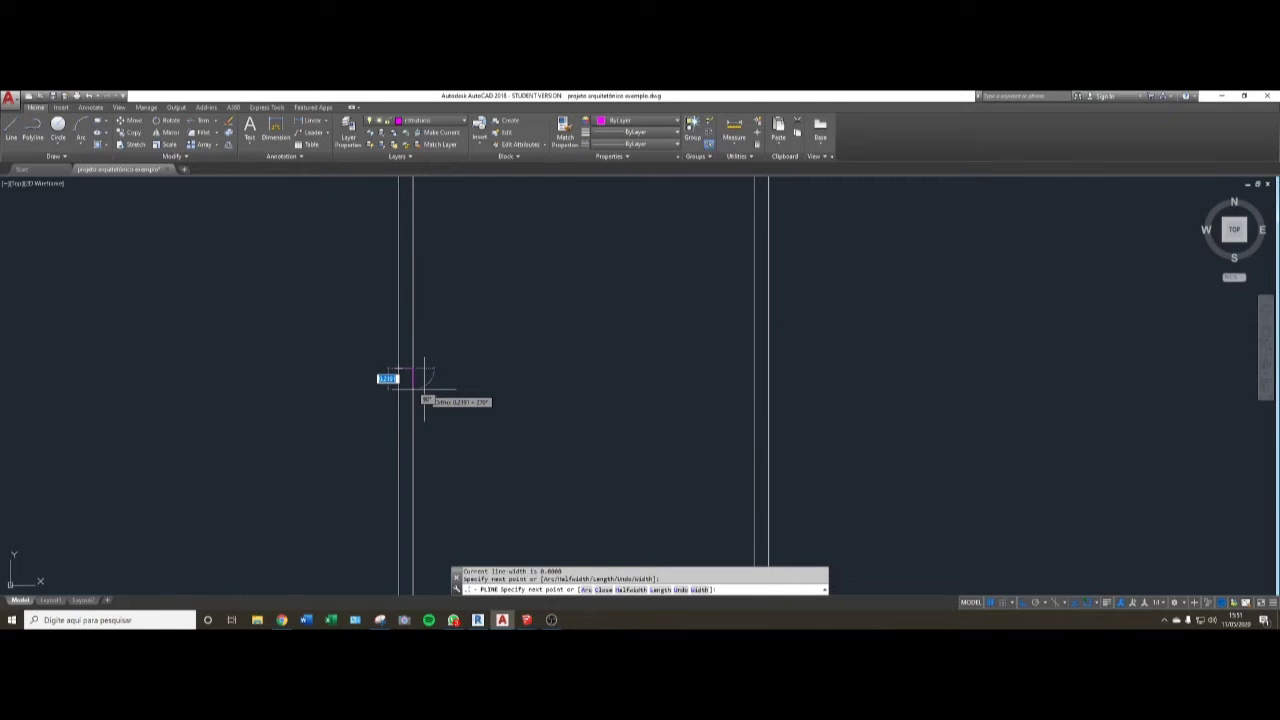
type(".2")
key("Return")
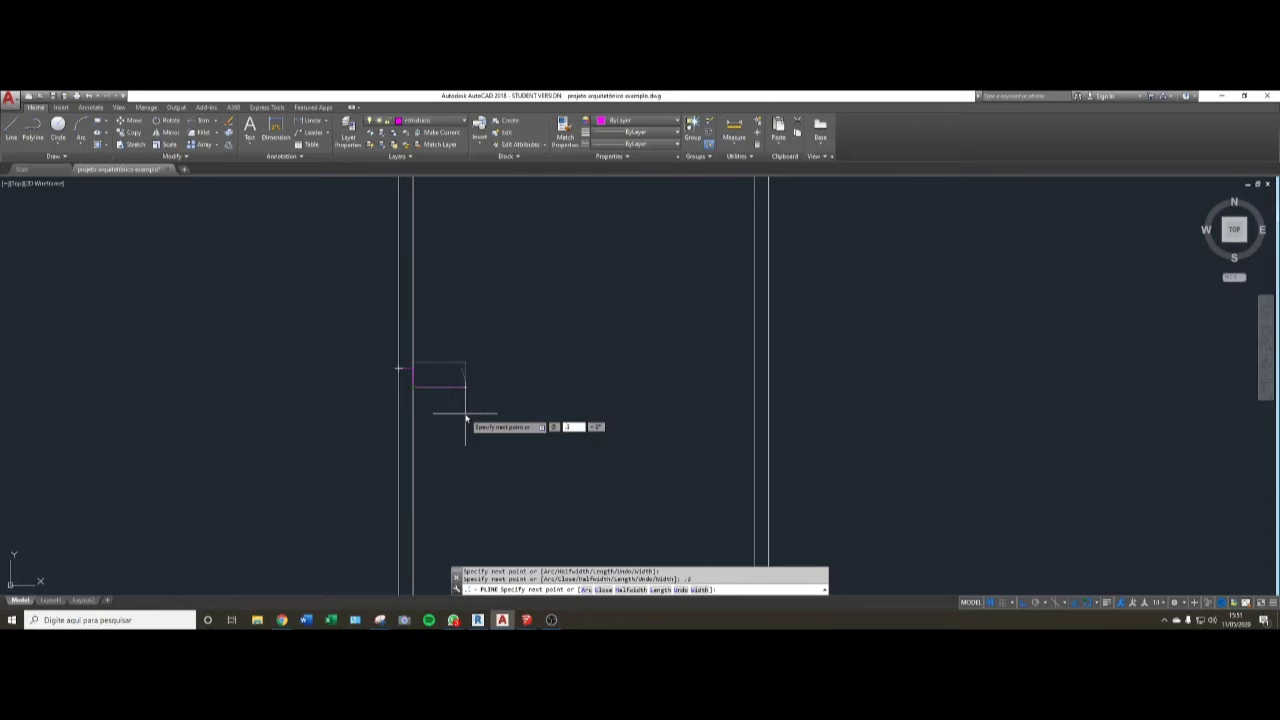
key("Tab")
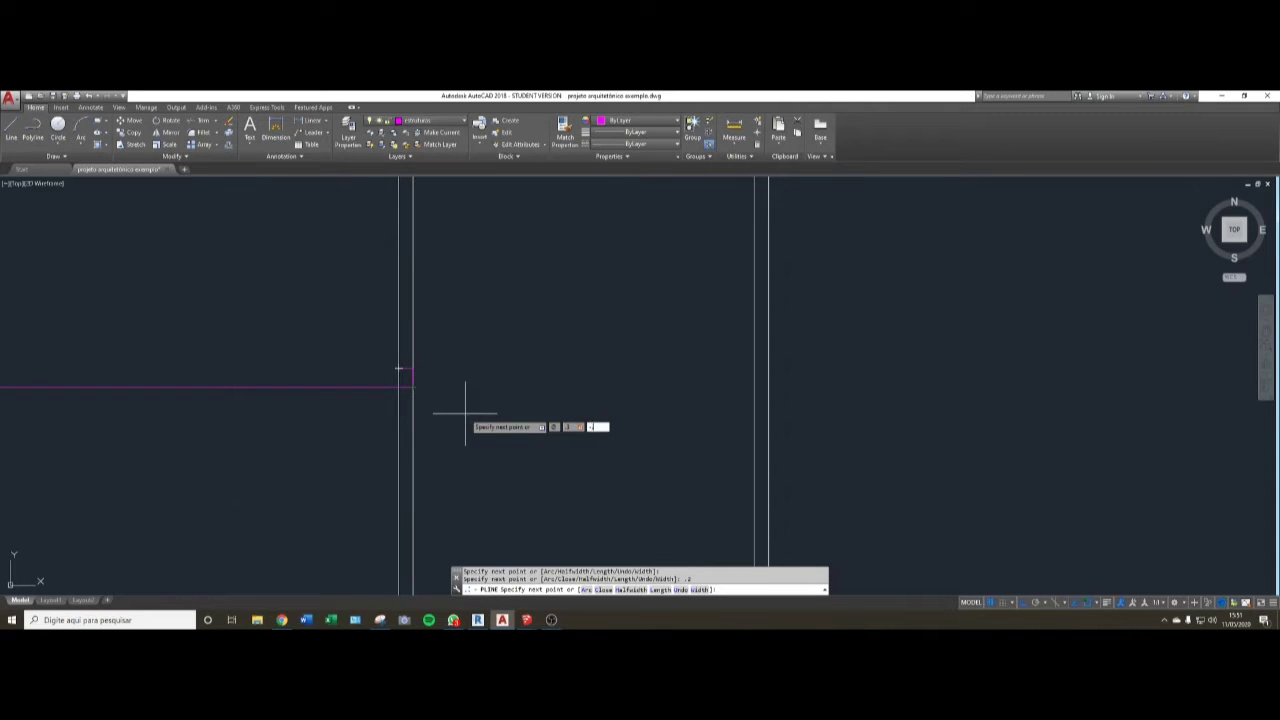
key("Return")
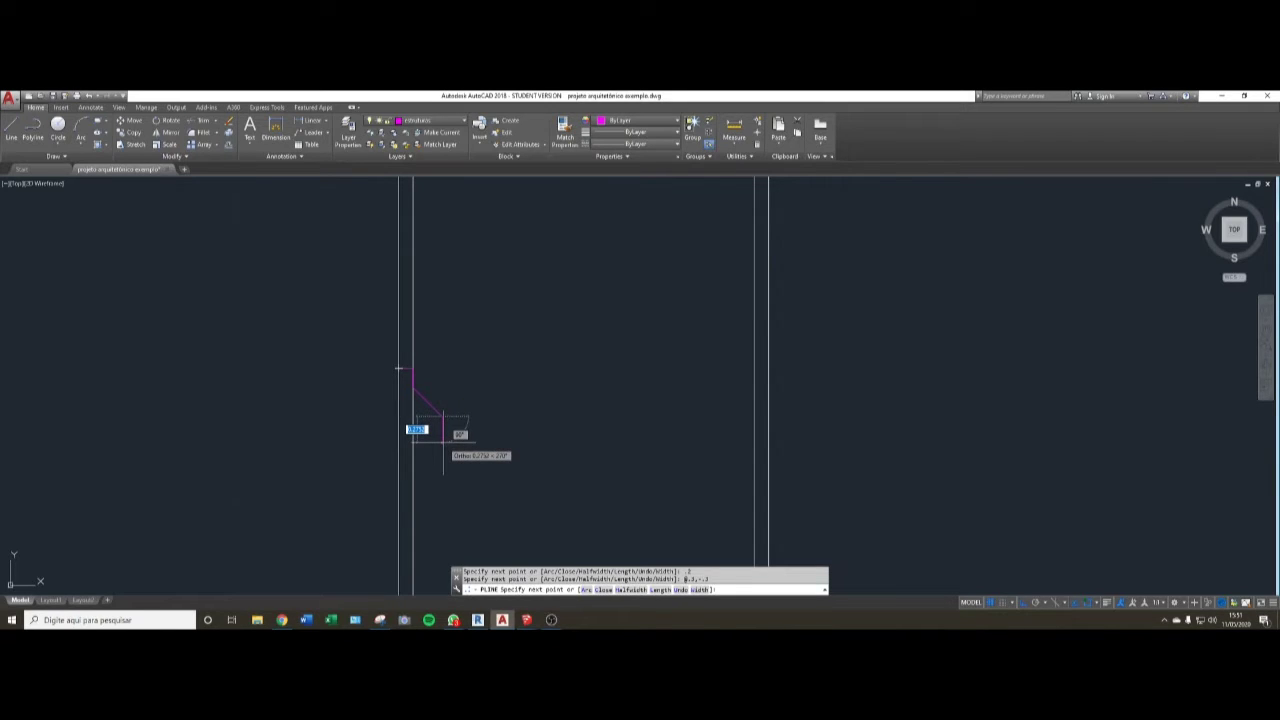
type(".")
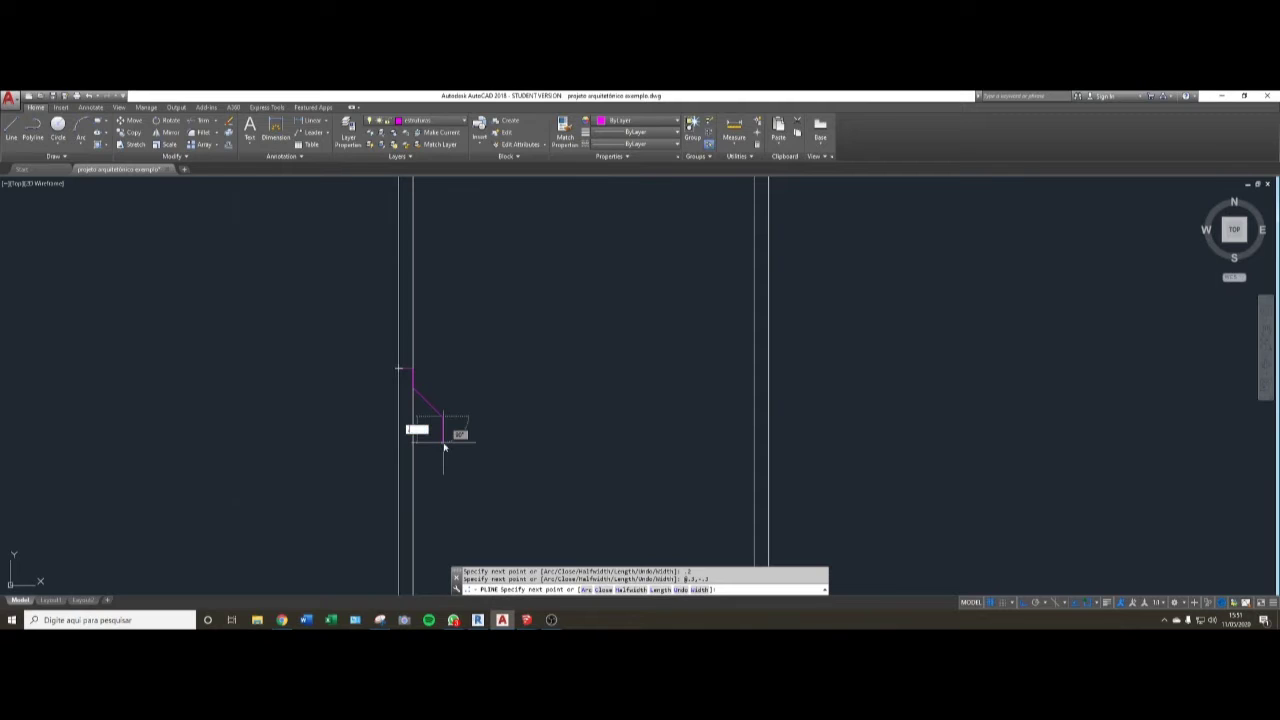
type("15")
key("Return")
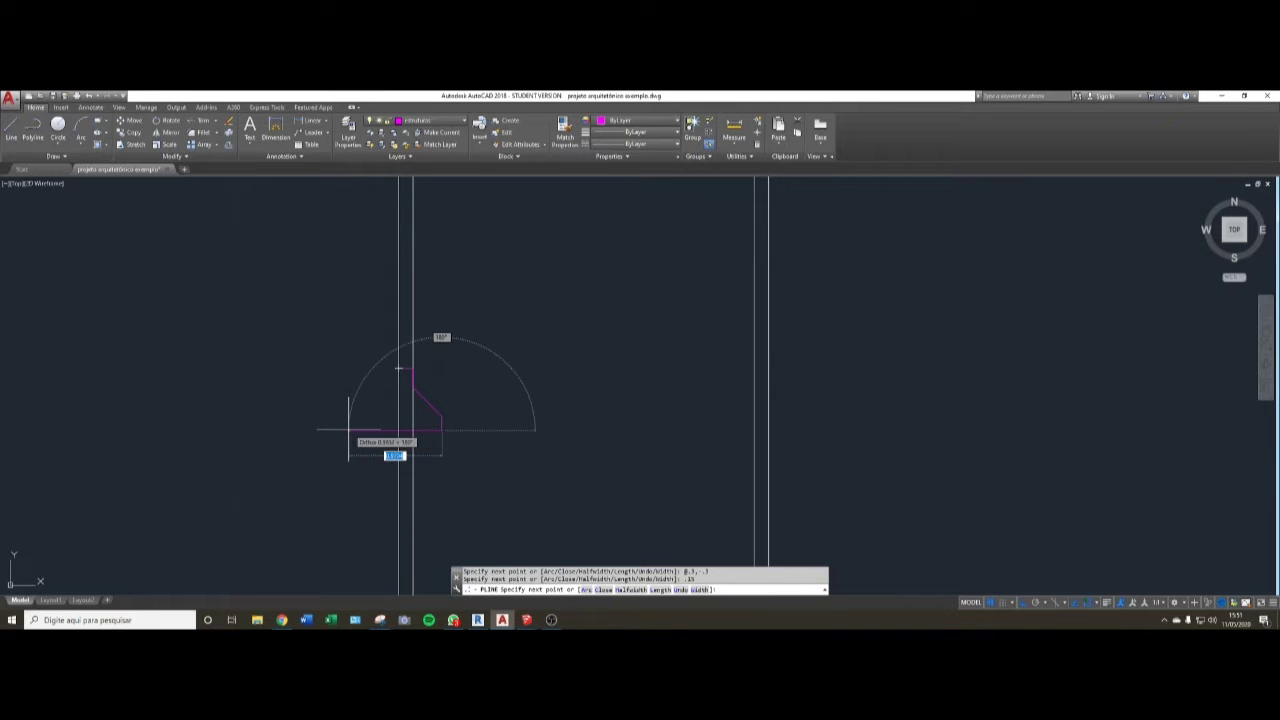
- Finish the footing polyline with a 0.75 base, 0.15 up, a diagonal by @.3,.3, and a last segment up to its start point
type(".75")
key("Return")
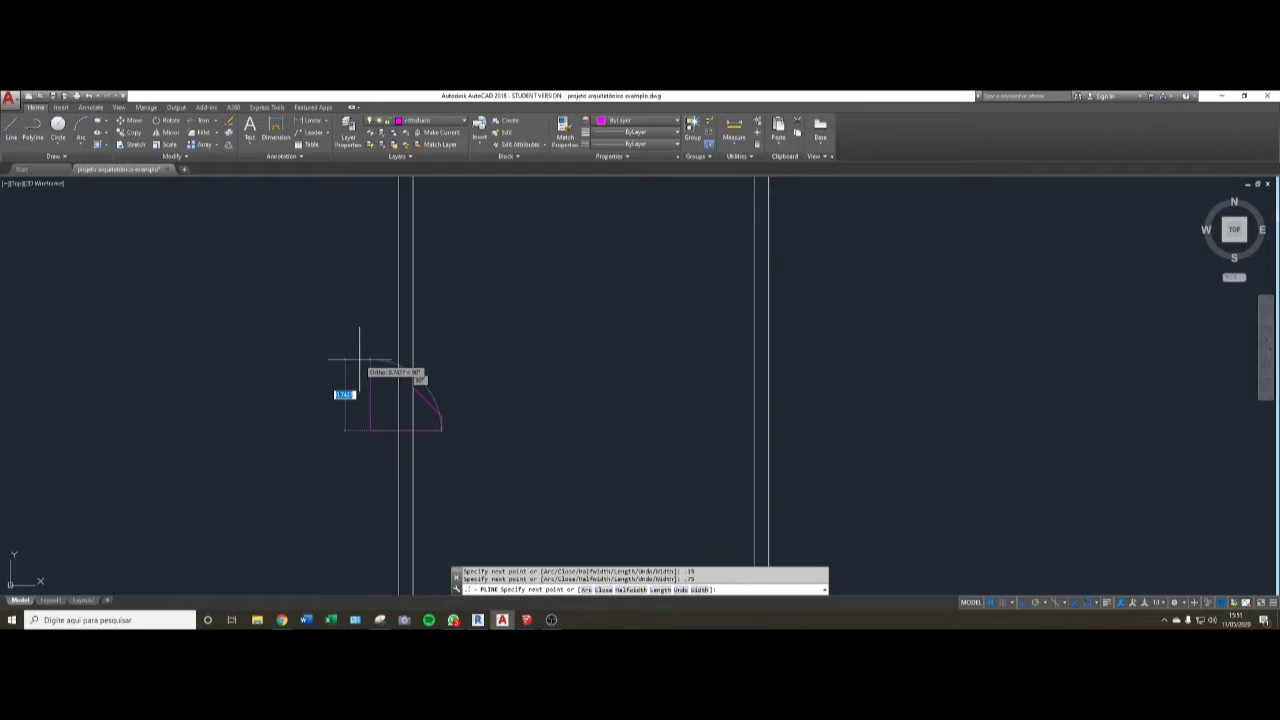
type(".15")
key("Return")
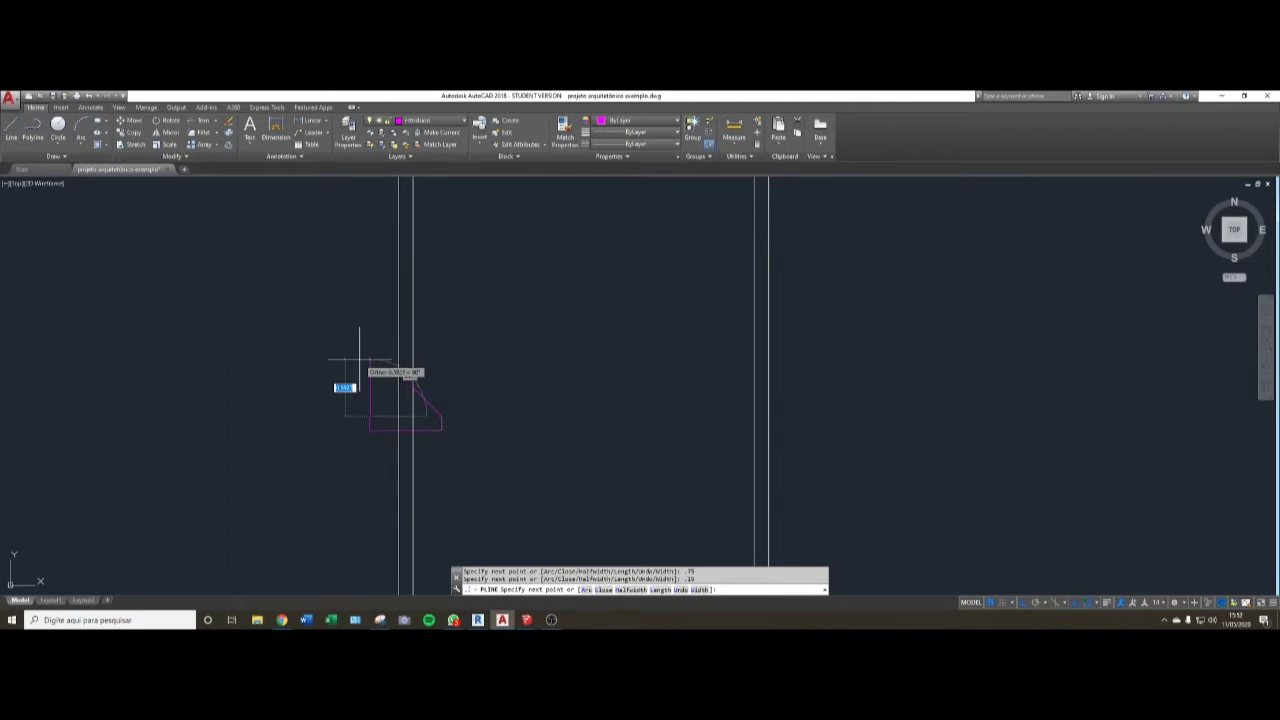
type("@.3")
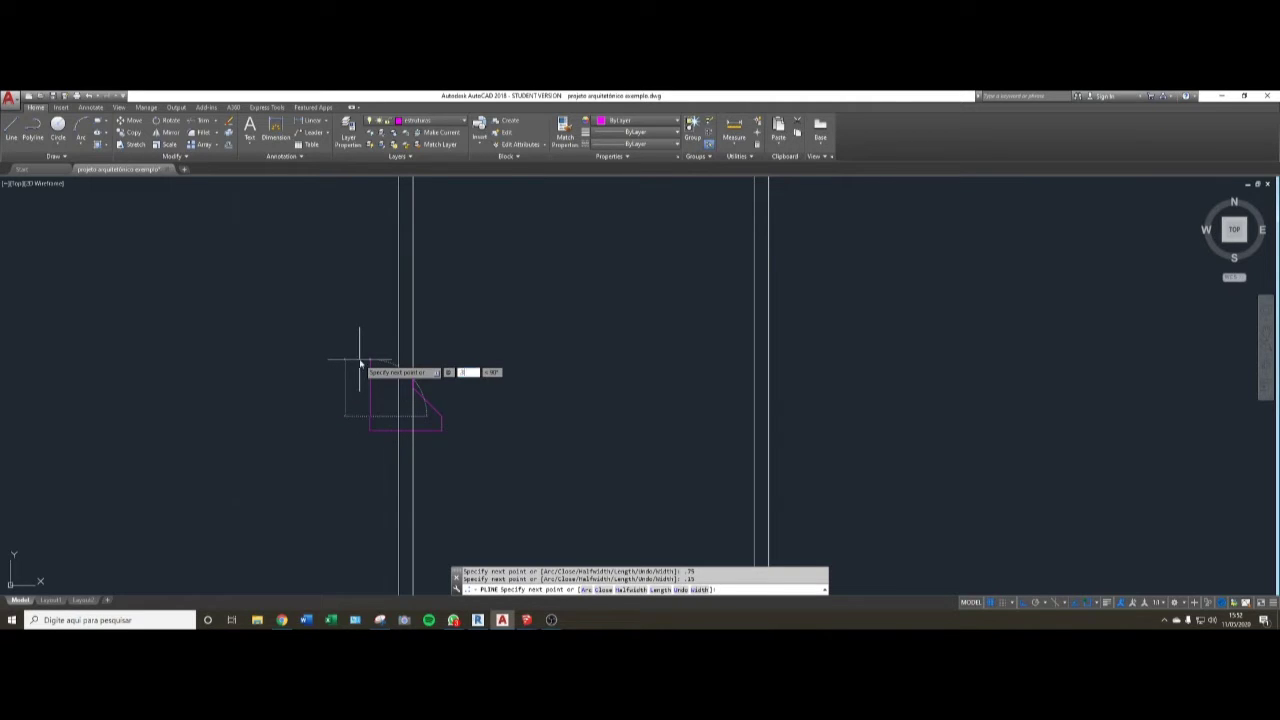
type(",.3")
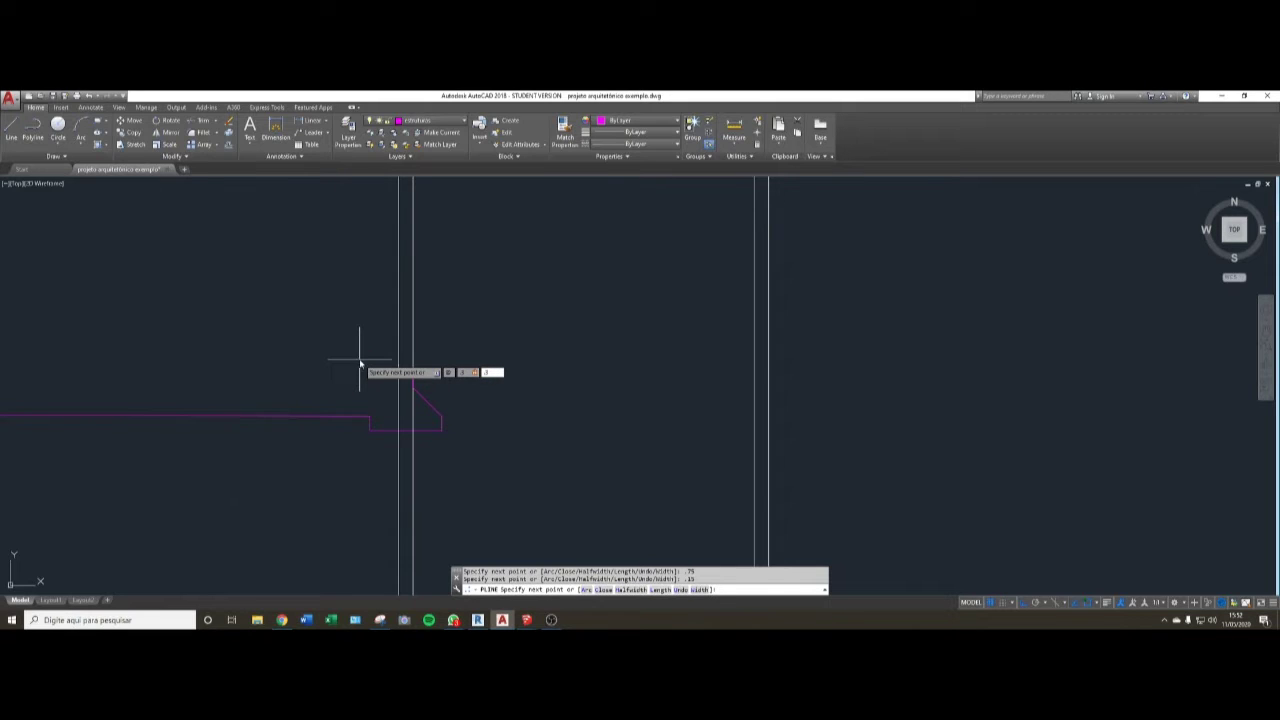
key("Return")
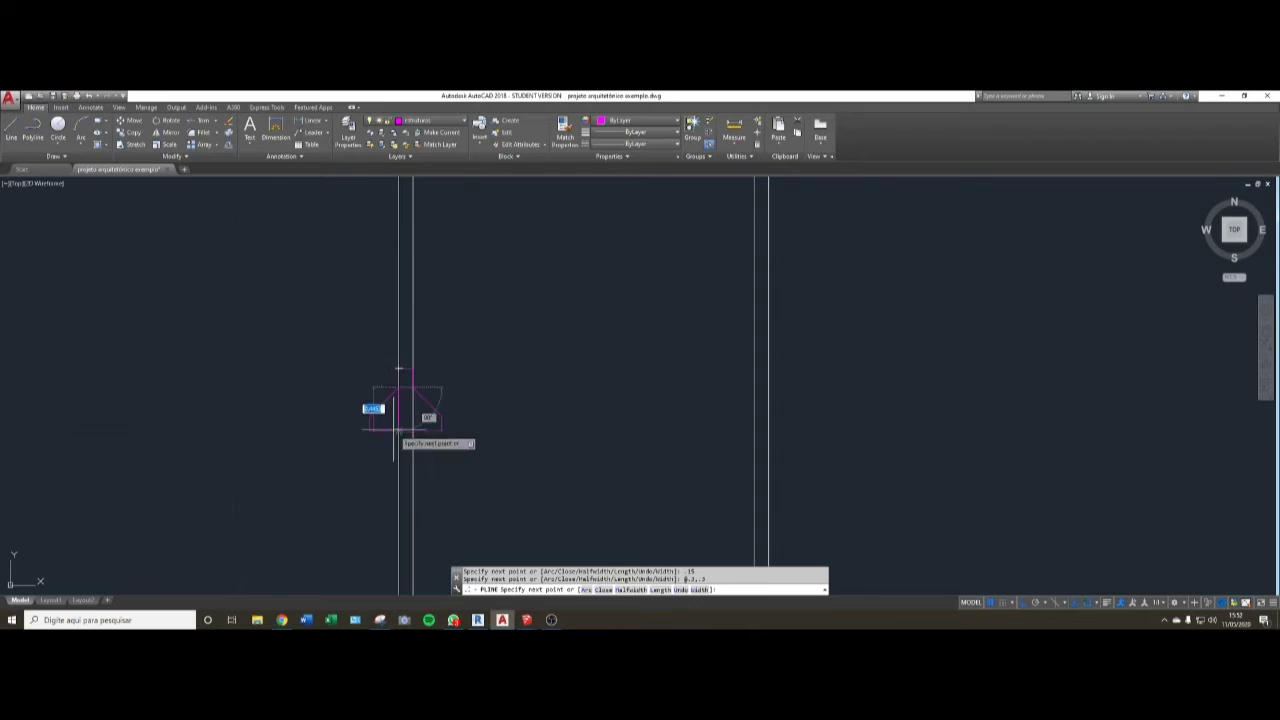
scroll(402, 360, "up", 3)
key("Return")
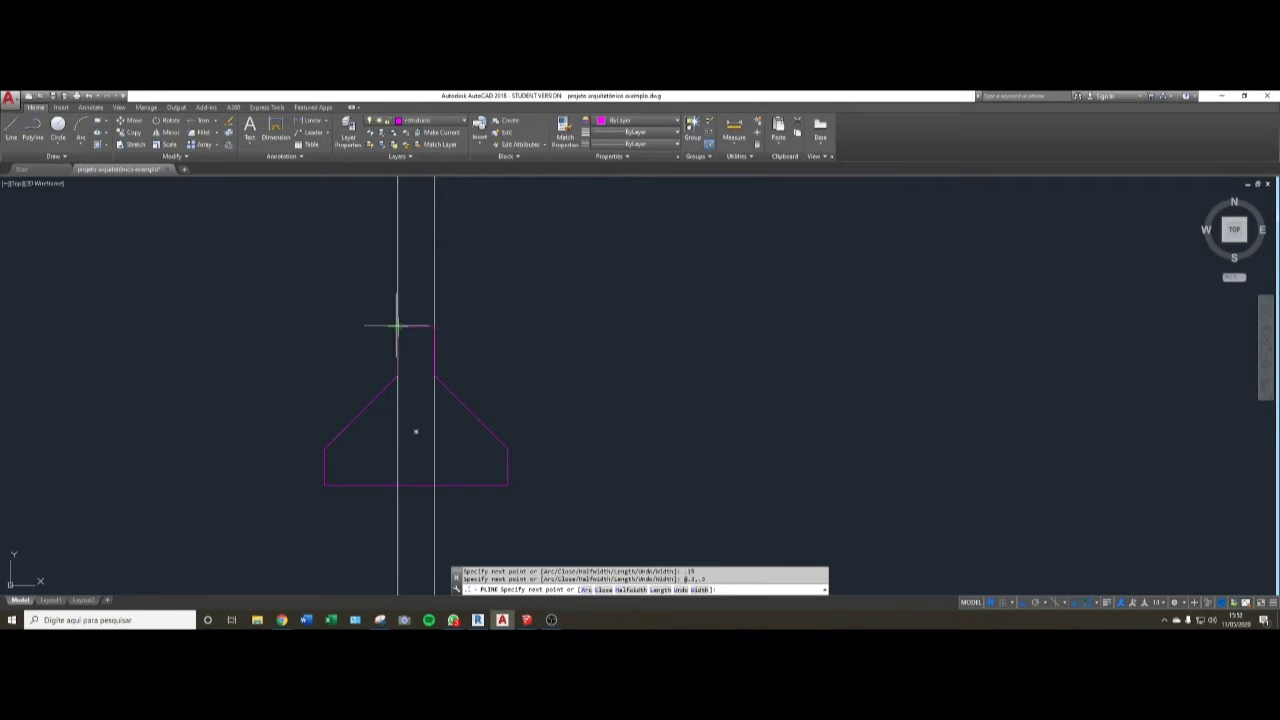
scroll(495, 331, "down", 5)
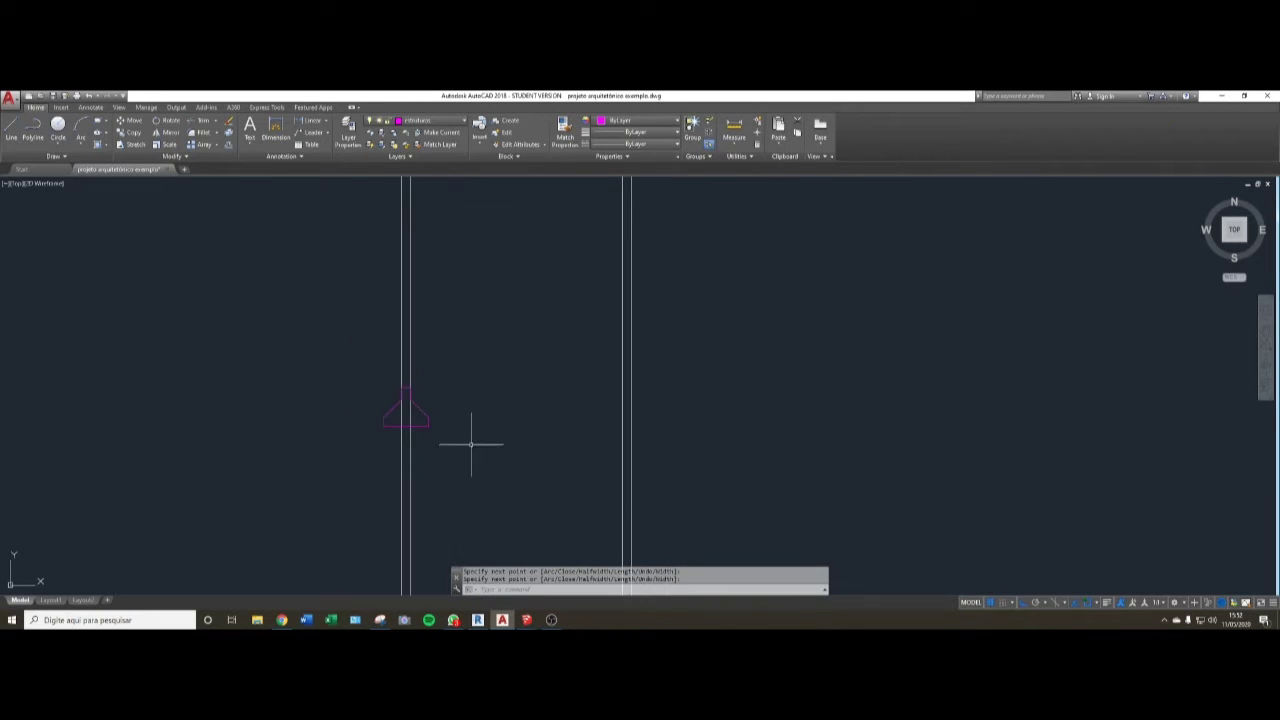
type("co")
key("Return")
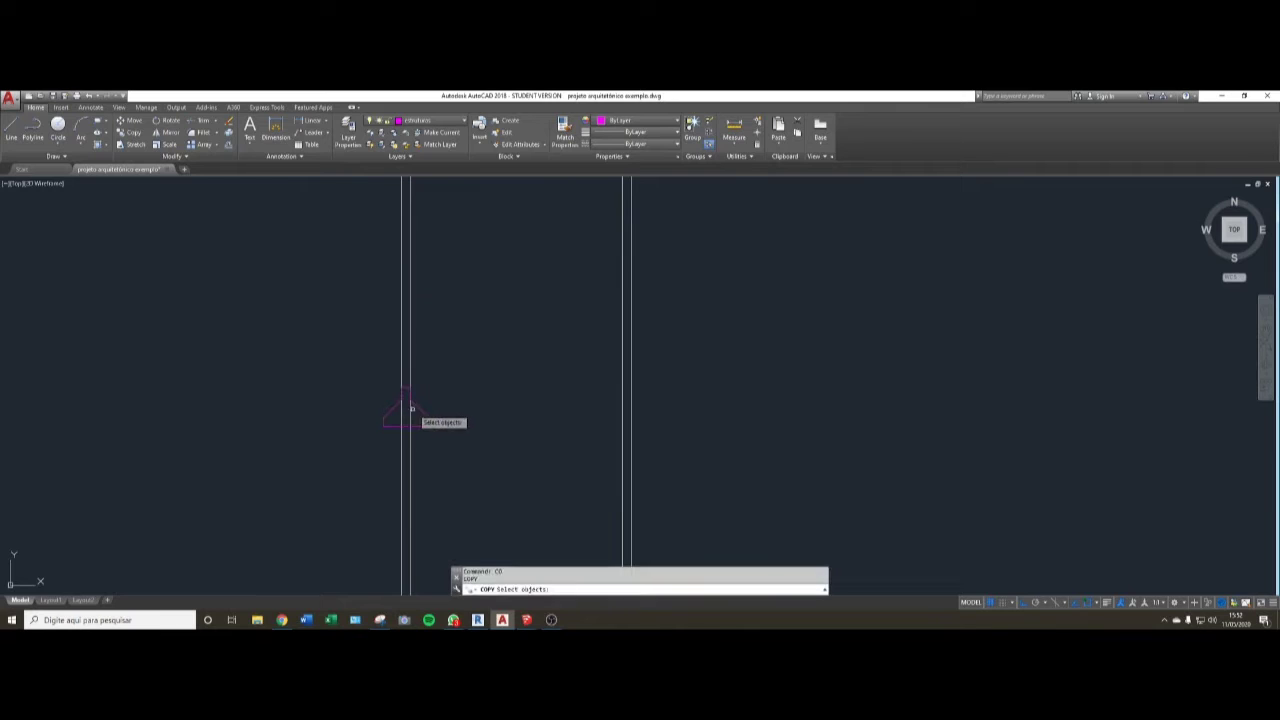
scroll(445, 394, "up", 2)
left_click(445, 394)
left_click(412, 443)
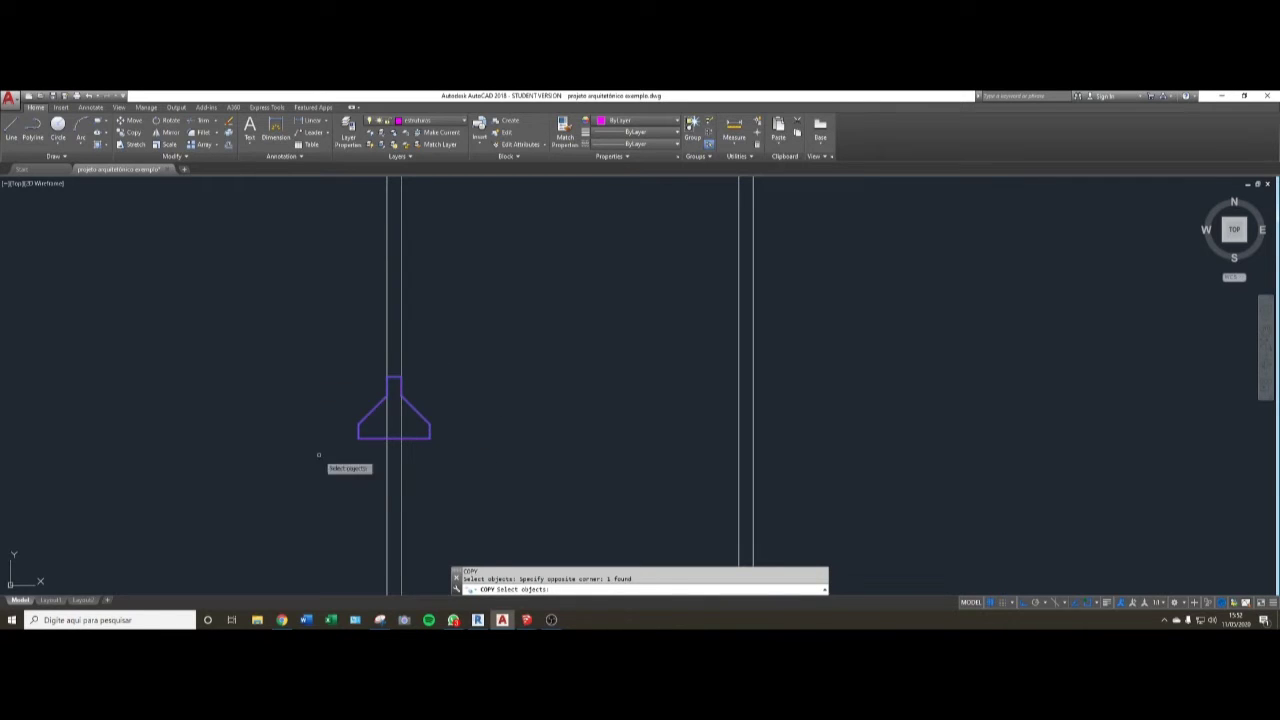
key("Return")
left_click(401, 377)
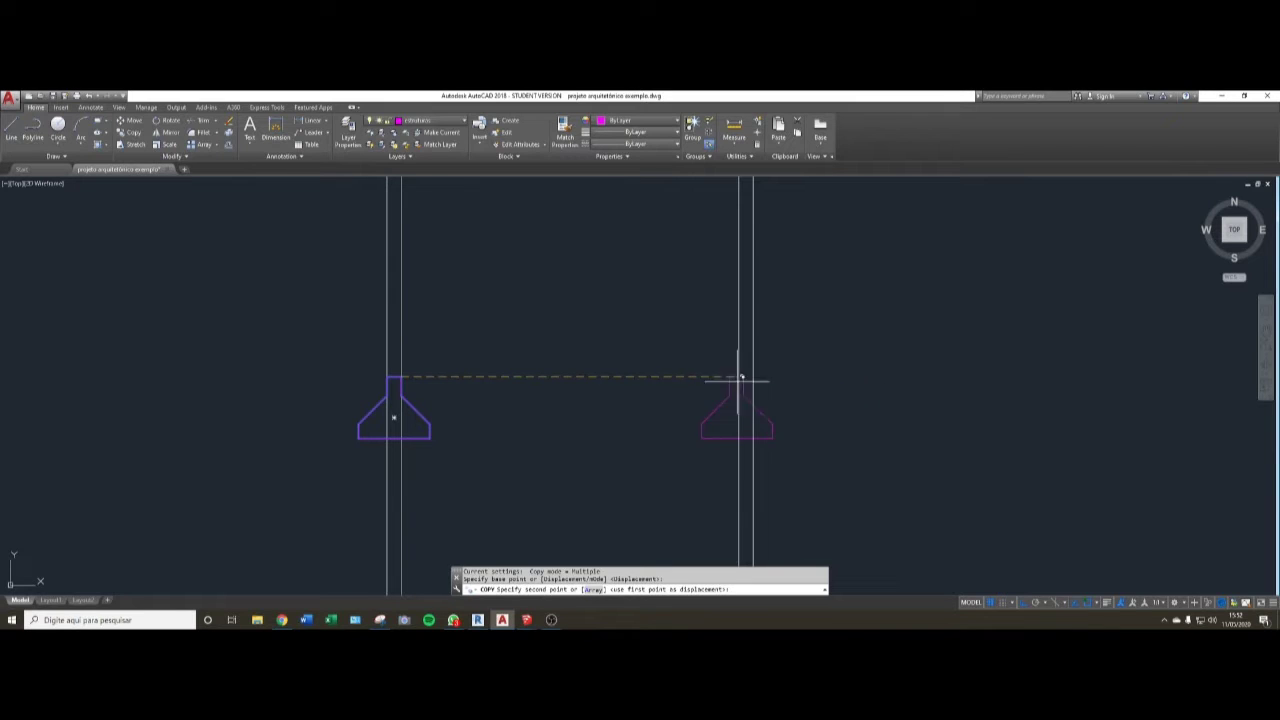
key("Escape")
- Copy the footing from its stem's top-right corner onto the outer ray of the opposite wall, at the same height
type("co")
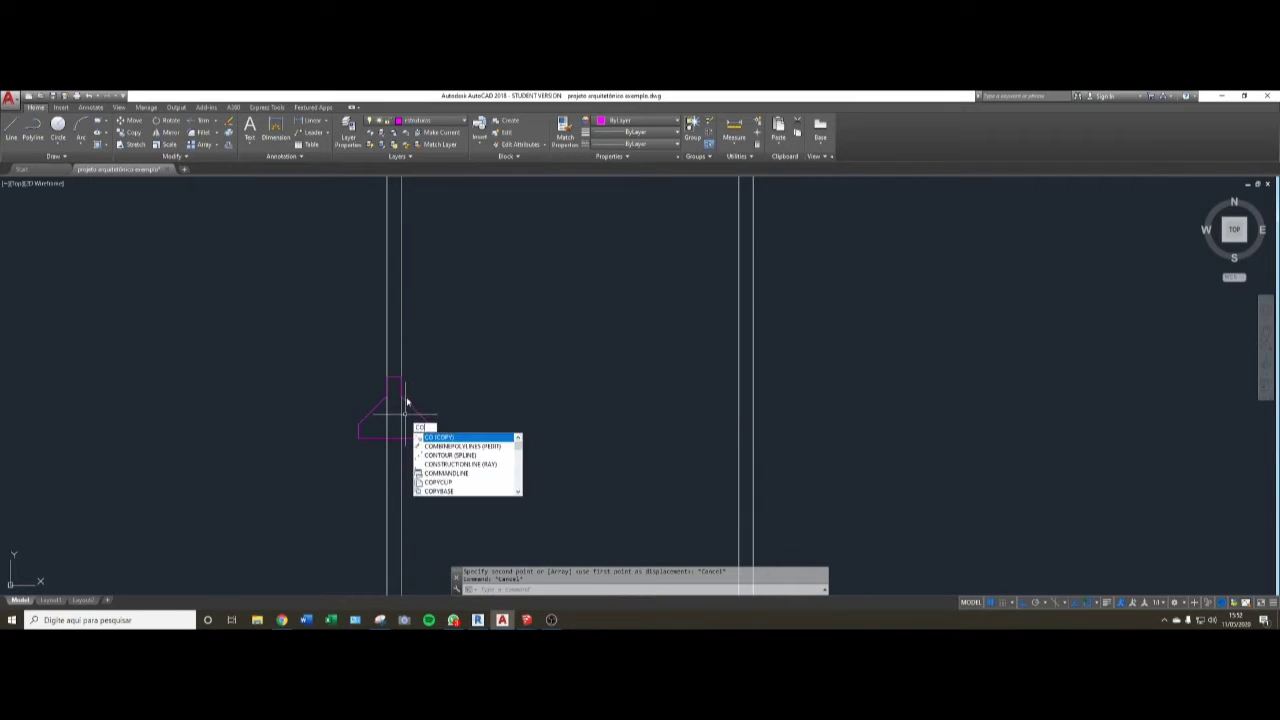
key("Return")
left_click(421, 452)
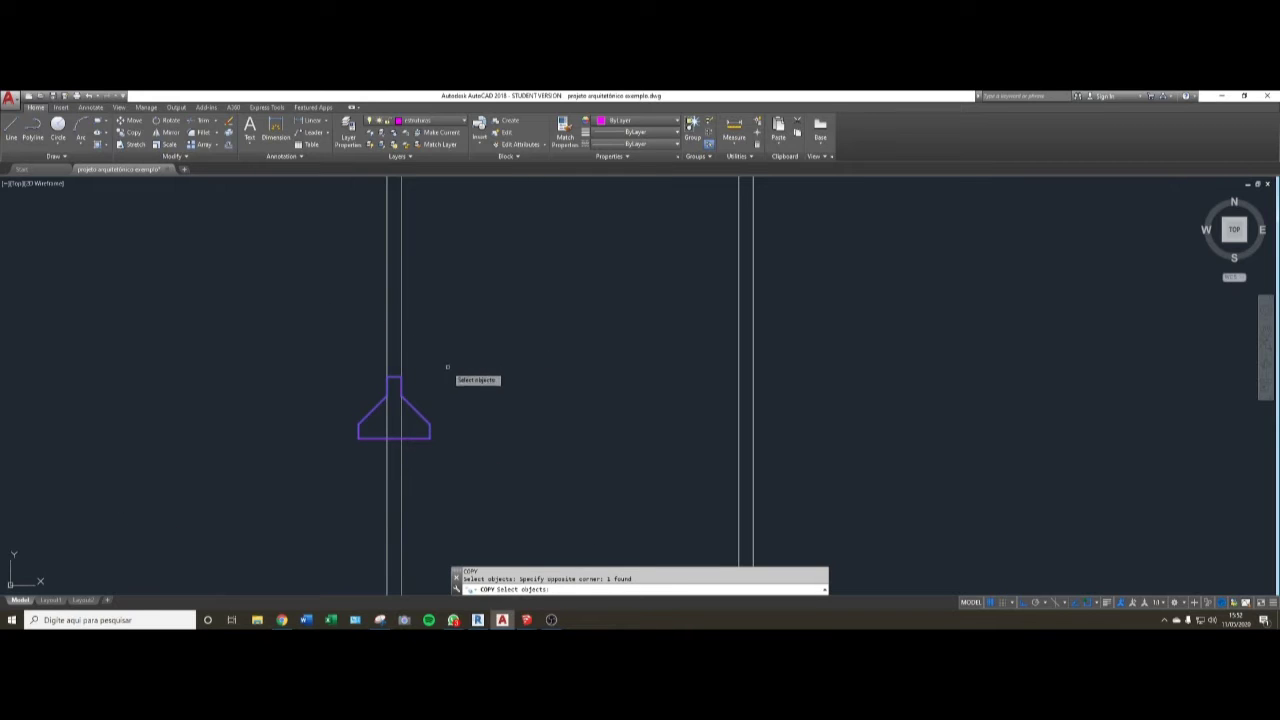
key("Return")
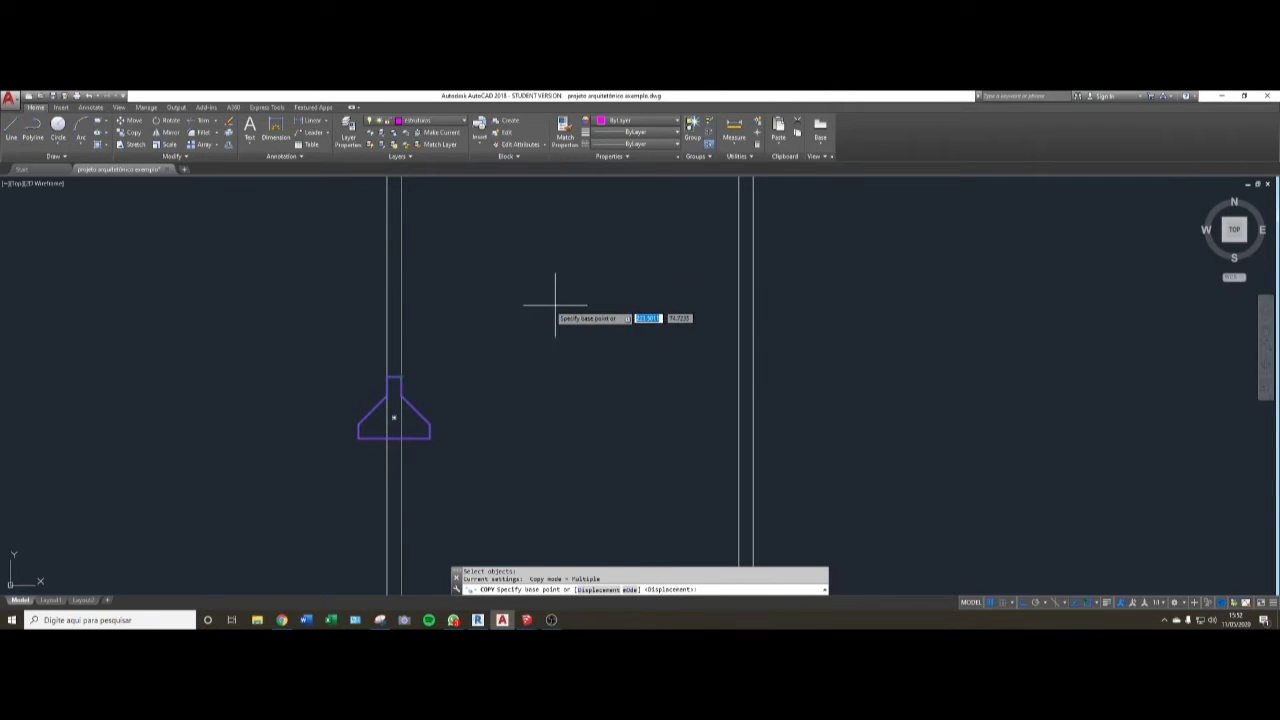
left_click(400, 377)
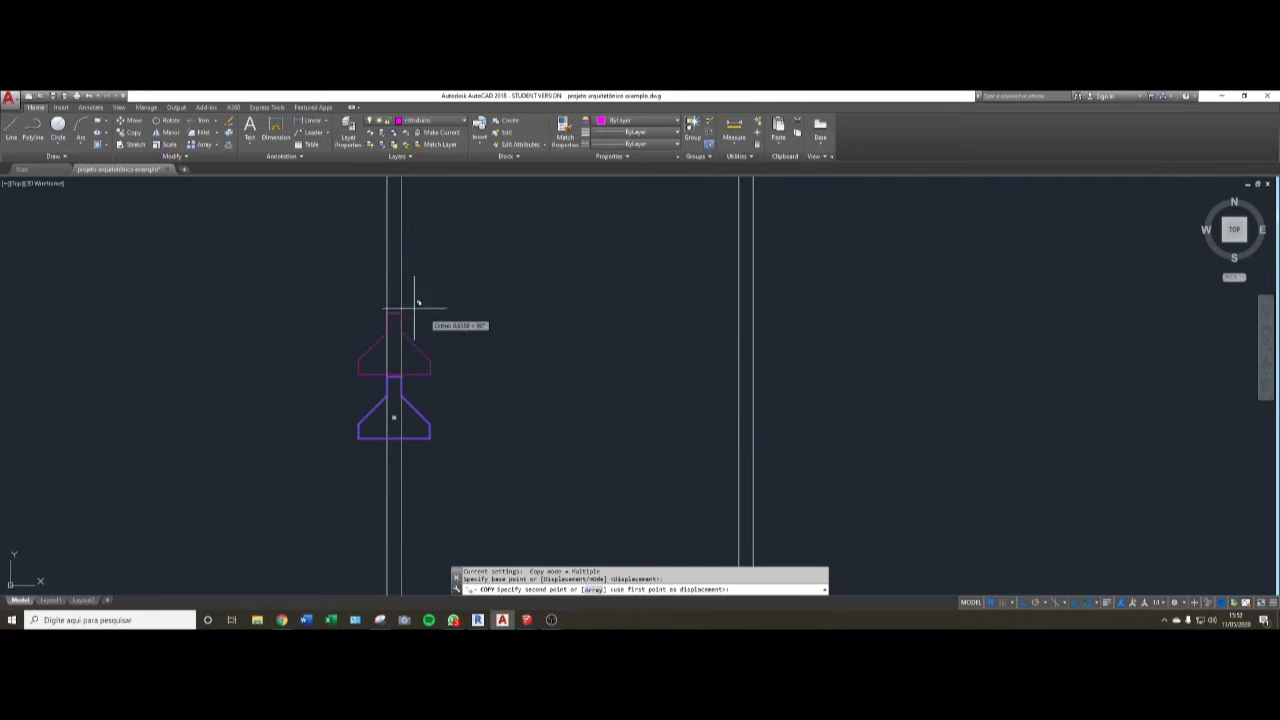
left_click(757, 377)
scroll(646, 354, "down", 5)
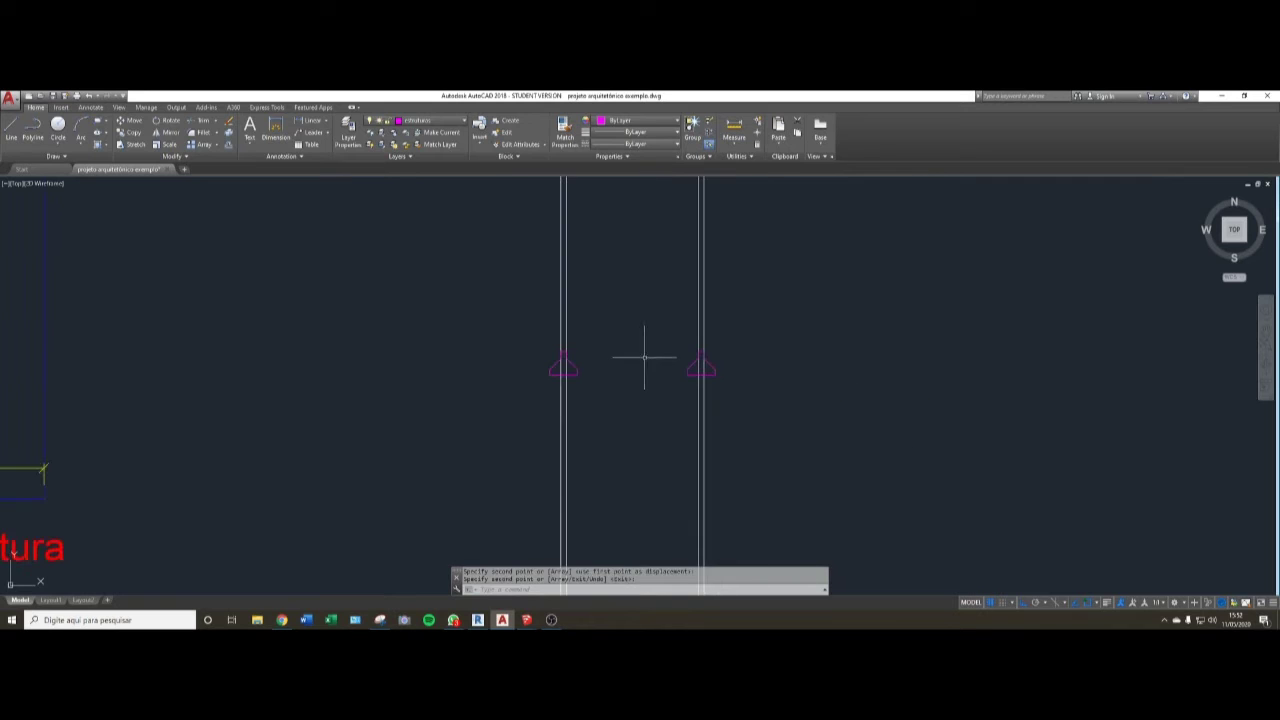
- Draw a polyline from the first footing's inner top corner 0.25 up, across to the opposite wall's inner ray, and down to the second footing
scroll(580, 362, "down", 3)
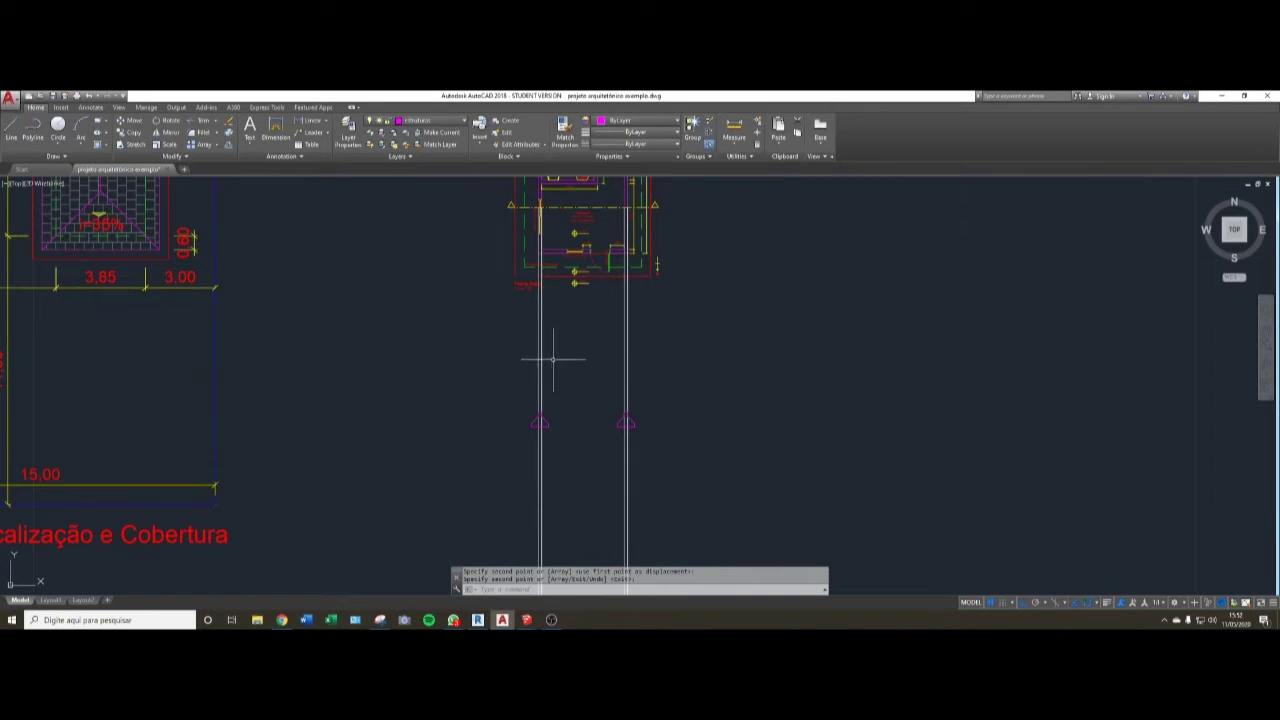
mouse_move(550, 374)
middle_mouse_down()
mouse_move(541, 403)
mouse_move(476, 398)
middle_mouse_up()
scroll(527, 469, "up", 2)
scroll(557, 417, "up", 3)
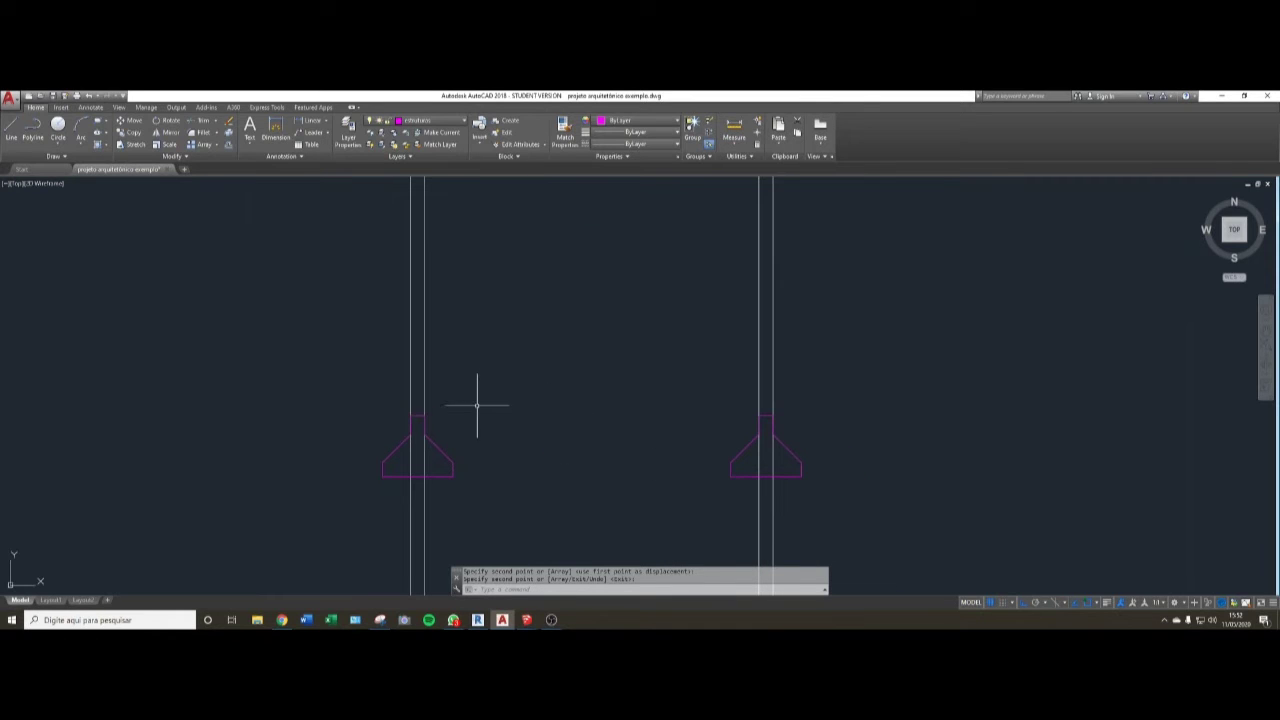
left_click(431, 124)
type("pl")
key("Return")
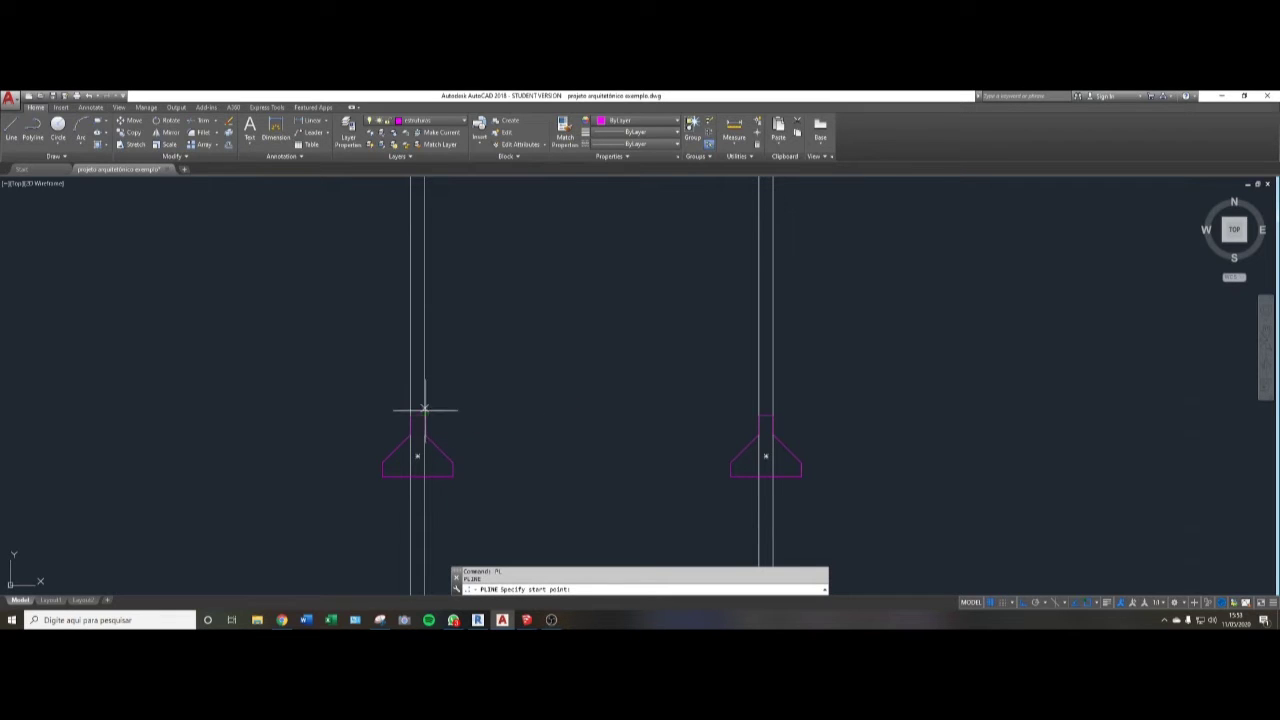
scroll(428, 418, "up", 2)
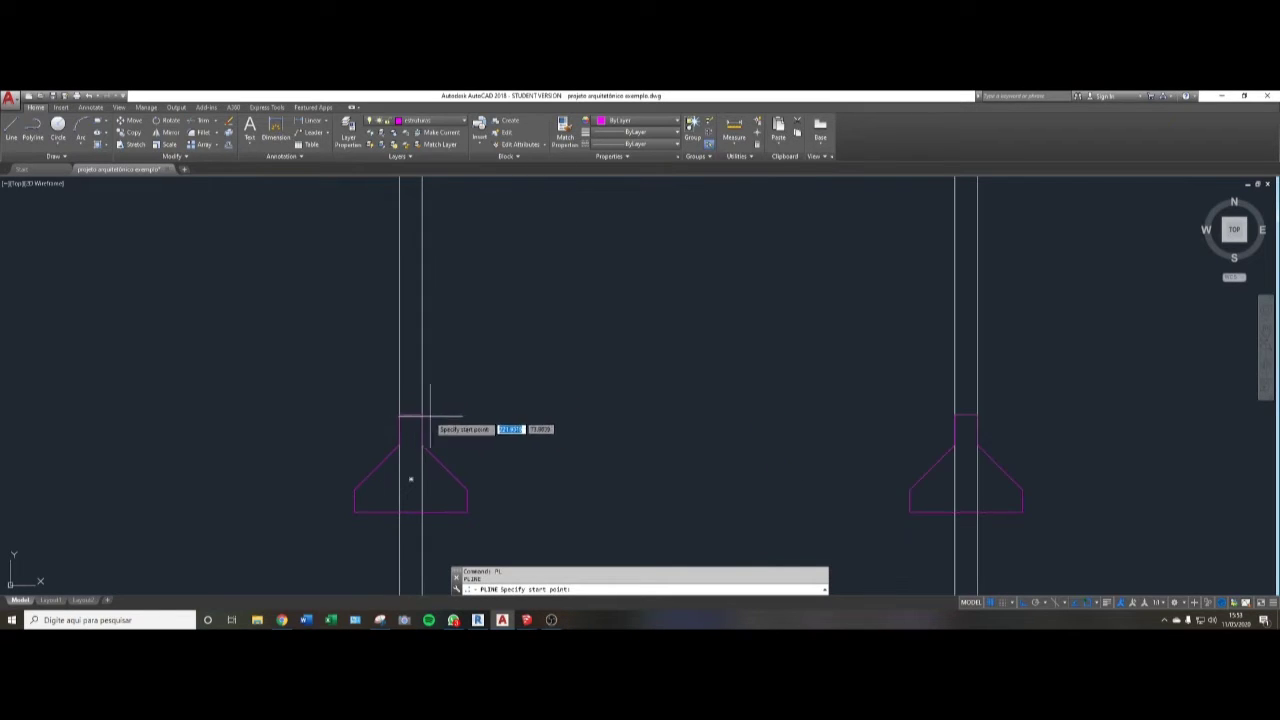
left_click(422, 414)
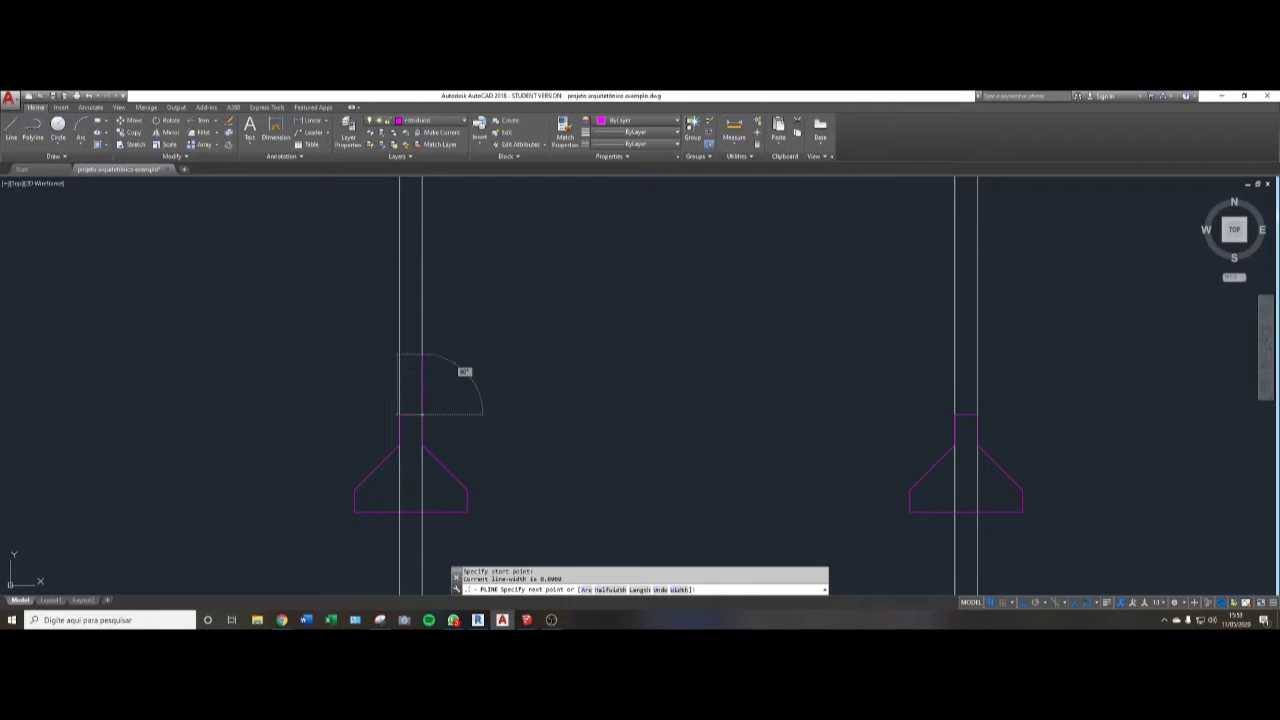
type(".25")
key("Return")
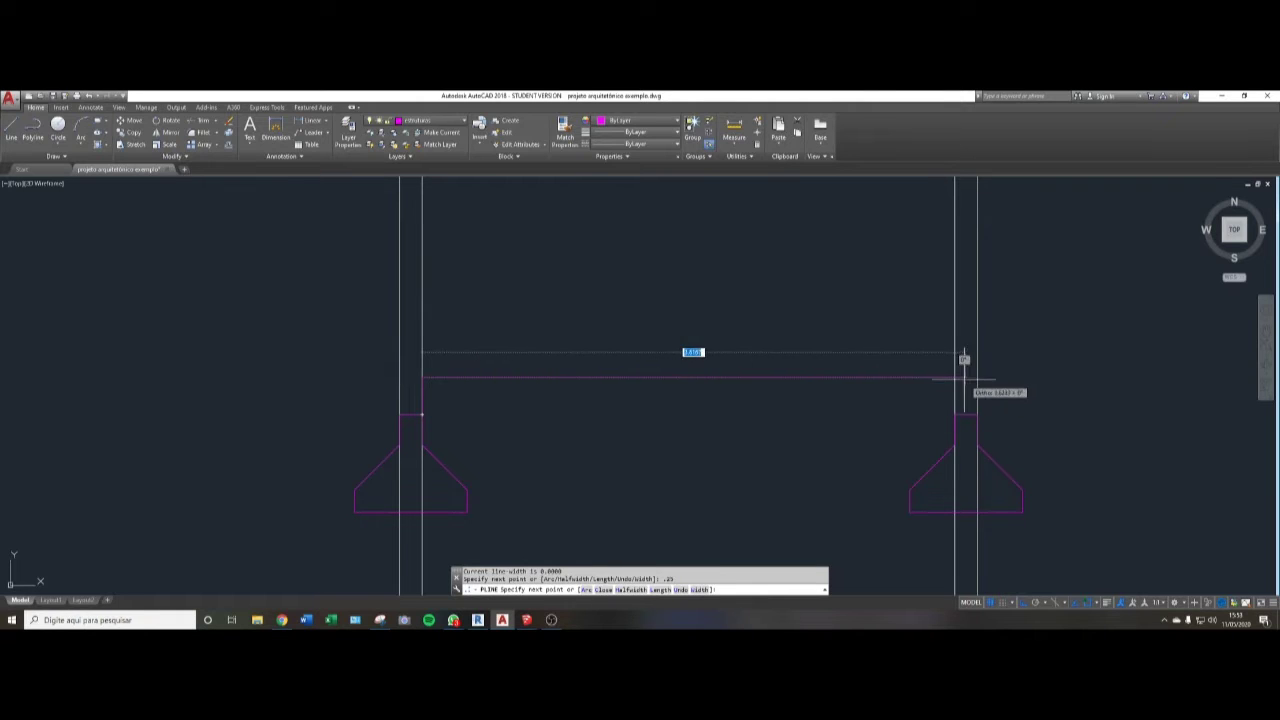
left_click(955, 377)
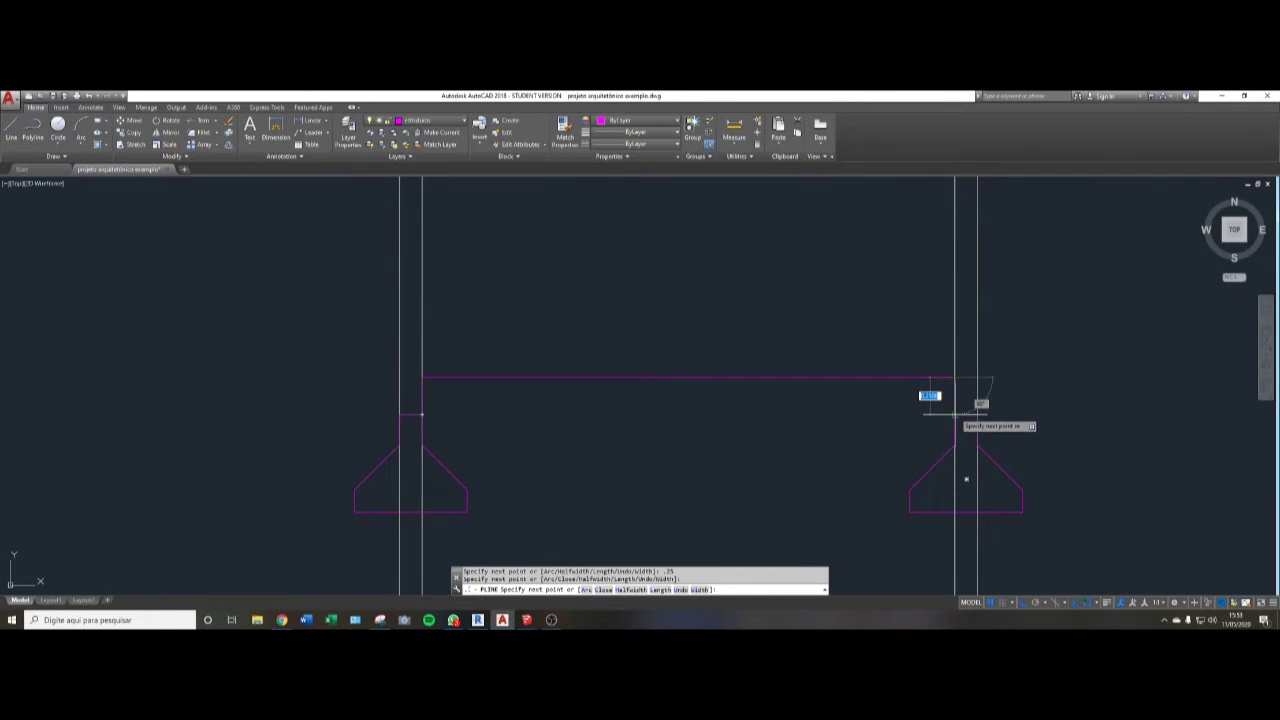
left_click(955, 413)
key("Return")
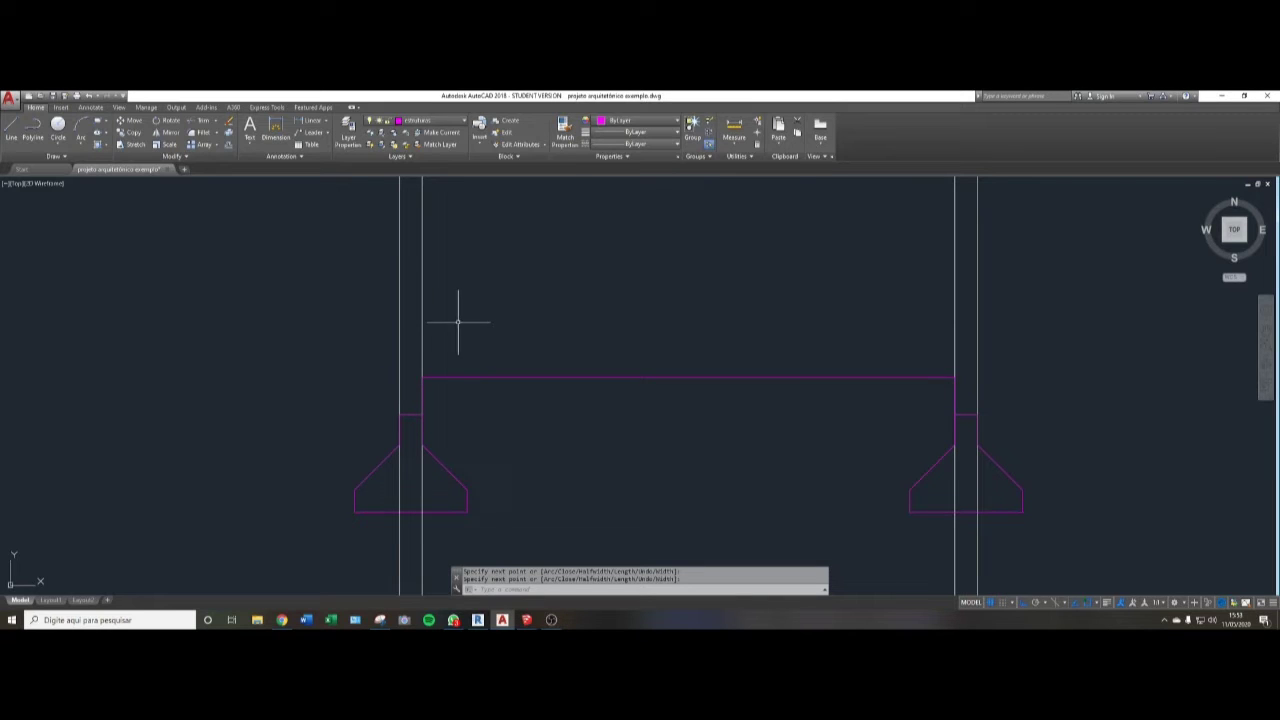
- Offset the polyline joining the two footings by 0.15 to its upper, outer side
type("o")
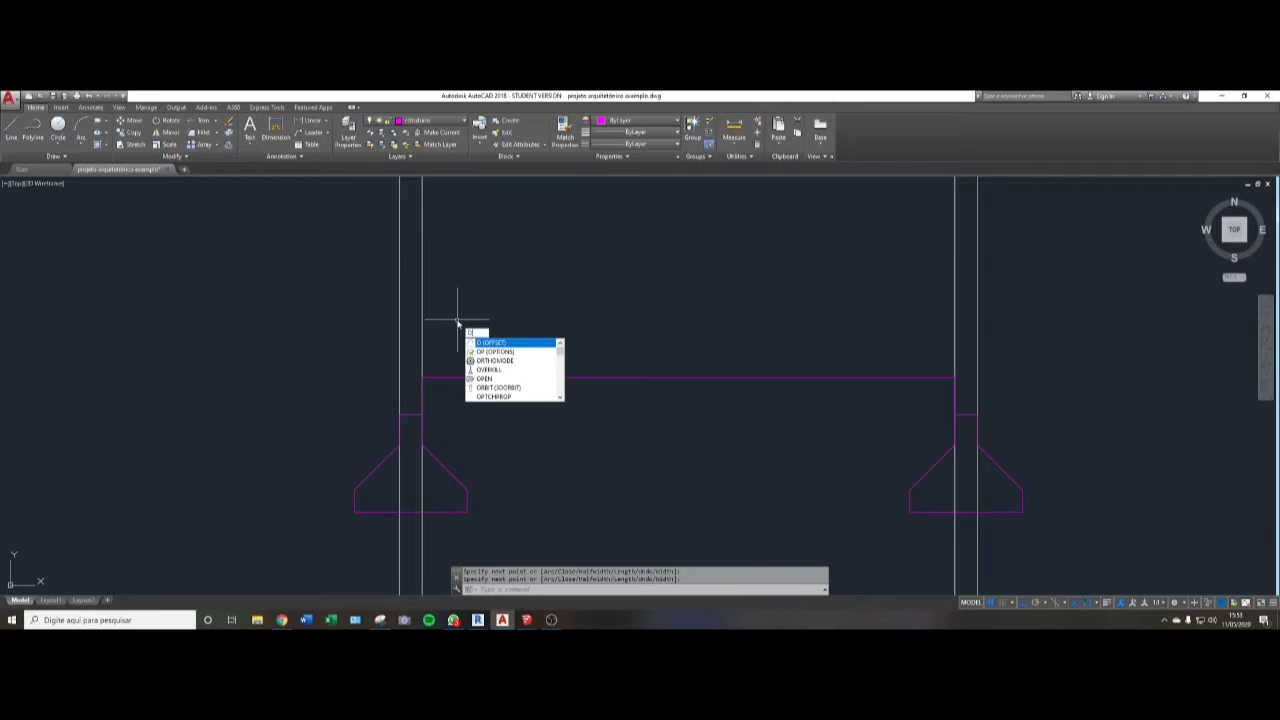
key("Return")
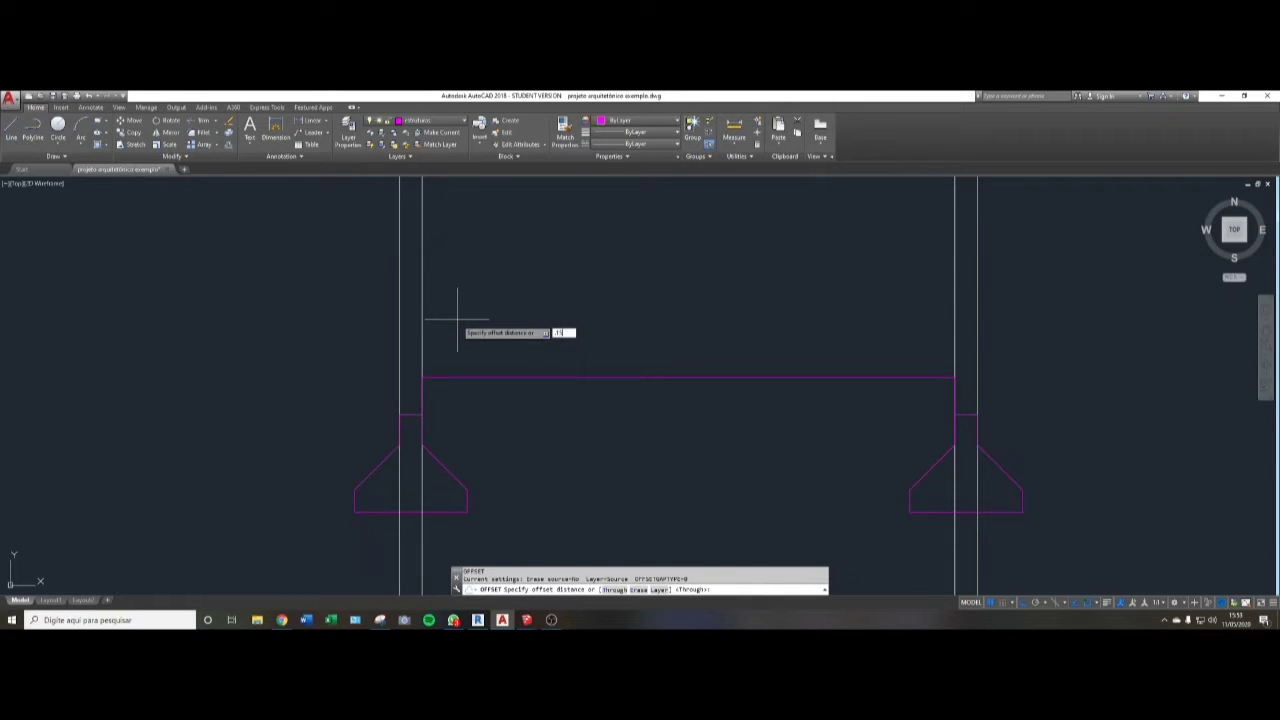
type(".15")
key("Return")
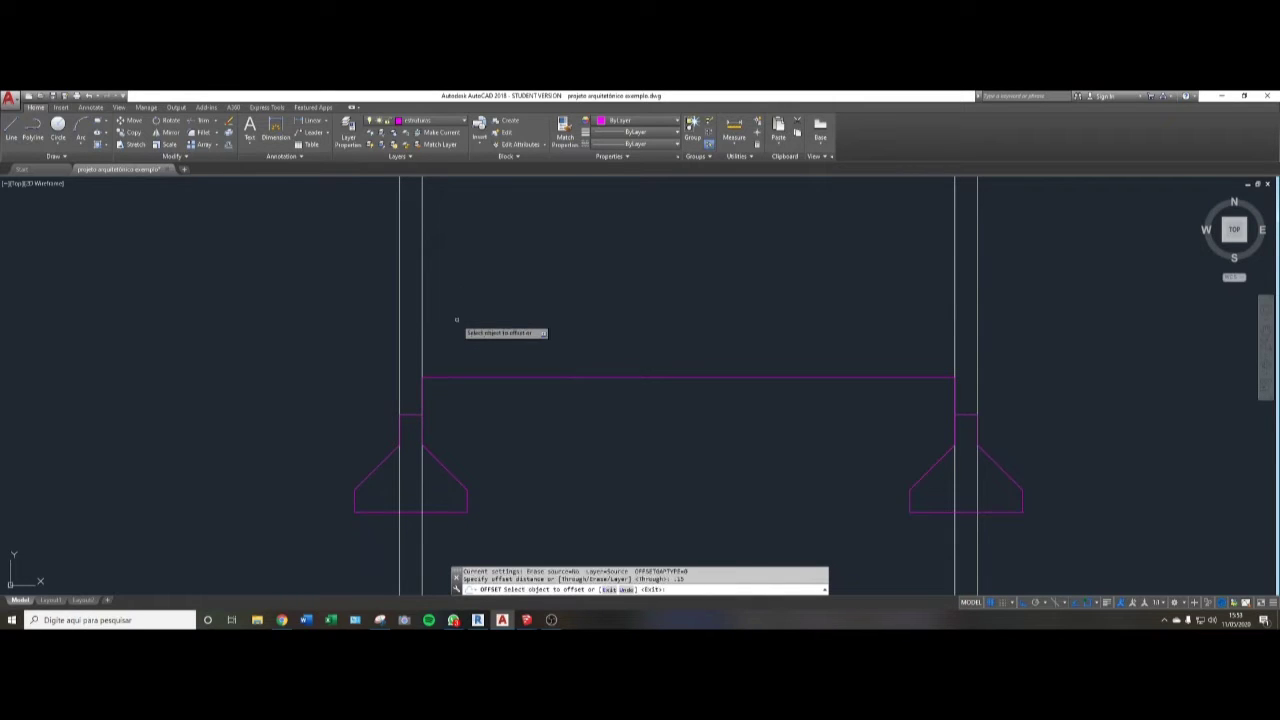
left_click(498, 377)
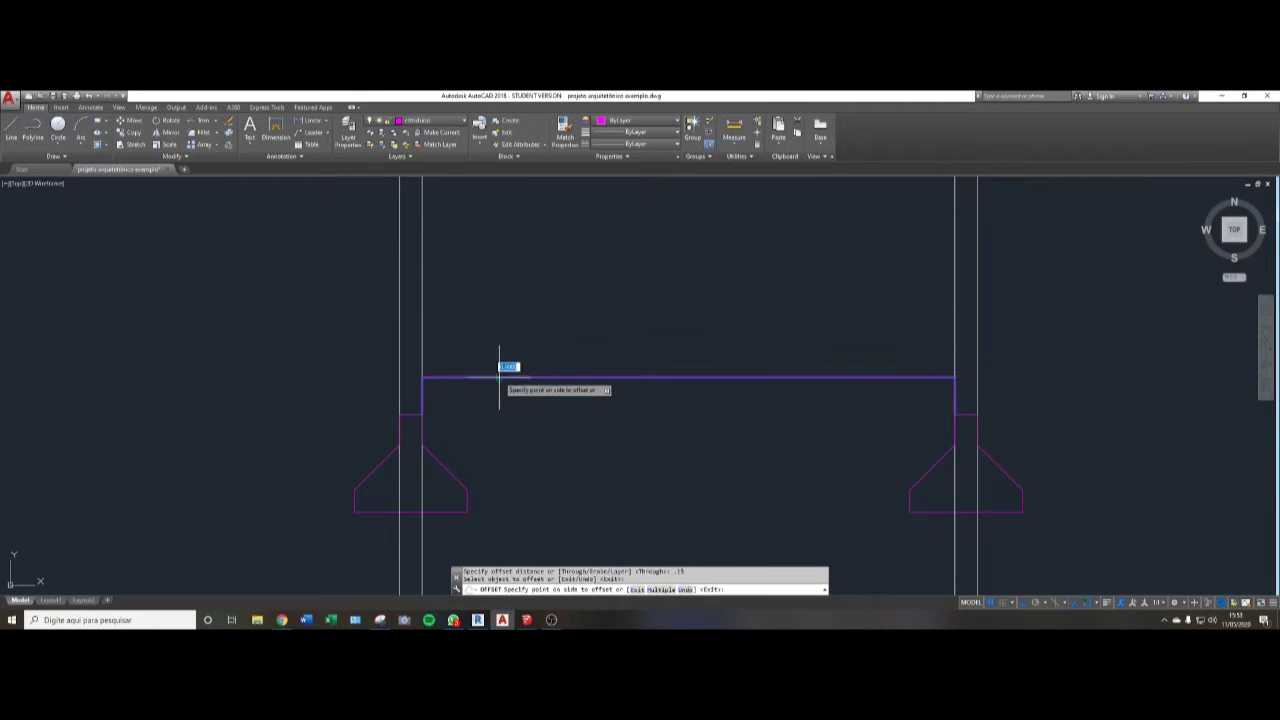
left_click(516, 288)
scroll(477, 407, "down", 3)
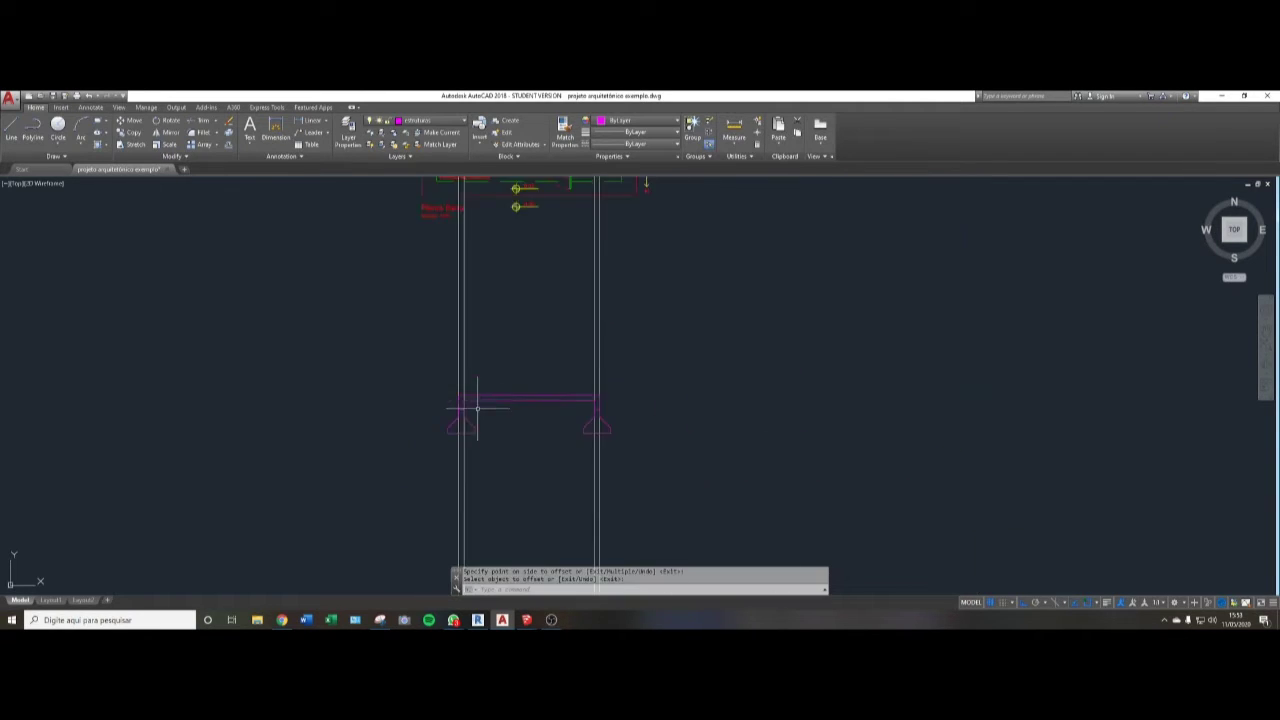
scroll(471, 415, "up", 2)
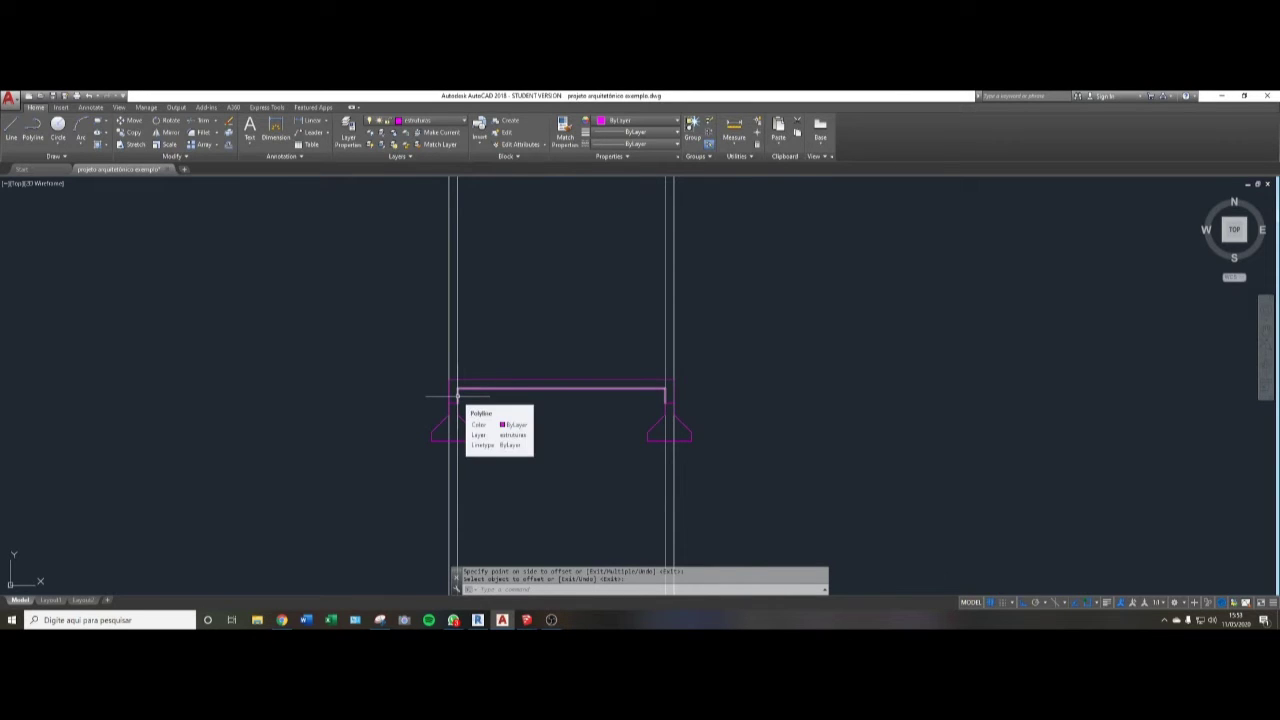
left_click(506, 386)
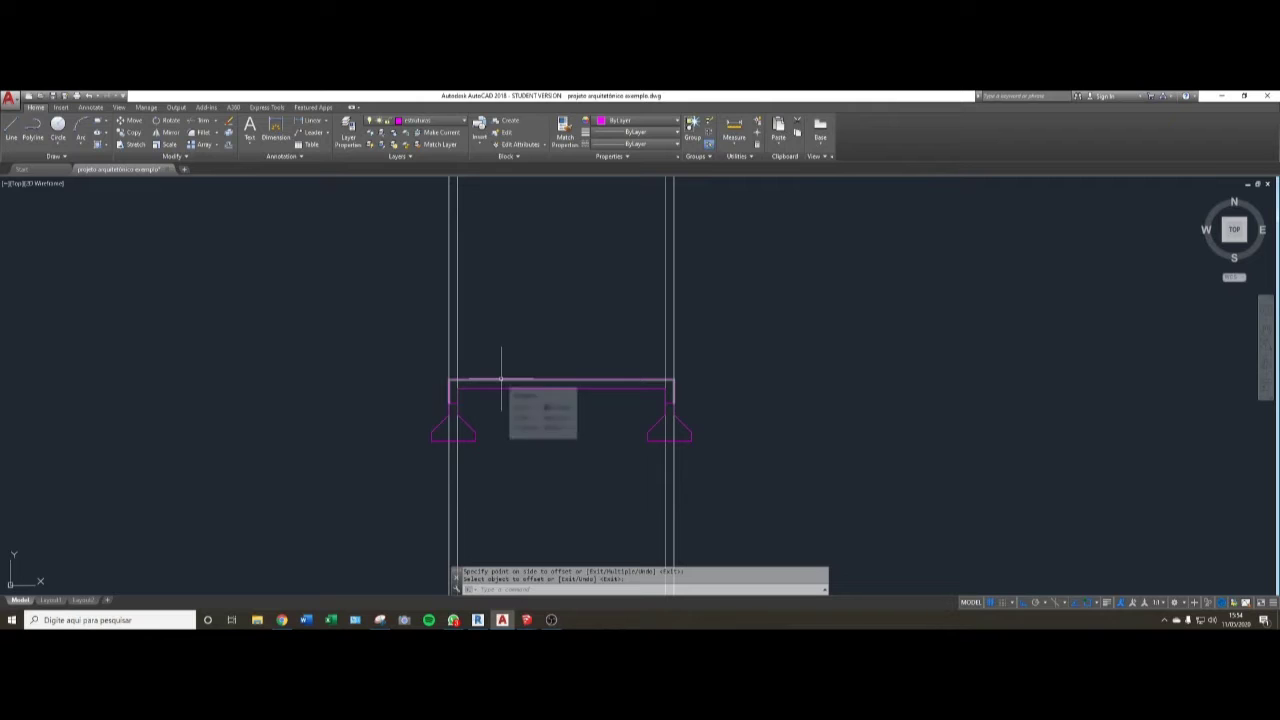
left_click(500, 371)
scroll(500, 345, "down", 2)
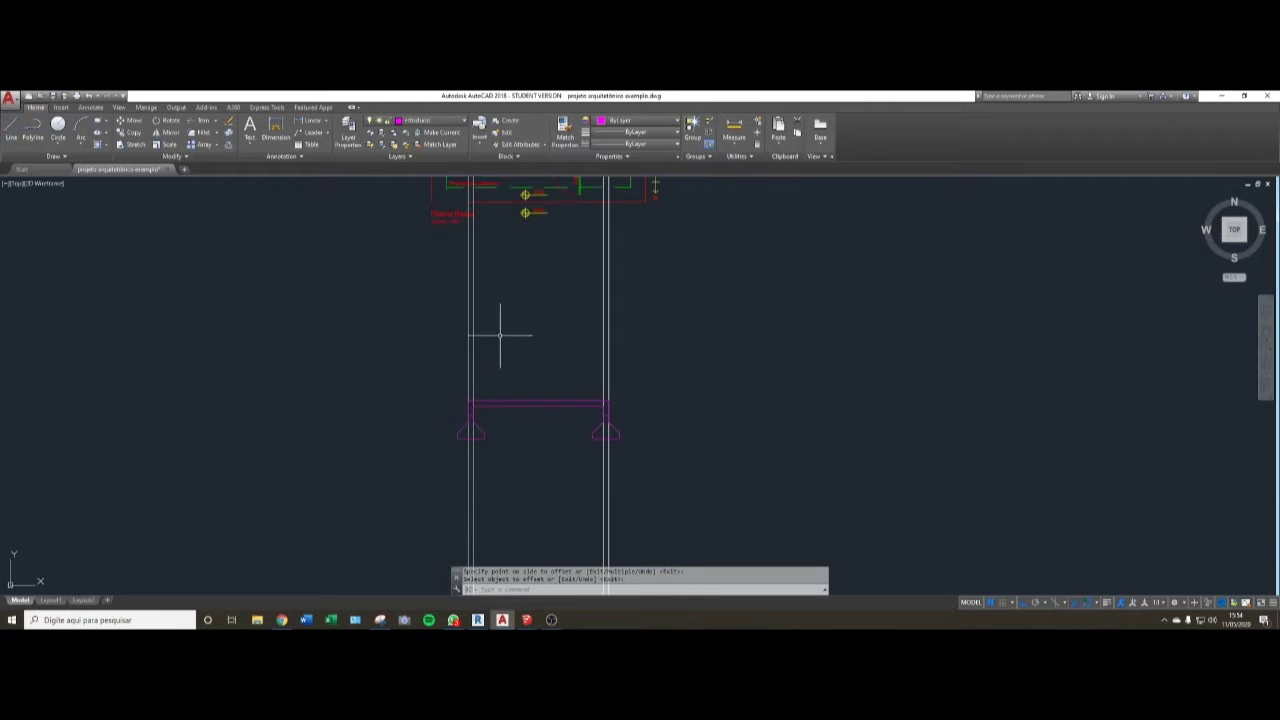
scroll(497, 380, "up", 3)
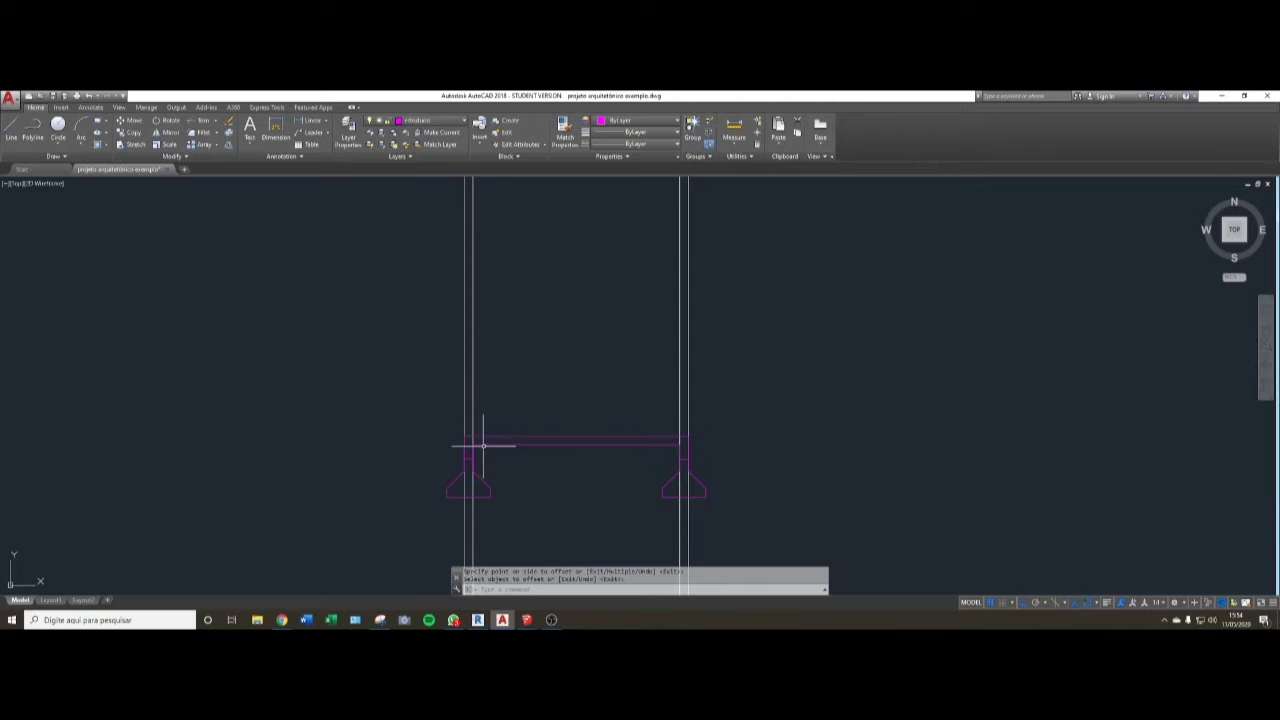
key("Escape")
- Draw a vertical line 3 long upward from the midpoint of the floor slab's top edge
type("L")
key("Return")
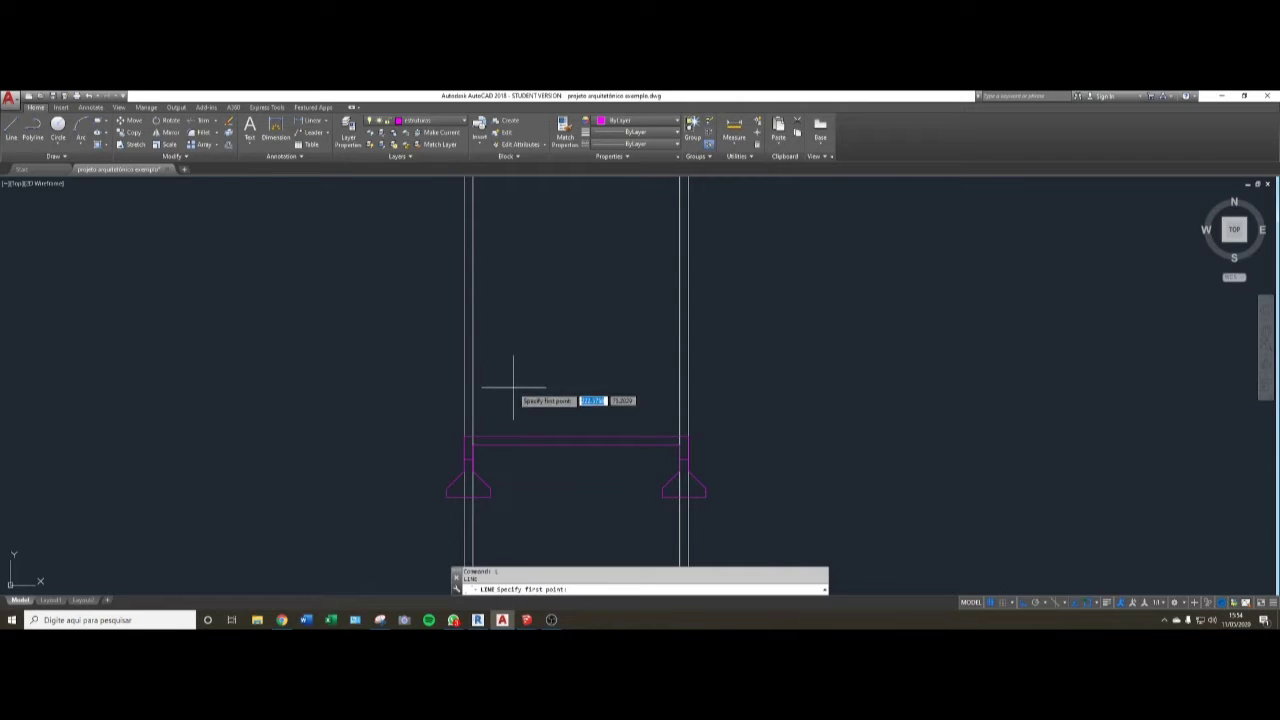
left_click(576, 436)
type("2")
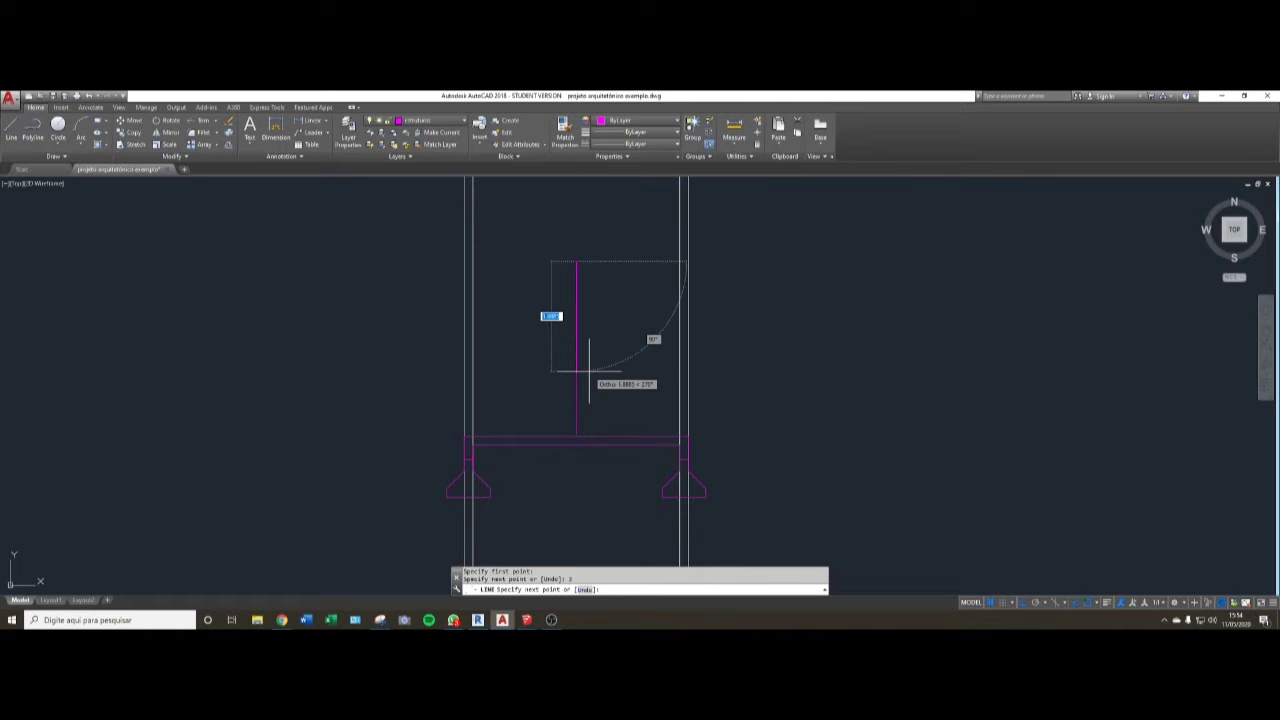
key("Return")
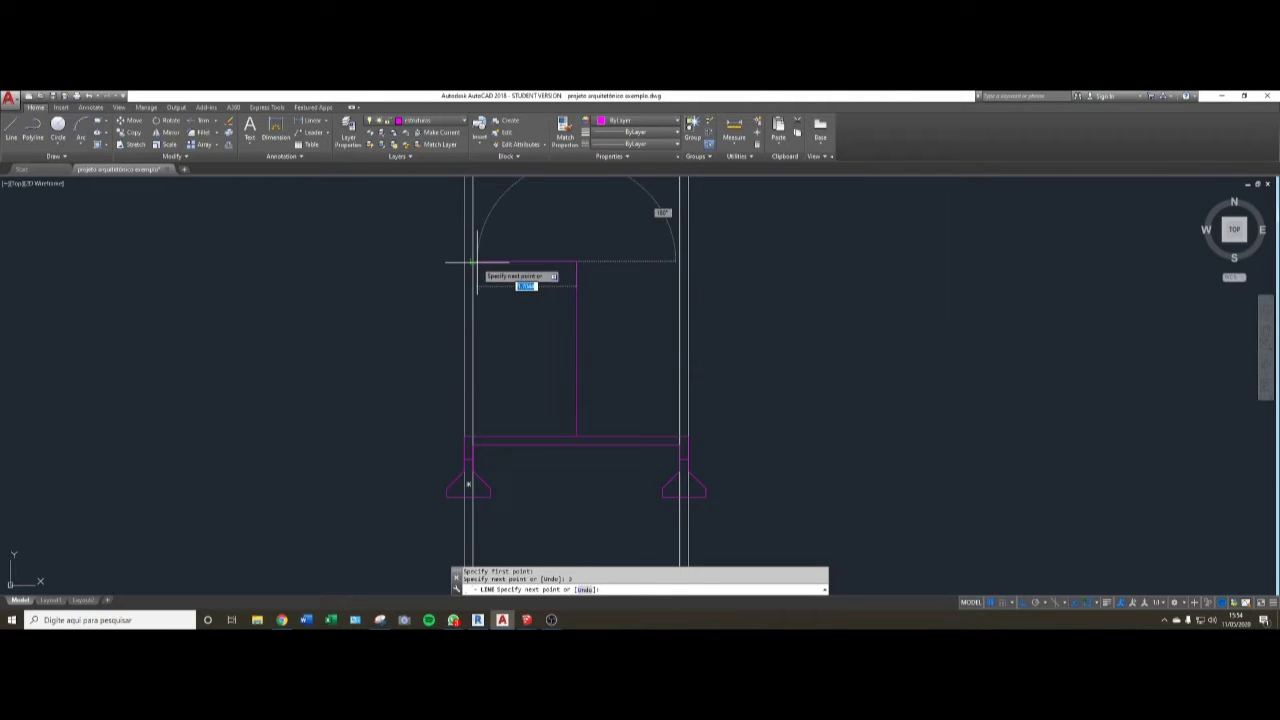
- Leave the unfinished line and erase the vertical line rising from the midpoint of the floor slab's top edge
key("Escape")
key("Escape")
left_click(576, 268)
key("e")
key("Return")
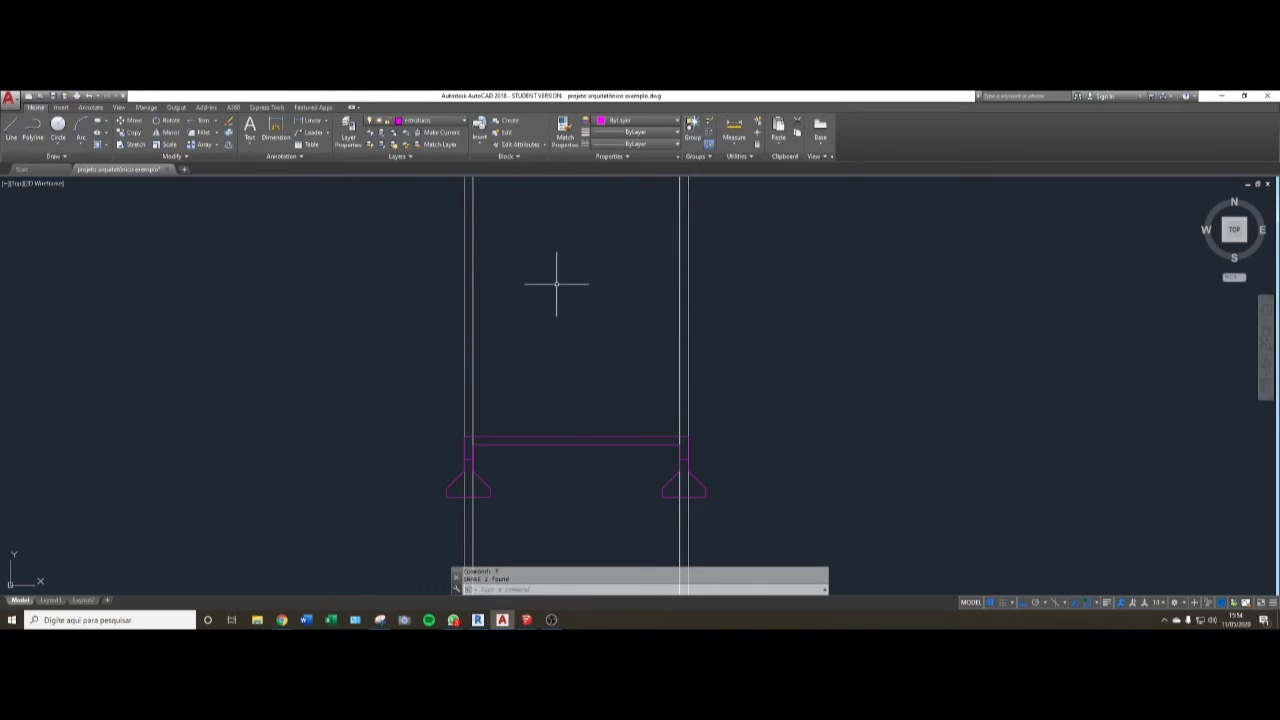
- Draw a vertical line 2.75 long upward from the floor slab's outer top corner, along the first wall's outer ray
key("l")
key("Return")
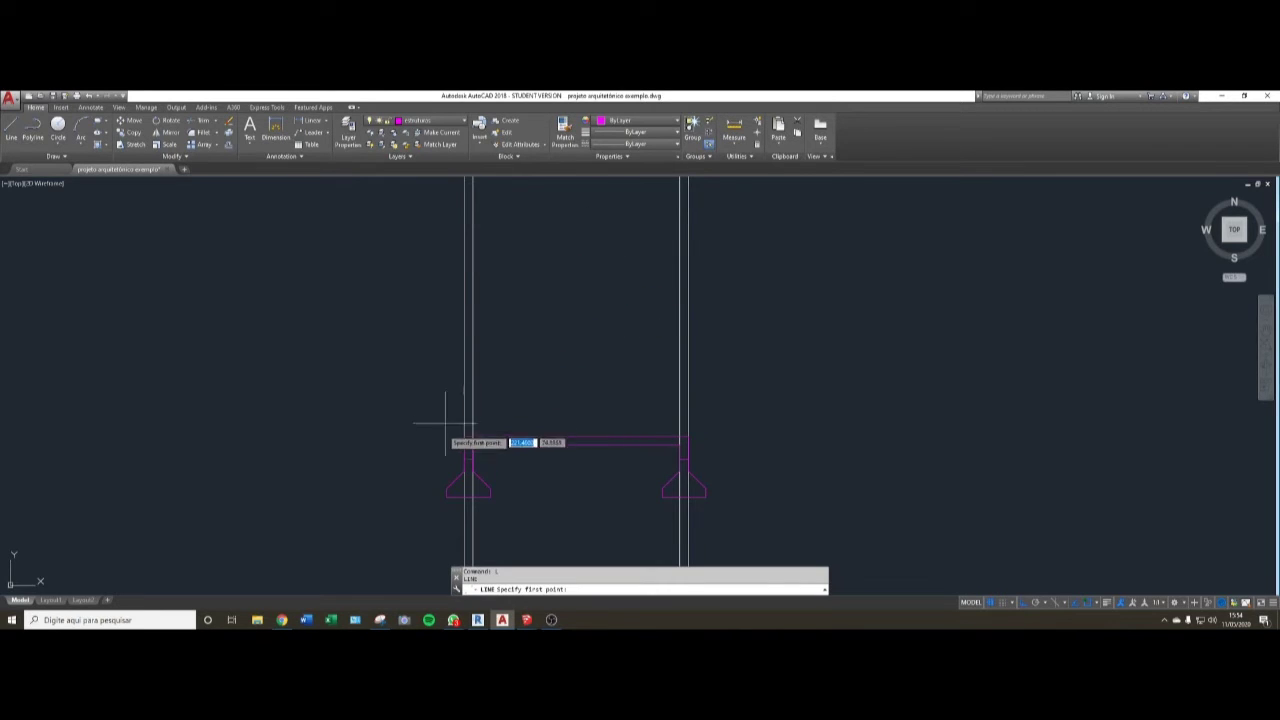
scroll(450, 439, "up", 3)
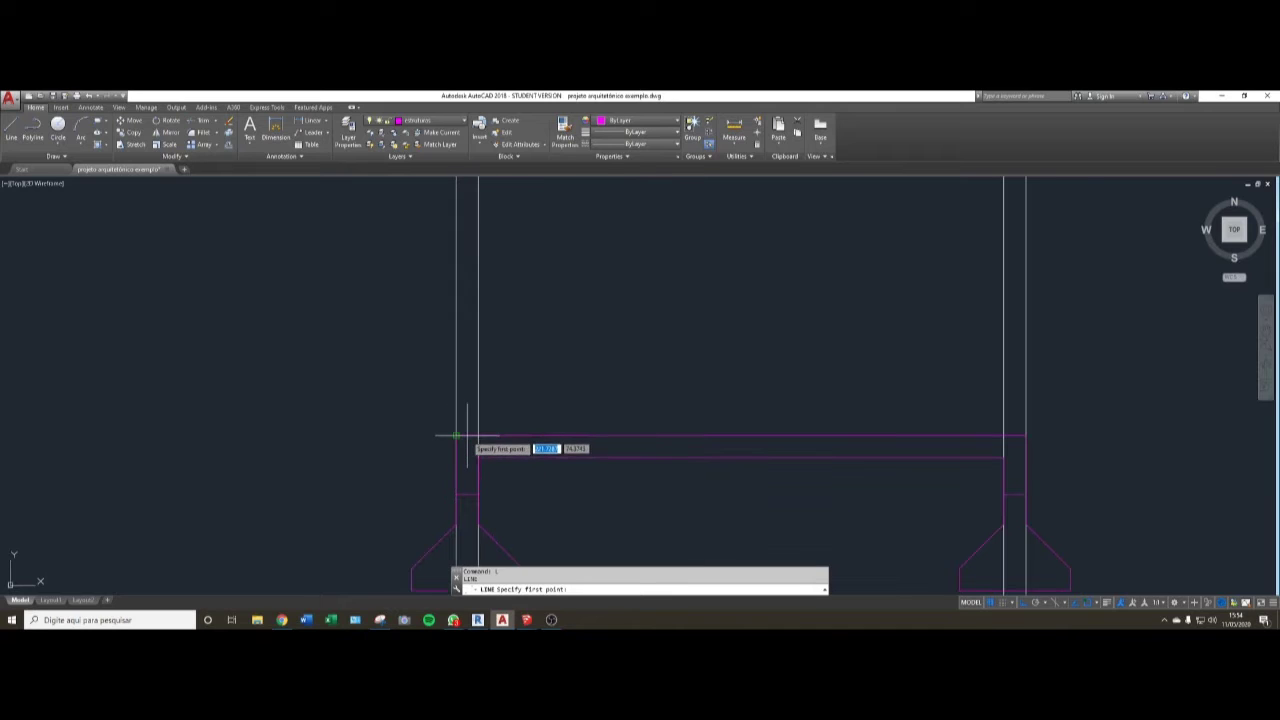
left_click(431, 434)
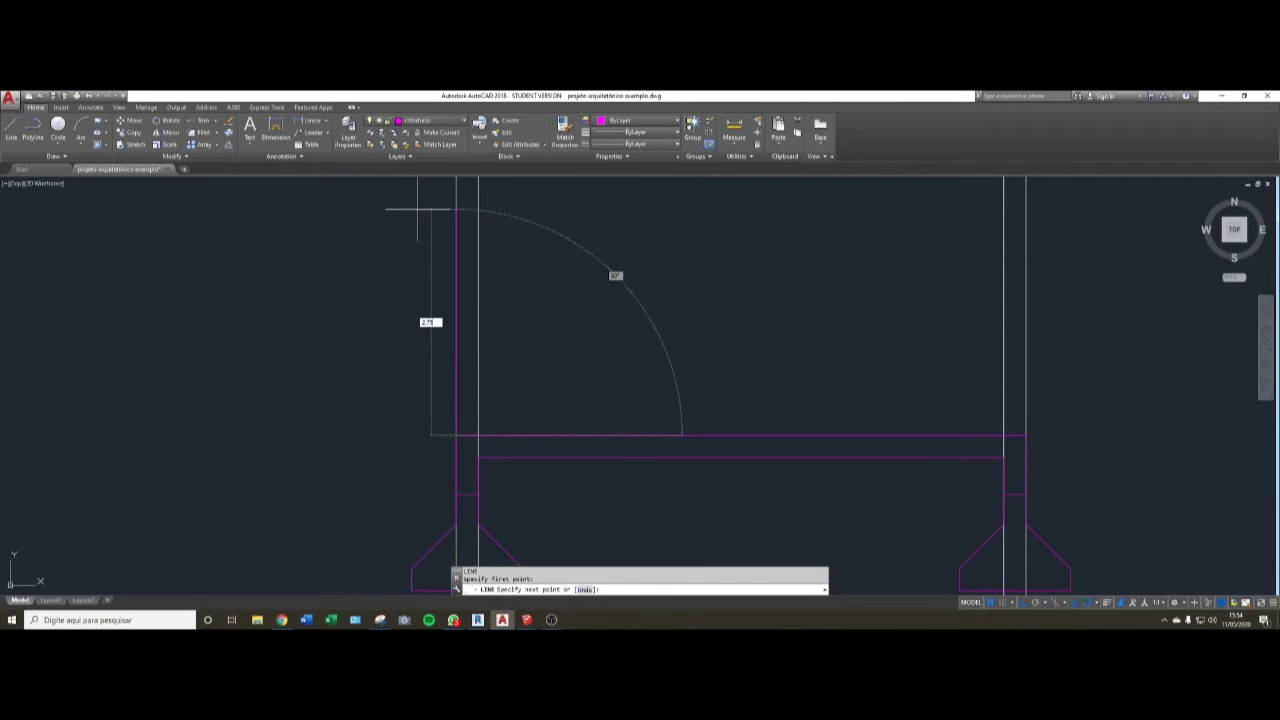
type("2.75")
key("Return")
key("Return")
scroll(386, 460, "down", 3)
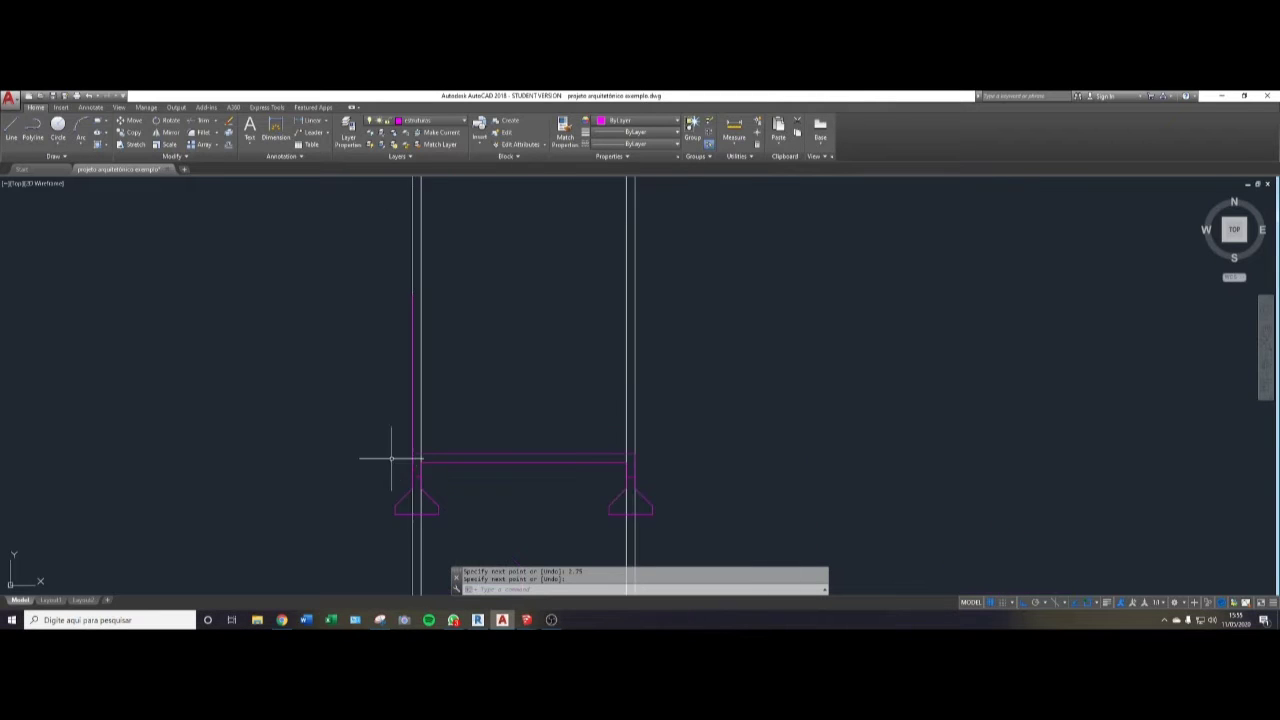
- Copy the 2.75 wall line from its base onto the first wall's inner ray and both rays of the opposite wall
scroll(393, 476, "up", 2)
type("co")
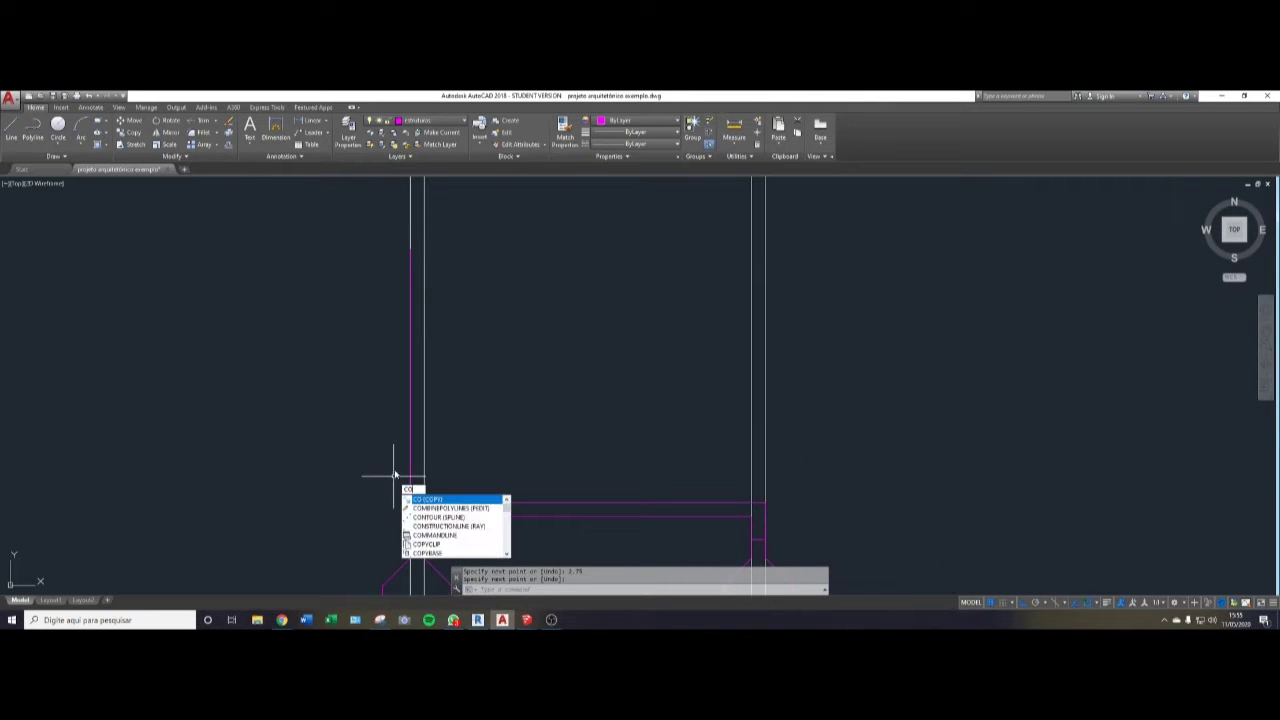
key("Return")
left_click(410, 462)
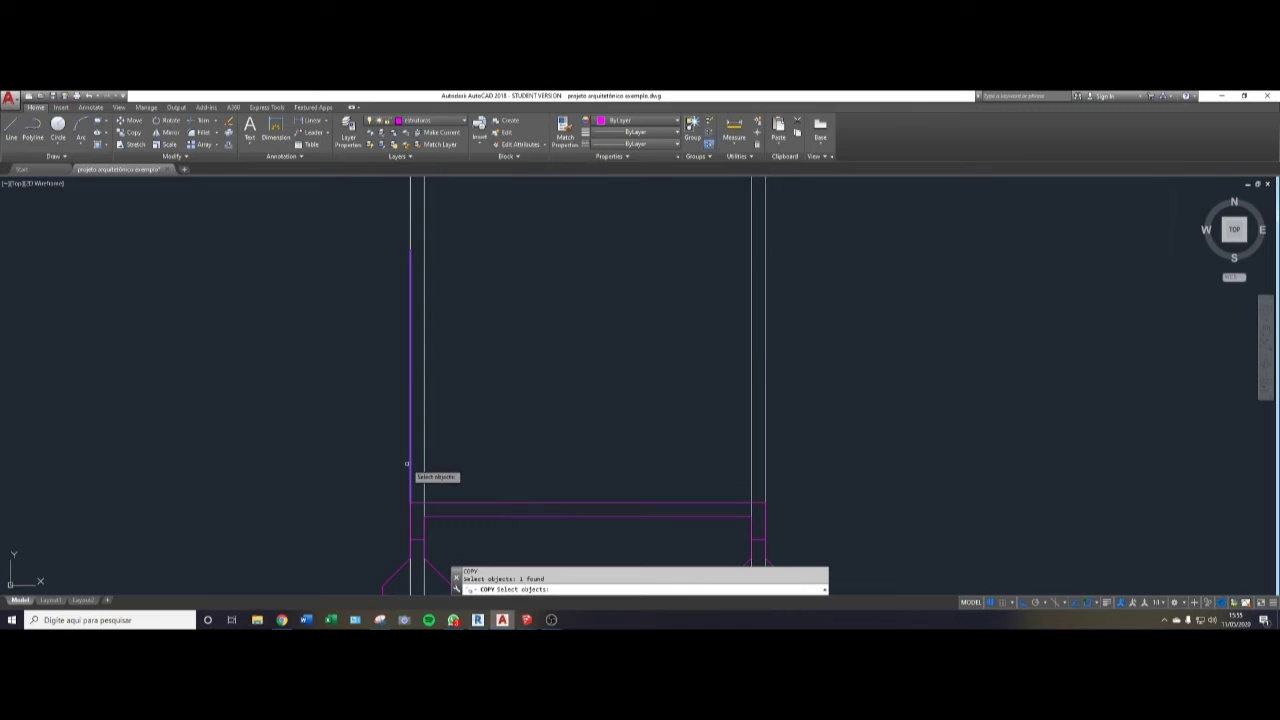
key("Return")
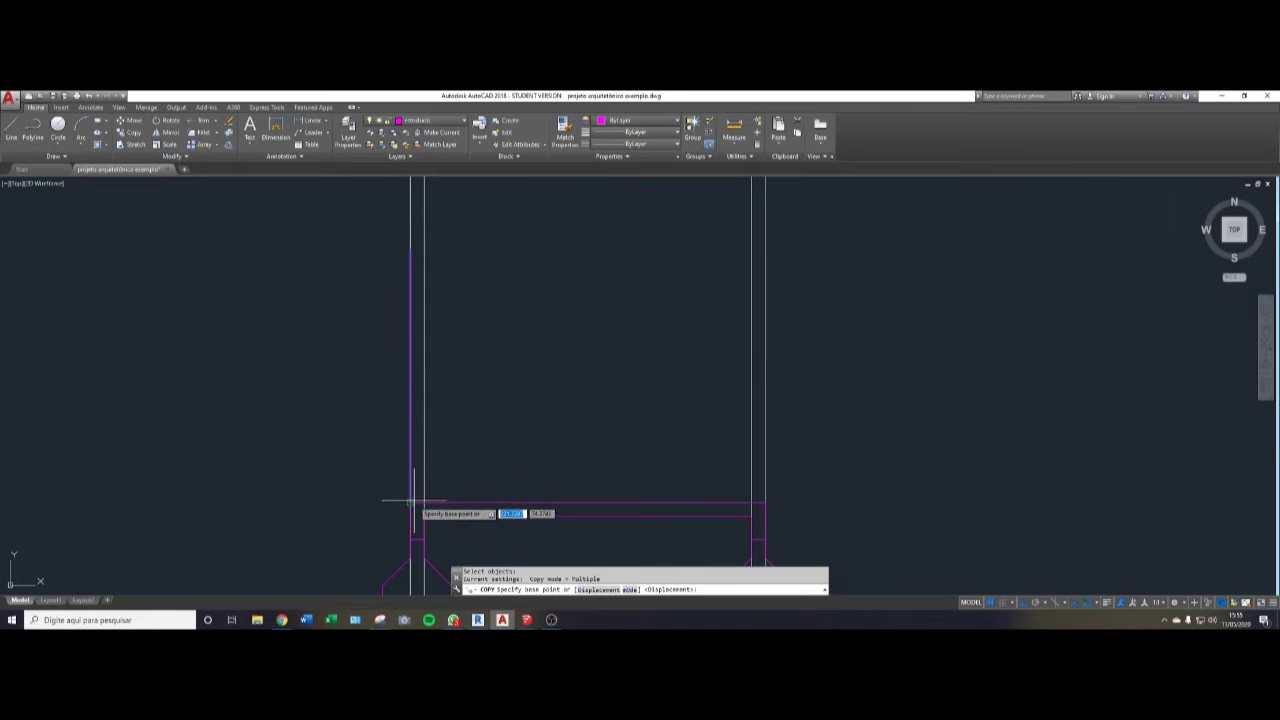
scroll(411, 502, "up", 2)
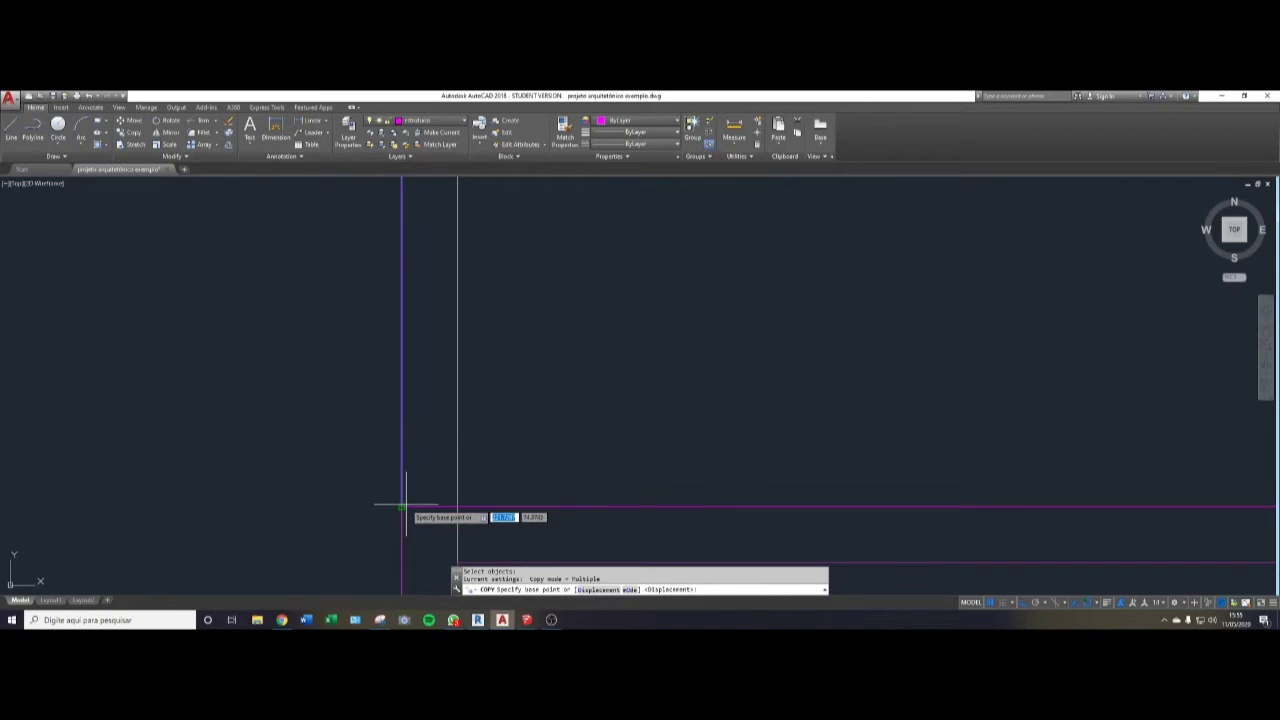
left_click(410, 503)
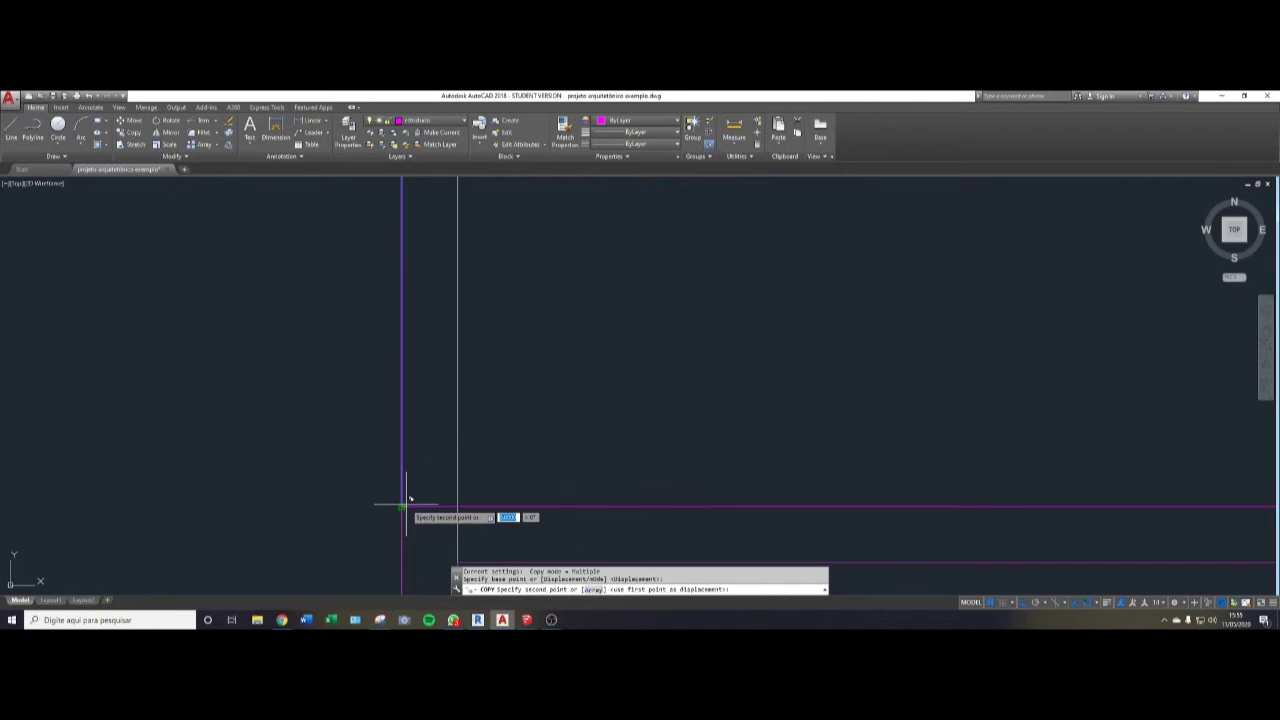
left_click(462, 500)
scroll(463, 503, "down", 3)
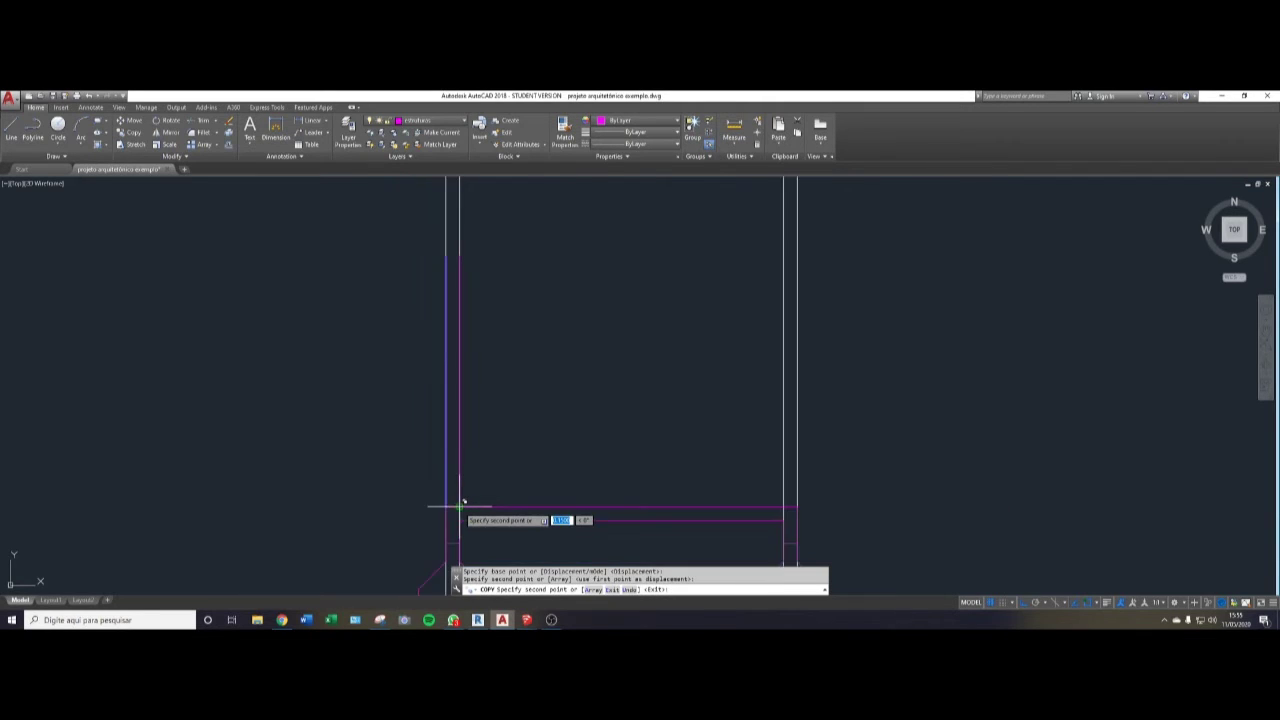
scroll(632, 500, "up", 2)
left_click(644, 498)
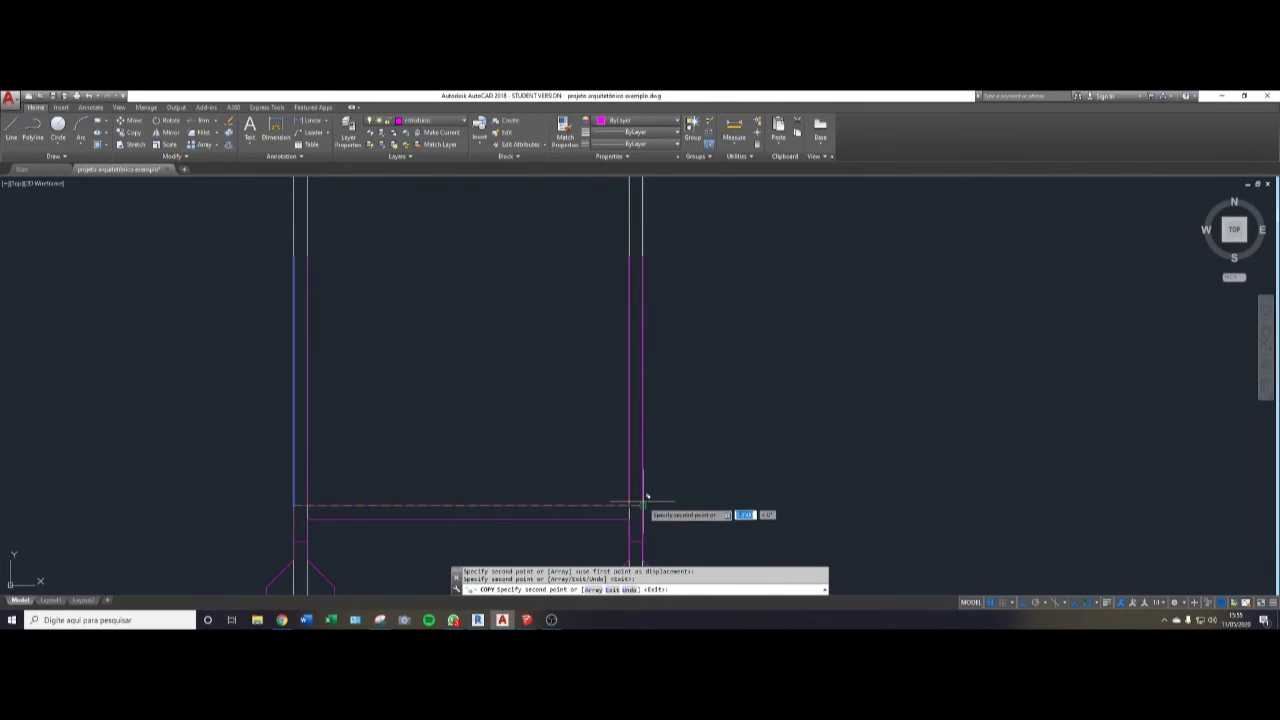
left_click(646, 497)
scroll(702, 491, "down", 2)
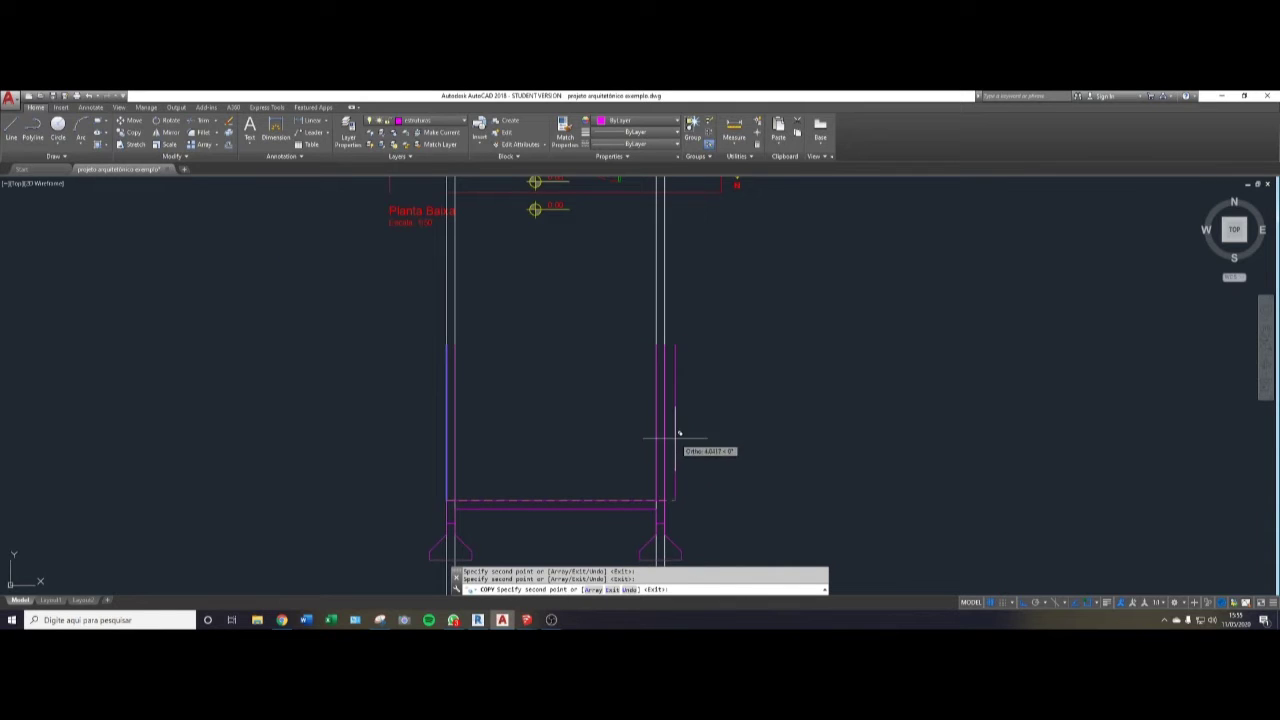
key("Escape")
key("Escape")
- Erase the four projected wall rays running from the floor plan through the section
scroll(663, 437, "down", 3)
mouse_move(651, 506)
middle_mouse_down()
mouse_move(623, 466)
mouse_move(583, 446)
middle_mouse_up()
scroll(605, 402, "up", 2)
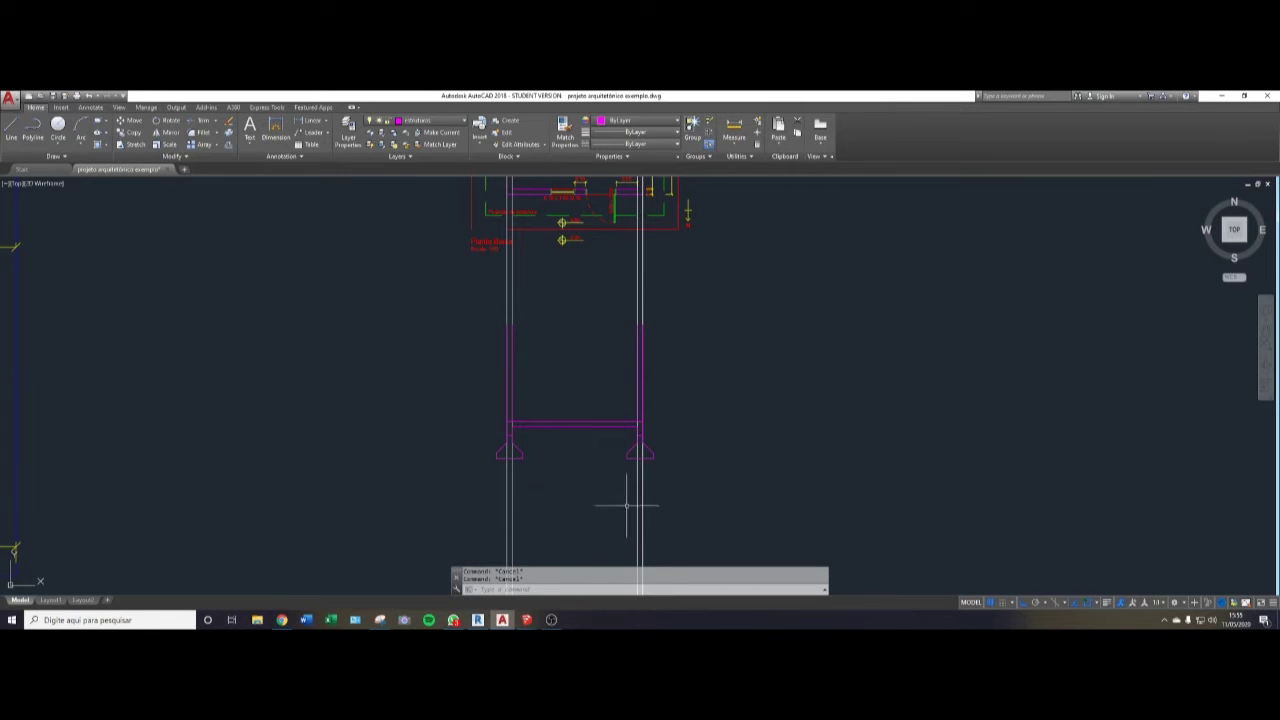
left_click(718, 478)
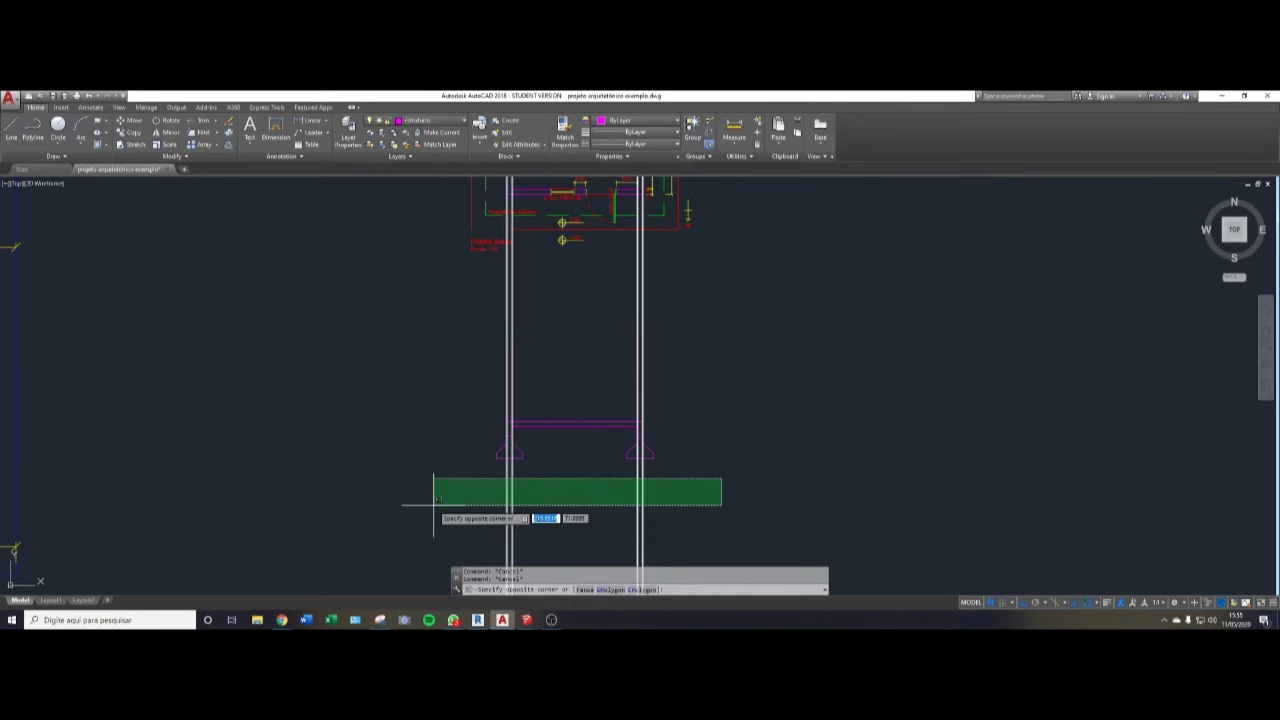
left_click(412, 503)
key("Delete")
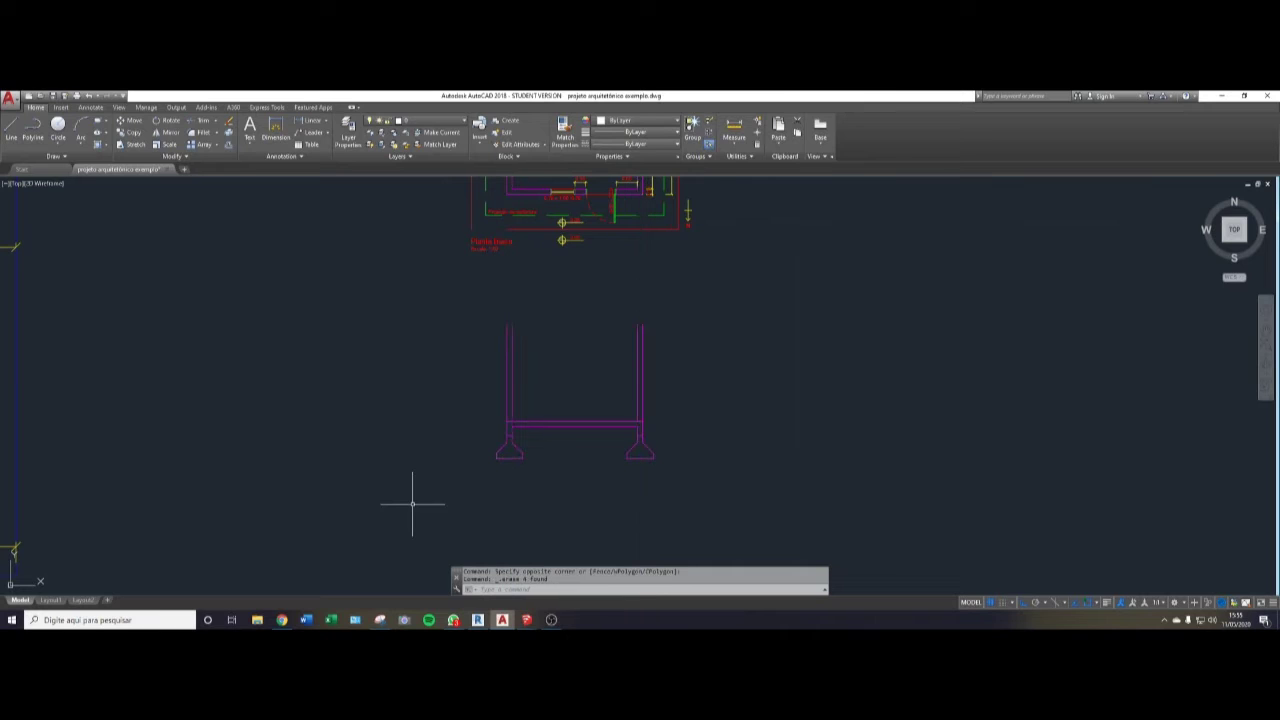
- Examine the dashed roof projection outline around the floor plan in relation to the section below it
middle_click_drag(535, 403, 492, 473)
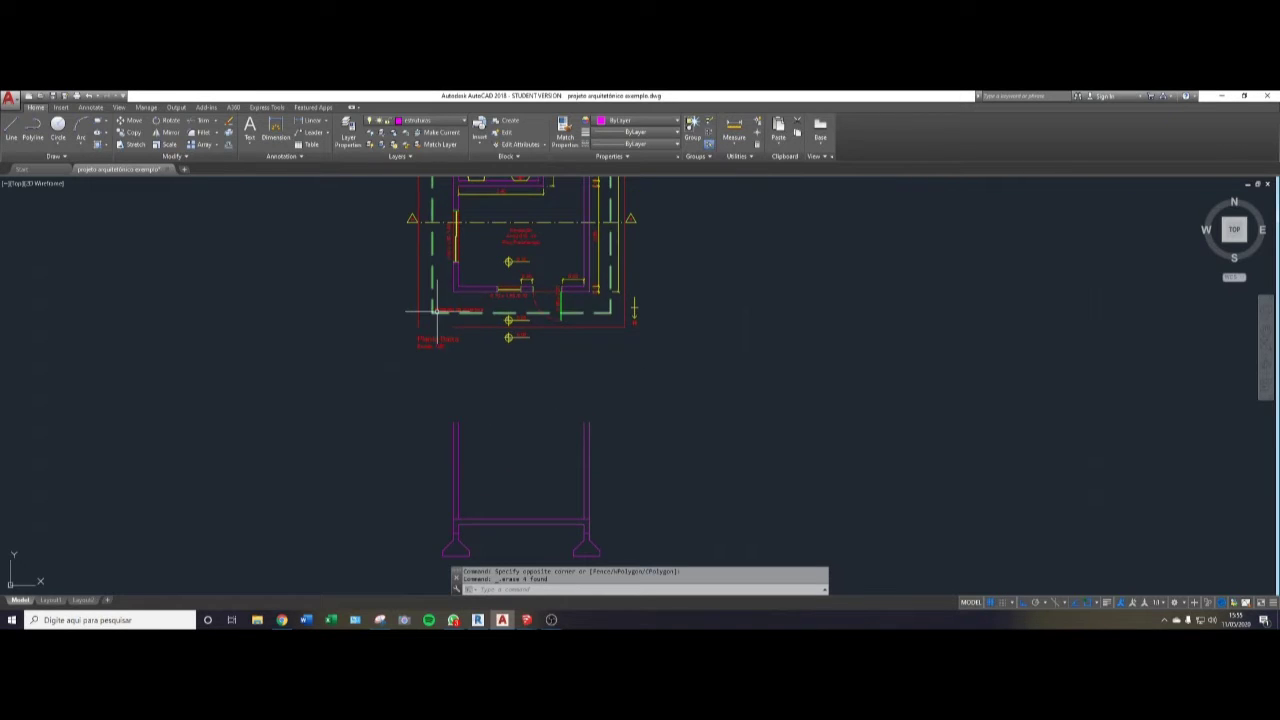
scroll(442, 313, "up", 4)
left_click(444, 316)
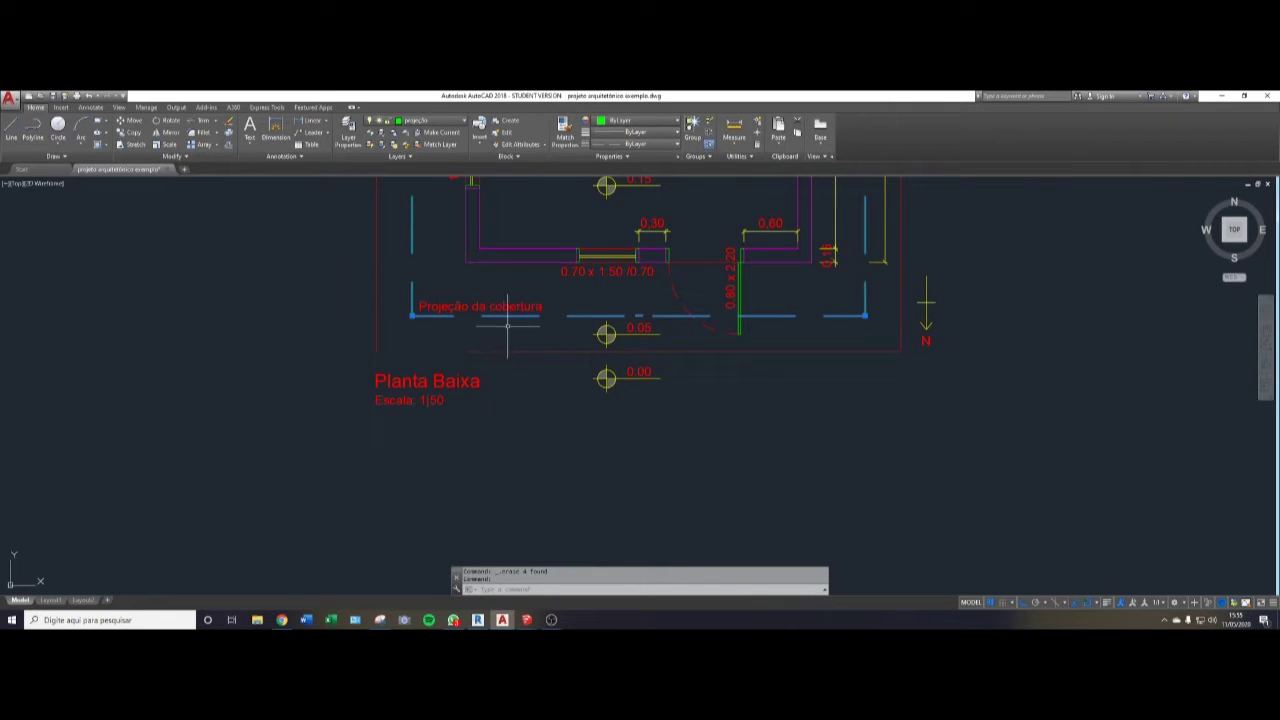
scroll(507, 325, "down", 3)
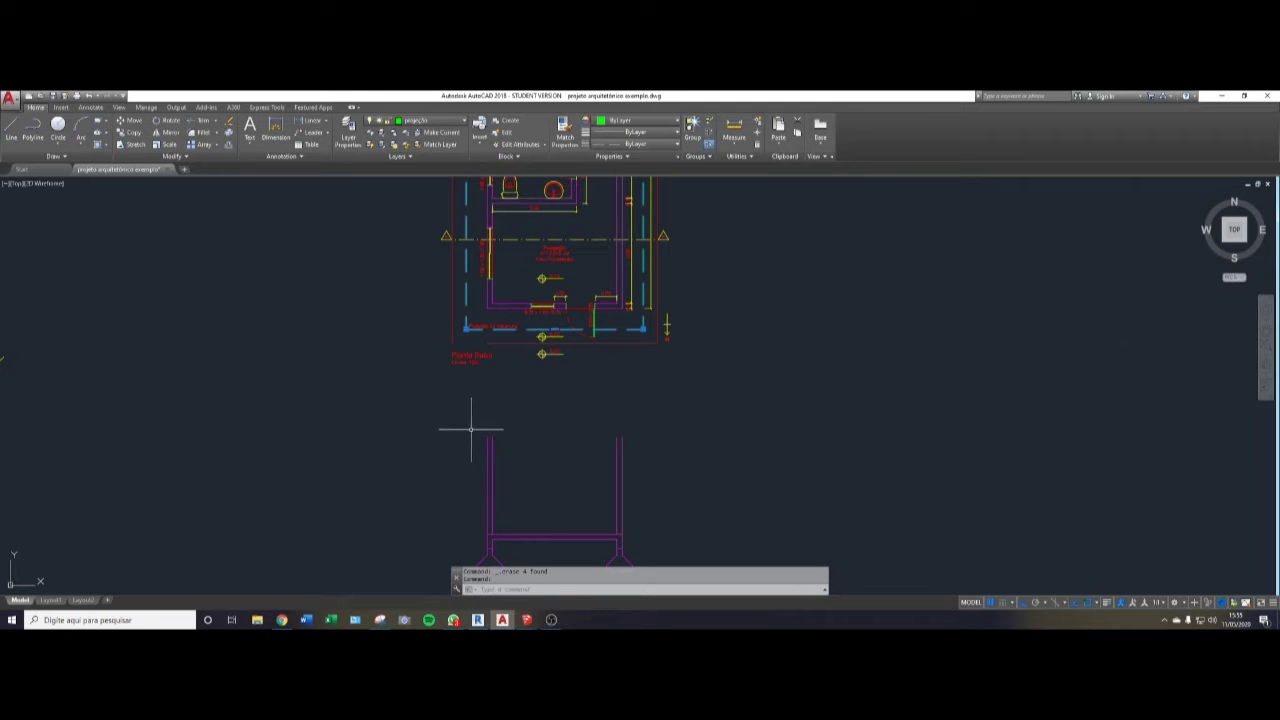
key("Escape")
key("Escape")
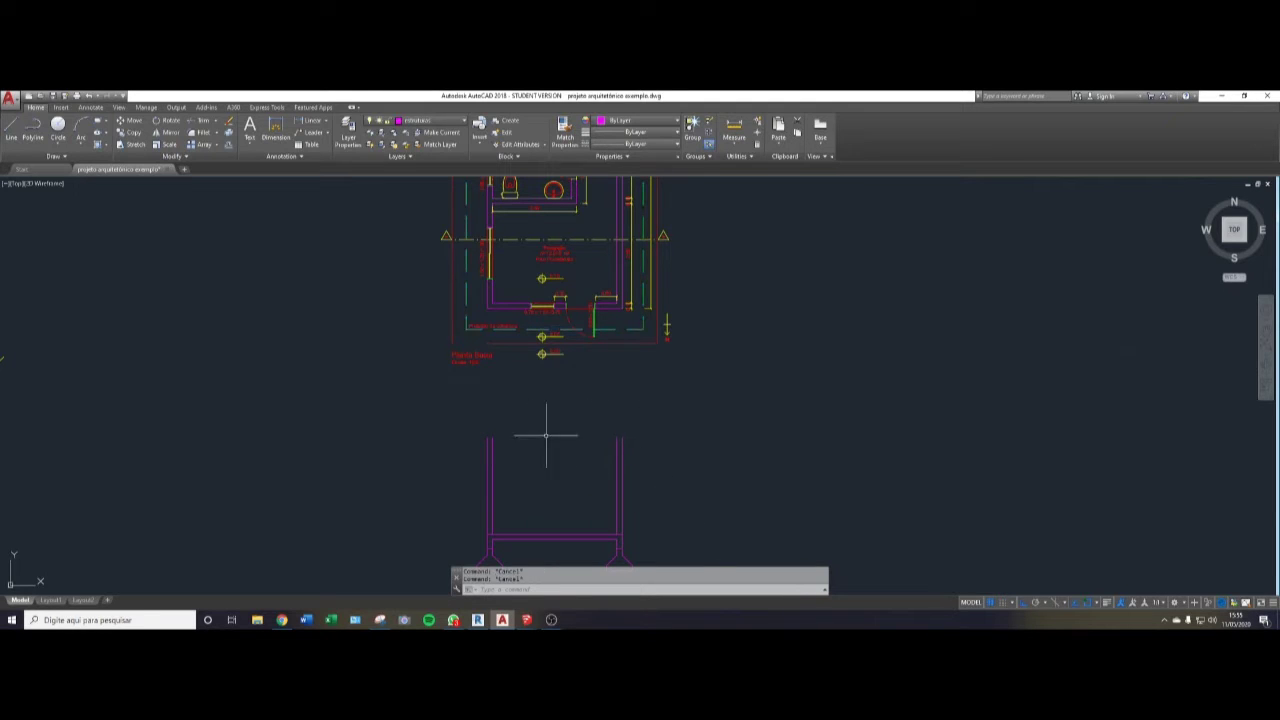
- Assign the four vertical wall lines of the section to the paredes layer
middle_click_drag(550, 429, 558, 407)
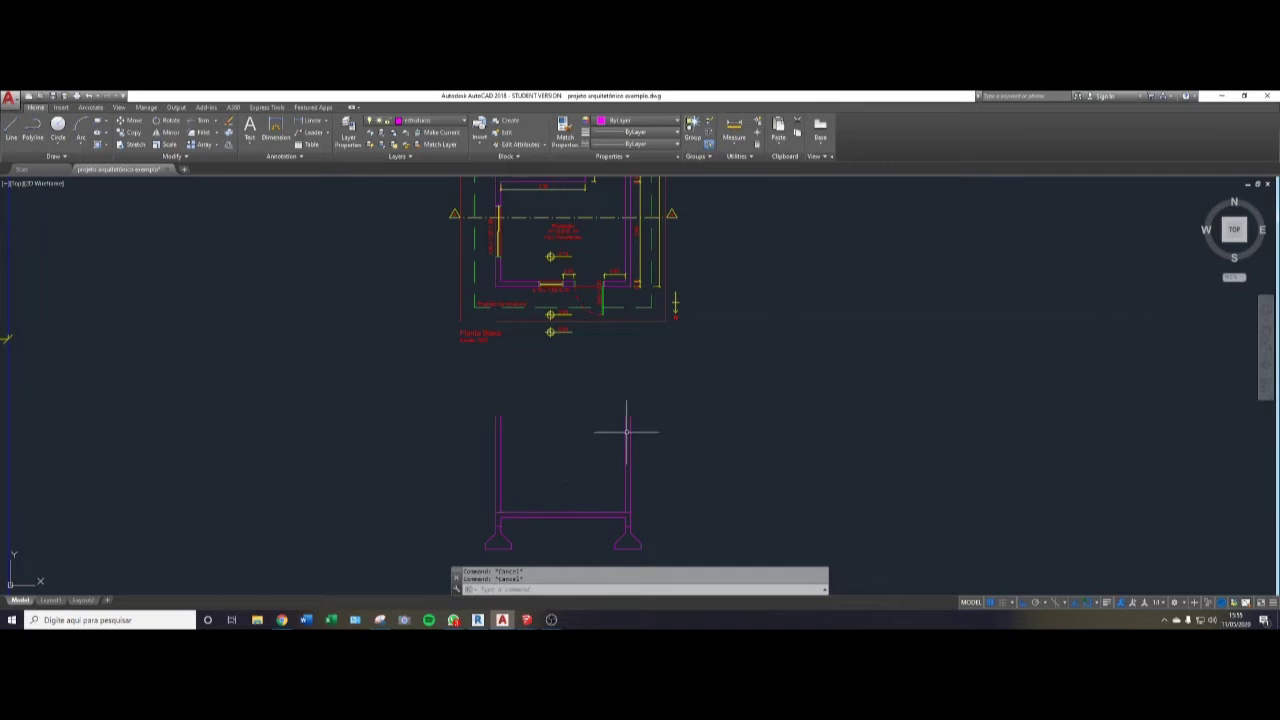
left_click(768, 428)
left_click(426, 454)
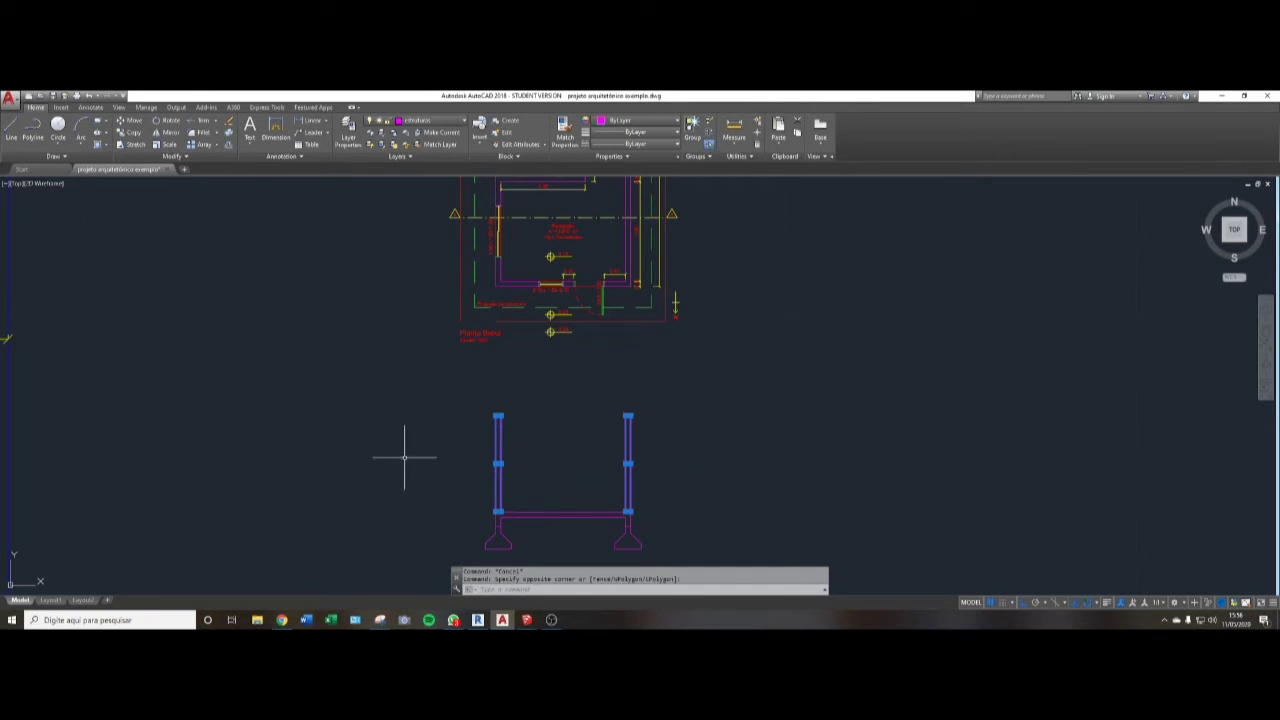
left_click(439, 120)
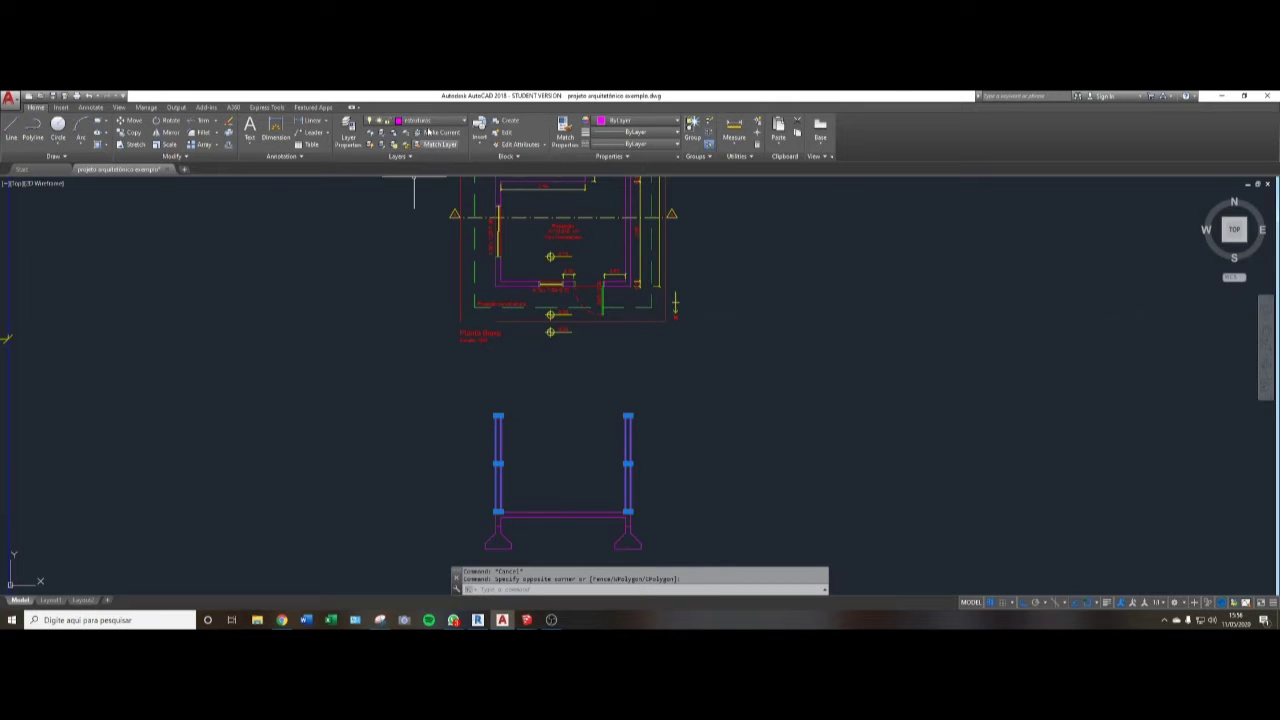
left_click(435, 121)
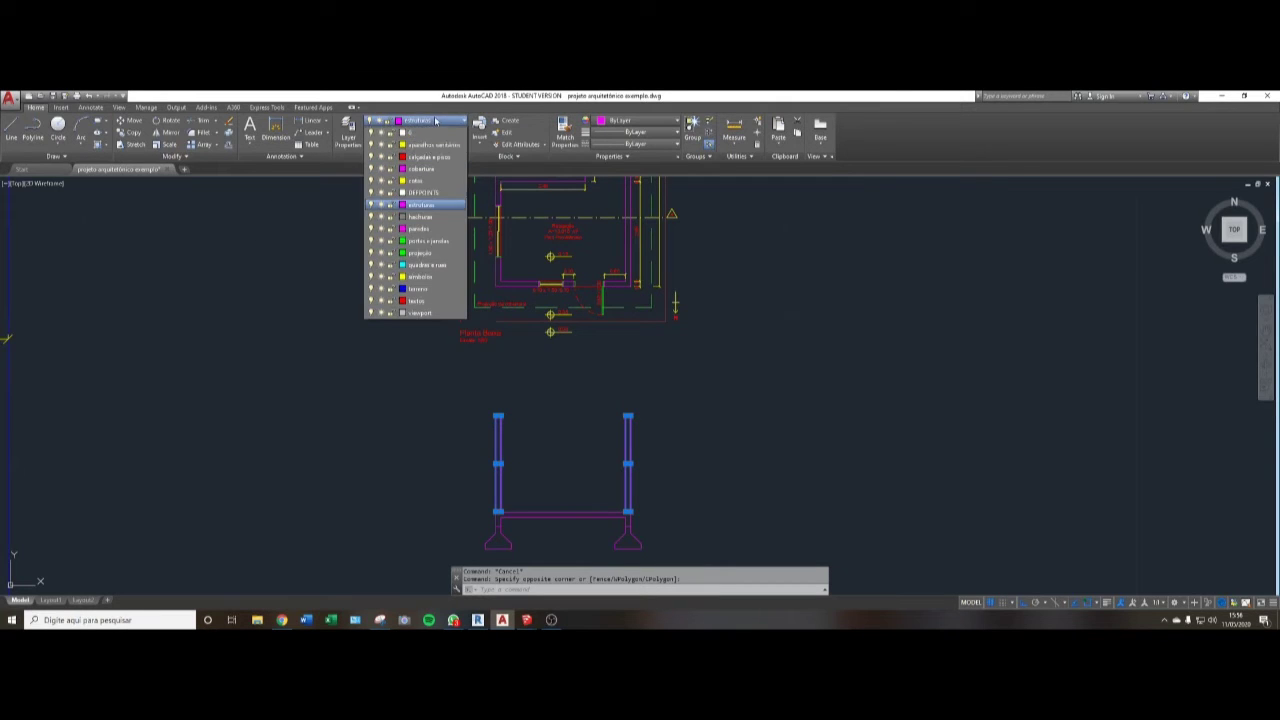
left_click(420, 228)
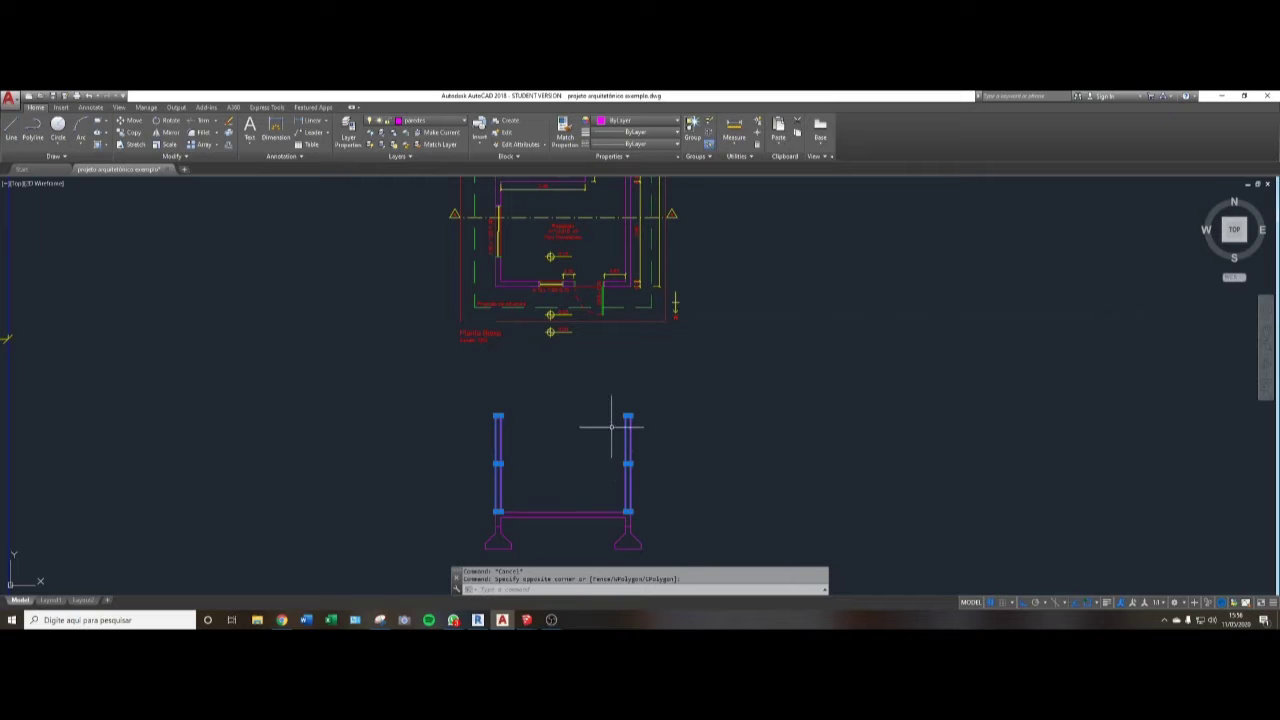
key("Escape")
left_click(690, 391)
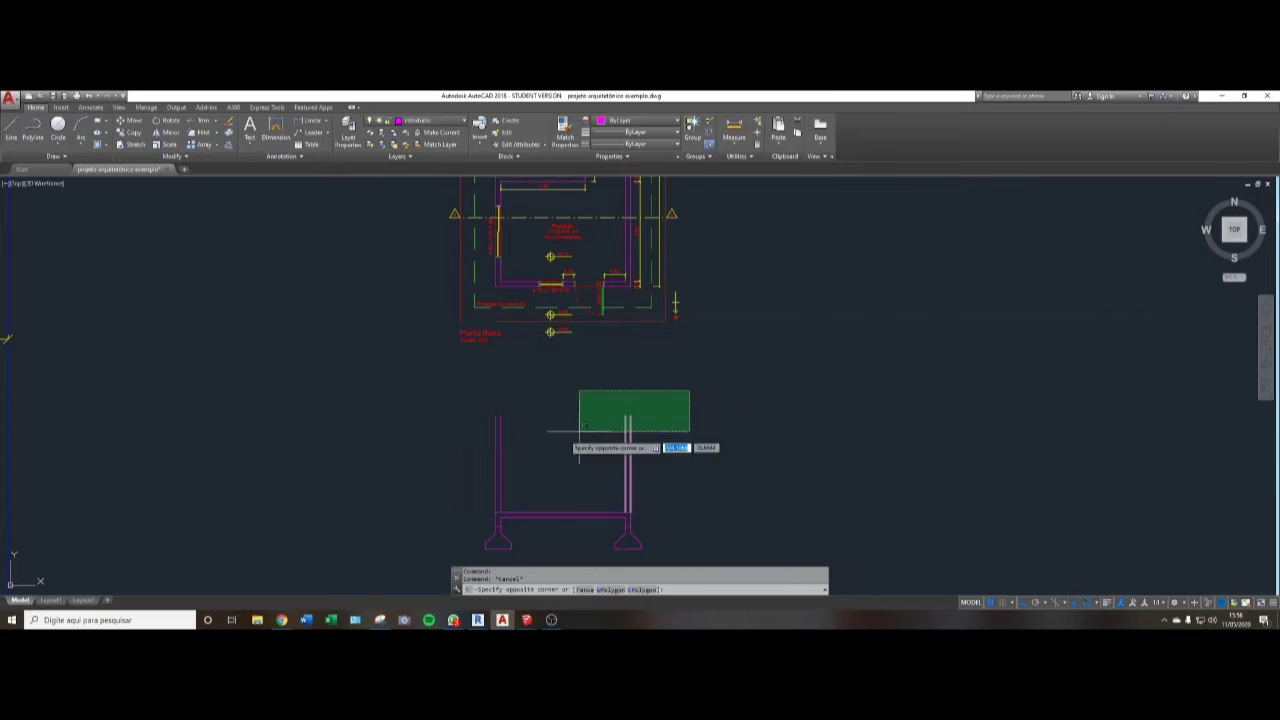
left_click(436, 432)
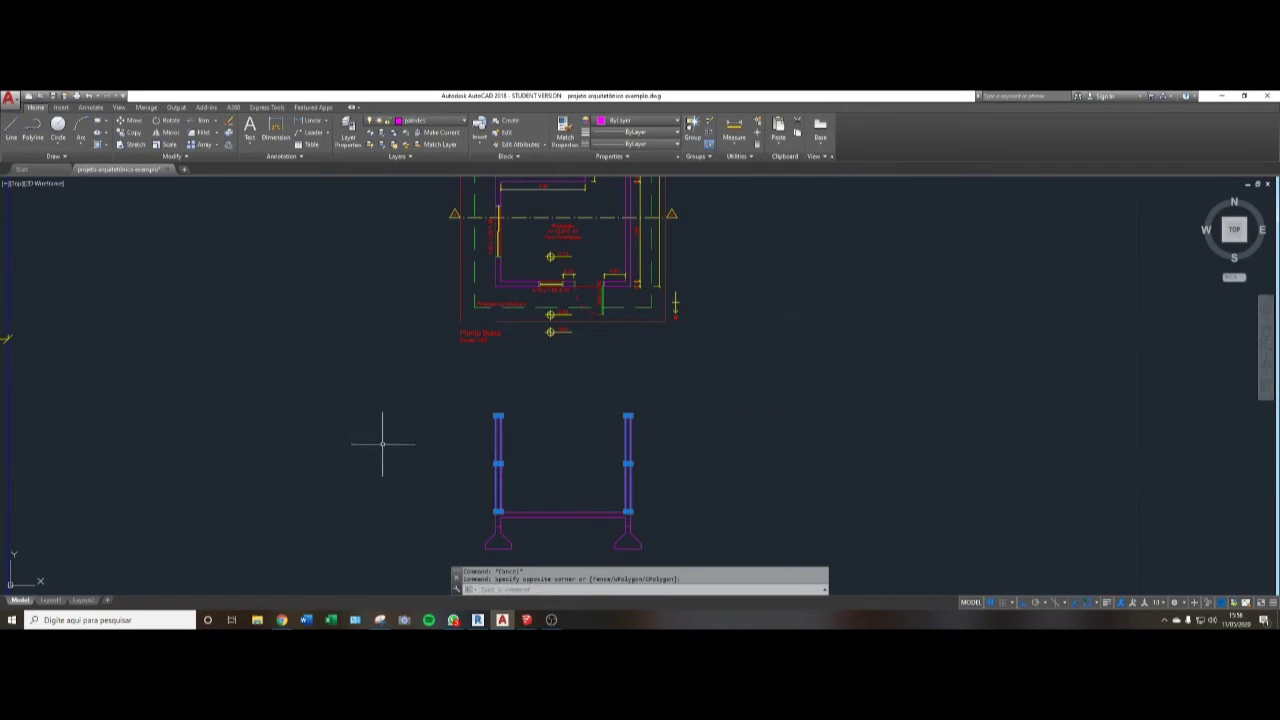
left_click(433, 121)
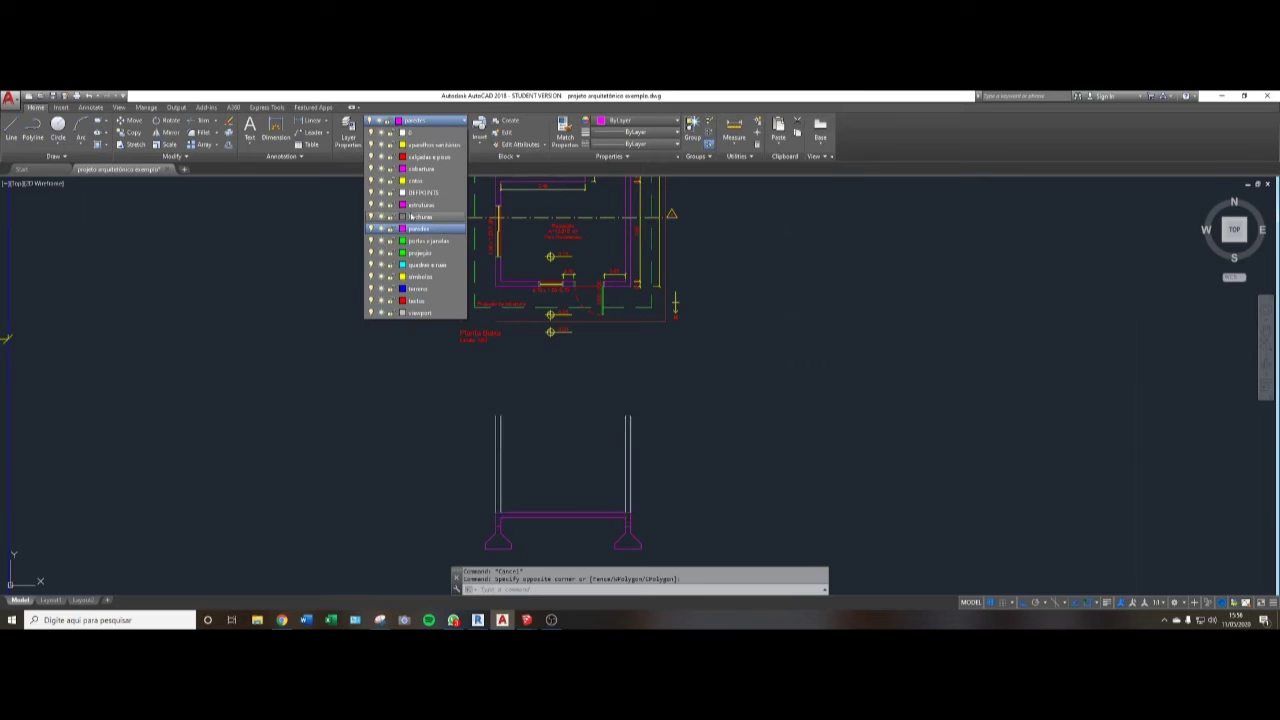
left_click(424, 229)
key("Escape")
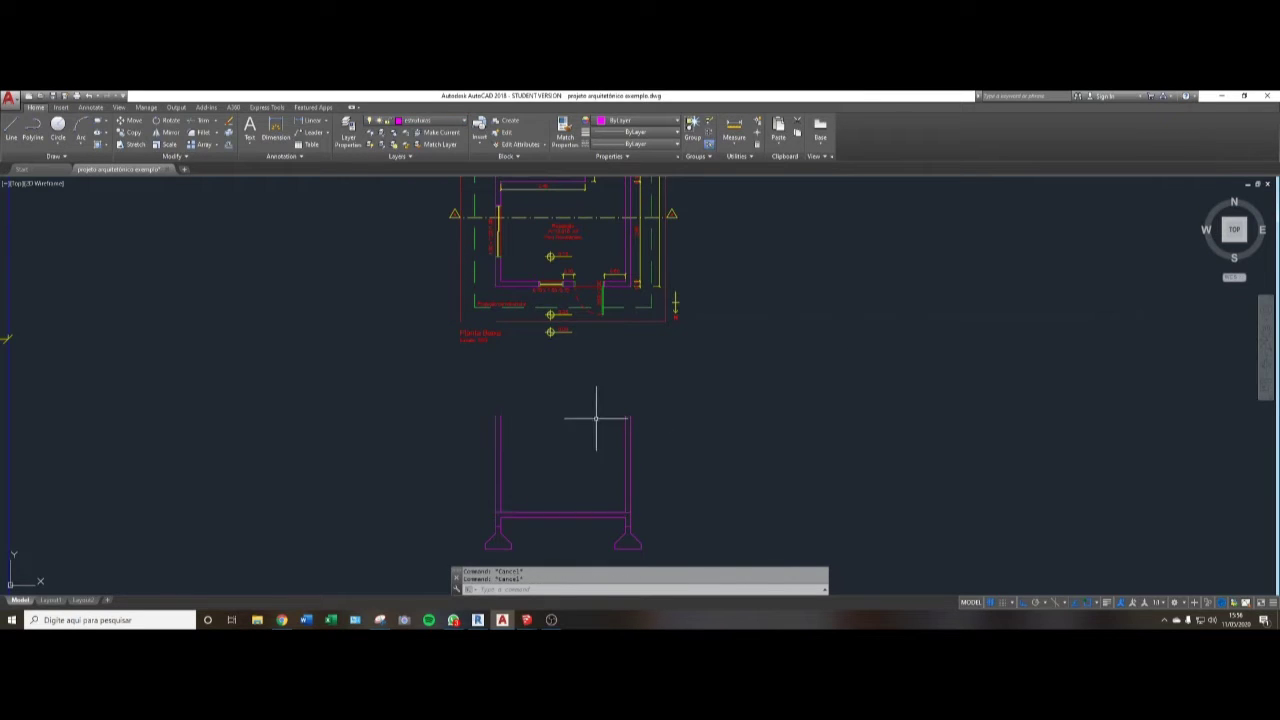
- Close the tops of both section walls with short horizontal lines between their outer and inner faces
type("l")
key("Return")
scroll(514, 410, "up", 6)
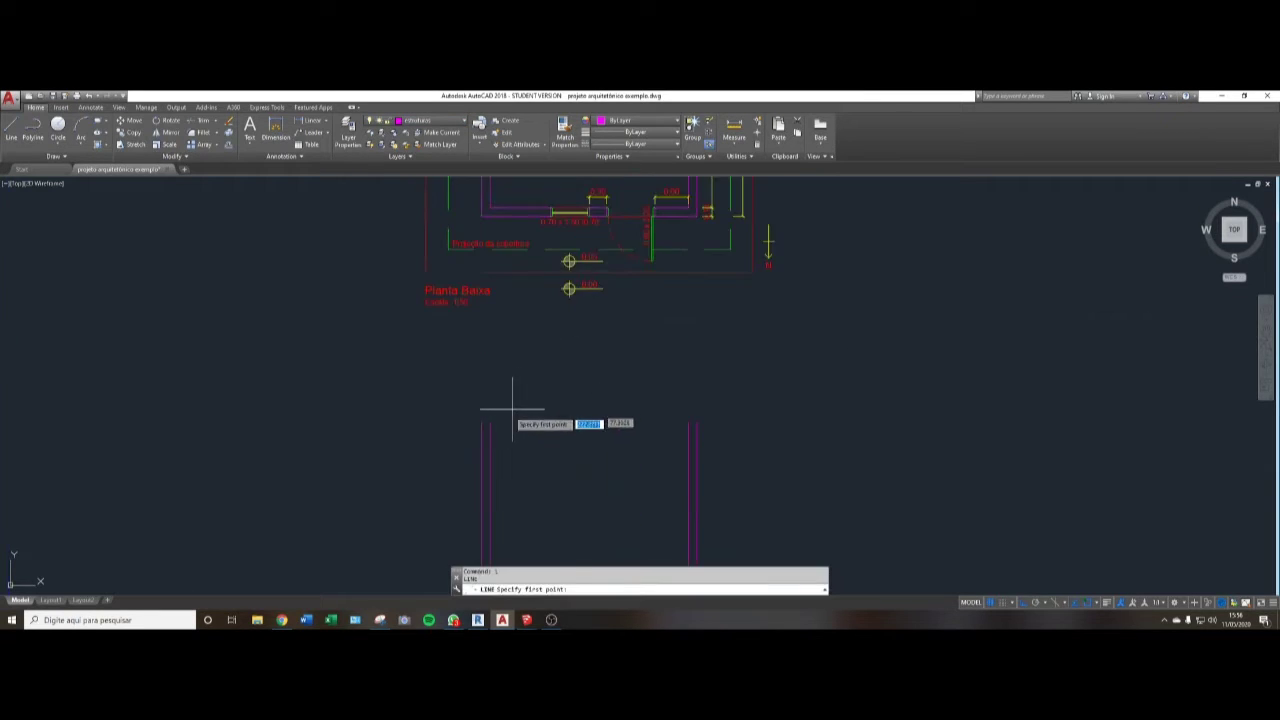
left_click(482, 428)
left_click(503, 428)
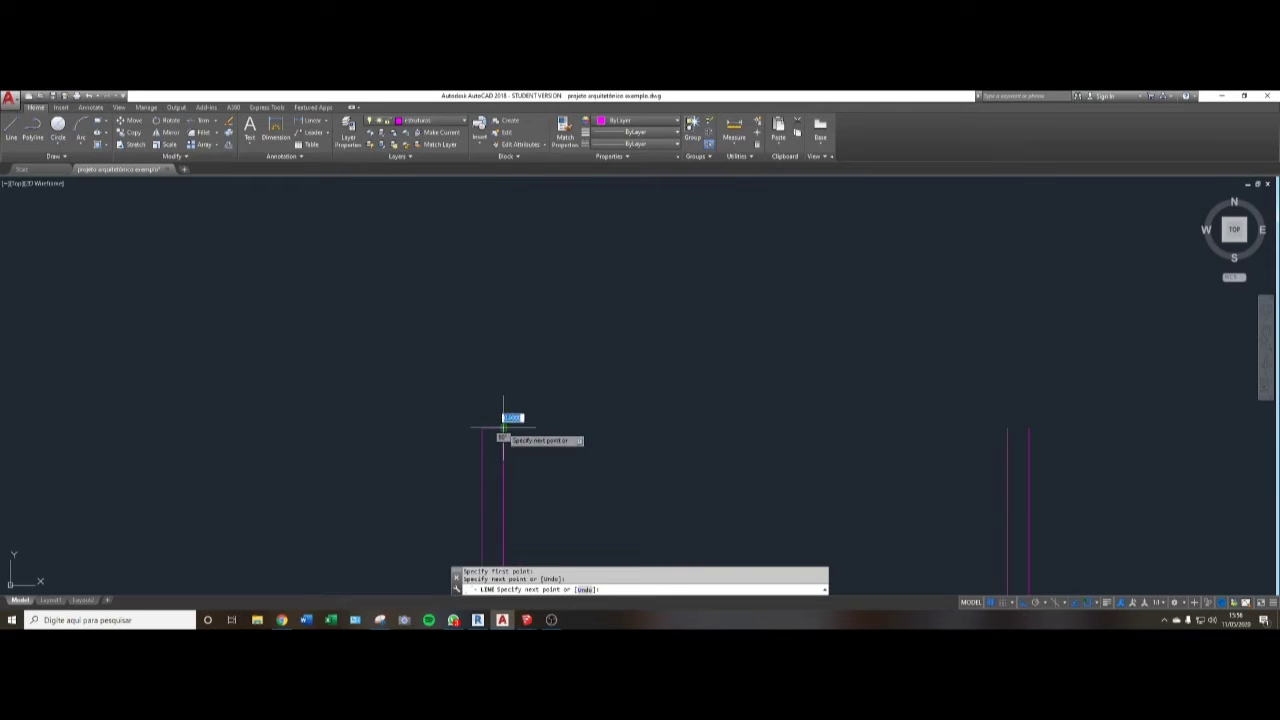
scroll(542, 357, "down", 4)
key("Return")
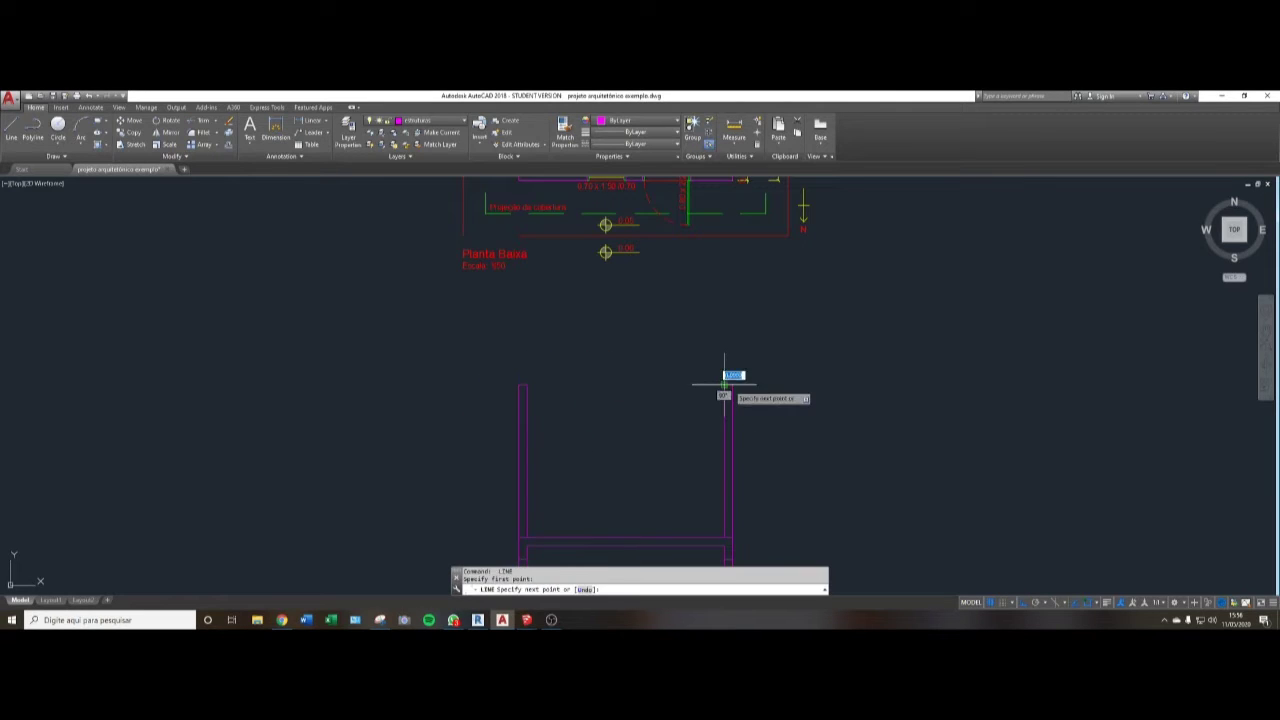
middle_click_drag(621, 418, 586, 366)
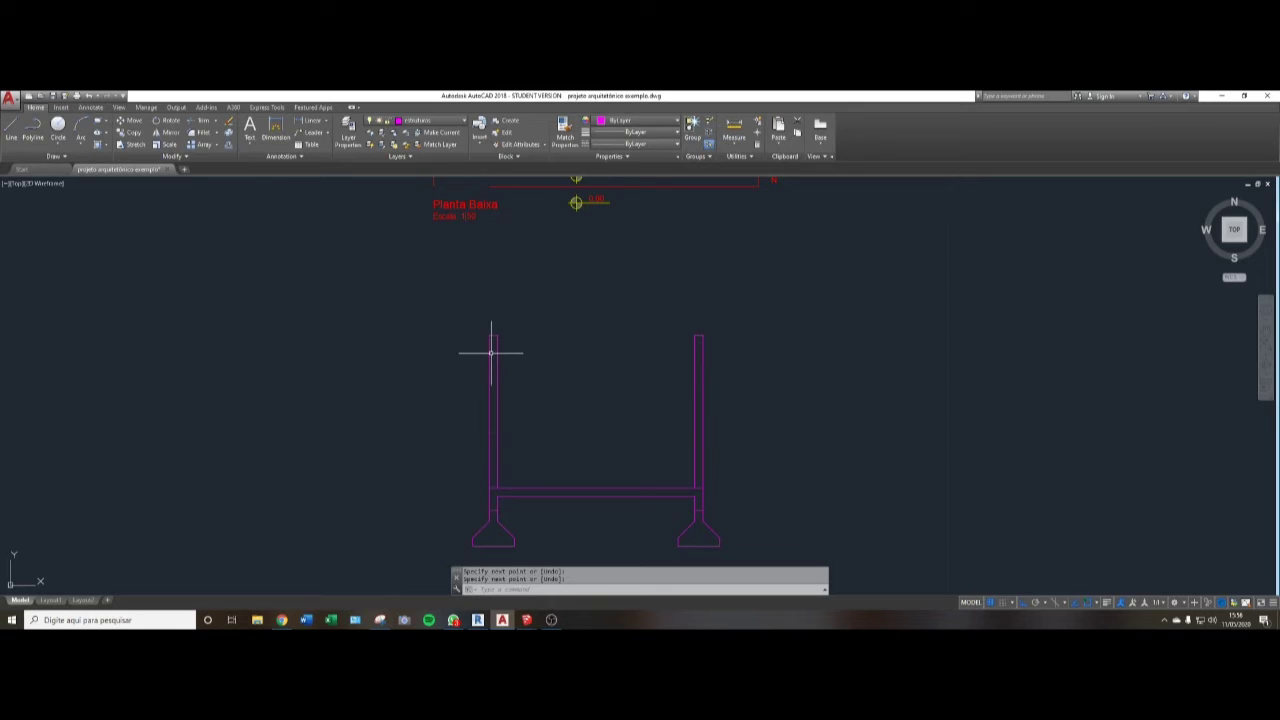
- Copy the floor slab and beam outlines from the inner foot of the beam to the inner top corner of the wall, forming the upper slab
type("co")
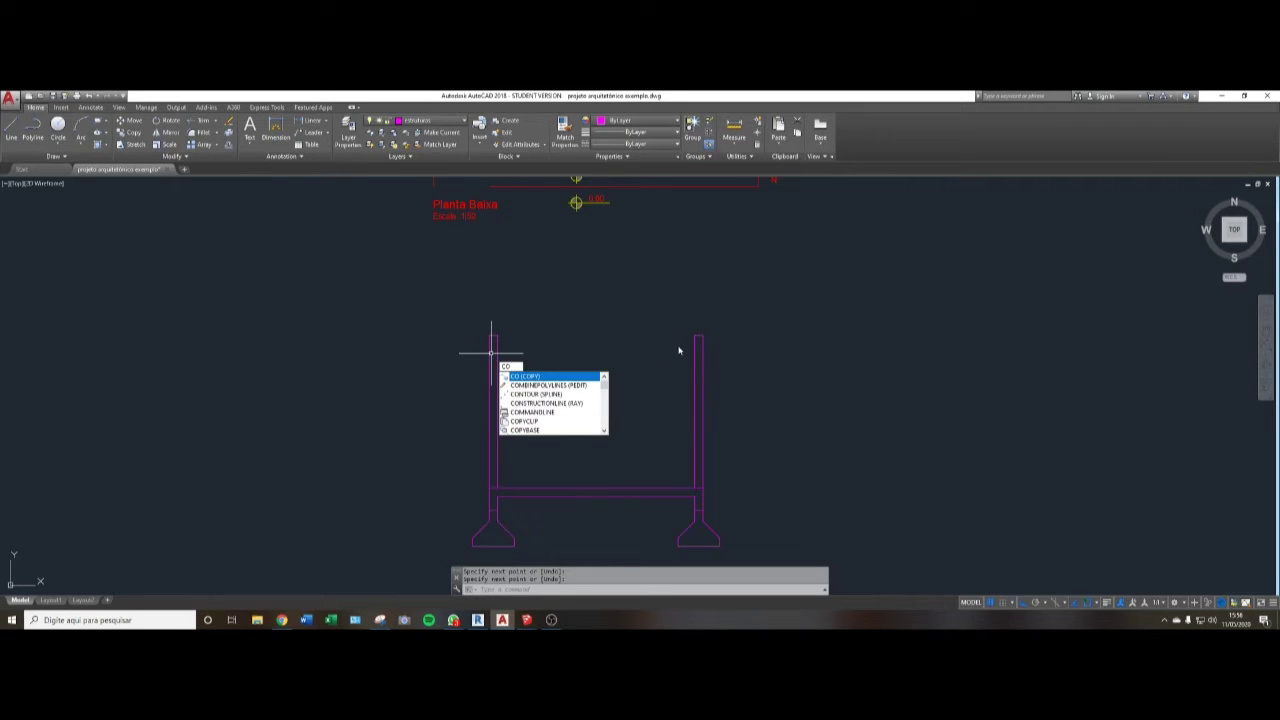
key("Return")
left_click(632, 429)
left_click(527, 520)
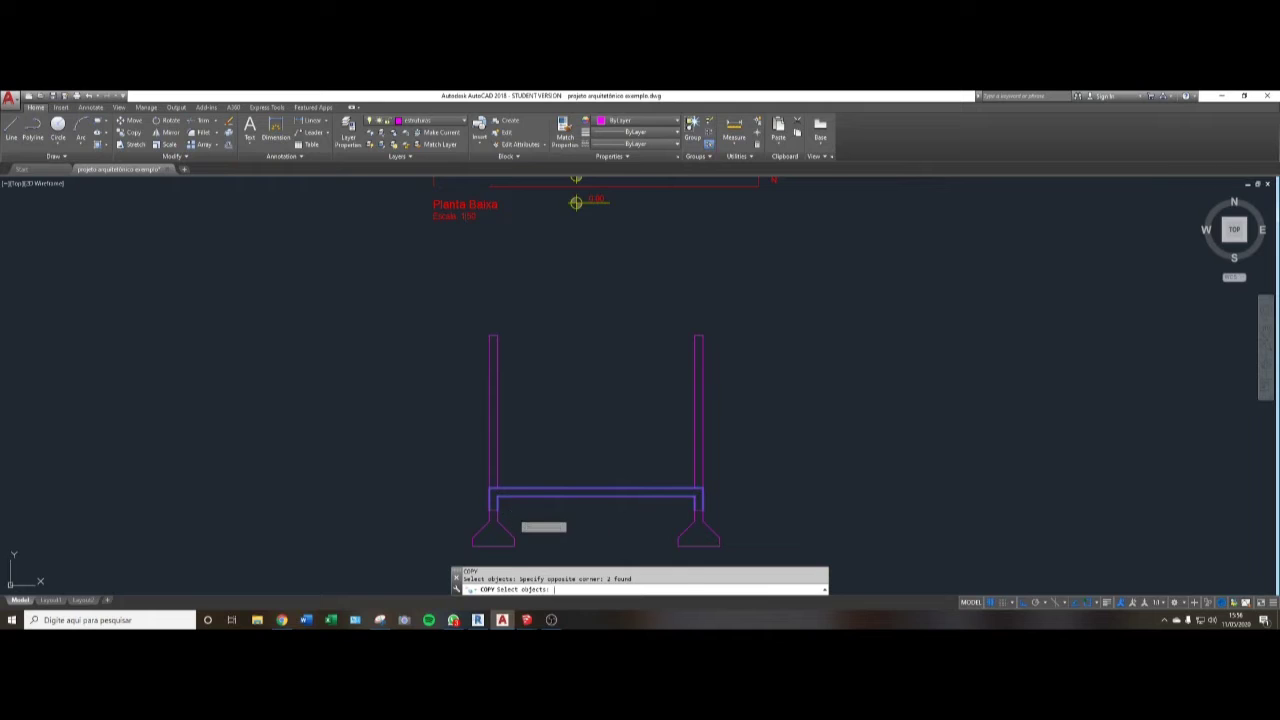
key("Return")
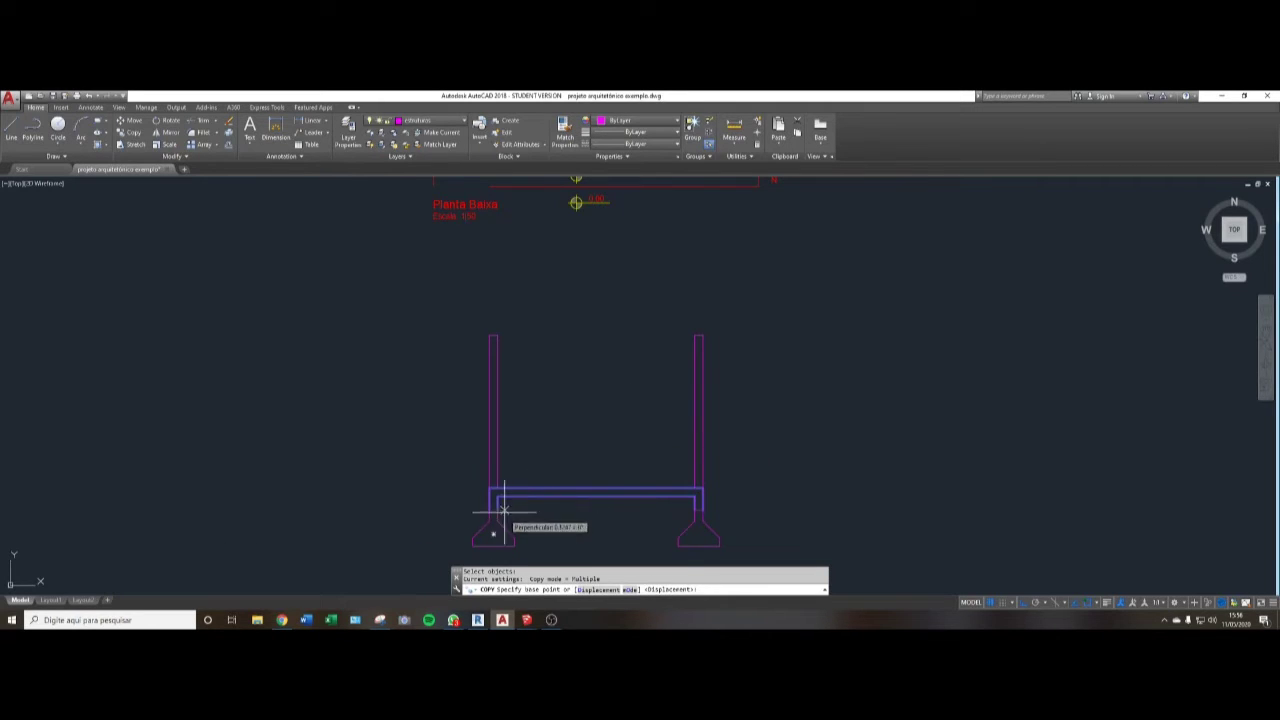
scroll(503, 511, "up", 4)
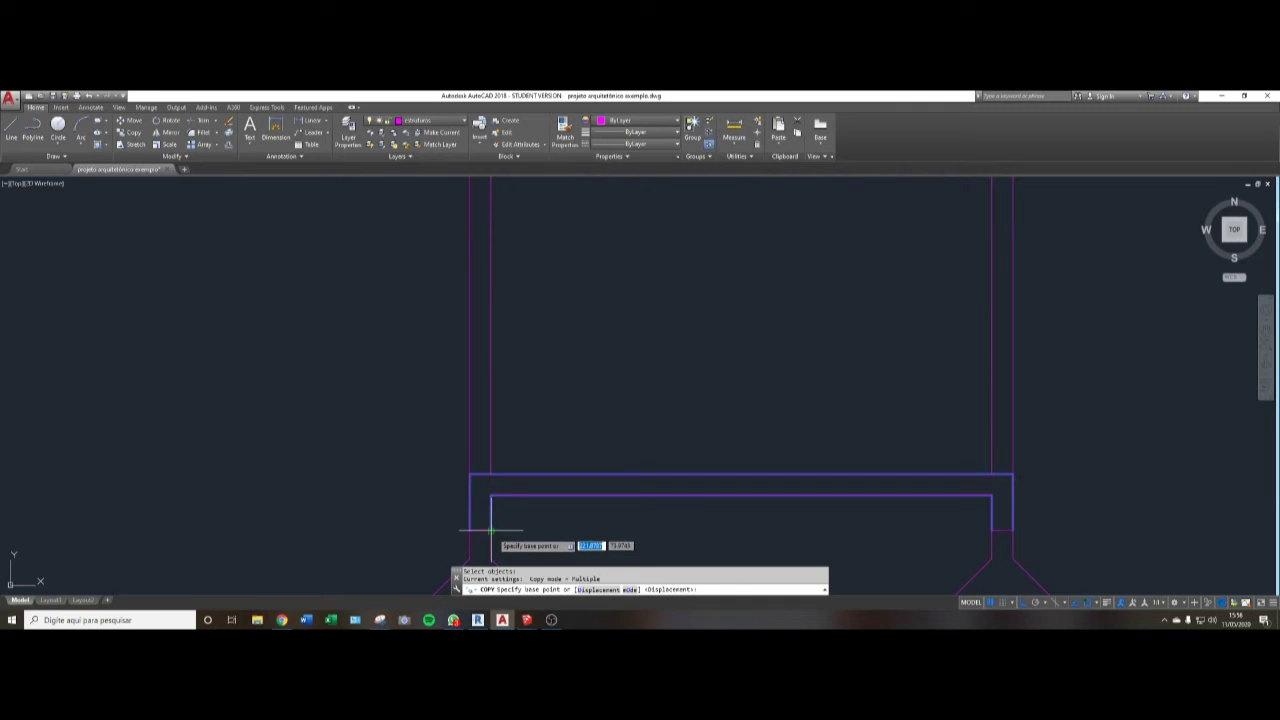
left_click(491, 530)
scroll(495, 522, "down", 4)
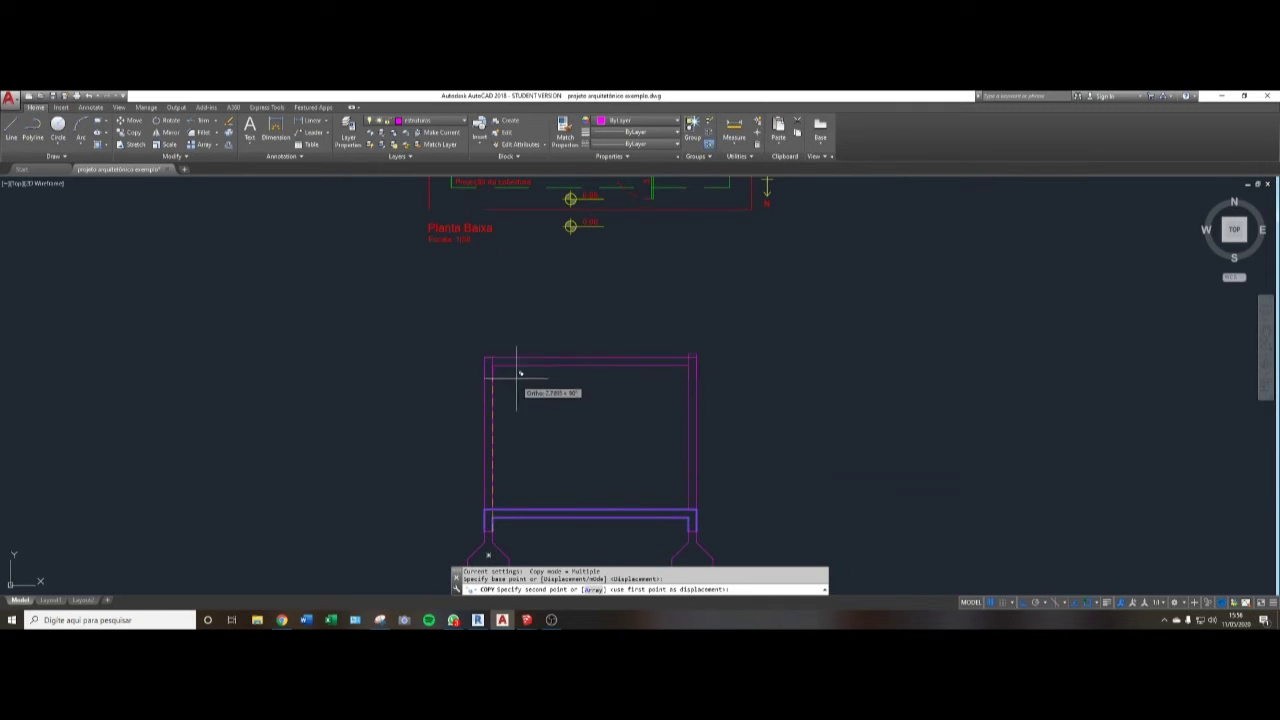
scroll(497, 352, "up", 2)
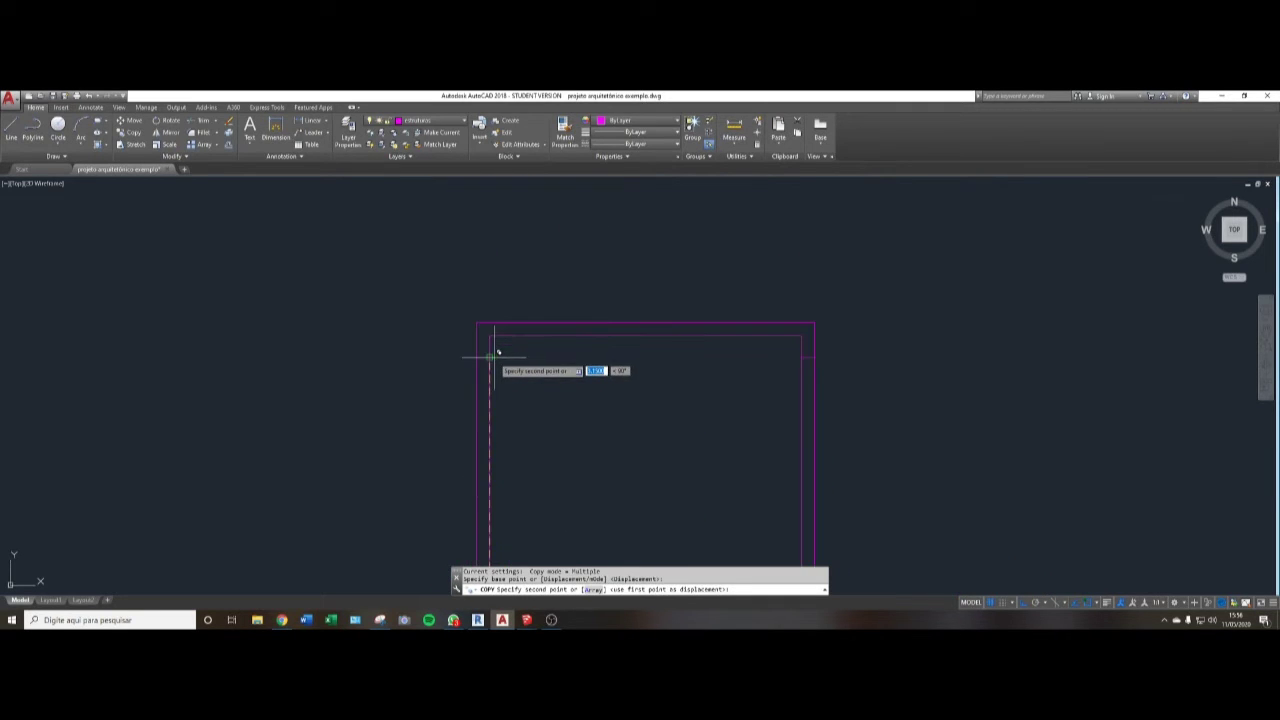
scroll(494, 352, "down", 3)
scroll(491, 457, "up", 3)
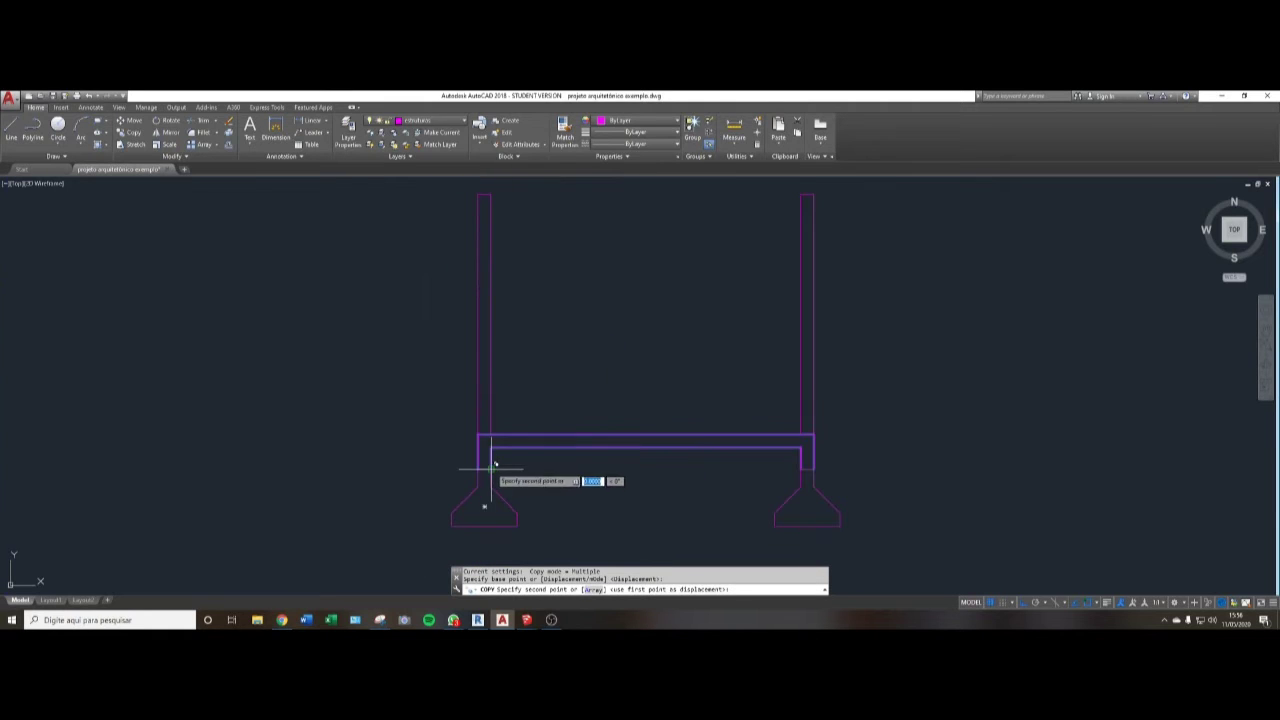
scroll(492, 400, "up", 2)
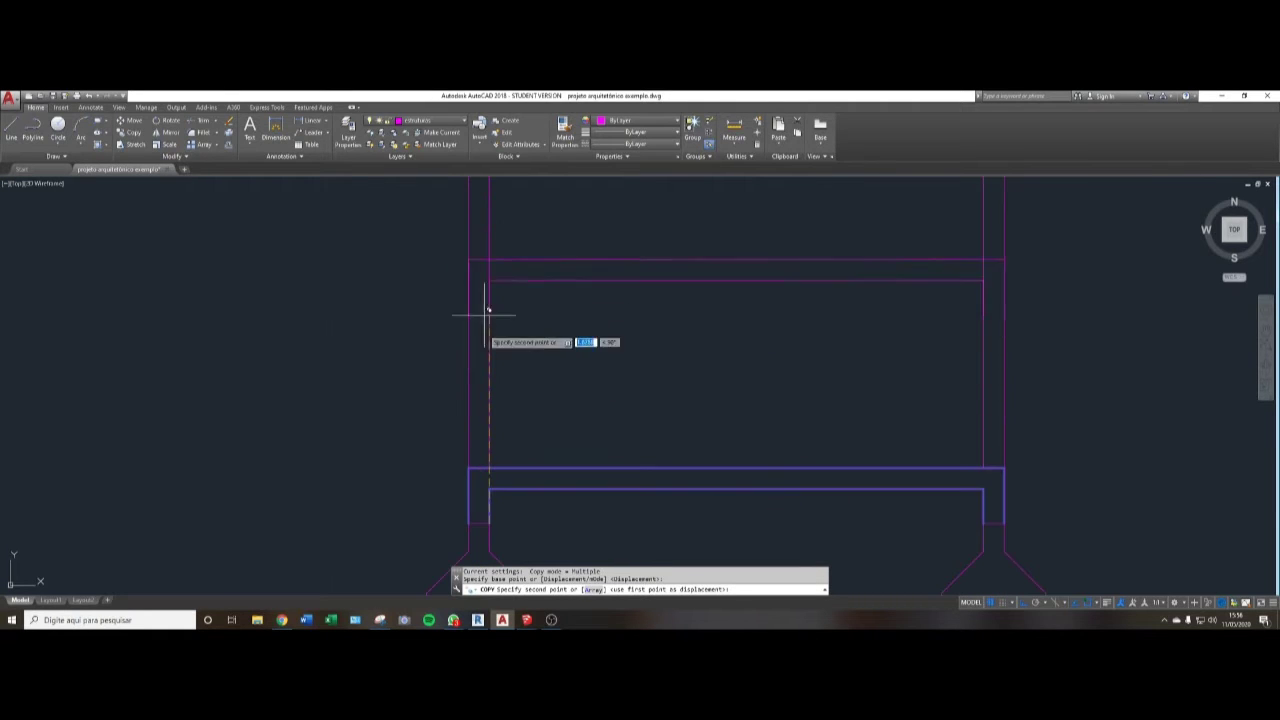
scroll(483, 360, "down", 2)
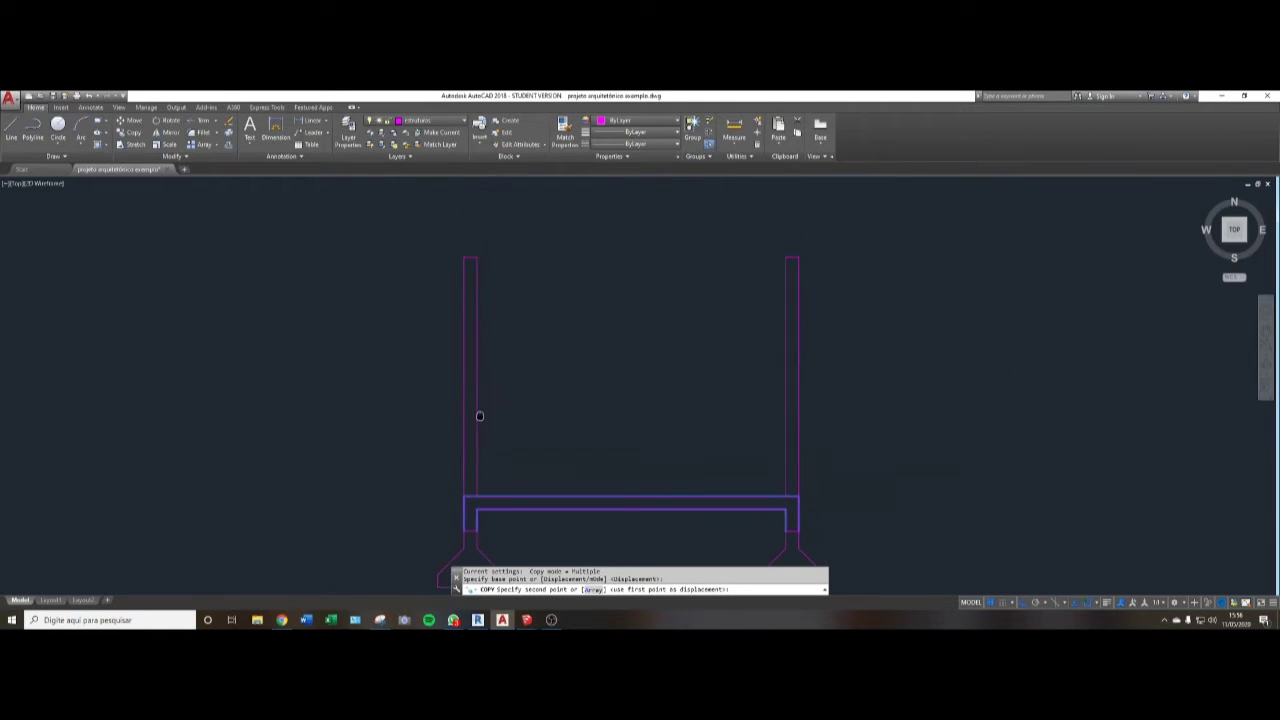
left_click(478, 256)
key("Return")
middle_click_drag(551, 400, 543, 415)
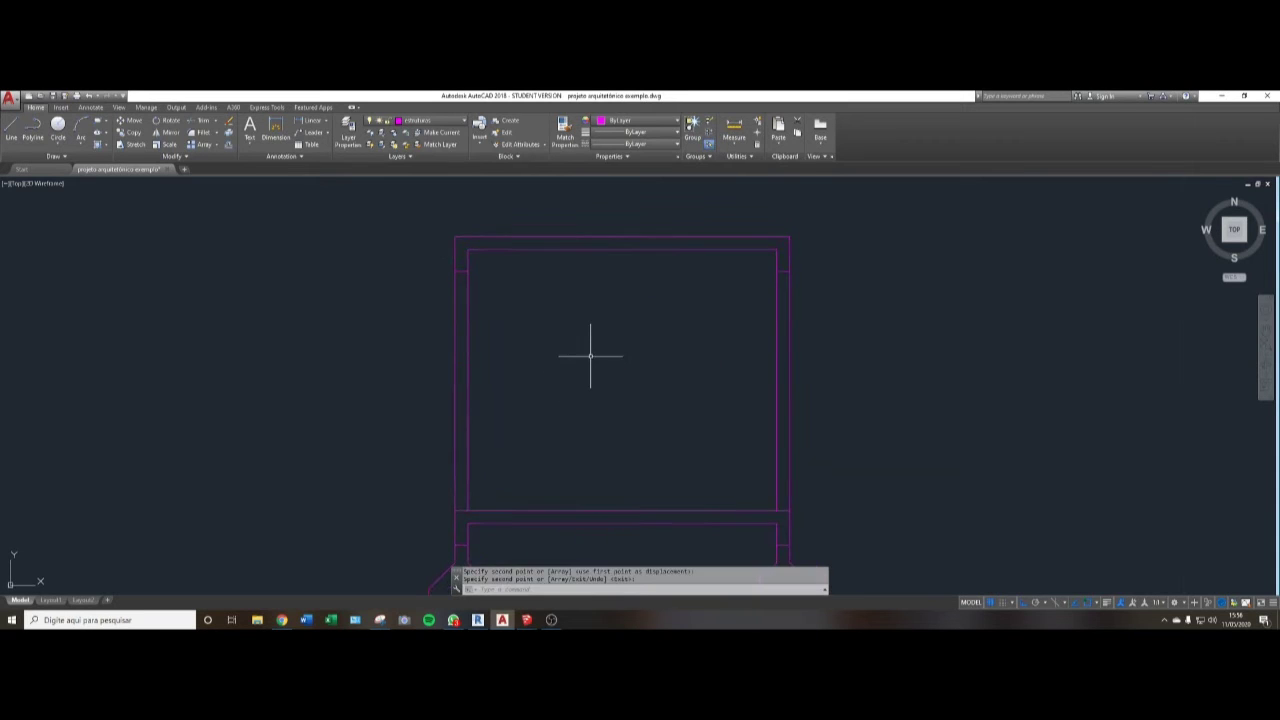
scroll(590, 355, "down", 2)
middle_click_drag(591, 371, 574, 366)
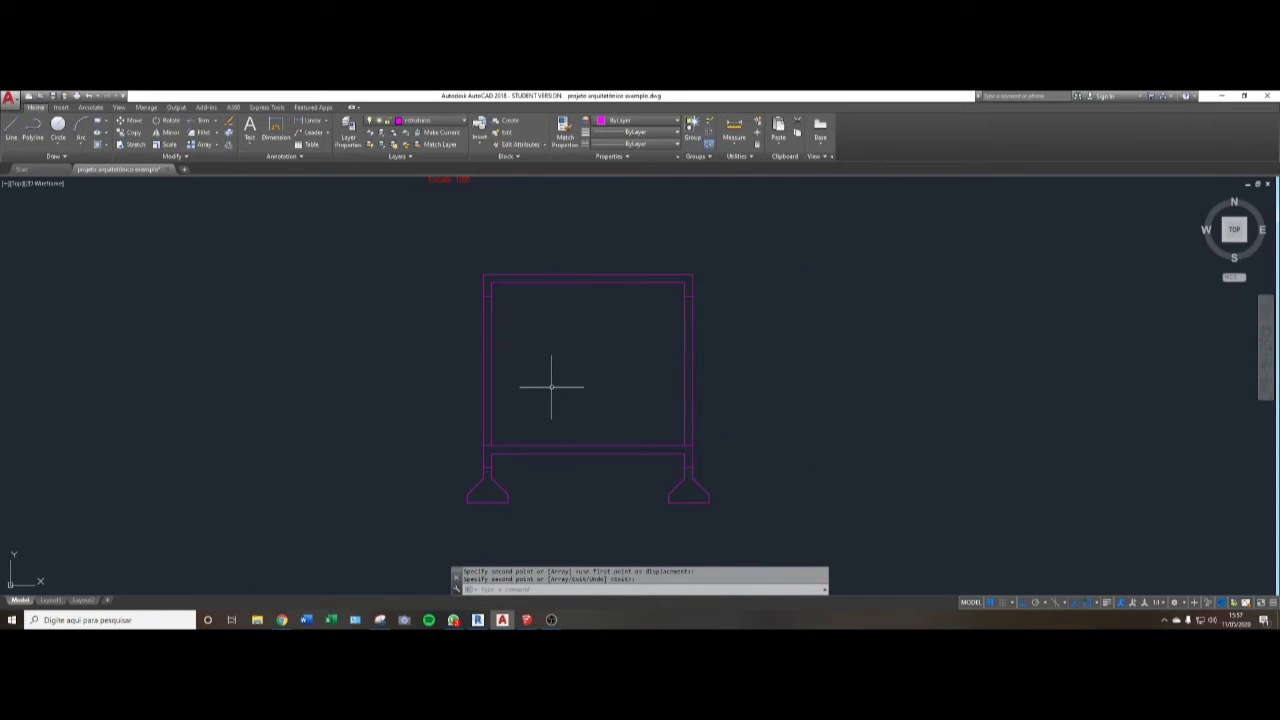
- Measure the clear height between the top of the floor slab and the underside of the upper slab
key("Return")
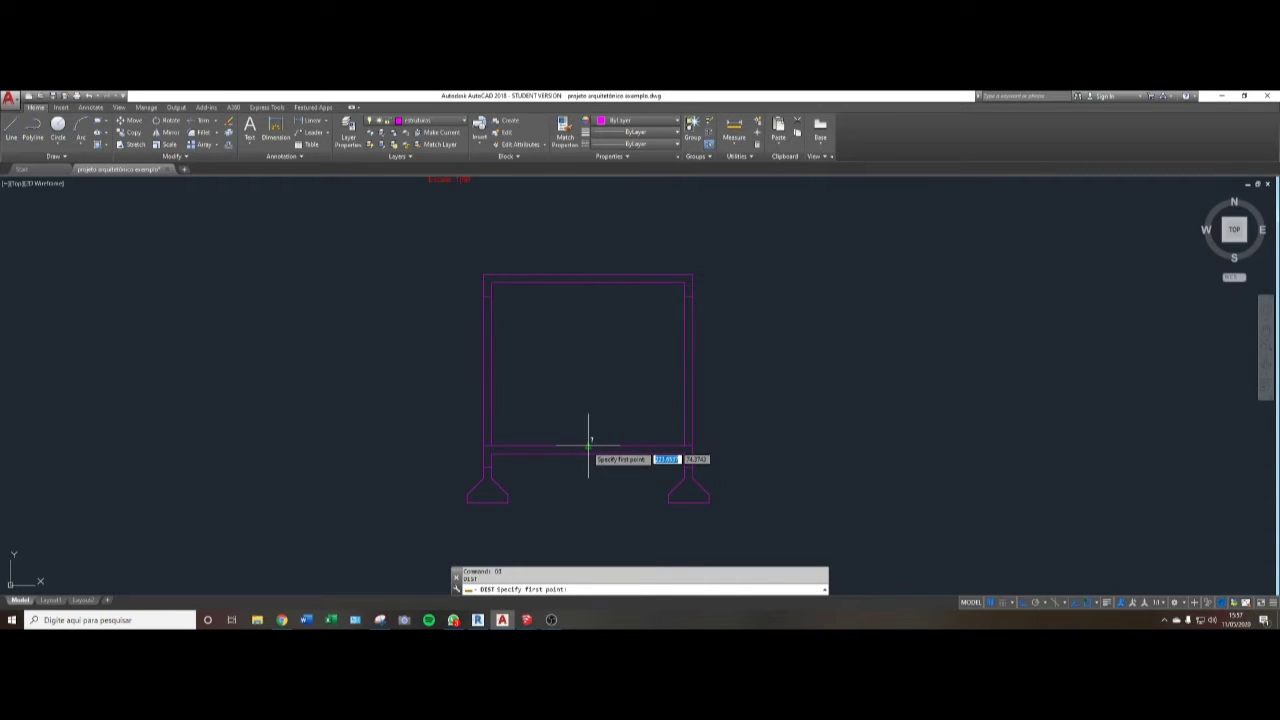
left_click(588, 446)
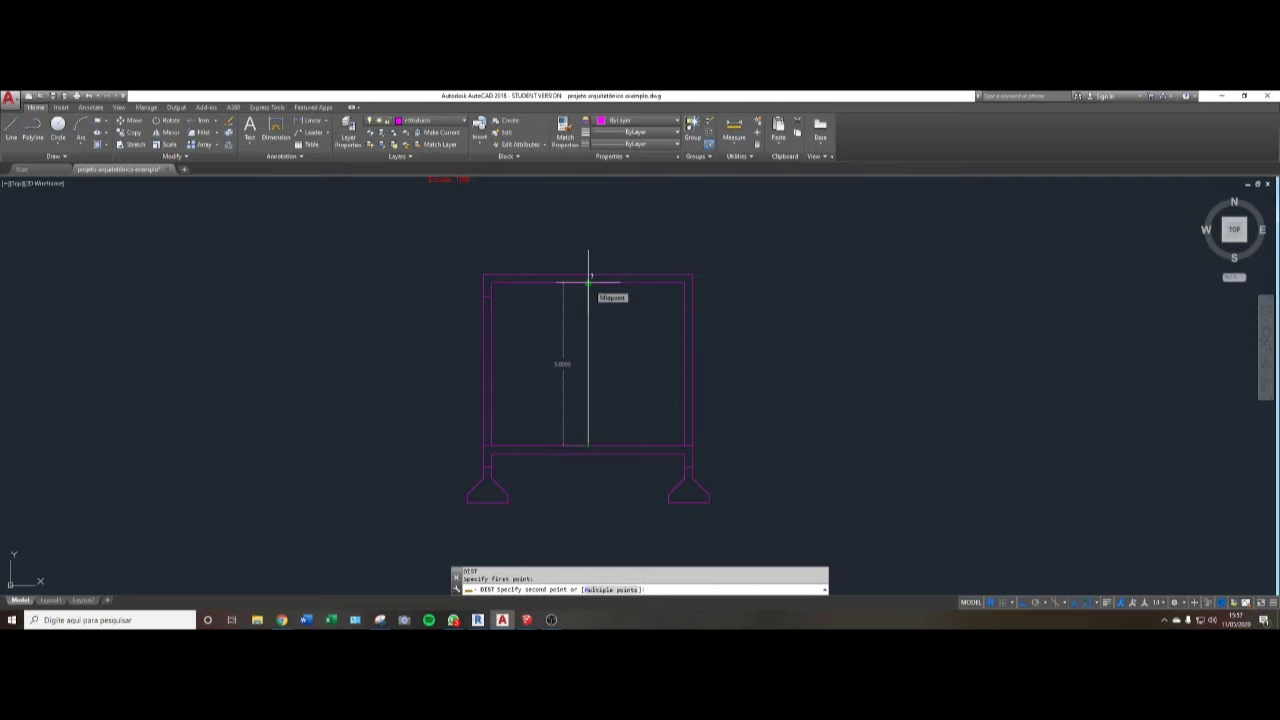
key("Escape")
key("Escape")
- Measure the roof overhang in the floor plan between the outer wall face and the dashed roof projection
scroll(586, 286, "down", 4)
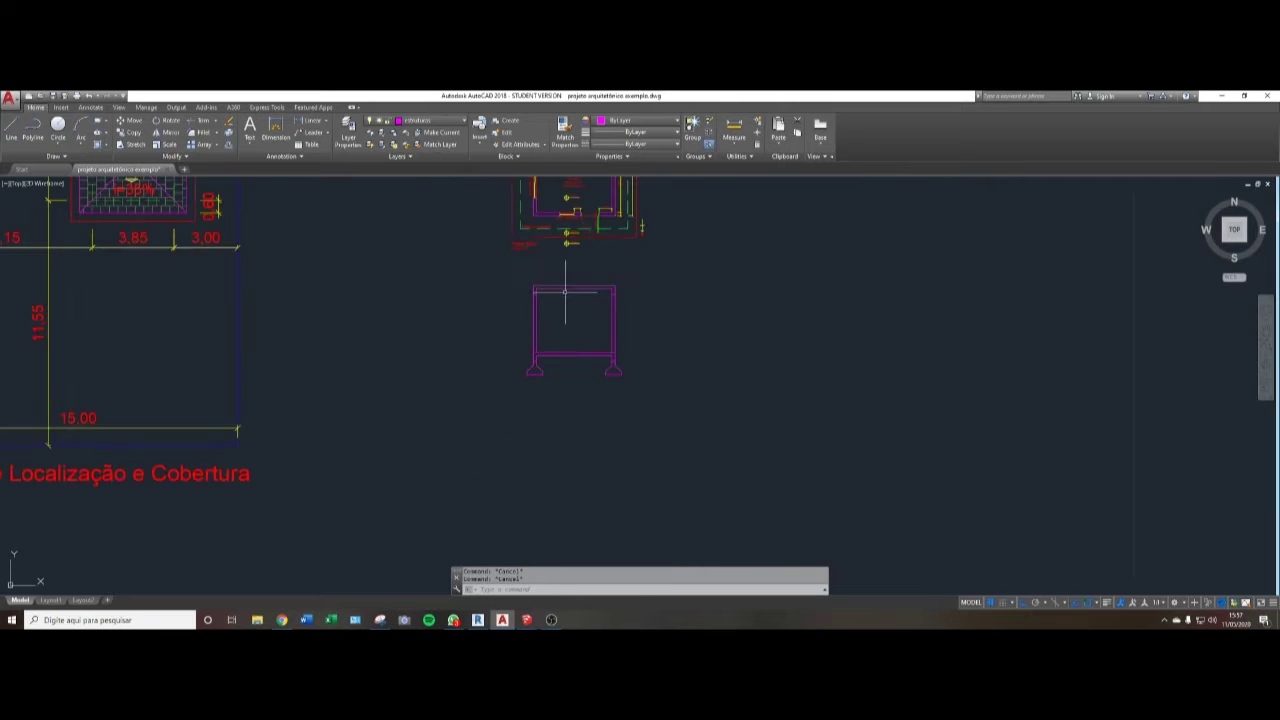
middle_click_drag(521, 280, 512, 270)
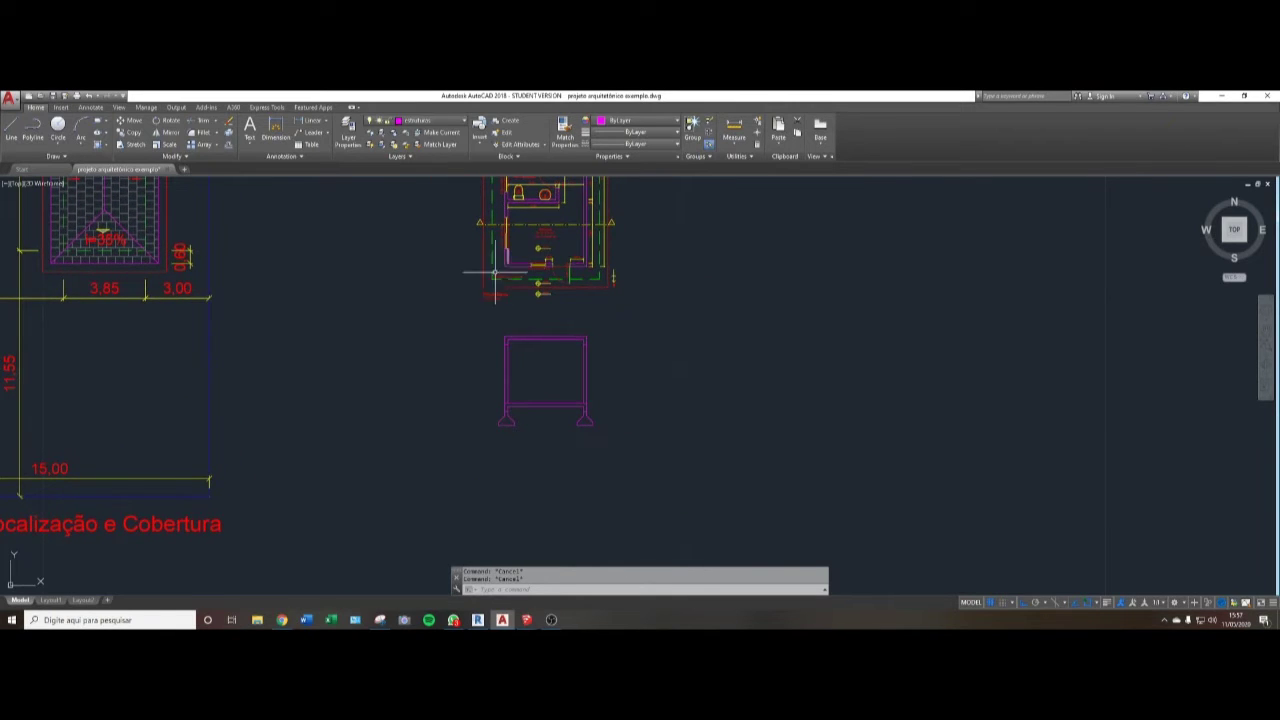
scroll(494, 272, "up", 3)
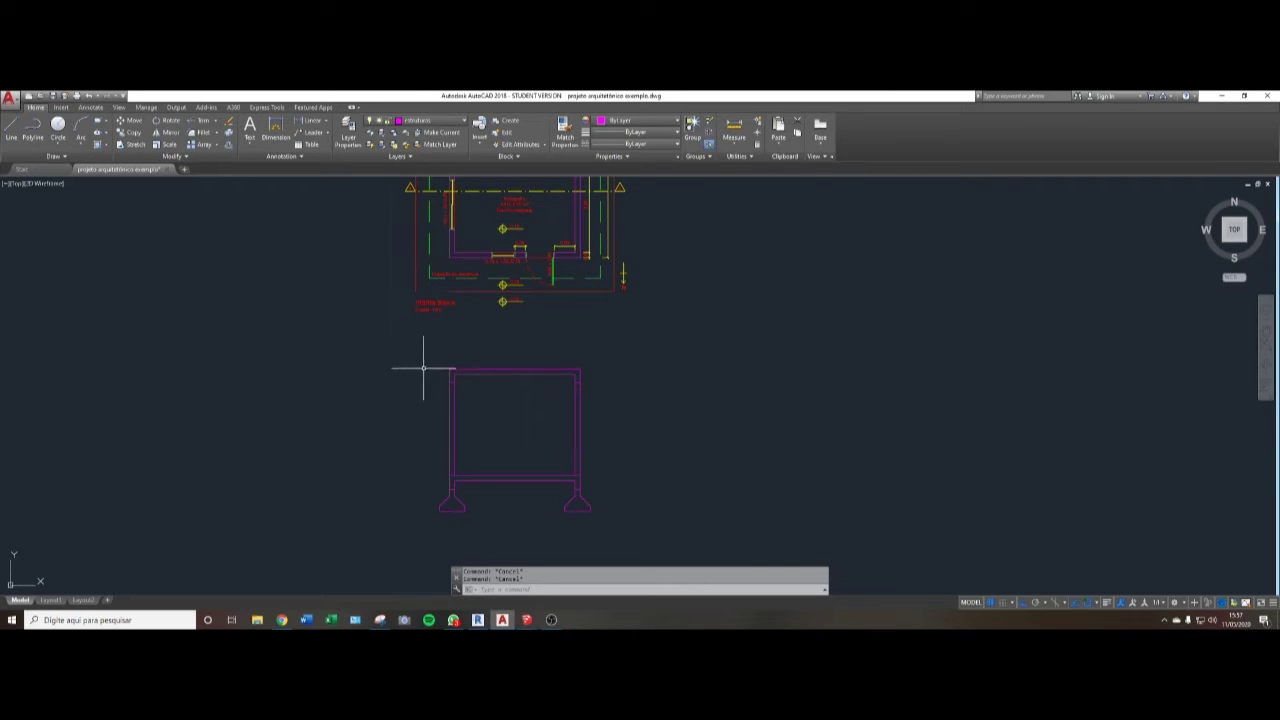
key("Return")
left_click(428, 258)
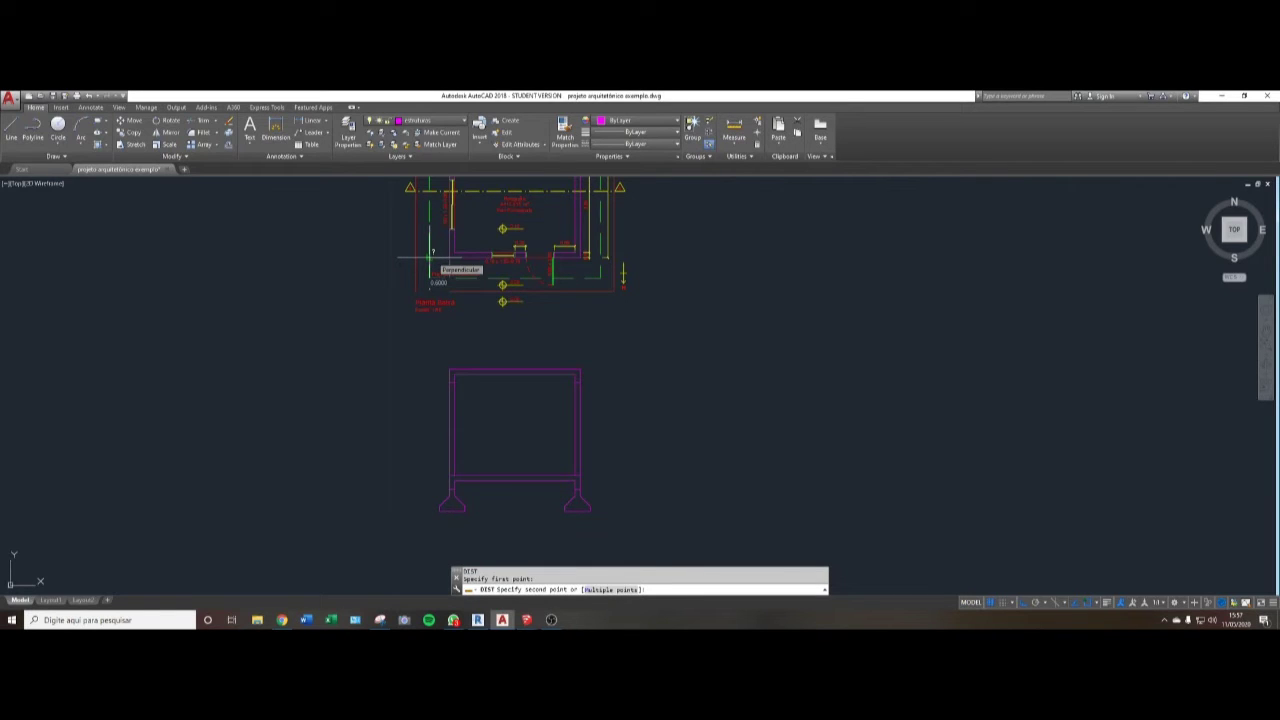
left_click(430, 262)
- Draw the left eave from the outer wall face at the upper slab's underside, running 0.6 outward and 0.15 up
type("l")
key("Return")
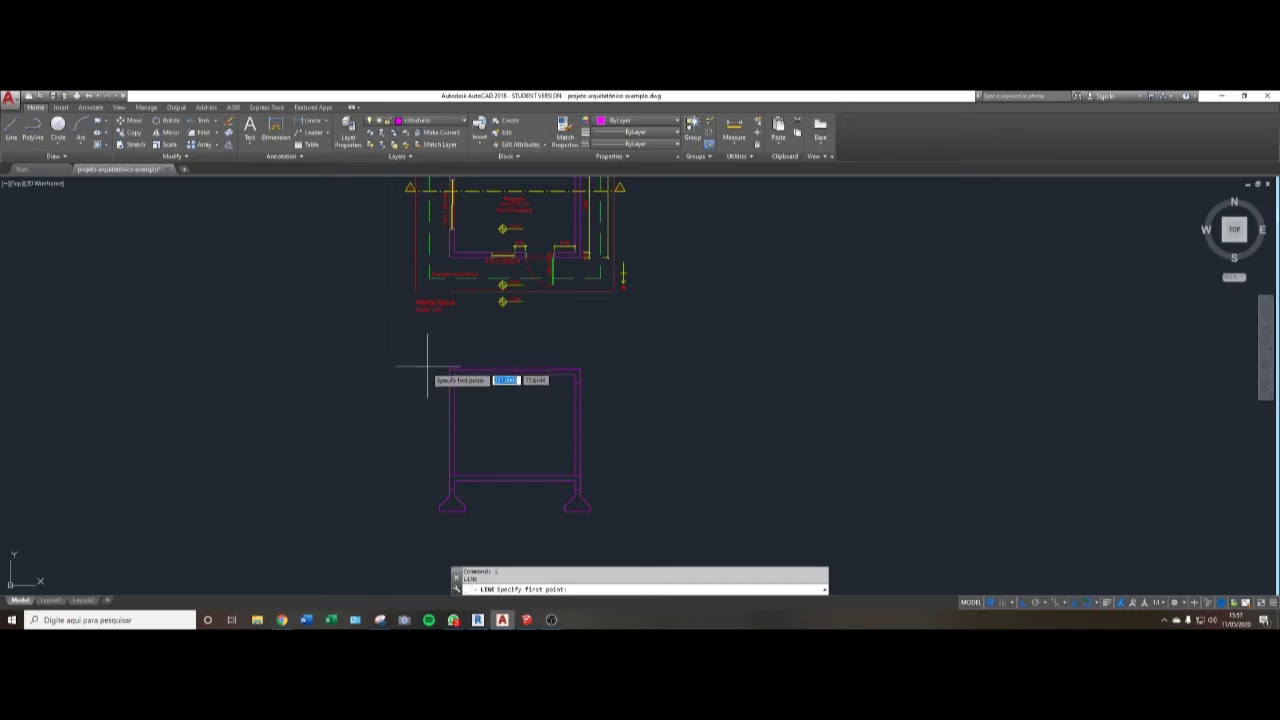
scroll(440, 372, "up", 8)
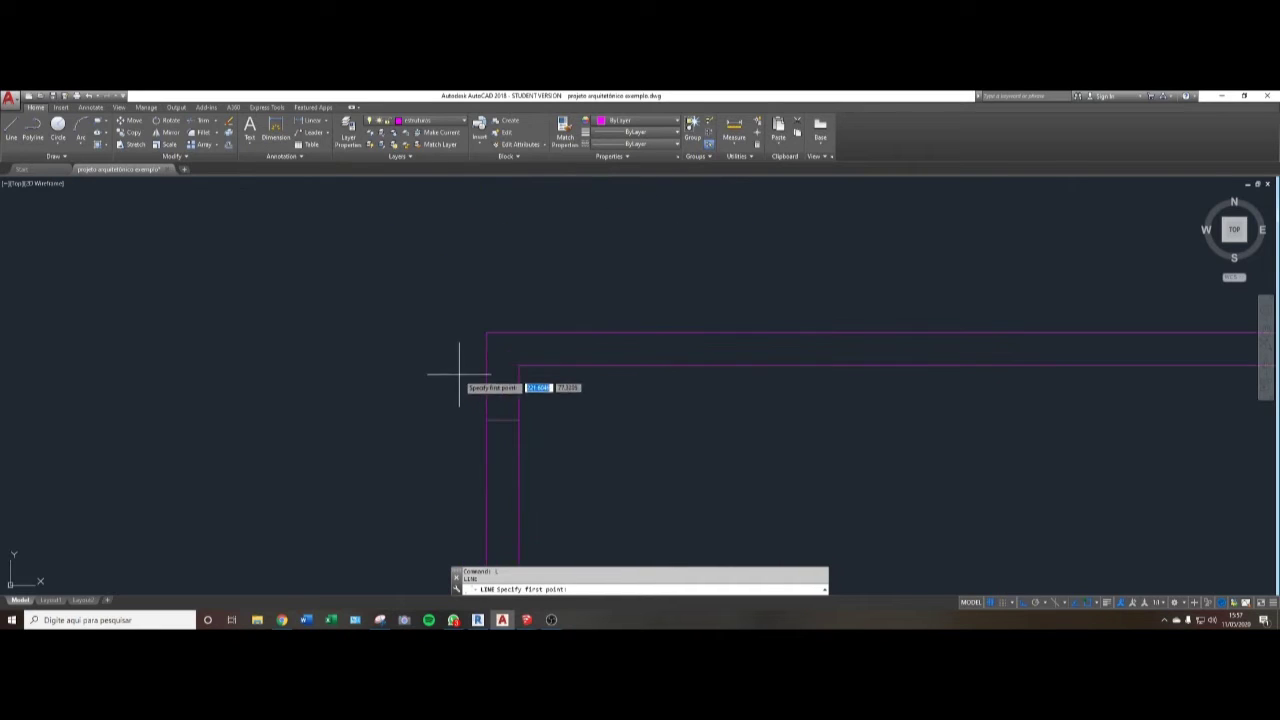
middle_click_drag(459, 374, 486, 357)
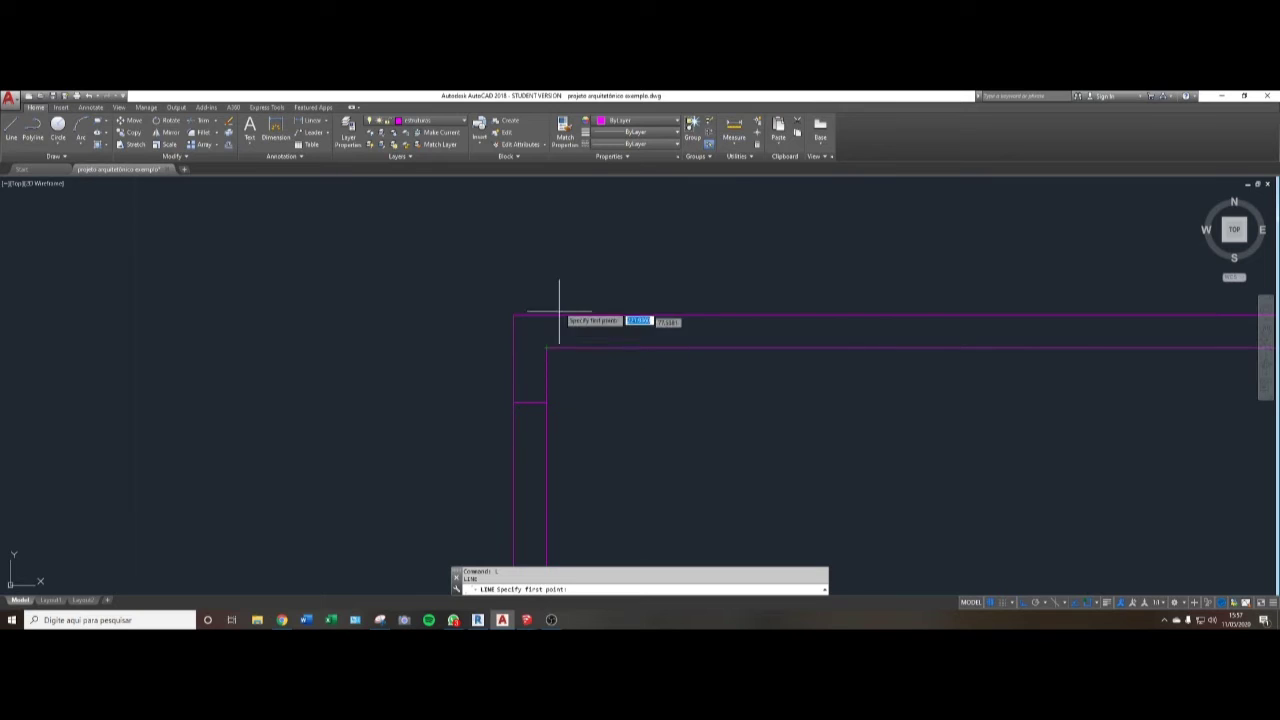
left_click(514, 348)
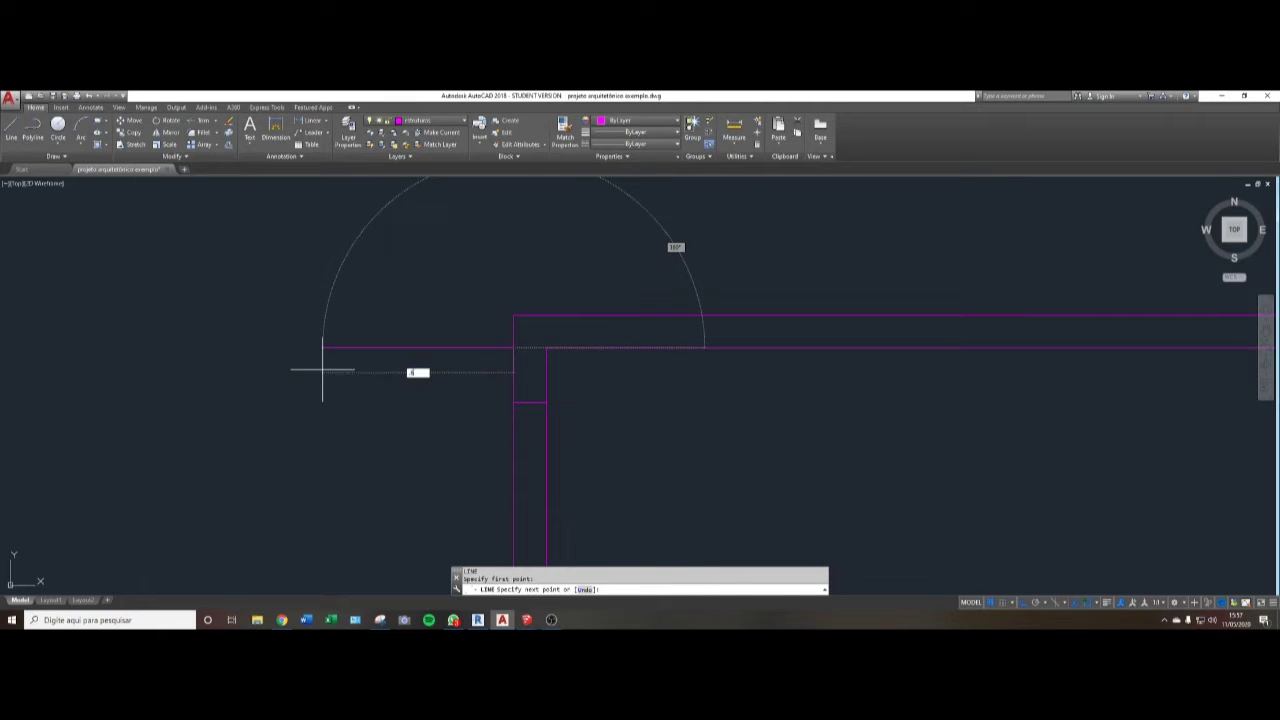
type(".6")
key("Return")
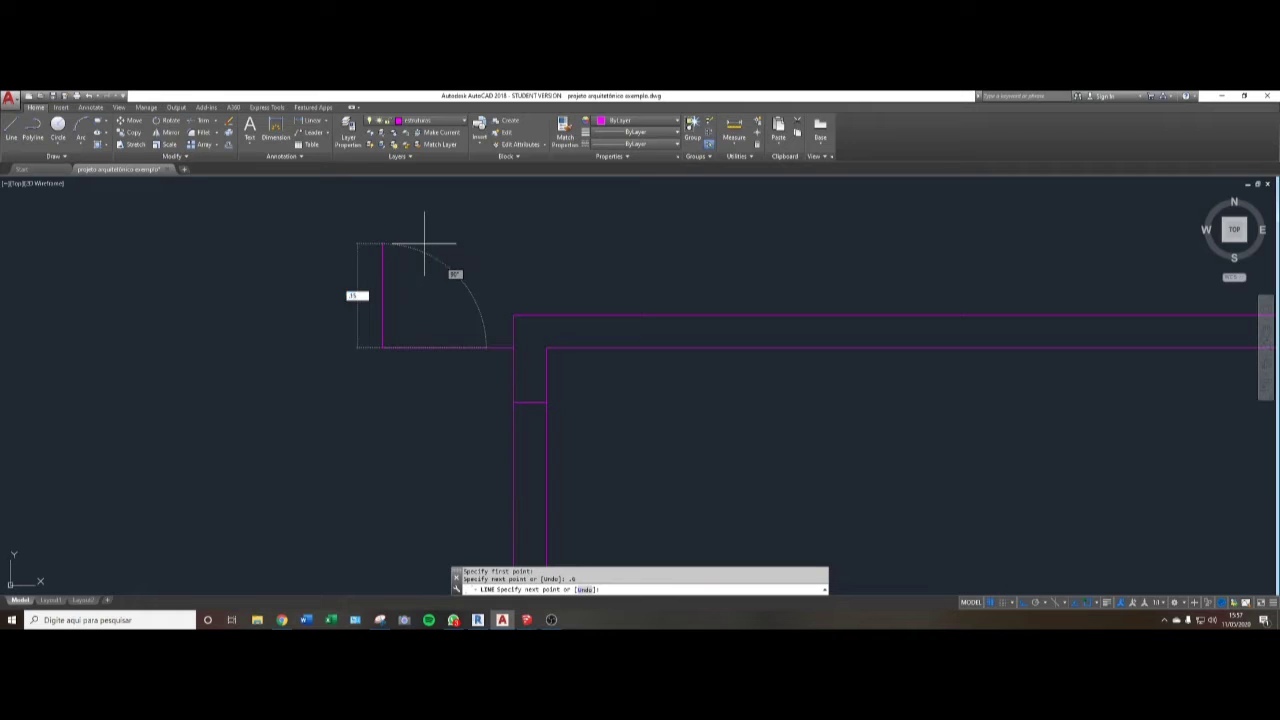
type(".15")
key("Return")
key("Return")
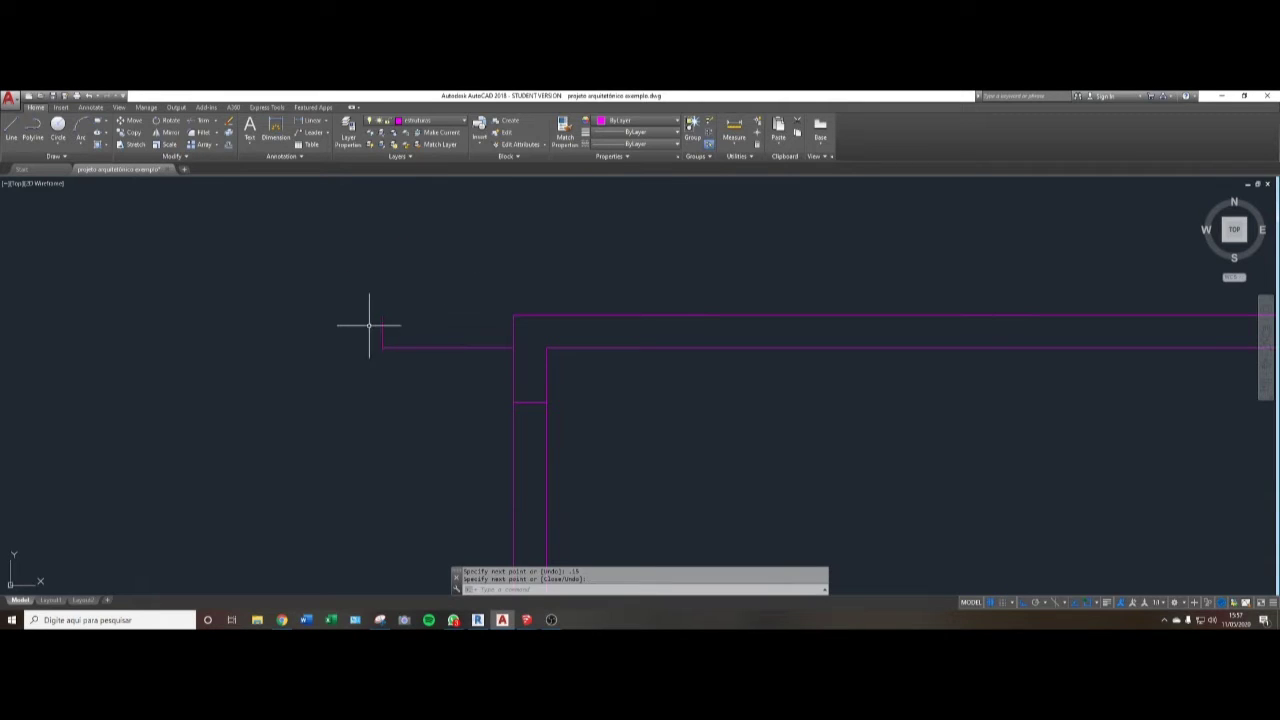
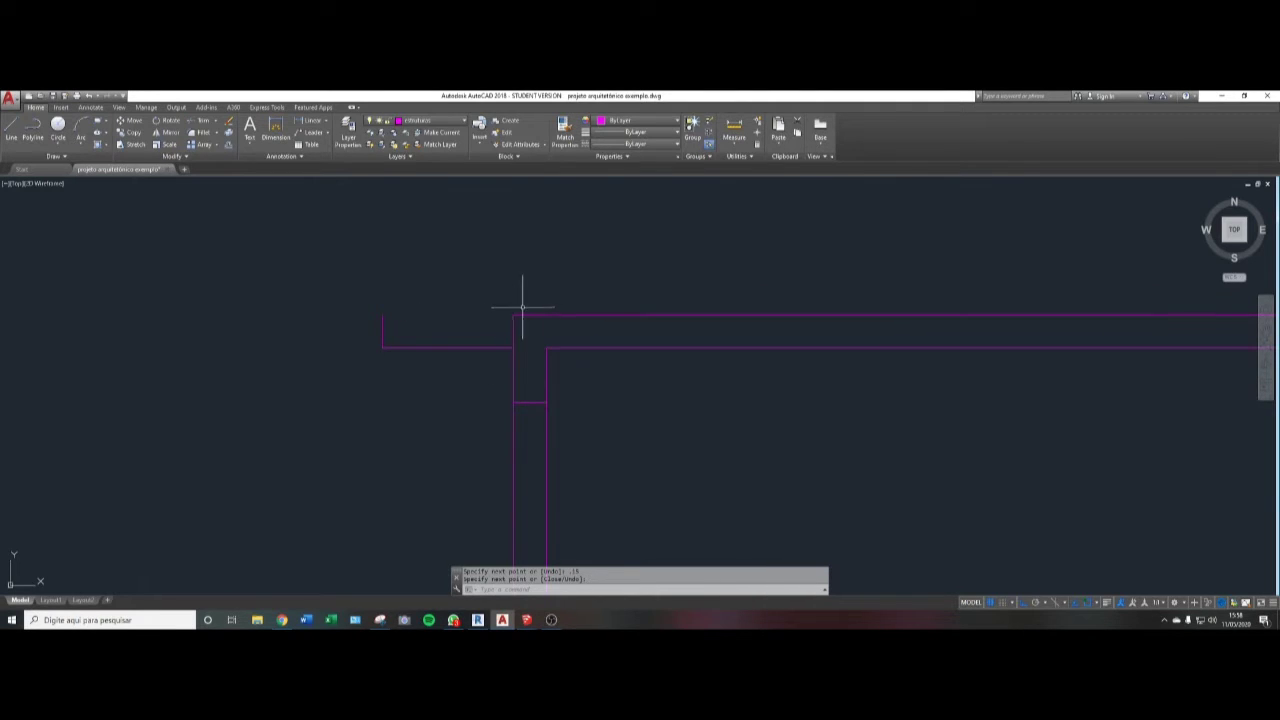
- Explode the outer outline of the upper slab and beams into separate lines
scroll(541, 341, "down", 2)
middle_click_drag(594, 350, 432, 343)
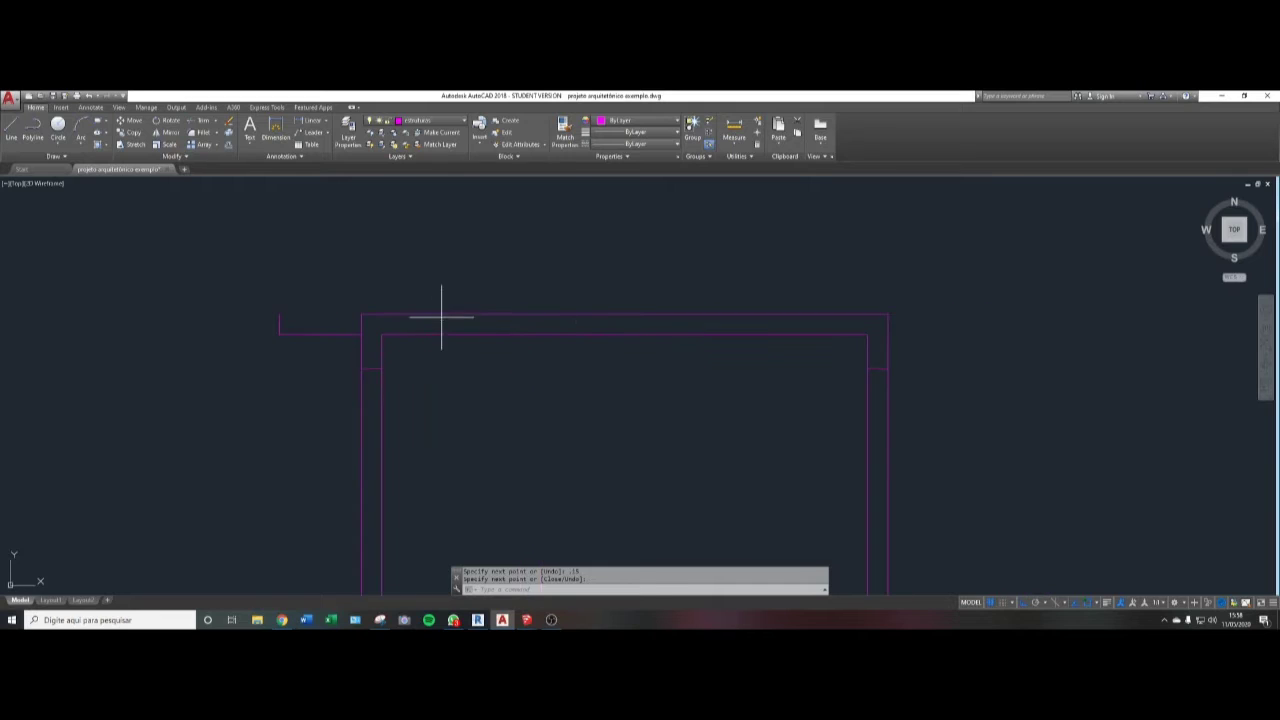
left_click(441, 319)
left_click(431, 297)
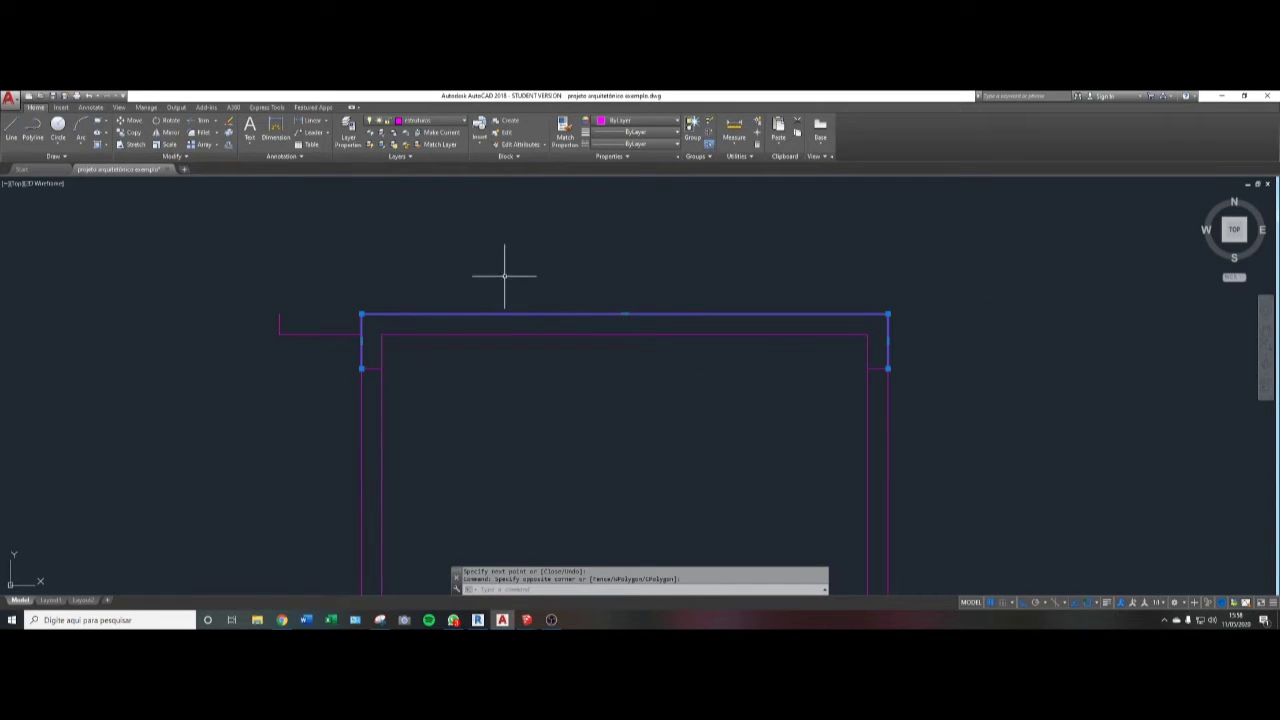
key("Return")
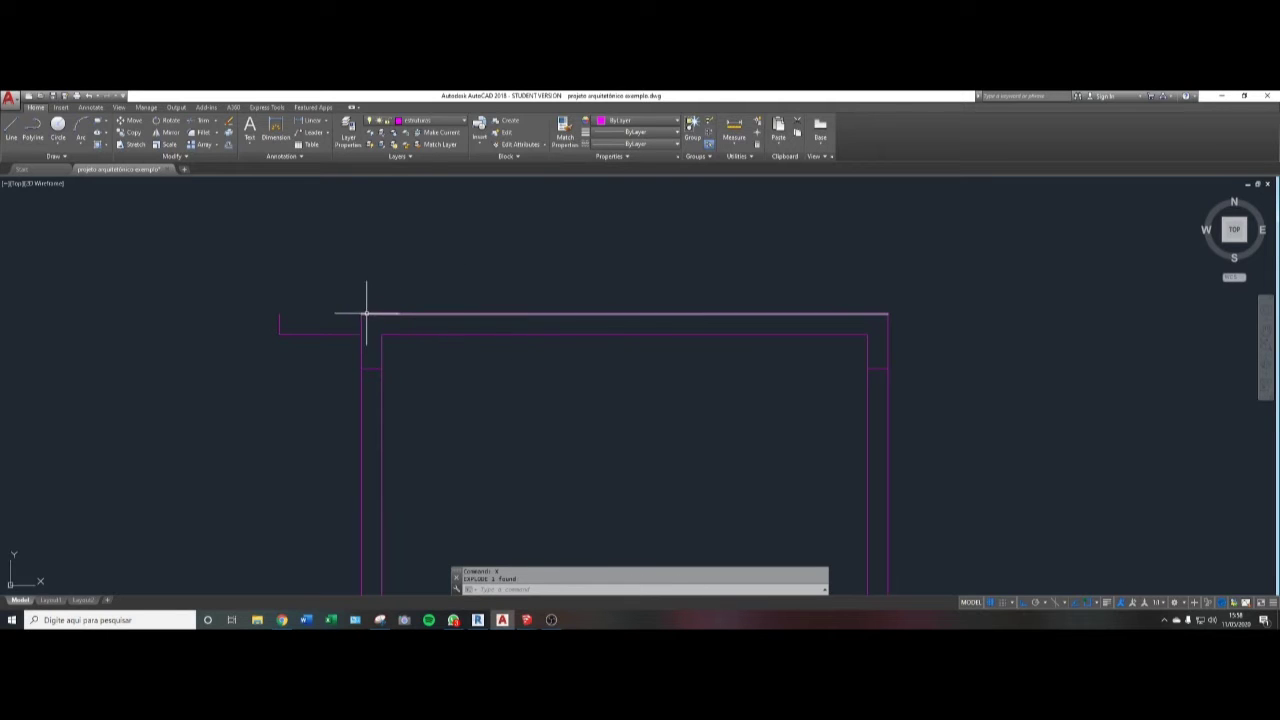
middle_click_drag(493, 330, 457, 346)
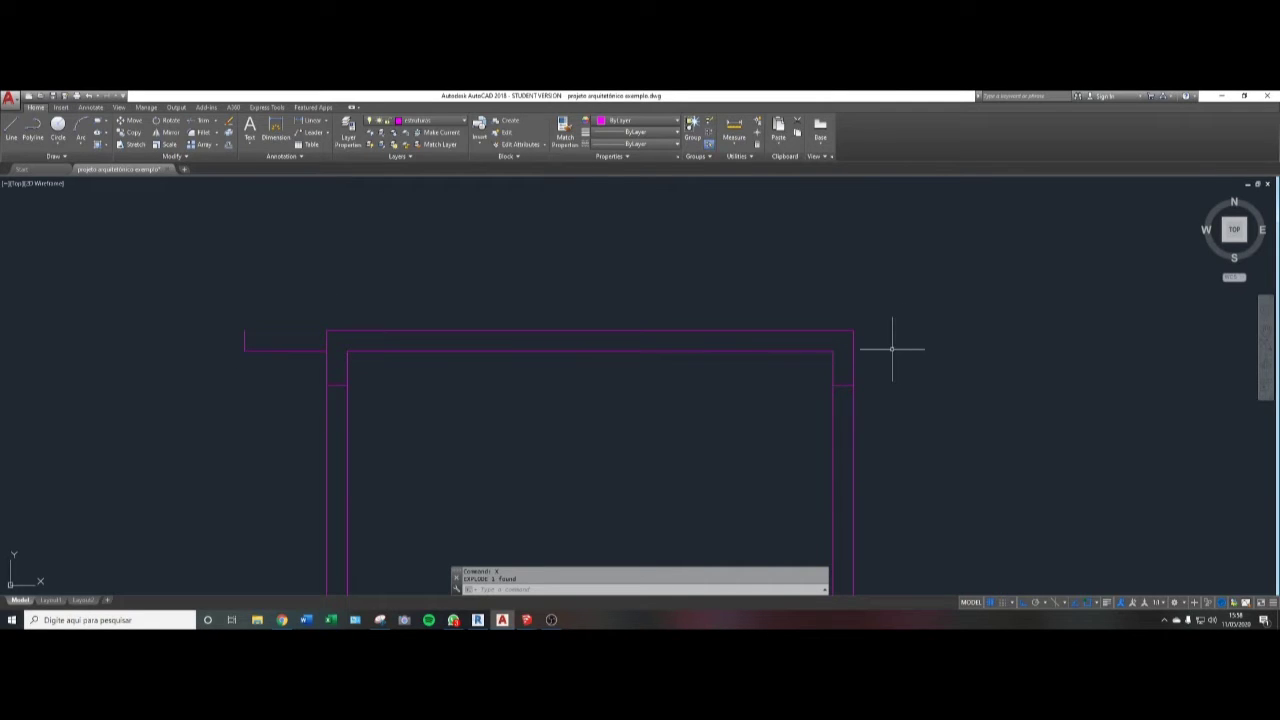
- Mirror the two eave lines to the opposite wall about a vertical axis through the upper slab's midpoint, keeping the originals
type("i")
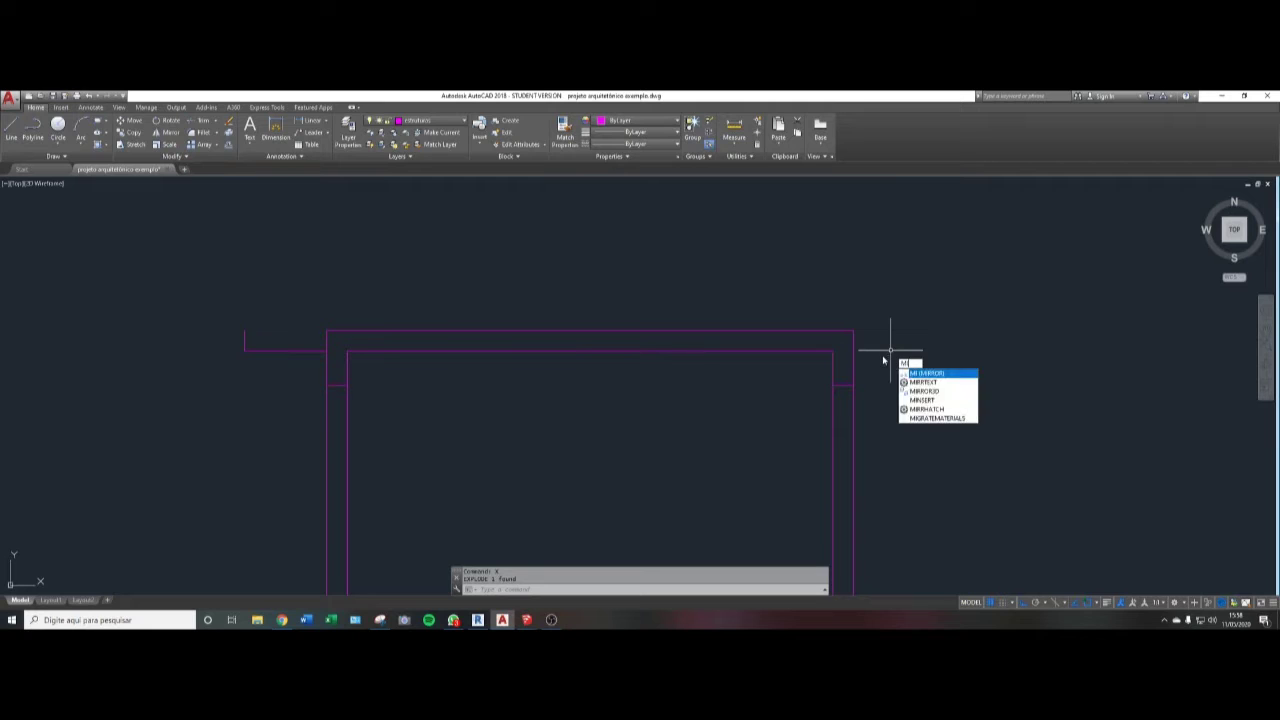
key("Return")
left_click(286, 299)
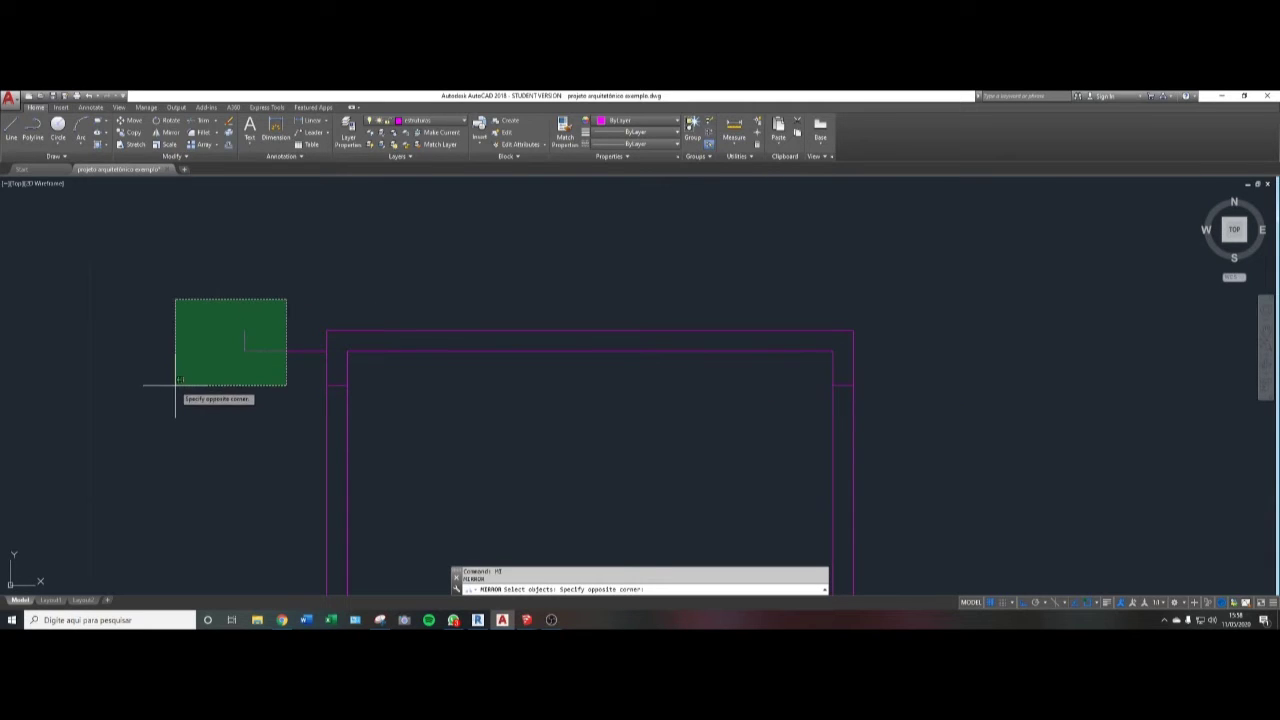
left_click(175, 385)
key("Return")
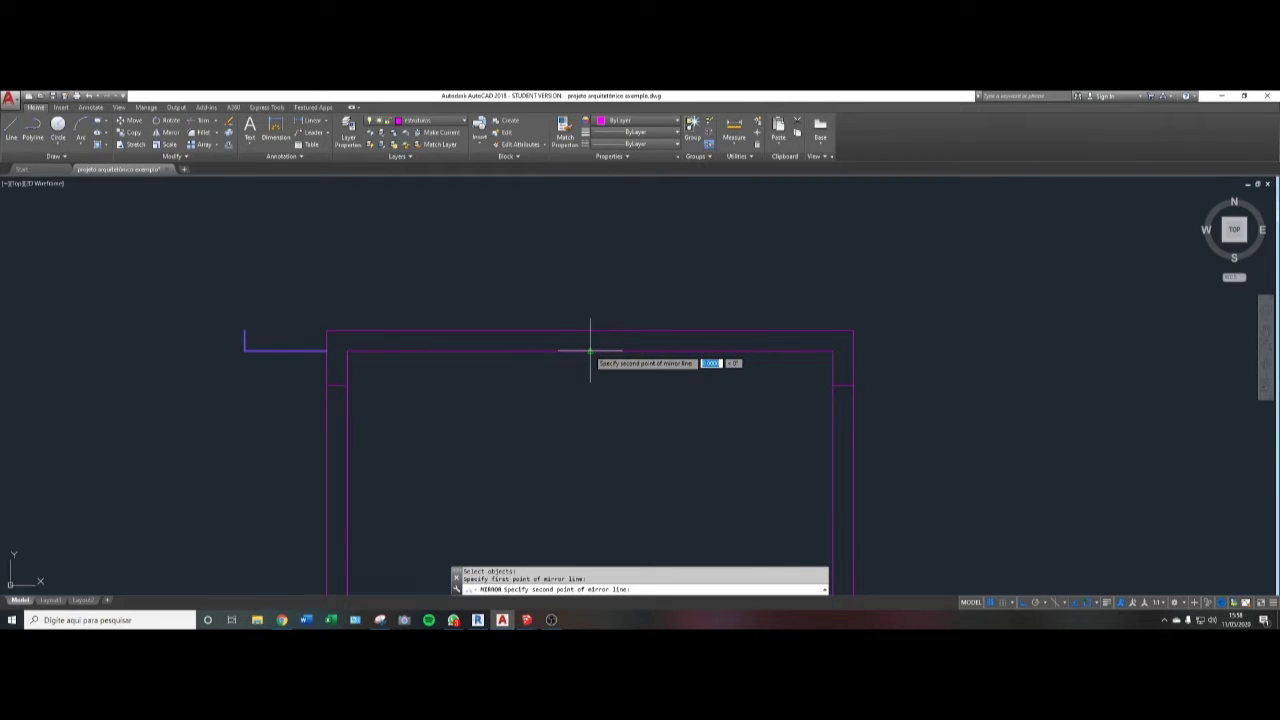
left_click(590, 351)
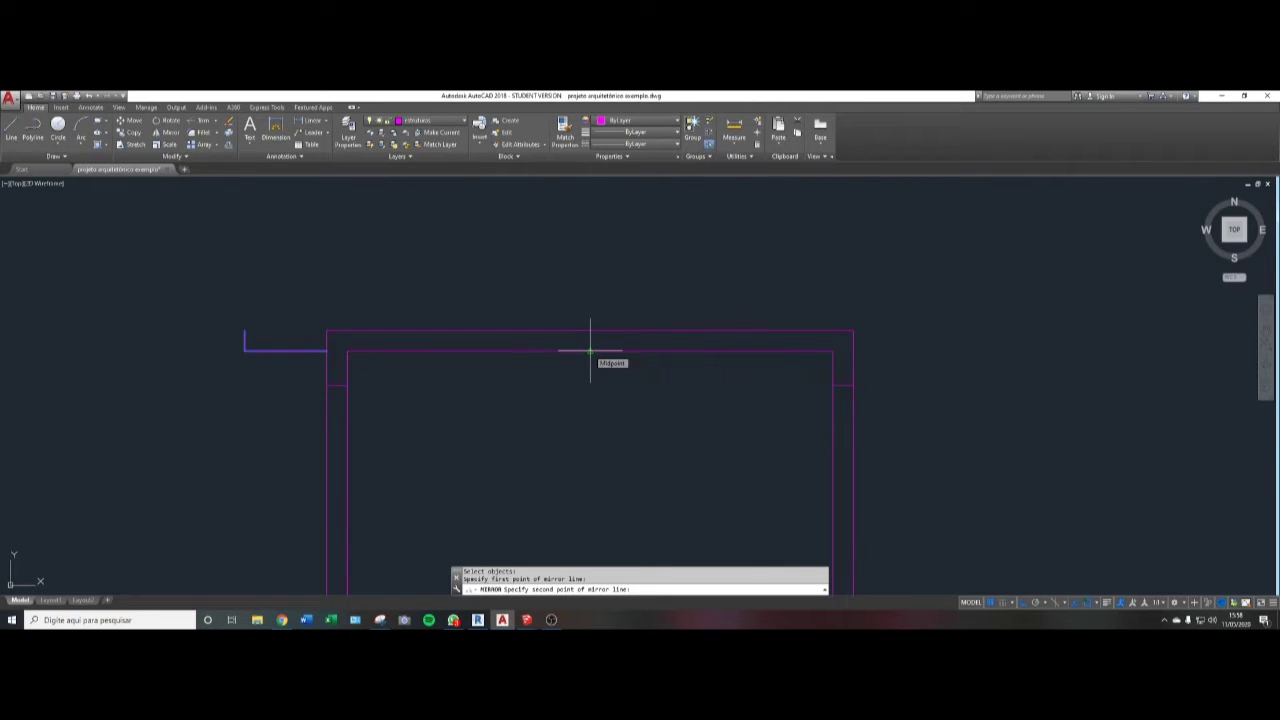
left_click(610, 222)
key("Return")
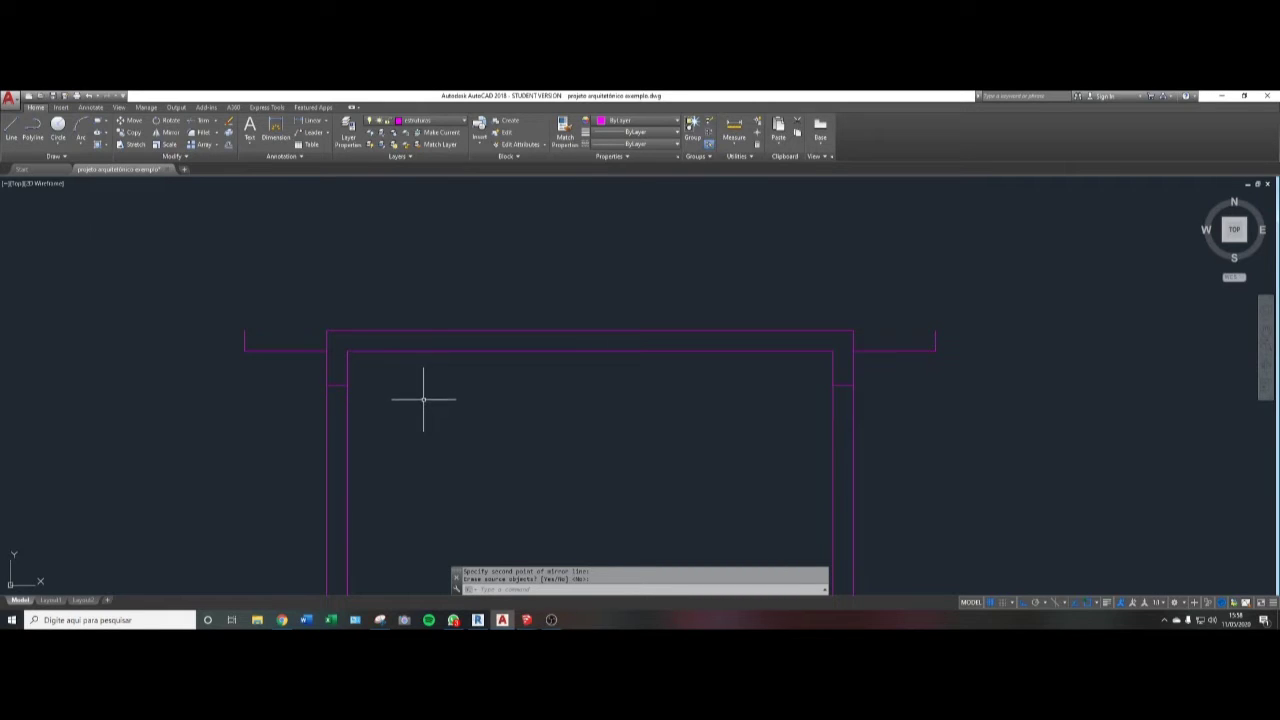
- Join the left eave's vertical end to the upper slab's top line using a zero-radius Fillet
type("f")
key("Return")
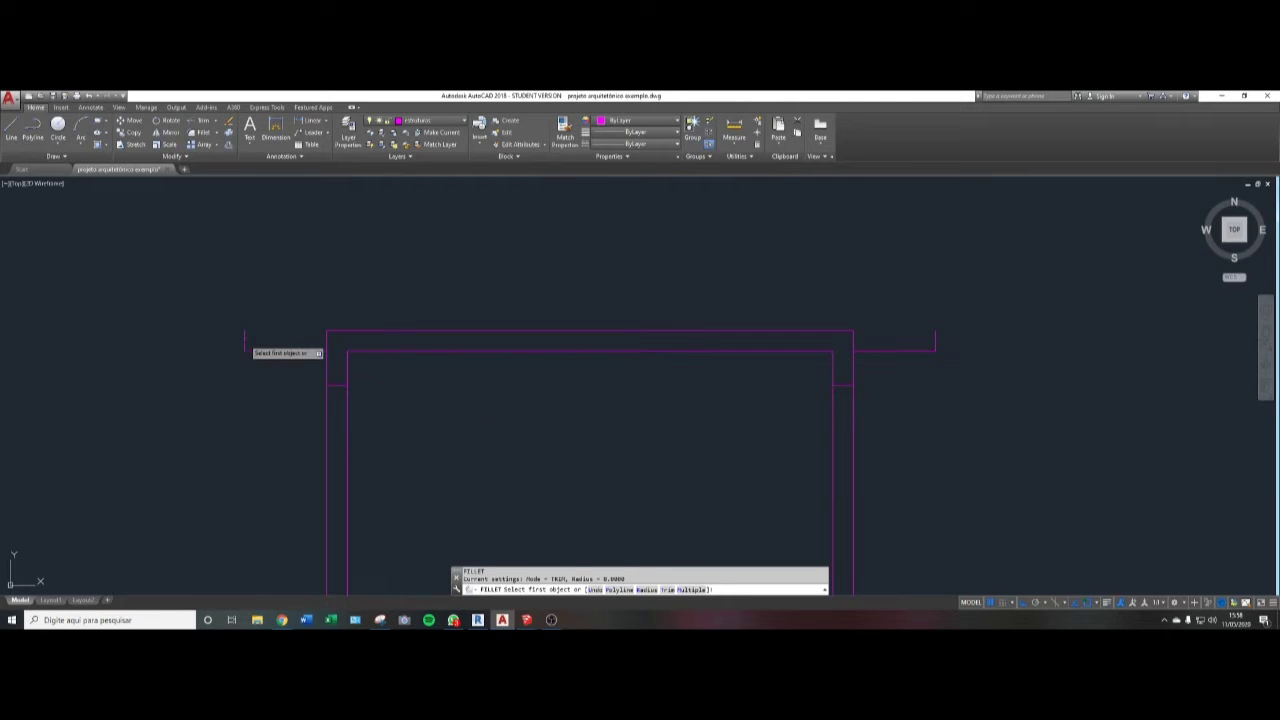
left_click(245, 342)
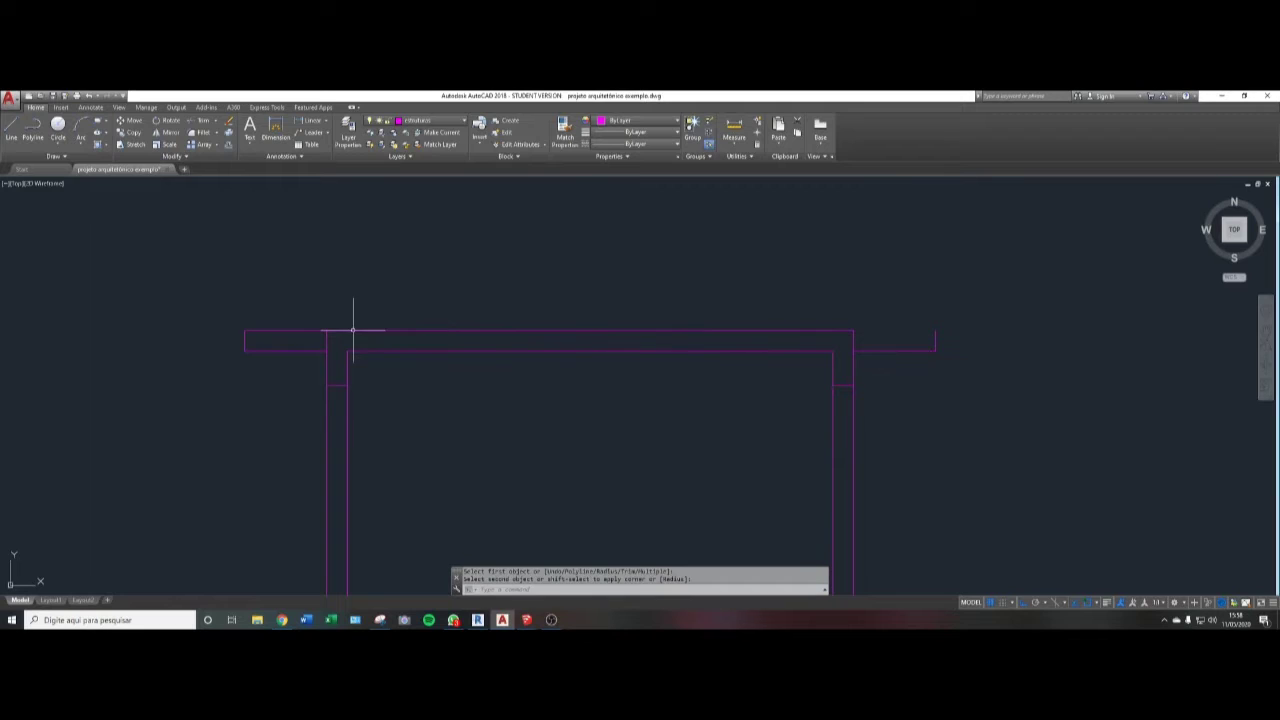
- Join the right eave's vertical end to the upper slab's top line using a zero-radius Fillet
key("Escape")
key("Return")
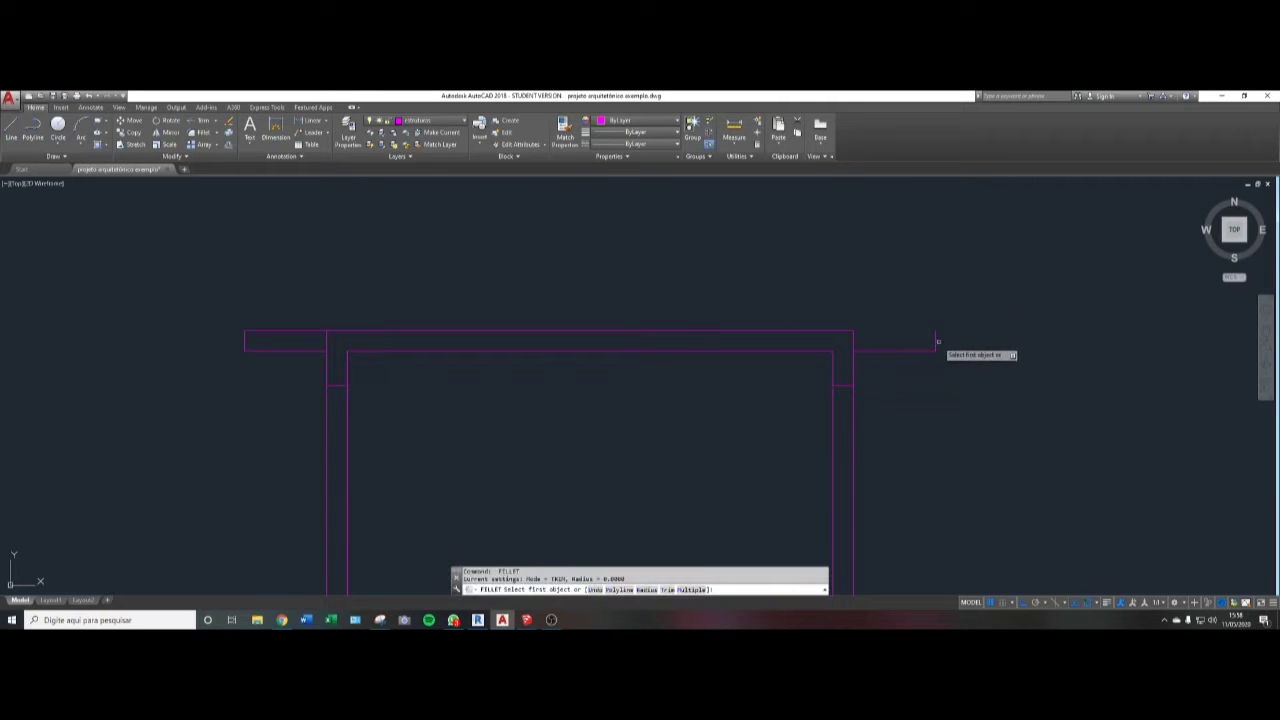
left_click(934, 341)
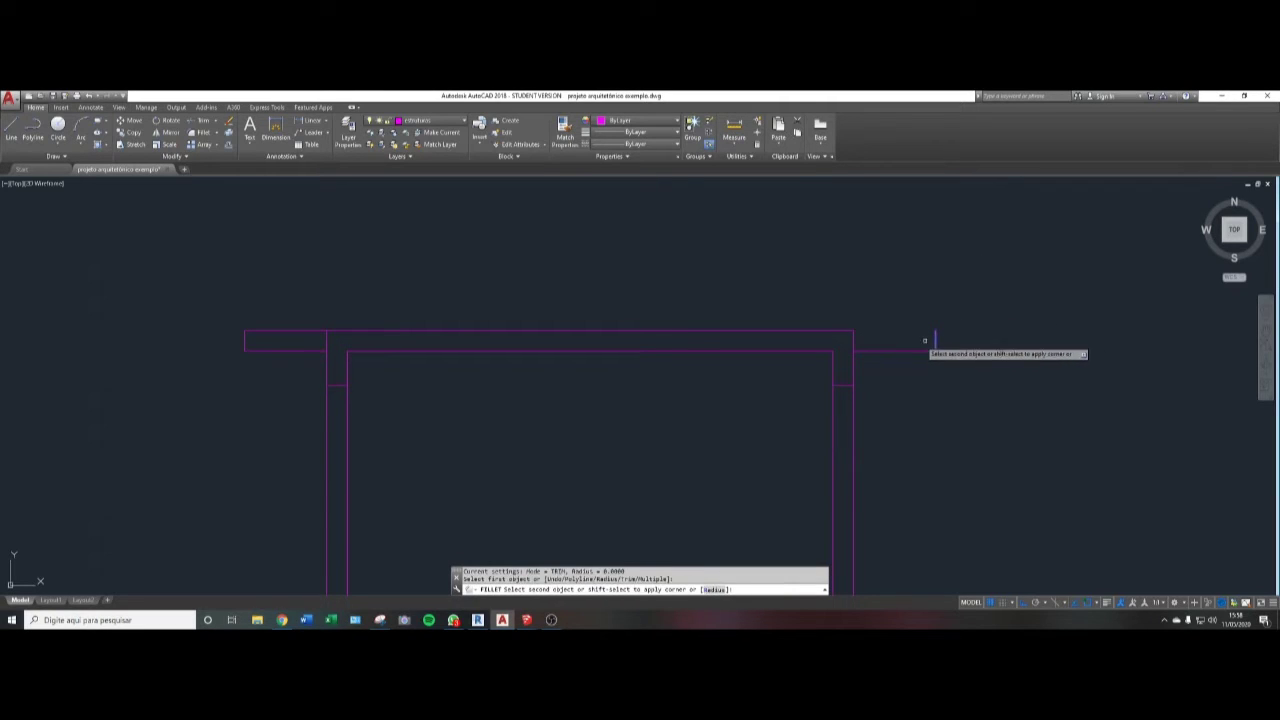
left_click(844, 330)
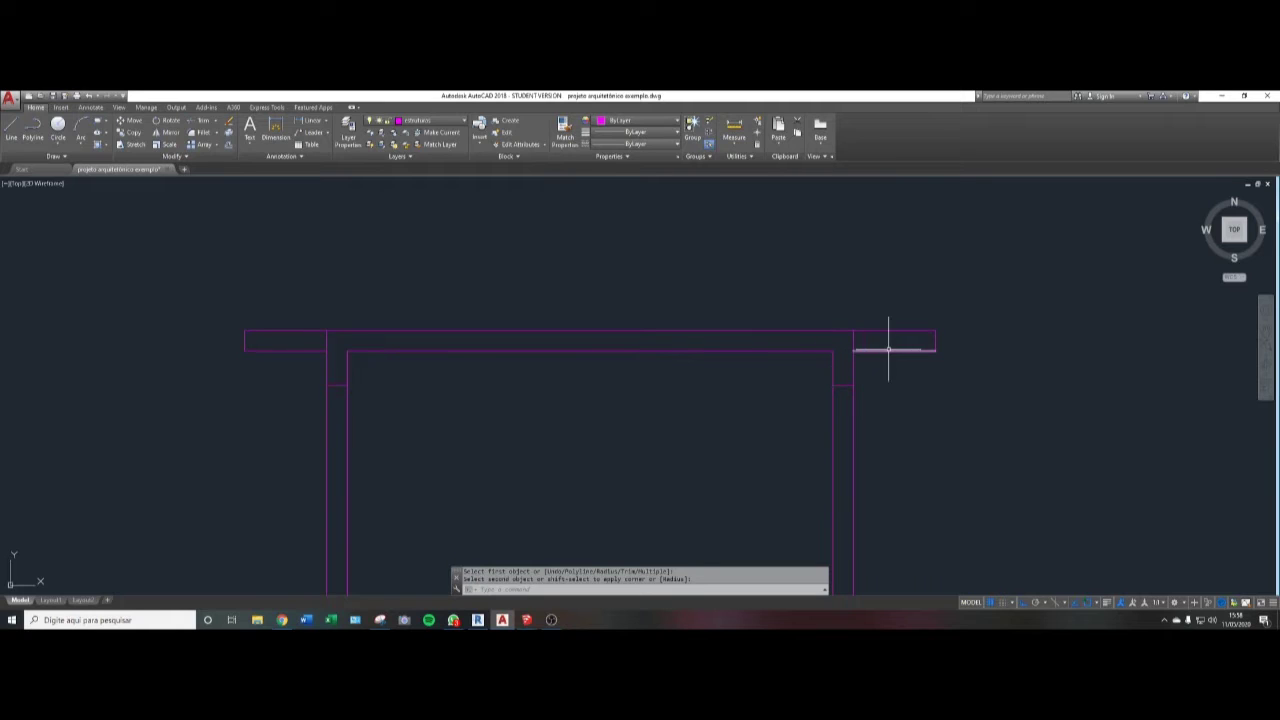
- Fillet both eaves' underside lines with the outer wall faces at zero radius, removing the vertical stubs inside the slab
key("Return")
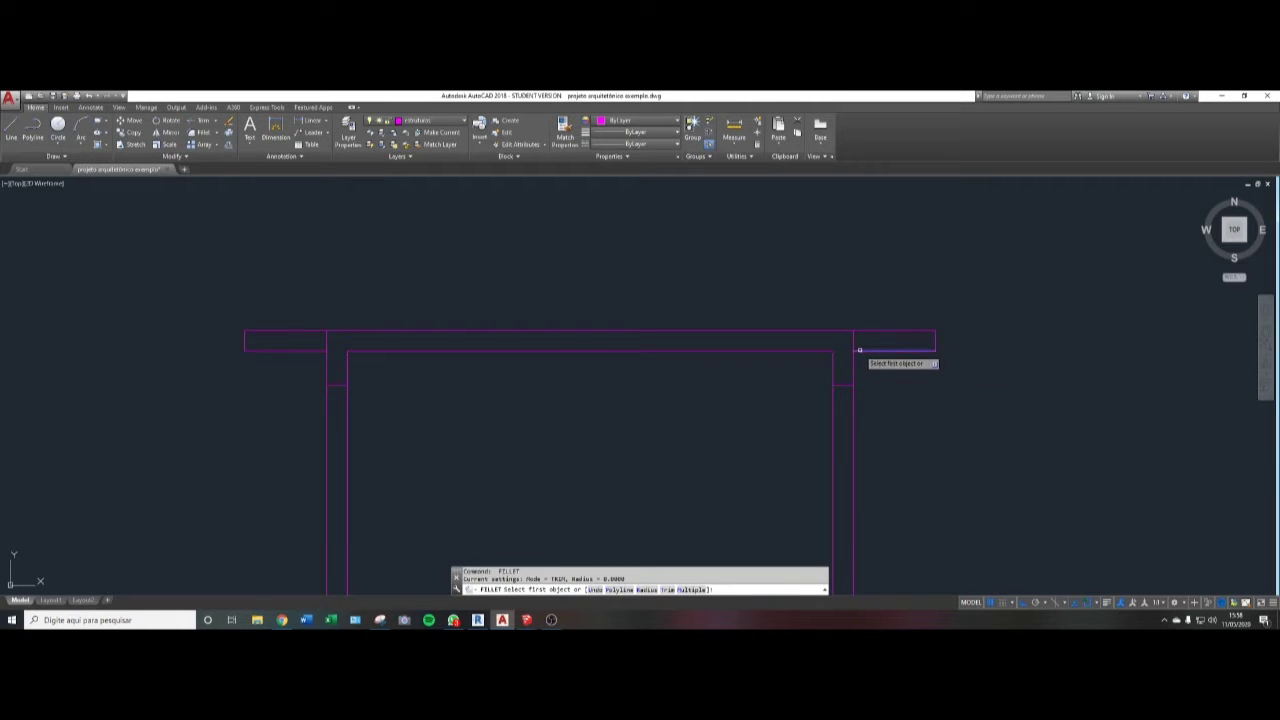
left_click(859, 350)
left_click(853, 362)
key("Return")
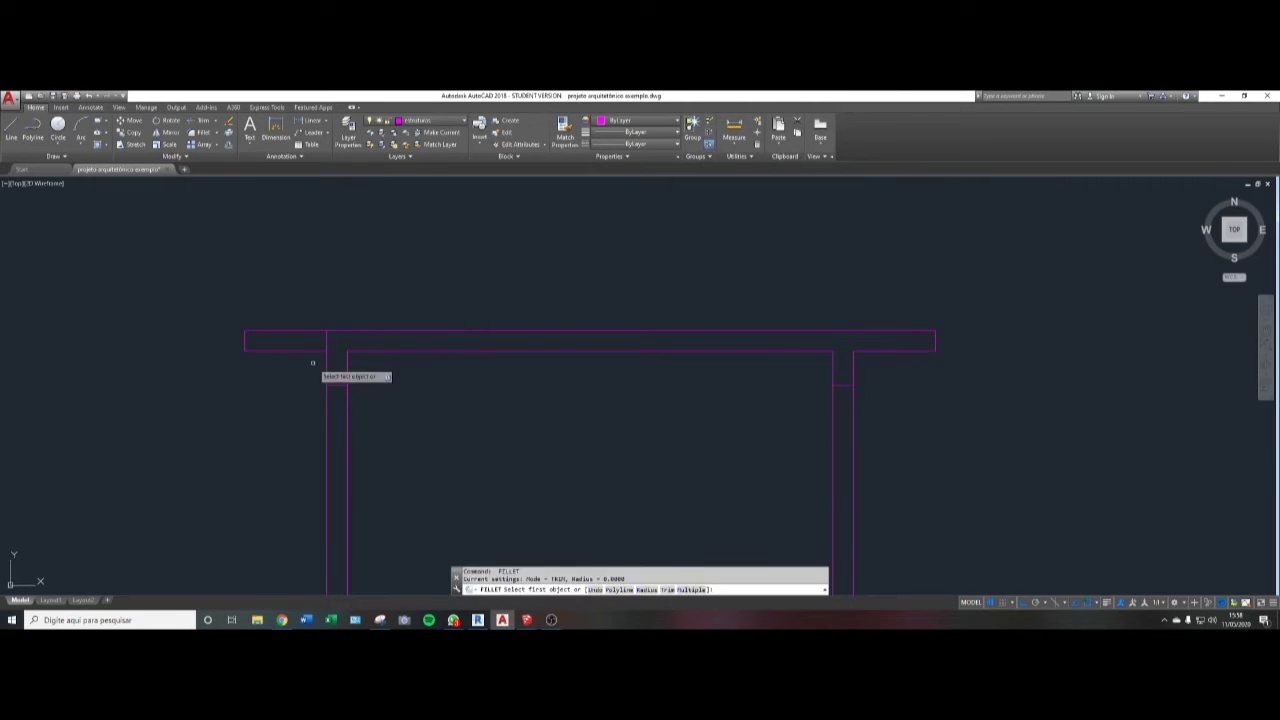
left_click(324, 358)
left_click(326, 352)
- Examine the floor plan along section line a-a for the walls, window and doors the section cuts or shows beyond
scroll(309, 351, "down", 5)
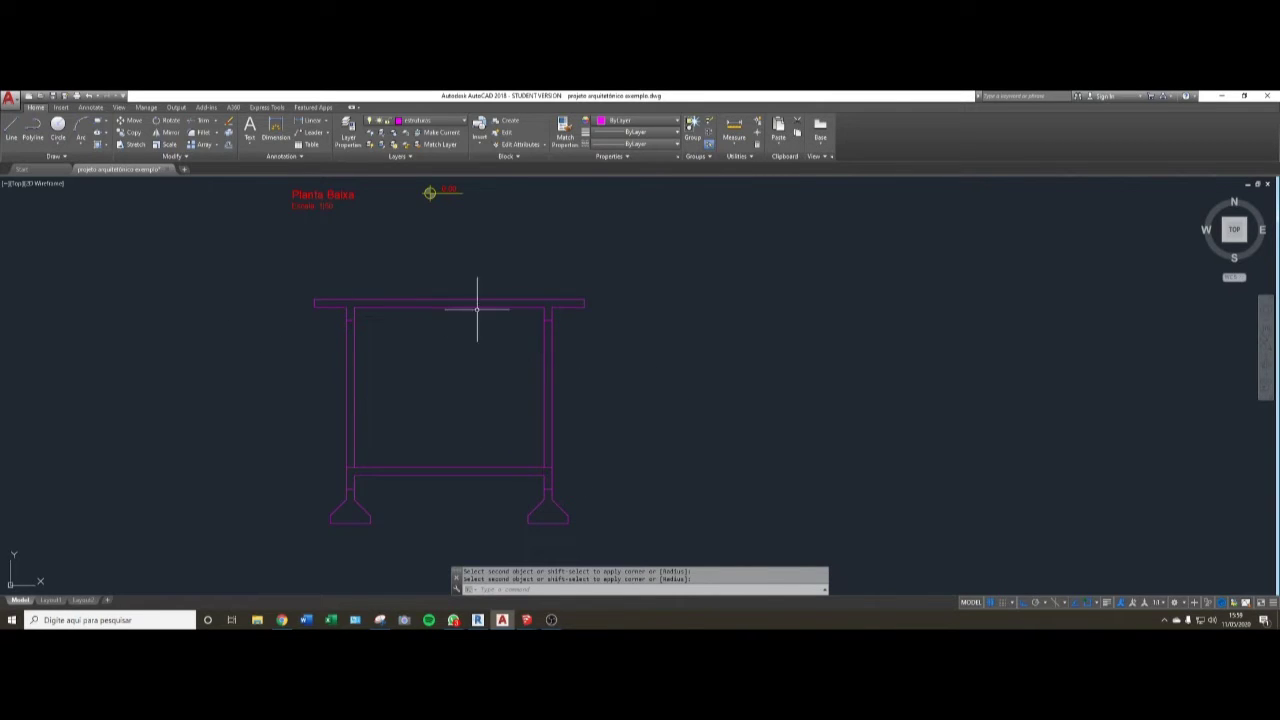
scroll(595, 324, "down", 2)
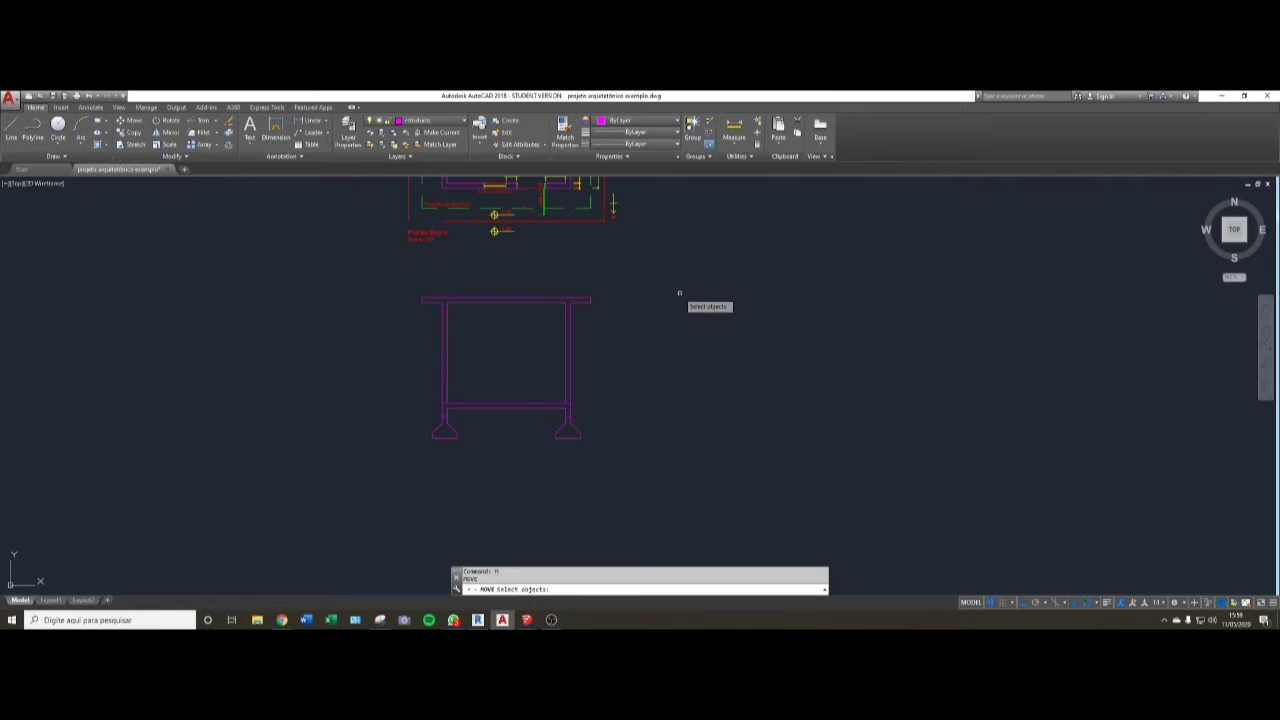
key("Escape")
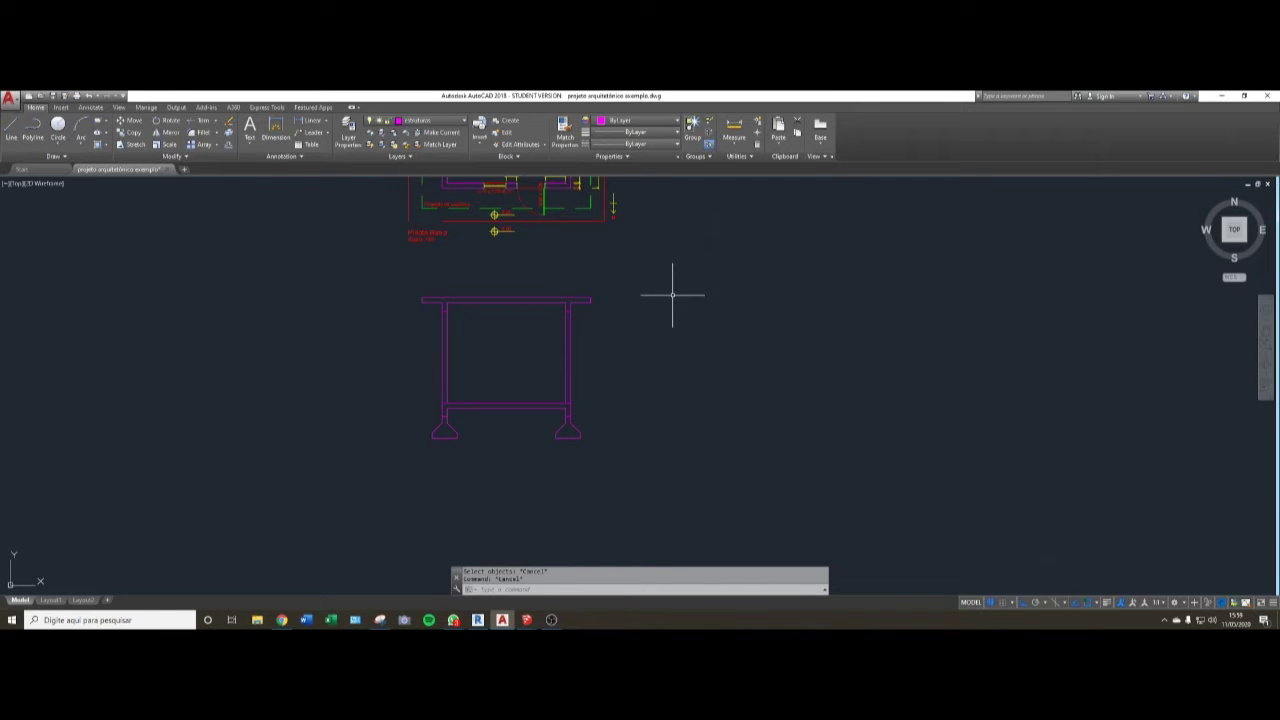
key("alt")
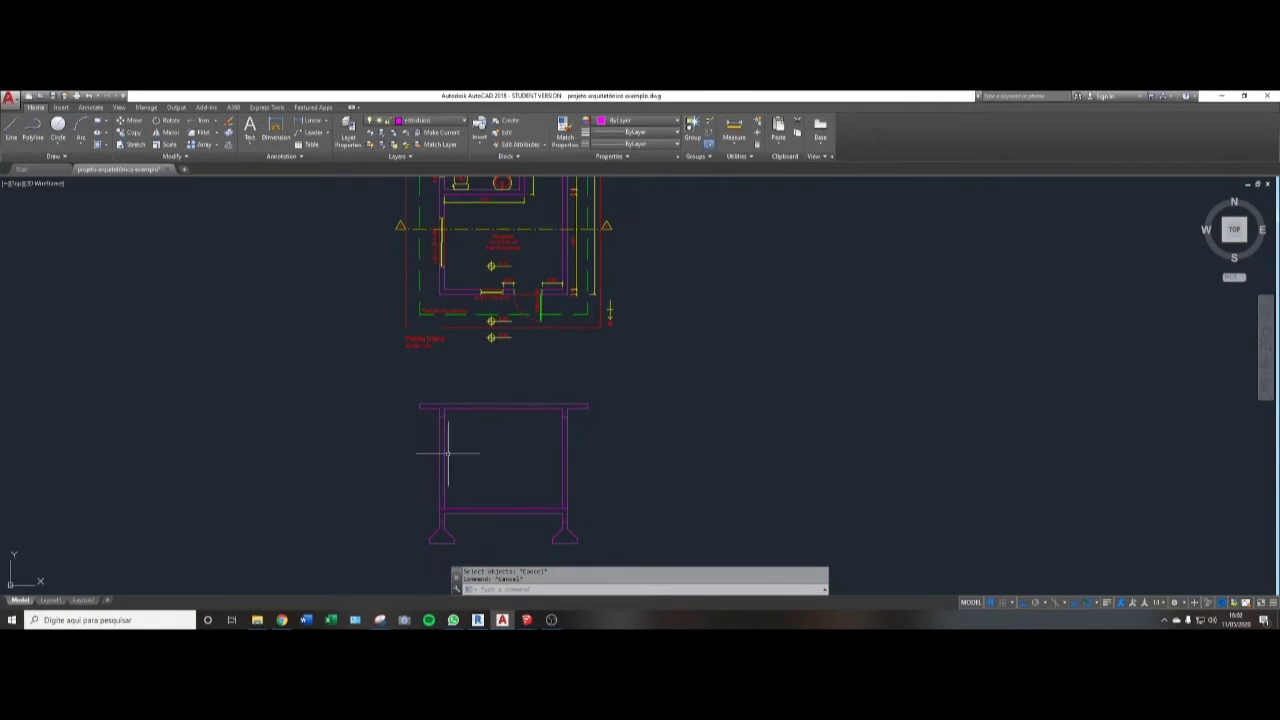
middle_click_drag(423, 438, 417, 408)
middle_click_drag(511, 291, 508, 300)
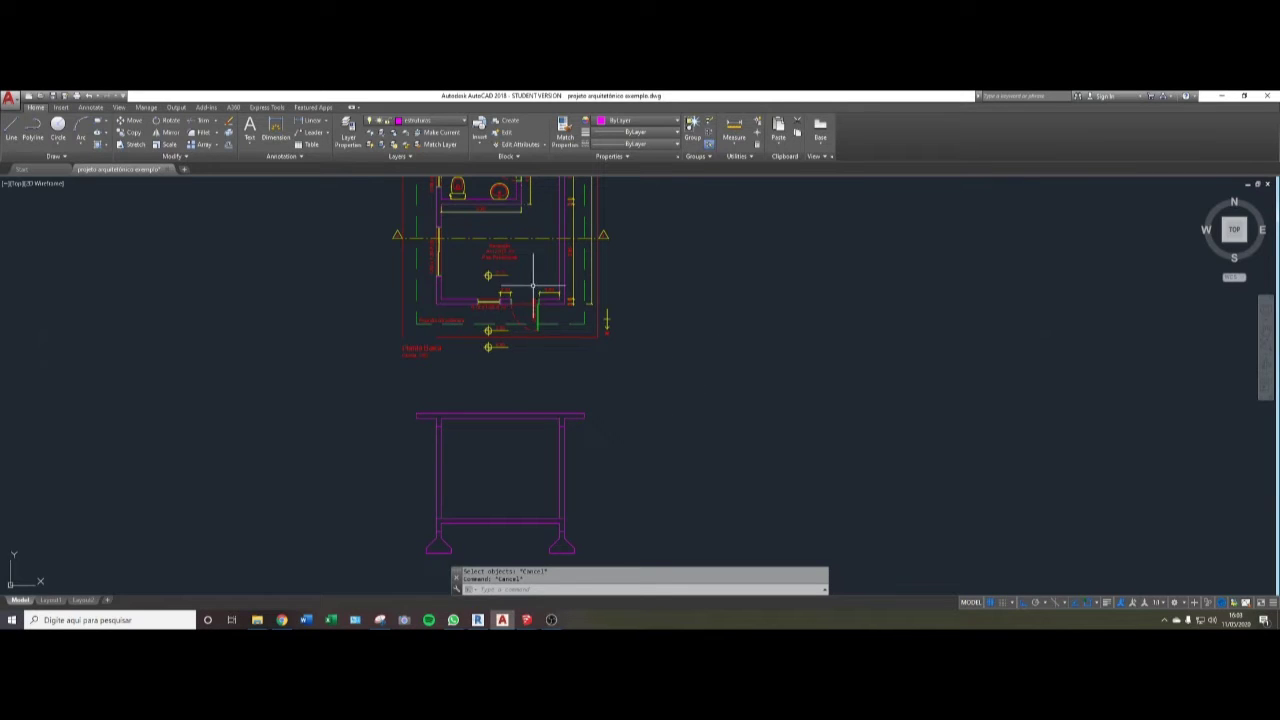
scroll(405, 234, "up", 2)
mouse_move(505, 256)
middle_mouse_down()
mouse_move(343, 334)
mouse_move(346, 345)
middle_mouse_up()
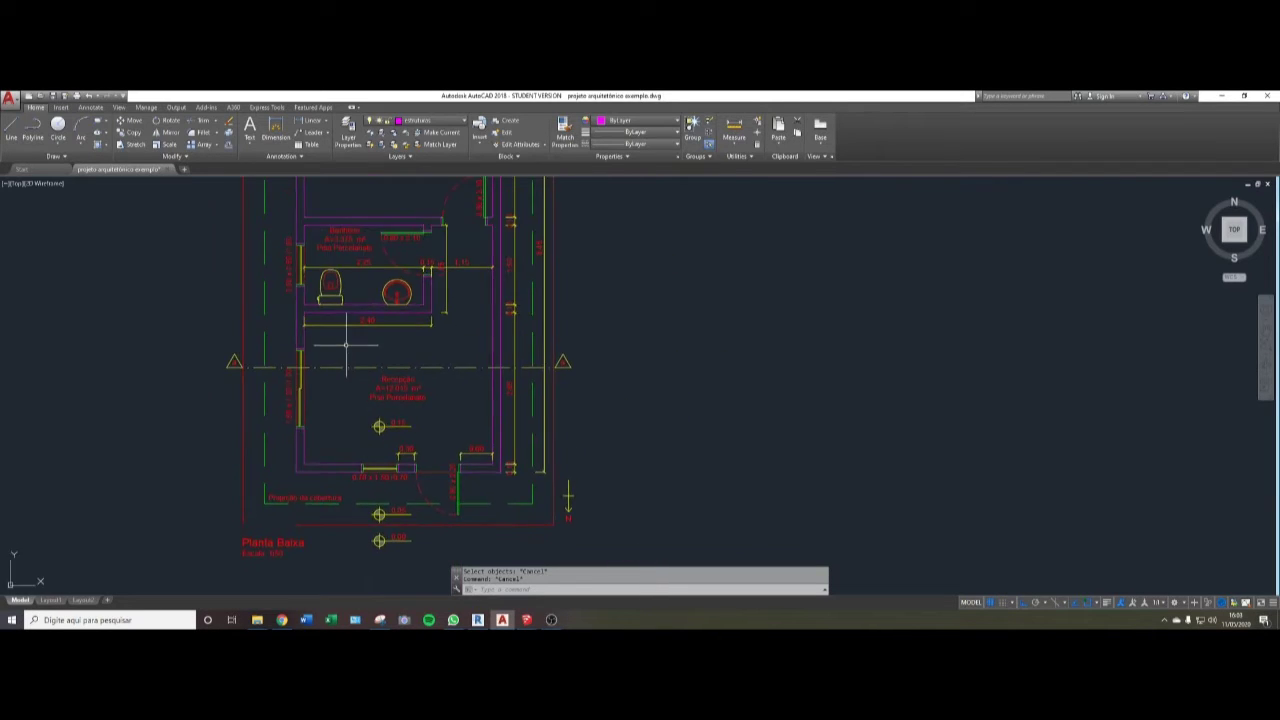
middle_click_drag(489, 285, 491, 325)
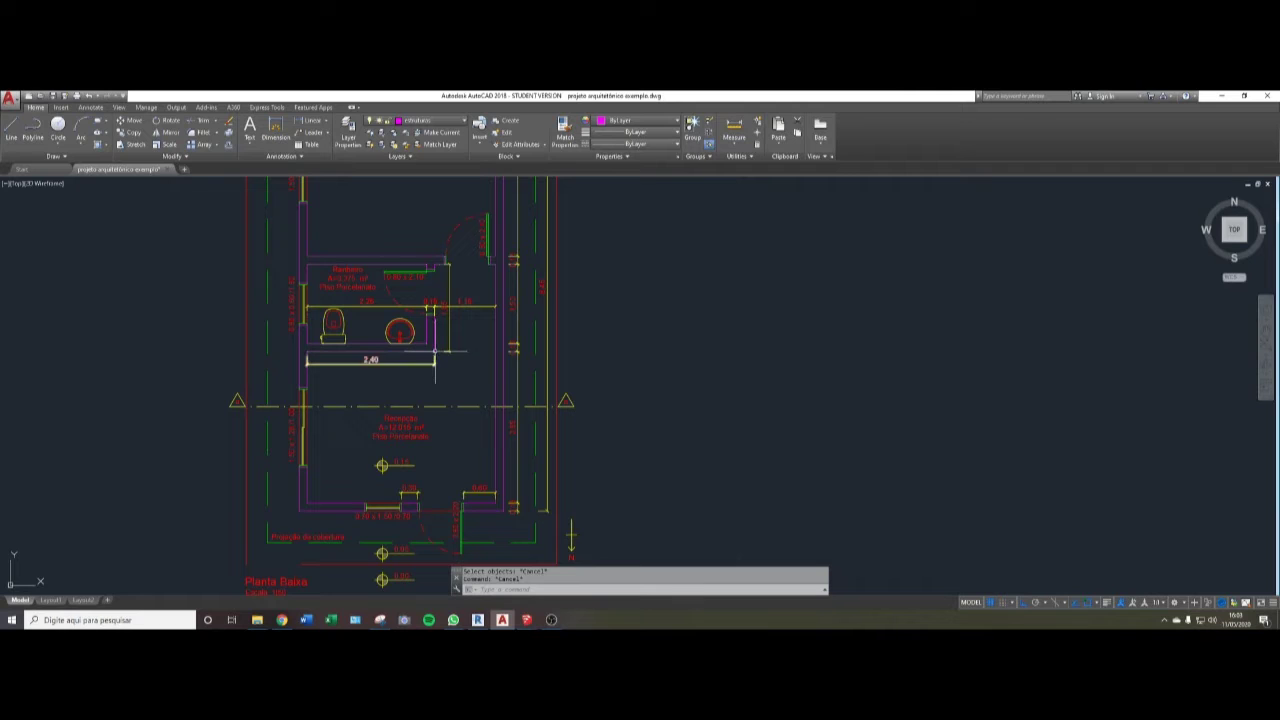
middle_click_drag(449, 412, 469, 360)
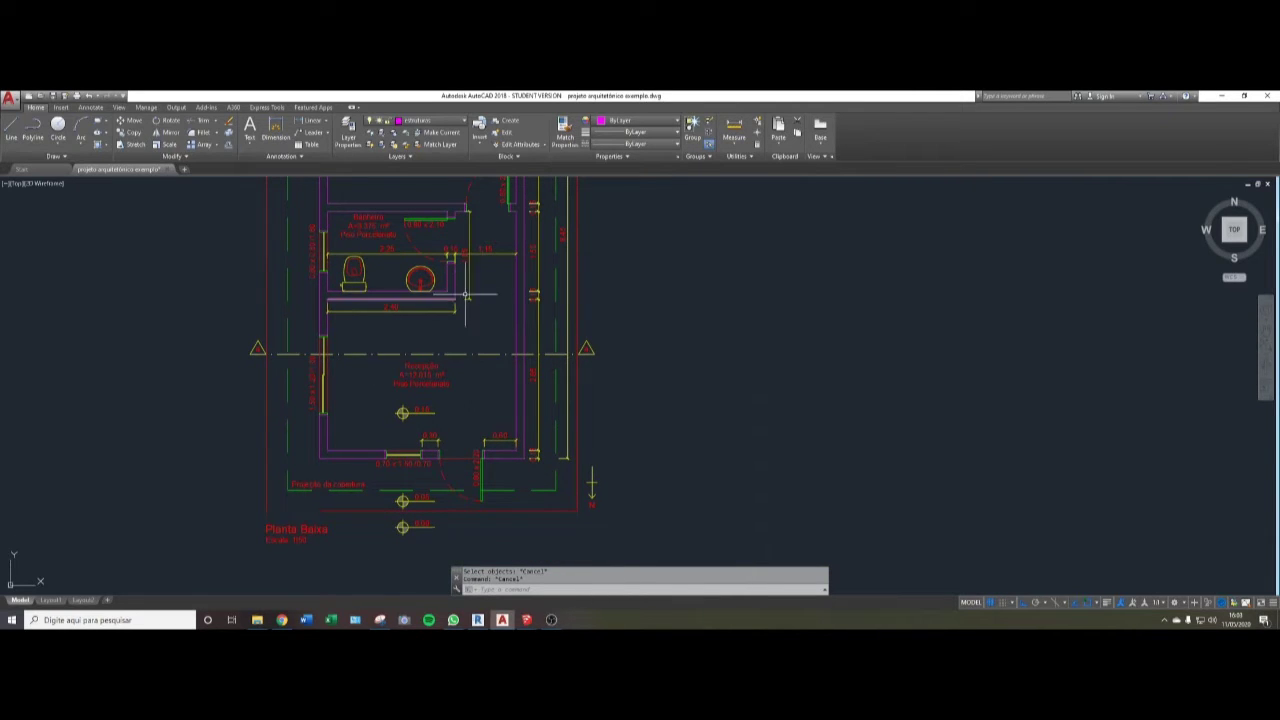
scroll(520, 351, "up", 2)
scroll(518, 338, "down", 4)
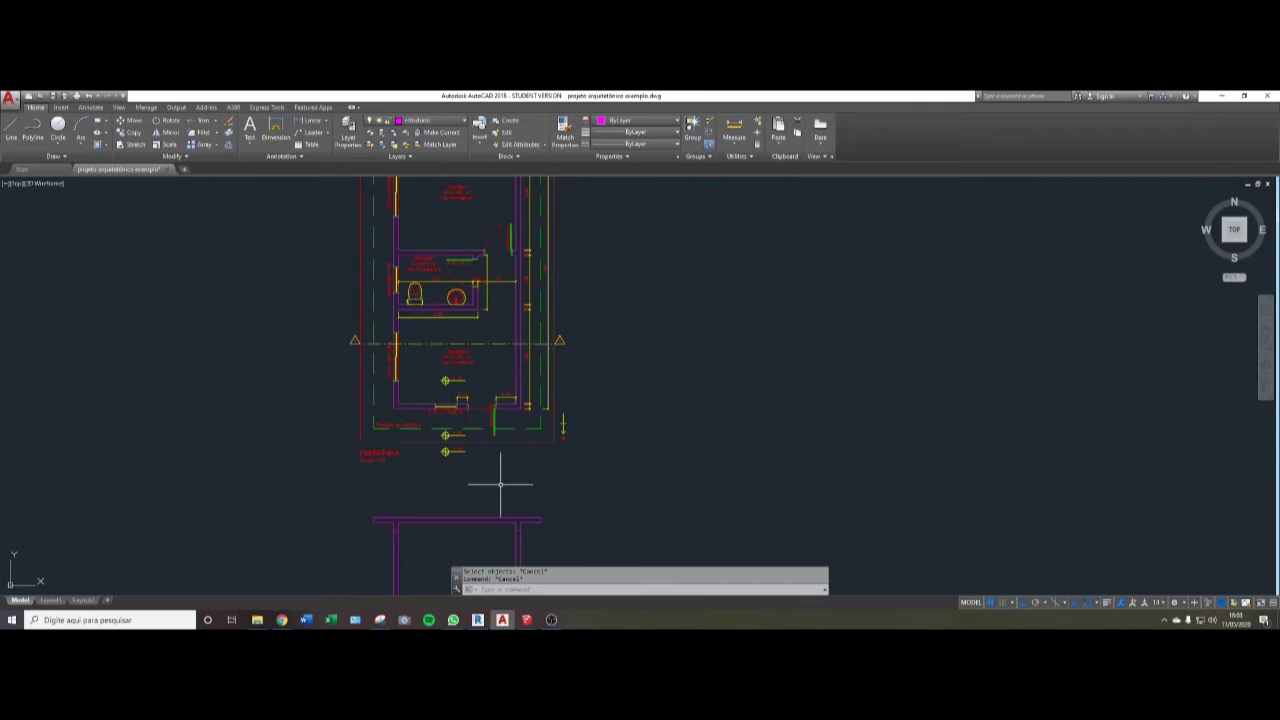
middle_click_drag(506, 548, 526, 428)
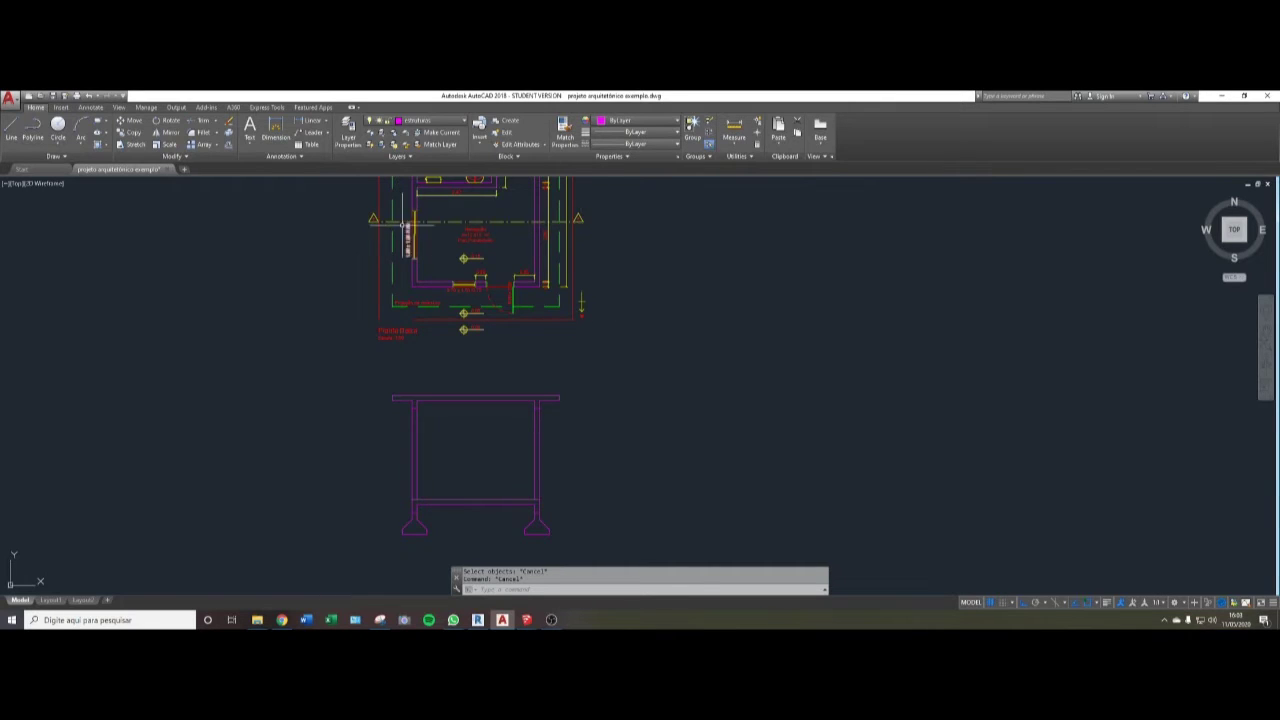
middle_click_drag(572, 209, 570, 281)
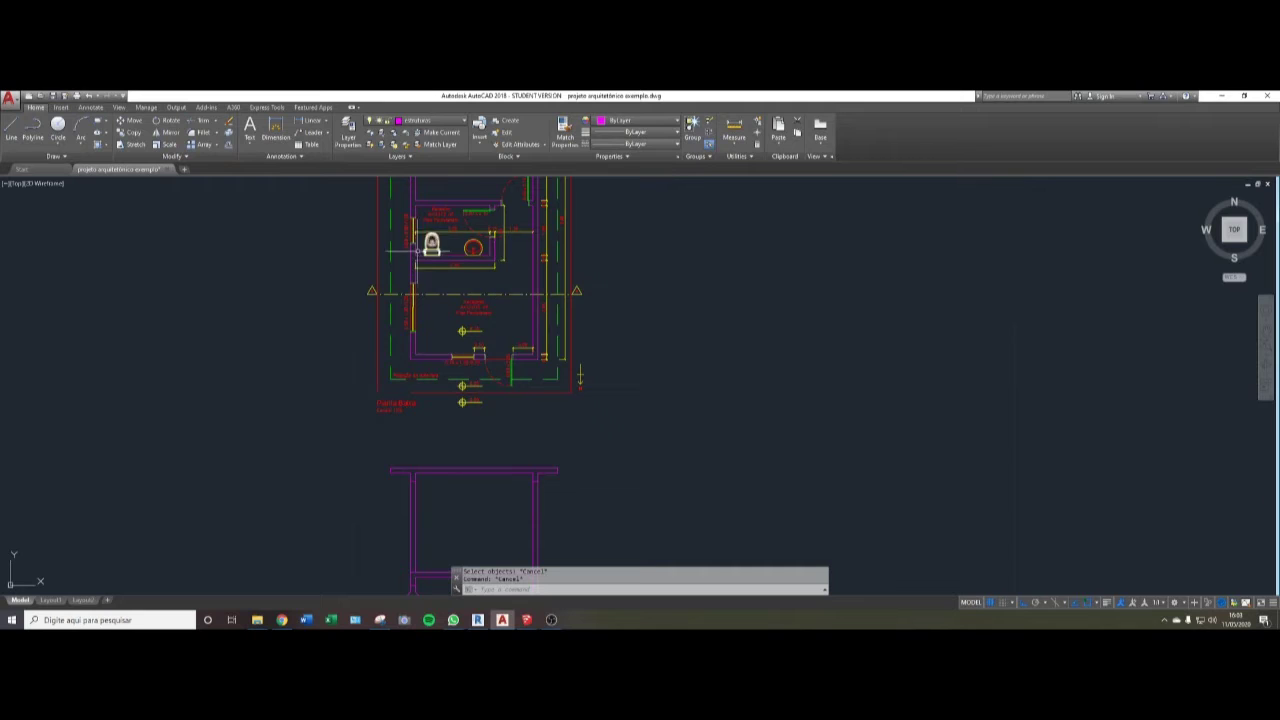
scroll(476, 258, "up", 4)
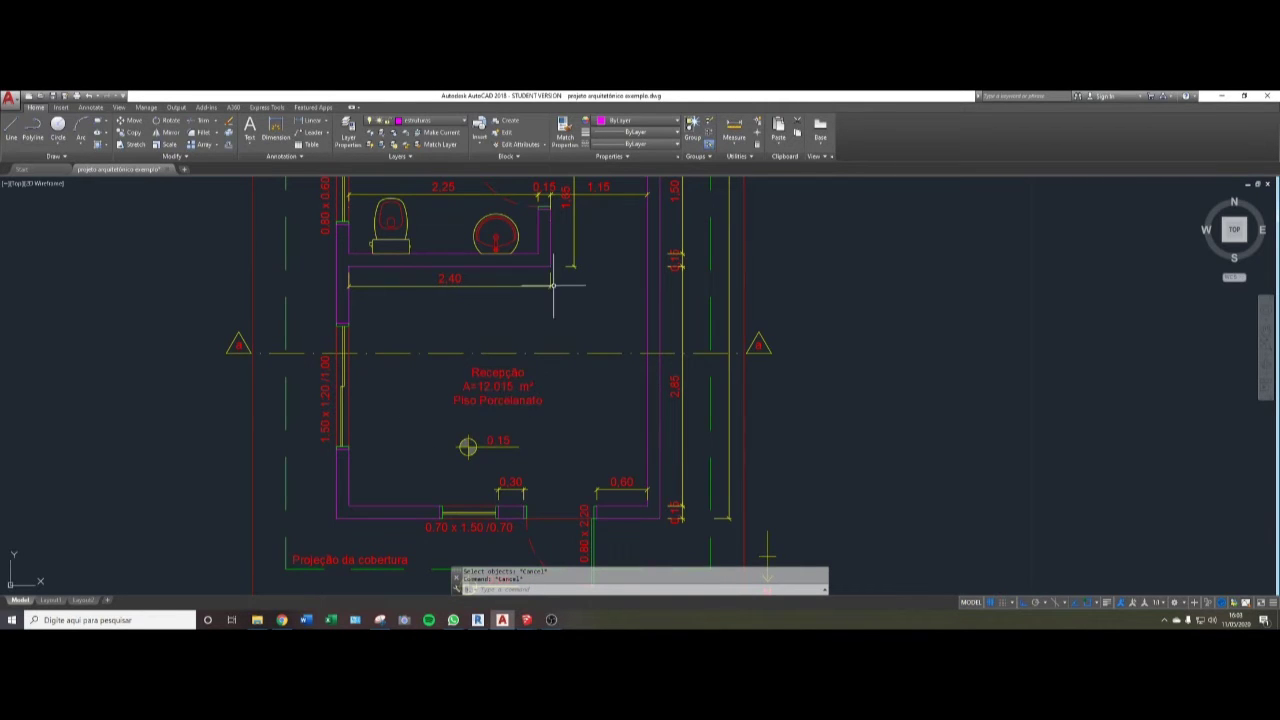
middle_click_drag(553, 285, 553, 323)
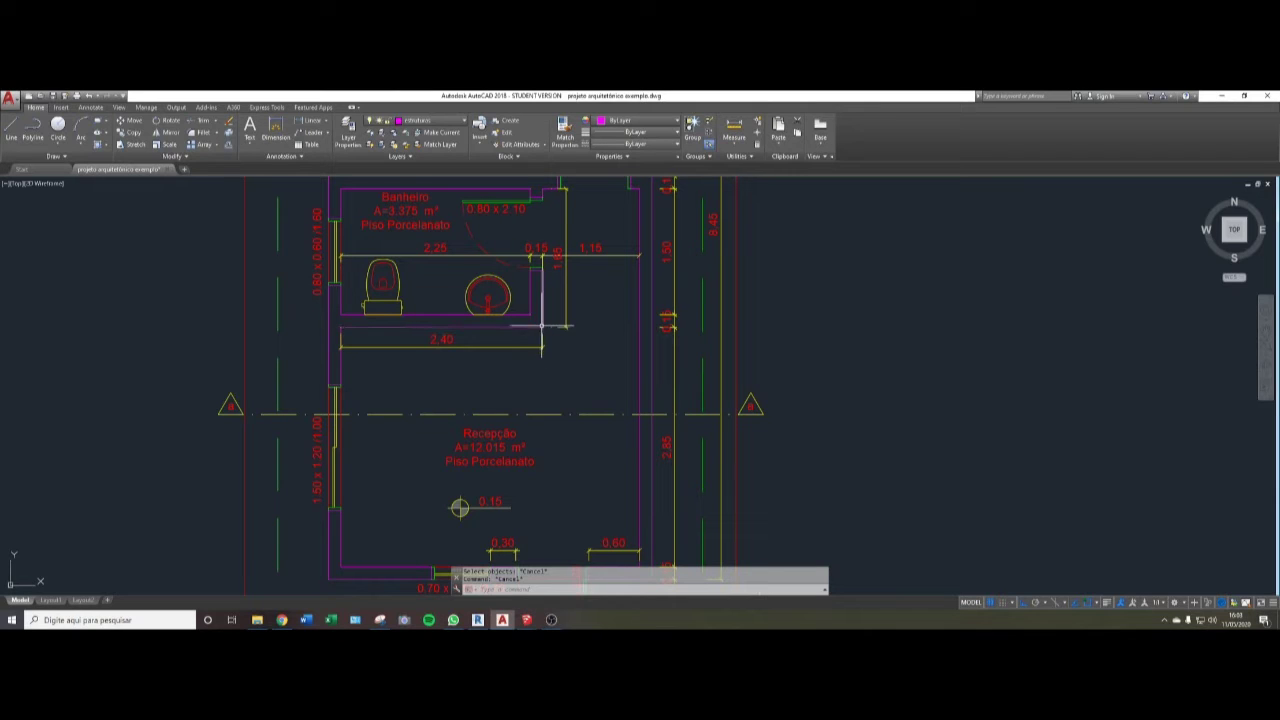
- Draw a vertical ray downward from the bathroom wall's outer corner beside the reception, projecting it onto the section
type("A")
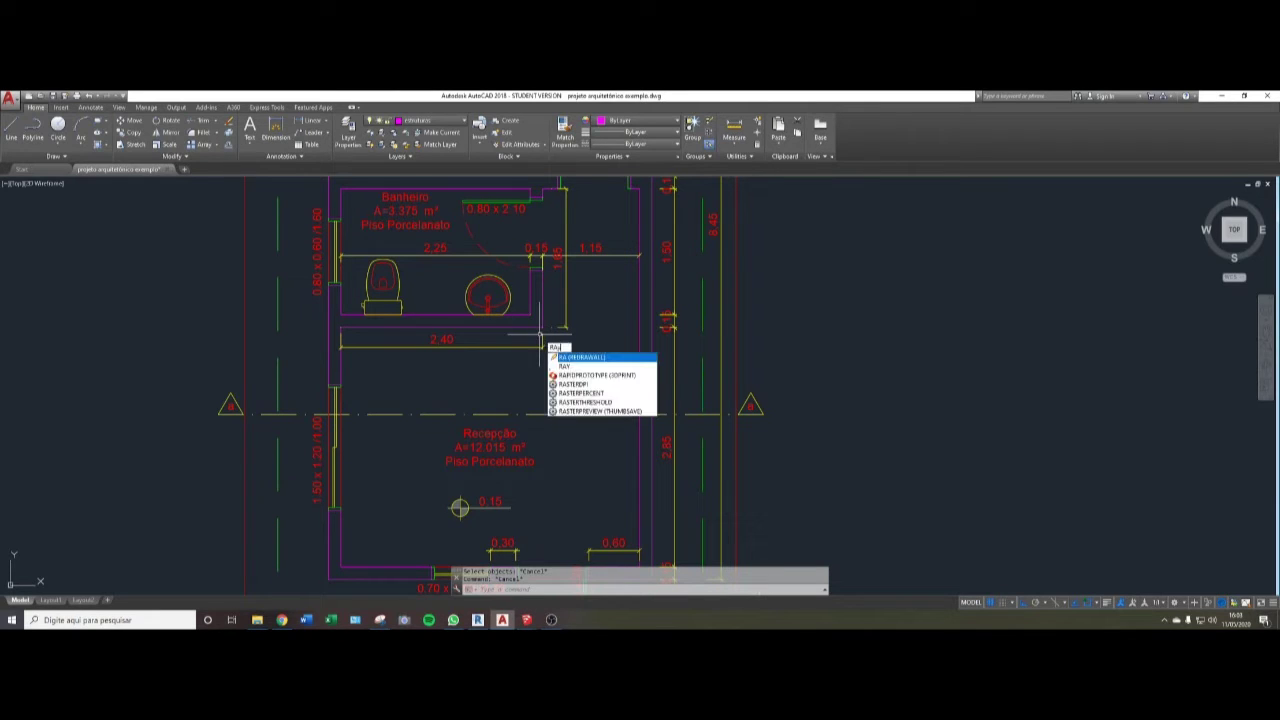
type("Y")
key("Return")
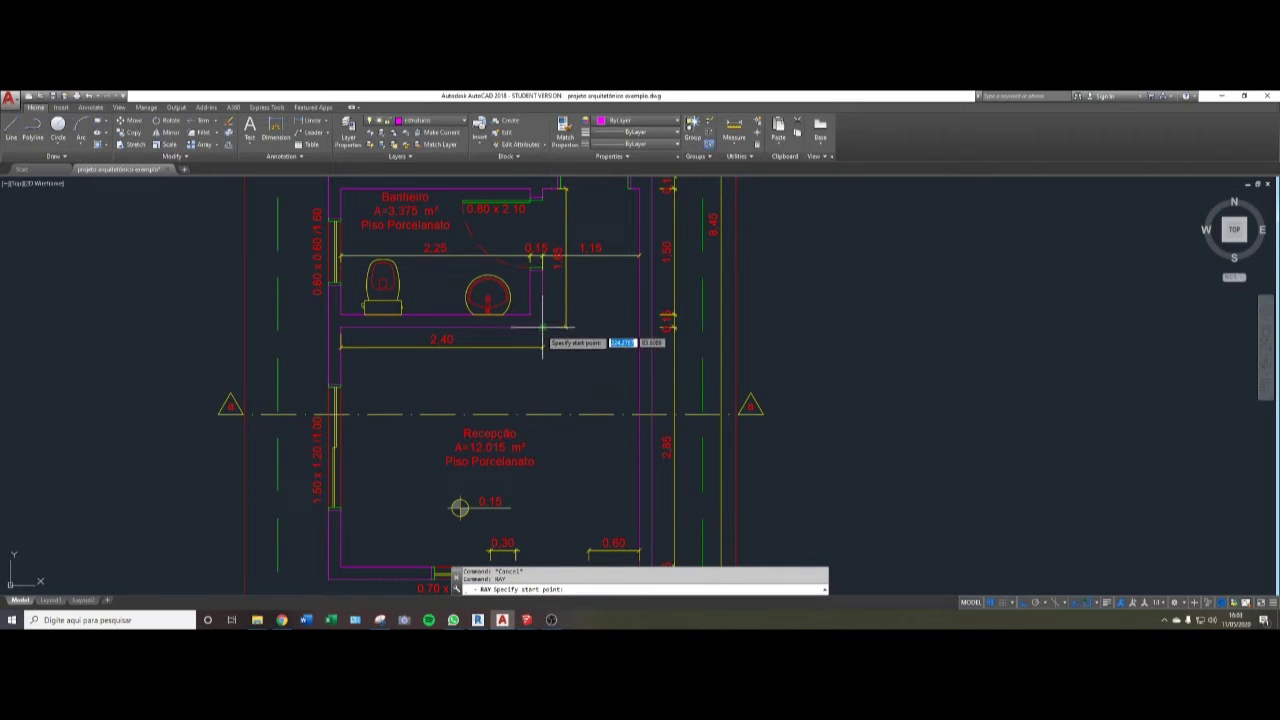
left_click(543, 327)
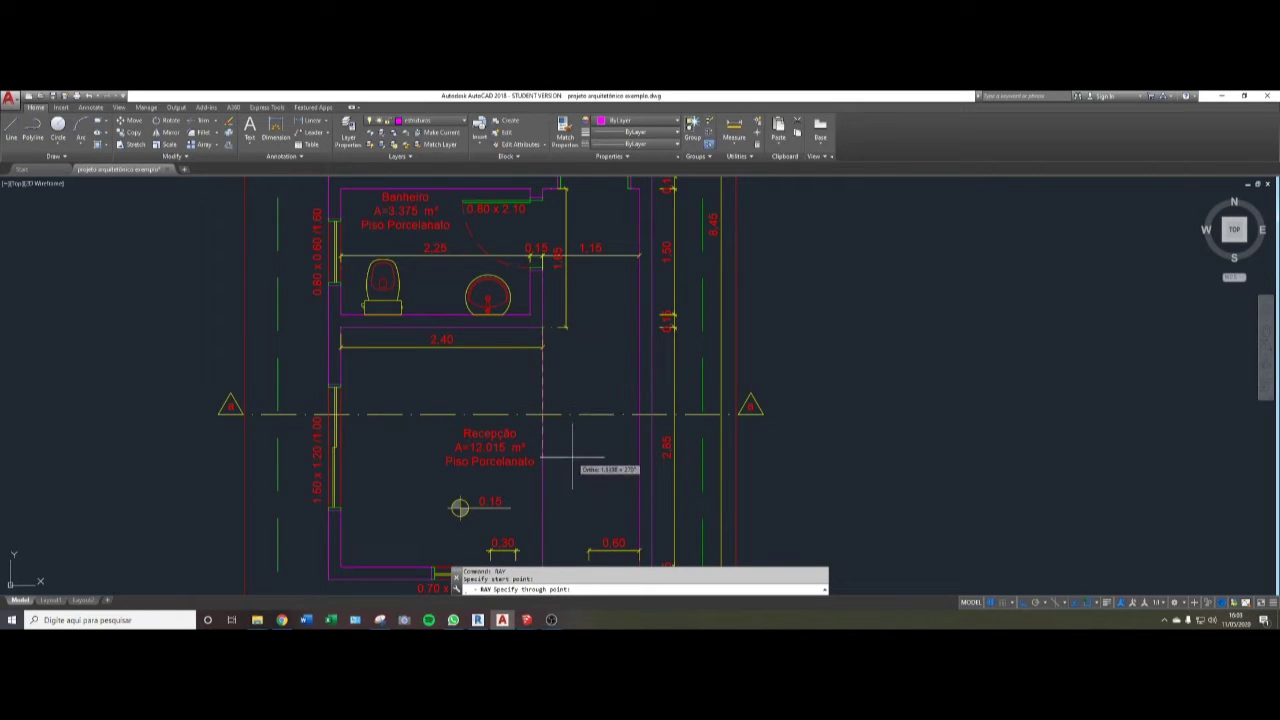
left_click(595, 408)
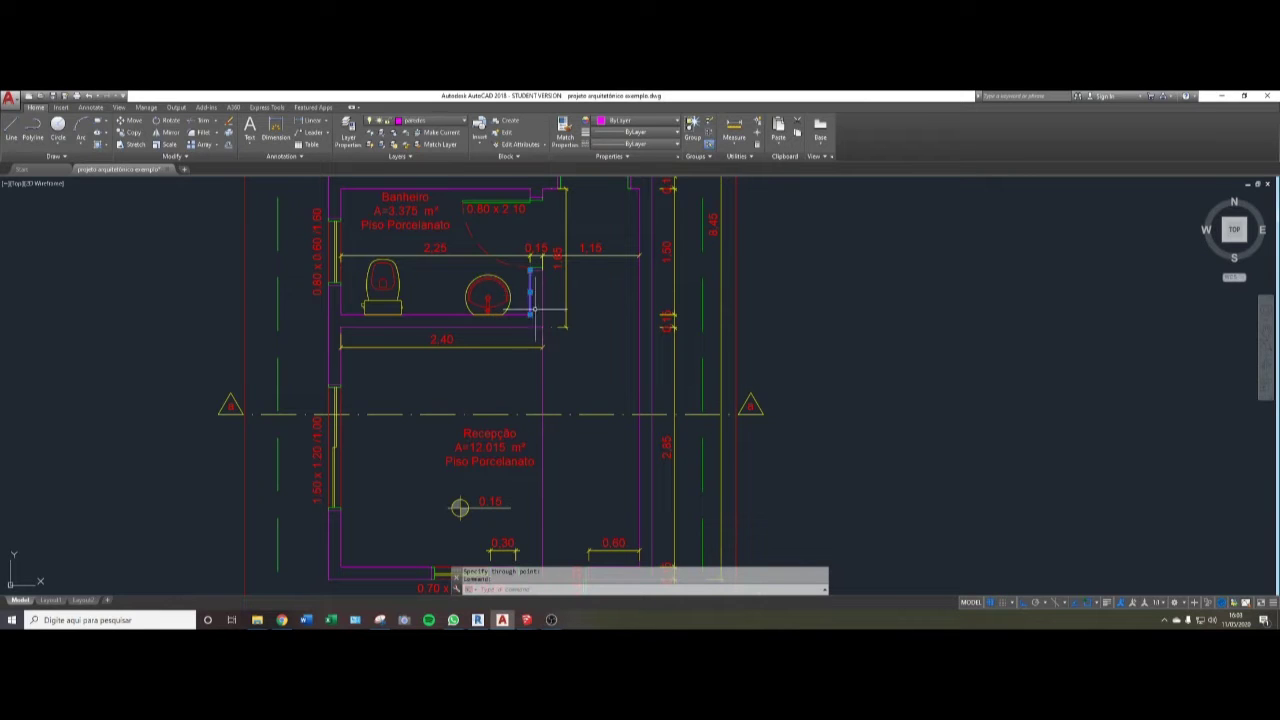
key("Escape")
key("Escape")
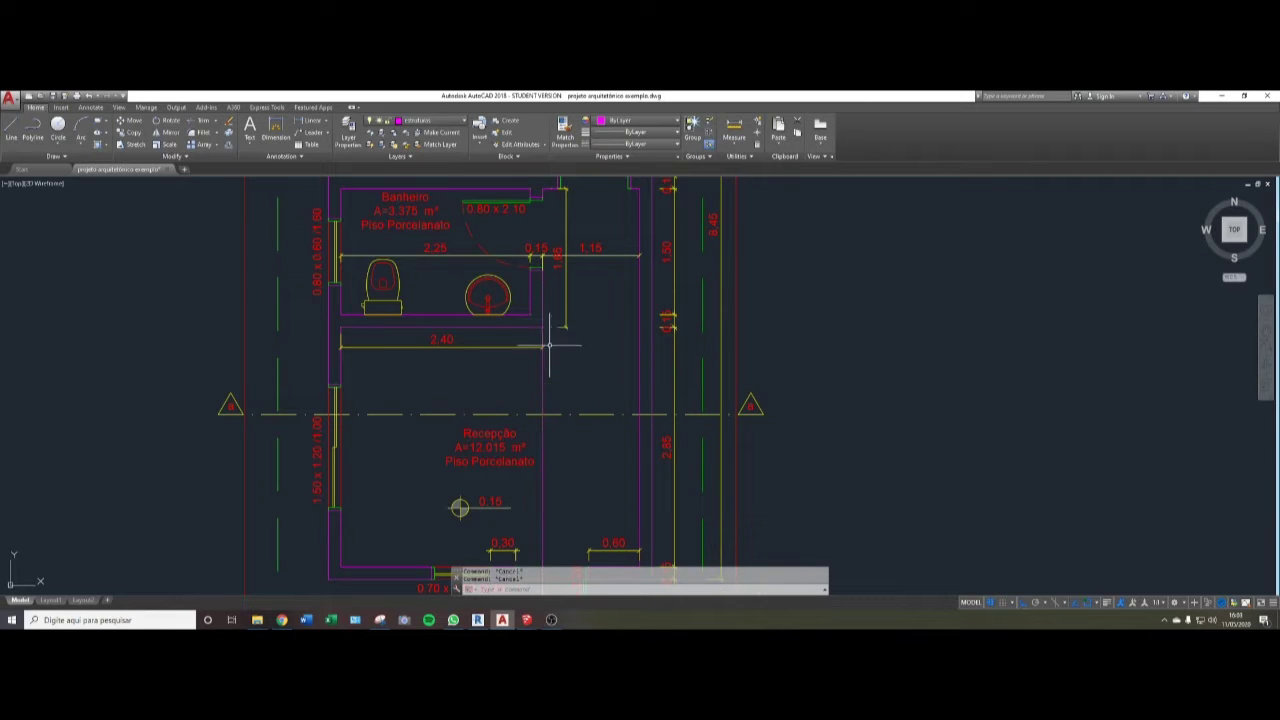
scroll(489, 352, "down", 2)
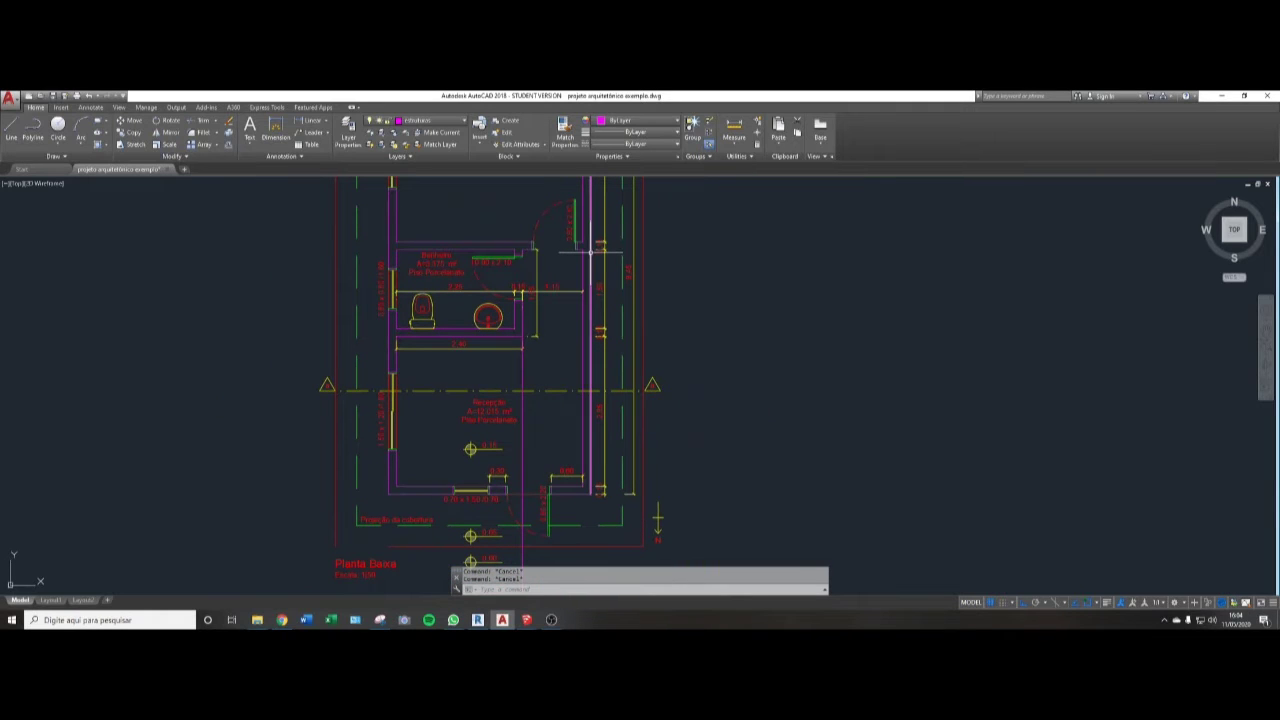
- Draw vertical rays downward from both jambs of the 0.80 m door at the end of the corridor, projecting the opening onto the section
type("ray")
key("Return")
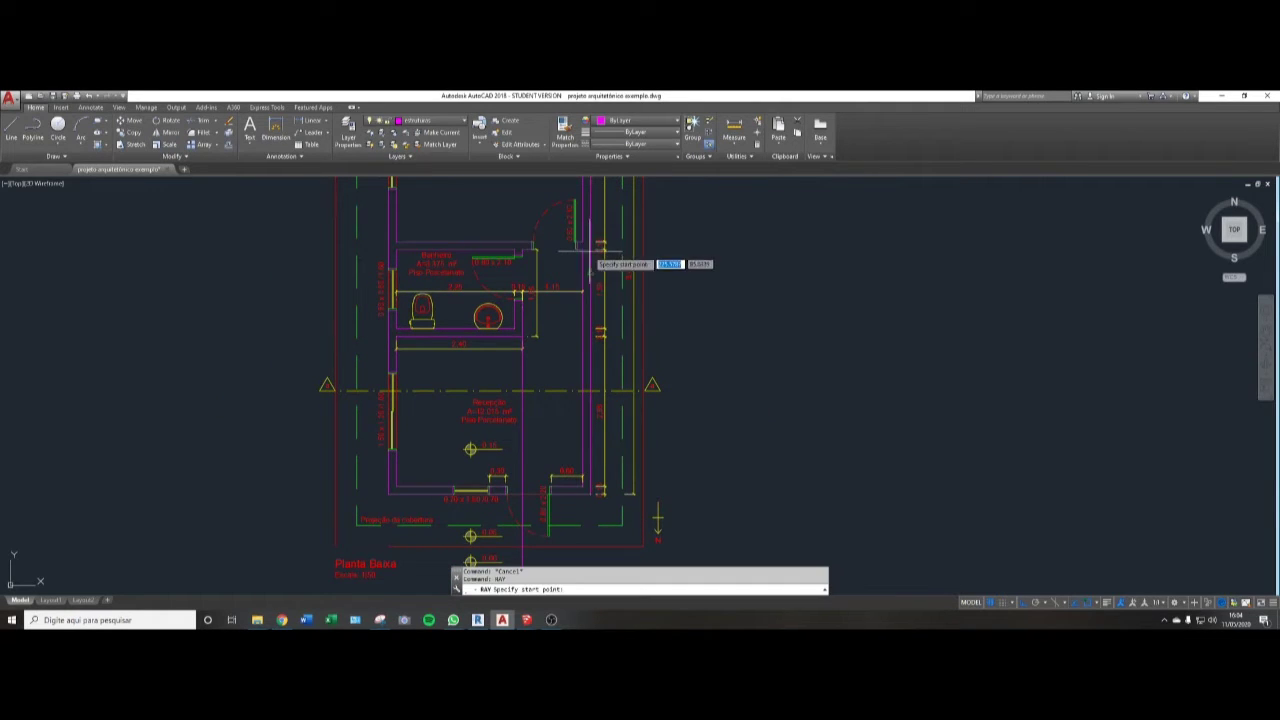
scroll(575, 245, "up", 4)
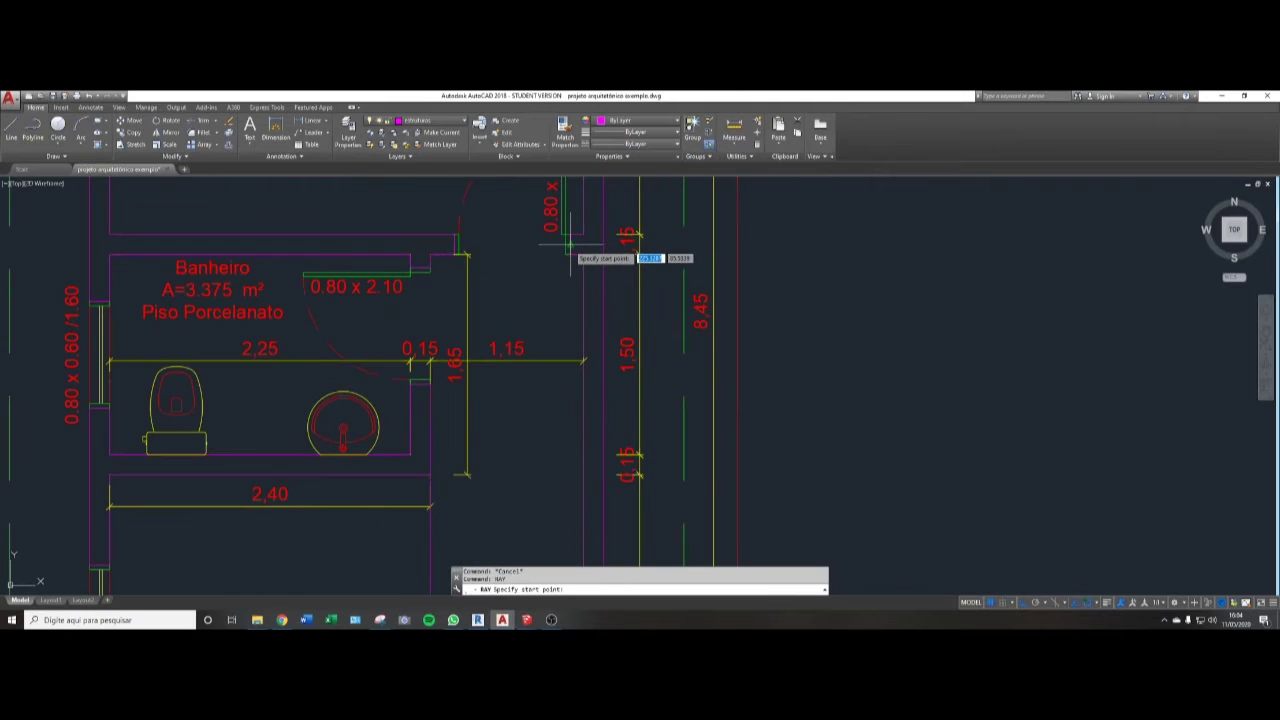
left_click(571, 252)
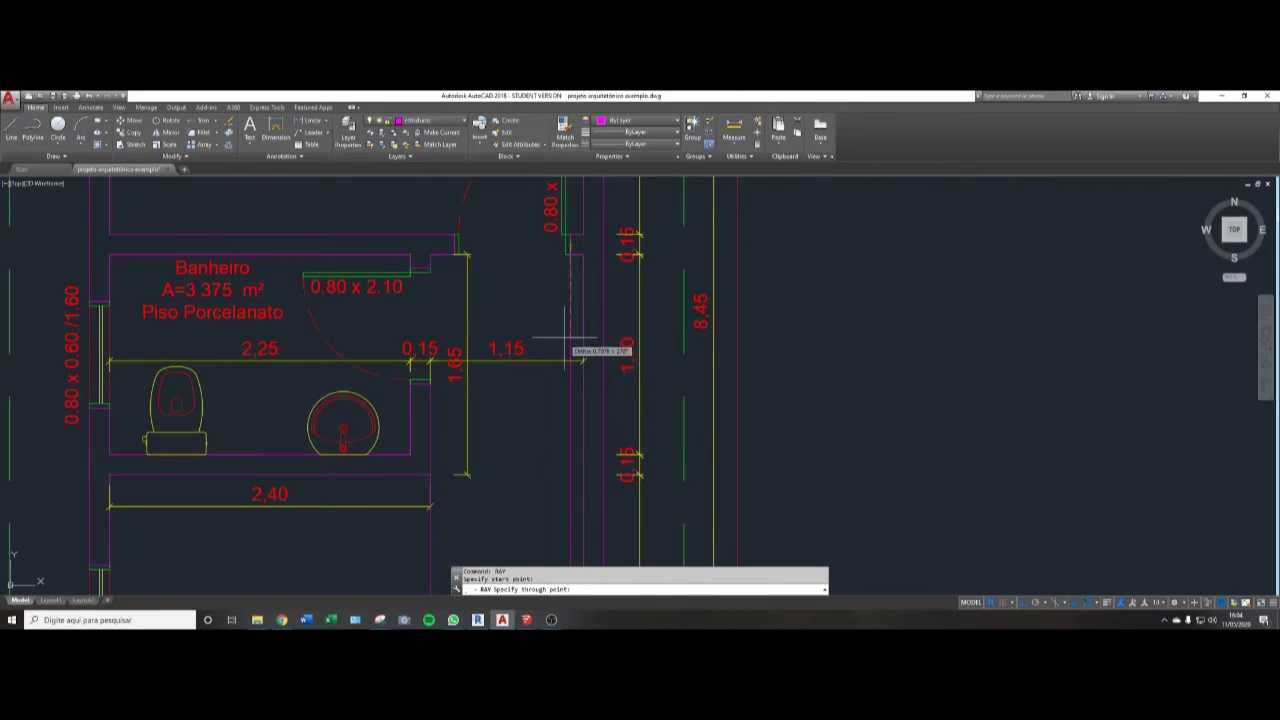
key("Return")
key("Return")
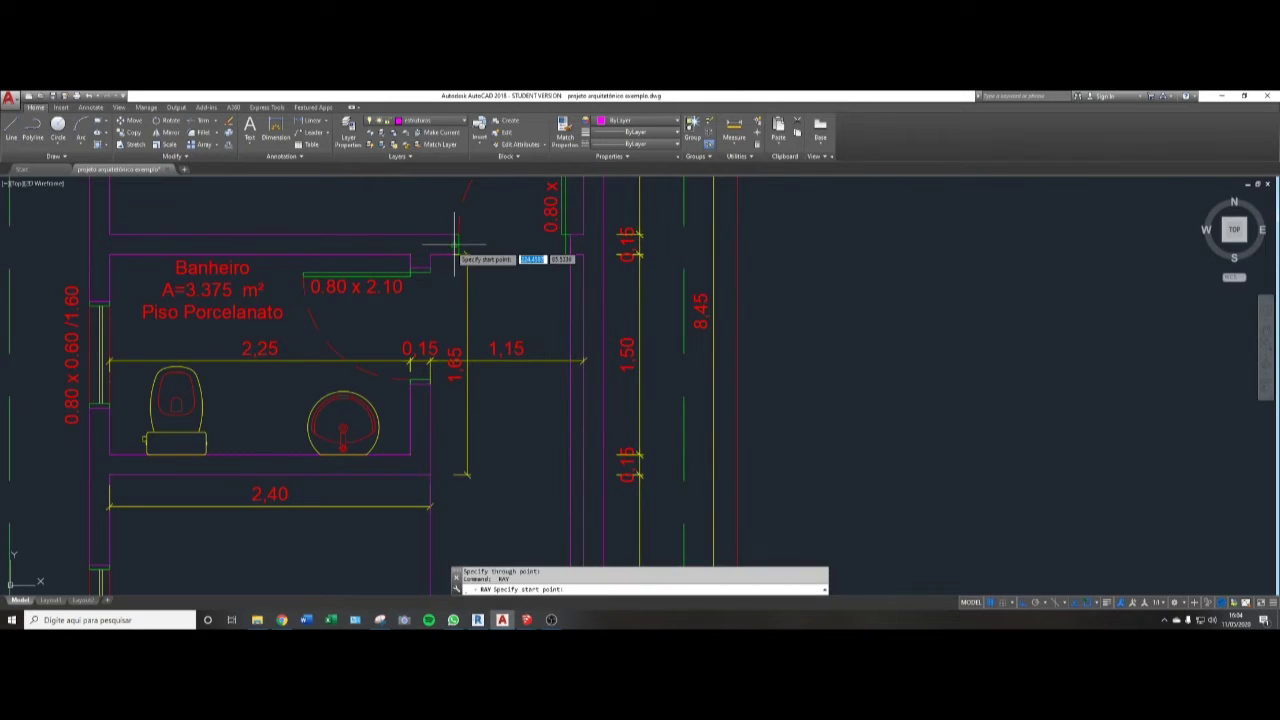
left_click(453, 246)
key("Escape")
key("Escape")
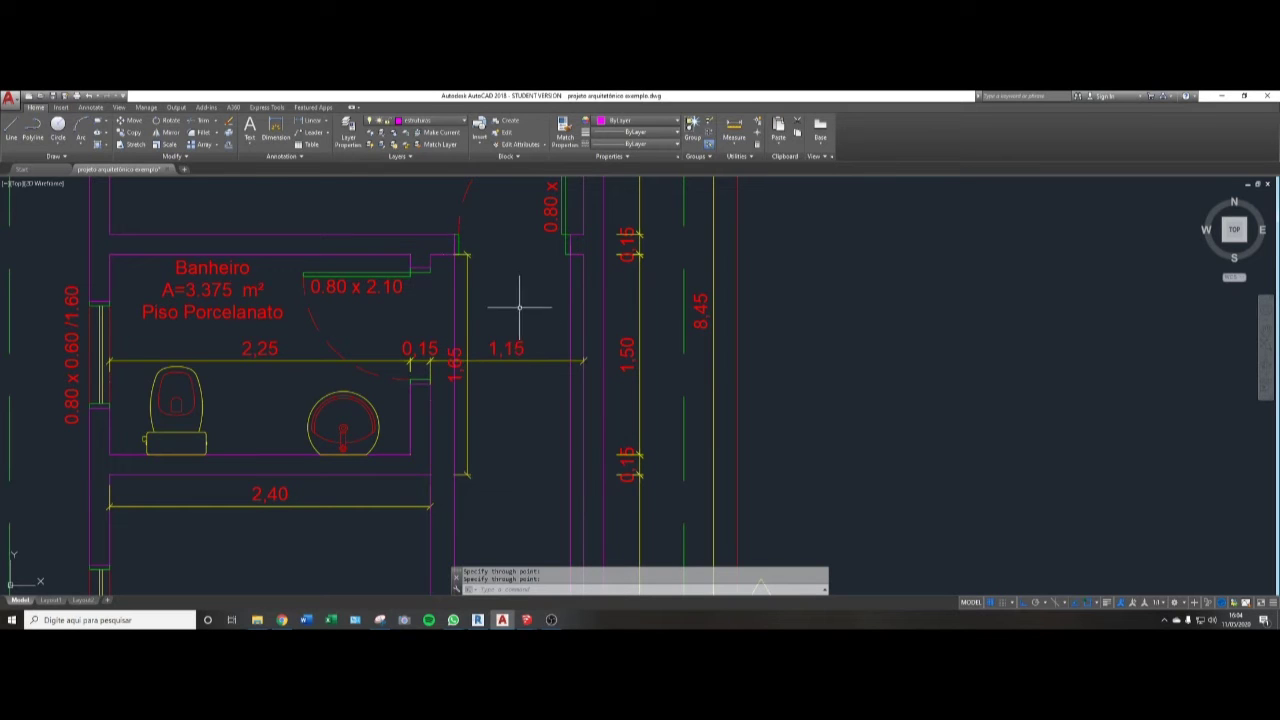
- Examine the reception window crossed by section line a-a and its size and sill label in the floor plan
scroll(505, 360, "down", 2)
middle_click_drag(504, 368, 505, 357)
middle_click_drag(437, 471, 464, 338)
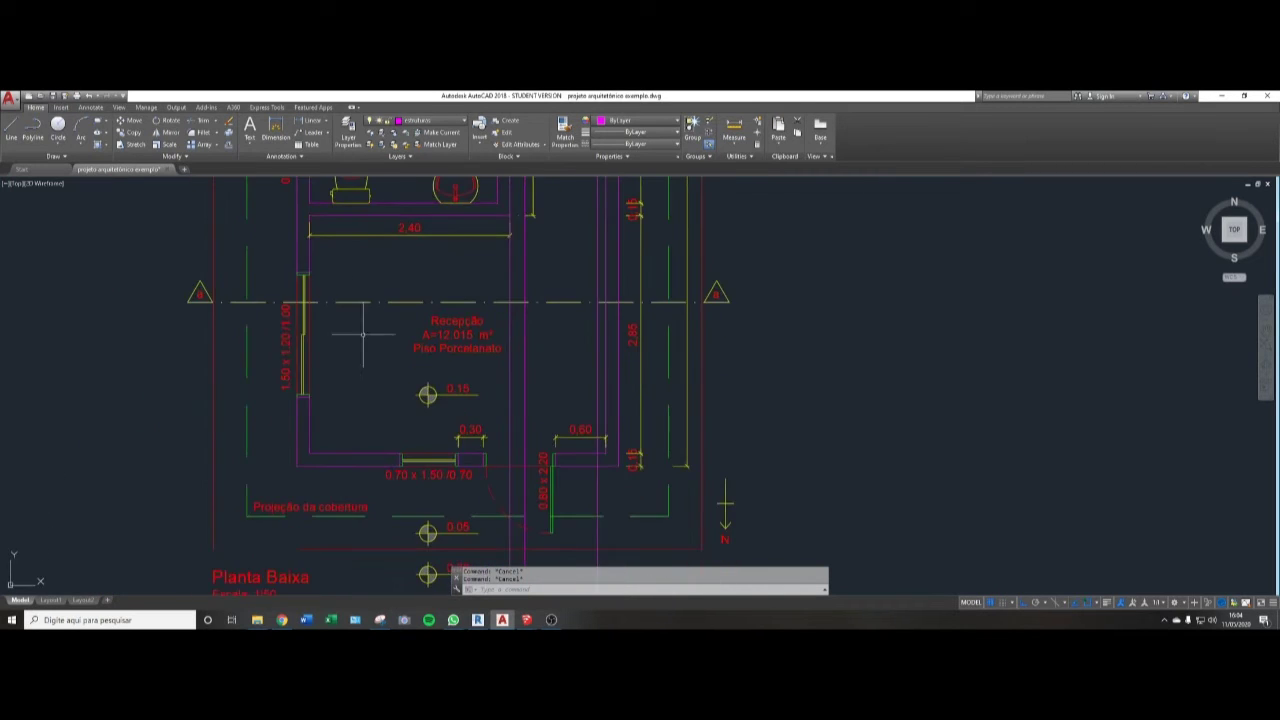
scroll(276, 302, "up", 2)
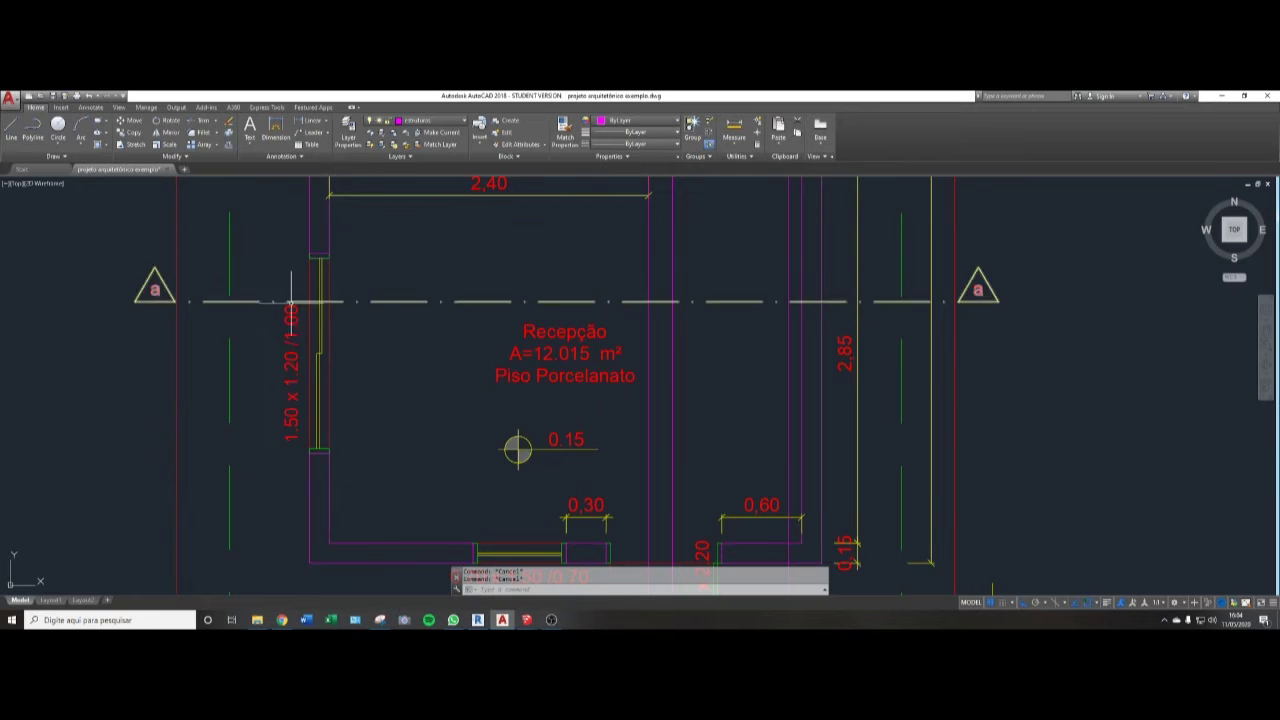
scroll(327, 281, "down", 3)
middle_click_drag(341, 348, 341, 360)
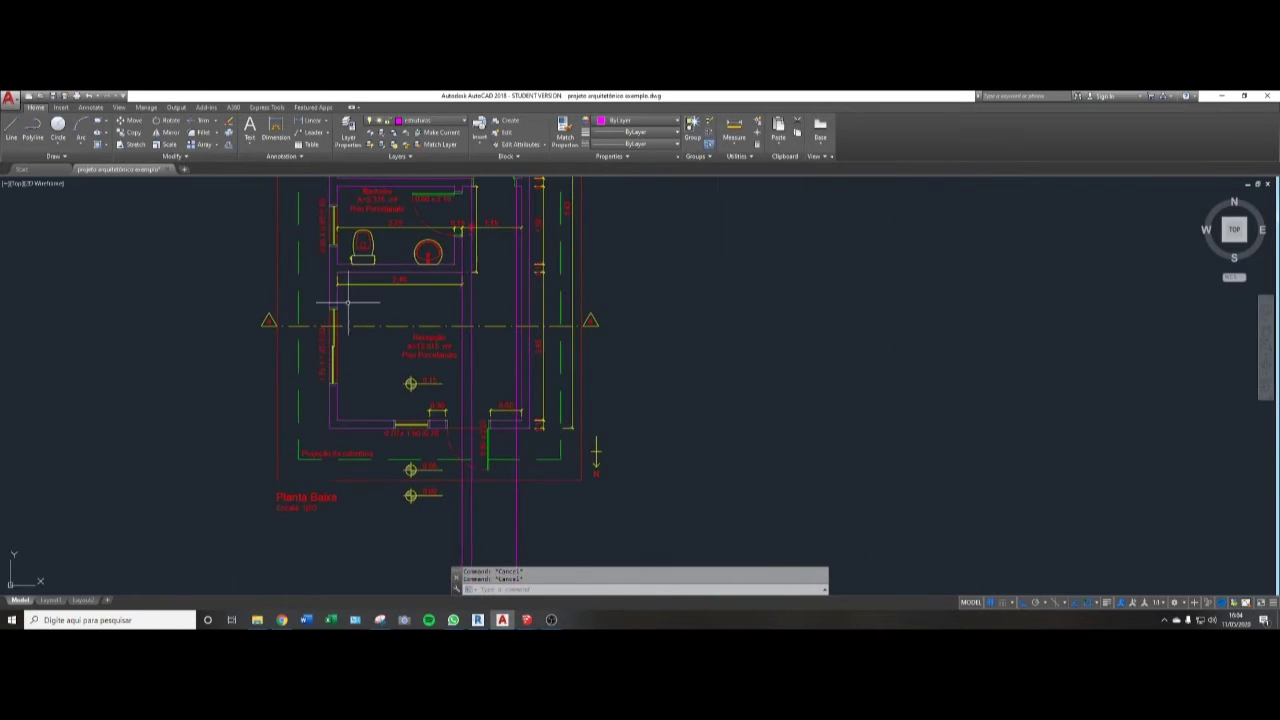
scroll(371, 353, "up", 3)
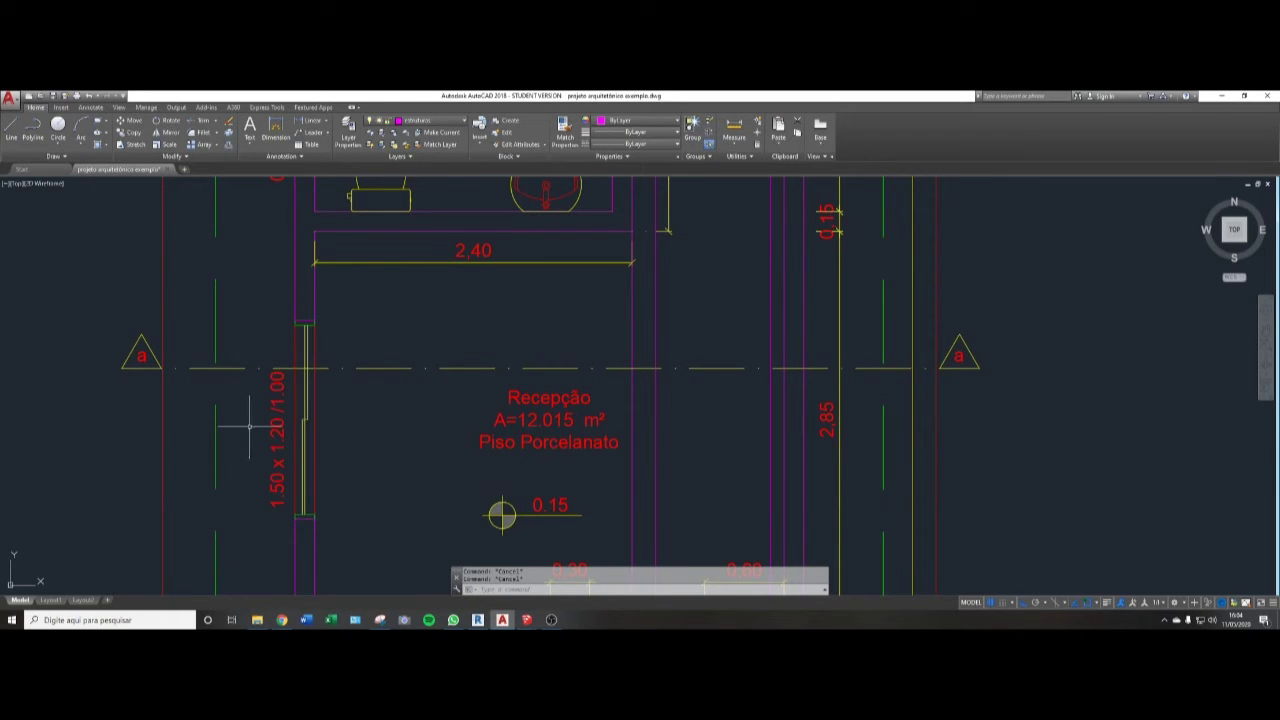
middle_click_drag(369, 520, 349, 478)
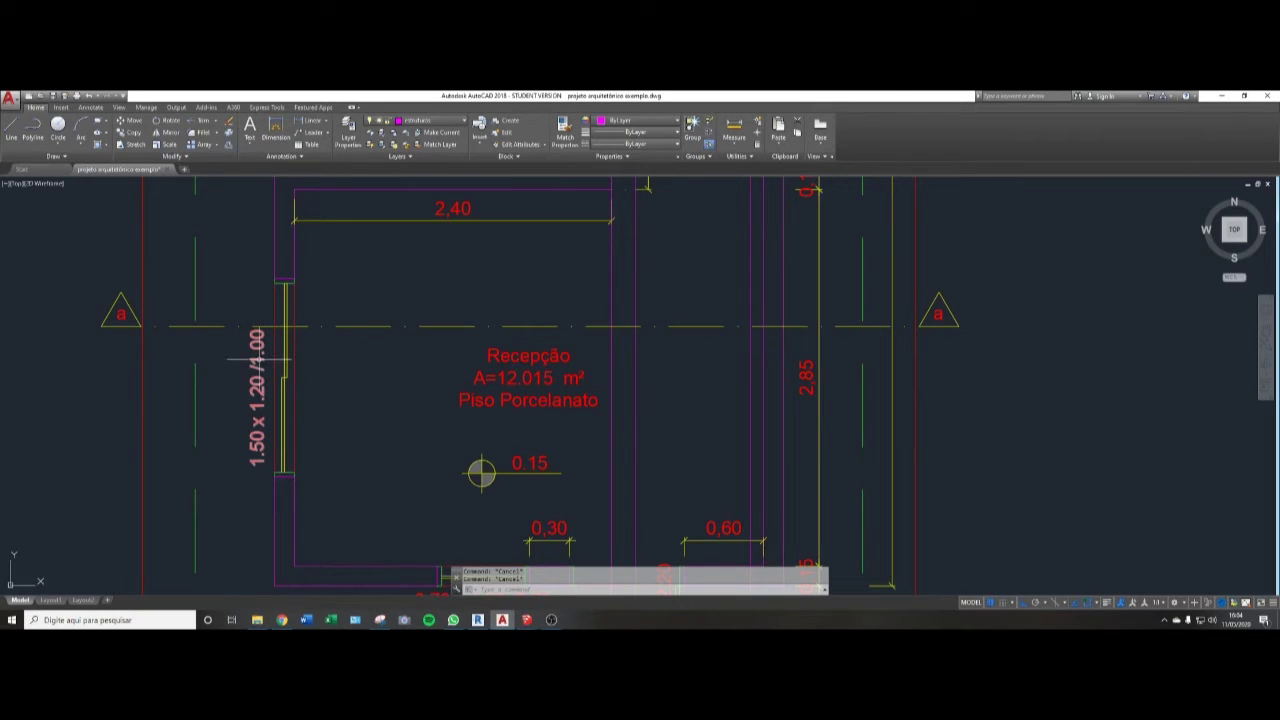
scroll(299, 344, "down", 6)
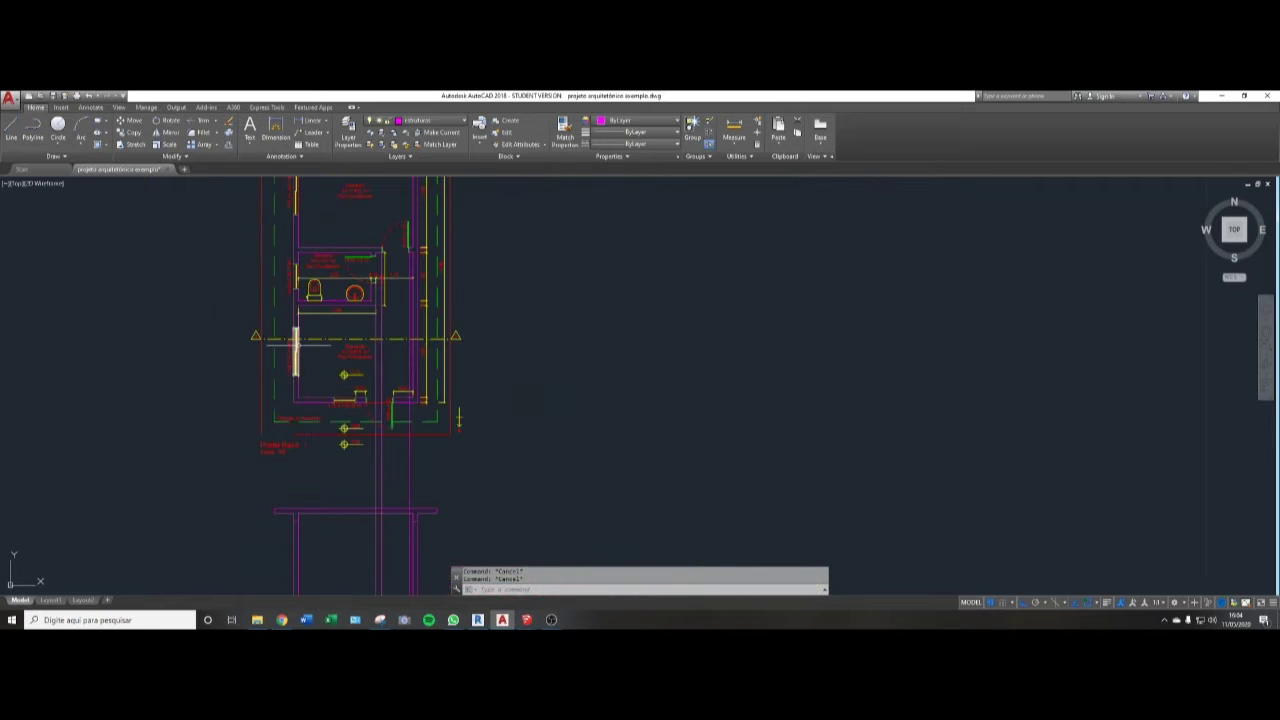
- Examine the reception window's size and sill label in the plan and the inner base corner of the section's left wall
middle_click_drag(322, 524, 340, 449)
scroll(310, 543, "up", 2)
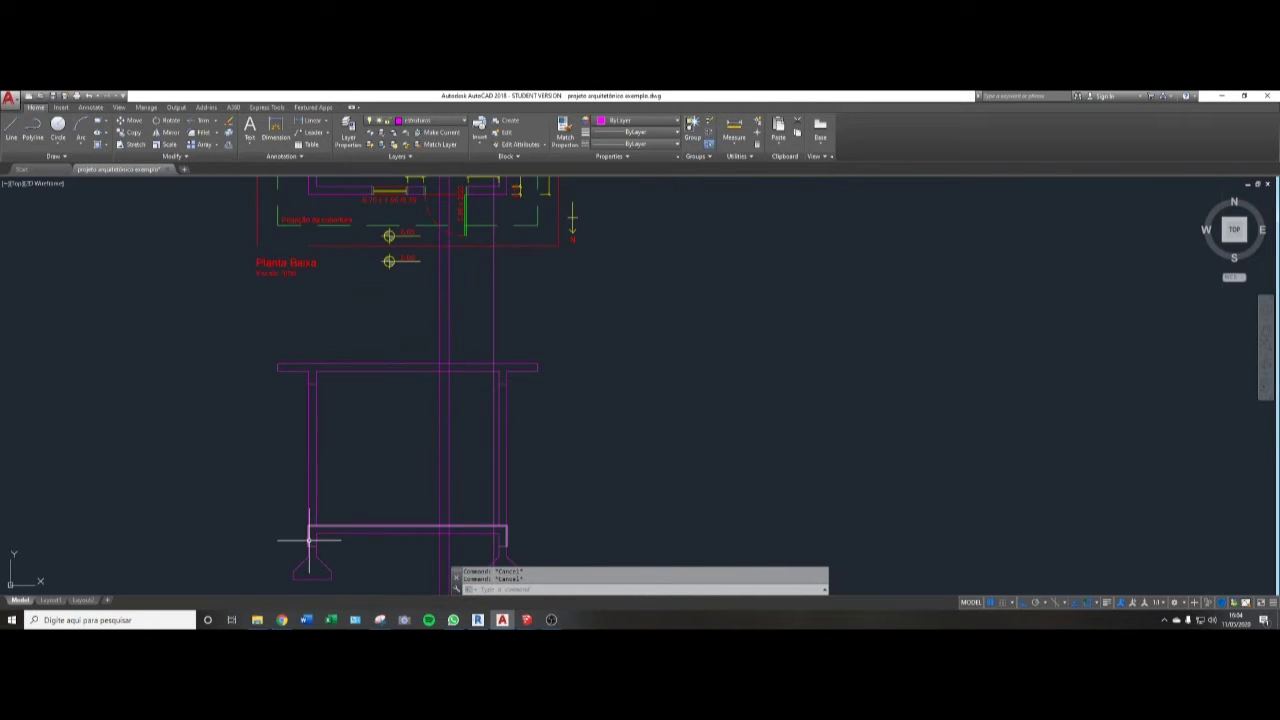
type("l")
key("Return")
scroll(309, 531, "up", 6)
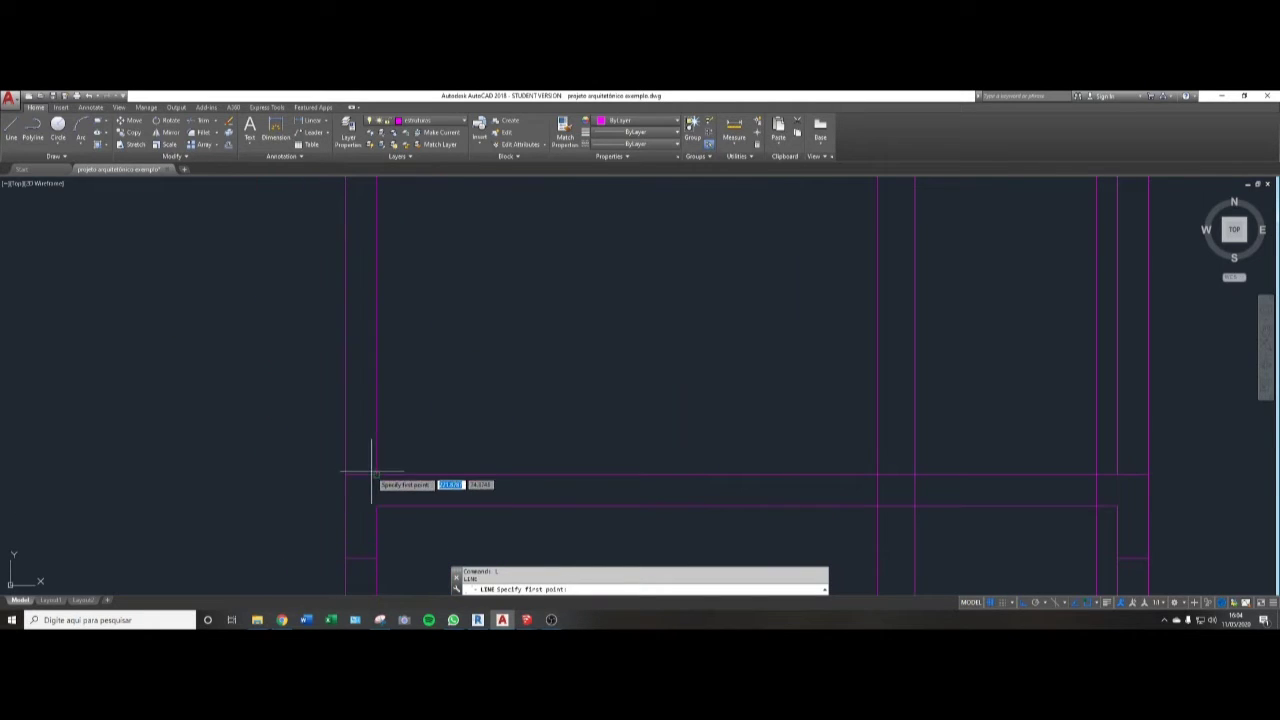
middle_click_drag(391, 409, 326, 472)
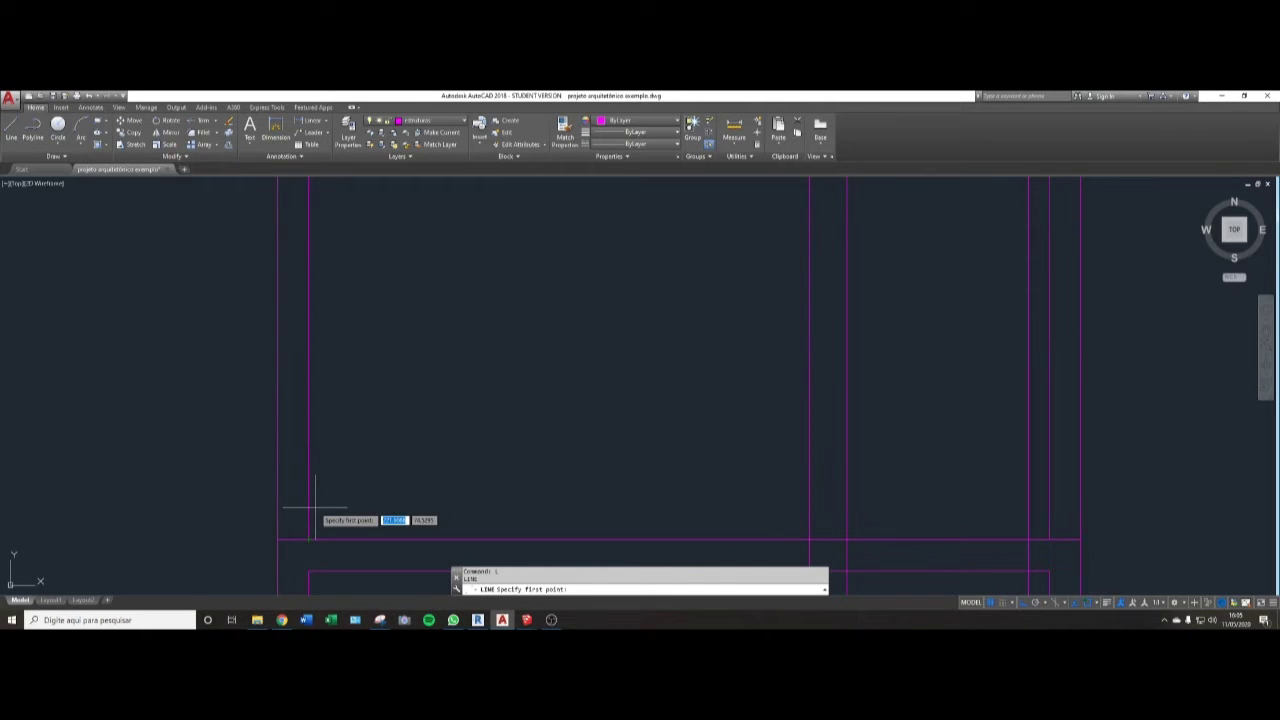
scroll(316, 507, "down", 5)
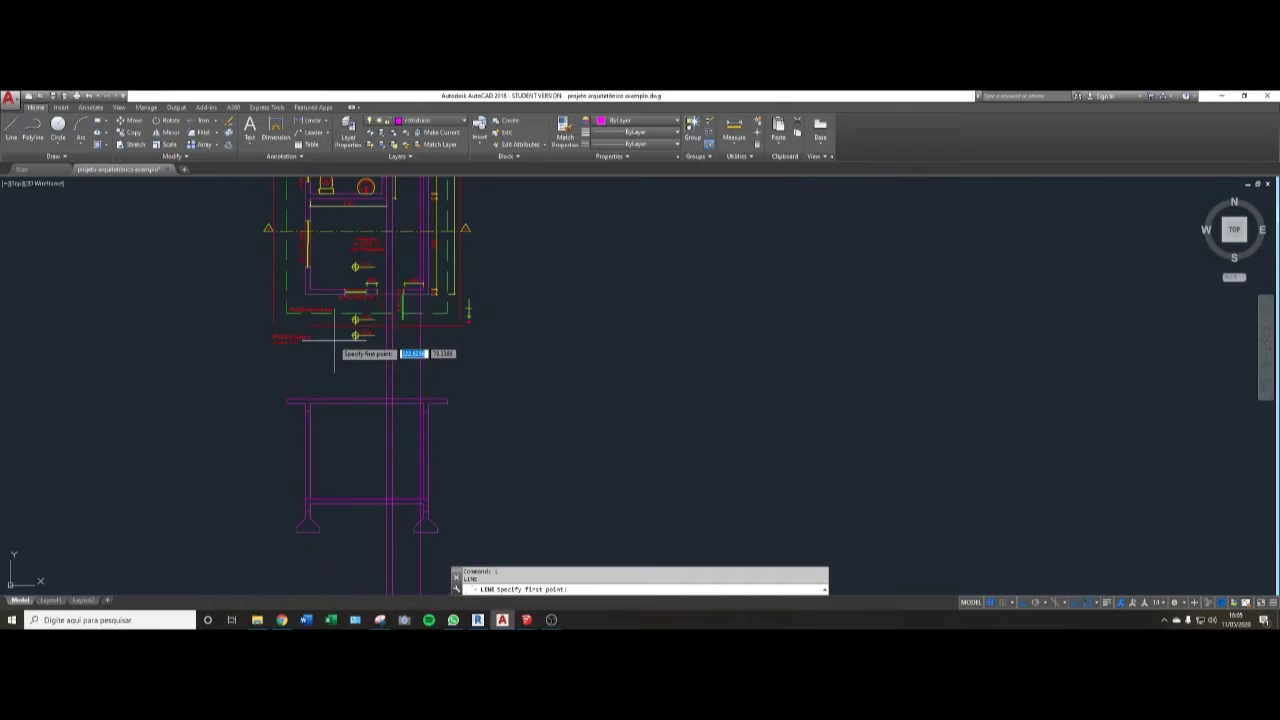
scroll(300, 232, "up", 4)
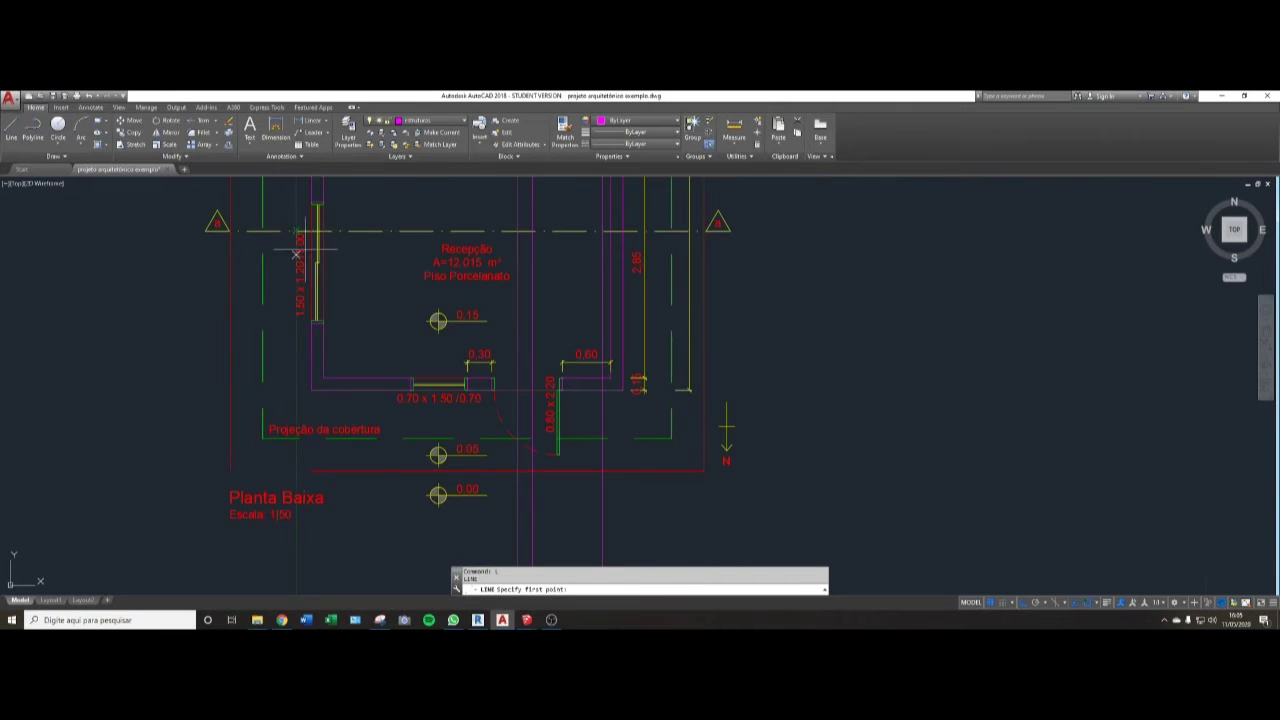
scroll(330, 440, "down", 3)
scroll(320, 480, "up", 6)
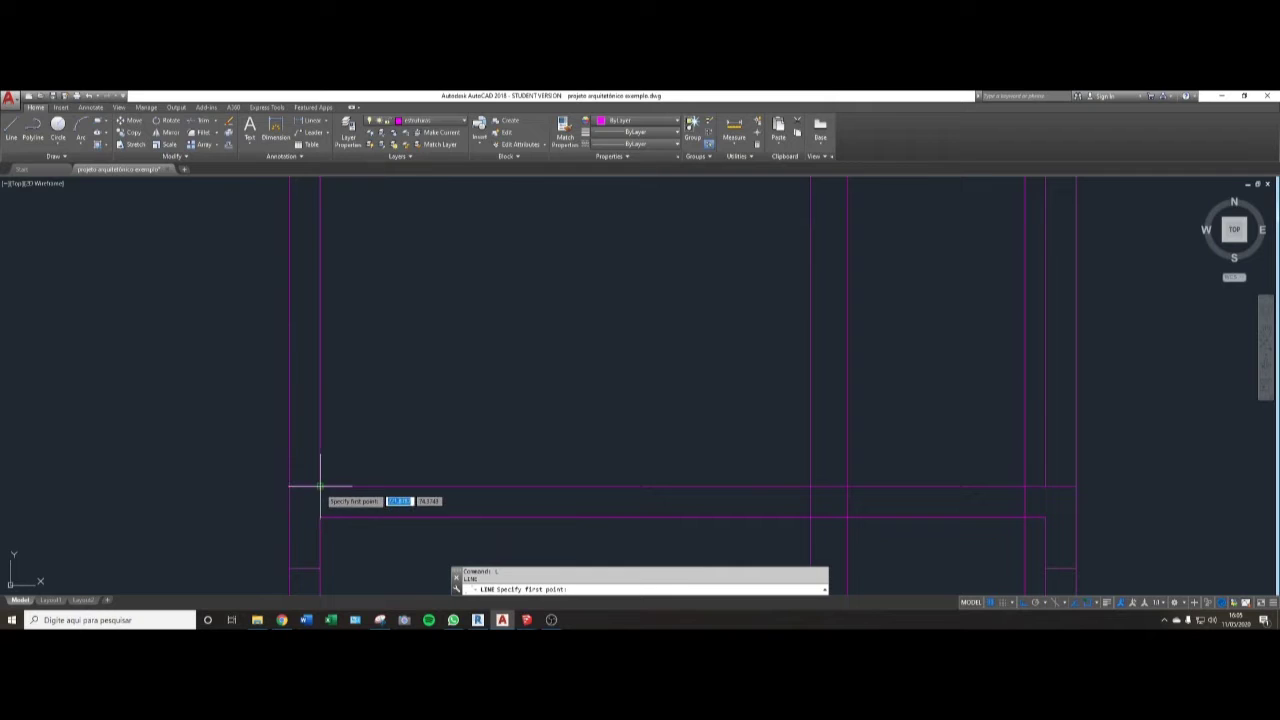
- Make the paredes layer current for drawing the window opening in the section's left wall
left_click(425, 120)
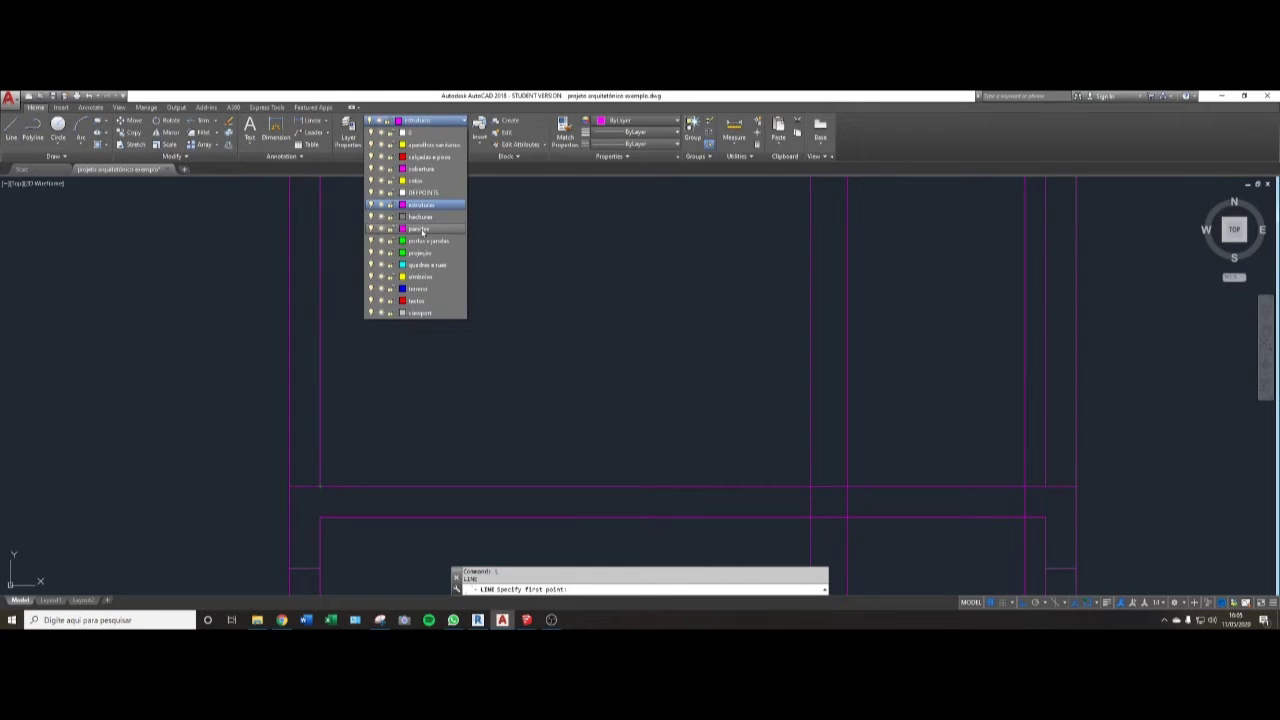
left_click(419, 229)
middle_click_drag(405, 290, 400, 320)
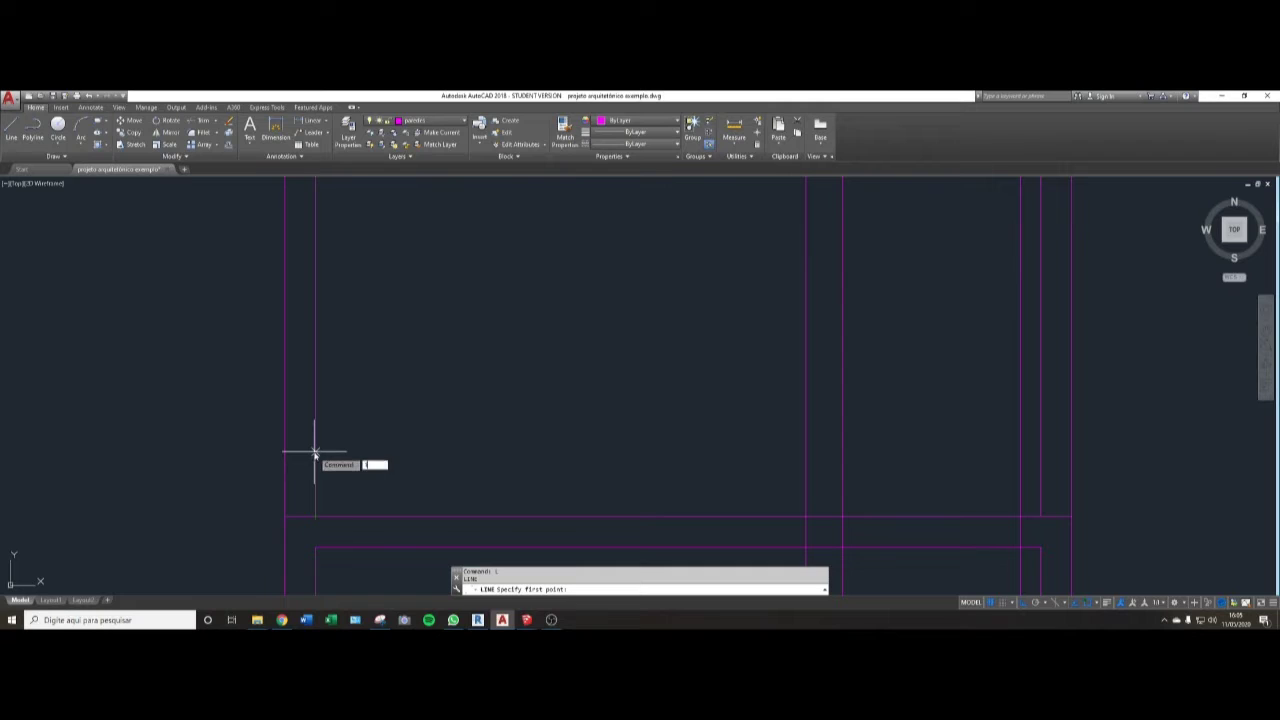
- Draw a horizontal sill line across the section's left wall, 1 m above the floor line
key("Return")
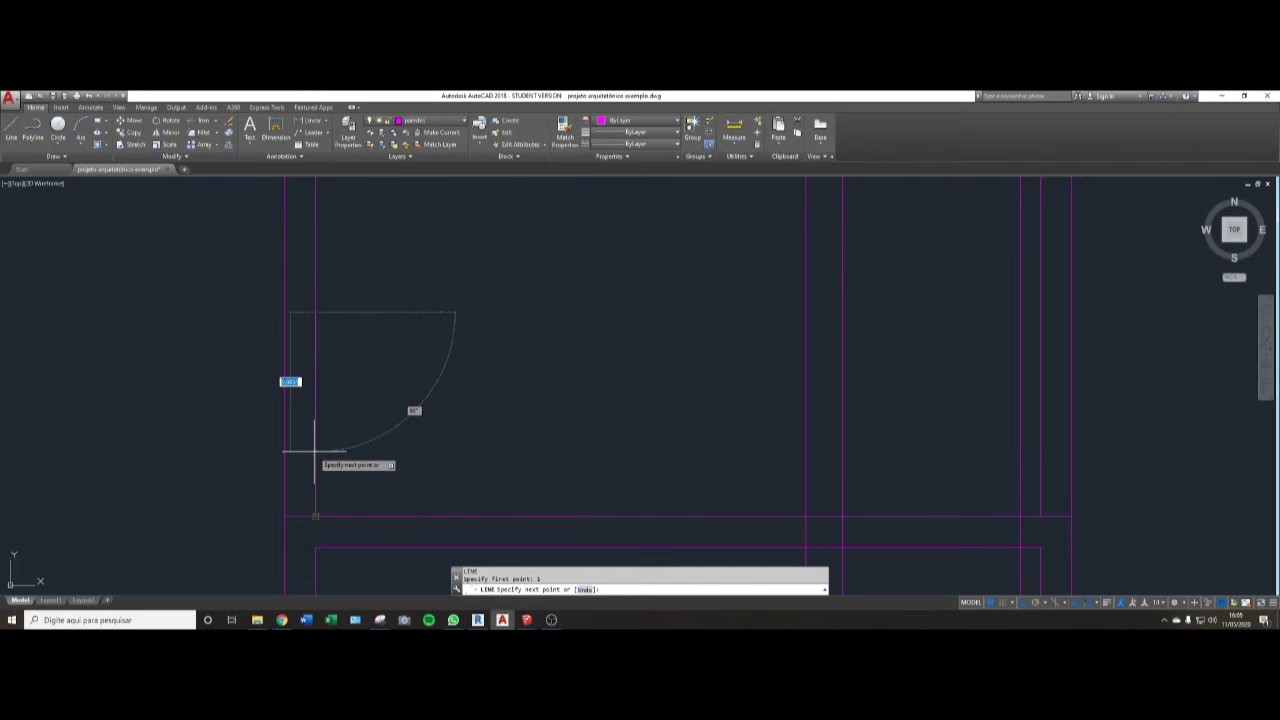
left_click(285, 312)
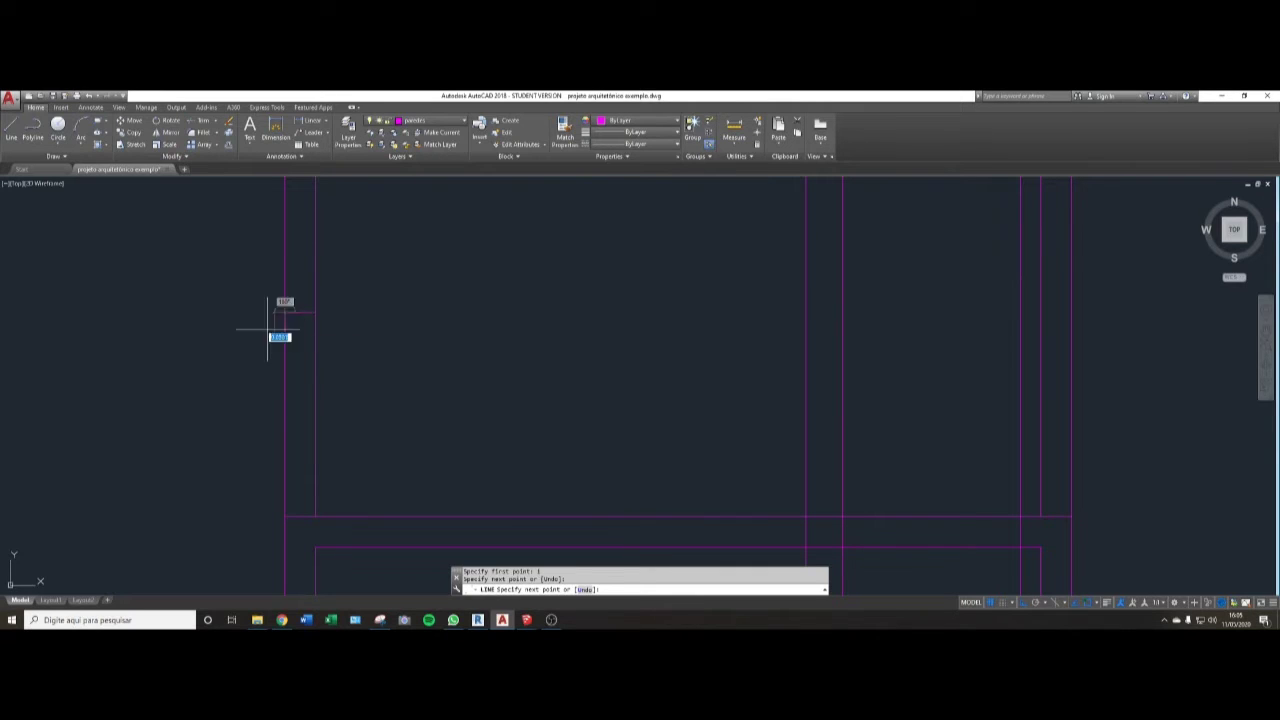
key("Return")
- Copy the sill line 1.2 m straight up the left wall to mark the window head
middle_click_drag(254, 344, 260, 428)
scroll(288, 410, "down", 1)
scroll(285, 409, "down", 4)
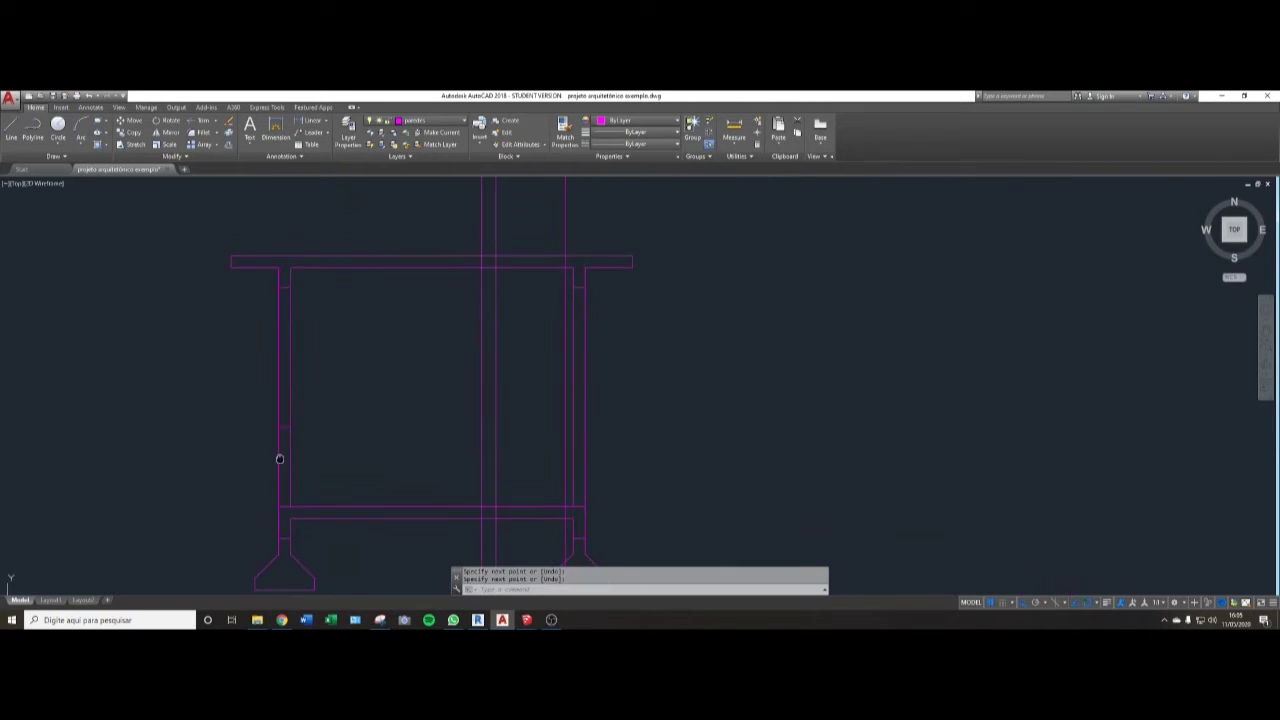
type("ct ")
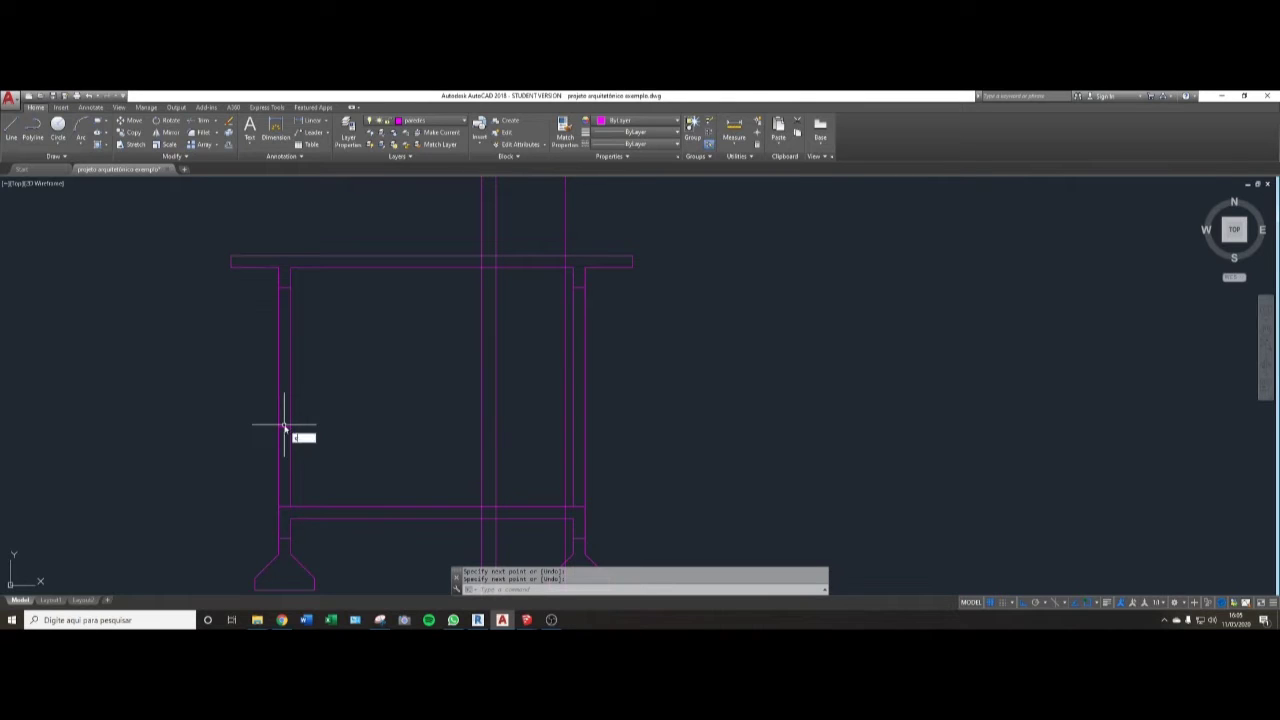
type("o")
key("Return")
left_click(263, 436)
left_click(321, 400)
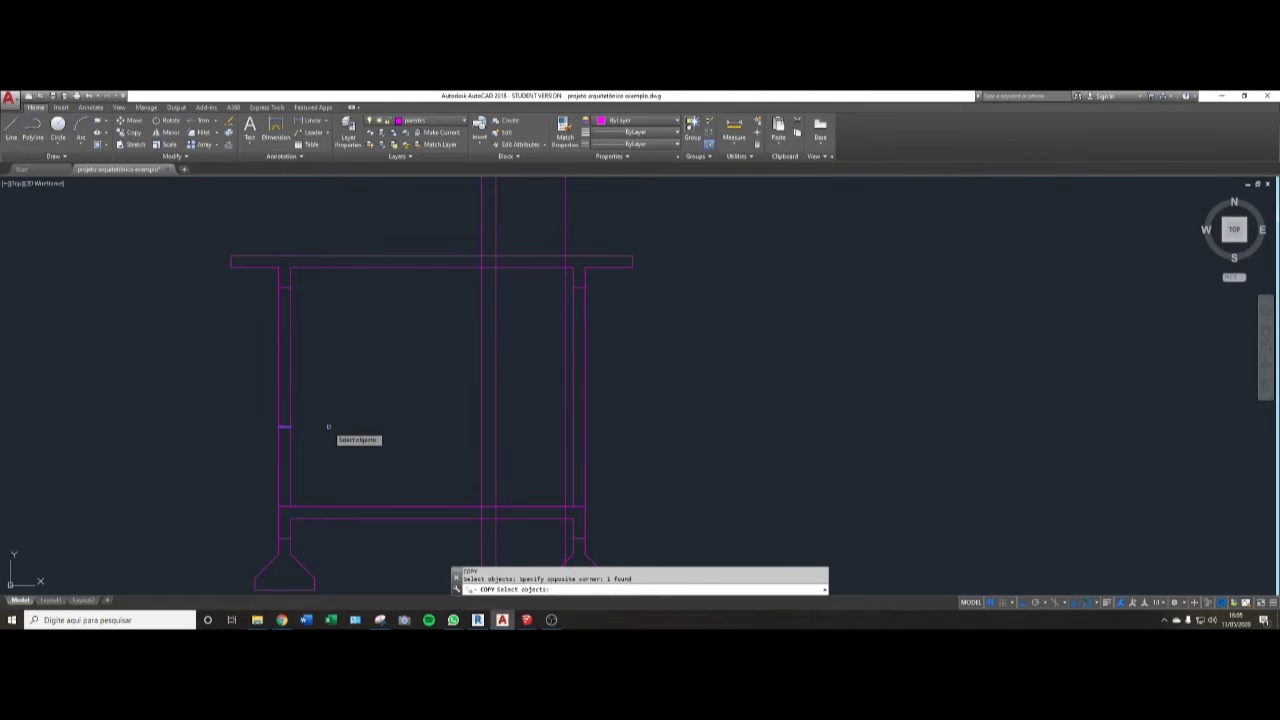
key("Return")
left_click(324, 442)
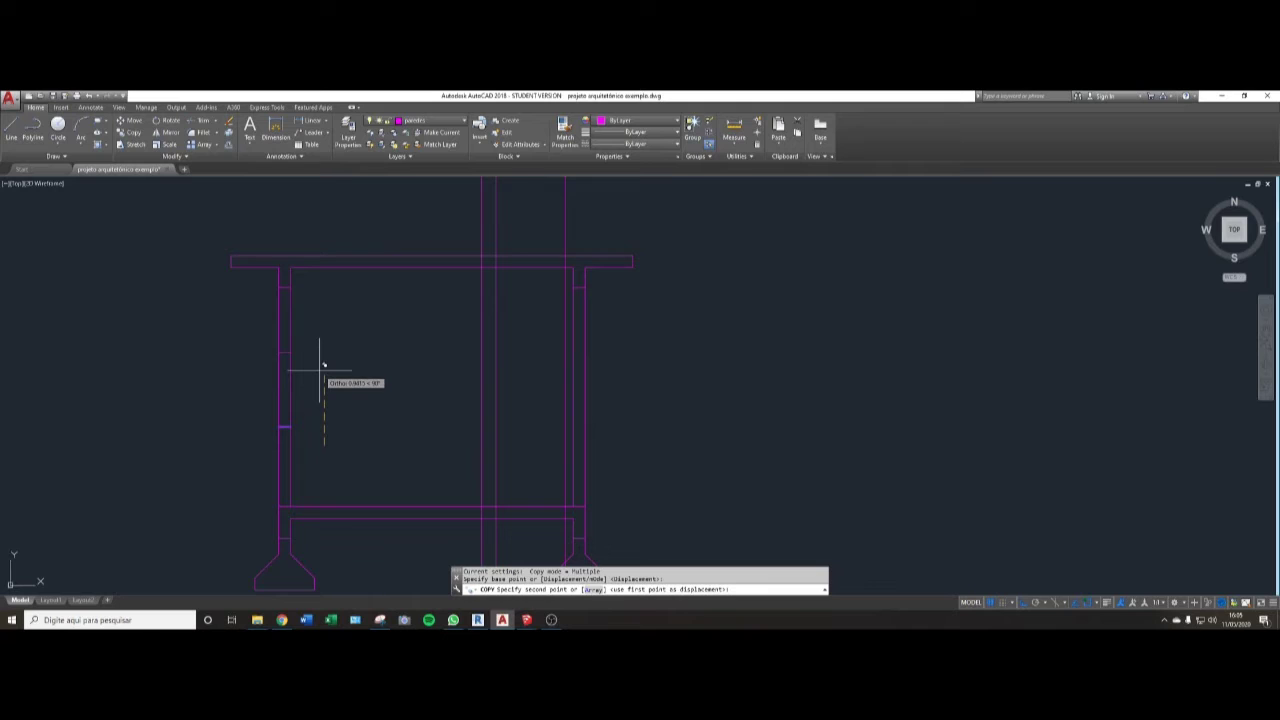
type("1.5")
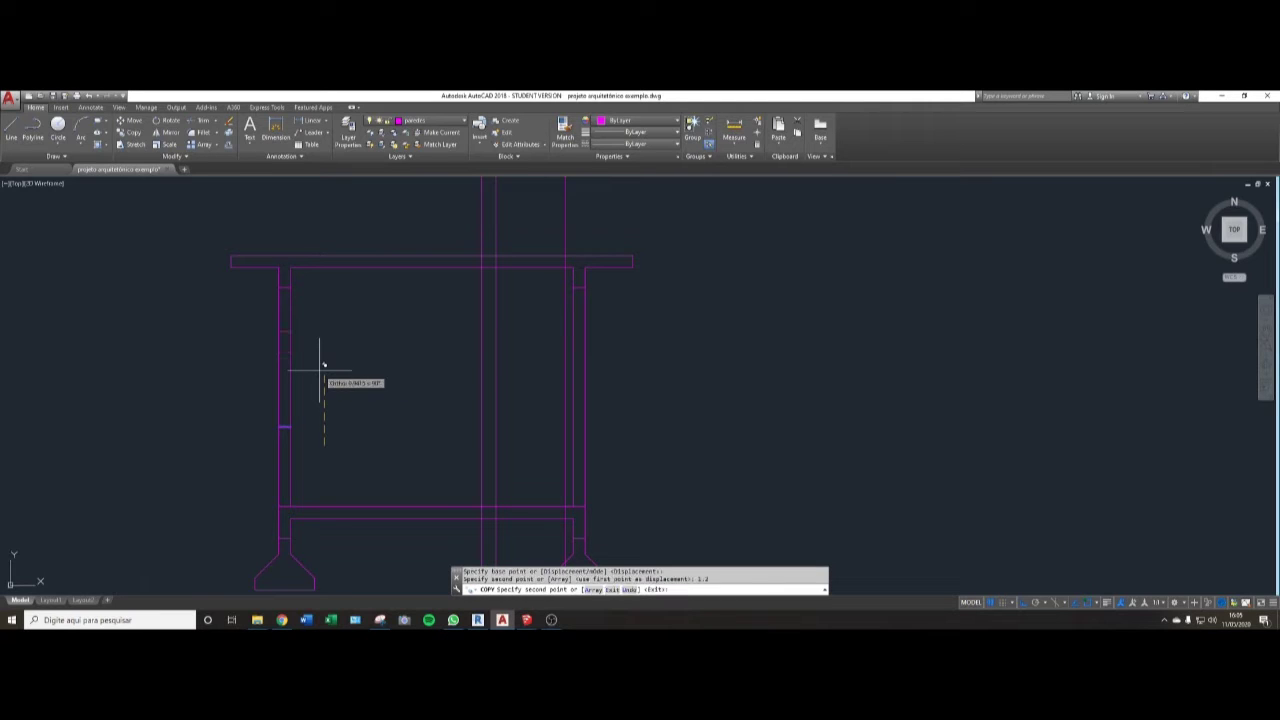
key("Return")
key("Return")
- Examine the window opening in the section's left wall and the corresponding reception window in the floor plan
middle_click_drag(292, 372, 257, 431)
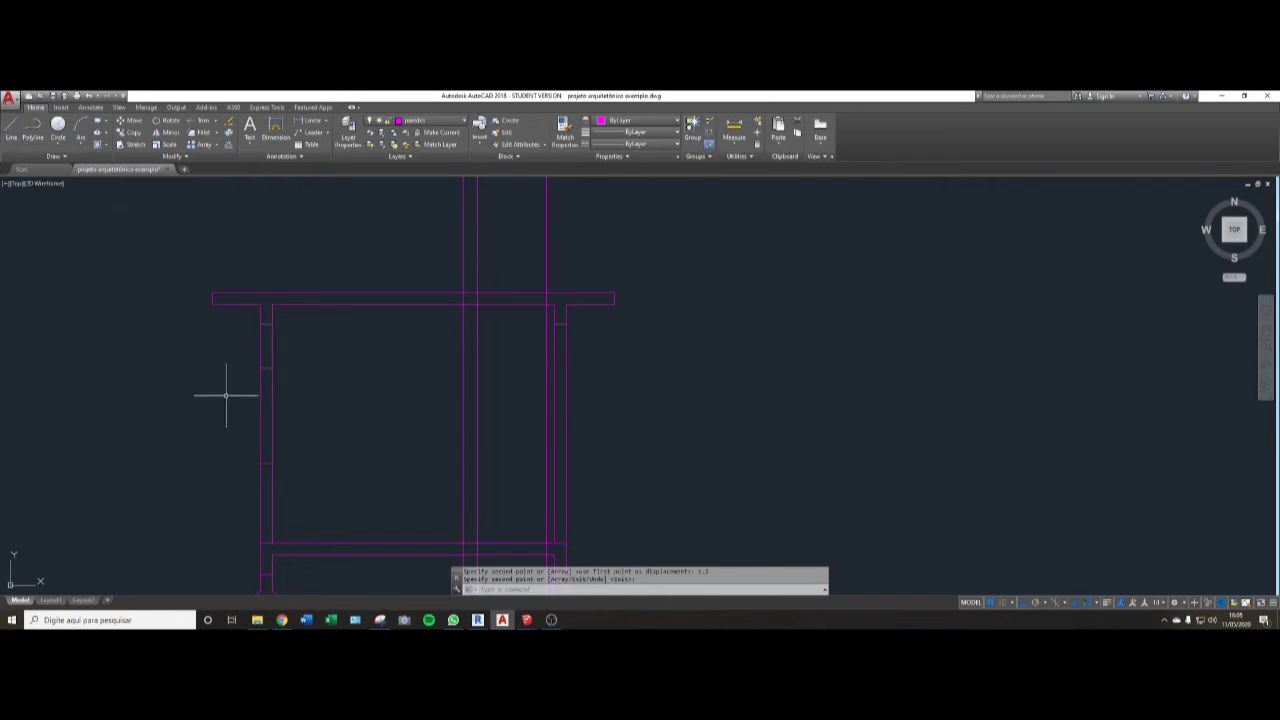
scroll(230, 410, "down", 4)
scroll(245, 390, "up", 2)
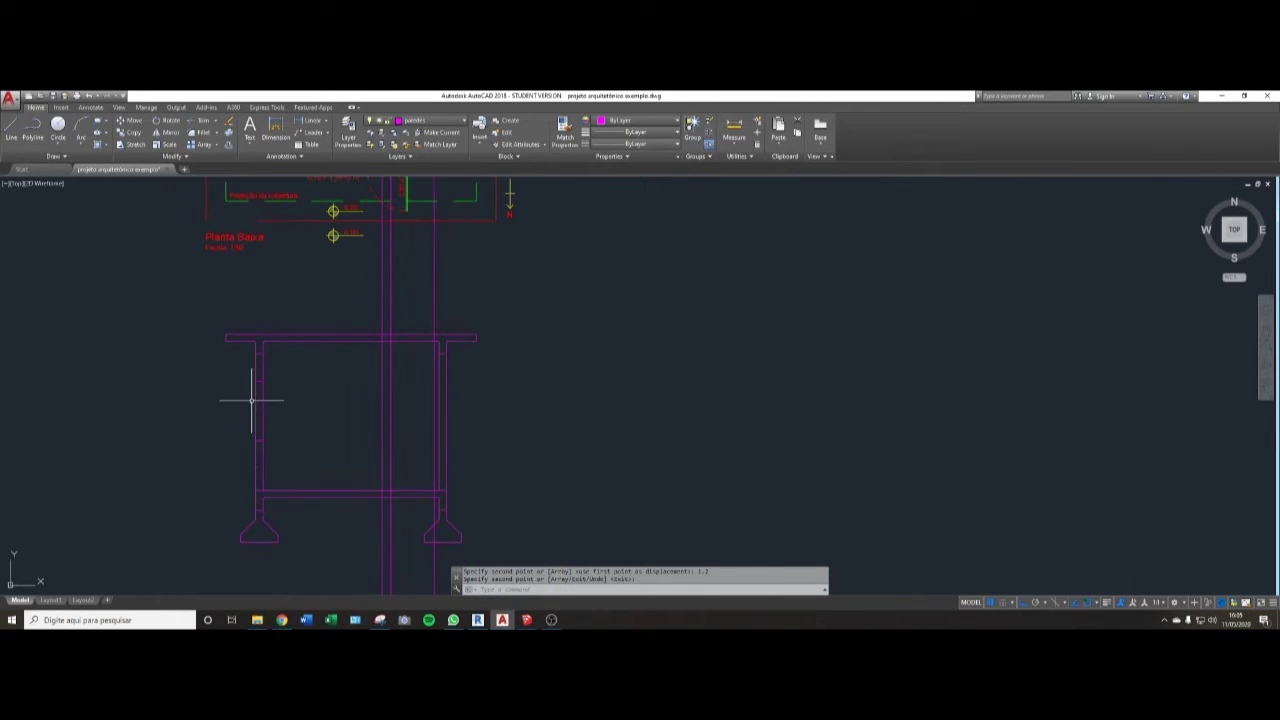
scroll(251, 400, "up", 2)
middle_click_drag(266, 408, 315, 403)
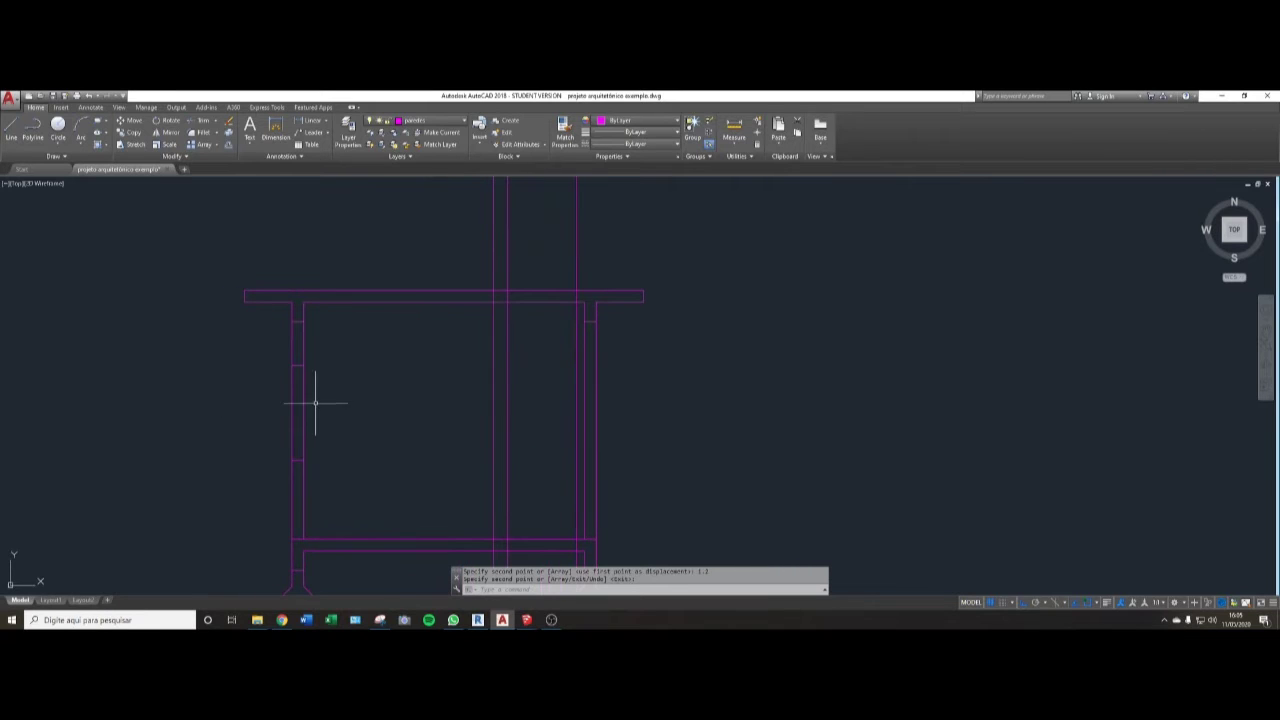
scroll(296, 372, "up", 2)
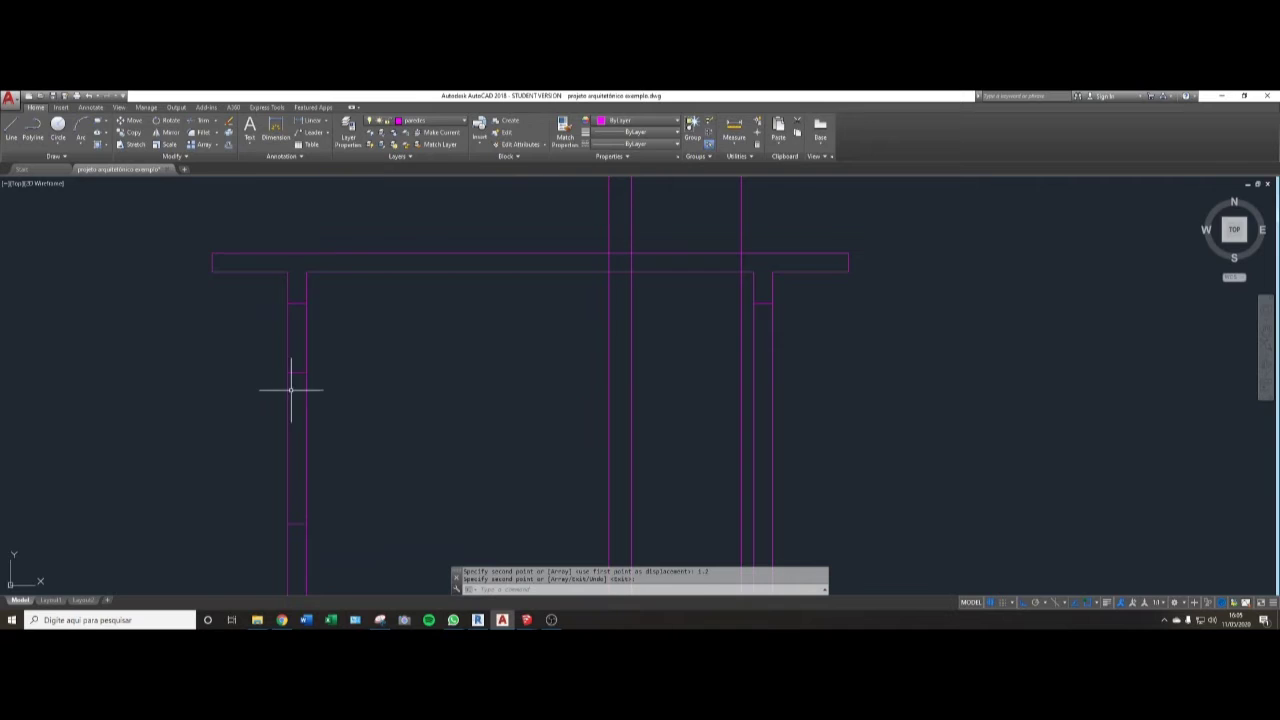
scroll(337, 338, "down", 2)
scroll(337, 338, "up", 5)
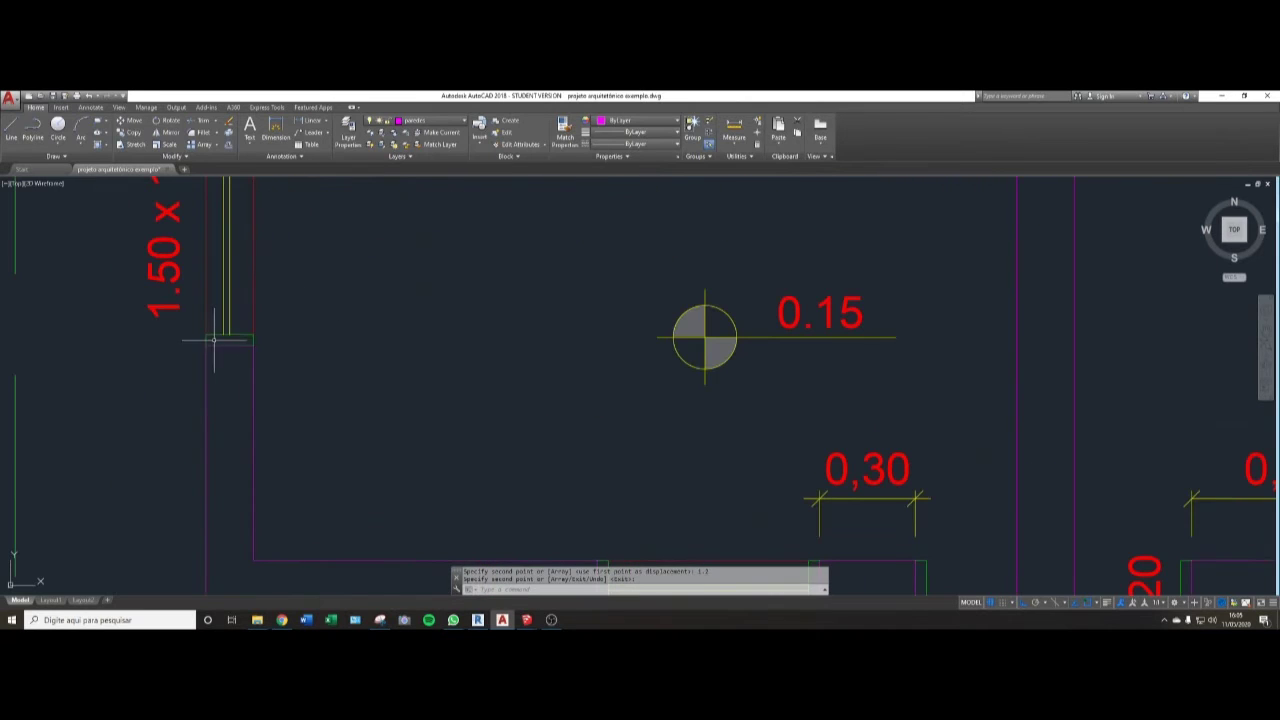
scroll(237, 332, "down", 2)
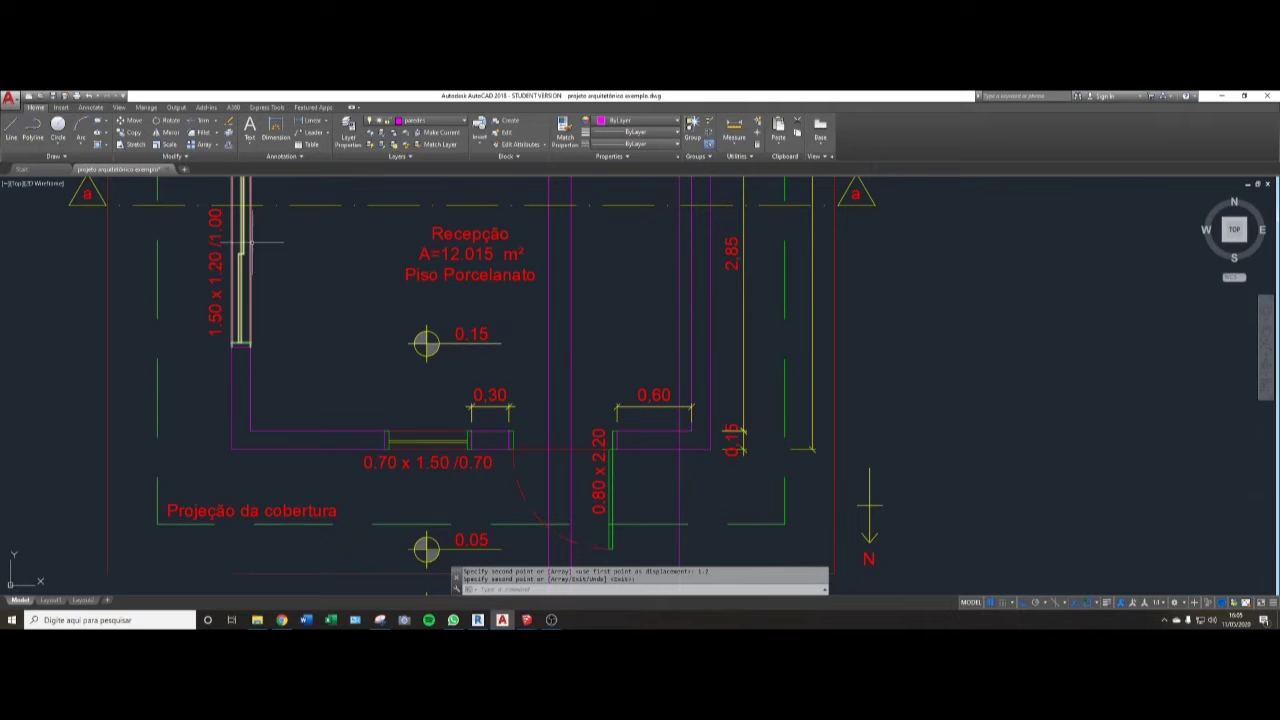
middle_click_drag(258, 278, 269, 340)
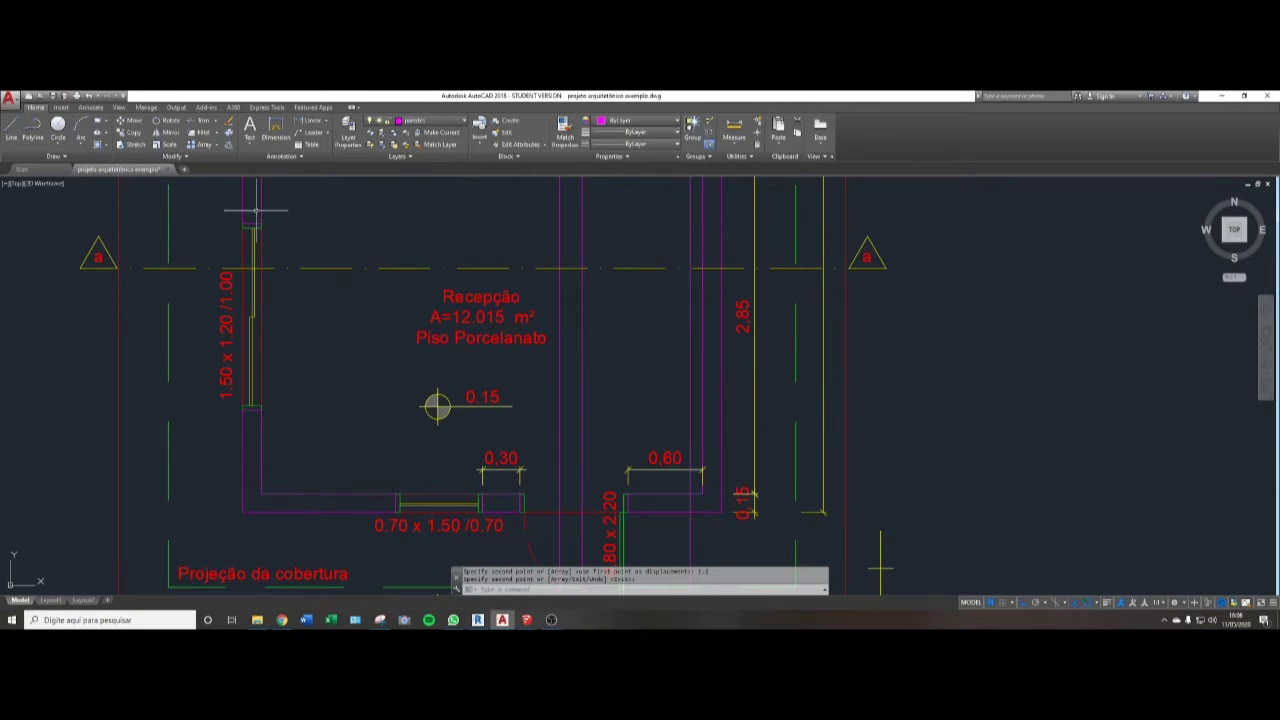
- Copy the 1.50 x 1.20 reception window from the floor plan to the empty area beside the section's left wall
key("Return")
left_click(244, 355)
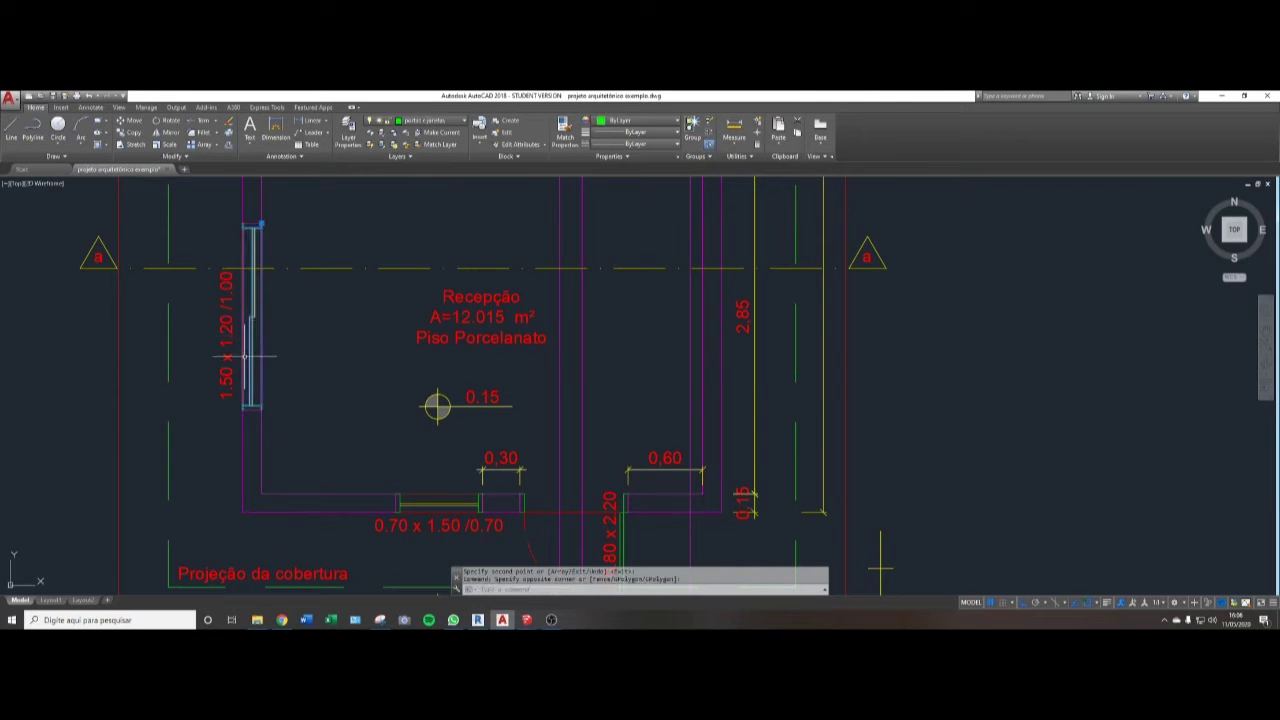
type("co")
key("Return")
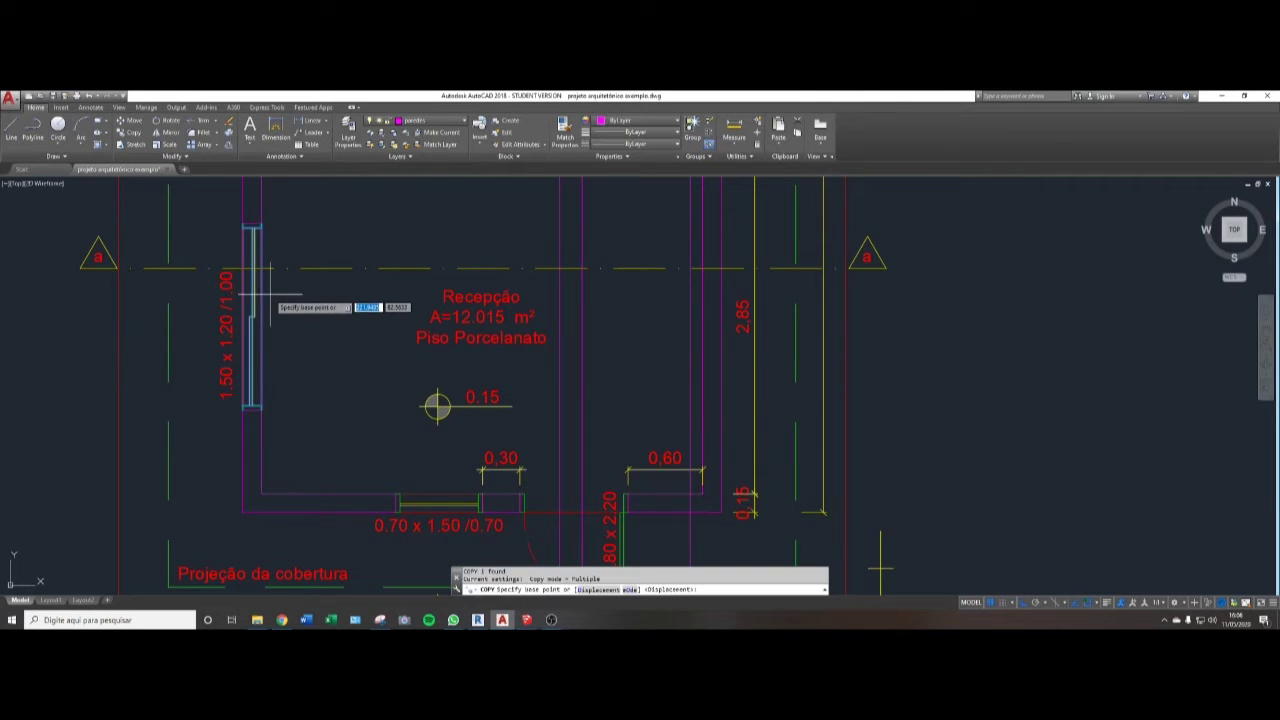
left_click(266, 295)
scroll(270, 267, "down", 4)
middle_click_drag(294, 471, 329, 227)
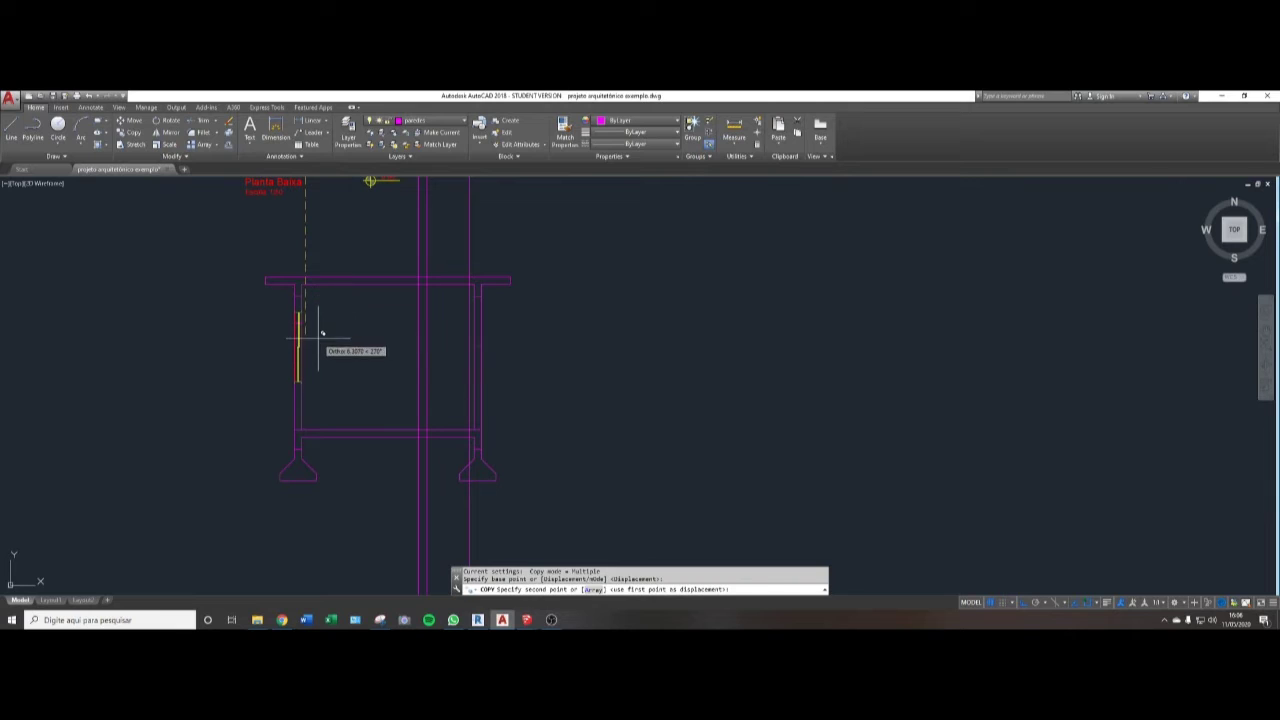
scroll(275, 349, "up", 2)
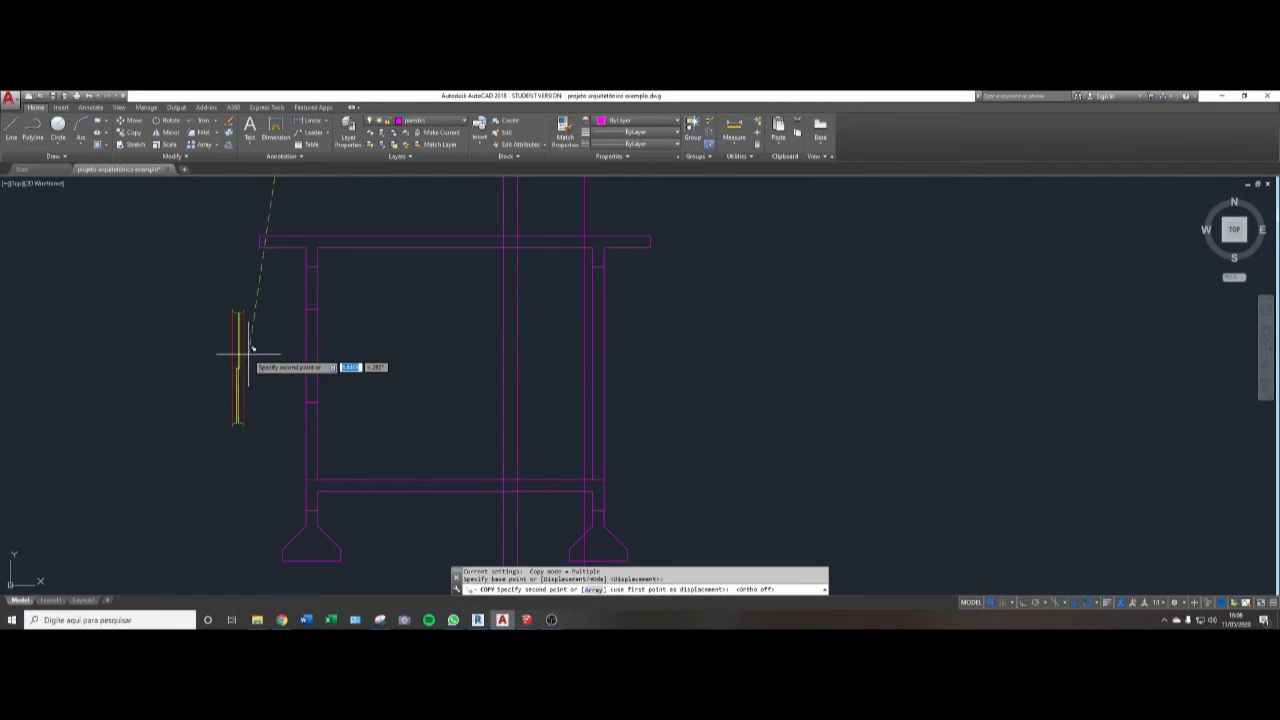
left_click(250, 349)
key("Escape")
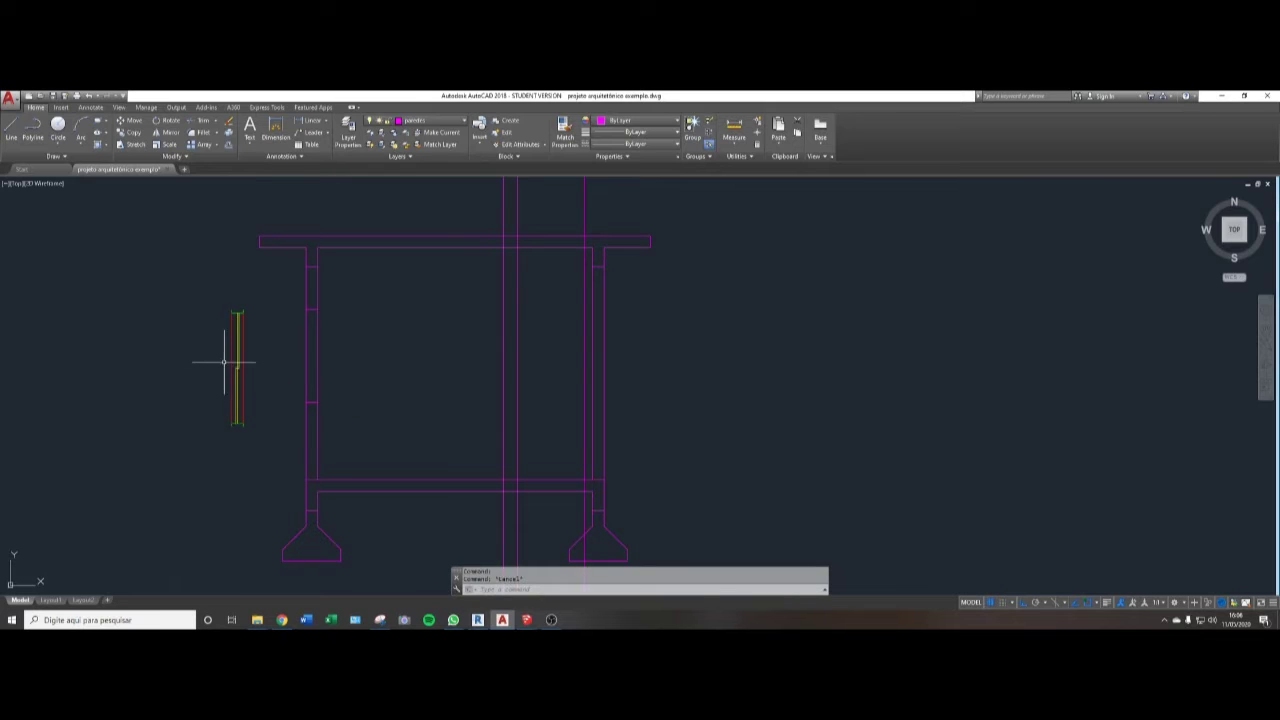
- Explode the copied window block beside the section
scroll(225, 365, "up", 2)
left_click(246, 360)
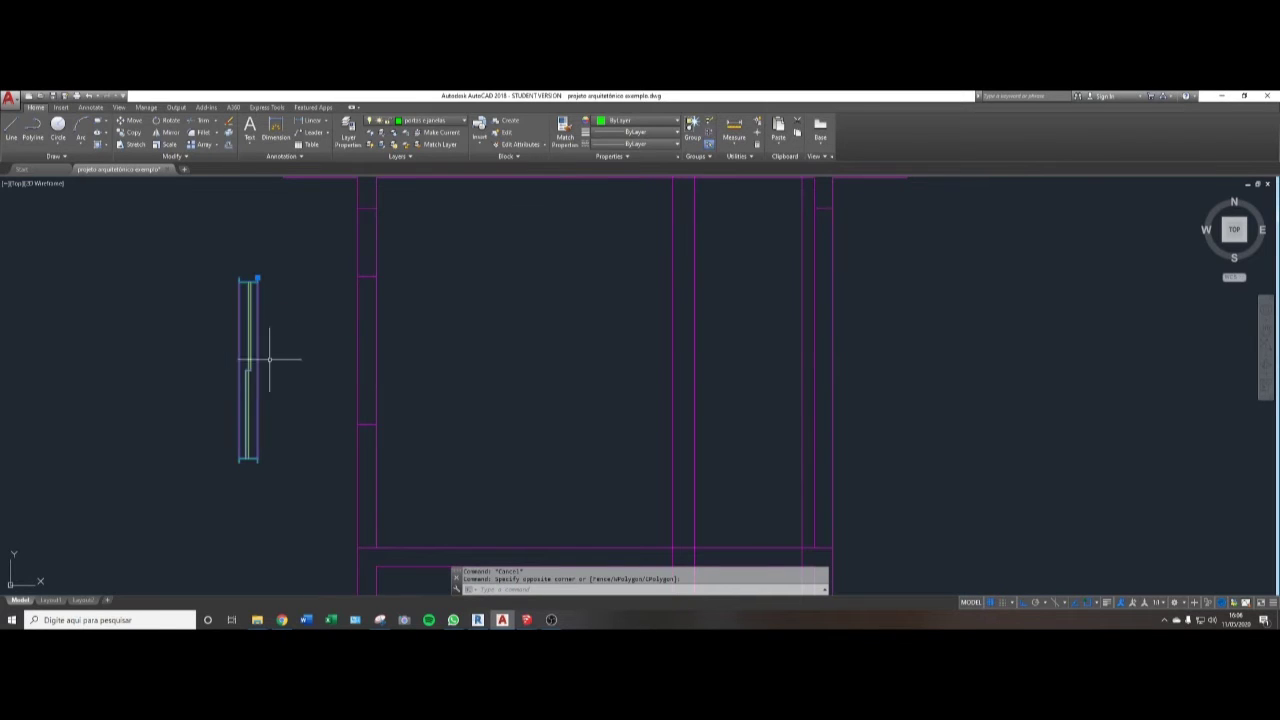
middle_click_drag(280, 384, 332, 399)
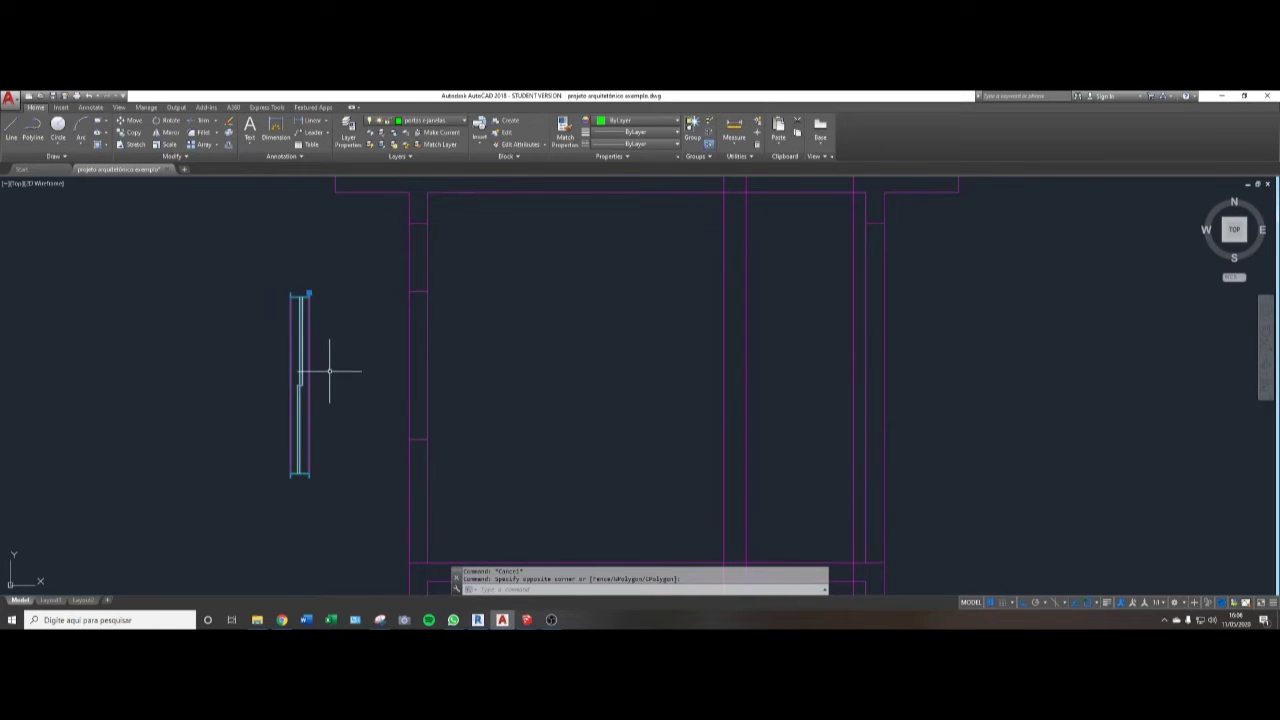
key("Return")
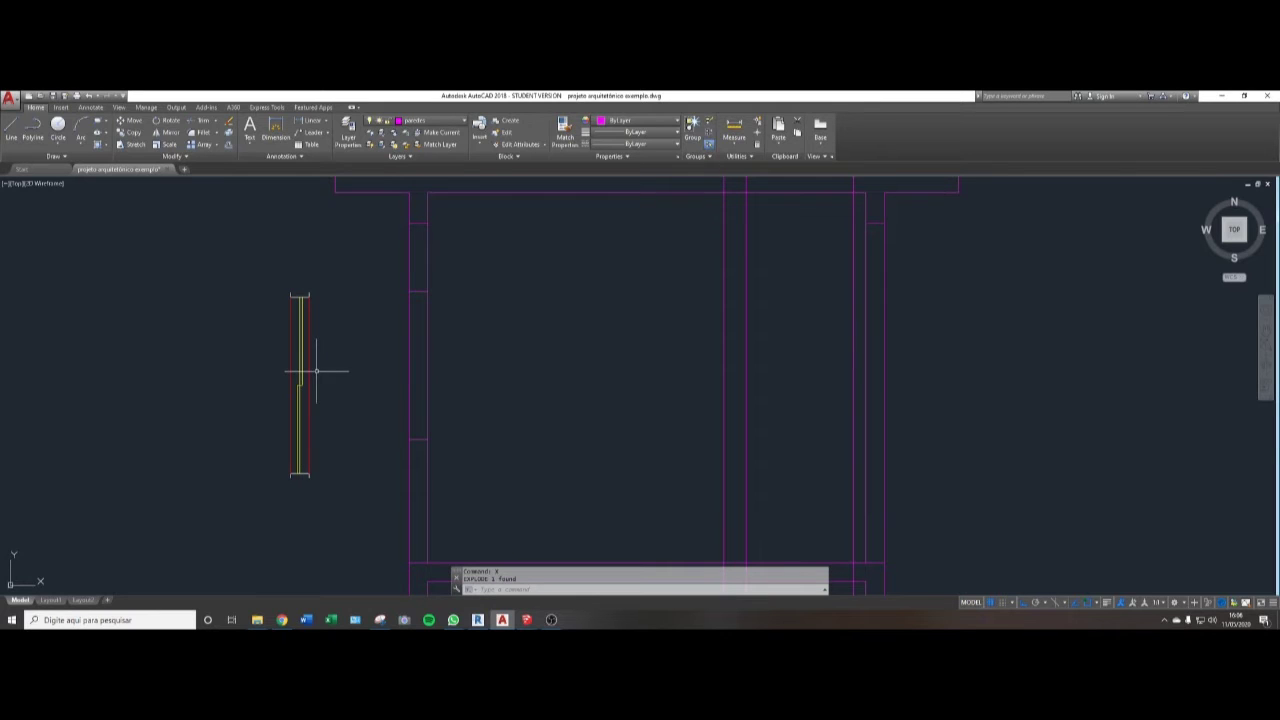
- Draw a horizontal line about 1.1 m long across the upper part of the exploded window
scroll(288, 377, "up", 2)
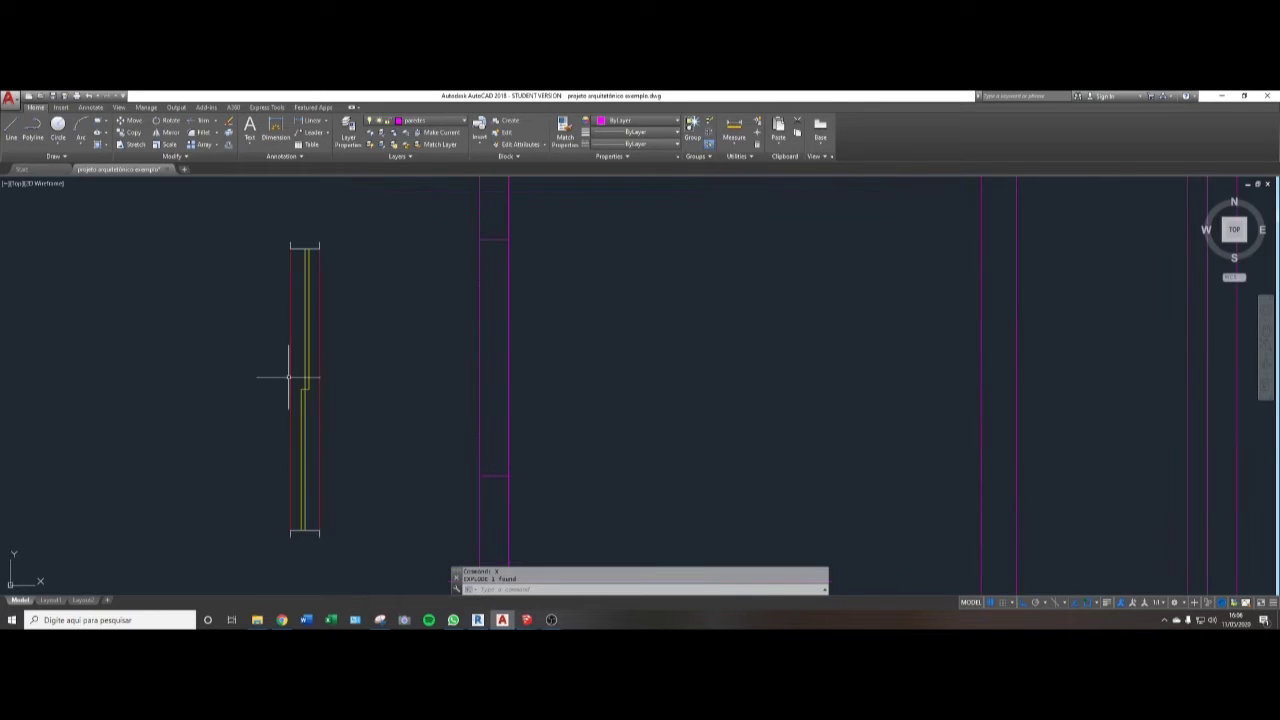
middle_click_drag(373, 318, 335, 318)
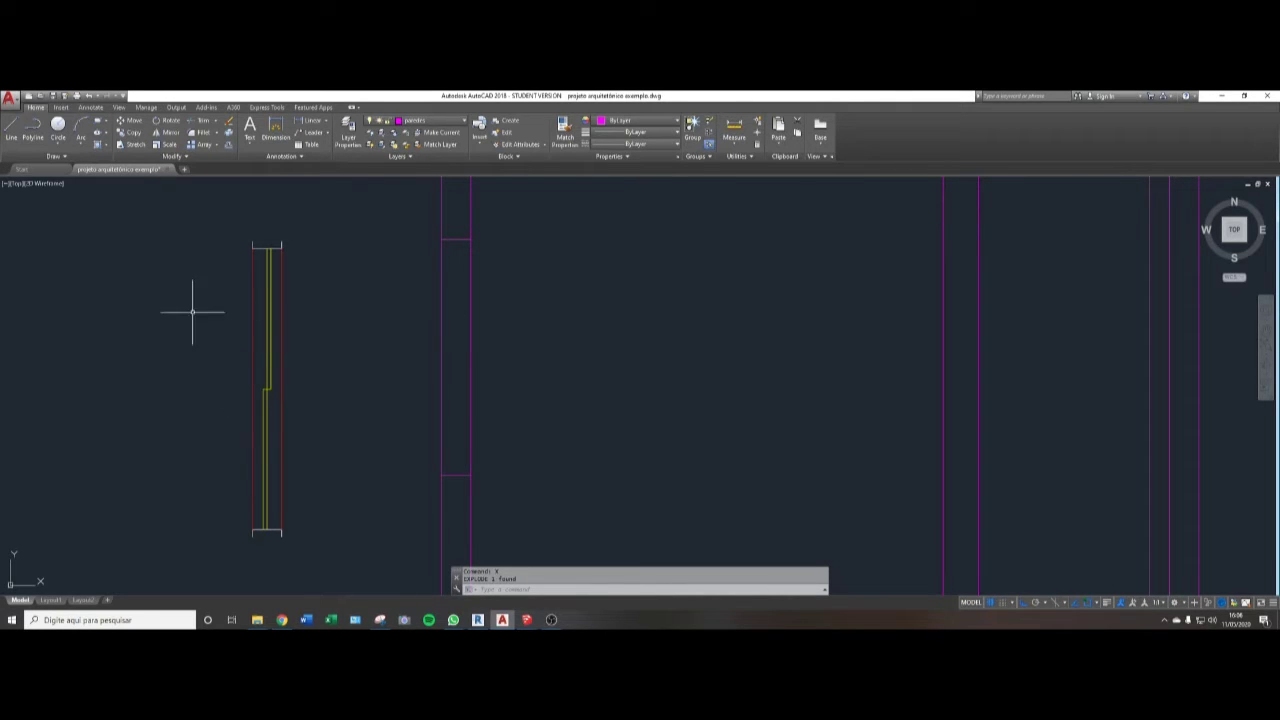
type("l")
key("Return")
left_click(150, 294)
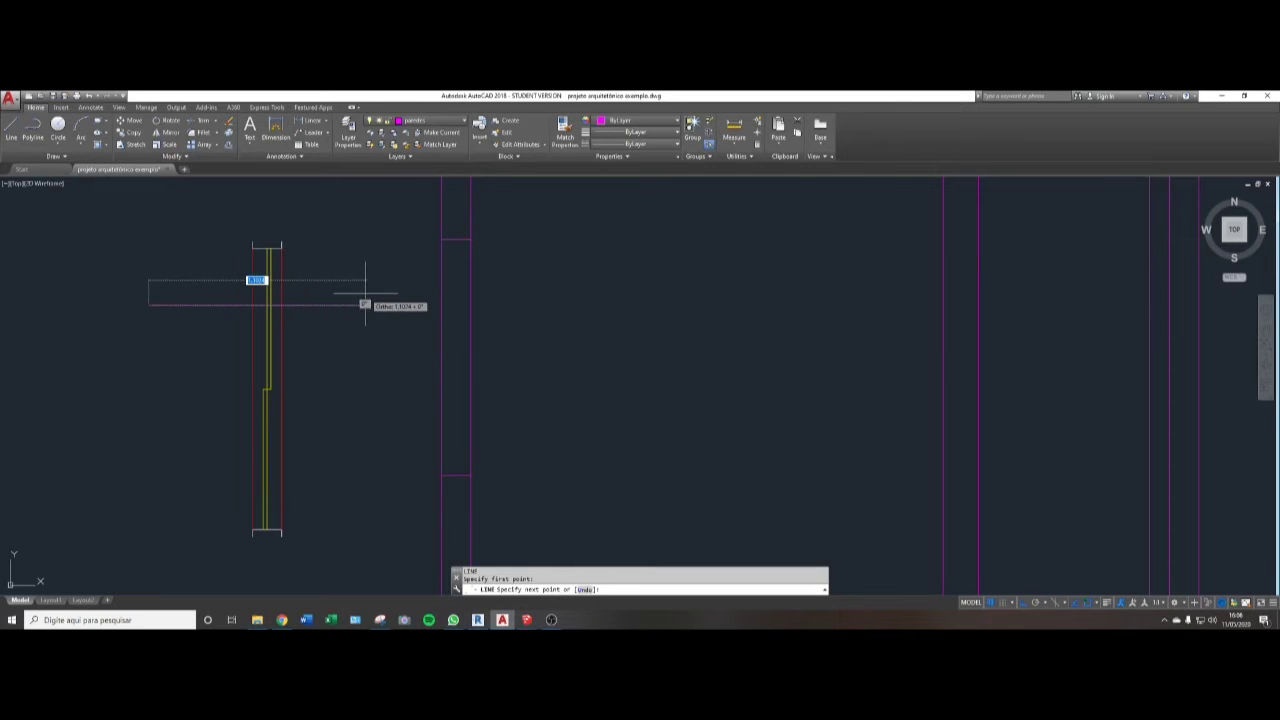
left_click(365, 293)
key("Return")
left_click(275, 283)
left_click(263, 289)
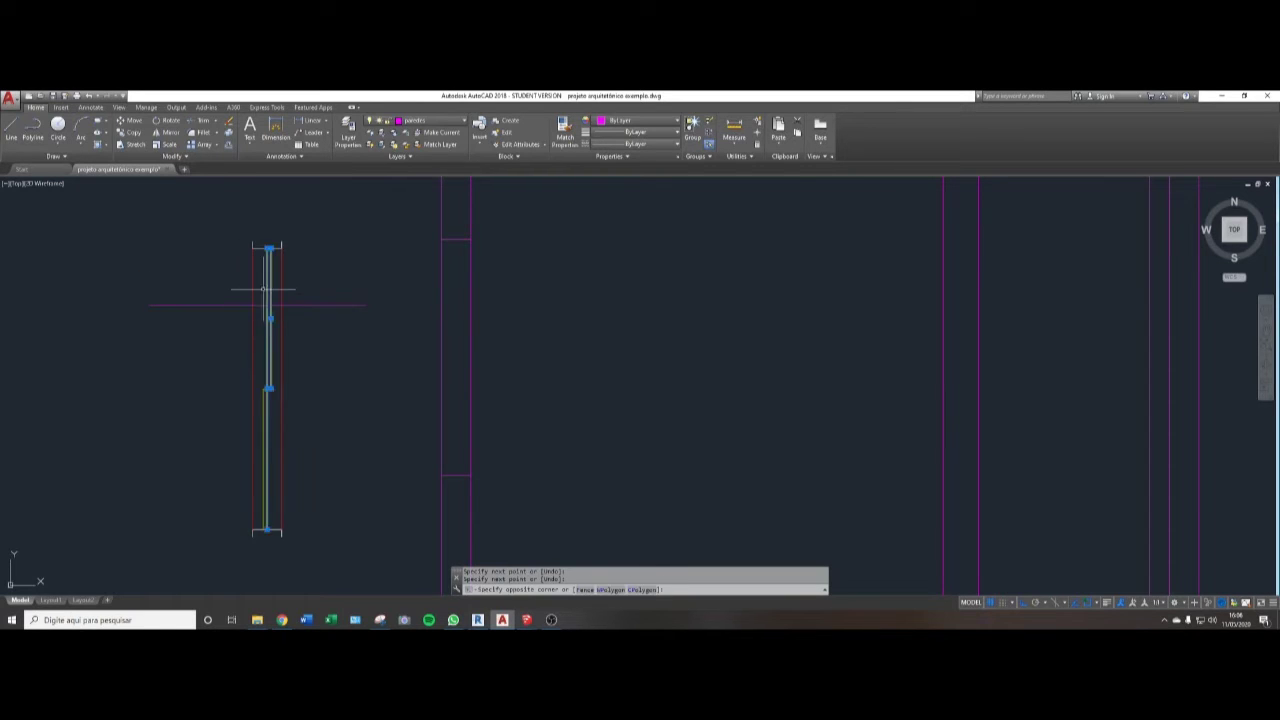
key("Escape")
key("Escape")
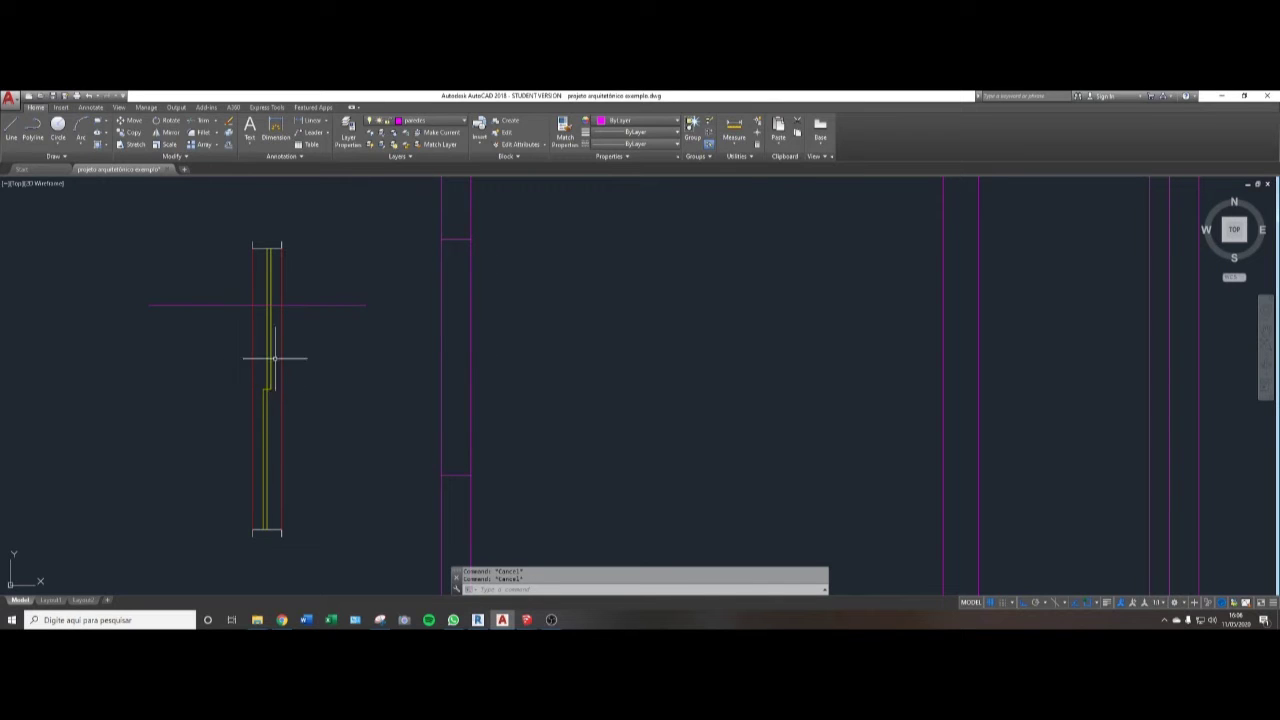
left_click(270, 400)
key("Escape")
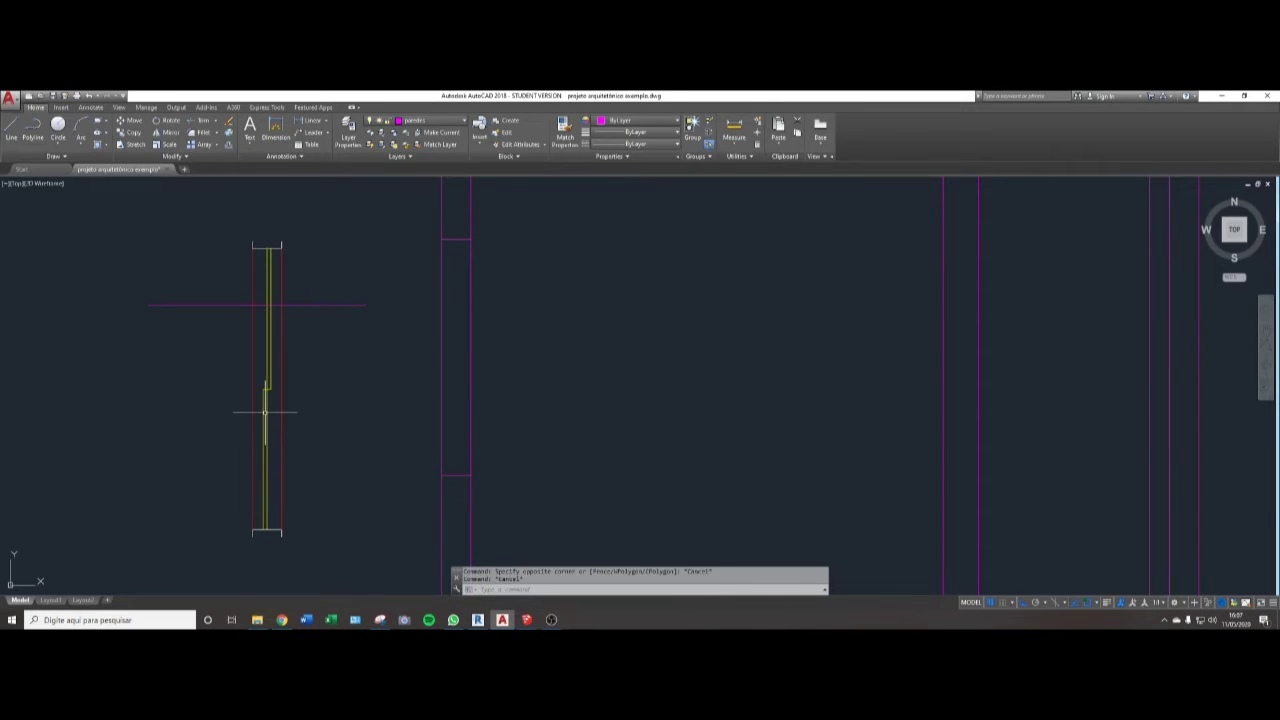
- Erase the short connector between the two sashes and the outer glass line of the lower sash
scroll(268, 400, "up", 4)
left_click(270, 363)
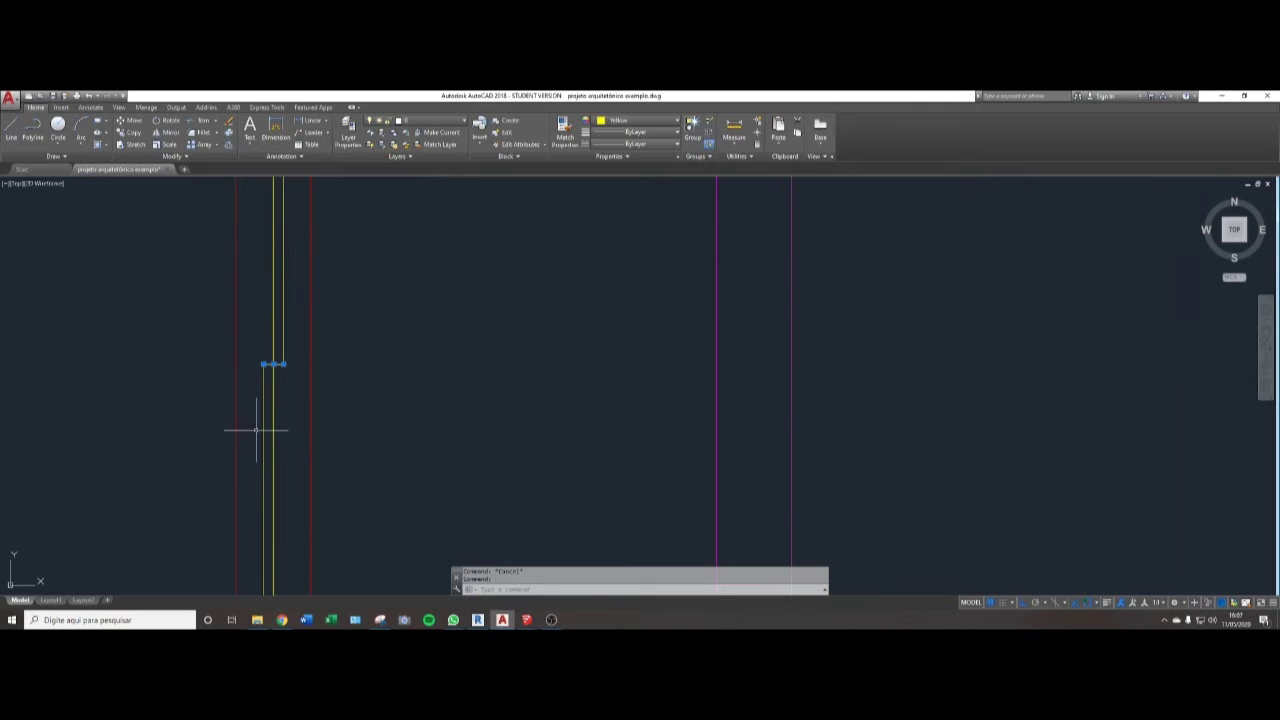
type("e")
key("Return")
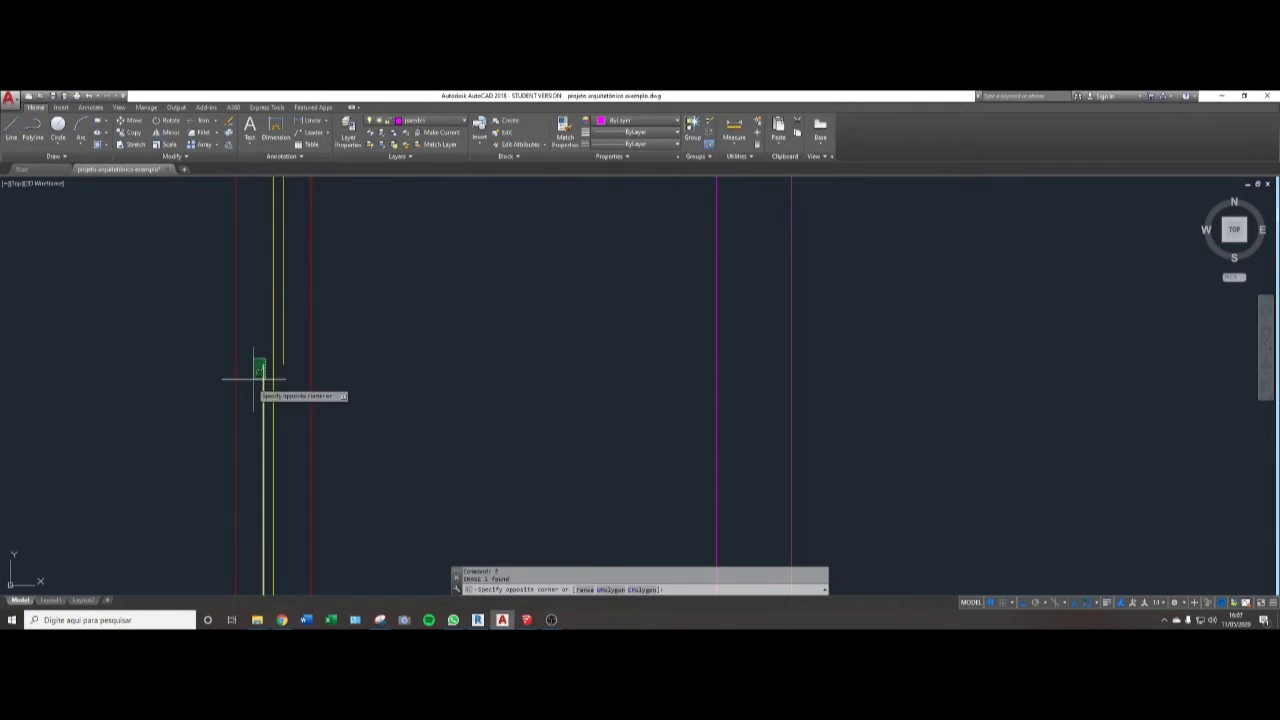
- Extend the shortened inner glass line down to the window's lower jamb
scroll(257, 366, "down", 4)
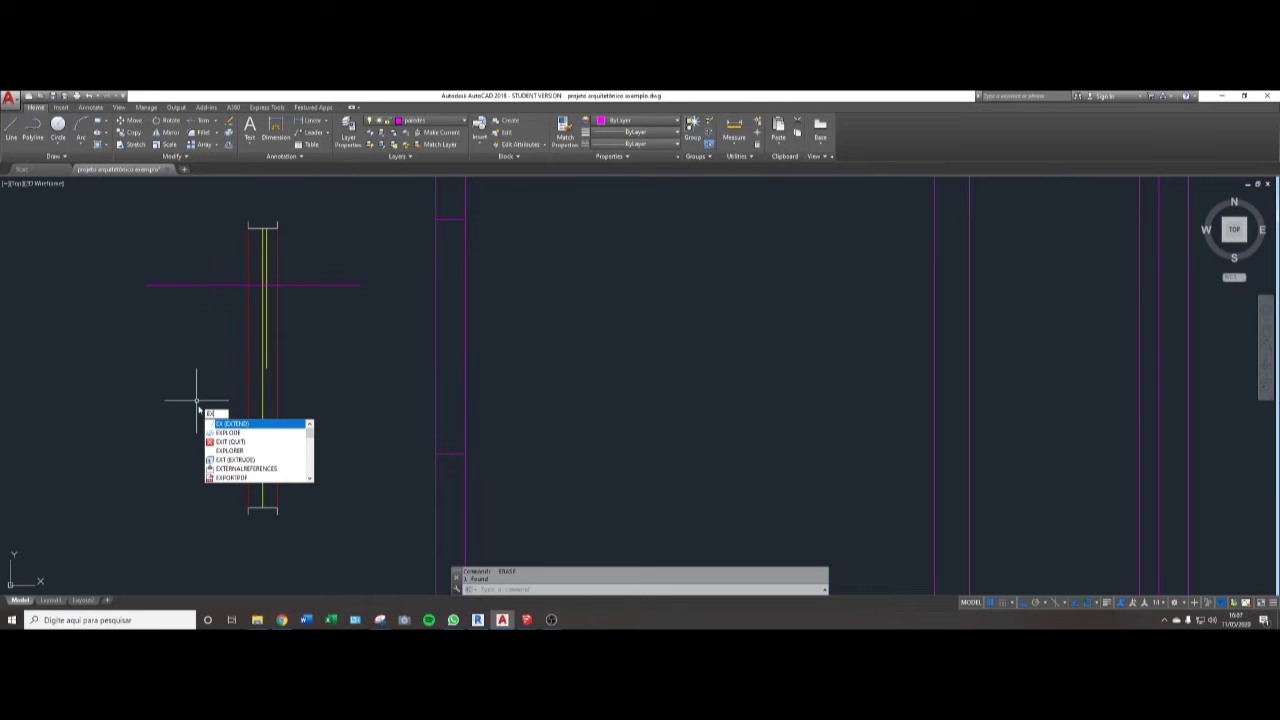
key("Return")
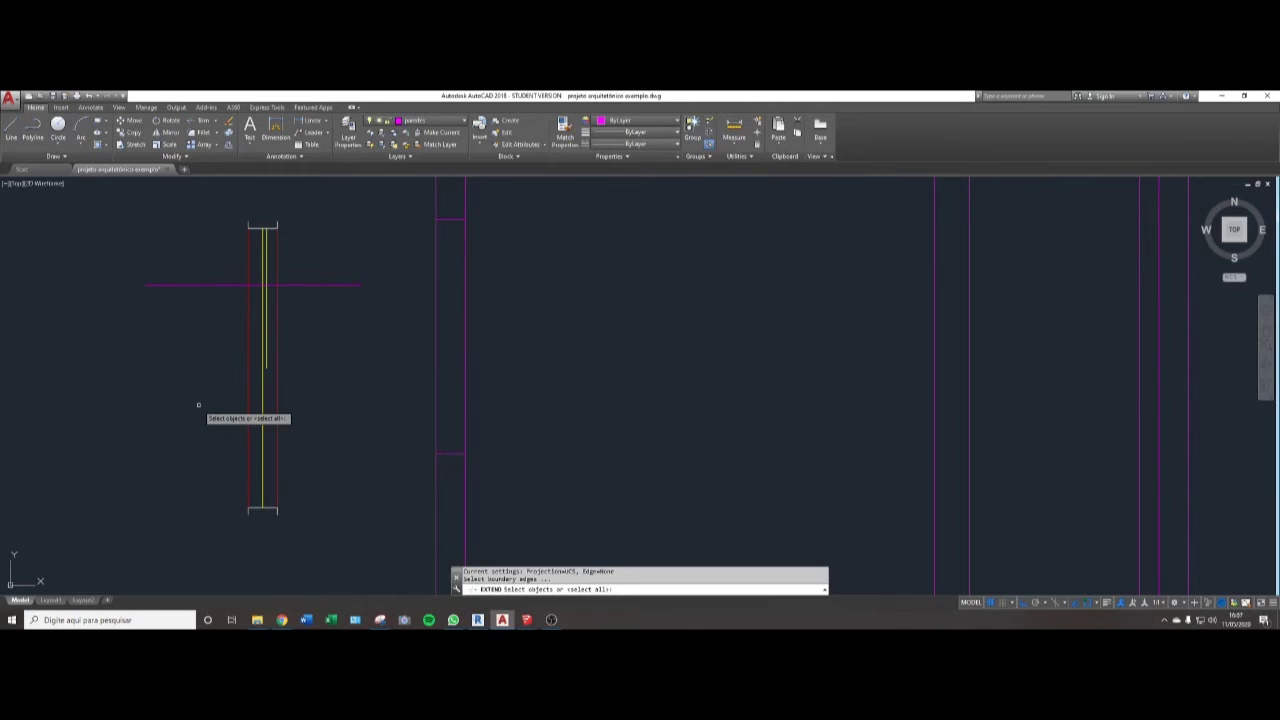
key("Return")
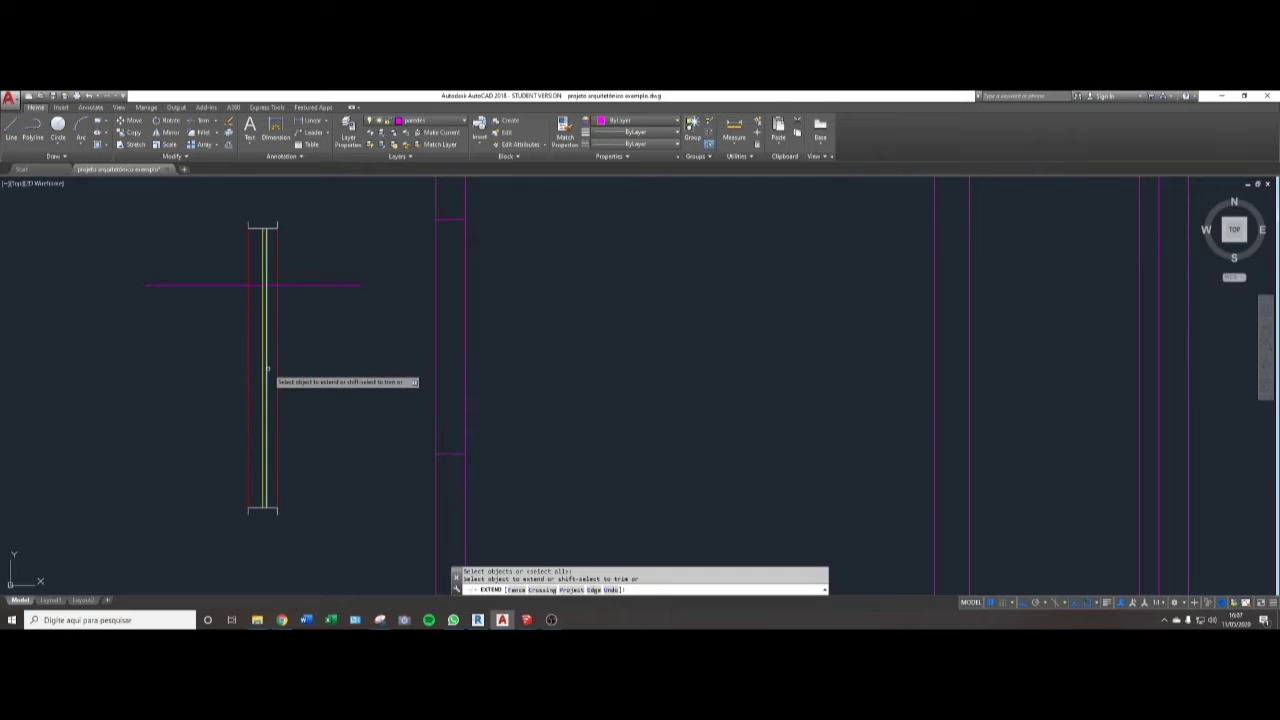
key("Escape")
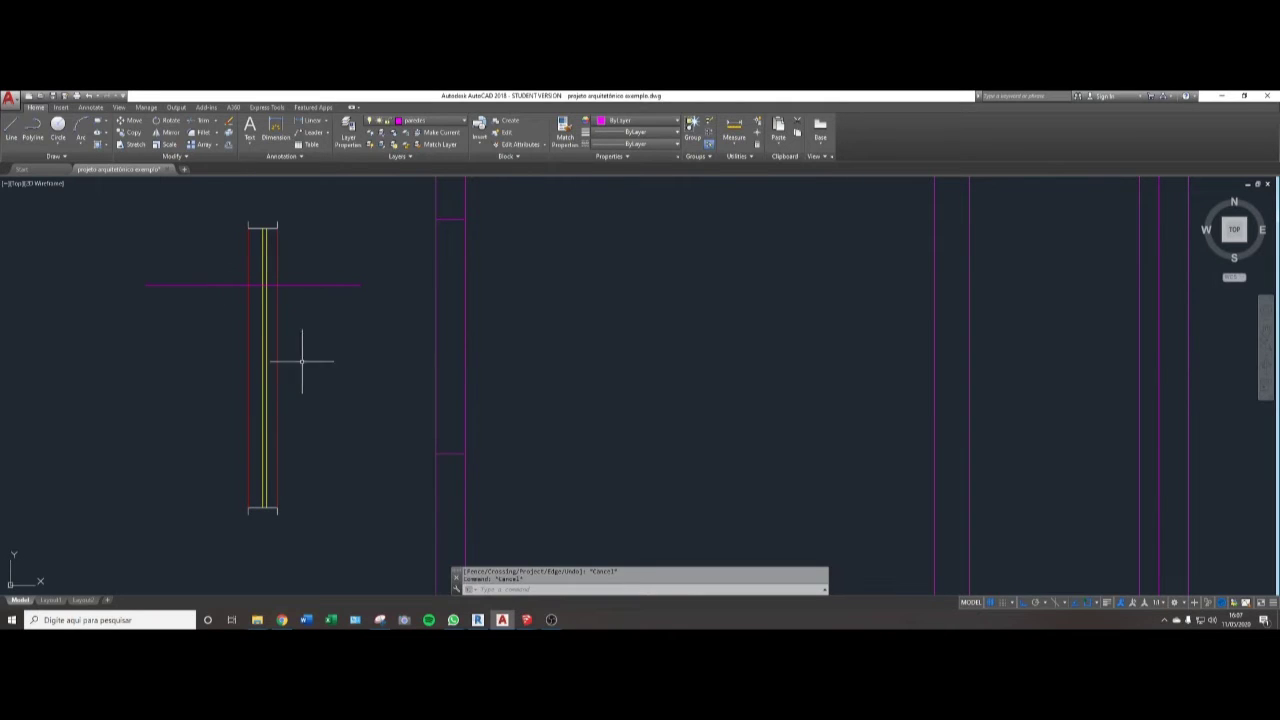
- Erase the horizontal line crossing the upper part of the exploded window
left_click(345, 263)
left_click(322, 310)
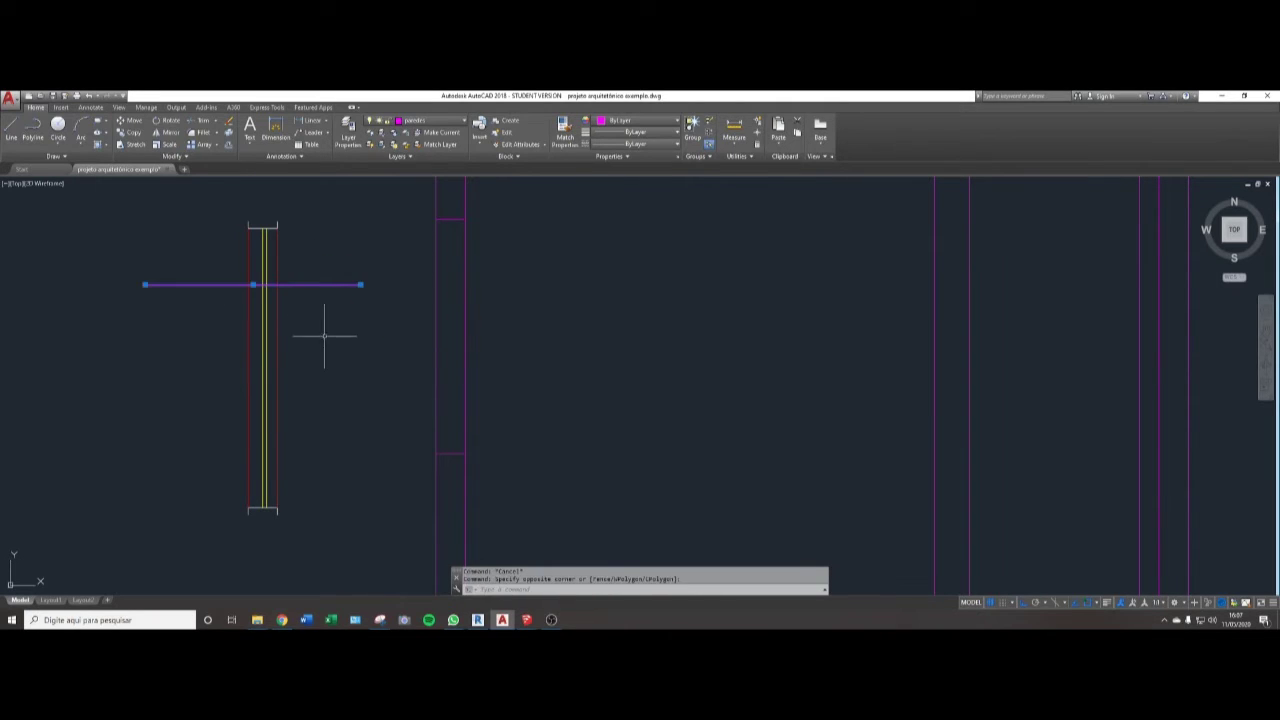
key("Delete")
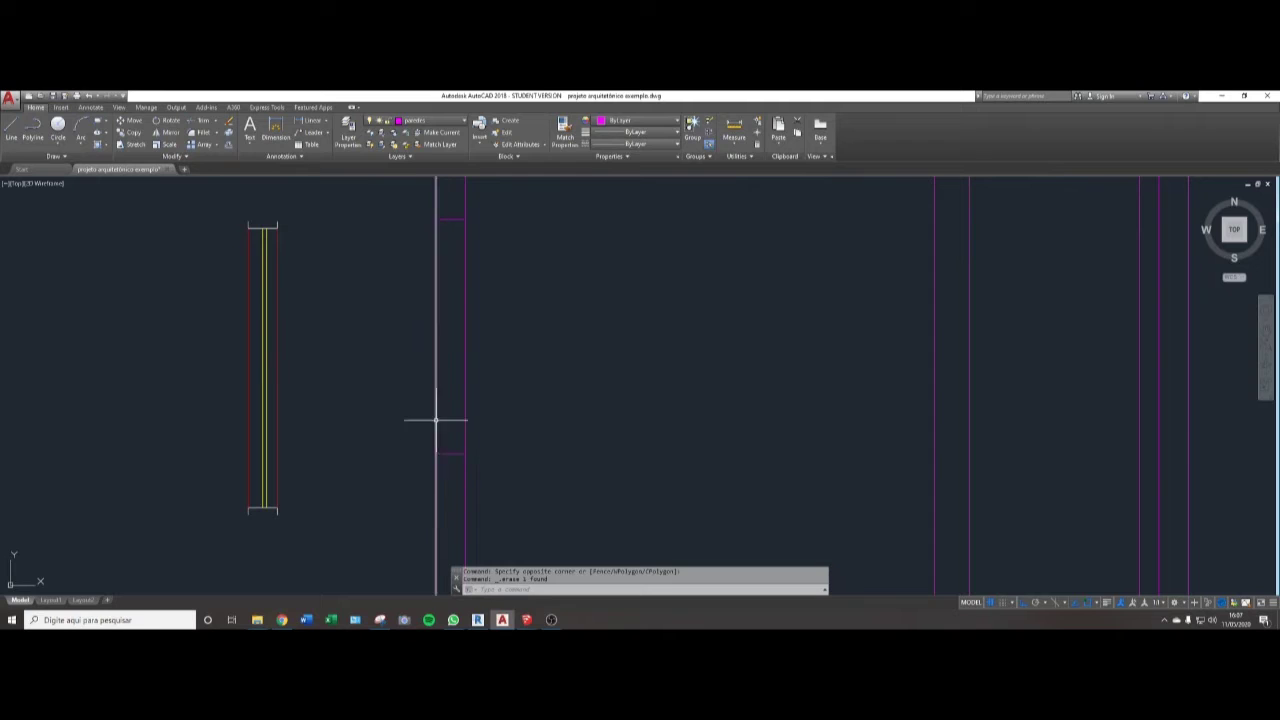
- Measure the height of the exploded window and of the window opening in the section's left wall
scroll(434, 420, "down", 5)
middle_click_drag(480, 366, 423, 344)
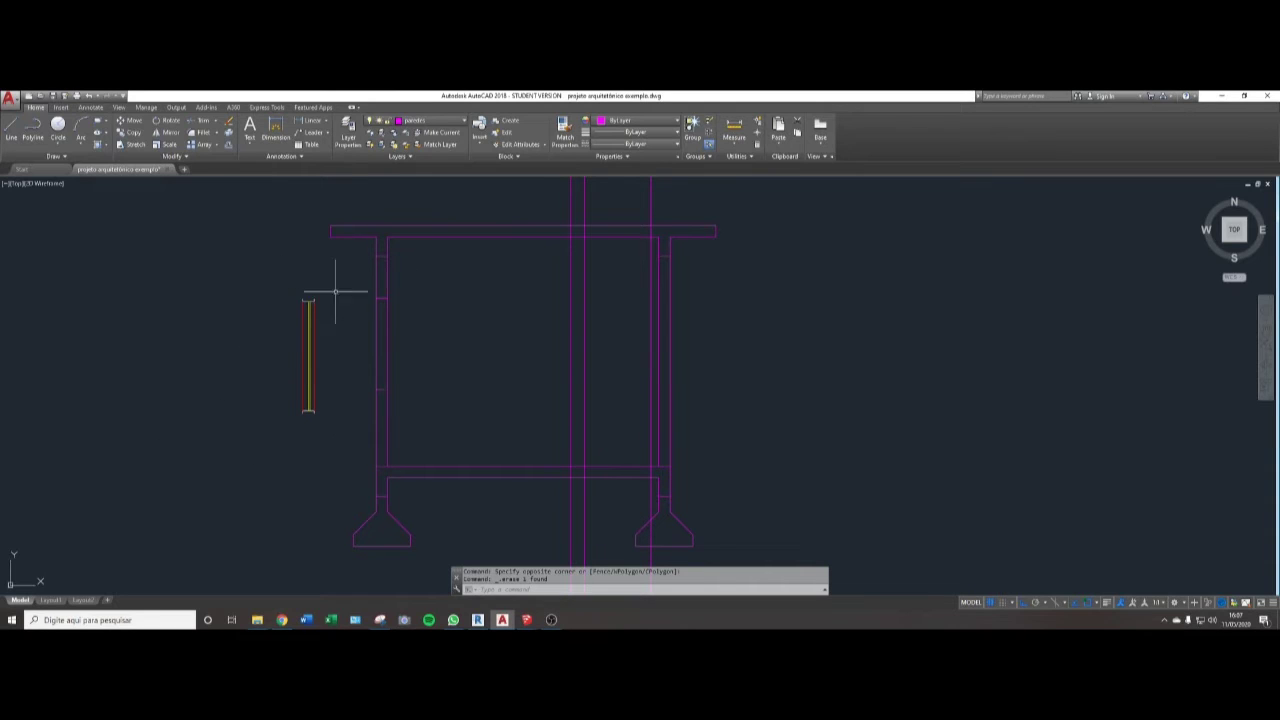
scroll(295, 380, "up", 2)
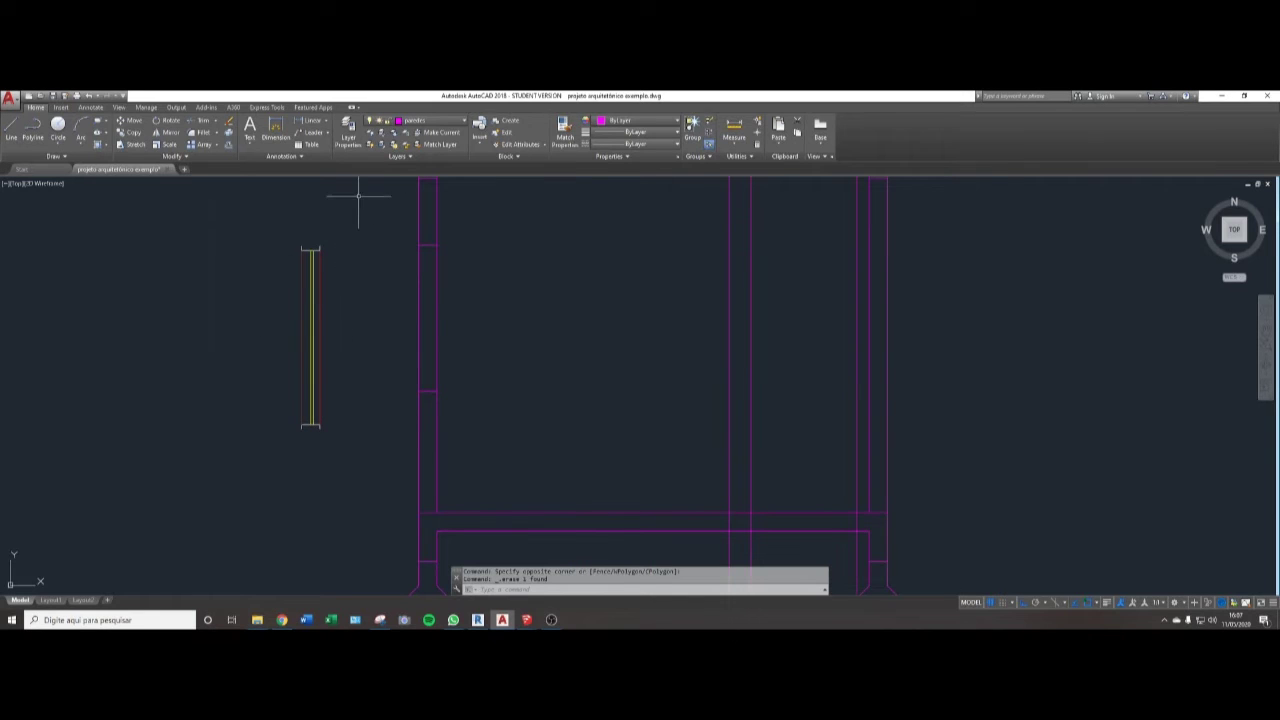
right_click(325, 280)
key("Escape")
key("Escape")
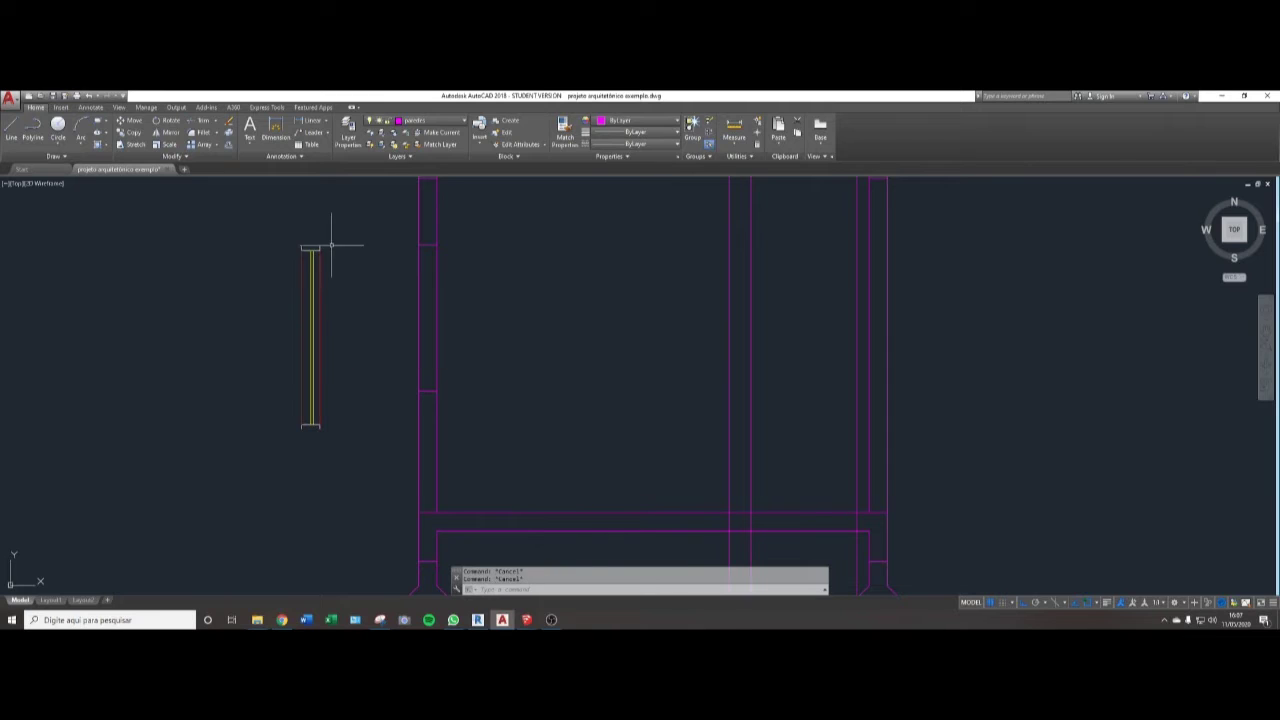
key("Return")
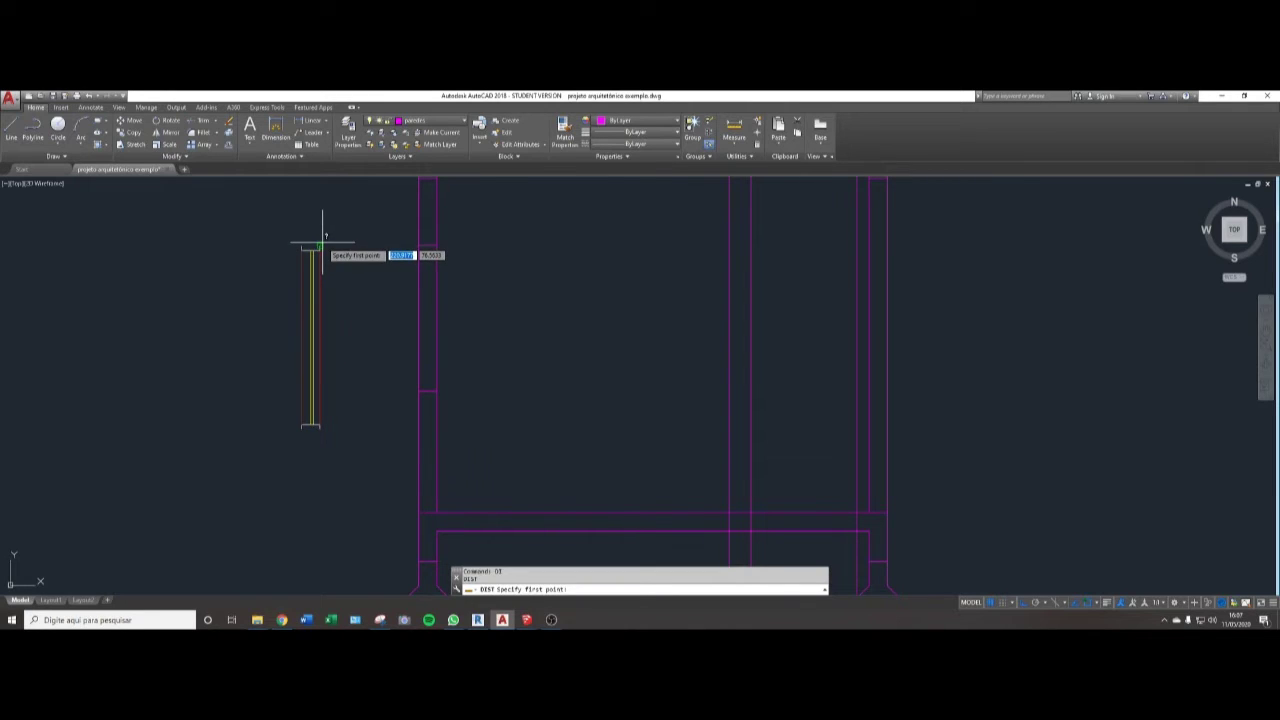
left_click(322, 247)
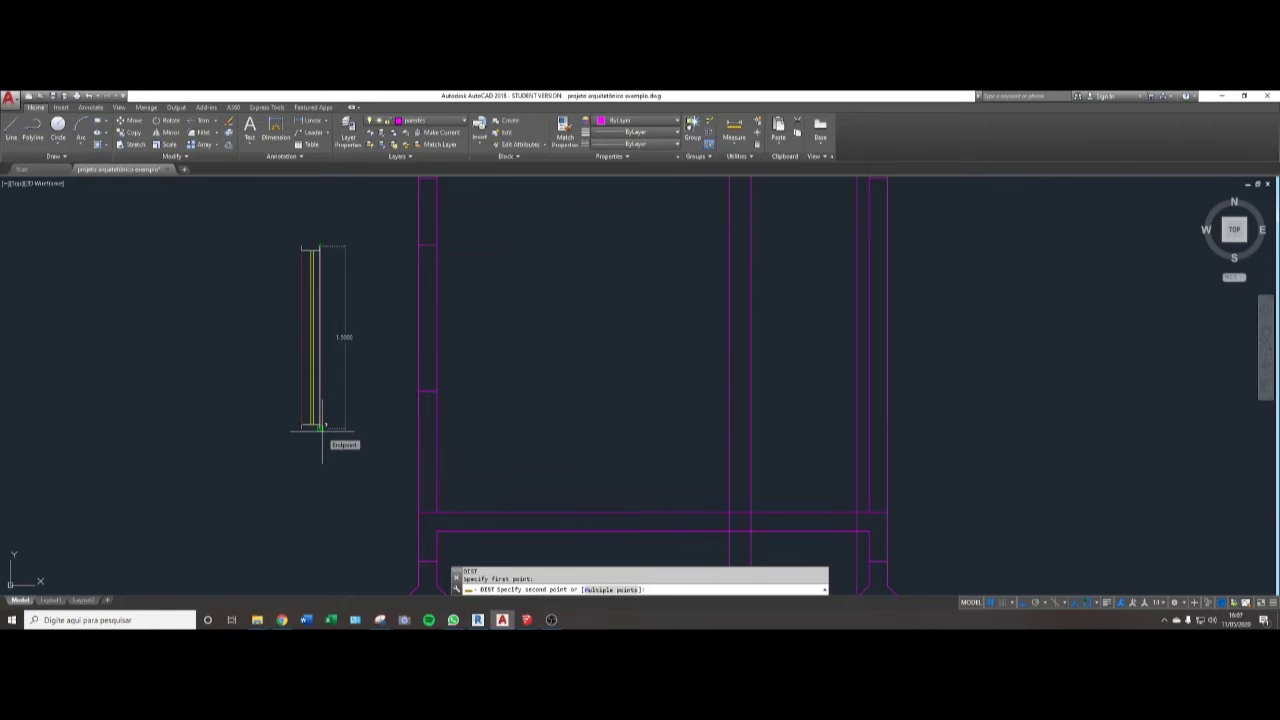
key("Escape")
key("Return")
left_click(419, 246)
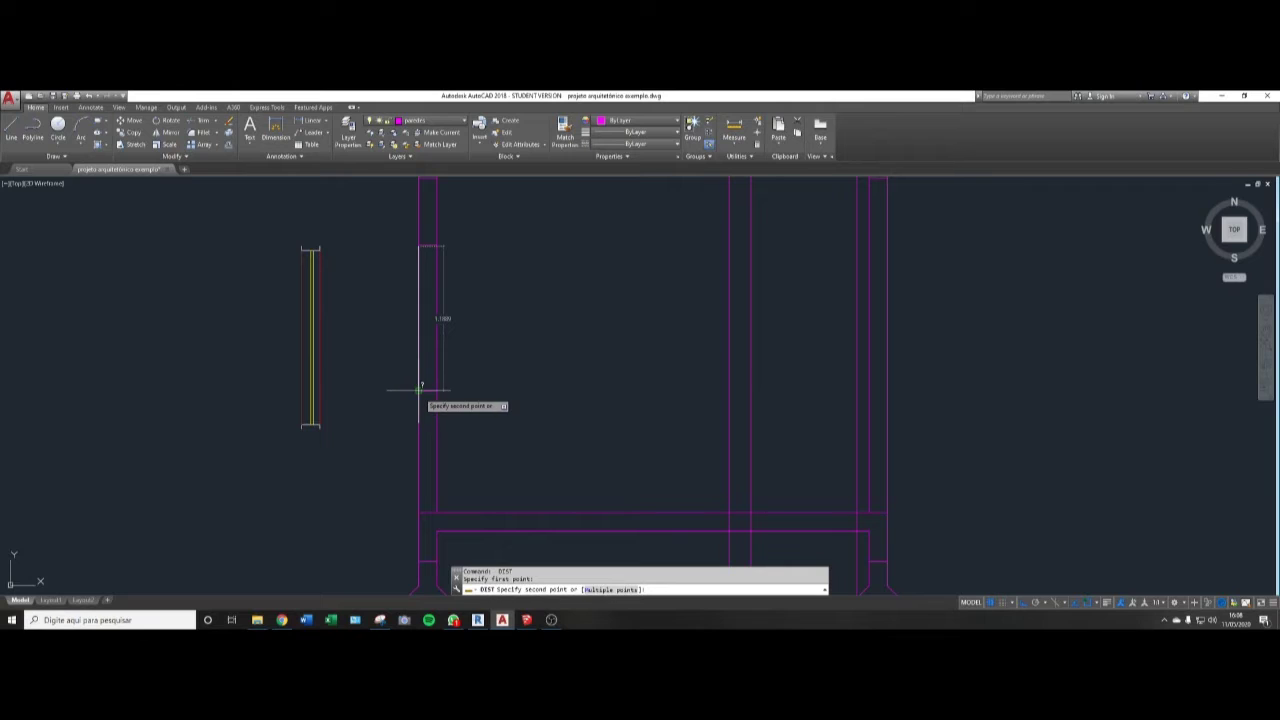
key("Escape")
key("Return")
left_click(428, 243)
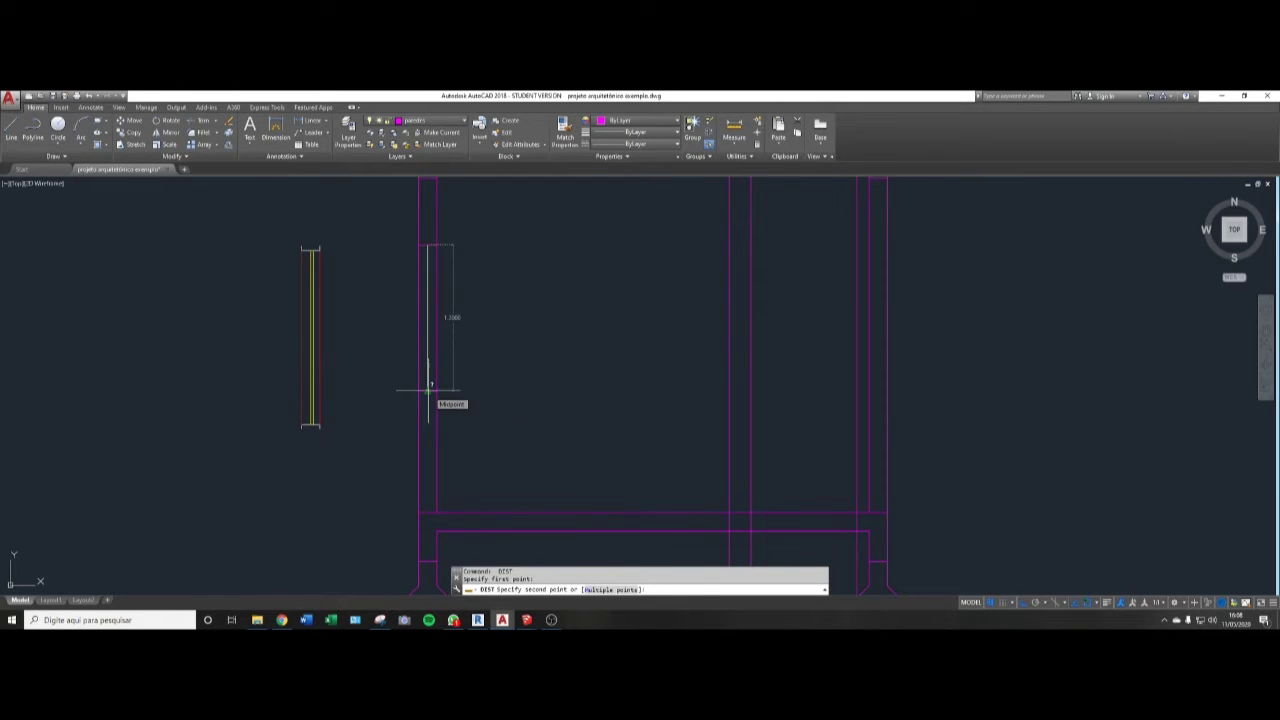
key("Escape")
key("Escape")
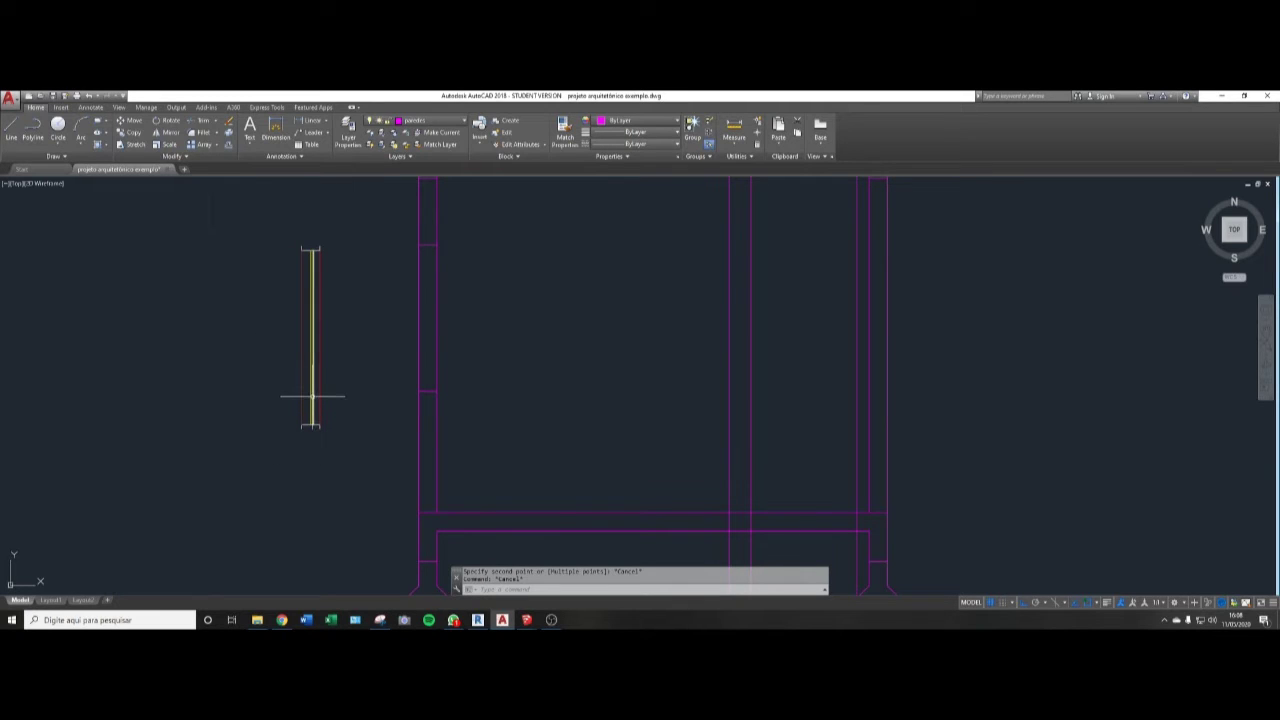
- Stretch the upper end of the exploded window downward by 0.3 m
type("s")
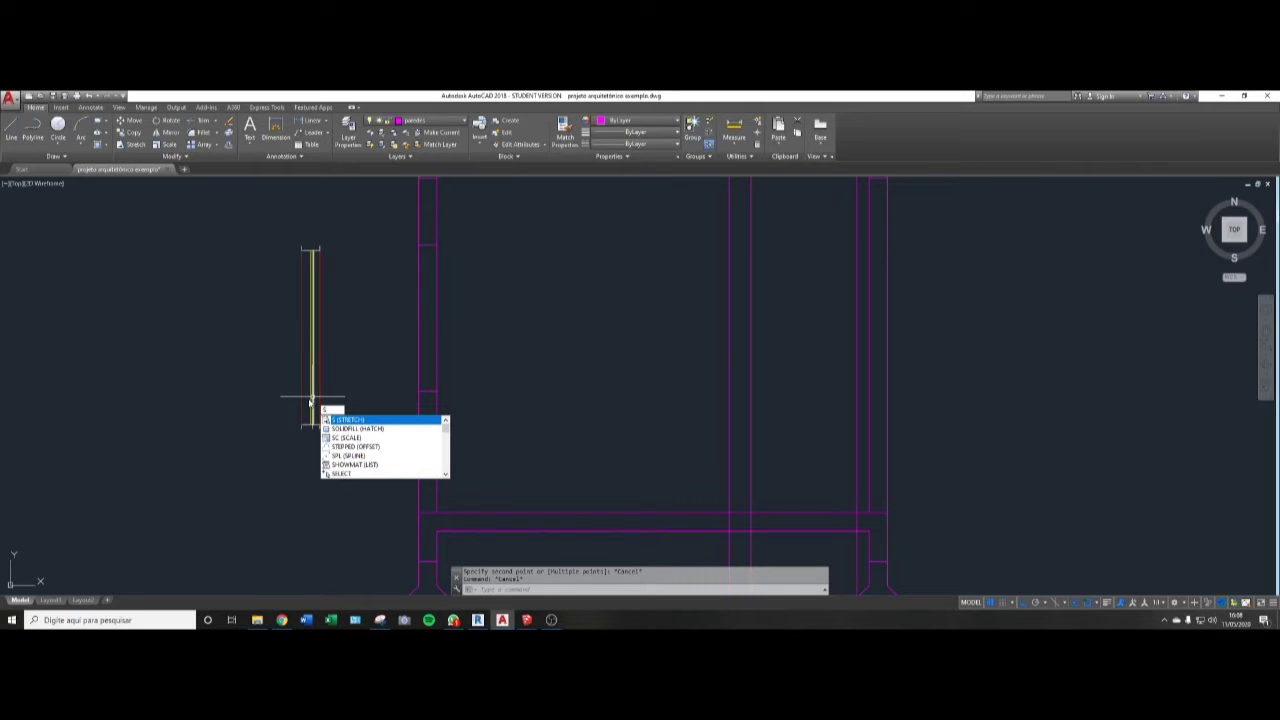
key("Return")
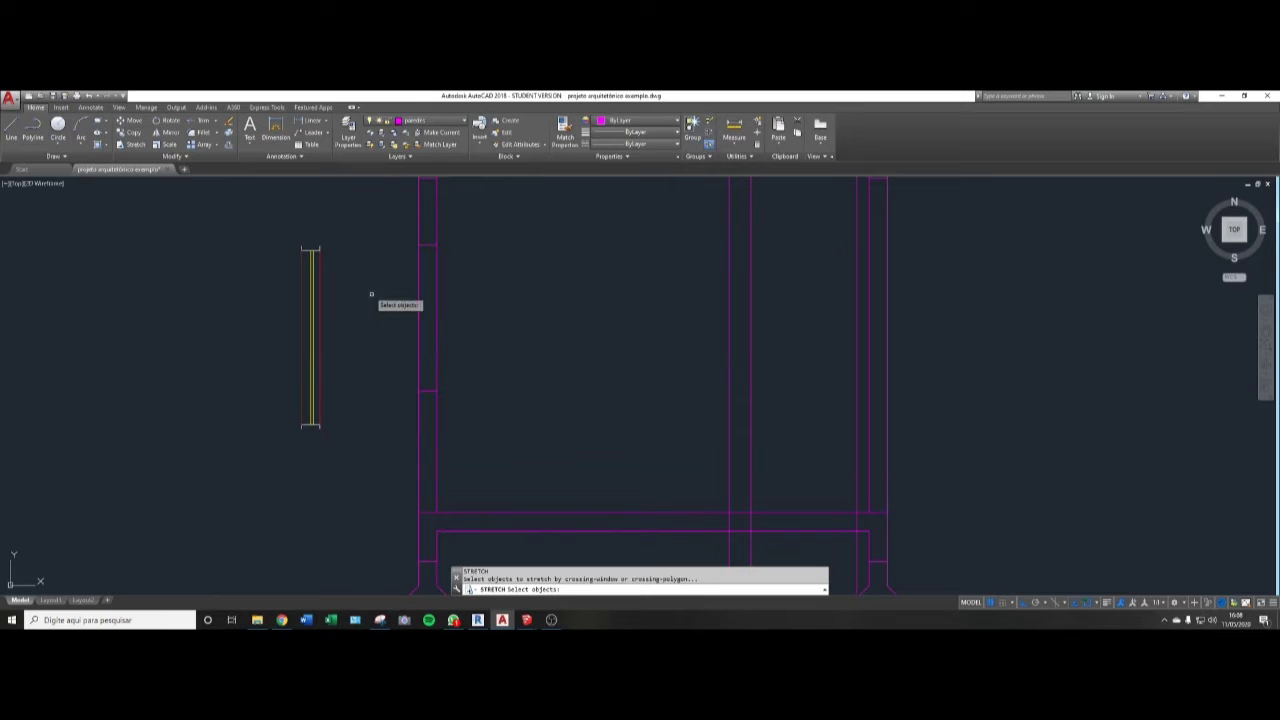
left_click(365, 212)
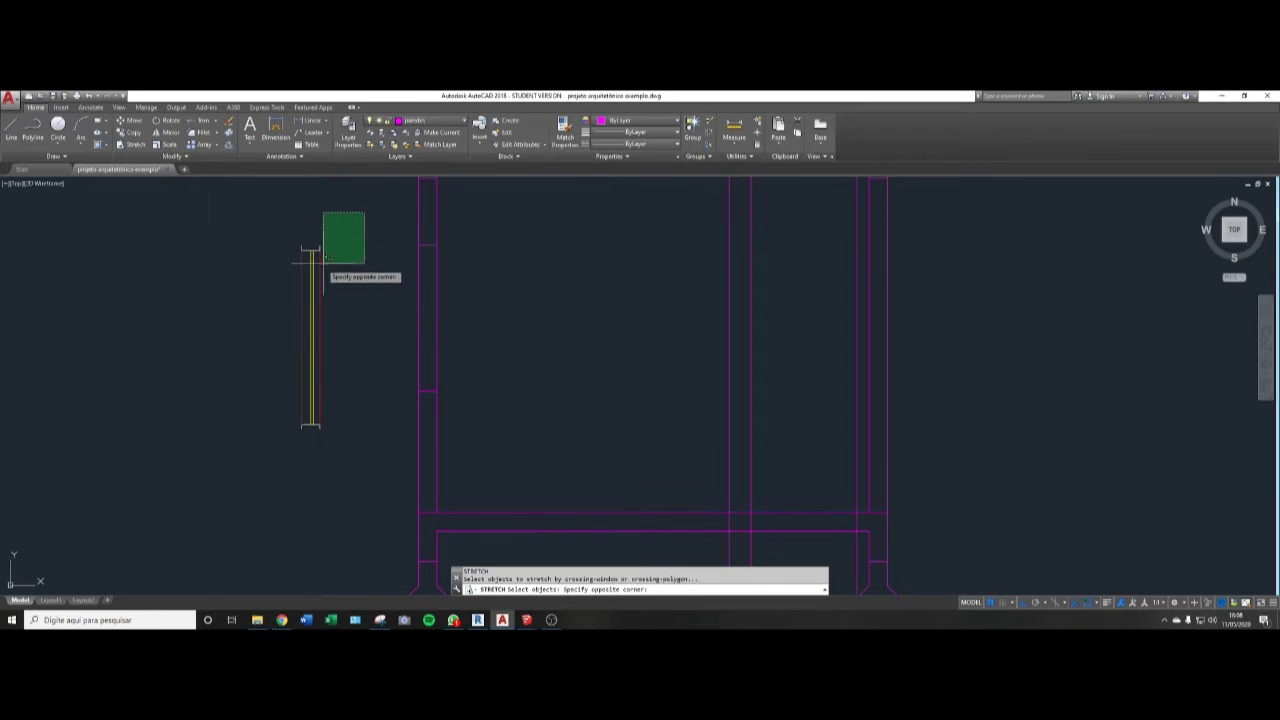
left_click(214, 330)
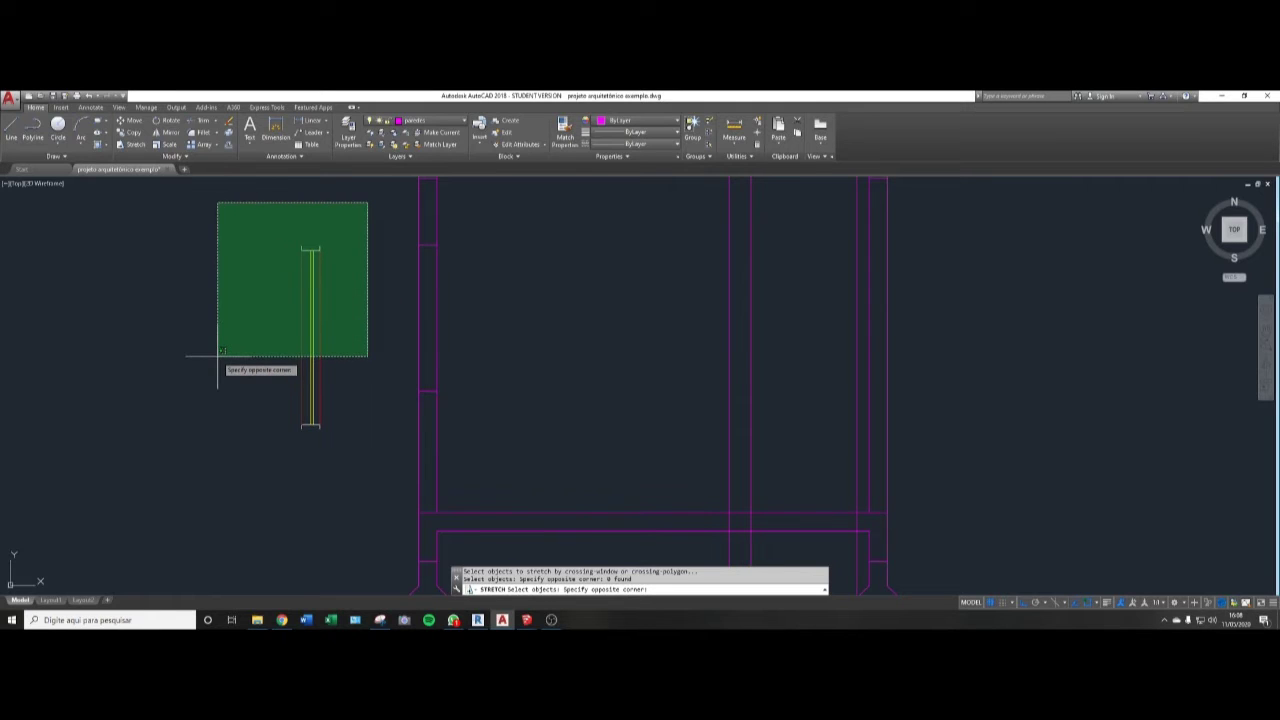
left_click(236, 330)
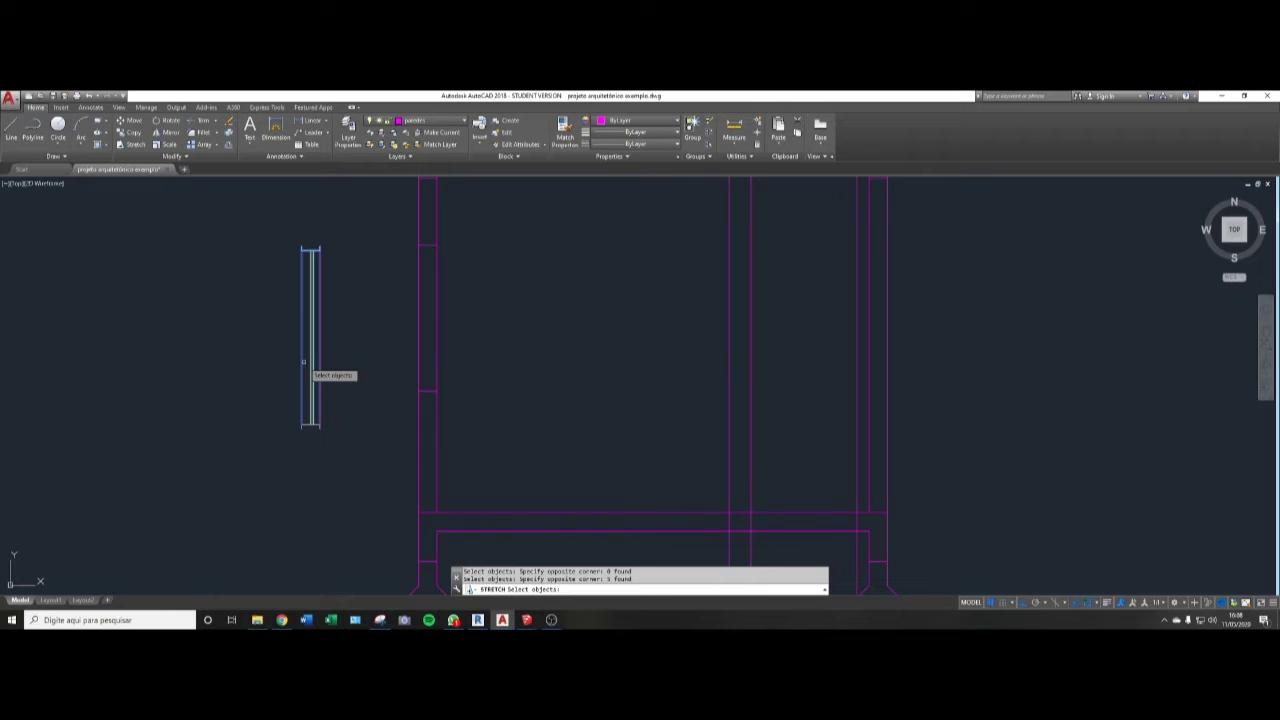
key("Return")
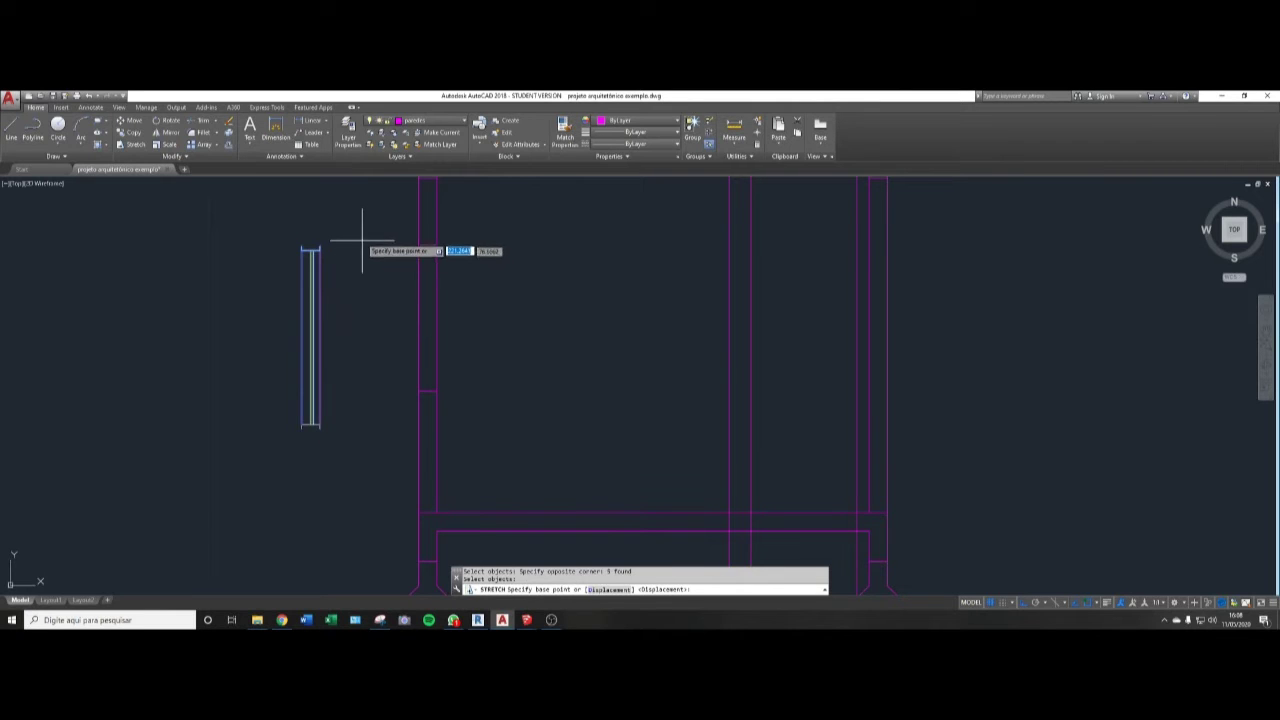
left_click(367, 214)
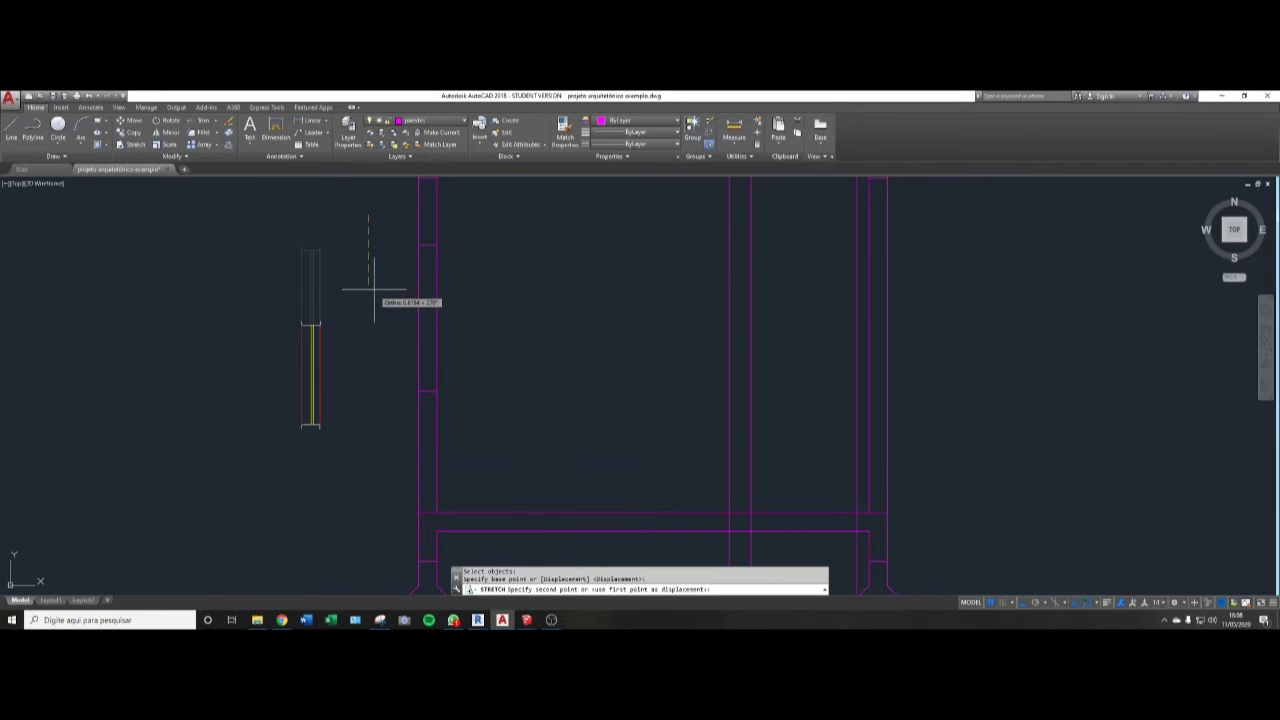
type("3")
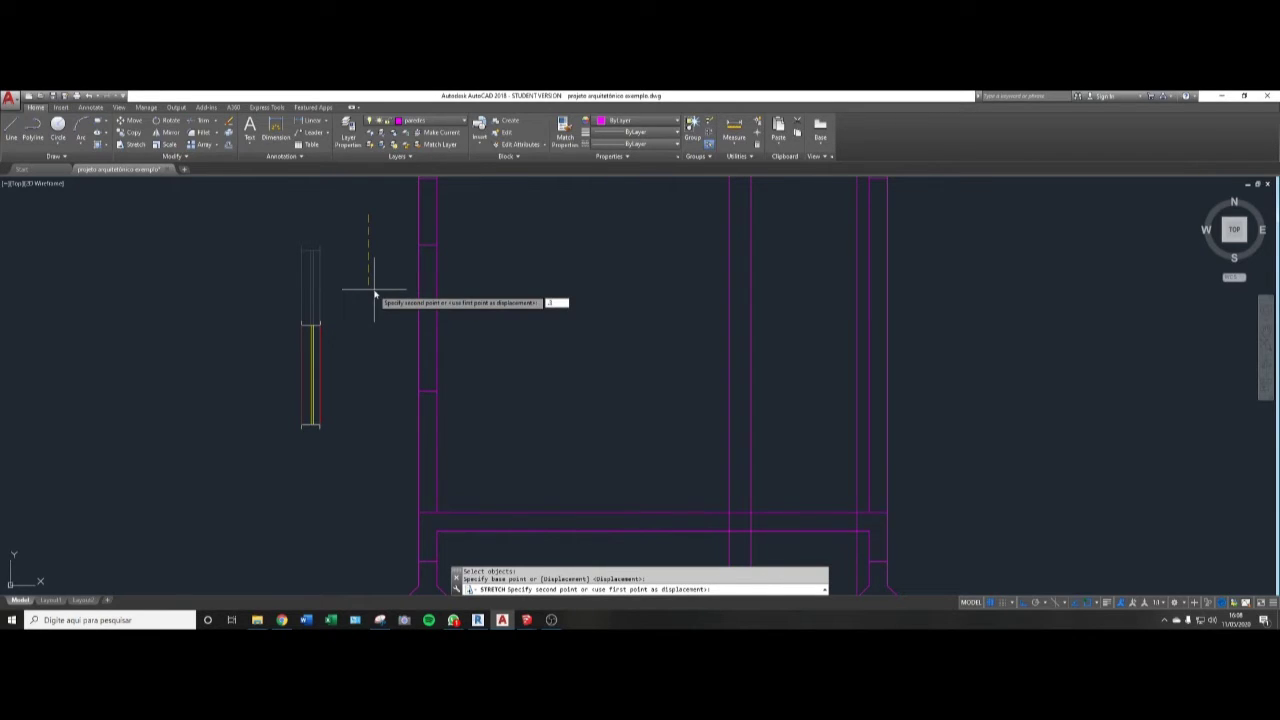
key("Return")
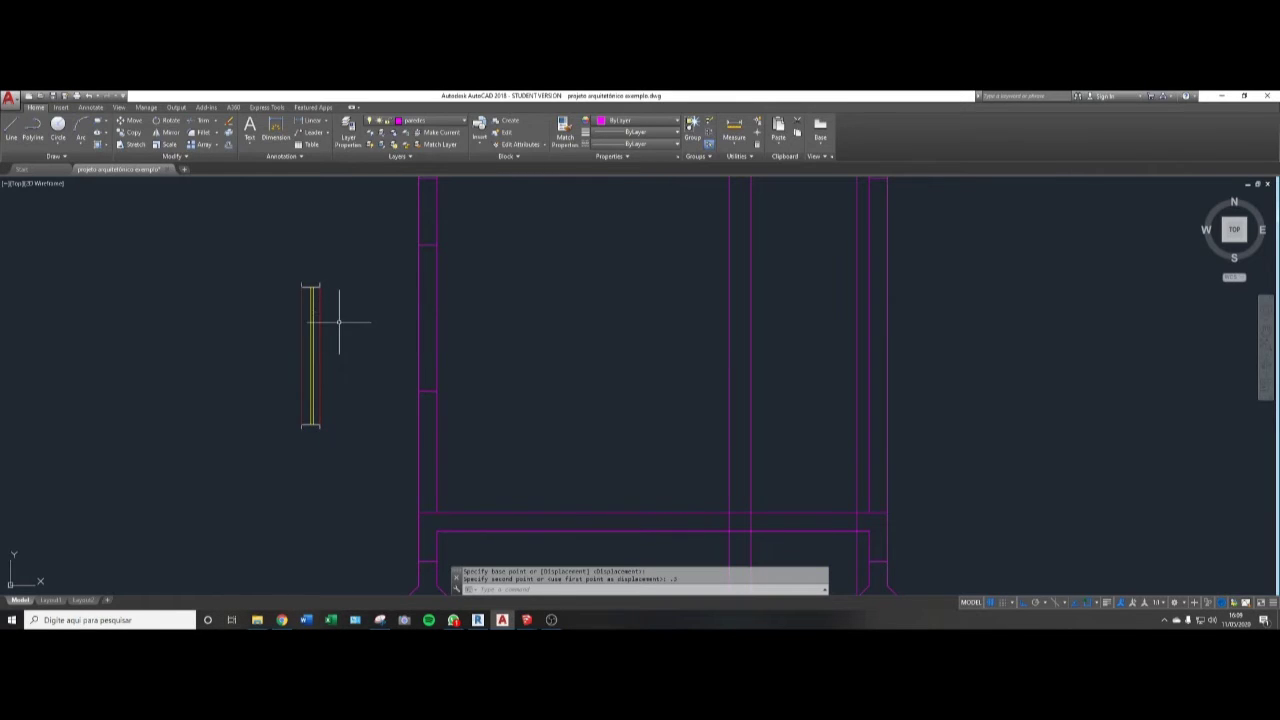
- Set up a Write Block from the whole shortened window, with its lower-right jamb corner as the base point
type("v")
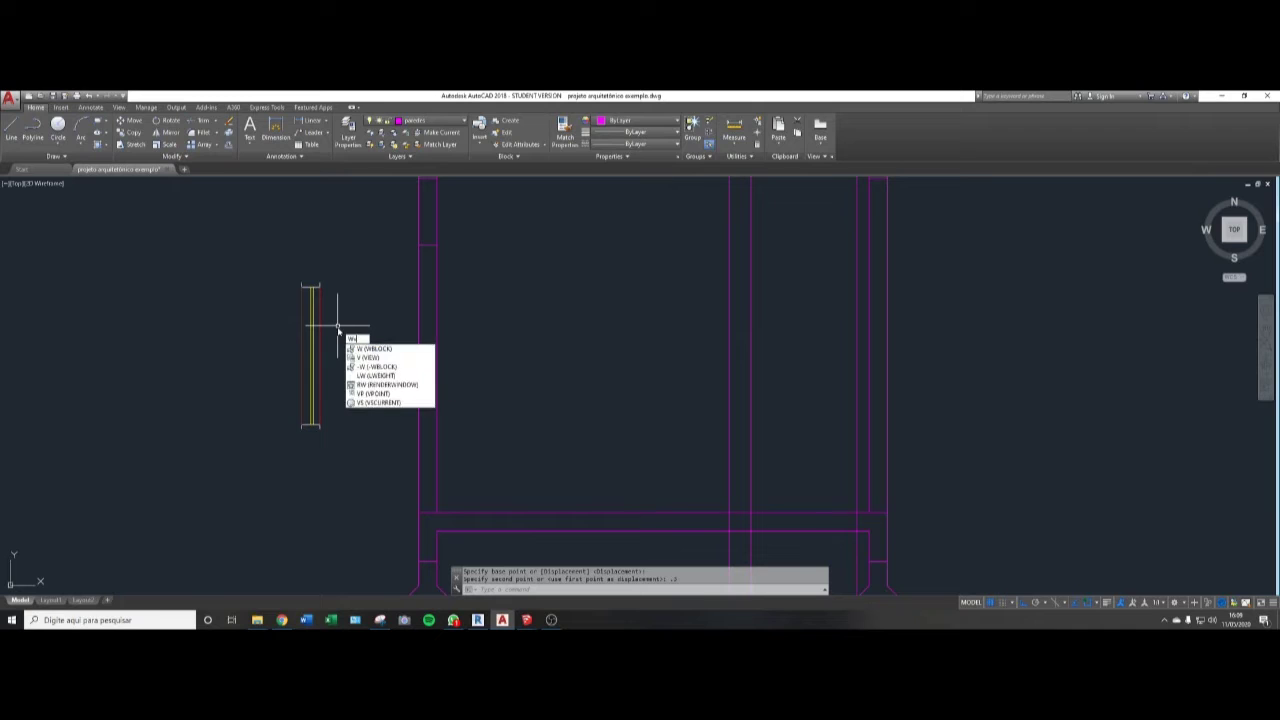
key("Escape")
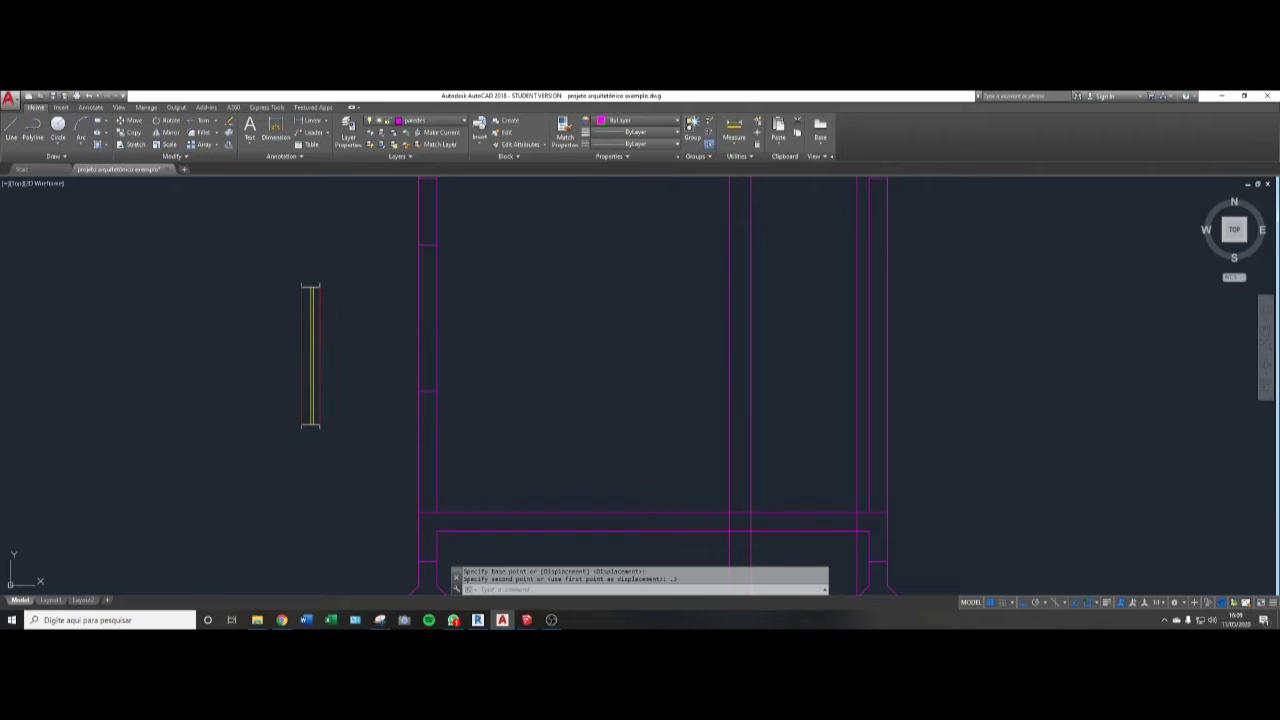
type("w")
key("Return")
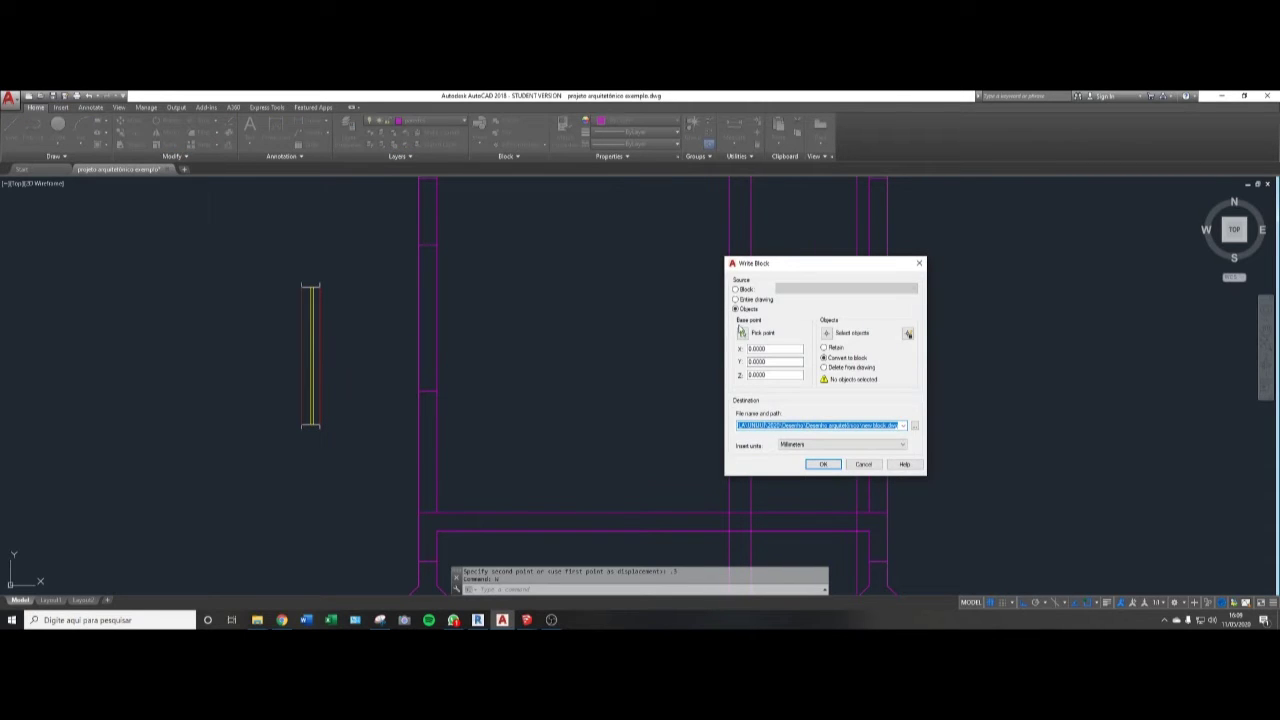
left_click(743, 334)
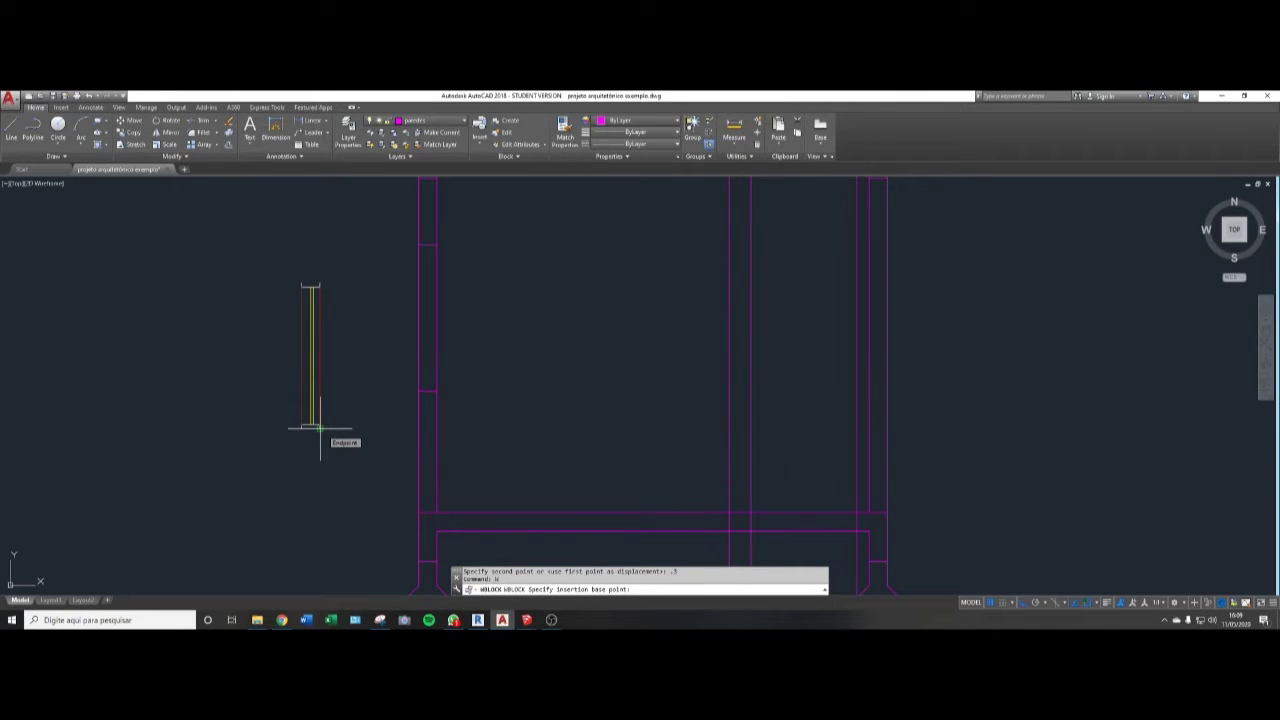
left_click(320, 428)
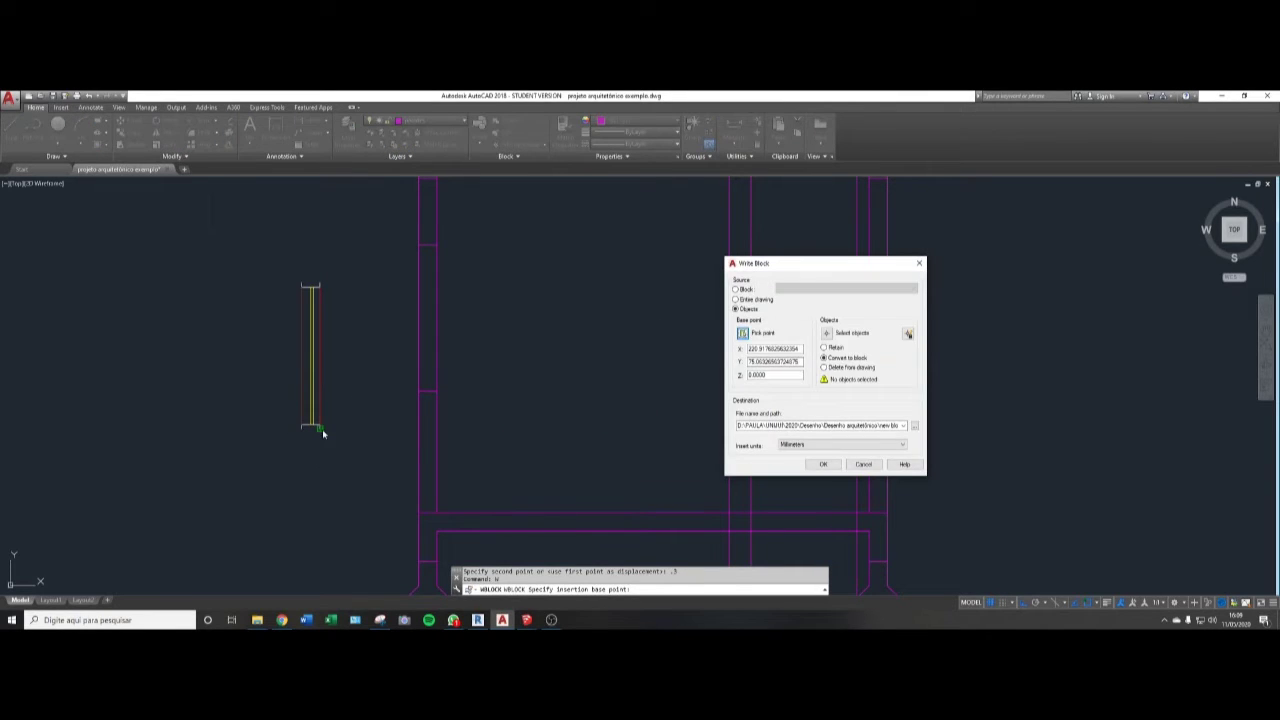
left_click(826, 334)
left_click(343, 242)
left_click(213, 480)
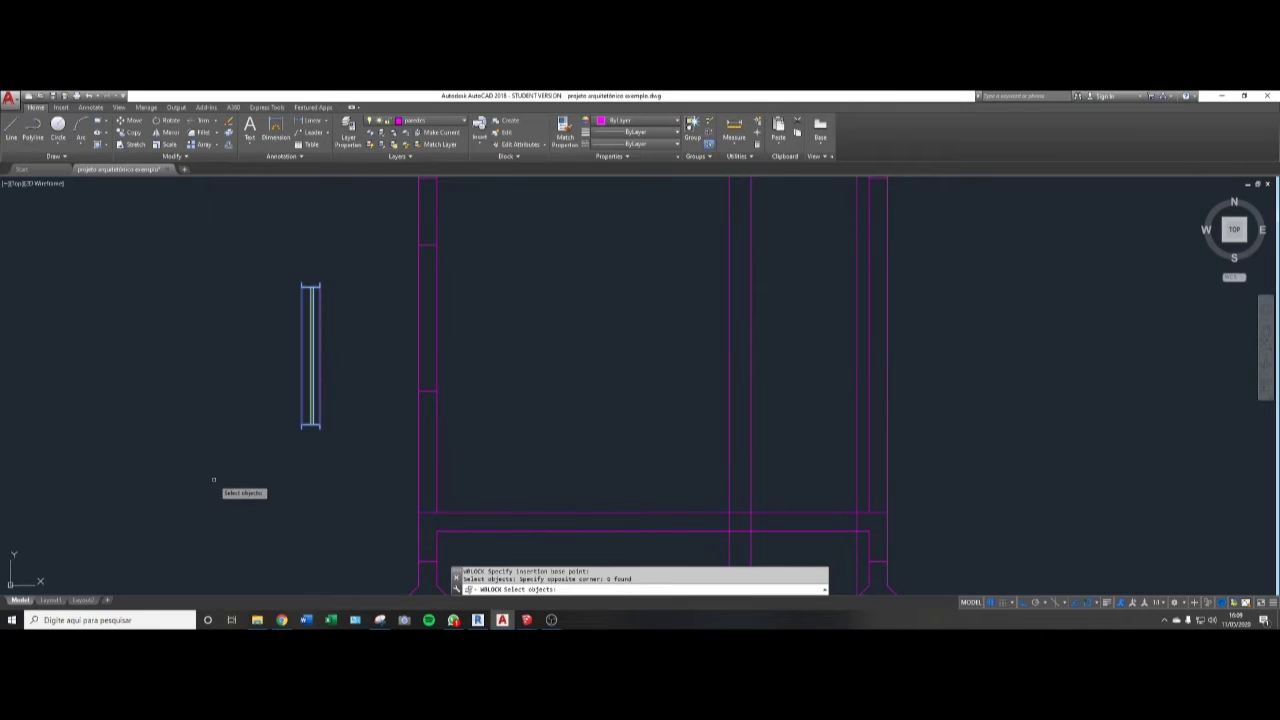
key("Return")
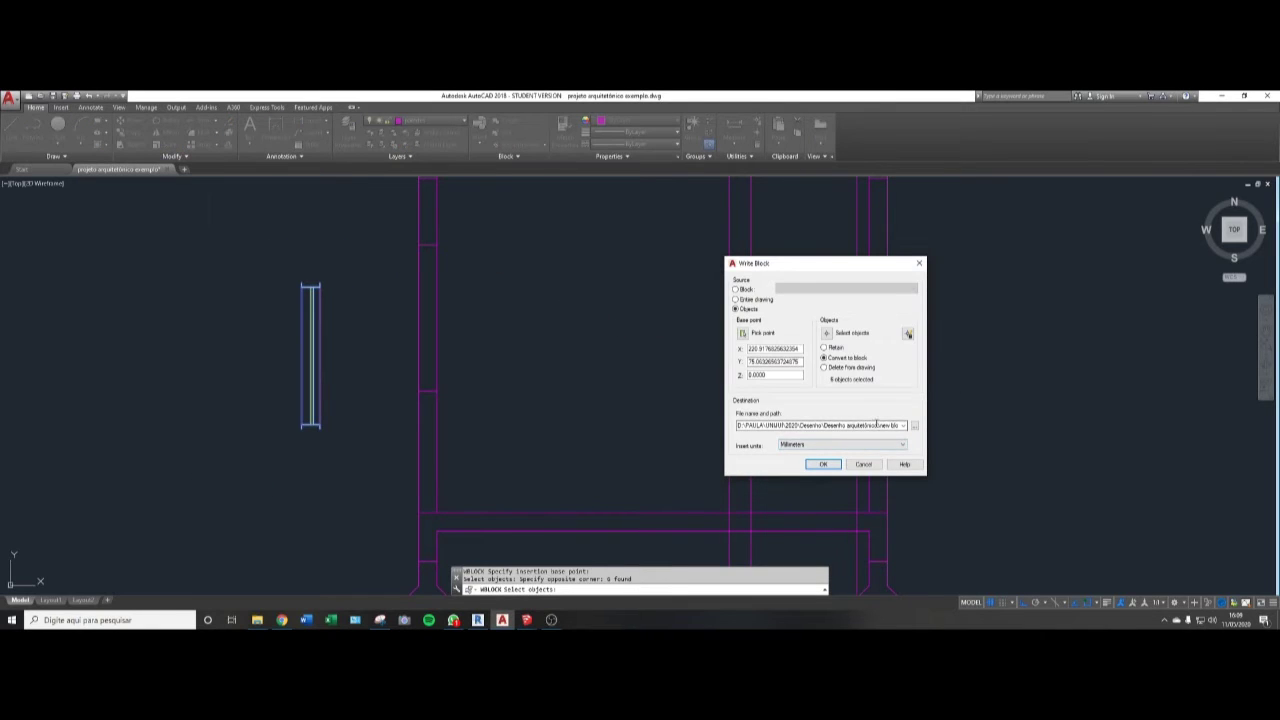
- Save the window block to the Desenho arquitetônico folder as "janela c", converting the selected objects to a block
triple_click(876, 424)
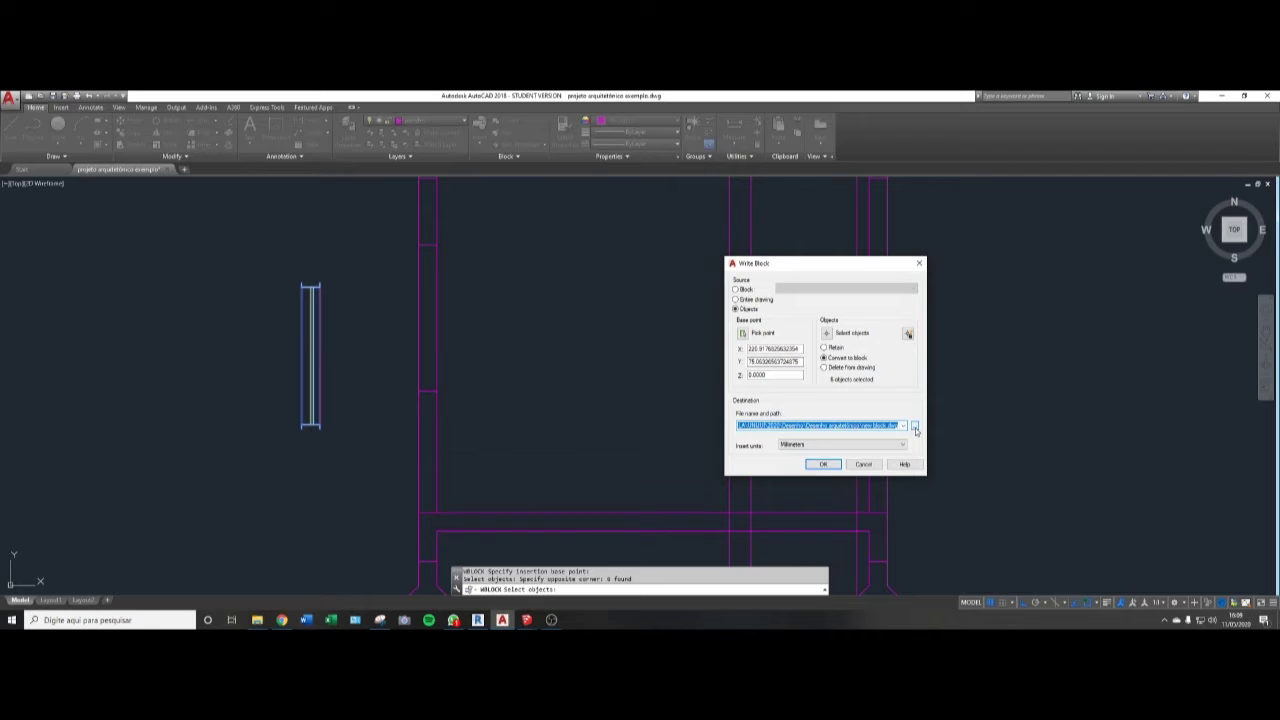
left_click(914, 427)
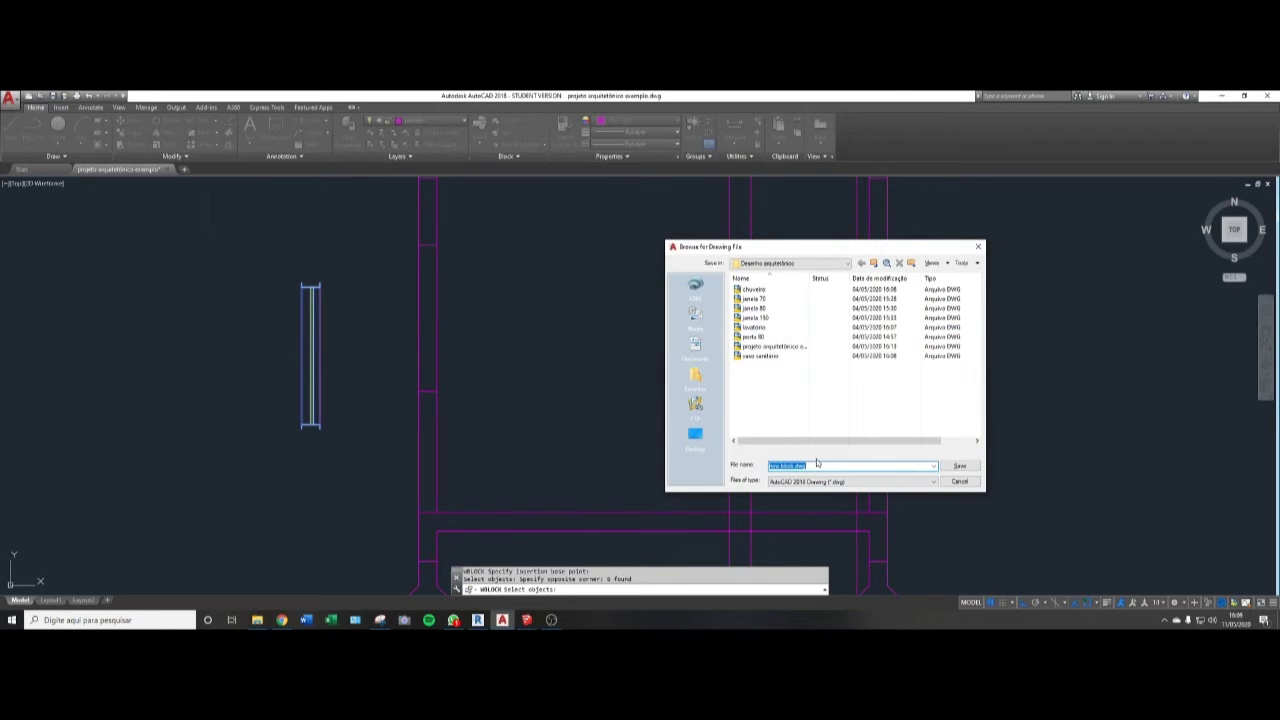
type("janela c")
left_click(962, 469)
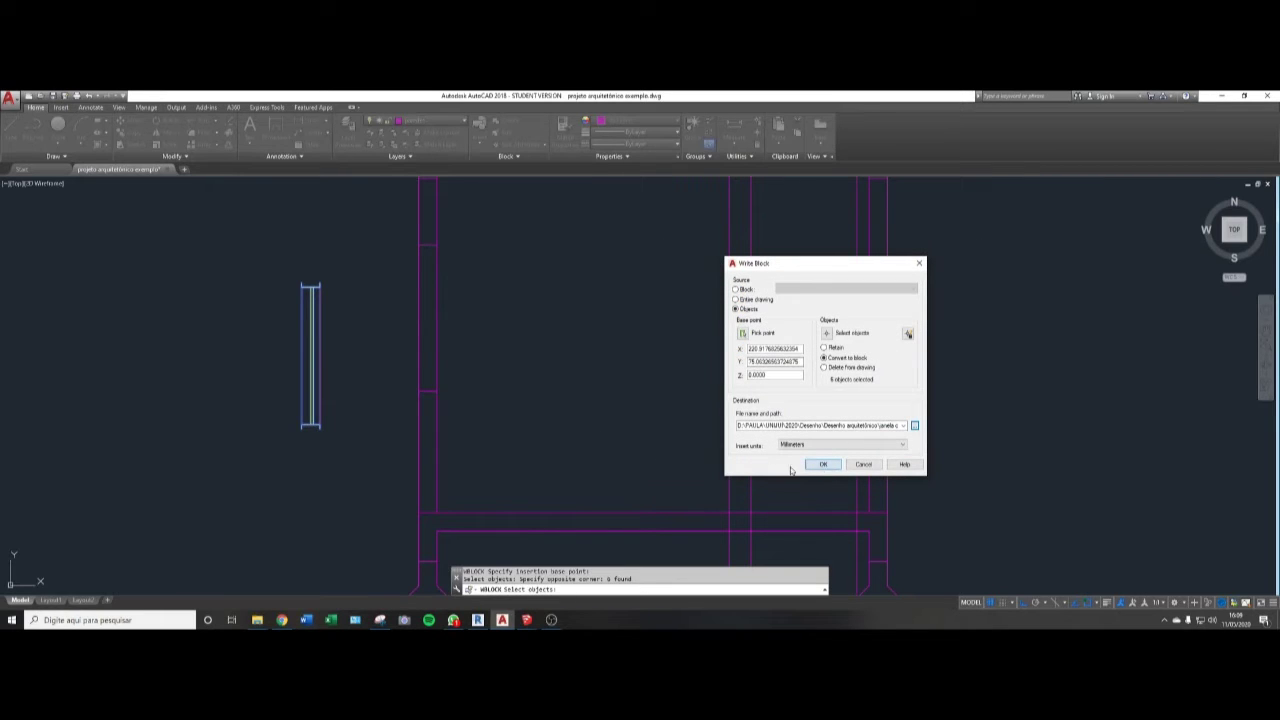
left_click(822, 464)
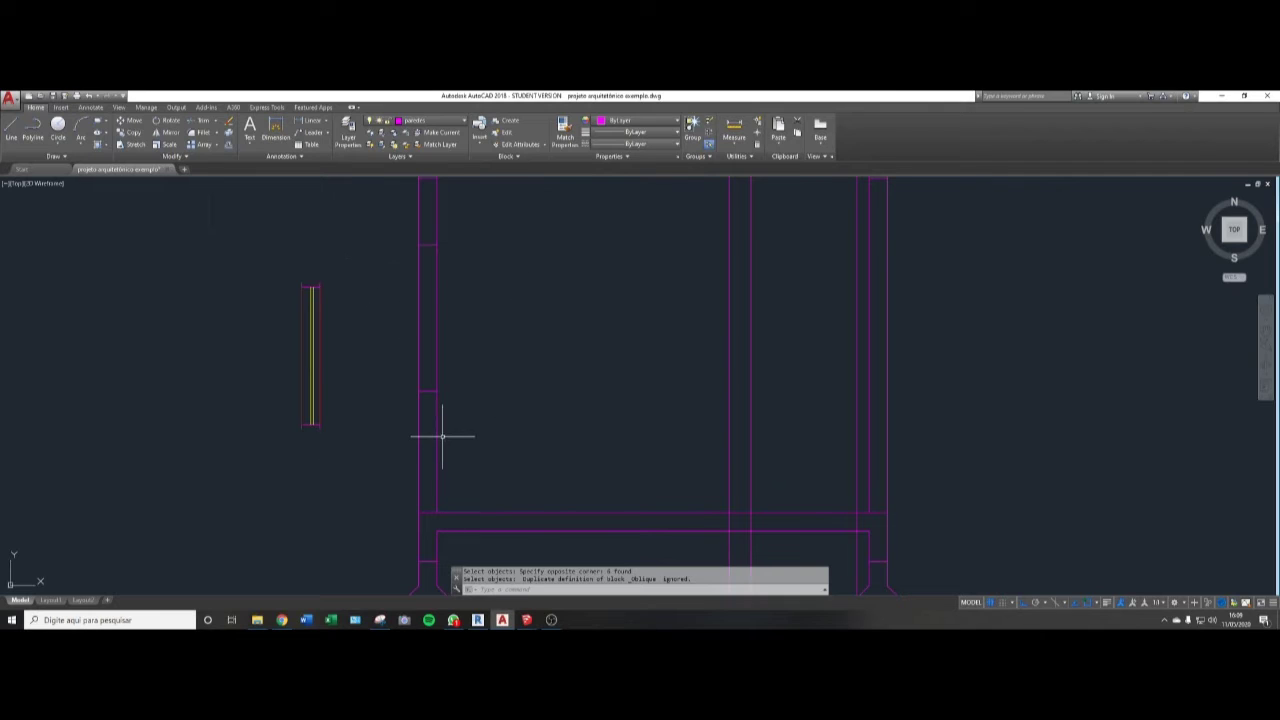
- Trim both vertical lines of the section's left wall between the window opening's head and sill lines
type("tr")
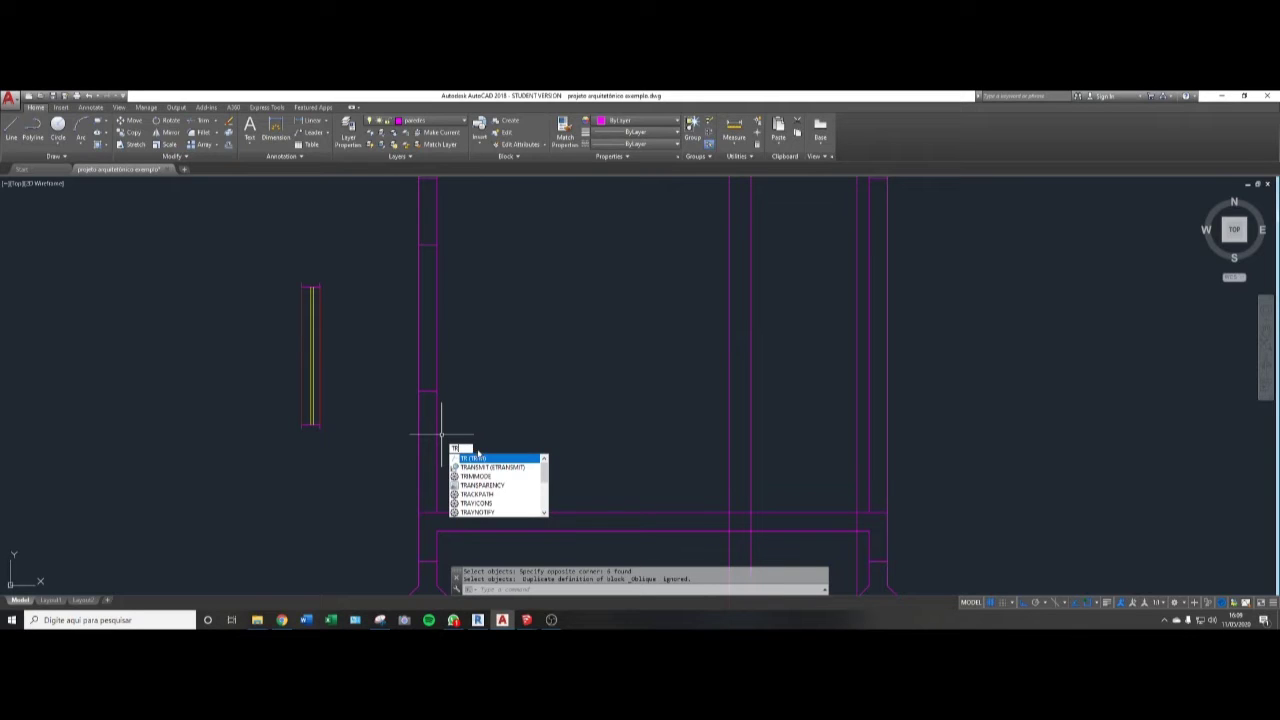
key("Return")
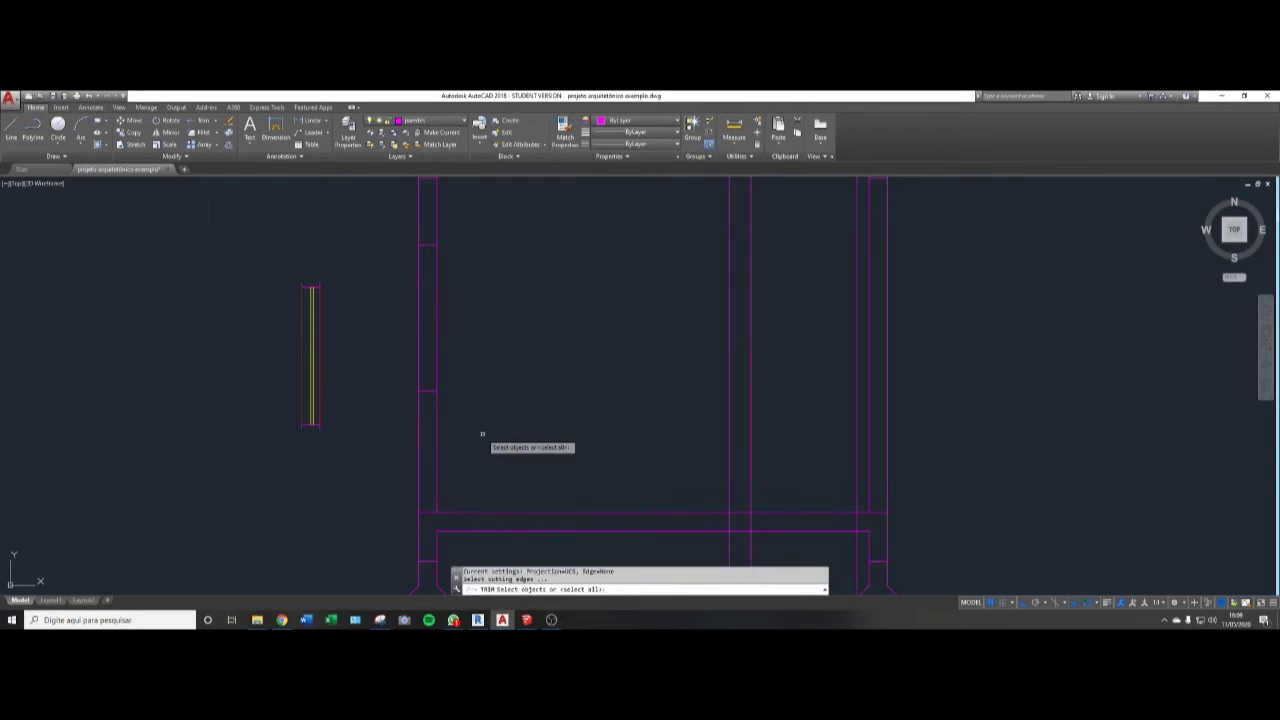
left_click(497, 277)
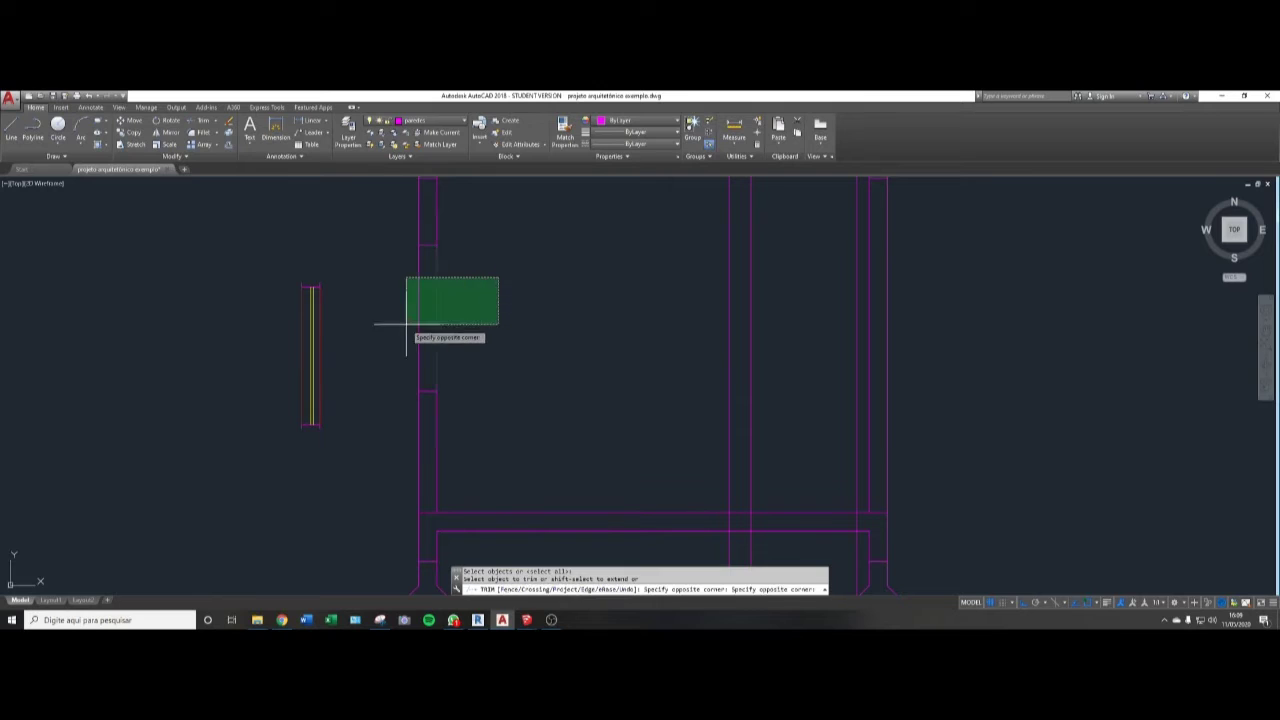
left_click(388, 339)
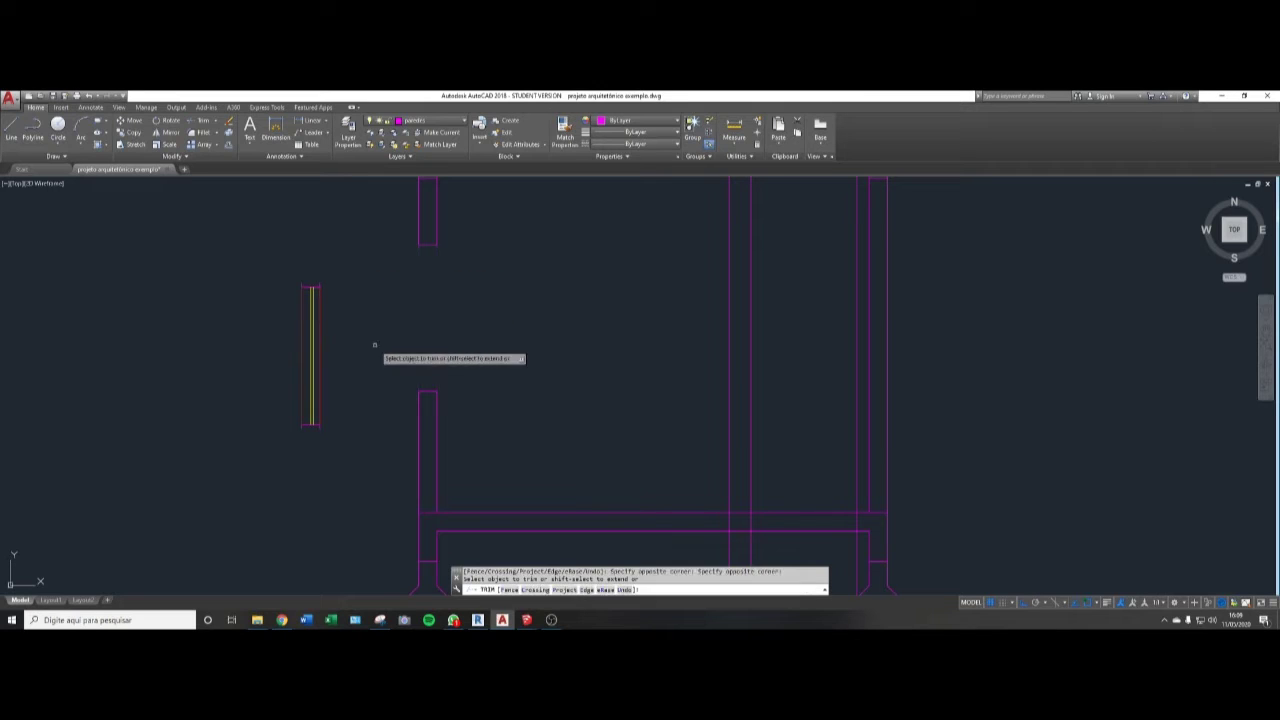
key("Escape")
key("Escape")
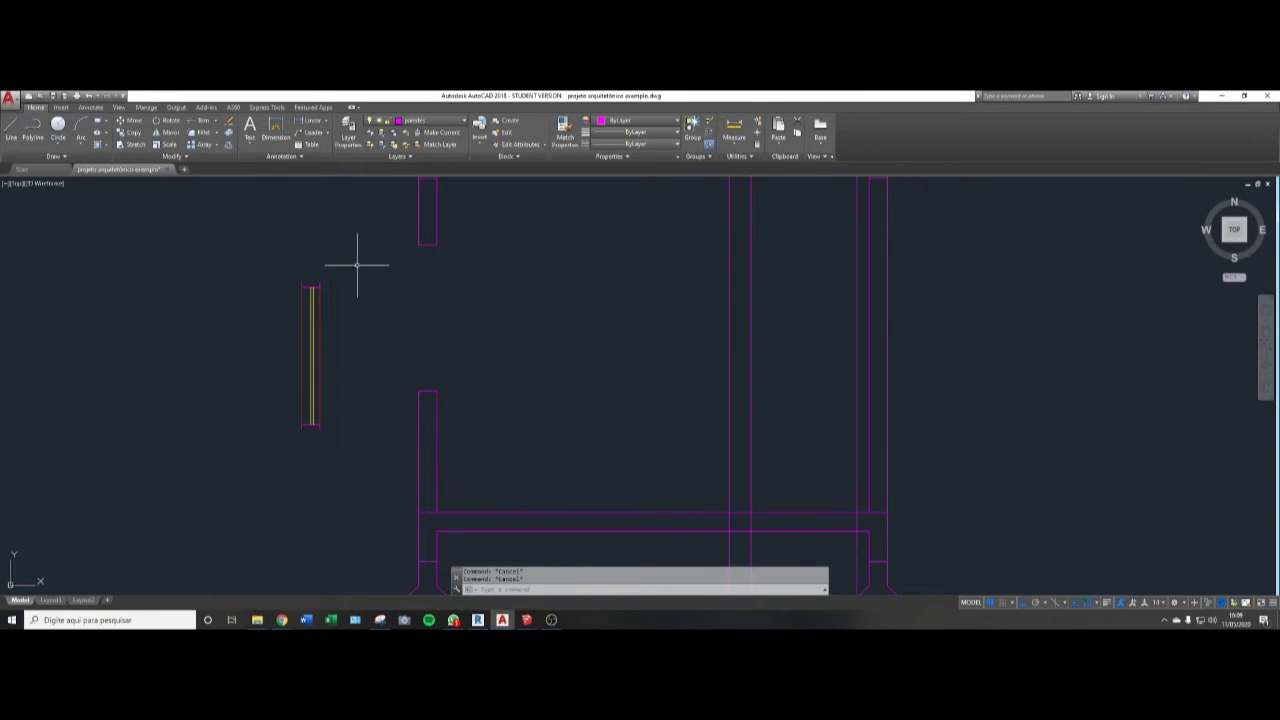
- Assign the section's window block to the portas e janelas layer
left_click(357, 265)
left_click(300, 350)
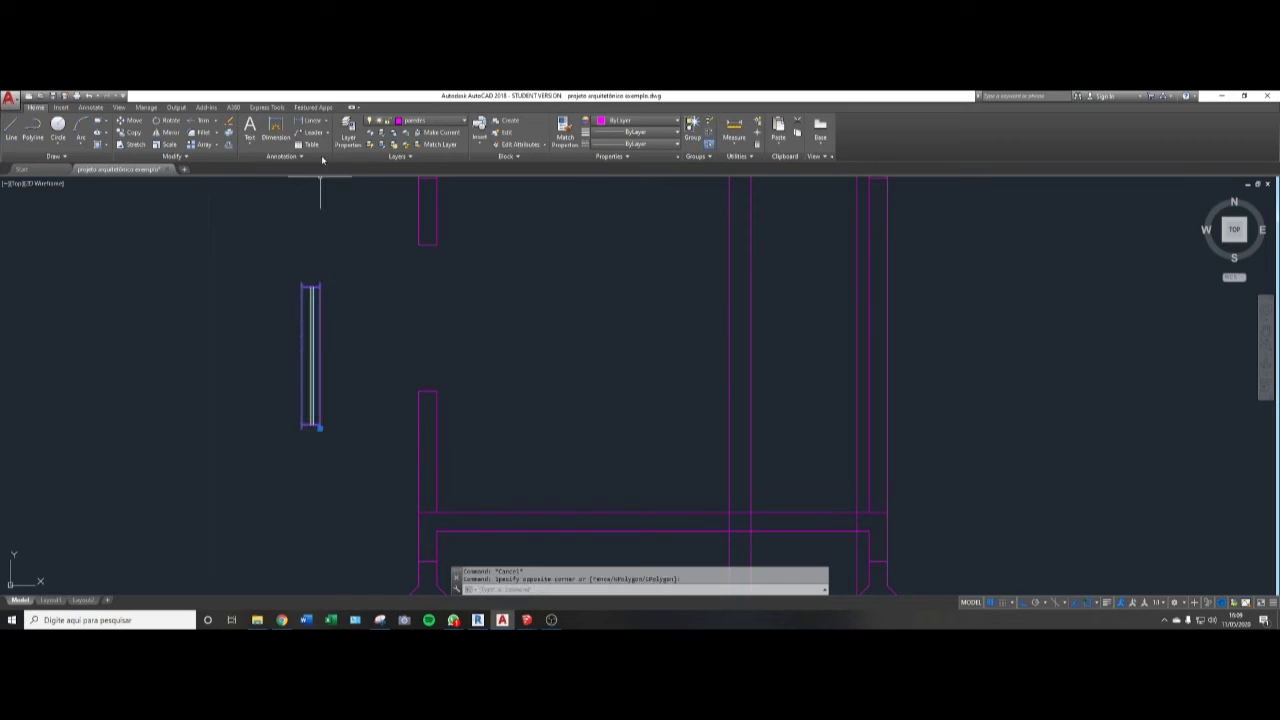
left_click(415, 120)
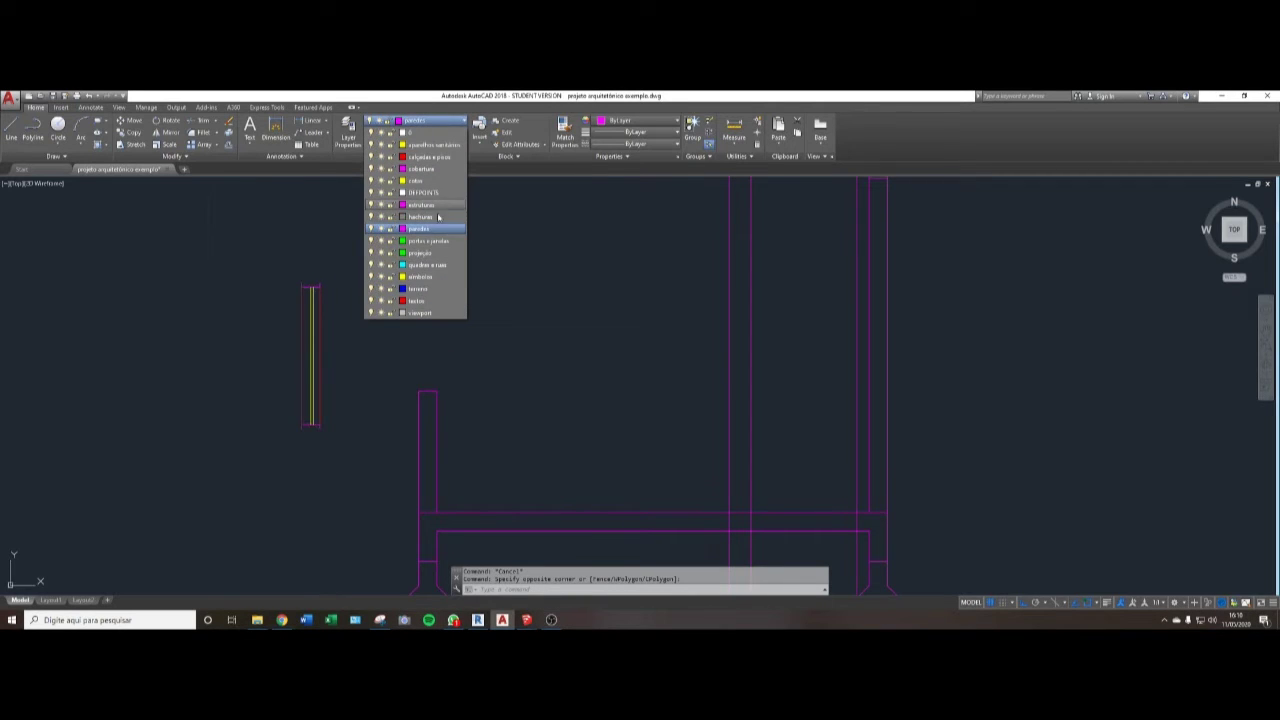
left_click(435, 241)
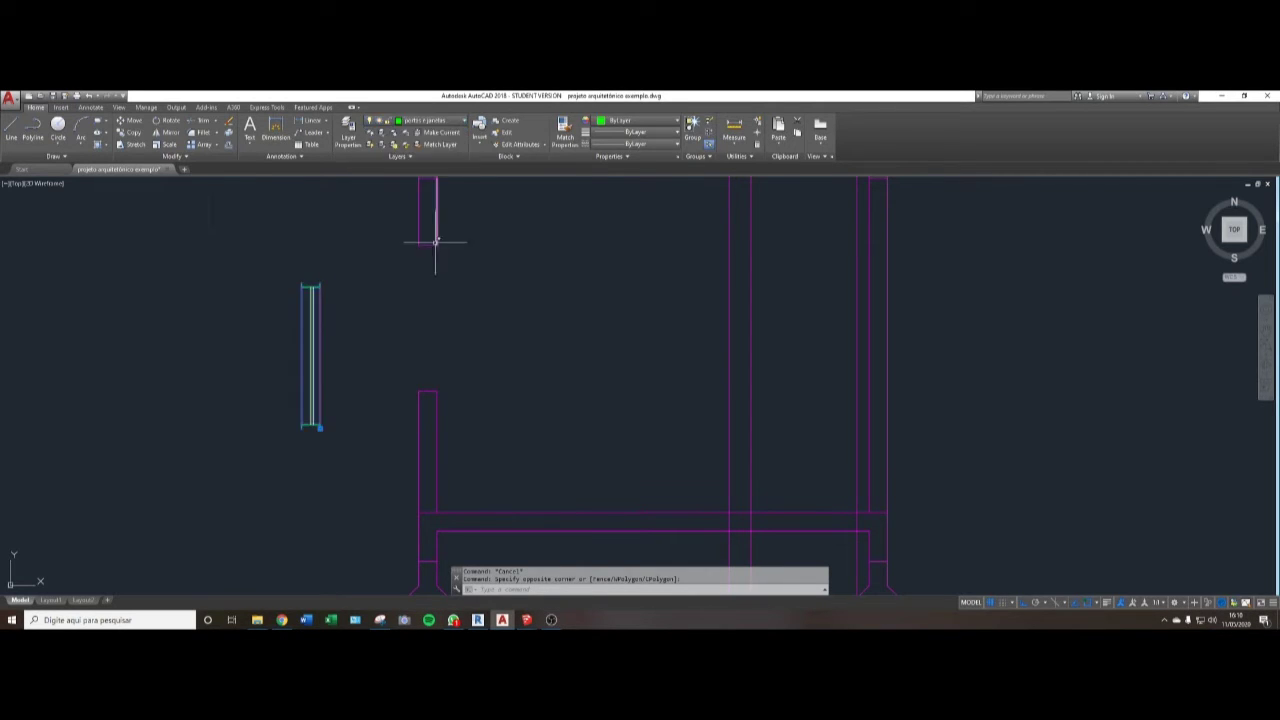
- Move the window block by its lower-right corner into the opening in the section's left wall
type("m")
key("Return")
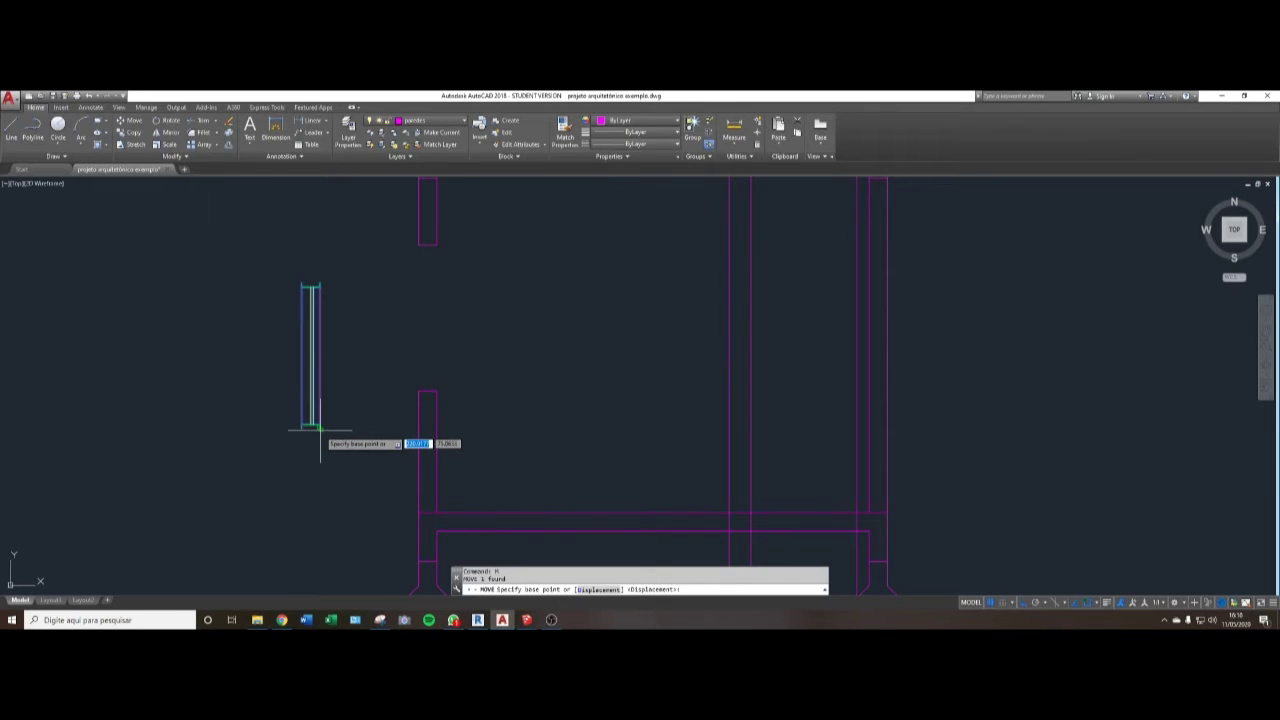
left_click(320, 429)
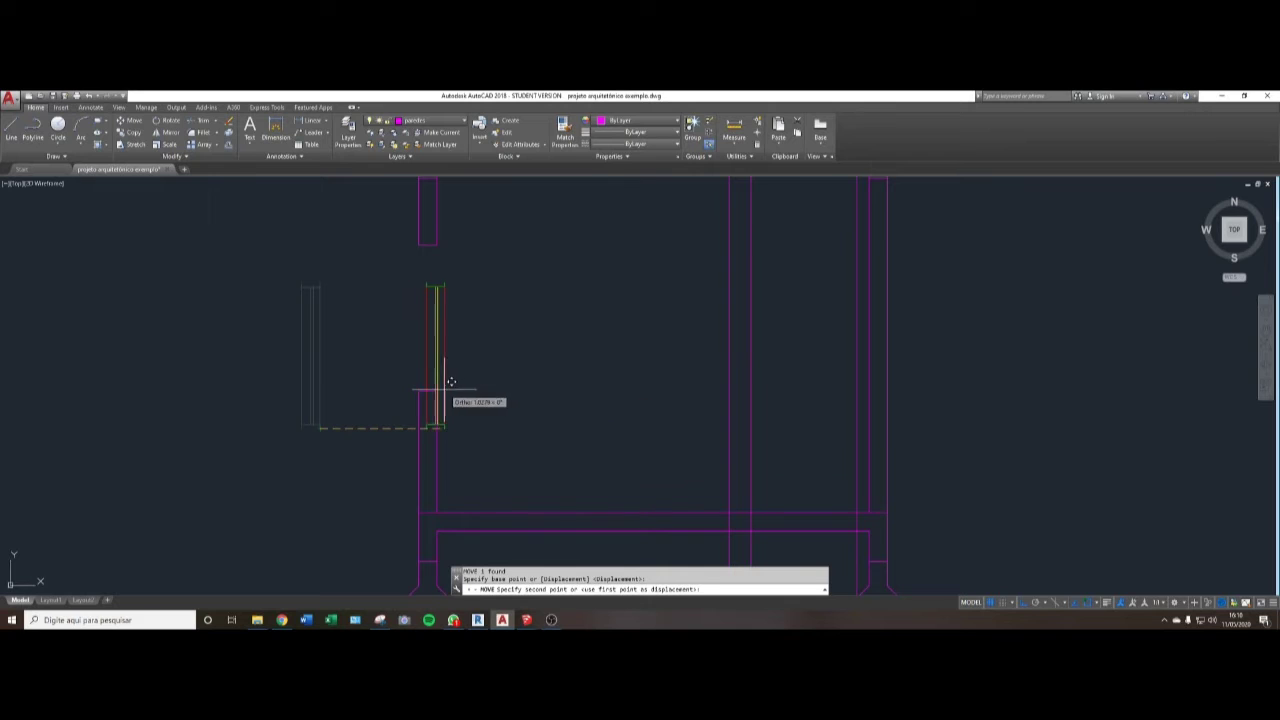
key("Escape")
- Examine the floor plan beyond the reception's section line, checking the door at the corridor's end and its size label against the section
scroll(396, 367, "down", 3)
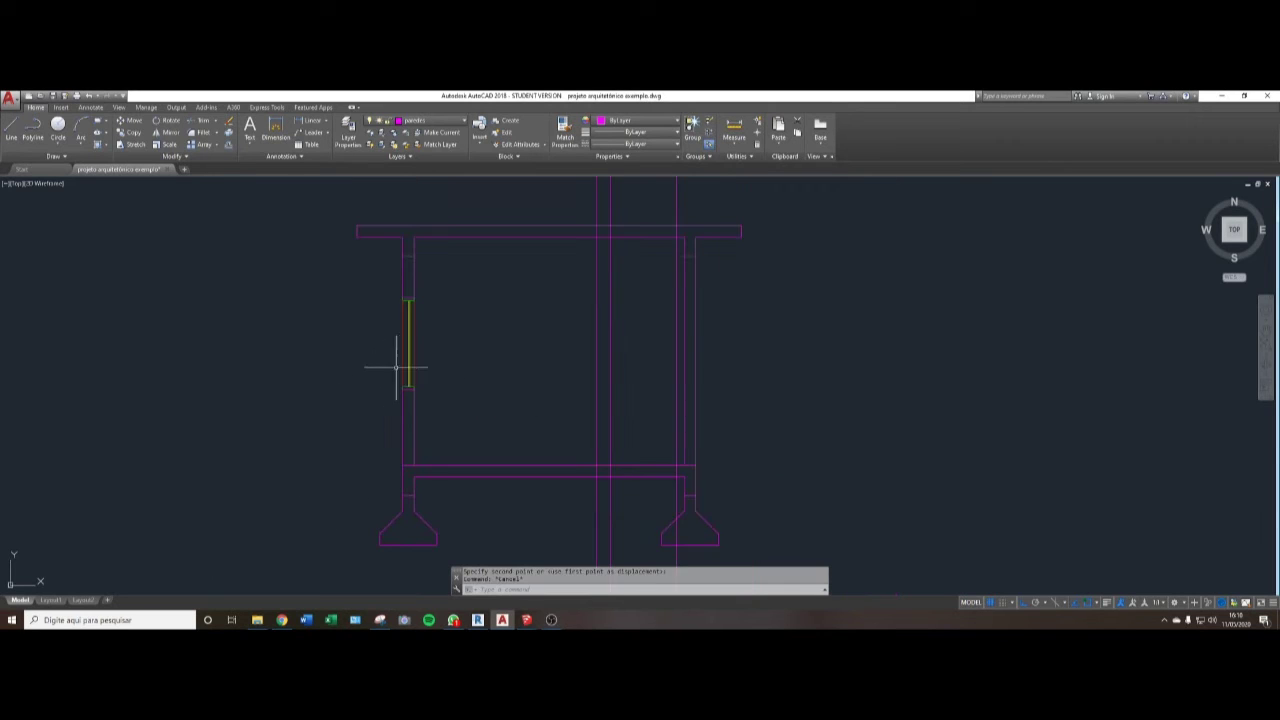
scroll(490, 330, "down", 3)
mouse_move(480, 343)
middle_mouse_down()
mouse_move(523, 391)
mouse_move(489, 466)
mouse_move(488, 452)
middle_mouse_up()
scroll(466, 450, "up", 4)
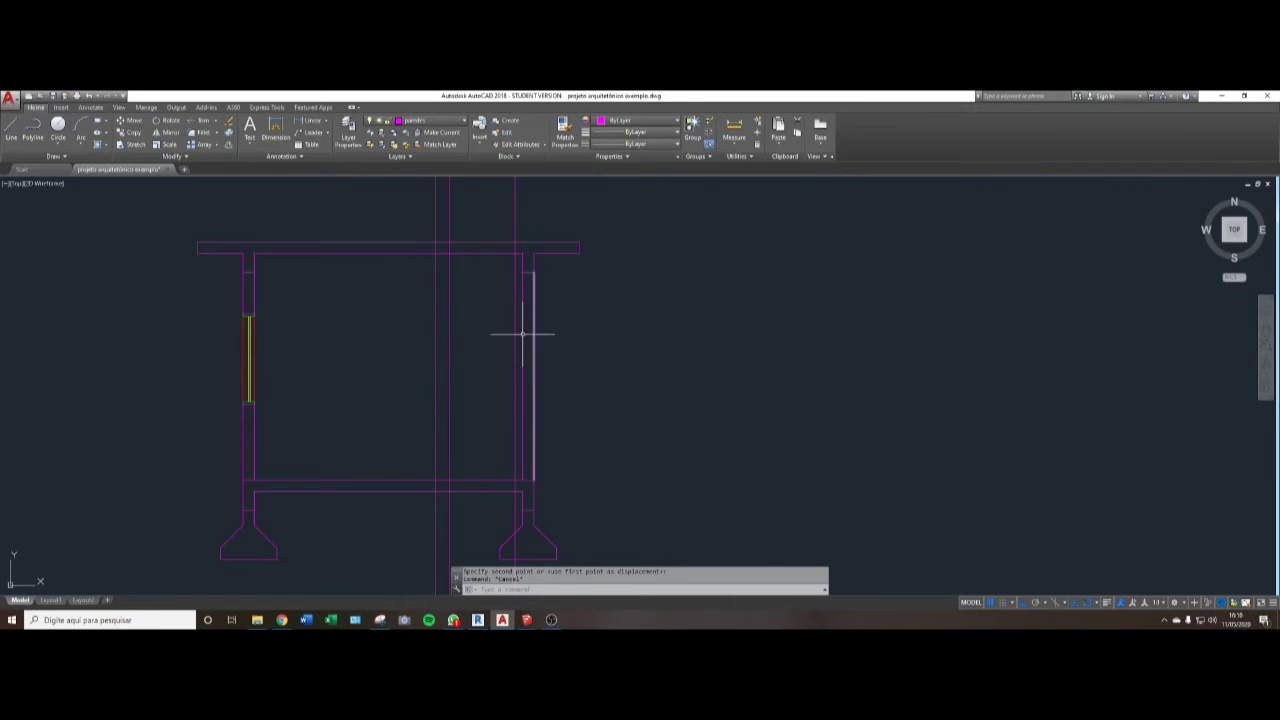
scroll(449, 443, "down", 5)
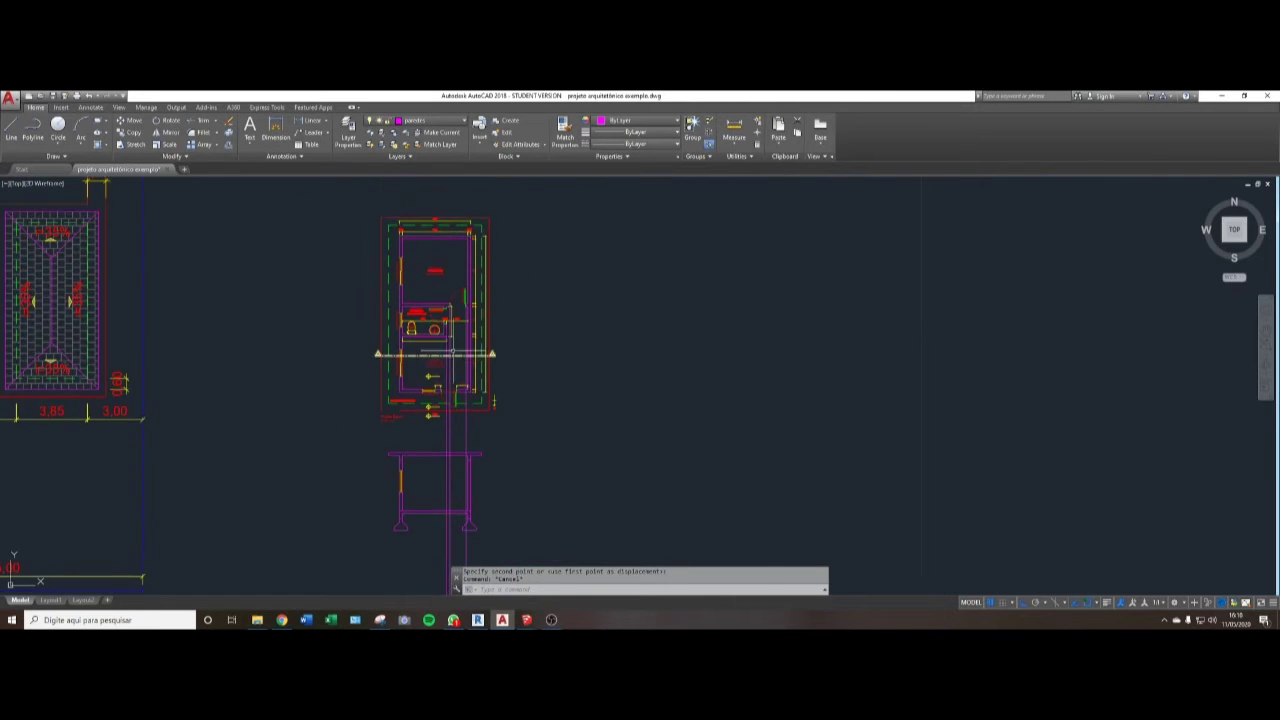
scroll(450, 353, "up", 3)
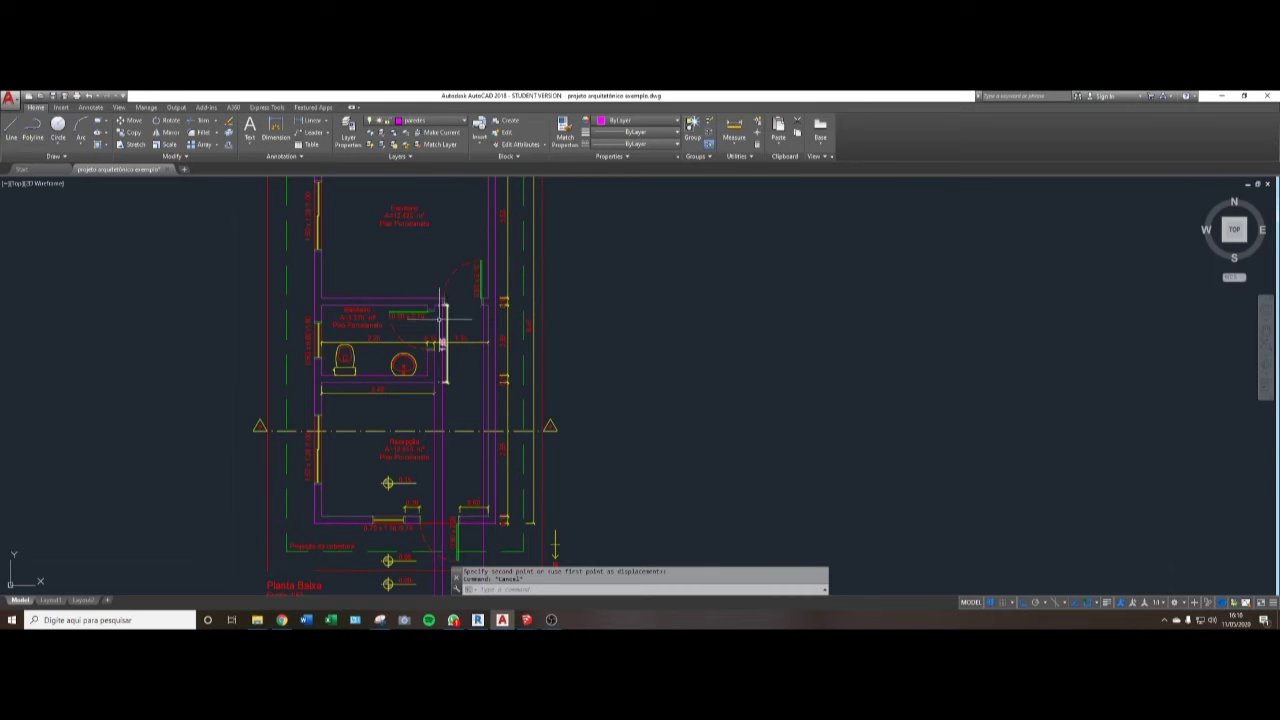
key("Escape")
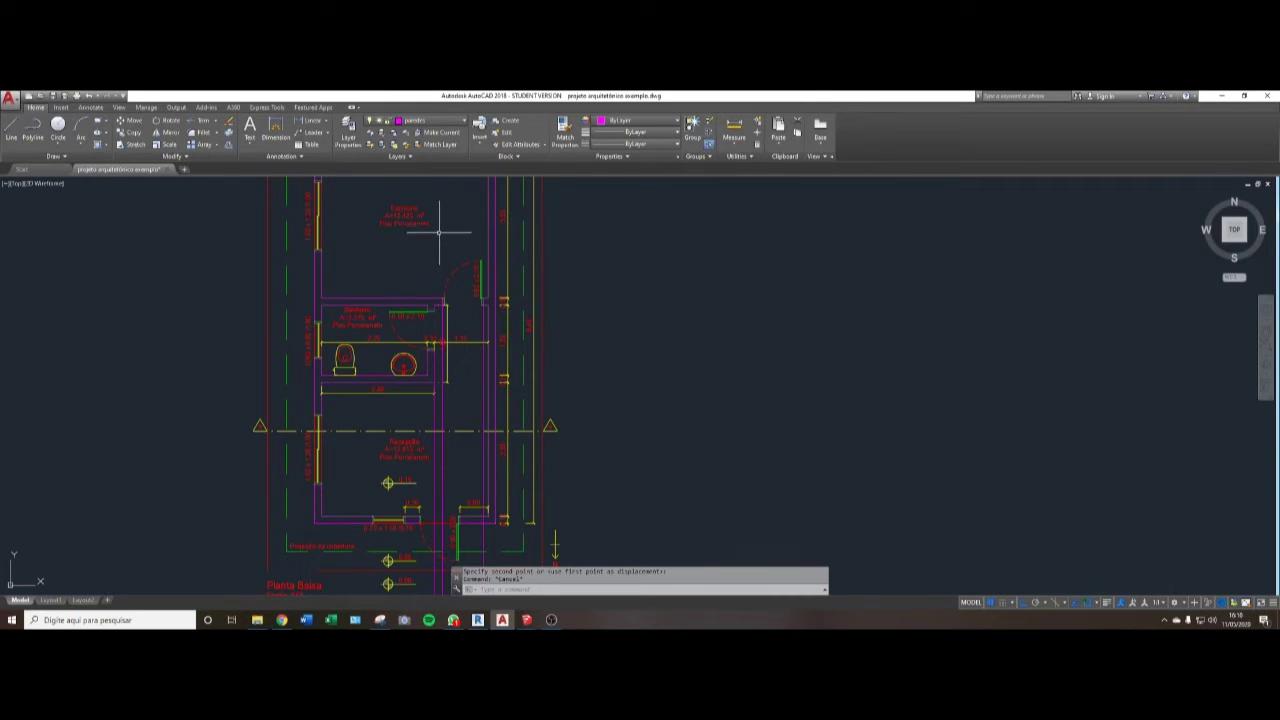
scroll(434, 263, "up", 2)
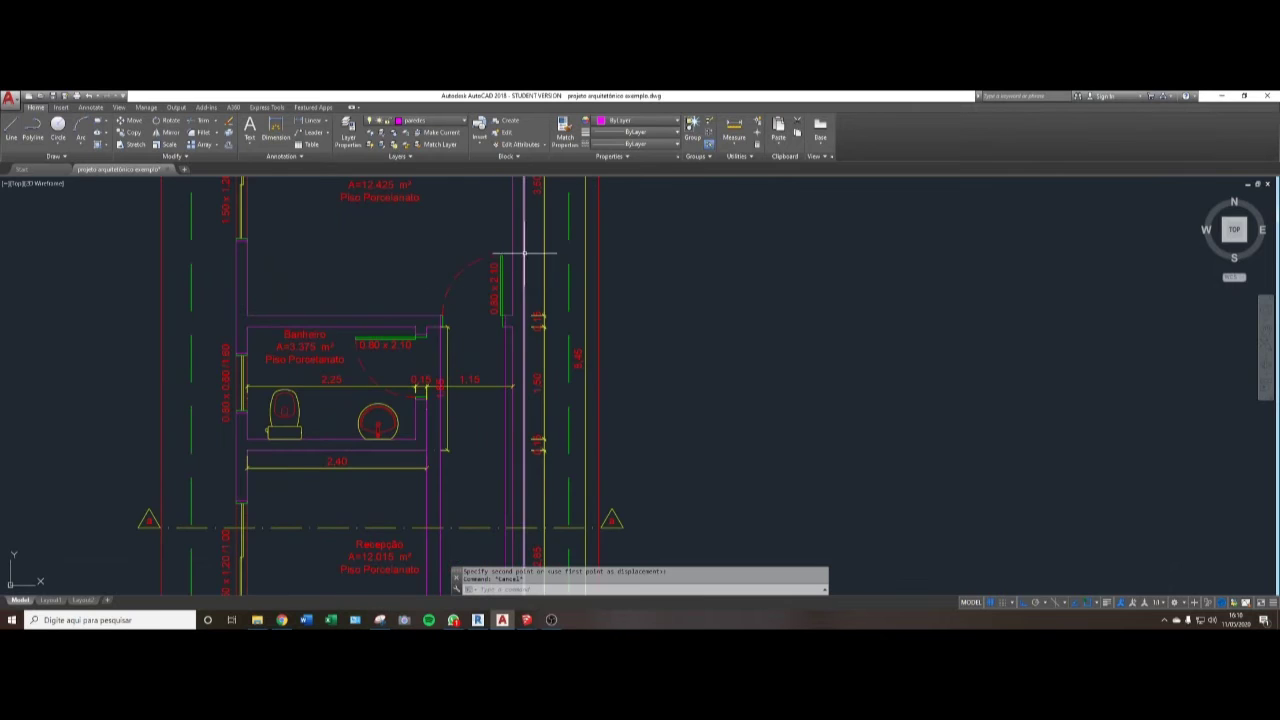
scroll(470, 300, "up", 2)
scroll(470, 300, "down", 3)
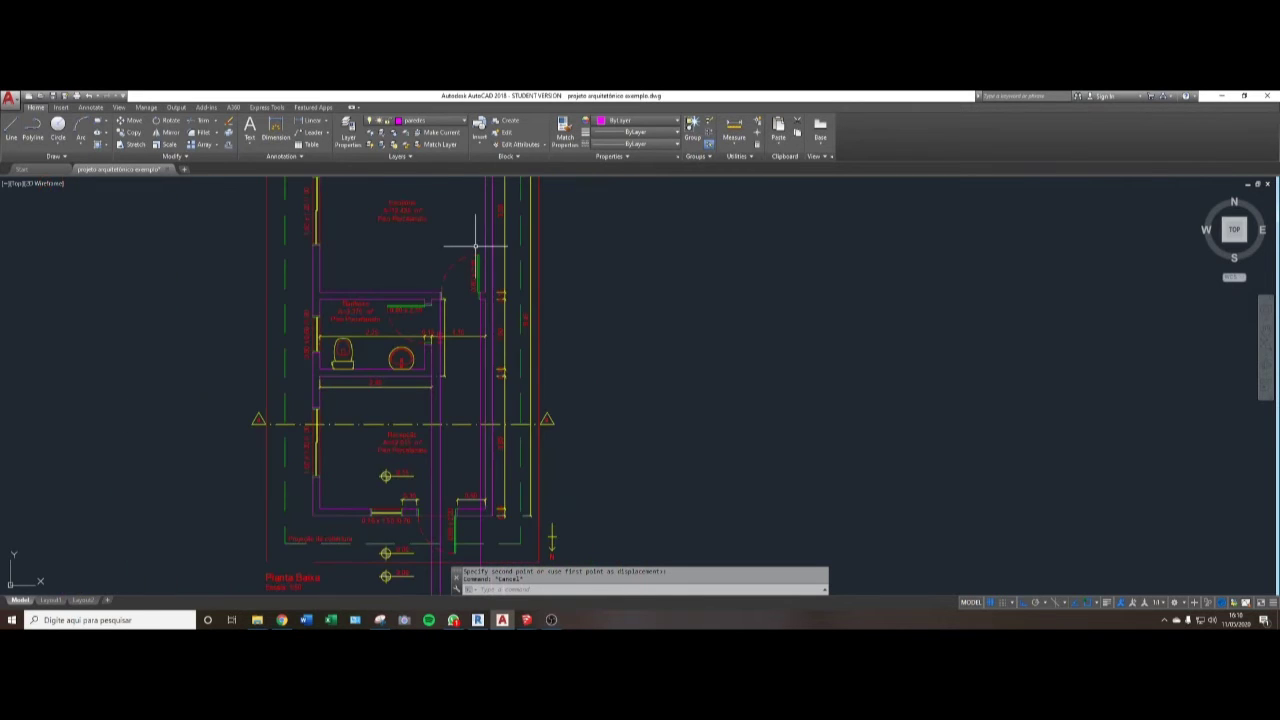
middle_click_drag(520, 421, 519, 334)
mouse_move(503, 498)
middle_mouse_down()
mouse_move(503, 325)
mouse_move(497, 411)
mouse_move(461, 428)
middle_mouse_up()
scroll(461, 372, "up", 2)
type("pl")
key("Return")
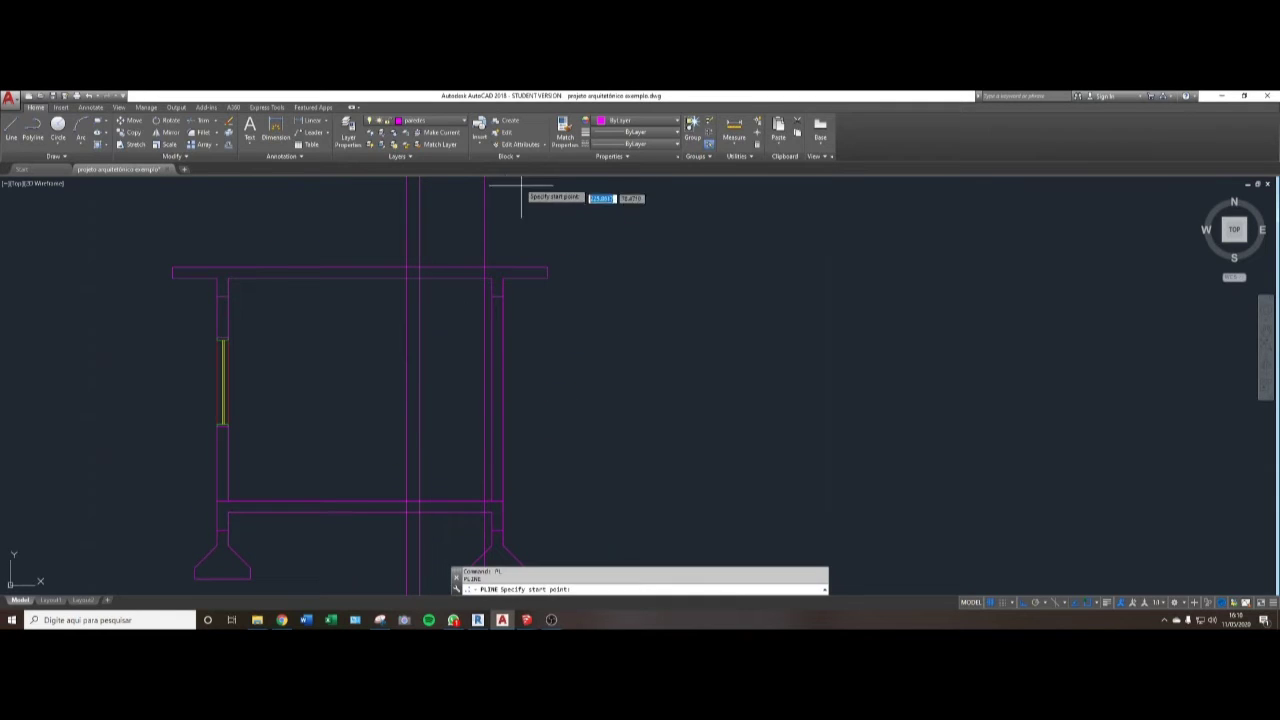
key("Escape")
- Make portas e janelas the current layer
left_click(449, 122)
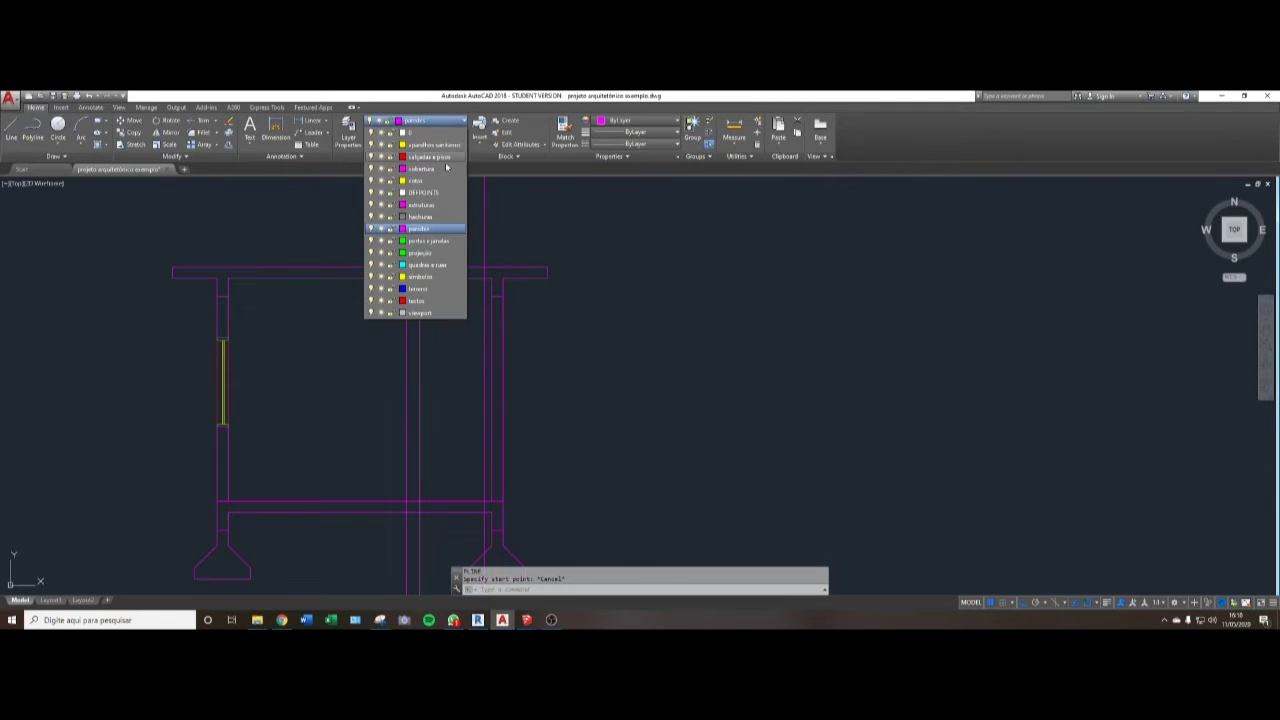
left_click(440, 242)
type("pl")
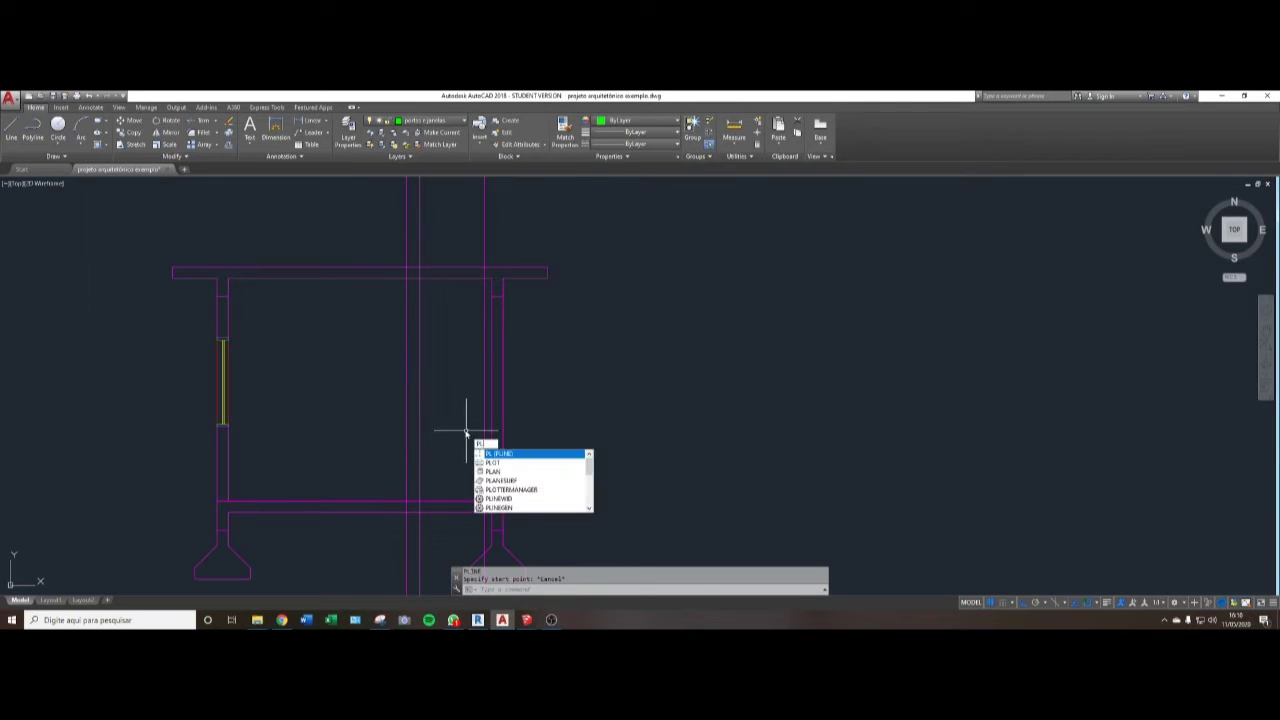
key("Return")
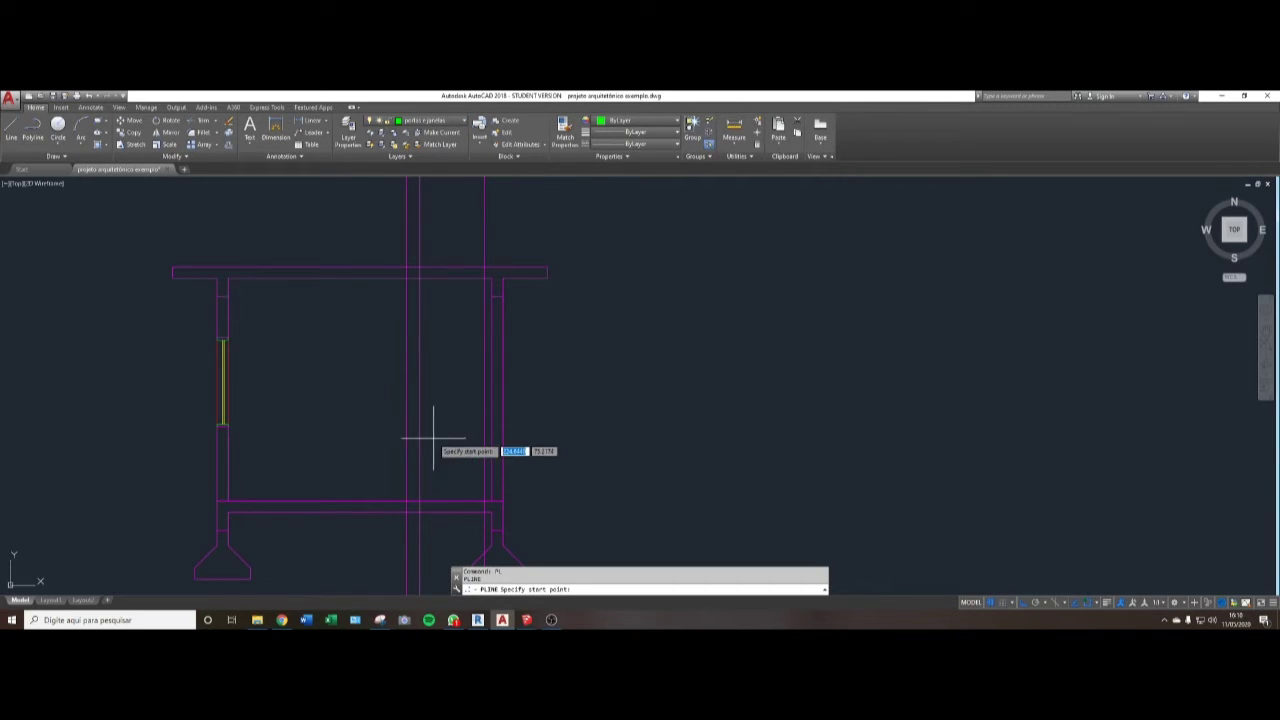
scroll(471, 505, "up", 4)
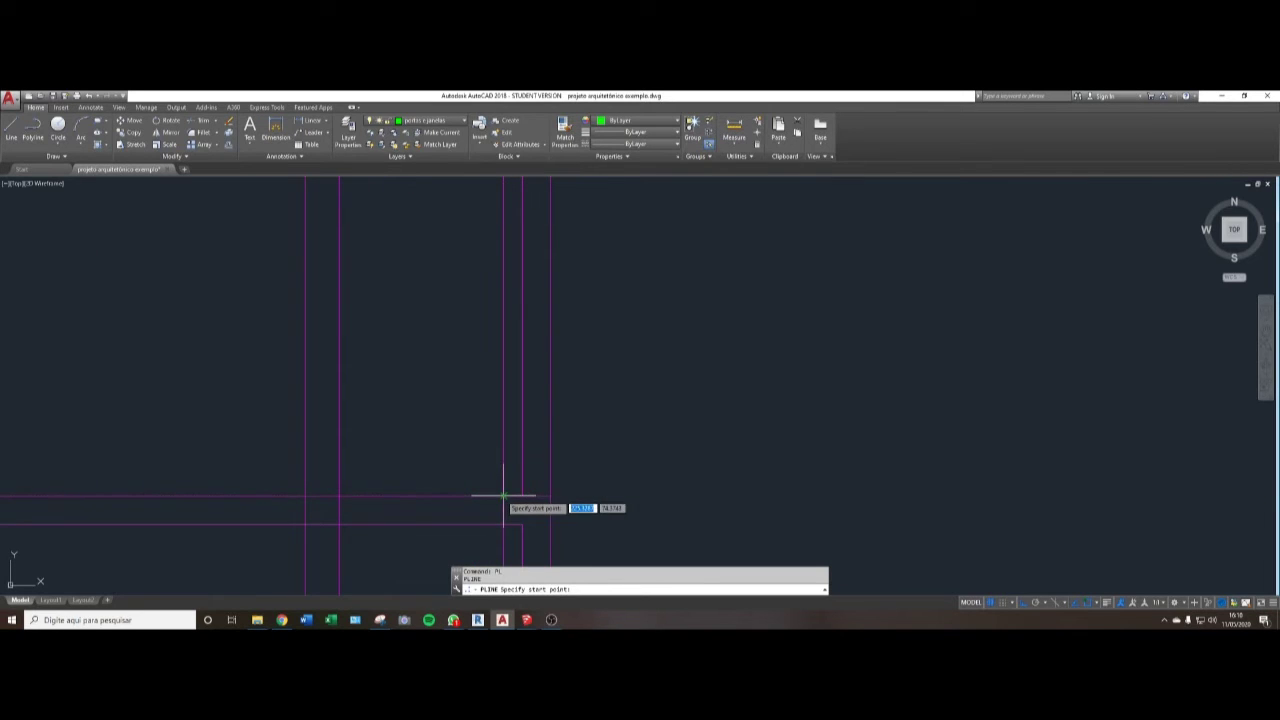
left_click(503, 495)
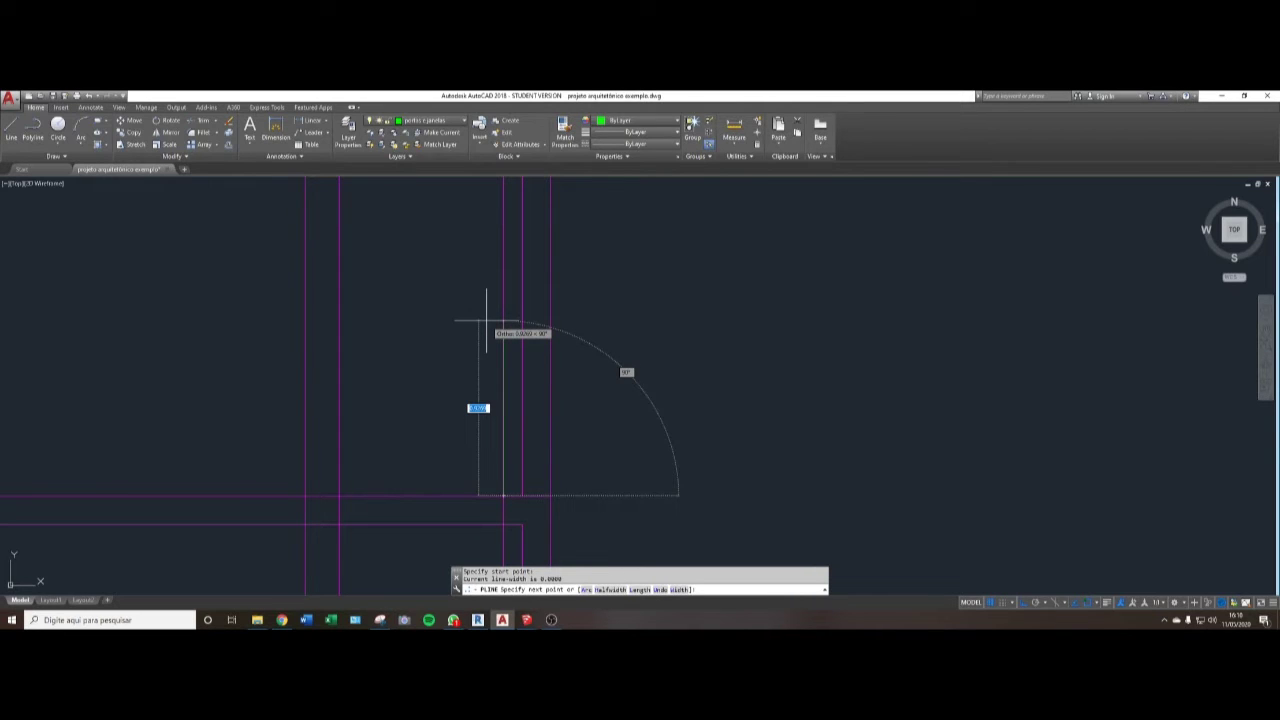
key("Escape")
key("Escape")
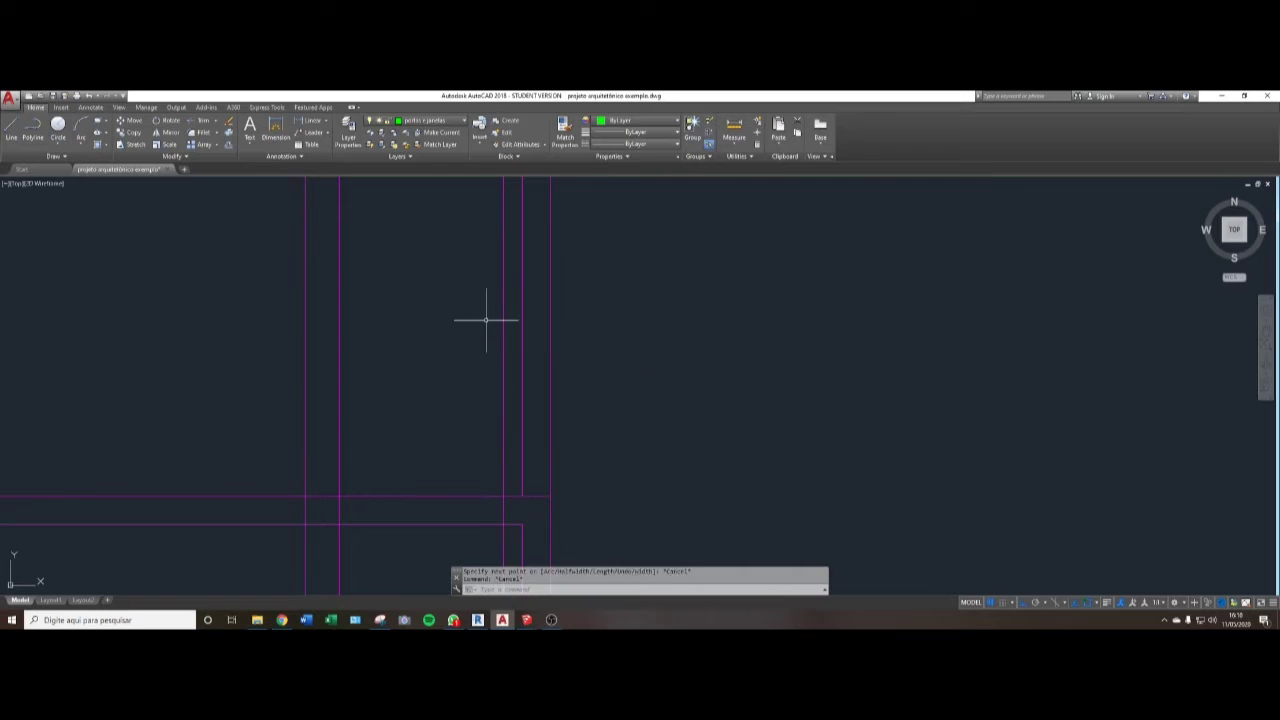
- Measure along the section's floor line from the corridor wall's inner projection line towards the next projection line near the right wall
type("di")
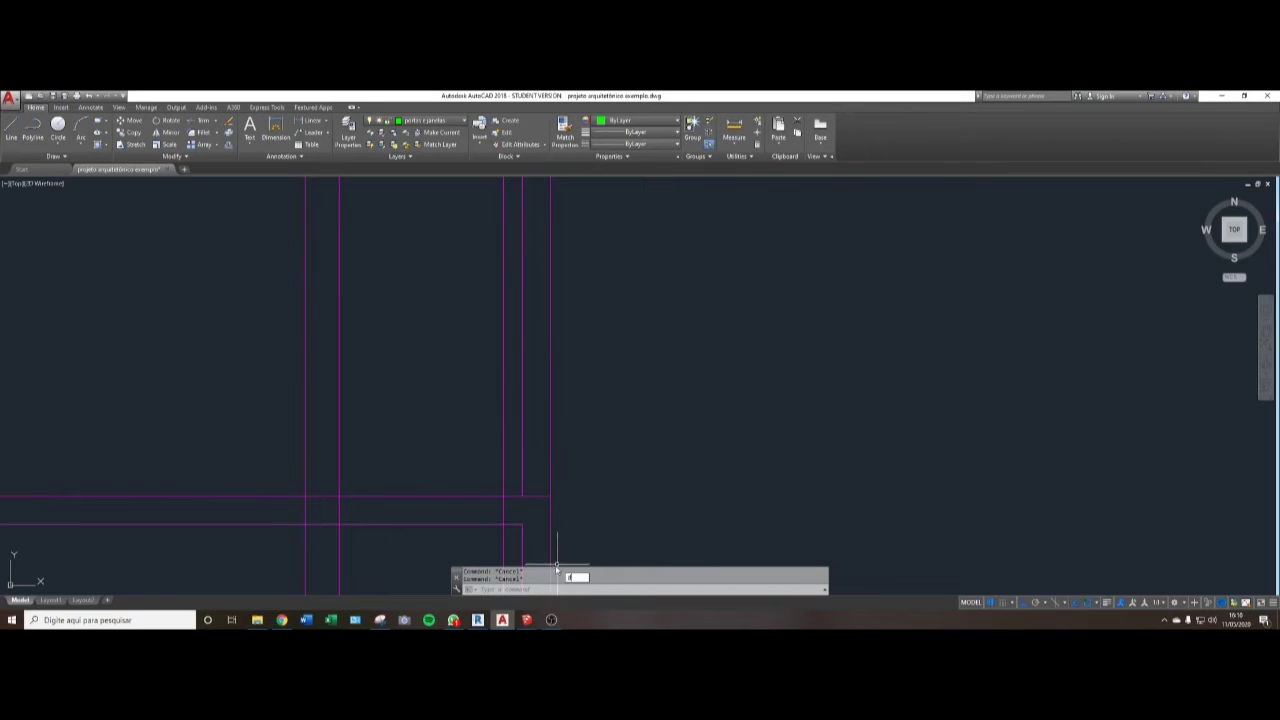
key("Return")
left_click(338, 492)
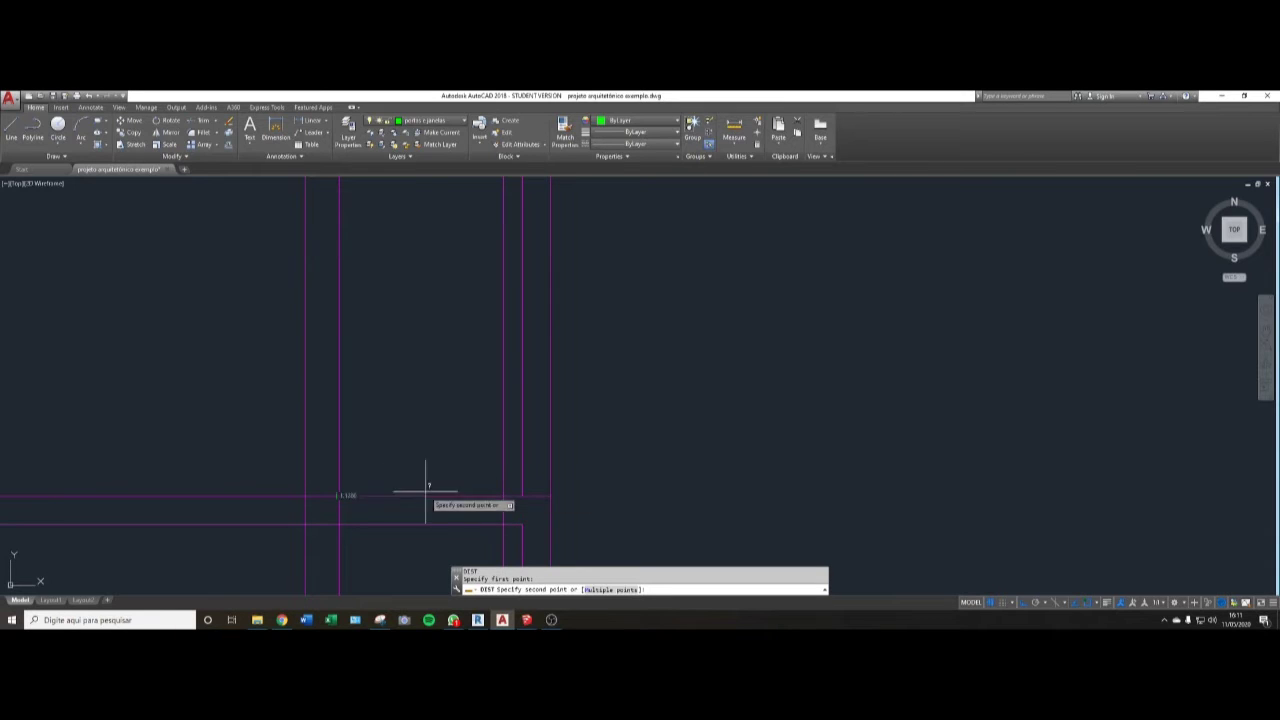
key("Escape")
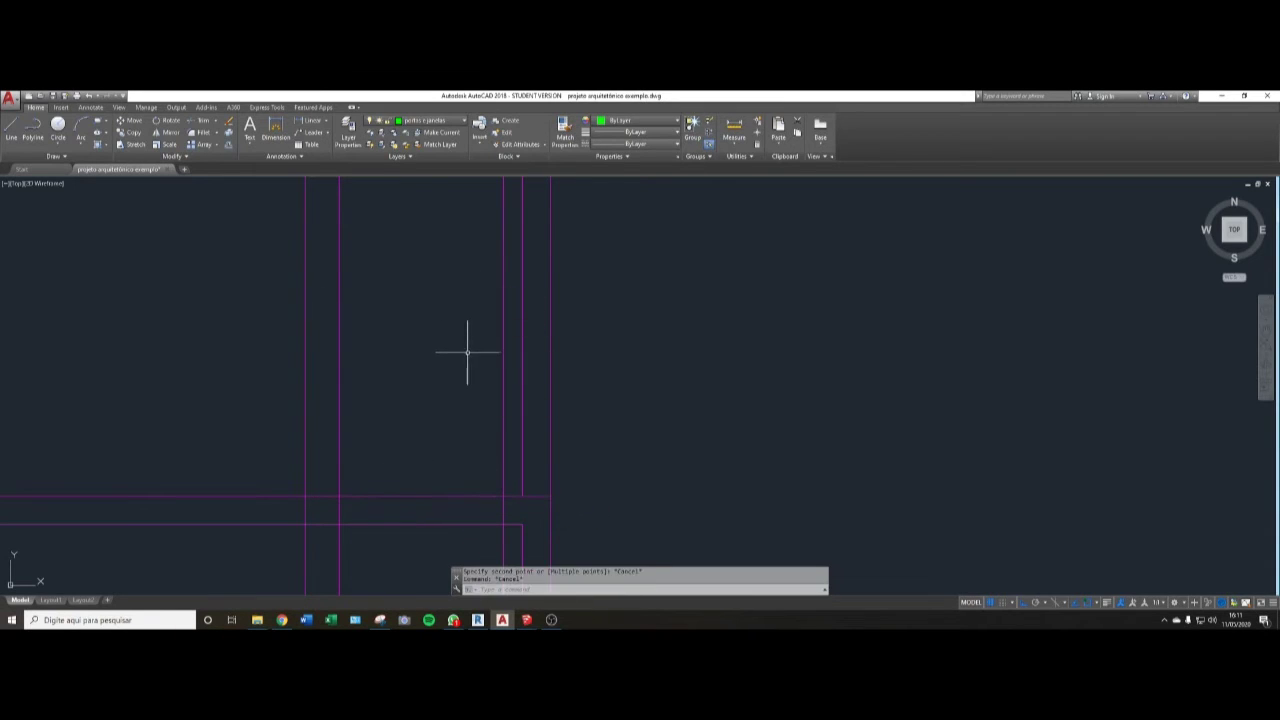
- Draw the door outline as a polyline 2.135 m high from the floor, spanning between the two projection lines and back down to the floor
key("Return")
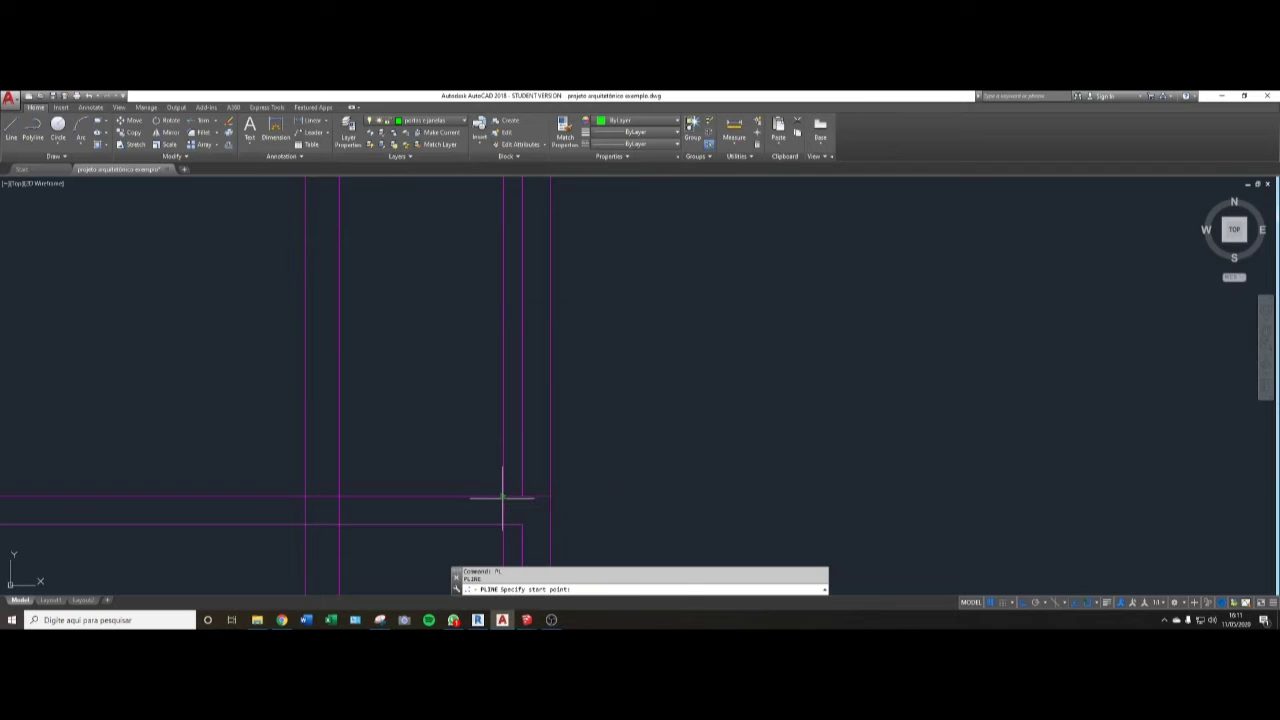
left_click(503, 495)
type("3")
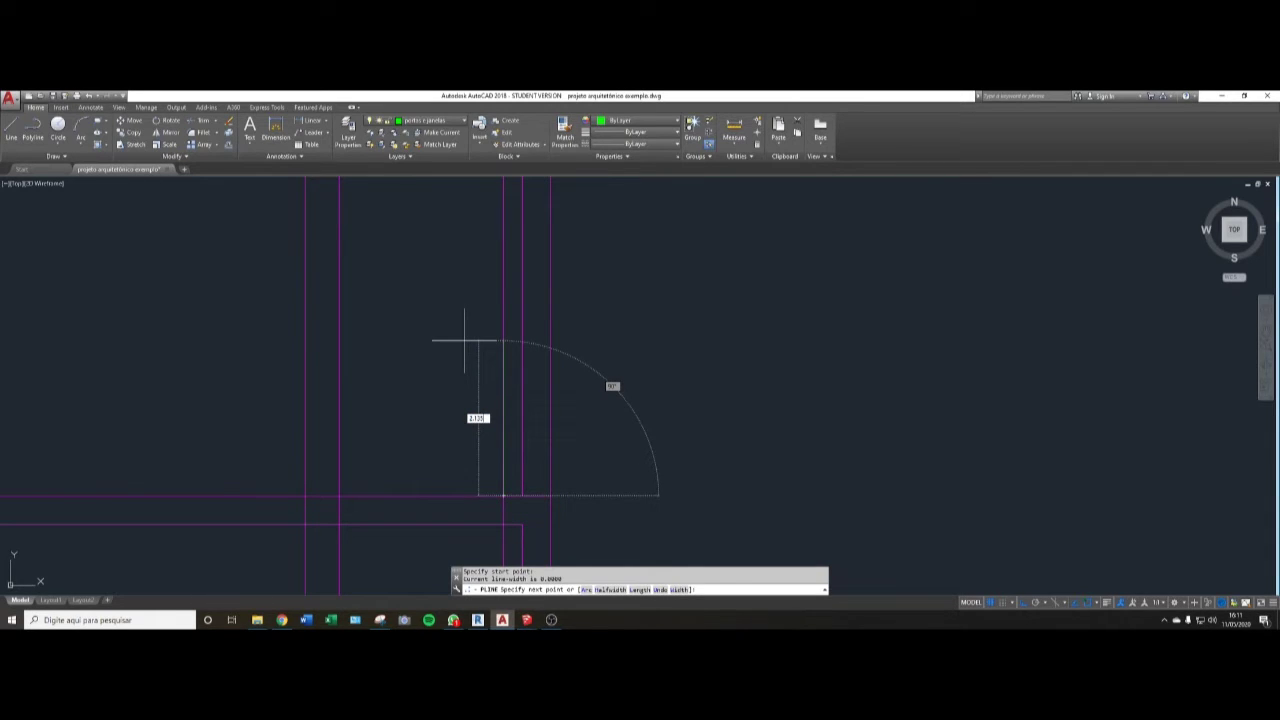
key("Return")
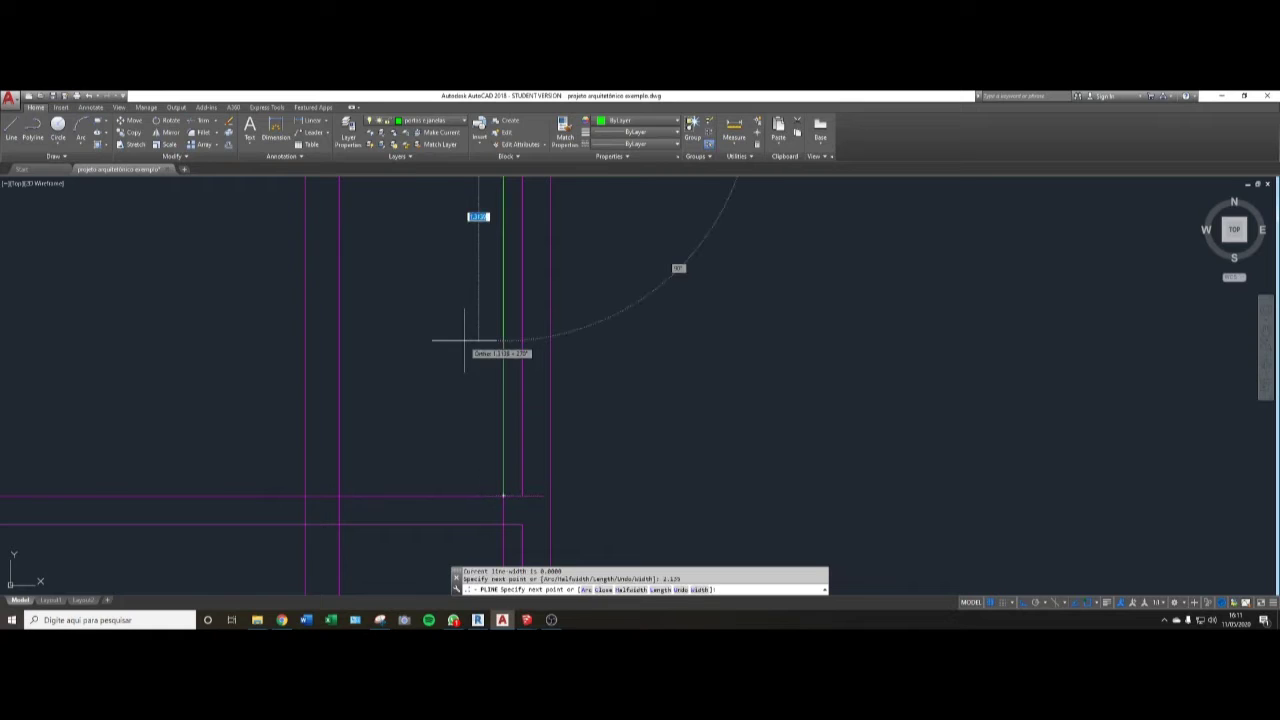
scroll(462, 365, "down", 4)
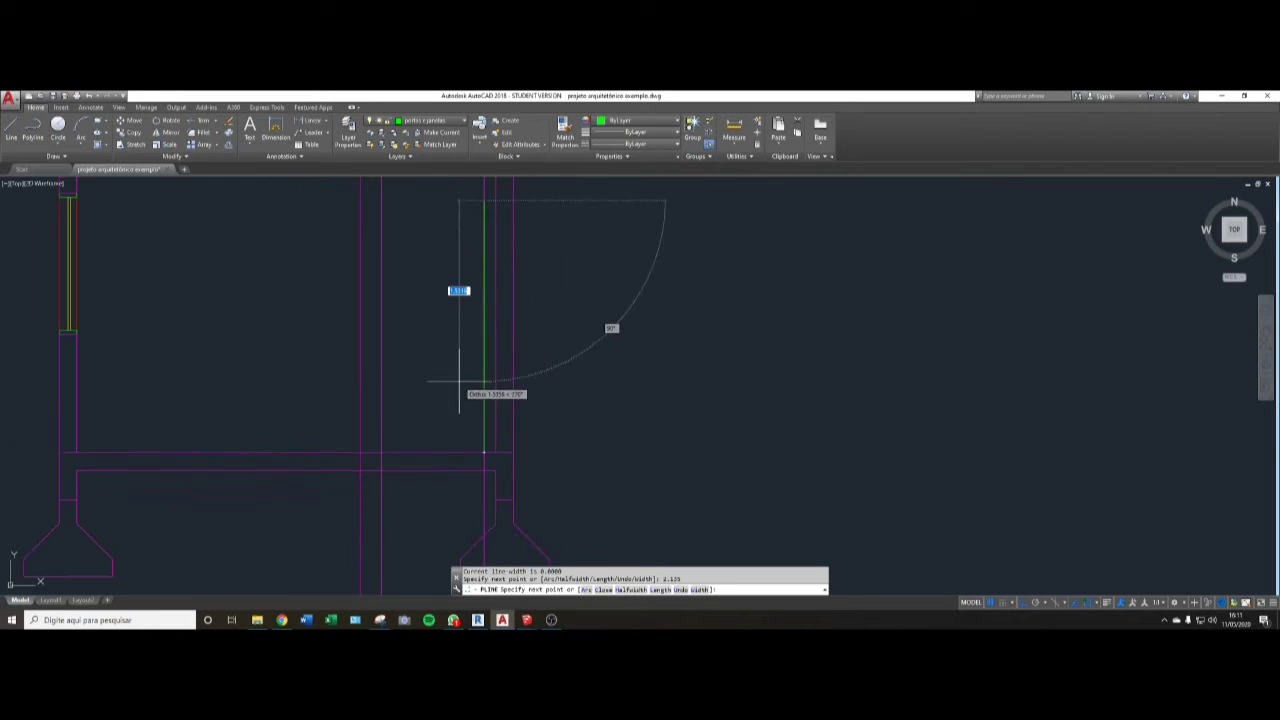
left_click(381, 287)
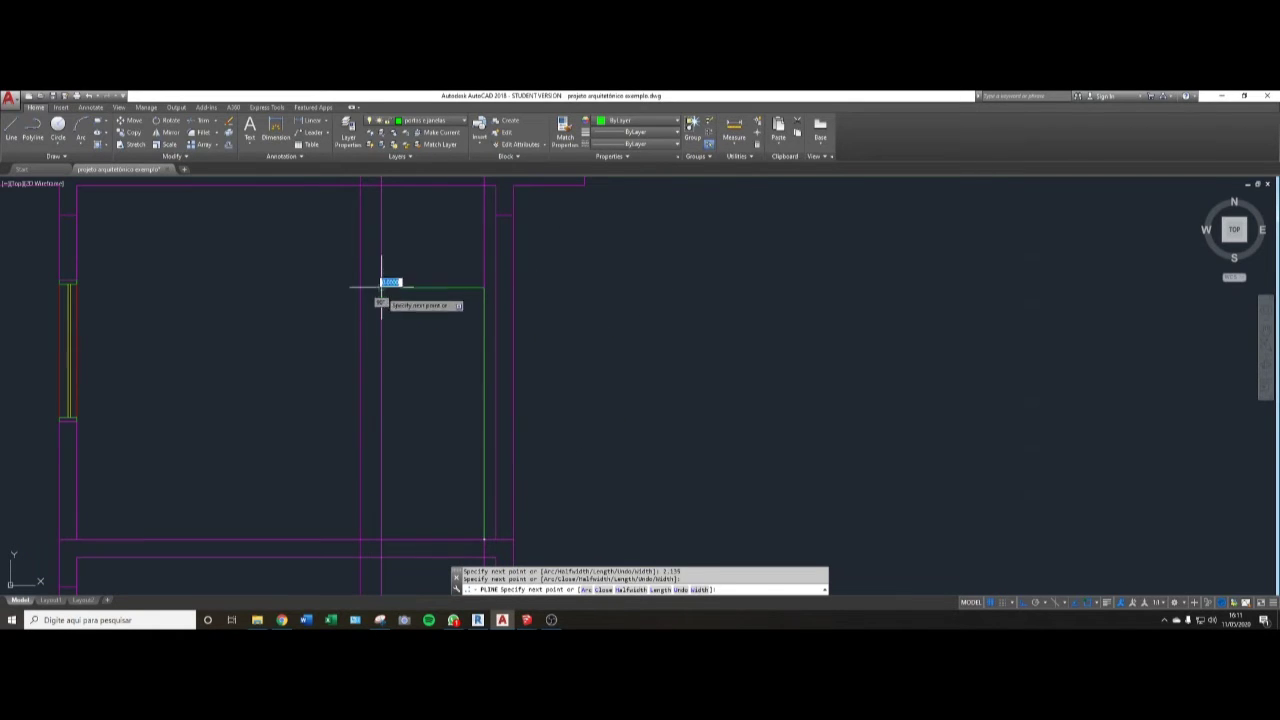
left_click(381, 540)
key("Return")
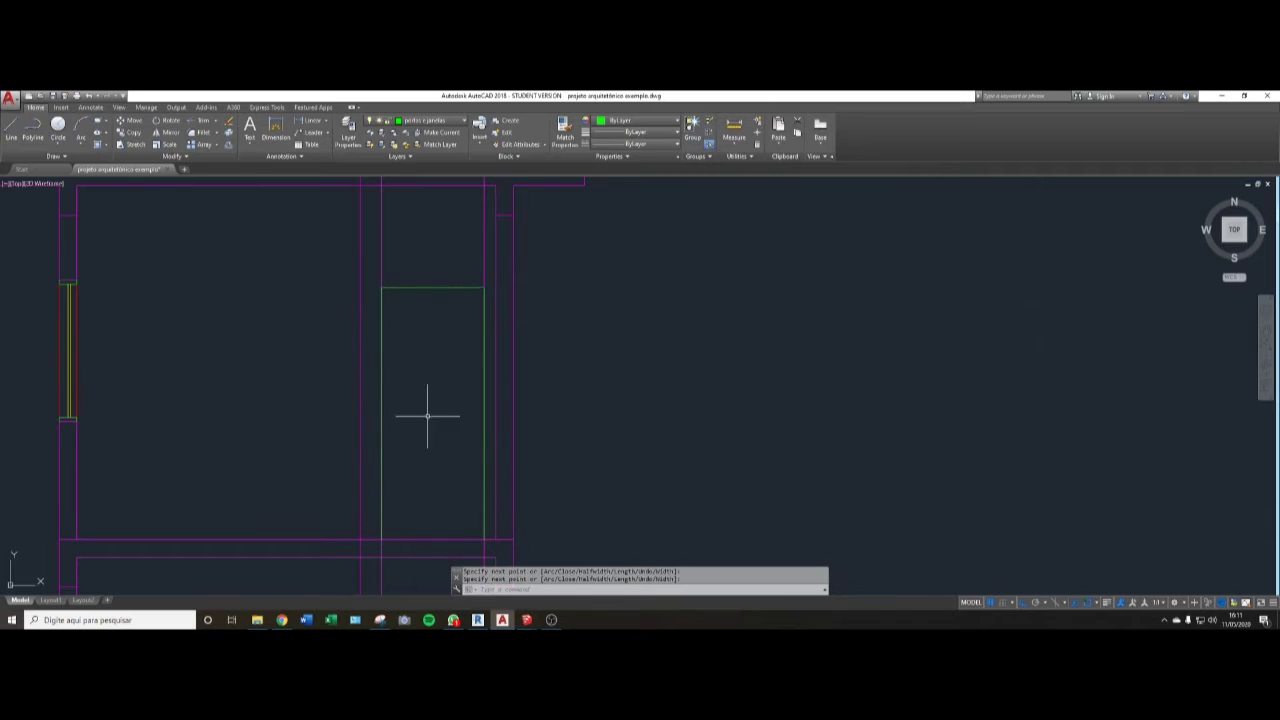
- Erase the two vertical projection lines that run along the door's sides
left_click(492, 266)
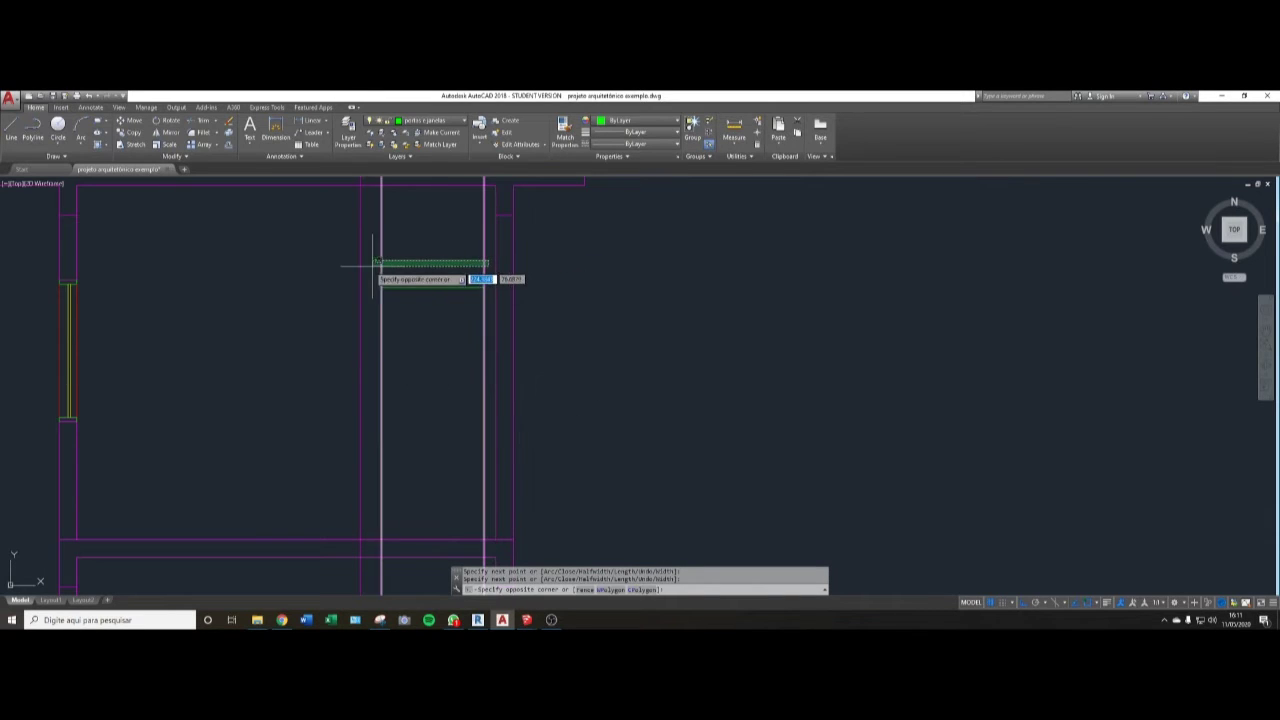
left_click(375, 270)
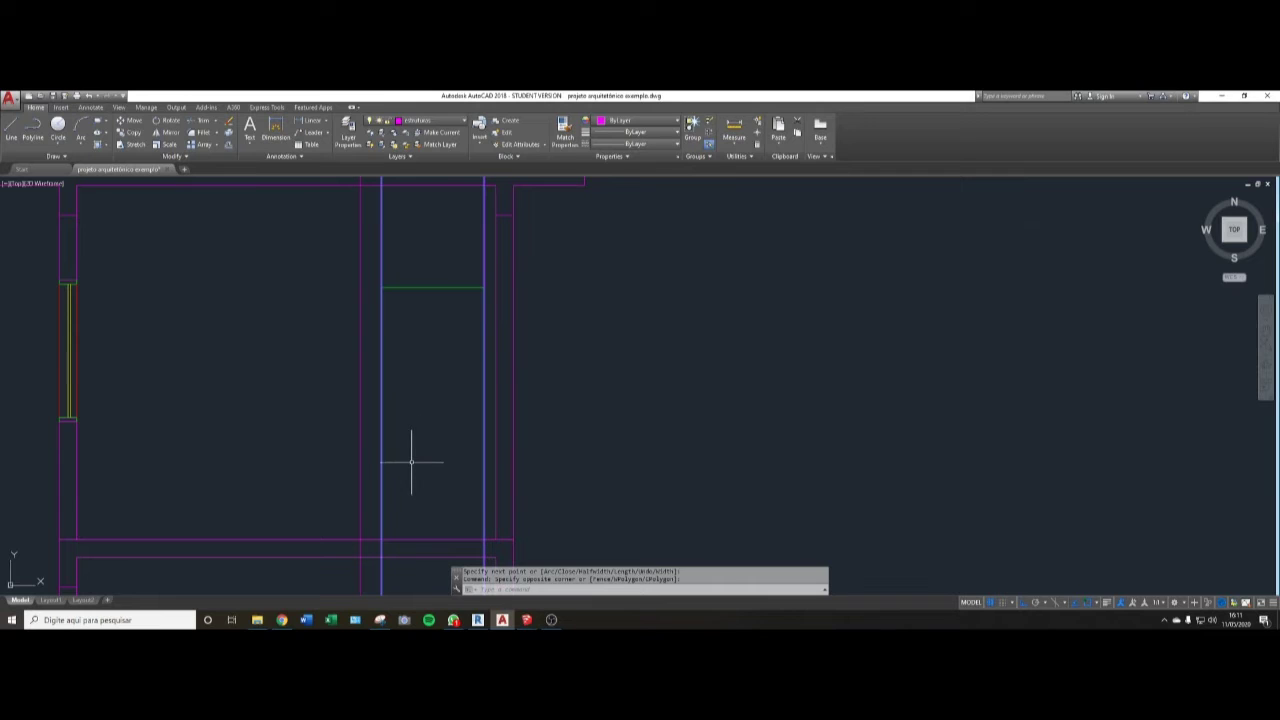
type("e")
key("Return")
- Offset the door outline 0.035 m inward to form the door frame
middle_click_drag(427, 415, 432, 393)
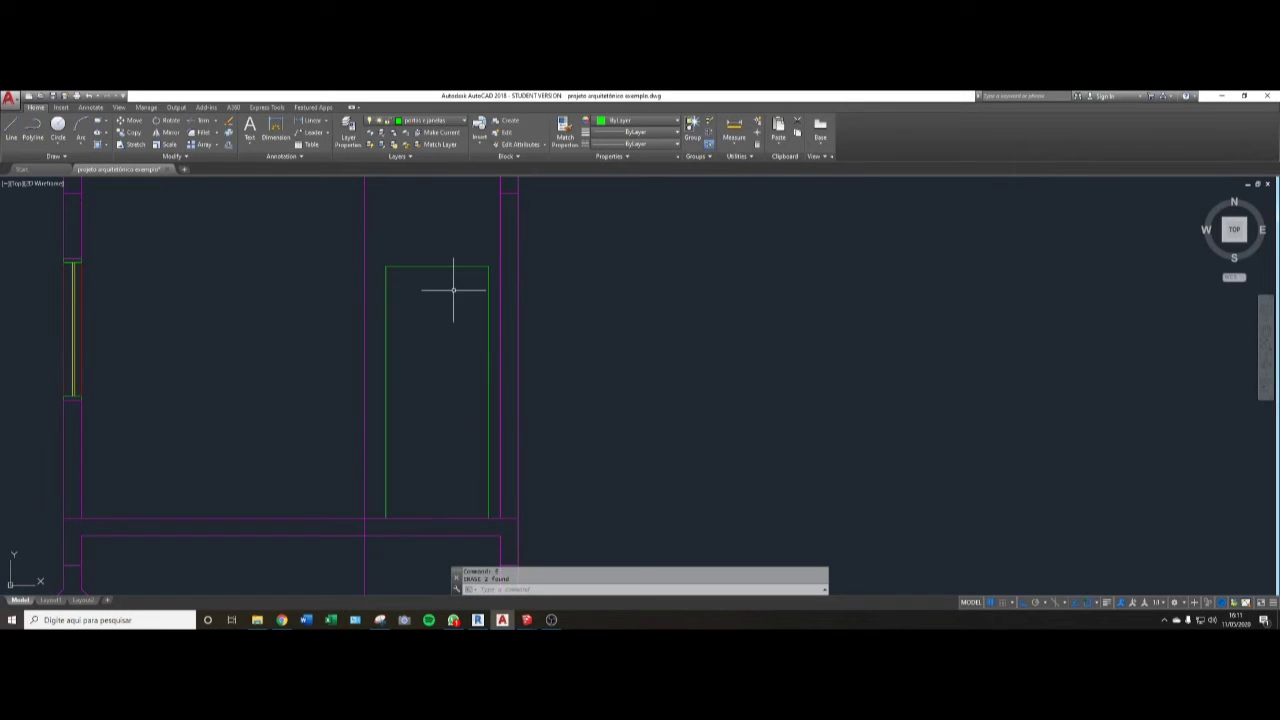
type("o")
key("Return")
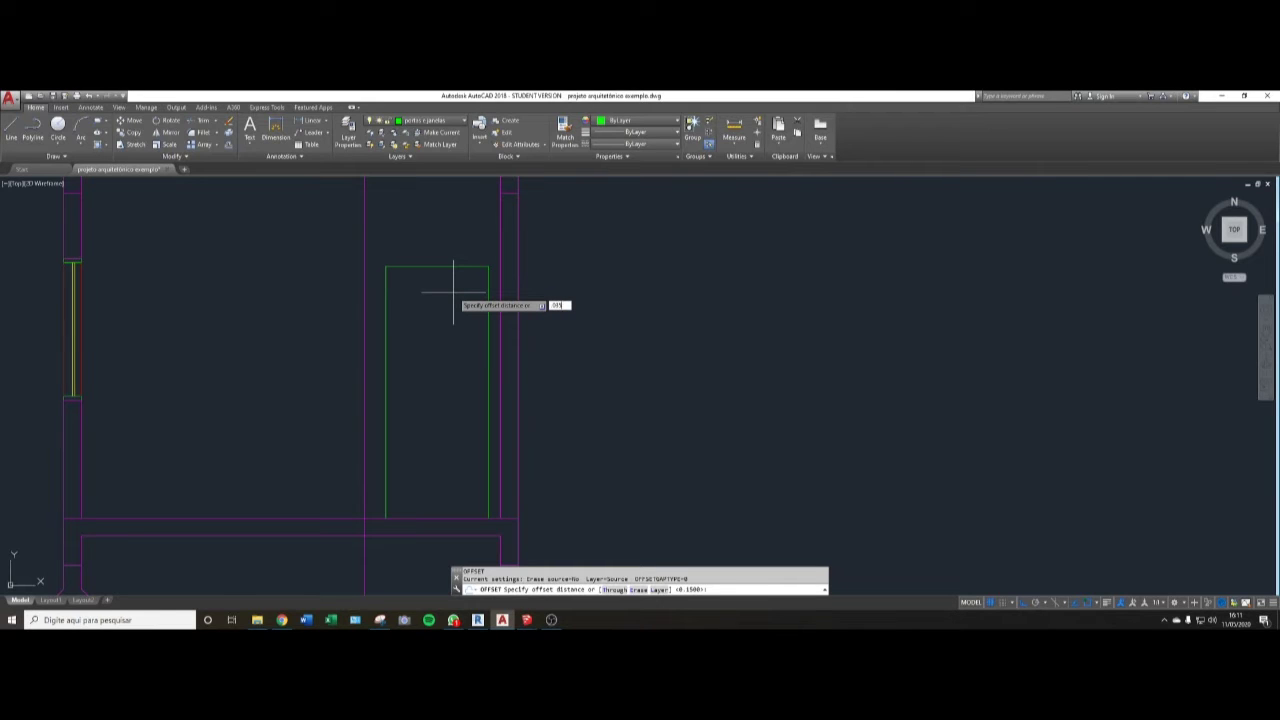
type(".035")
key("Return")
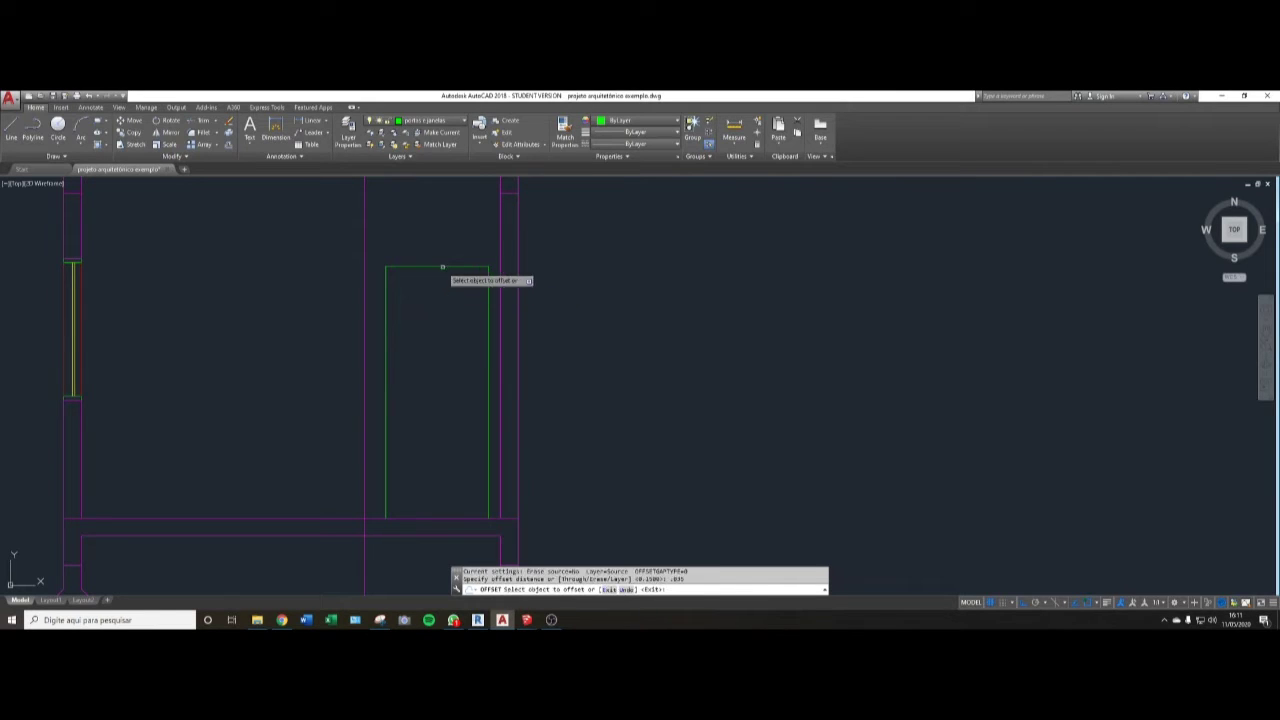
left_click(438, 267)
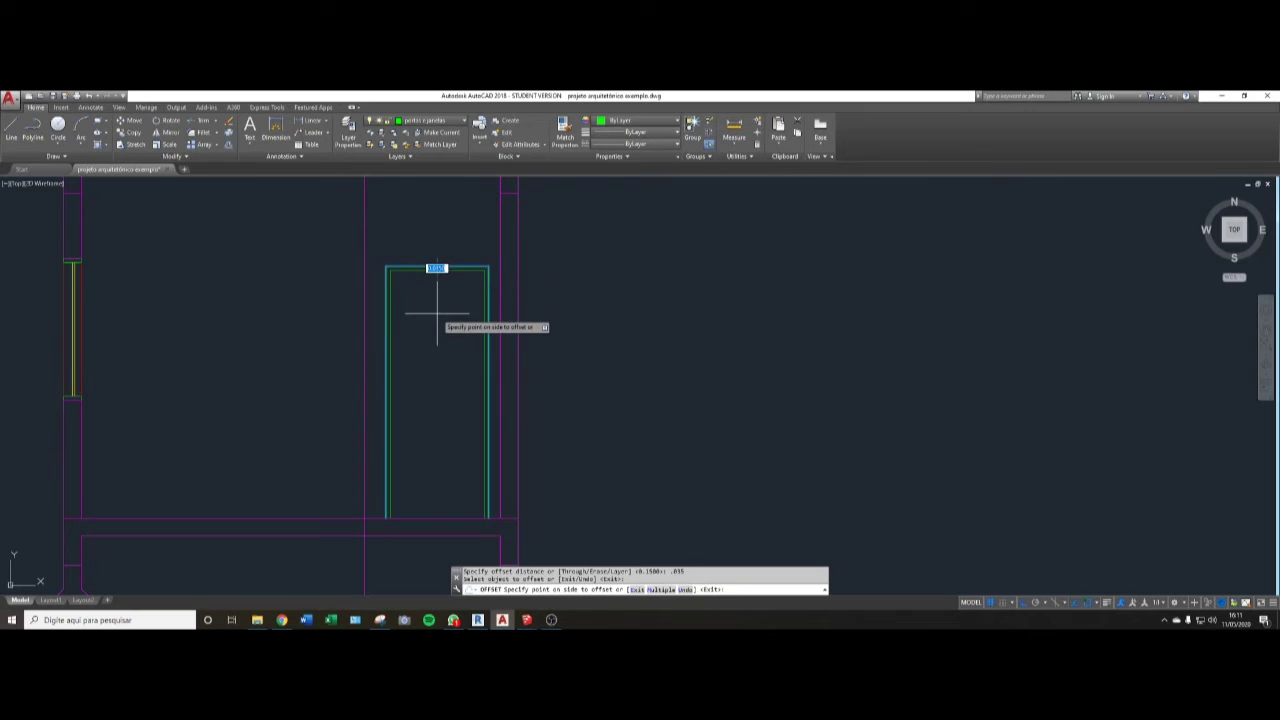
left_click(437, 313)
key("Escape")
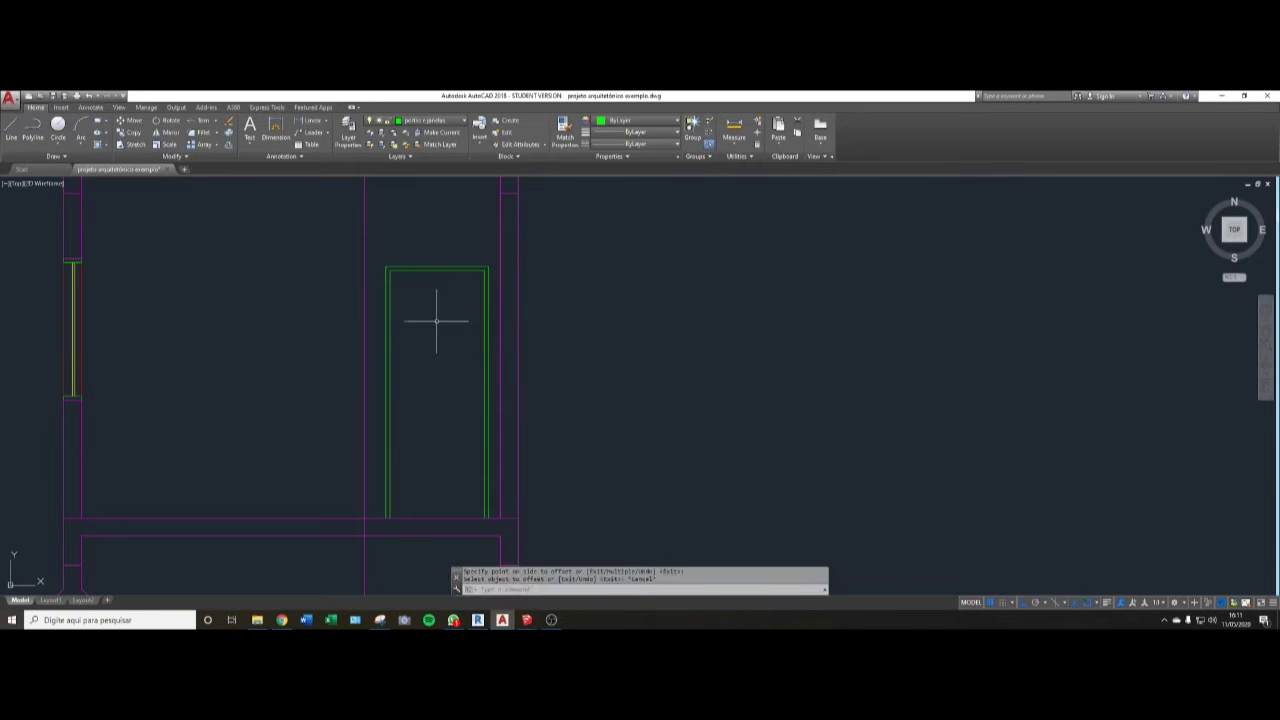
- Examine the door frame in the building section and compare the section with the floor plan above it
scroll(416, 448, "down", 1)
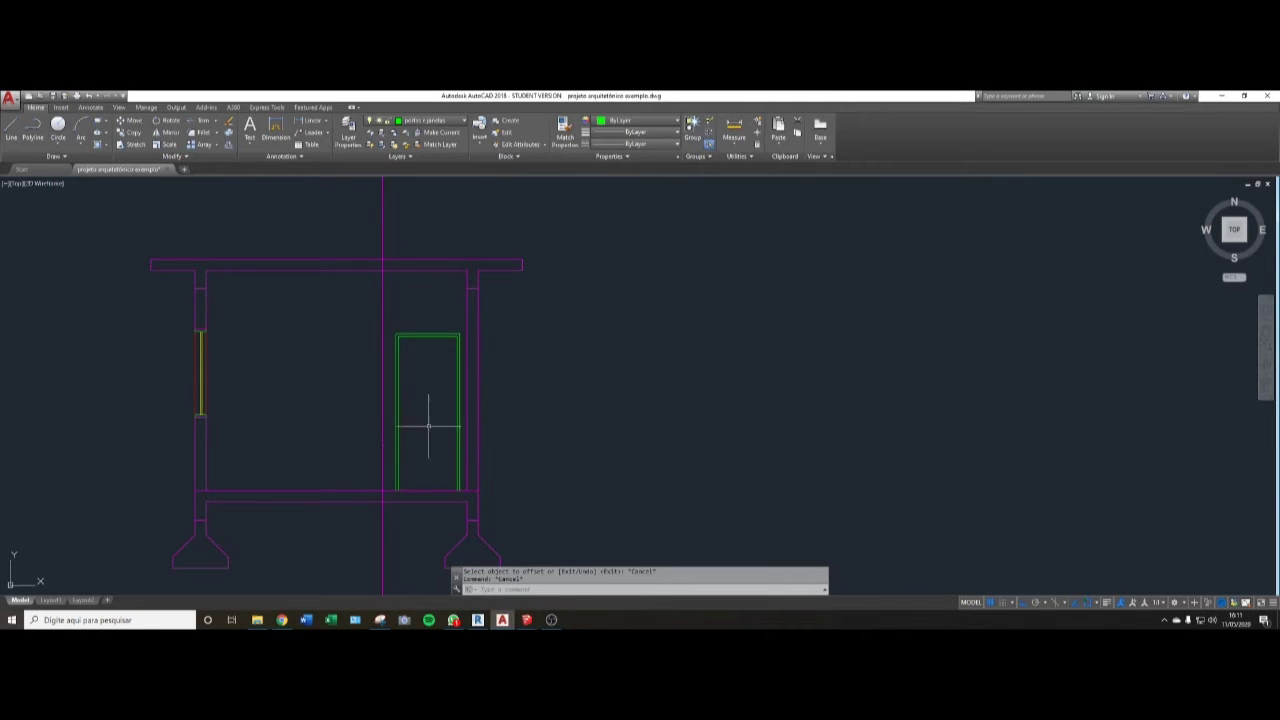
scroll(470, 352, "down", 1)
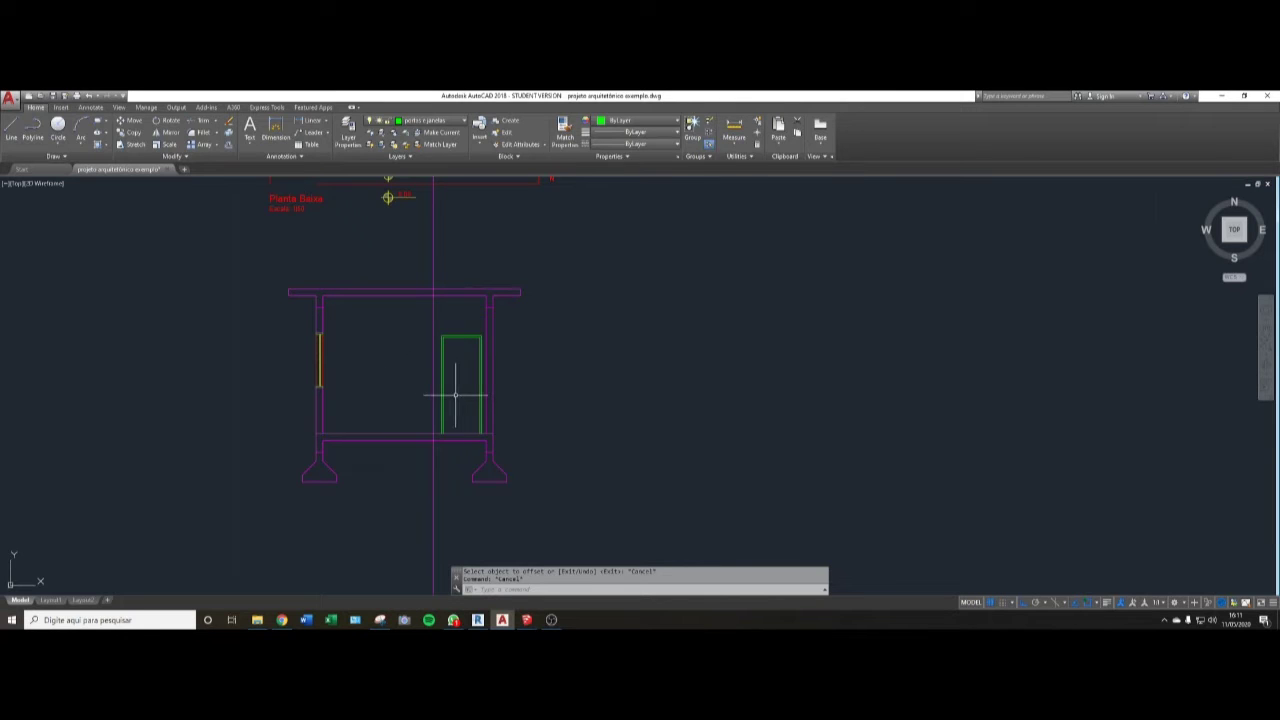
scroll(440, 365, "up", 4)
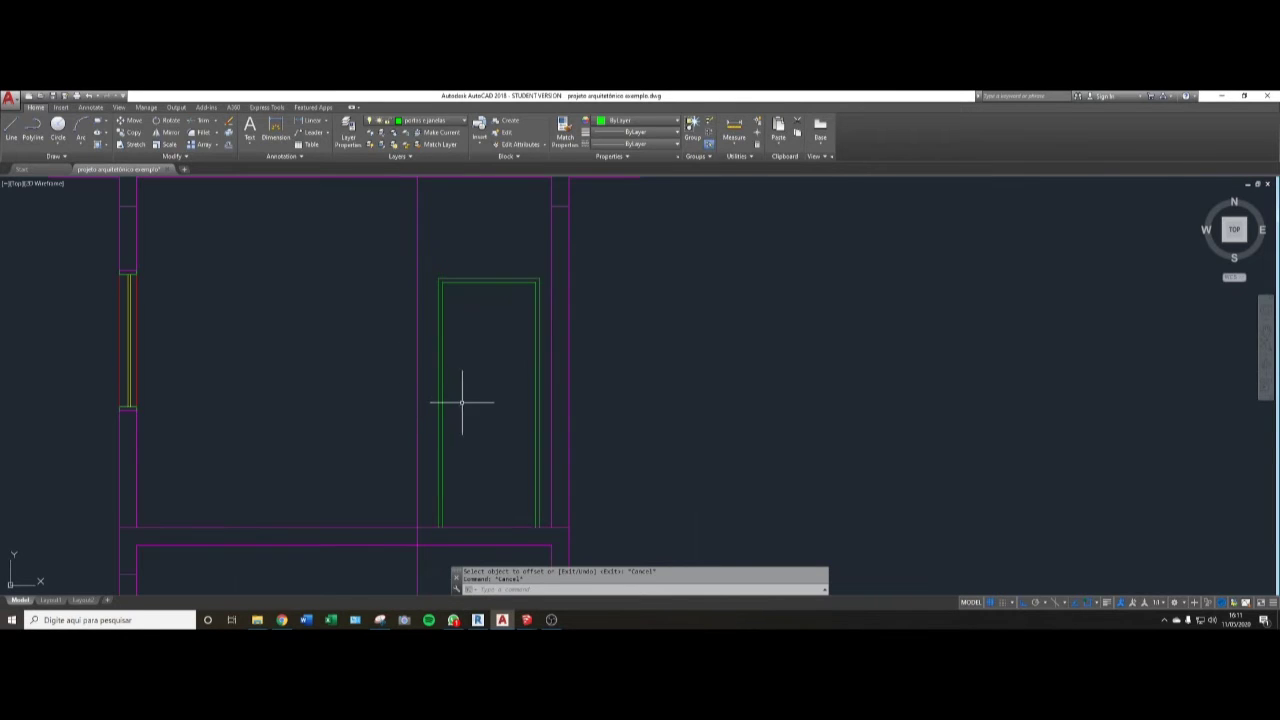
scroll(449, 385, "down", 6)
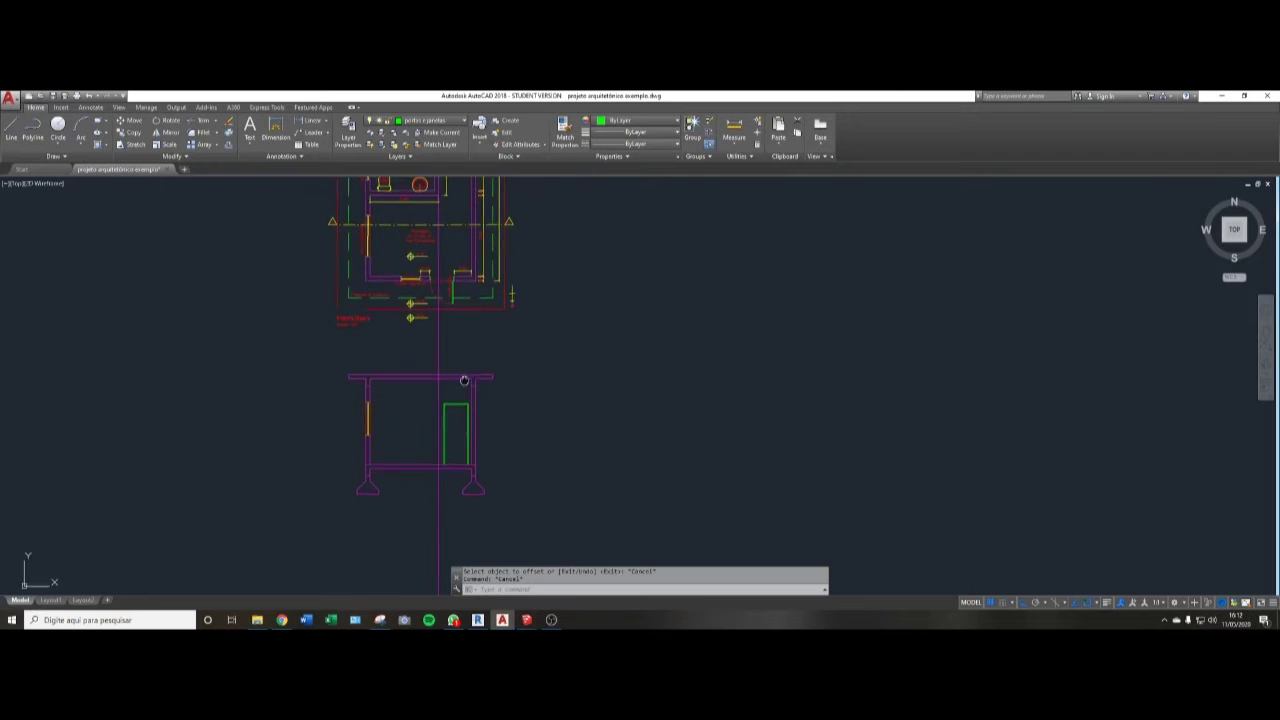
scroll(505, 387, "up", 1)
scroll(505, 387, "up", 5)
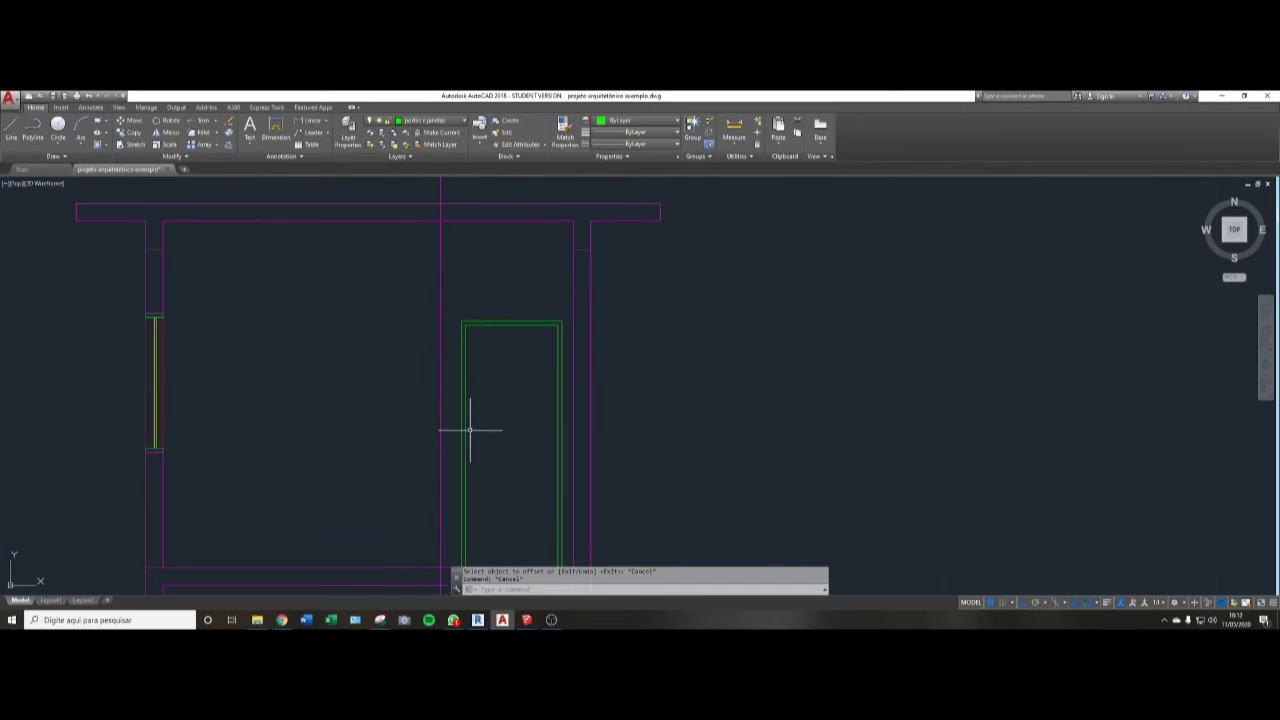
scroll(463, 440, "down", 4)
scroll(480, 429, "up", 2)
middle_click_drag(486, 429, 505, 429)
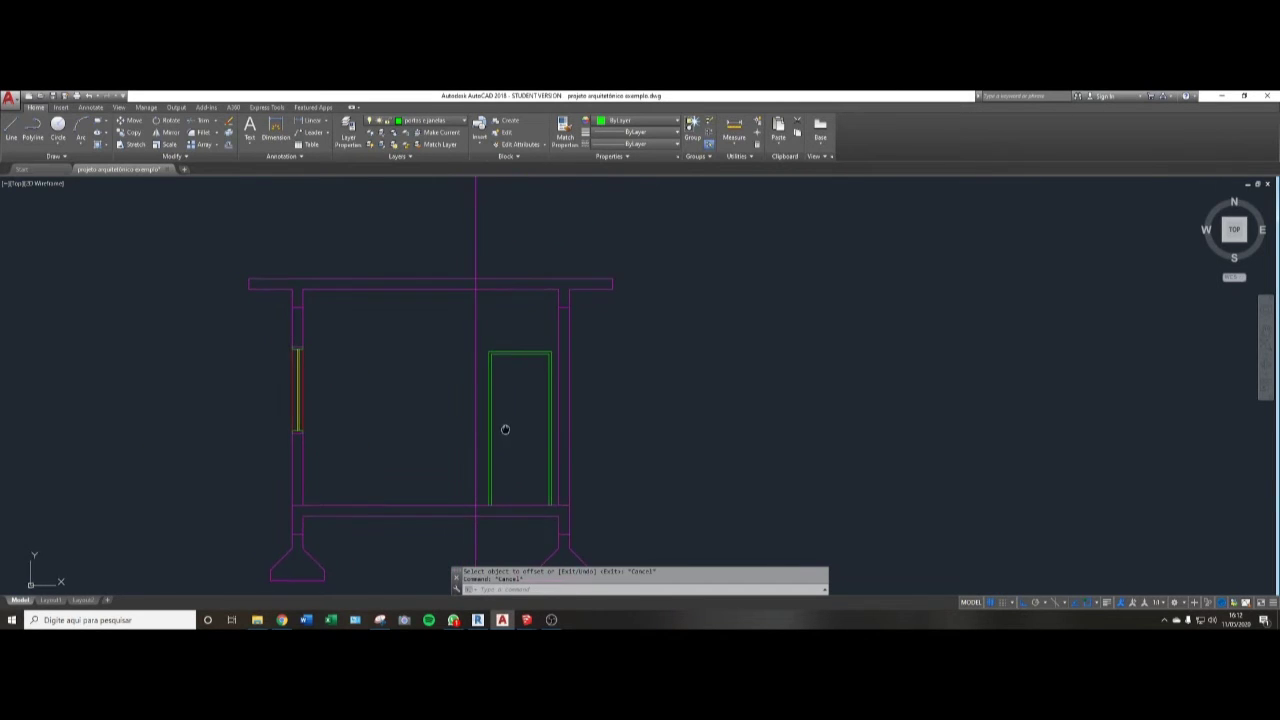
scroll(505, 429, "down", 2)
scroll(493, 355, "down", 2)
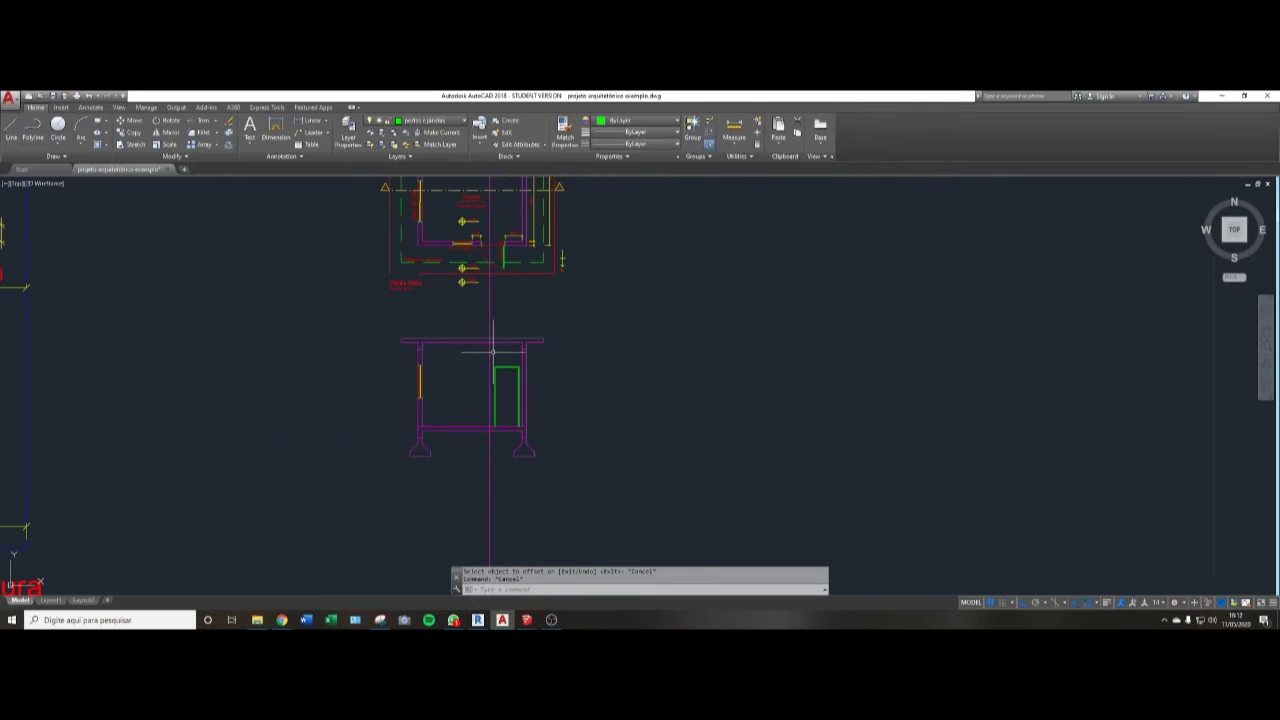
mouse_move(488, 370)
middle_mouse_down()
mouse_move(465, 465)
mouse_move(465, 451)
middle_mouse_up()
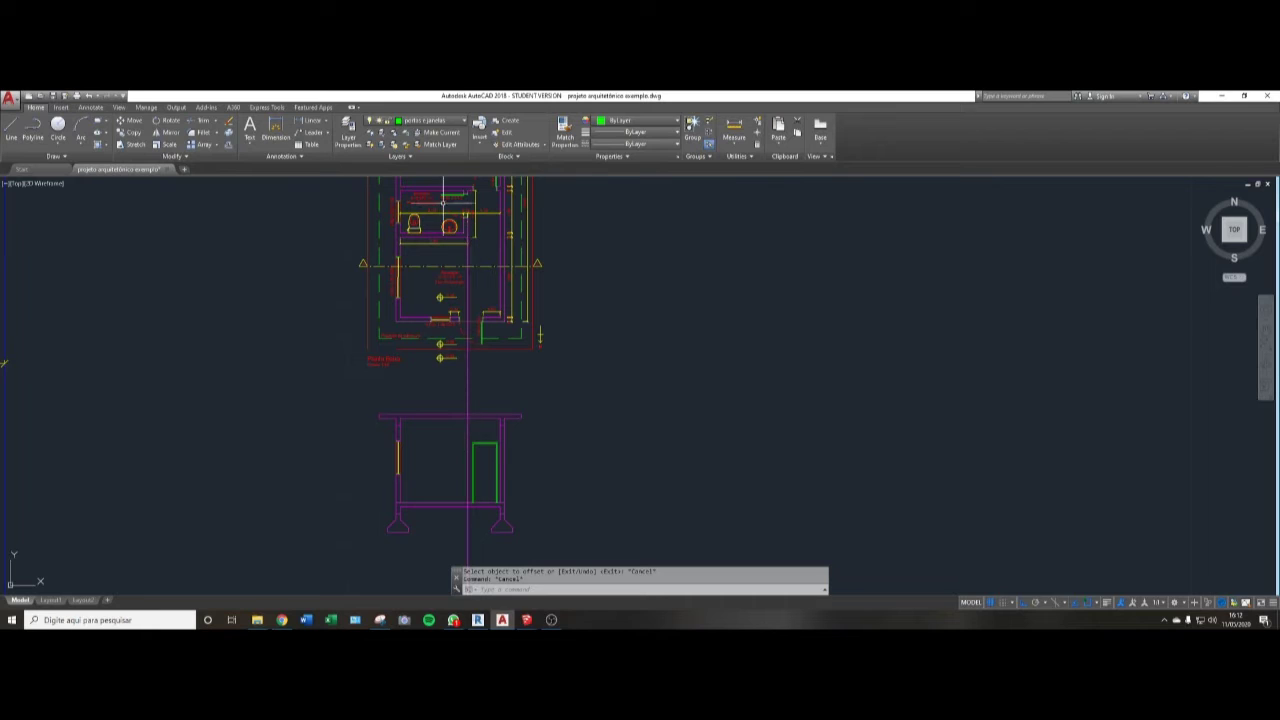
- Draw a vertical line on the paredes layer from the floor to the slab's underside, along the corridor wall's projection line
left_click(440, 120)
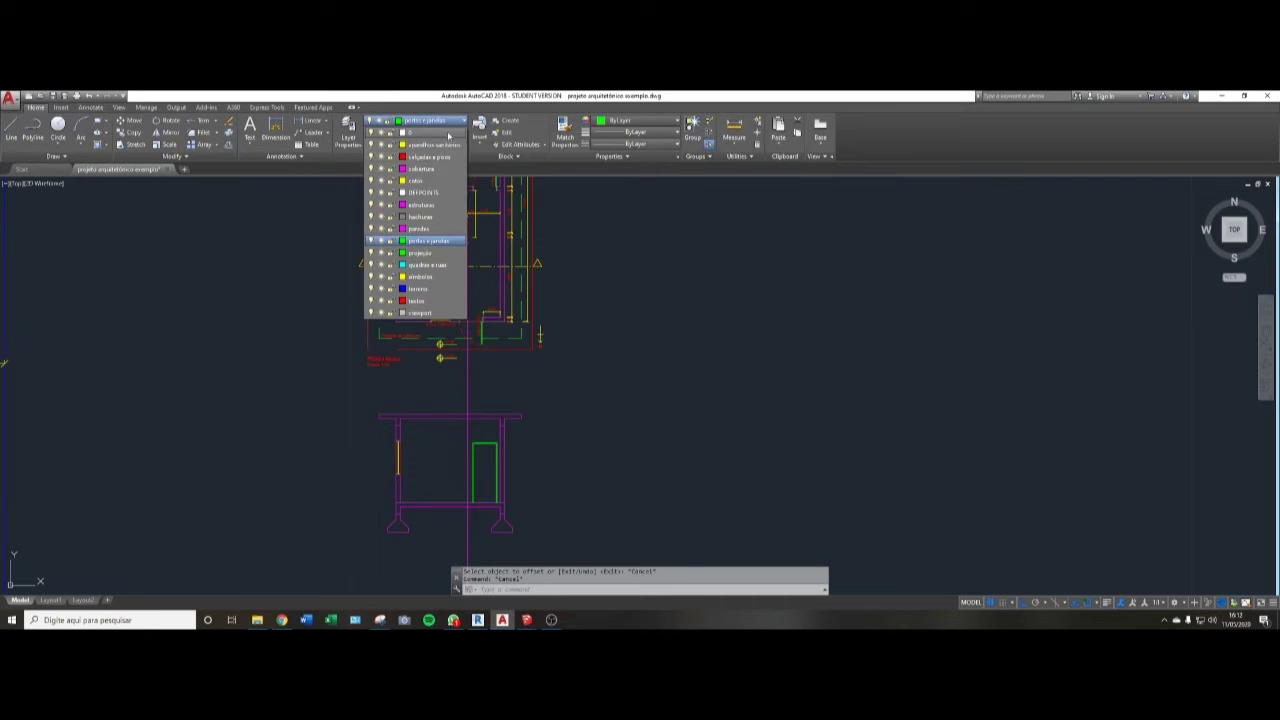
left_click(435, 230)
type("l")
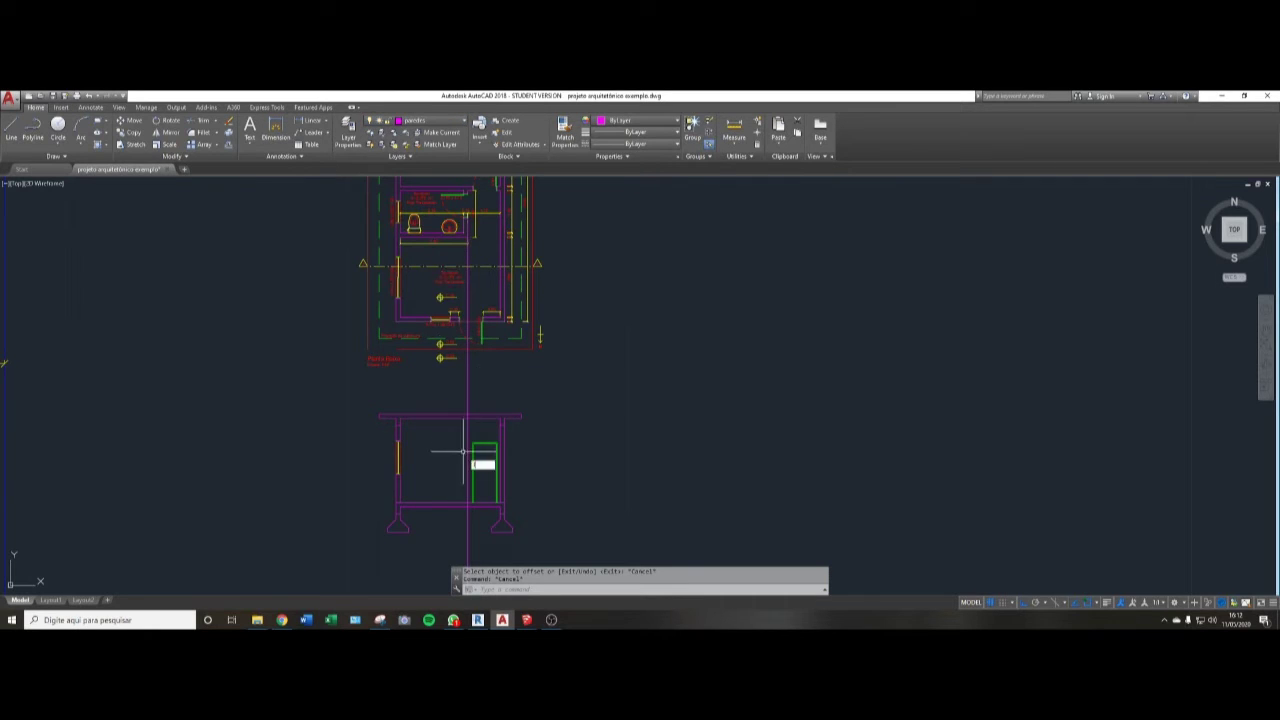
key("Return")
scroll(467, 485, "up", 3)
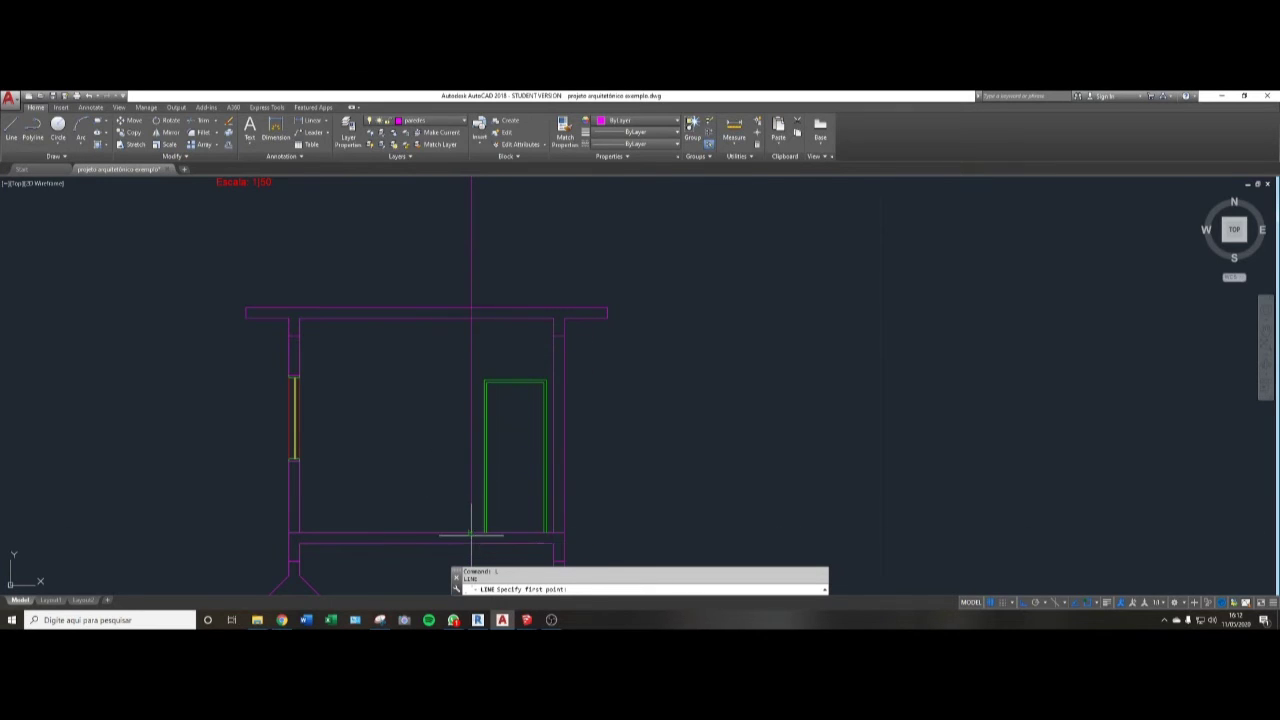
left_click(469, 535)
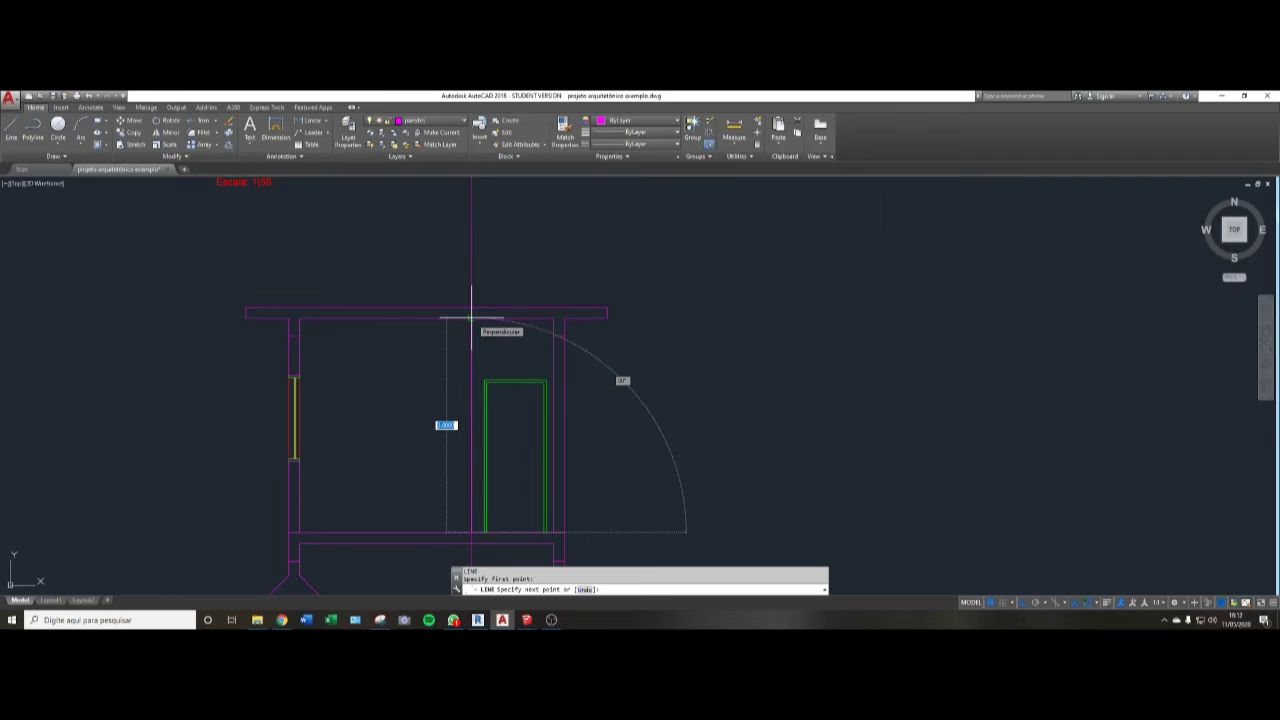
left_click(478, 312)
key("Return")
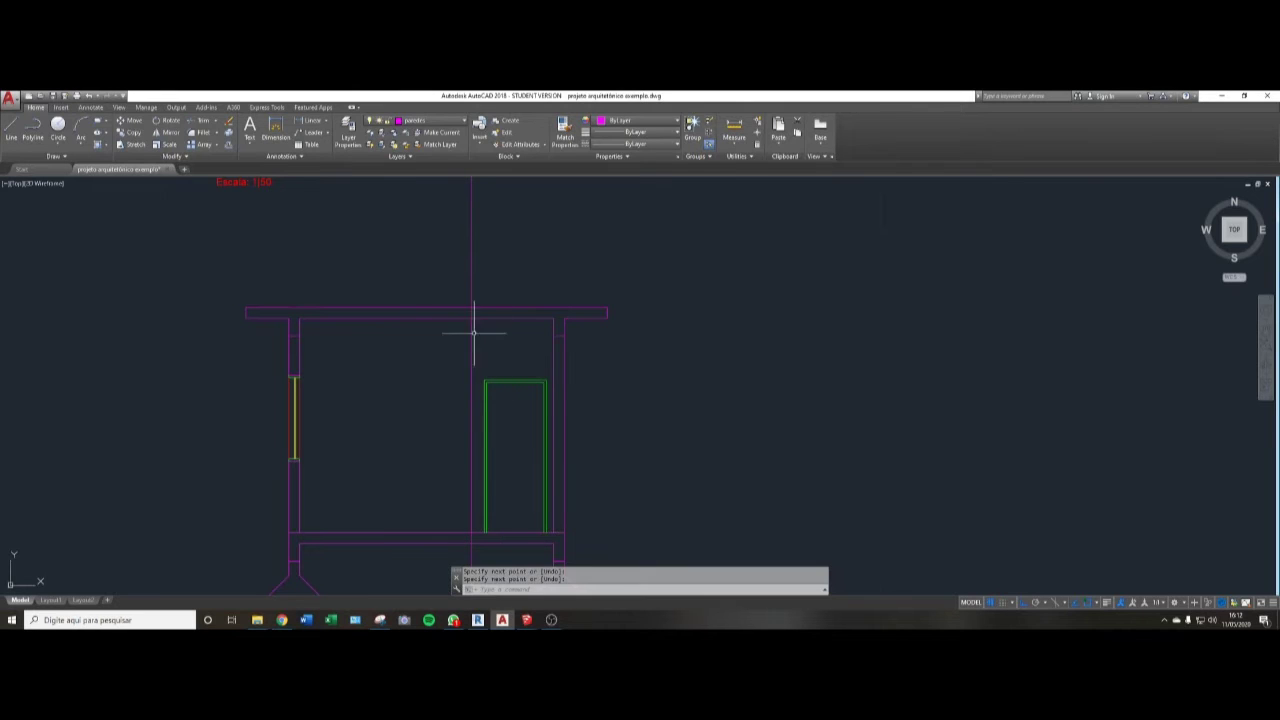
- Erase the long vertical projection line that runs through the section along the corridor wall
left_click(542, 240)
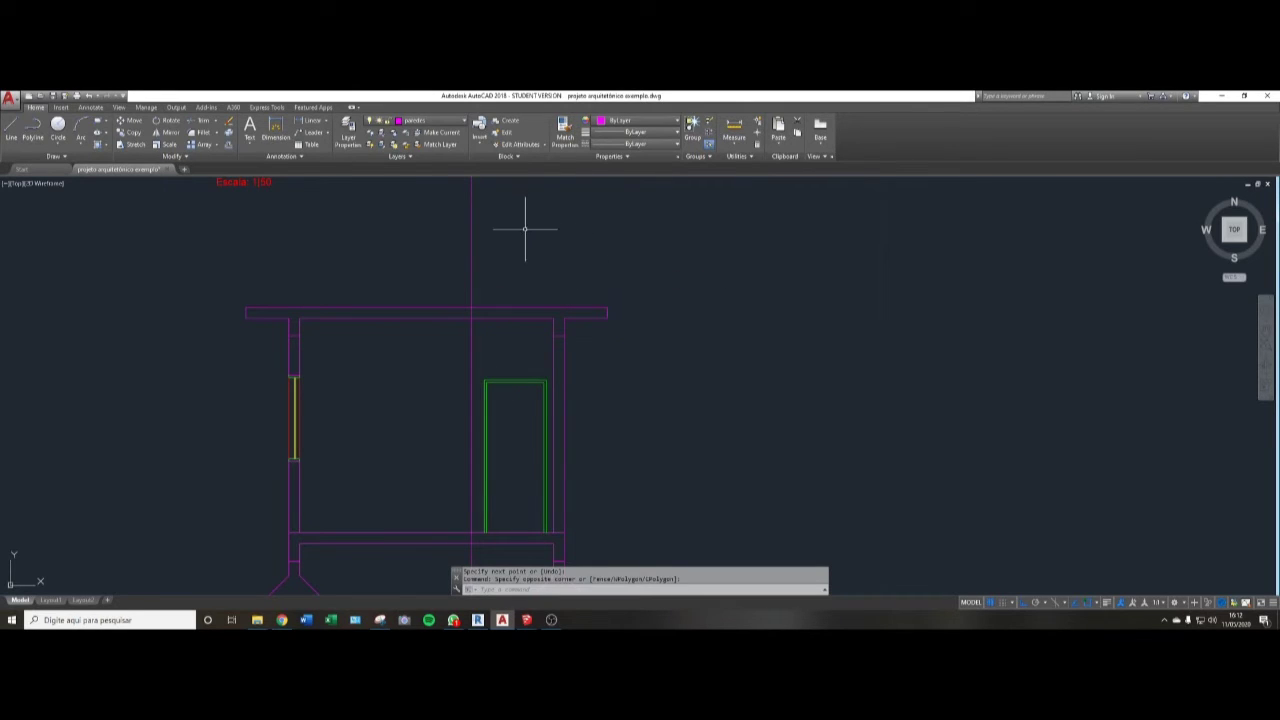
left_click(510, 223)
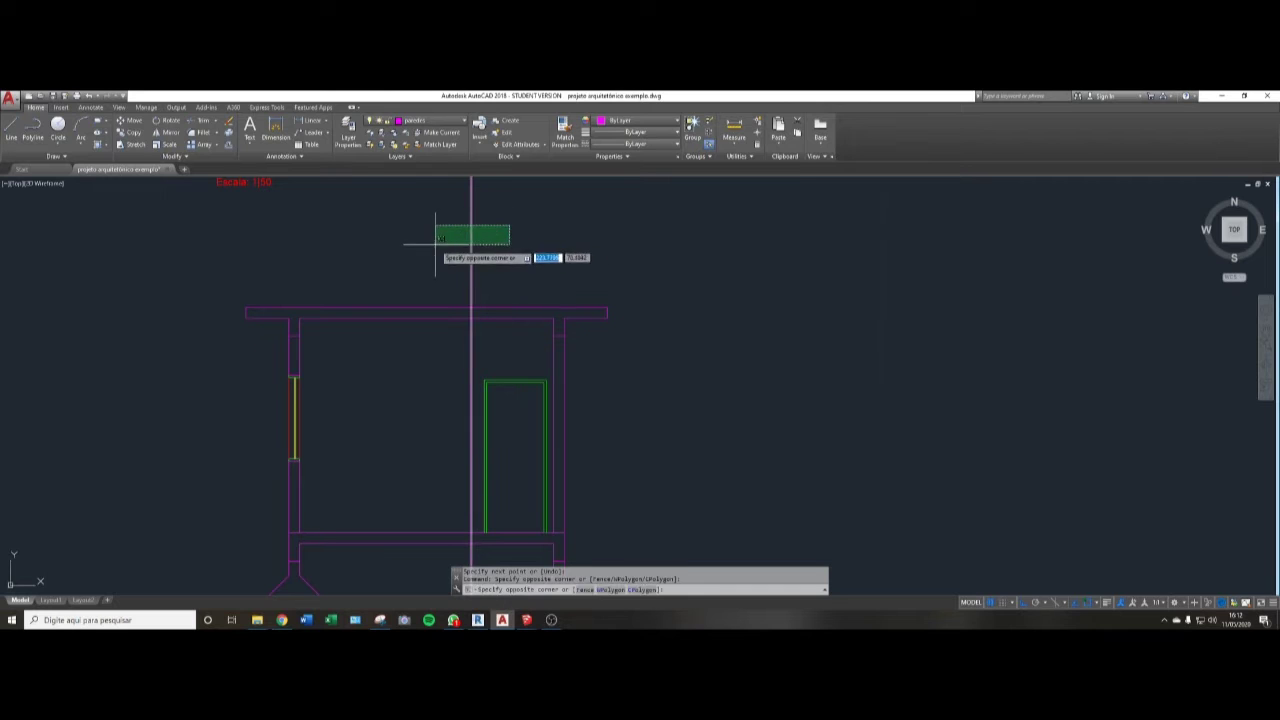
left_click(435, 256)
key("Delete")
scroll(412, 263, "down", 2)
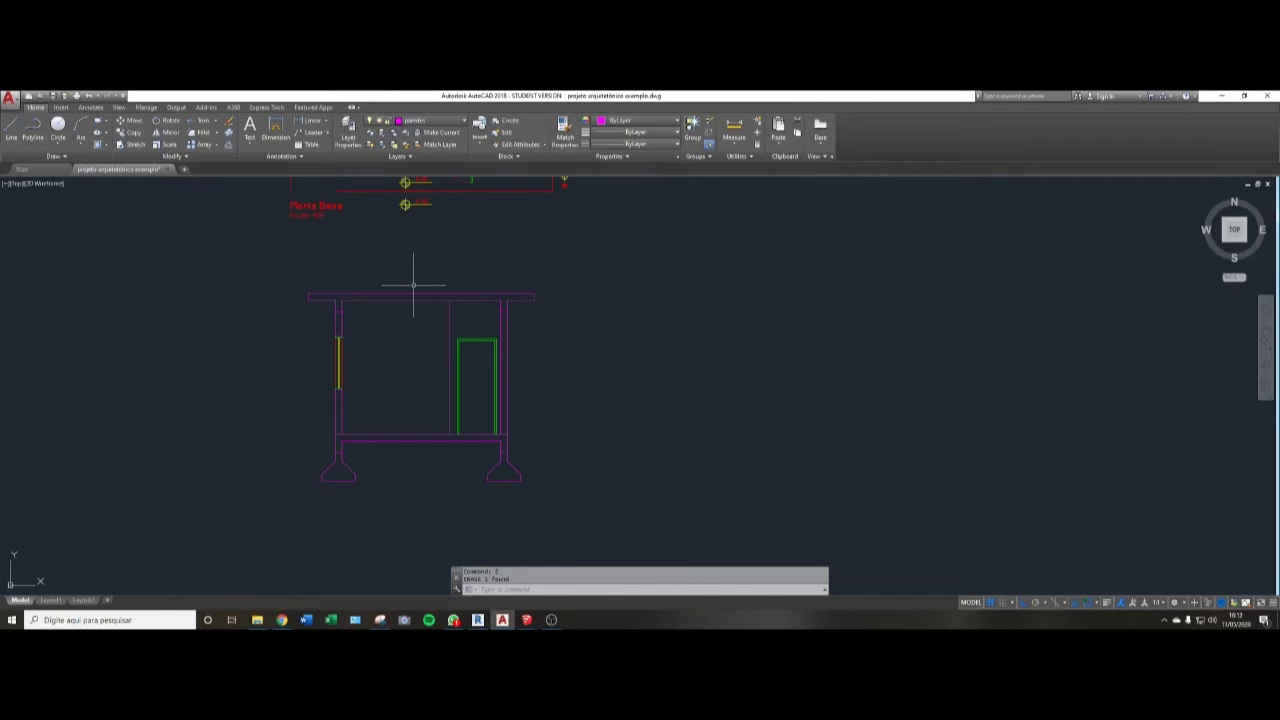
middle_click_drag(414, 286, 463, 309)
scroll(334, 288, "up", 2)
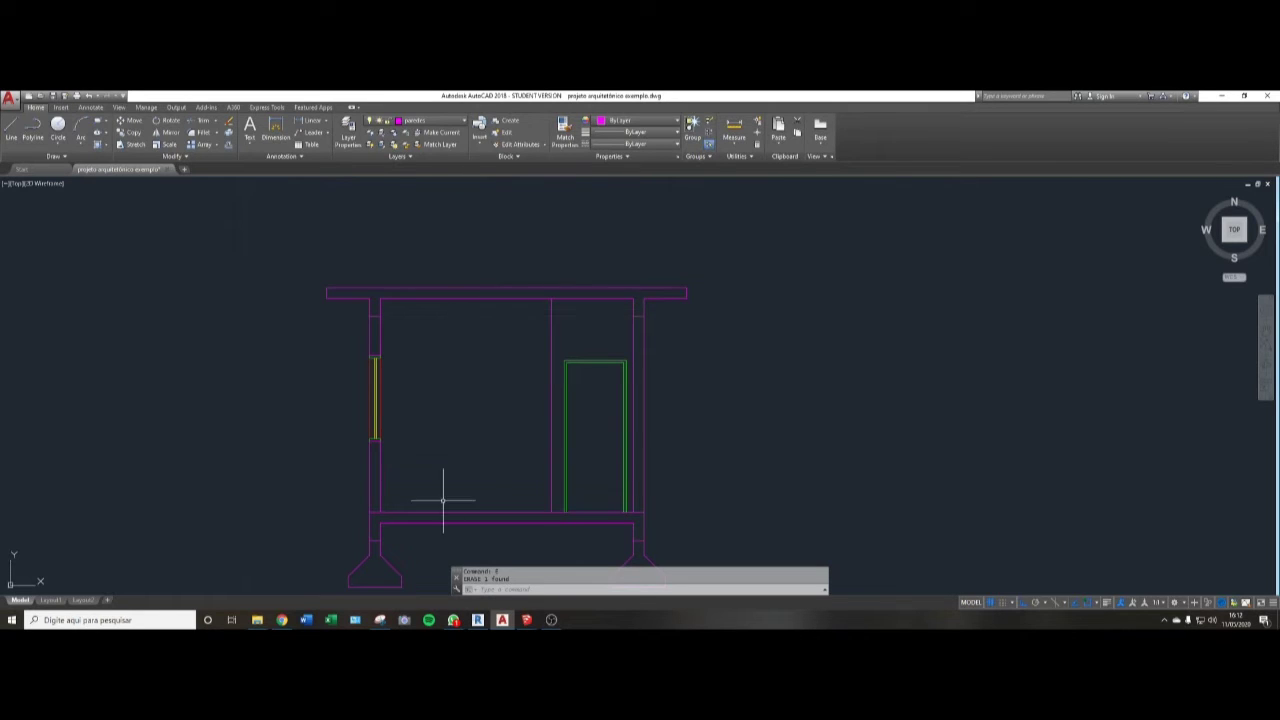
left_click(543, 322)
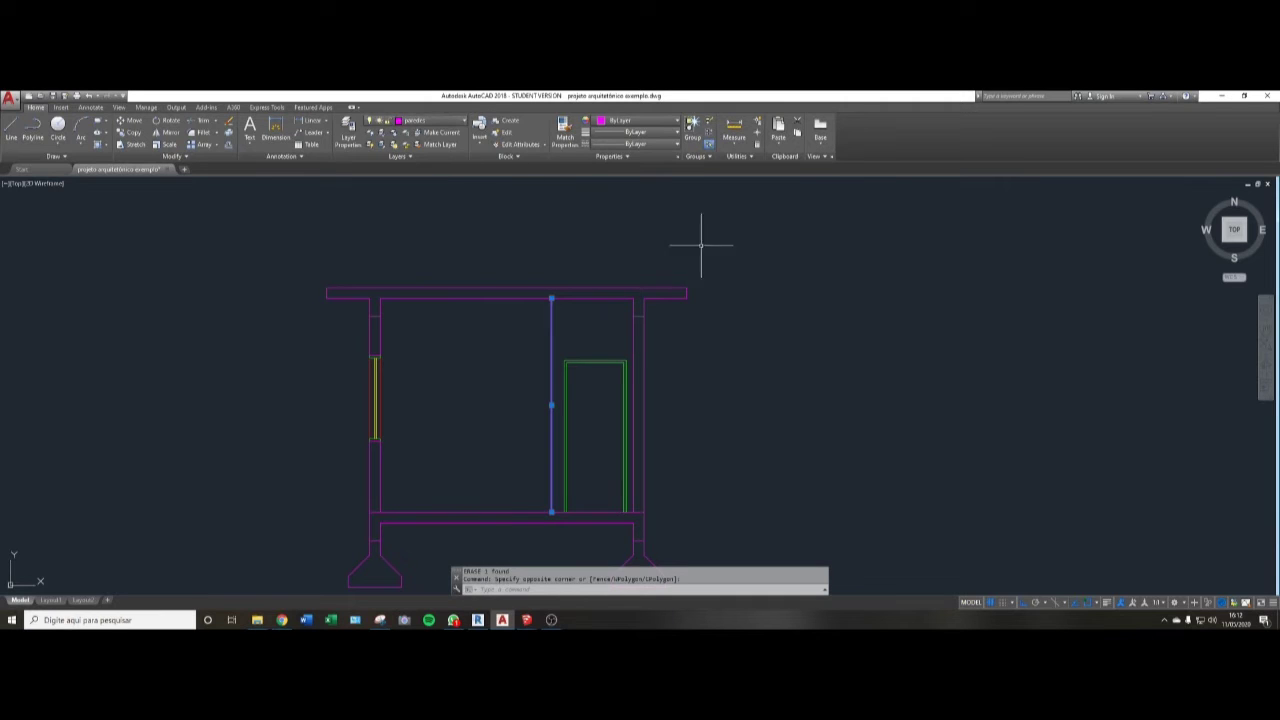
key("Escape")
key("Escape")
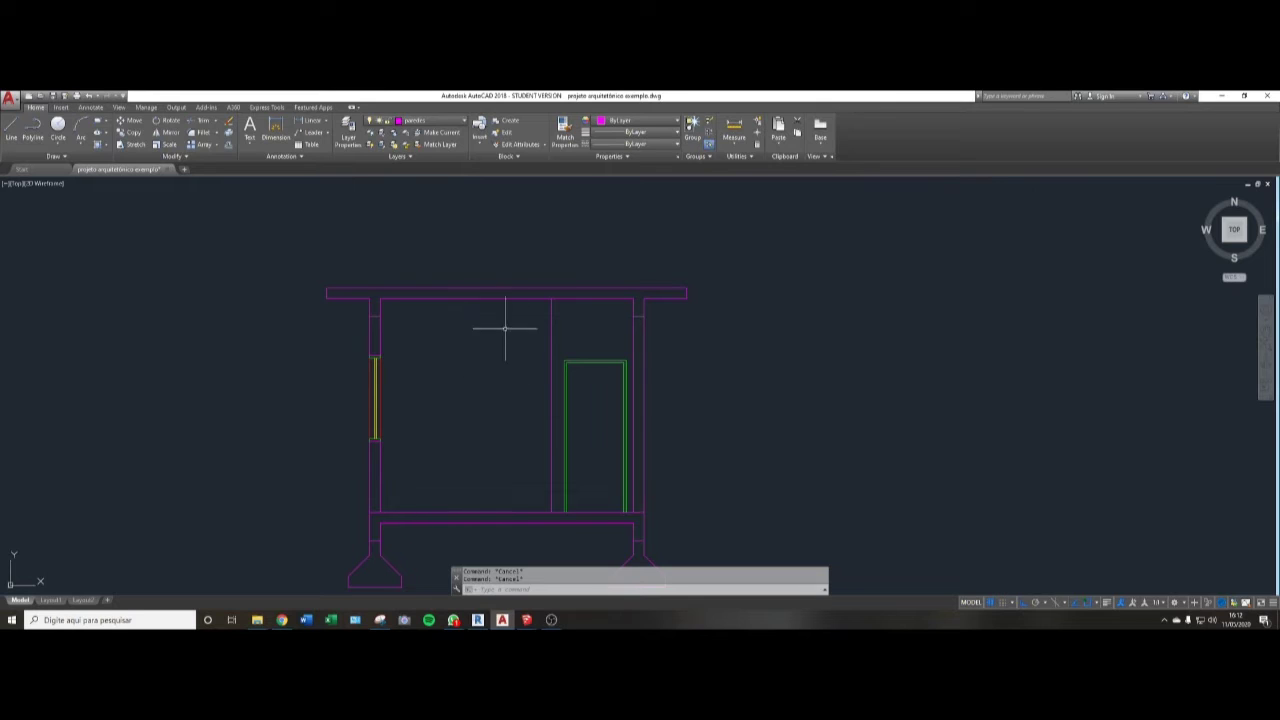
- Change the colour of the corridor wall's vertical line in the section to cyan
middle_click_drag(597, 412, 591, 380)
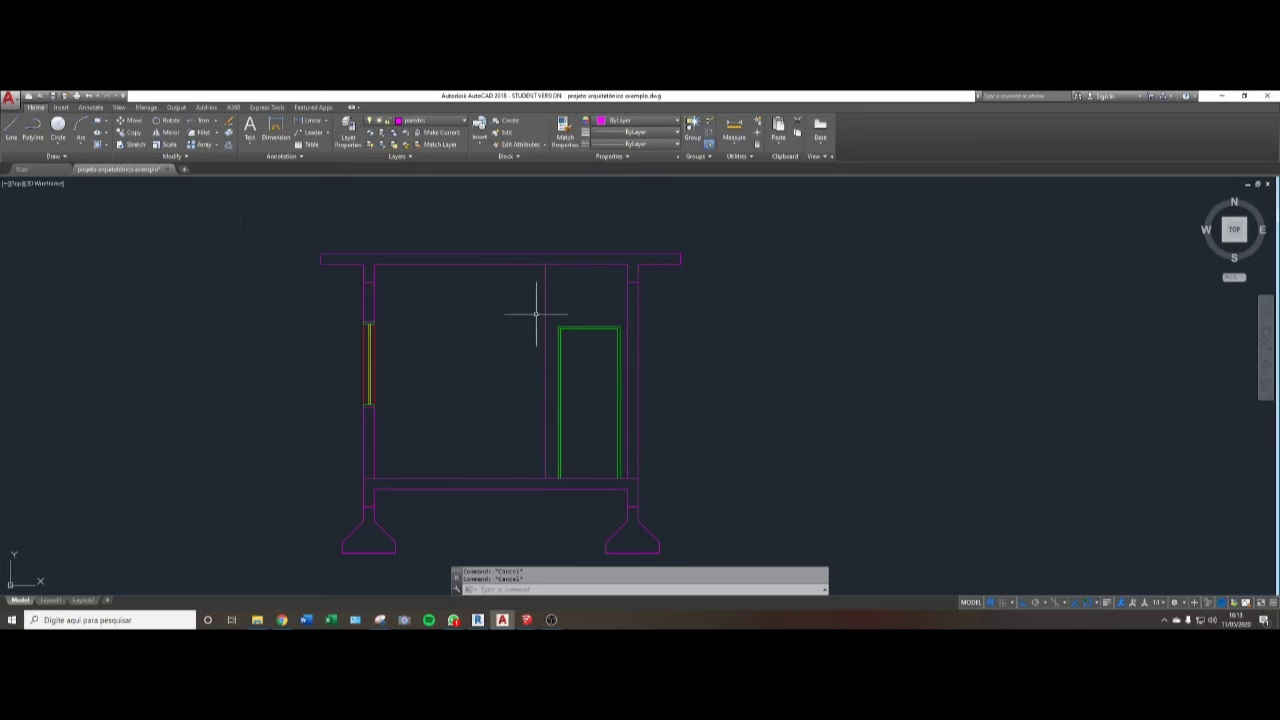
left_click(571, 275)
left_click(500, 320)
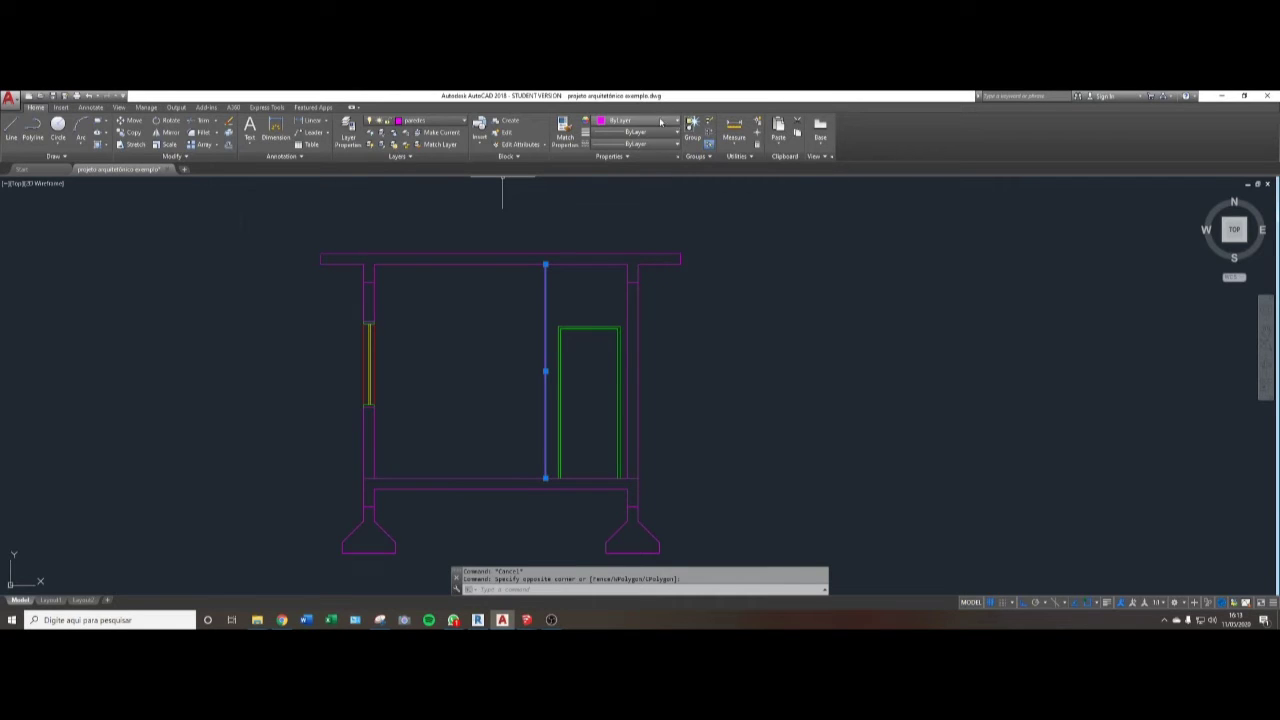
left_click(660, 121)
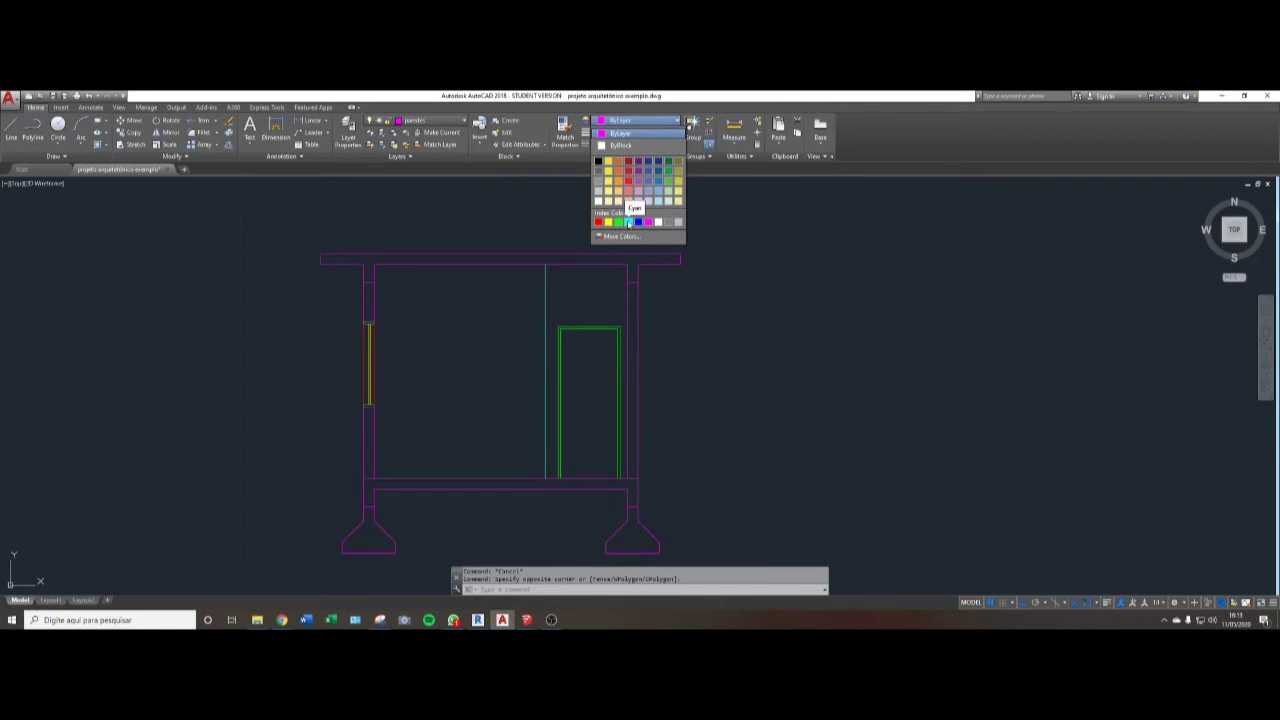
left_click(628, 222)
key("Escape")
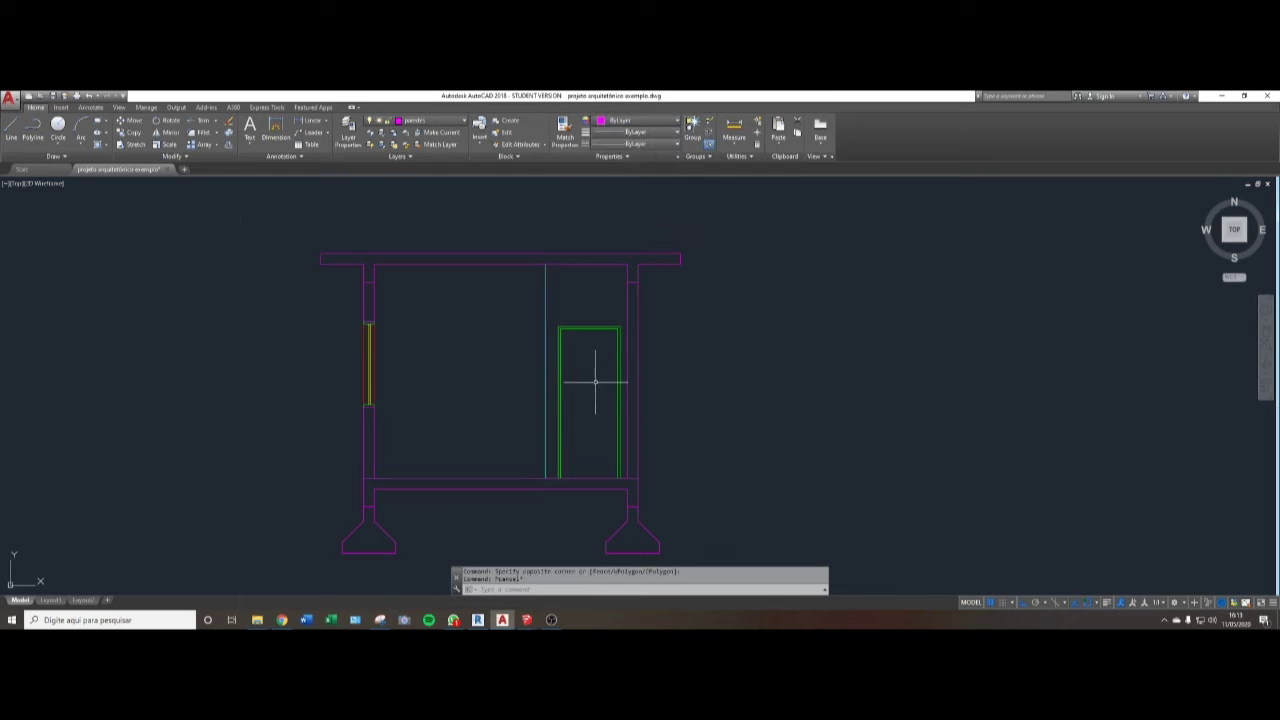
- Change the colour of the section's door outline and inner frame polylines to yellow
scroll(591, 368, "up", 4)
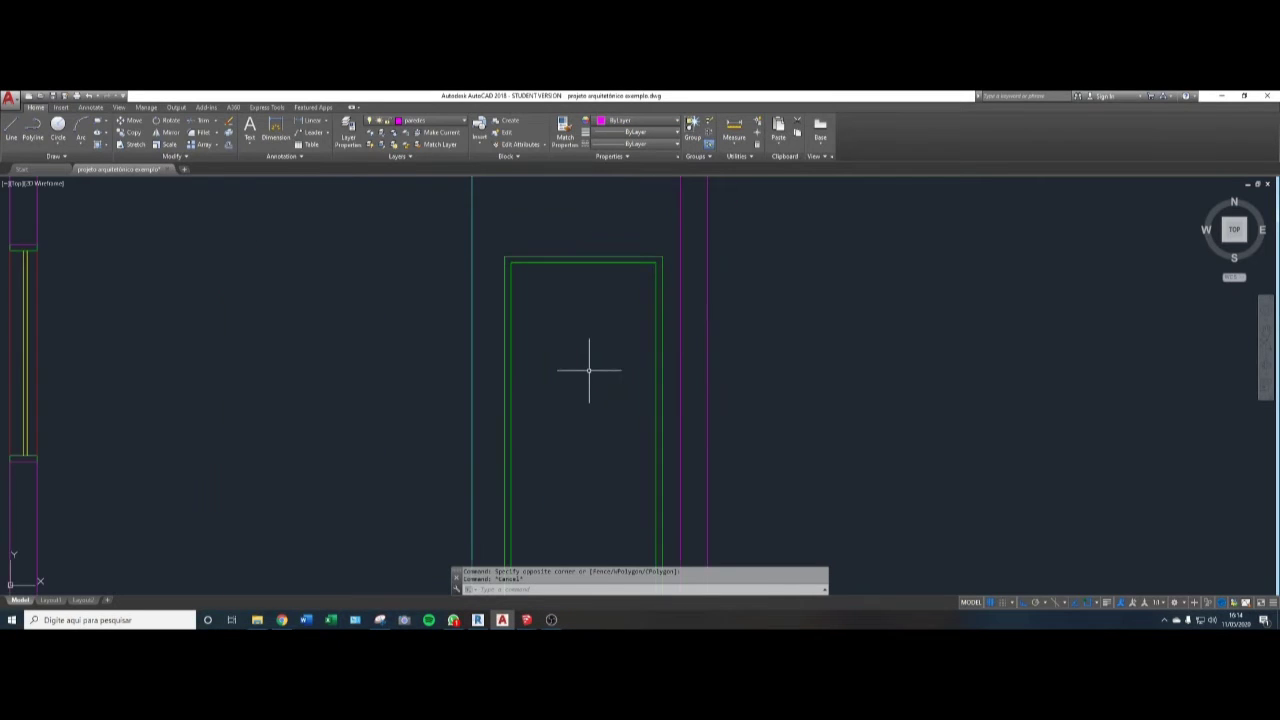
scroll(586, 357, "down", 4)
middle_click_drag(580, 388, 589, 339)
scroll(591, 287, "up", 2)
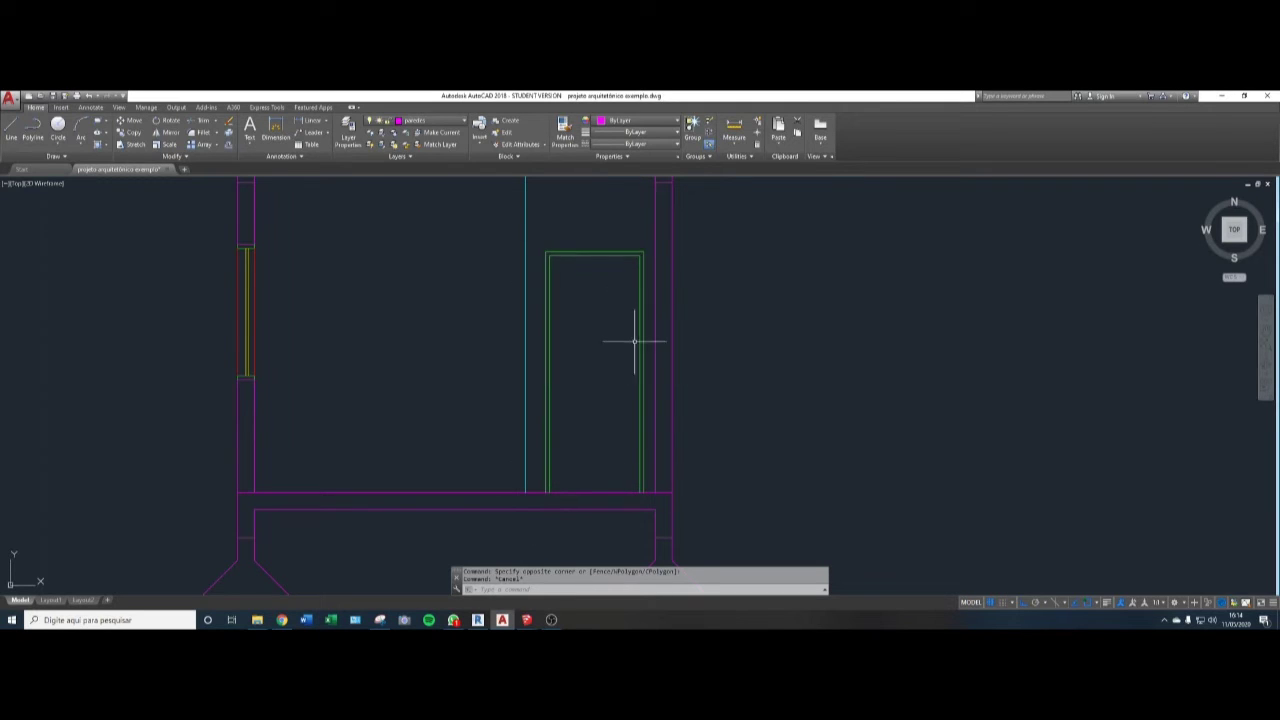
scroll(630, 340, "down", 4)
scroll(610, 330, "up", 4)
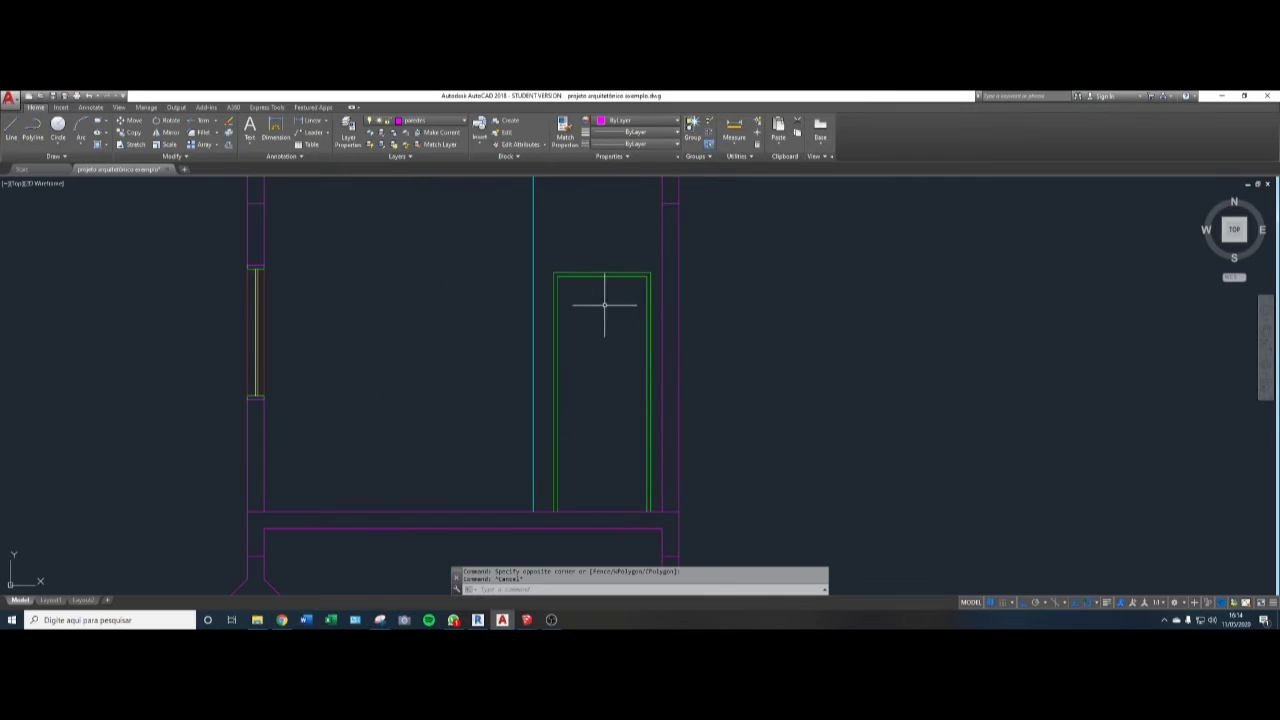
scroll(629, 276, "down", 2)
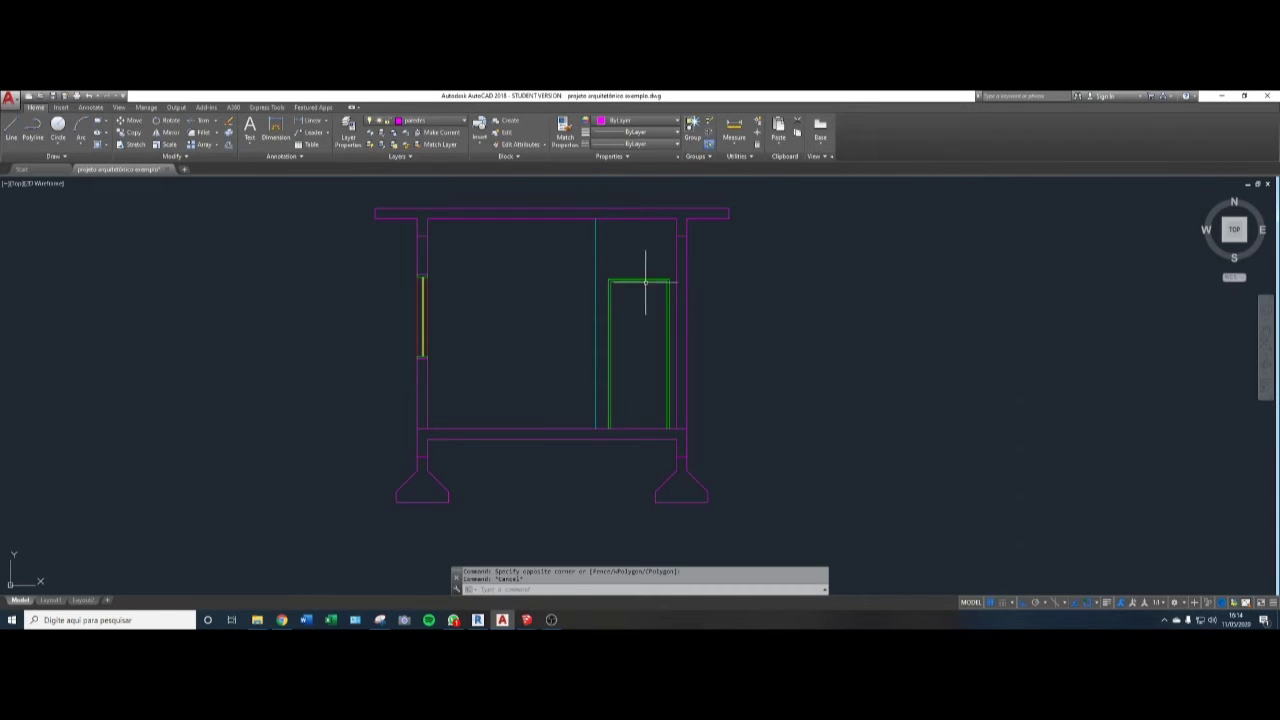
left_click(608, 387)
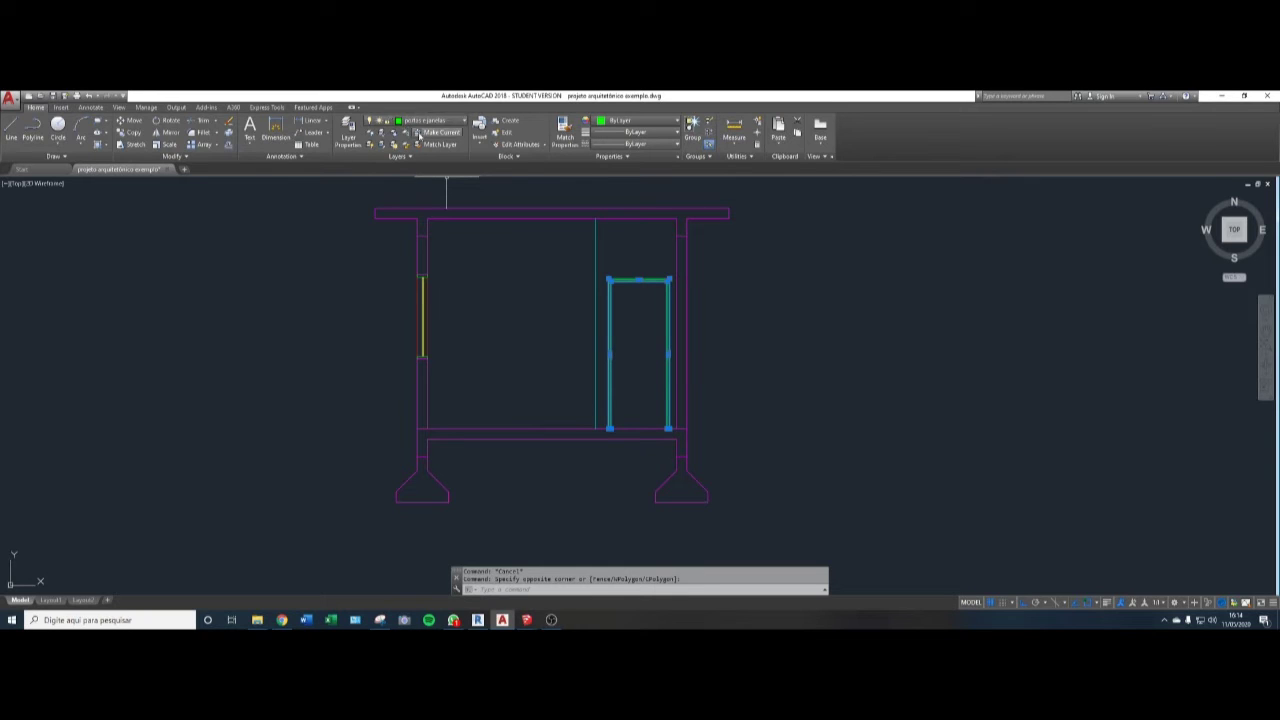
left_click(655, 123)
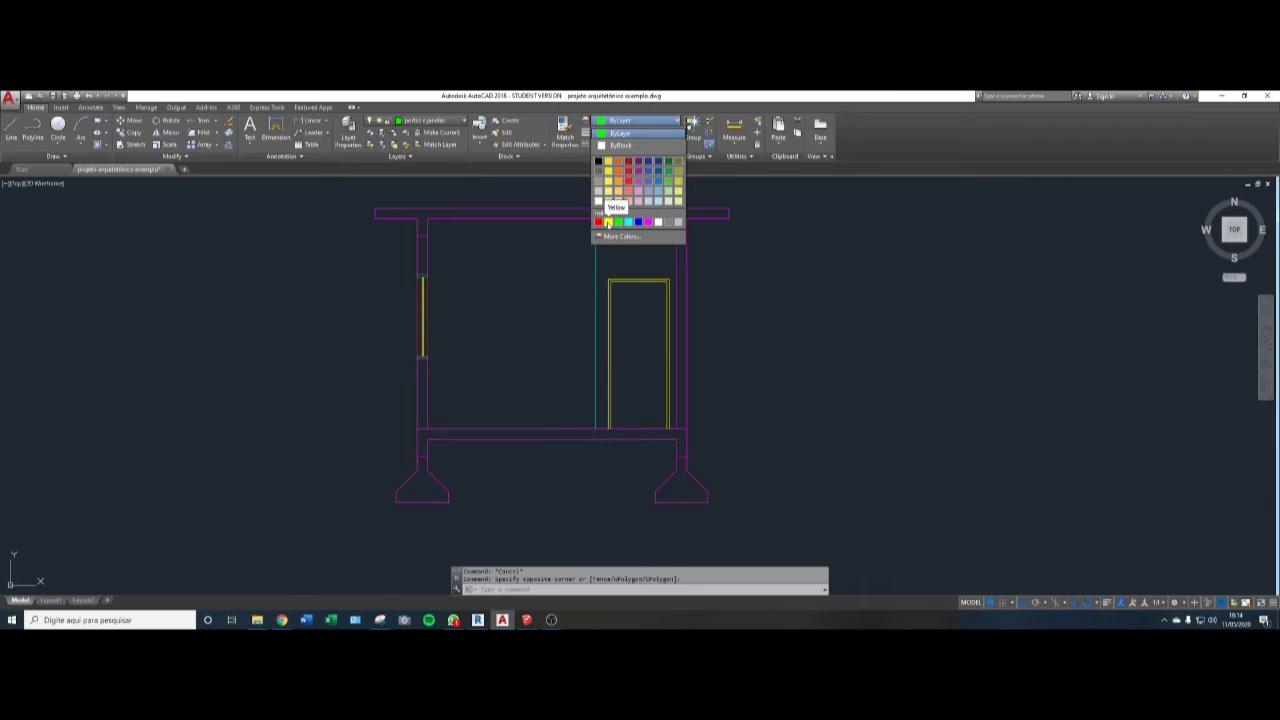
left_click(607, 222)
key("Escape")
- Save the drawing with the updated building section
scroll(690, 320, "down", 2)
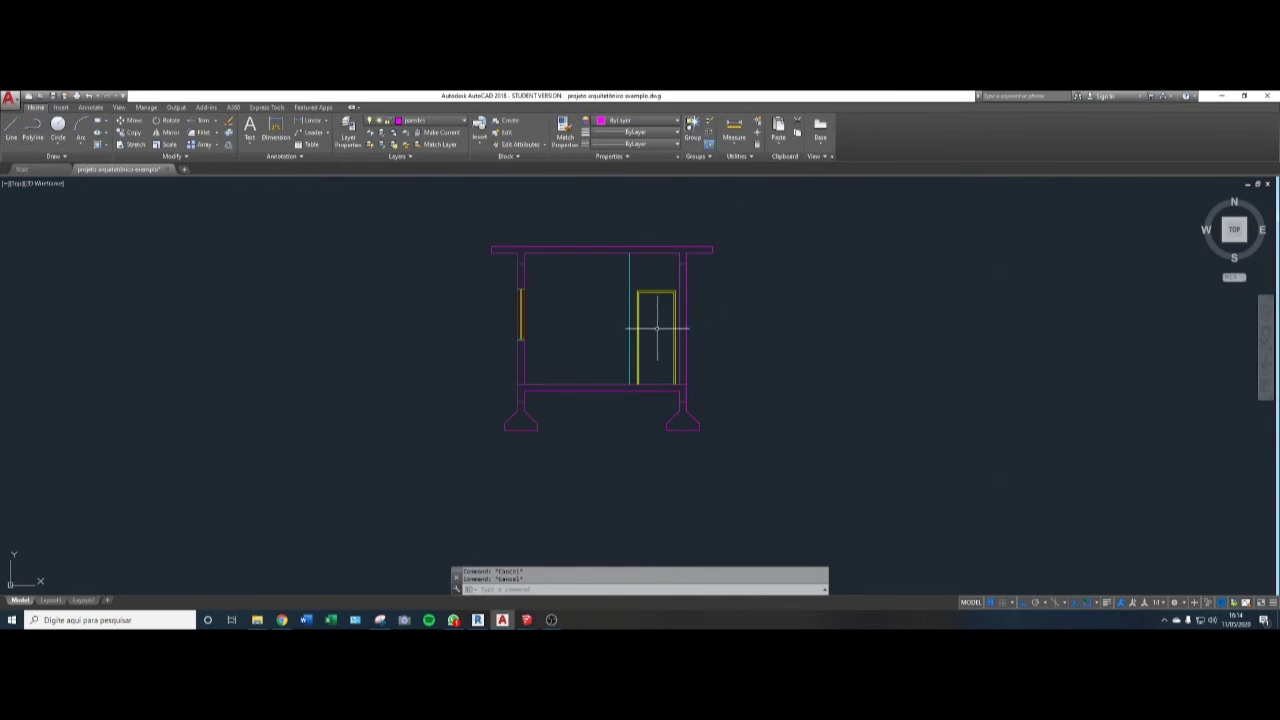
mouse_move(657, 328)
middle_mouse_down()
mouse_move(651, 423)
mouse_move(674, 420)
middle_mouse_up()
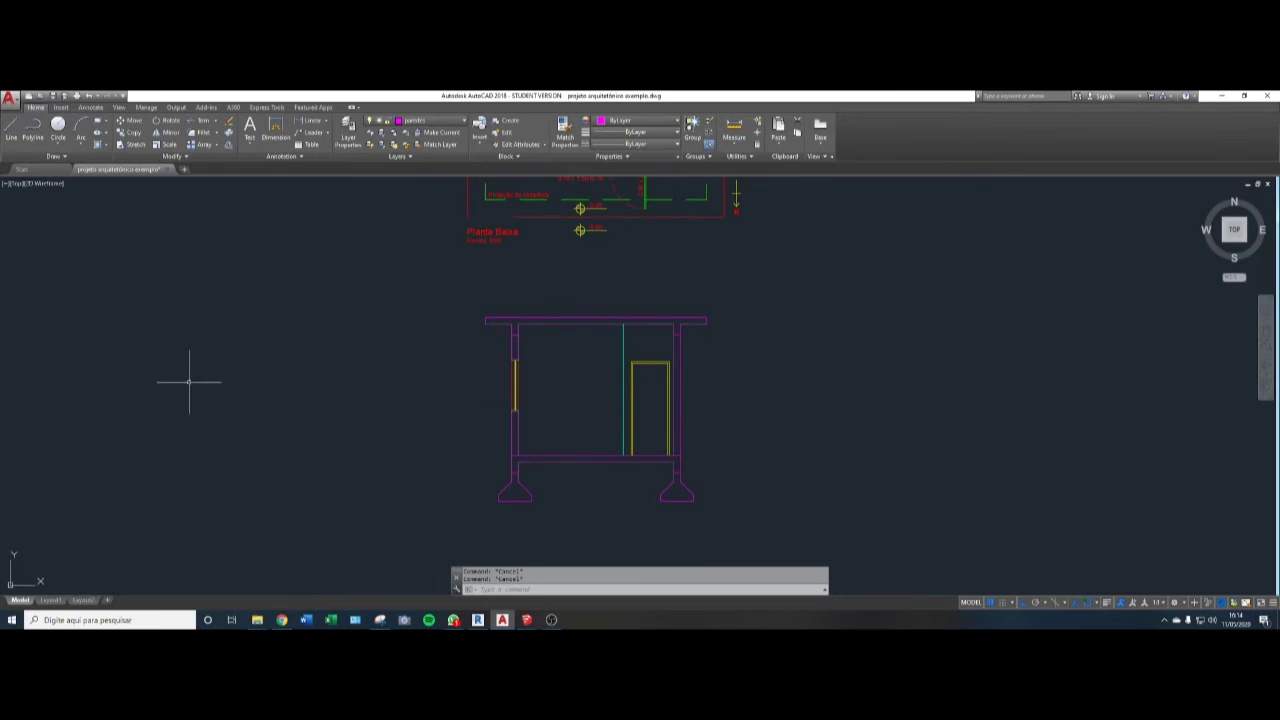
left_click(53, 97)
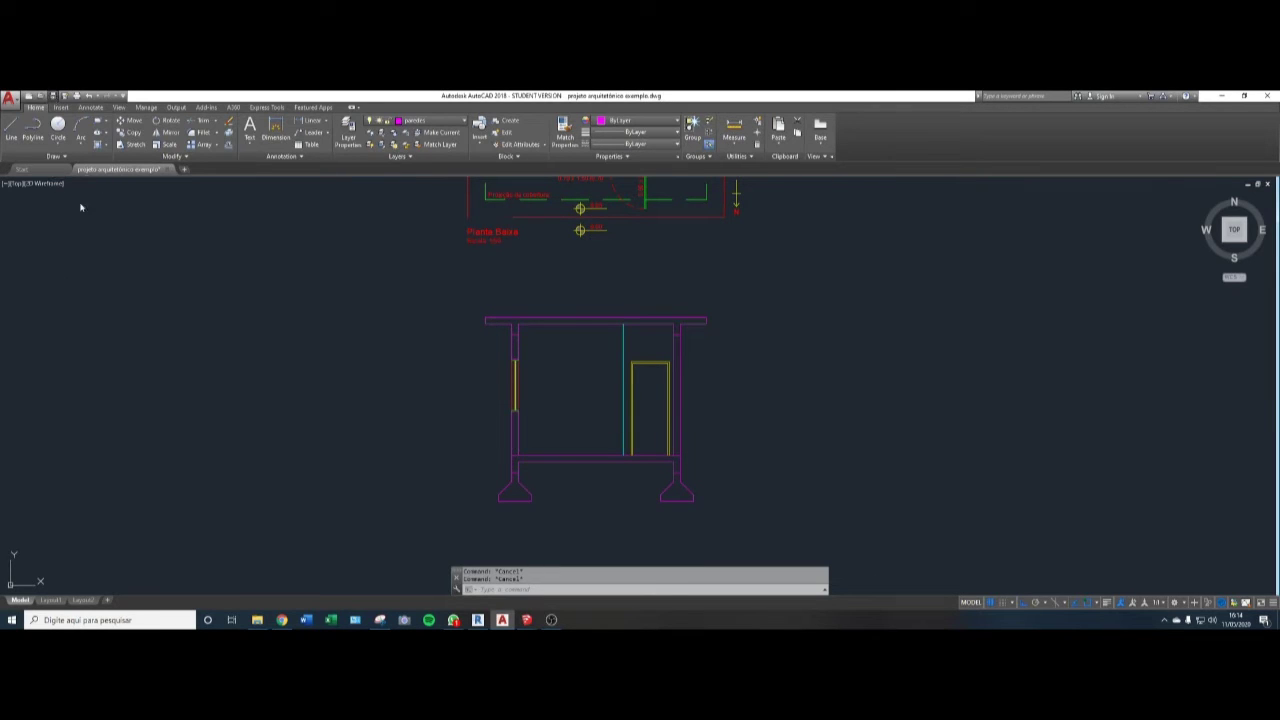
middle_click_drag(808, 380, 780, 408)
scroll(772, 380, "down", 2)
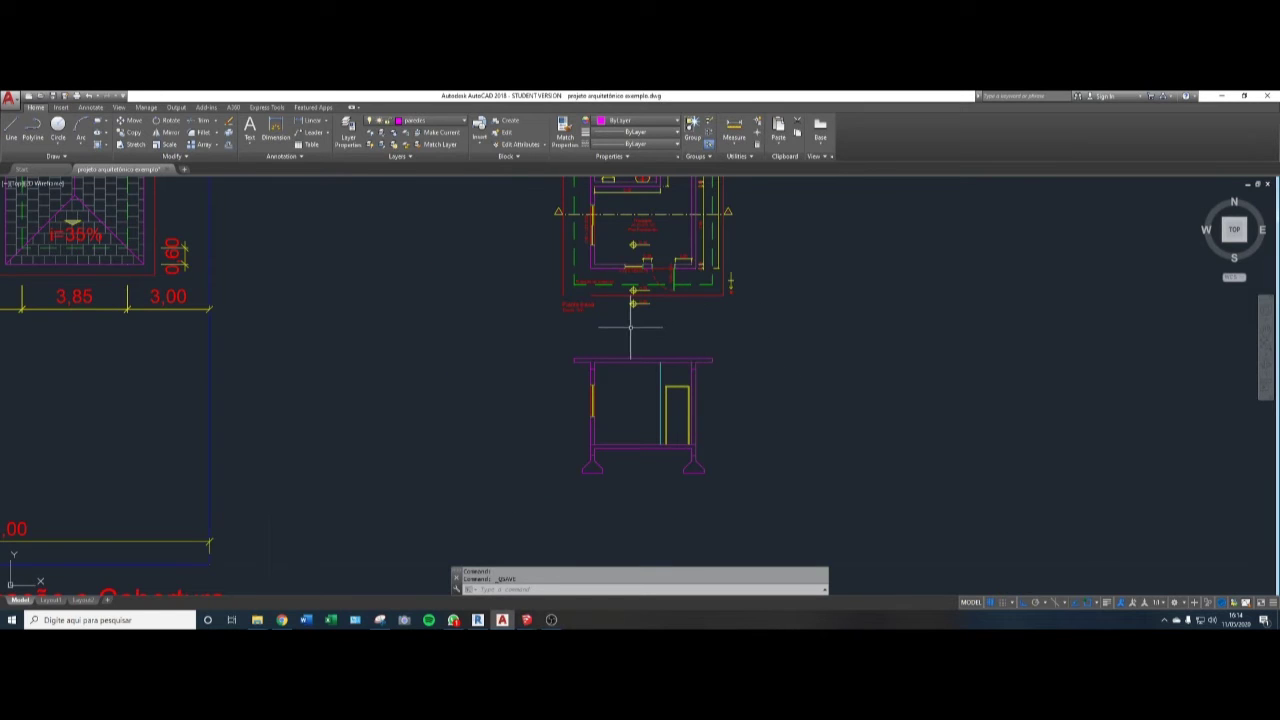
scroll(631, 352, "up", 2)
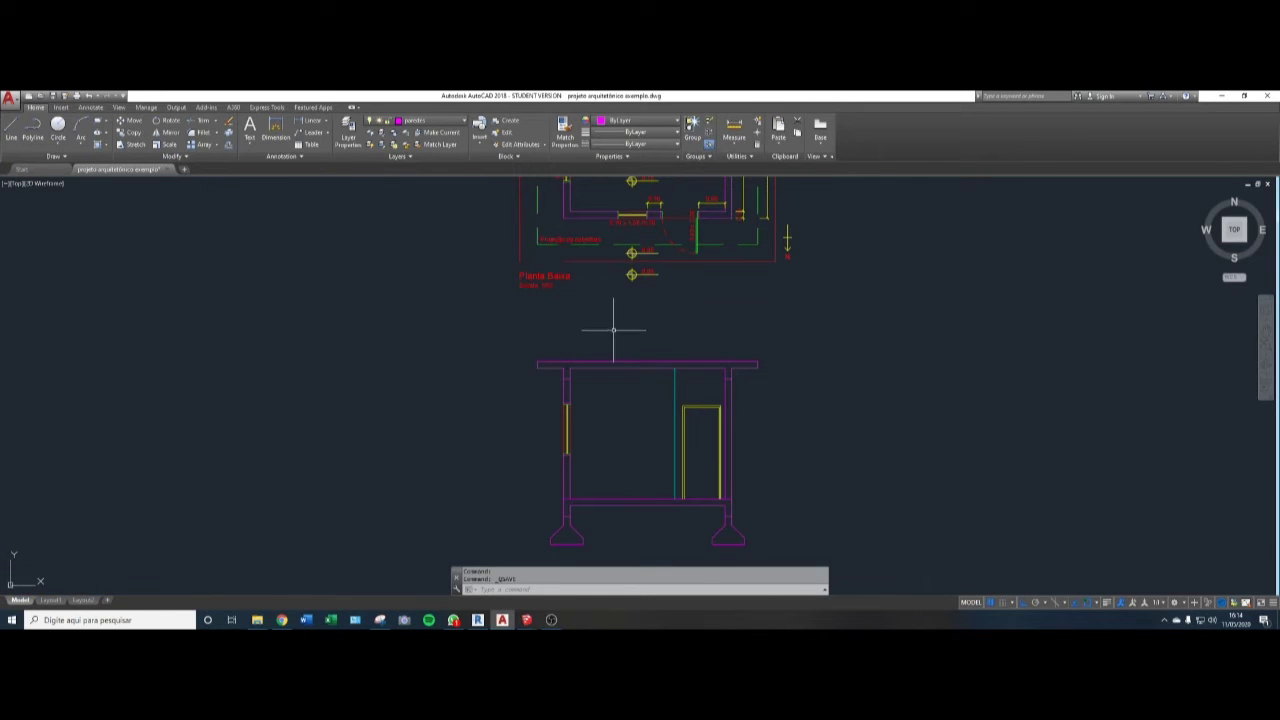
scroll(528, 373, "down", 4)
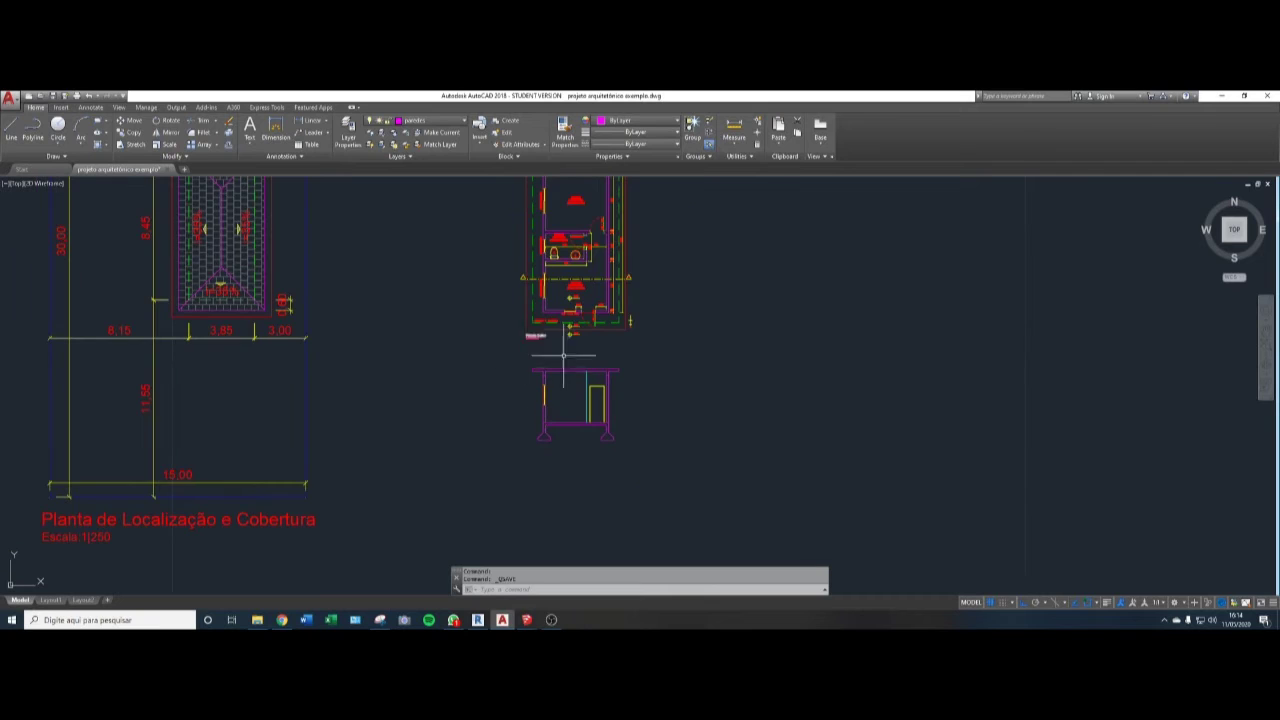
- Examine the building section beneath the floor plan and the hip and ridge lines with their slopes on the roof plan
scroll(600, 366, "up", 3)
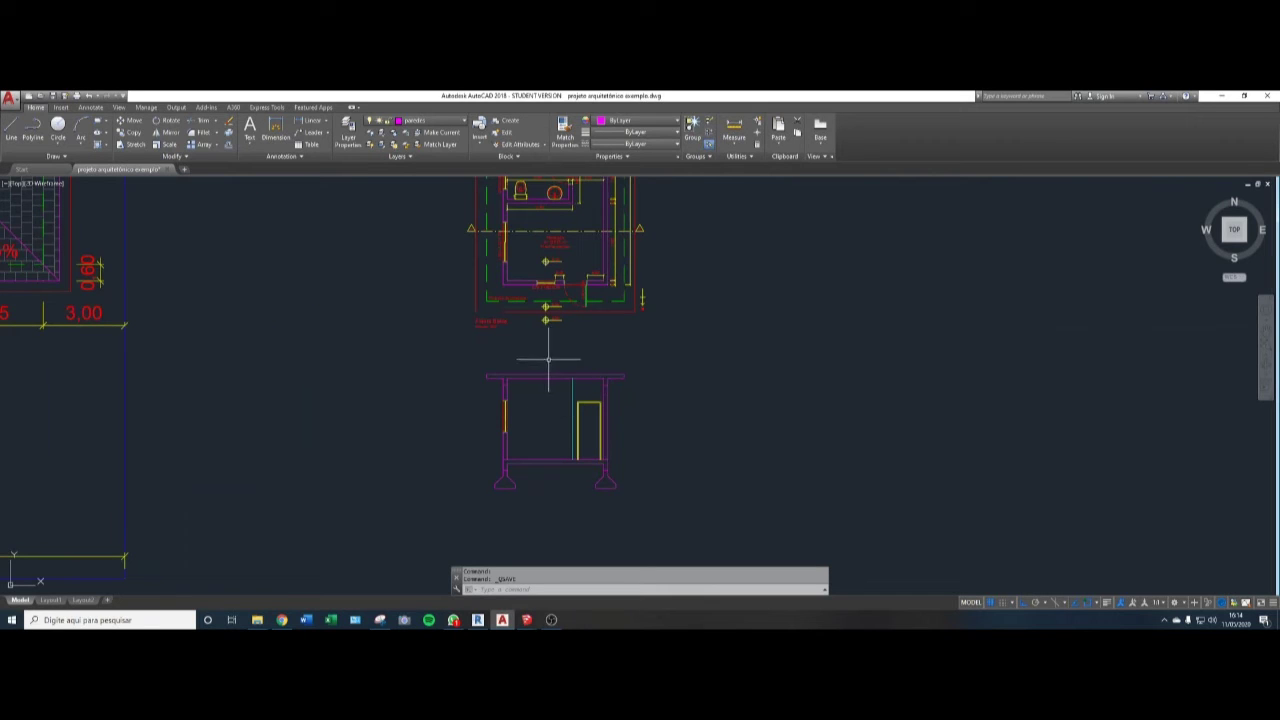
scroll(513, 353, "up", 2)
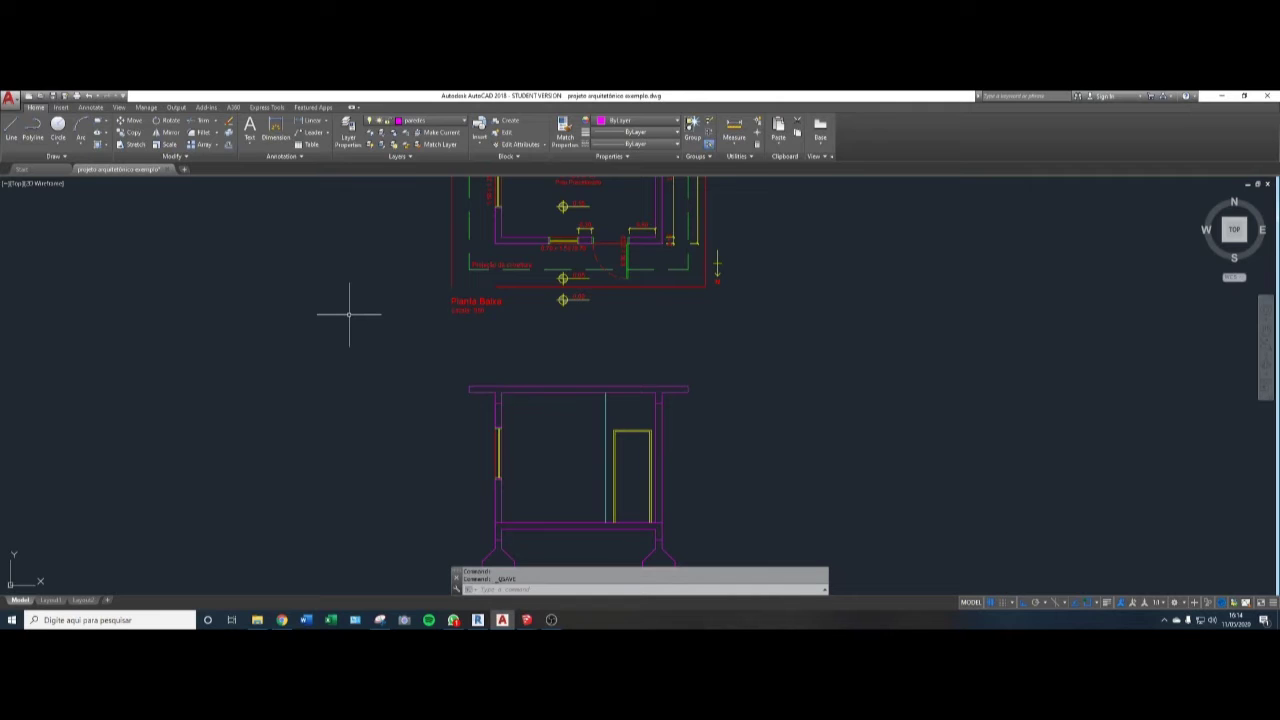
scroll(345, 330, "down", 2)
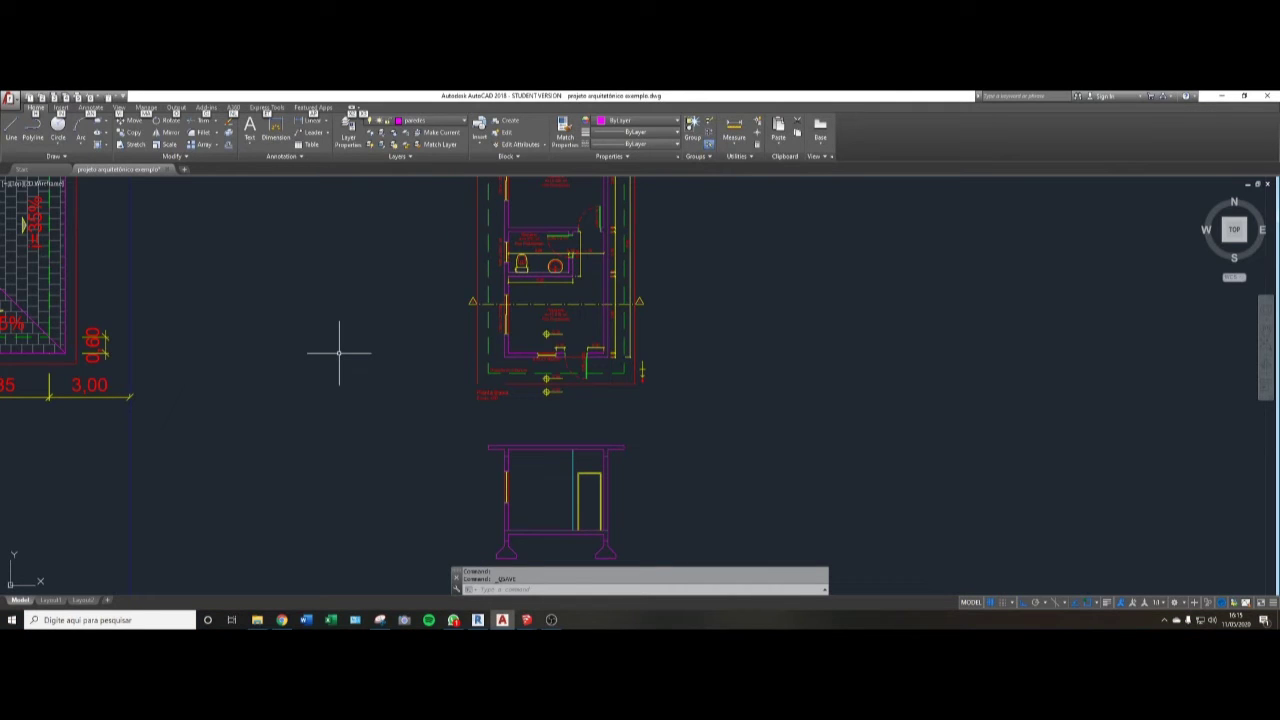
scroll(554, 452, "up", 3)
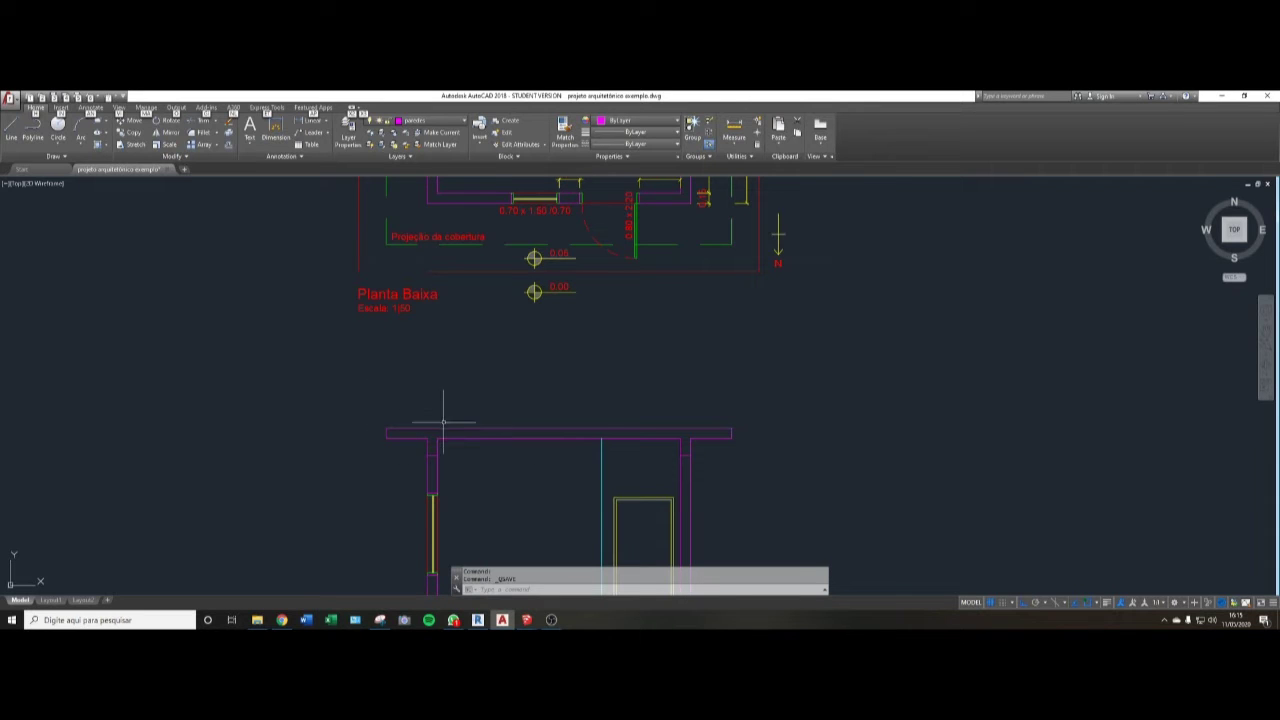
scroll(469, 397, "down", 5)
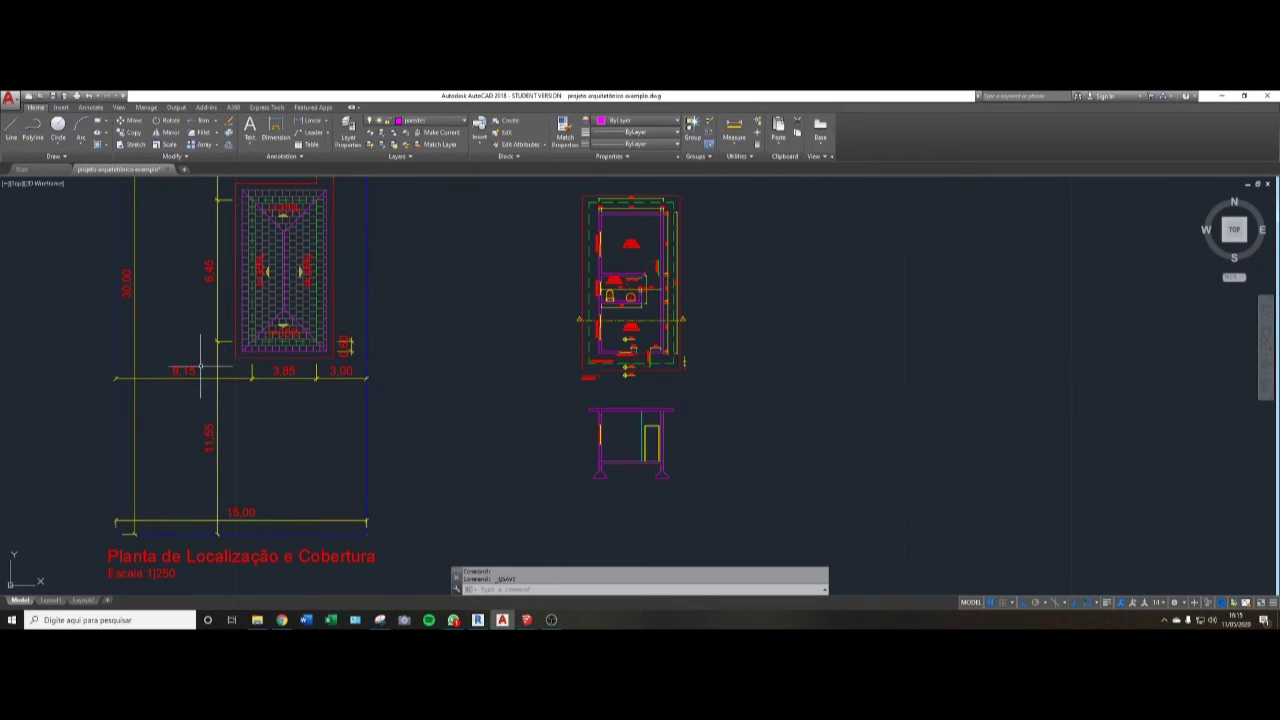
middle_click_drag(245, 253, 298, 340)
scroll(263, 283, "up", 2)
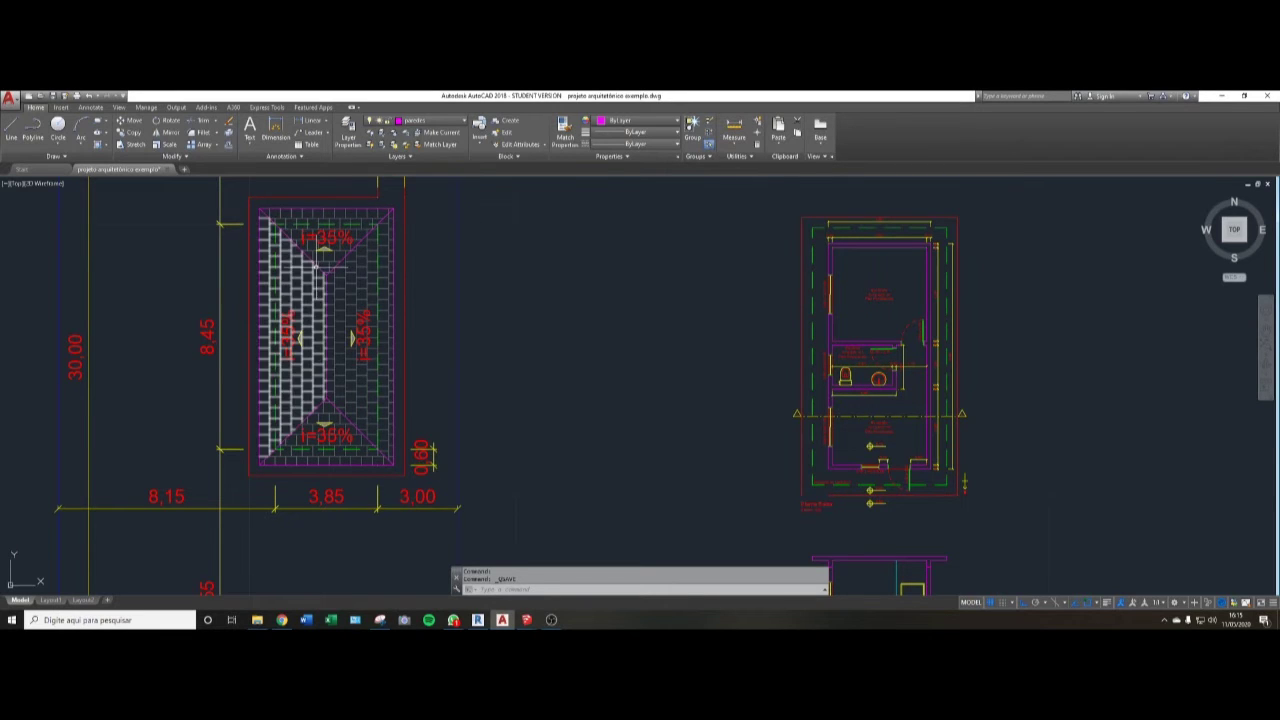
left_click(317, 266)
left_click(336, 265)
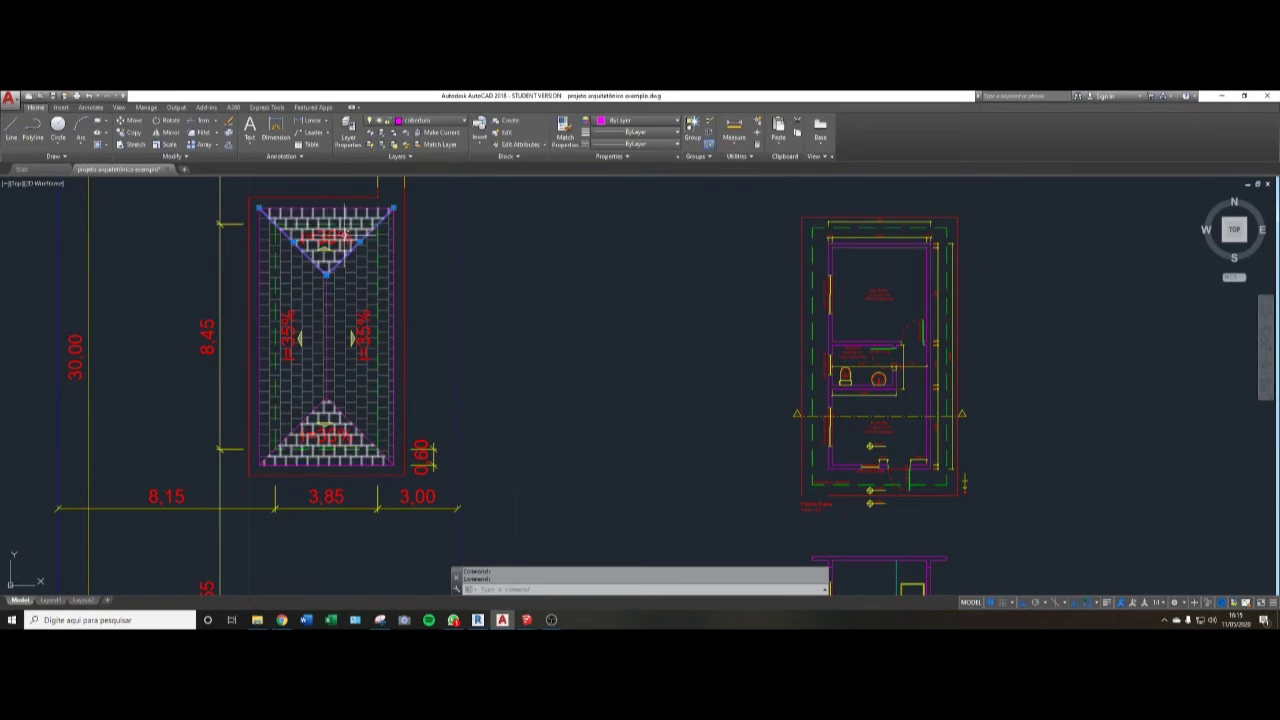
key("Escape")
key("Escape")
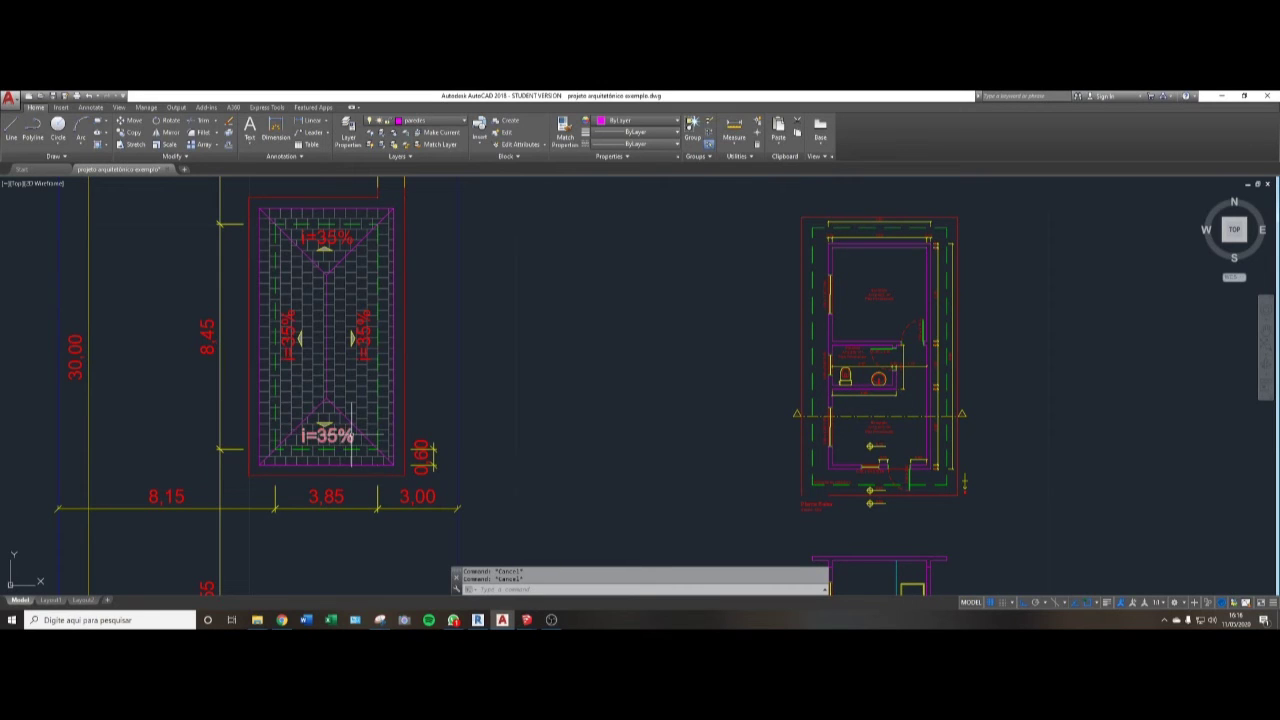
middle_click_drag(890, 518, 883, 486)
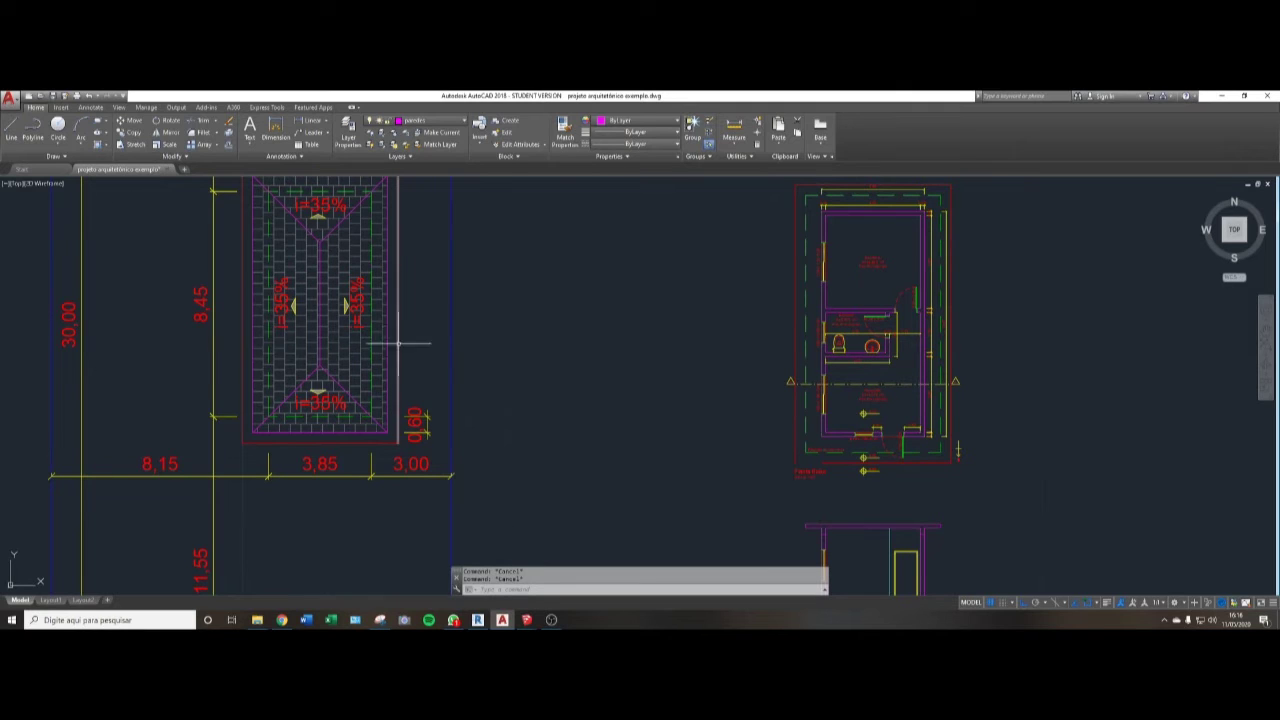
type("co")
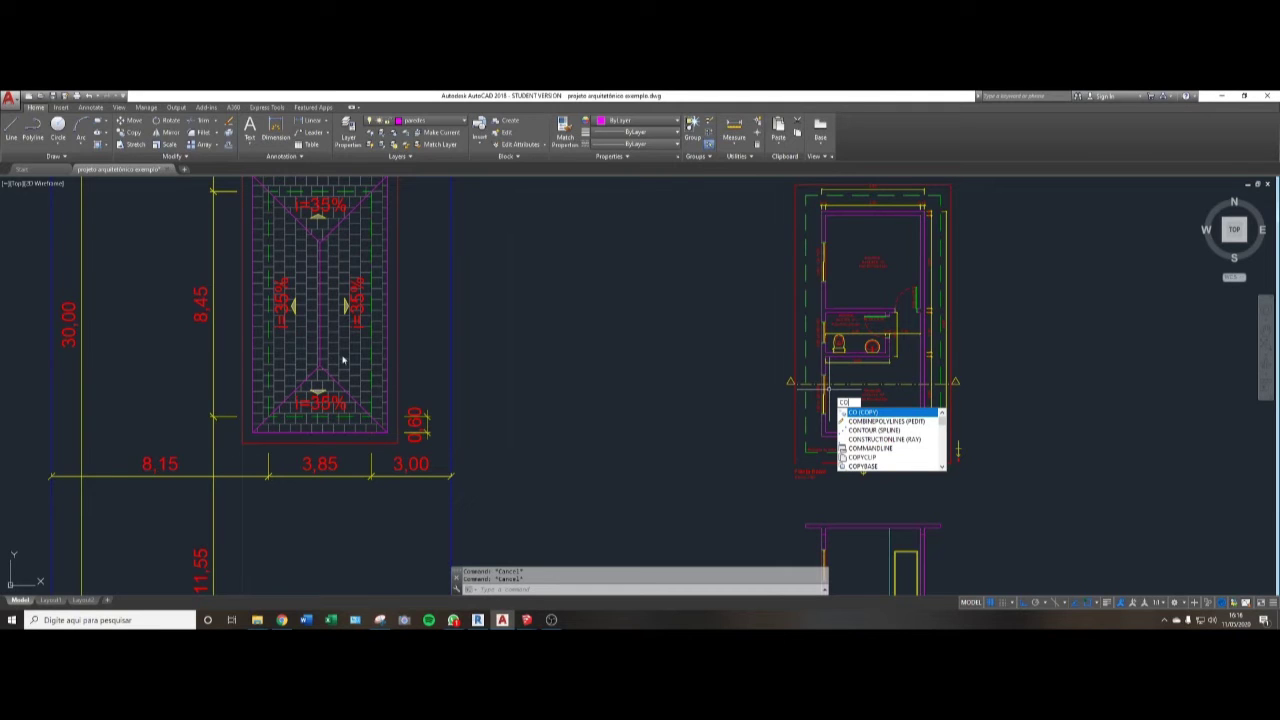
scroll(463, 355, "down", 4)
key("Escape")
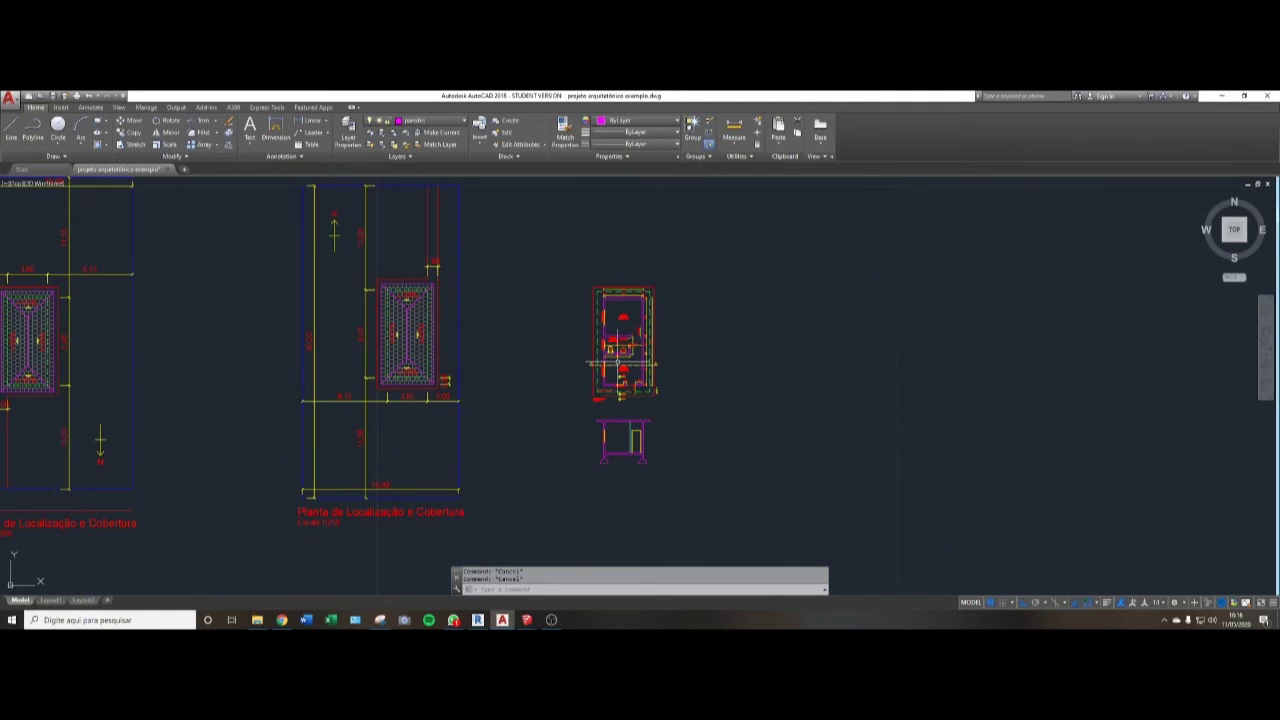
- Copy the section cut line from the floor plan to the north-down roof plan, using the lower-left roof projection corner as base point and the matching roof corner as target
scroll(622, 357, "up", 4)
left_click(560, 400)
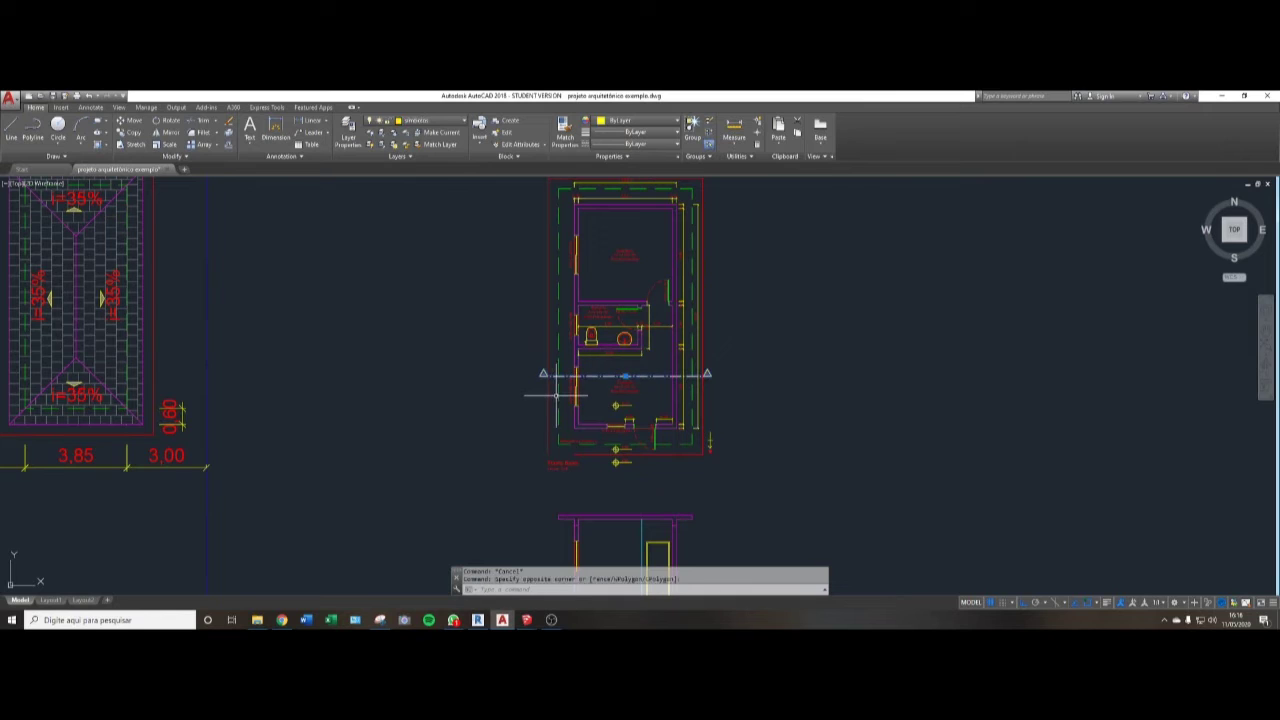
type("co")
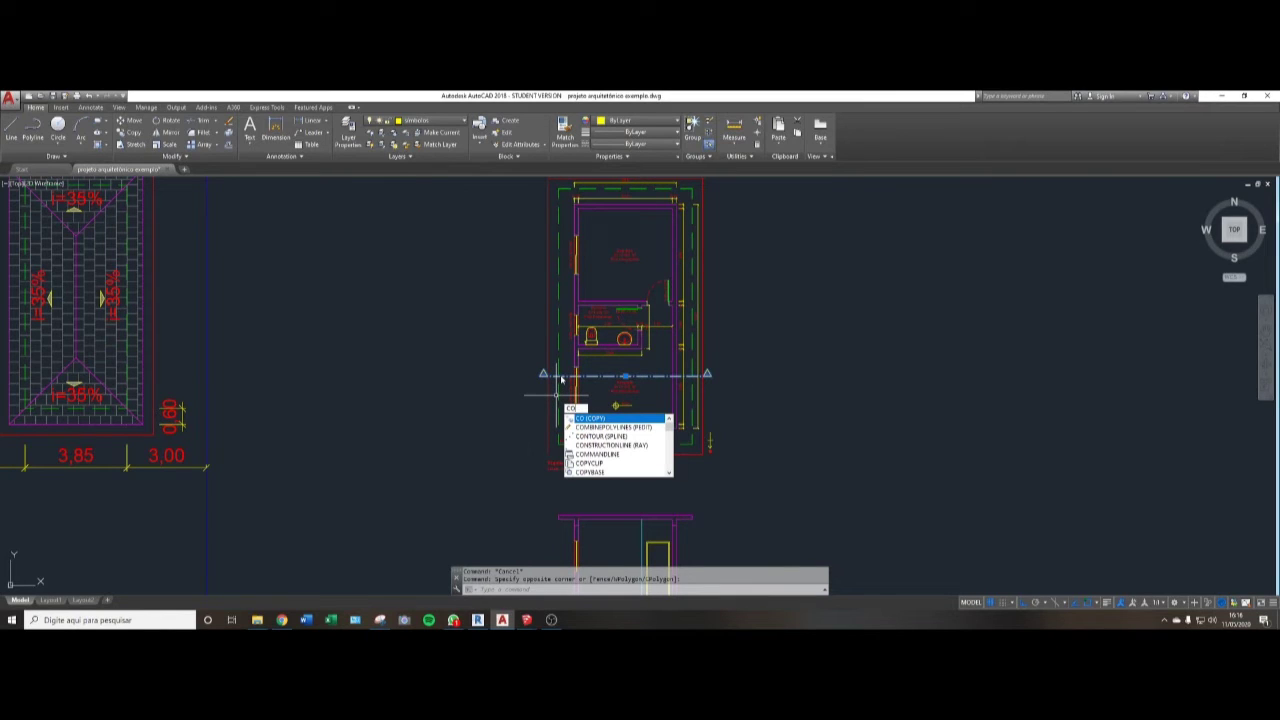
key("Return")
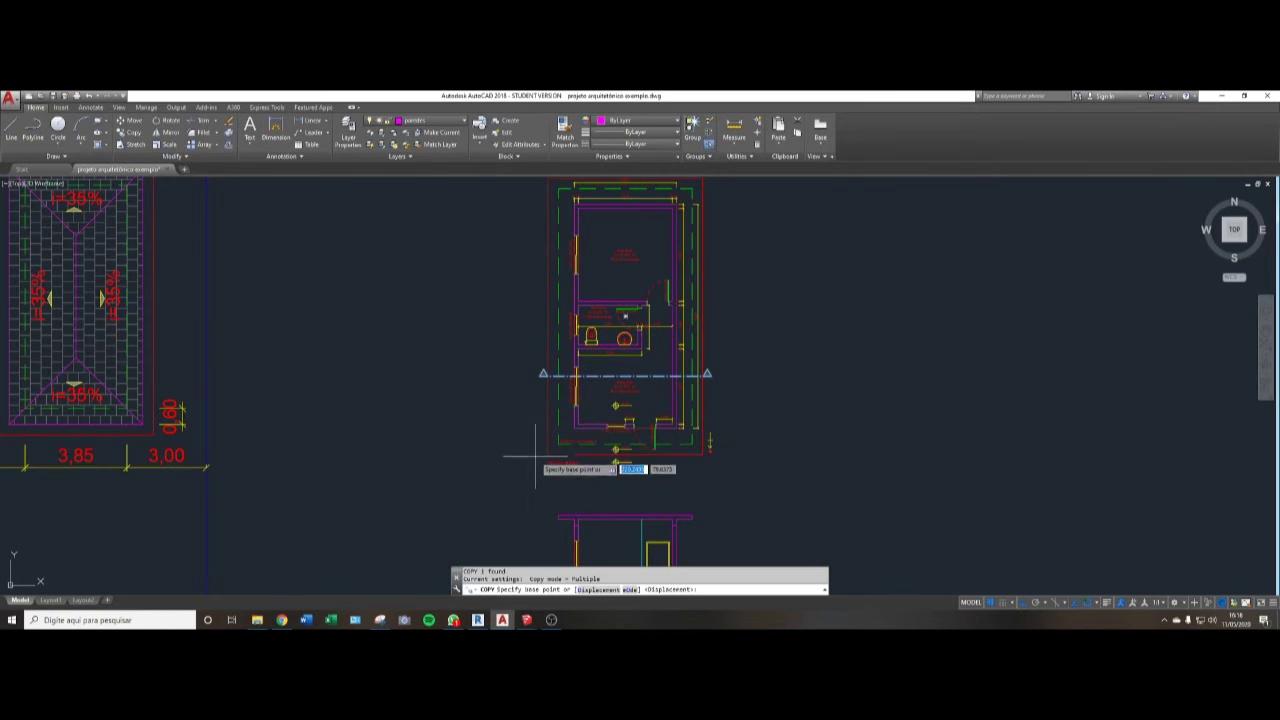
scroll(566, 457, "up", 3)
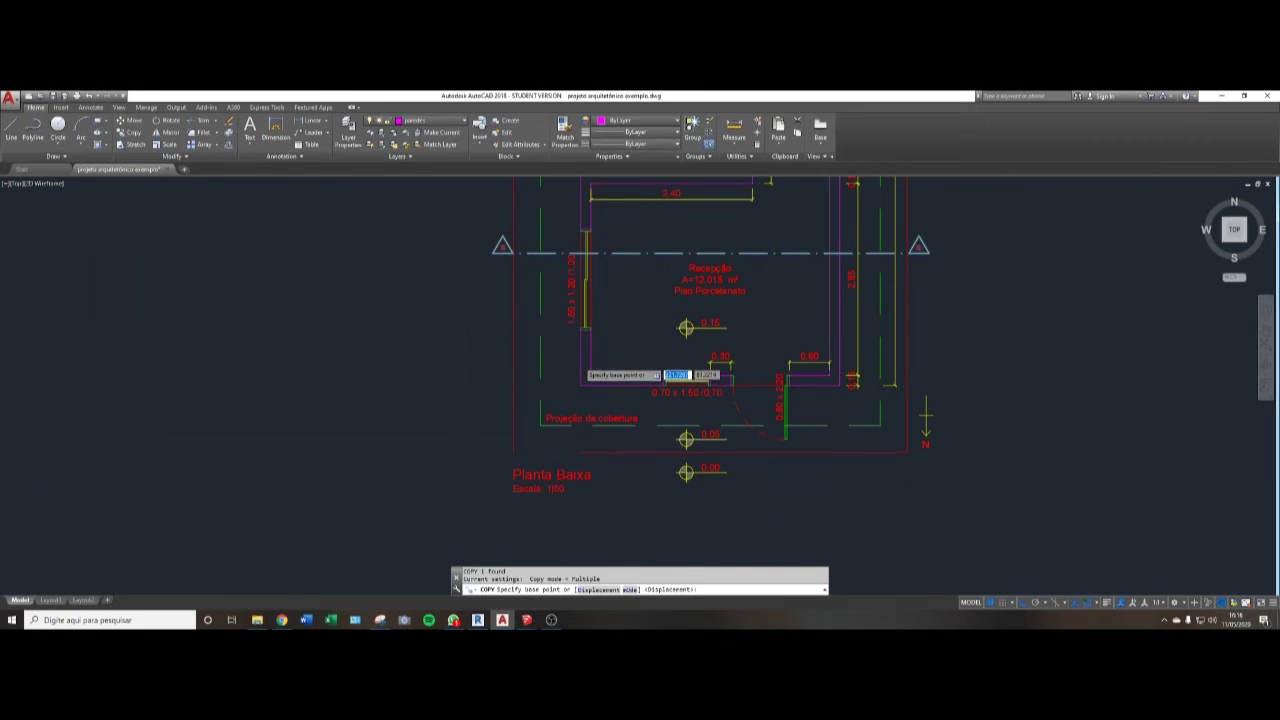
scroll(578, 362, "down", 2)
scroll(657, 477, "down", 3)
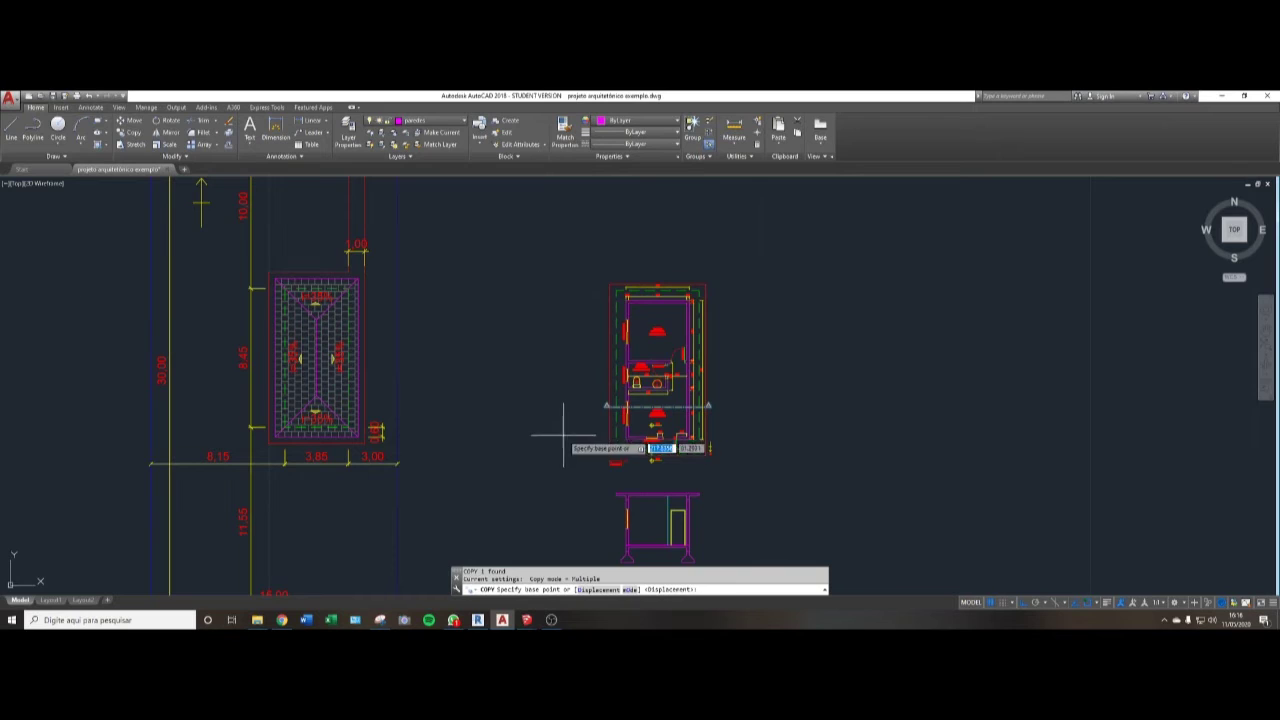
scroll(622, 447, "up", 4)
scroll(565, 441, "up", 4)
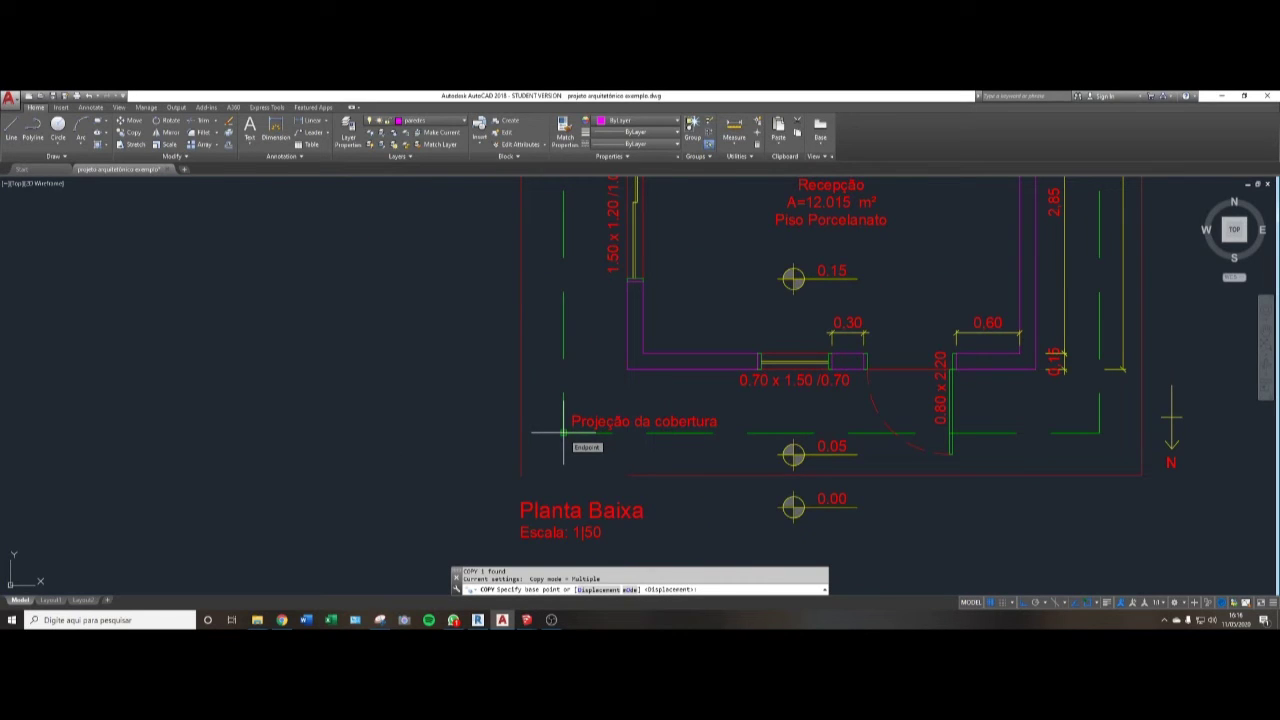
left_click(563, 433)
scroll(912, 418, "down", 10)
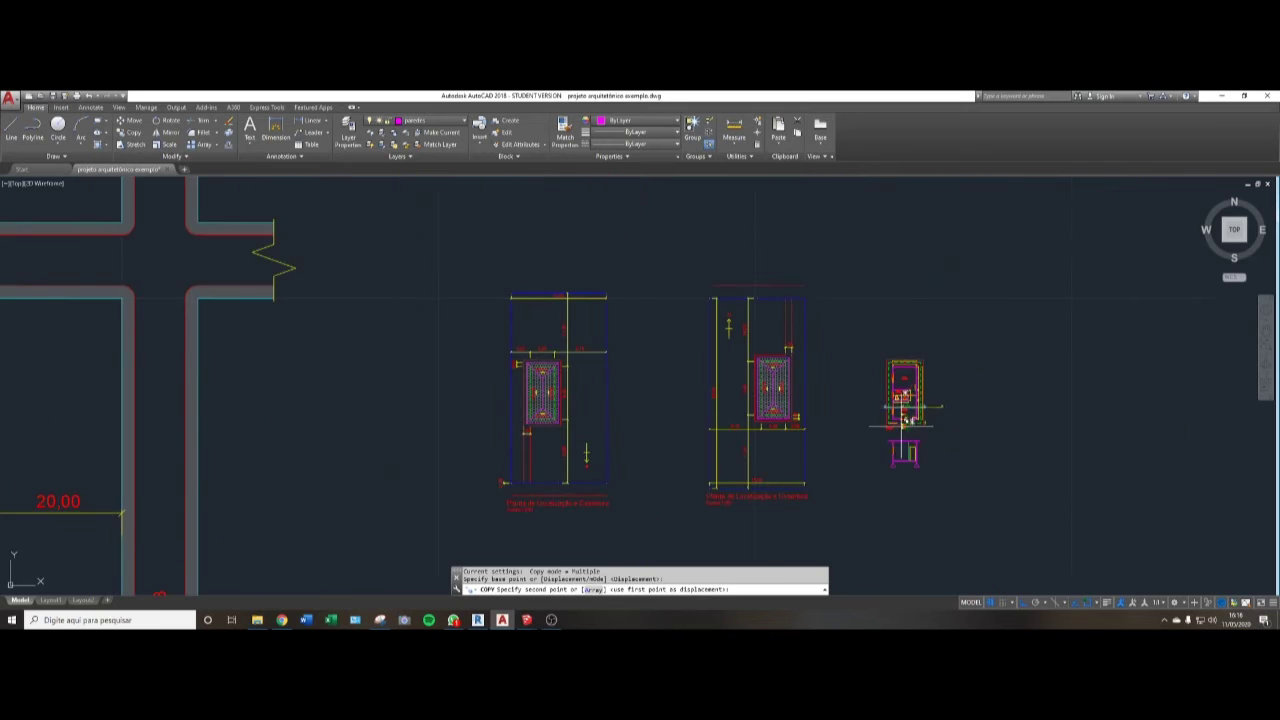
scroll(525, 422, "up", 5)
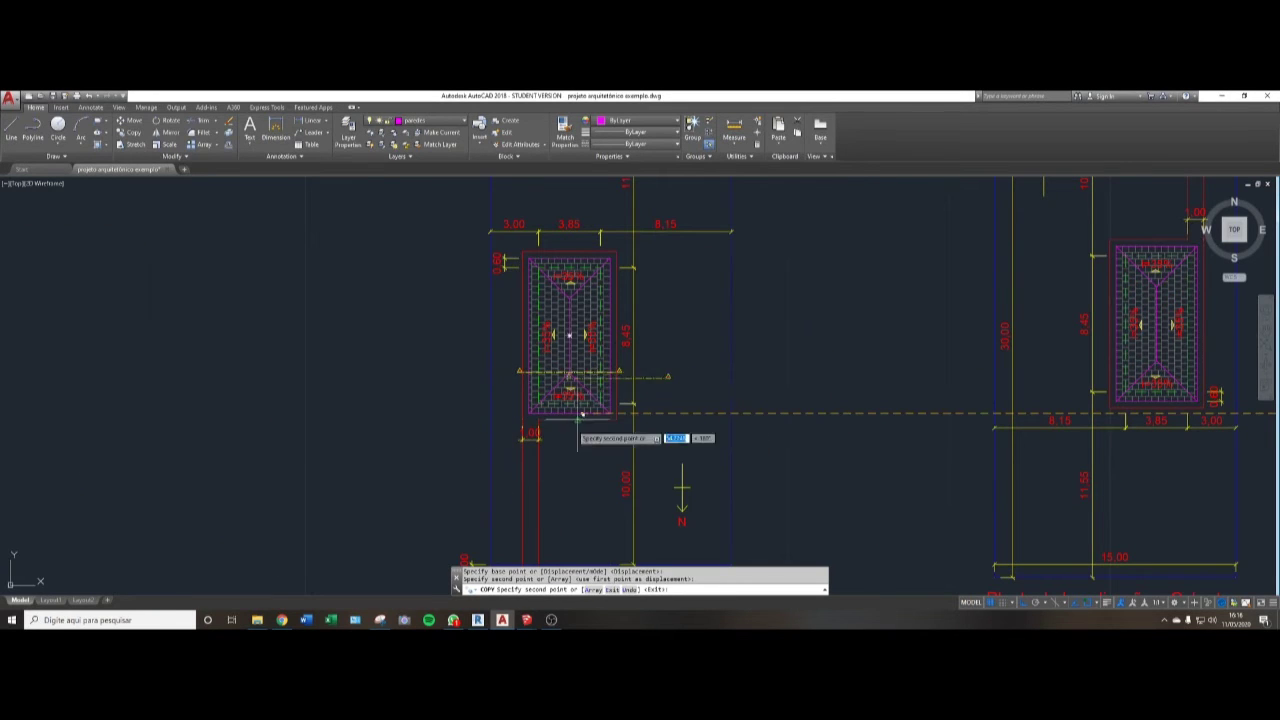
scroll(527, 407, "up", 2)
scroll(527, 413, "up", 2)
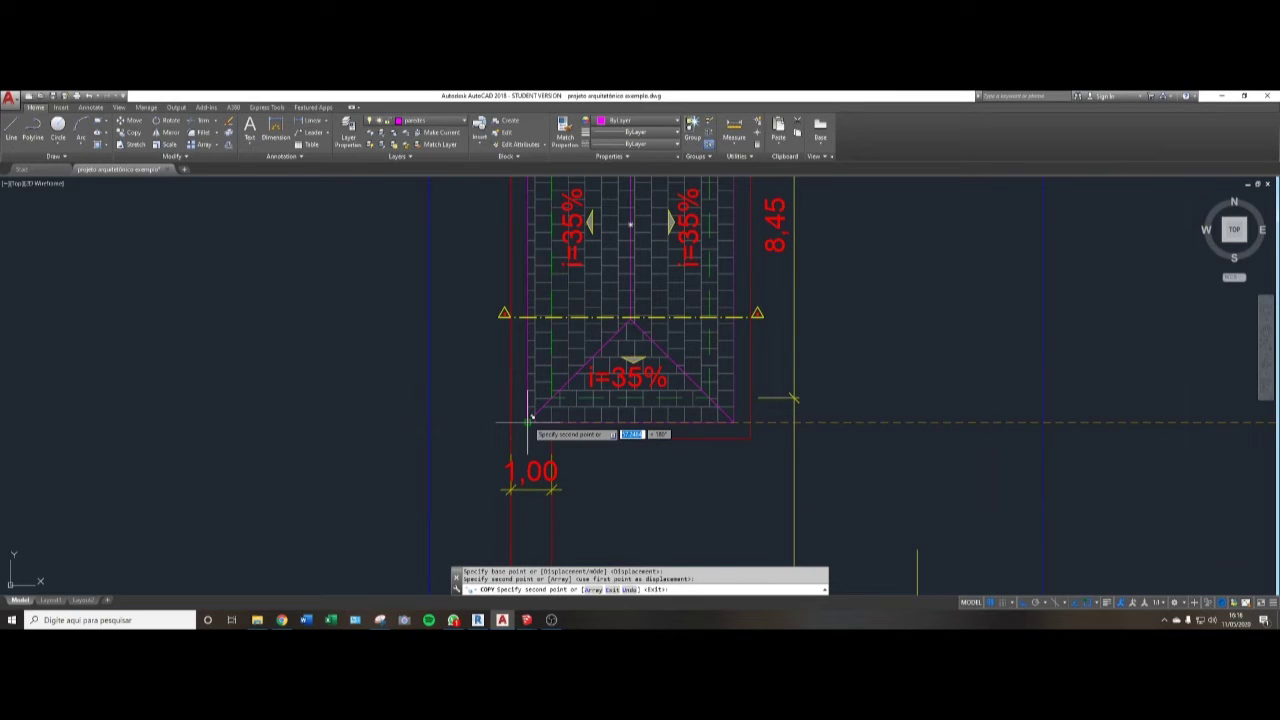
key("Escape")
- Examine where the copied section line crosses the eaves, the ridge and the 35% slopes on the roof plan
scroll(623, 380, "up", 6)
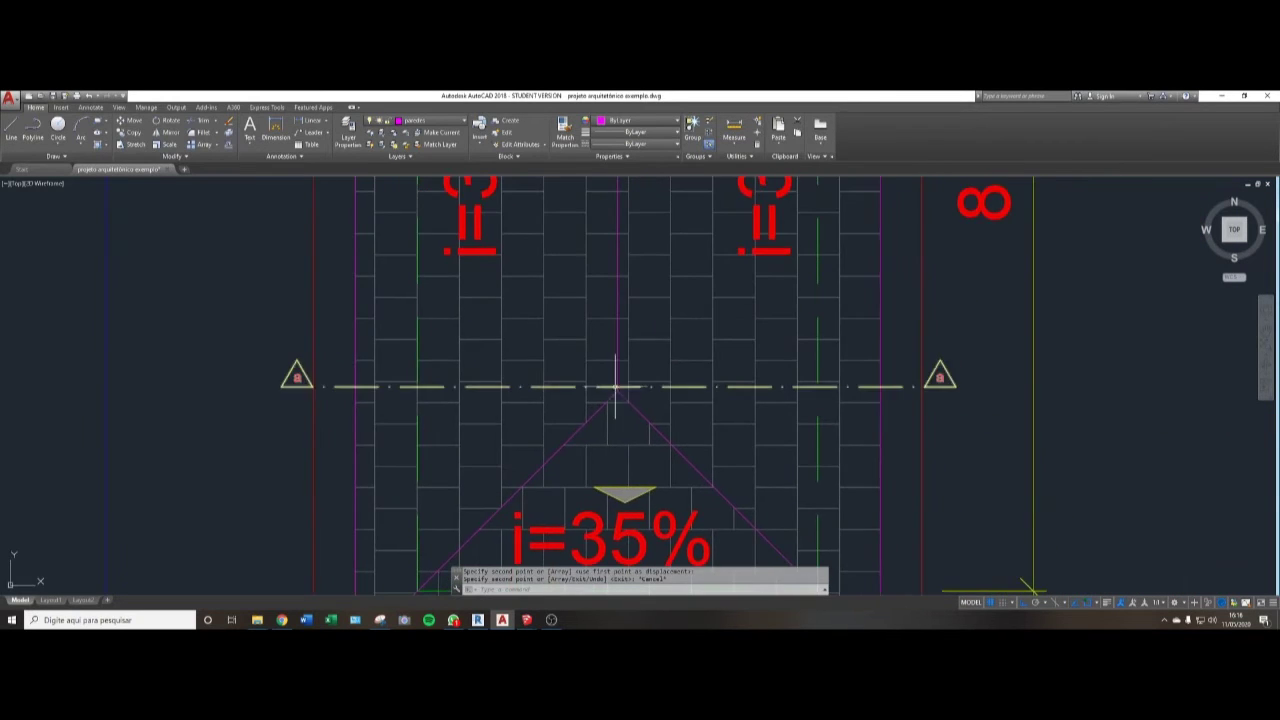
scroll(620, 397, "down", 7)
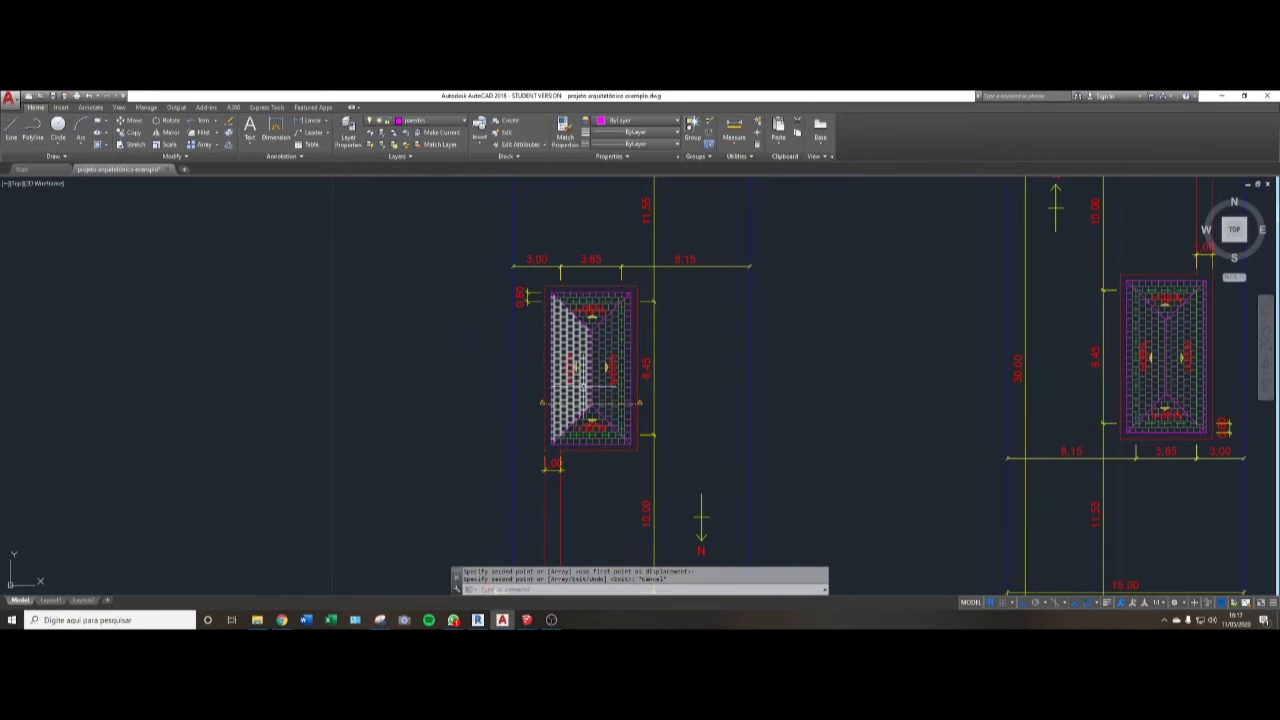
scroll(541, 410, "up", 4)
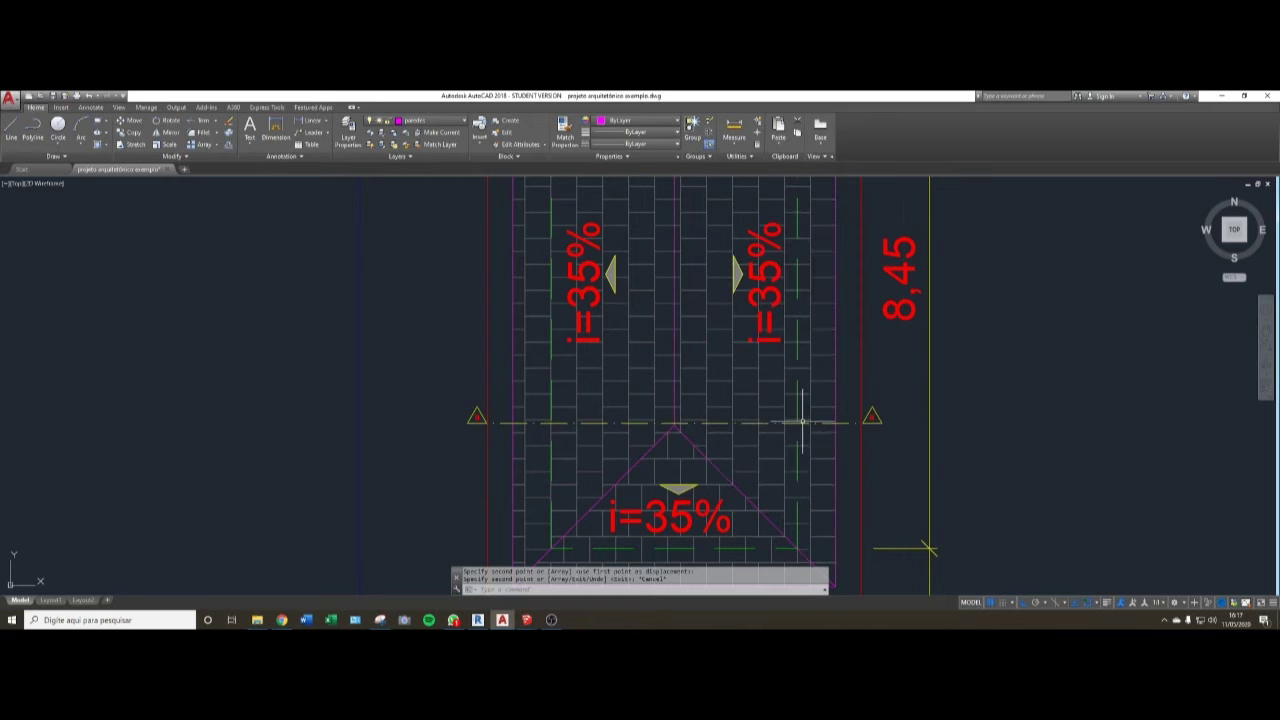
scroll(752, 409, "down", 4)
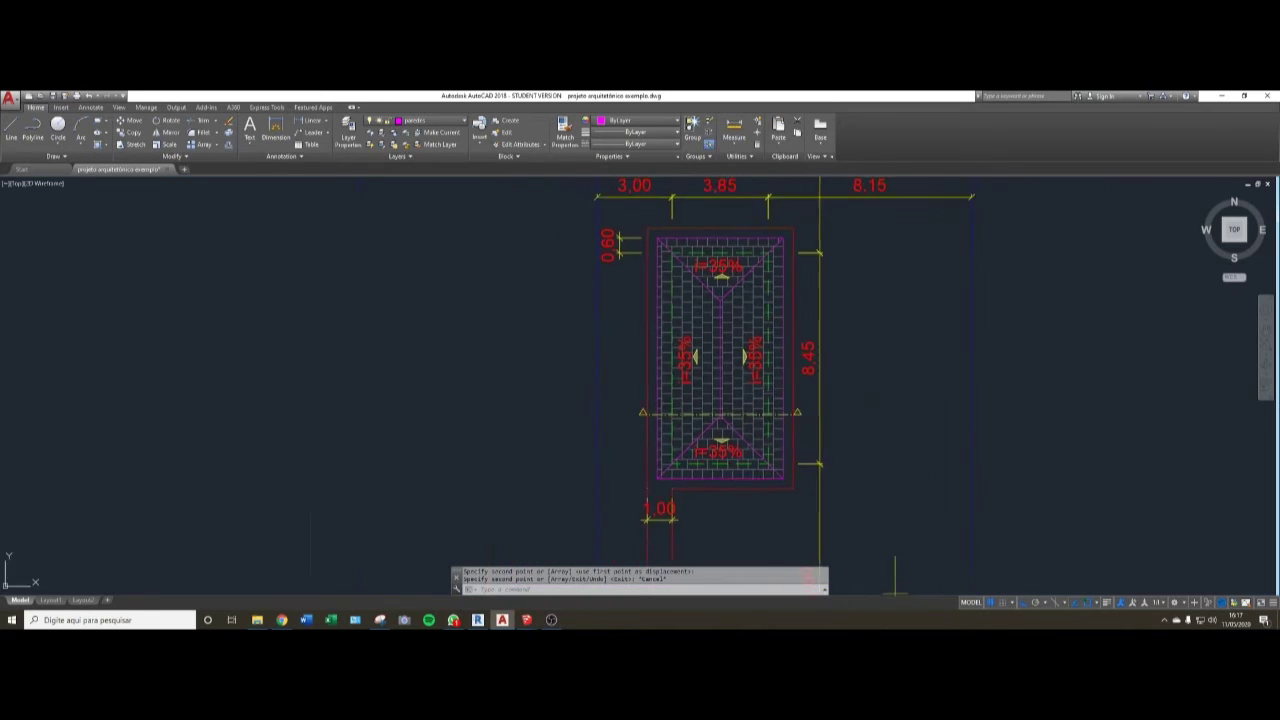
middle_click_drag(750, 409, 572, 438)
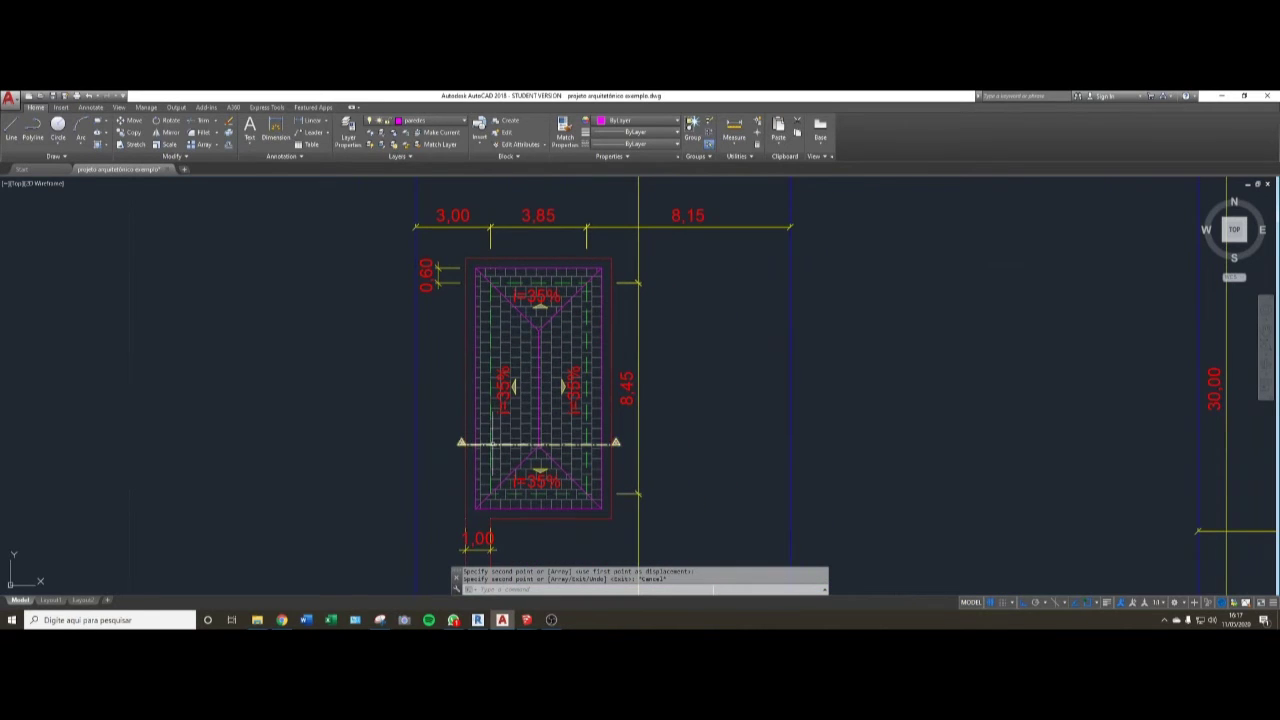
scroll(493, 440, "up", 4)
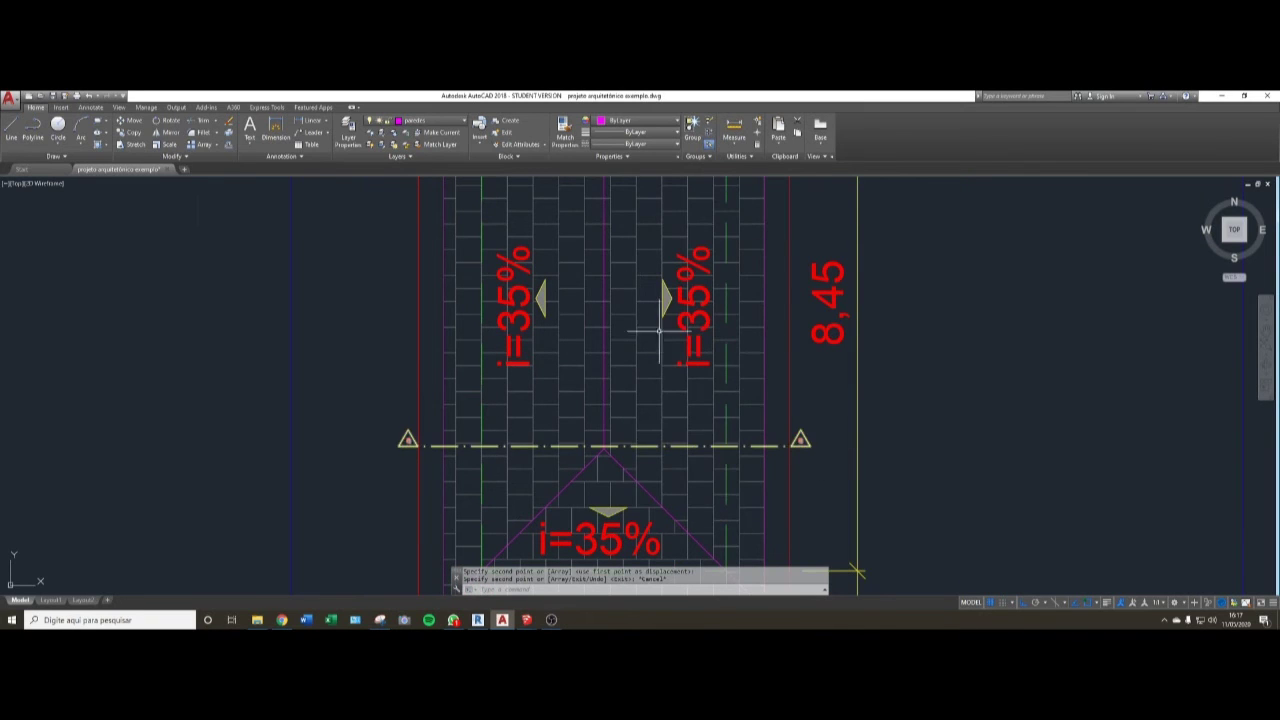
left_click(444, 441)
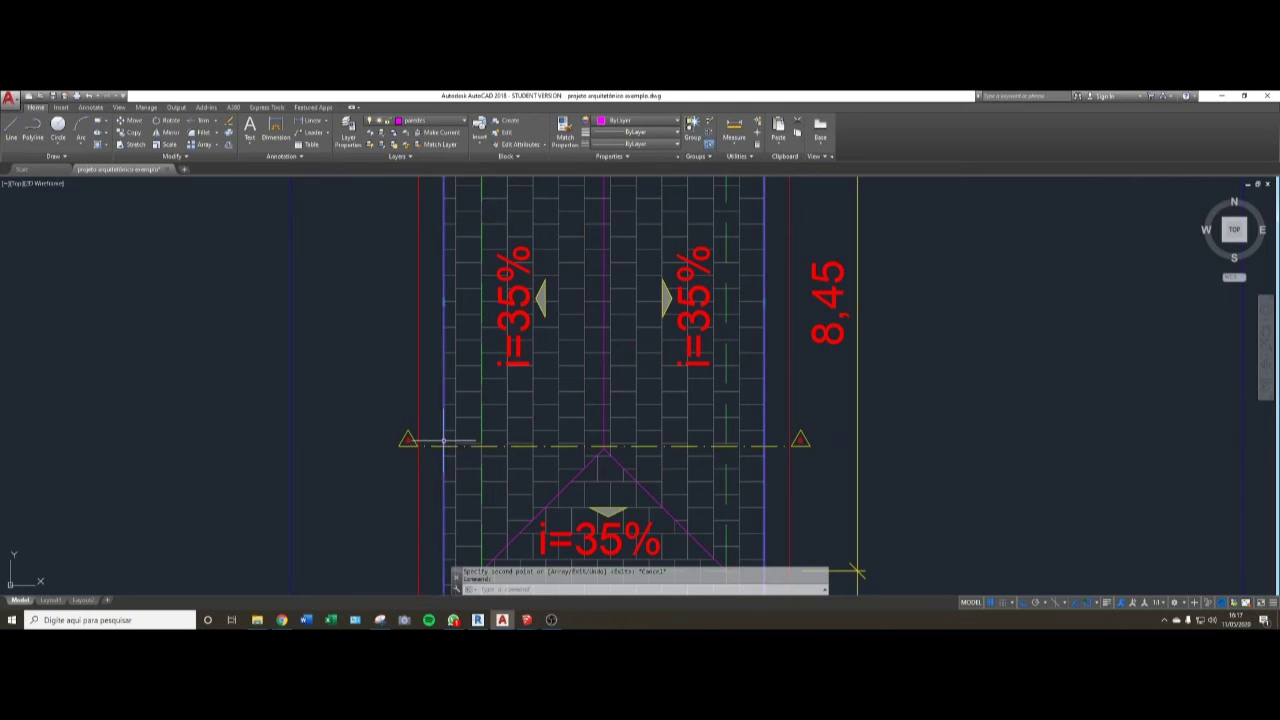
left_click(604, 443)
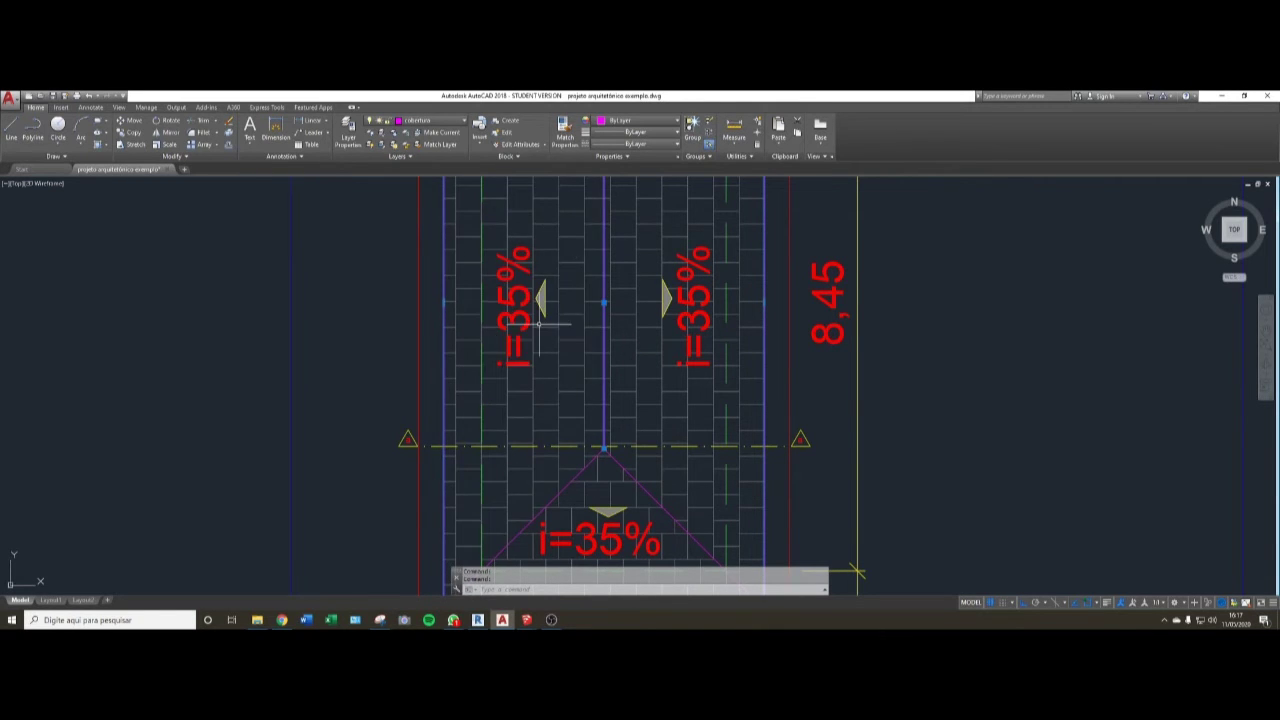
key("Escape")
key("Escape")
- Draw a closed slope triangle in the empty area beside the building section, 1 unit wide and 0.35 units high
scroll(390, 366, "down", 8)
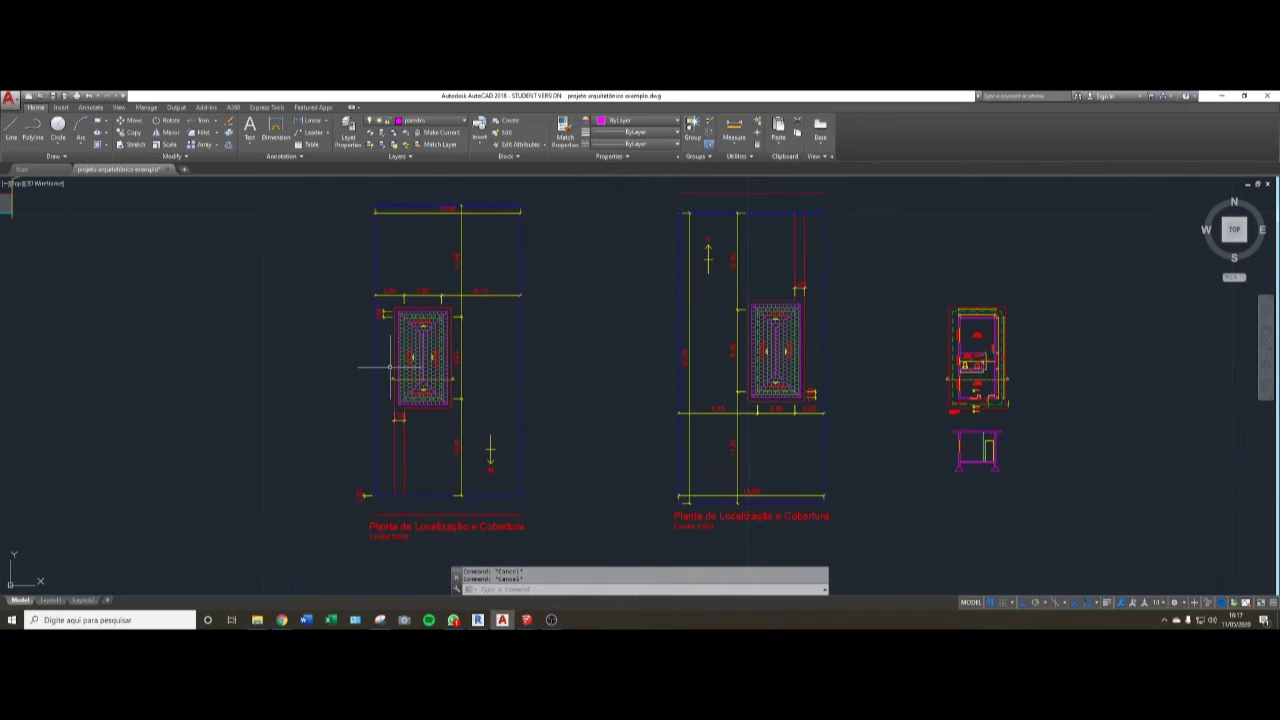
middle_click_drag(949, 428, 585, 428)
scroll(622, 449, "up", 4)
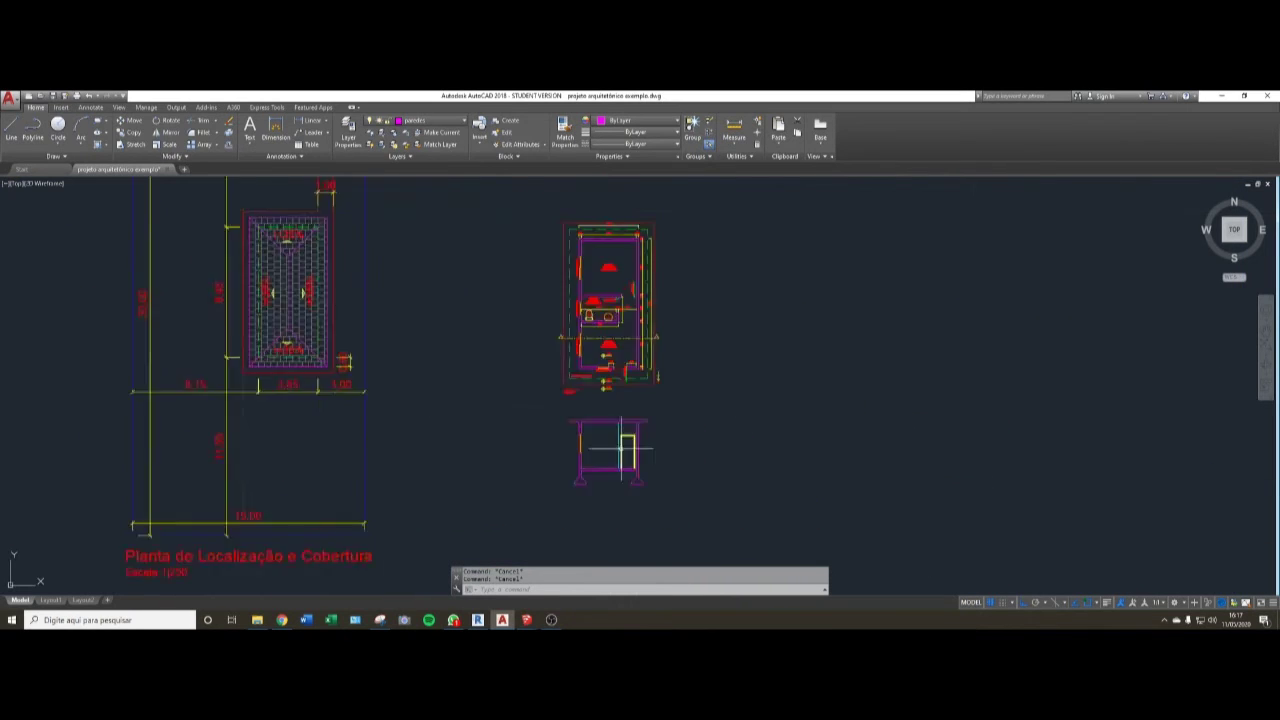
scroll(599, 373, "up", 2)
type("l")
key("Return")
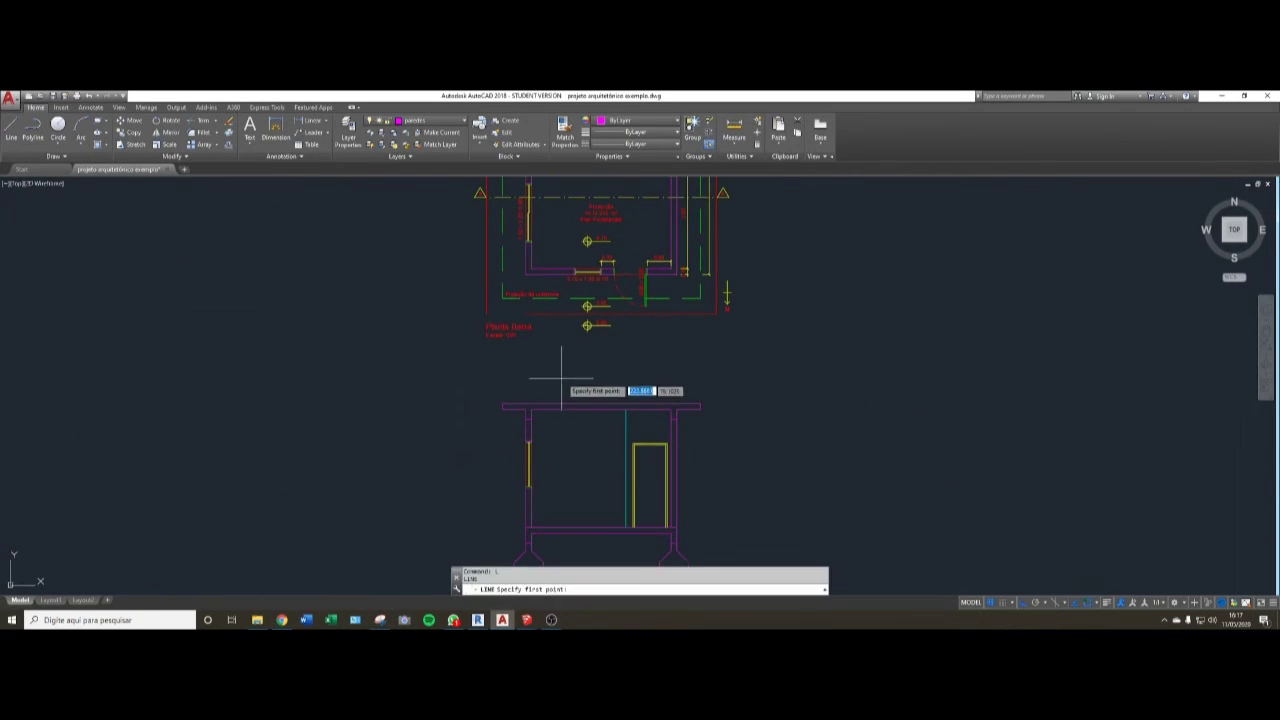
scroll(585, 415, "up", 2)
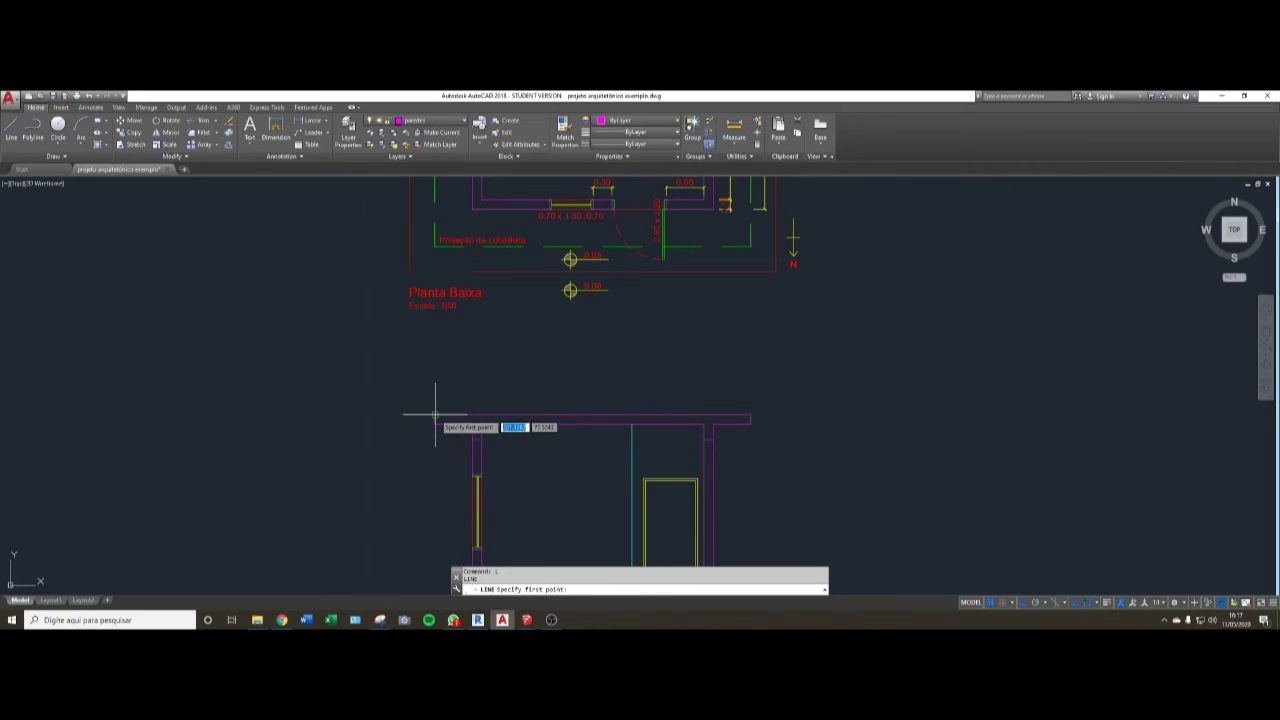
scroll(450, 397, "up", 2)
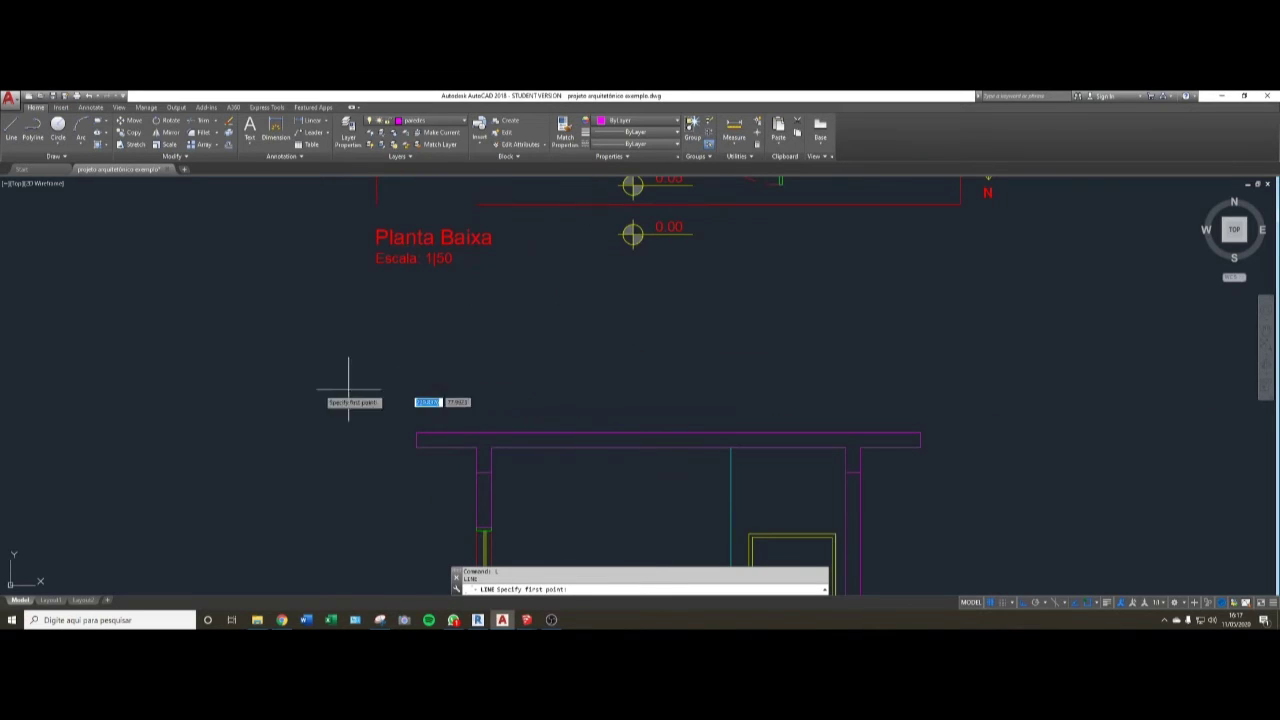
middle_click_drag(195, 390, 420, 357)
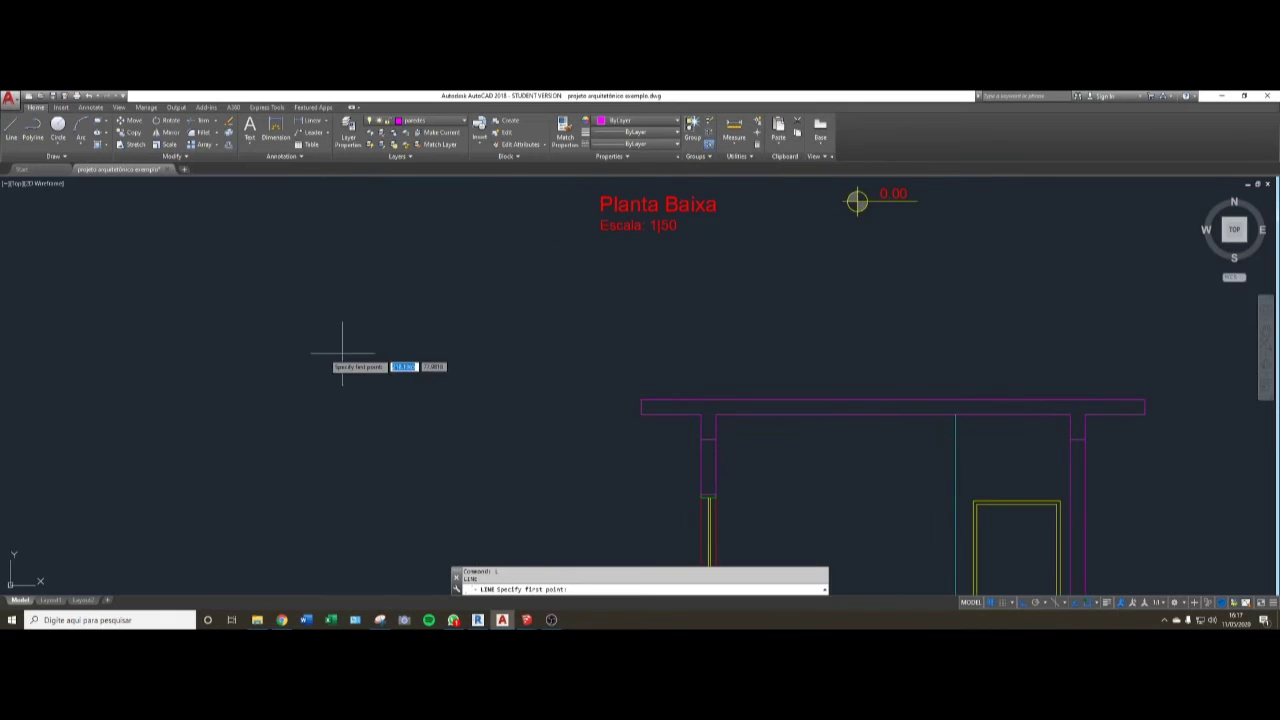
left_click(288, 379)
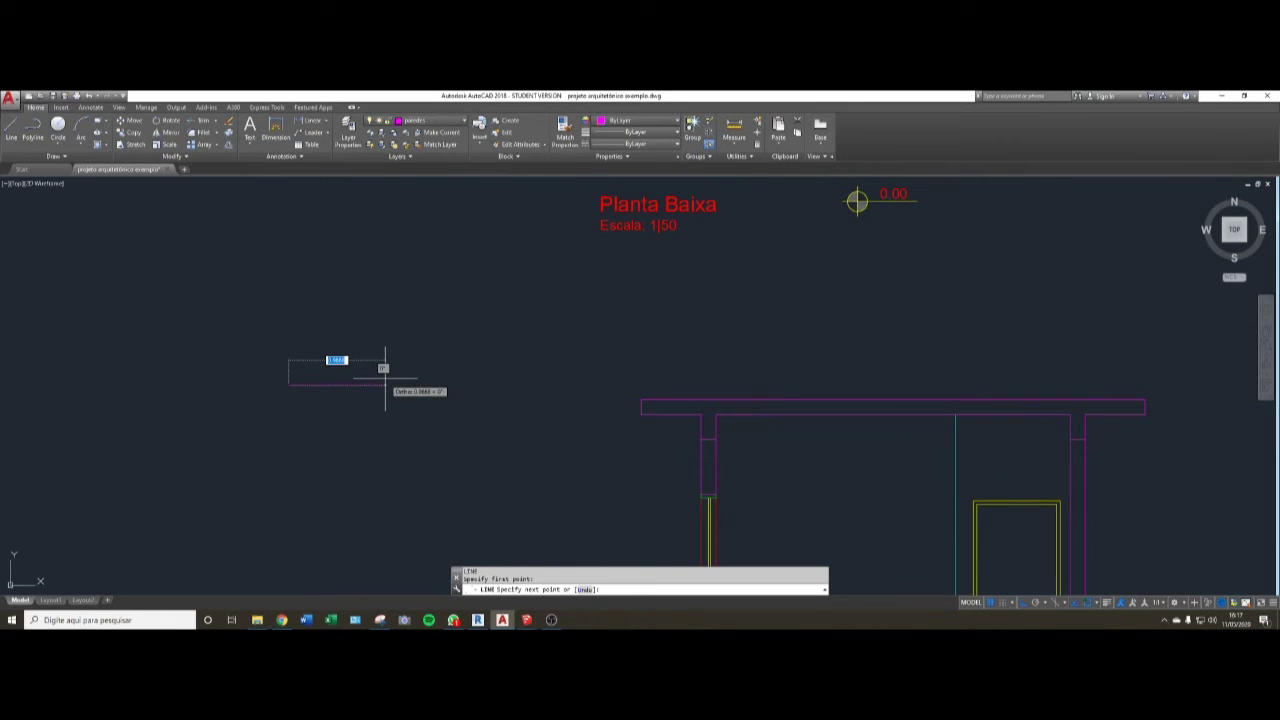
type("1")
key("Return")
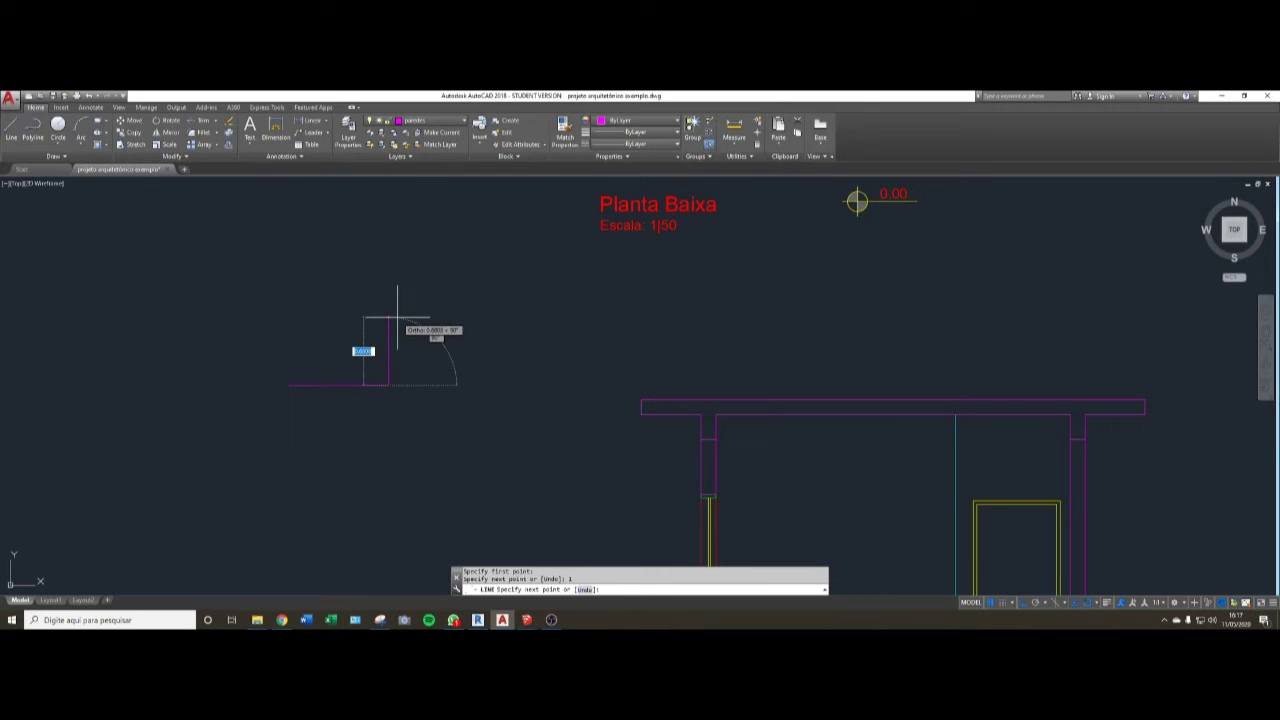
type(".35")
key("Return")
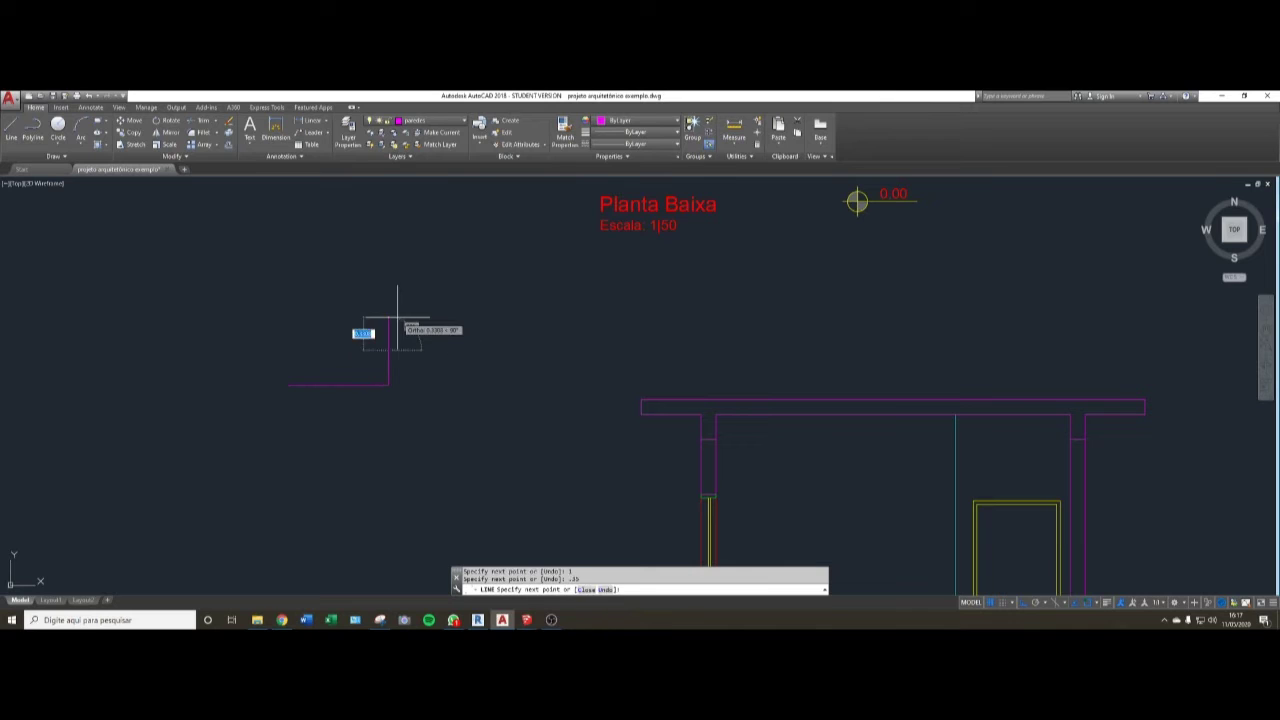
left_click(295, 384)
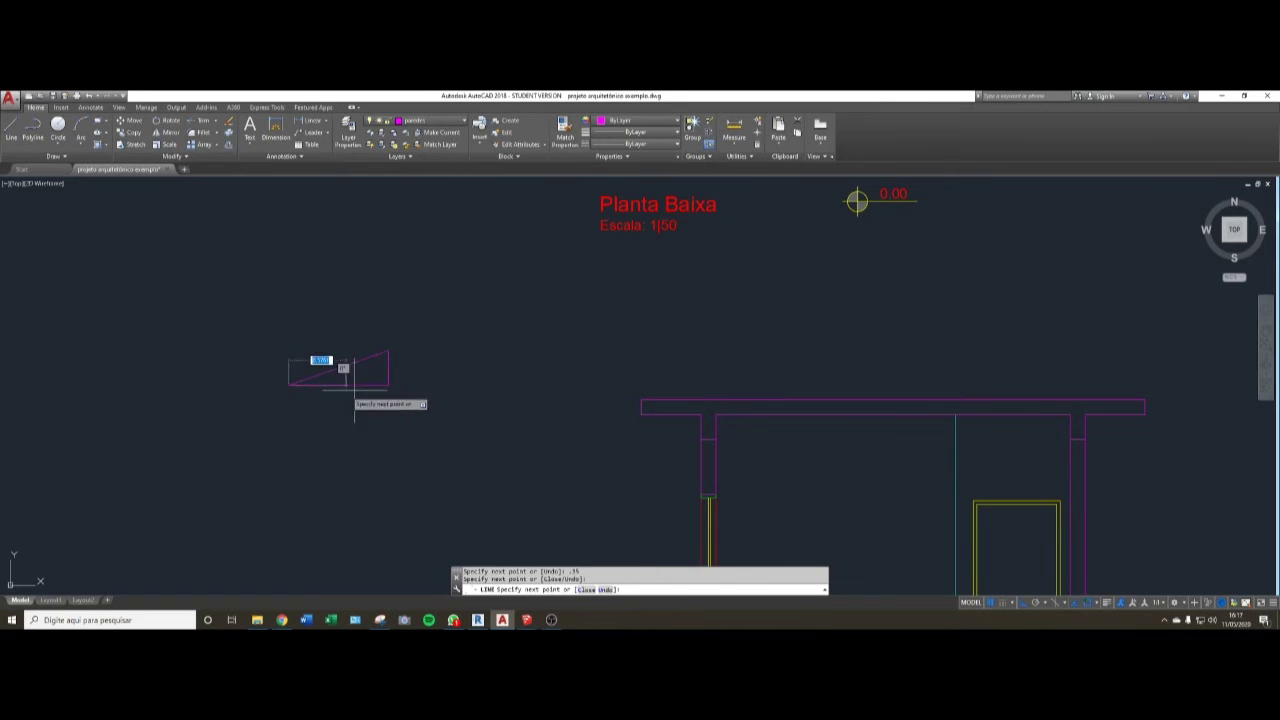
key("Escape")
key("Escape")
- Delete the three lines of the helper slope triangle beside the section
left_click(357, 348)
left_click(345, 373)
scroll(320, 372, "up", 2)
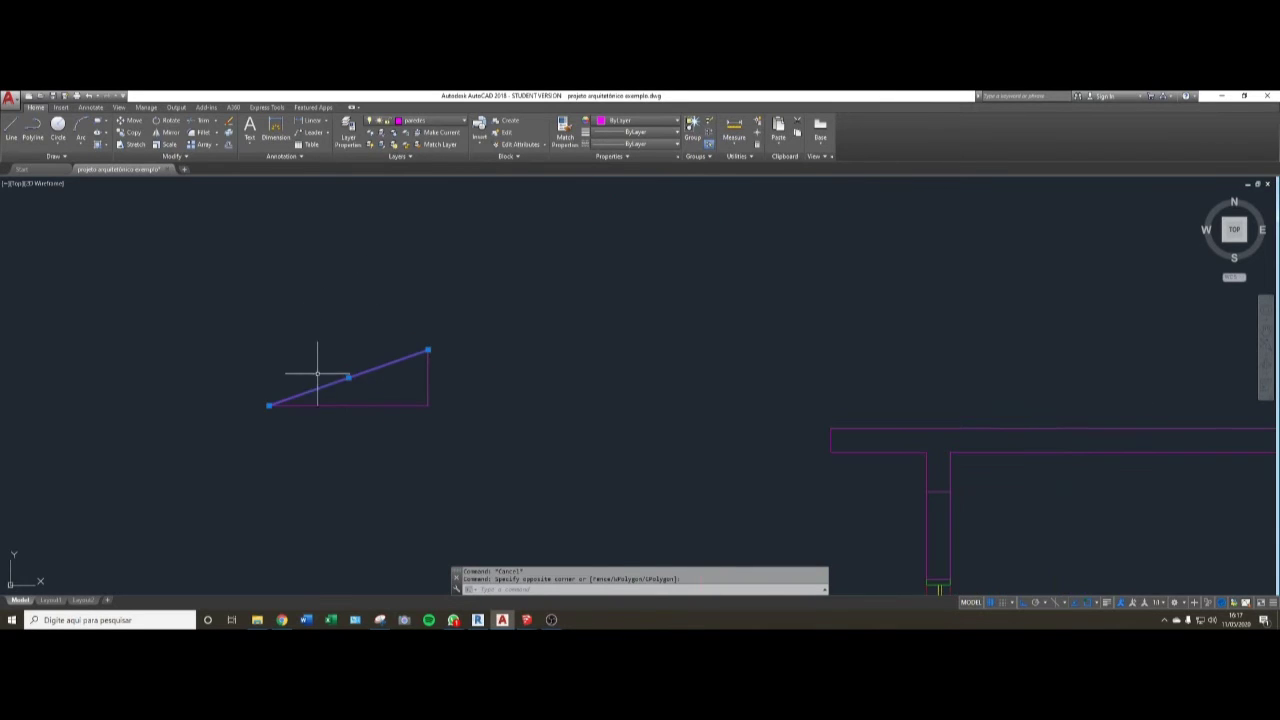
key("Escape")
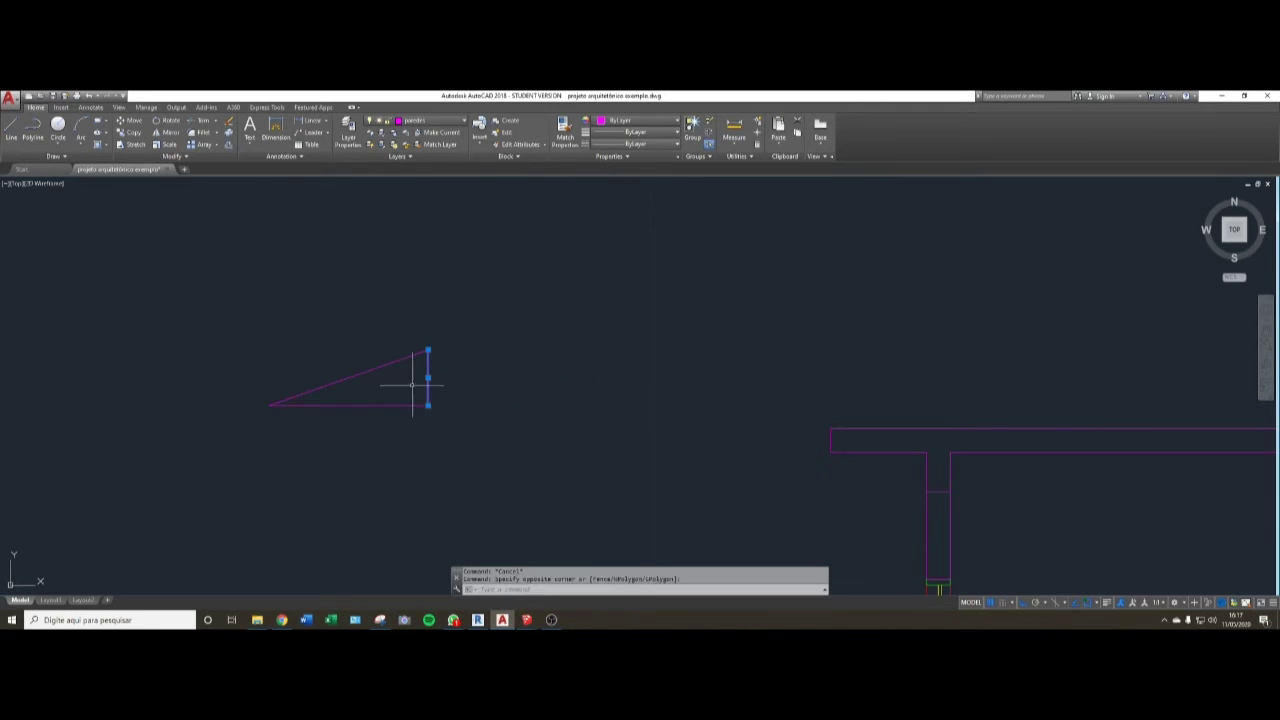
left_click(411, 386)
left_click(383, 418)
left_click(464, 310)
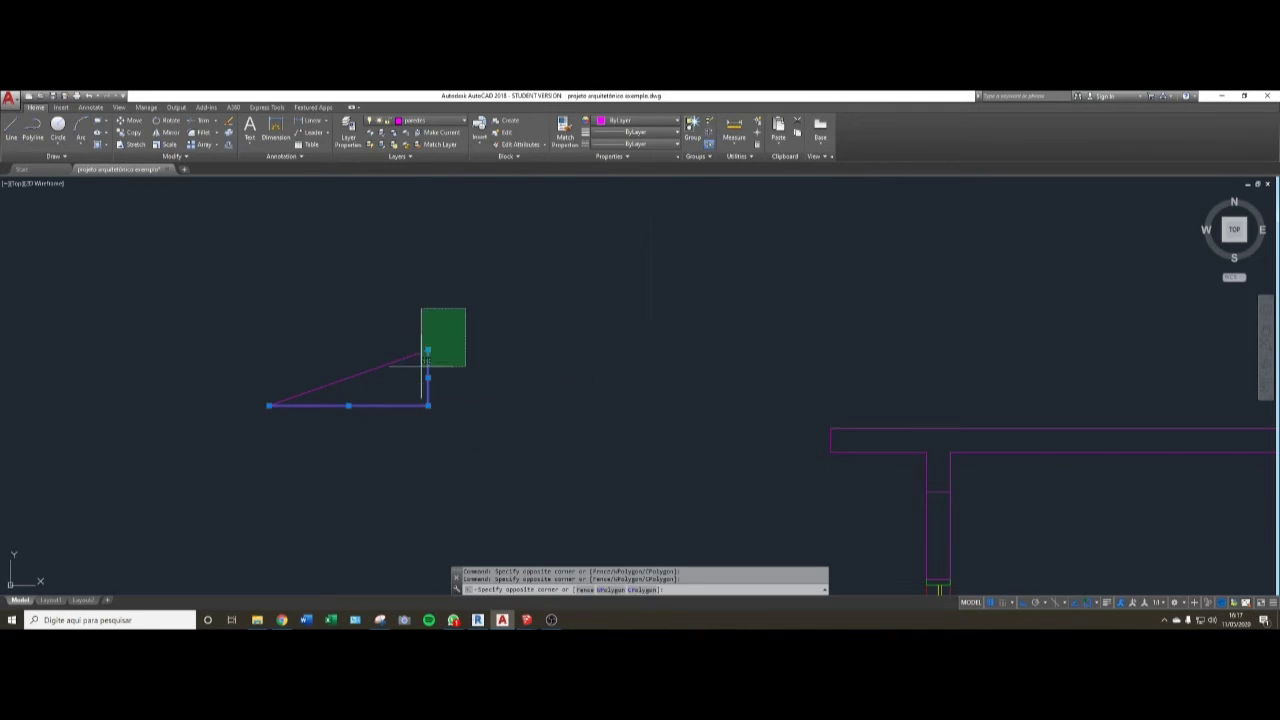
left_click(420, 372)
key("Delete")
- On the cobertura layer, draw a roof slope line from the slab's upper-left corner to the relative point 1,.35
middle_click_drag(940, 443, 497, 406)
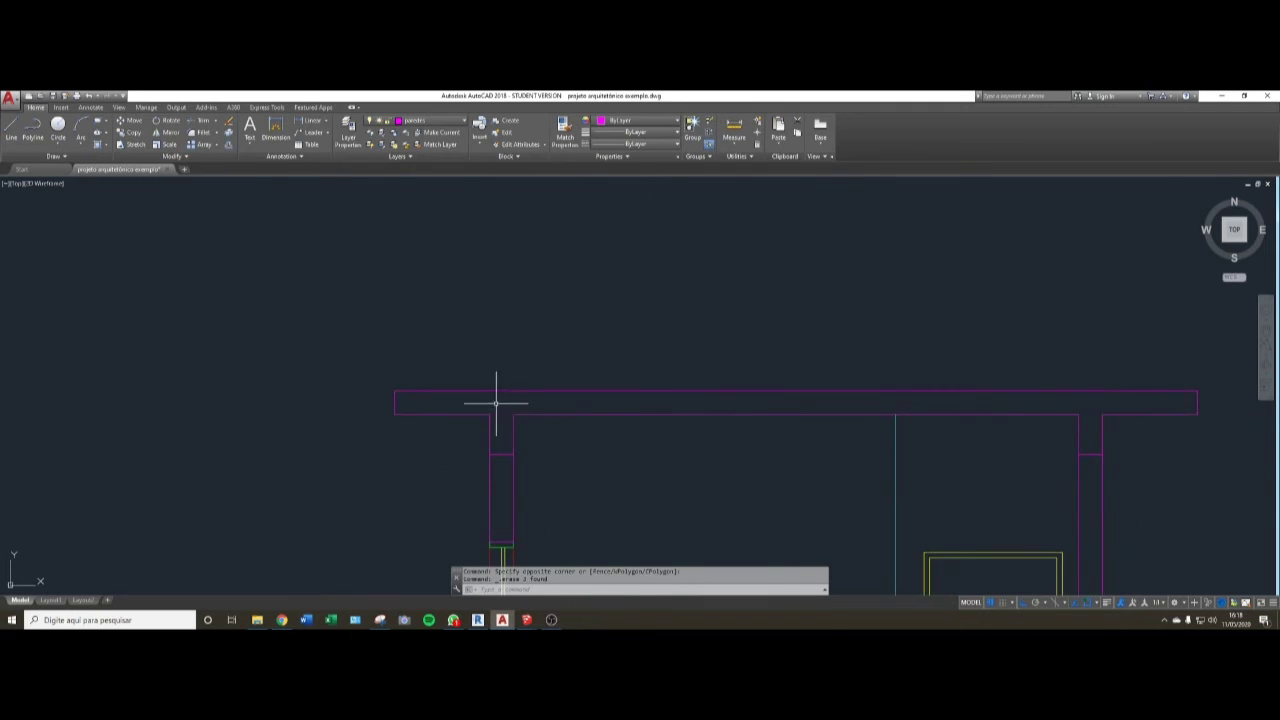
scroll(497, 406, "down", 2)
middle_click_drag(594, 334, 541, 363)
middle_click_drag(661, 435, 626, 435)
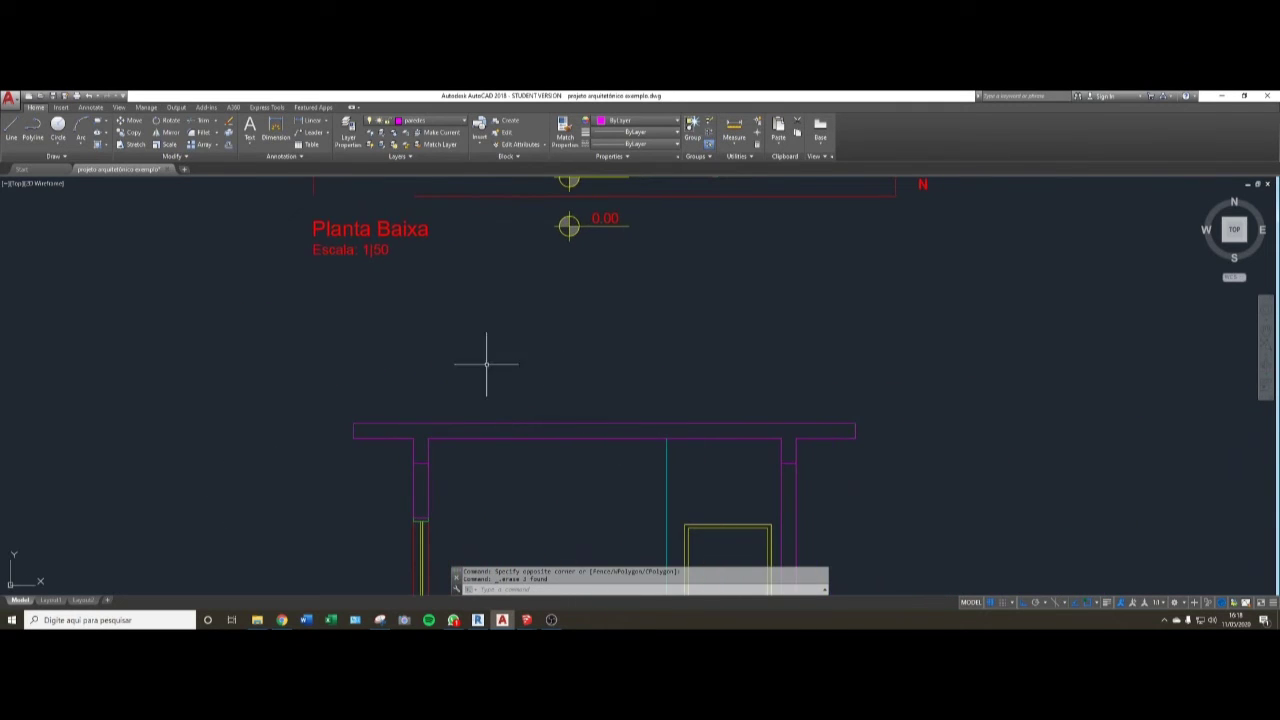
left_click(430, 122)
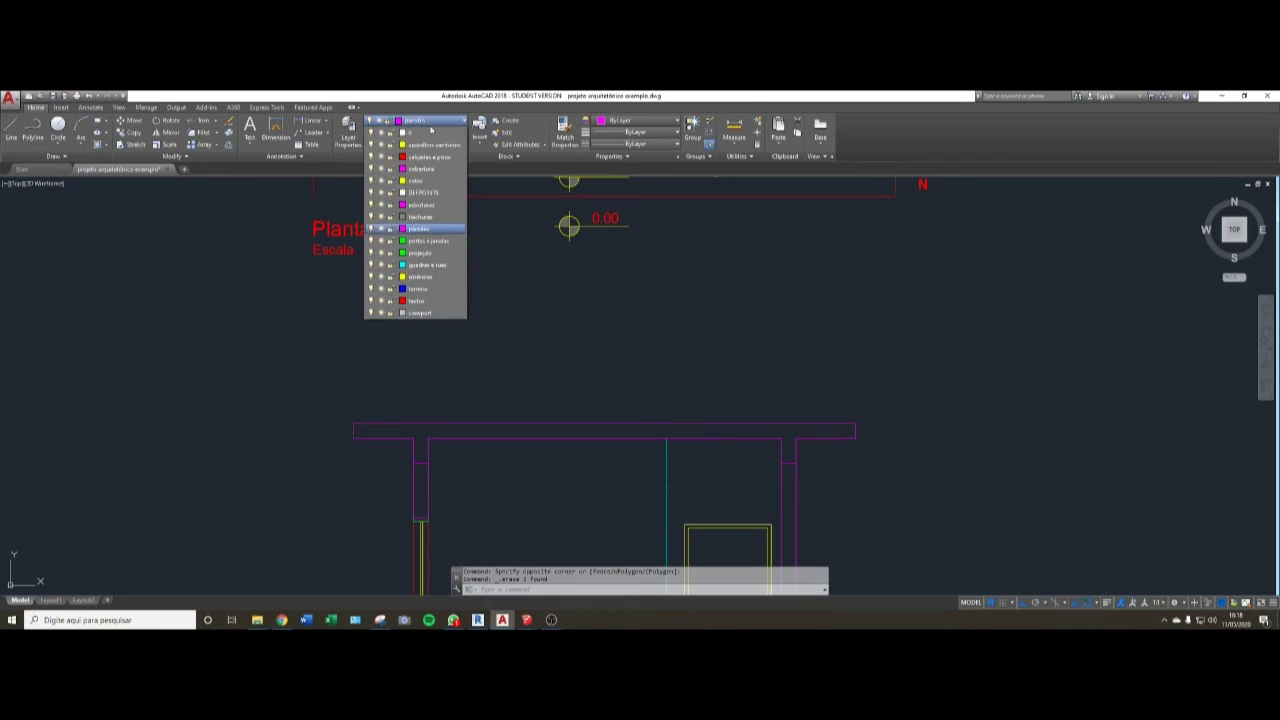
left_click(441, 169)
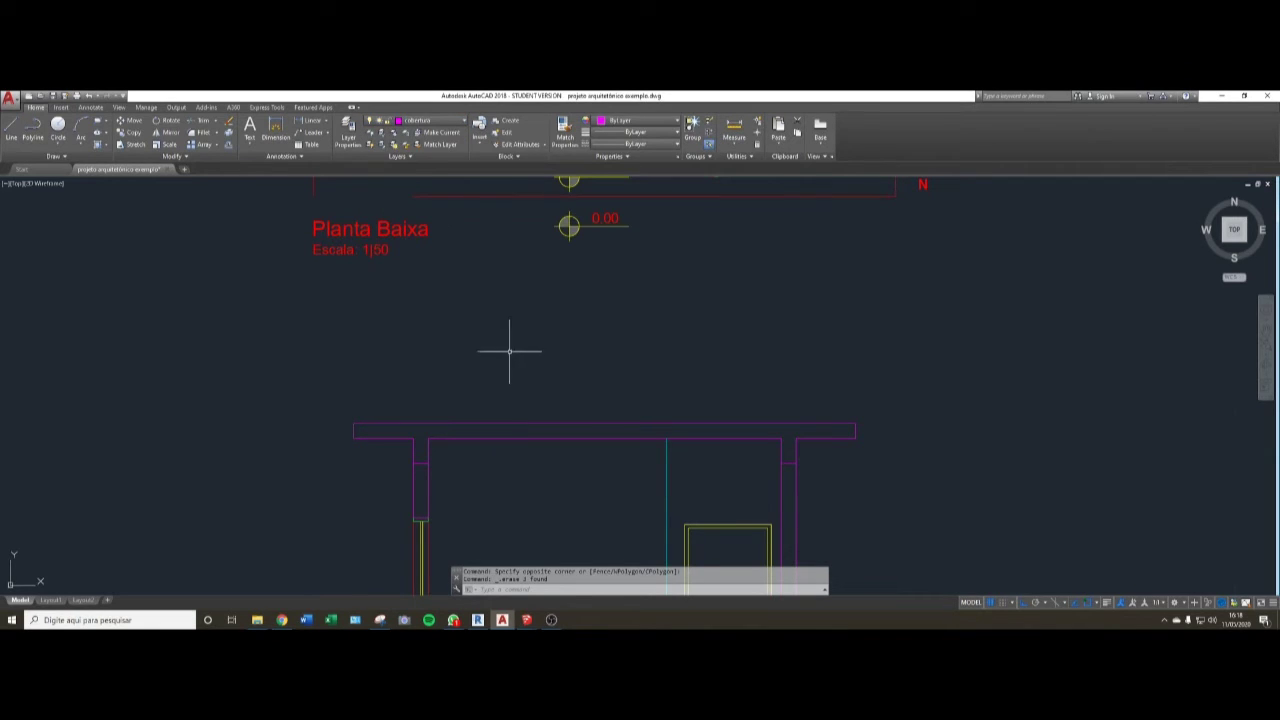
key("Return")
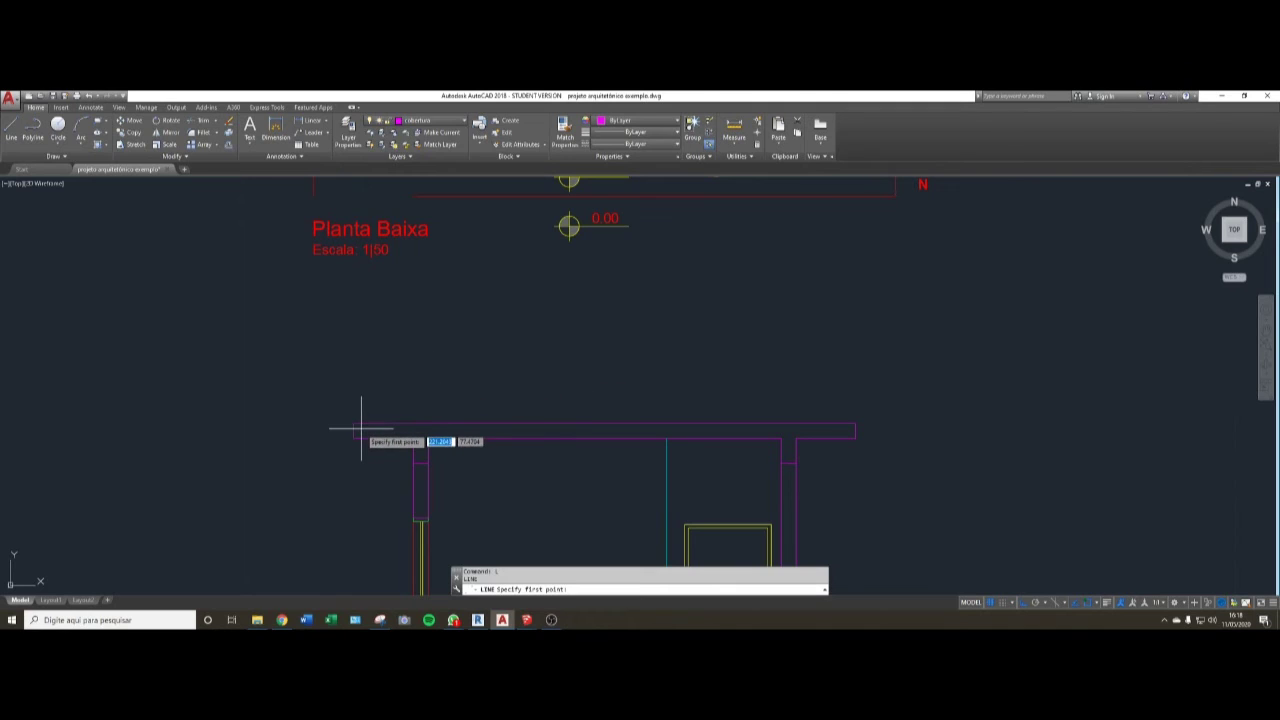
scroll(360, 428, "up", 2)
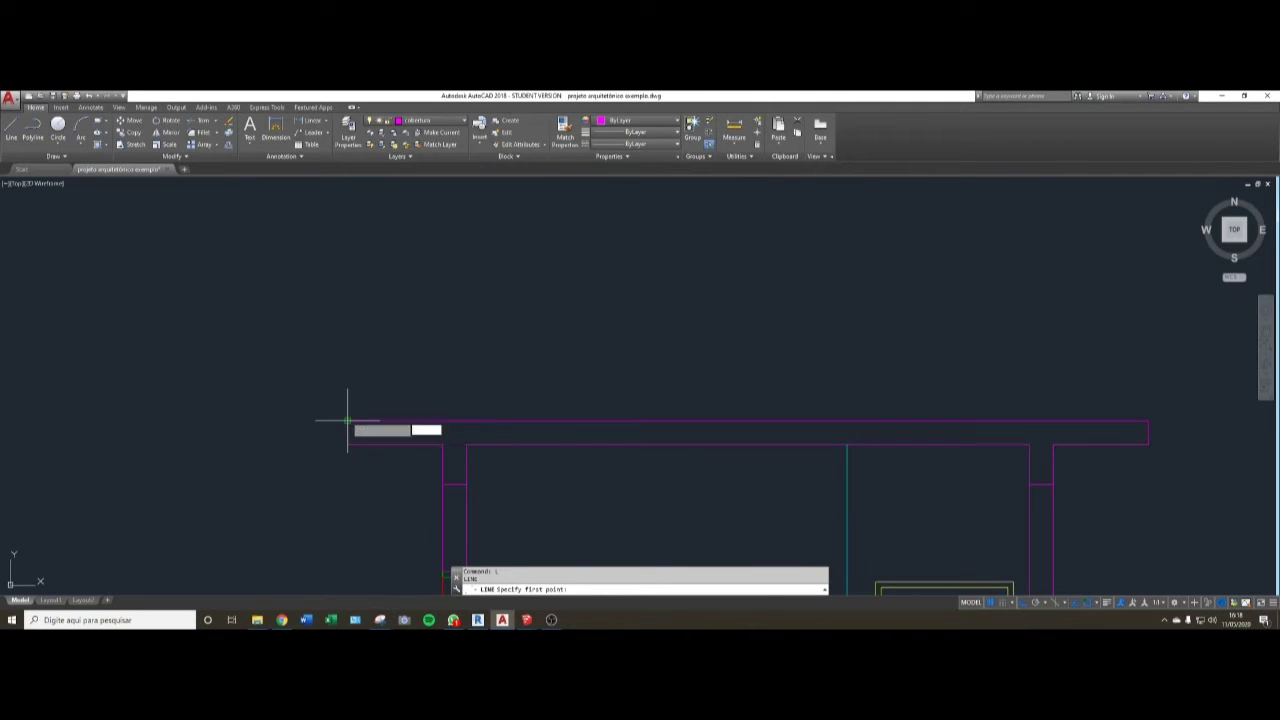
middle_click_drag(350, 422, 340, 446)
left_click(339, 445)
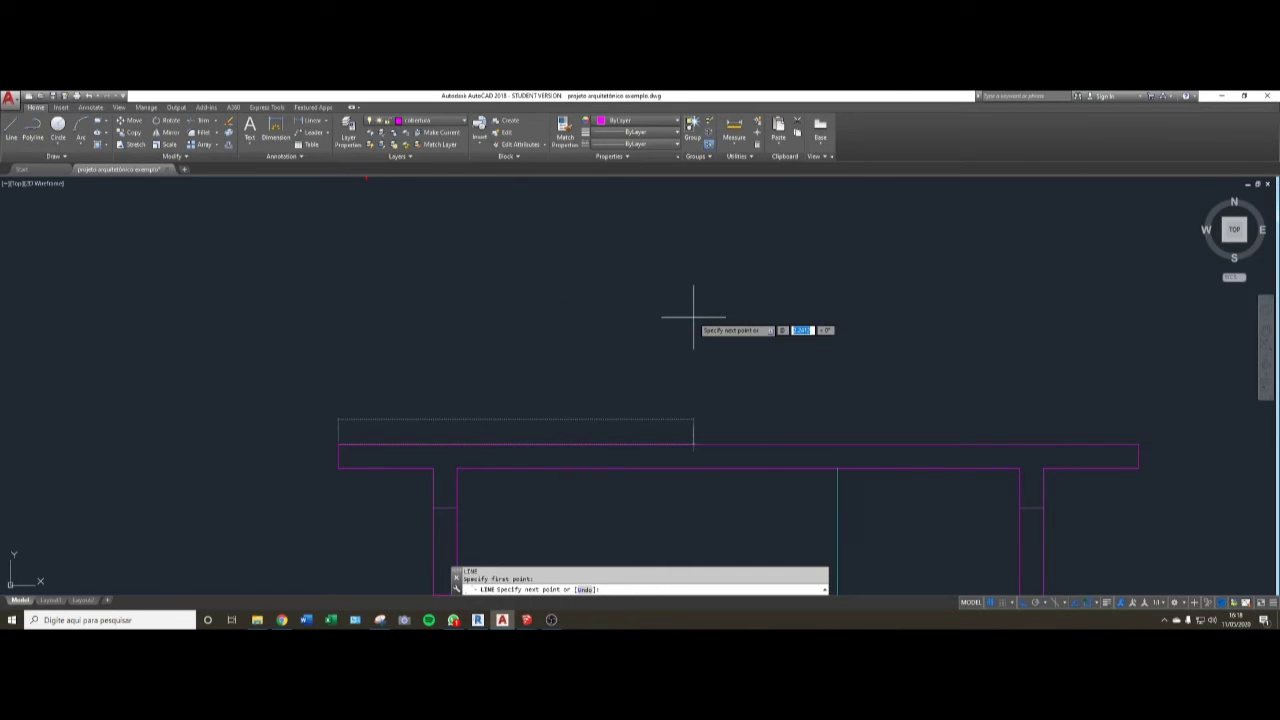
type(",")
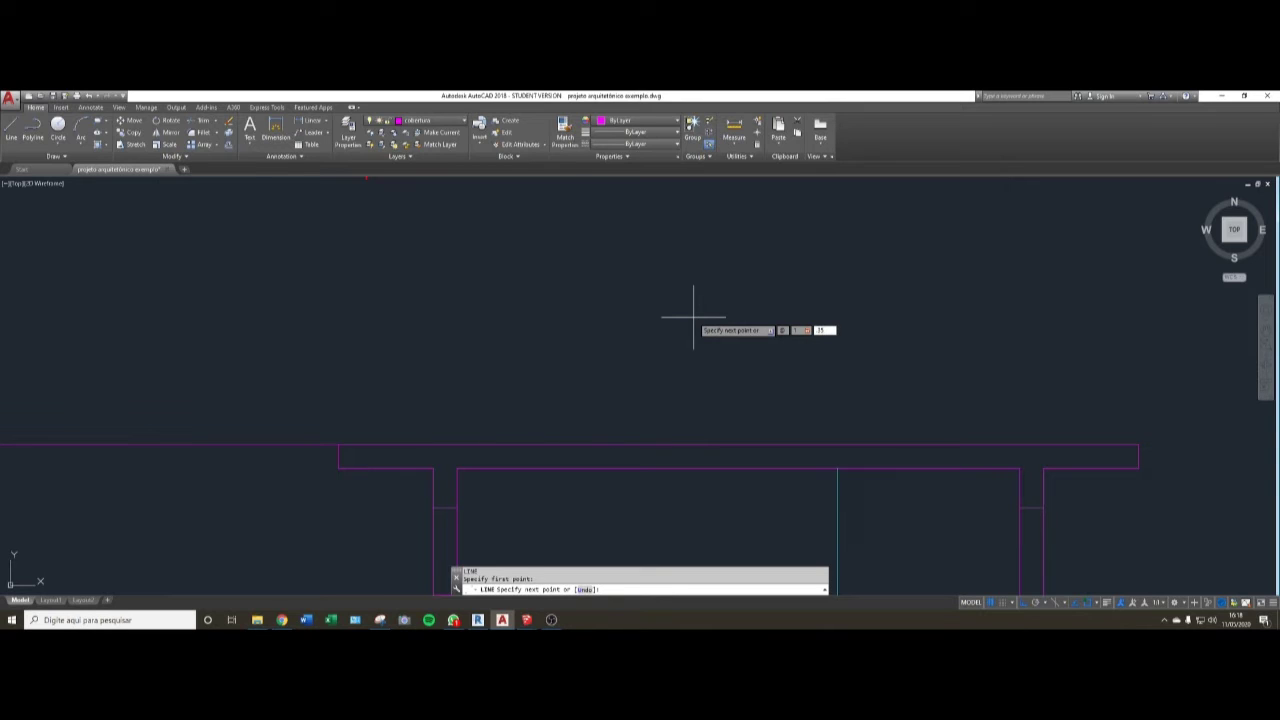
key("Return")
key("Return")
scroll(694, 320, "down", 5)
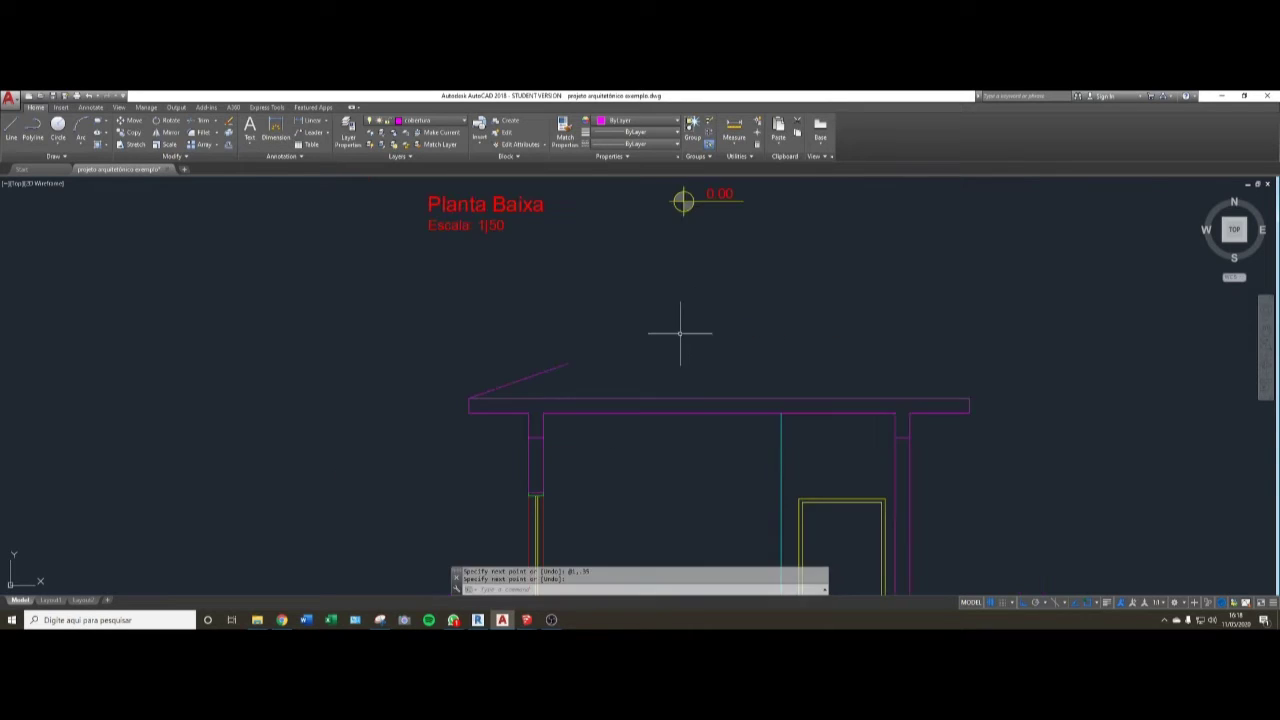
- Mirror the roof slope line about a vertical axis through the midpoint of the slab's top edge, keeping the original
scroll(602, 393, "up", 2)
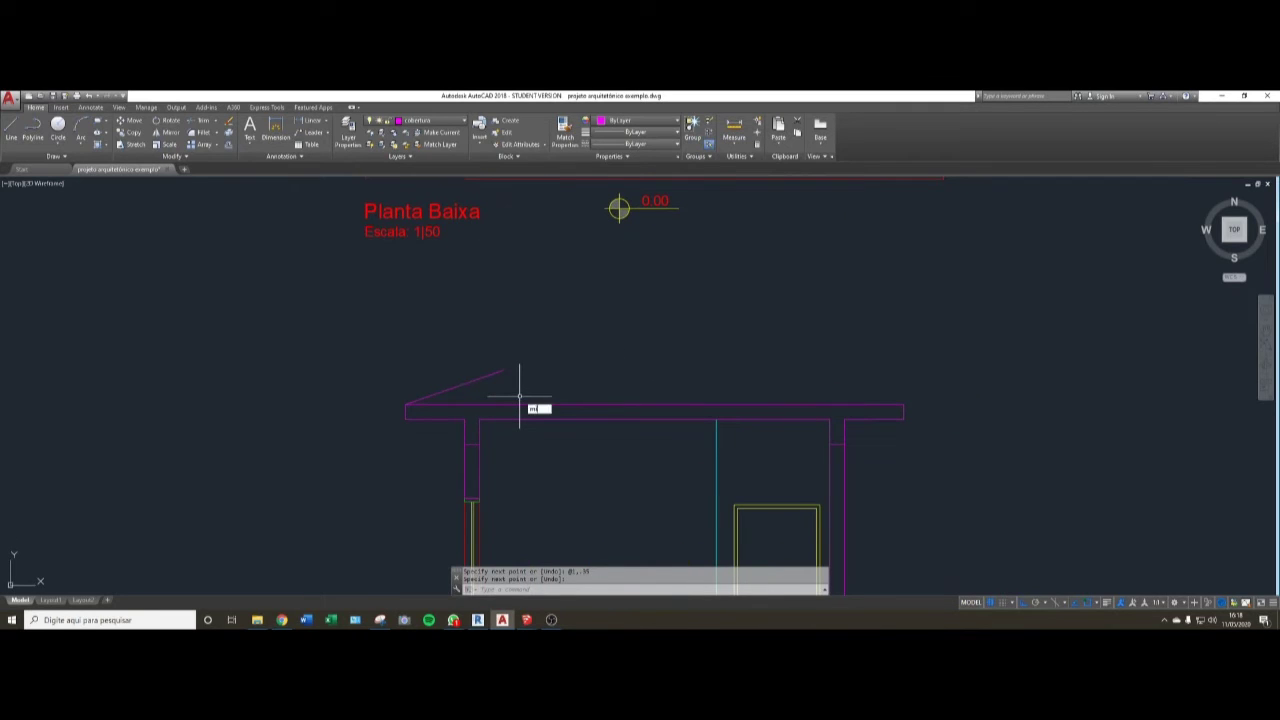
type("mi")
key("Return")
left_click(529, 355)
left_click(482, 382)
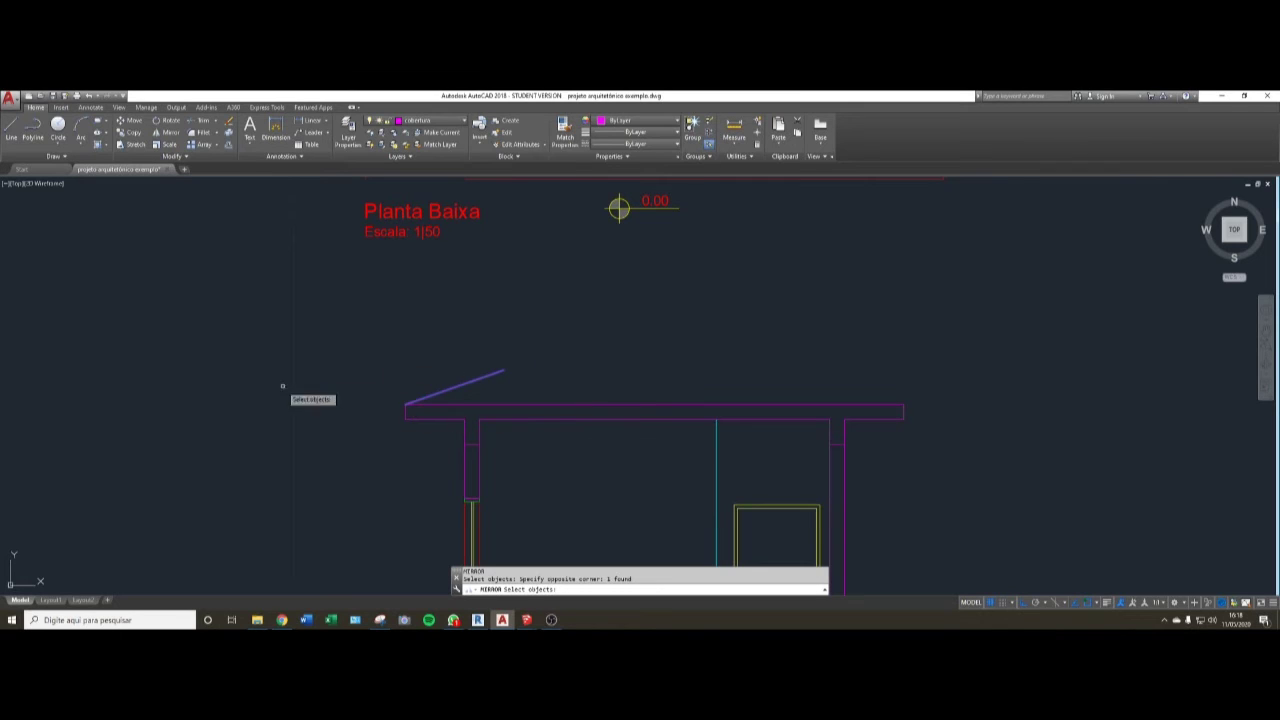
key("Return")
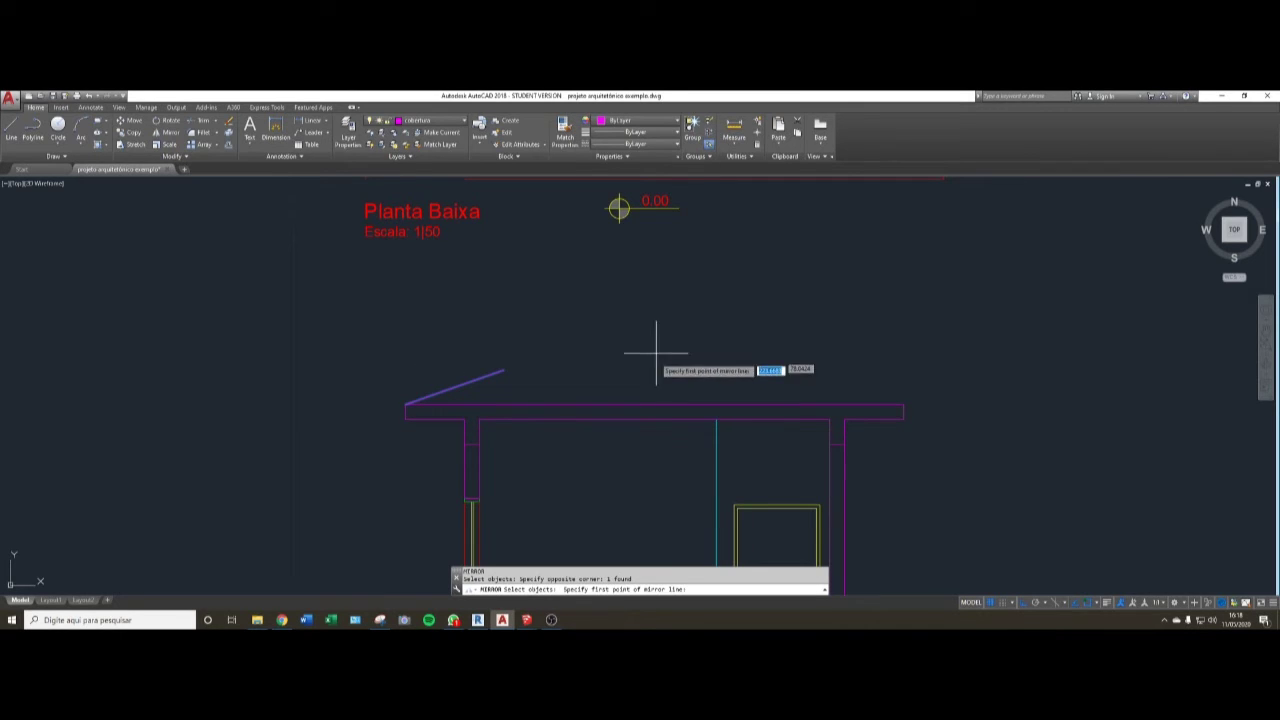
left_click(655, 405)
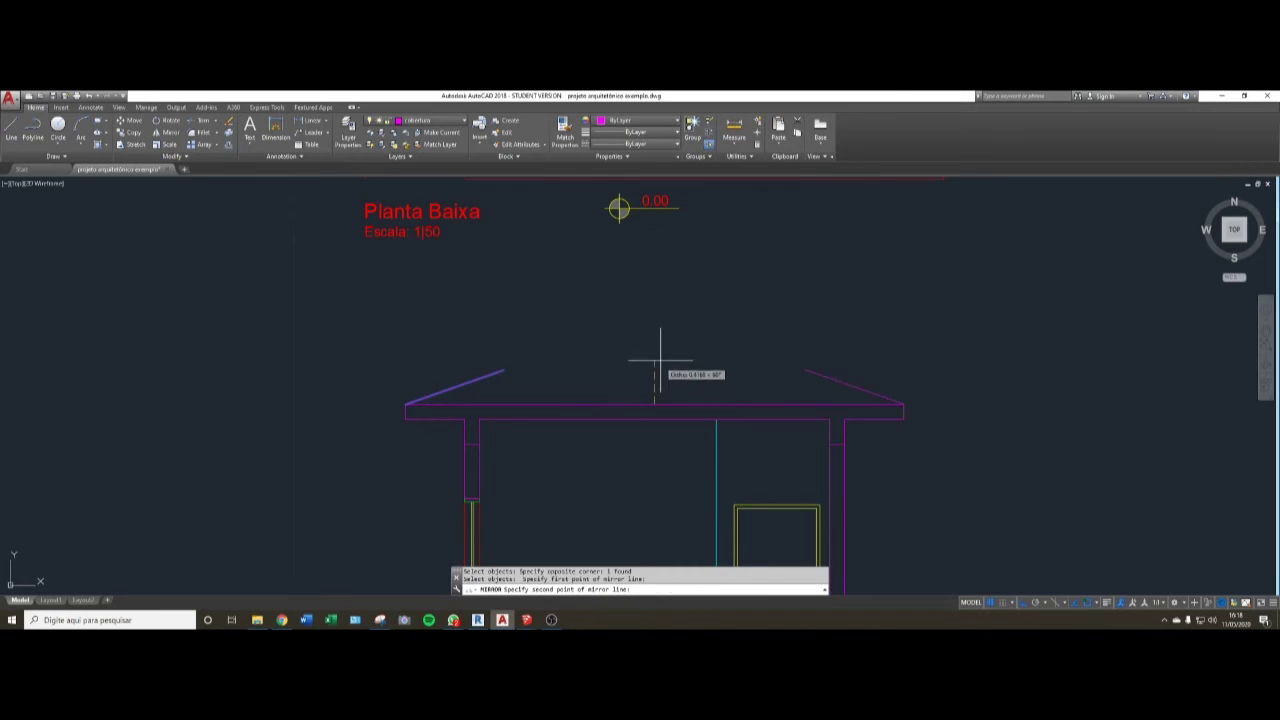
left_click(668, 296)
key("Return")
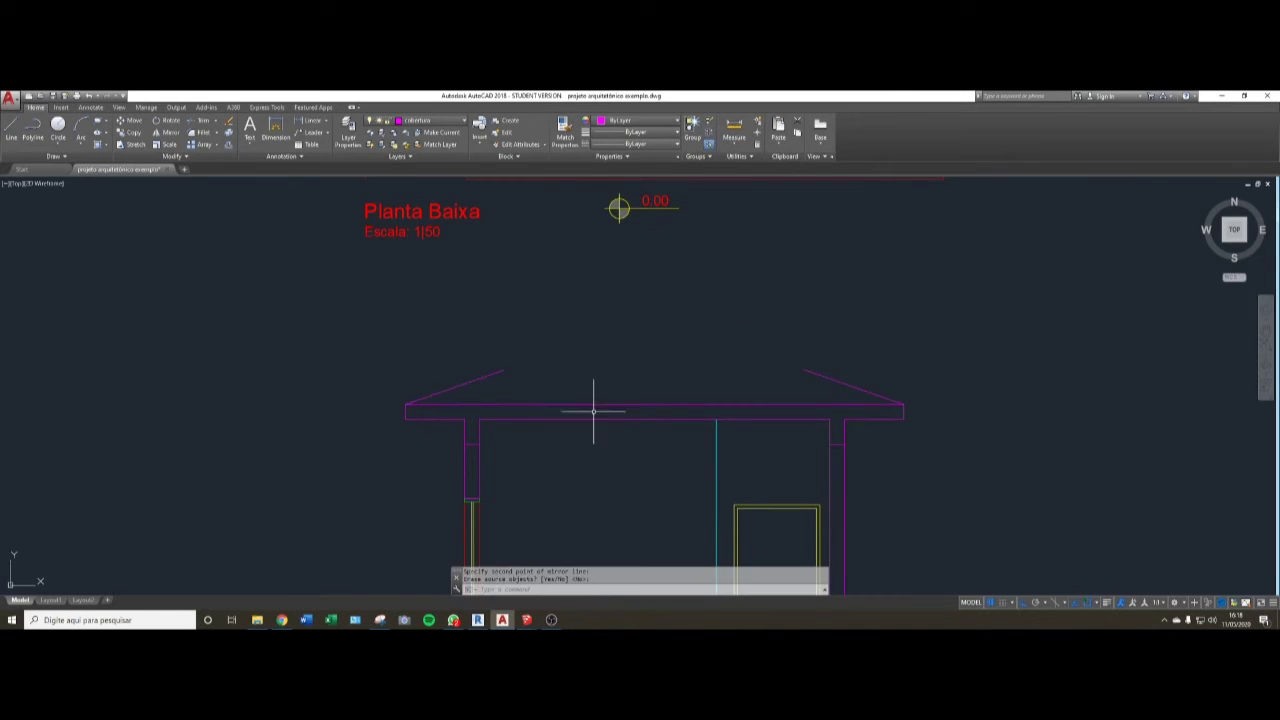
- Examine on the north-down roof plan how the section line runs from the eaves to the ridge, compared with the section's two slopes
middle_click_drag(728, 391, 623, 407)
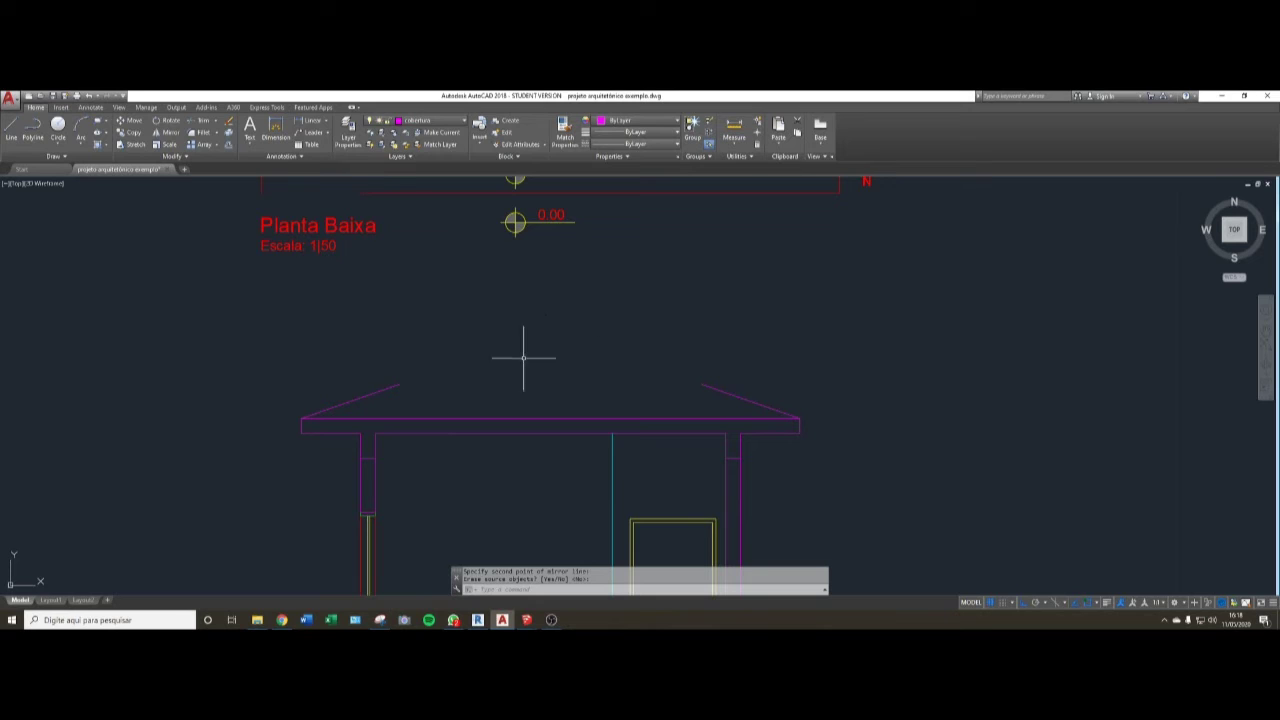
scroll(340, 418, "down", 4)
middle_click_drag(363, 431, 660, 382)
scroll(575, 368, "down", 4)
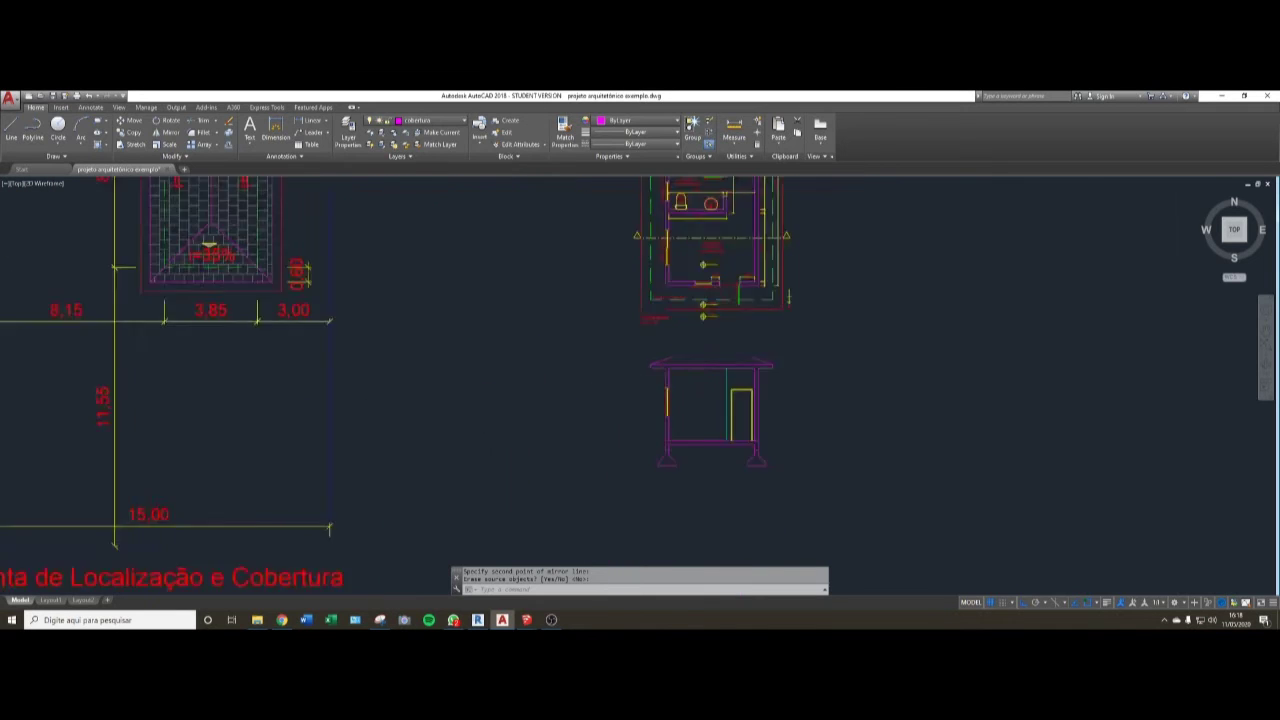
middle_click_drag(500, 371, 607, 397)
scroll(427, 311, "down", 3)
middle_click_drag(456, 317, 567, 323)
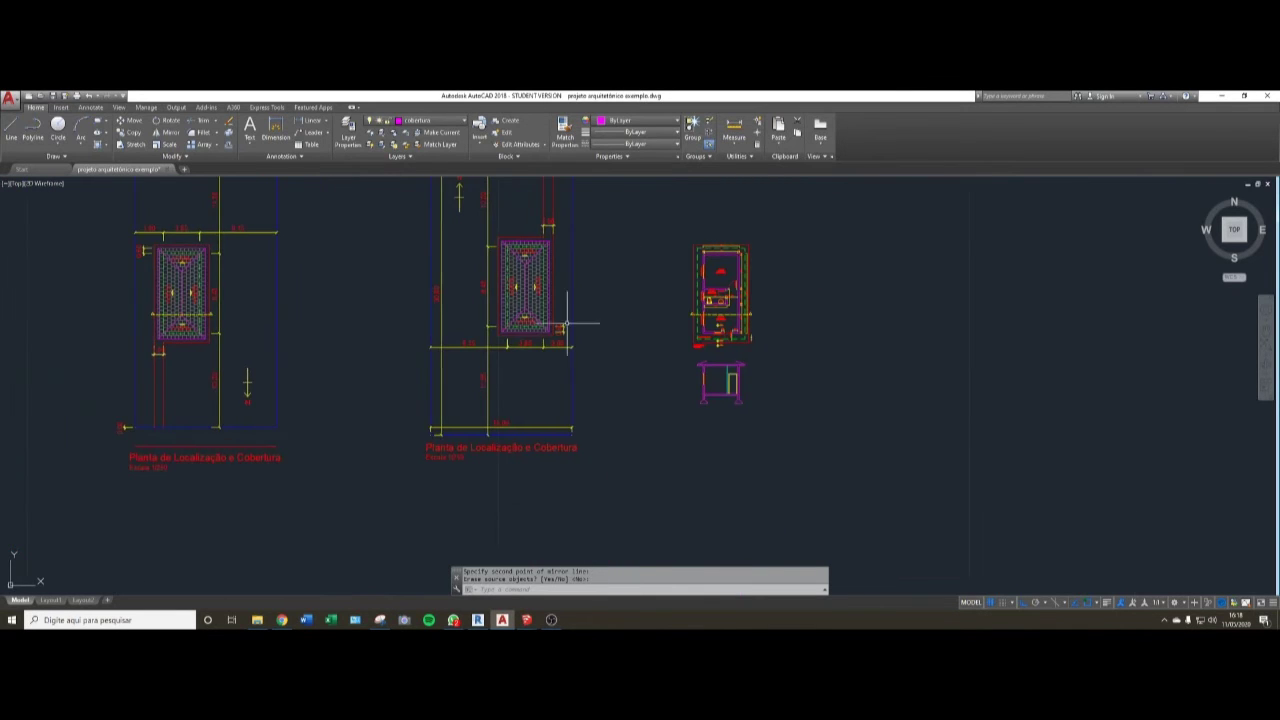
scroll(187, 300, "up", 3)
middle_click_drag(187, 319, 236, 328)
scroll(215, 332, "up", 3)
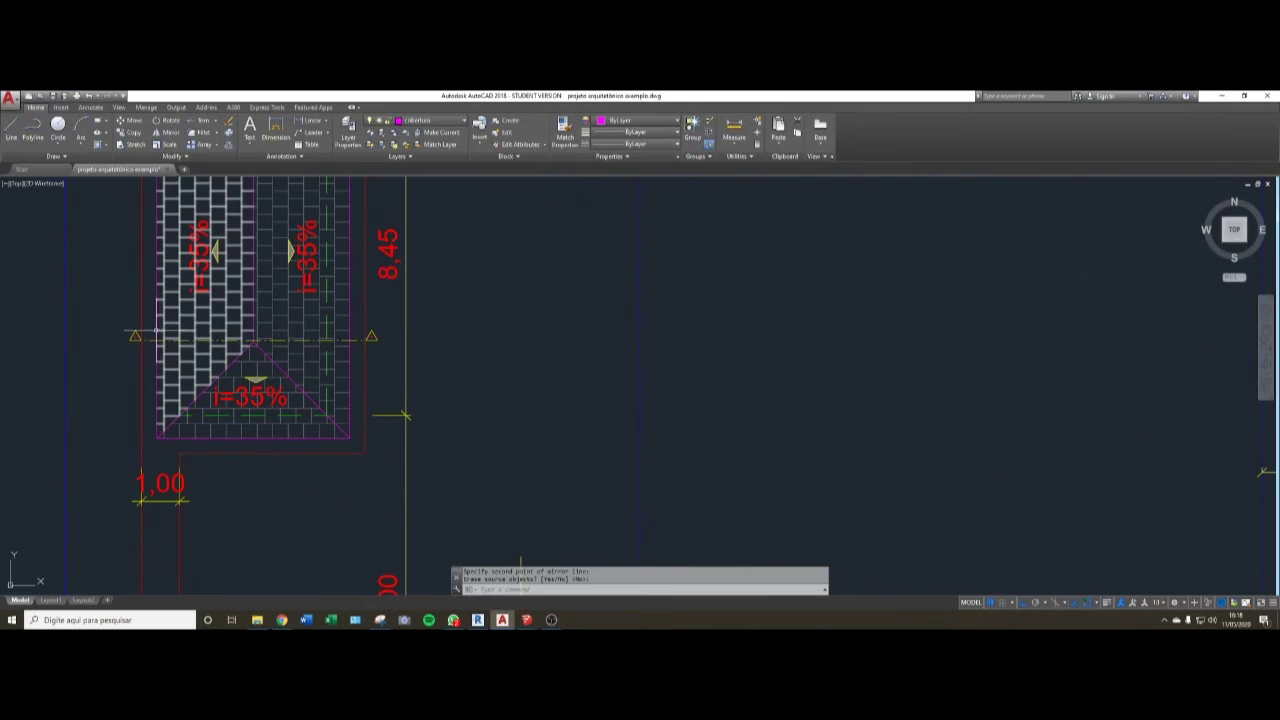
key("Return")
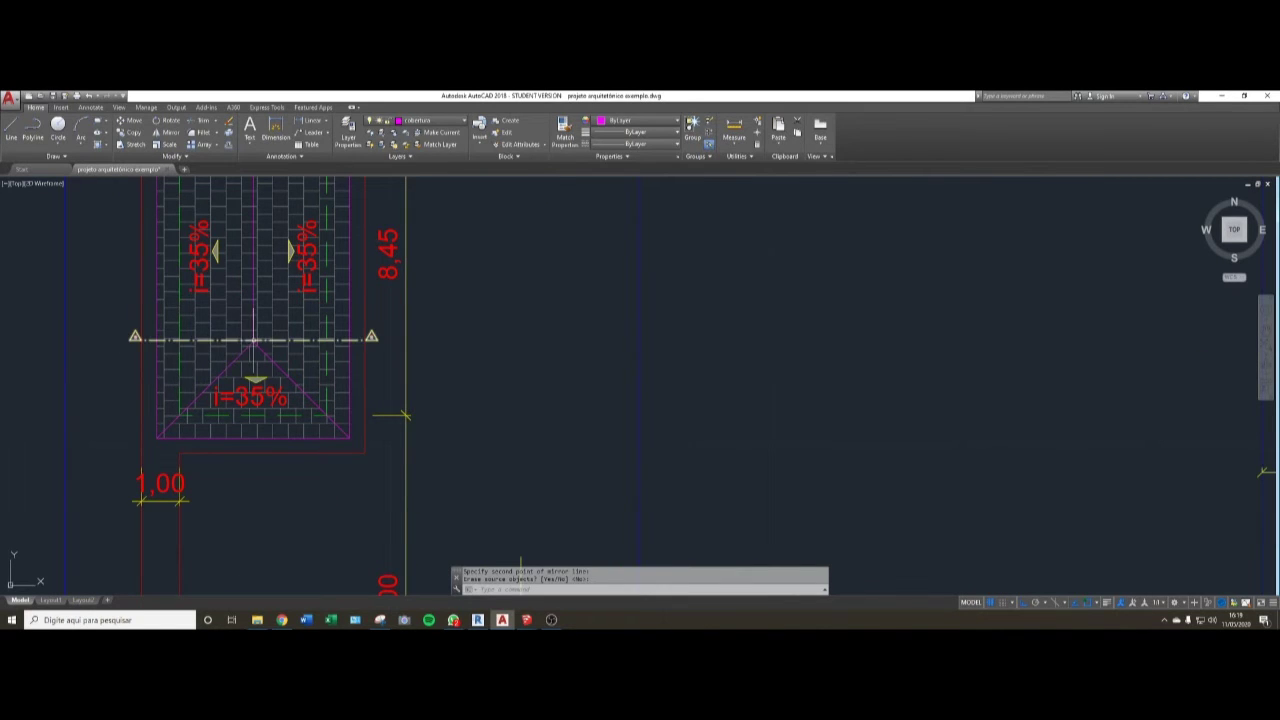
scroll(340, 345, "down", 5)
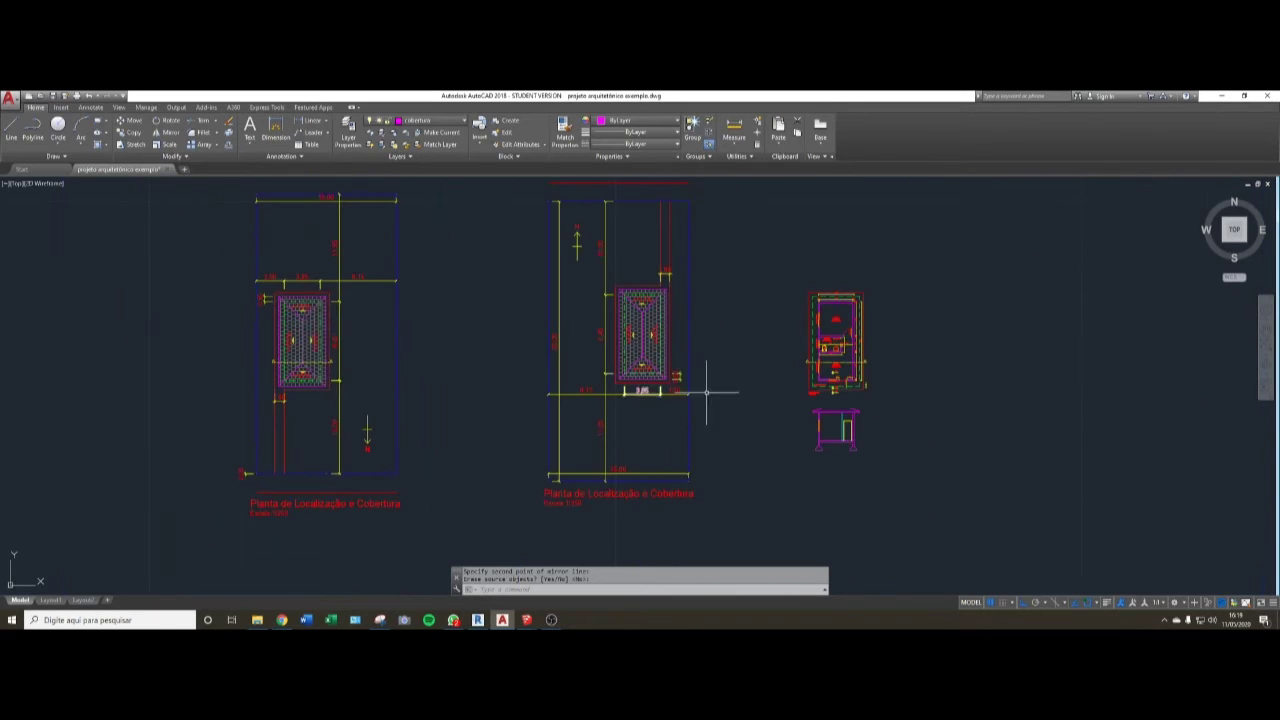
- Join the section's two roof slope lines at the ridge using Fillet with a radius of 0
scroll(857, 414, "up", 5)
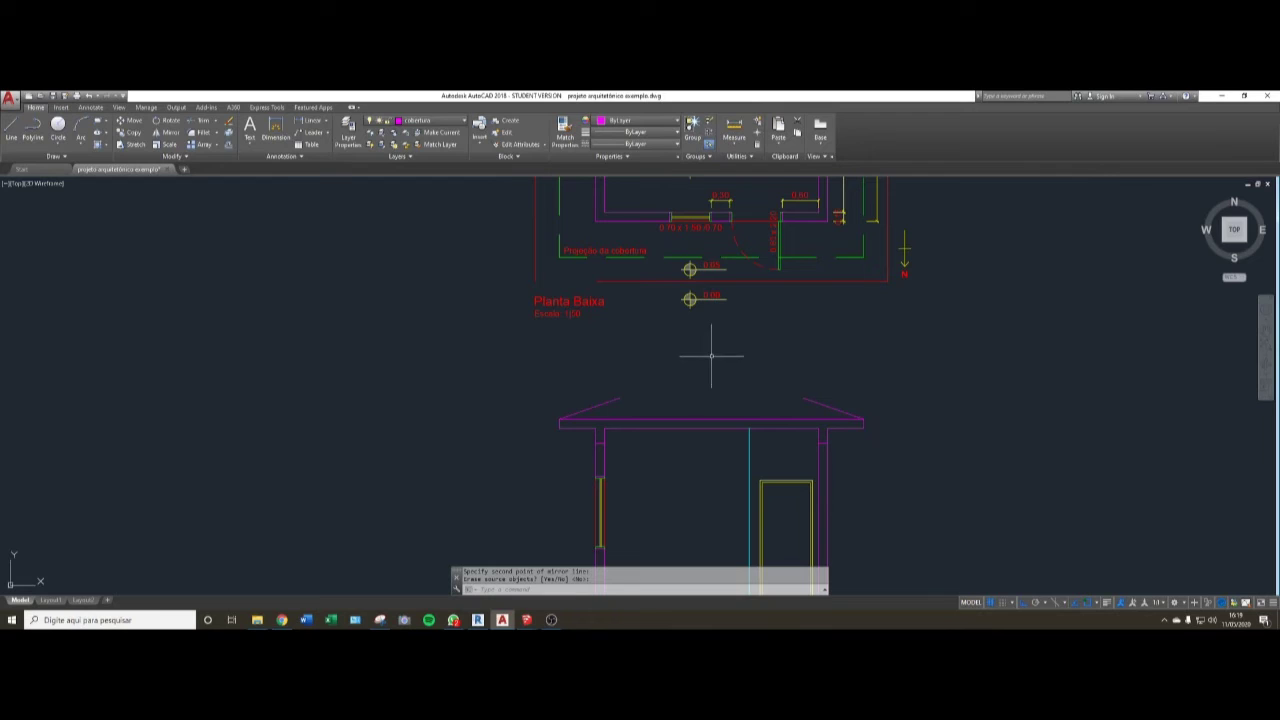
type("f")
key("Return")
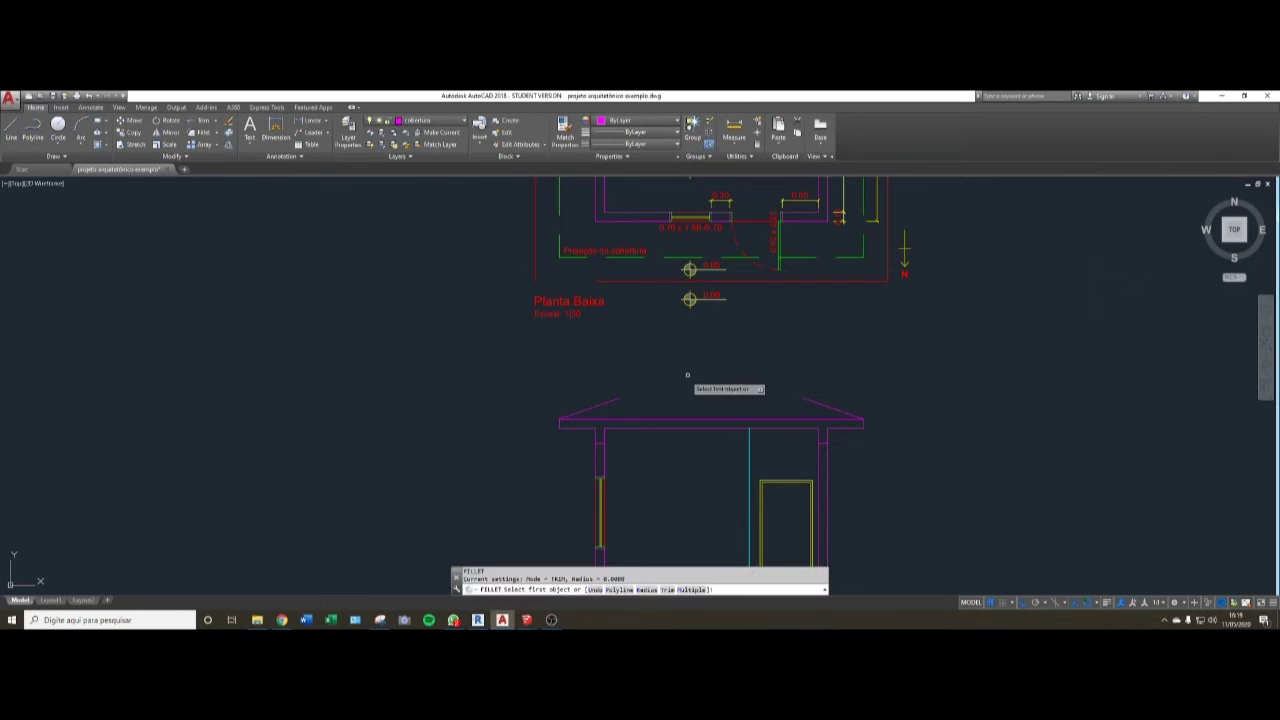
left_click(614, 399)
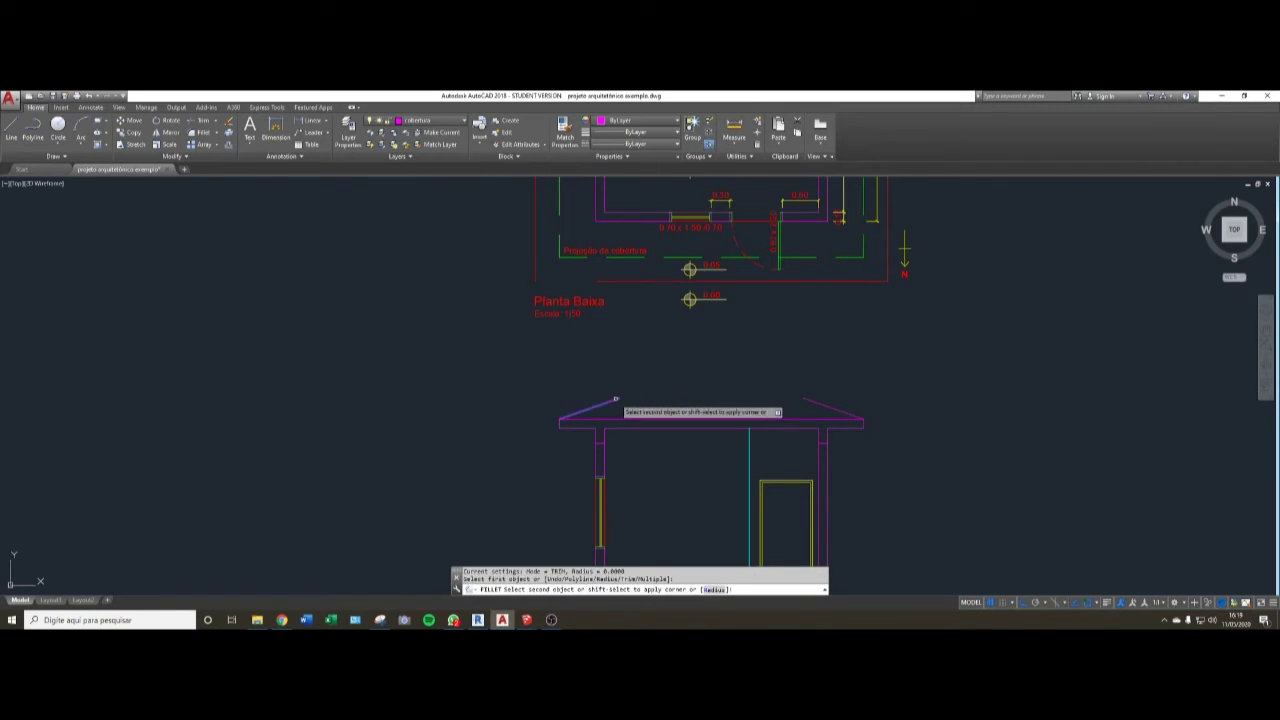
left_click(810, 402)
middle_click_drag(740, 379, 631, 372)
scroll(632, 372, "up", 2)
scroll(529, 353, "down", 4)
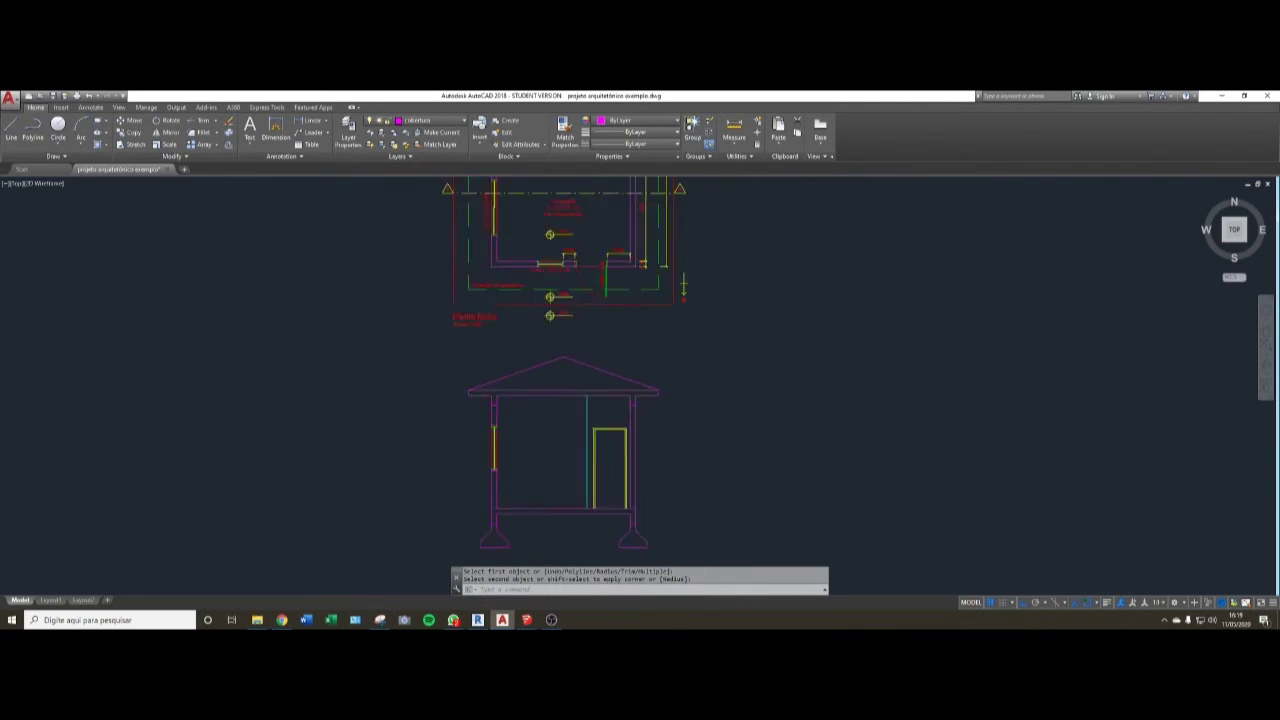
scroll(525, 360, "down", 2)
scroll(505, 366, "up", 4)
middle_click_drag(542, 366, 502, 395)
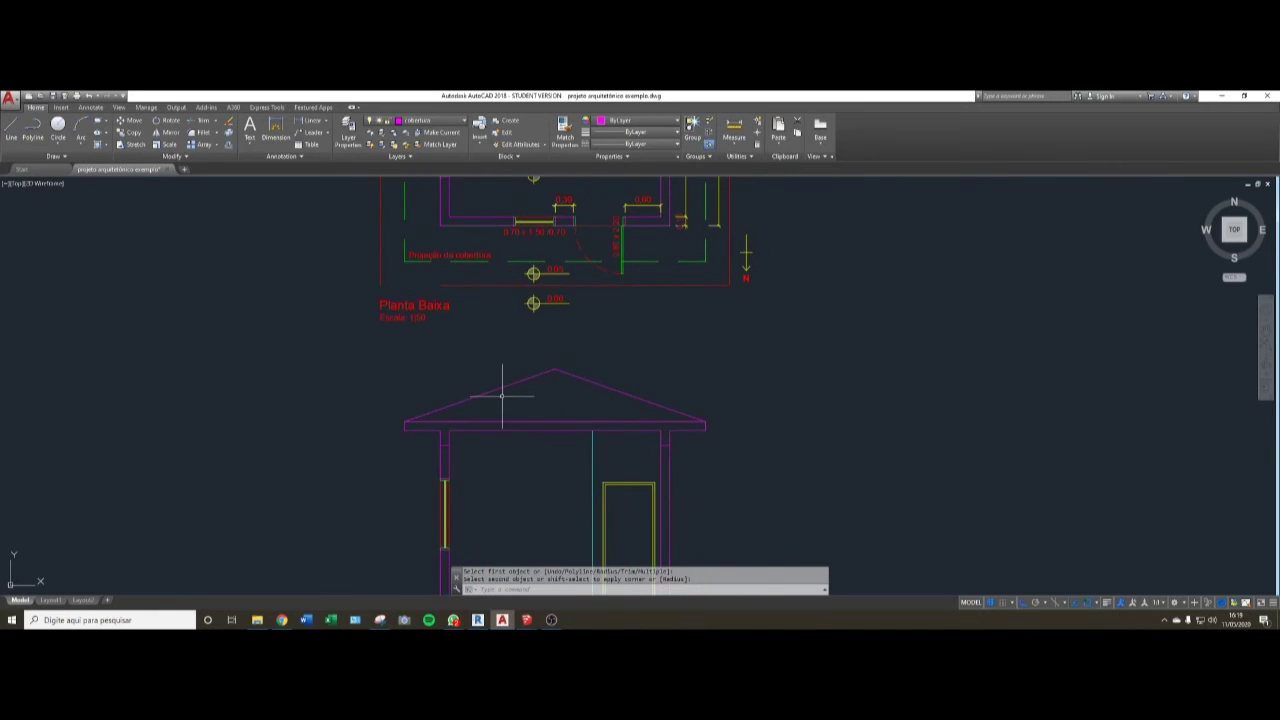
scroll(502, 396, "up", 2)
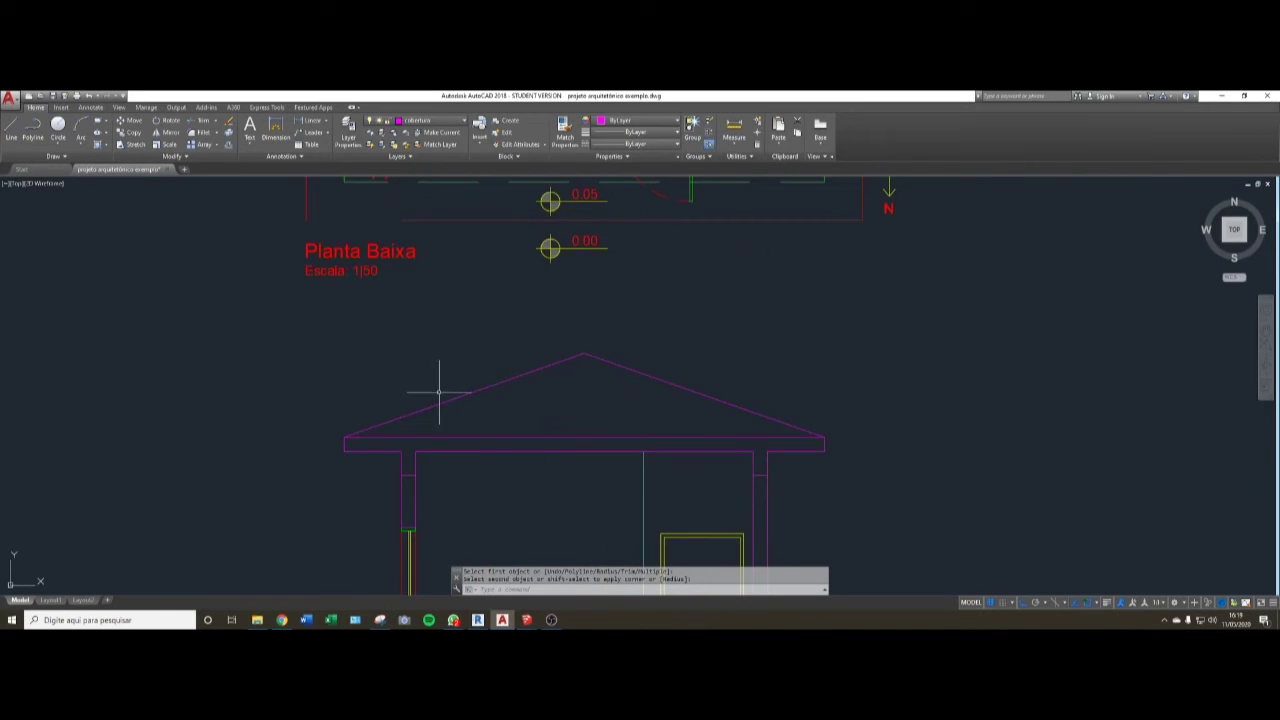
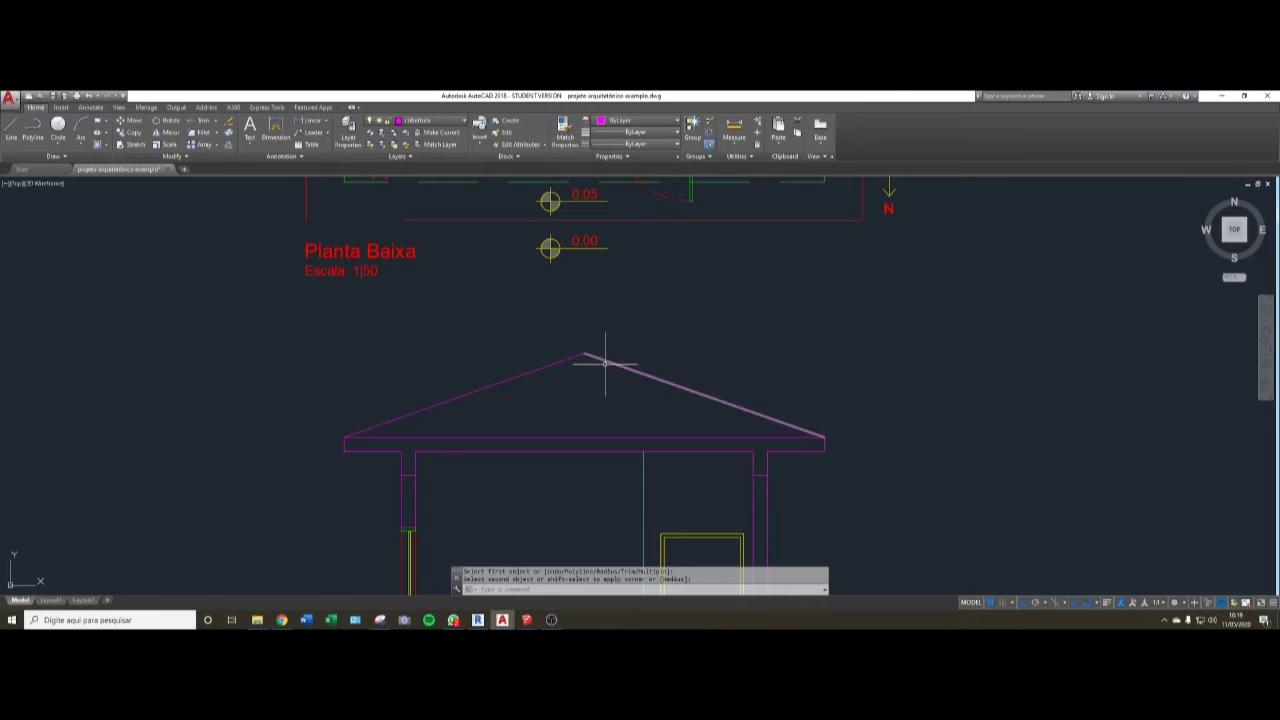
- Set the current object colour to yellow and draw a vertical line from the ridge down to the slab's top edge
left_click(594, 357)
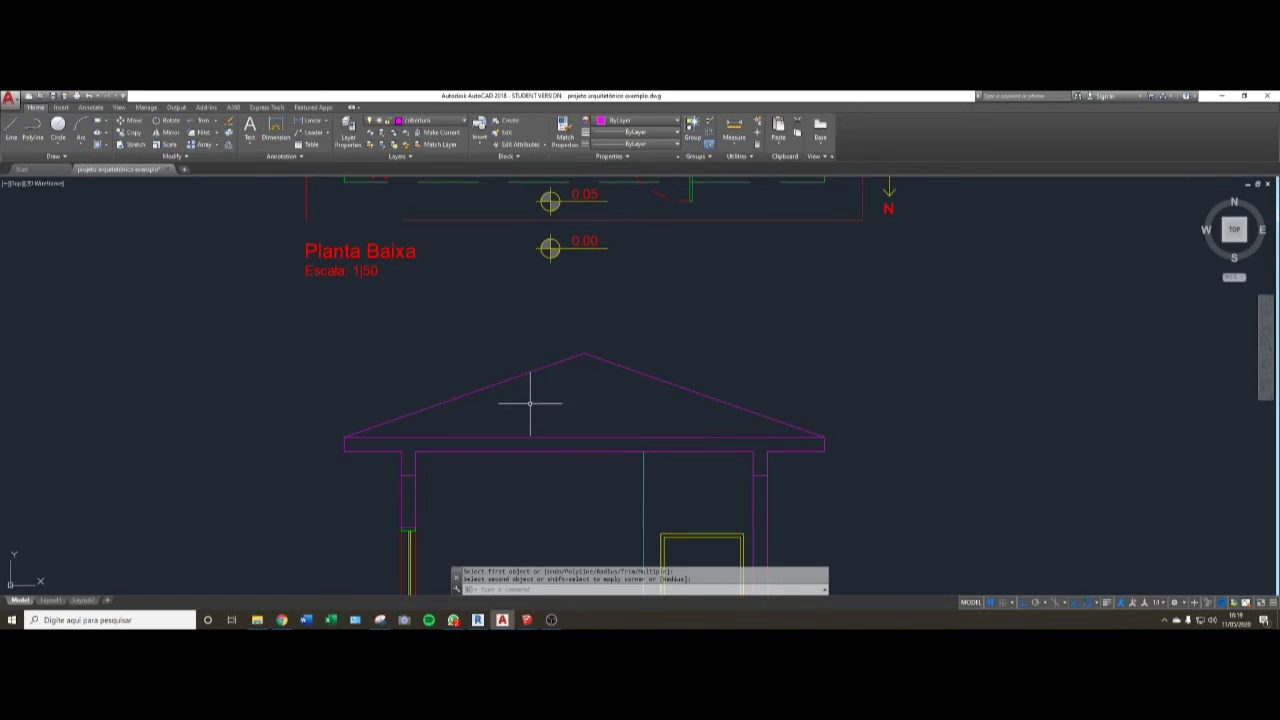
middle_click_drag(533, 408, 531, 397)
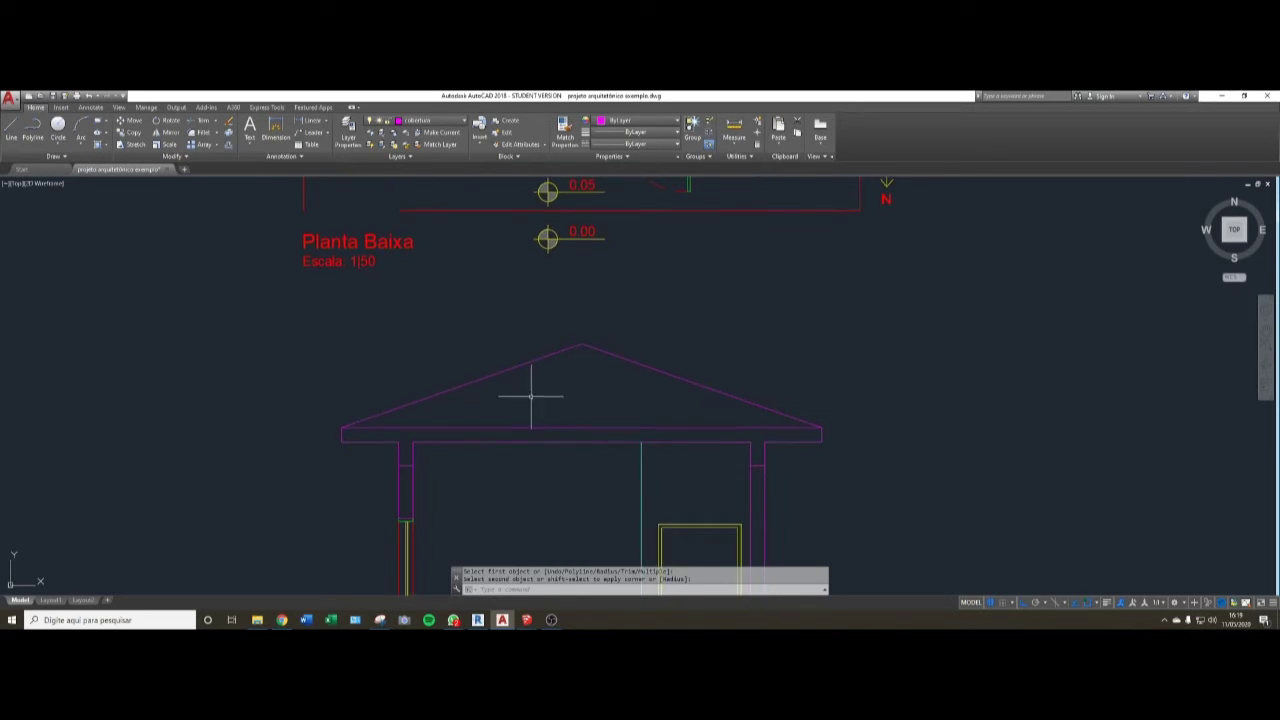
middle_click_drag(501, 271, 495, 299)
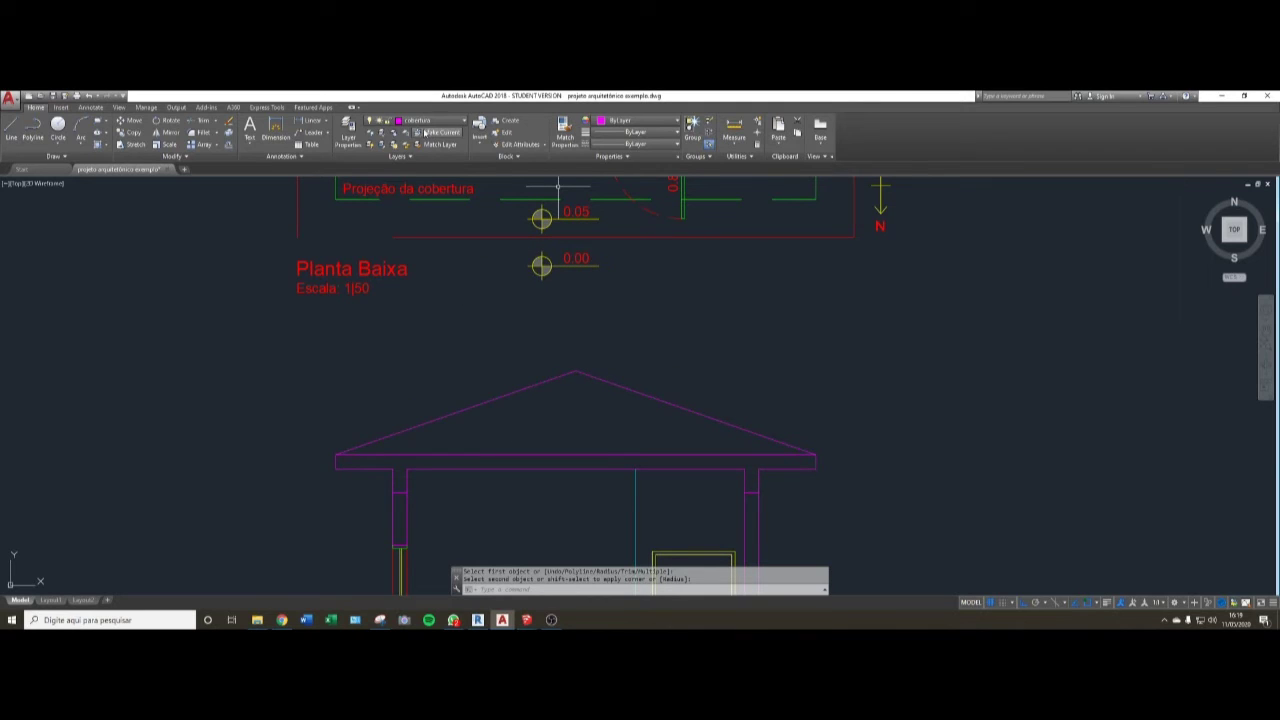
left_click(664, 122)
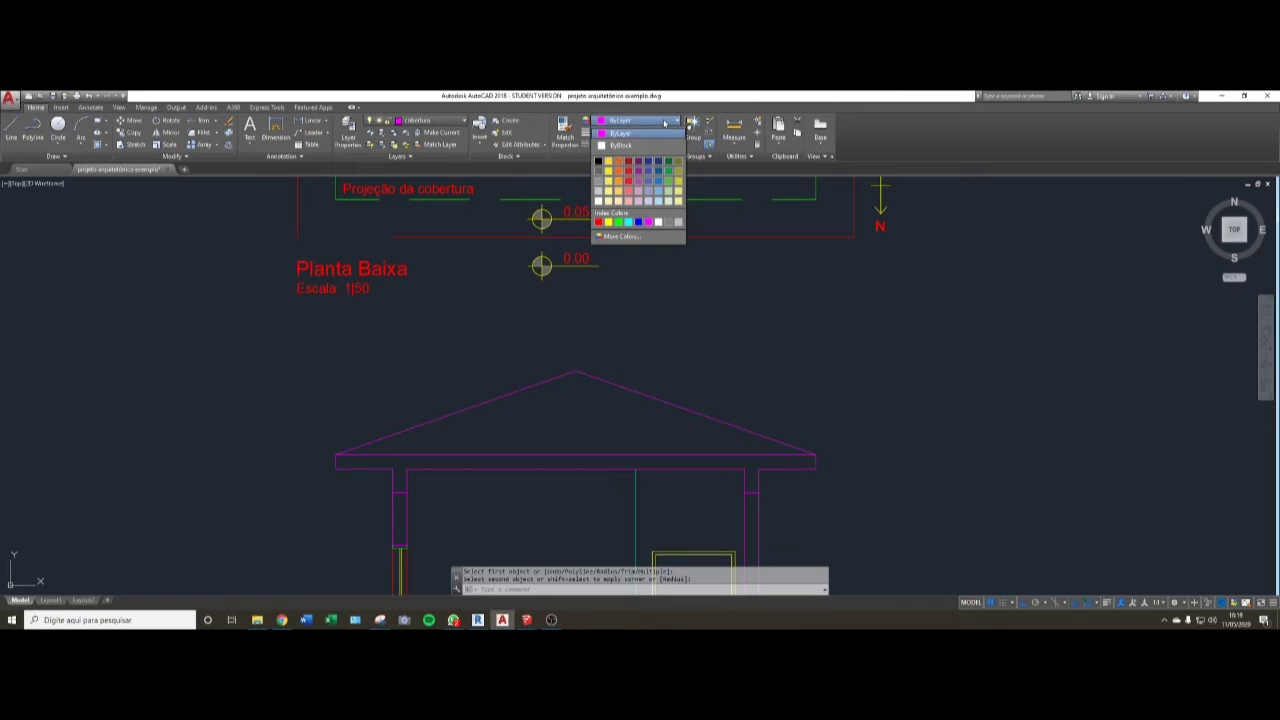
left_click(609, 222)
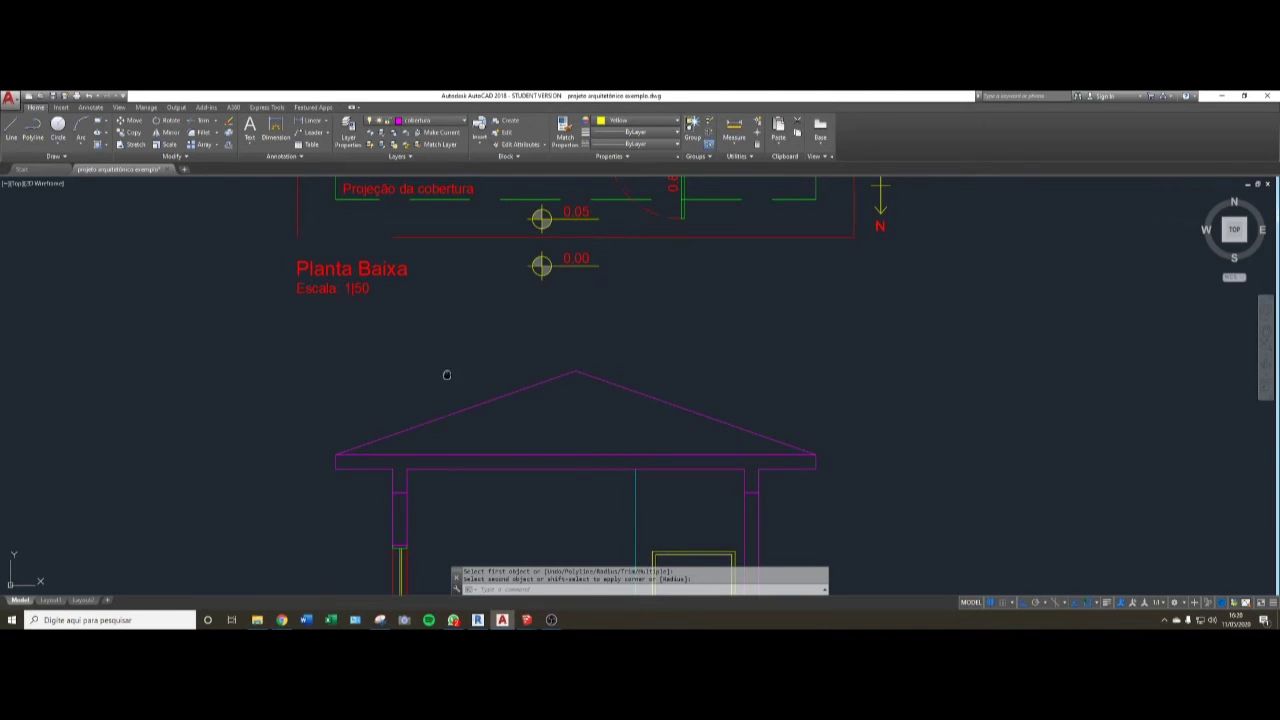
middle_click_drag(447, 374, 451, 353)
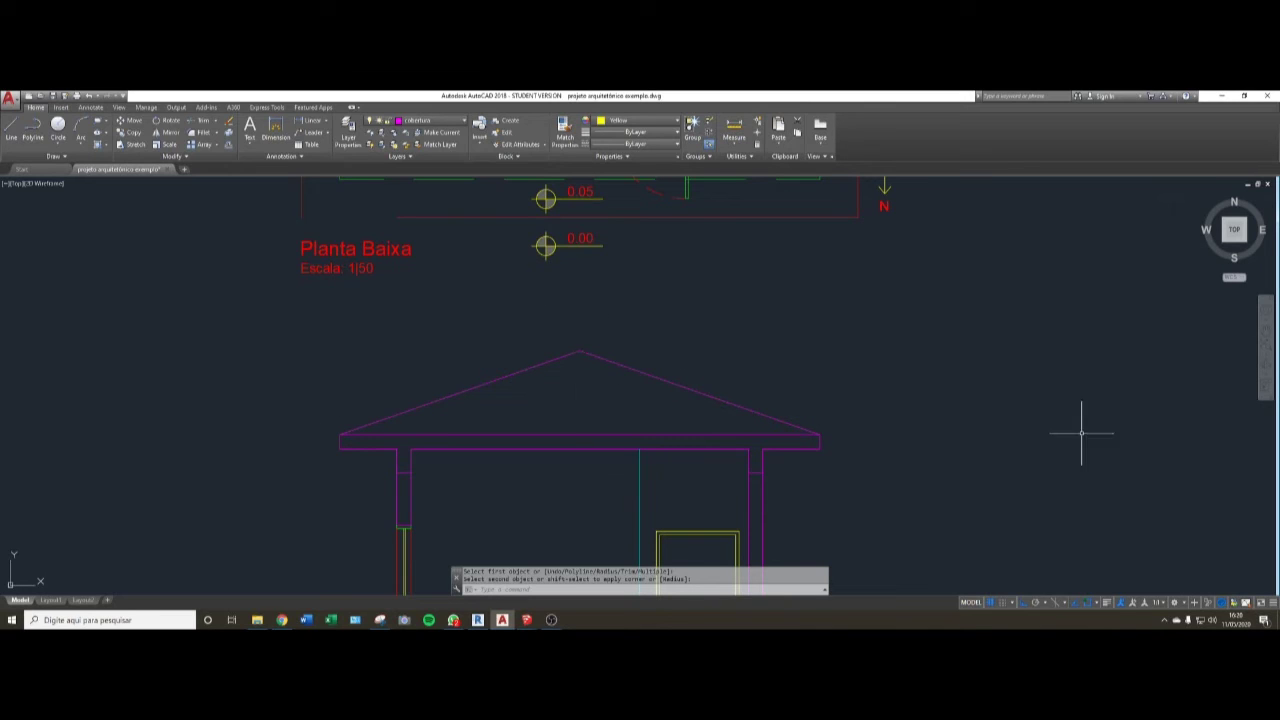
key("Escape")
type("L")
key("Return")
left_click(580, 352)
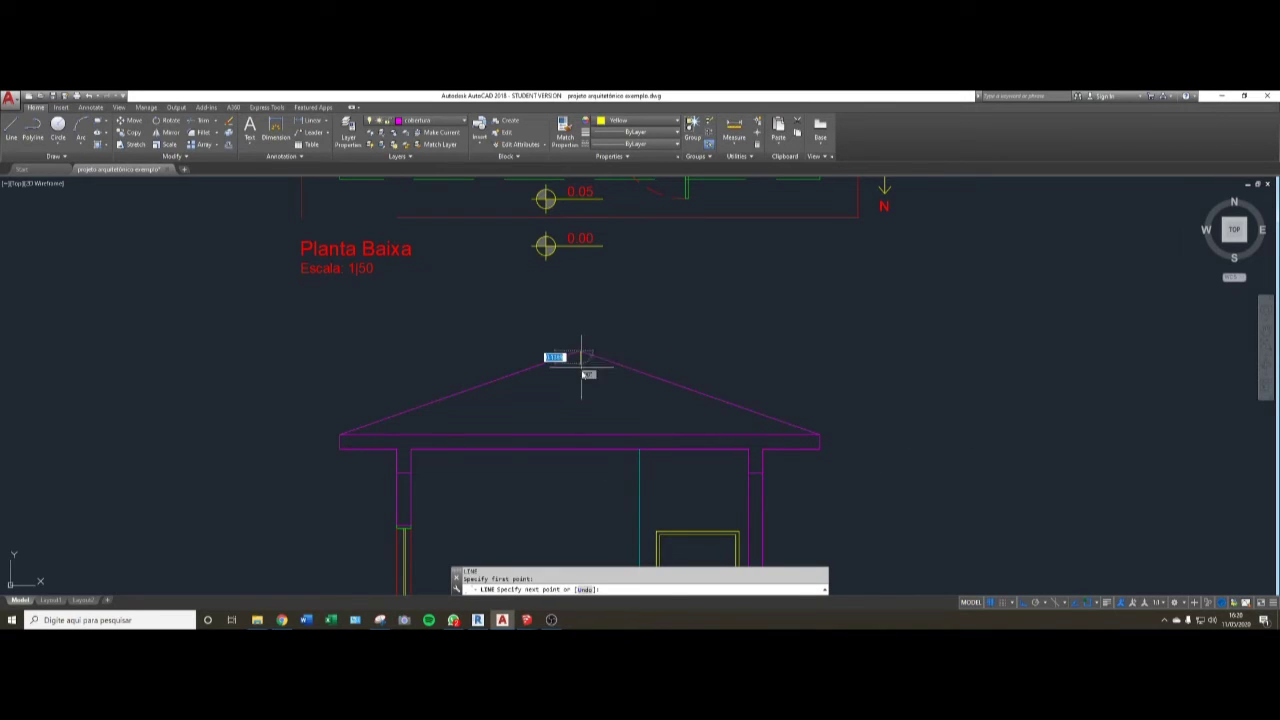
left_click(580, 436)
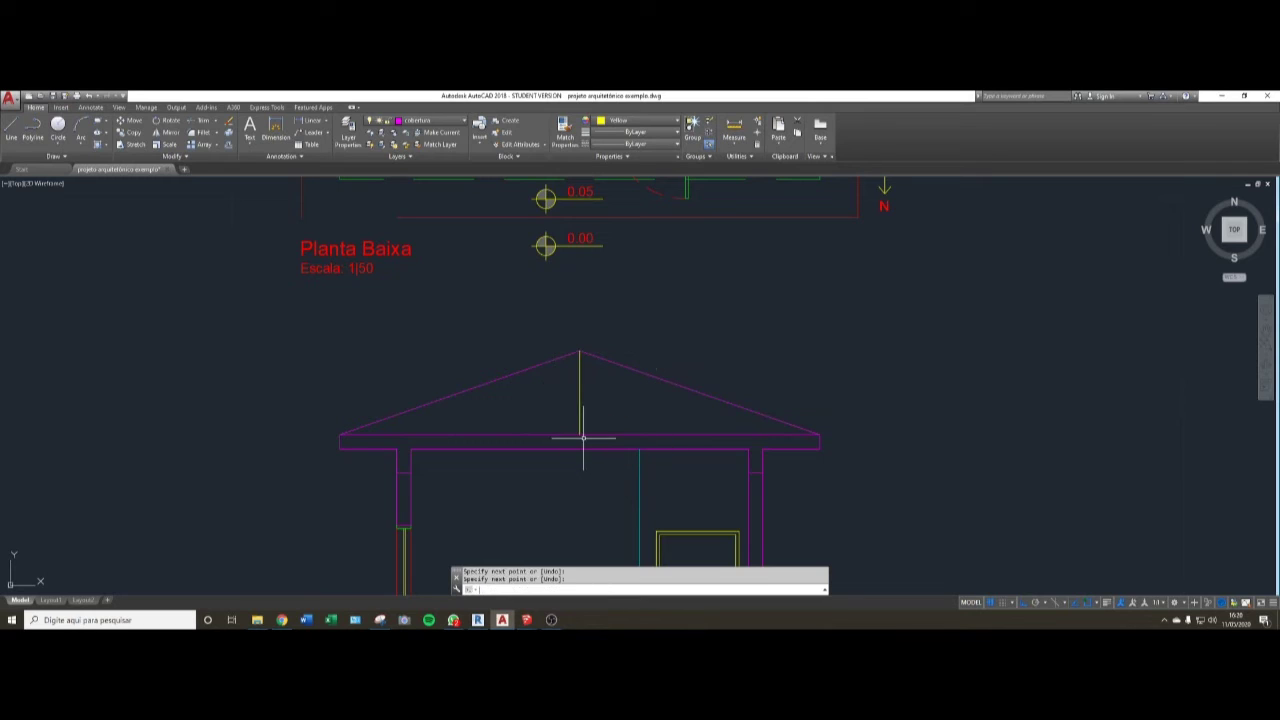
key("Return")
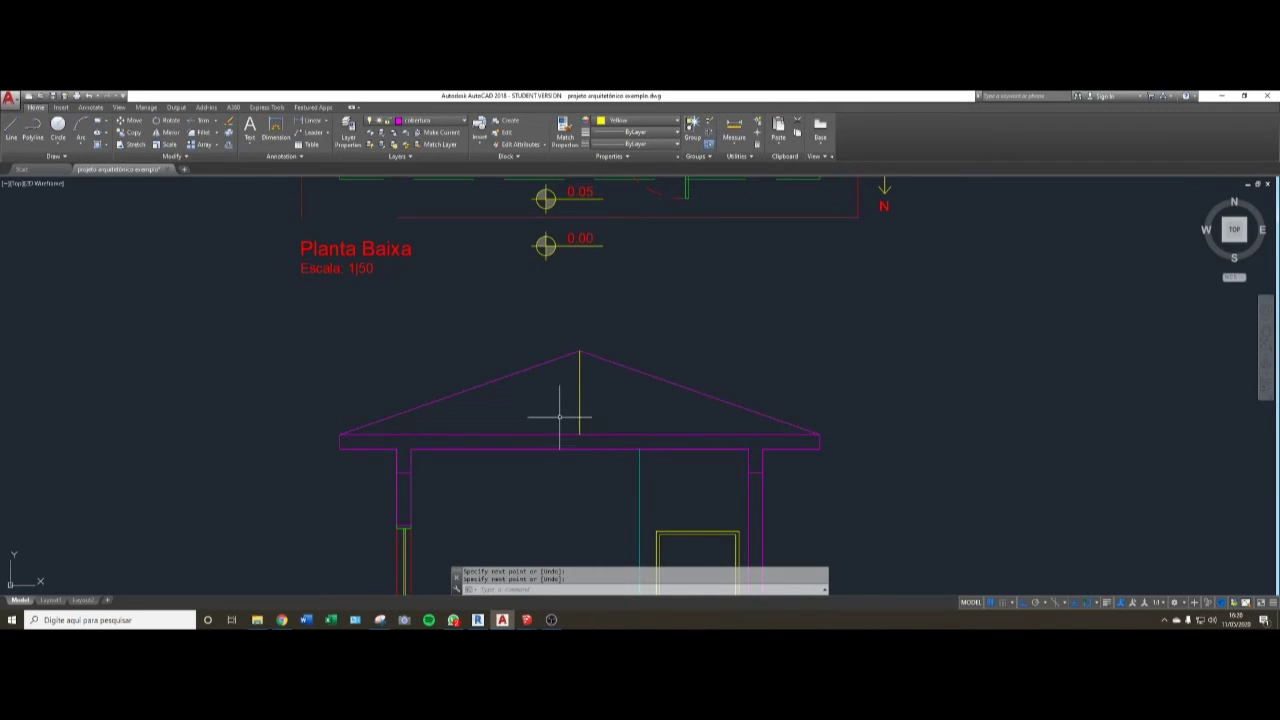
- Offset the vertical ridge line by .075 to both sides
scroll(565, 415, "up", 2)
scroll(576, 410, "up", 4)
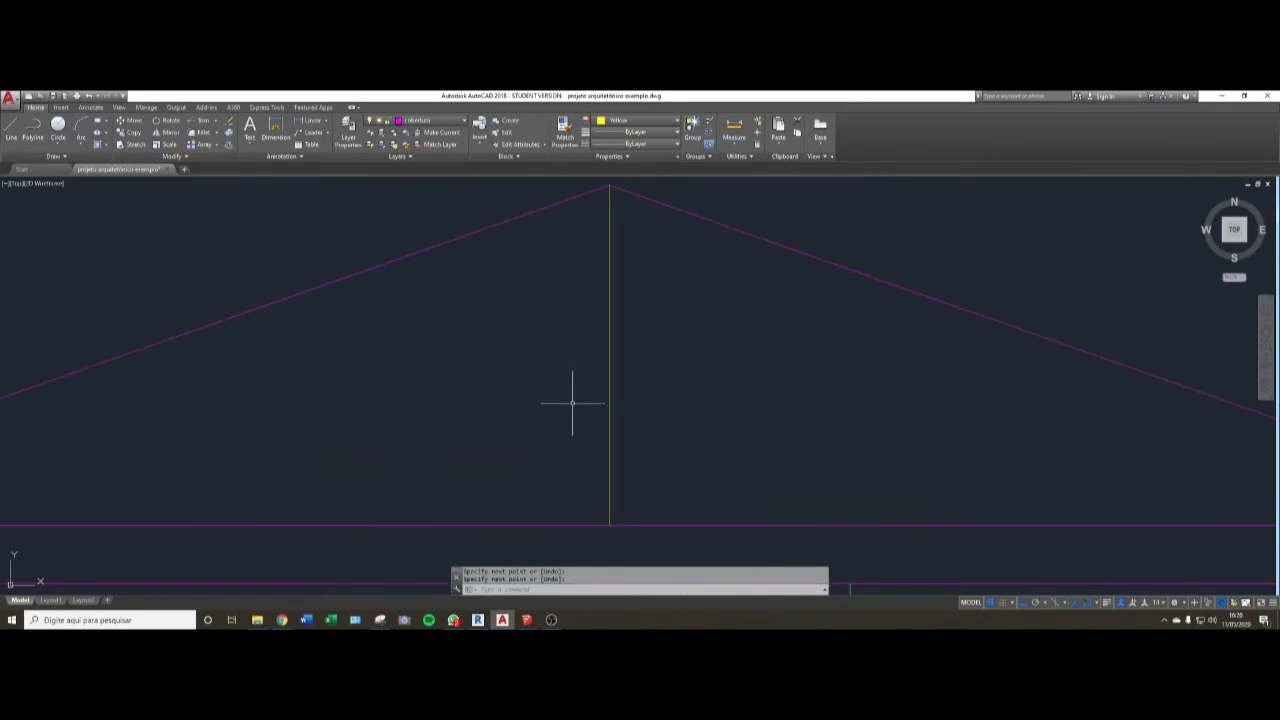
scroll(574, 400, "down", 2)
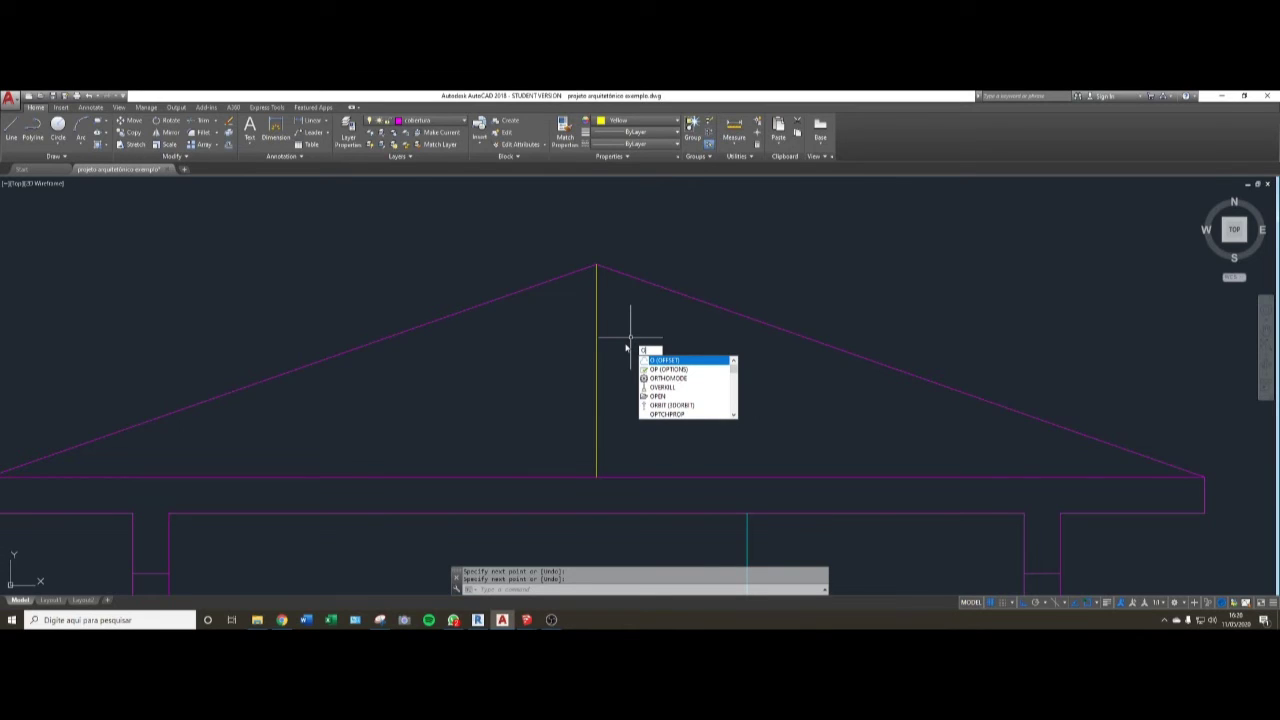
key("Return")
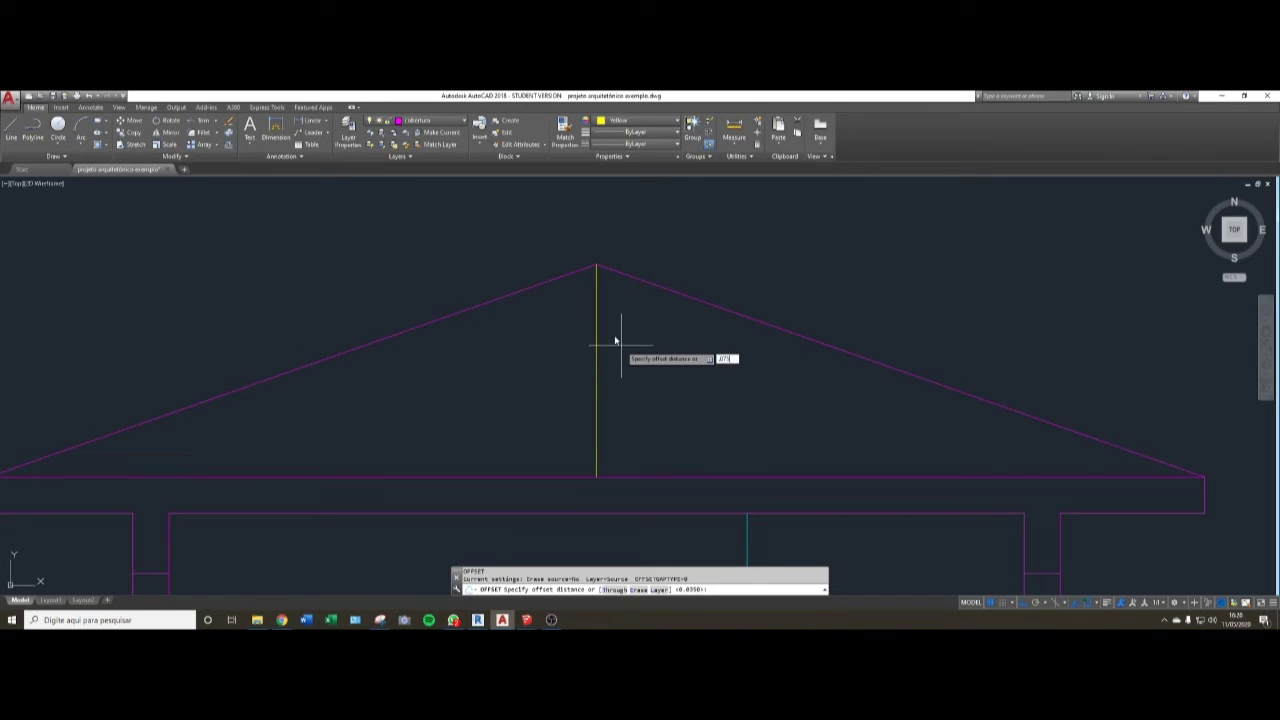
type(".075")
key("Return")
left_click(597, 366)
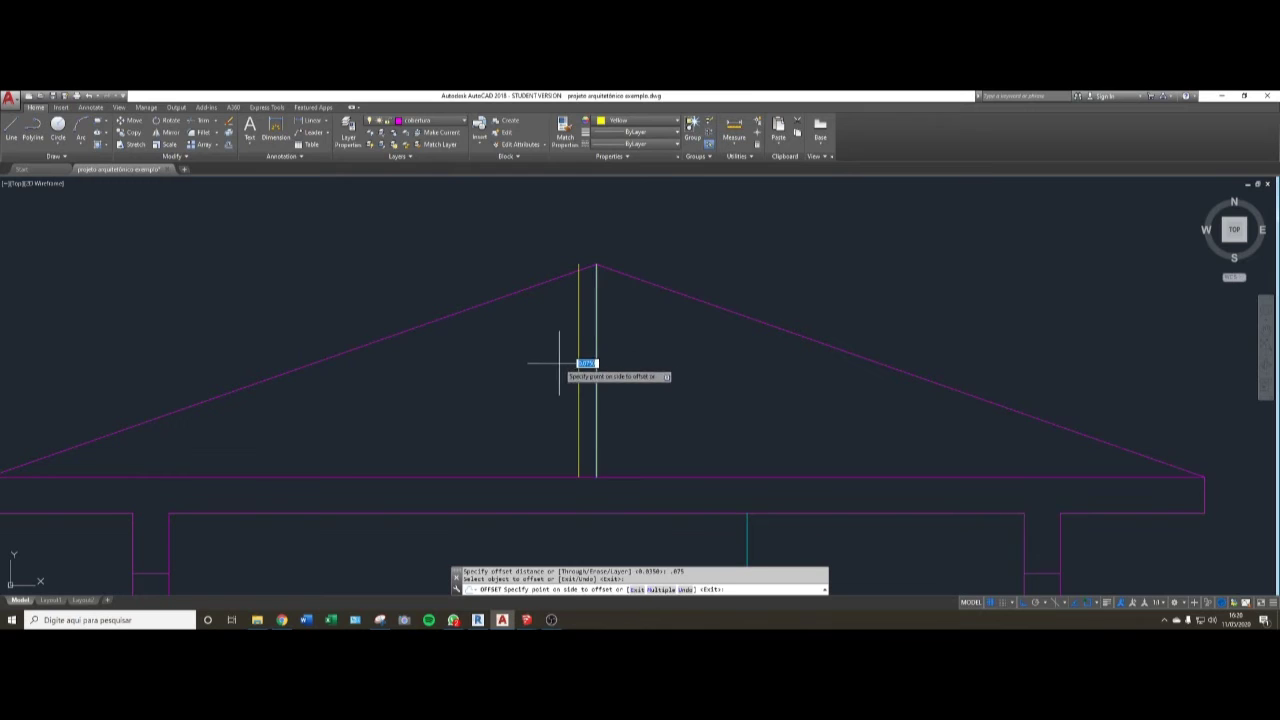
left_click(590, 365)
left_click(596, 360)
left_click(608, 380)
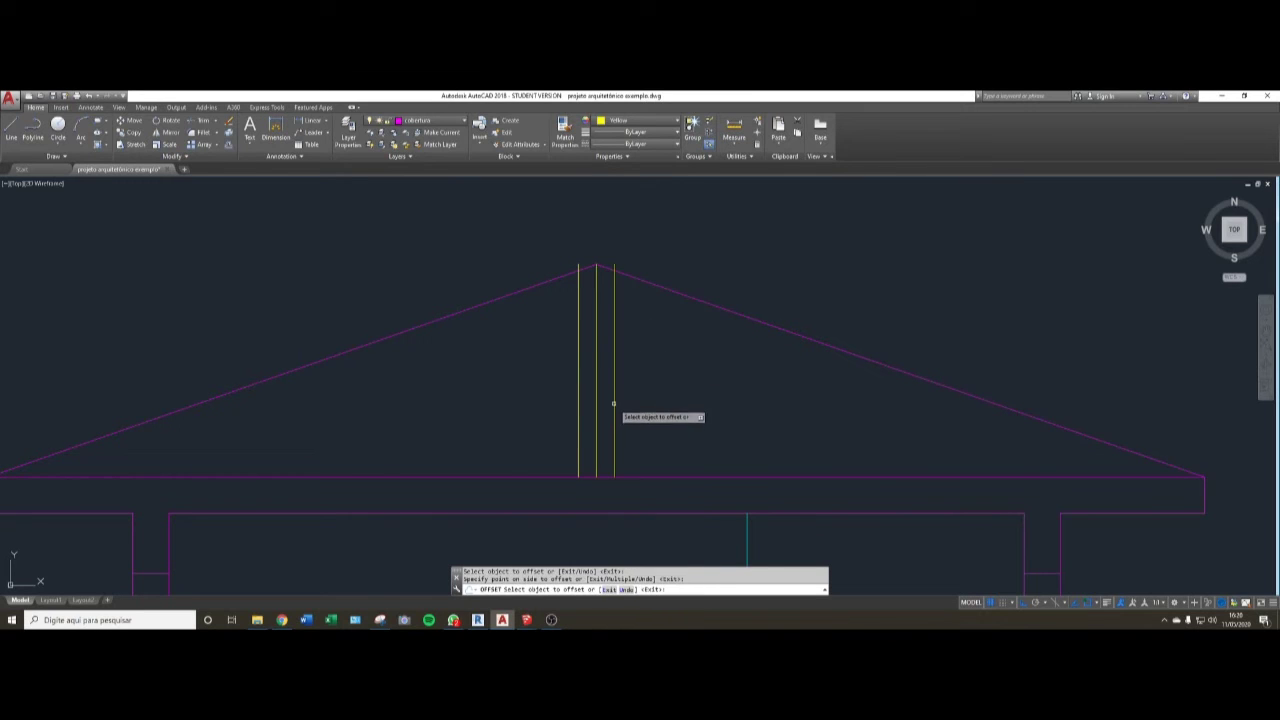
key("Escape")
- Delete the original centre line under the ridge, between its two offset copies
left_click(606, 320)
left_click(594, 338)
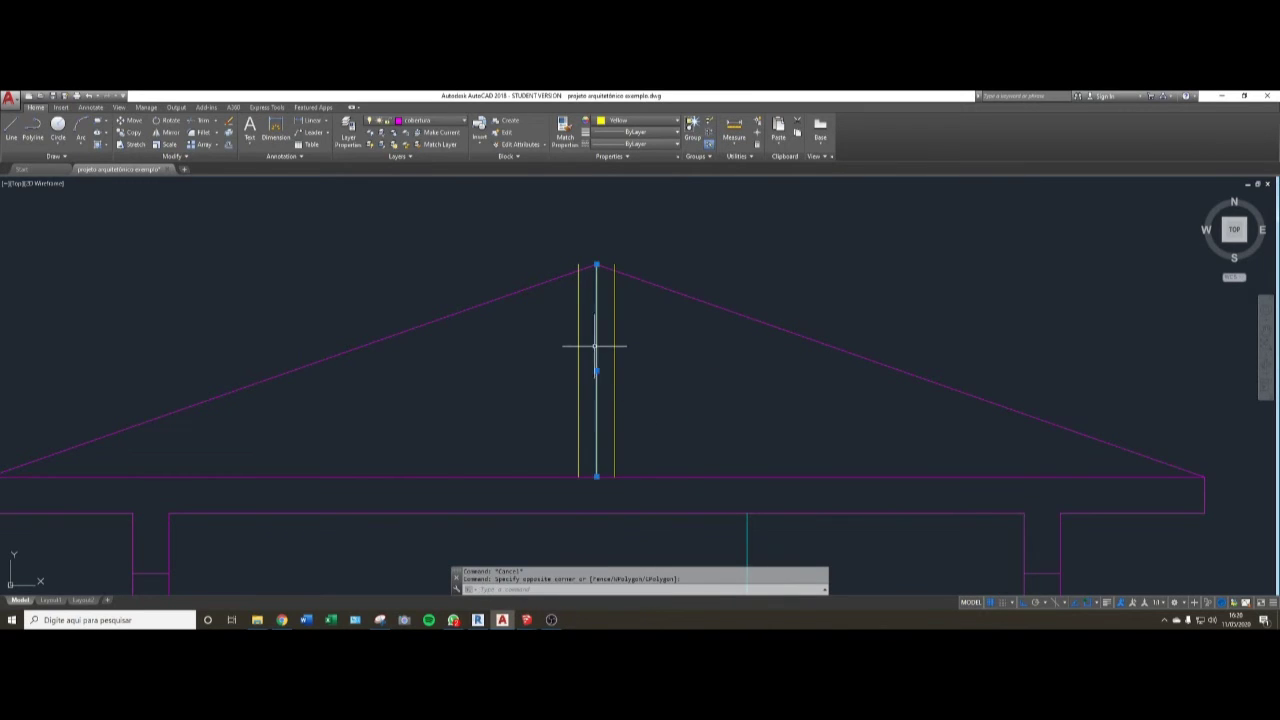
key("Delete")
- Draw a horizontal line starting .15 above the slab's upper-left corner and ending above its right end
scroll(663, 333, "down", 4)
scroll(629, 381, "up", 2)
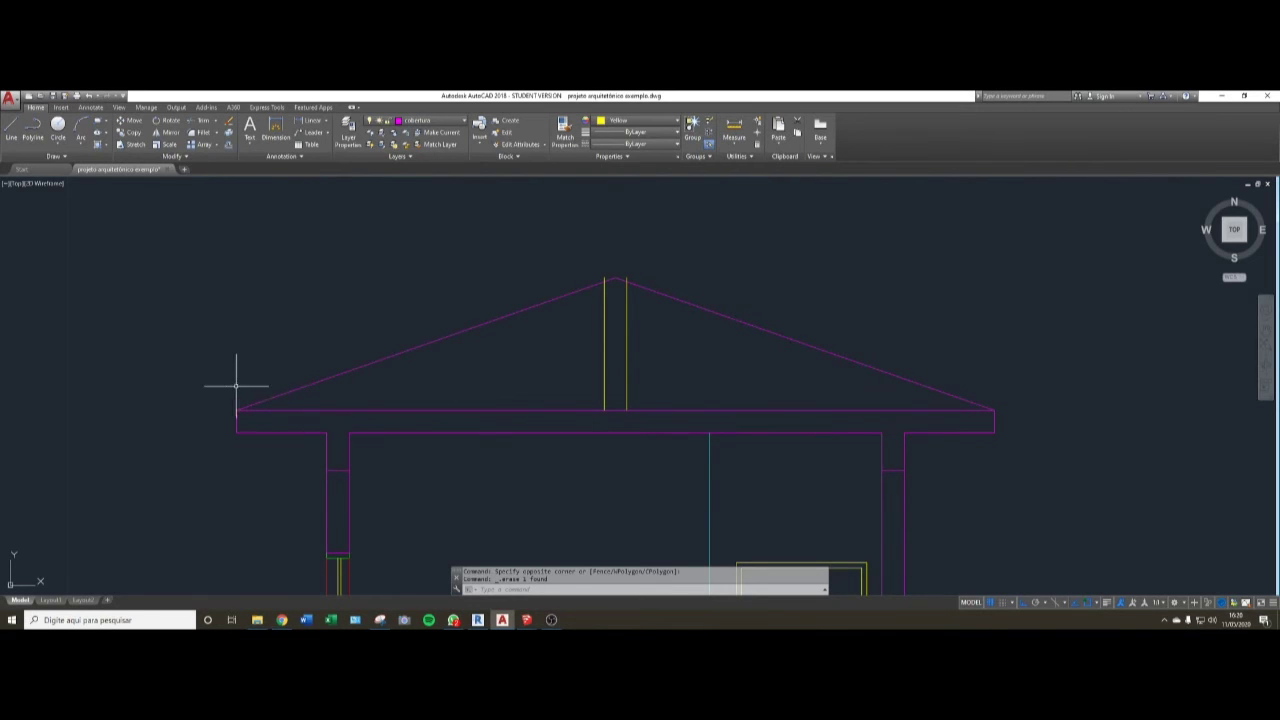
type("l")
key("Return")
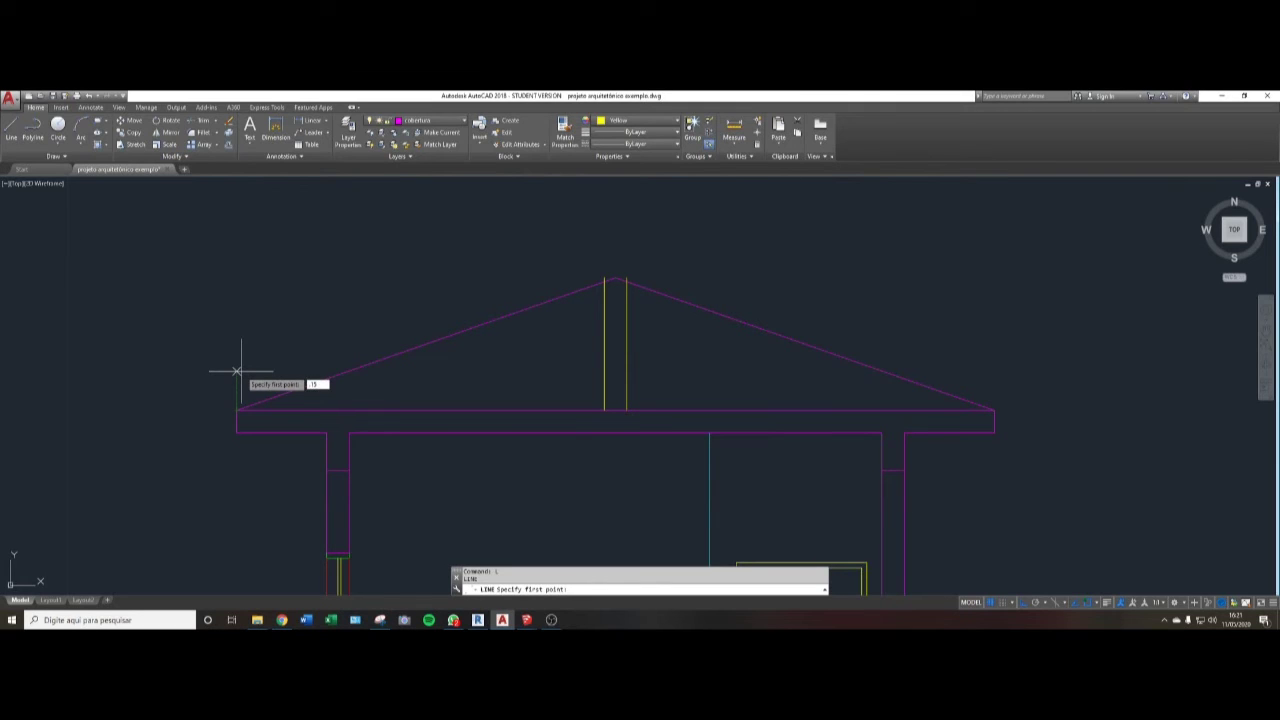
key("Return")
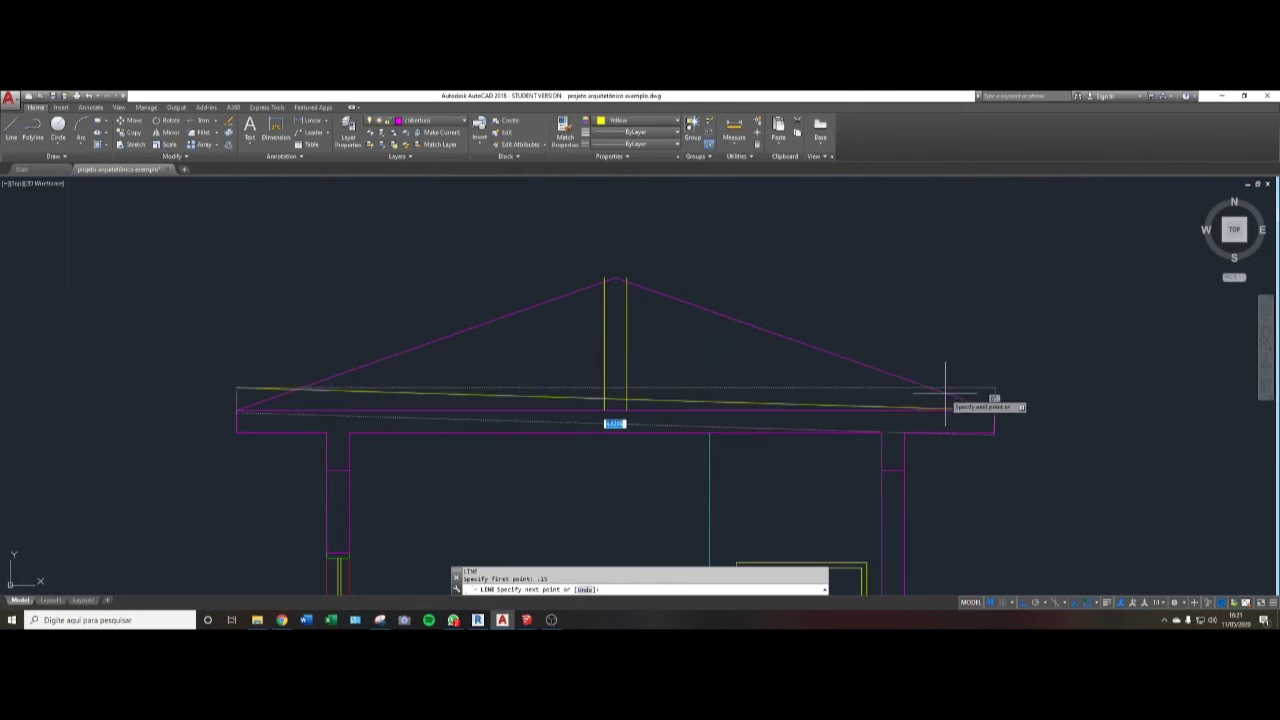
left_click(994, 400)
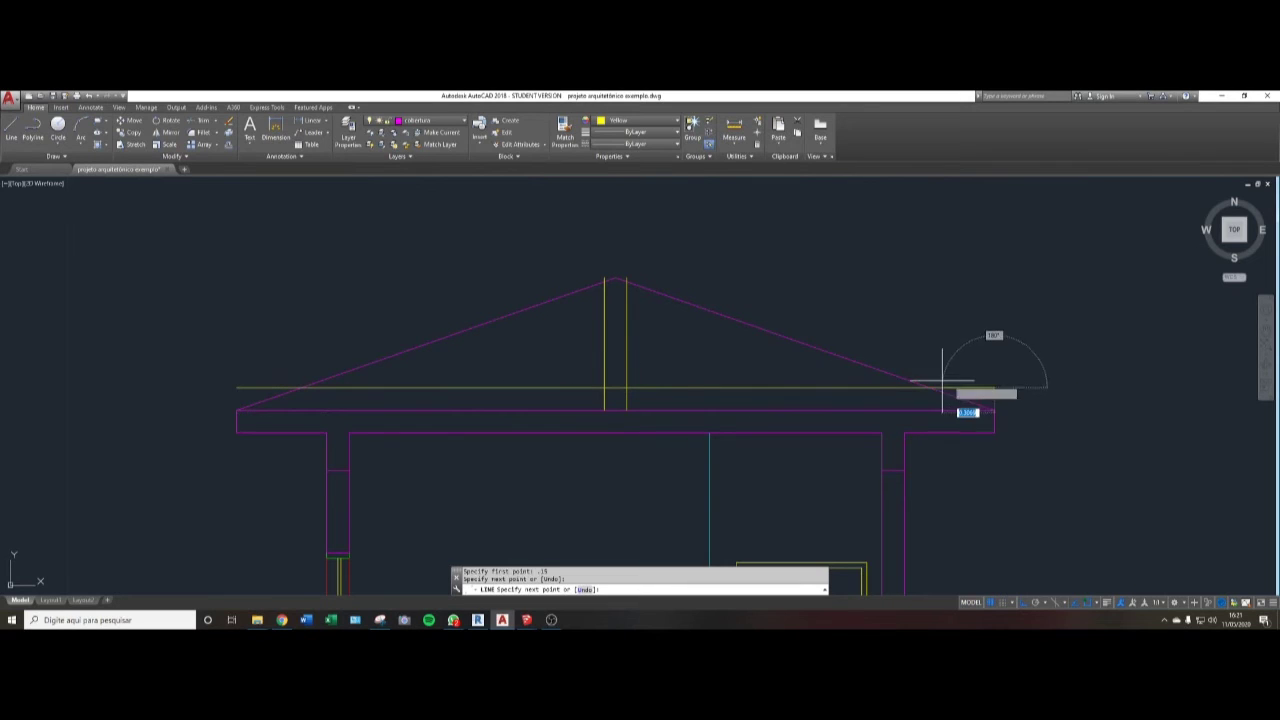
key("Return")
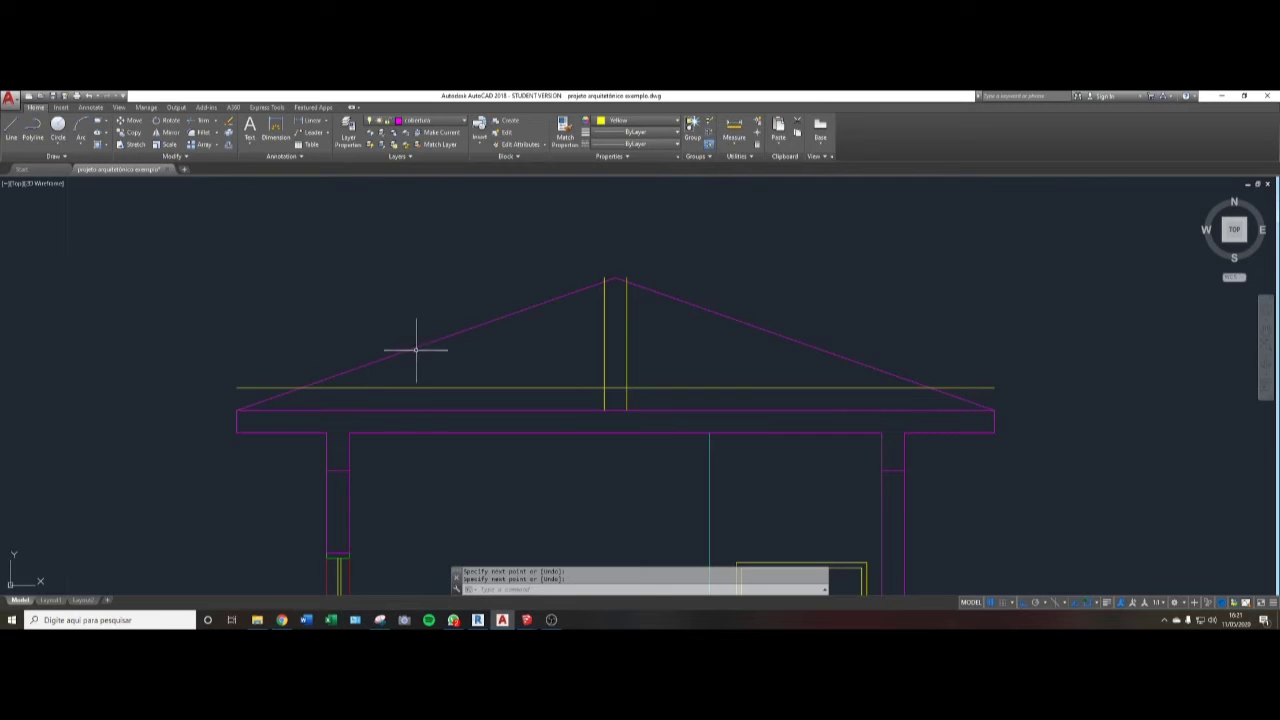
- Offset both roof slope lines .15 towards the inside of the roof
type("o")
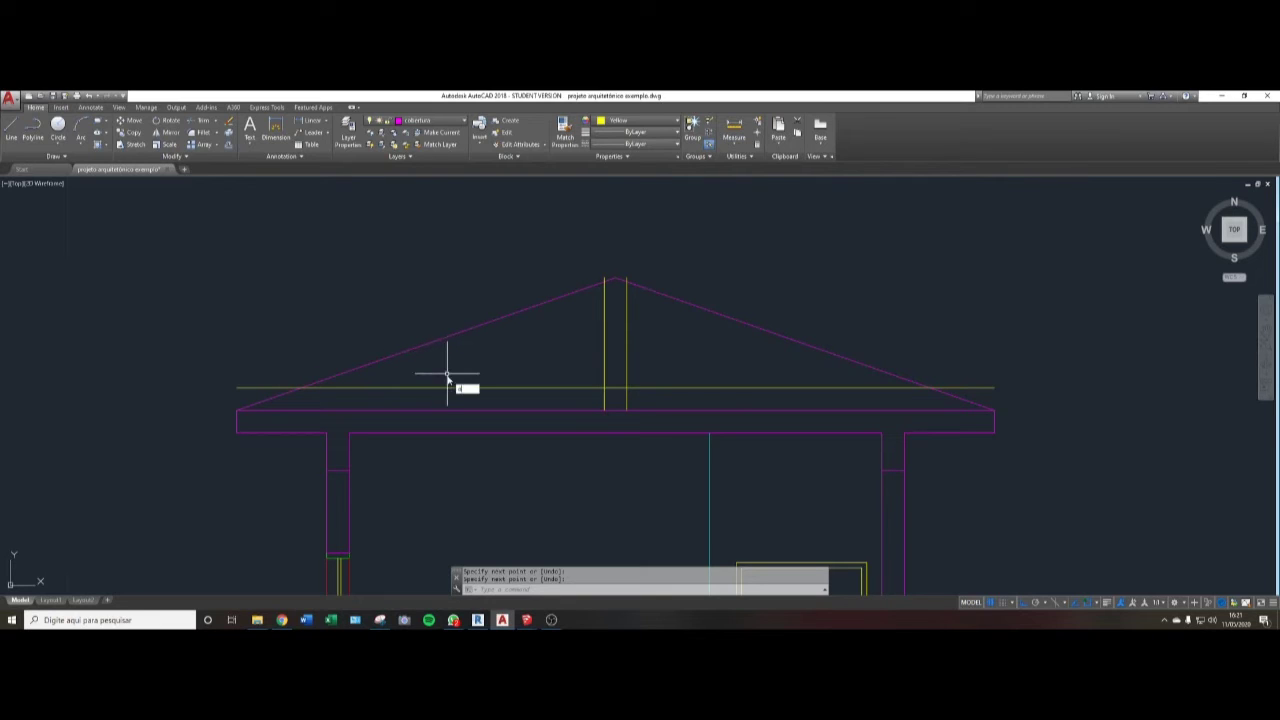
key("Return")
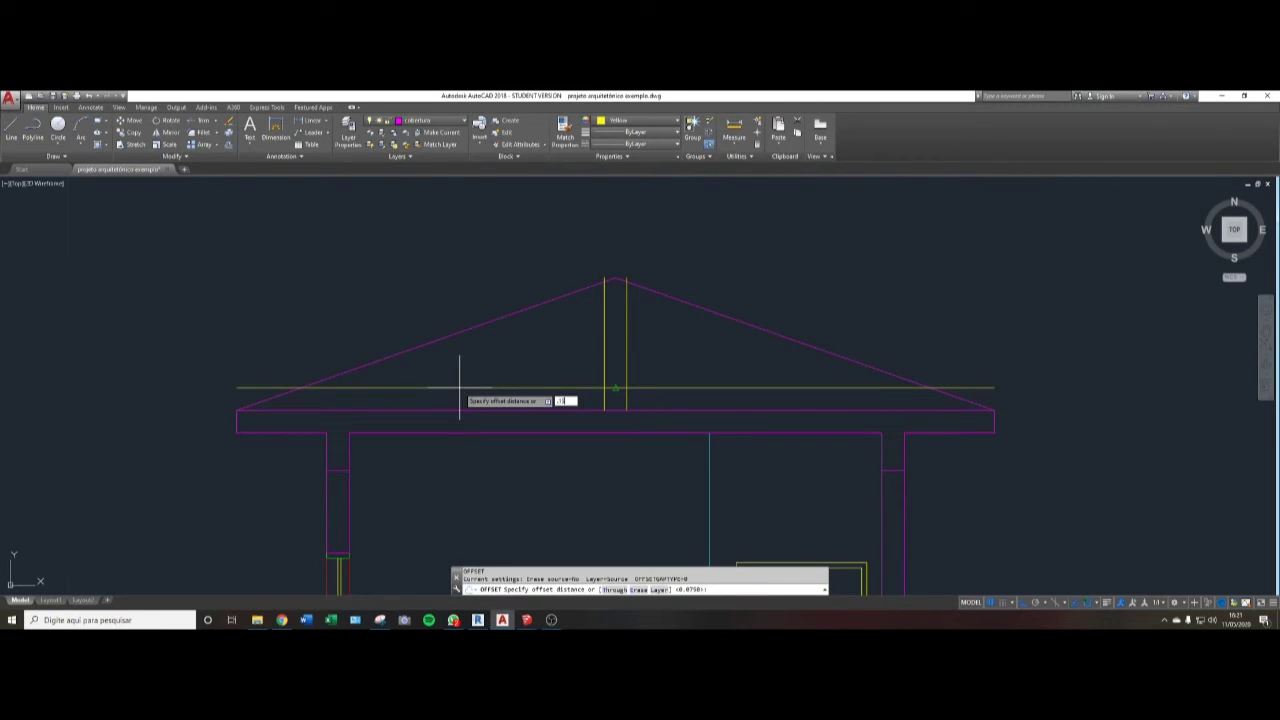
key("Return")
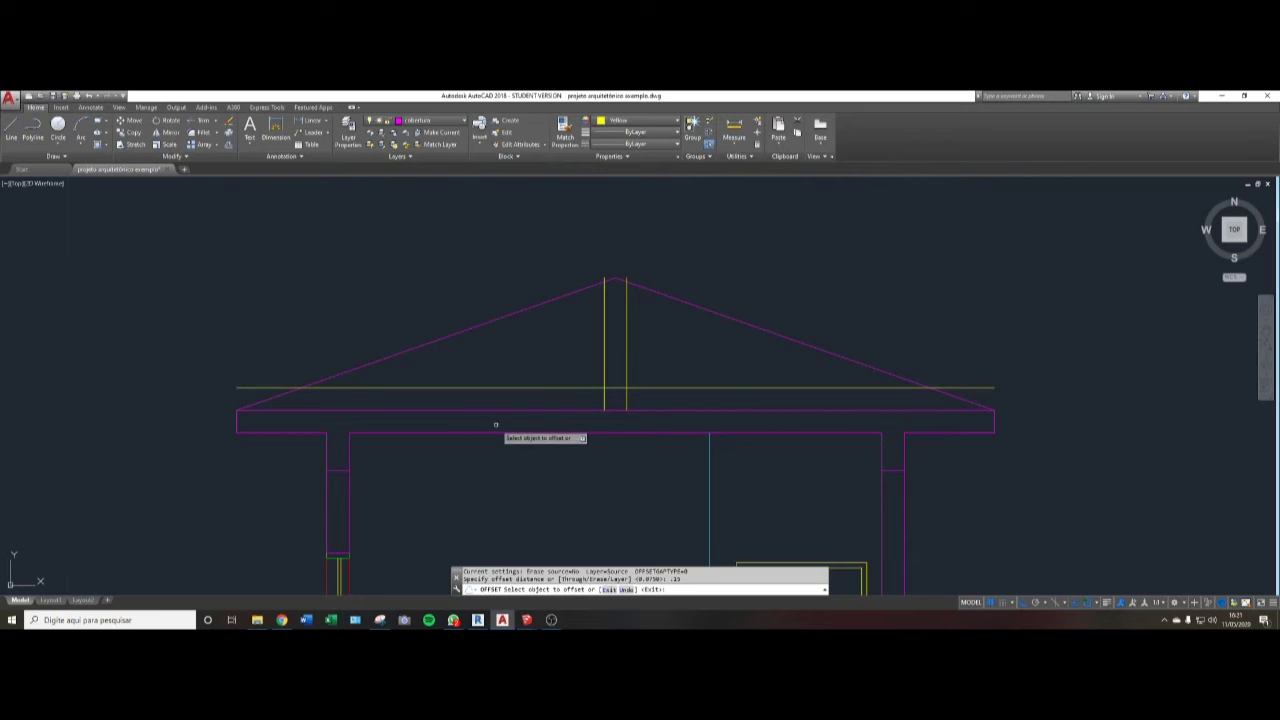
left_click(463, 330)
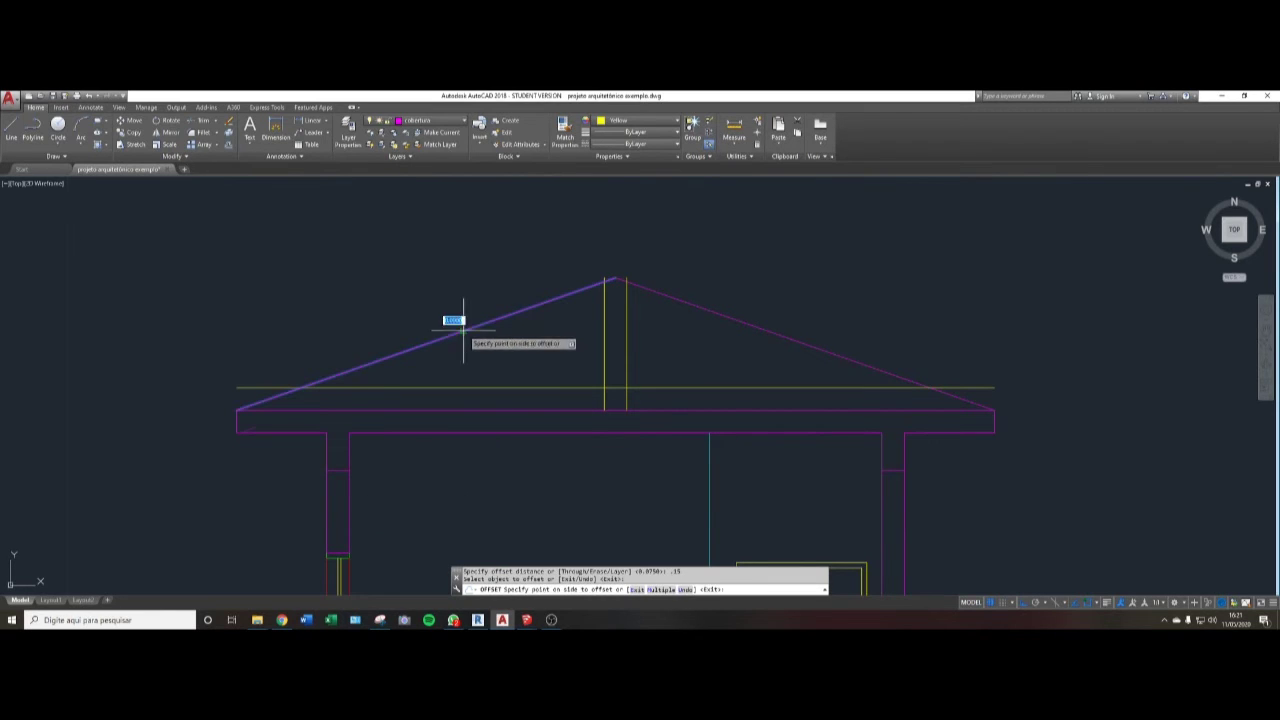
left_click(565, 362)
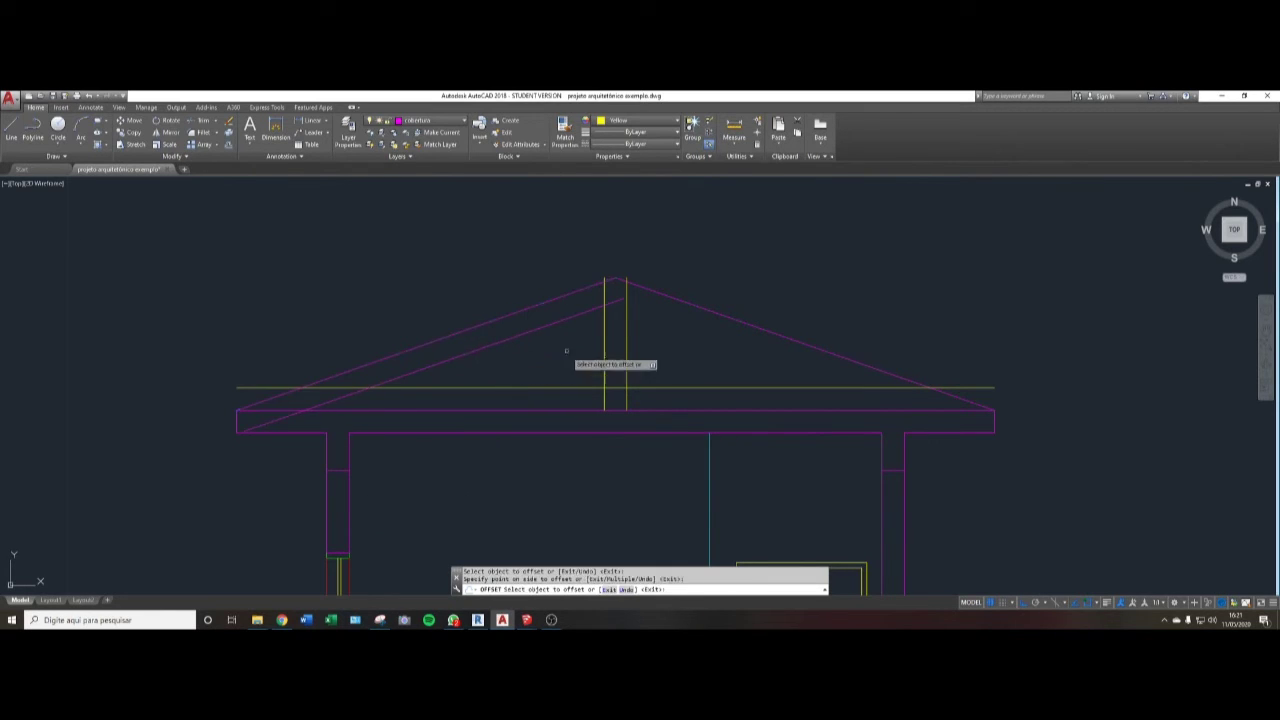
left_click(677, 300)
key("Escape")
key("Escape")
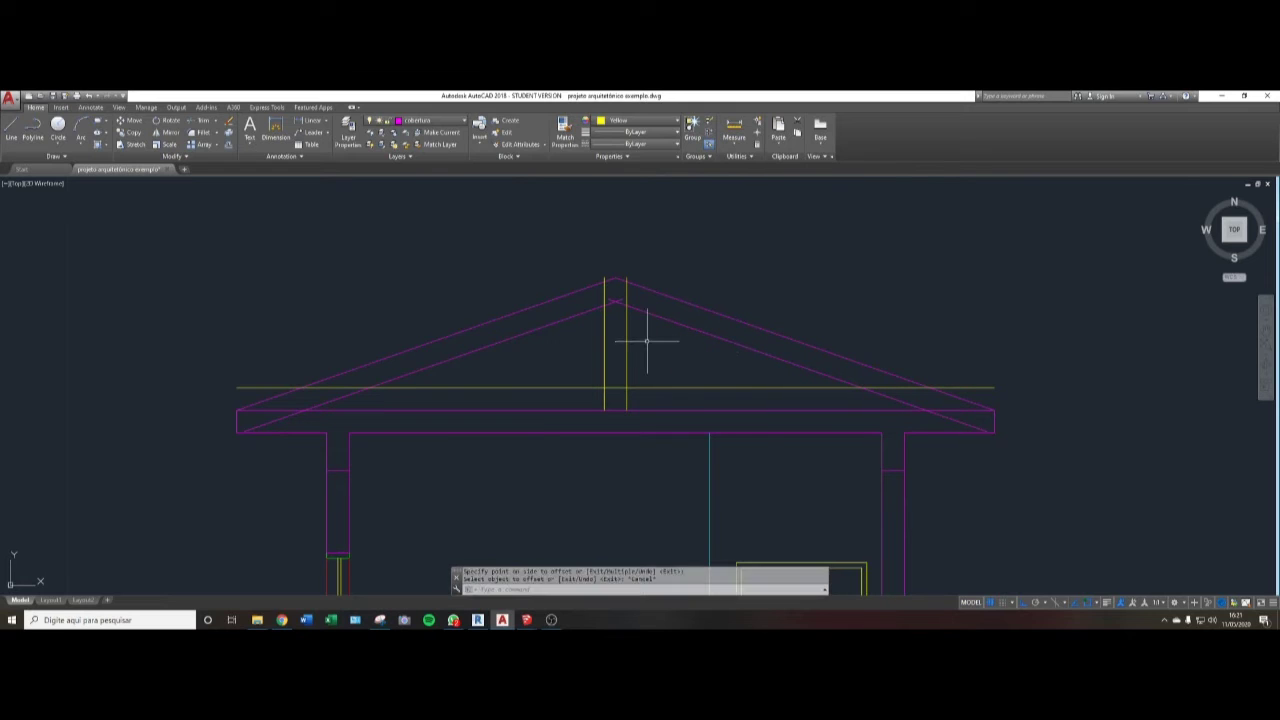
- Change the colour of both inner roof slope lines to yellow
middle_click_drag(631, 357, 631, 365)
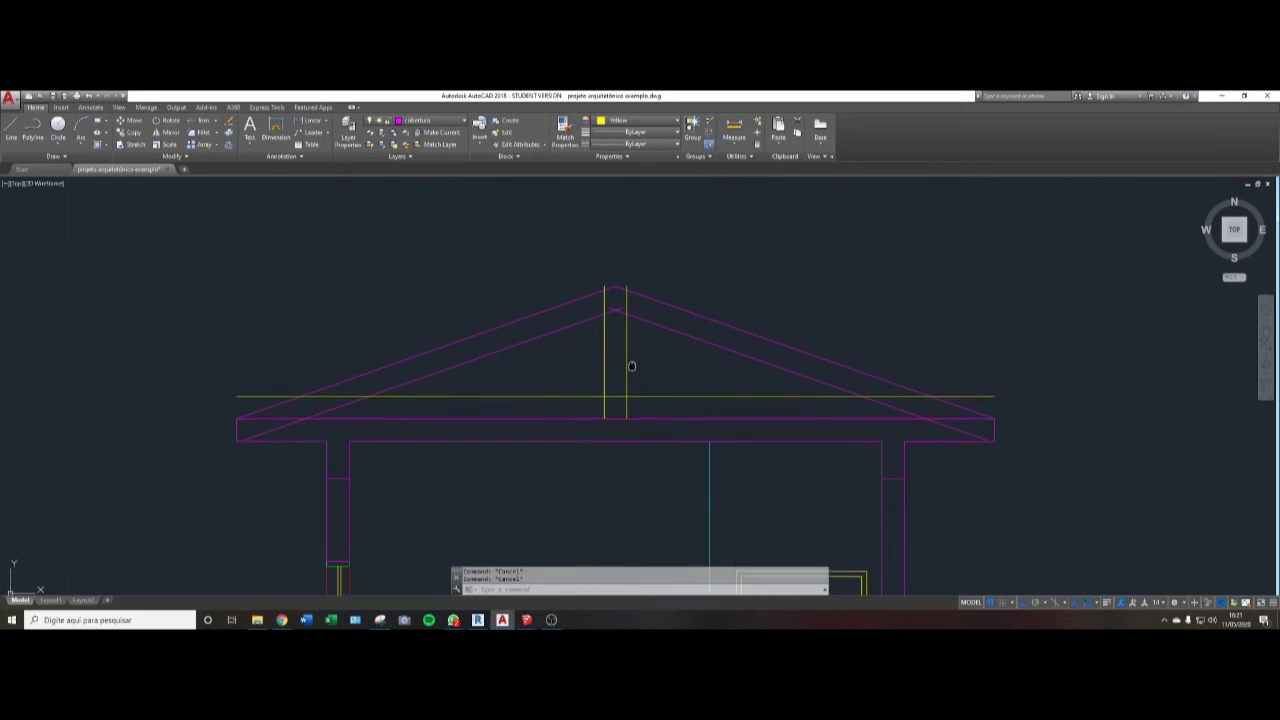
left_click(645, 313)
left_click(614, 332)
left_click(586, 320)
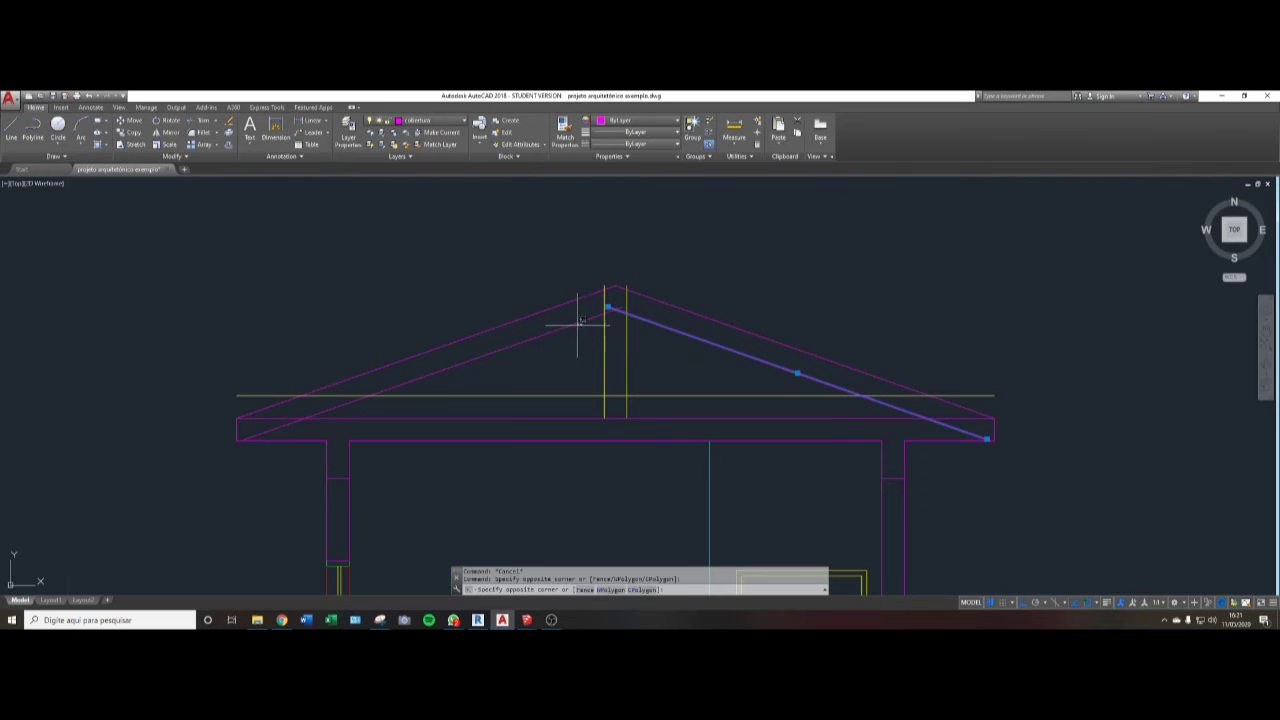
left_click(565, 295)
left_click(616, 121)
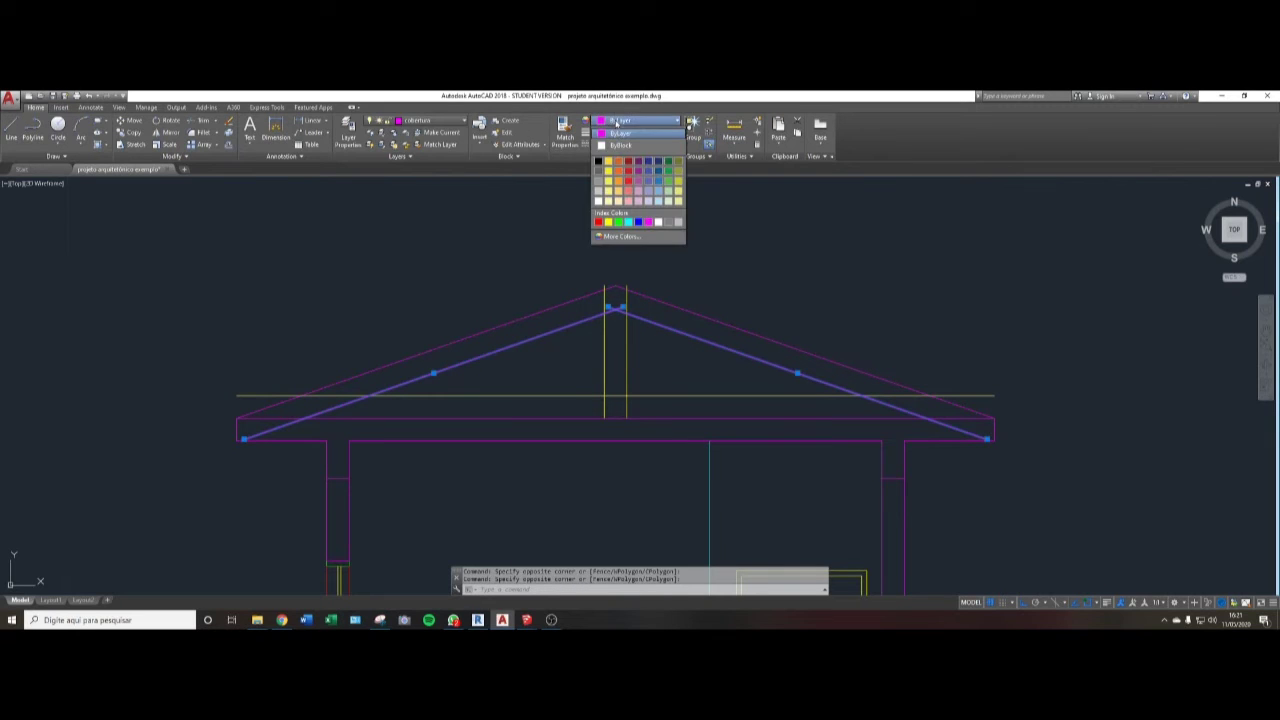
left_click(613, 222)
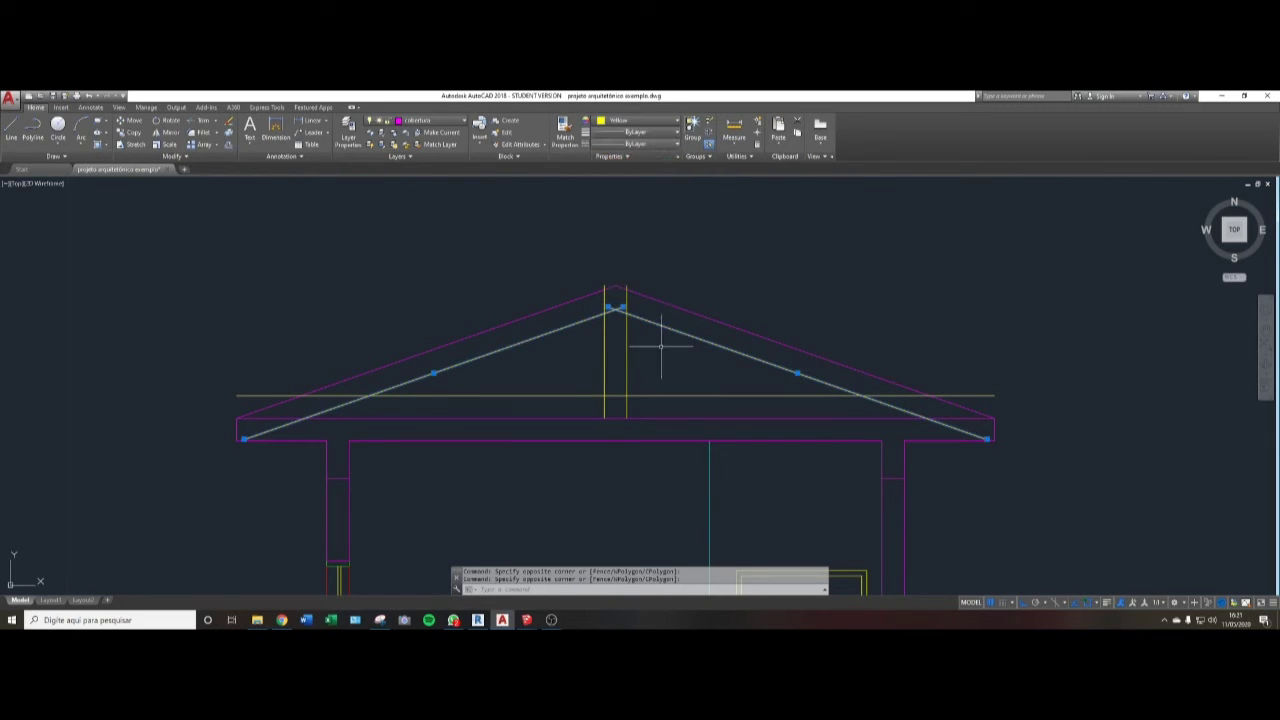
key("Escape")
key("Escape")
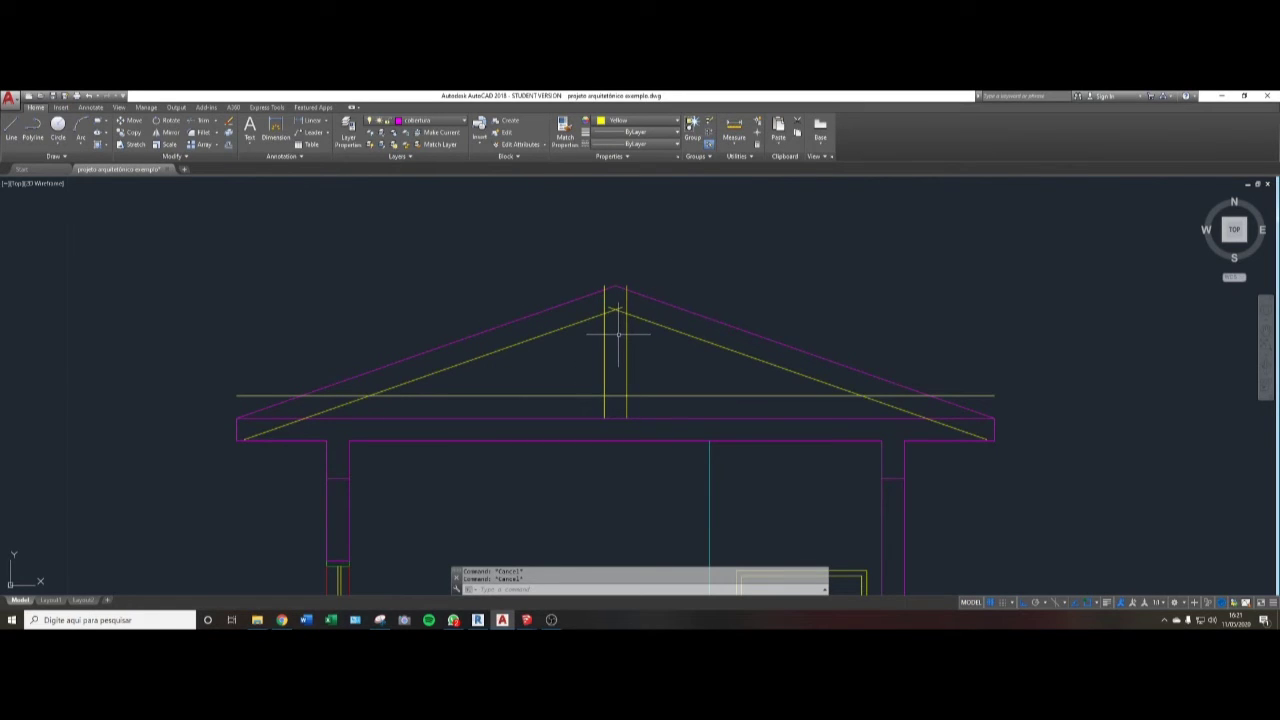
- Trim off the ends of the two vertical post lines that project above the roof slopes
type("tr")
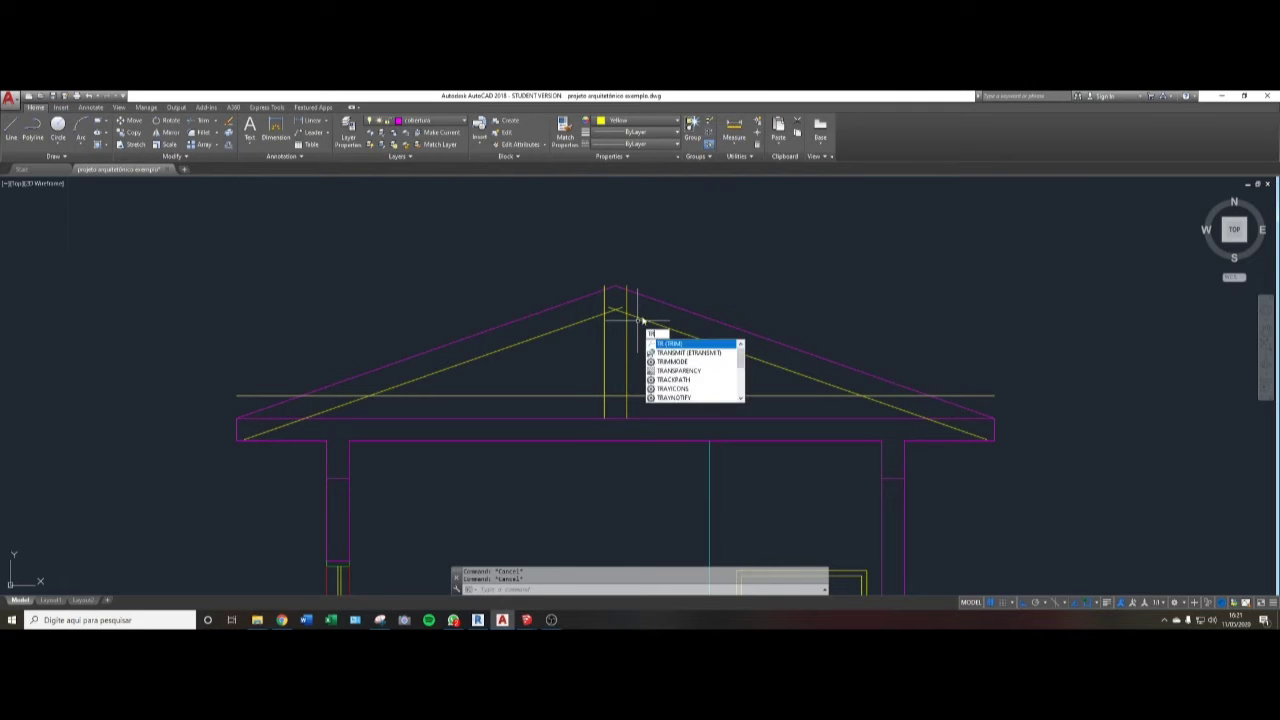
key("Return")
key("Return")
scroll(629, 271, "up", 4)
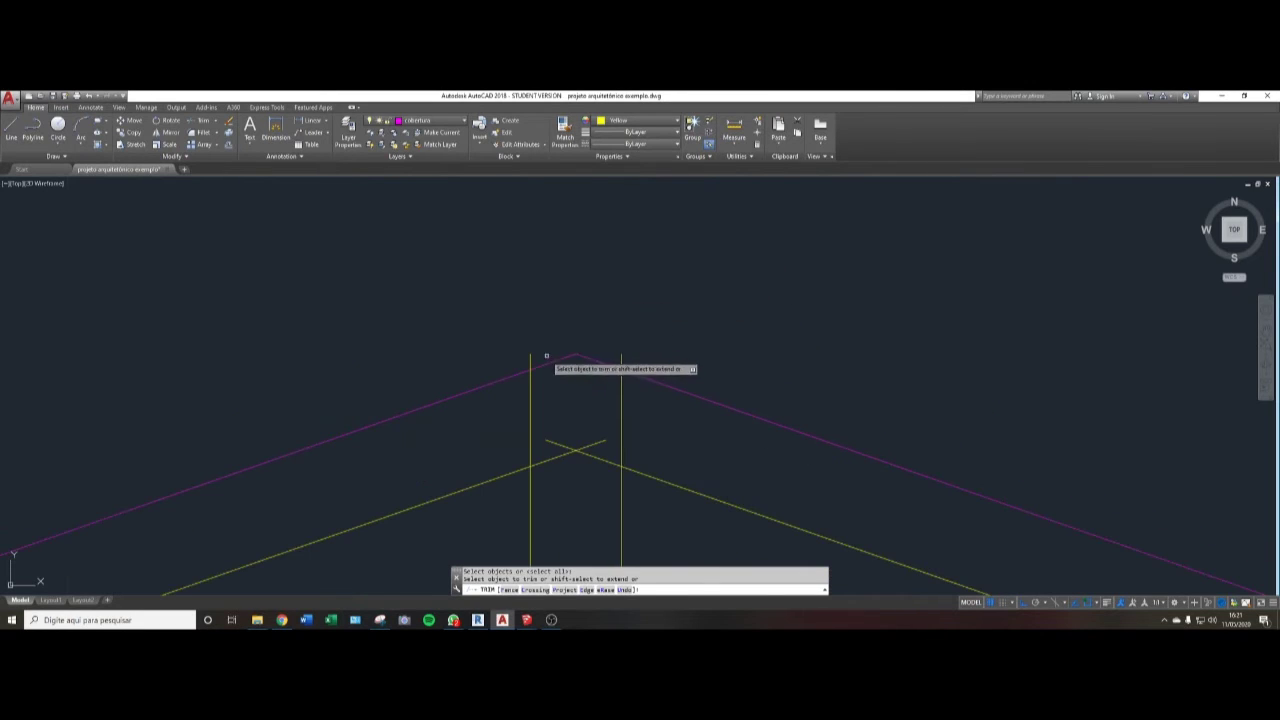
left_click(531, 358)
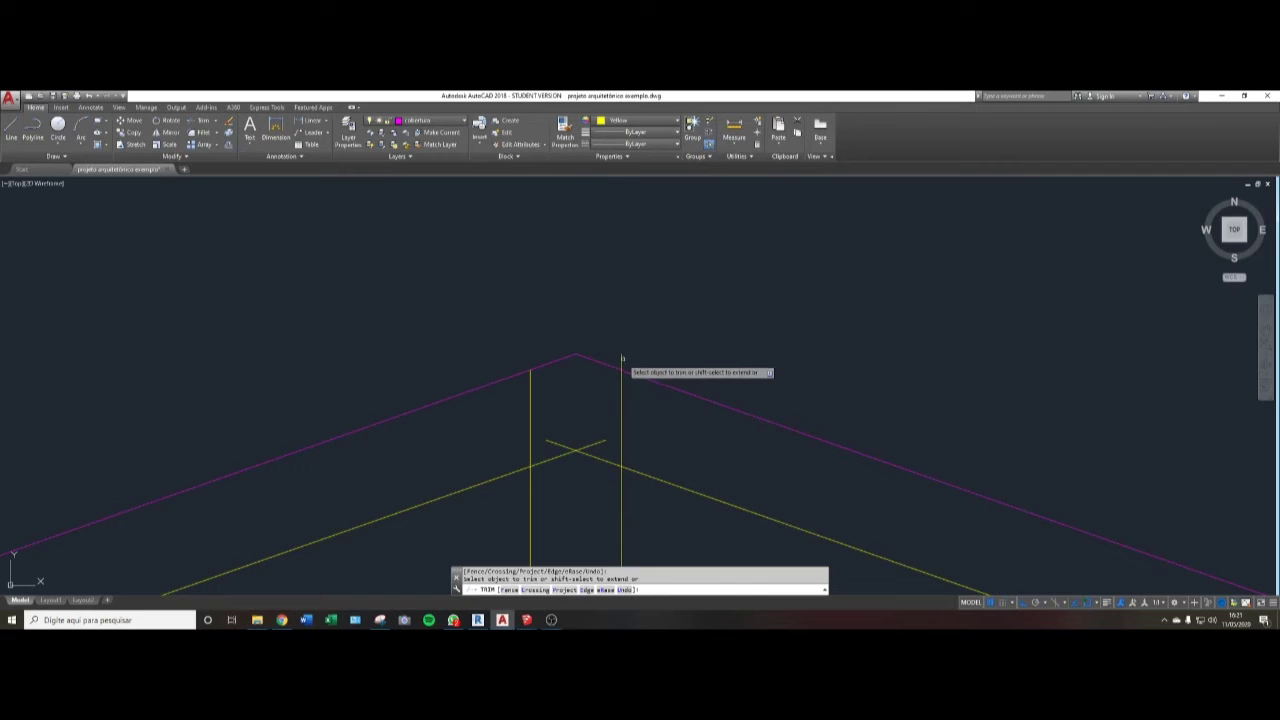
left_click(623, 358)
left_click(620, 351)
left_click(614, 381)
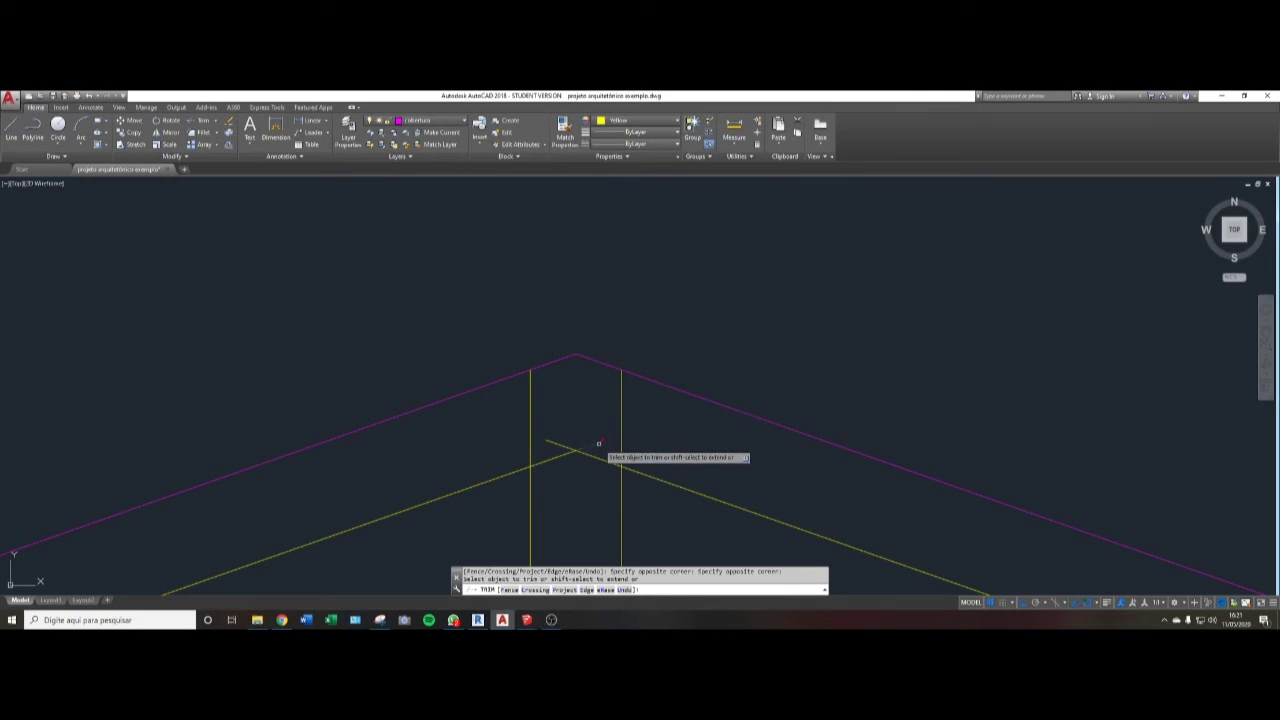
- Trim the two yellow inner slope lines where they cross the space between the post lines
left_click(548, 458)
left_click(530, 446)
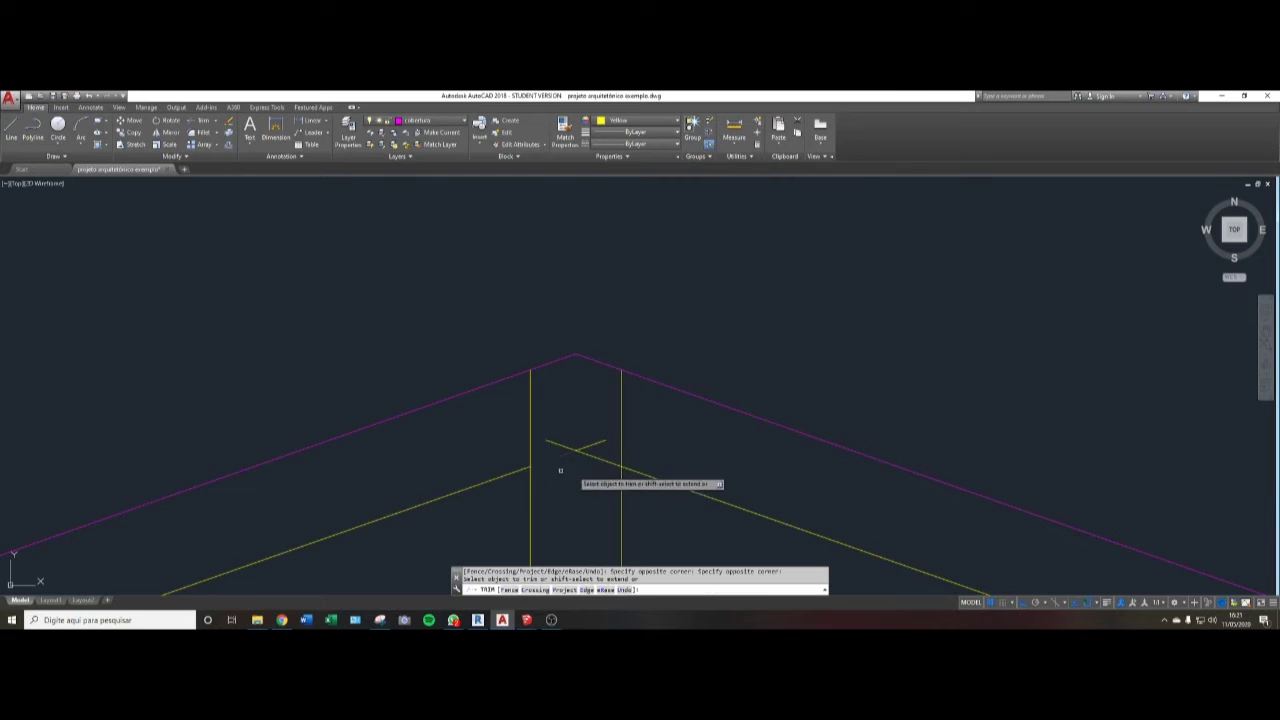
left_click(603, 458)
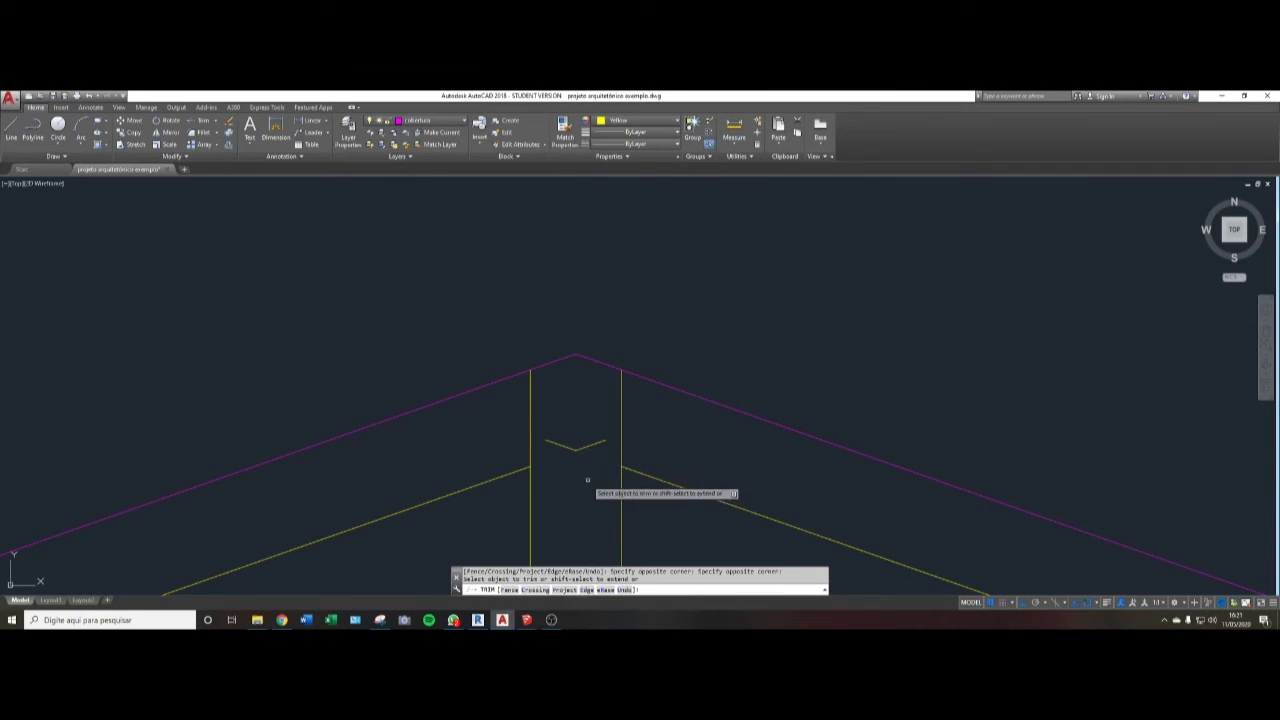
key("Return")
key("Return")
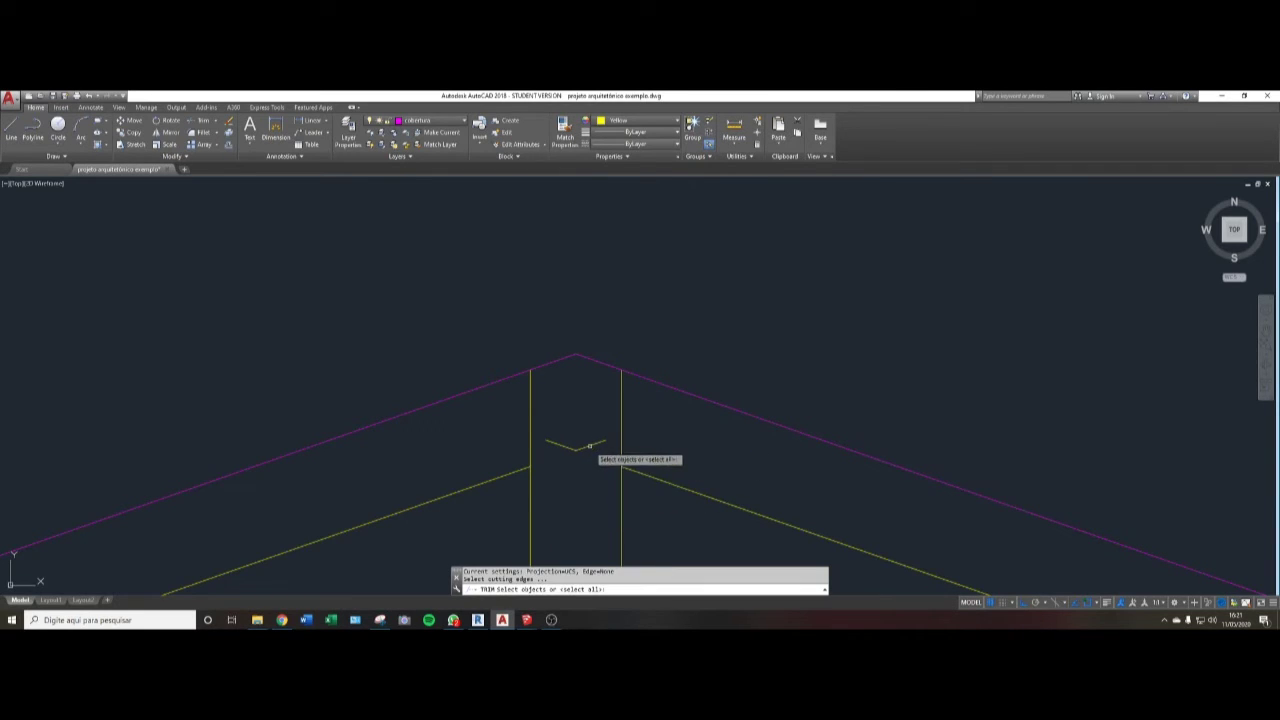
left_click(590, 445)
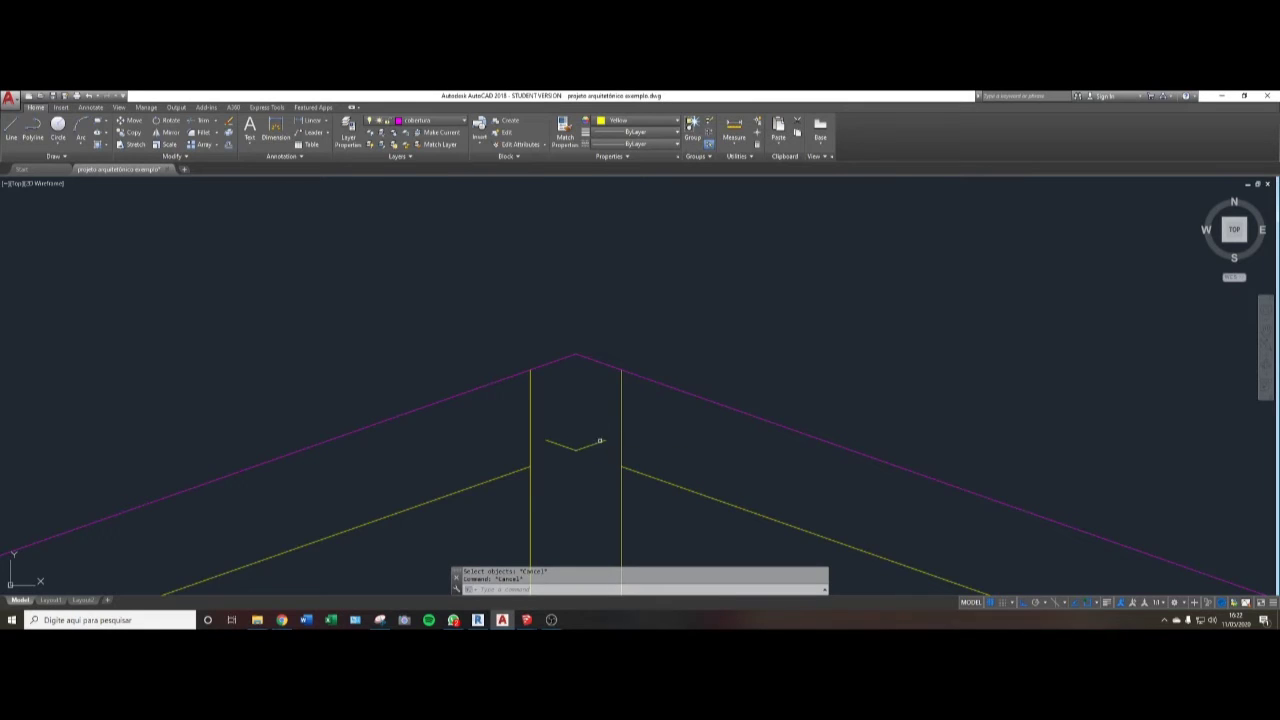
key("Return")
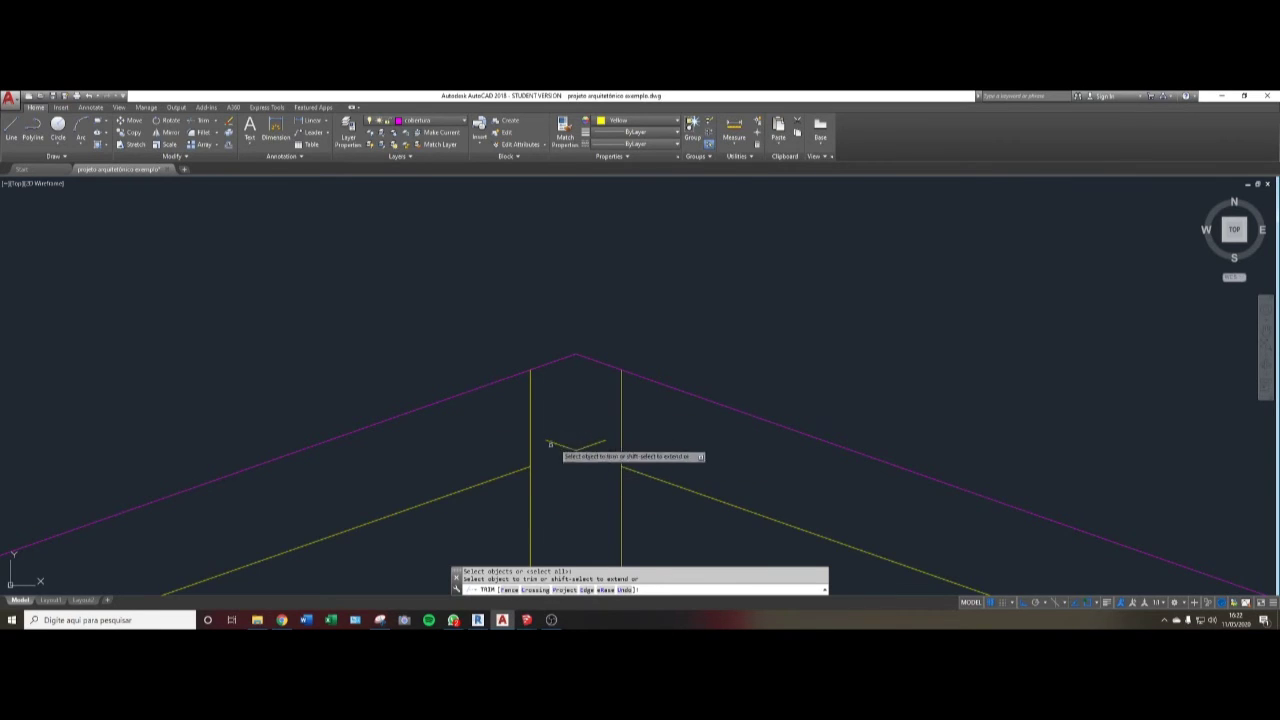
key("Escape")
key("Escape")
- Delete the two short leftover line pieces between the post lines below the ridge
left_click(596, 428)
left_click(555, 487)
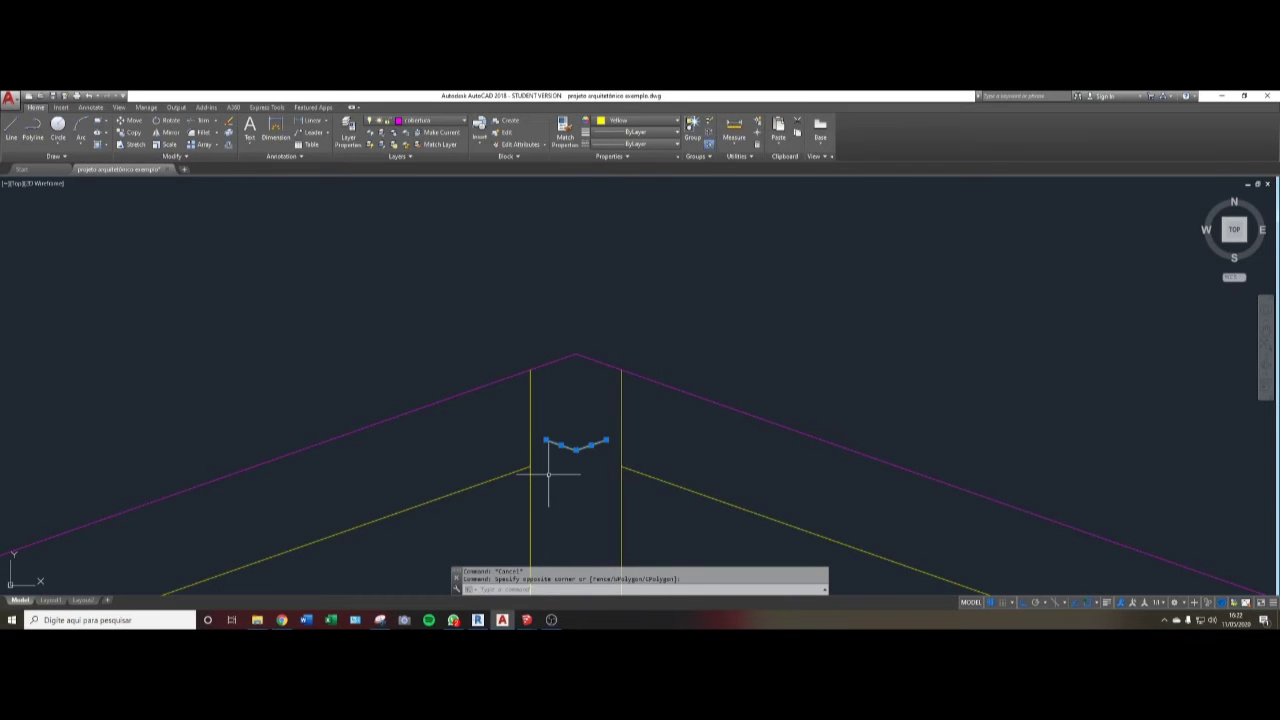
key("Delete")
- Trim out the piece of the yellow horizontal line that lies between the two post lines
scroll(586, 414, "down", 4)
scroll(591, 451, "up", 6)
scroll(586, 491, "down", 2)
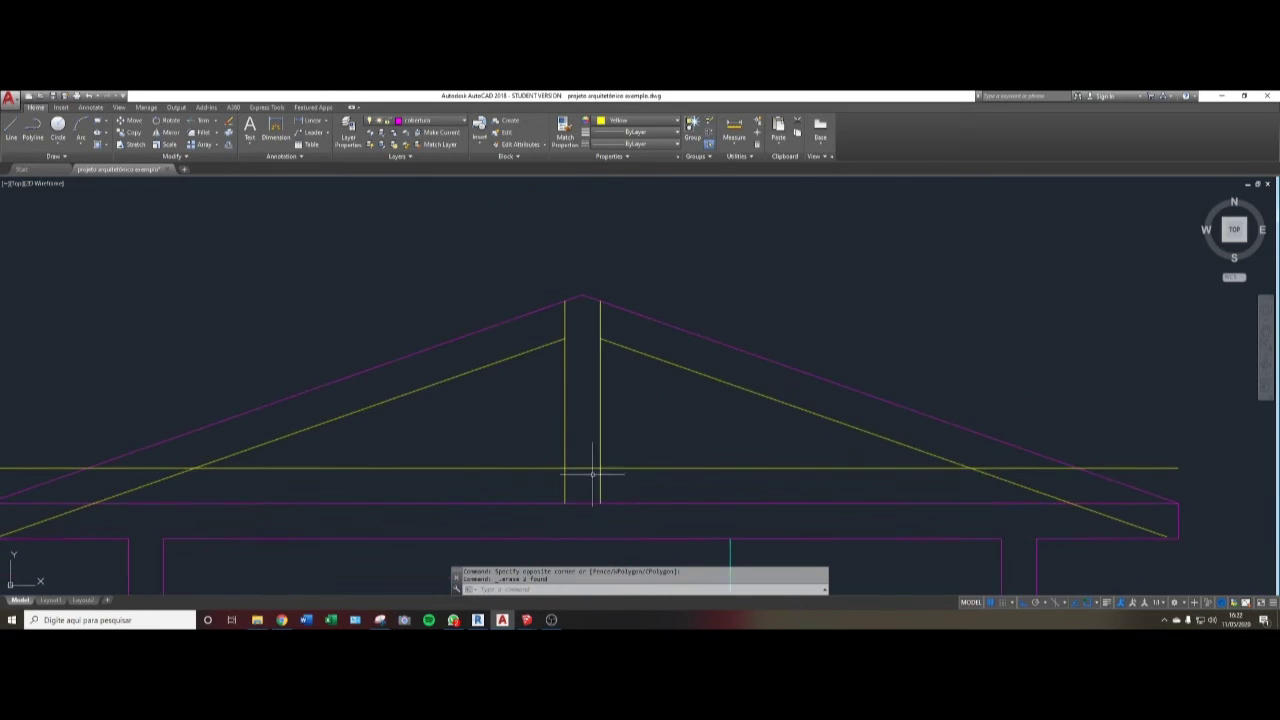
middle_click_drag(593, 474, 597, 460)
type("tr")
key("Return")
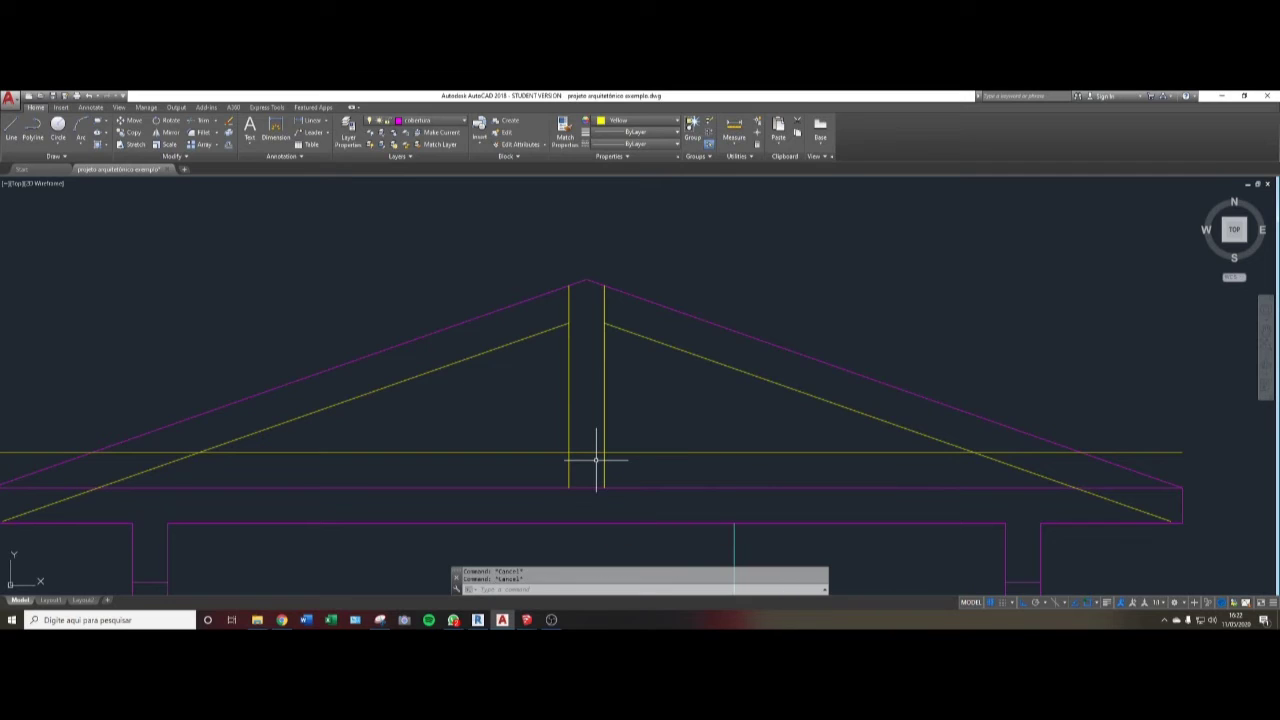
key("Return")
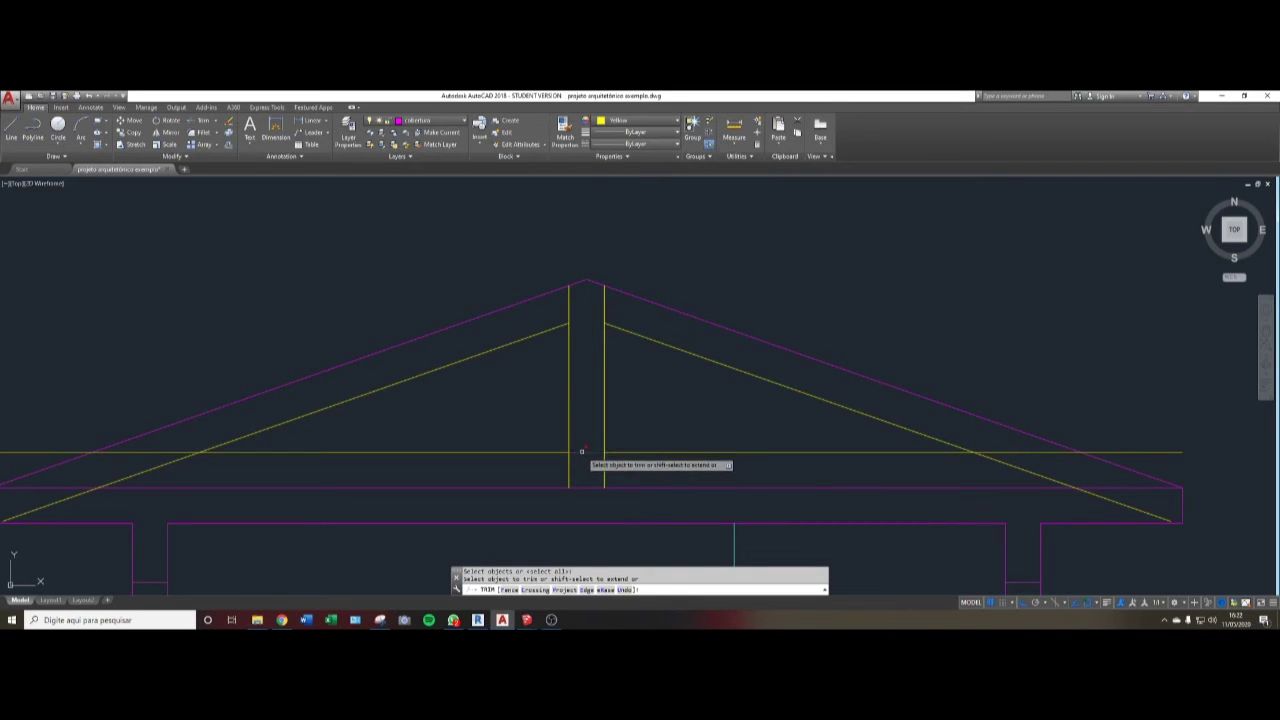
scroll(669, 490, "down", 2)
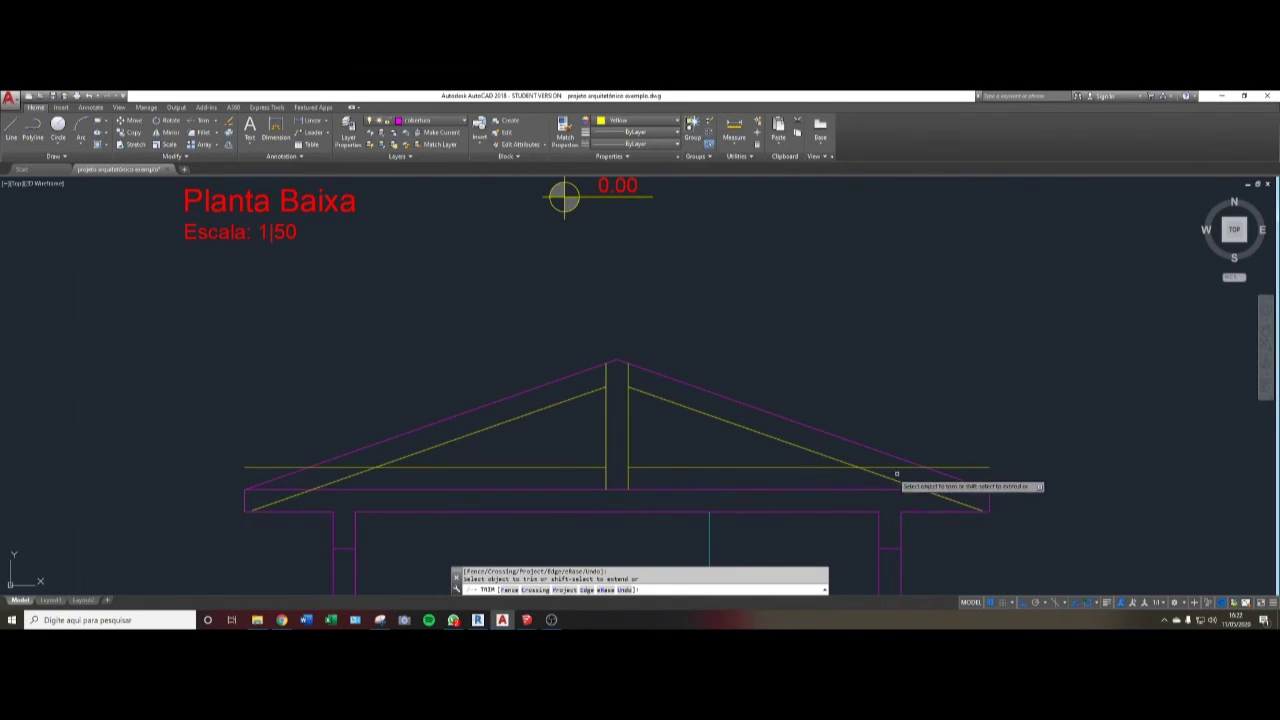
middle_click_drag(962, 487, 871, 477)
key("Escape")
key("Escape")
- Trim both outer ends of the yellow horizontal line back to the inner slope lines, using those slopes as cutting edges
scroll(905, 435, "down", 2)
scroll(487, 443, "up", 2)
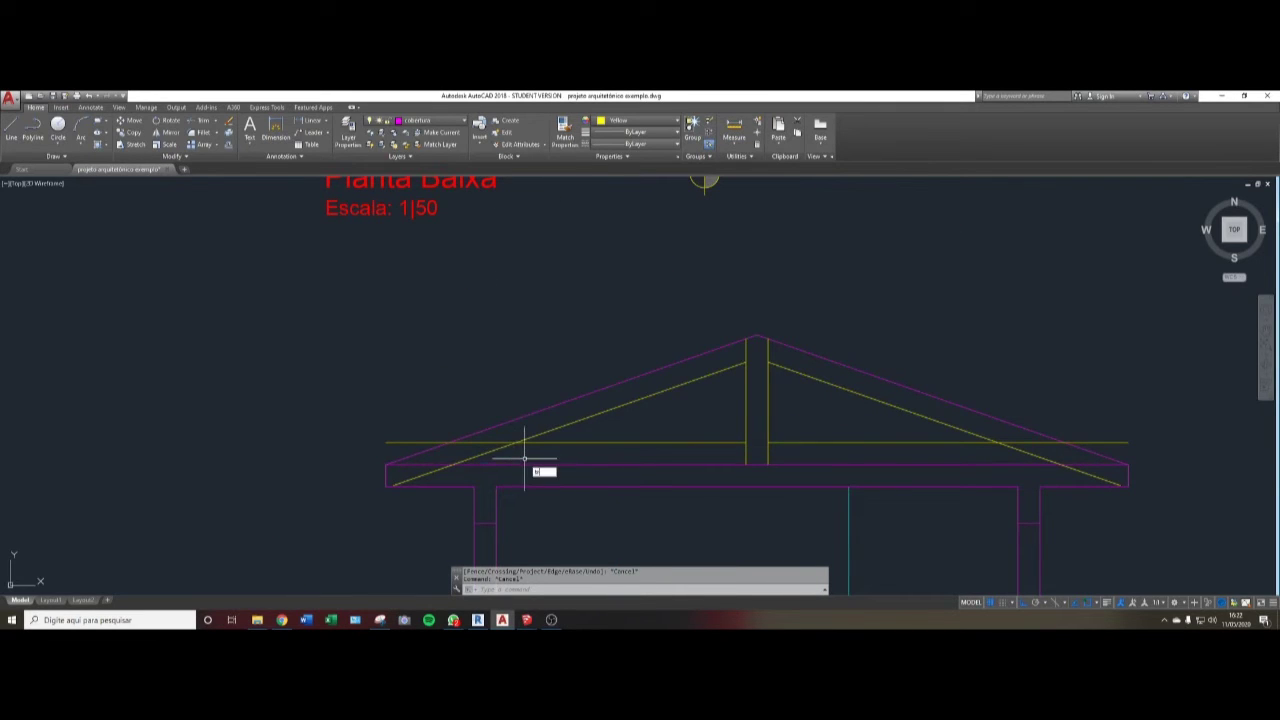
type("tr")
key("Return")
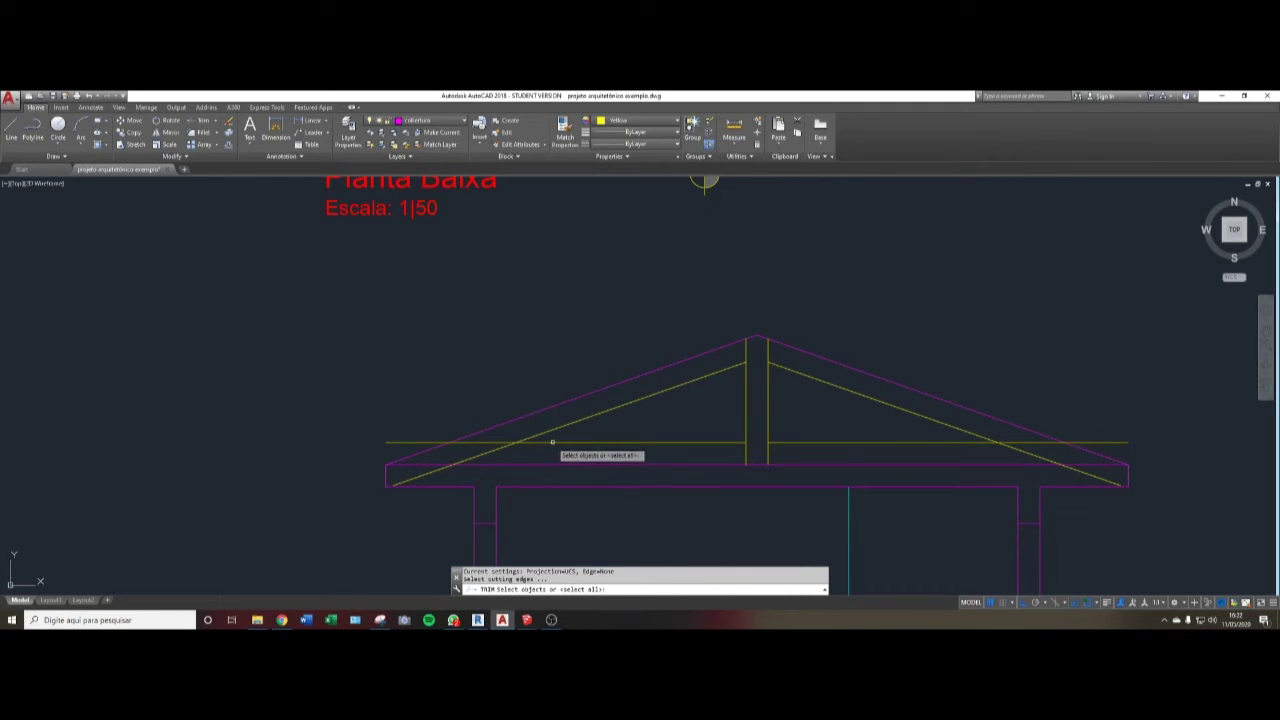
left_click(485, 453)
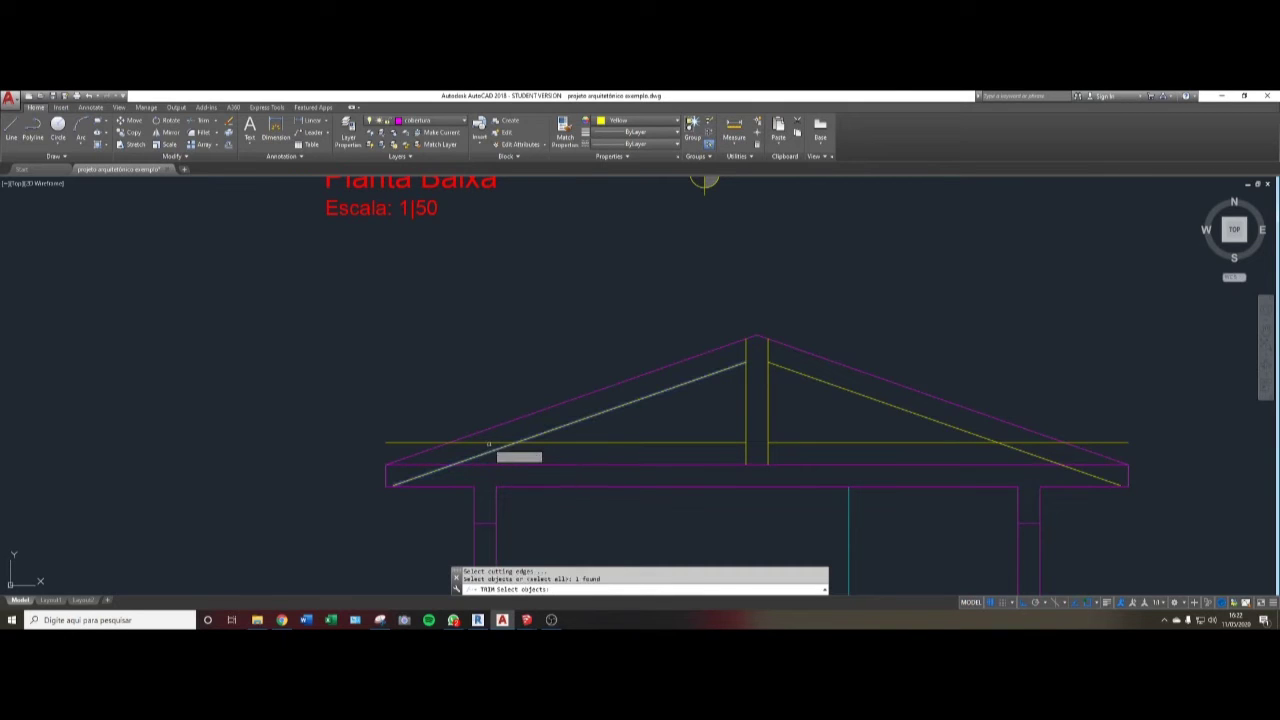
key("Return")
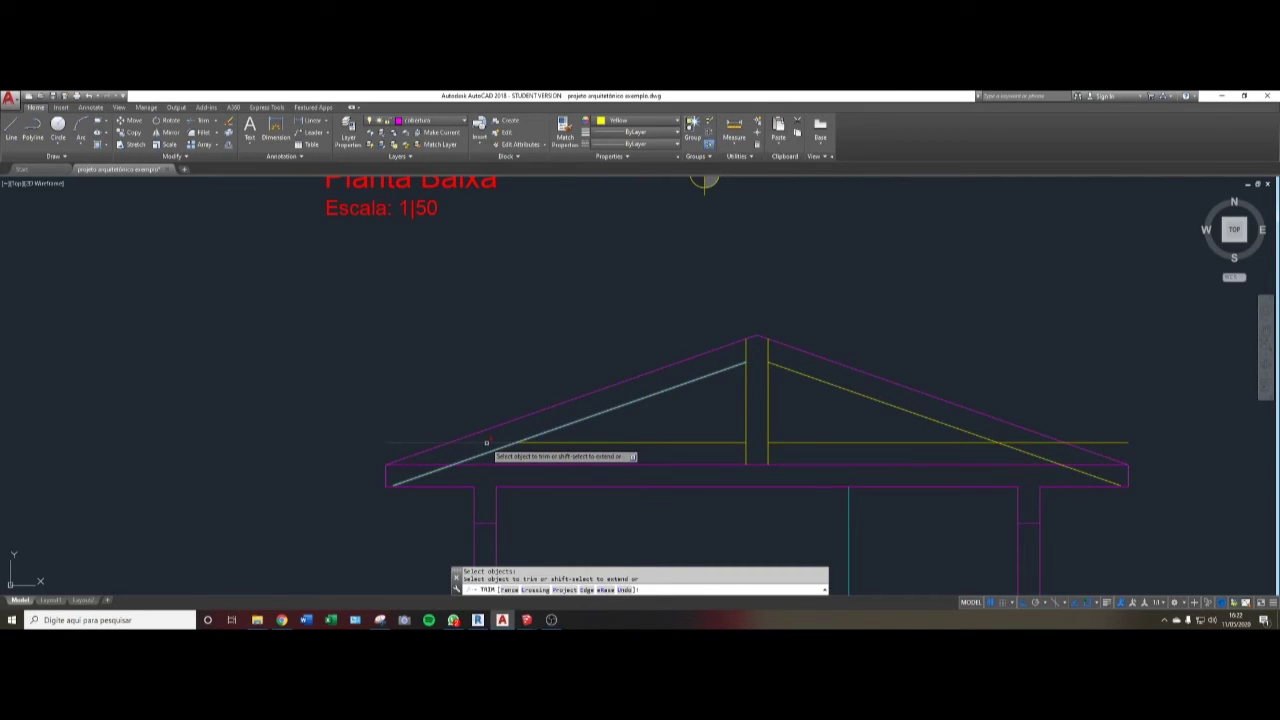
left_click(487, 443)
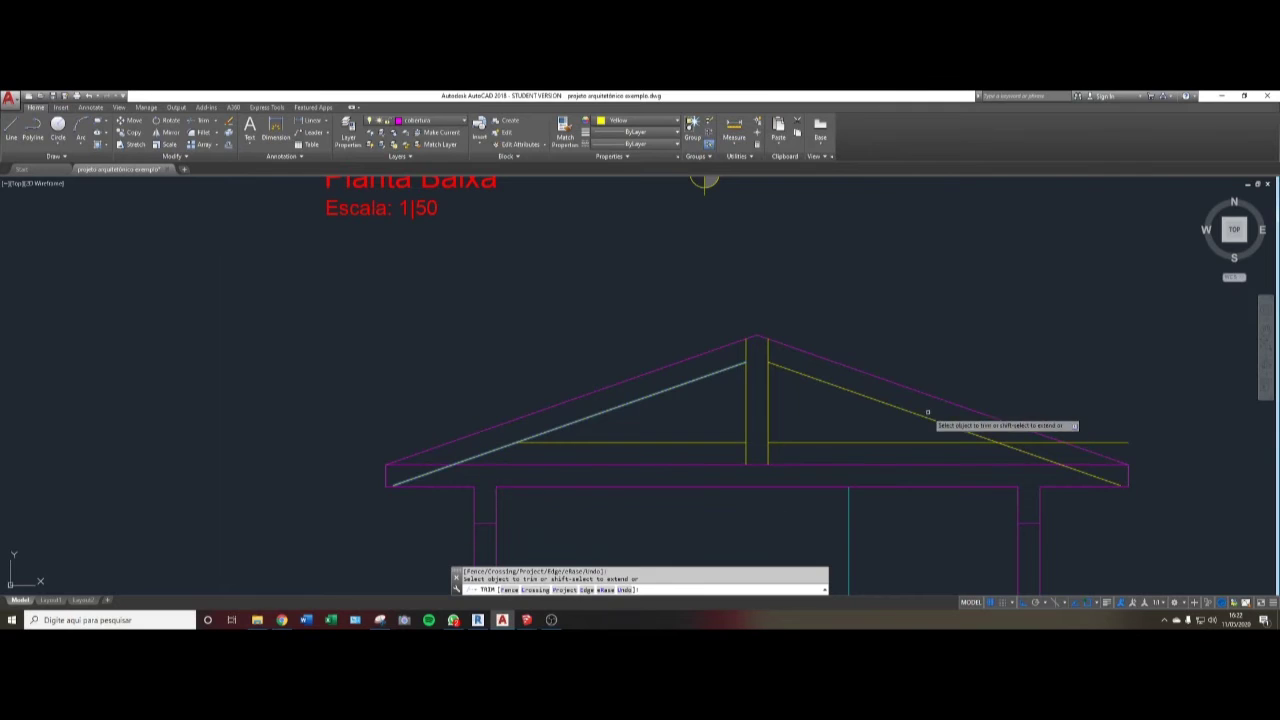
key("Return")
key("Return")
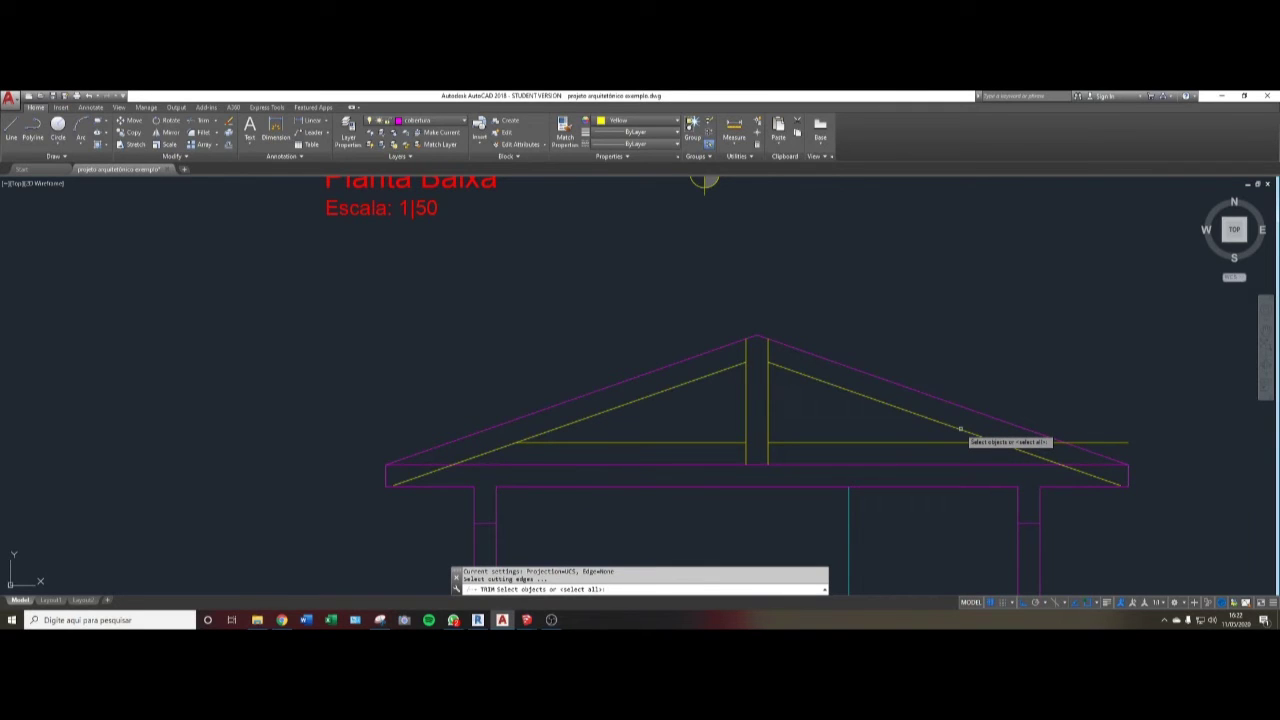
left_click(960, 430)
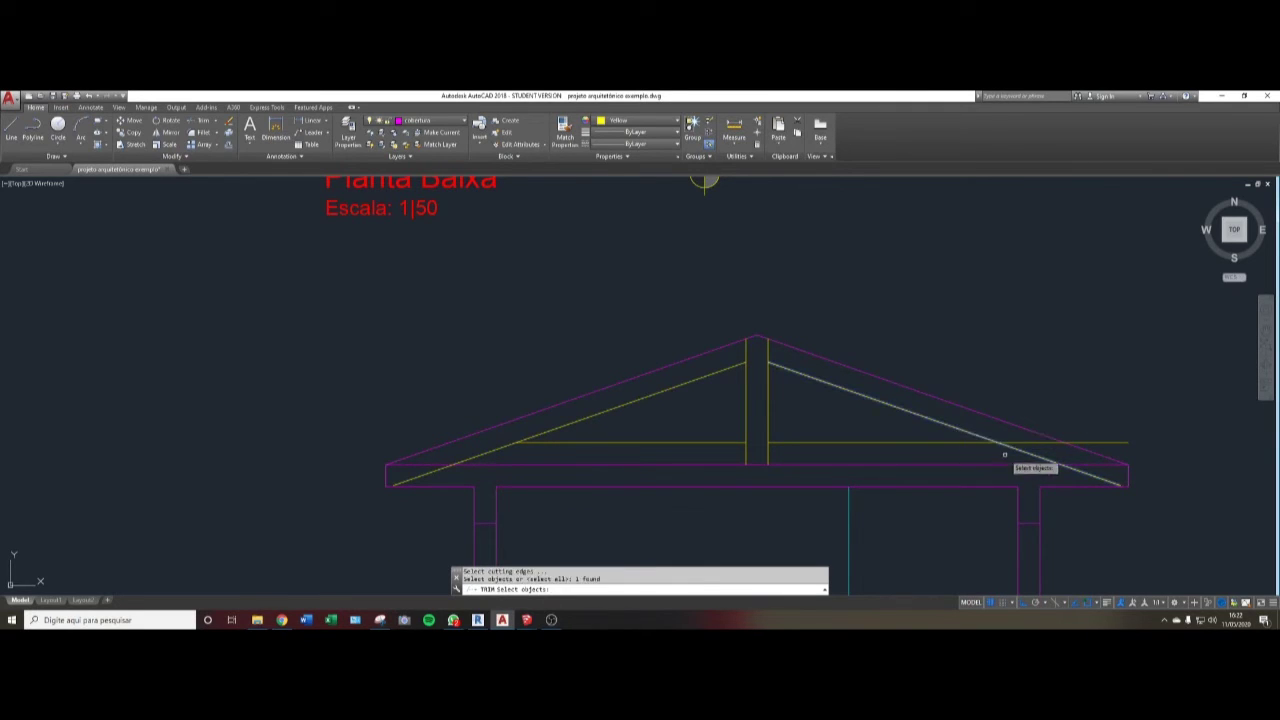
key("Return")
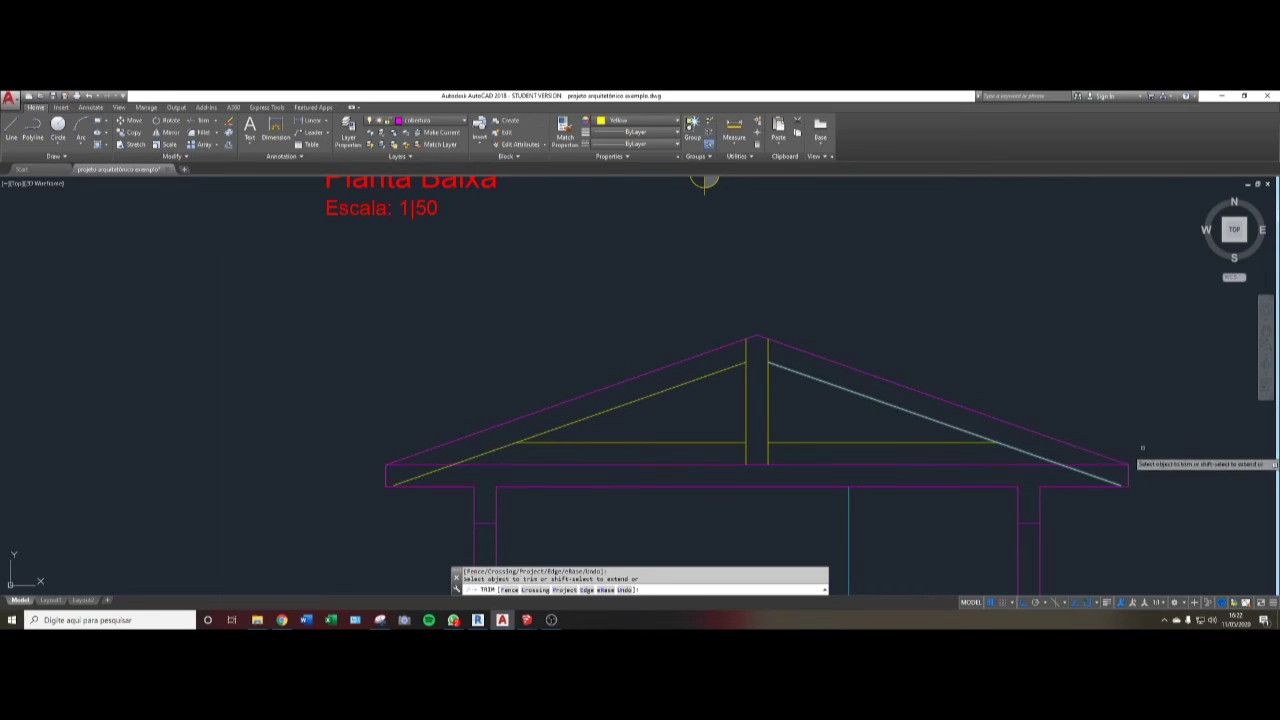
key("Escape")
- Trim the lower ends of both yellow inner slope lines at the slab's top edge
key("Return")
key("Return")
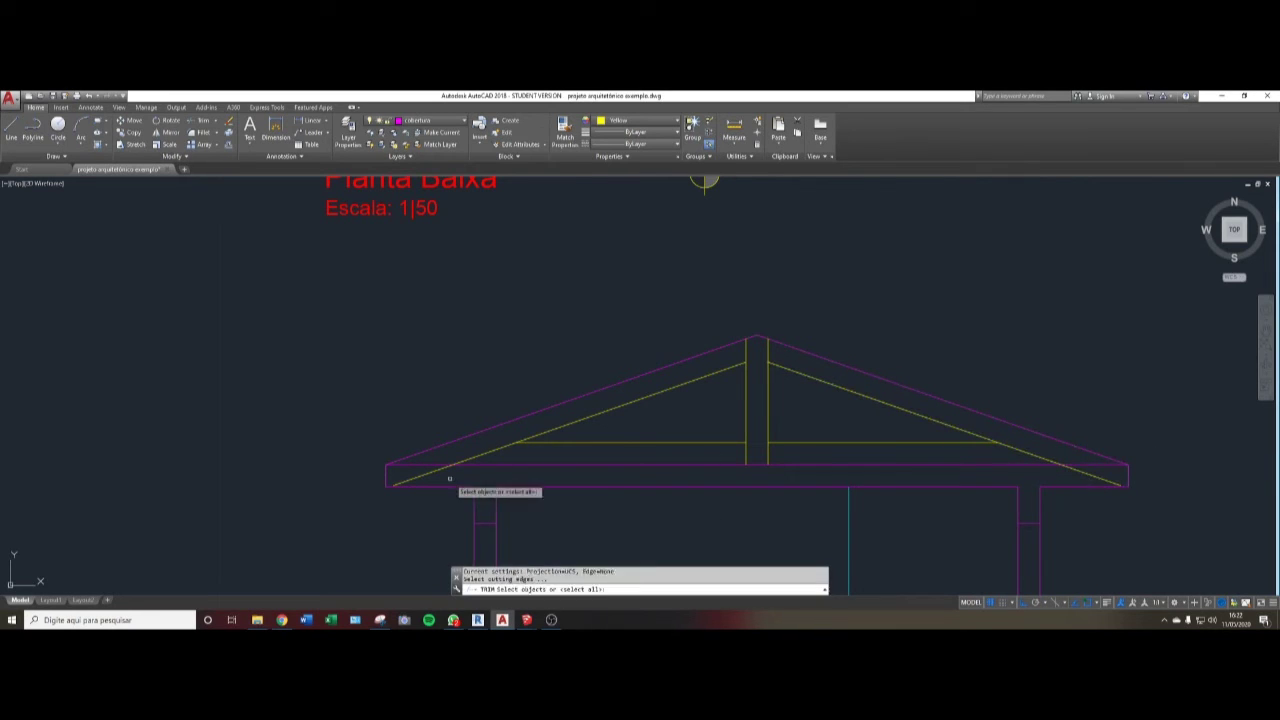
left_click(425, 472)
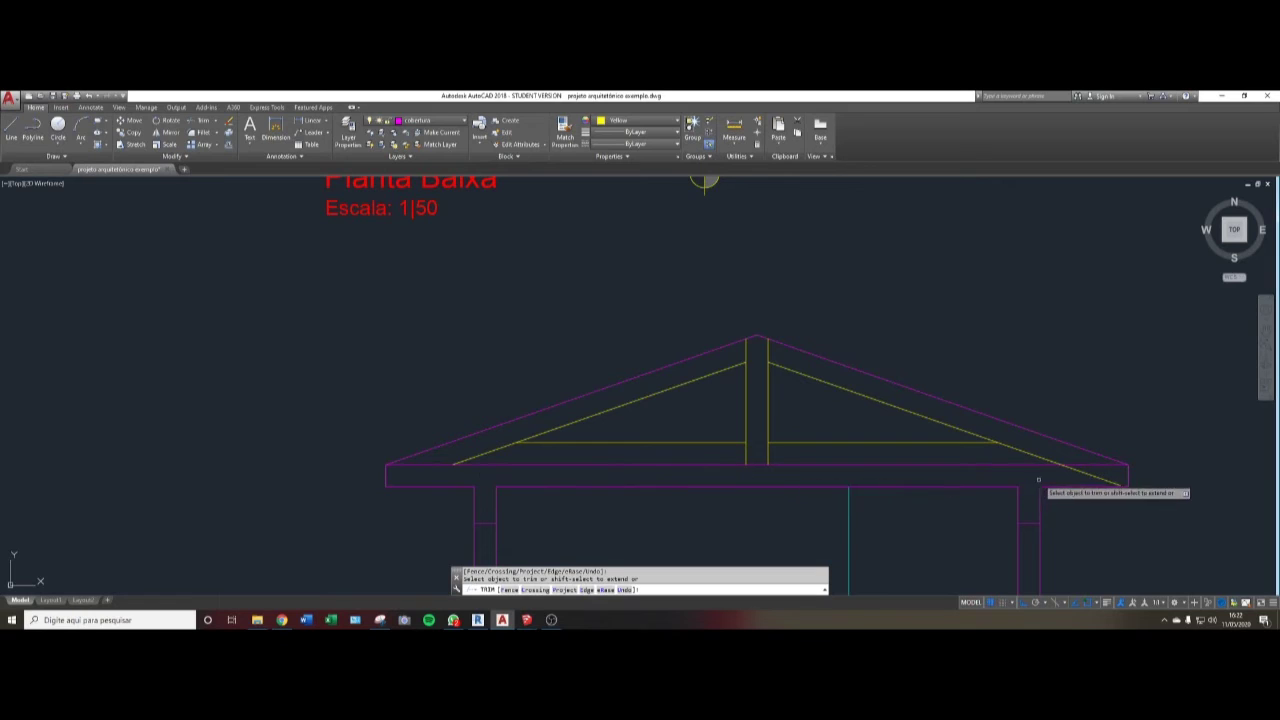
left_click(1082, 471)
key("Escape")
- Draw a 1-unit line at 45° from where the right post line meets the yellow horizontal line
middle_click_drag(819, 434, 811, 434)
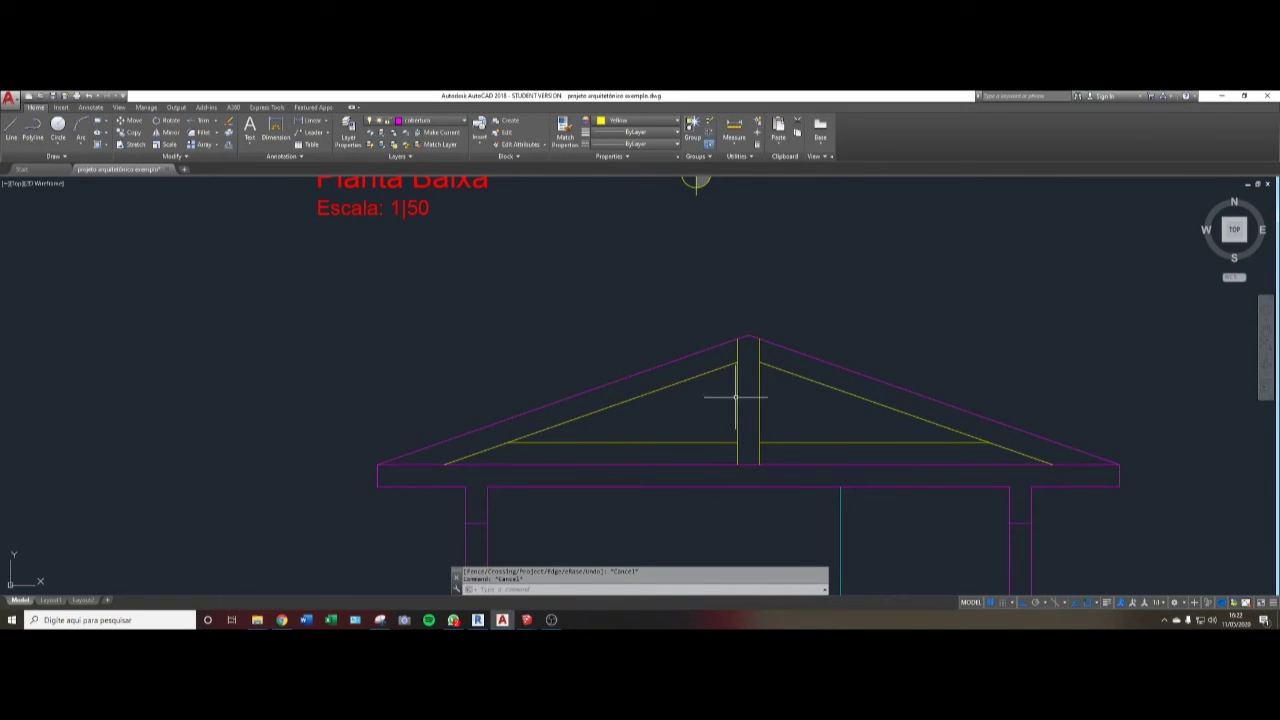
middle_click_drag(745, 400, 690, 410)
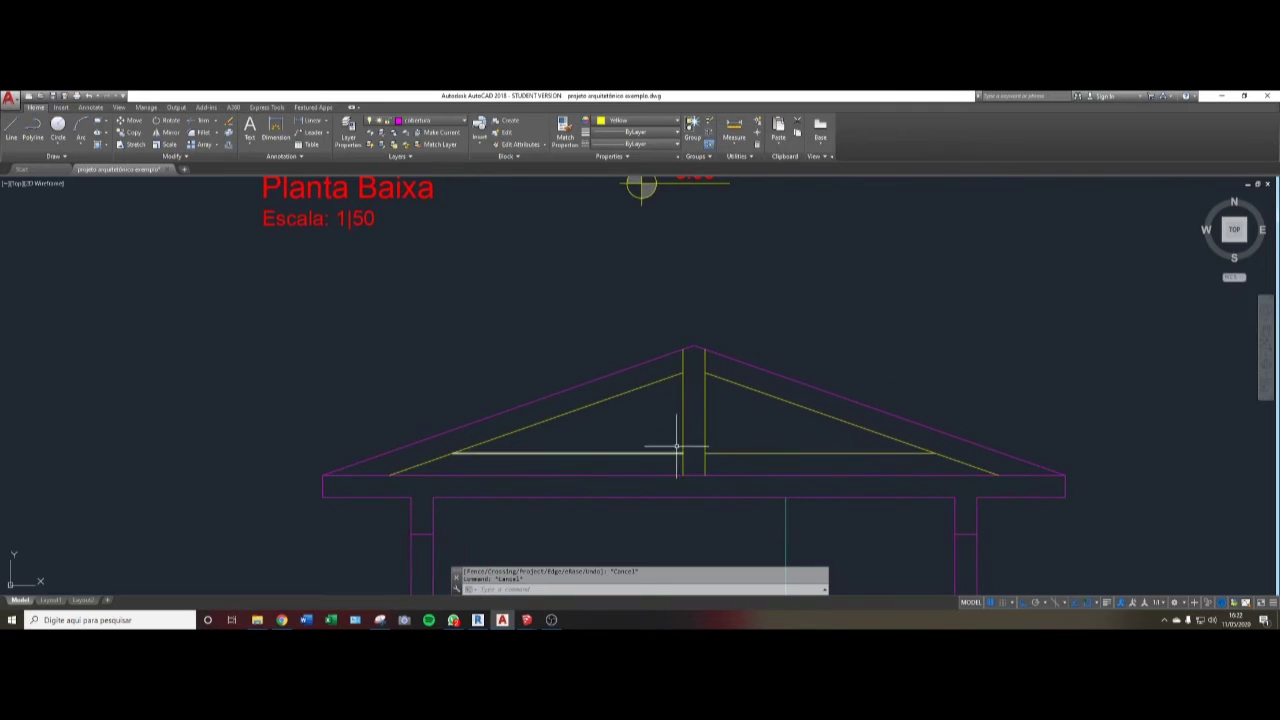
scroll(687, 454, "up", 2)
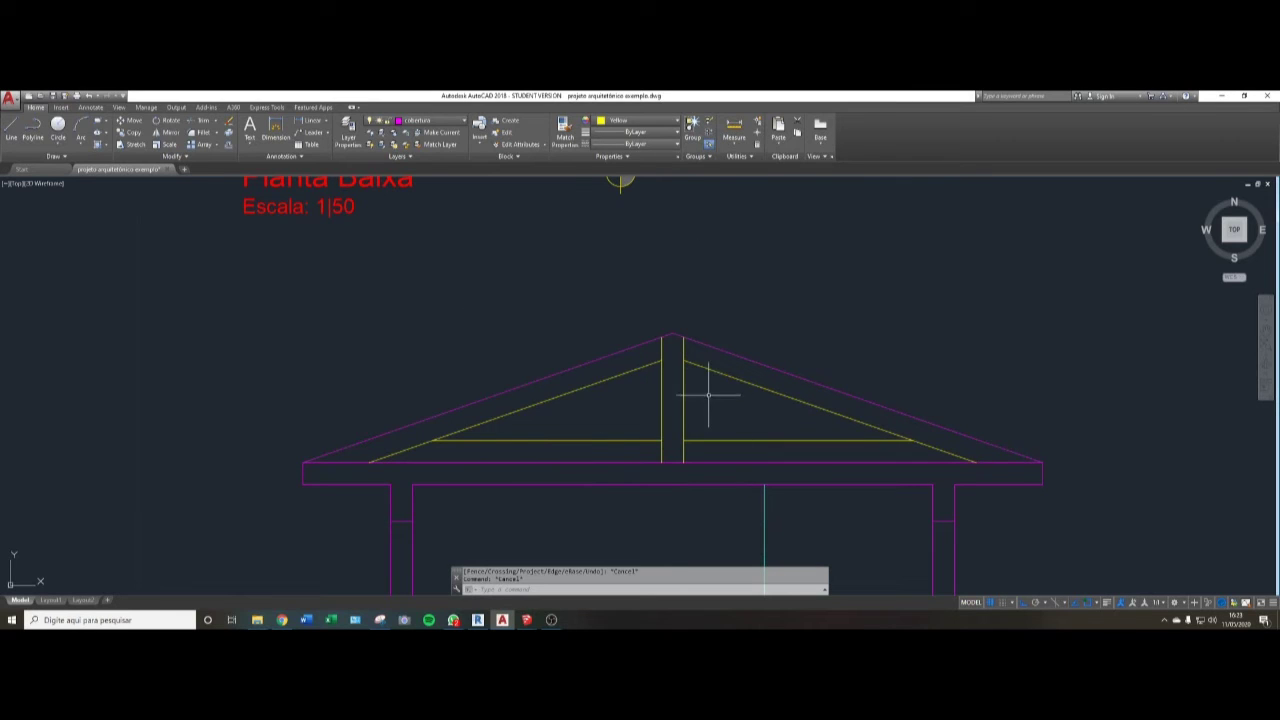
type("l")
key("Return")
scroll(663, 441, "up", 2)
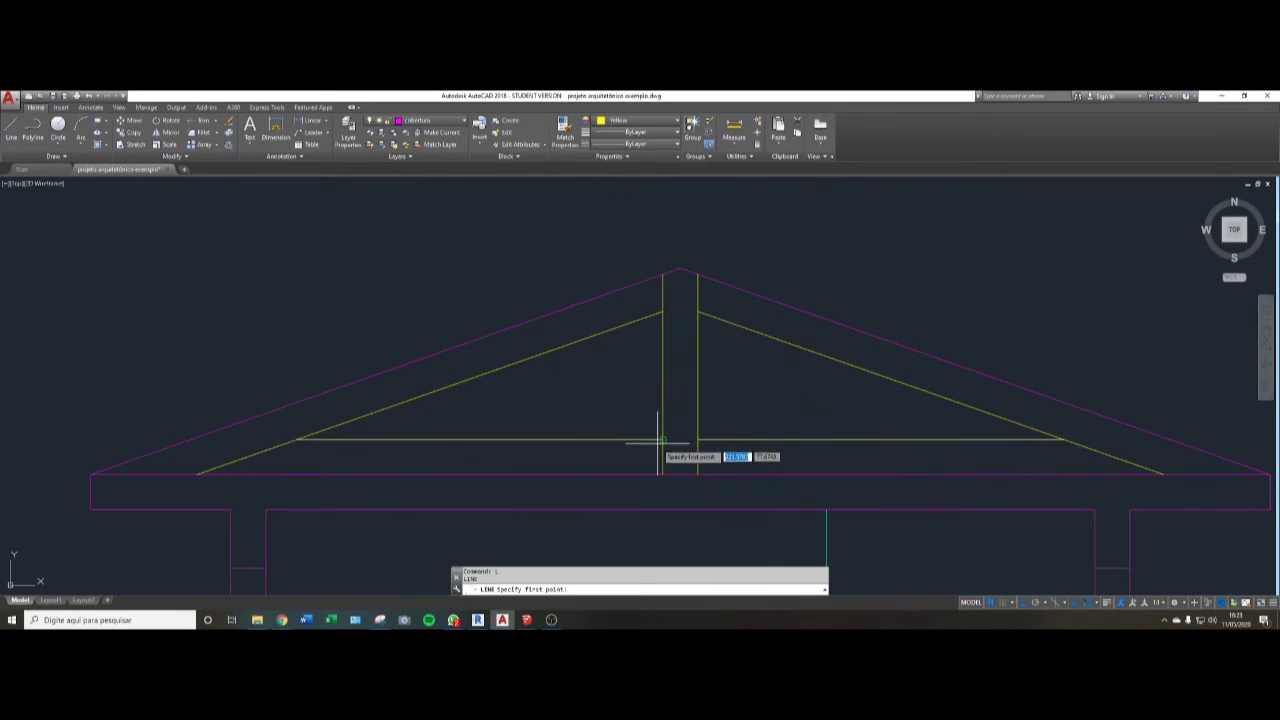
middle_click_drag(687, 437, 535, 469)
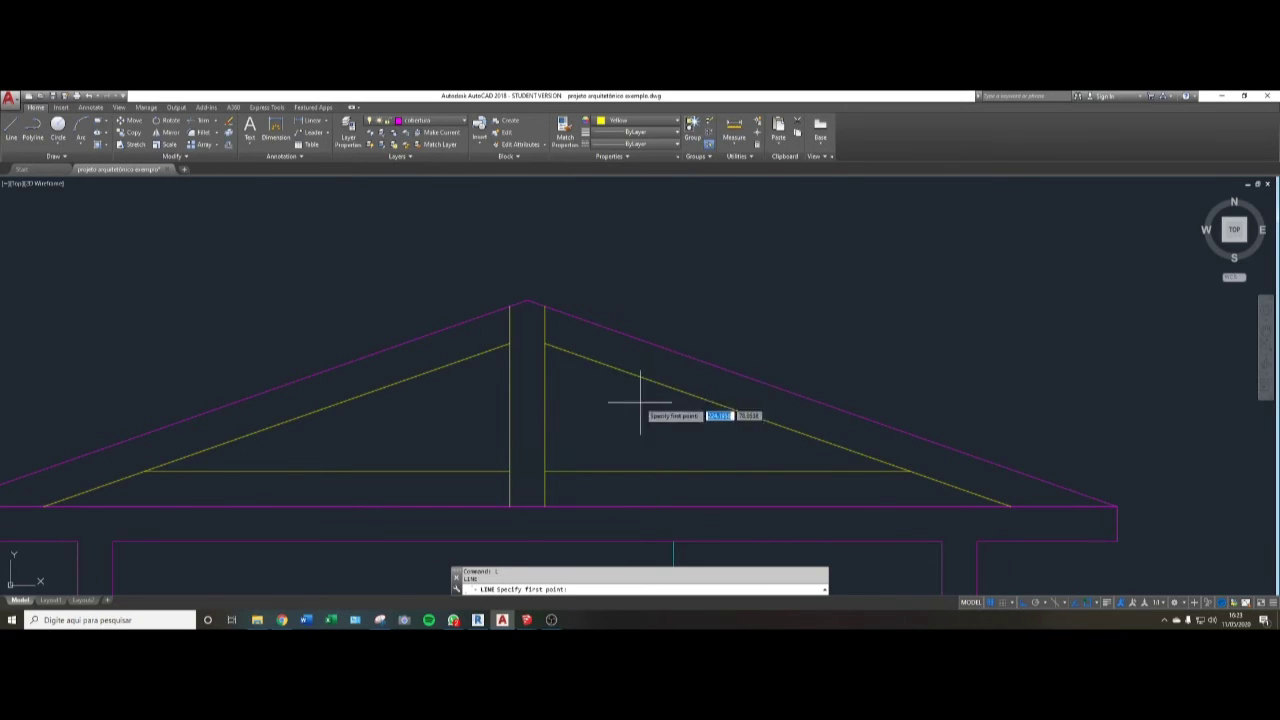
left_click(541, 471)
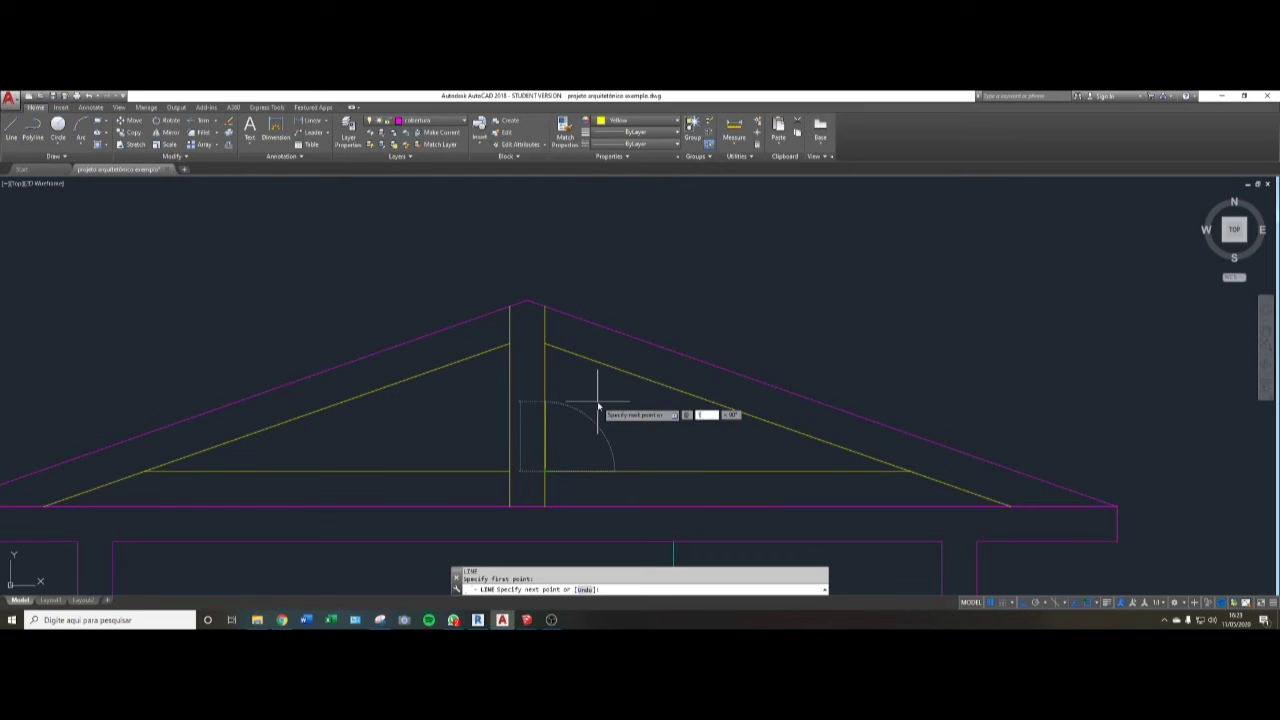
key("Tab")
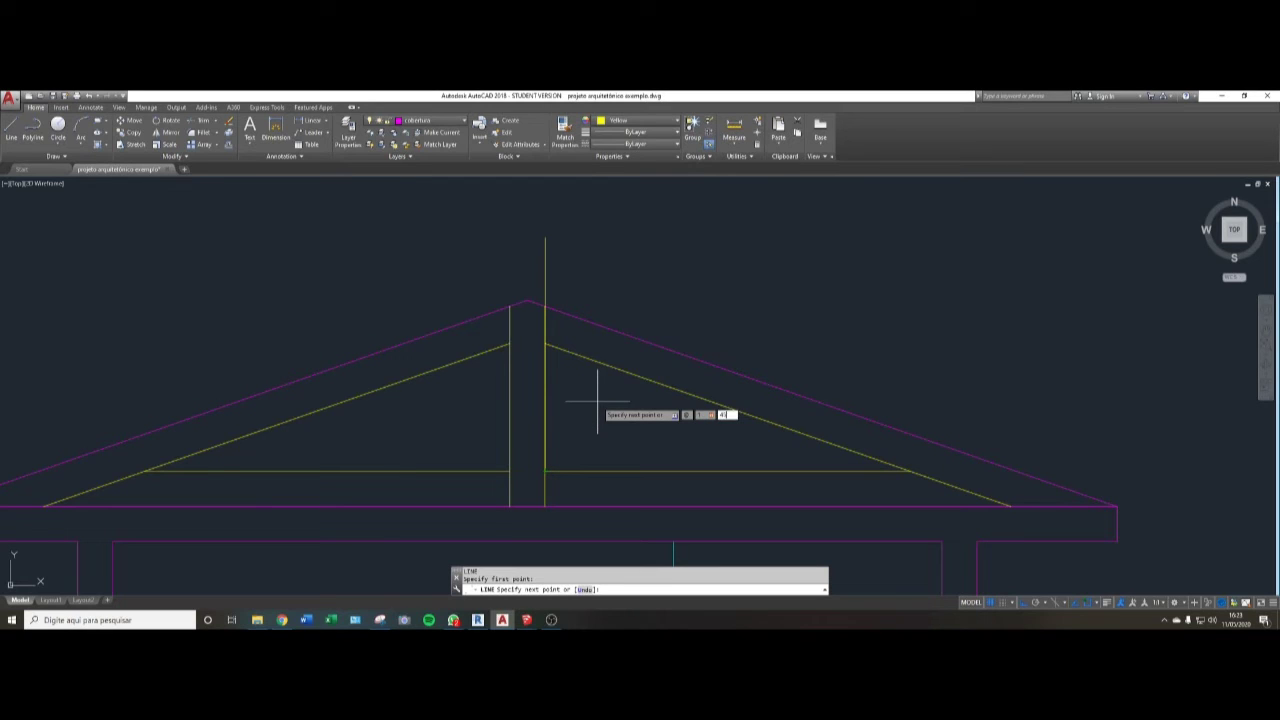
key("Return")
key("Return")
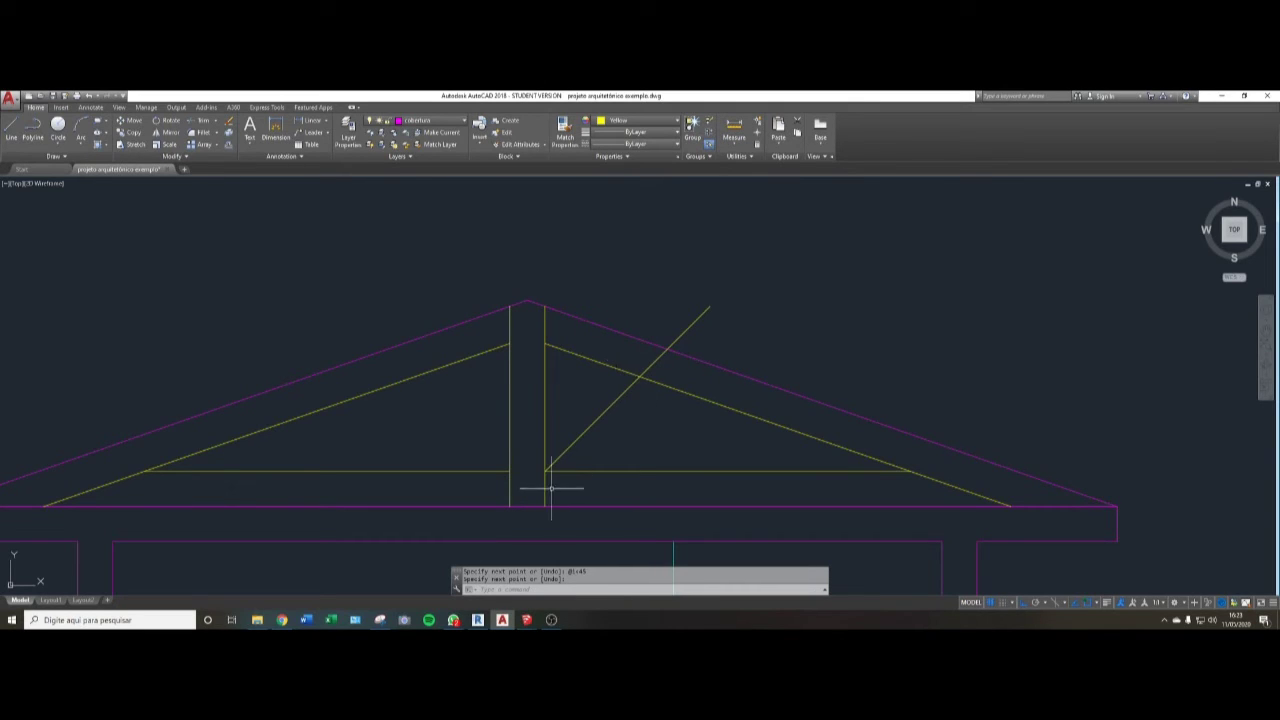
- Offset the 45° line by 0.1 toward its lower-right side to give the diagonal brace its thickness
type("o")
key("Return")
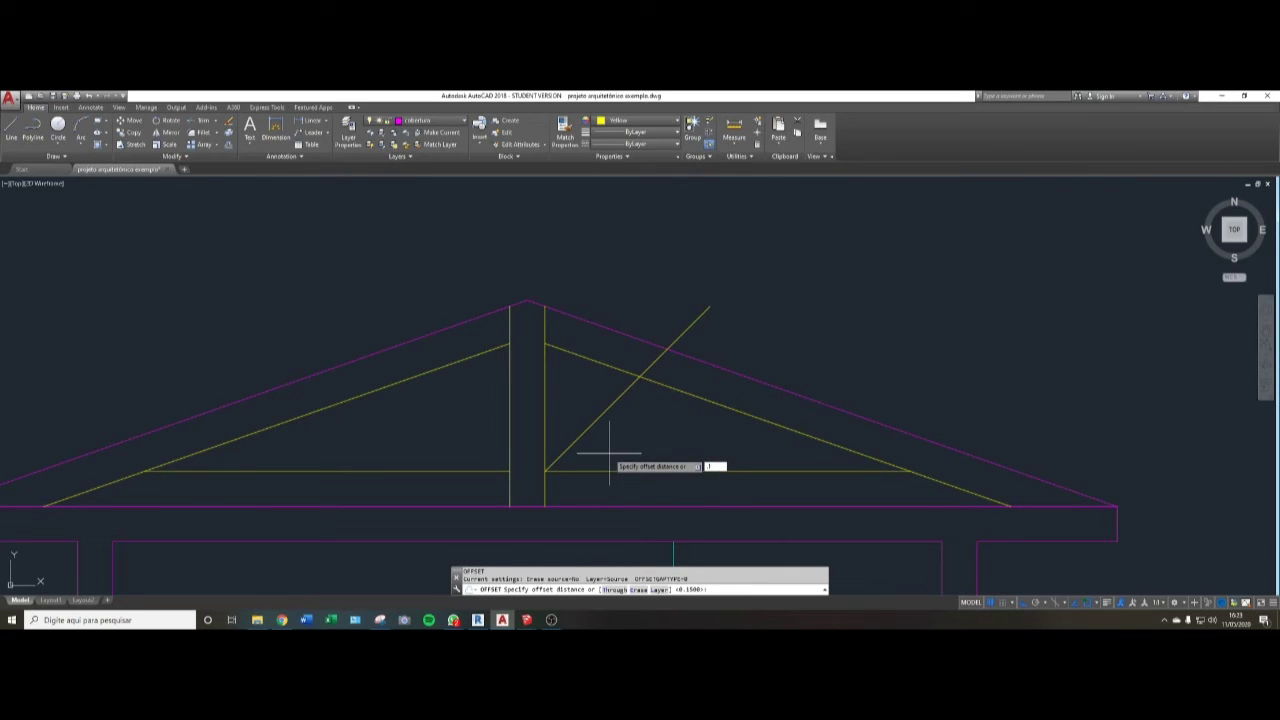
type(".1")
key("Return")
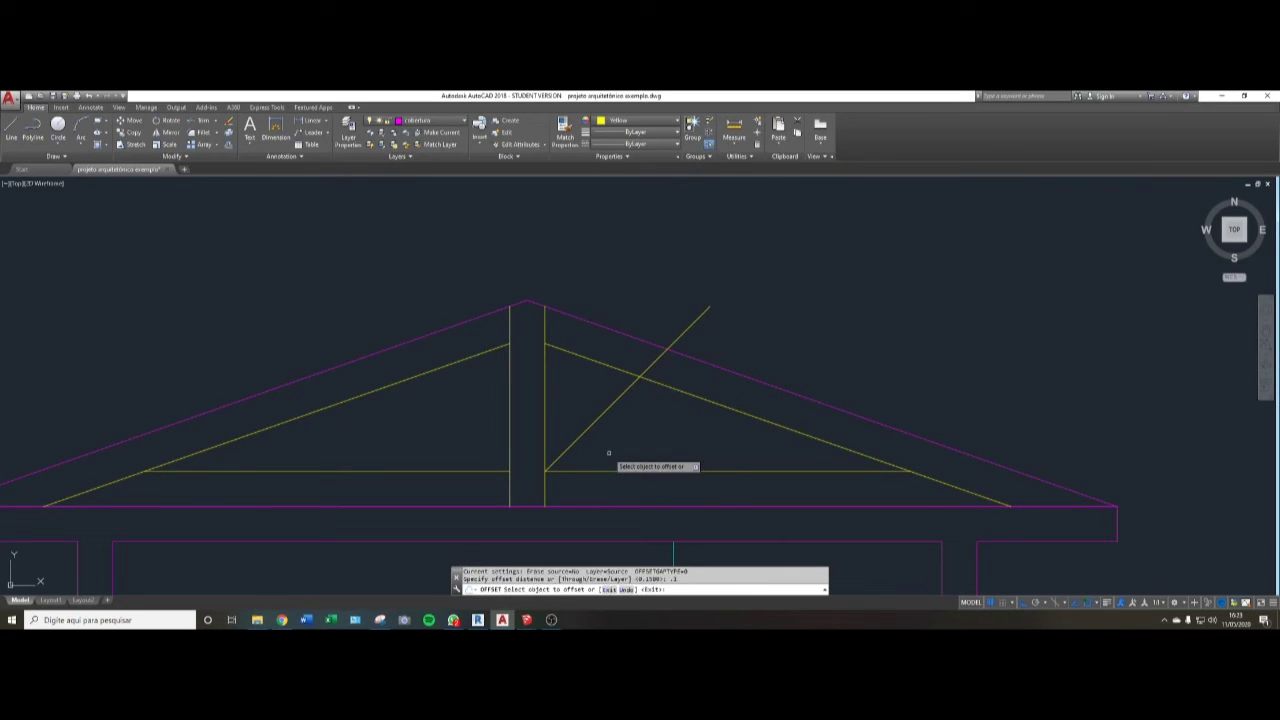
left_click(618, 400)
left_click(665, 485)
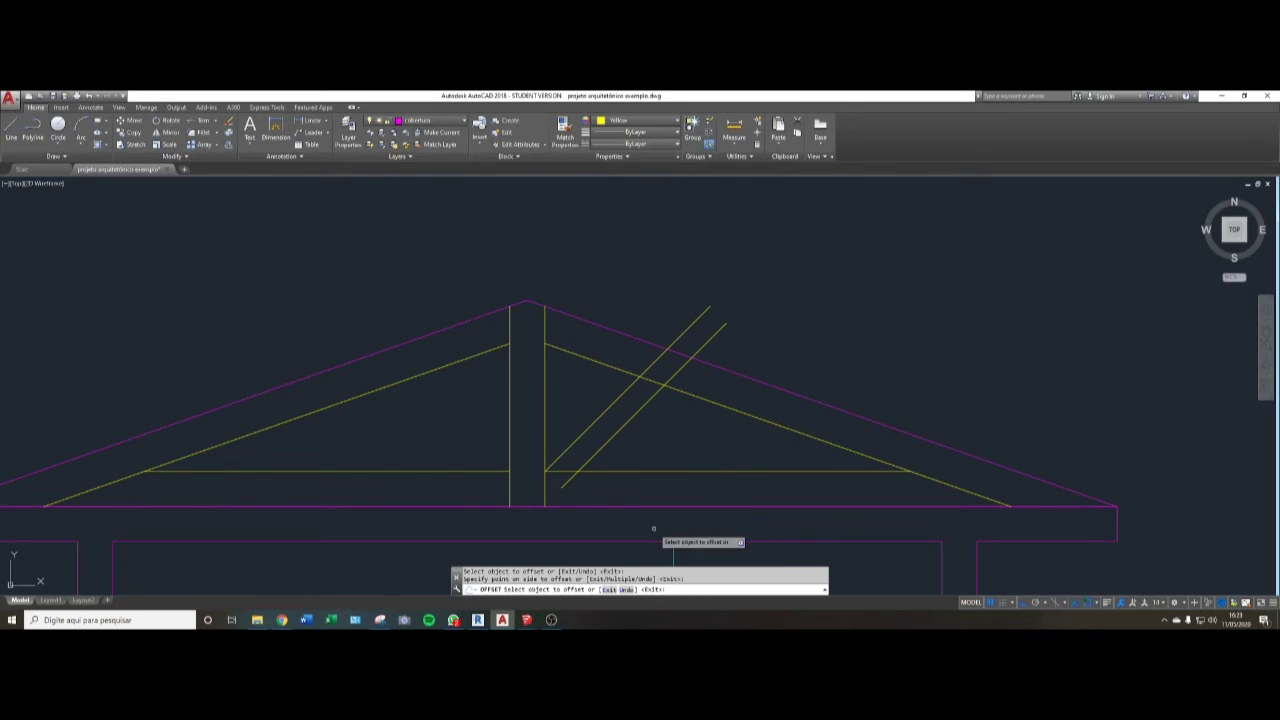
key("Escape")
key("Escape")
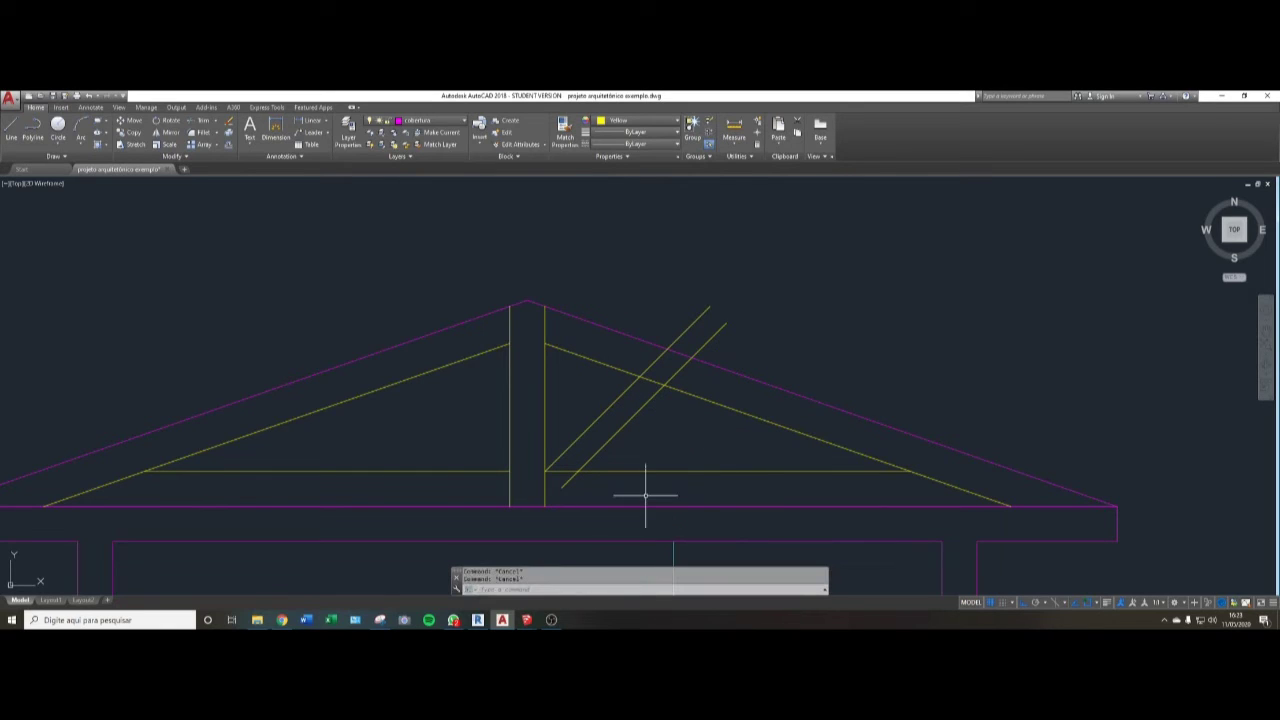
- Trim the upper ends of both diagonal lines at the right inner slope line, using that slope as the cutting edge
type("tr")
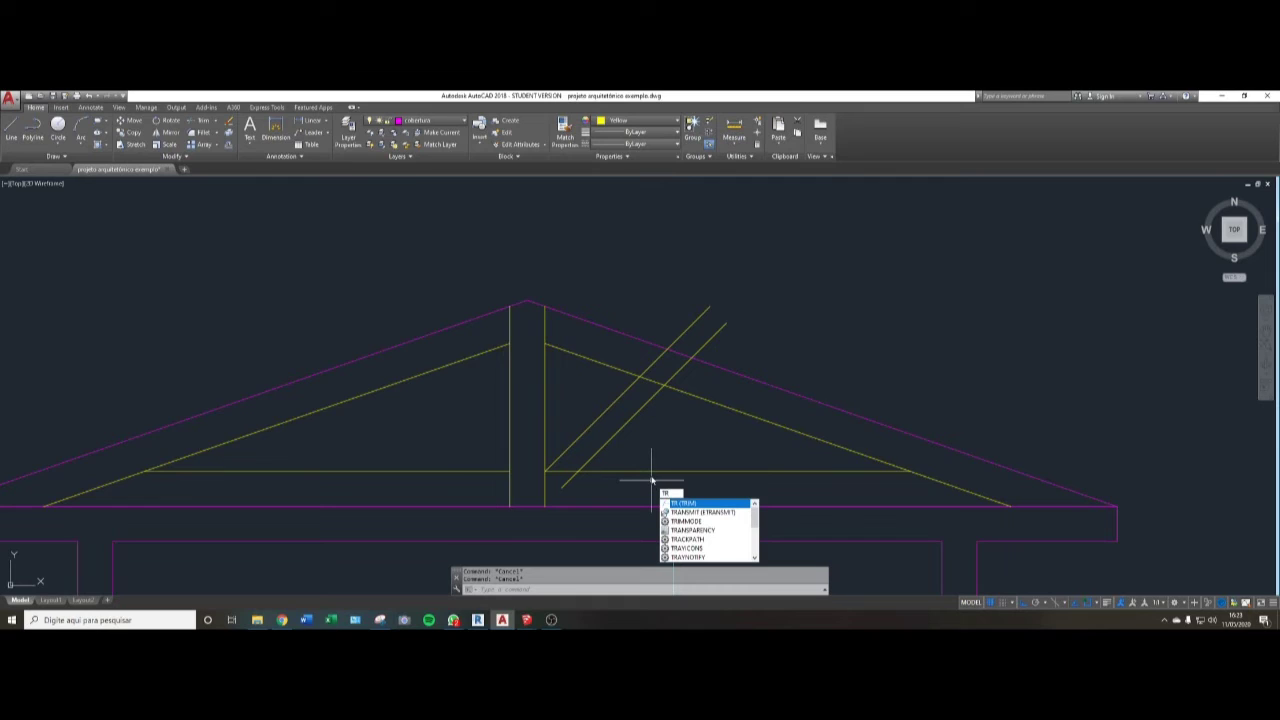
key("Return")
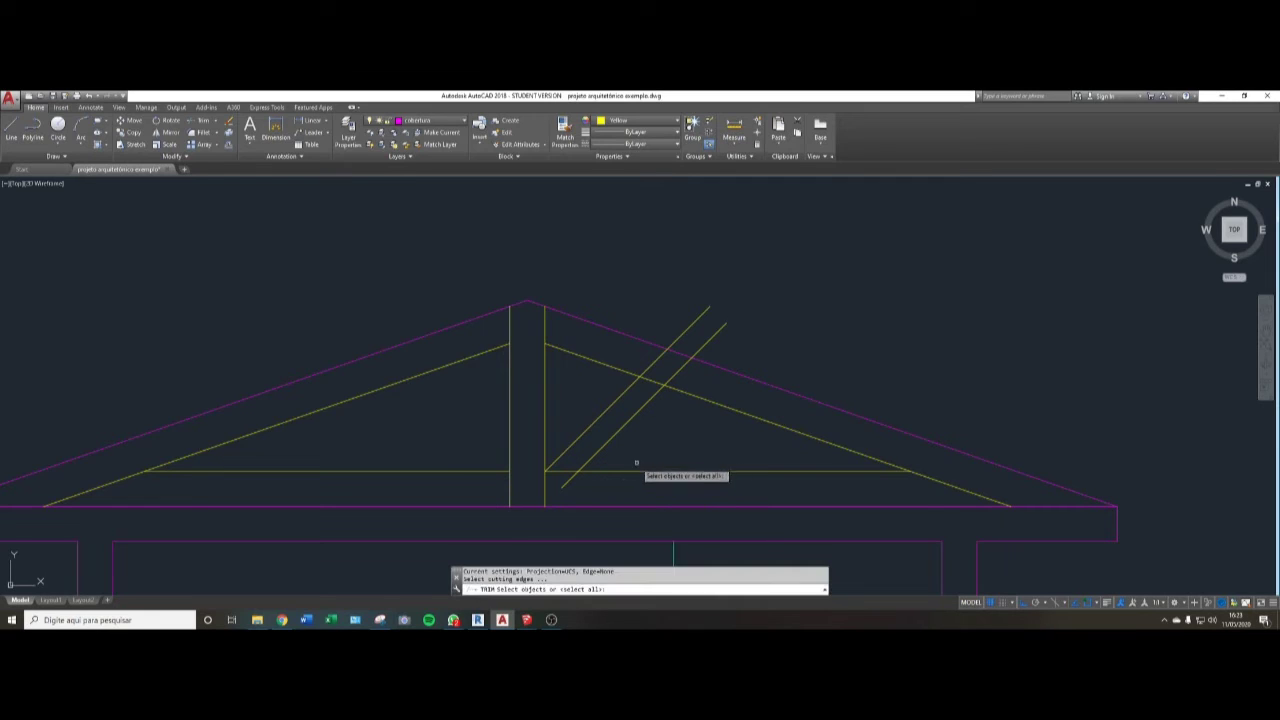
left_click(701, 381)
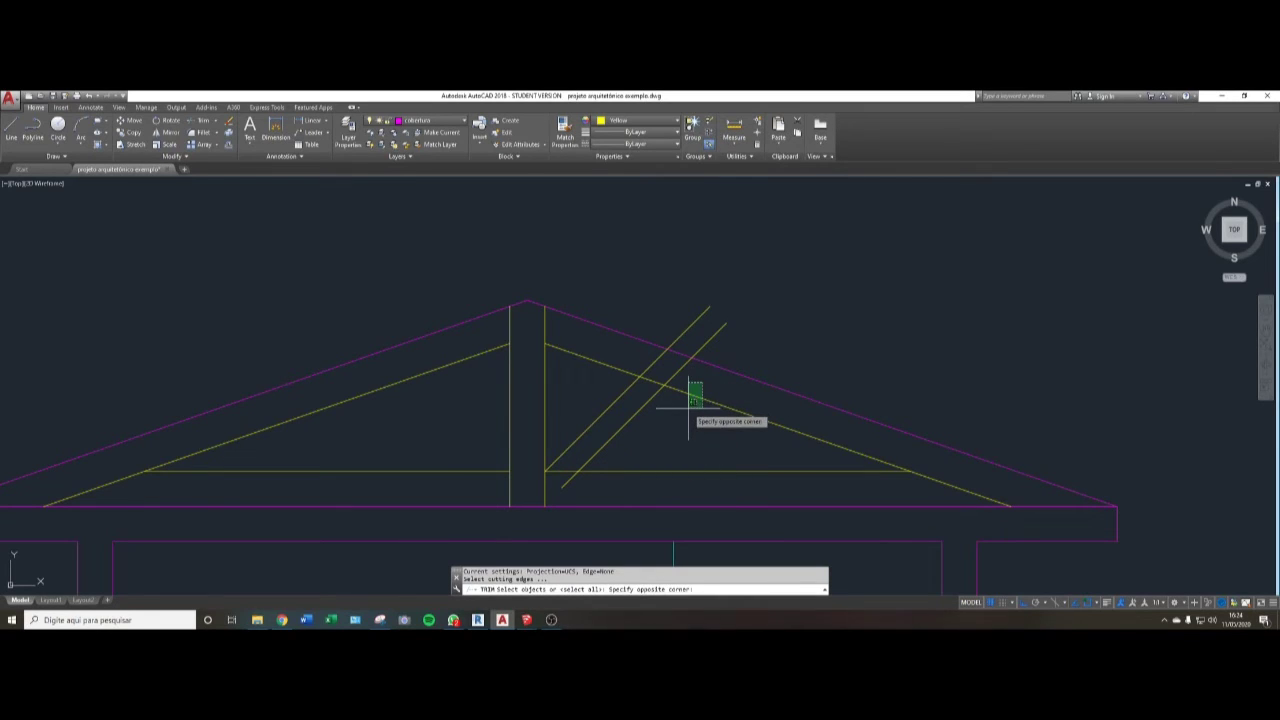
left_click(684, 401)
key("Return")
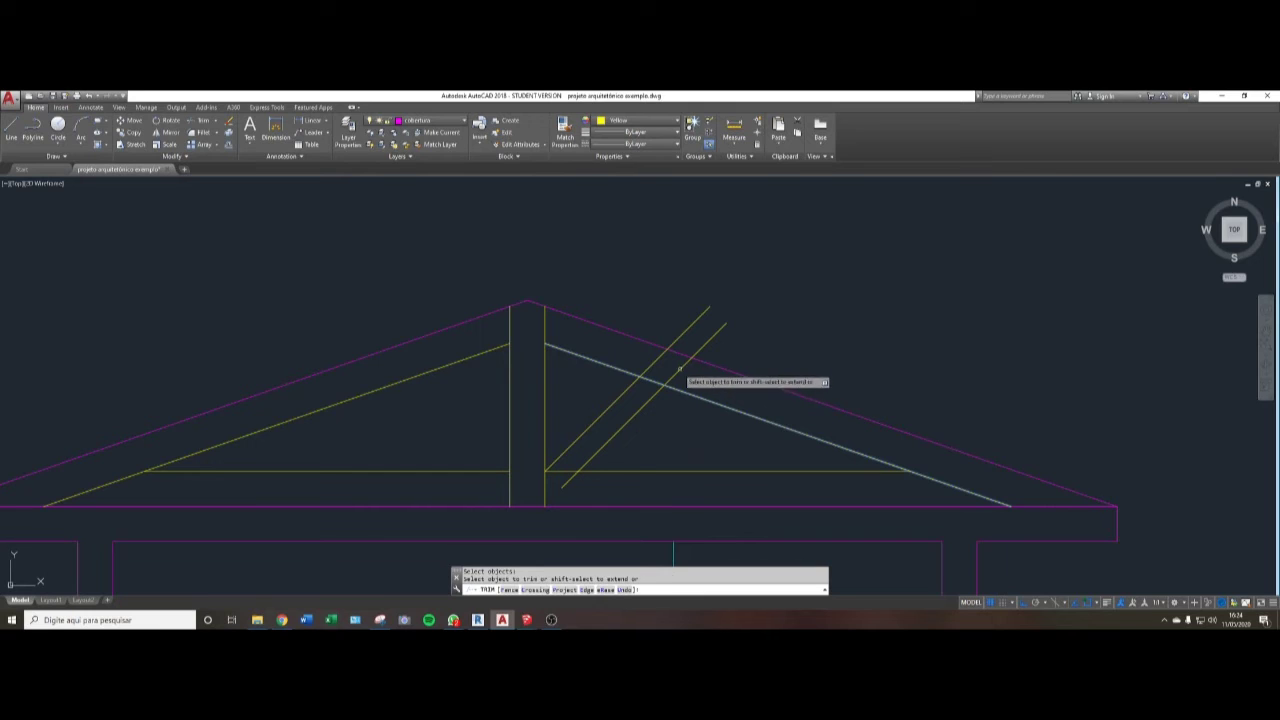
left_click(688, 360)
left_click(655, 361)
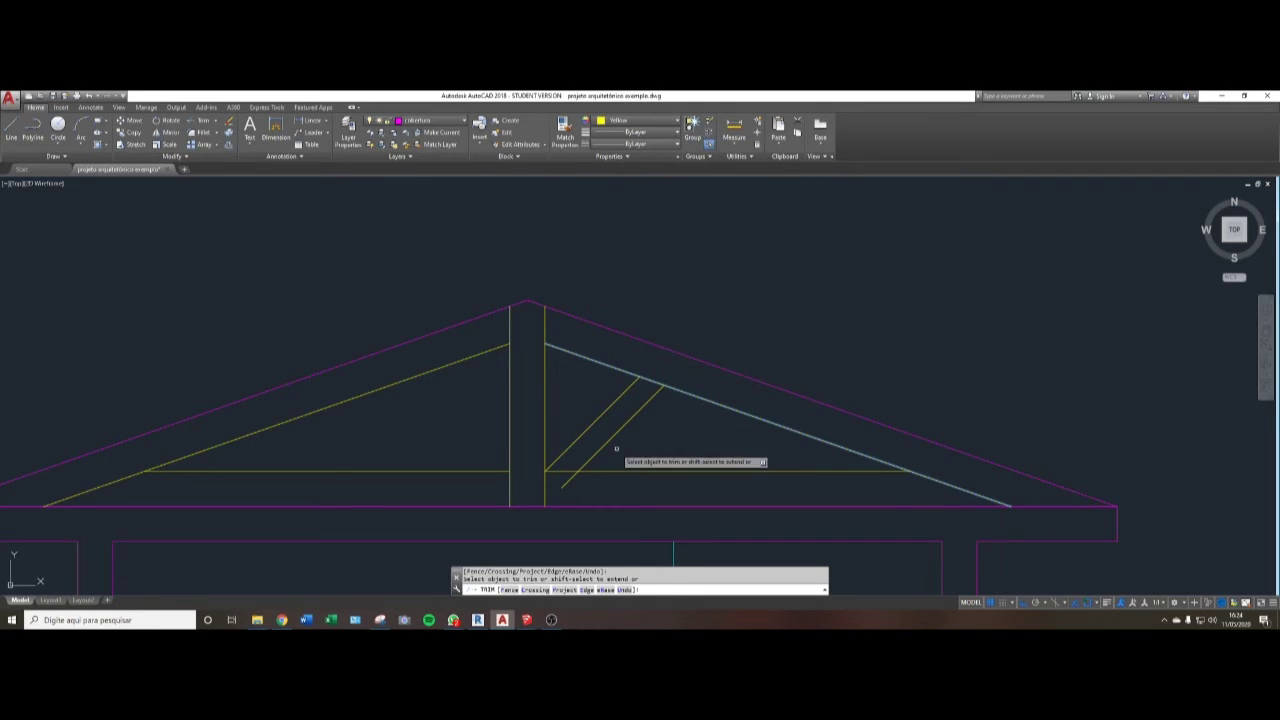
key("Escape")
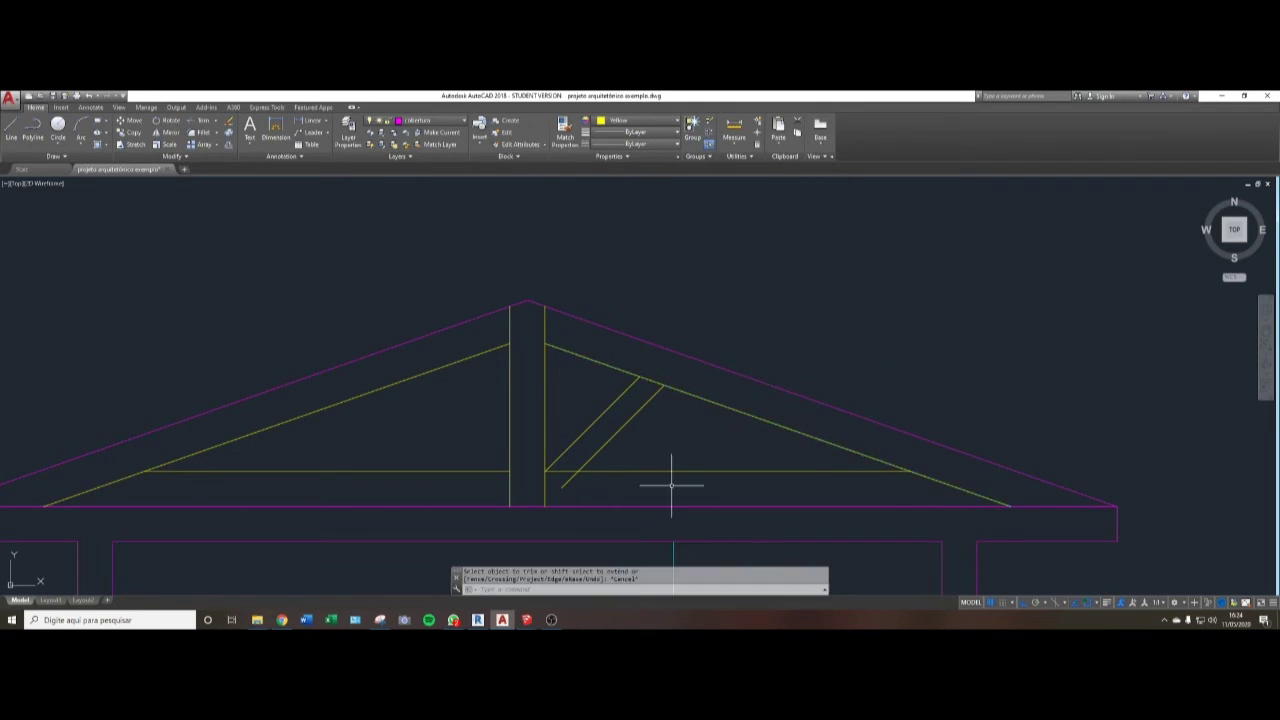
key("Escape")
- Trim the lower end of the offset diagonal line where it passes below the yellow horizontal line
key("Return")
key("Return")
left_click(566, 480)
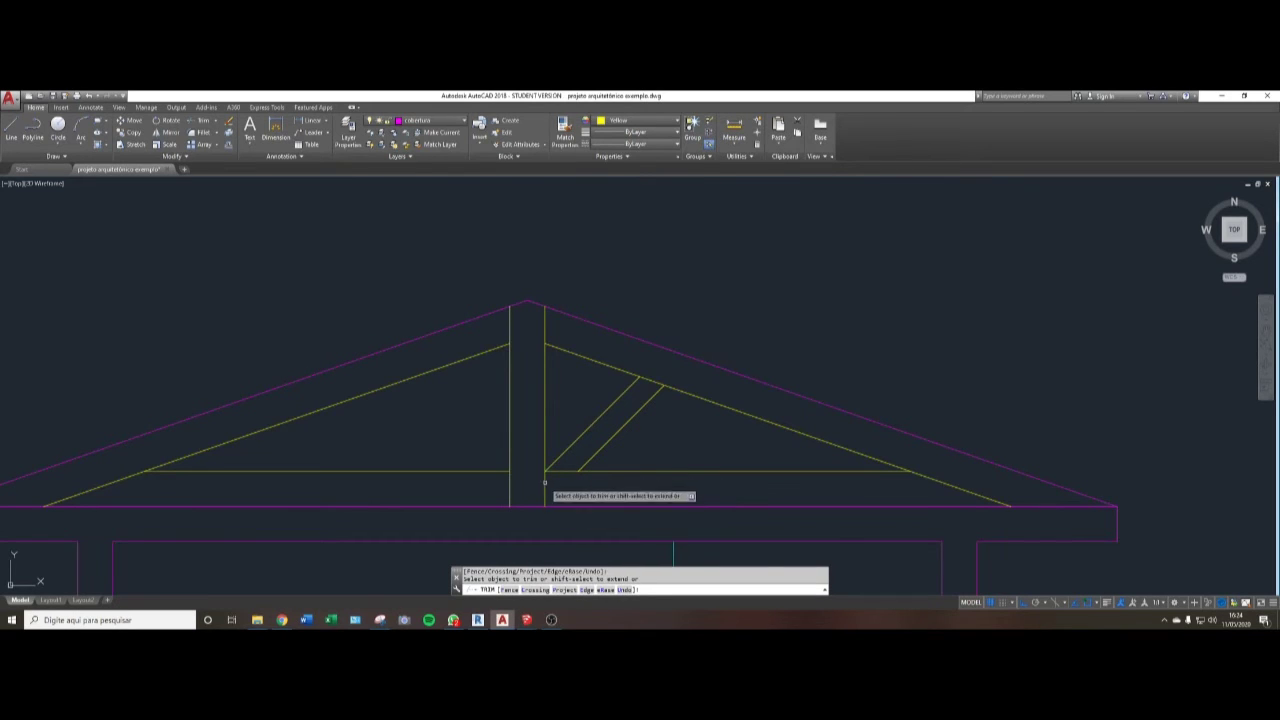
key("Escape")
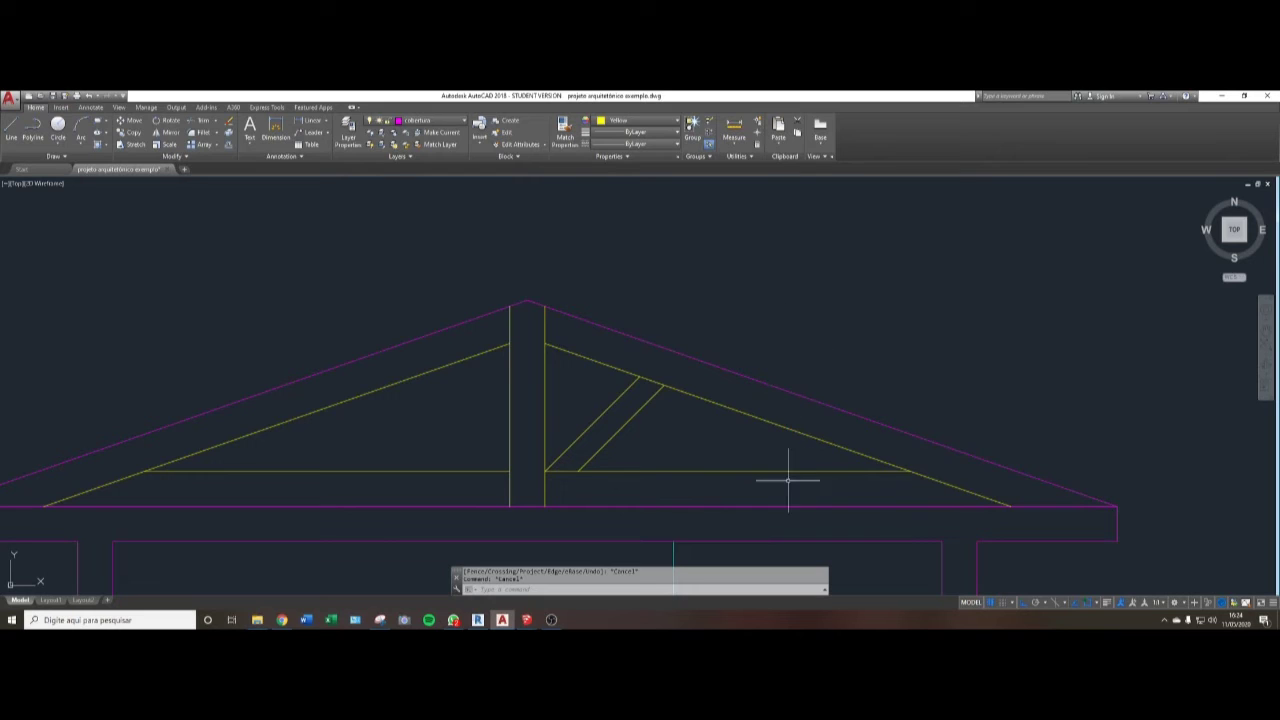
- Draw a vertical line from the lower diagonal's upper end on the inner slope down to the yellow horizontal line
type("l")
key("Return")
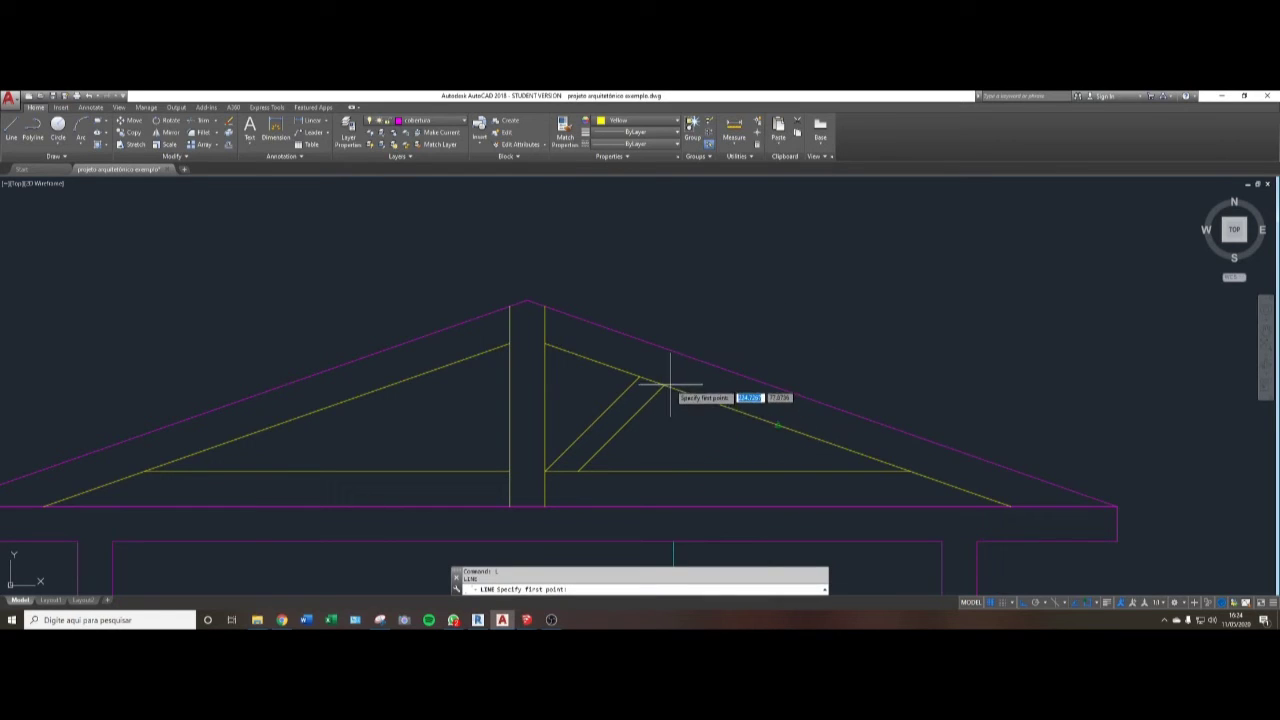
left_click(664, 385)
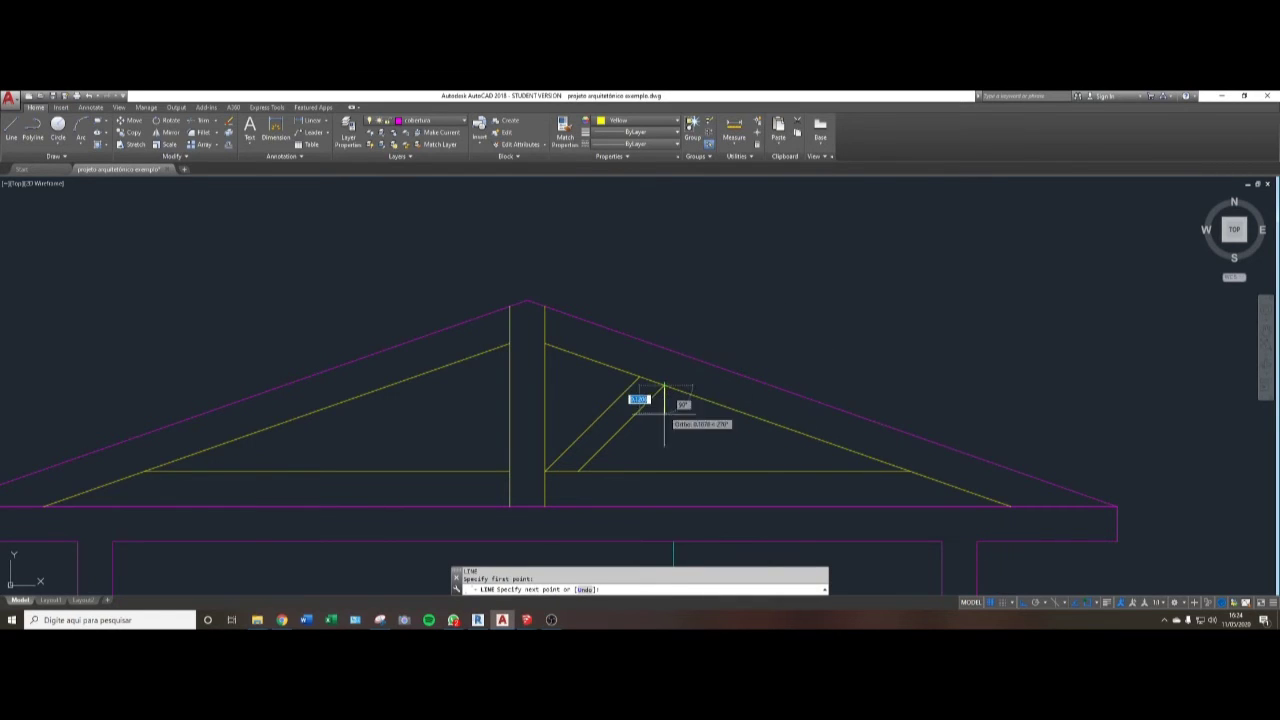
left_click(664, 470)
key("Return")
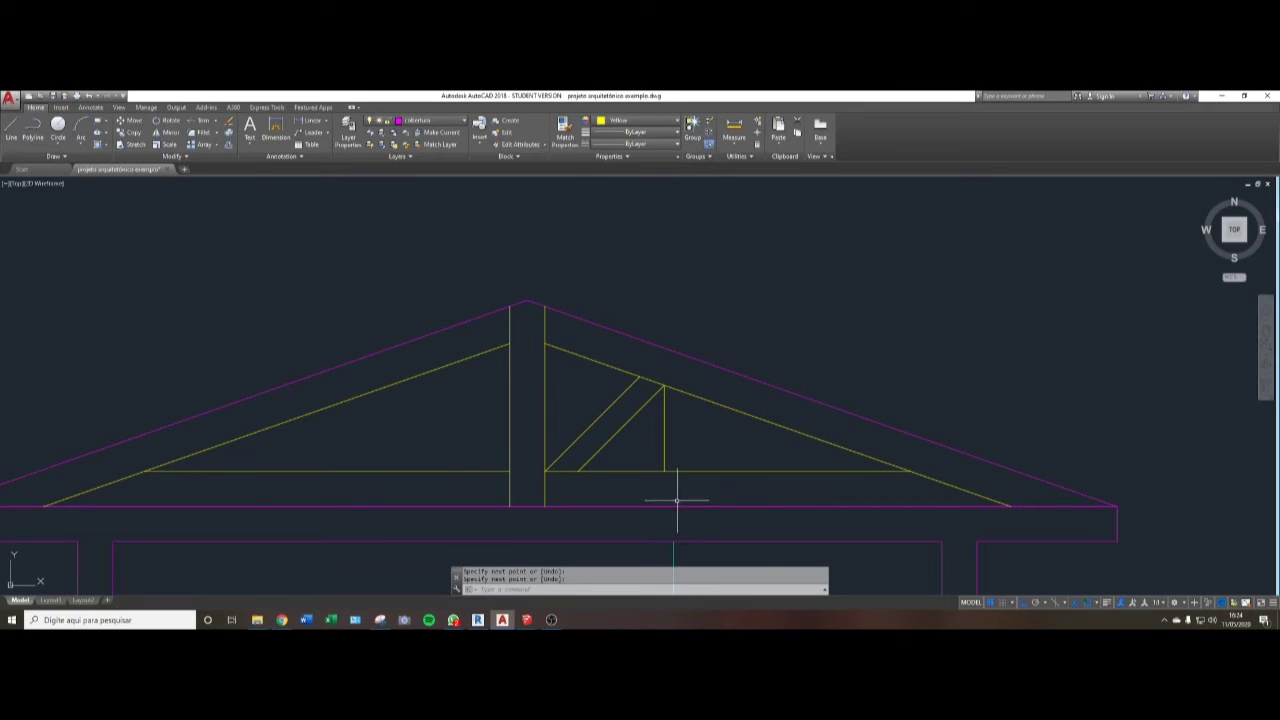
- Offset the new vertical line by 0.1 to the right, away from the central post
type("o")
key("Return")
key("Return")
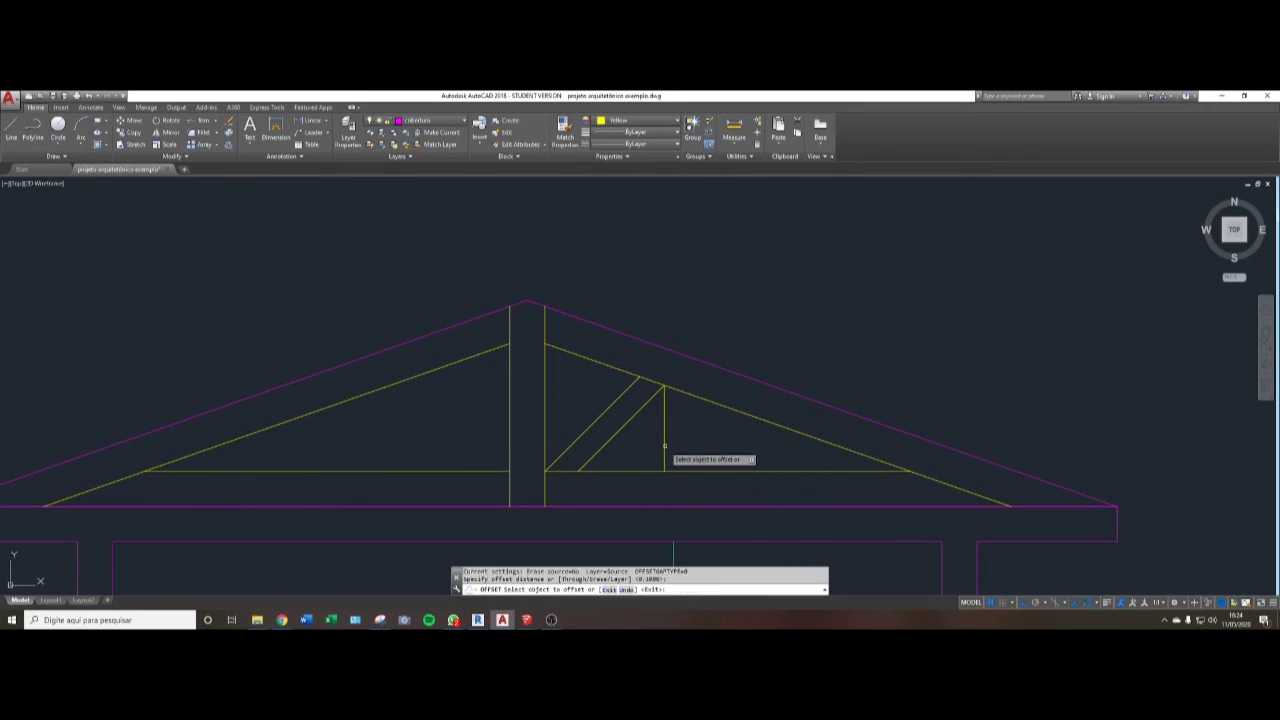
left_click(664, 436)
left_click(711, 436)
key("Escape")
key("Escape")
key("Escape")
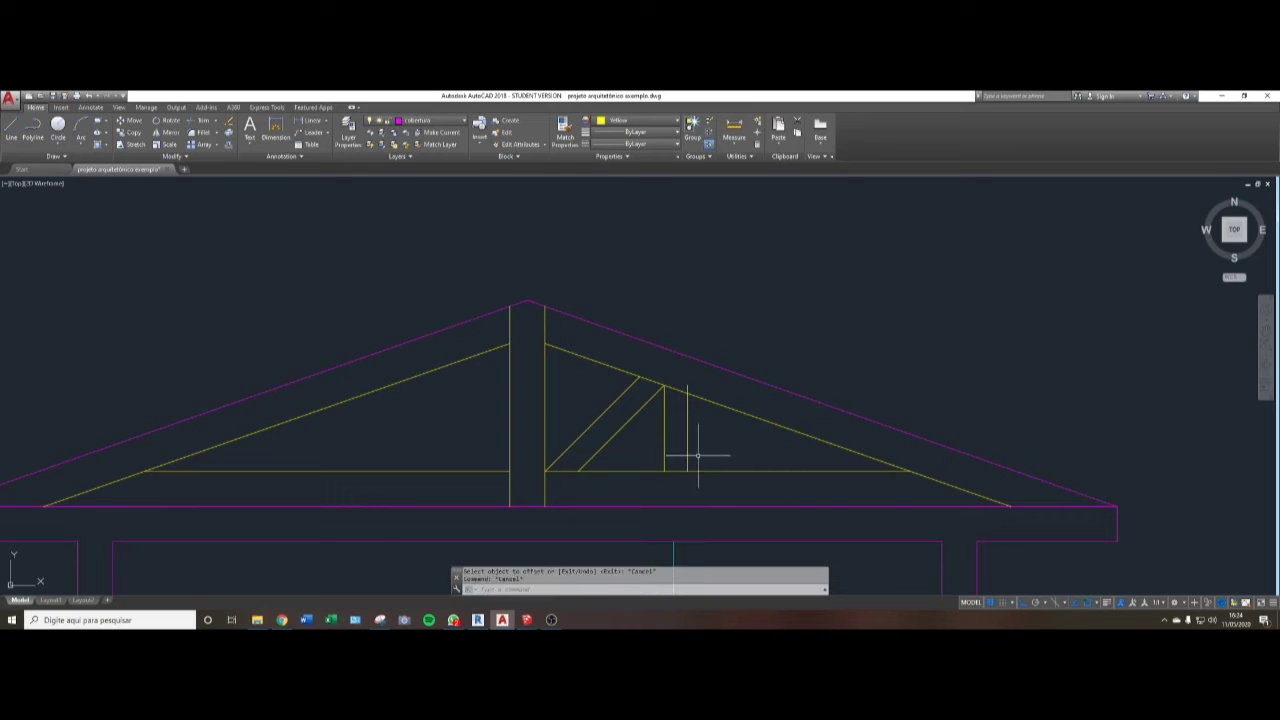
- Extend both new vertical lines up to the outer roof slope and down to the slab's top edge
type("ex")
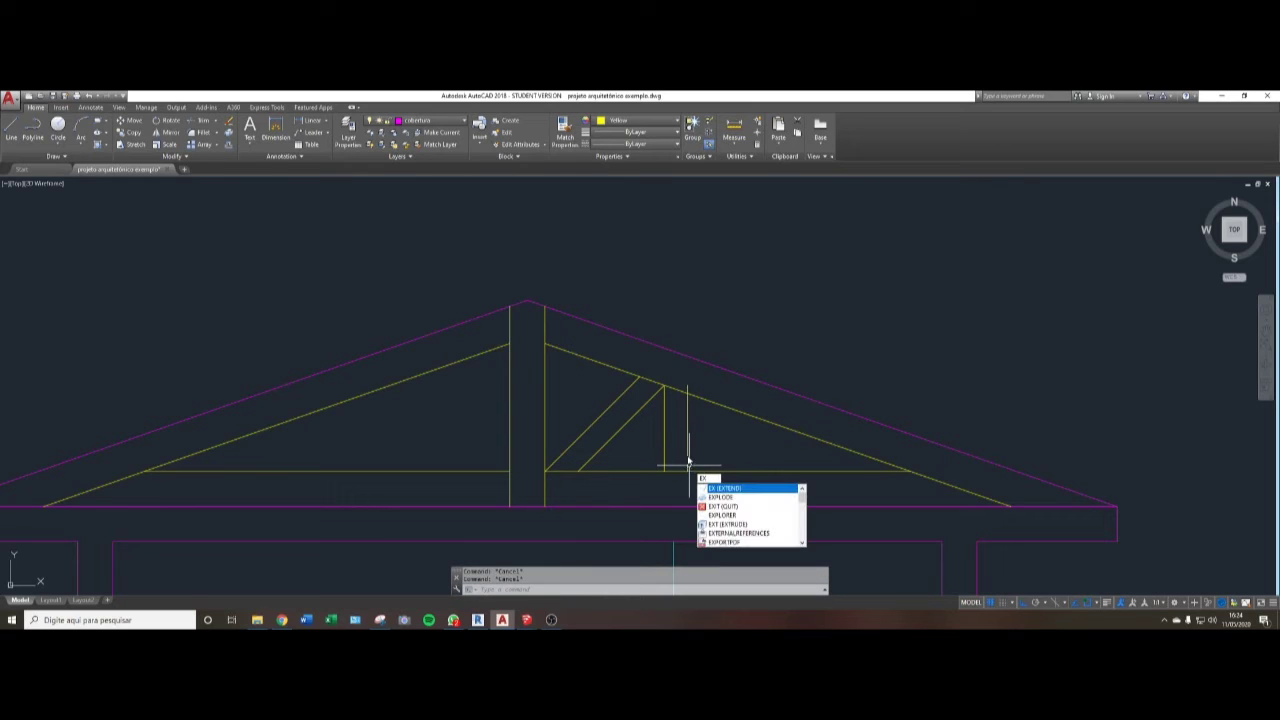
key("Return")
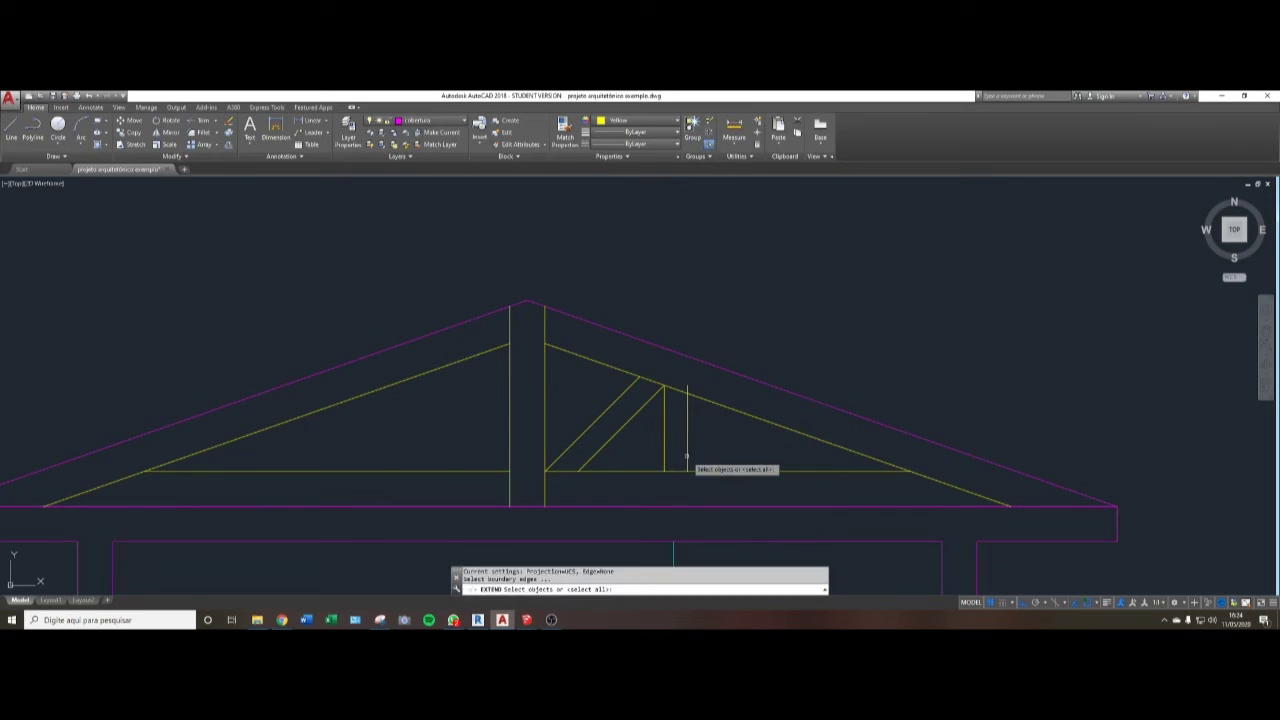
key("Return")
left_click(688, 390)
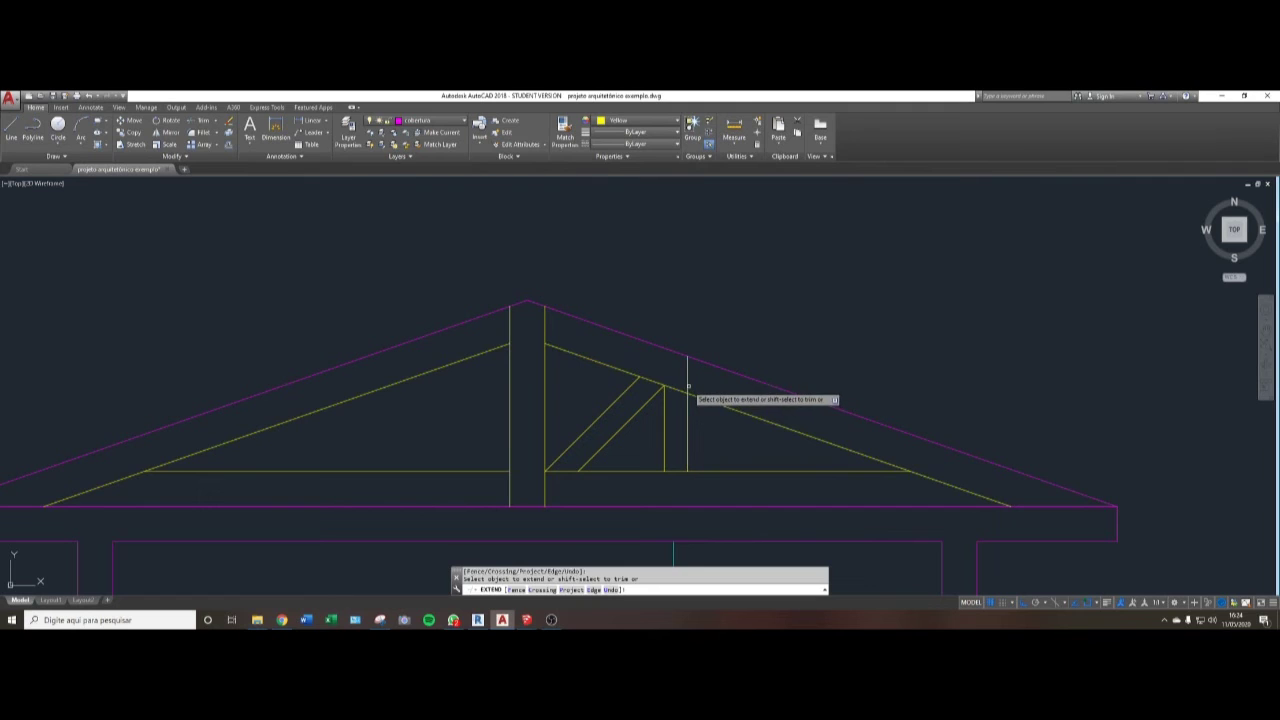
left_click(663, 394)
left_click(664, 465)
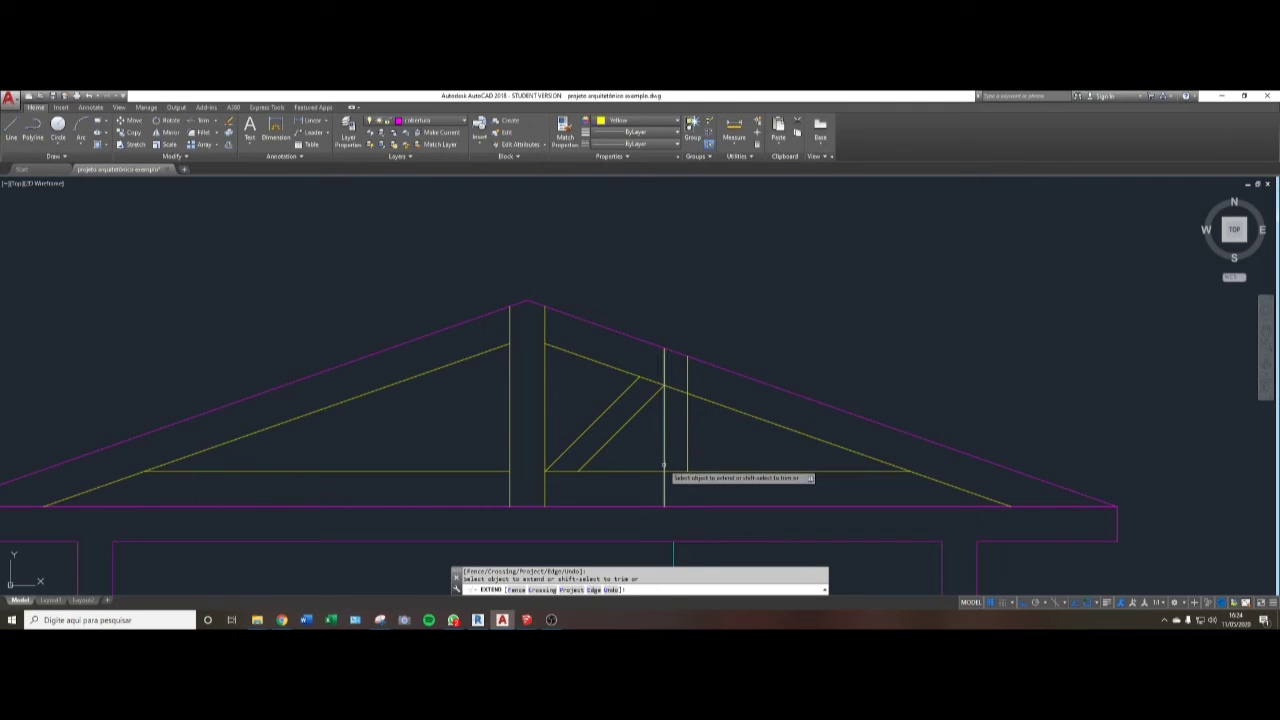
left_click(688, 465)
key("Escape")
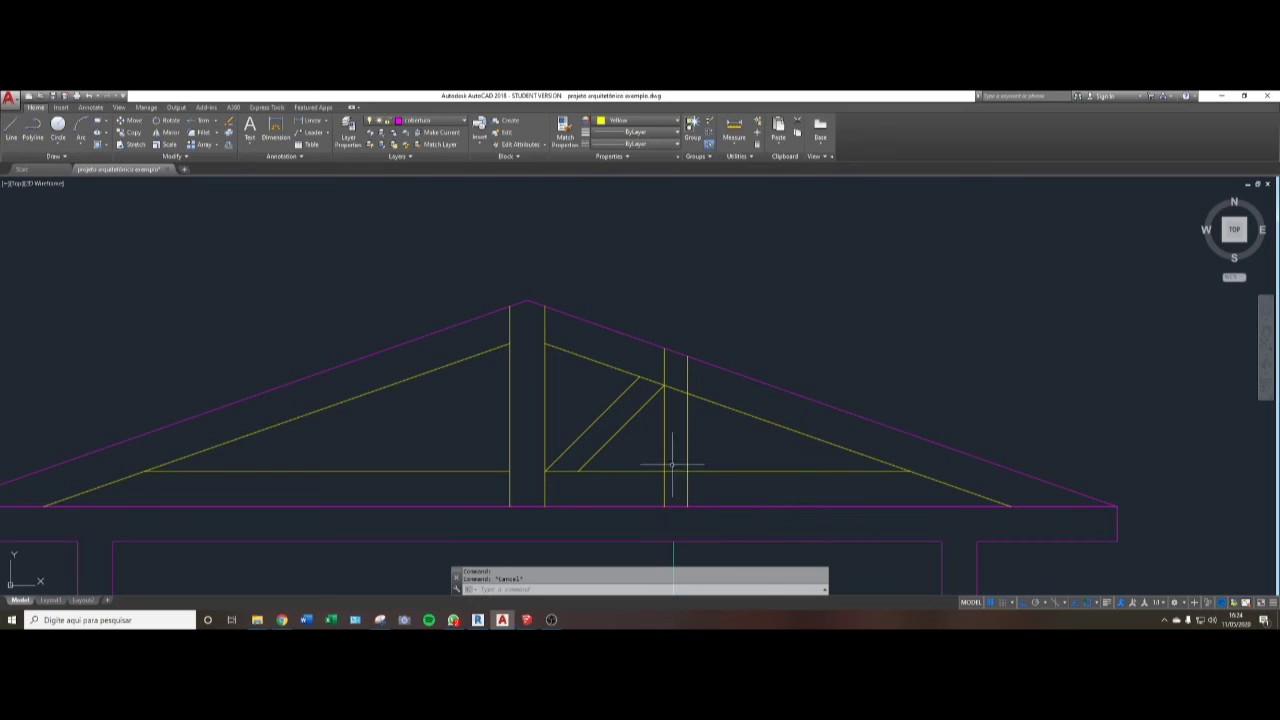
- Trim out the pieces of the yellow horizontal line and the inner slope line lying between the two new vertical lines
type("tr")
key("Return")
key("Return")
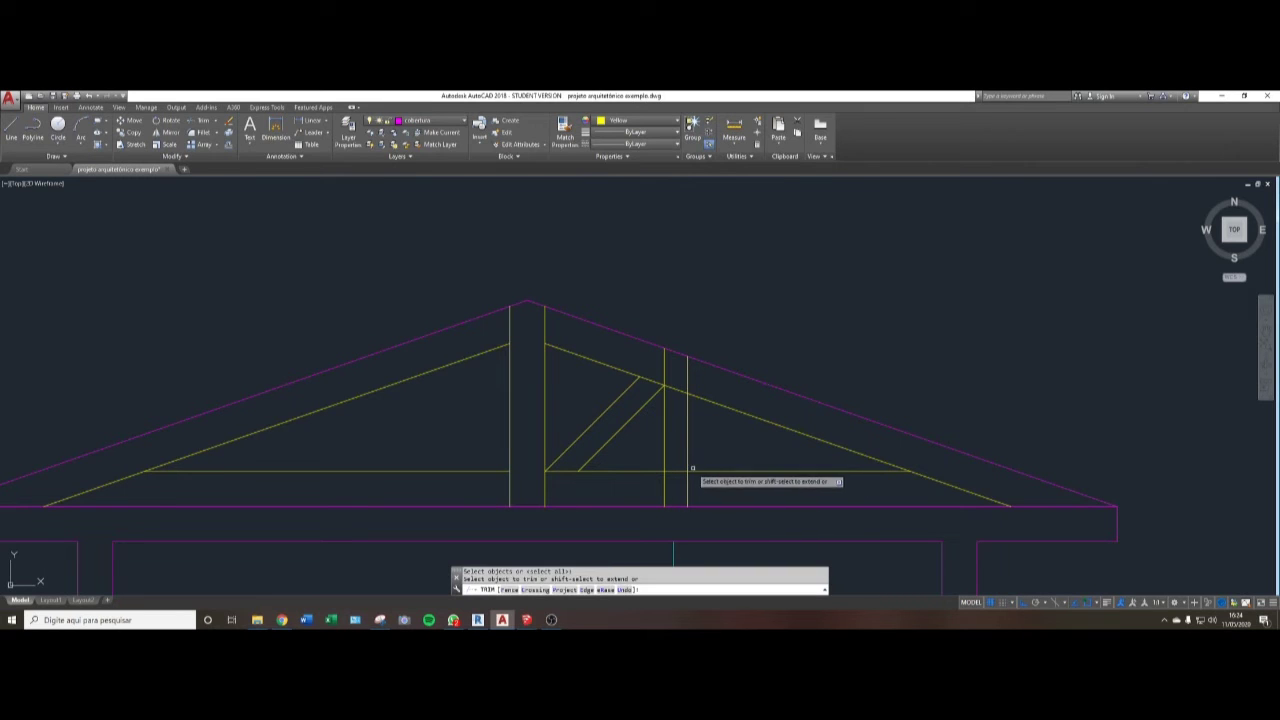
left_click(677, 469)
left_click(676, 390)
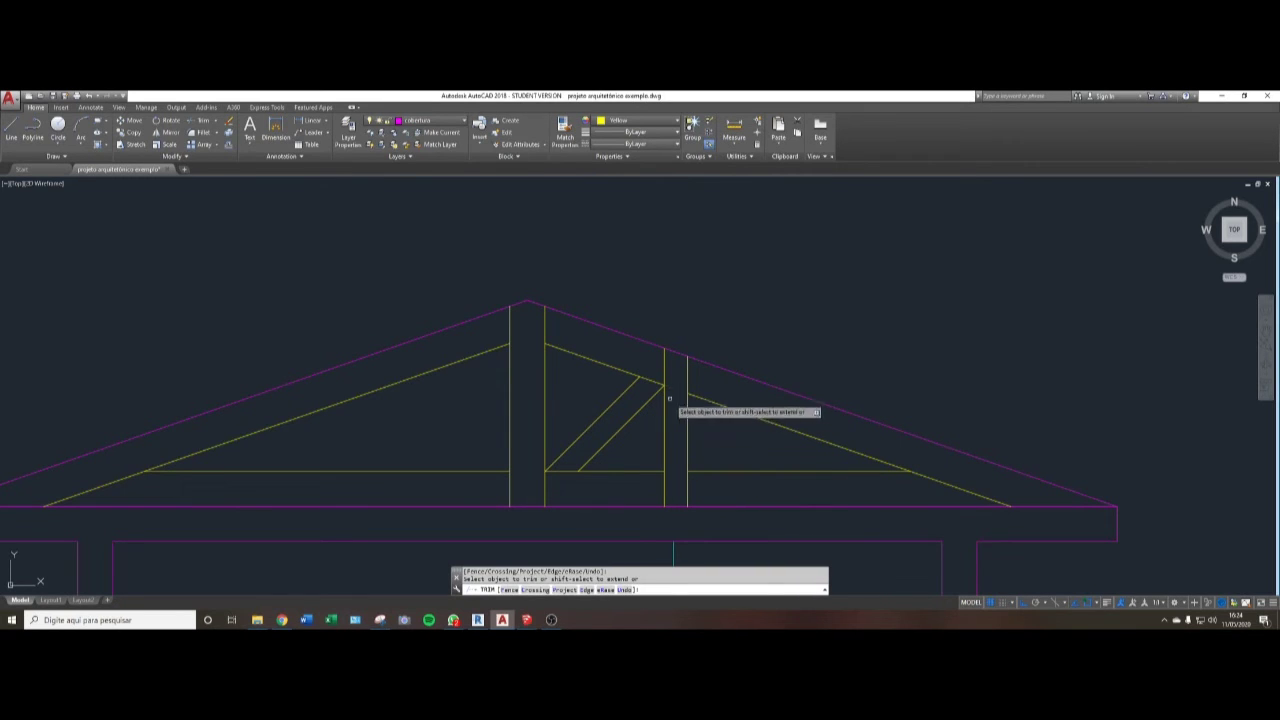
key("Escape")
key("Escape")
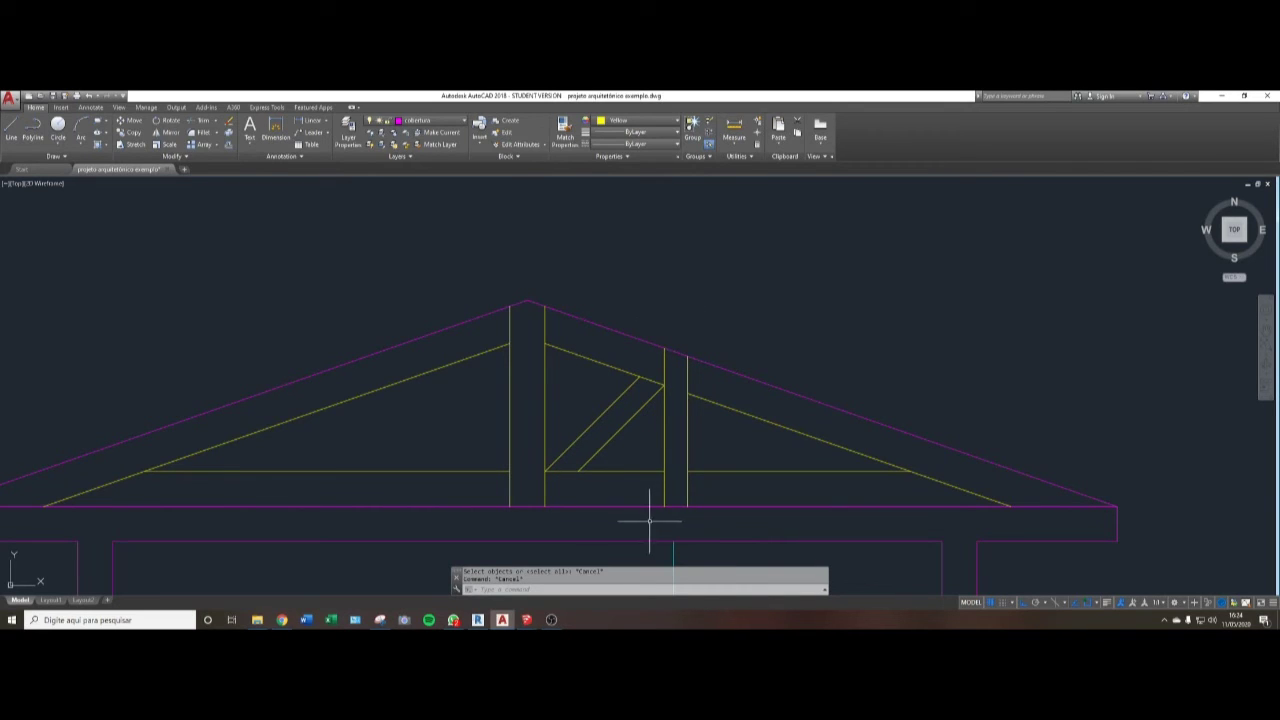
- Copy the two diagonal brace lines so they start where the vertical member's outer line meets the yellow horizontal line
type("co")
key("Return")
left_click(646, 442)
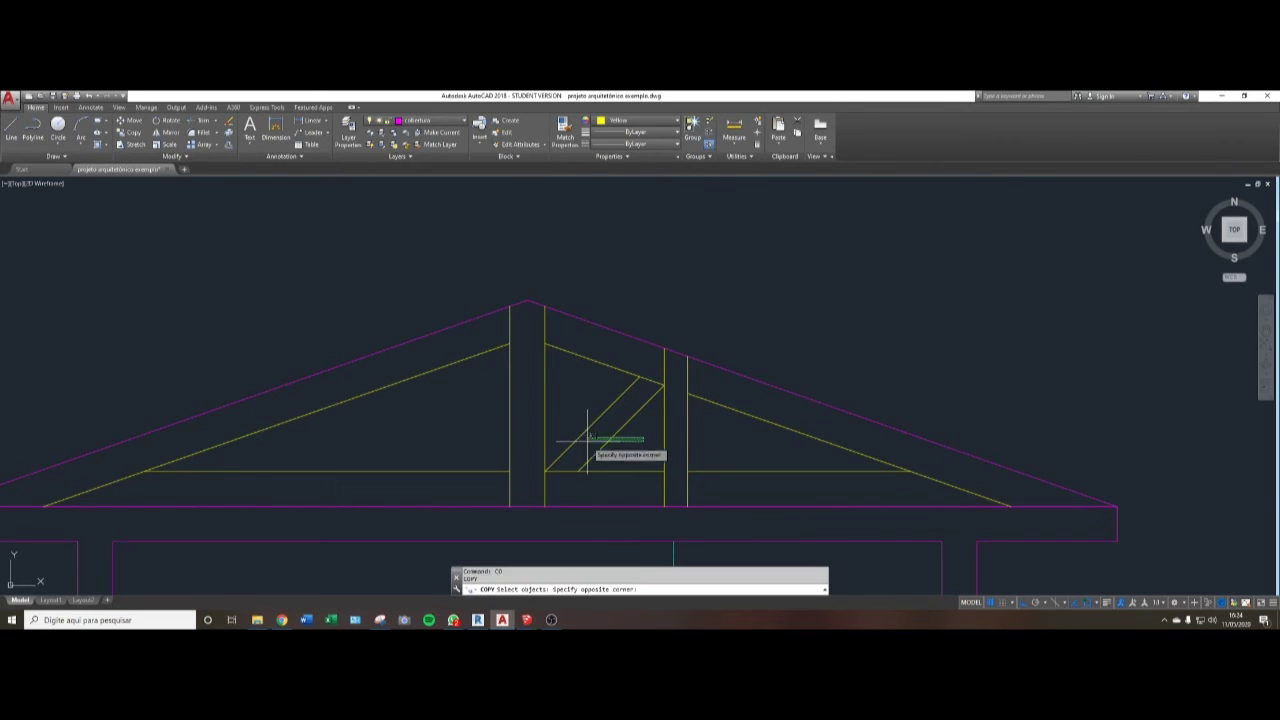
left_click(552, 458)
key("Return")
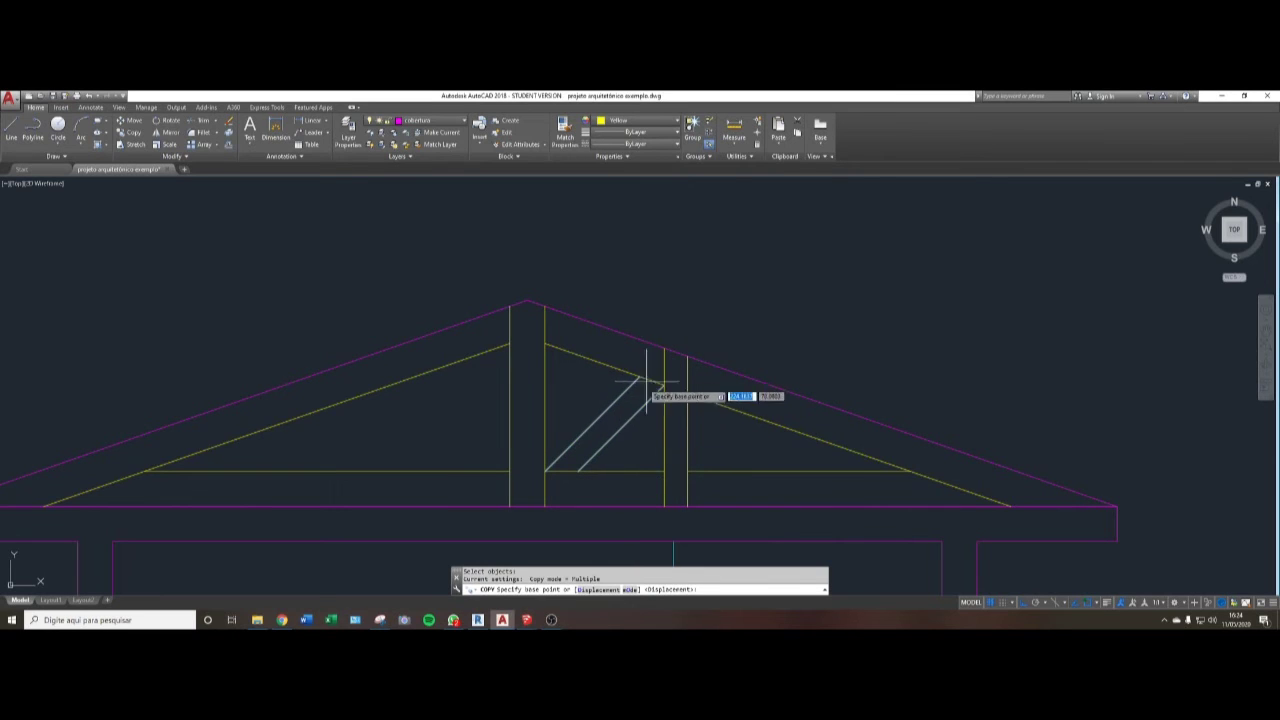
left_click(545, 470)
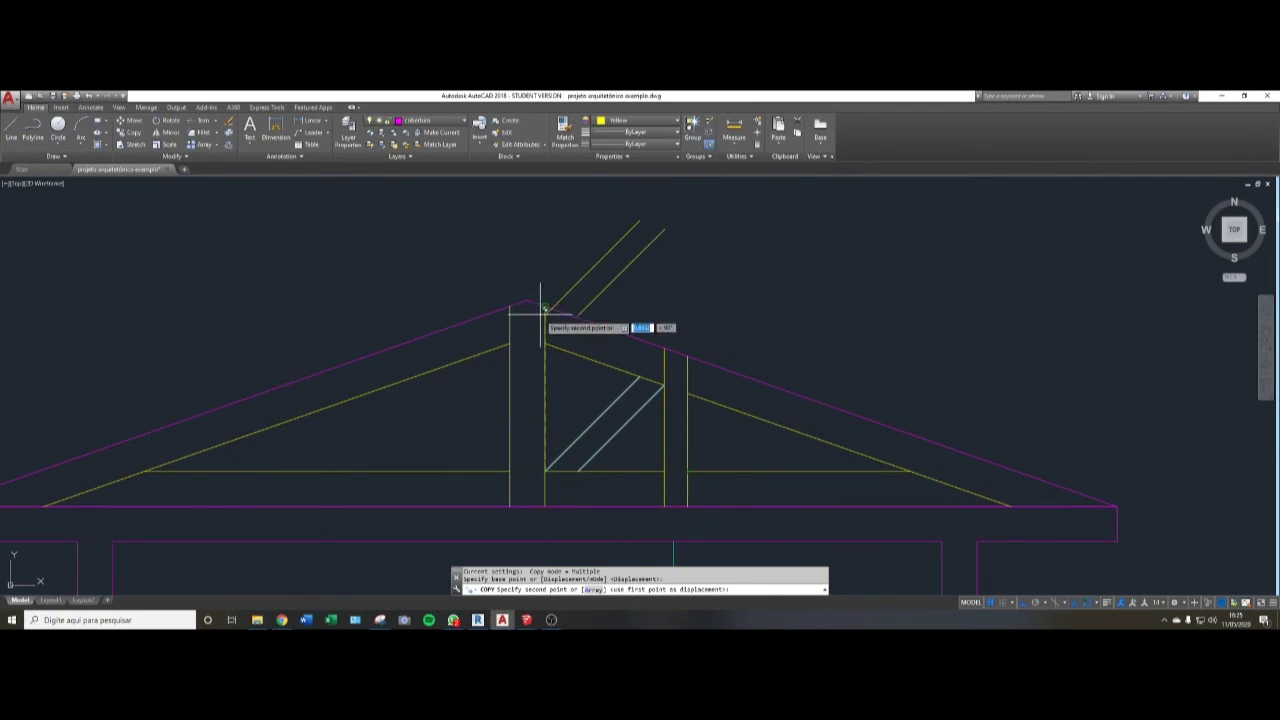
left_click(690, 468)
key("Escape")
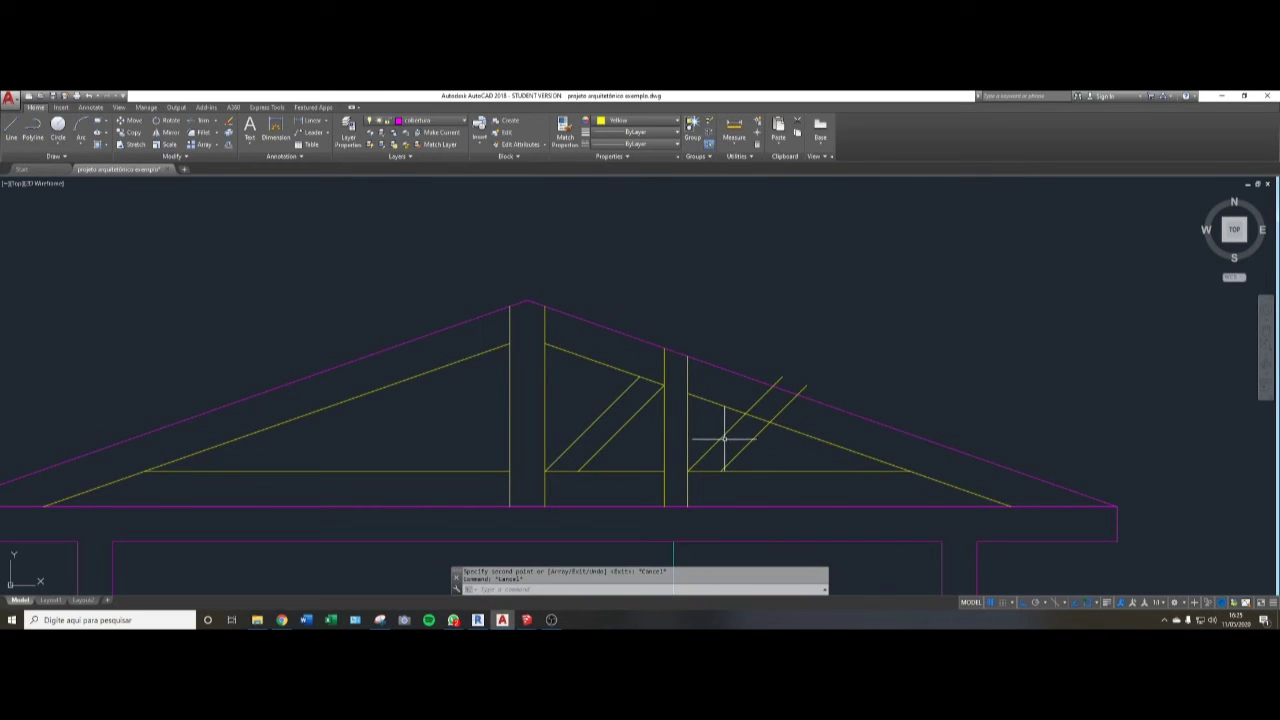
- Trim the copied diagonals where they extend above the inner slope line
type("tr")
key("Return")
left_click(806, 426)
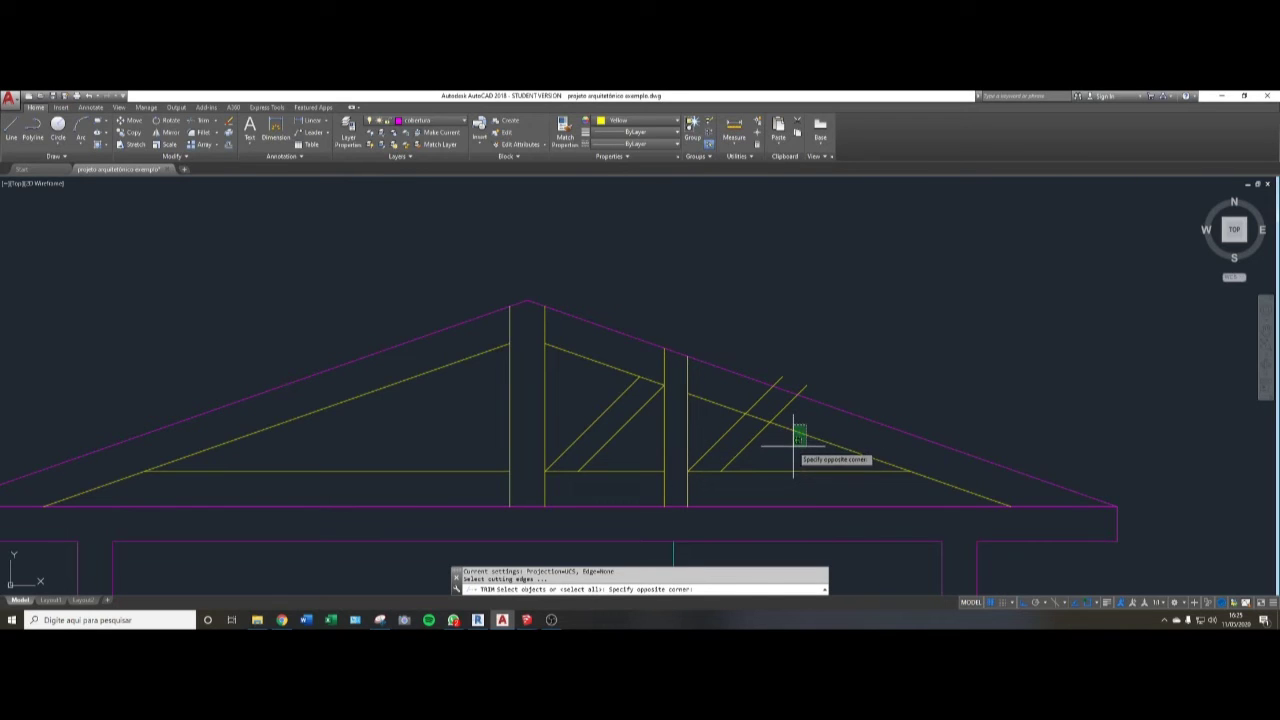
left_click(794, 446)
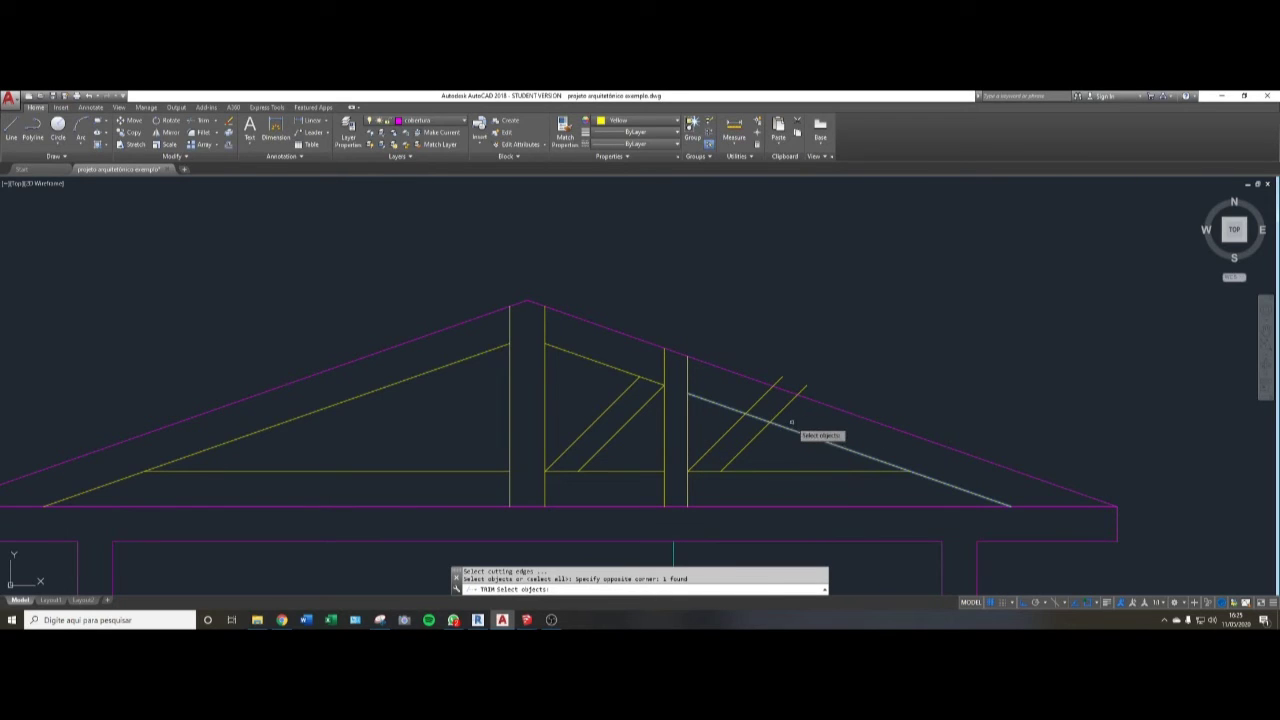
key("Return")
left_click(783, 409)
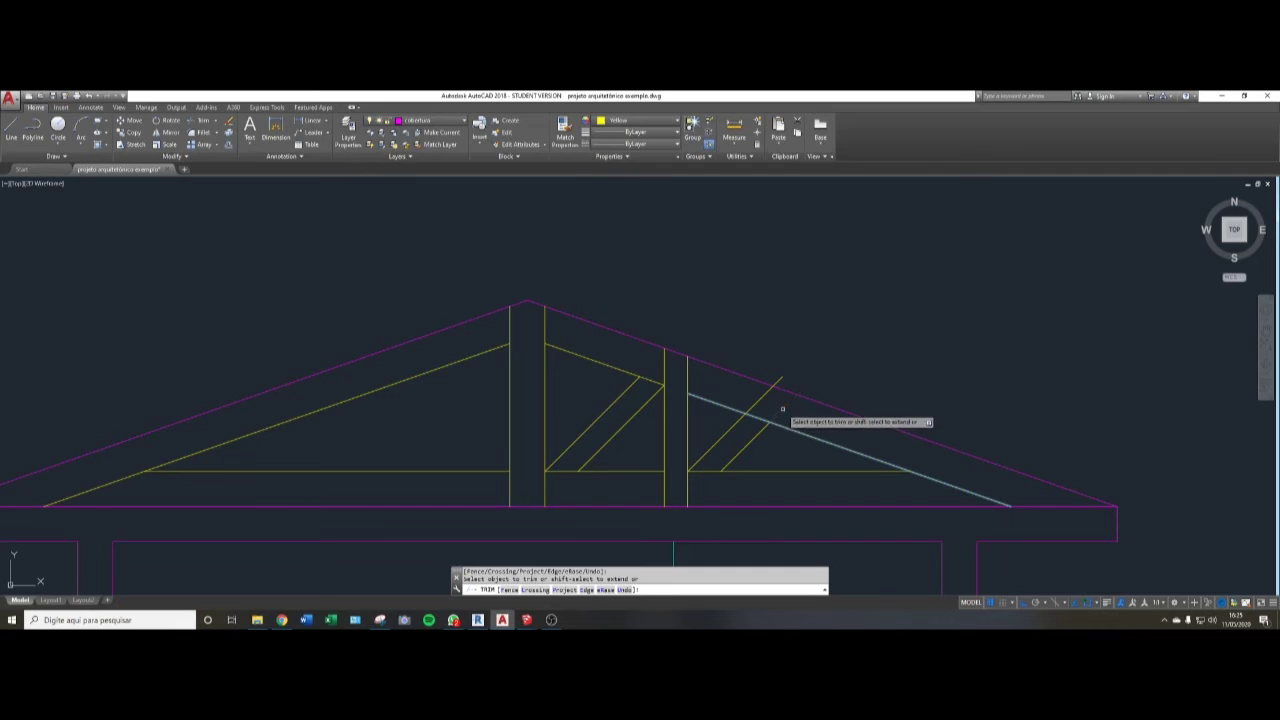
left_click(766, 397)
left_click(756, 390)
key("Escape")
key("Escape")
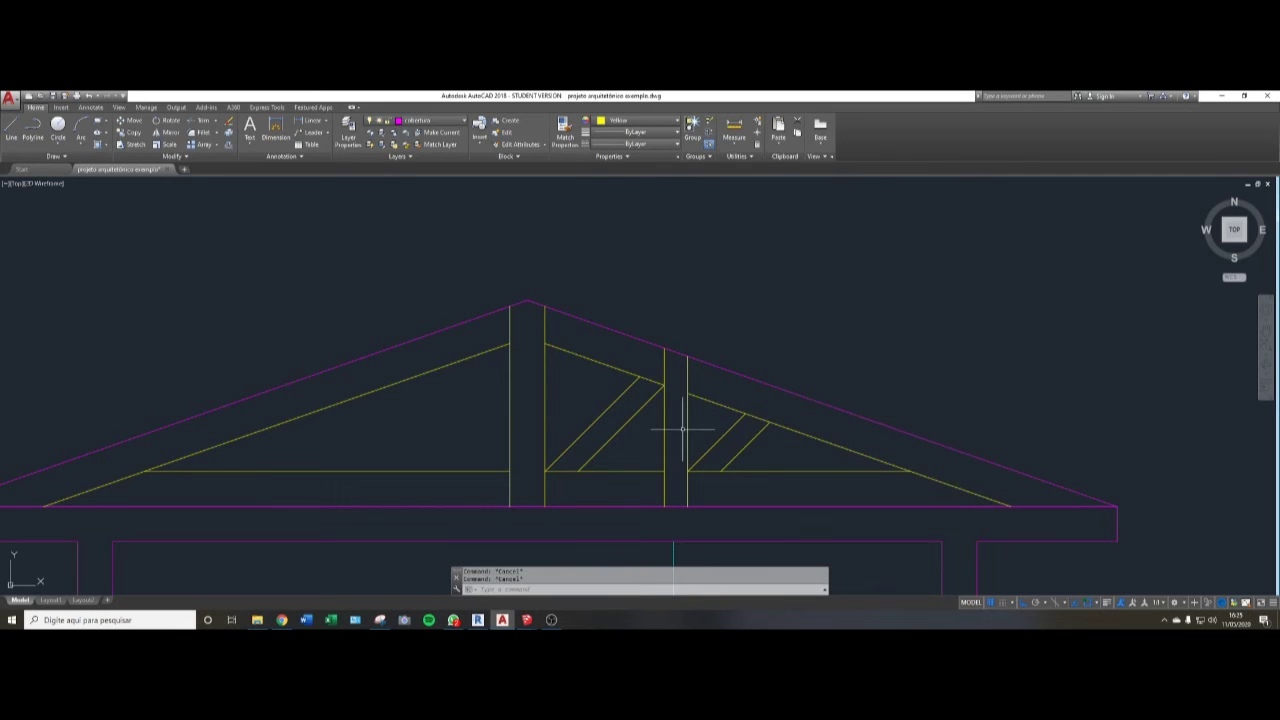
- Copy the pair of vertical member lines from the first brace's upper end to the second brace's upper end on the inner slope
key("Return")
left_click(697, 427)
left_click(661, 448)
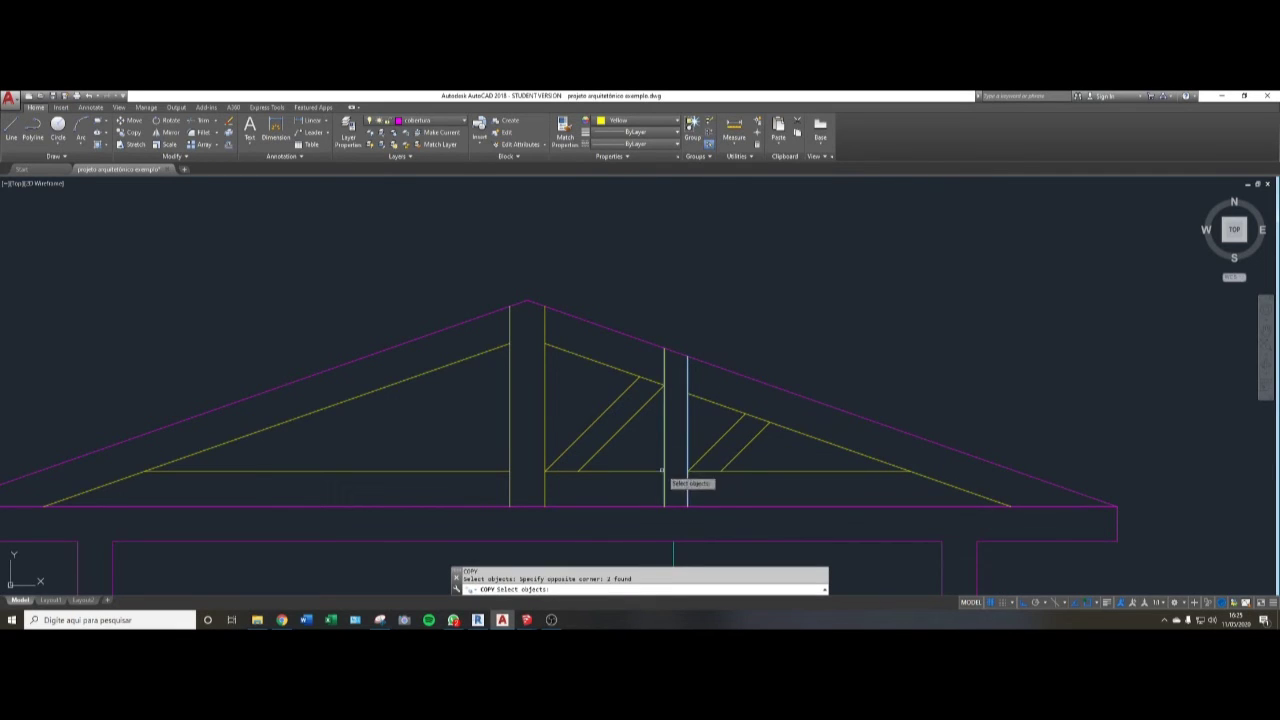
key("Return")
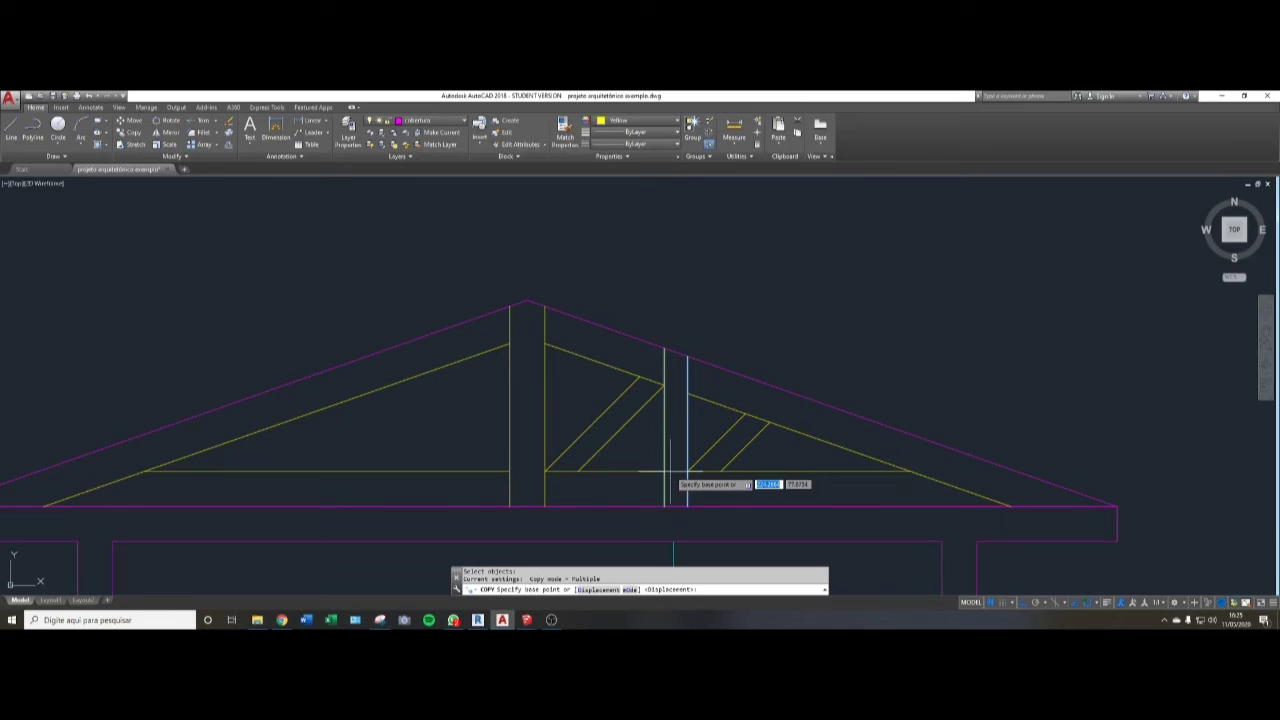
left_click(664, 384)
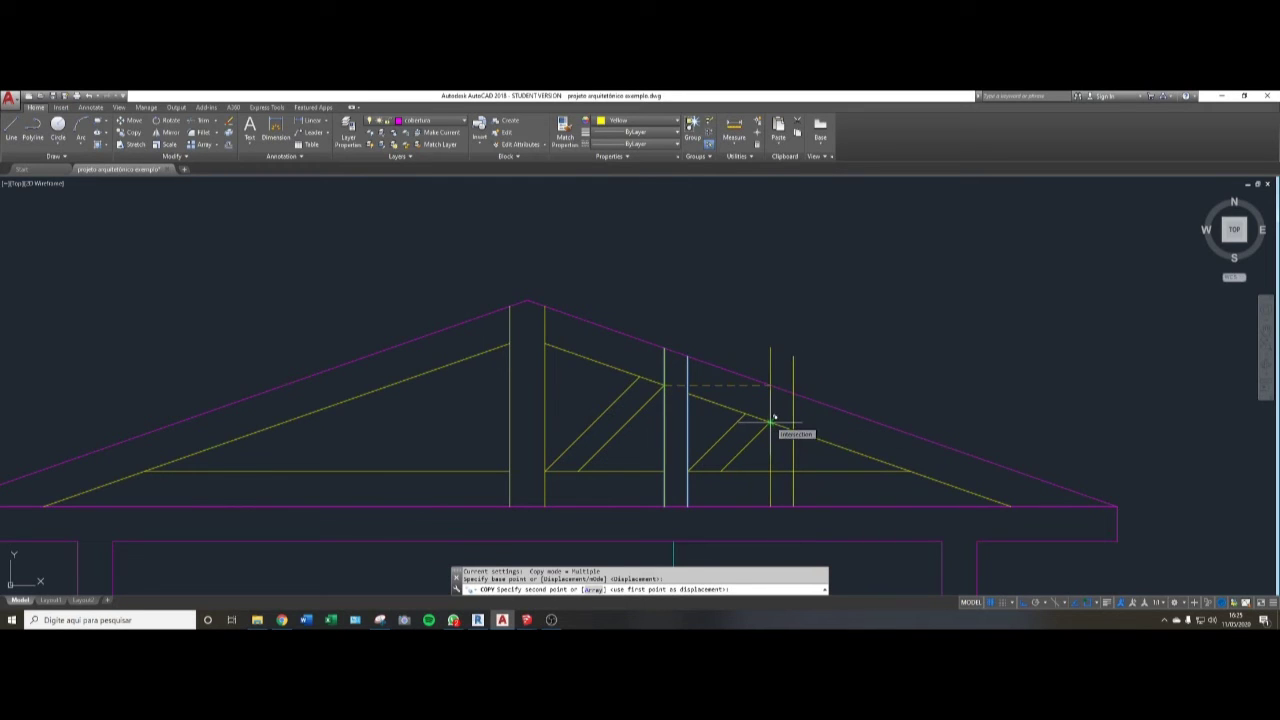
left_click(774, 418)
key("Escape")
key("Escape")
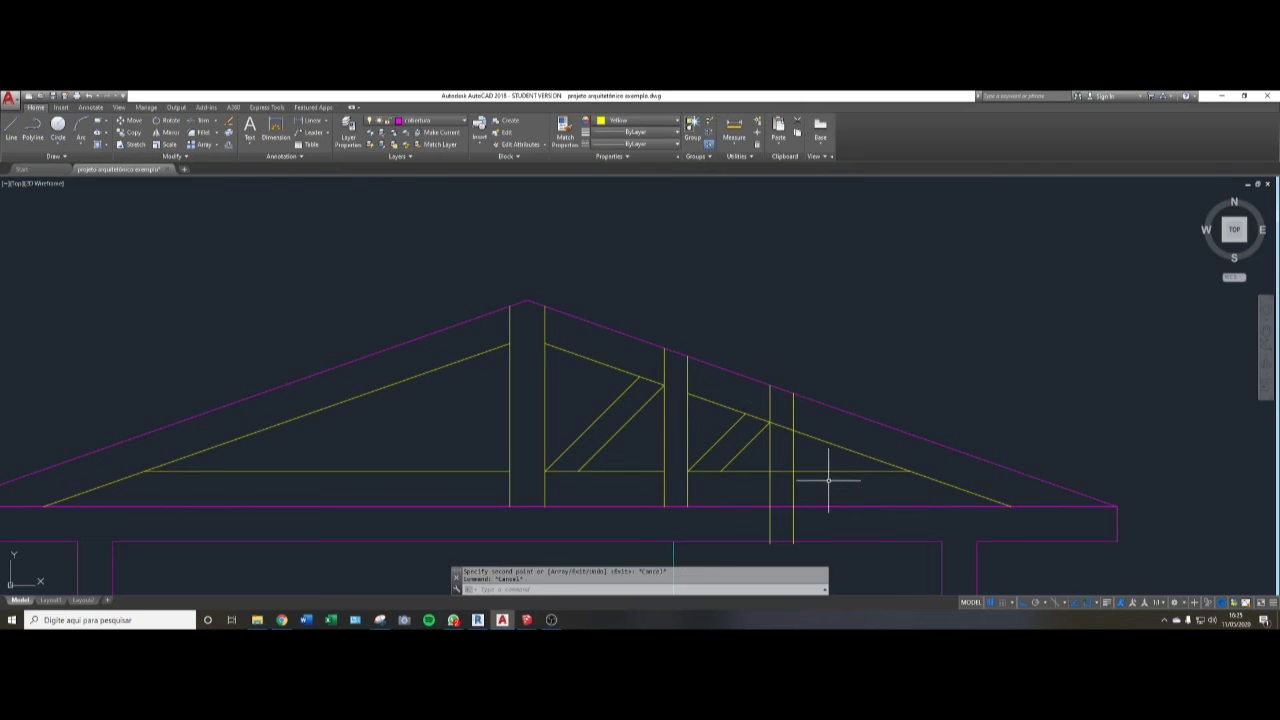
- Trim the copied vertical lines where they extend below the slab's top edge
type("tr")
key("Return")
left_click(814, 500)
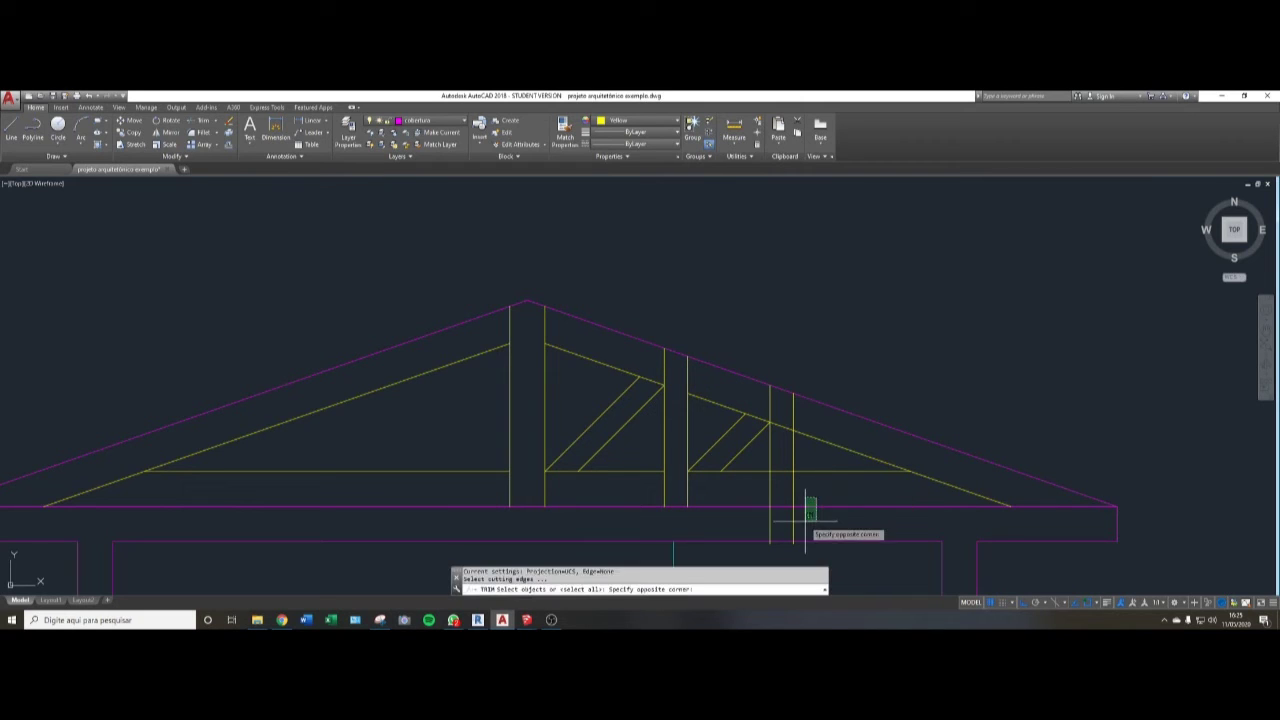
left_click(800, 537)
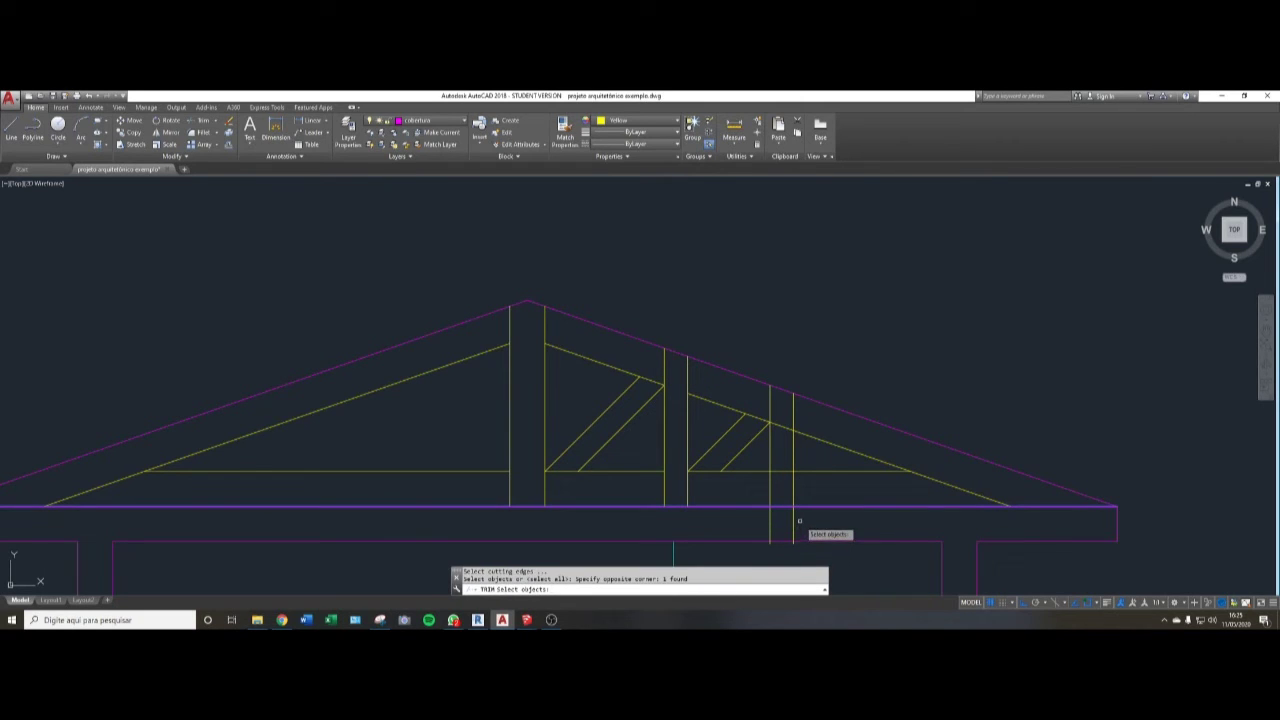
key("Return")
left_click(814, 519)
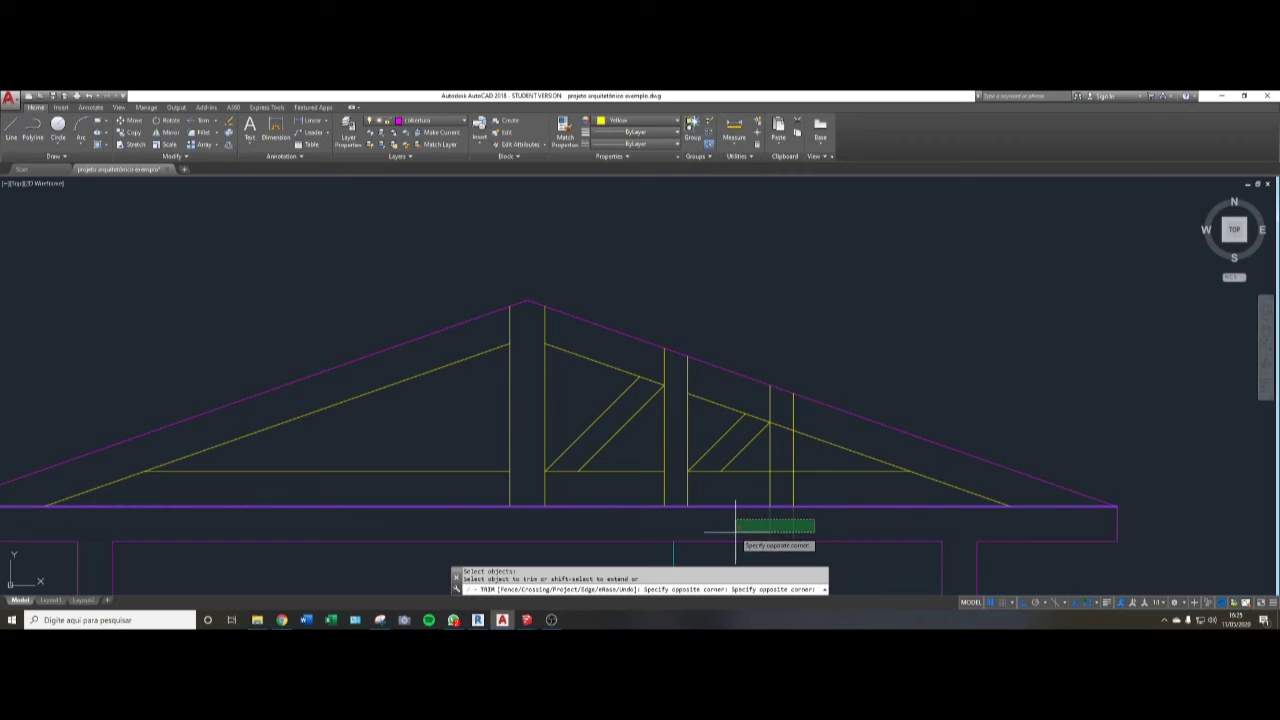
left_click(740, 527)
key("Escape")
key("Escape")
- Trim out the inner slope and yellow horizontal line pieces between the two copied vertical lines
type("tr")
key("Return")
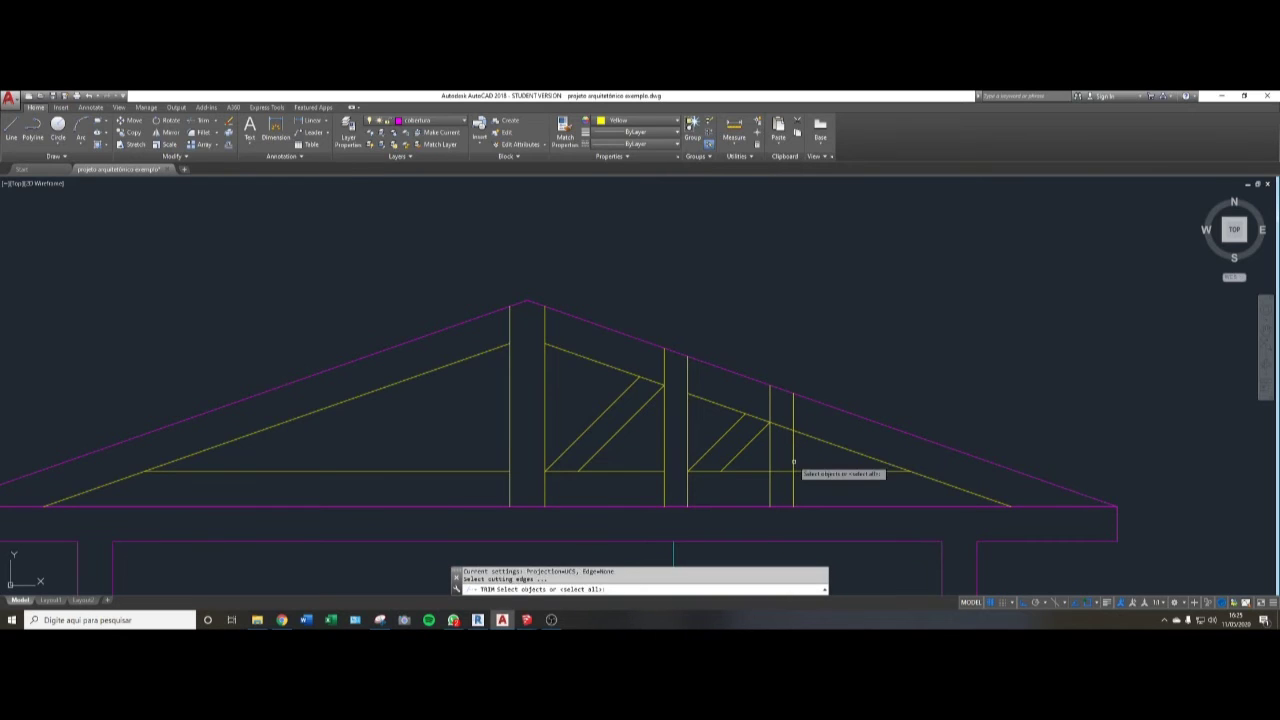
key("Return")
left_click(784, 426)
left_click(777, 468)
left_click(779, 476)
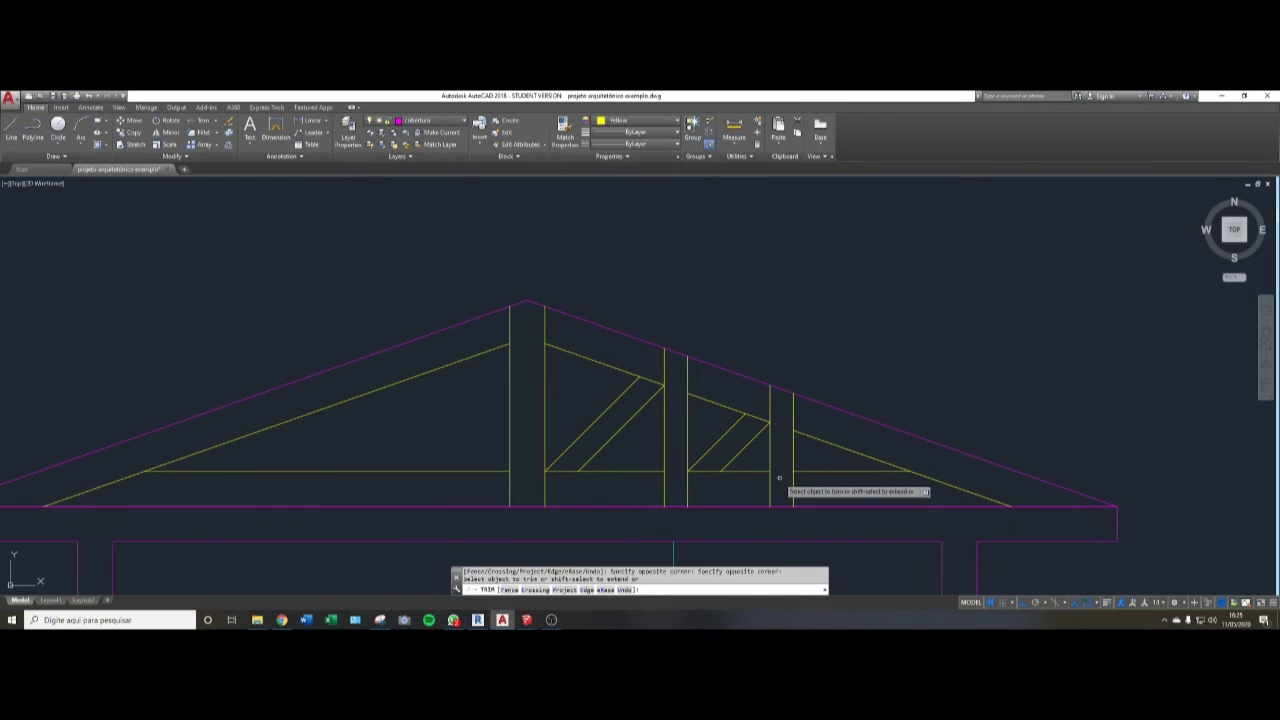
- Finish trimming and erase the sloped and horizontal yellow lines in the left half of the roof truss
key("Escape")
scroll(768, 482, "down", 2)
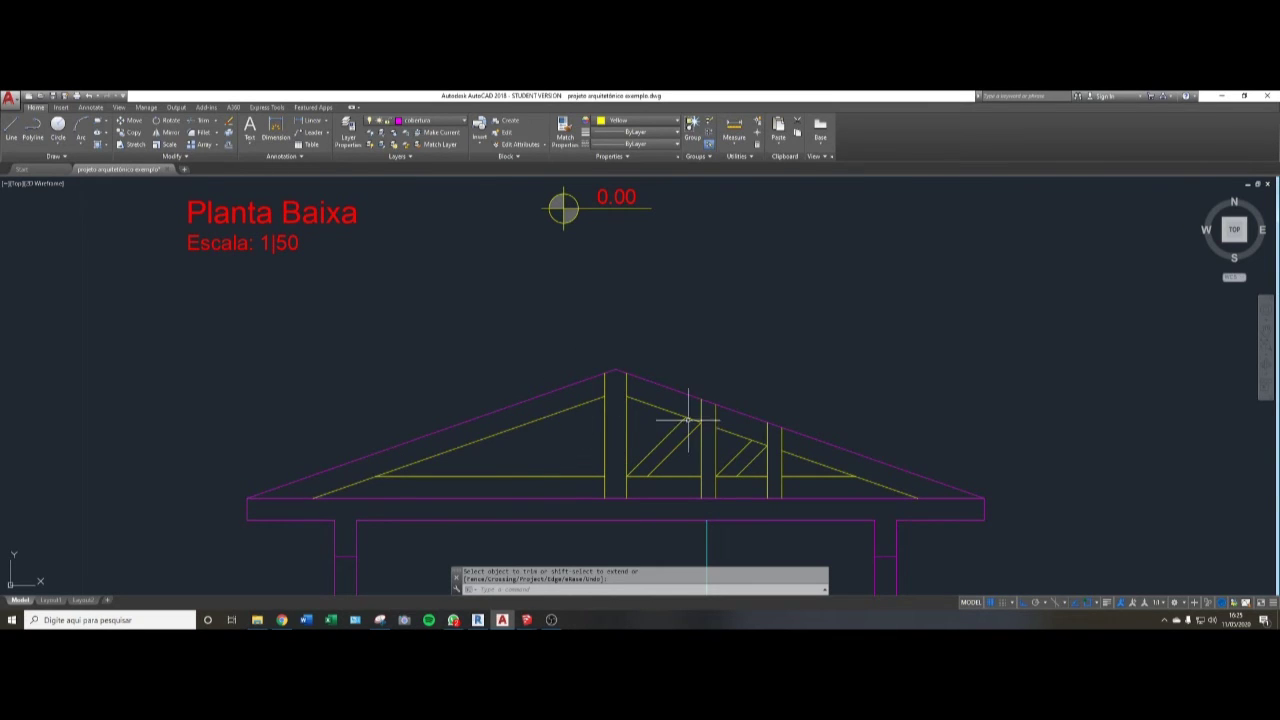
left_click(542, 412)
left_click(512, 488)
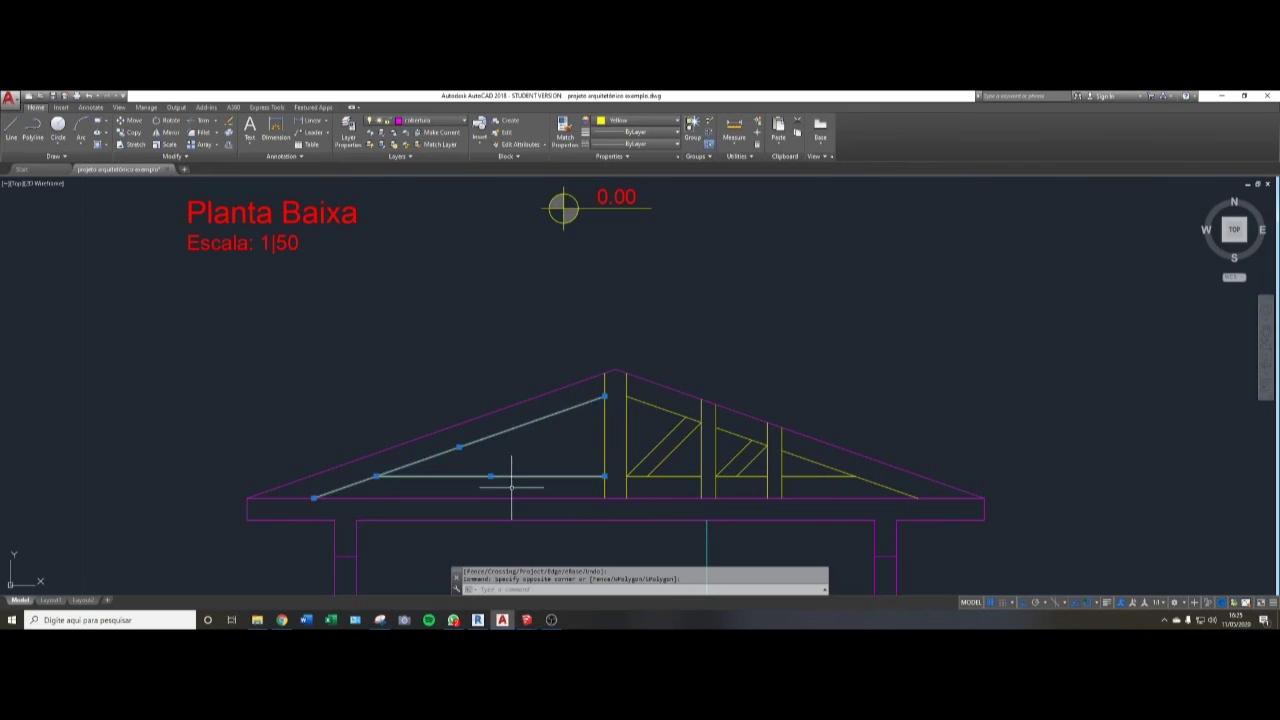
type("e")
key("Return")
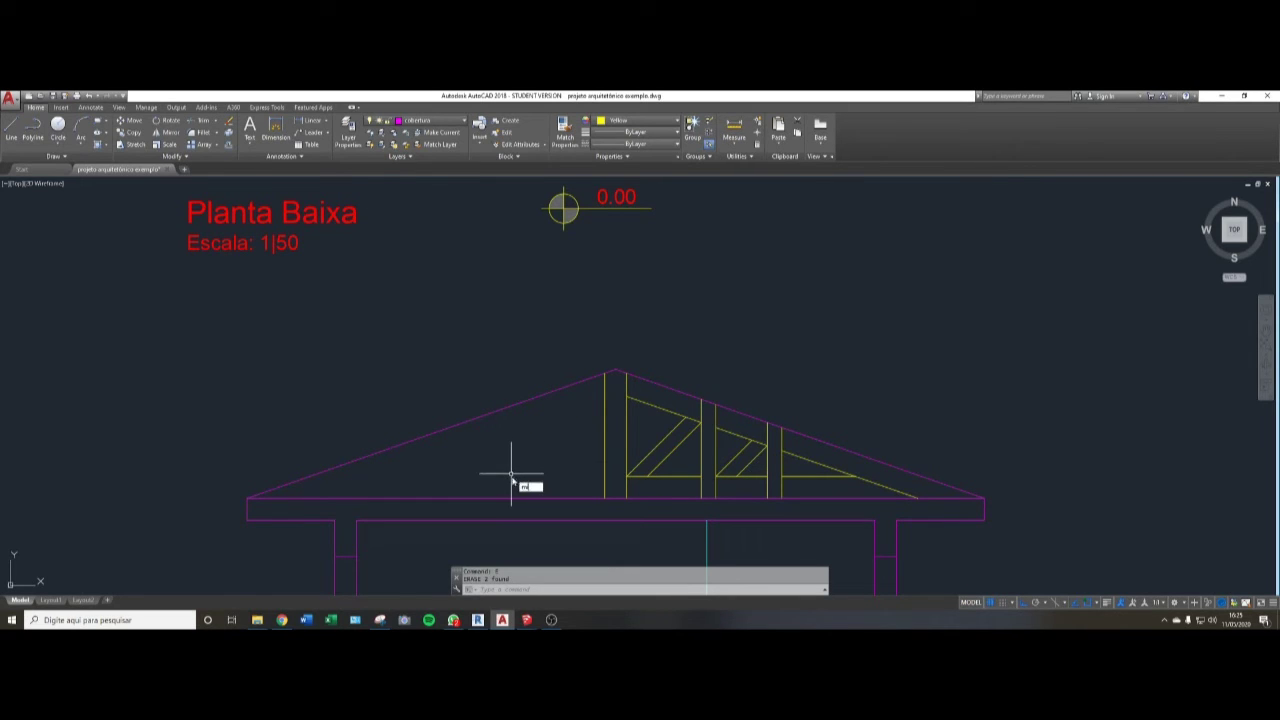
type("mi")
key("Return")
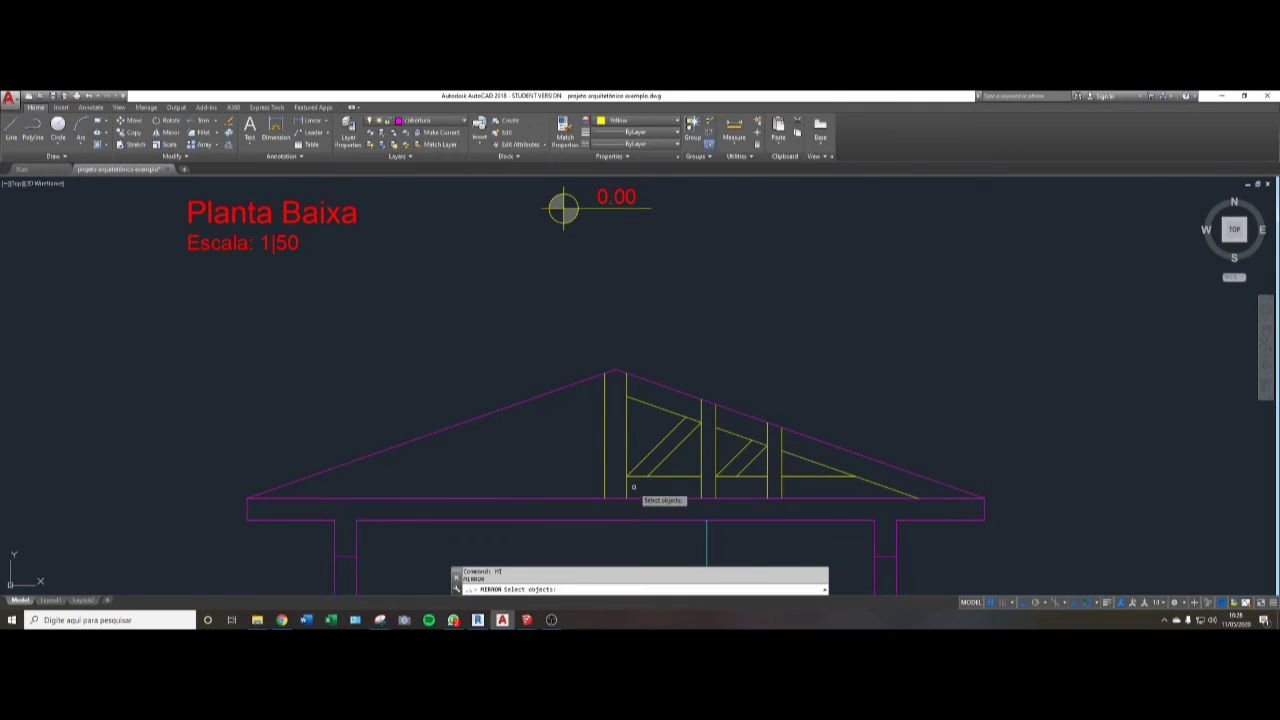
key("Escape")
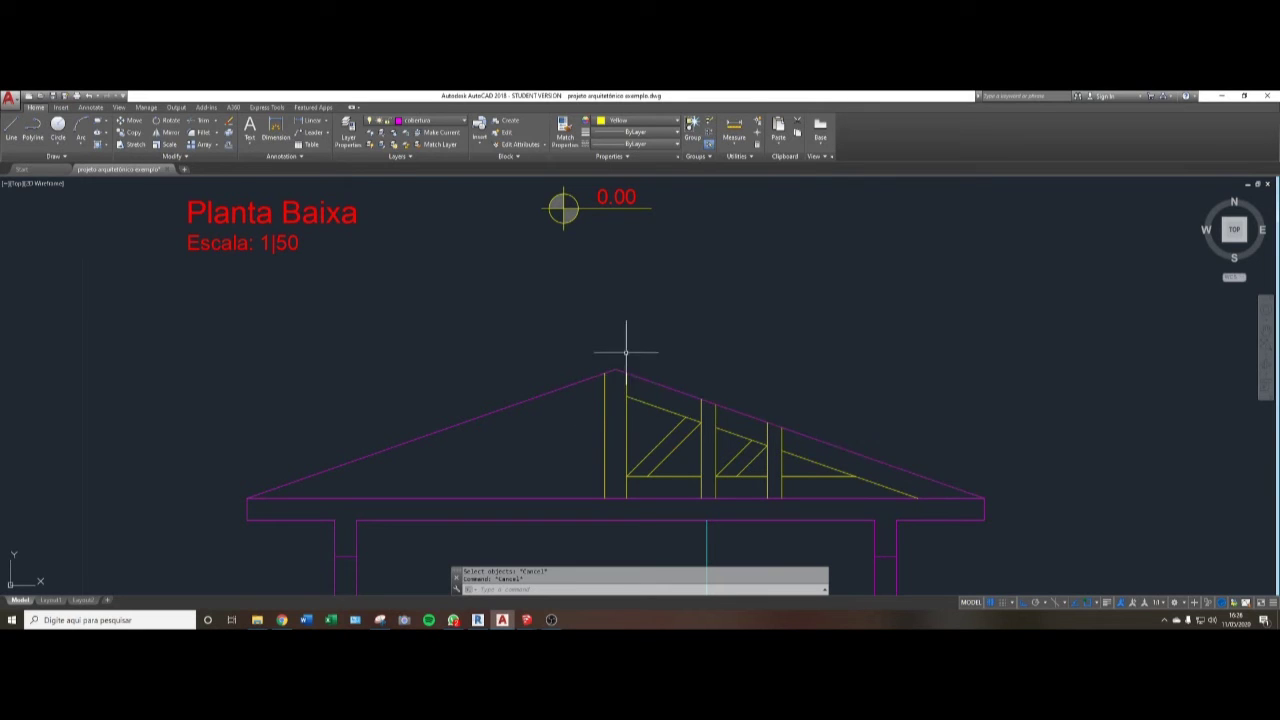
scroll(626, 352, "up", 2)
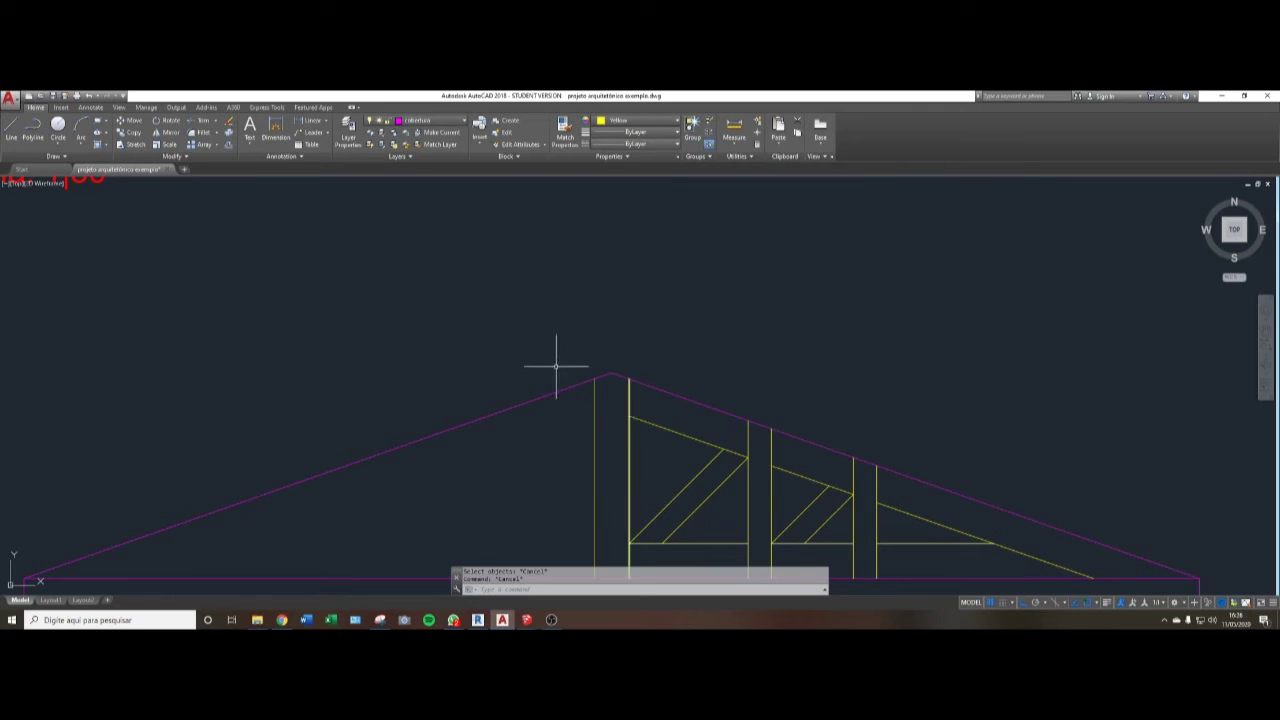
scroll(833, 467, "up", 2)
scroll(751, 424, "down", 1)
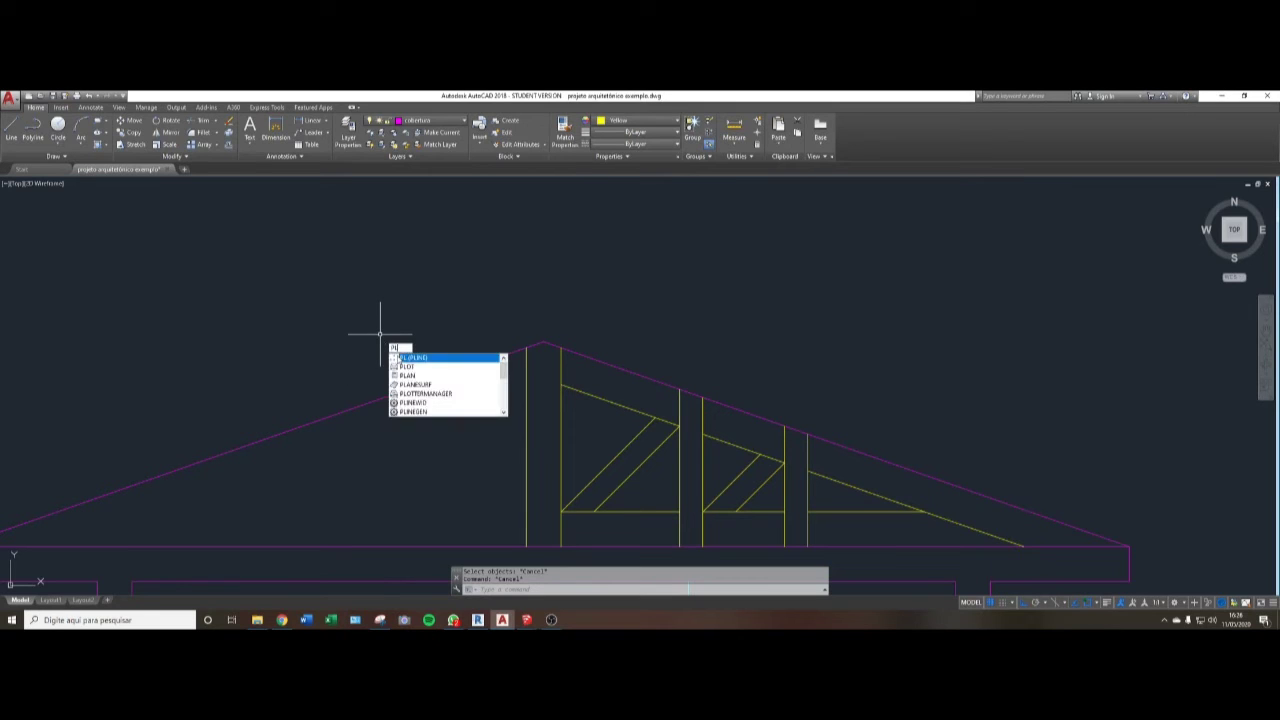
key("Down")
key("Escape")
scroll(544, 332, "up", 2)
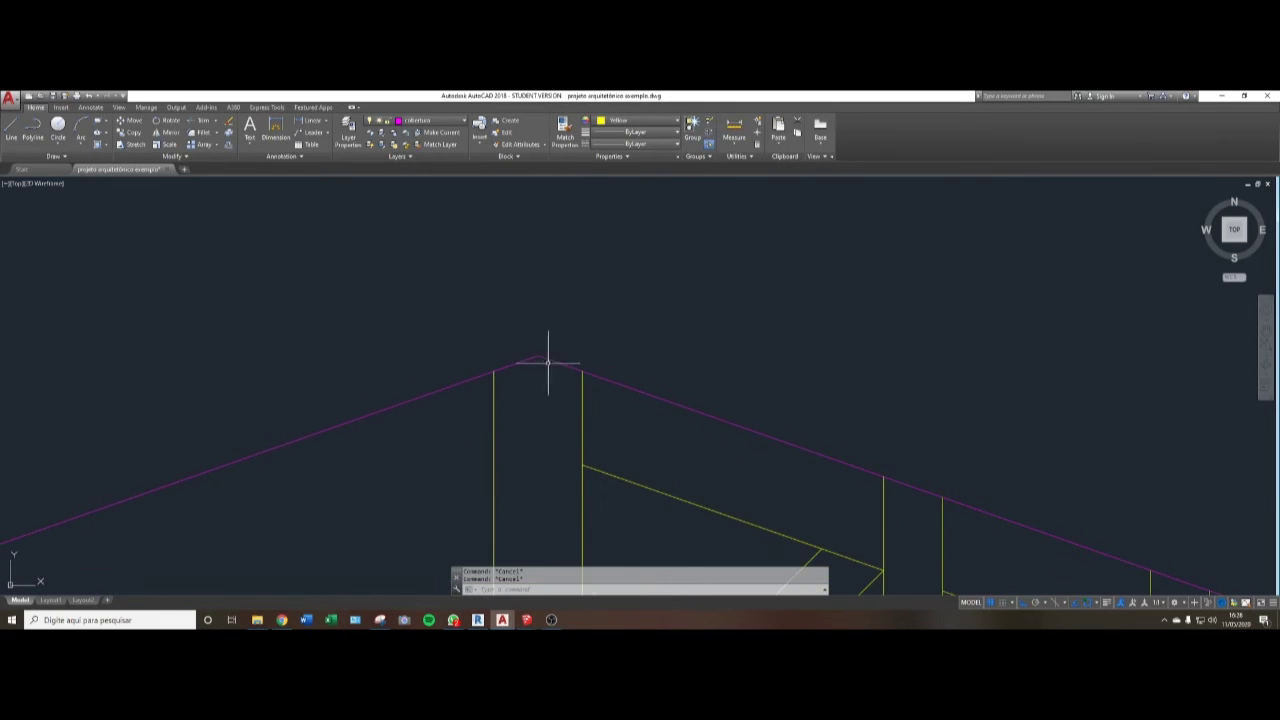
scroll(543, 340, "down", 2)
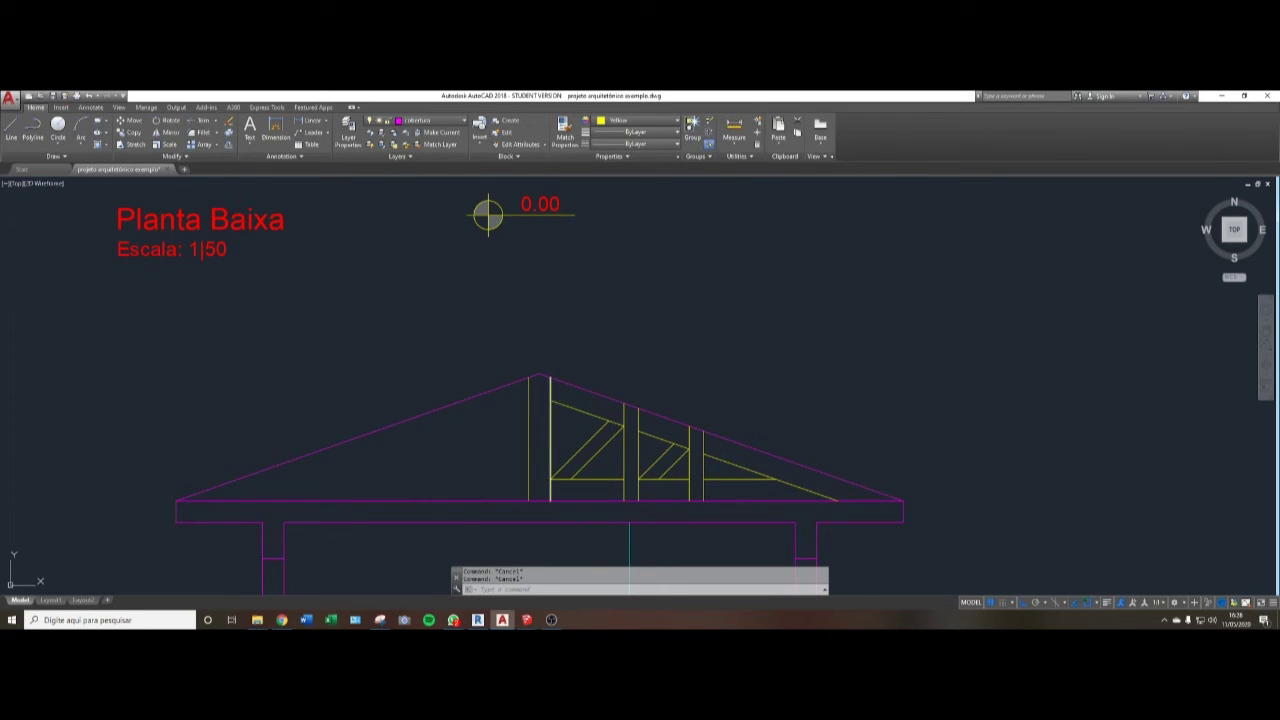
- Draw a .025 by .05 rectangle with its lower-left corner at the roof ridge
type("rec")
key("Return")
scroll(535, 375, "up", 3)
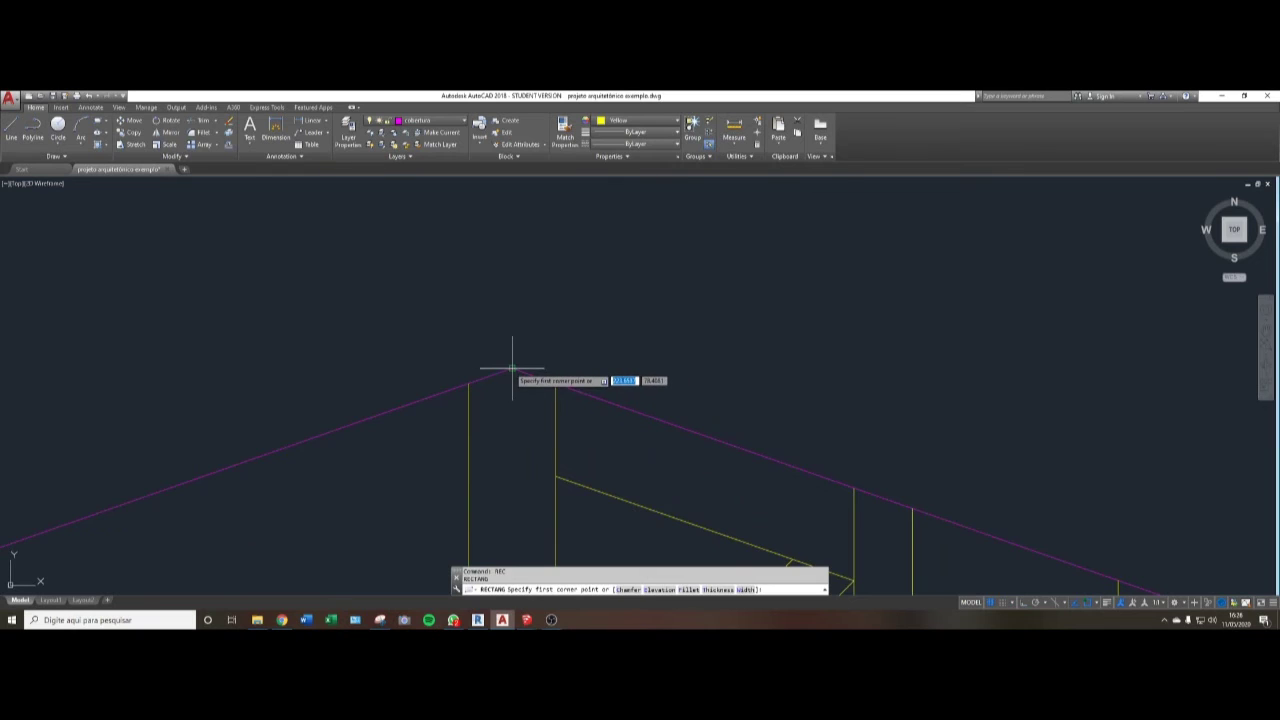
left_click(512, 368)
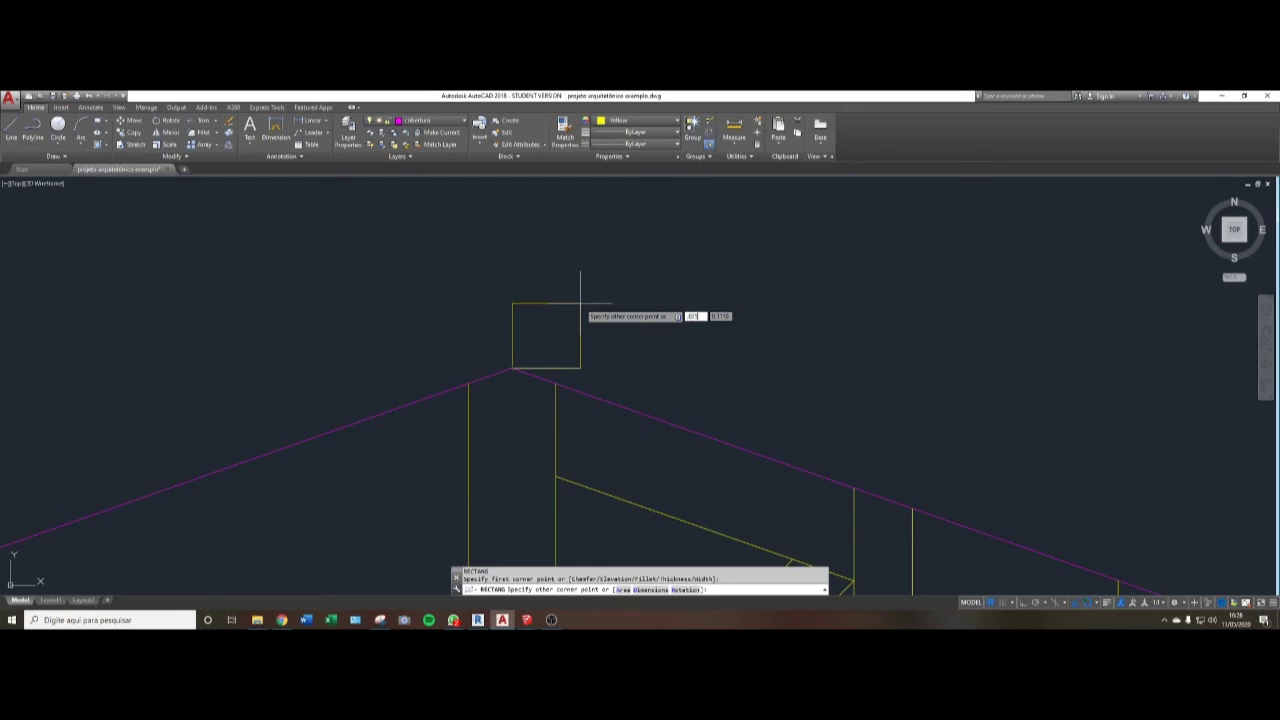
key("Tab")
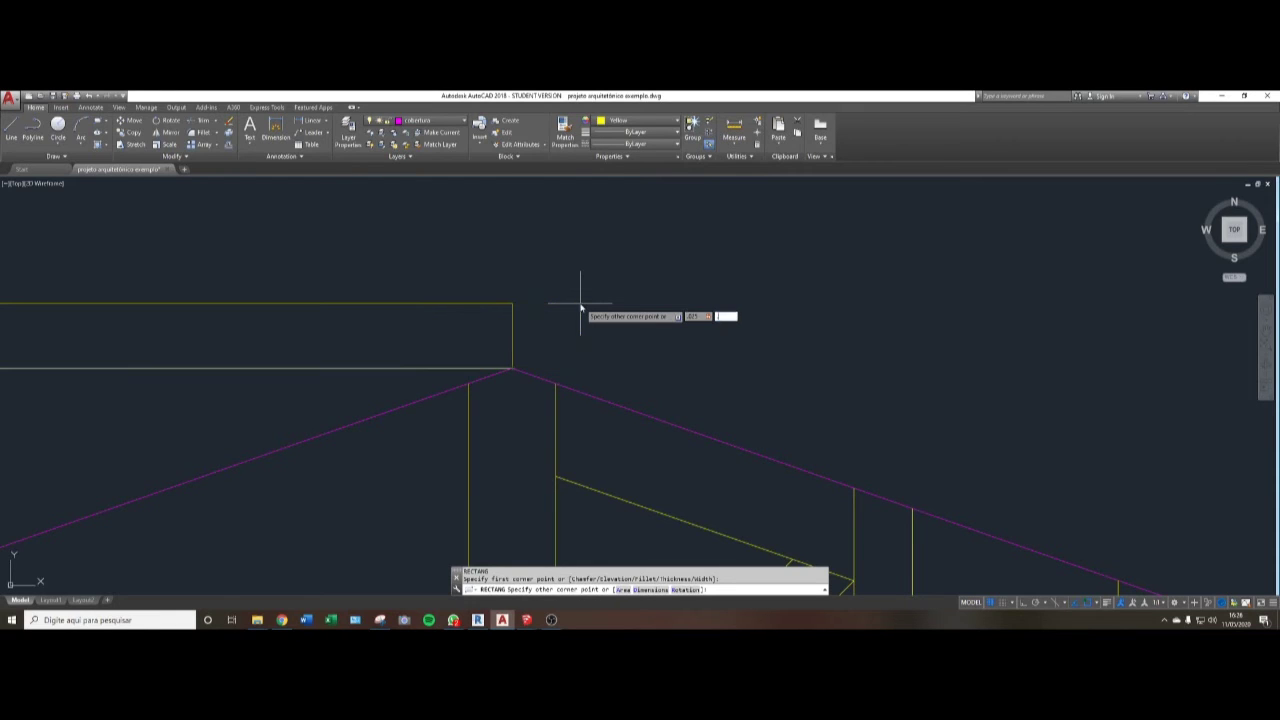
type(".05")
key("Return")
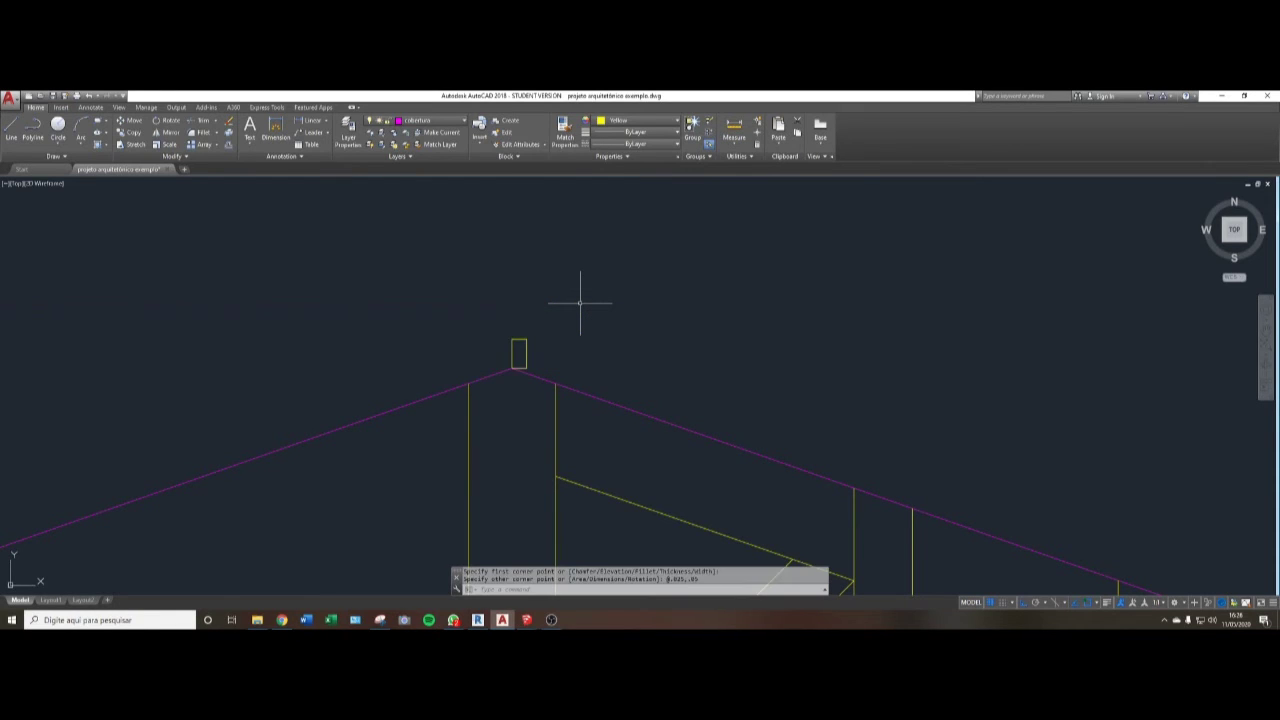
- Rotate the small rectangle about its corner at the ridge, using its base as reference, to align it with the right roof slope
scroll(585, 296, "down", 4)
scroll(568, 396, "up", 8)
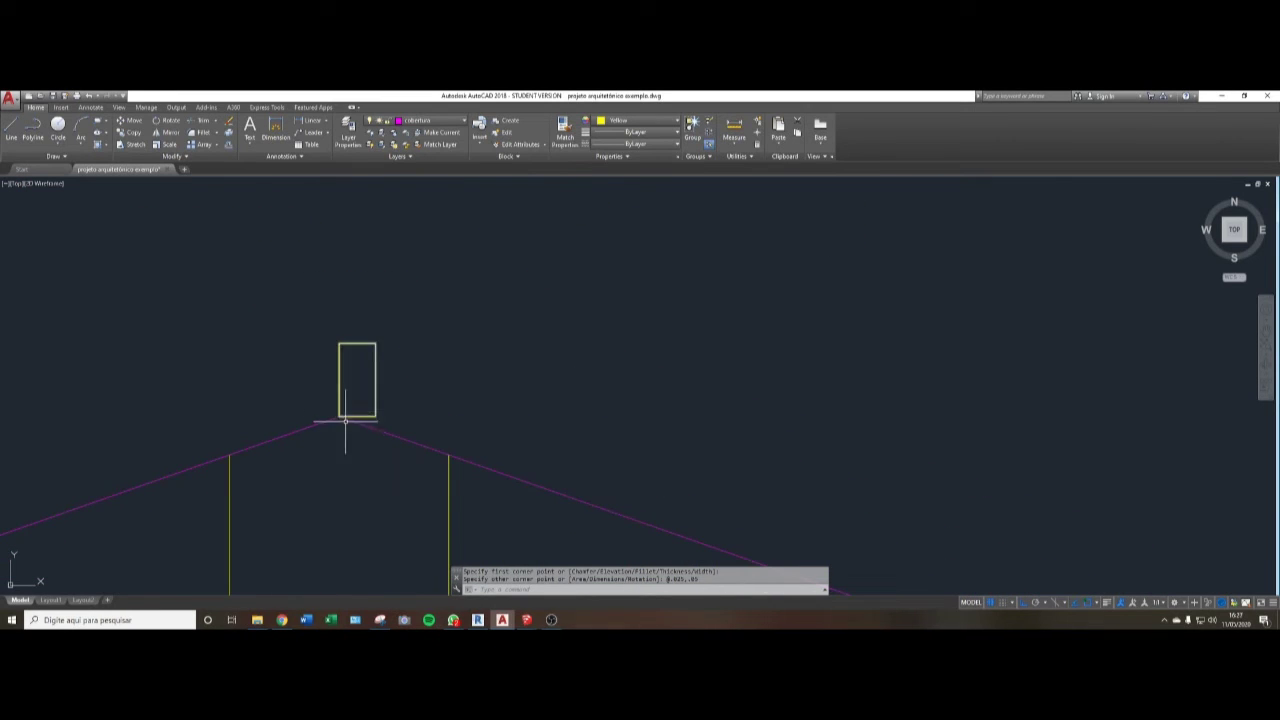
scroll(540, 490, "down", 2)
middle_click_drag(546, 495, 544, 416)
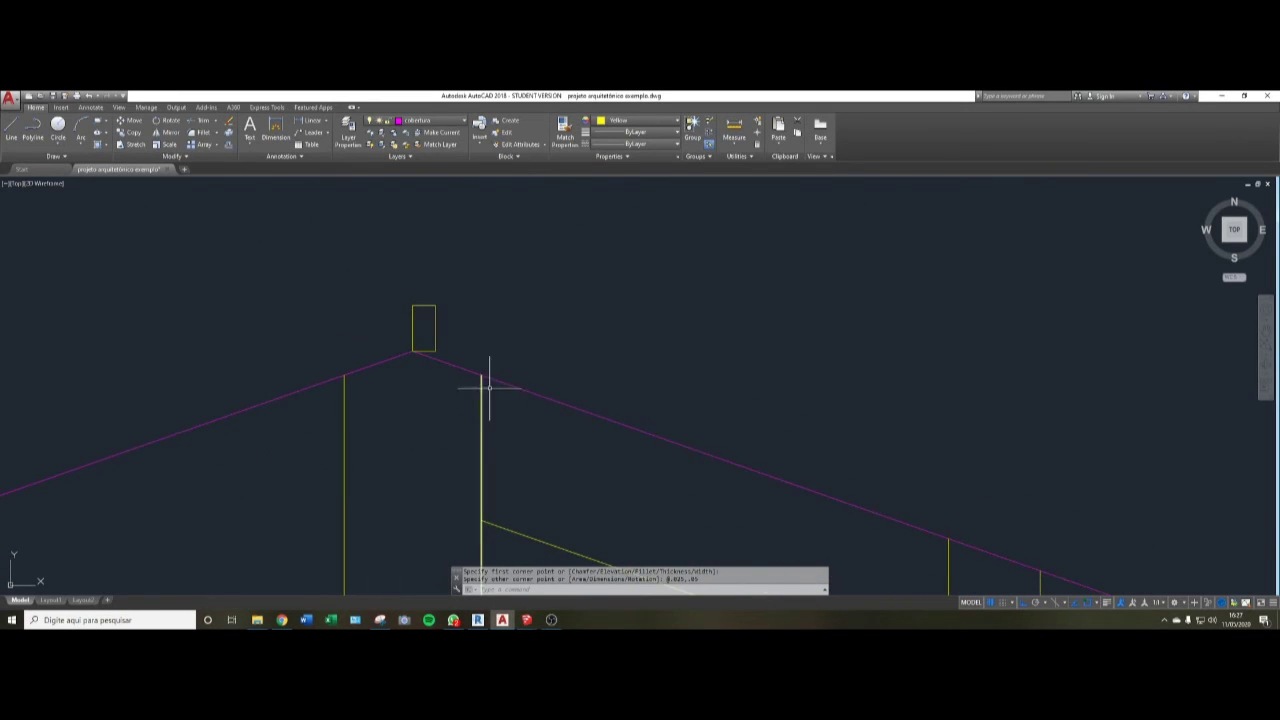
type("RO")
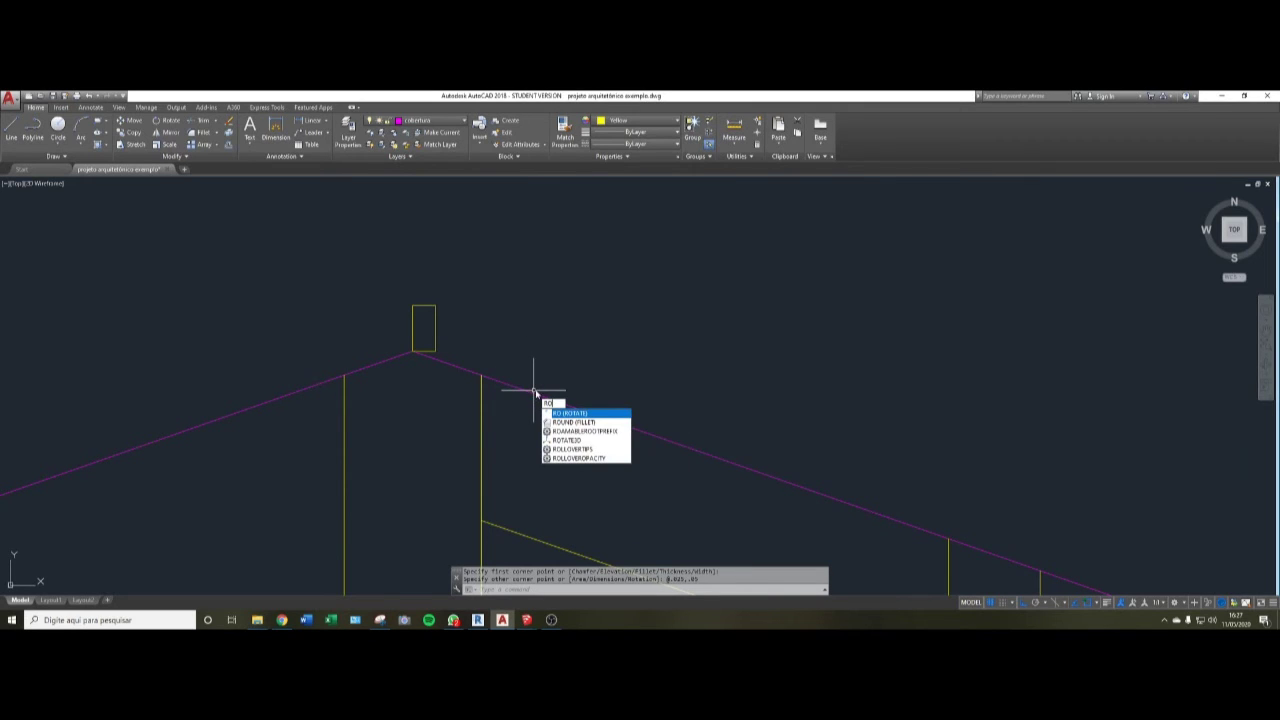
key("Return")
left_click(457, 278)
left_click(400, 336)
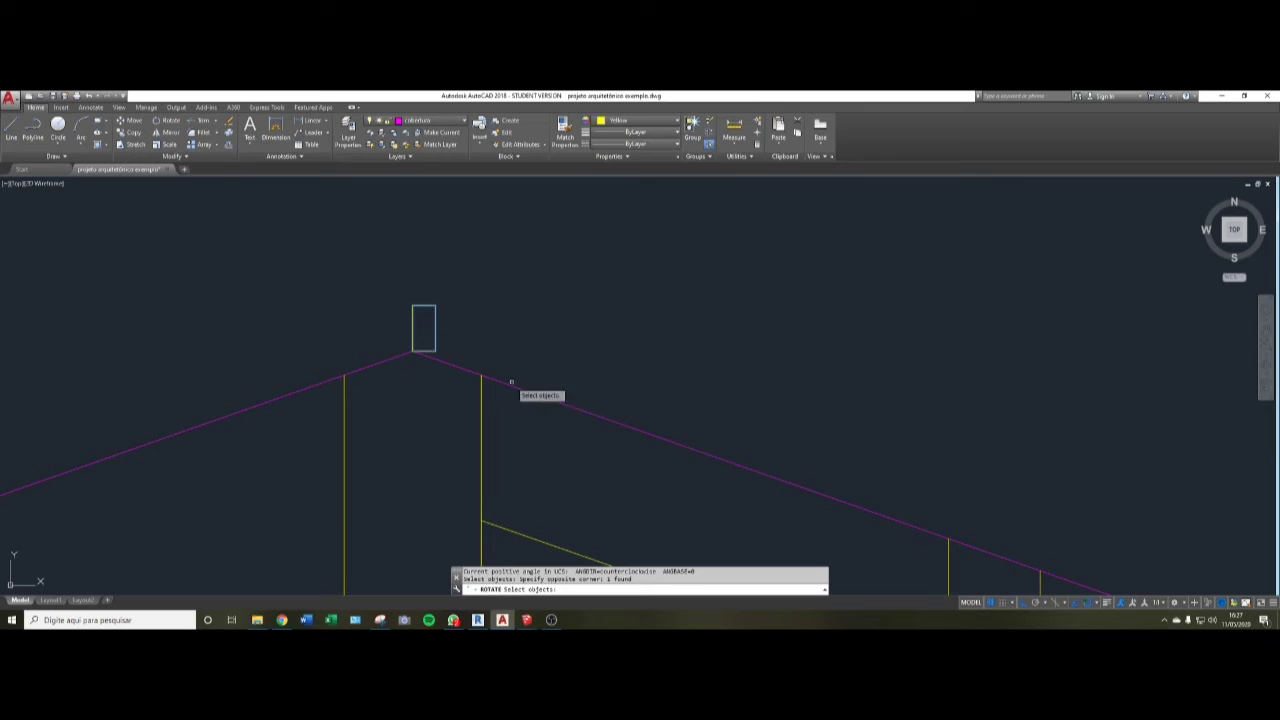
key("Return")
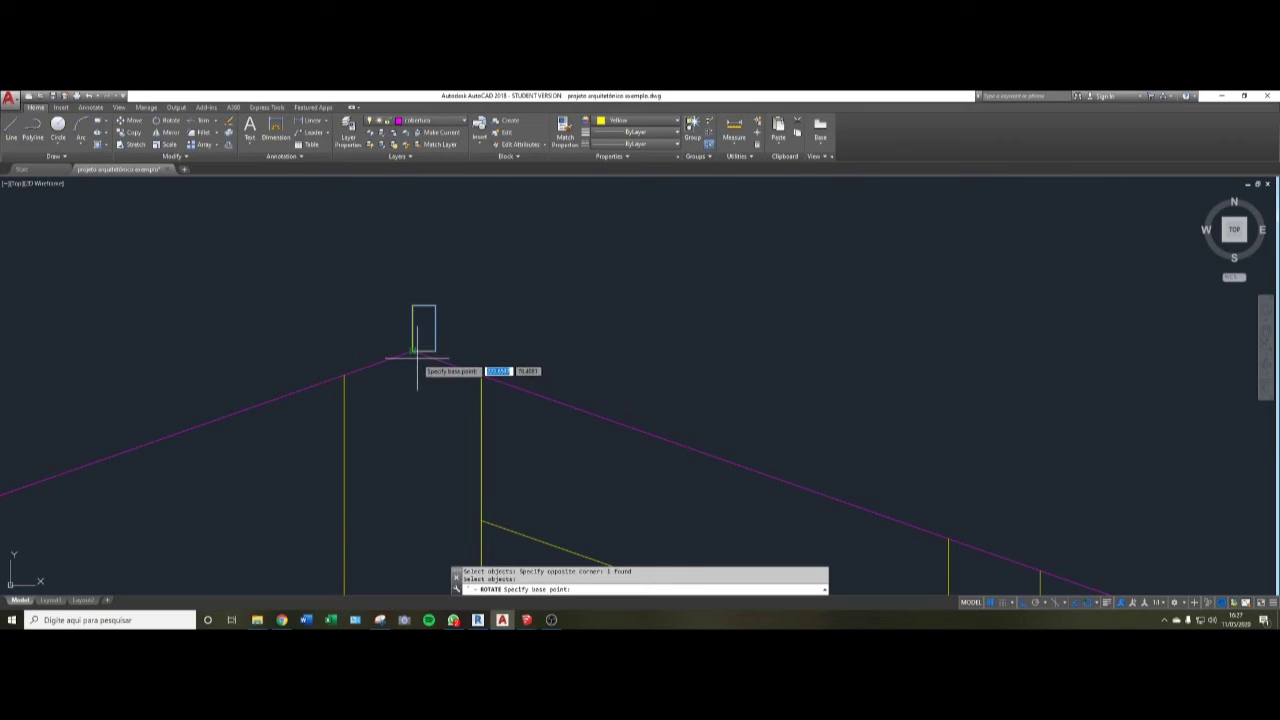
scroll(417, 356, "up", 2)
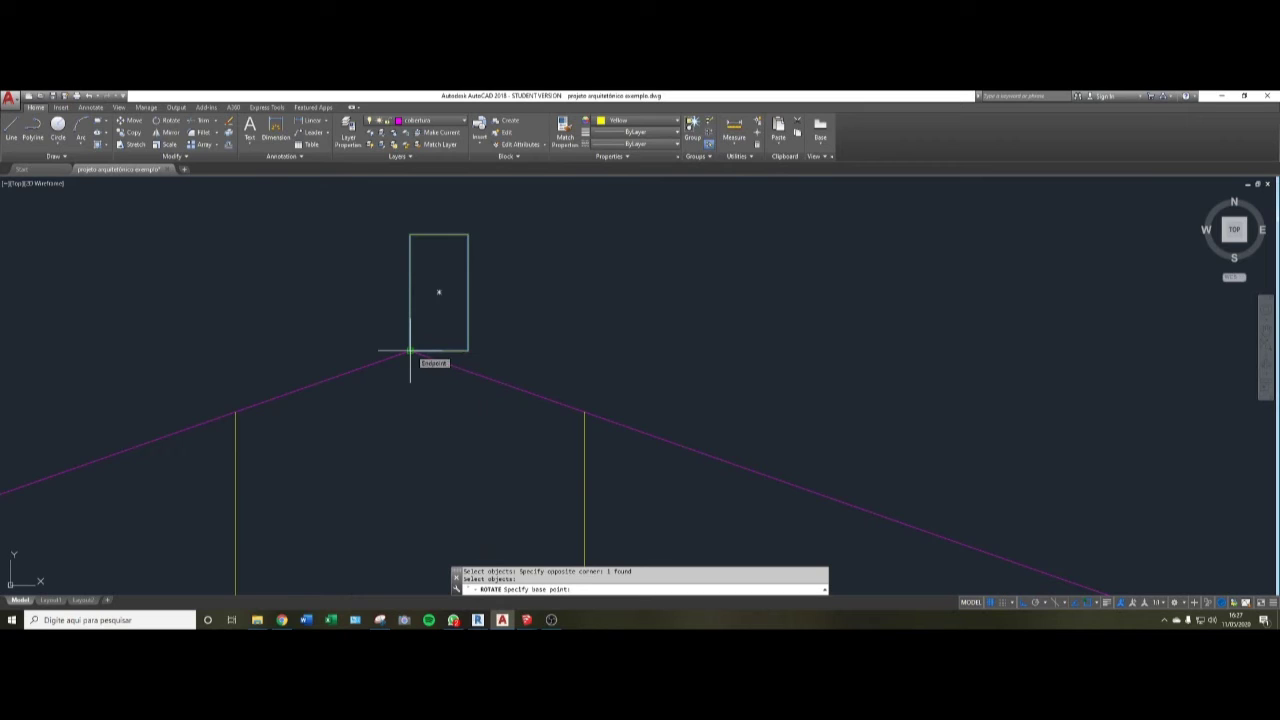
left_click(409, 352)
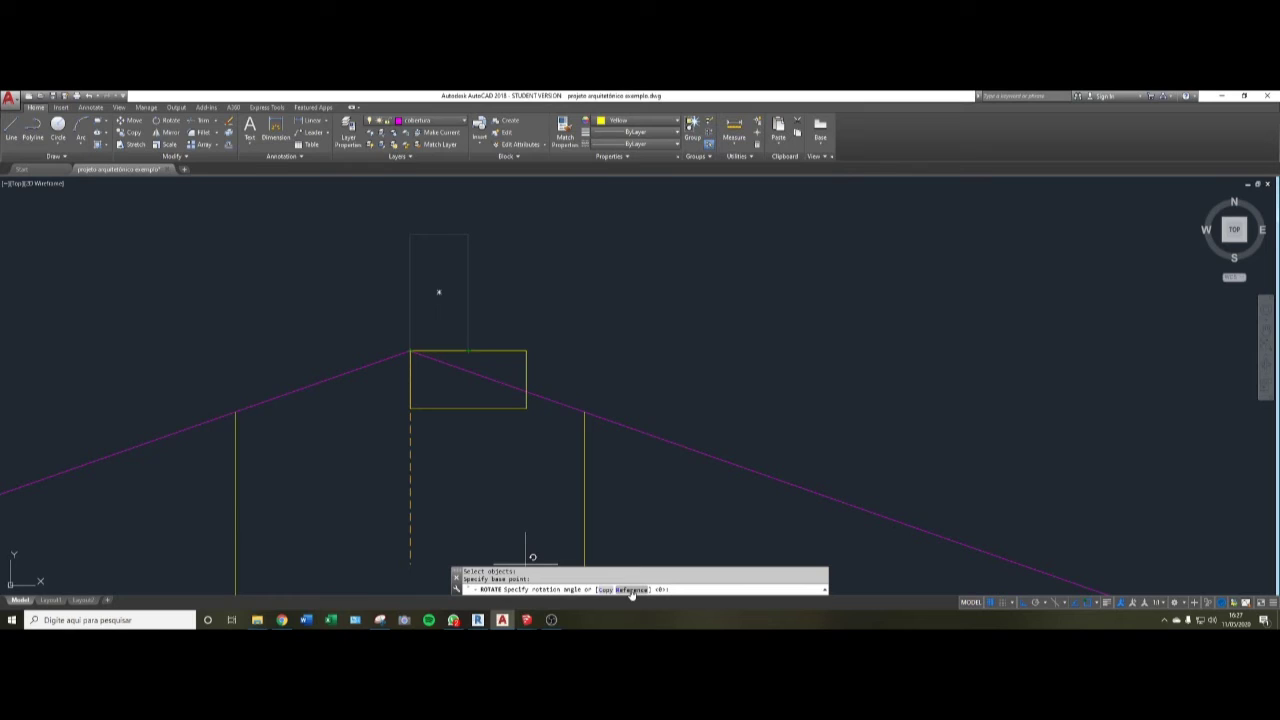
left_click(631, 590)
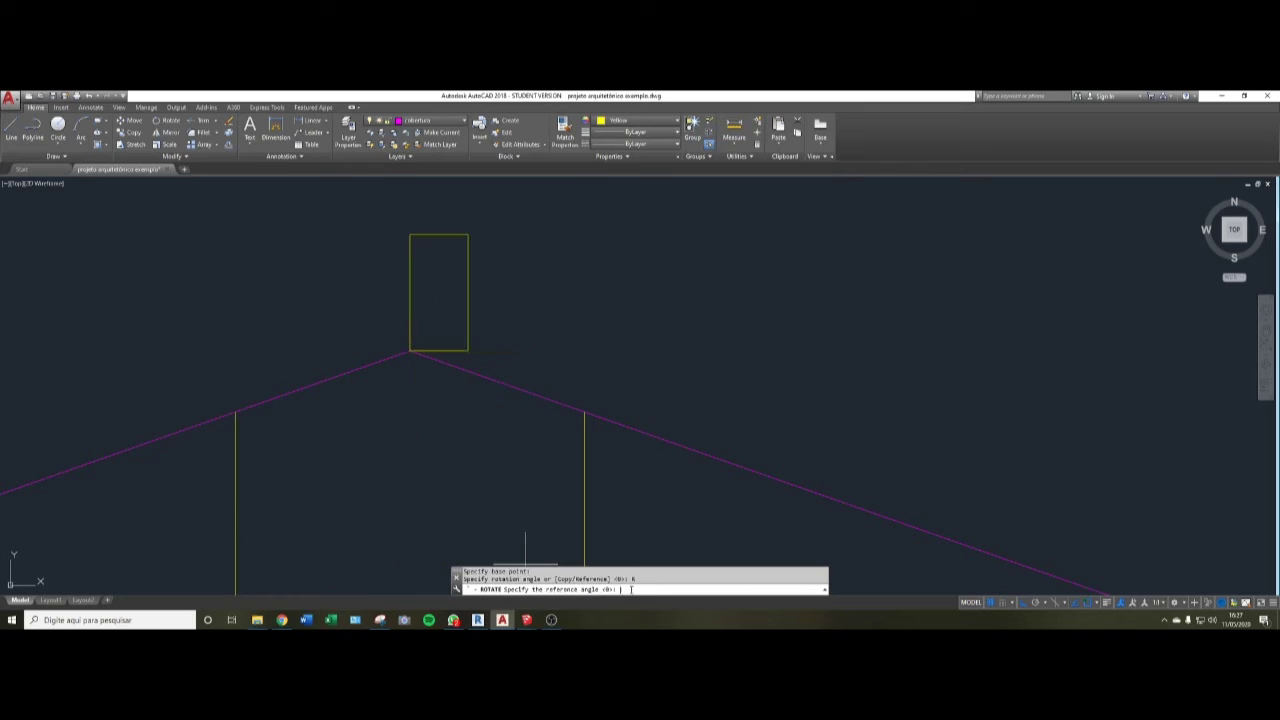
left_click(410, 350)
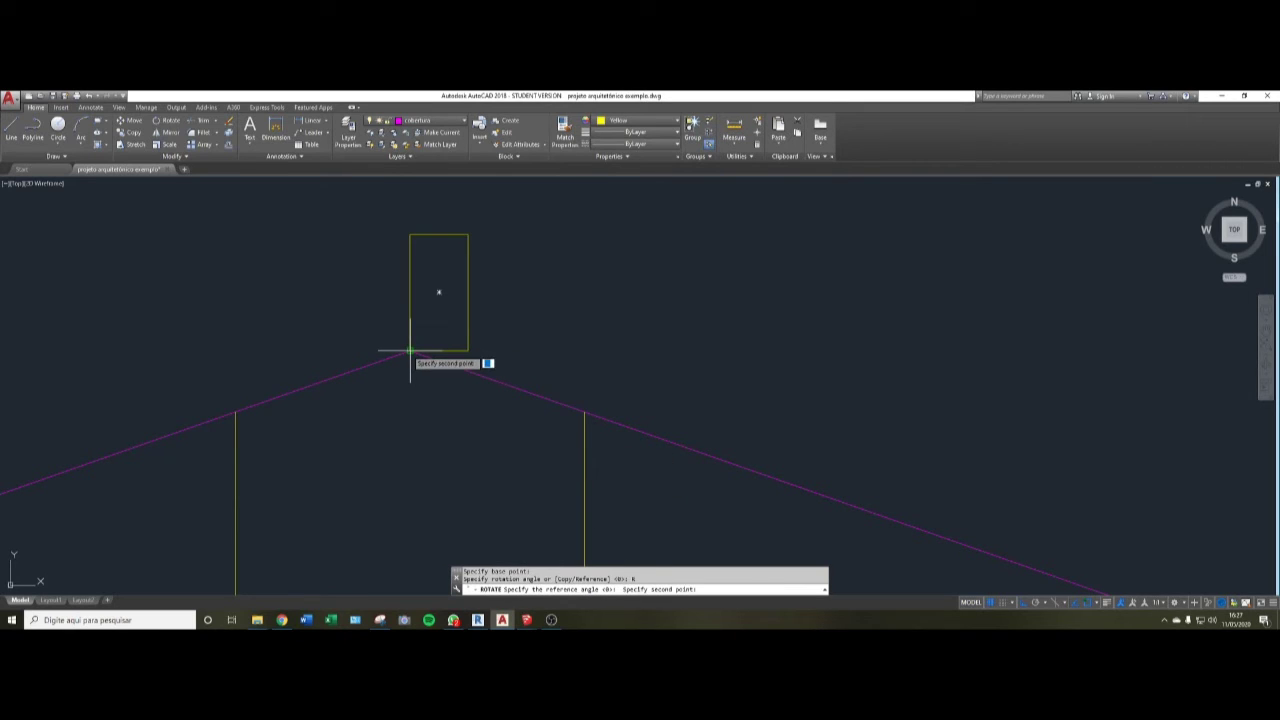
left_click(468, 351)
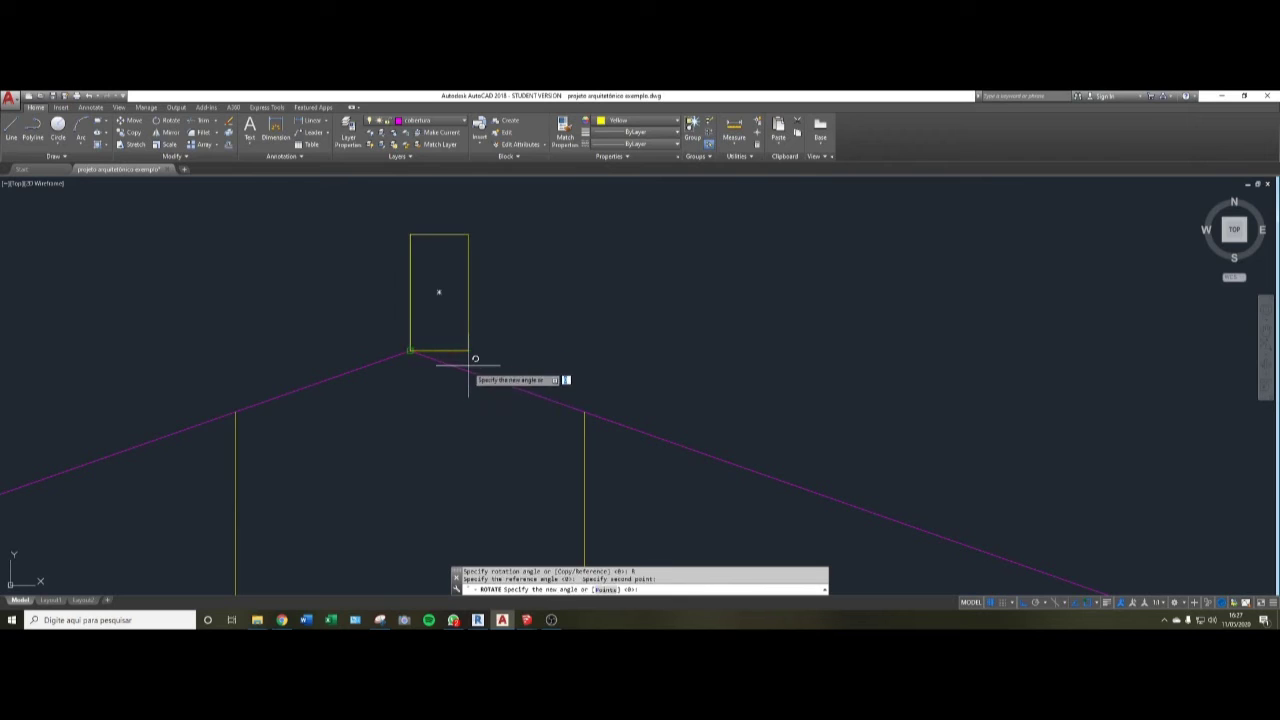
left_click(585, 410)
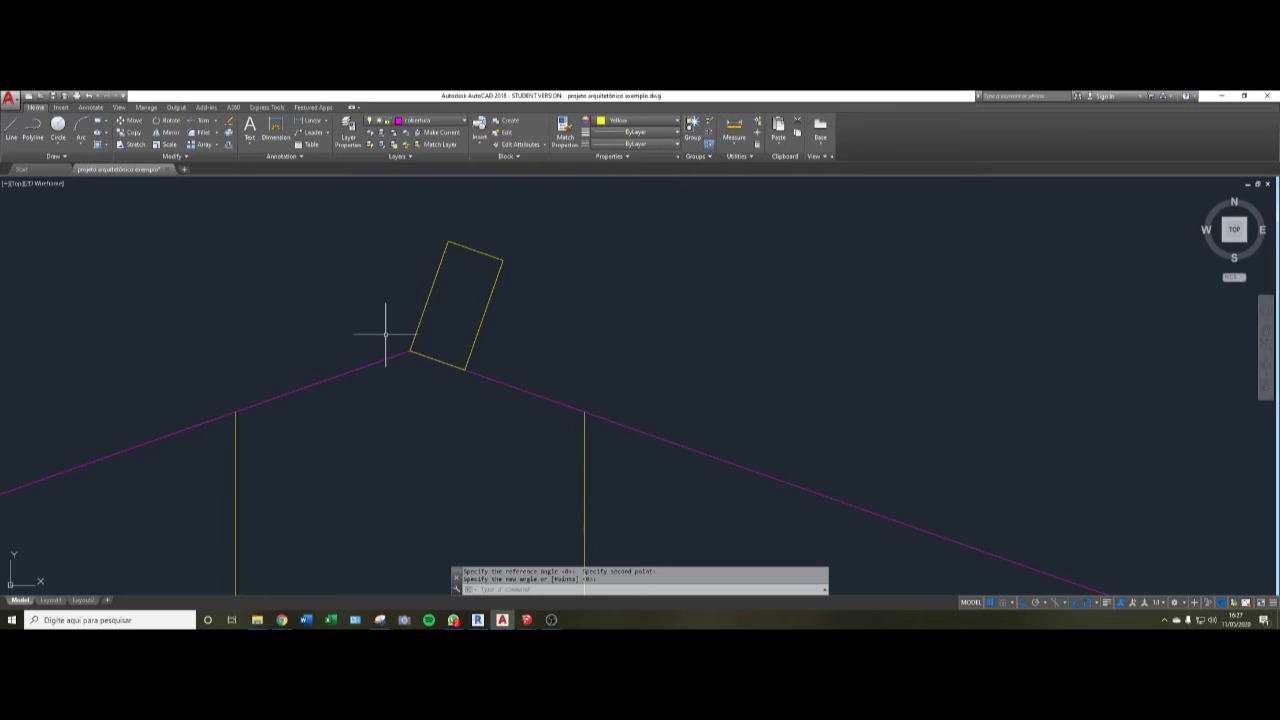
- Start copying the small ridge rectangle, using the intersection of the central post's right edge and the right roof slope as base point
scroll(556, 390, "down", 1)
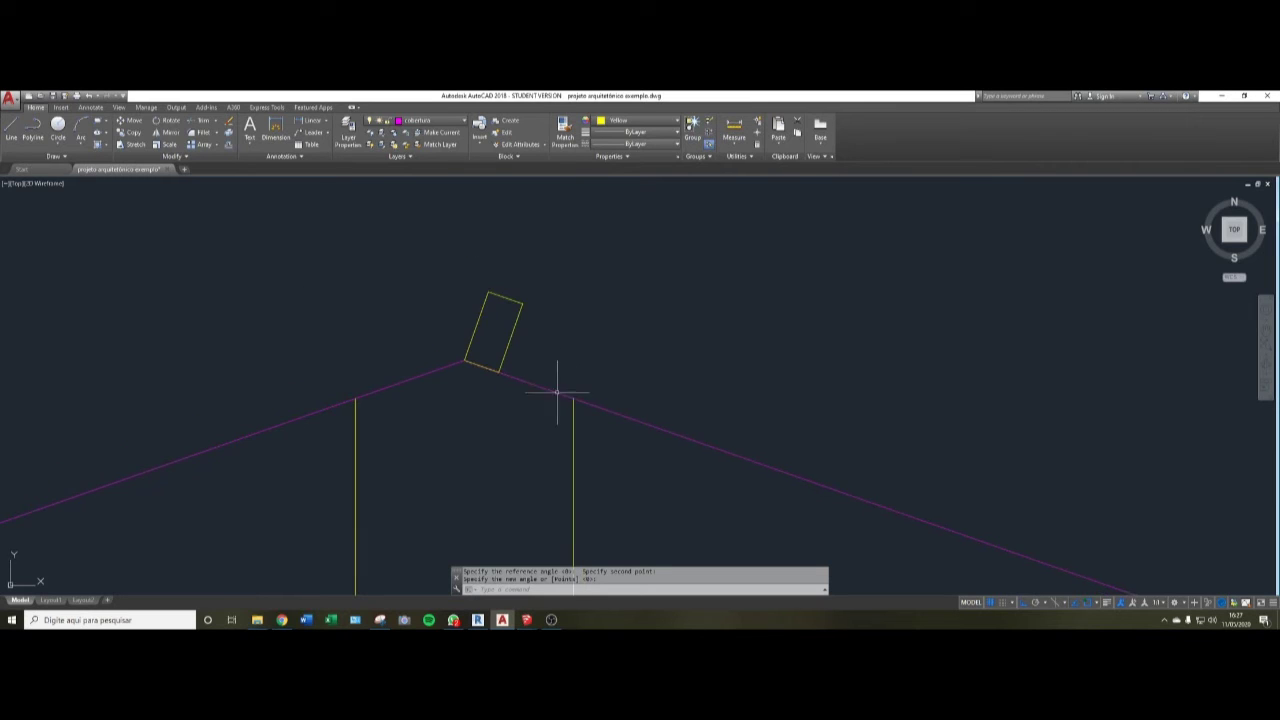
scroll(545, 355, "down", 3)
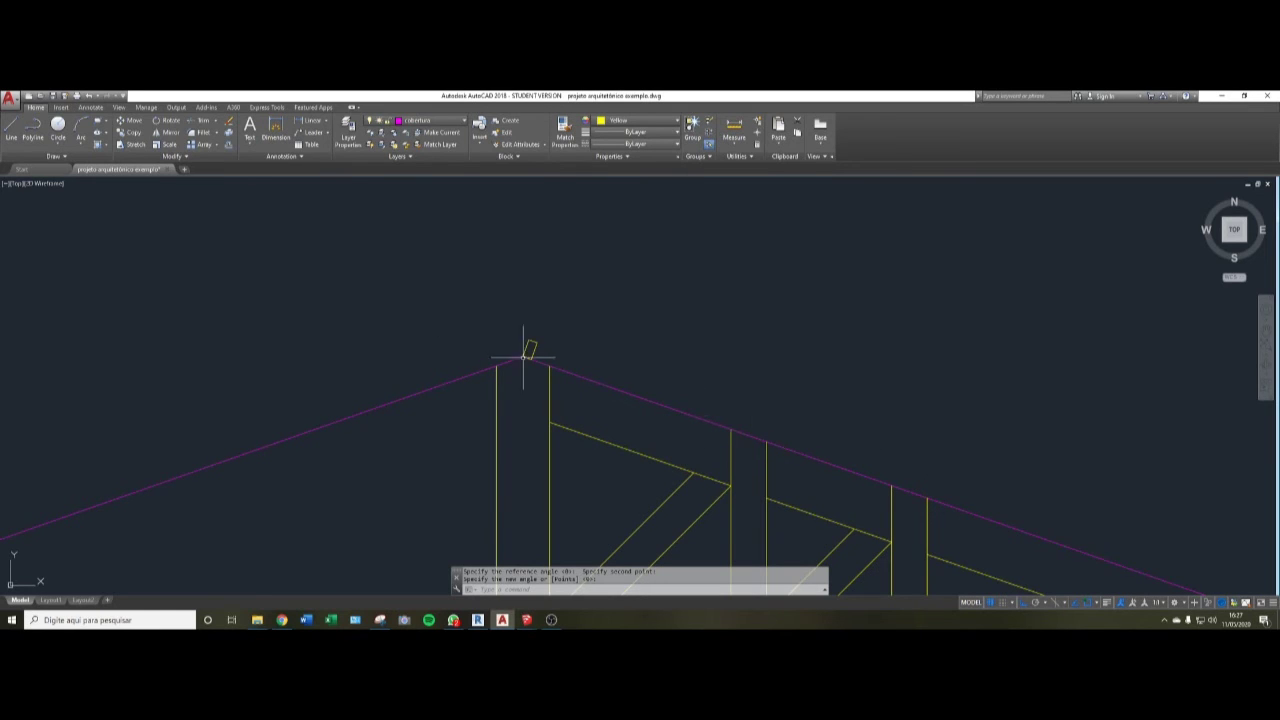
scroll(525, 355, "down", 4)
middle_click_drag(693, 462, 636, 444)
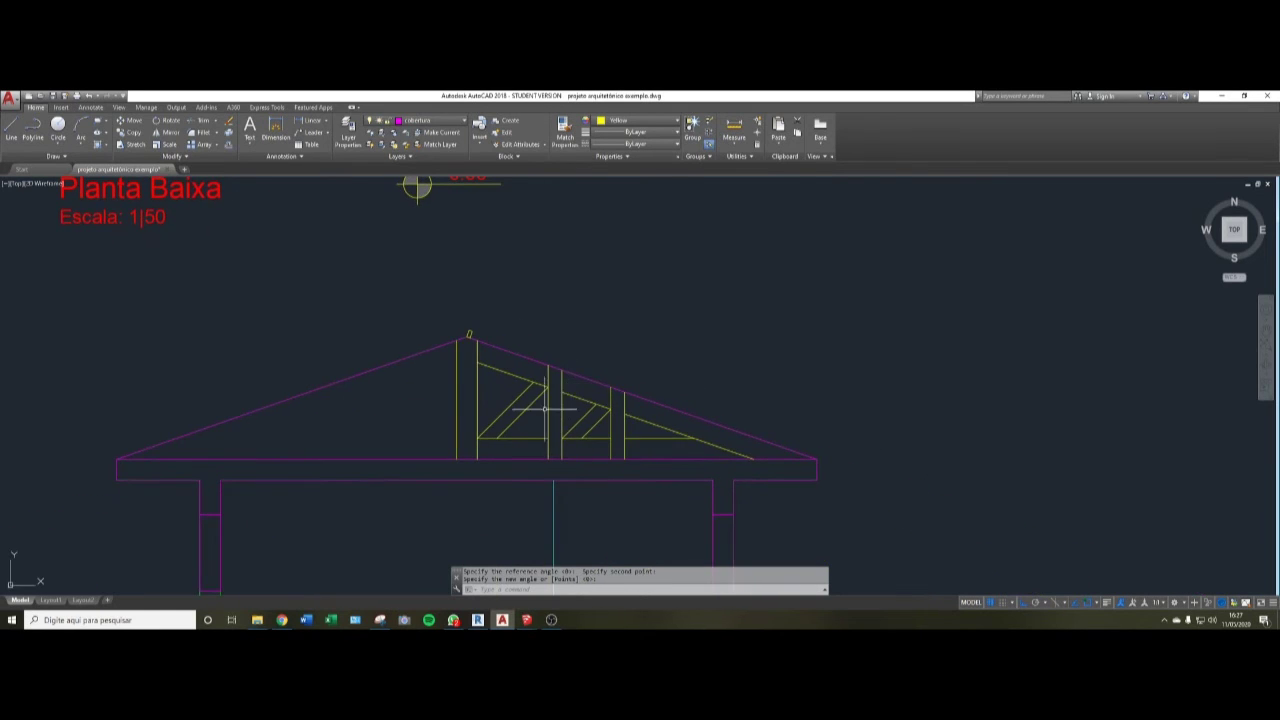
scroll(520, 370, "up", 2)
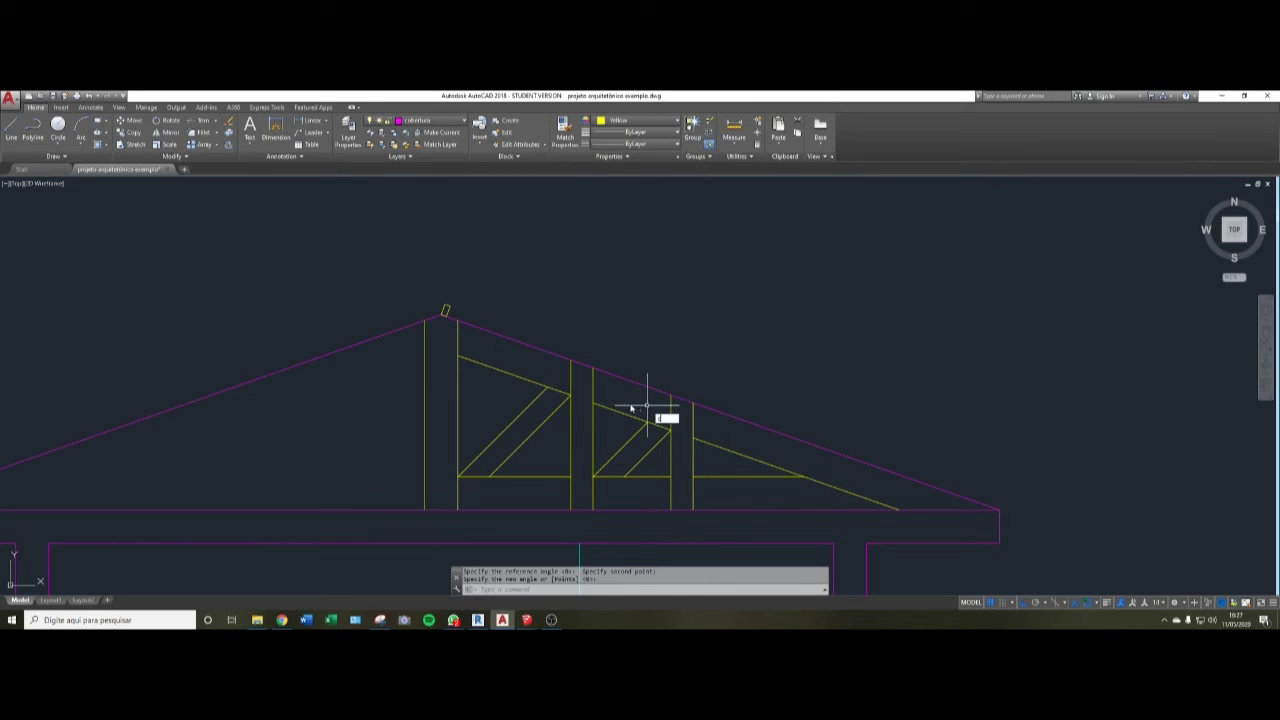
key("Return")
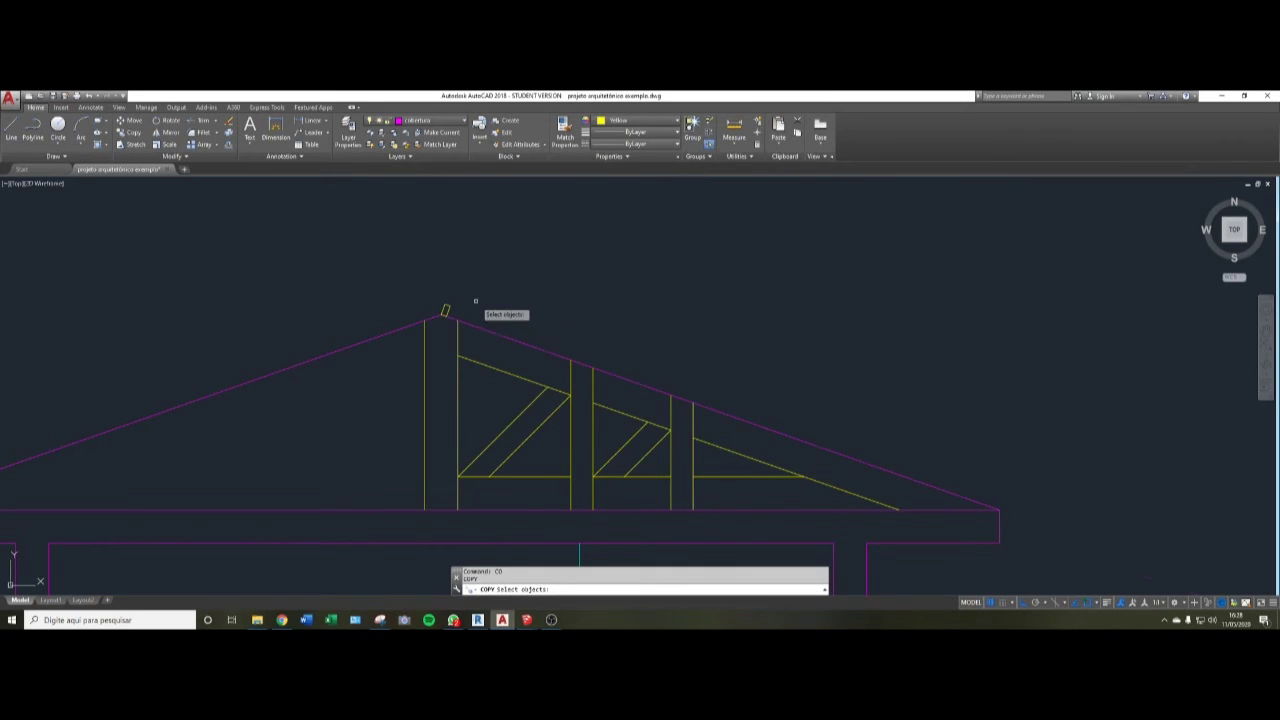
scroll(477, 302, "up", 2)
left_click(446, 305)
left_click(422, 316)
key("Return")
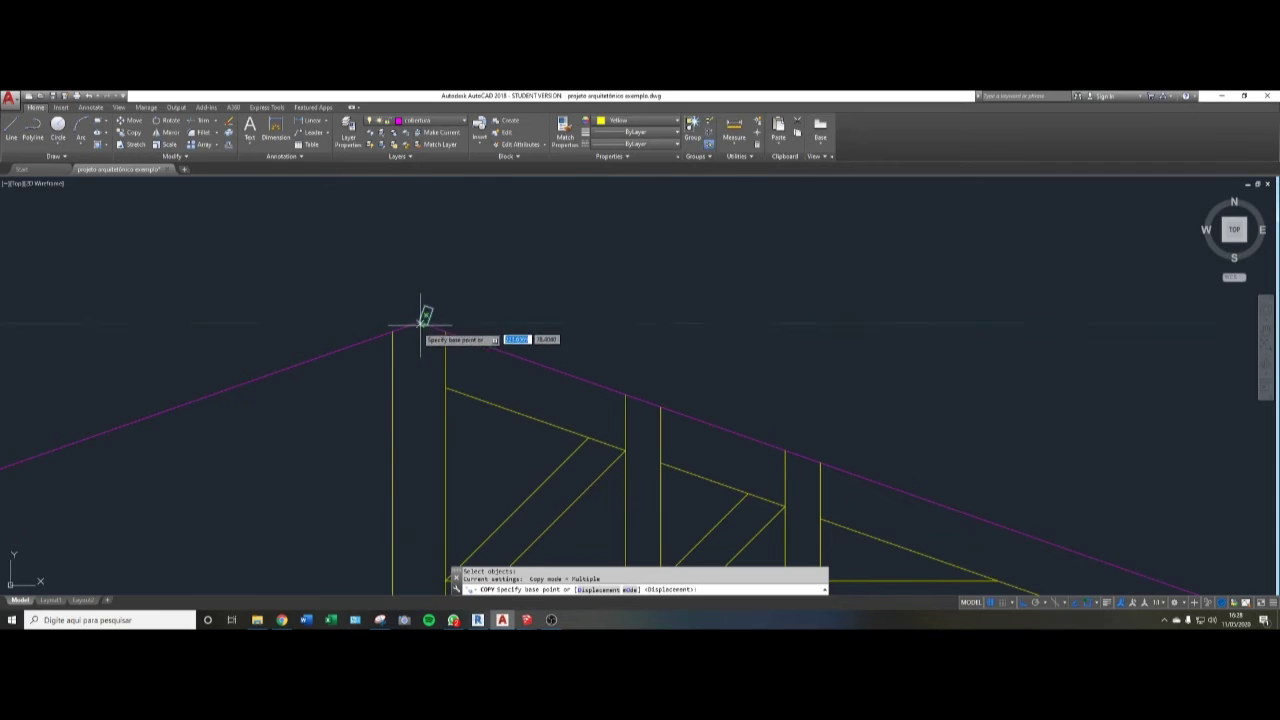
scroll(415, 300, "up", 3)
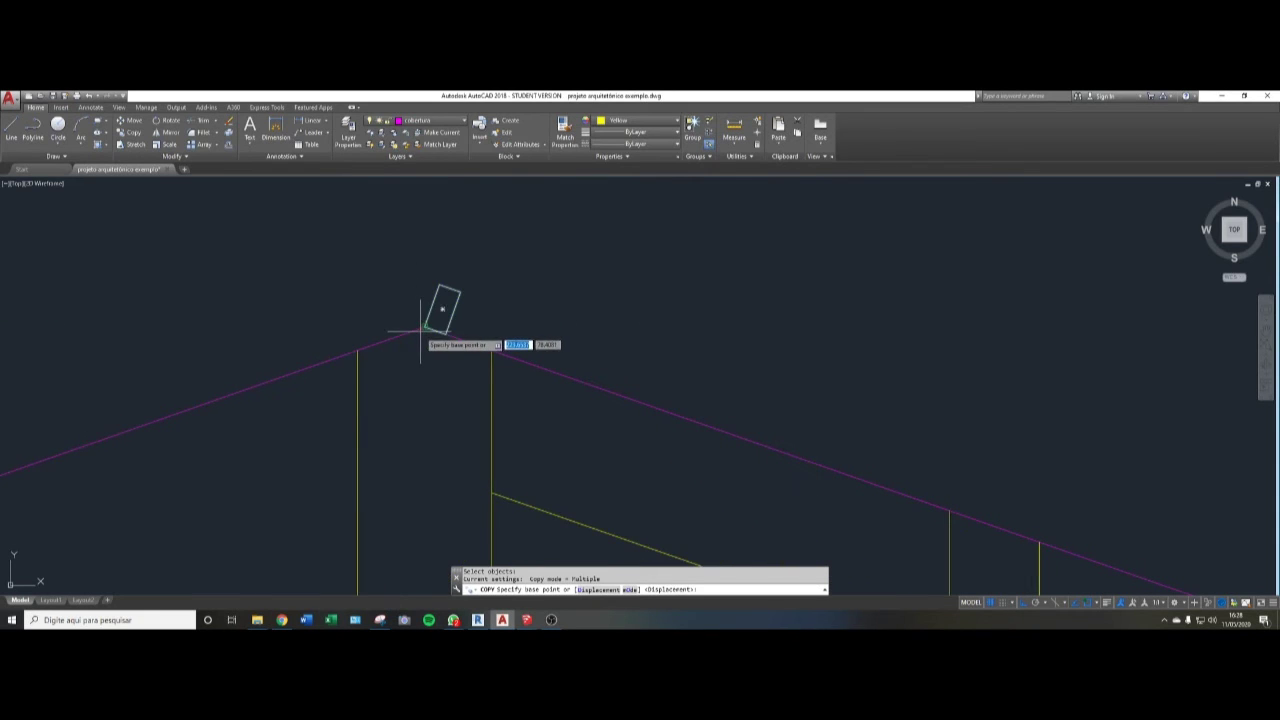
scroll(435, 348, "up", 2)
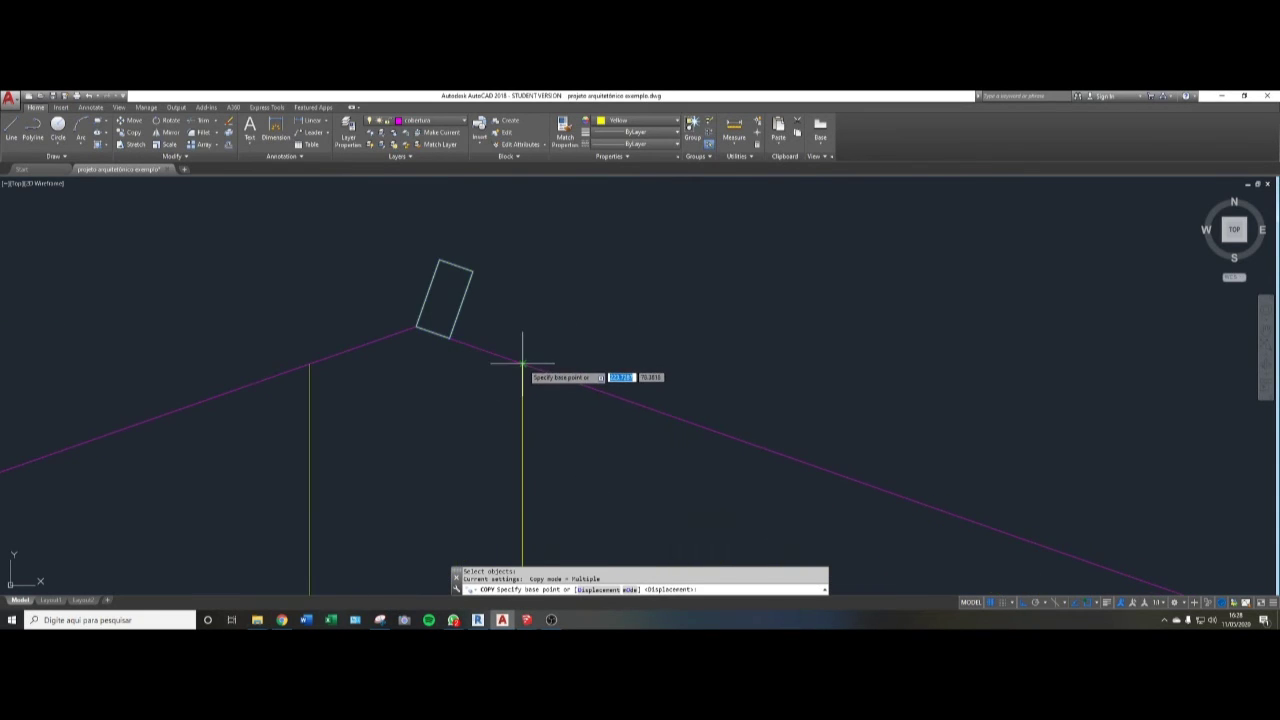
scroll(522, 363, "down", 2)
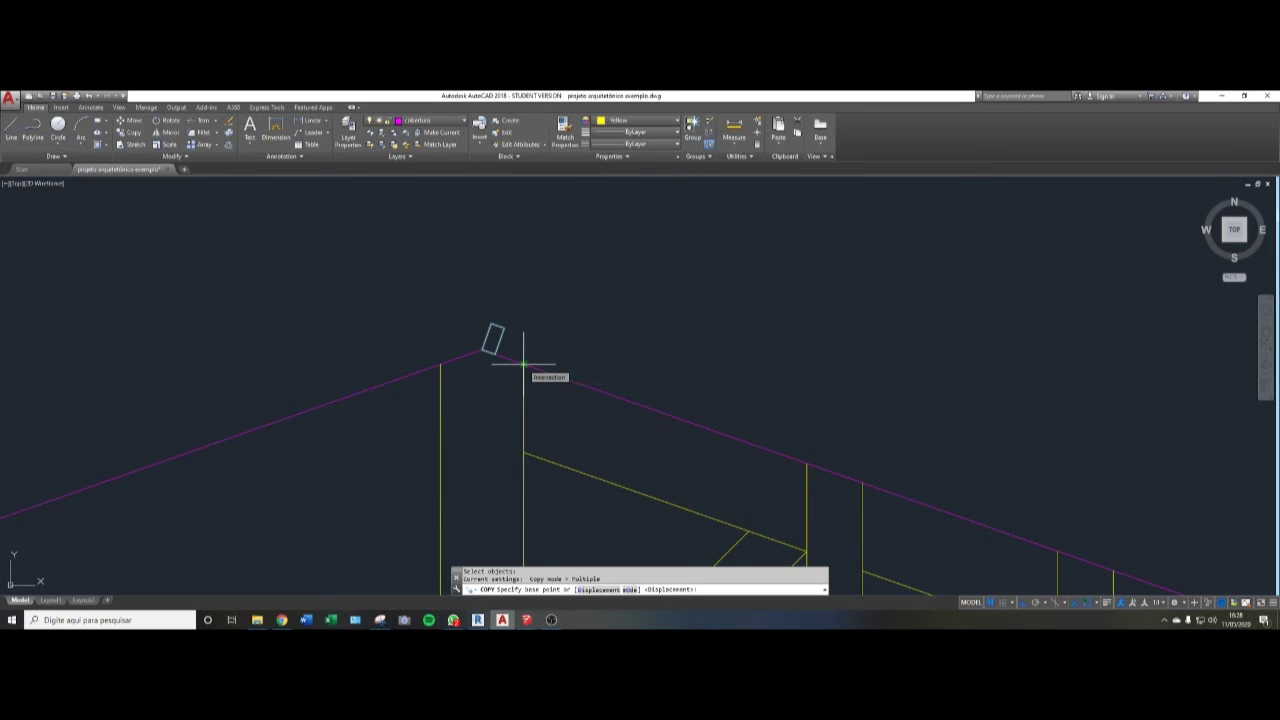
scroll(522, 363, "down", 4)
scroll(522, 363, "up", 3)
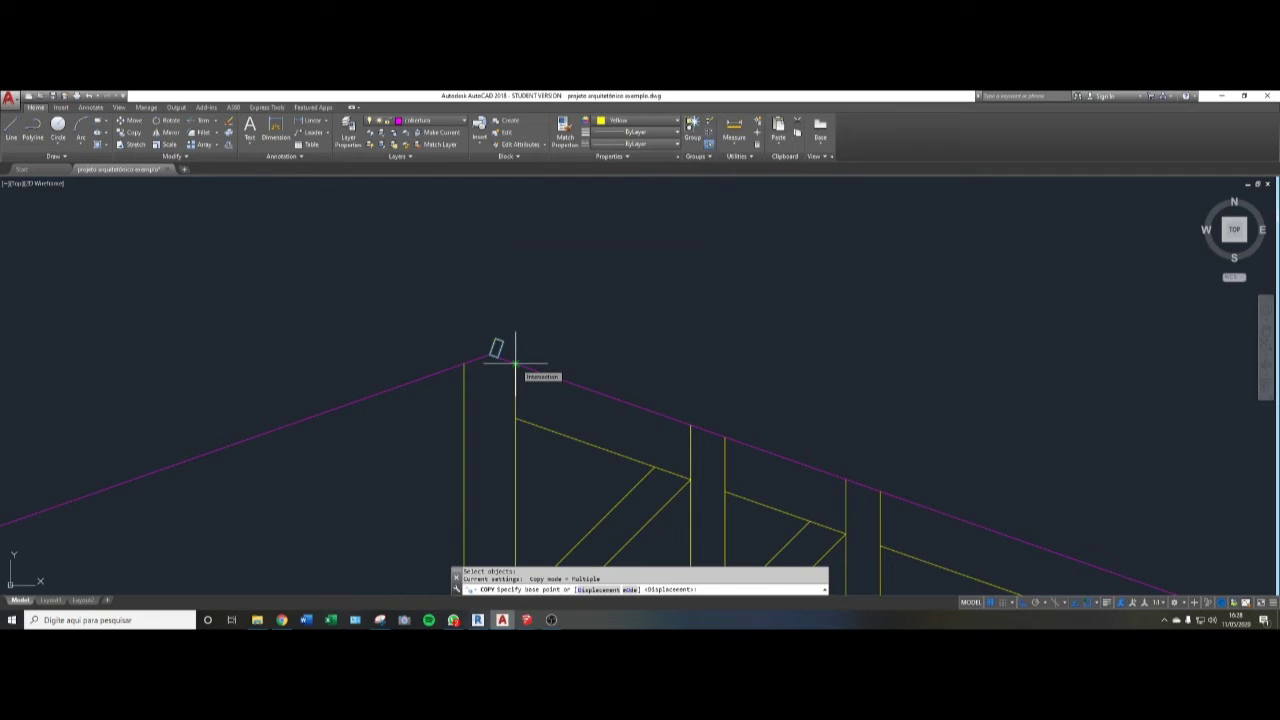
left_click(516, 363)
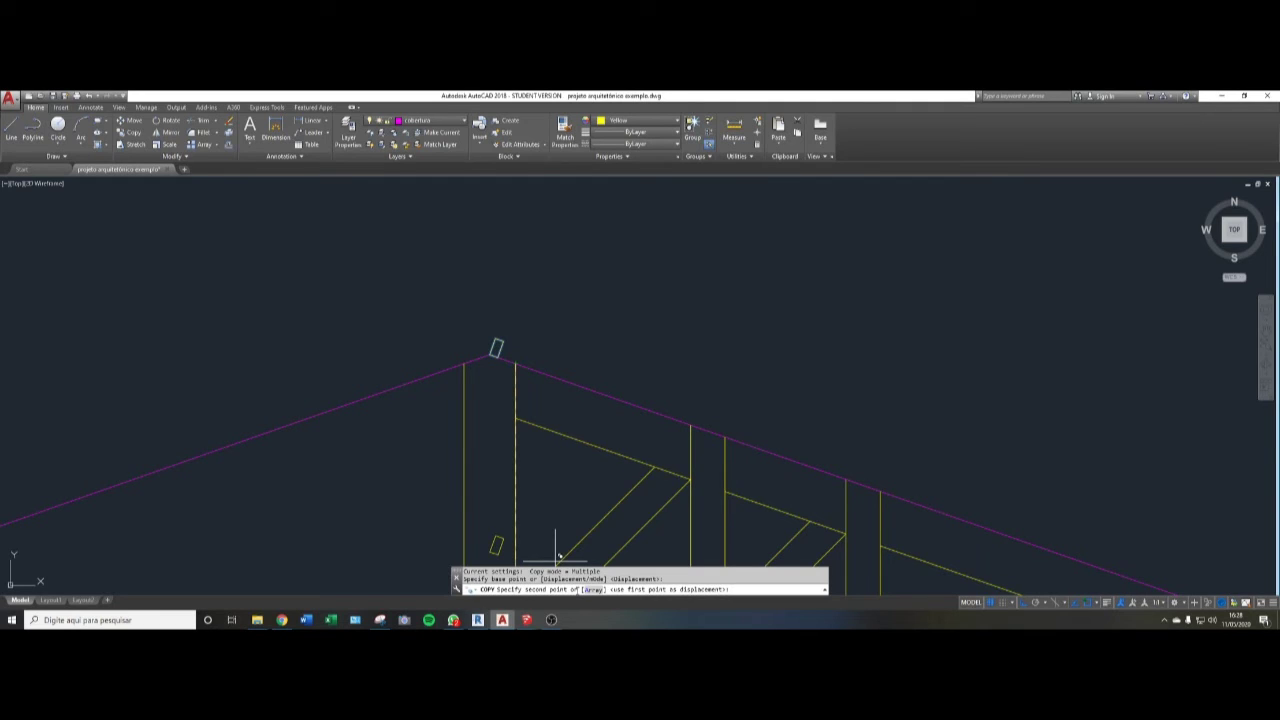
- Make the copy a linear array of 4 items and turn orthogonal mode off so it can follow the roof slope
left_click(593, 589)
scroll(592, 380, "down", 3)
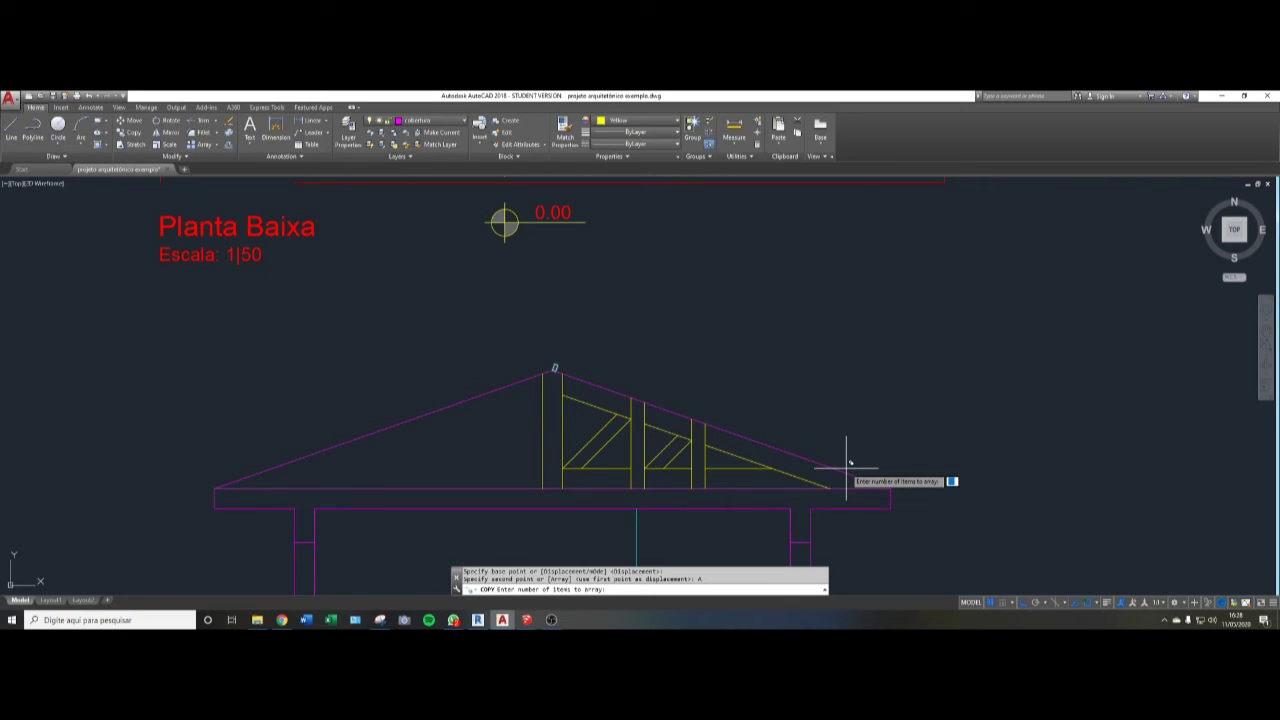
key("Return")
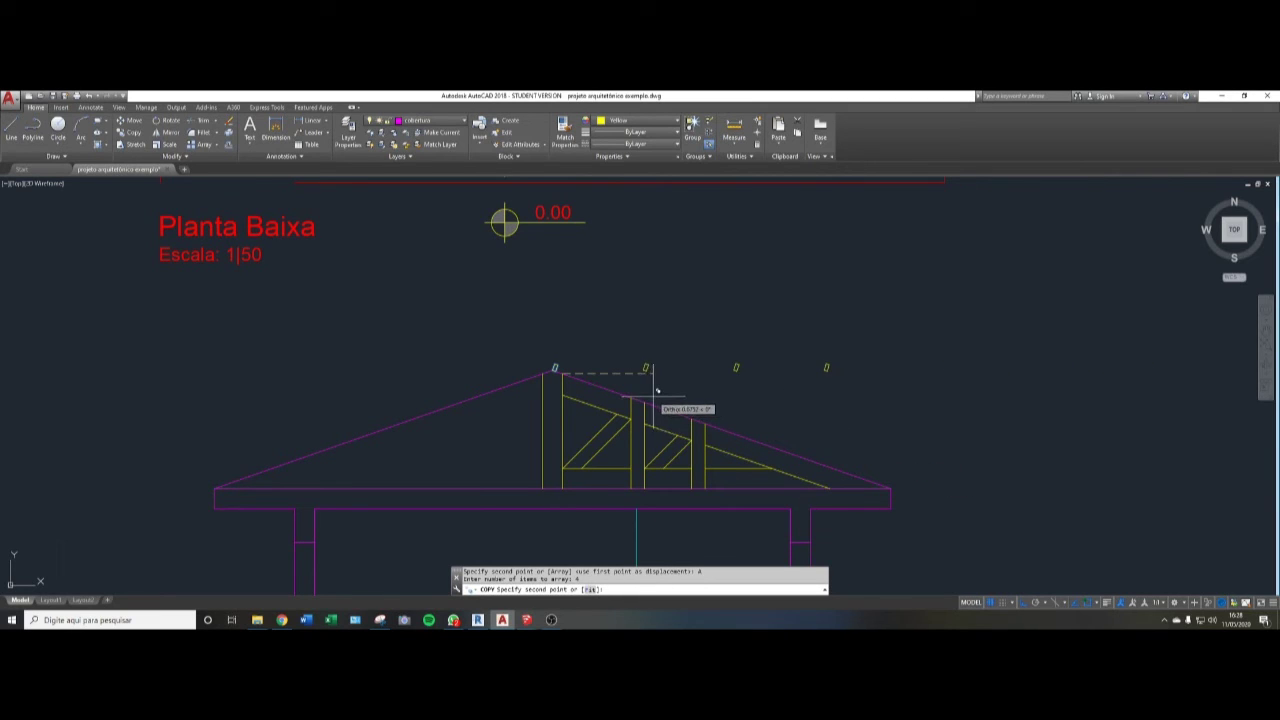
key("F8")
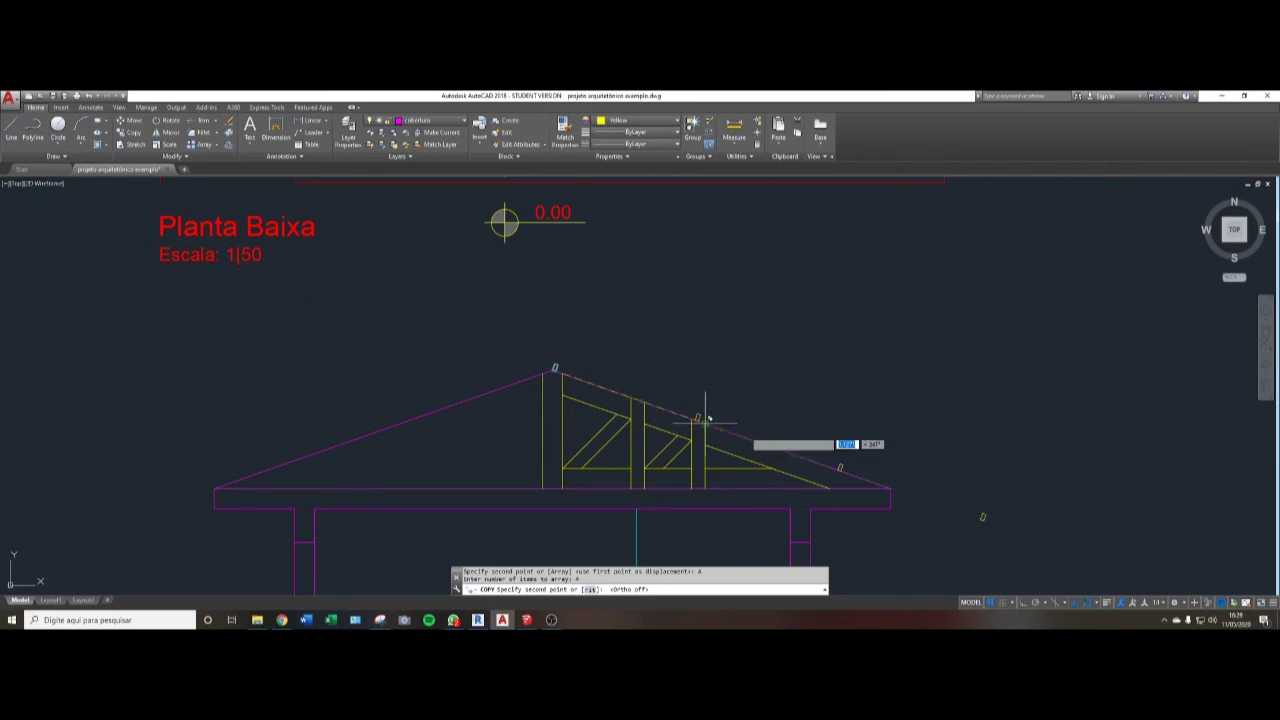
scroll(891, 485, "up", 3)
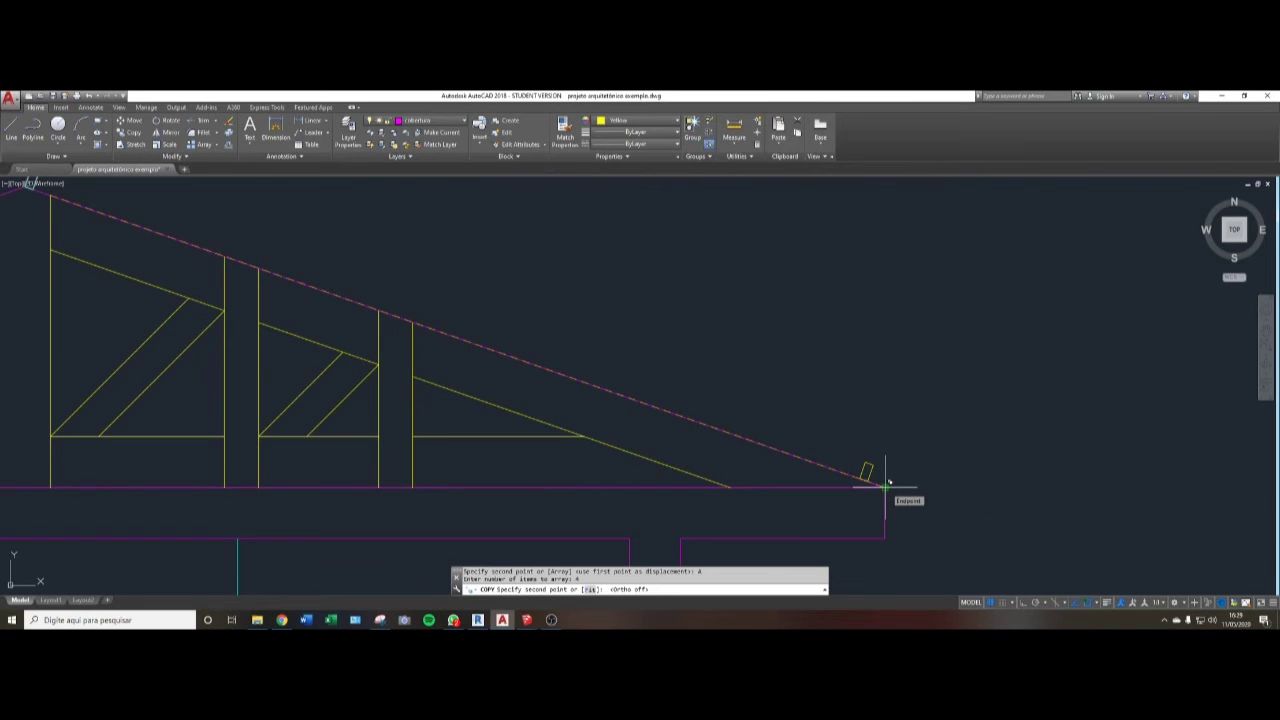
scroll(888, 484, "down", 4)
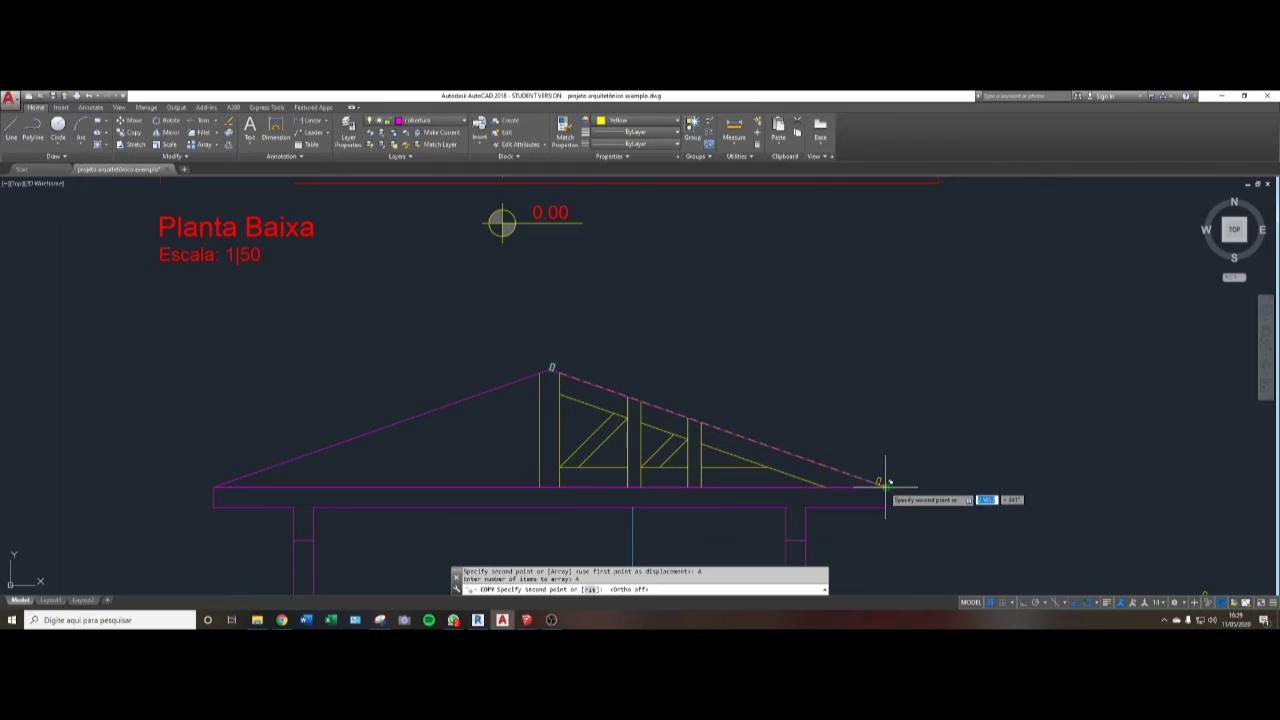
scroll(888, 484, "down", 4)
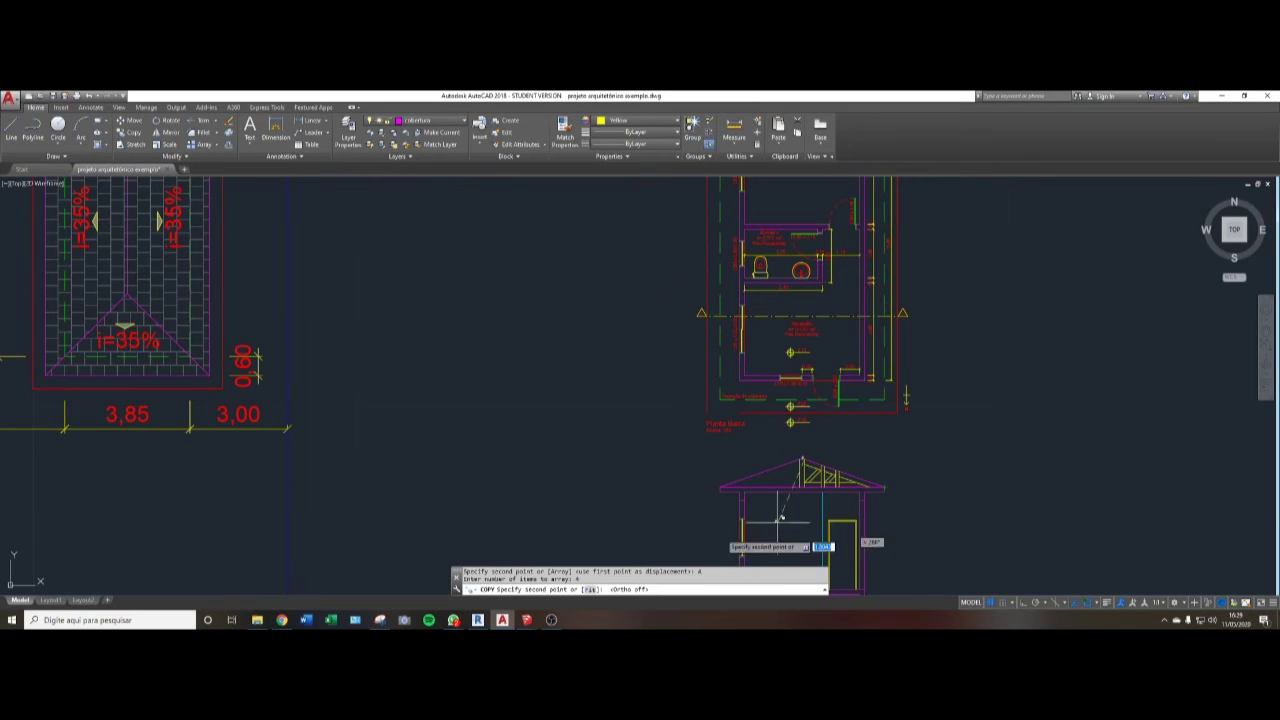
- Fit the rectangle array along the right roof slope, ending at the eave's outer corner
left_click(590, 589)
scroll(880, 481, "up", 8)
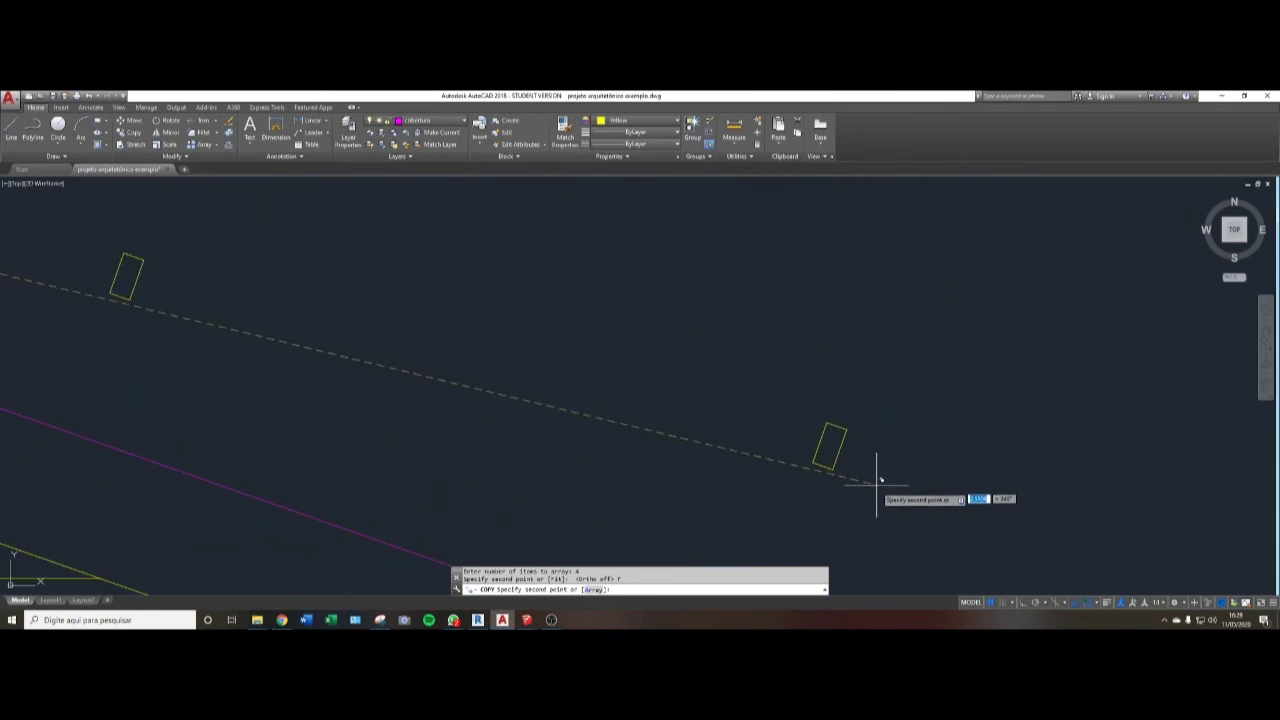
scroll(868, 518, "down", 4)
middle_click_drag(849, 506, 965, 450)
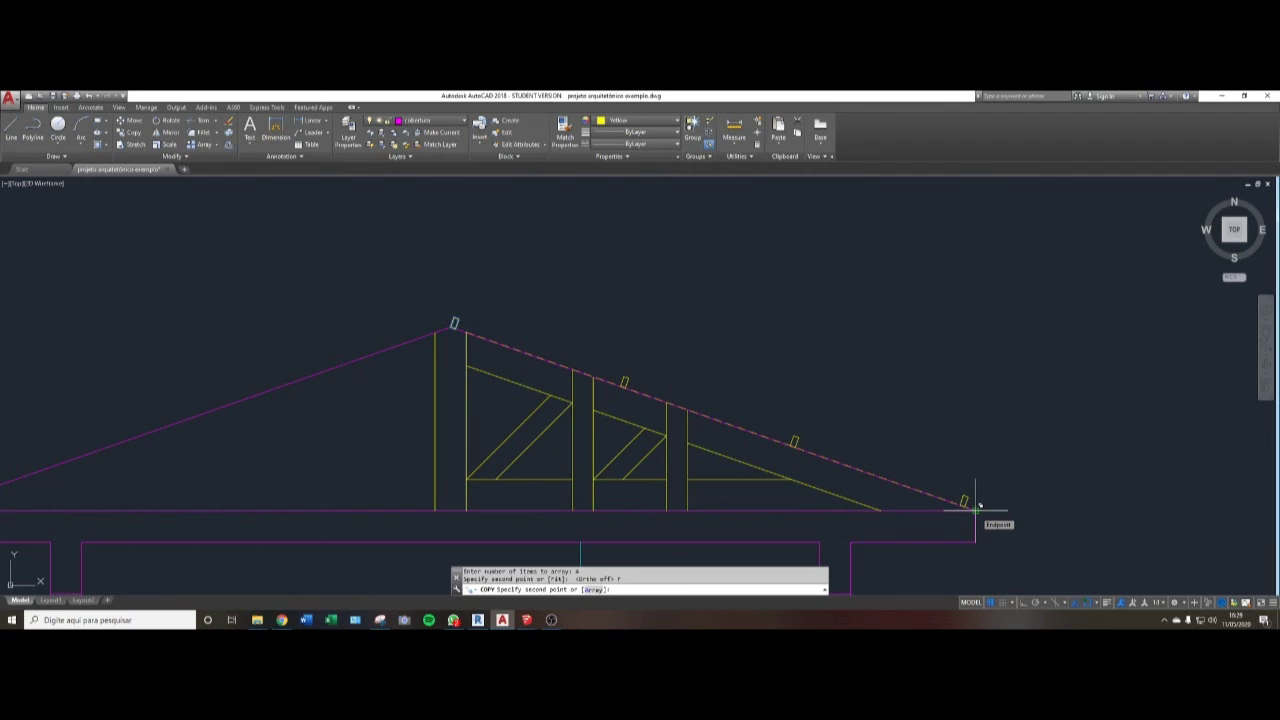
left_click(976, 509)
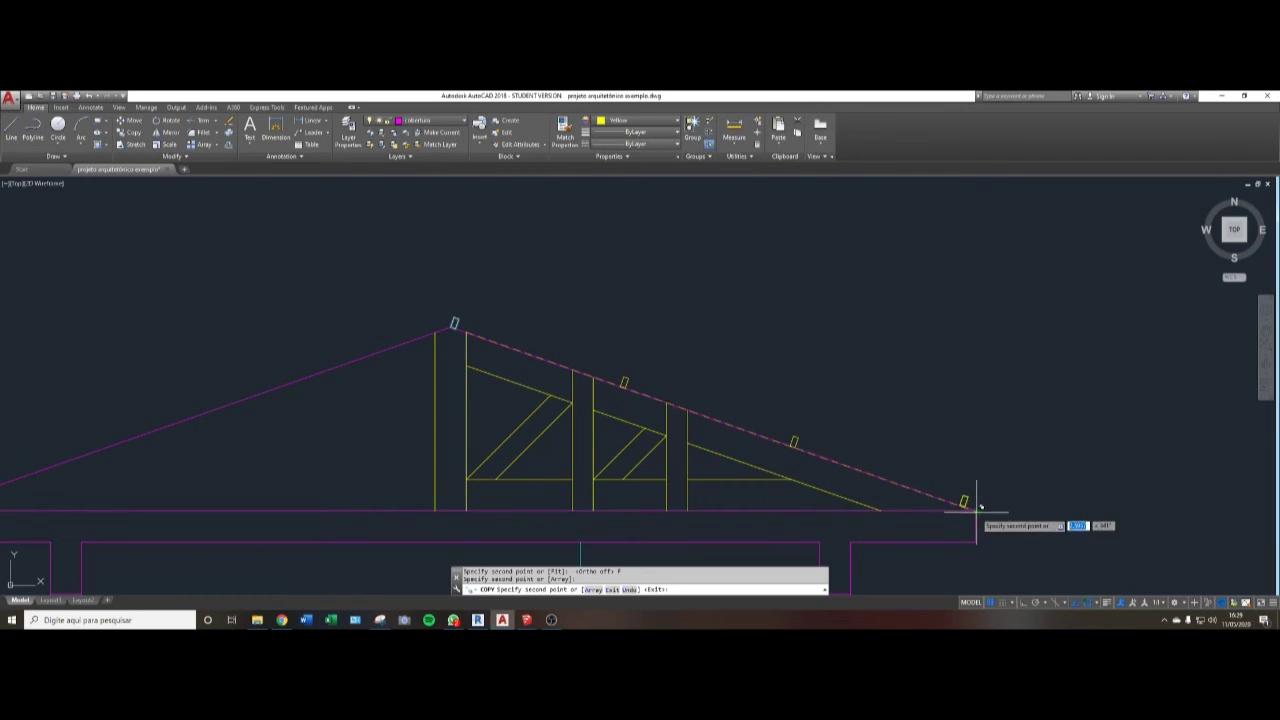
key("Escape")
scroll(665, 368, "down", 2)
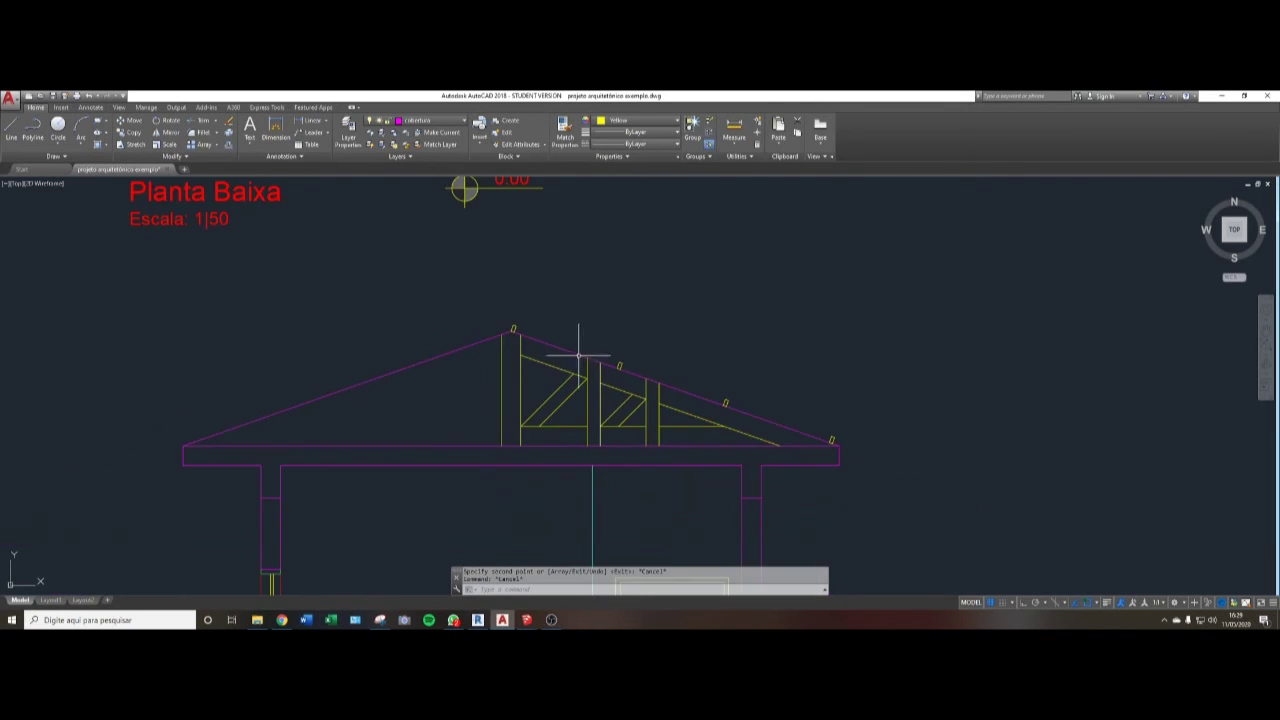
- Draw a line from the upper right corner of the ridge rectangle to the top of the second rectangle
scroll(580, 347, "up", 2)
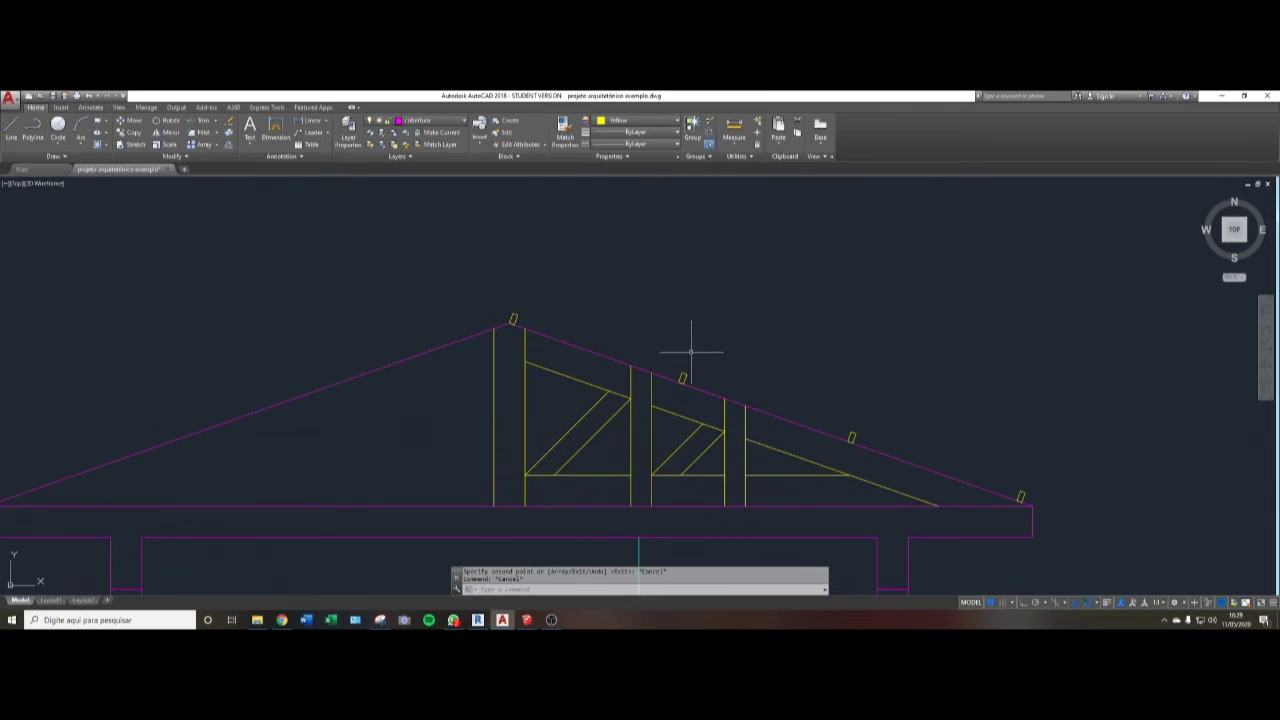
scroll(686, 364, "down", 2)
scroll(665, 350, "up", 2)
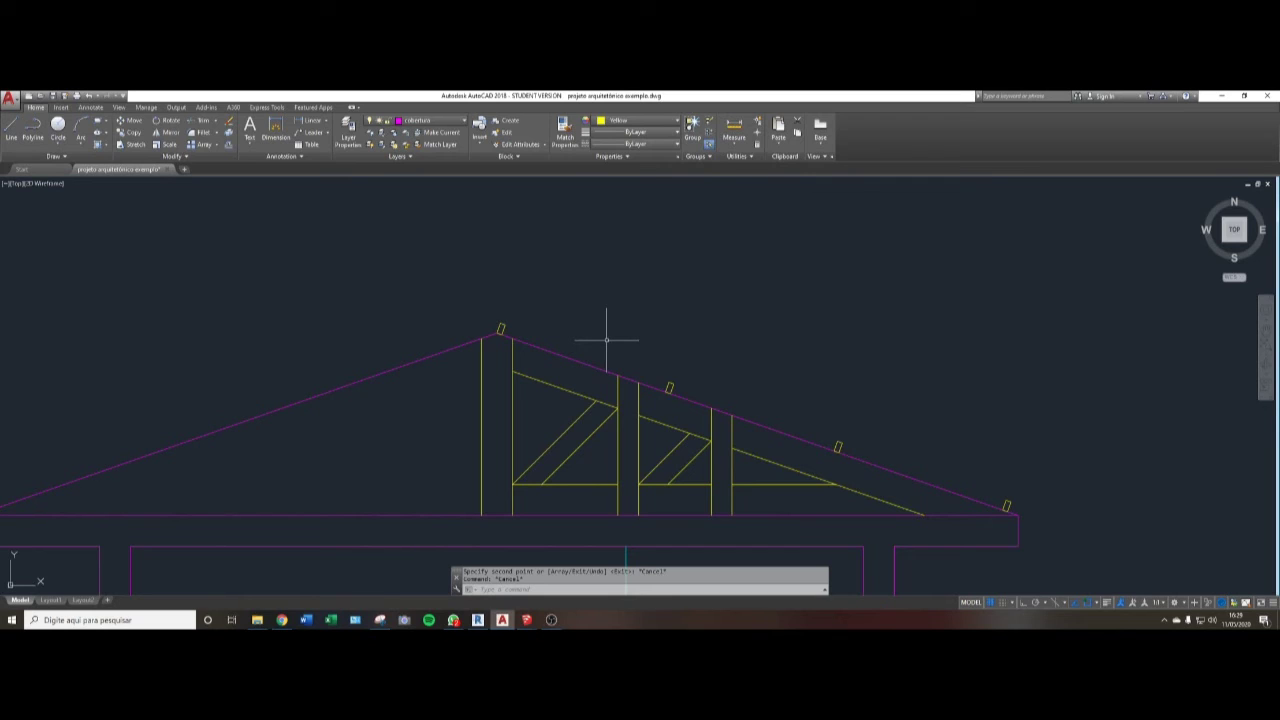
type("l")
key("Return")
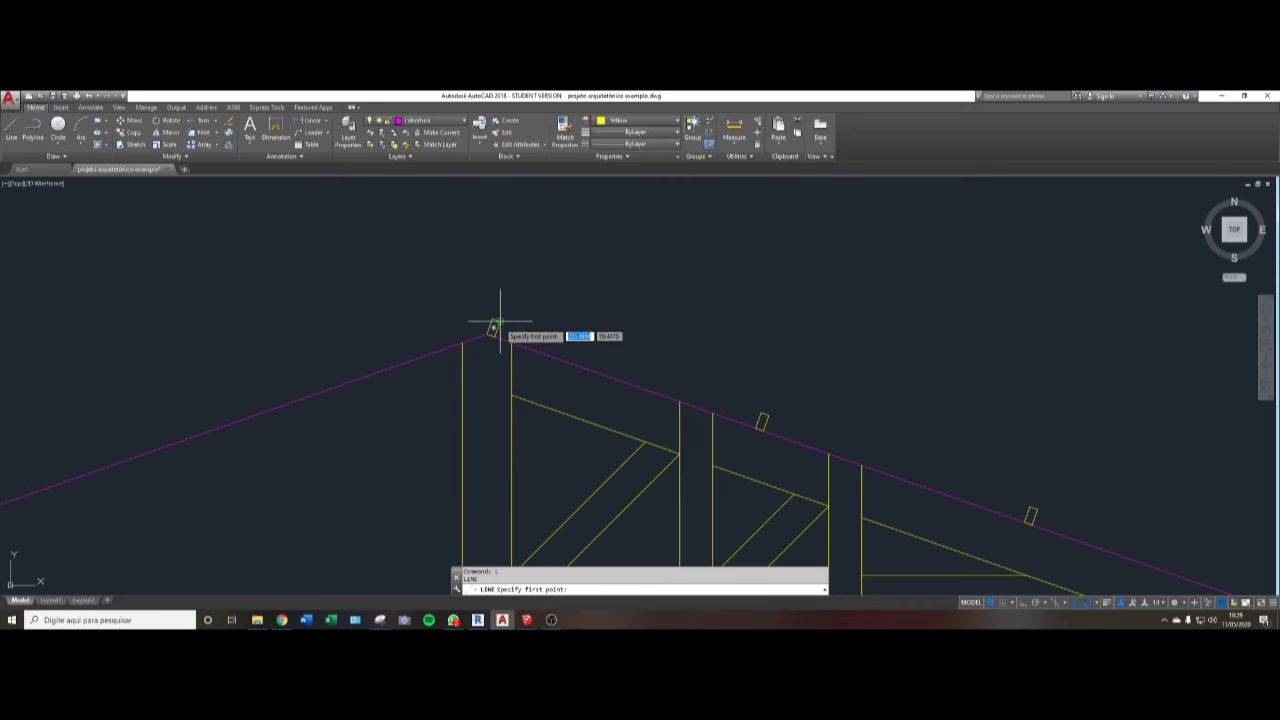
left_click(496, 325)
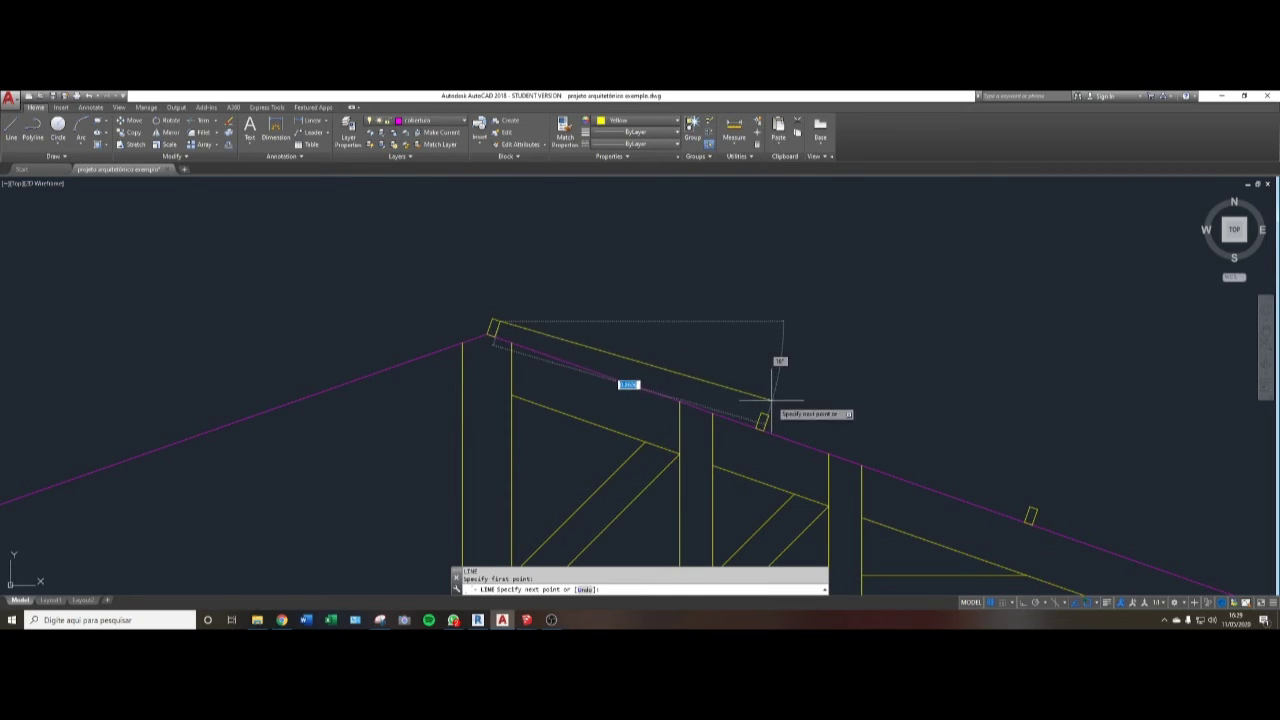
left_click(762, 412)
key("Escape")
- Continue the line above the slope from the top of the second rectangle to the top of the third
key("space")
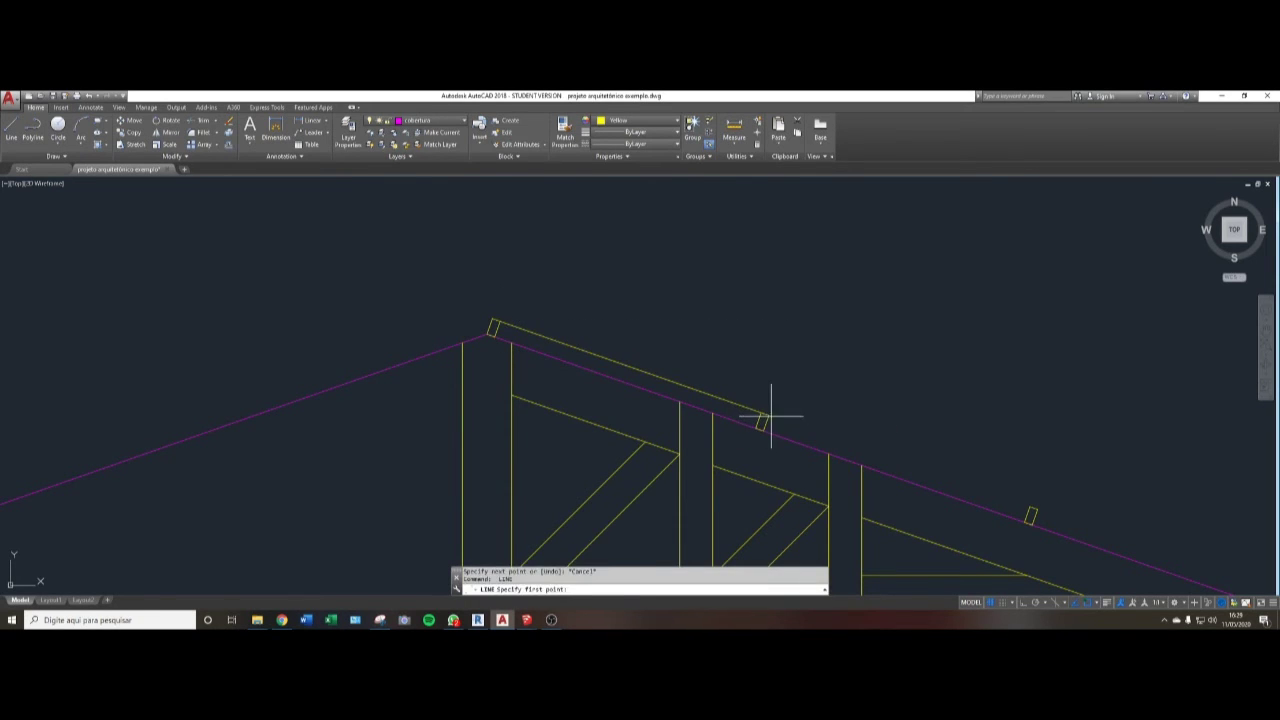
left_click(769, 415)
key("Escape")
mouse_move(1023, 509)
middle_mouse_down()
mouse_move(766, 391)
mouse_move(740, 403)
middle_mouse_up()
- Draw the last line segment above the slope, from the third rectangle to the top of the rectangle at the eave
key("space")
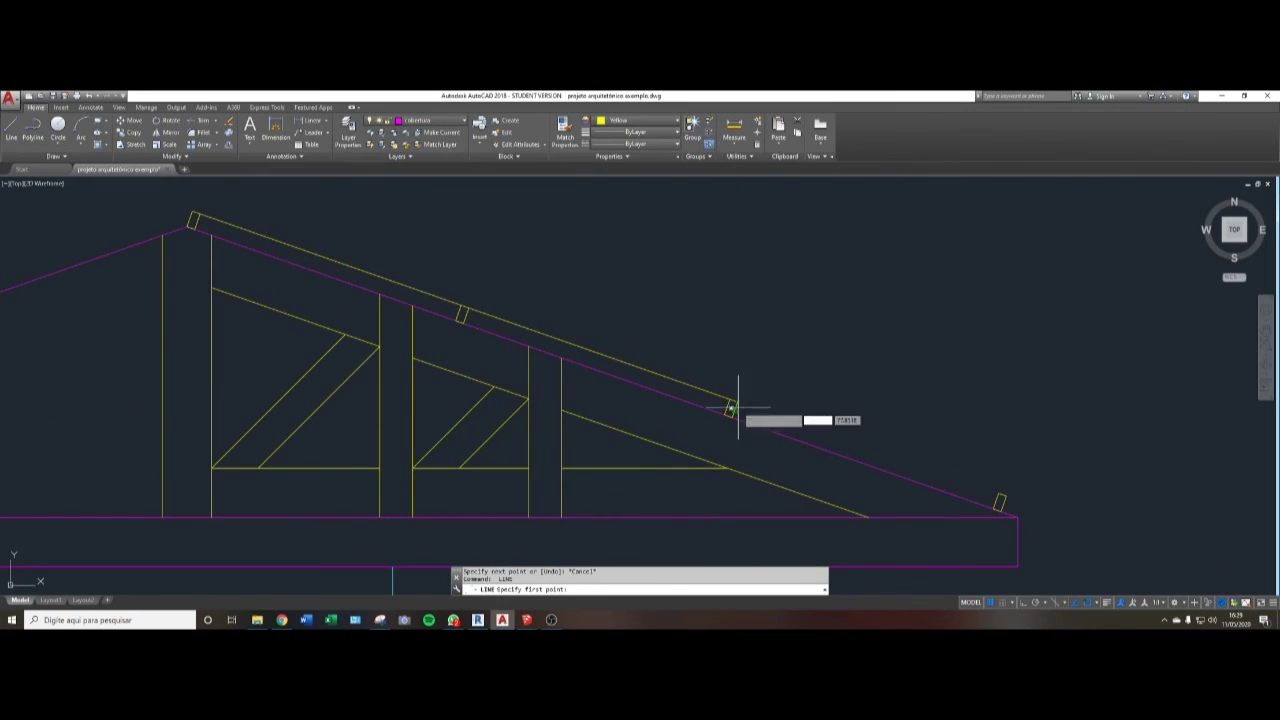
left_click(737, 406)
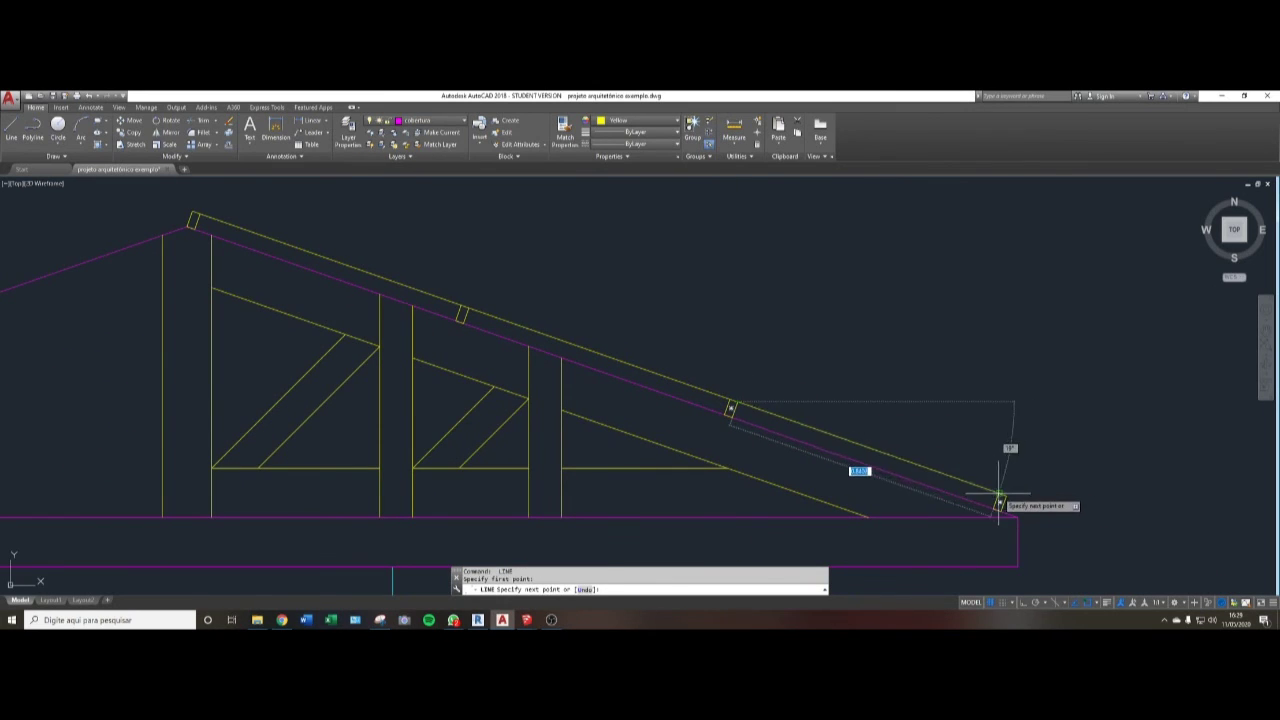
key("Escape")
key("Escape")
scroll(1029, 520, "up", 5)
middle_click_drag(908, 457, 814, 443)
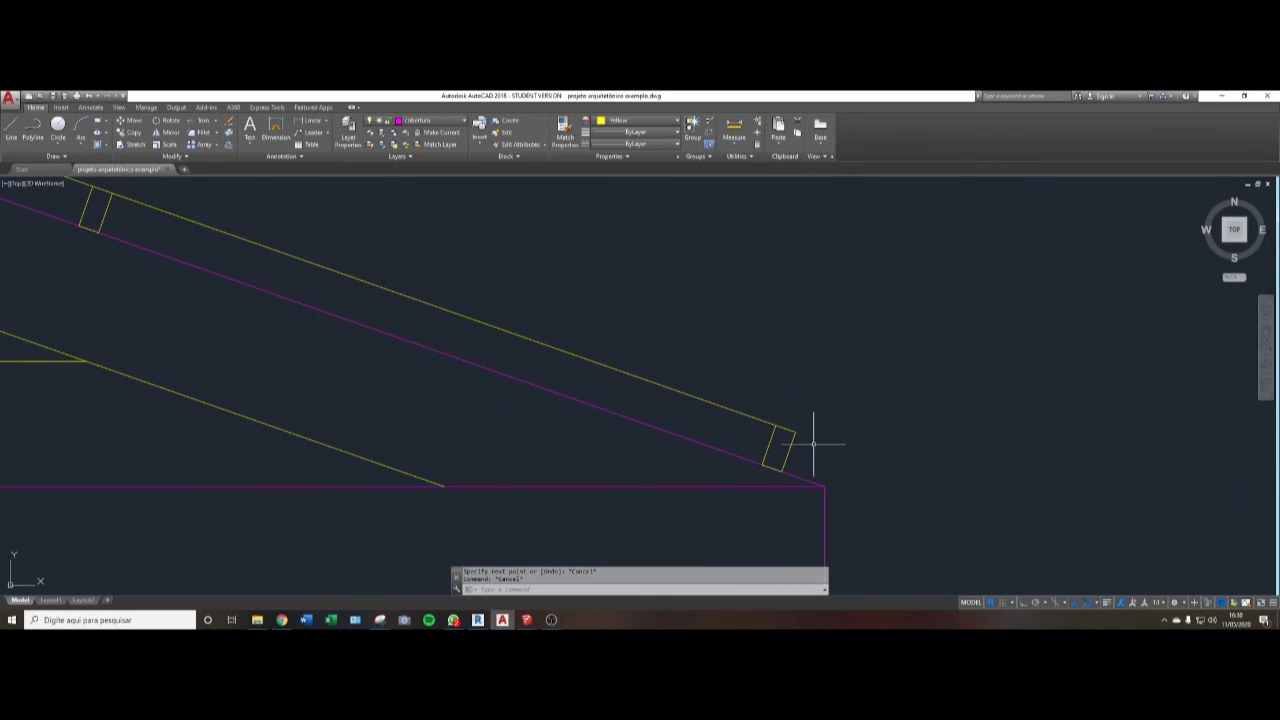
- Draw a vertical line upward from the right eave's outer corner, reaching above the line that runs over the battens
scroll(834, 457, "down", 2)
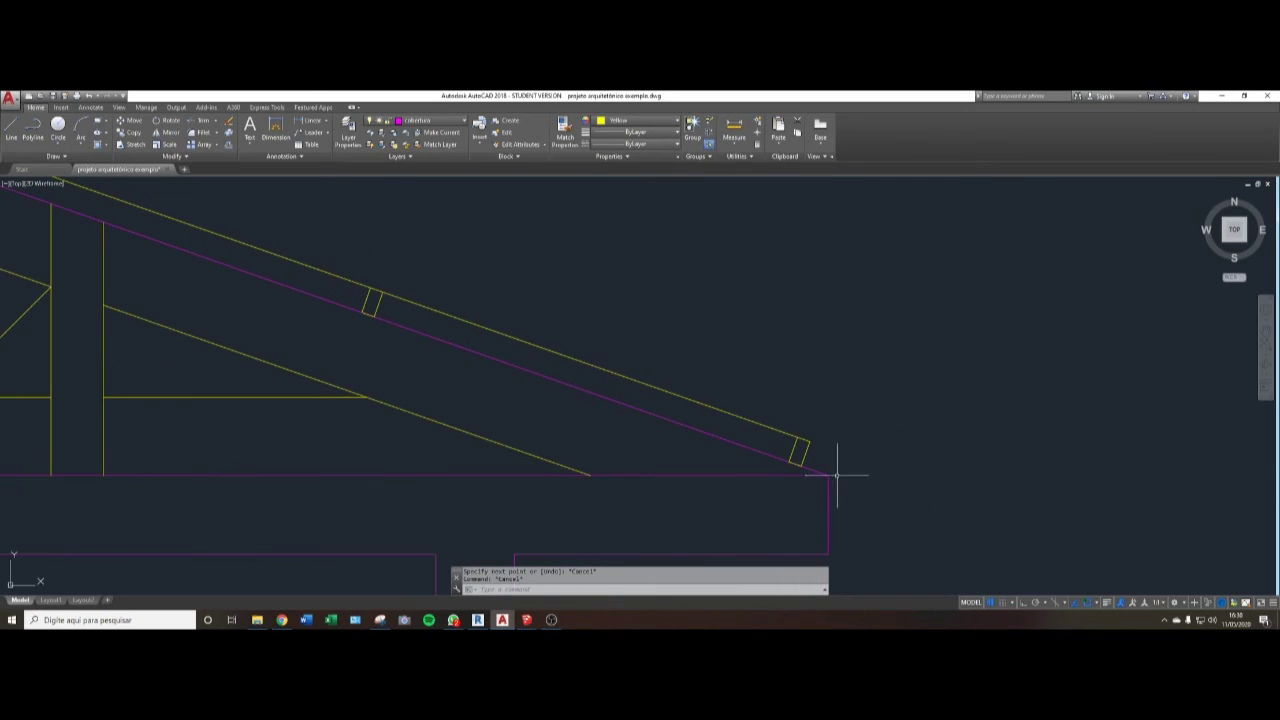
key("space")
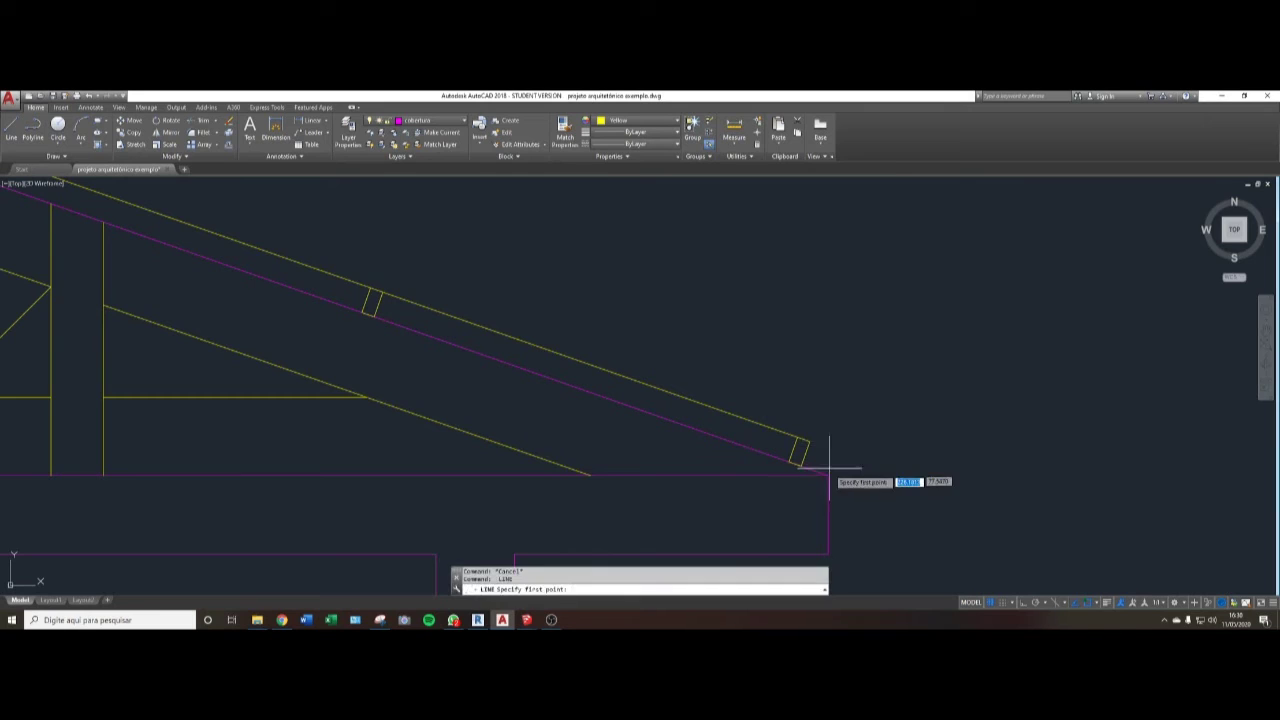
left_click(828, 474)
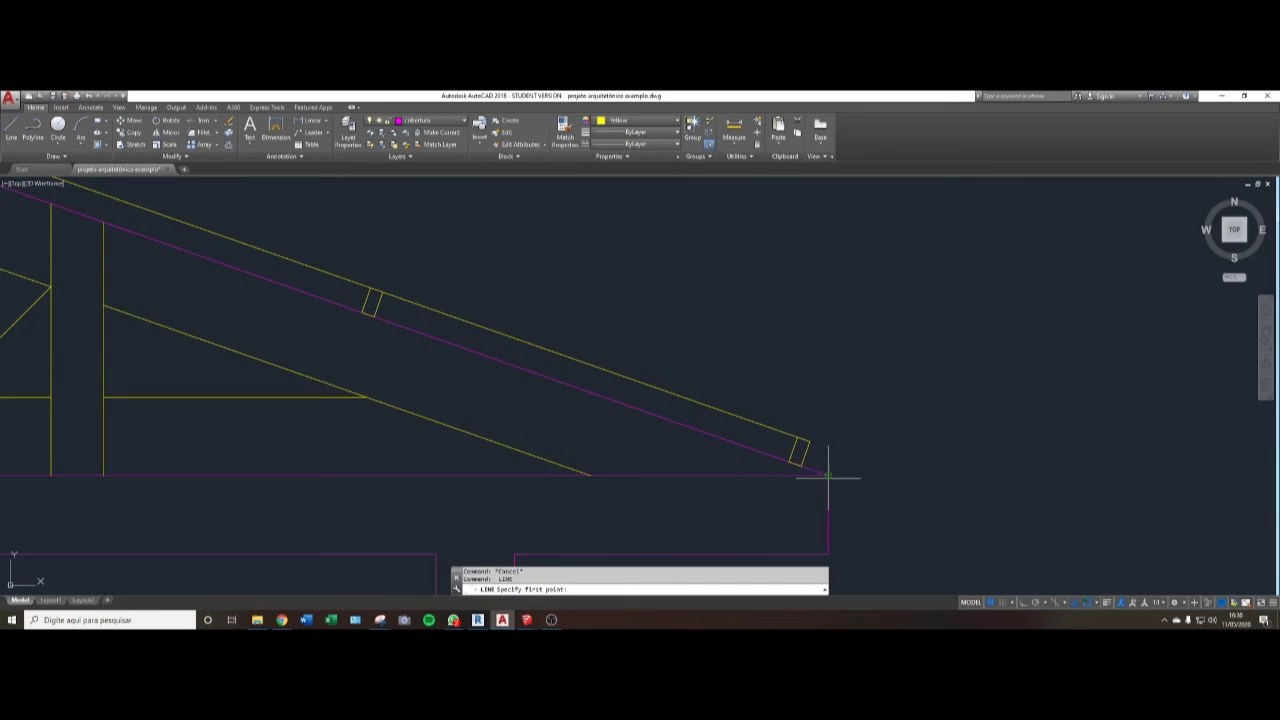
left_click(827, 340)
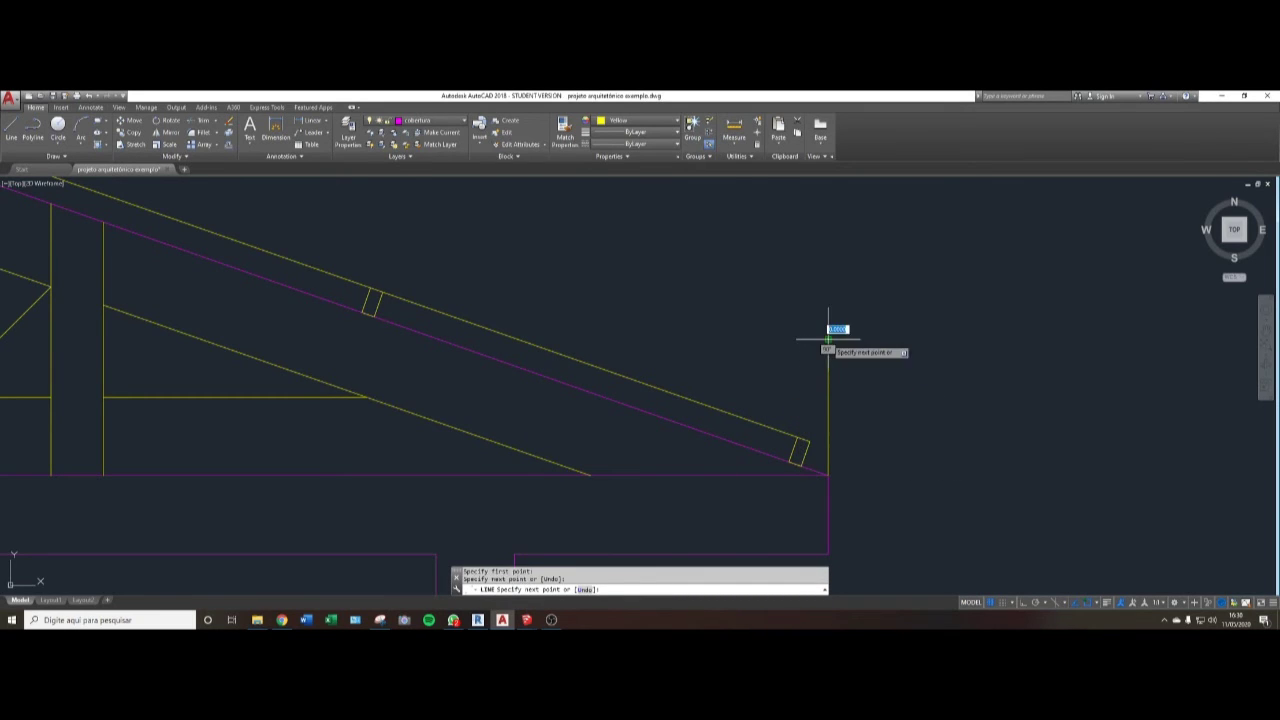
key("Escape")
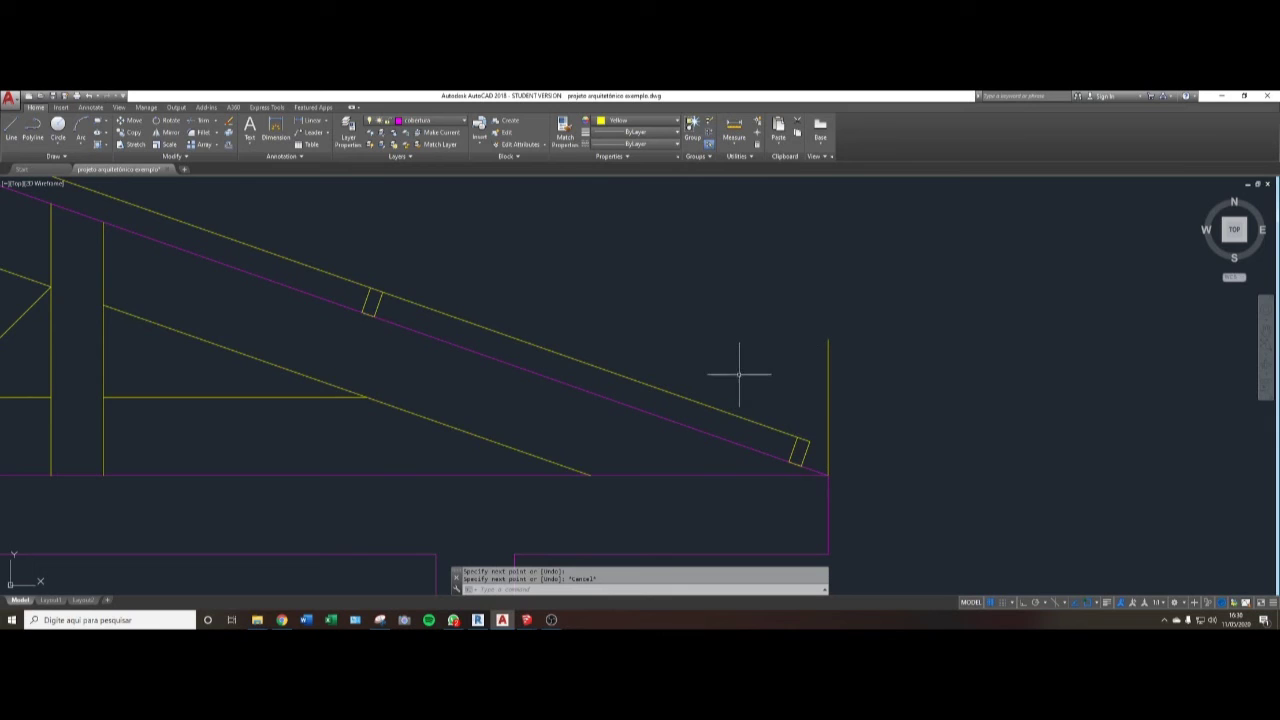
scroll(740, 400, "down", 3)
scroll(700, 410, "up", 1)
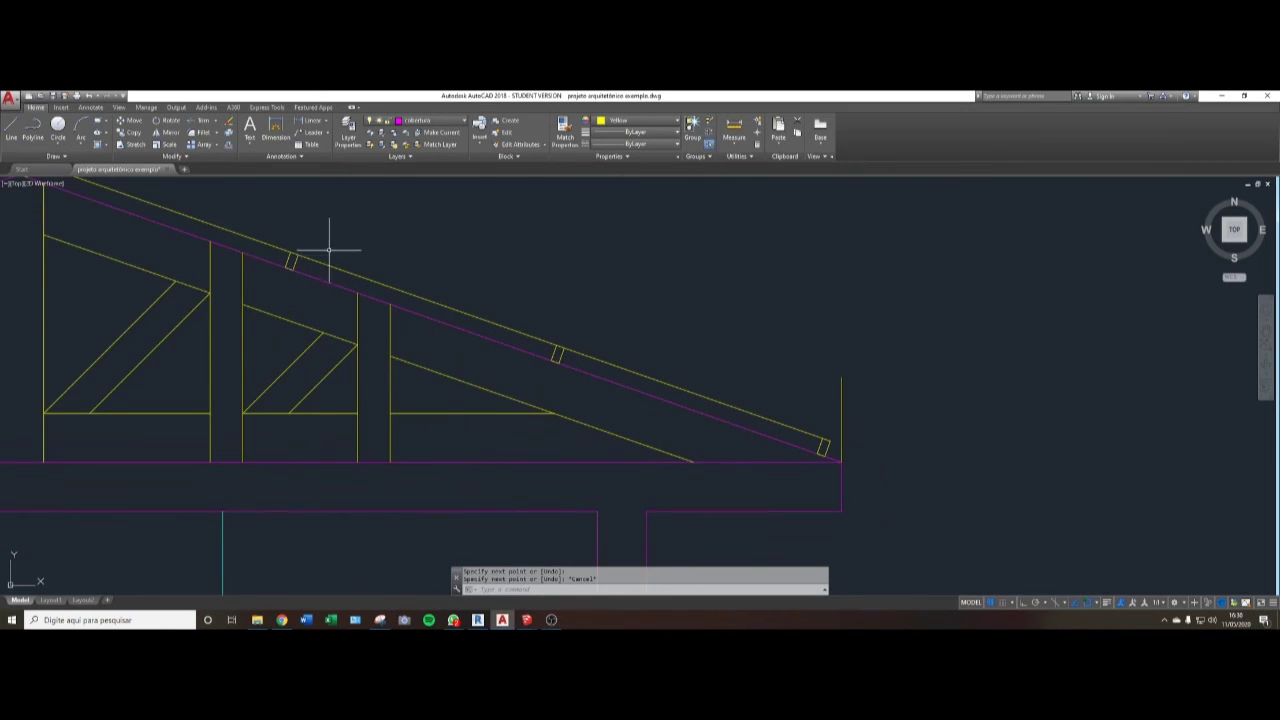
- Offset the last covering line segment near the right eave upward by 0.03
middle_click_drag(329, 249, 484, 294)
mouse_move(900, 436)
middle_mouse_down()
mouse_move(846, 417)
mouse_move(741, 413)
middle_mouse_up()
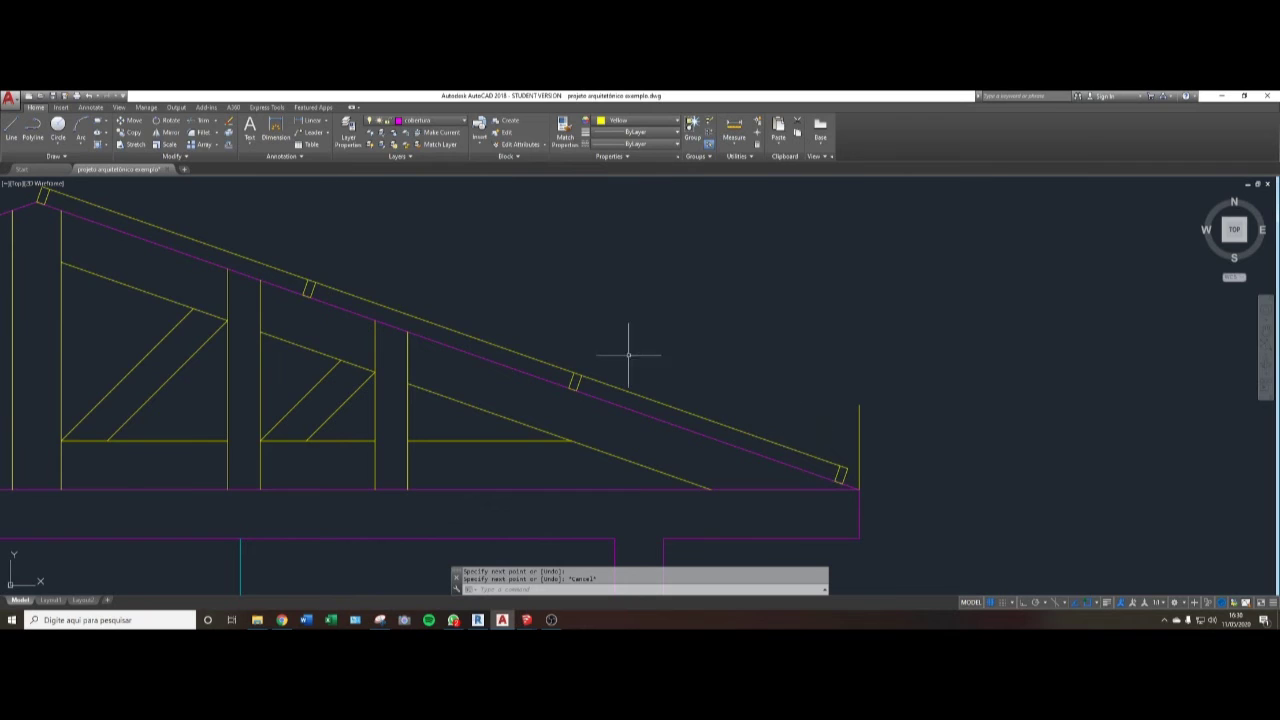
scroll(640, 430, "down", 2)
scroll(570, 415, "down", 1)
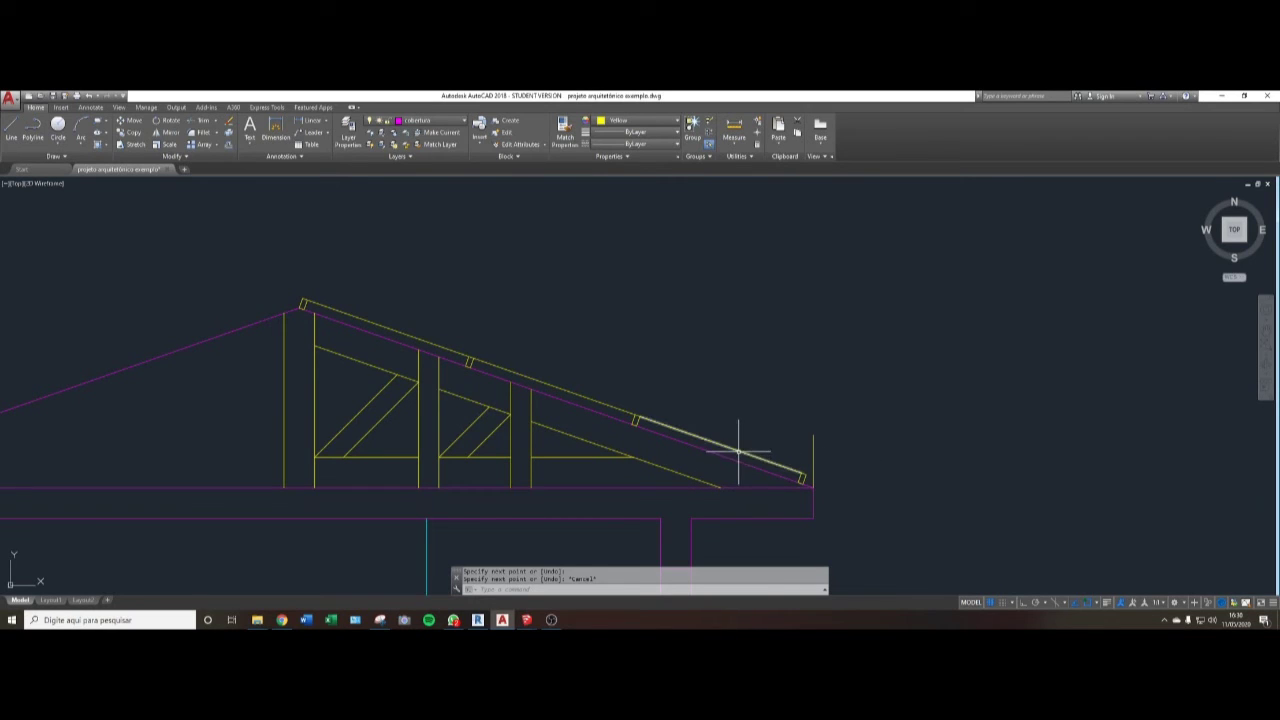
scroll(795, 458, "up", 2)
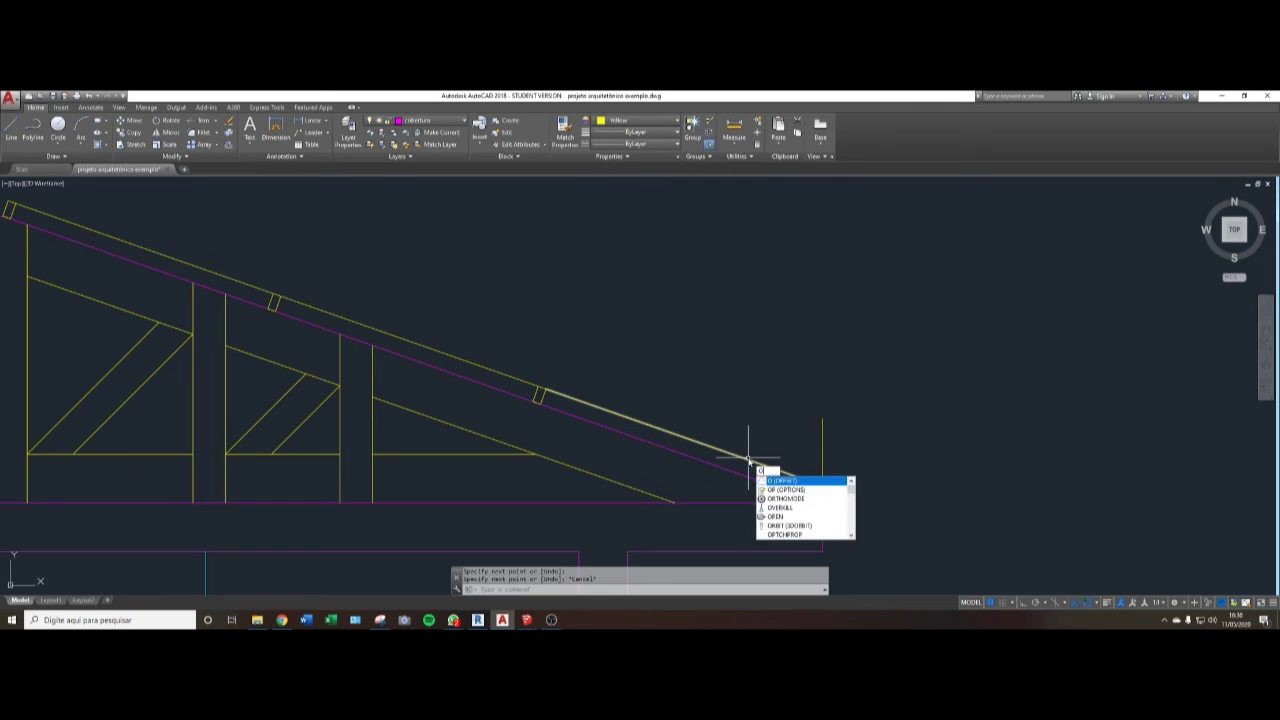
key("Return")
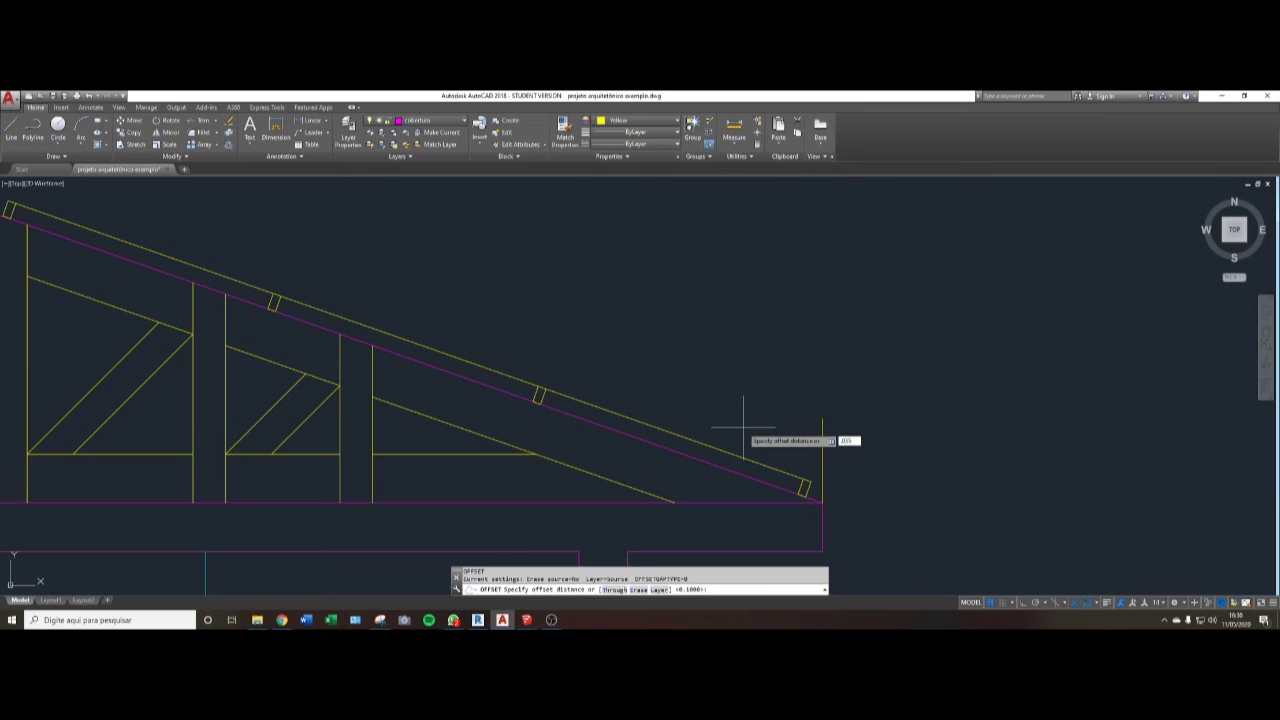
type(".03")
key("Return")
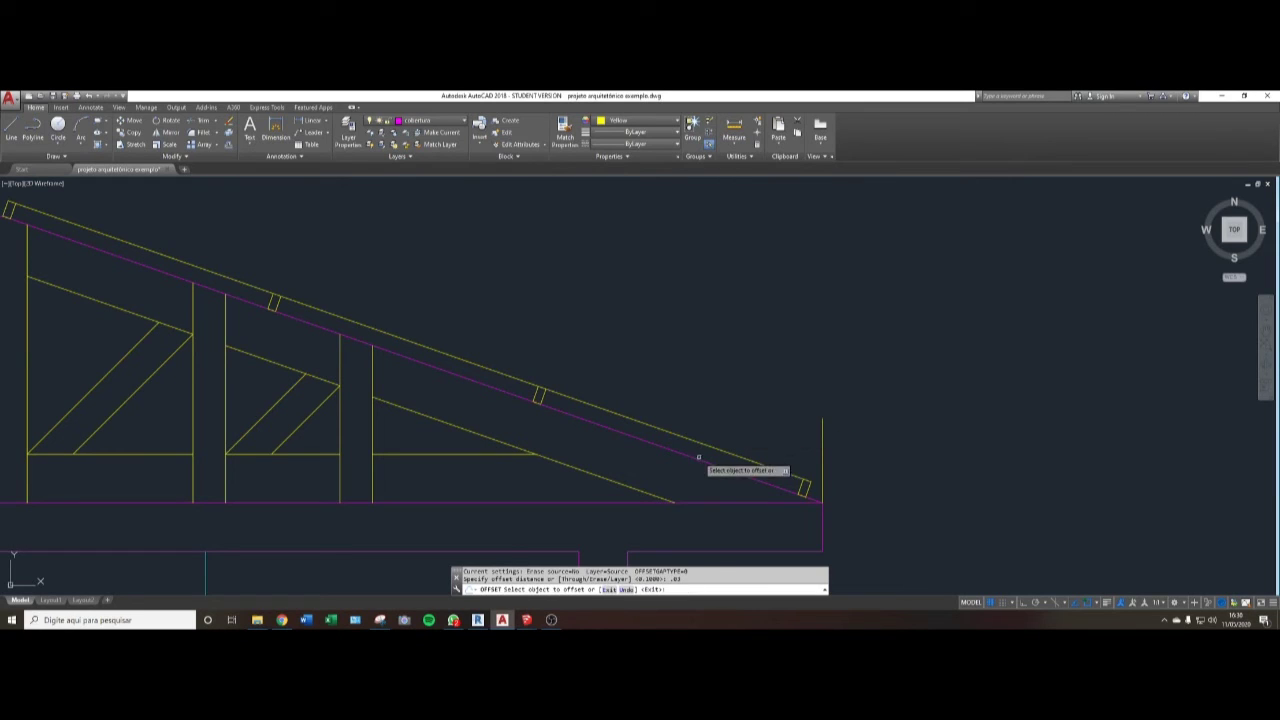
left_click(713, 442)
left_click(728, 400)
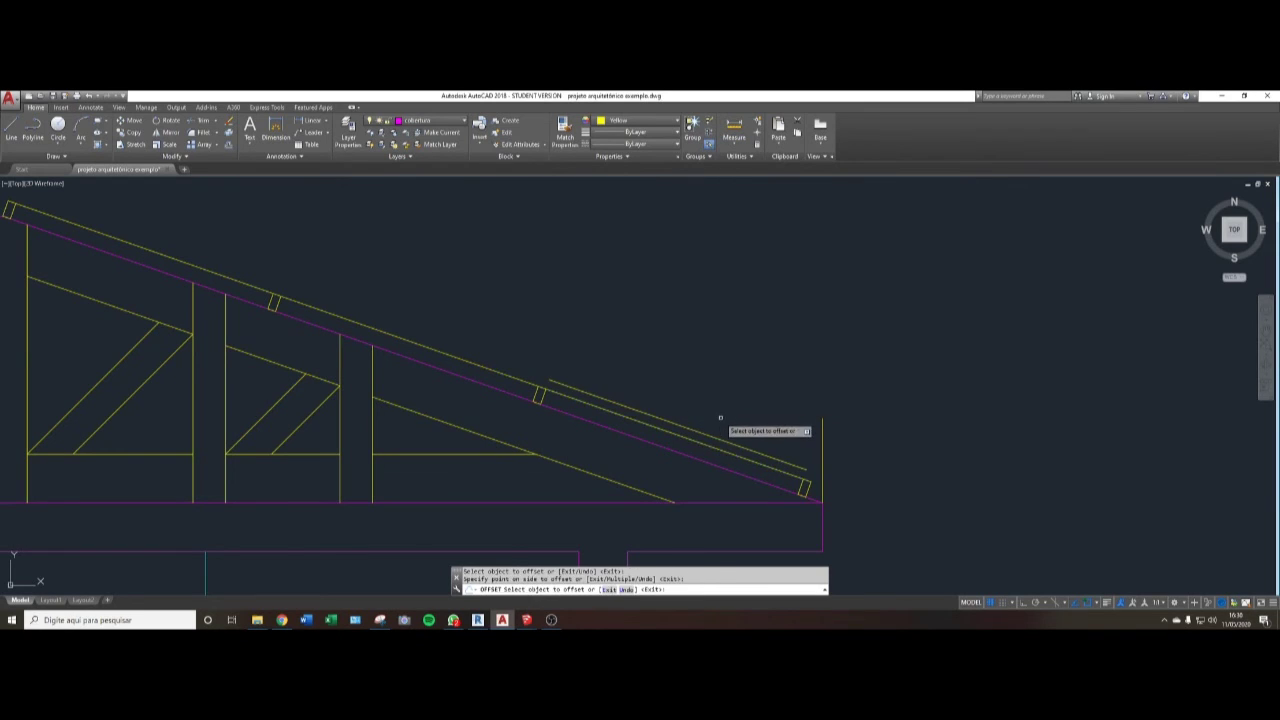
key("Escape")
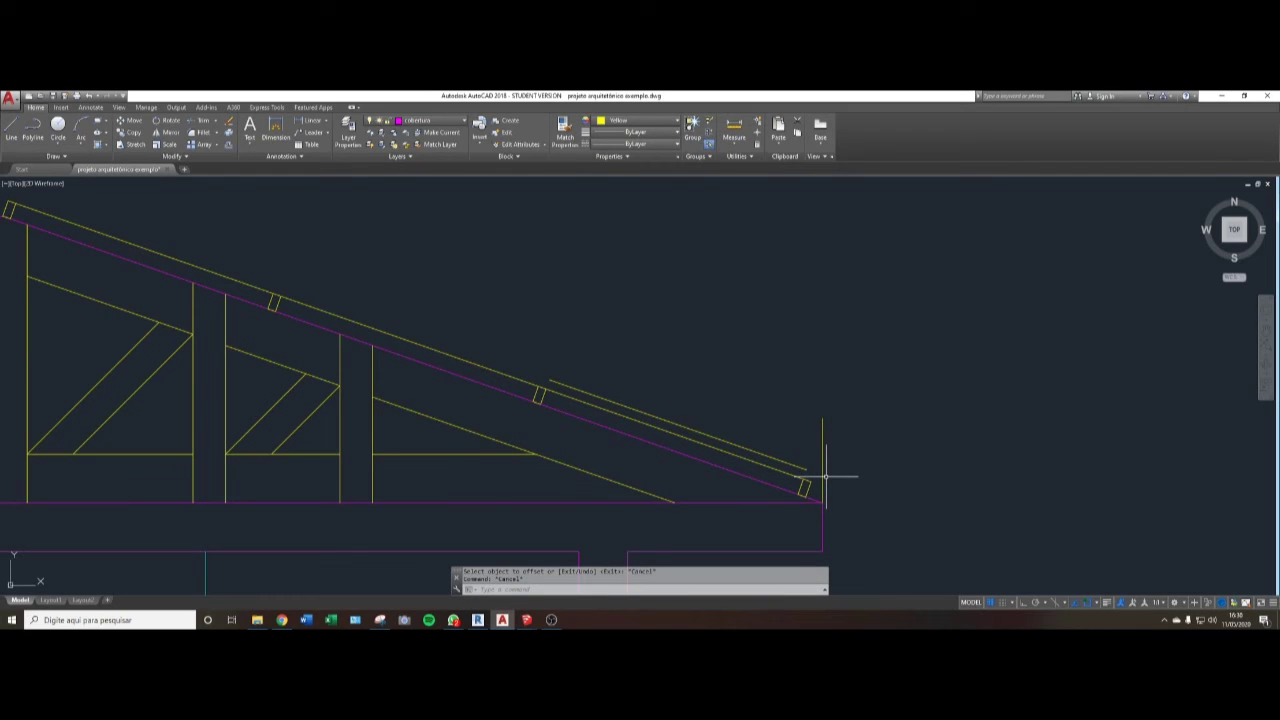
- Extend both parallel covering lines at the right eave to the vertical guide line
type("ex")
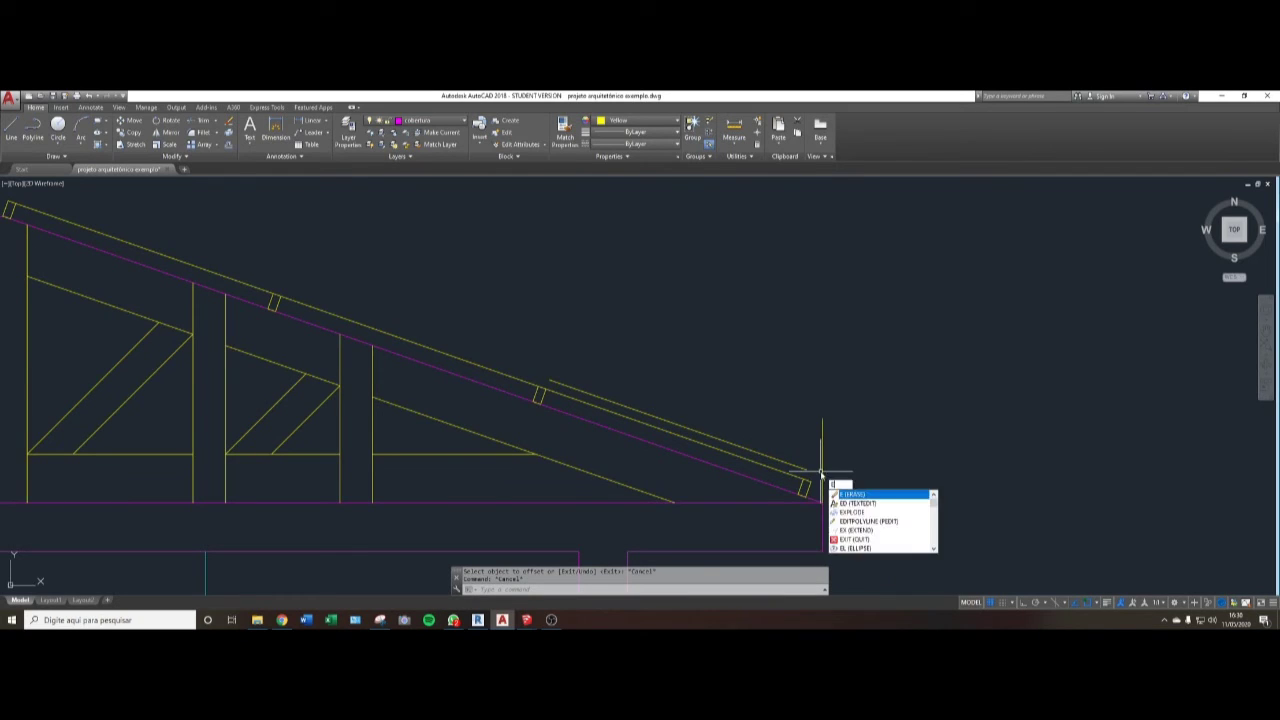
key("Return")
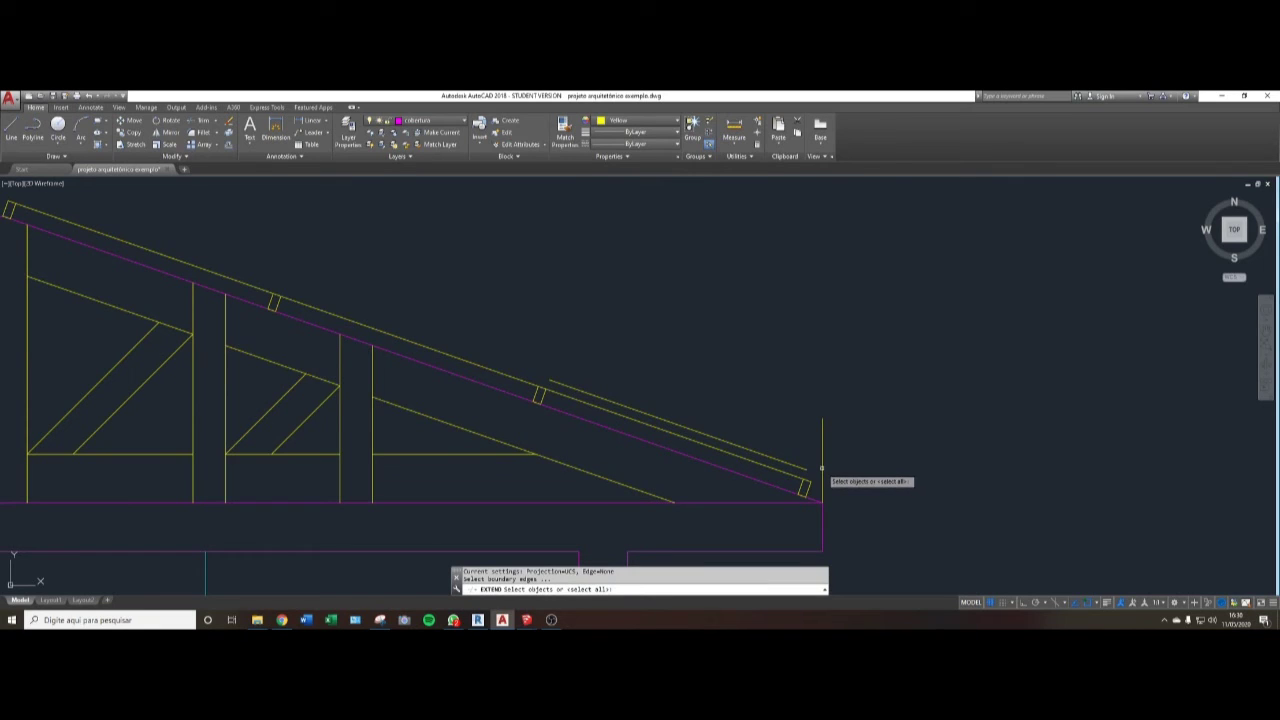
key("Return")
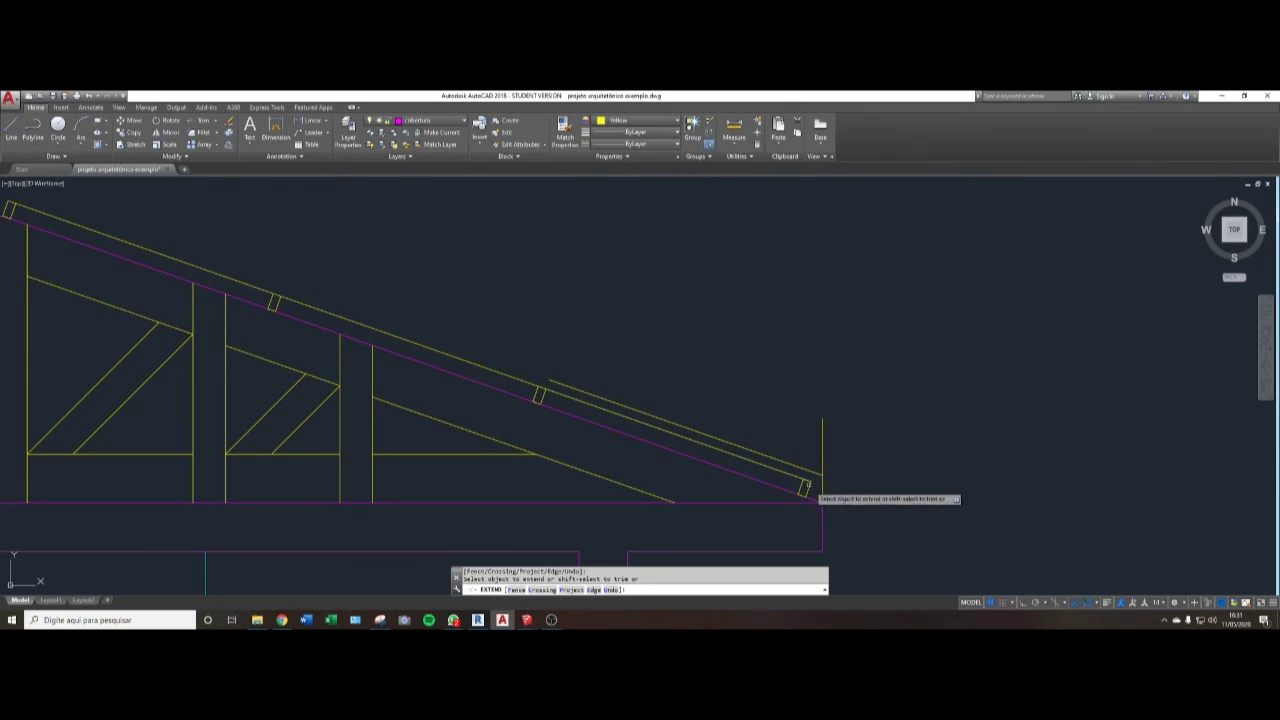
key("Return")
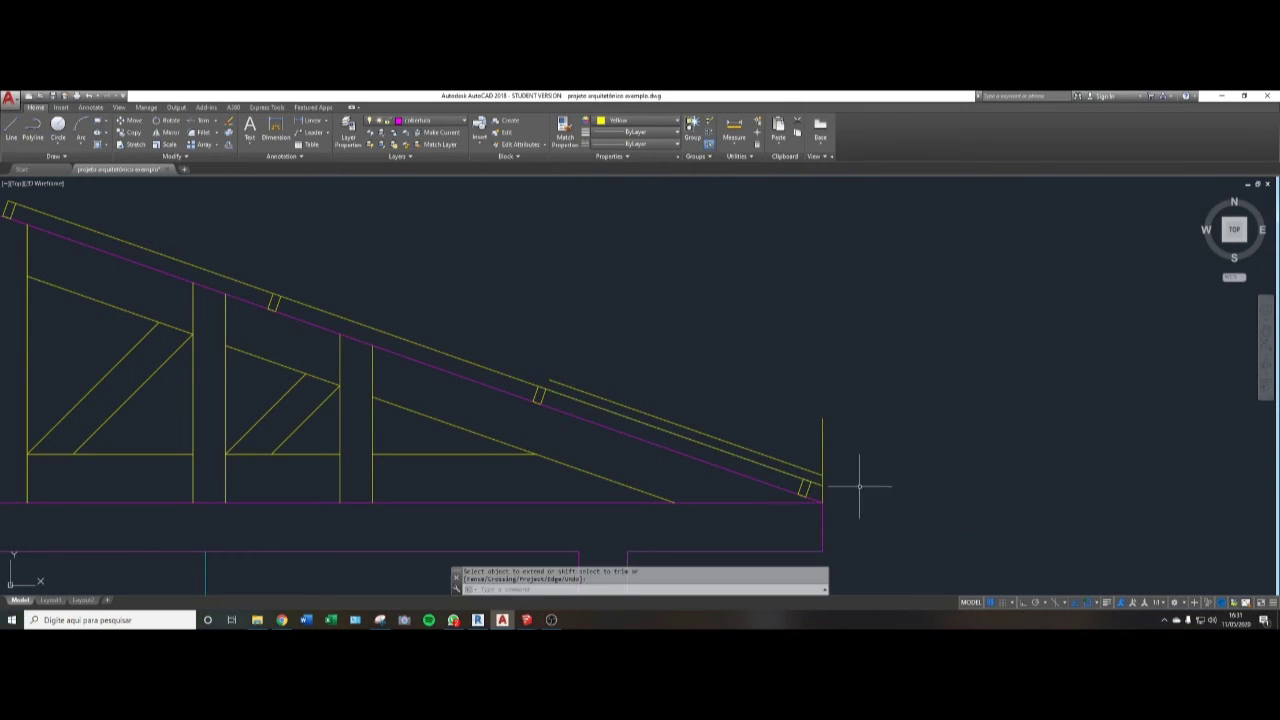
- Close the covering's eave end with a line from the upper line's endpoint perpendicular to the lower covering line
scroll(859, 487, "up", 4)
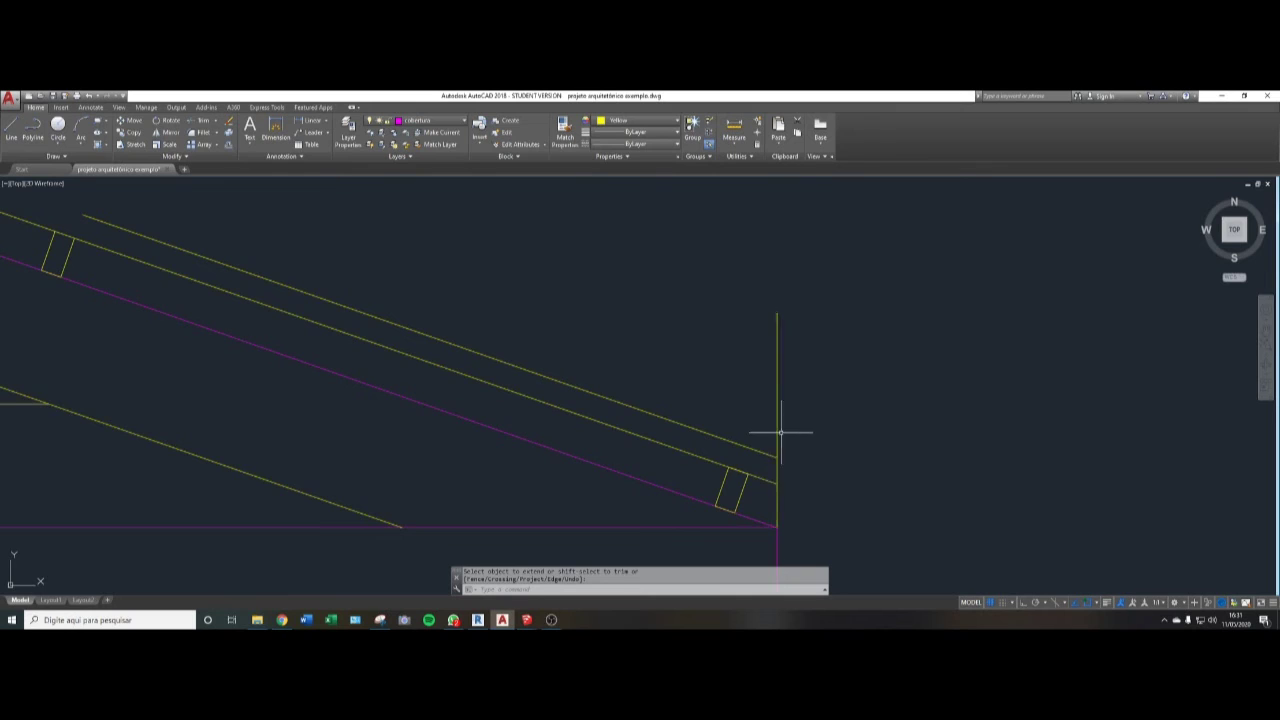
scroll(781, 434, "down", 1)
scroll(780, 437, "up", 1)
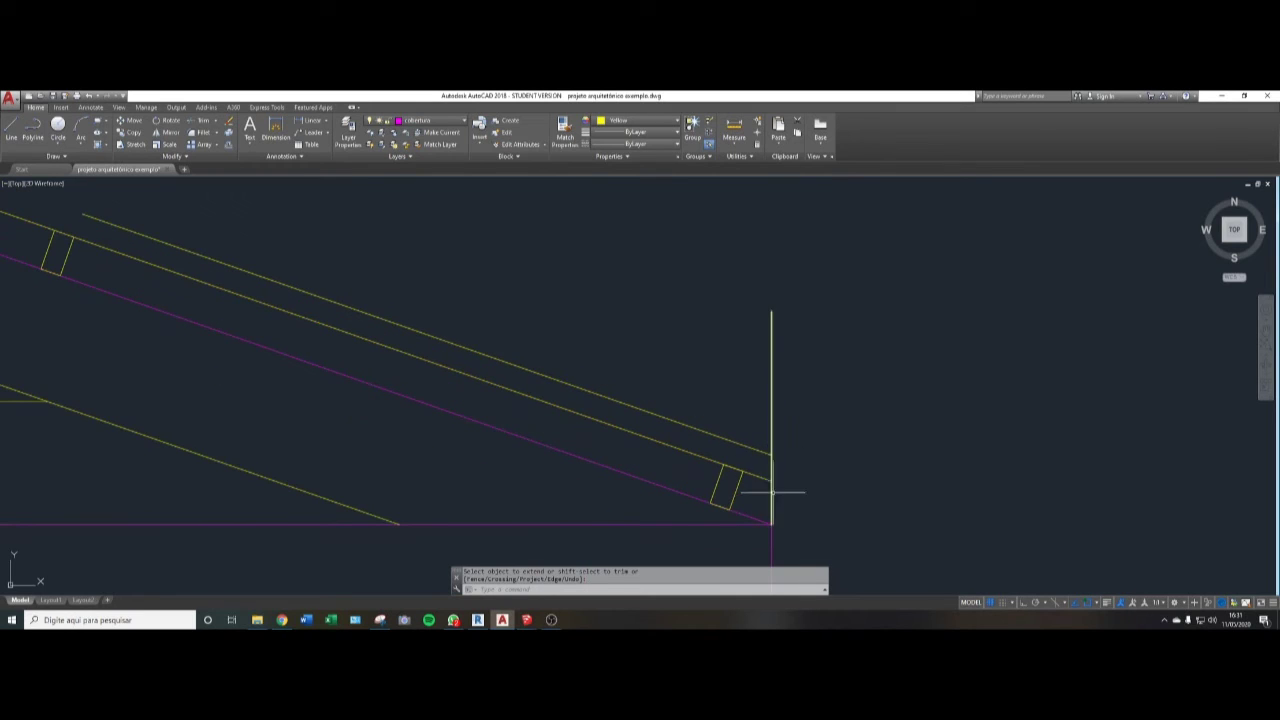
scroll(772, 465, "down", 2)
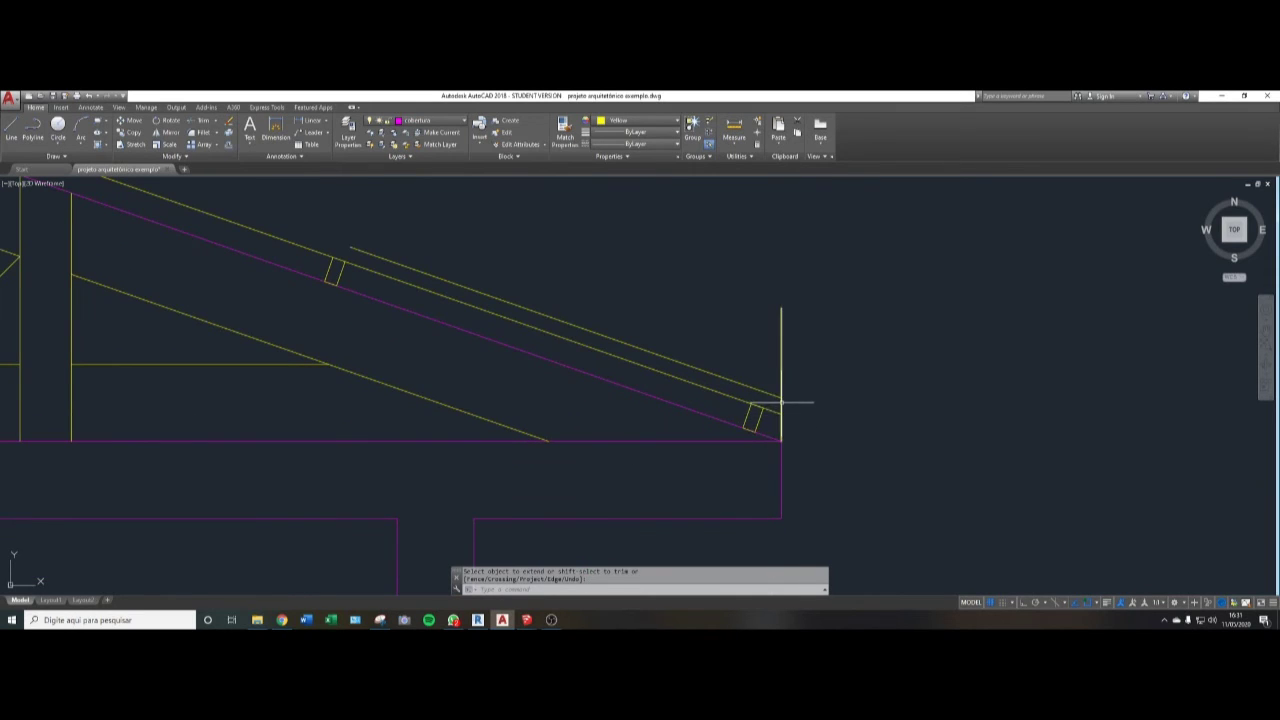
key("Escape")
type("l")
key("Return")
scroll(766, 396, "up", 4)
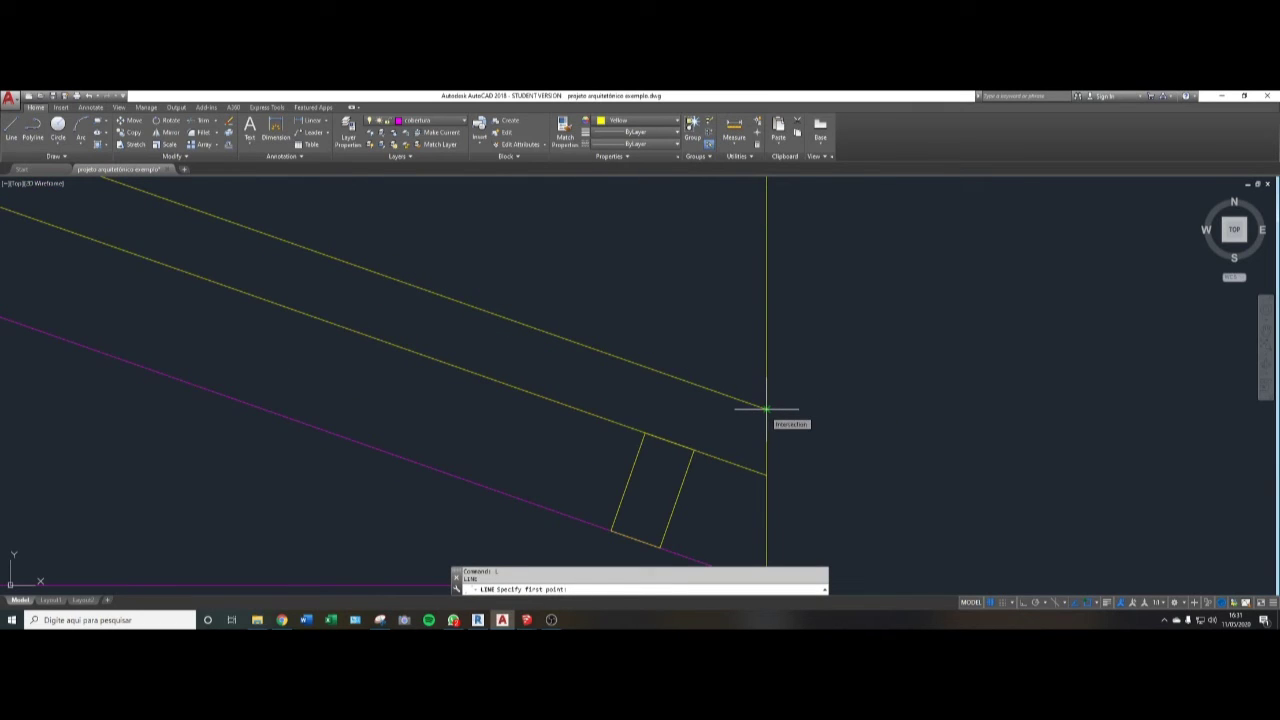
left_click(766, 408)
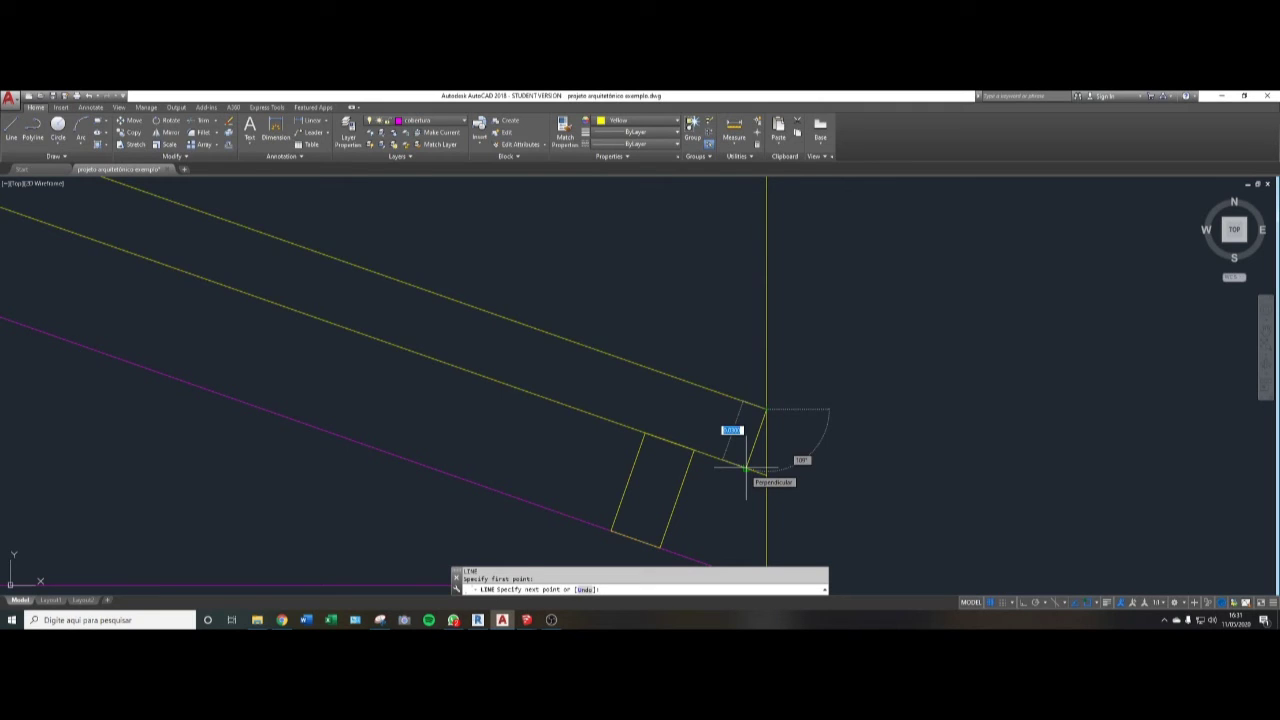
left_click(755, 495)
scroll(778, 420, "down", 2)
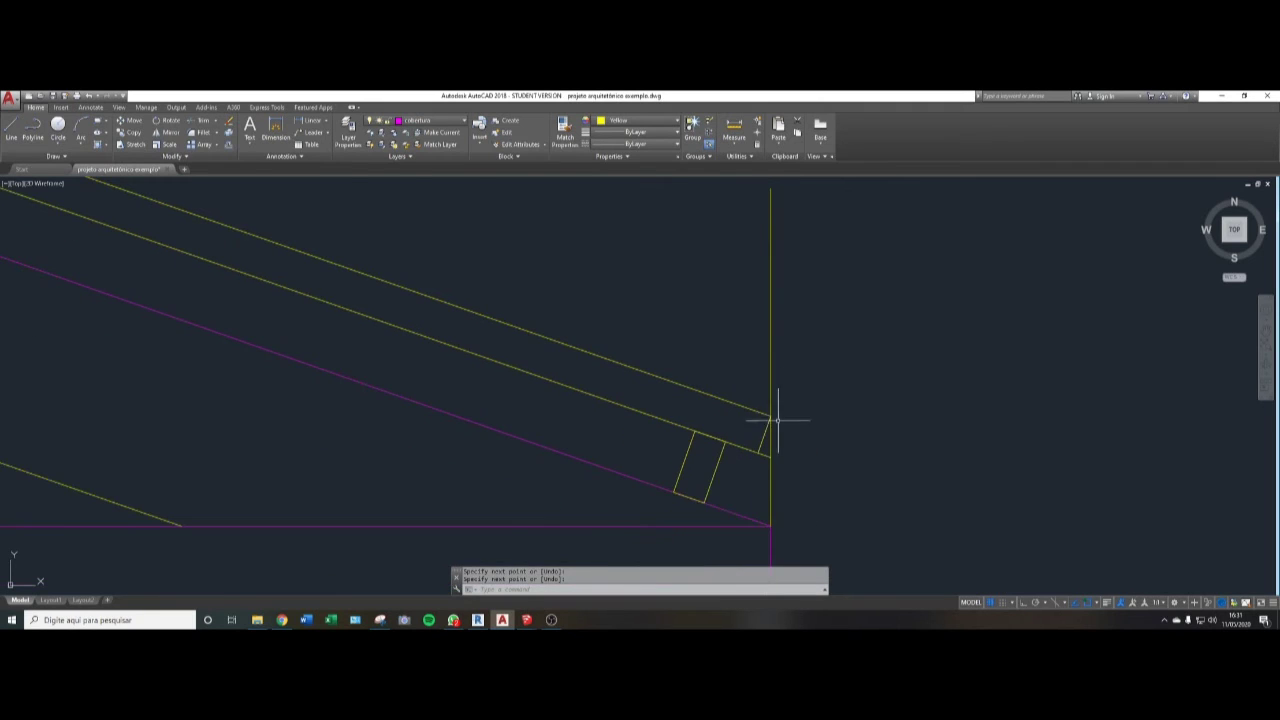
- Erase the vertical guide line at the right eave
left_click(809, 291)
left_click(758, 307)
type("e")
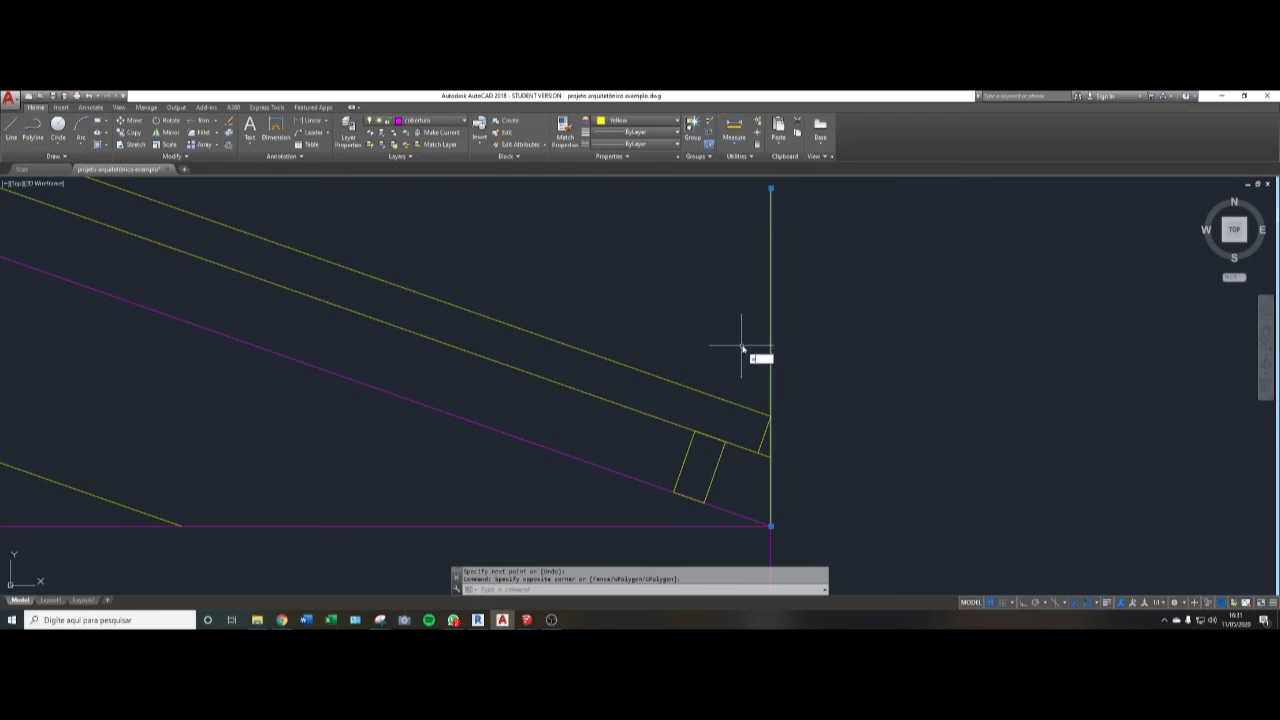
key("Return")
- Fillet the lower covering line with the perpendicular end line into a sharp corner at the right eave
type("f")
key("Return")
left_click(758, 447)
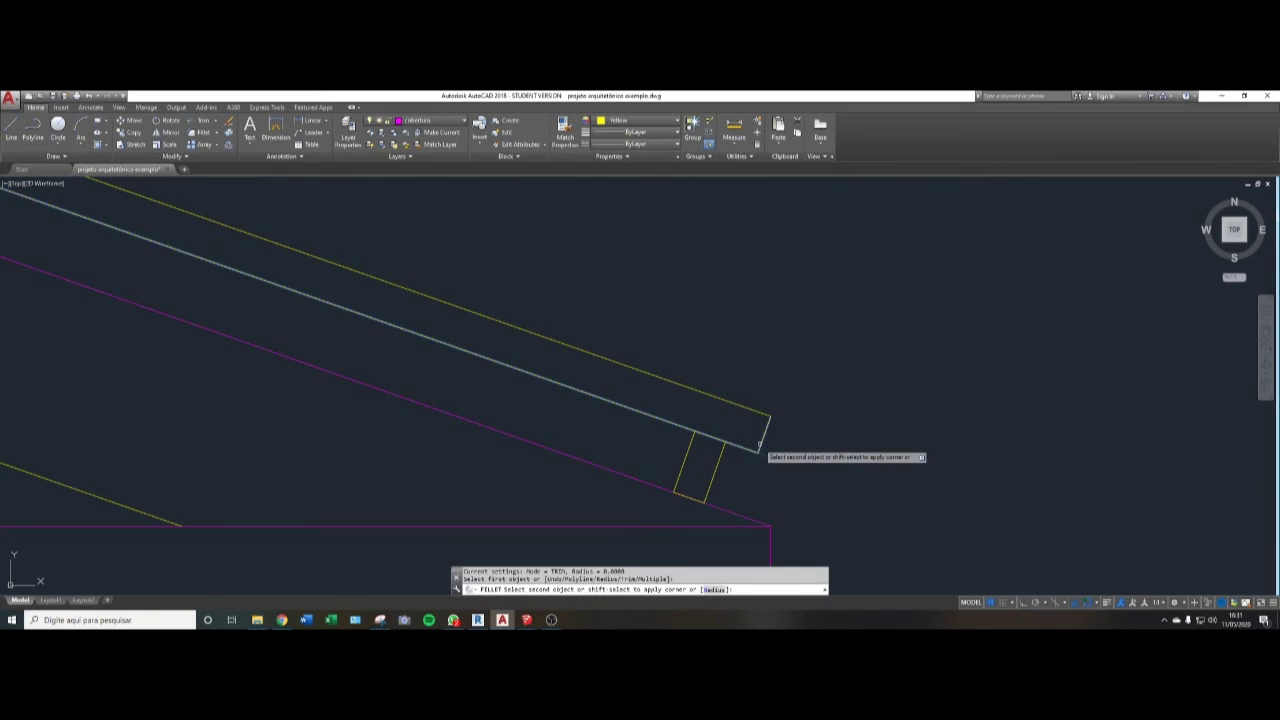
left_click(753, 452)
scroll(730, 447, "down", 6)
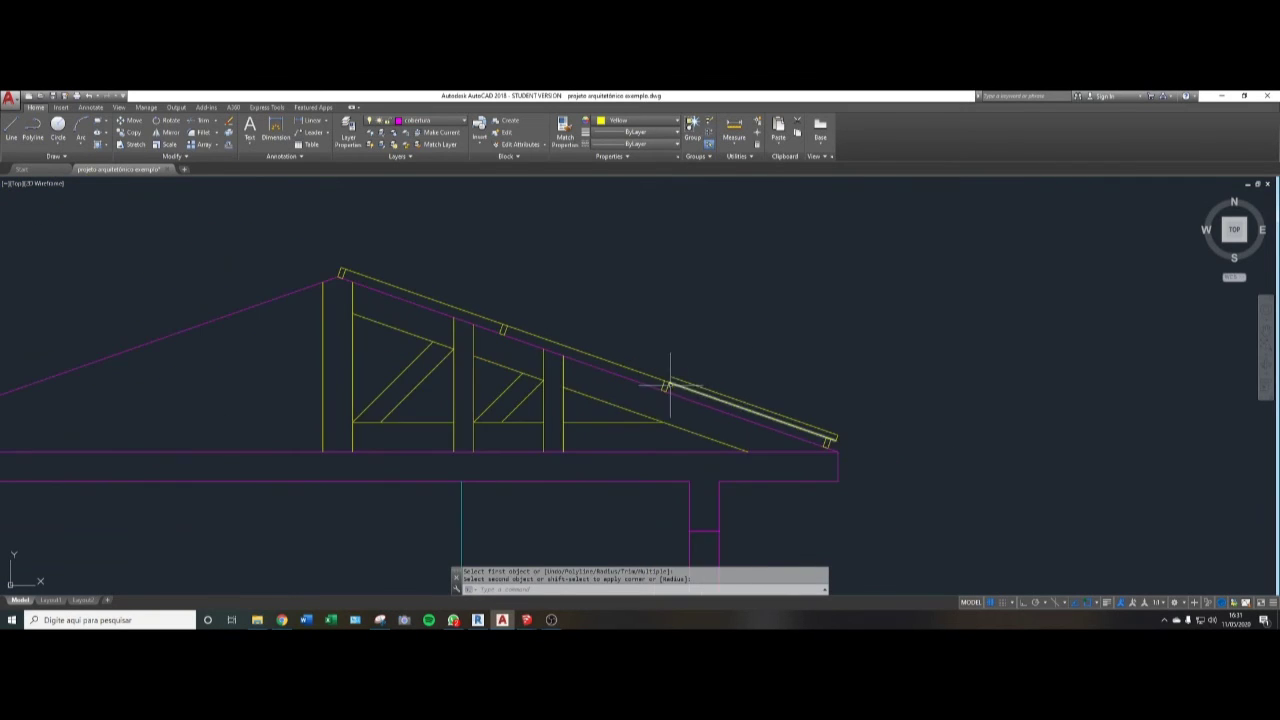
- Mirror the right half's truss members, battens and covering, without the magenta slope line, about the vertical axis through the central post, keeping the originals
middle_click_drag(631, 366, 652, 357)
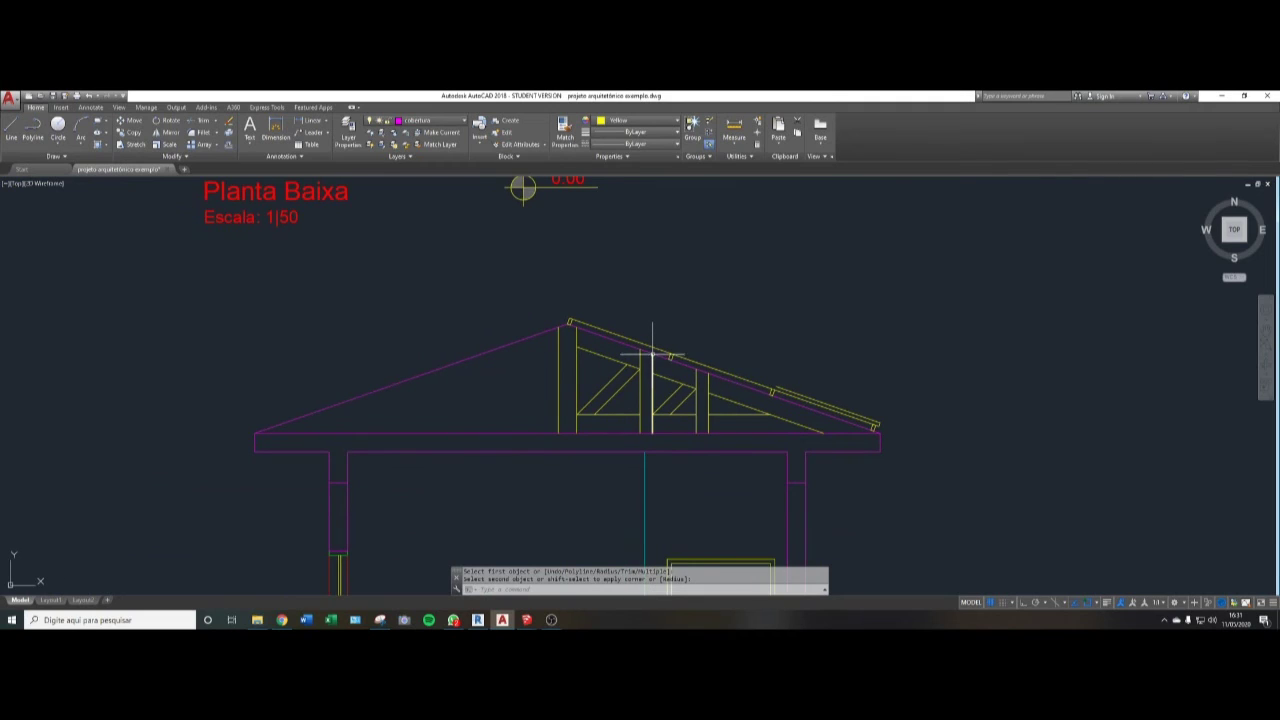
type("mi")
key("Return")
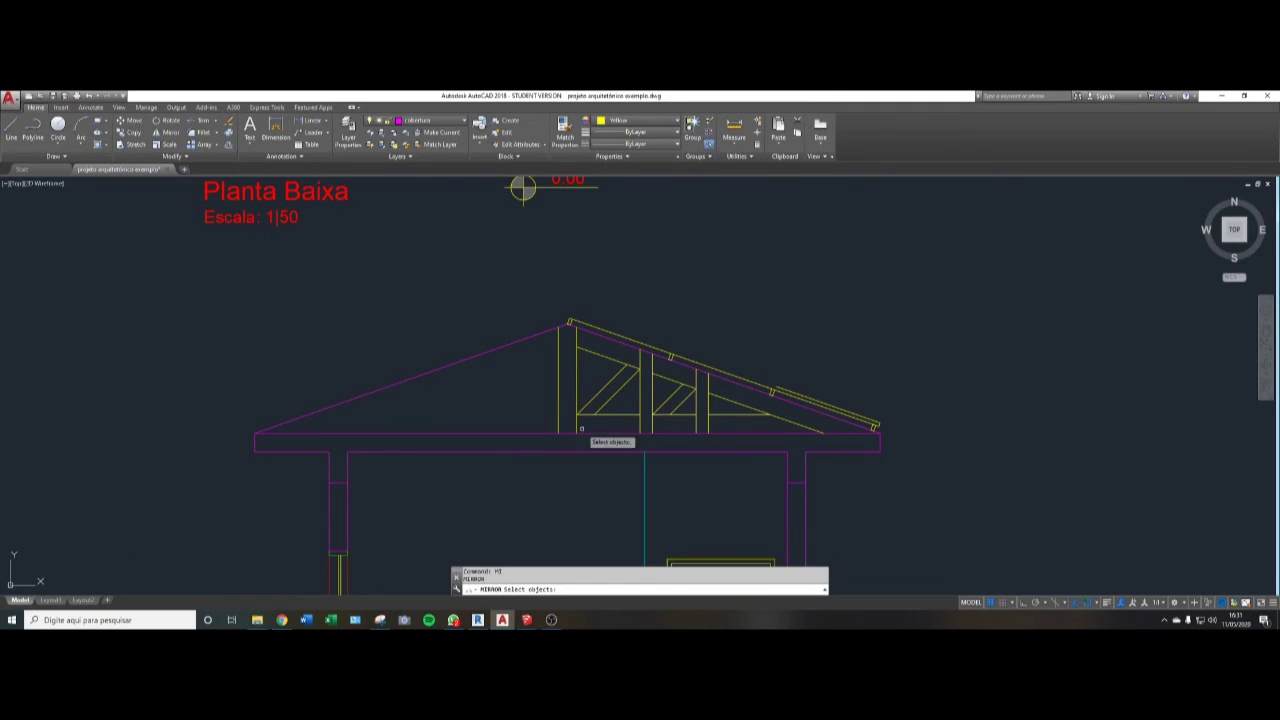
left_click(564, 442)
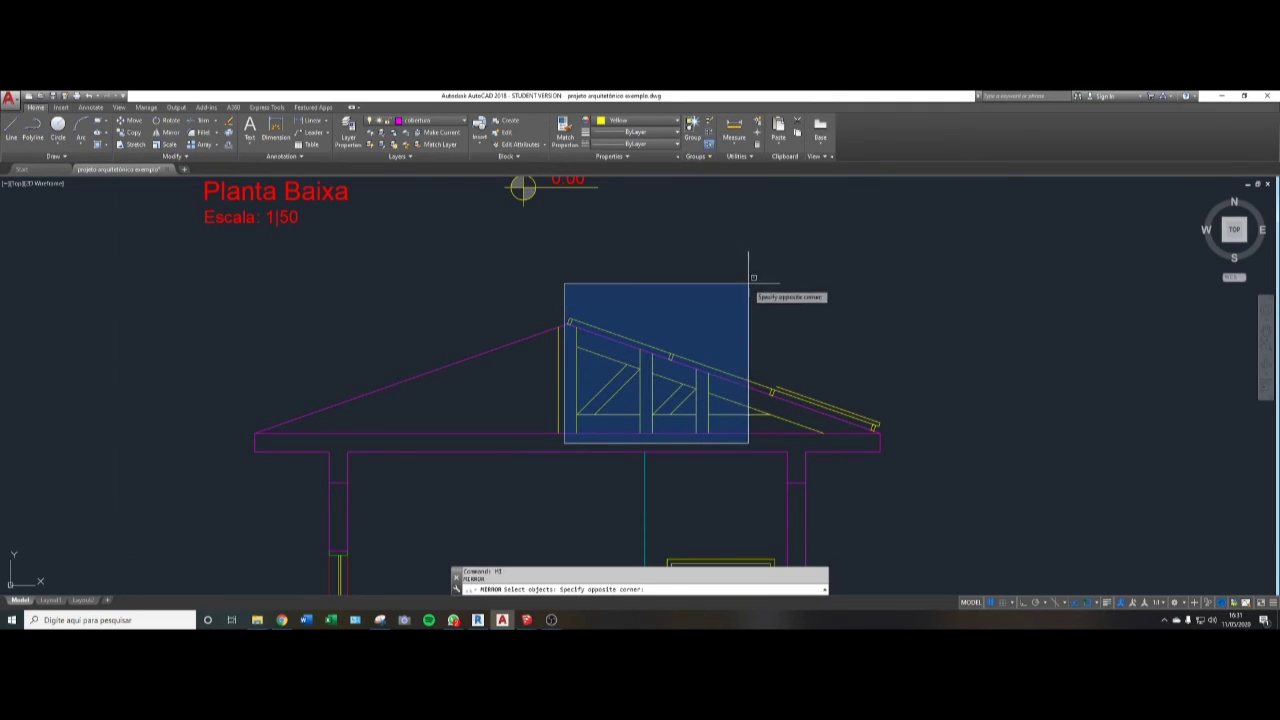
left_click(932, 263)
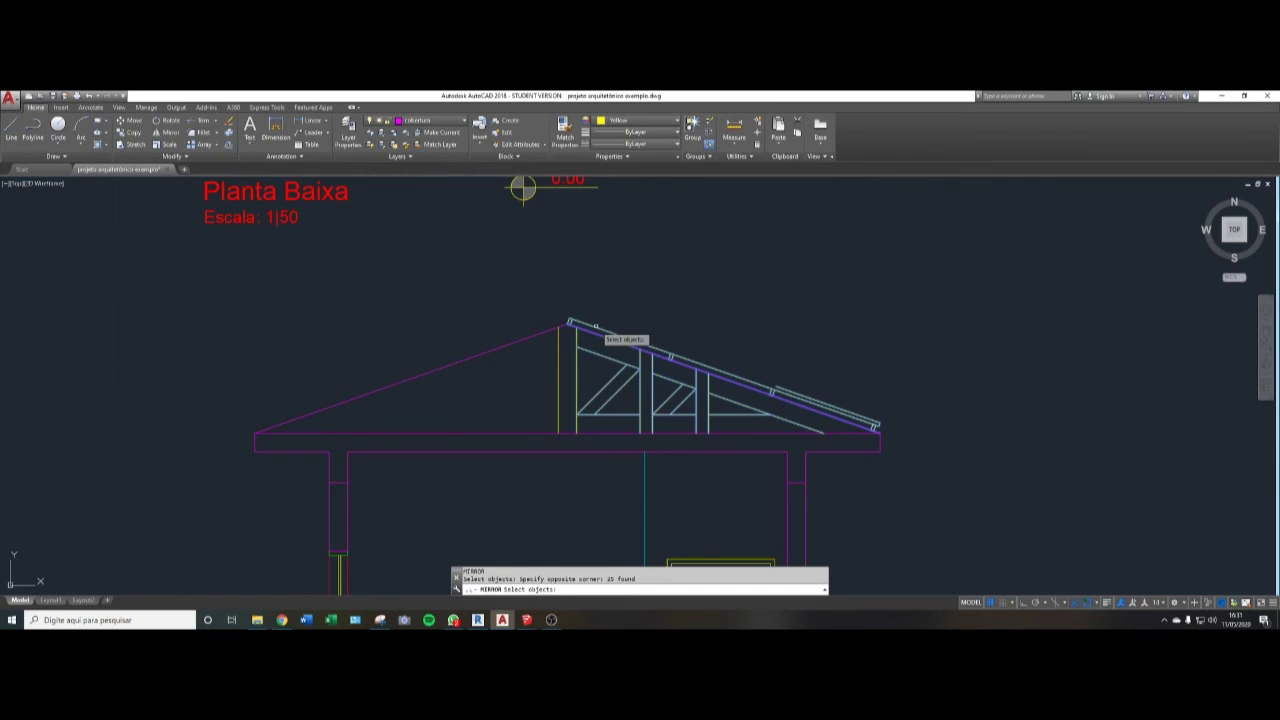
left_click(585, 330, "shift")
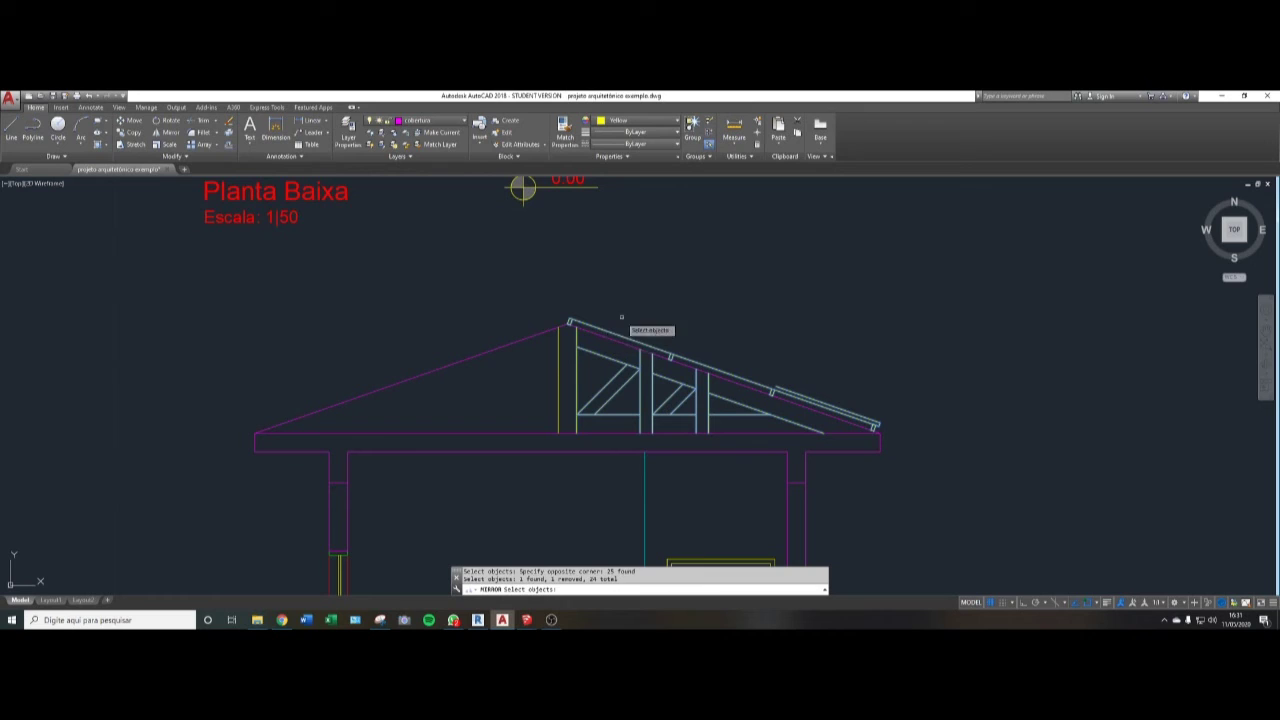
key("Return")
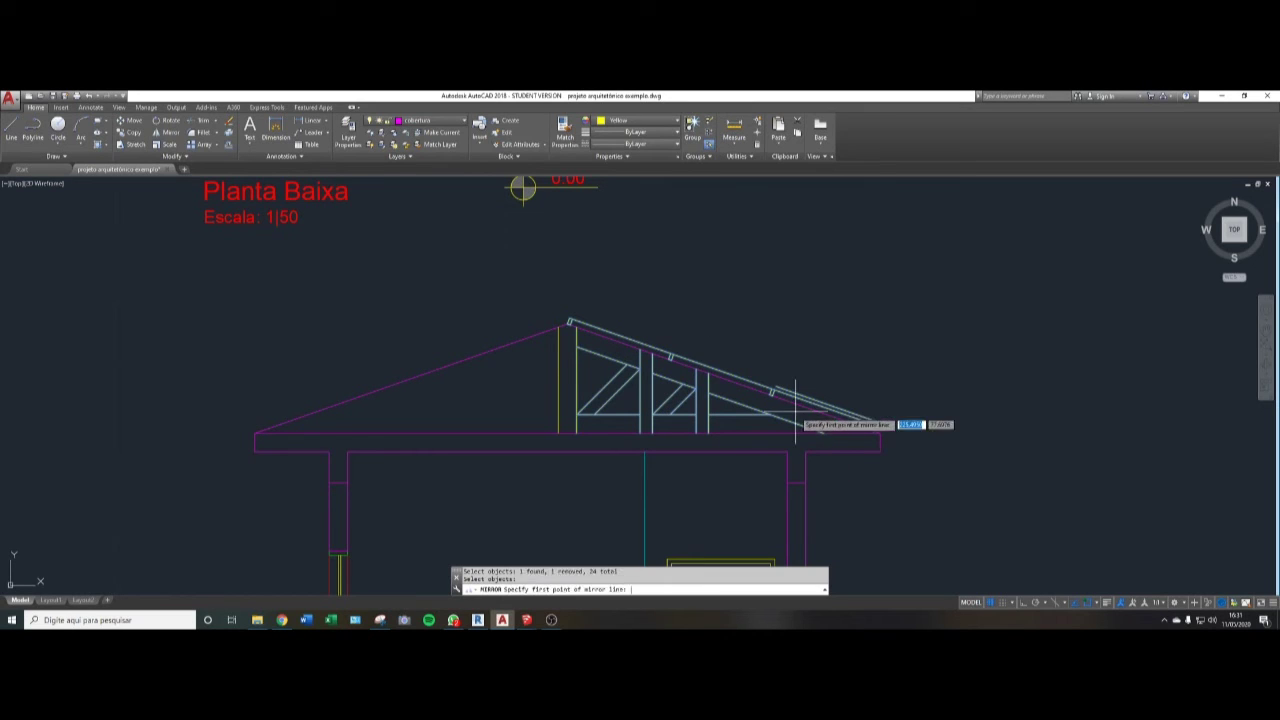
left_click(567, 435)
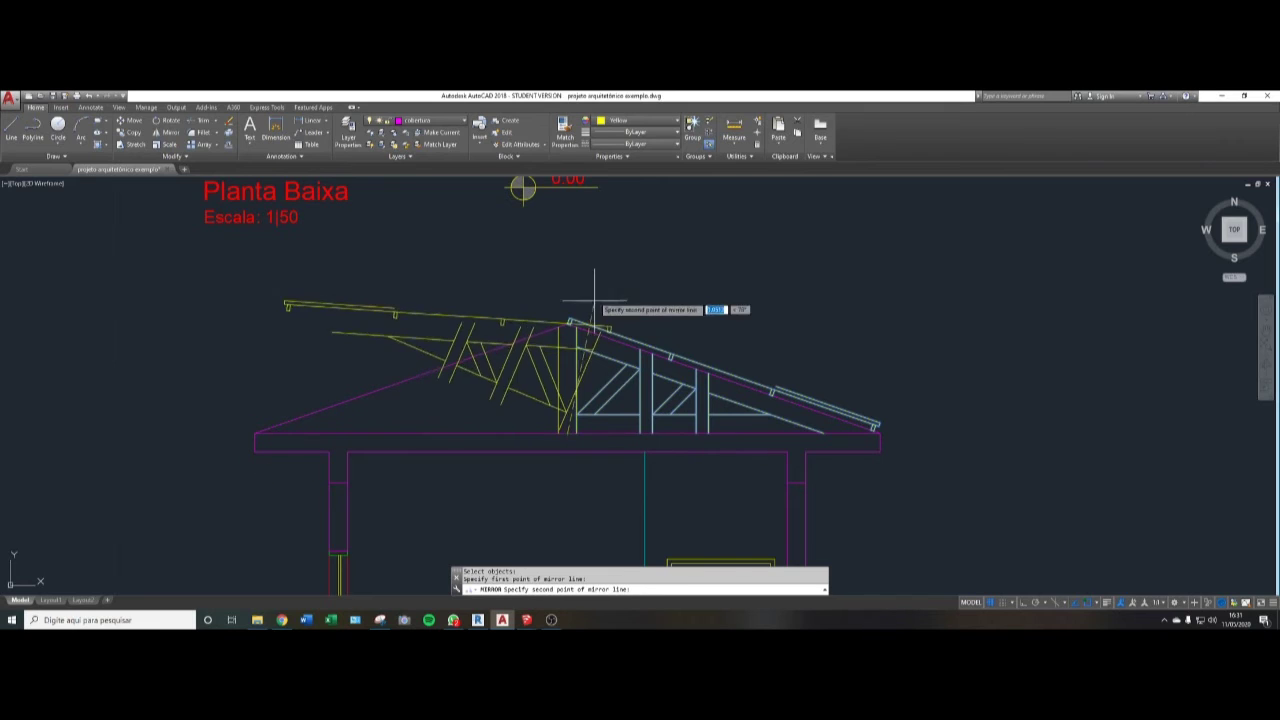
left_click(594, 245)
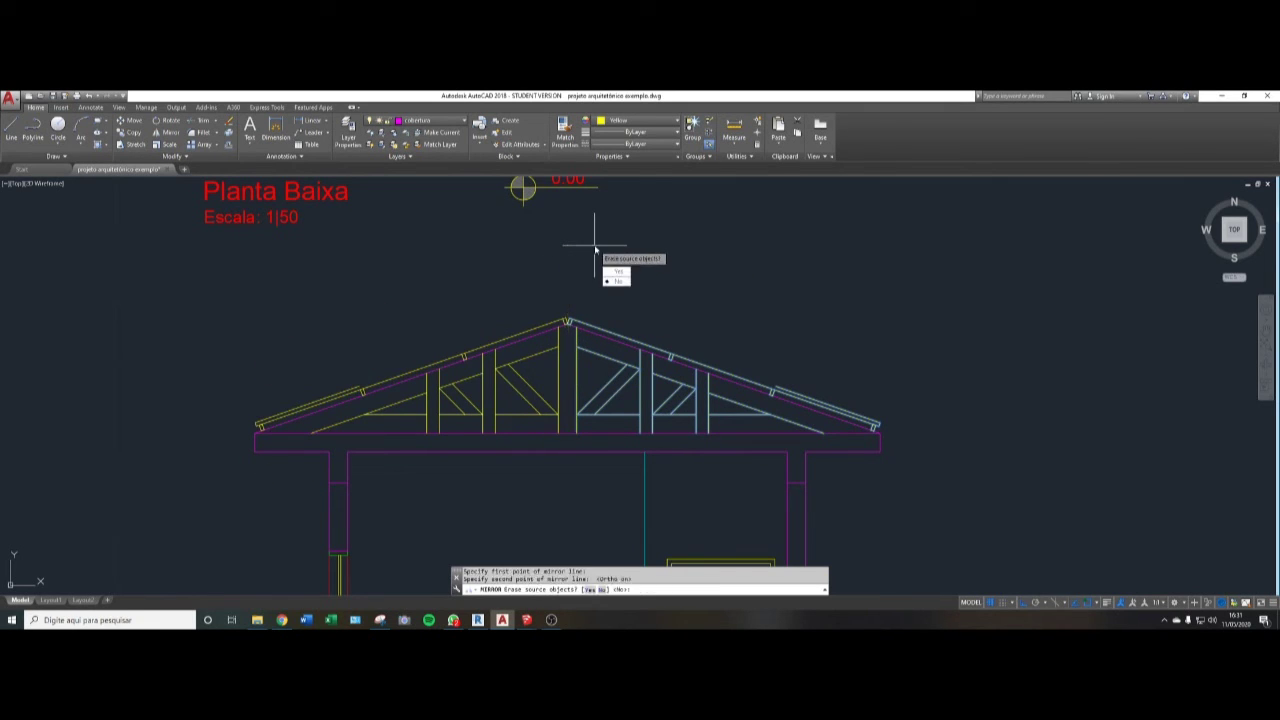
key("Return")
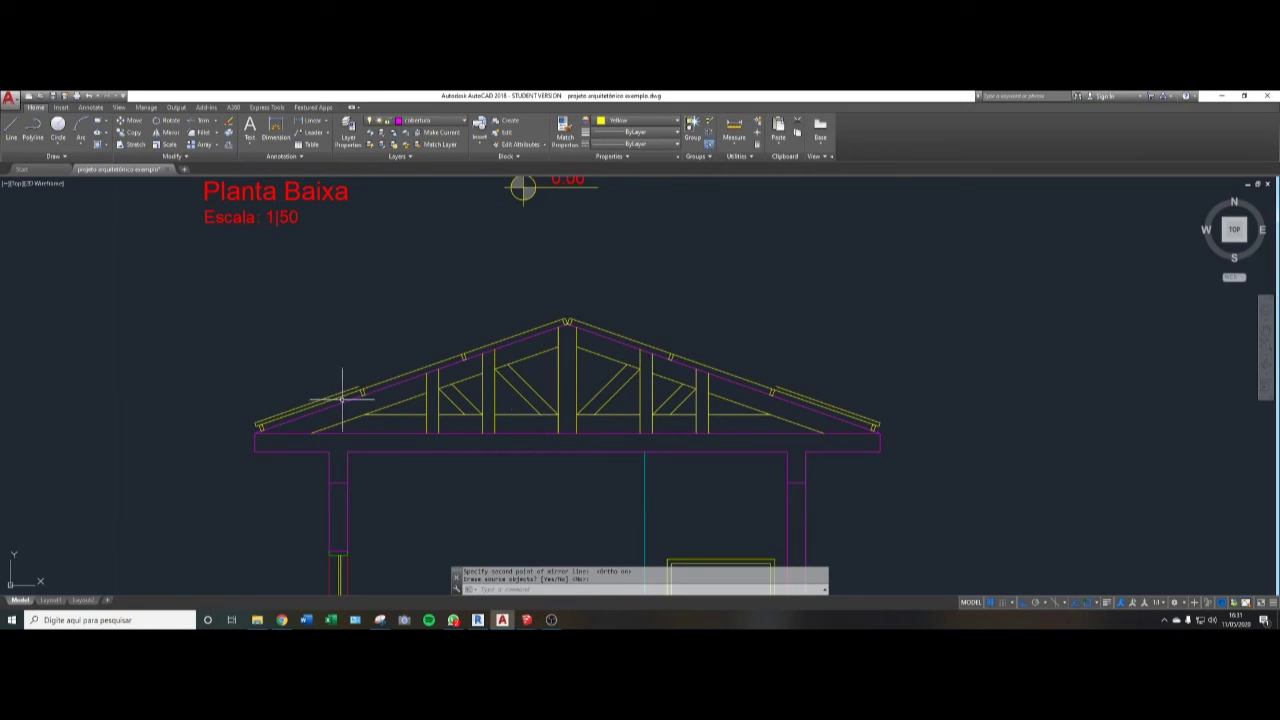
- Fillet the upper covering lines of the left and right slopes so they meet at the ridge
type("f")
key("Return")
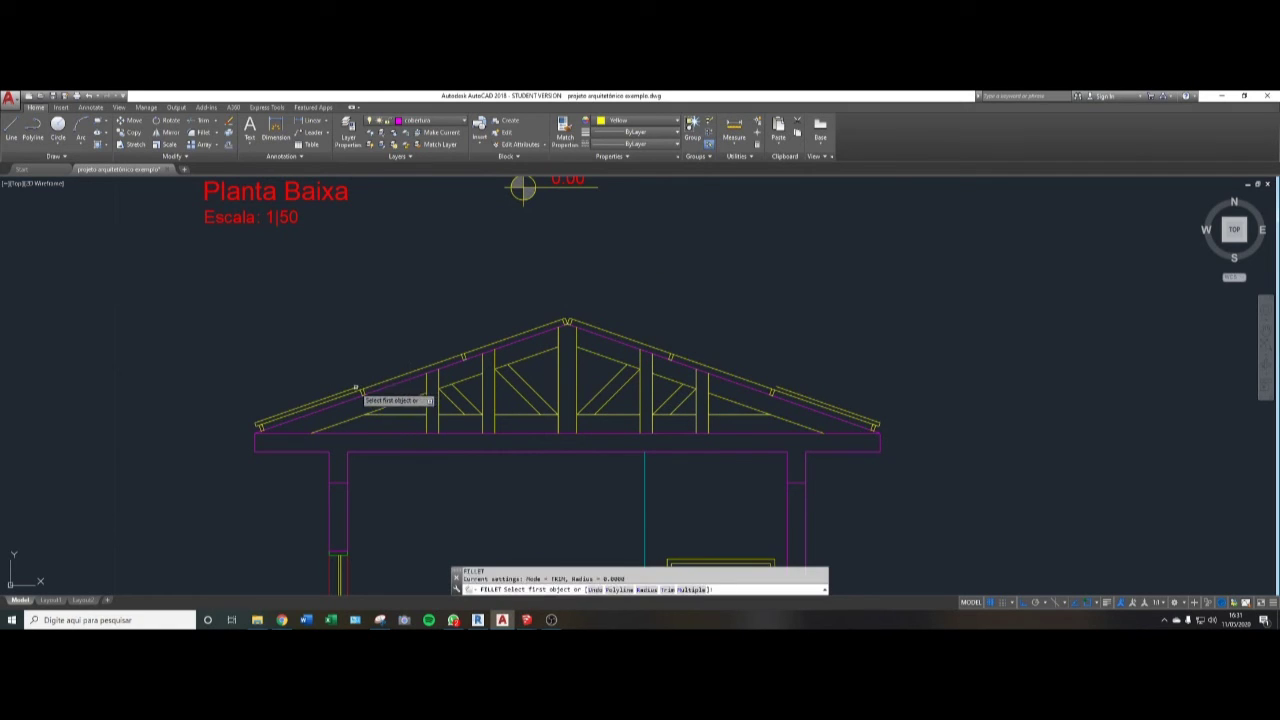
left_click(356, 388)
left_click(680, 342)
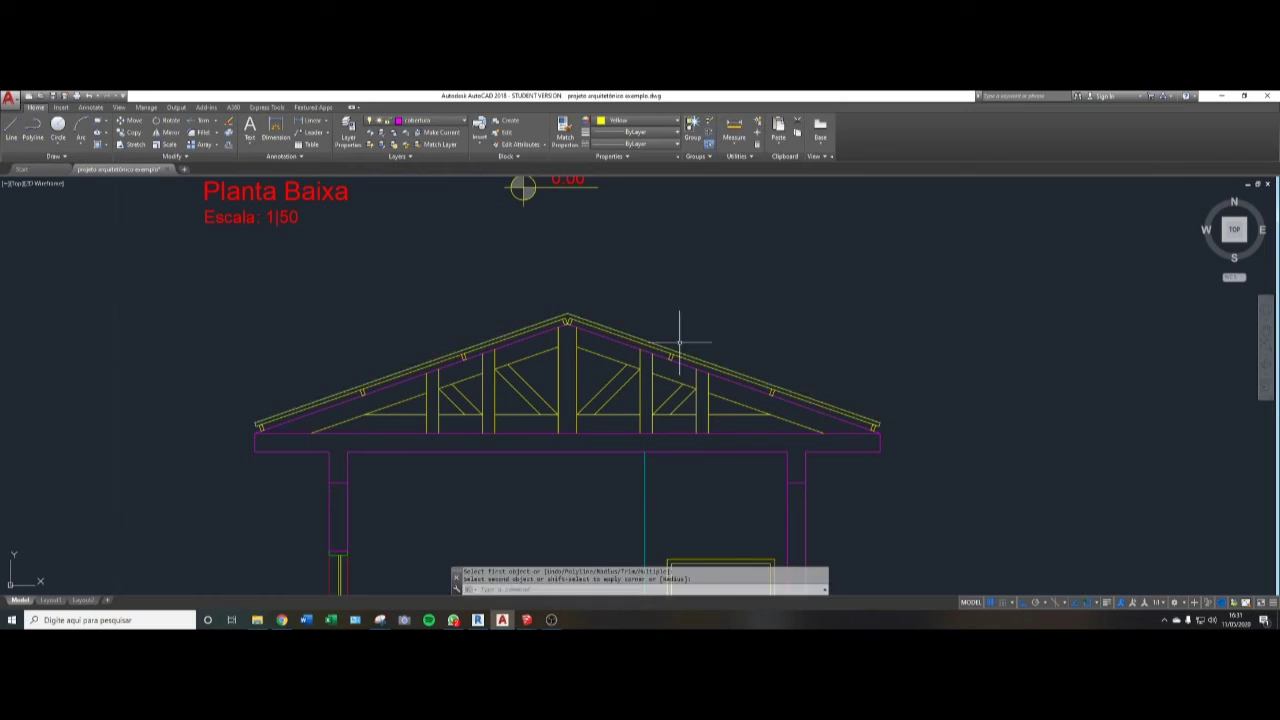
scroll(571, 314, "up", 5)
key("Return")
left_click(540, 322)
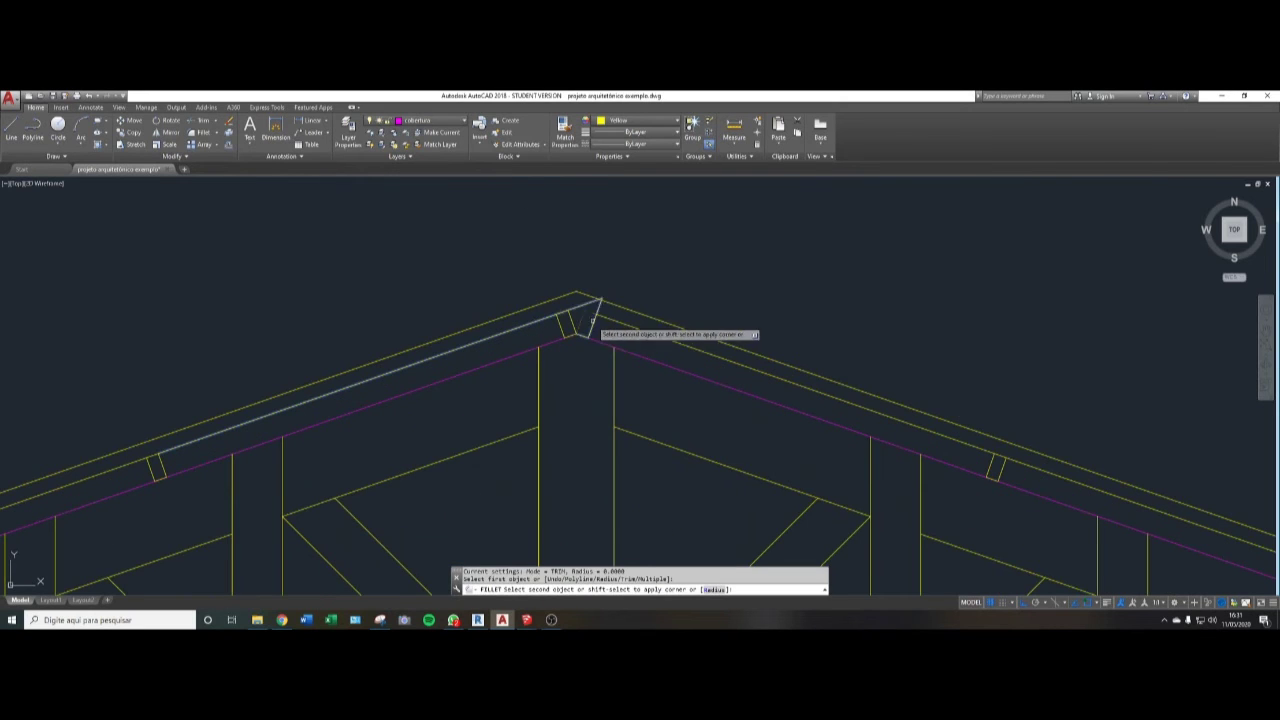
key("Escape")
key("Escape")
scroll(640, 300, "down", 8)
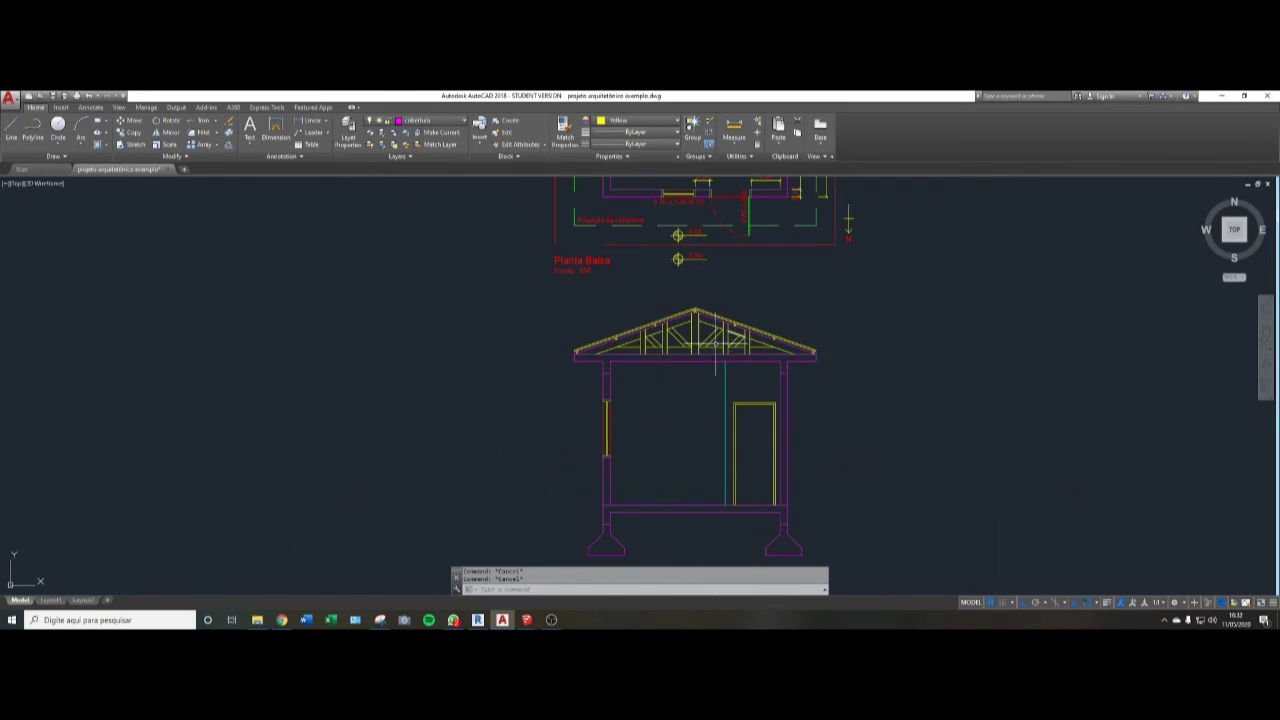
- Change the color of the two magenta slope lines beneath the roof covering to cyan
scroll(735, 310, "up", 3)
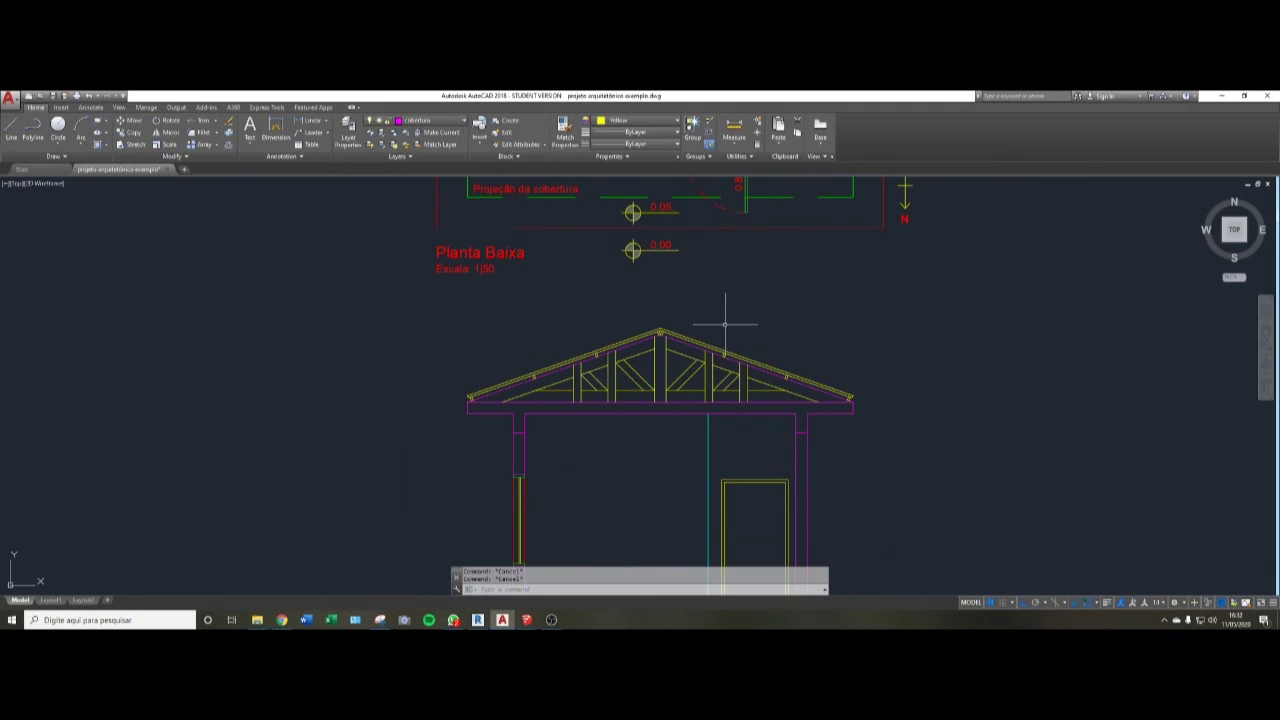
left_click(678, 341)
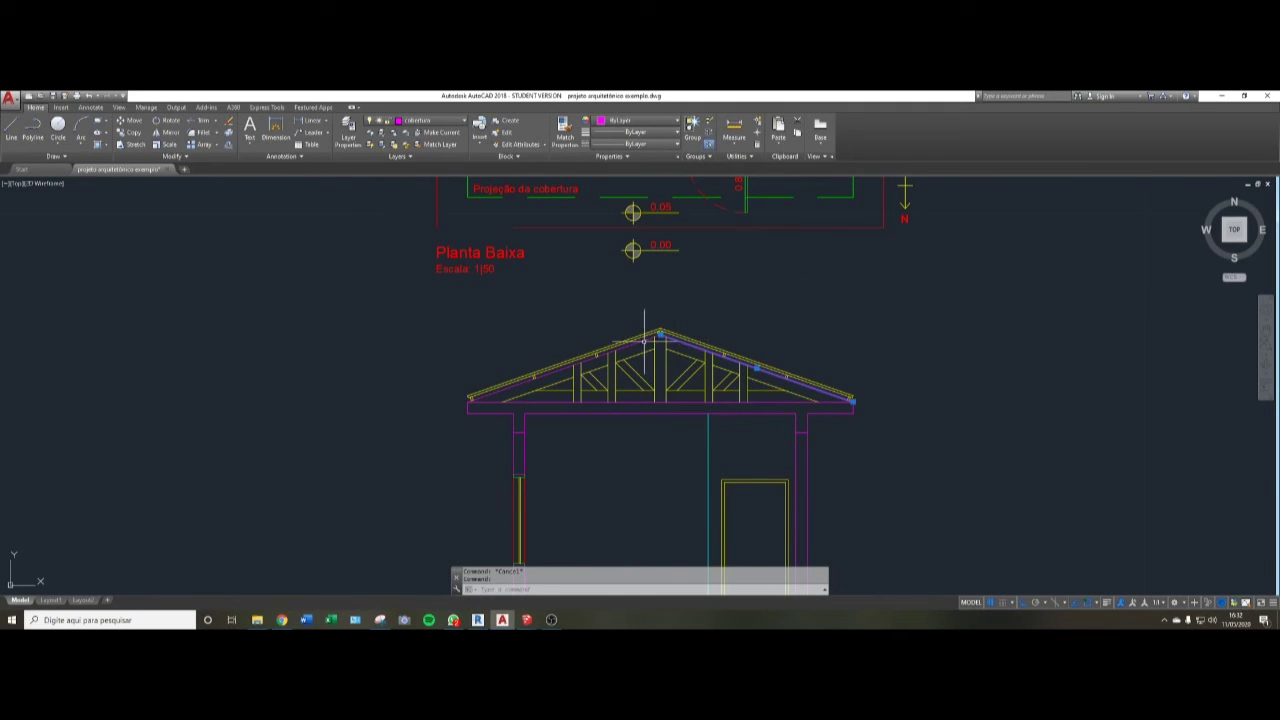
left_click(641, 342)
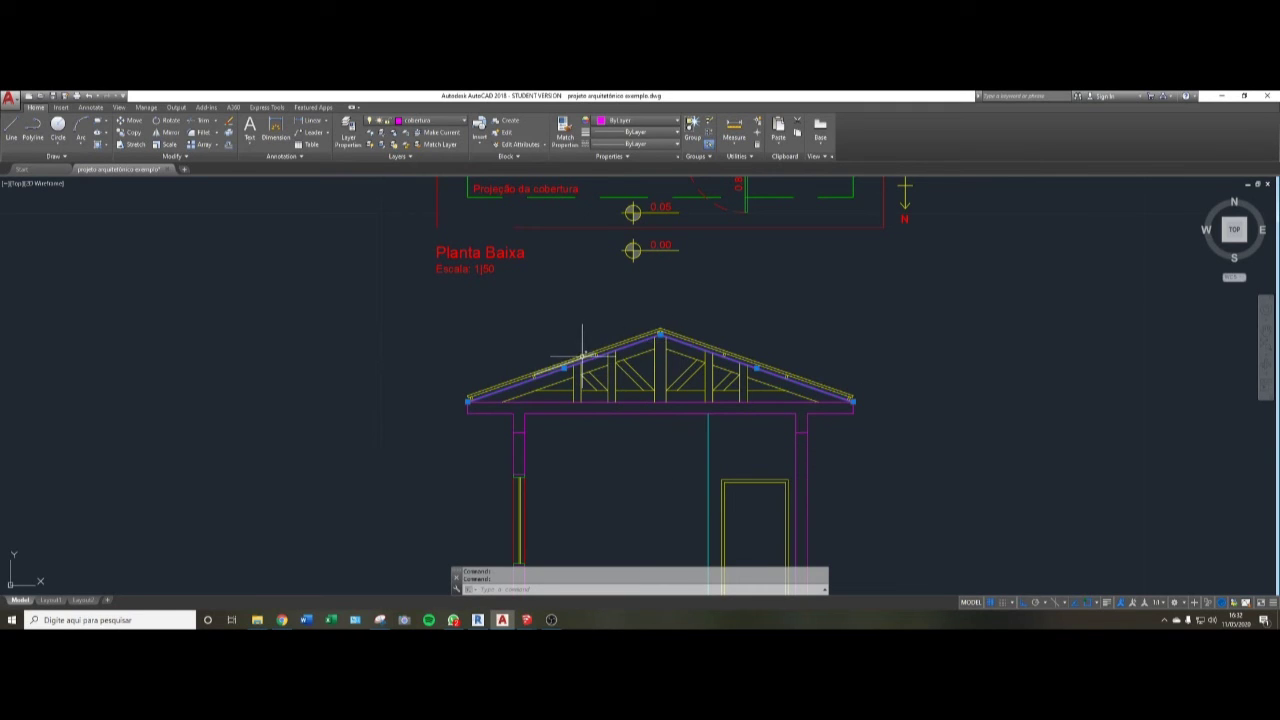
scroll(586, 345, "up", 2)
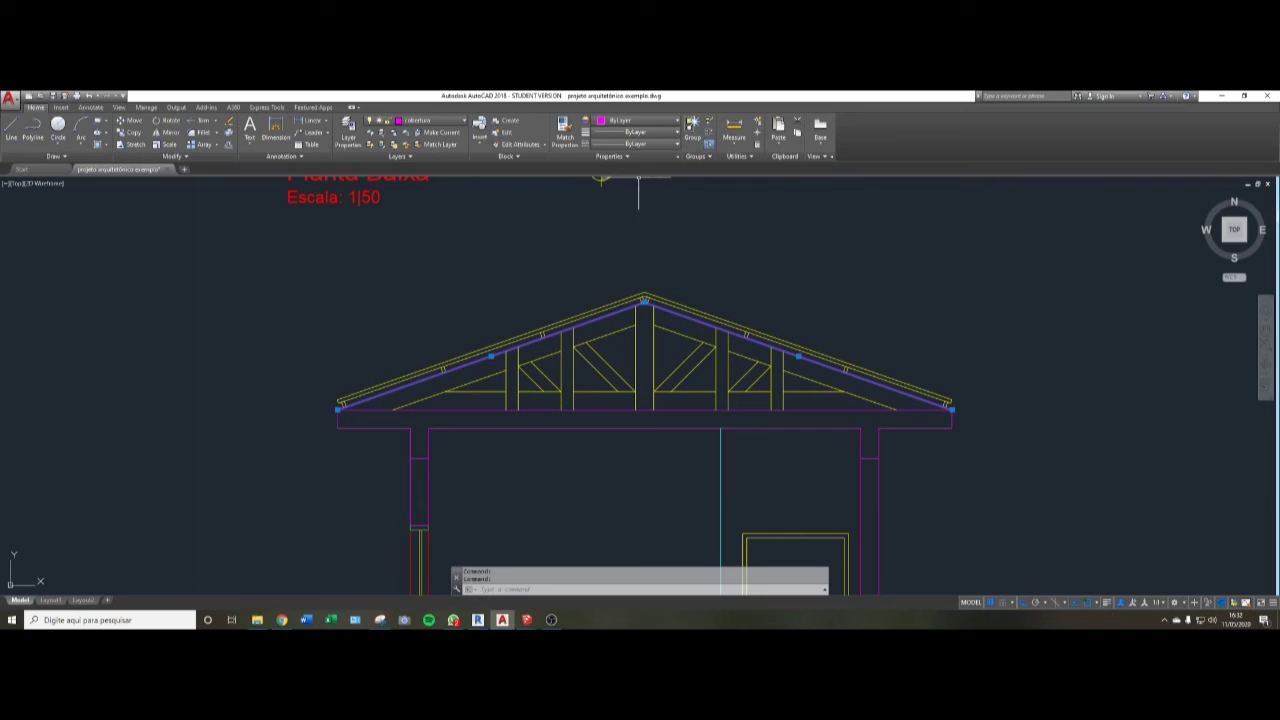
left_click(640, 121)
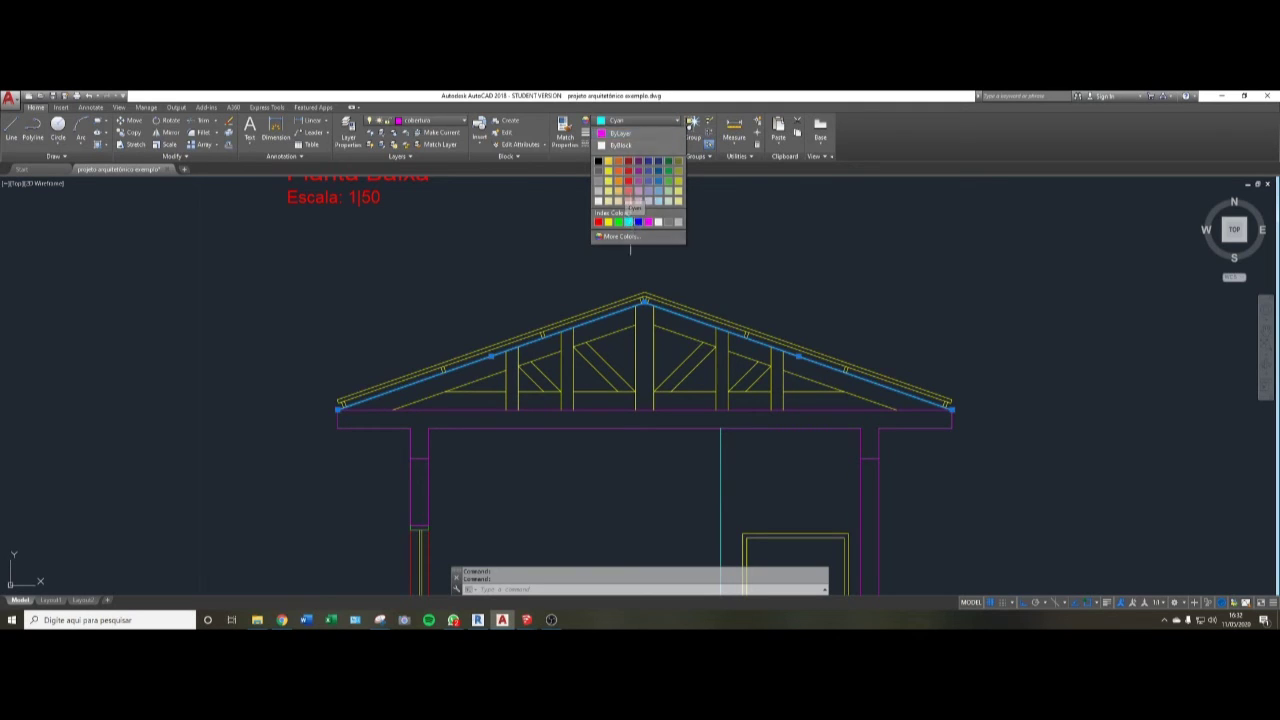
left_click(631, 224)
key("Escape")
key("Escape")
scroll(883, 278, "down", 5)
scroll(809, 271, "up", 1)
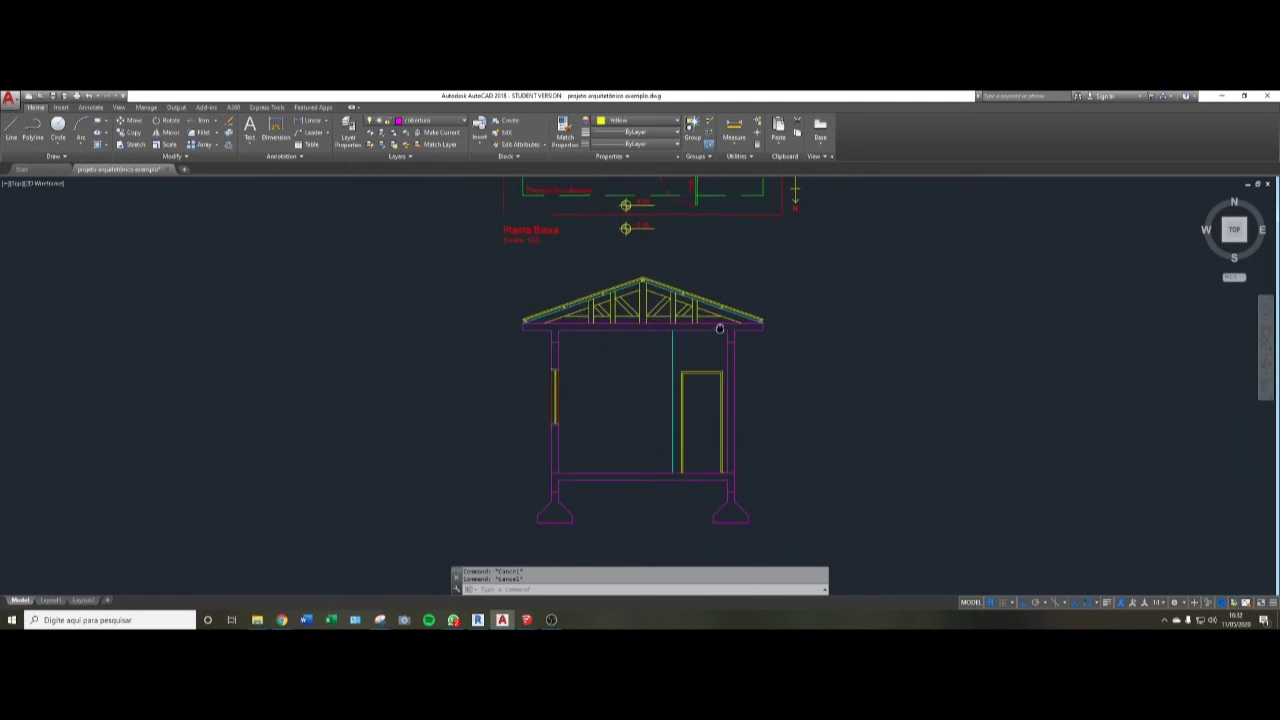
- Save the drawing
scroll(749, 357, "up", 2)
middle_click_drag(741, 347, 737, 336)
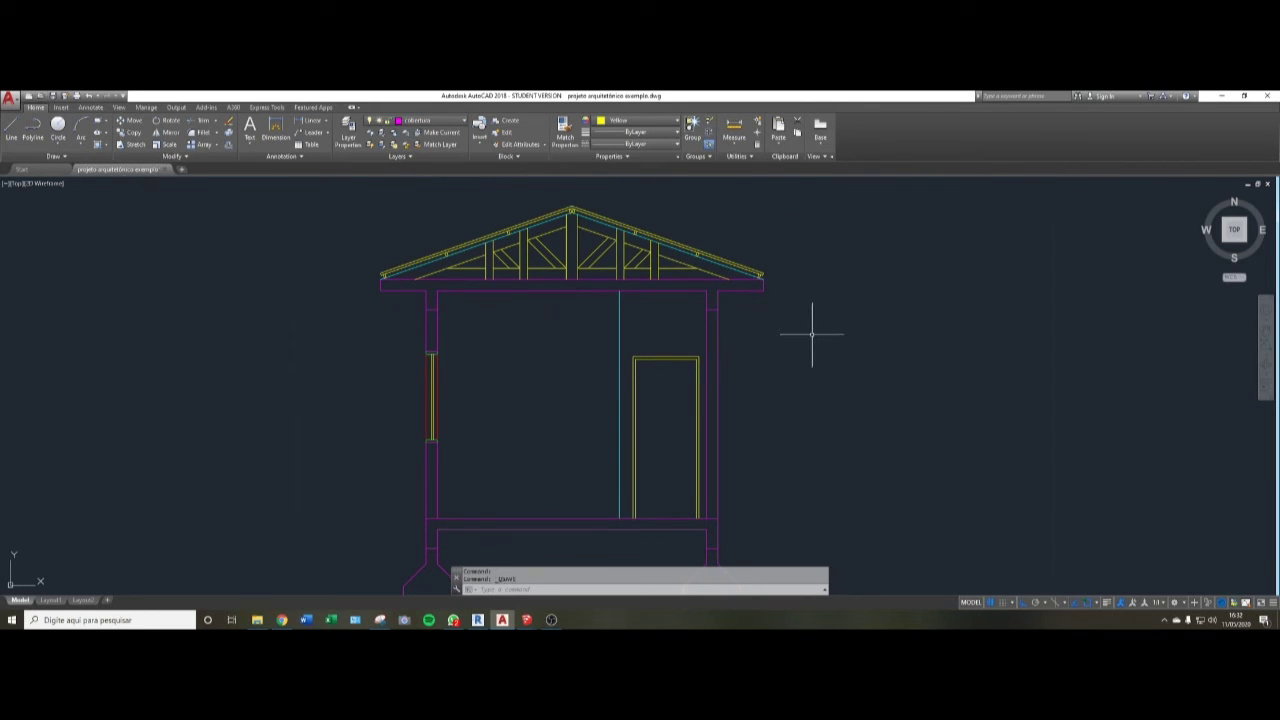
scroll(735, 350, "down", 2)
key("ctrl+s")
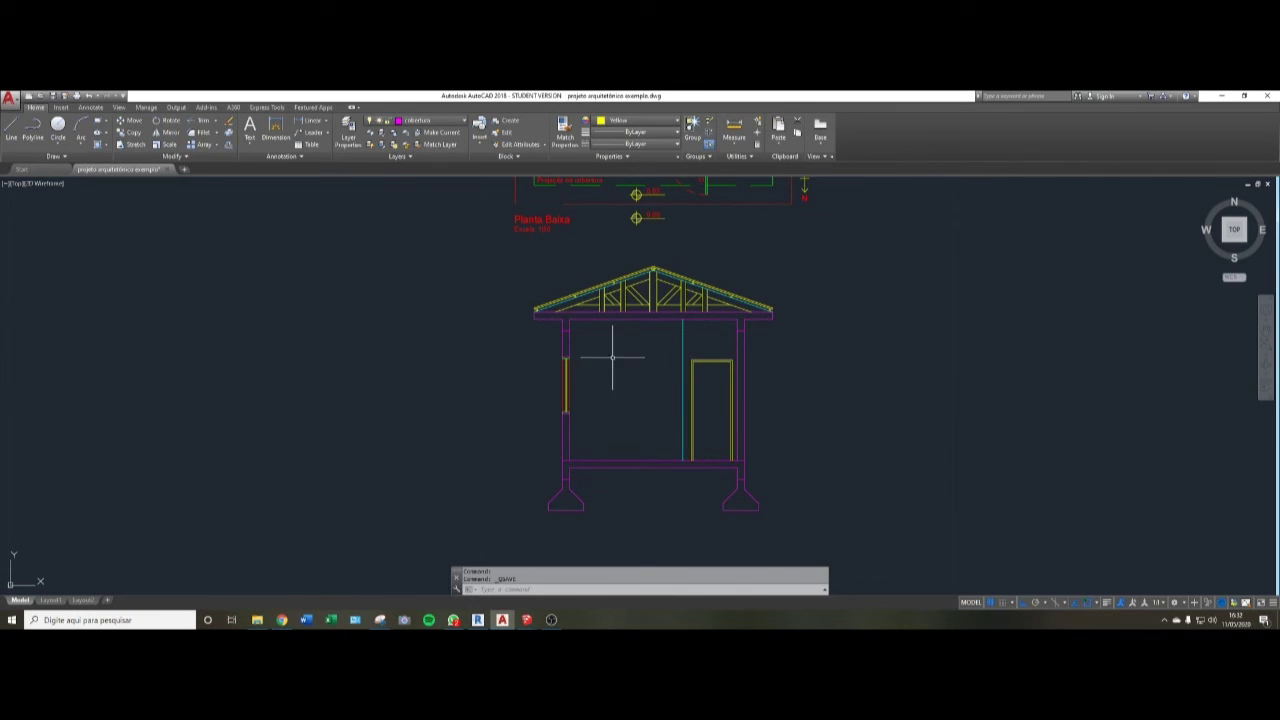
middle_click_drag(612, 357, 603, 360)
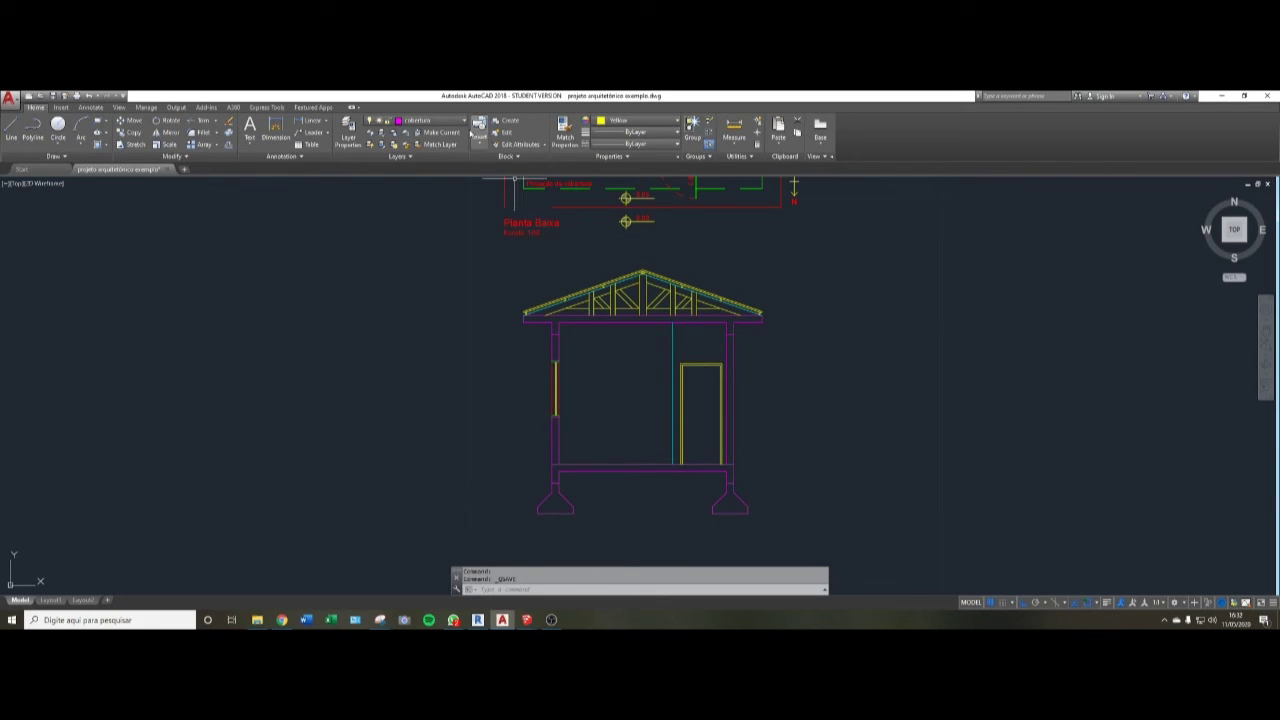
left_click(438, 120)
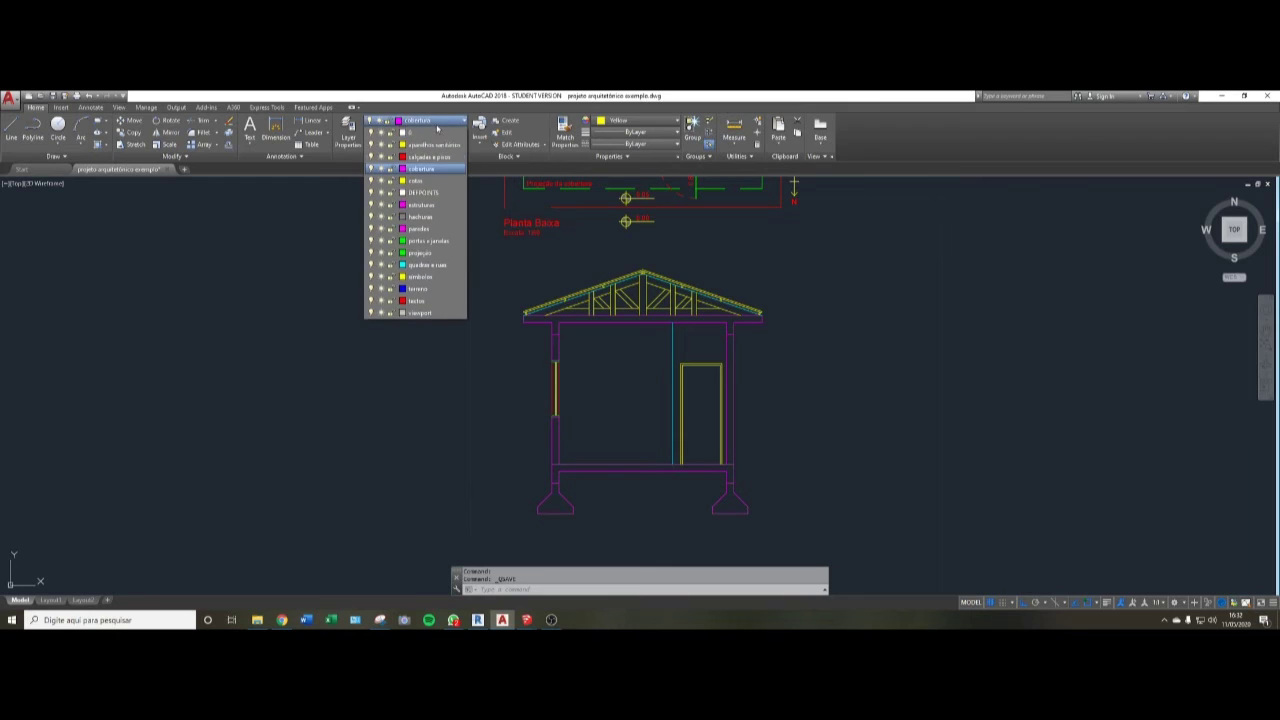
left_click(436, 289)
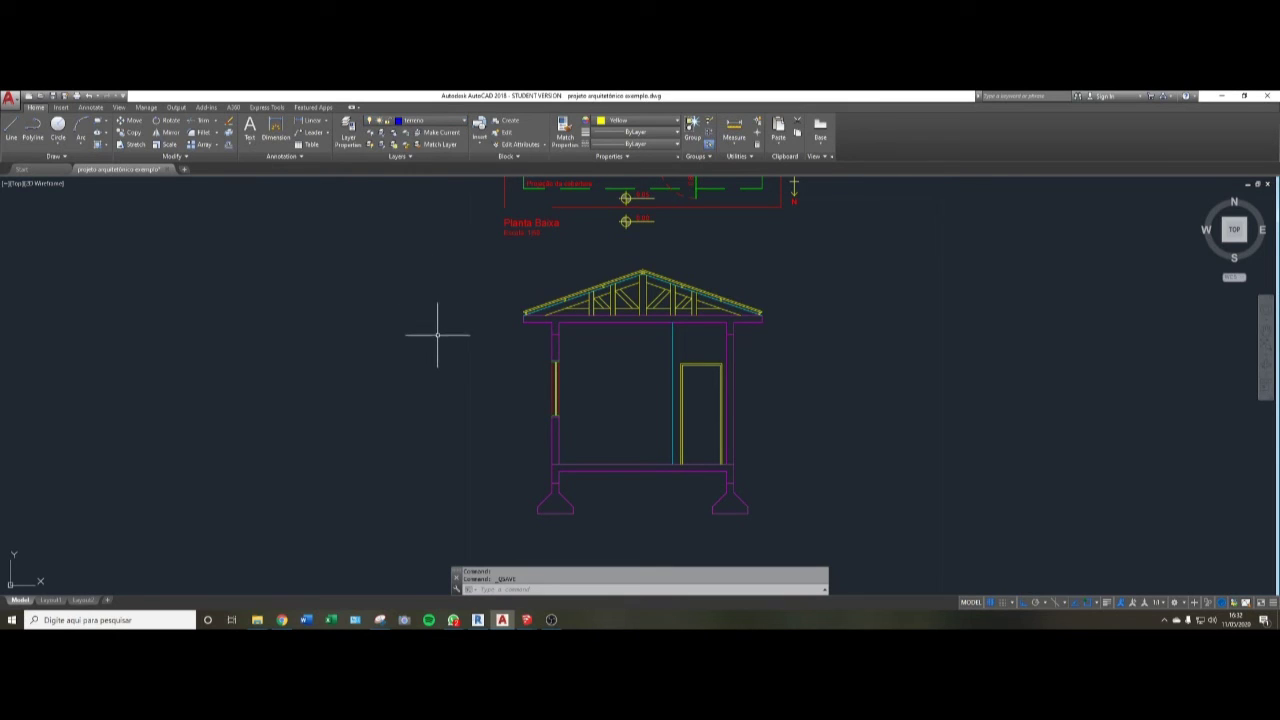
type("l")
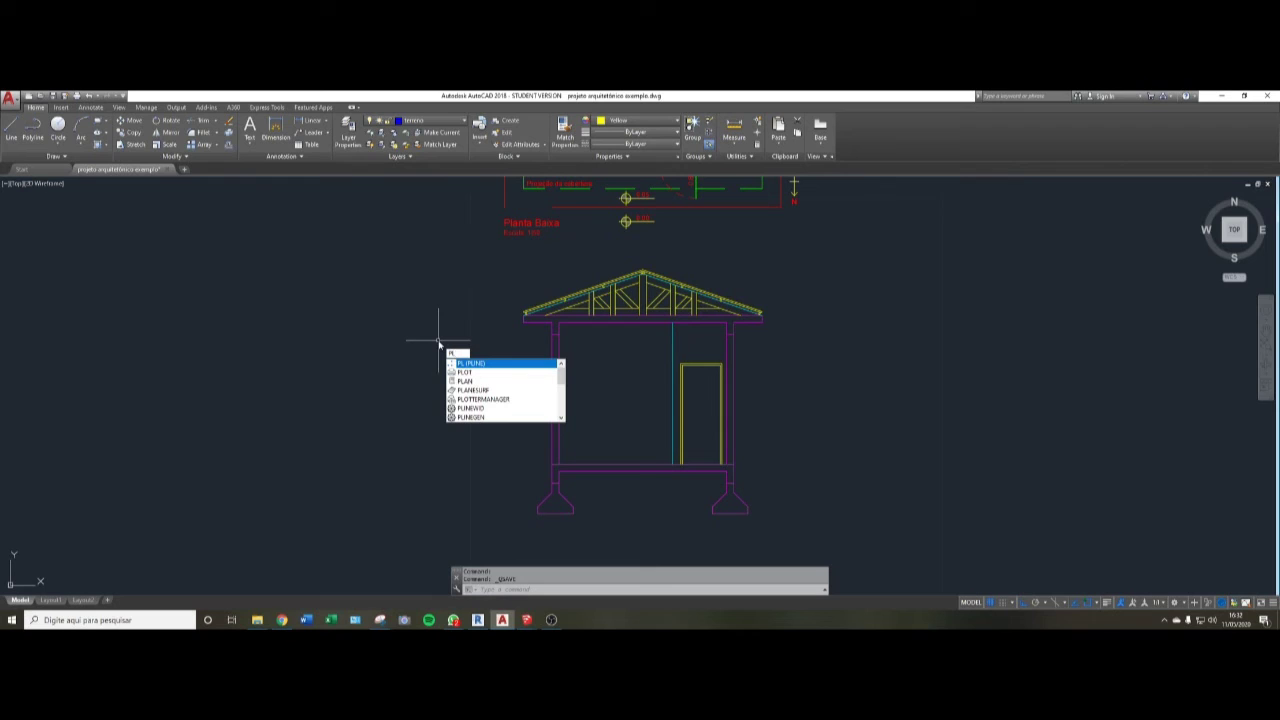
key("Return")
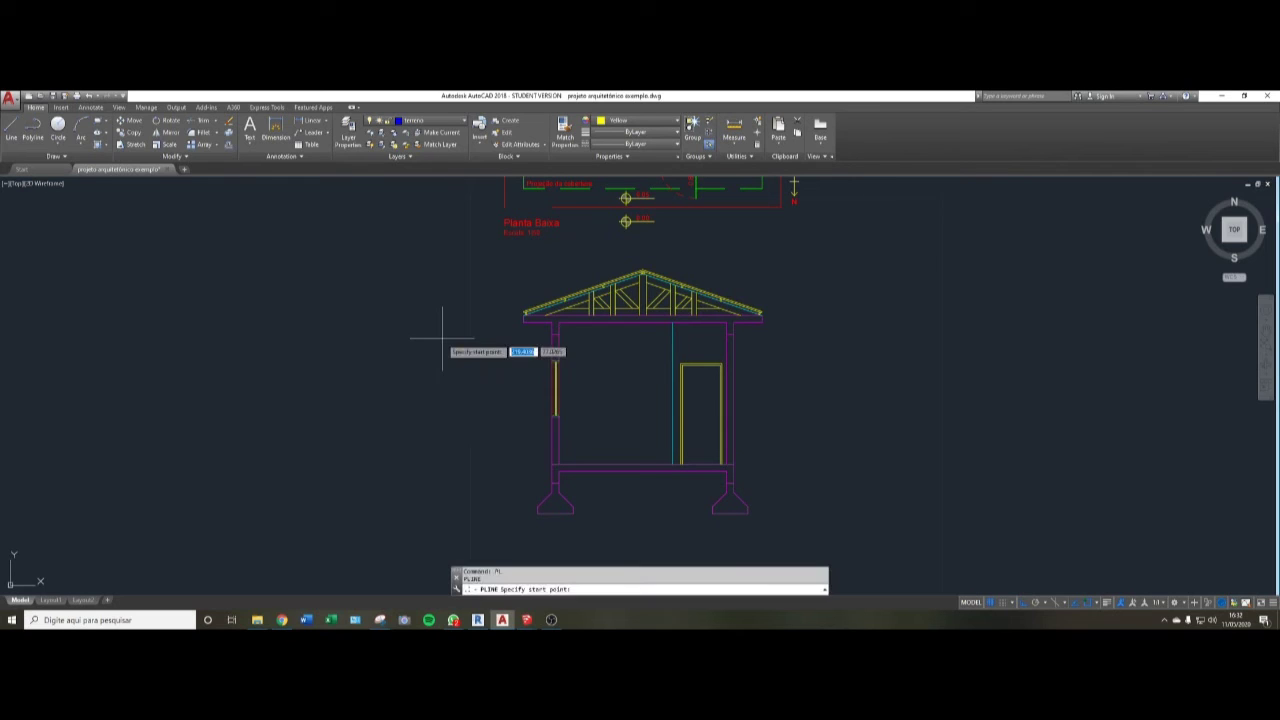
key("Escape")
scroll(543, 463, "up", 2)
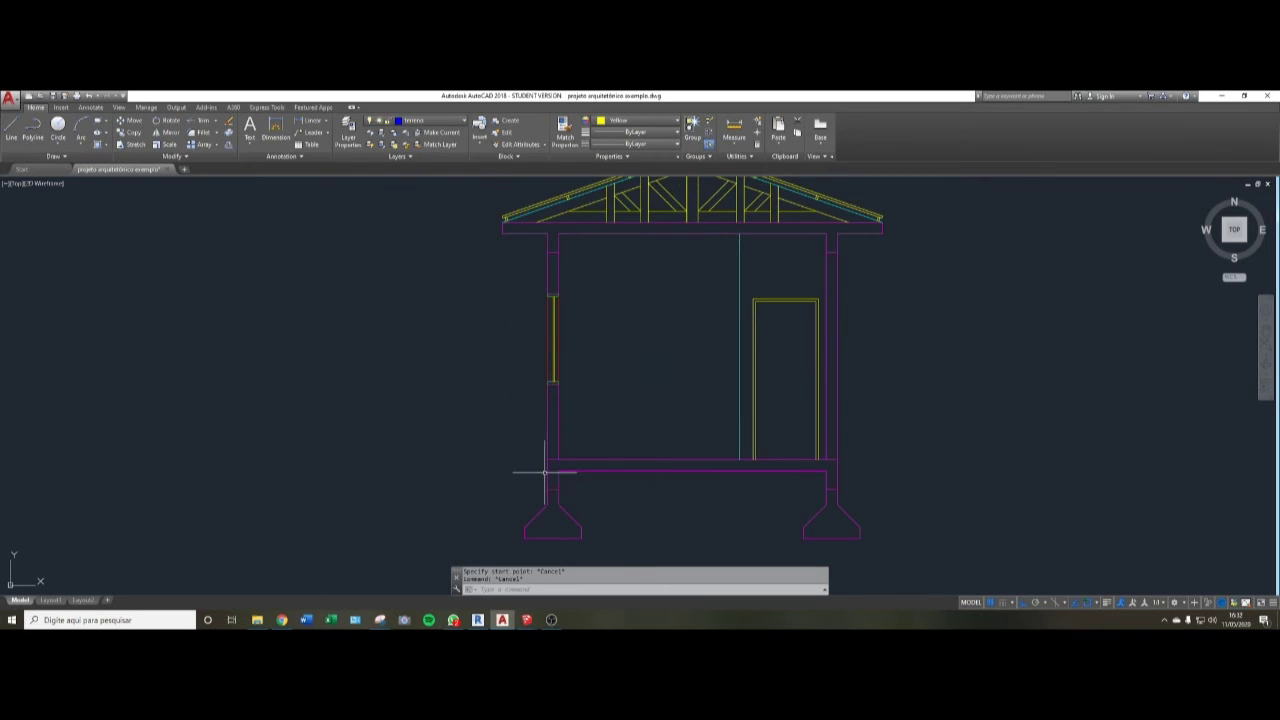
- Make estruturas the current layer and set the current color to ByLayer
left_click(430, 120)
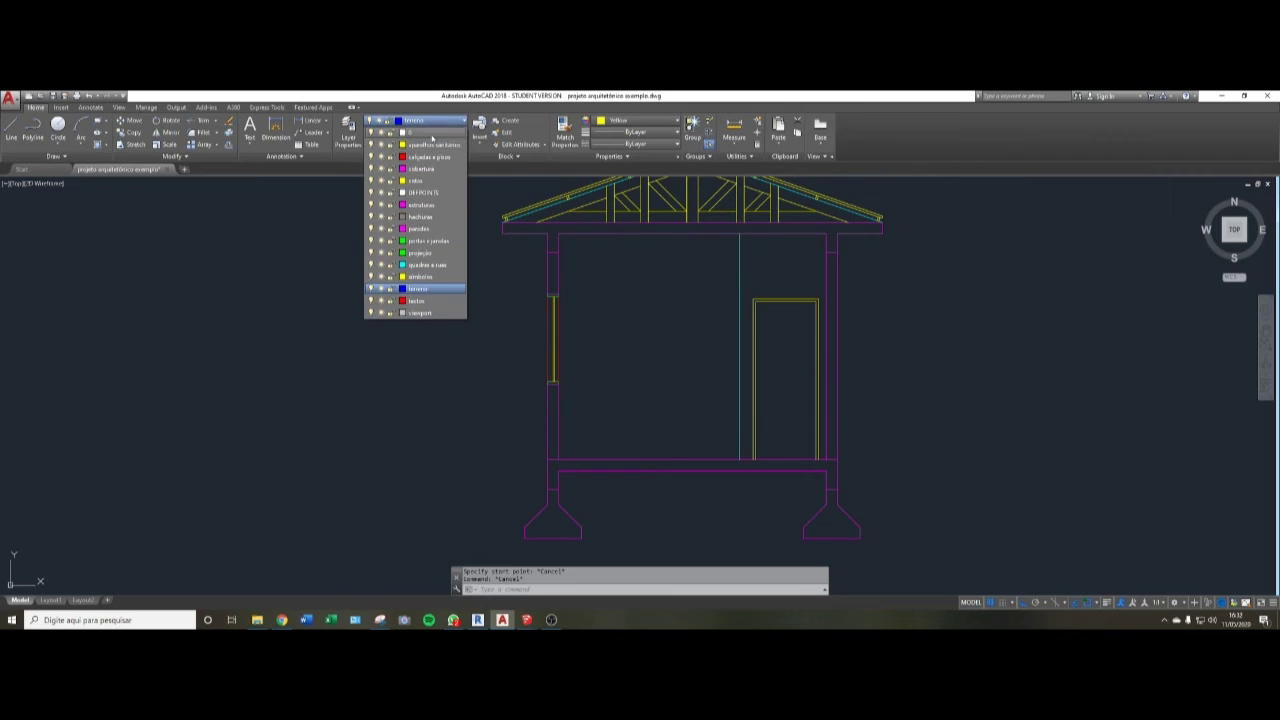
left_click(435, 206)
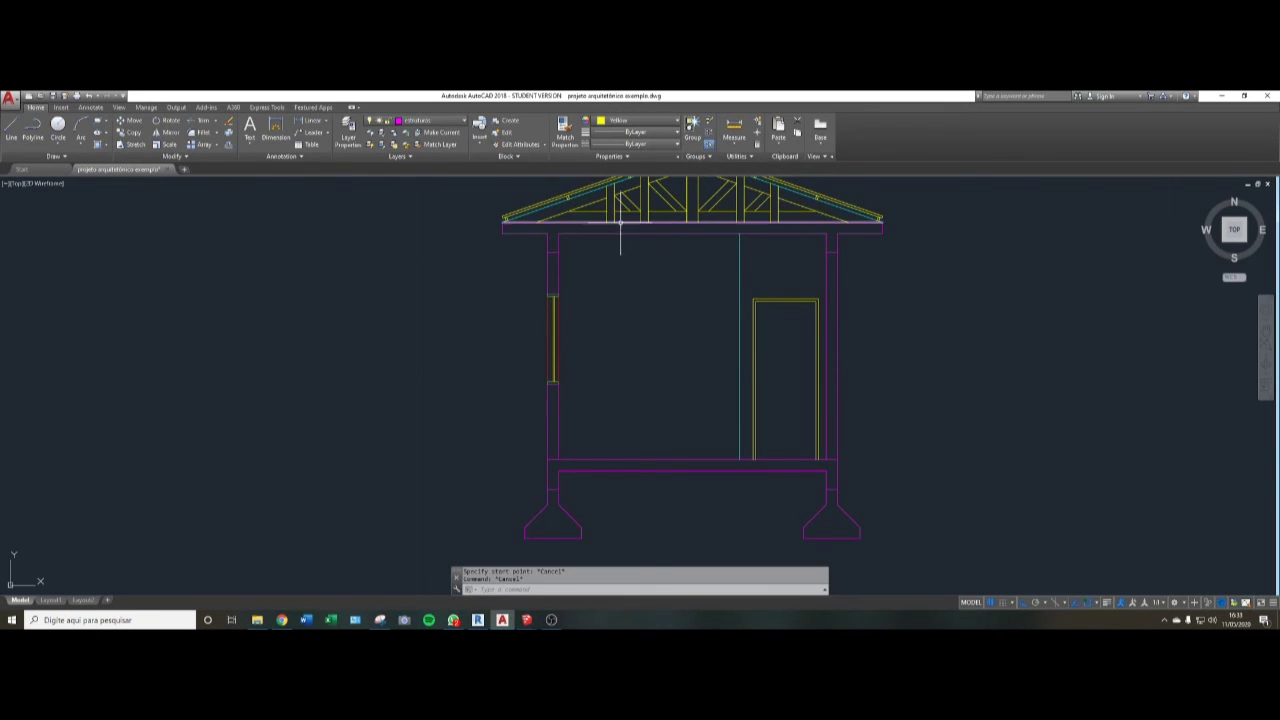
middle_click_drag(620, 222, 602, 261)
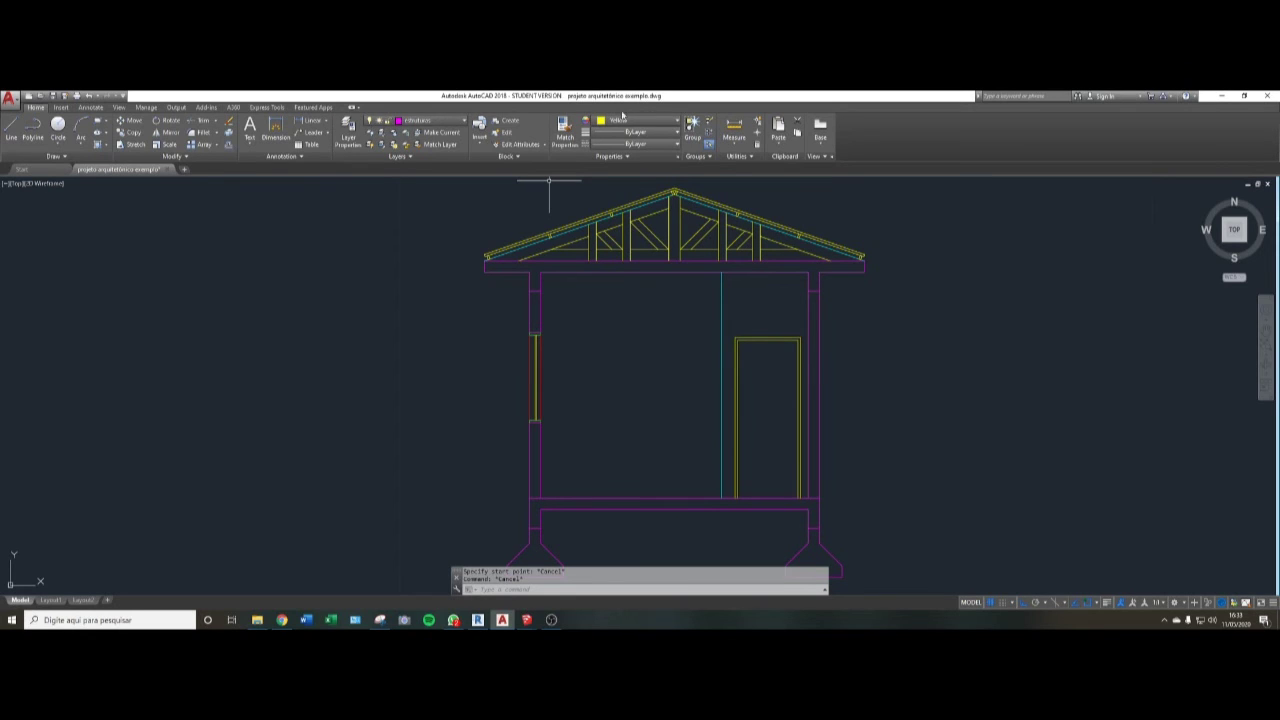
left_click(634, 120)
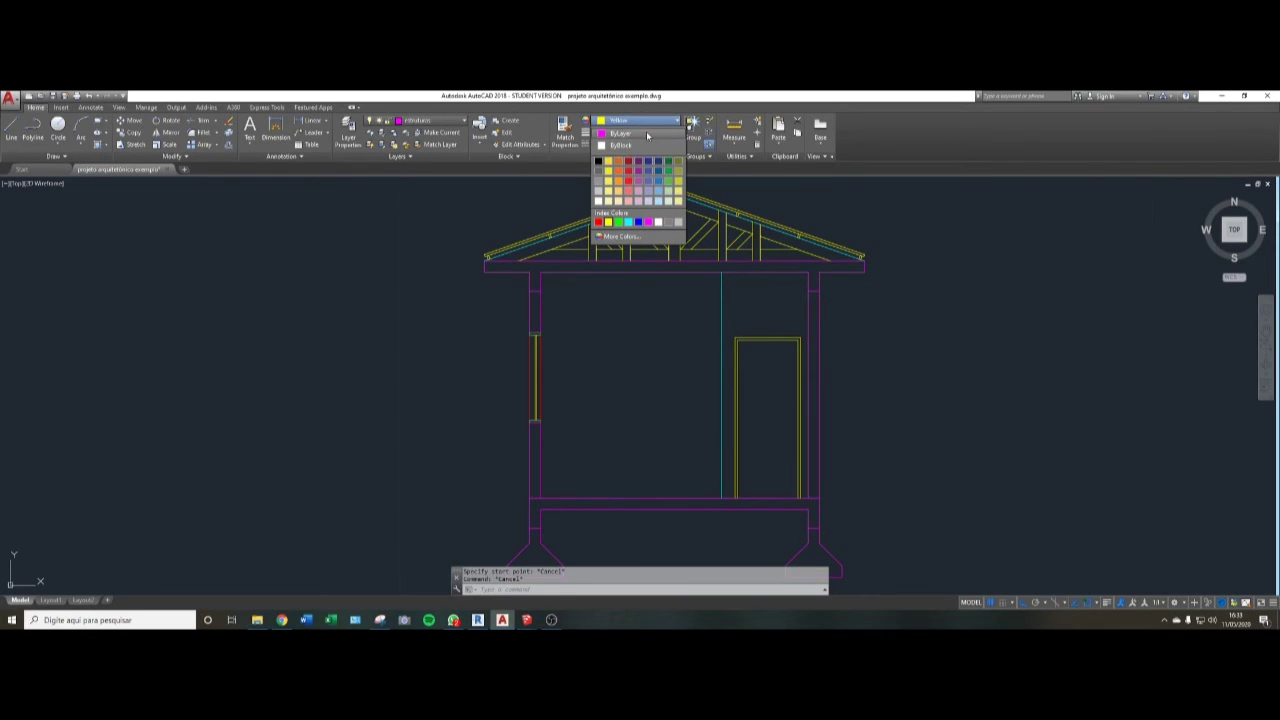
left_click(647, 134)
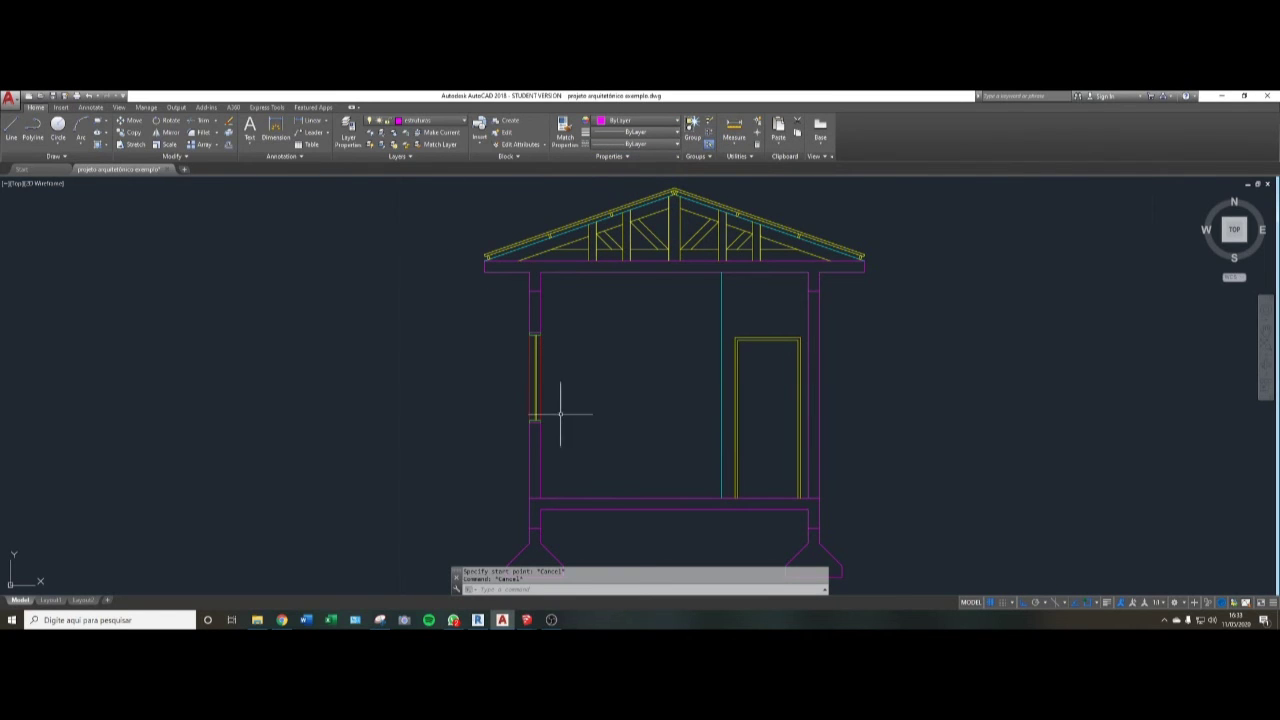
- Draw a polyline slab 1 long and 0.1 thick outward from the left wall's outer face, starting 0.1 below the floor slab's top
middle_click_drag(560, 413, 565, 377)
key("Return")
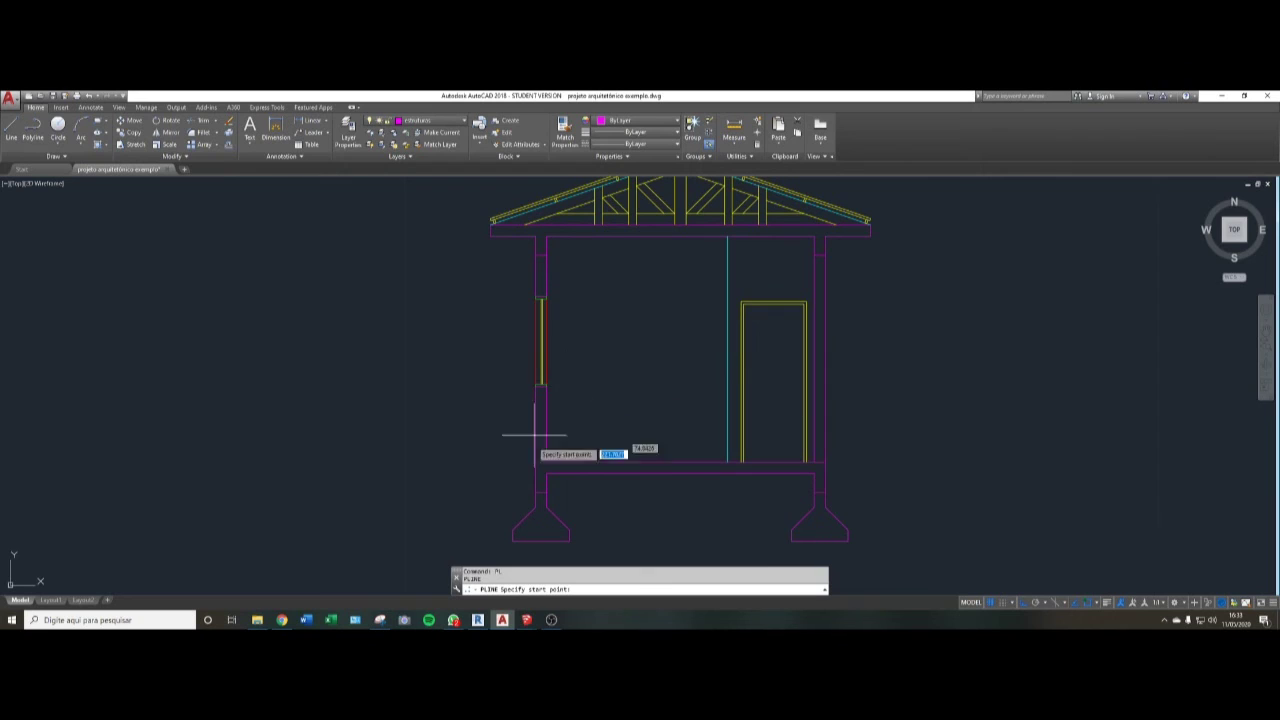
scroll(535, 462, "up", 4)
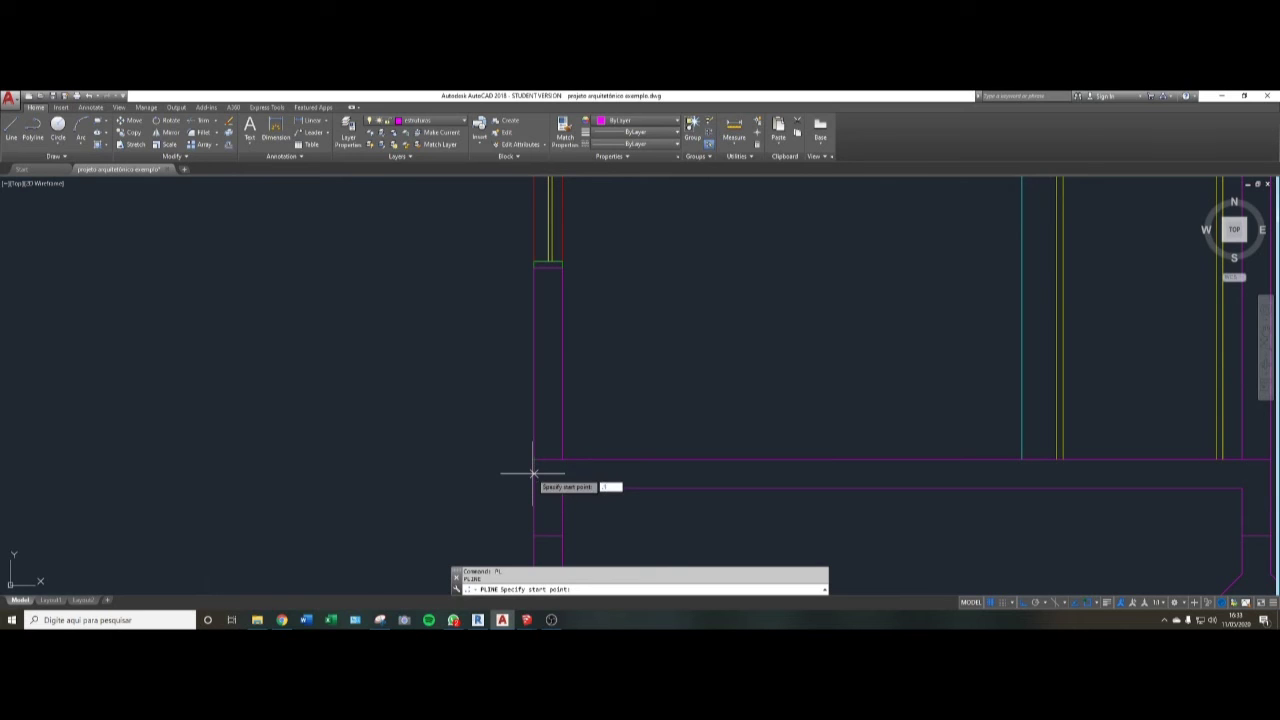
left_click(533, 471)
scroll(510, 475, "down", 6)
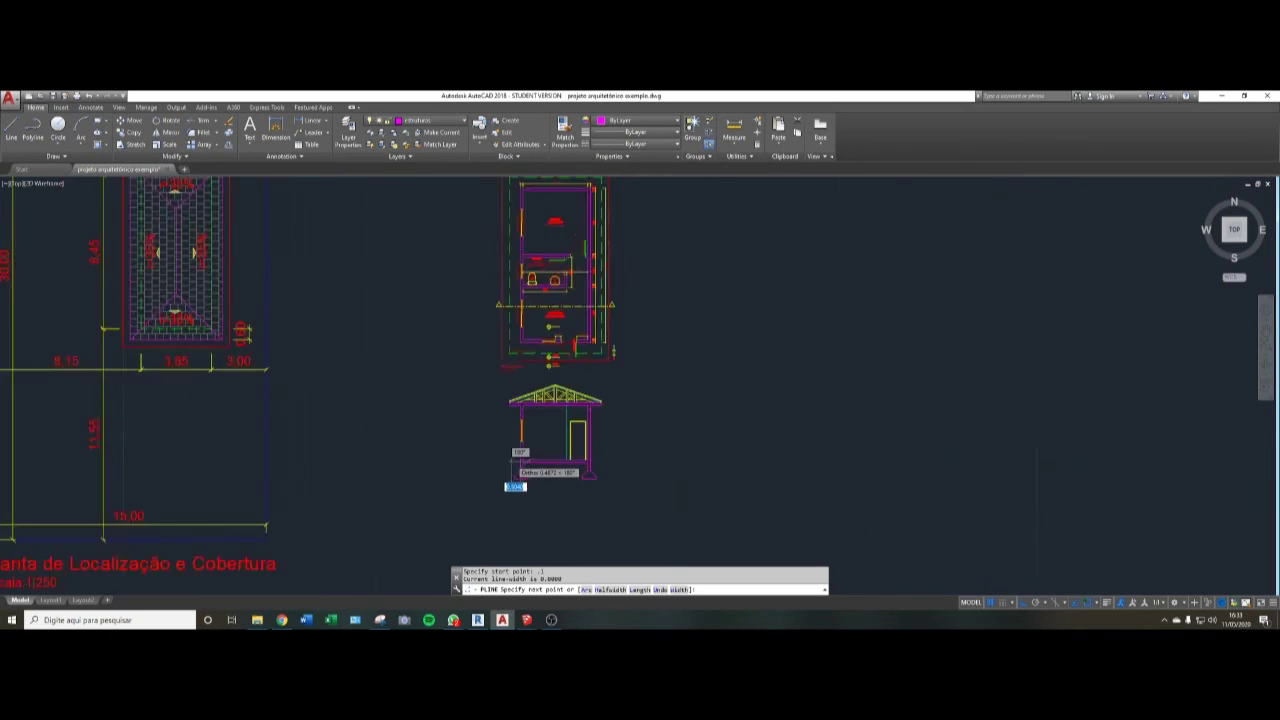
scroll(512, 461, "down", 2)
scroll(503, 447, "up", 2)
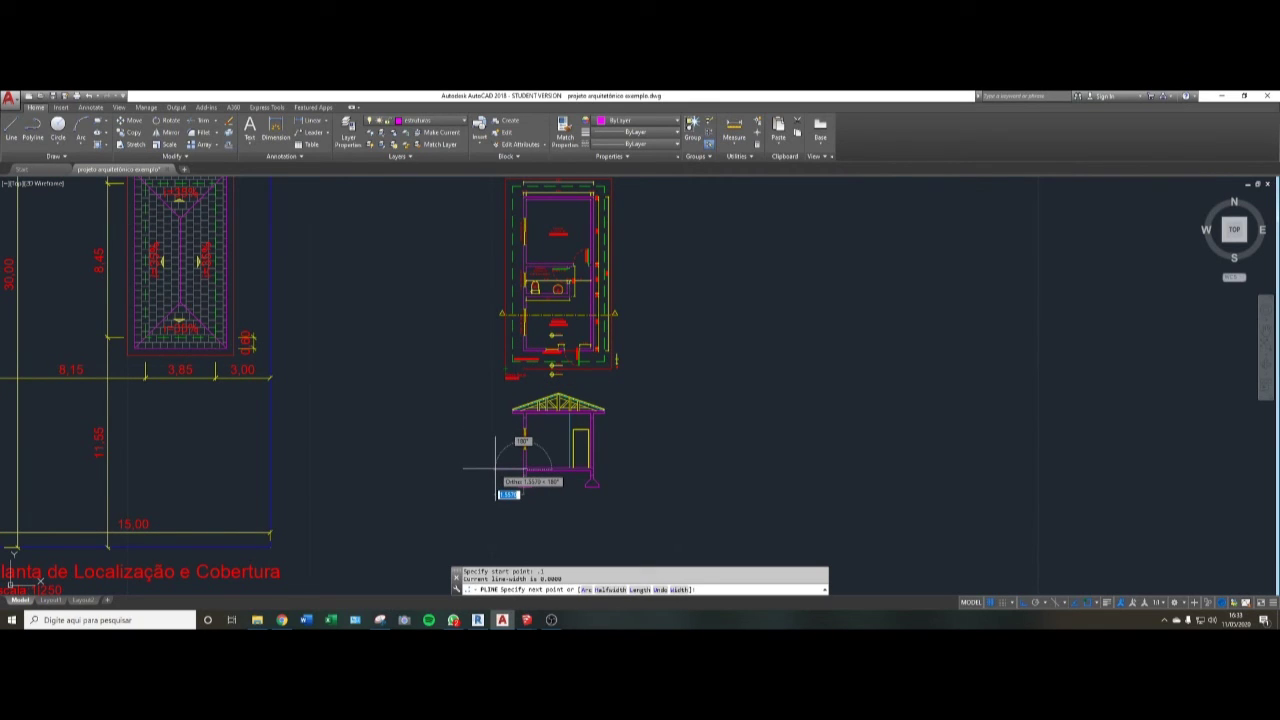
type("1")
key("Return")
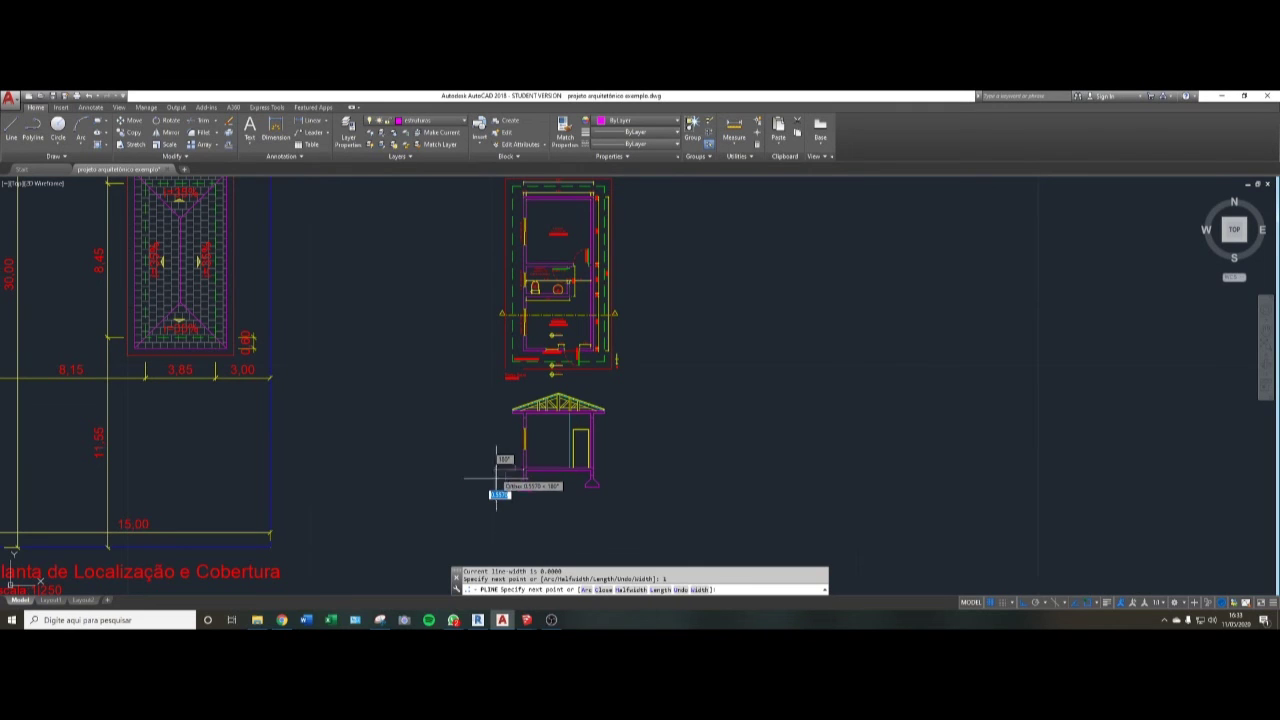
scroll(496, 470, "up", 6)
scroll(491, 430, "up", 2)
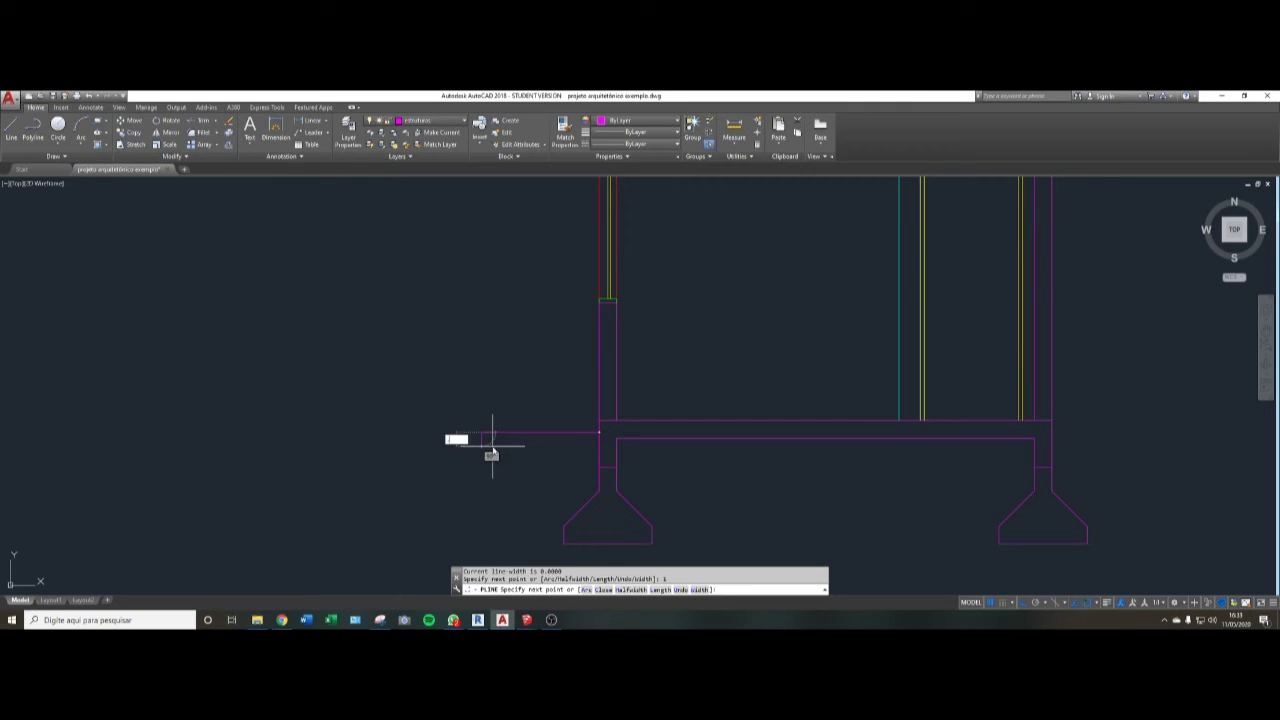
type(".1")
key("Return")
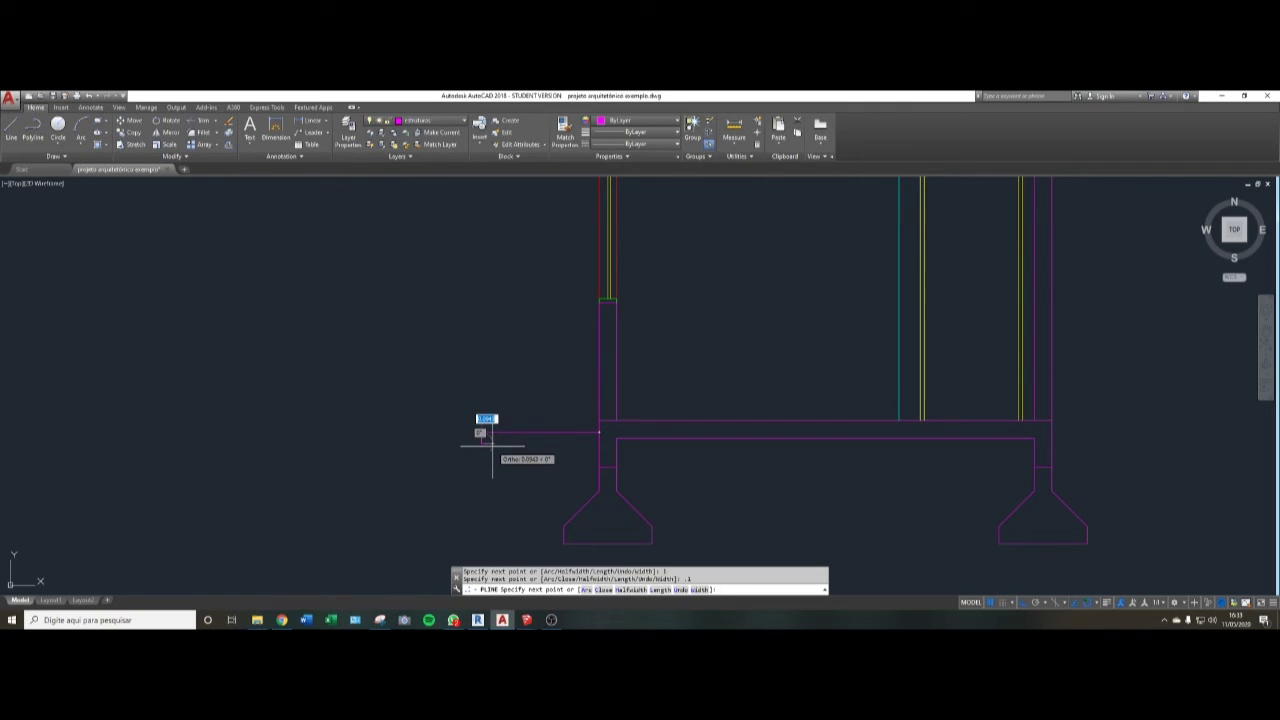
left_click(599, 444)
key("Return")
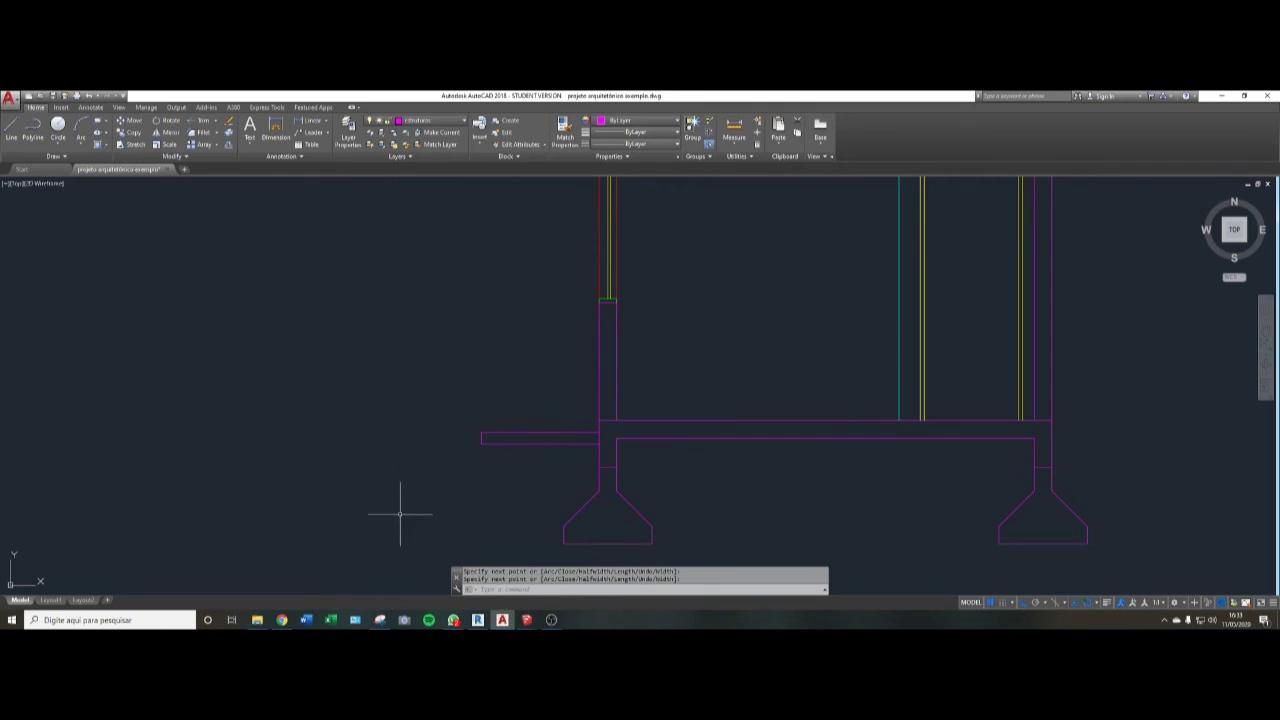
- Mirror the left outer slab about the vertical axis through the floor slab's midpoint, keeping the original
scroll(416, 484, "down", 2)
middle_click_drag(568, 478, 533, 475)
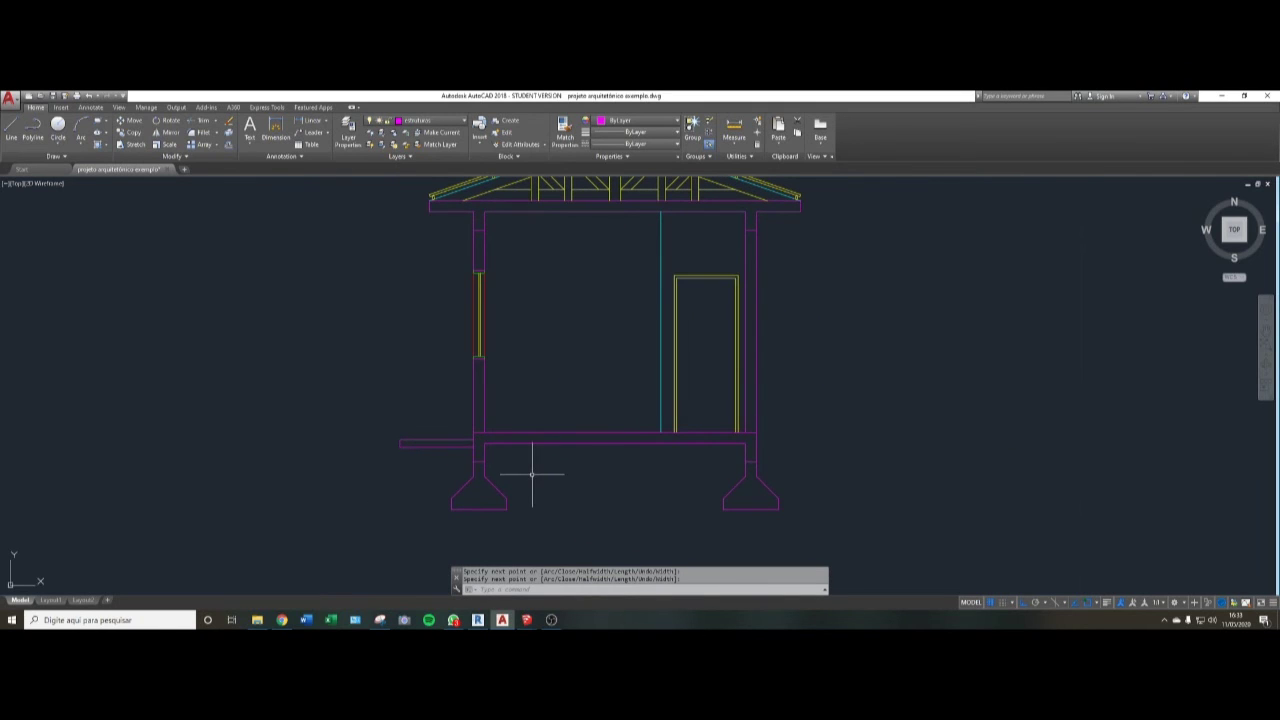
key("Return")
left_click(408, 424)
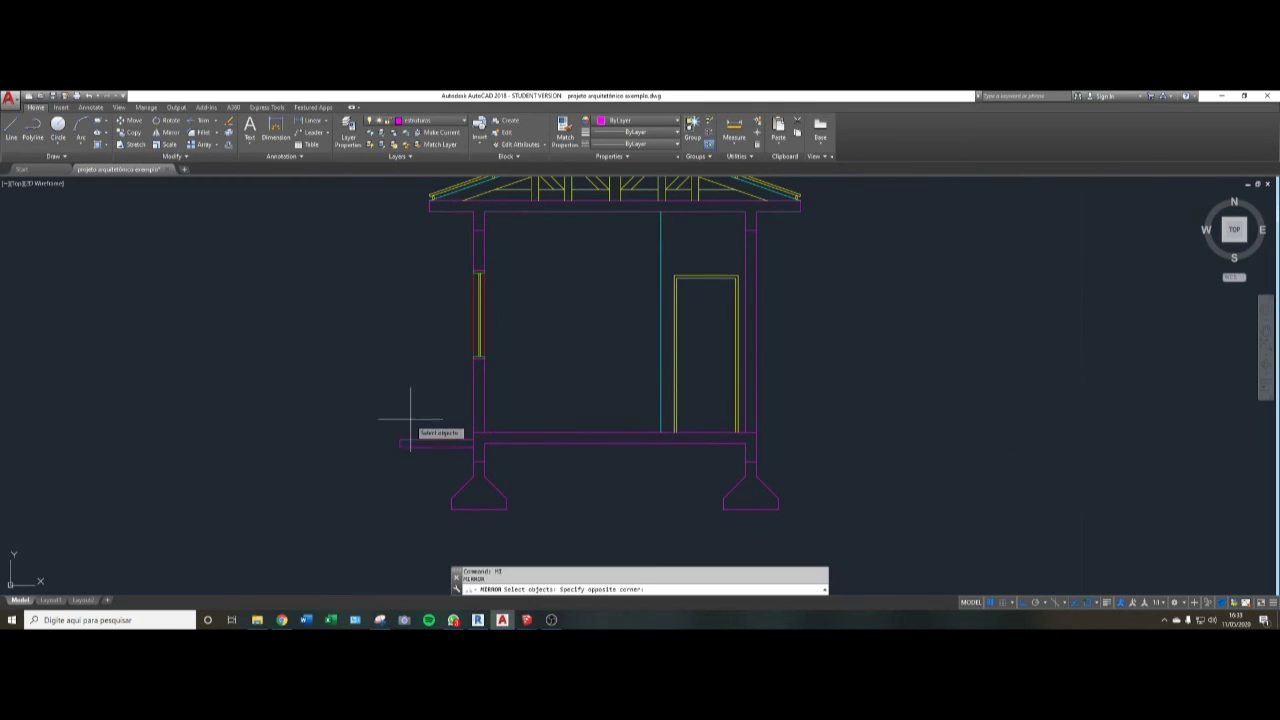
left_click(364, 470)
key("Return")
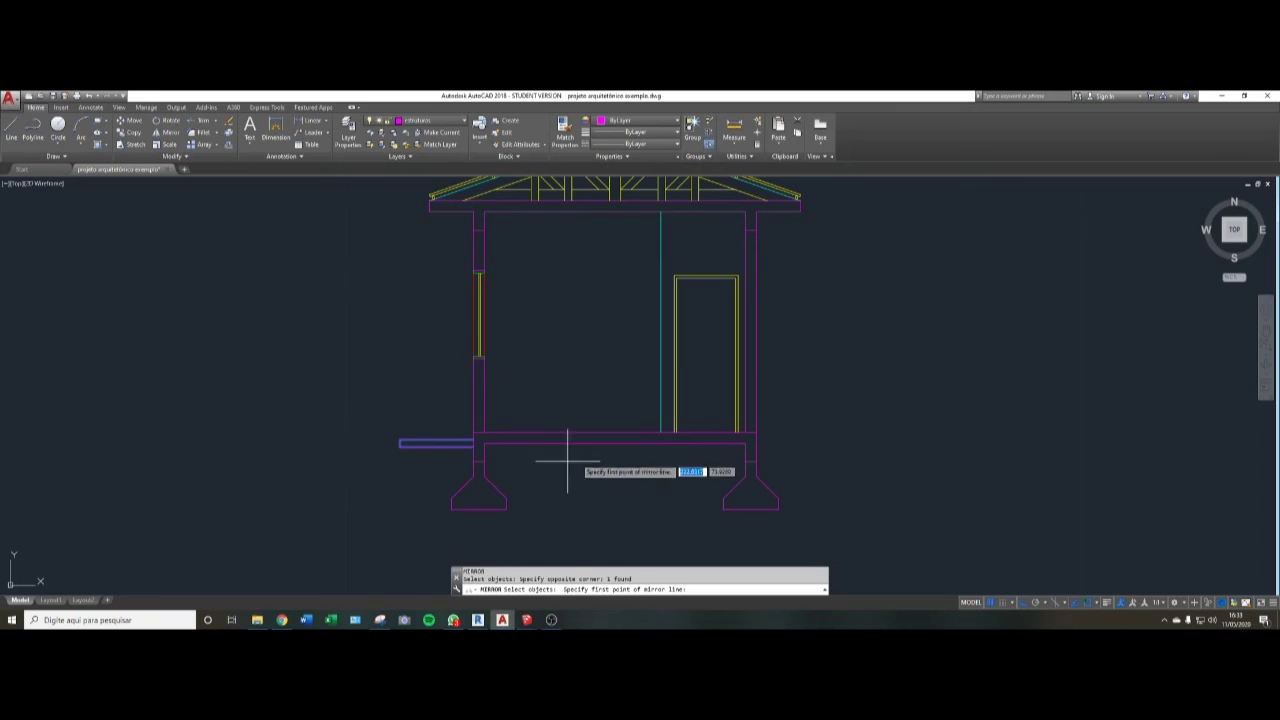
left_click(615, 443)
left_click(609, 497)
key("Return")
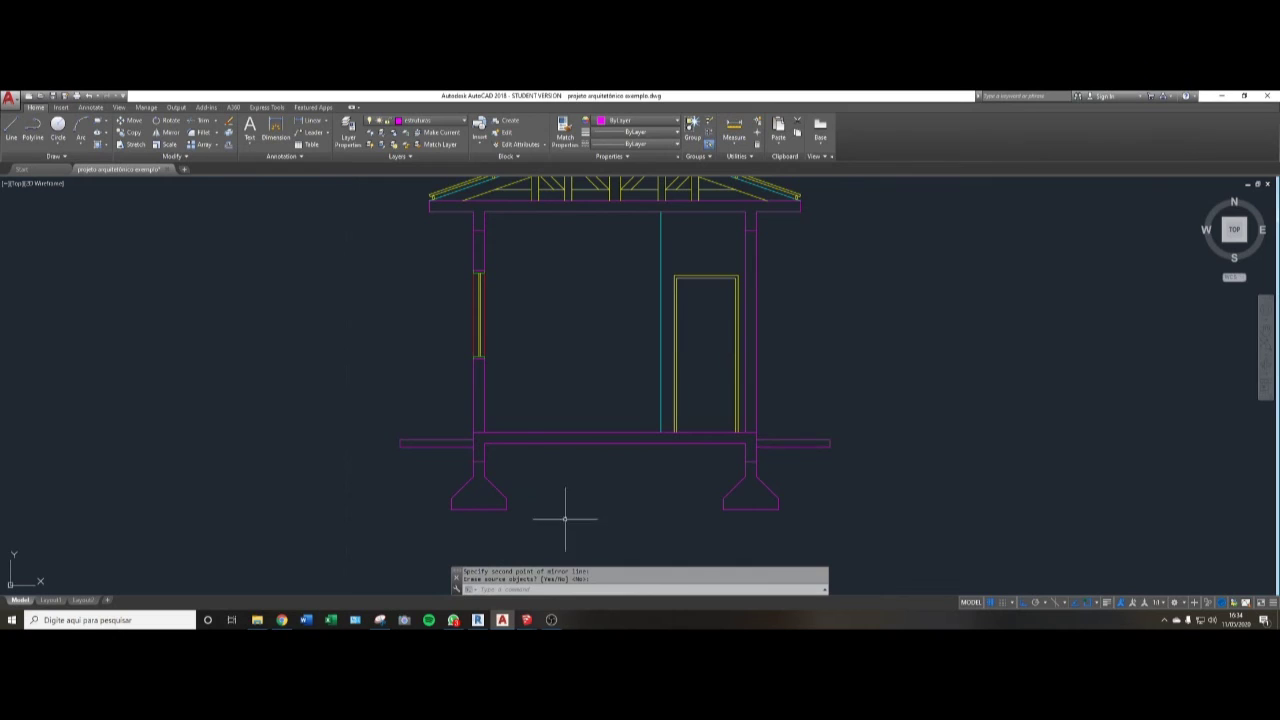
- Make terreno the current layer
scroll(600, 455, "down", 2)
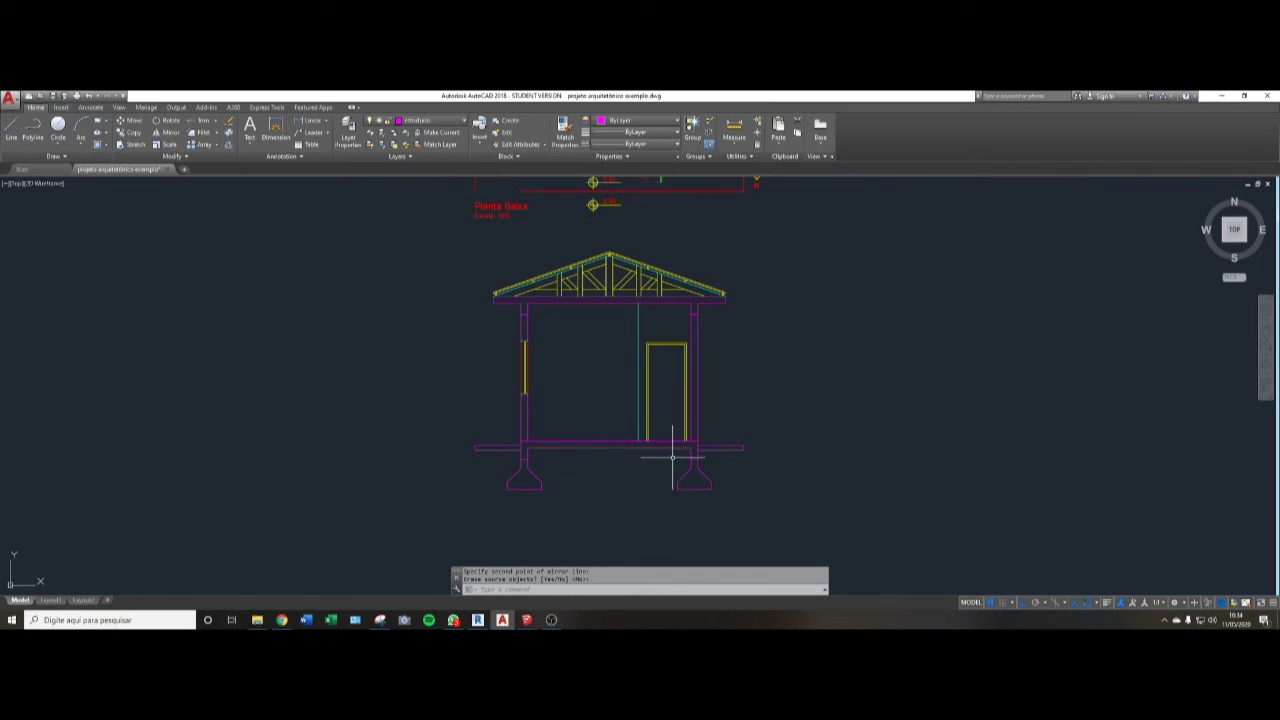
scroll(603, 449, "down", 2)
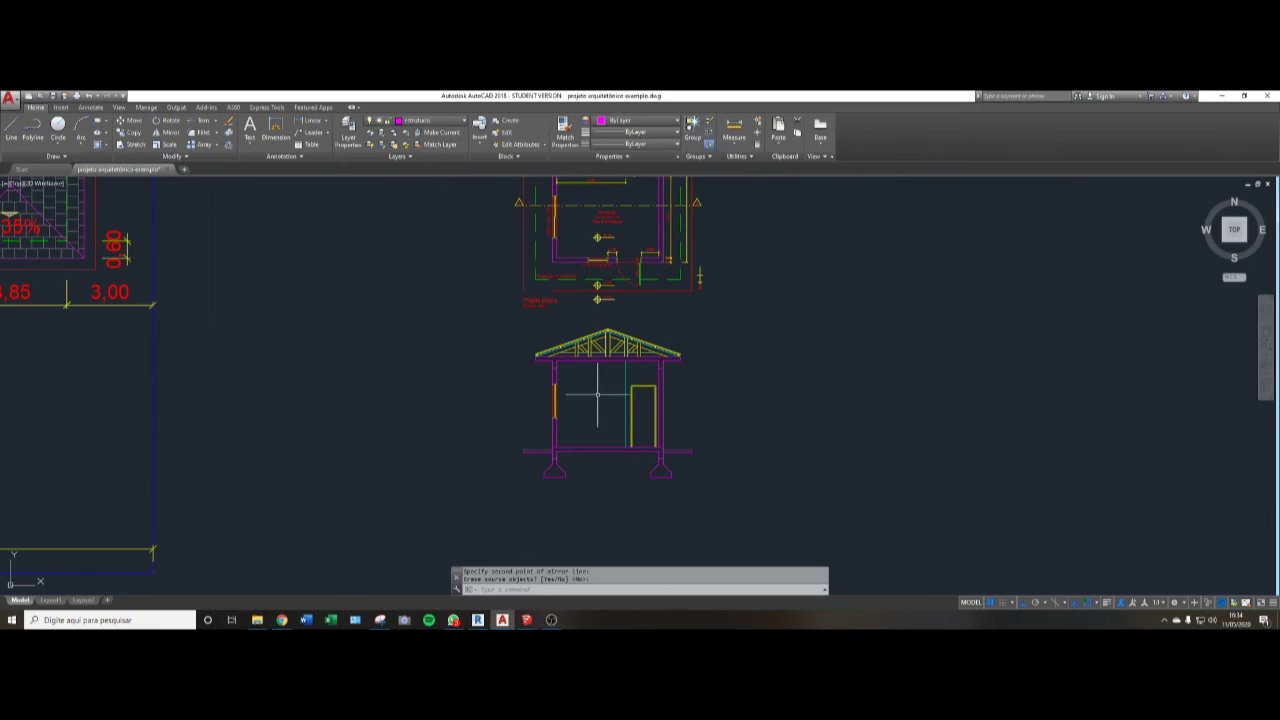
left_click(427, 122)
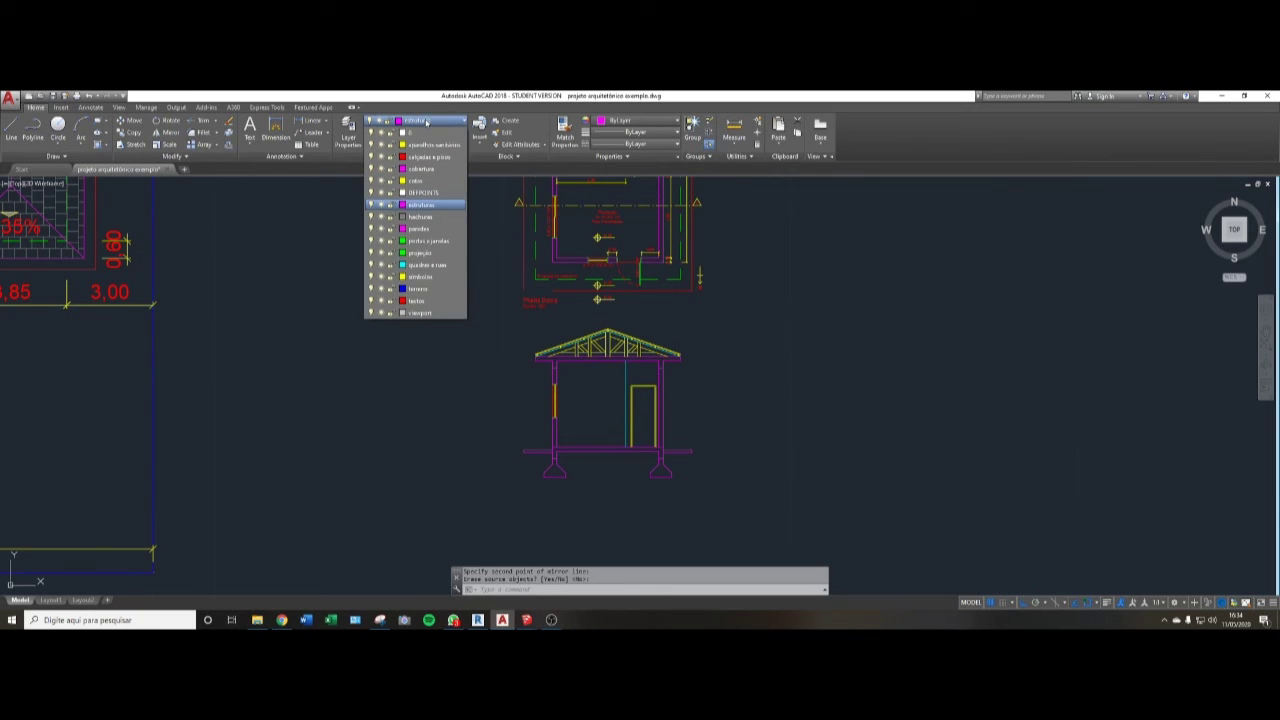
left_click(420, 284)
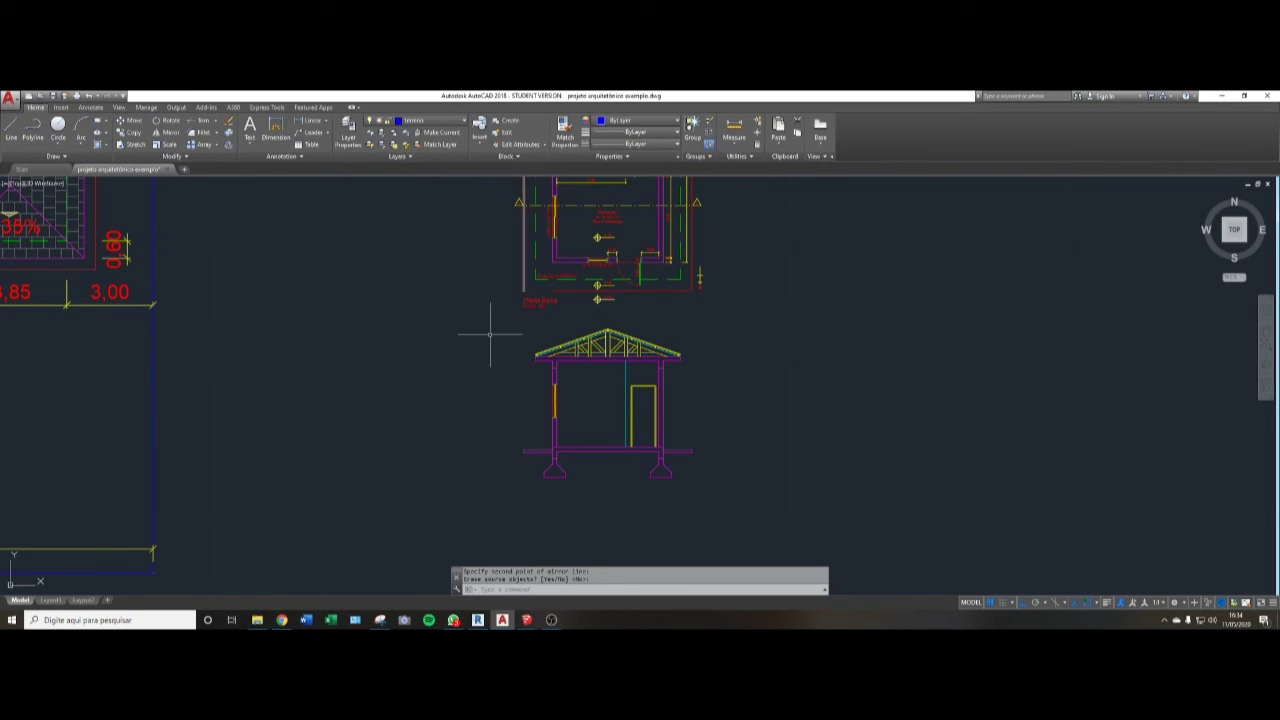
- Start the terrain polyline at the left exterior slab's outer end, 0.05 below its top corner
type("pl")
key("Return")
scroll(522, 479, "up", 8)
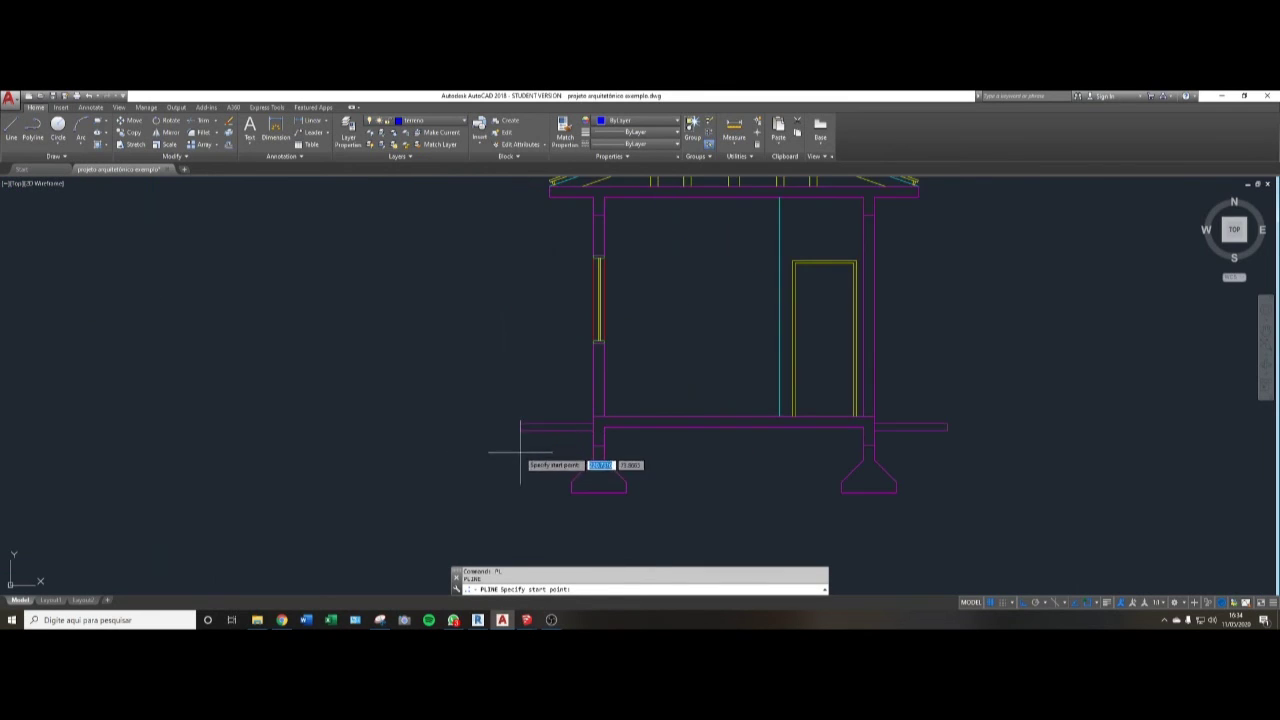
scroll(483, 407, "up", 5)
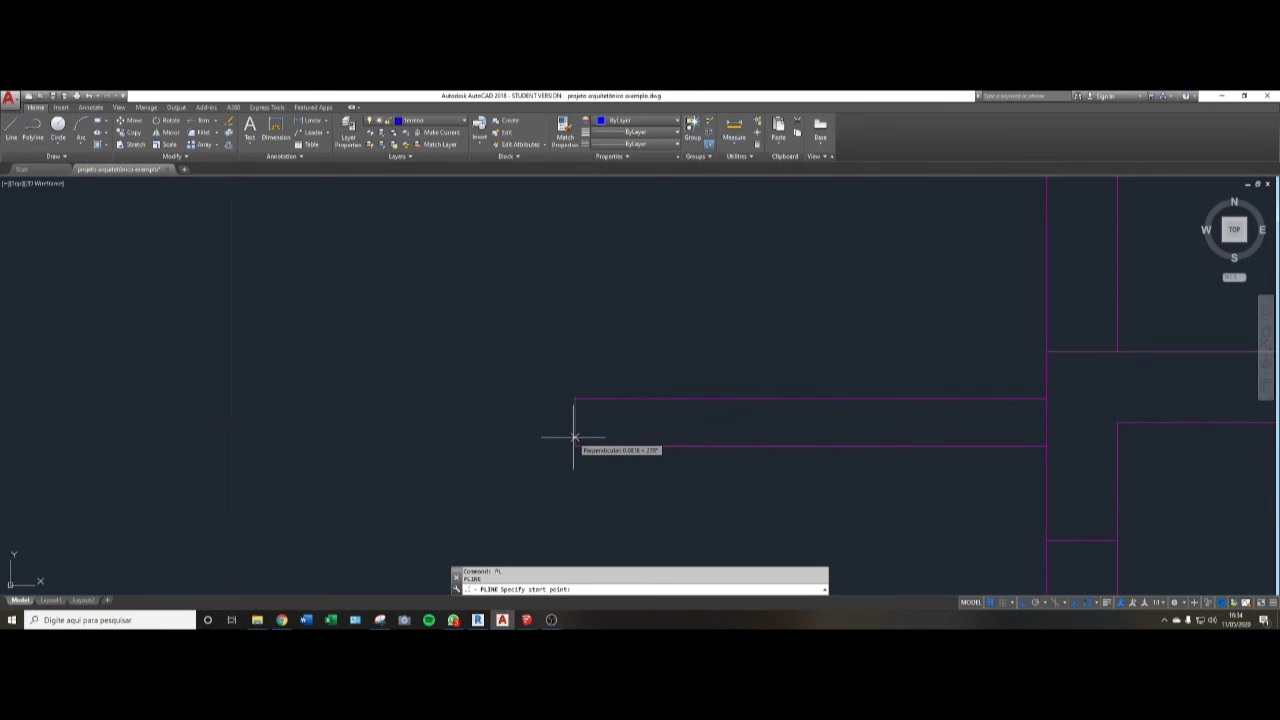
key("Return")
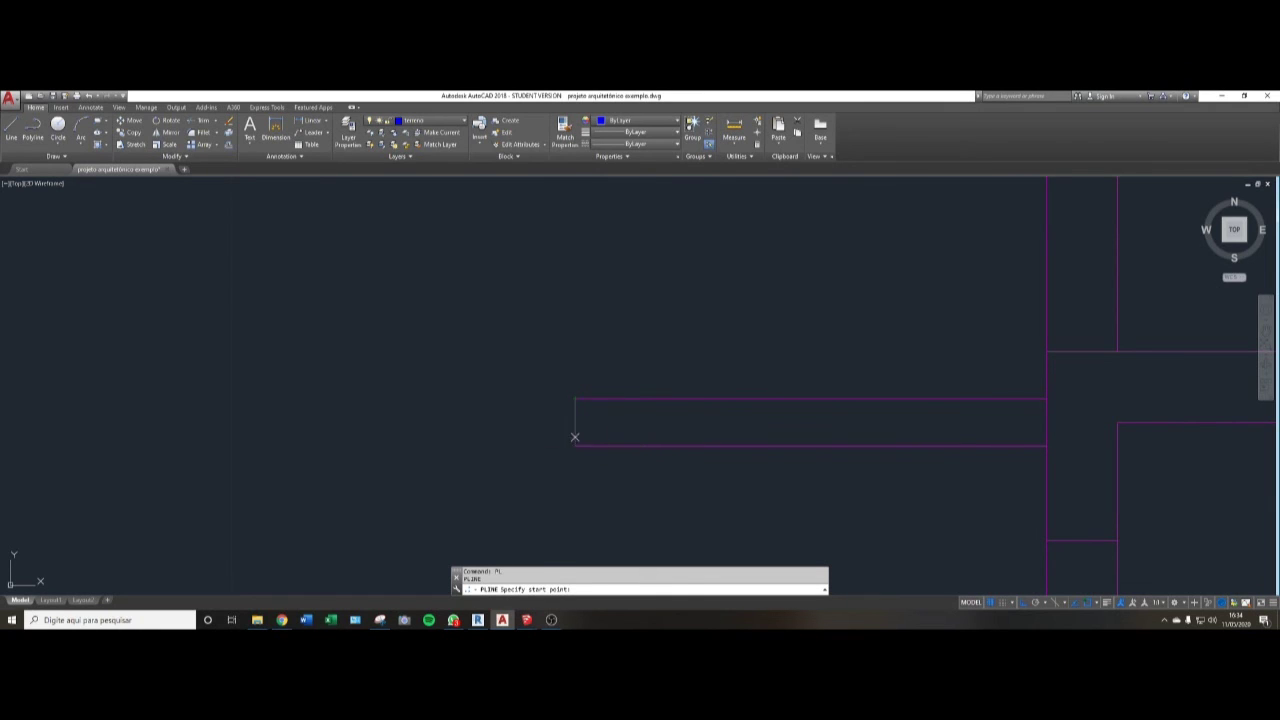
- Examine the building's setbacks from the lot boundaries in the two location and roof plans
scroll(560, 432, "down", 8)
scroll(430, 410, "down", 6)
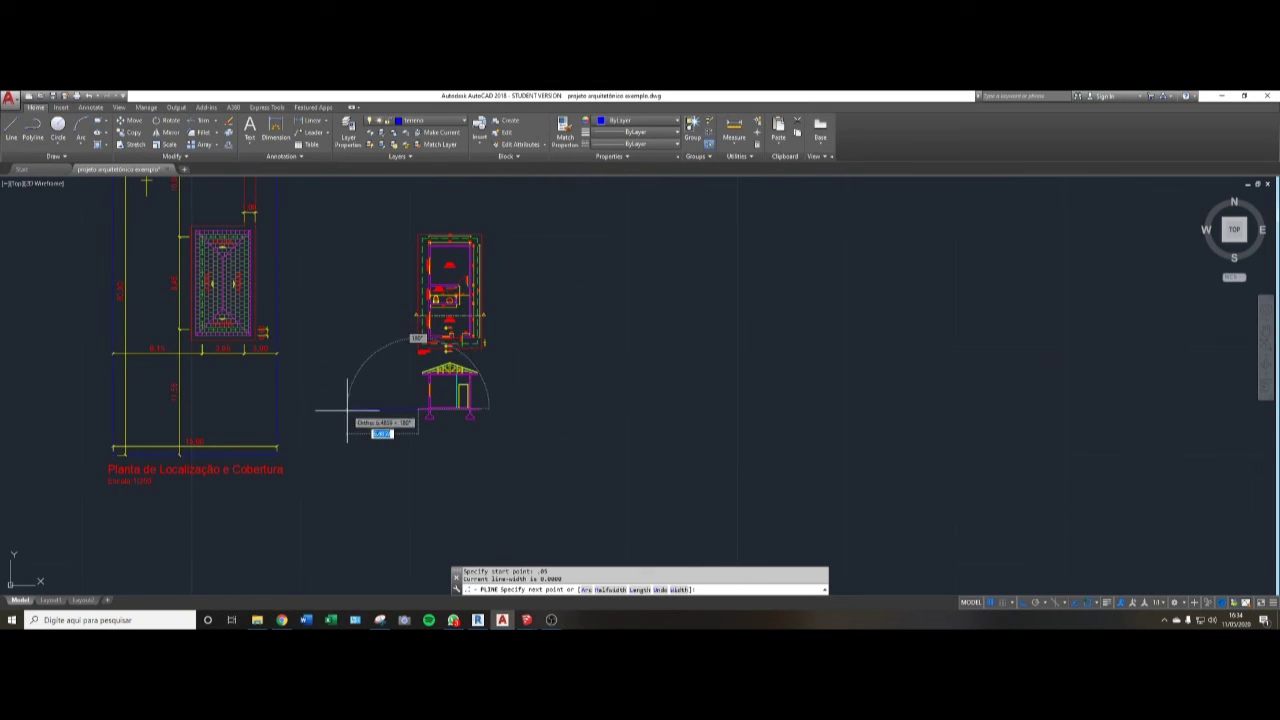
scroll(351, 402, "down", 2)
middle_click_drag(254, 331, 495, 332)
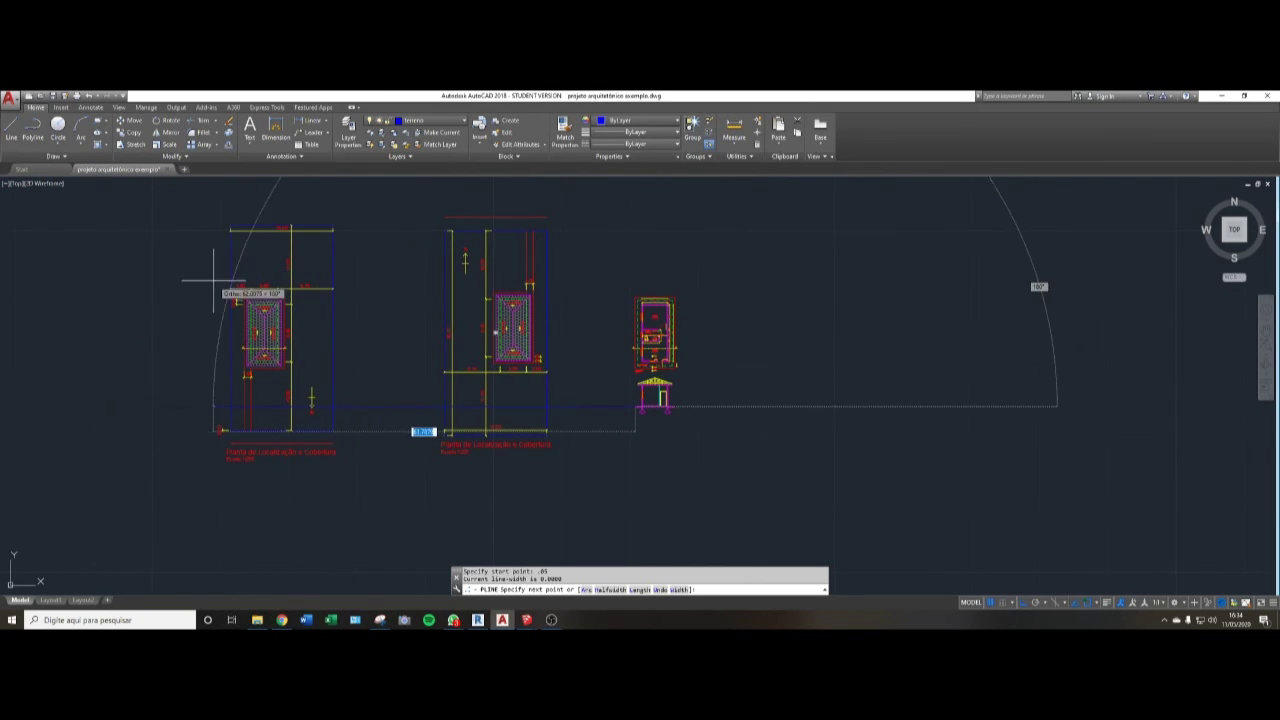
scroll(229, 280, "up", 4)
scroll(250, 288, "up", 2)
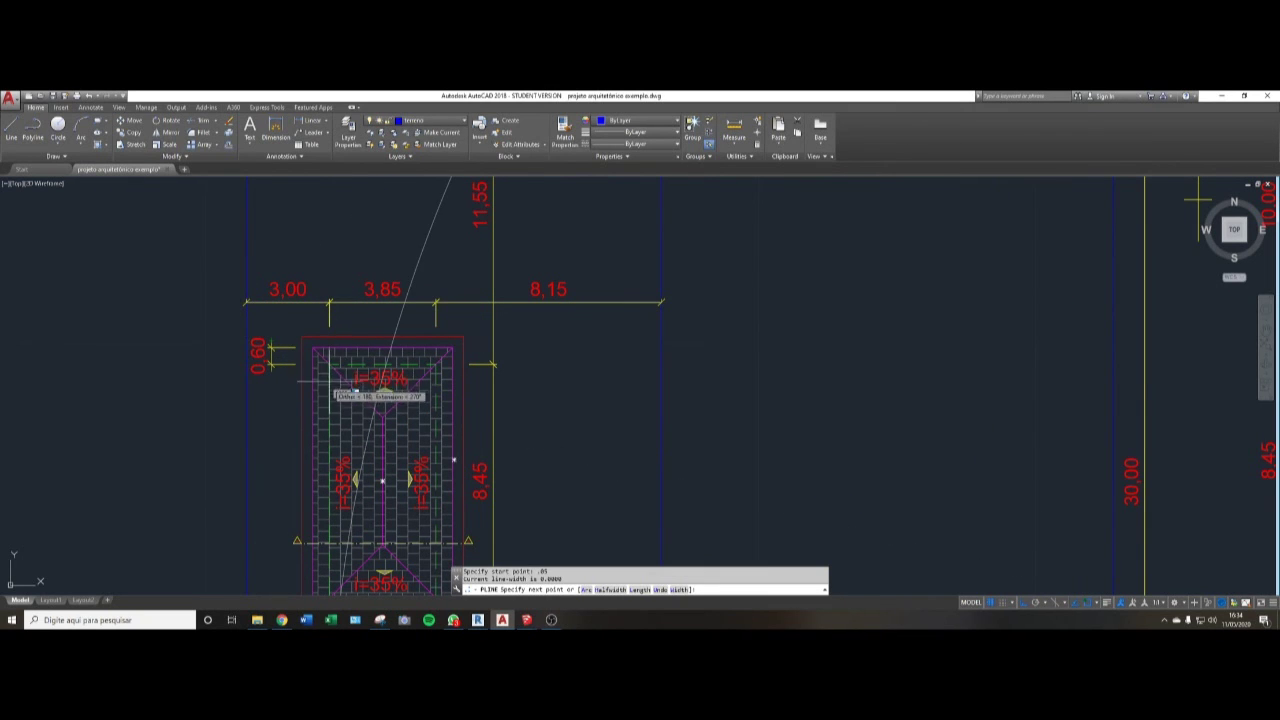
scroll(346, 328, "down", 4)
scroll(600, 445, "up", 5)
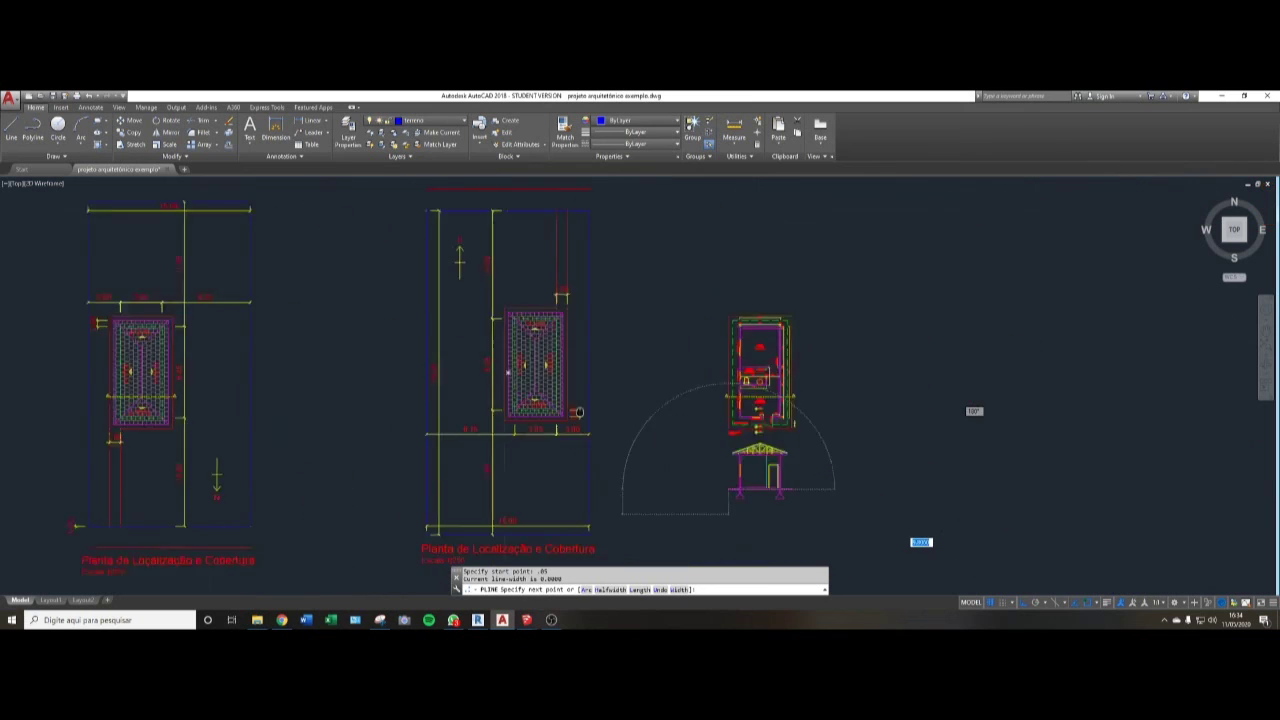
middle_click_drag(632, 437, 536, 429)
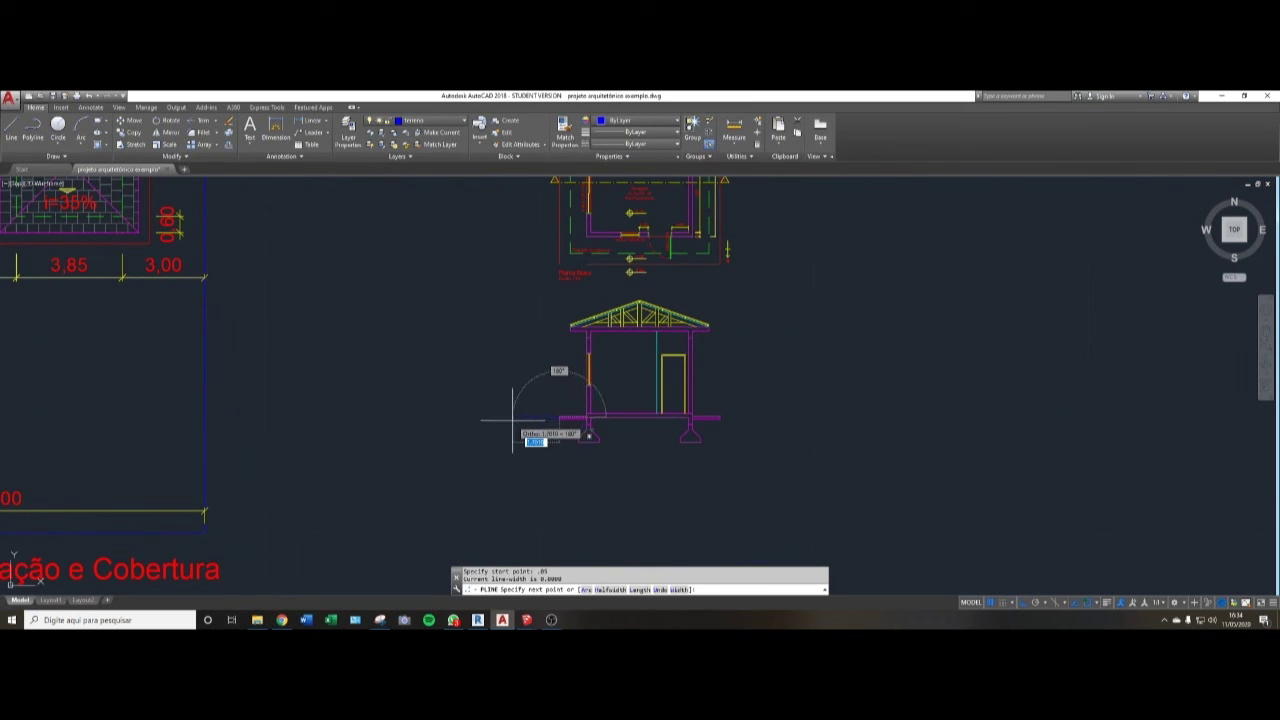
middle_click_drag(550, 421, 396, 418)
scroll(391, 410, "up", 2)
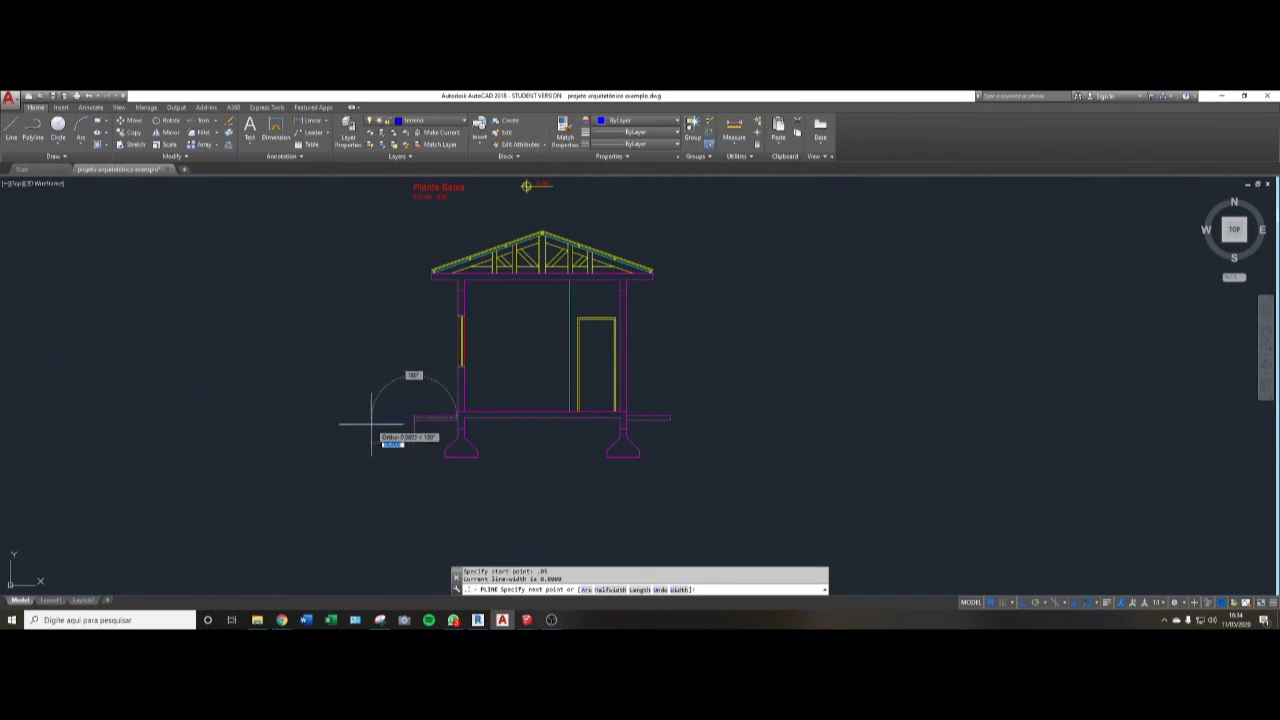
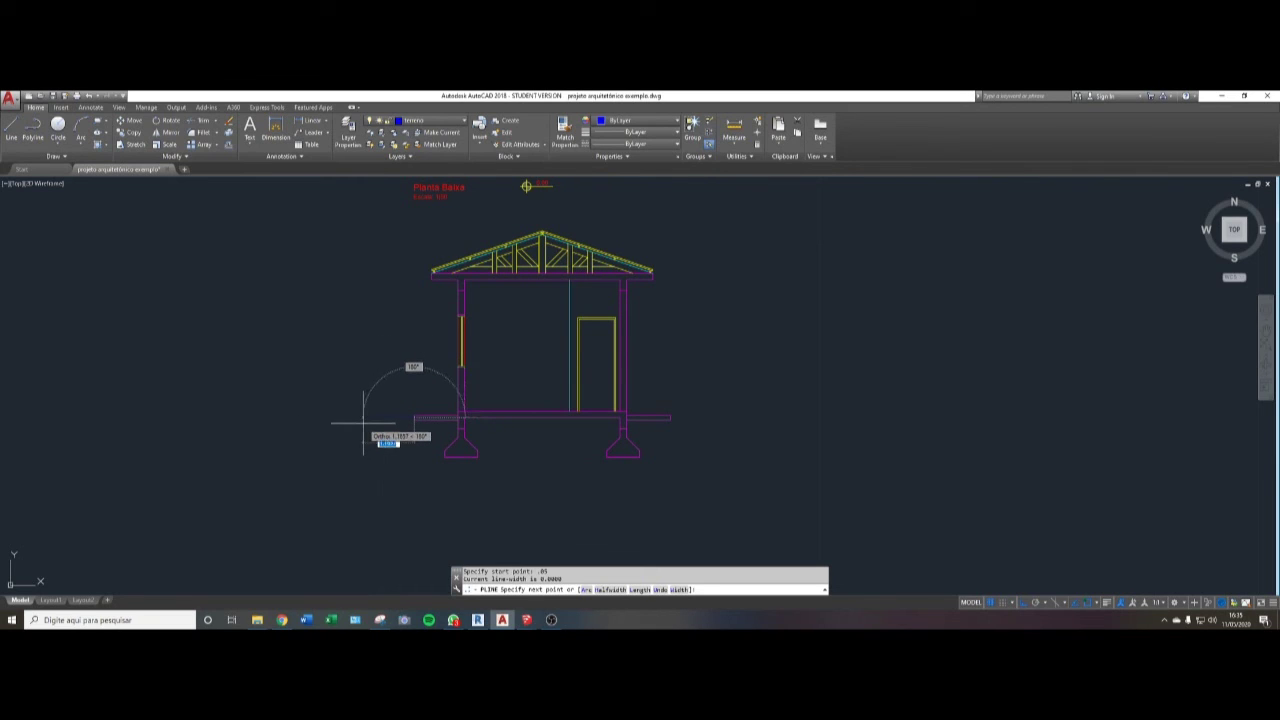
- Draw the terrain outline 1 outward from the left slab, 1.3 down, and 7.85 across beneath the footings
key("Return")
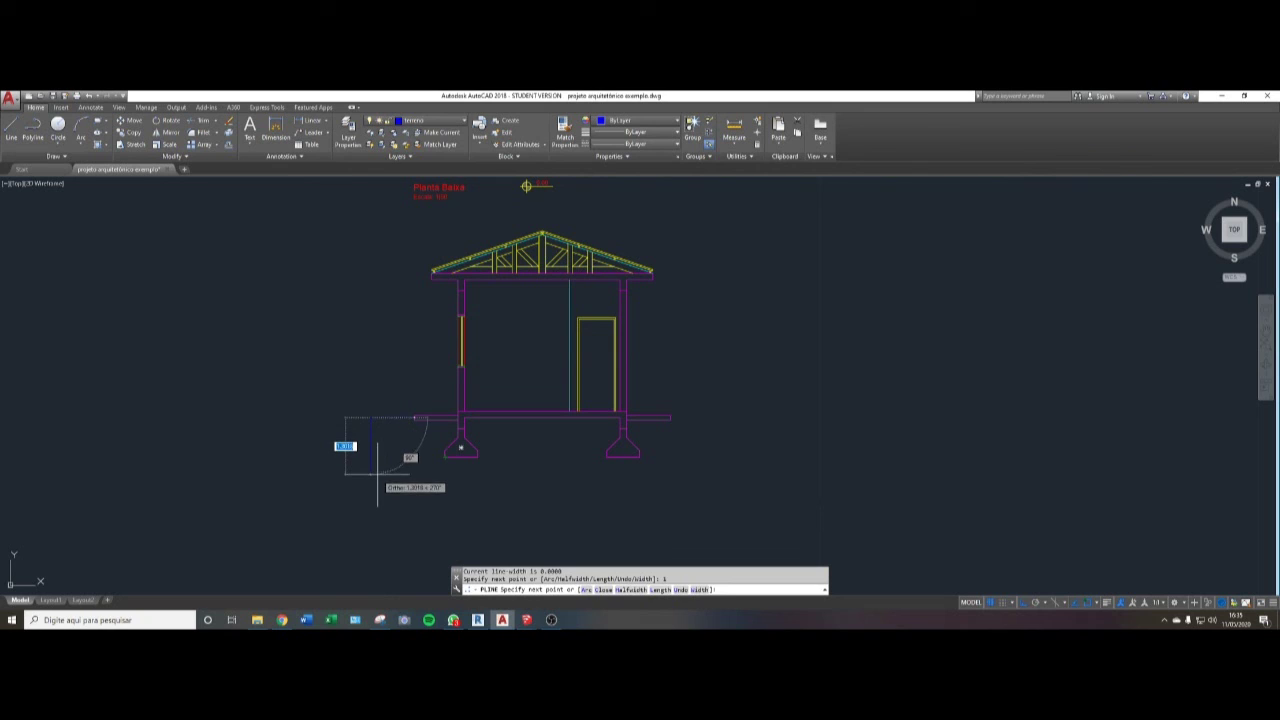
type("1")
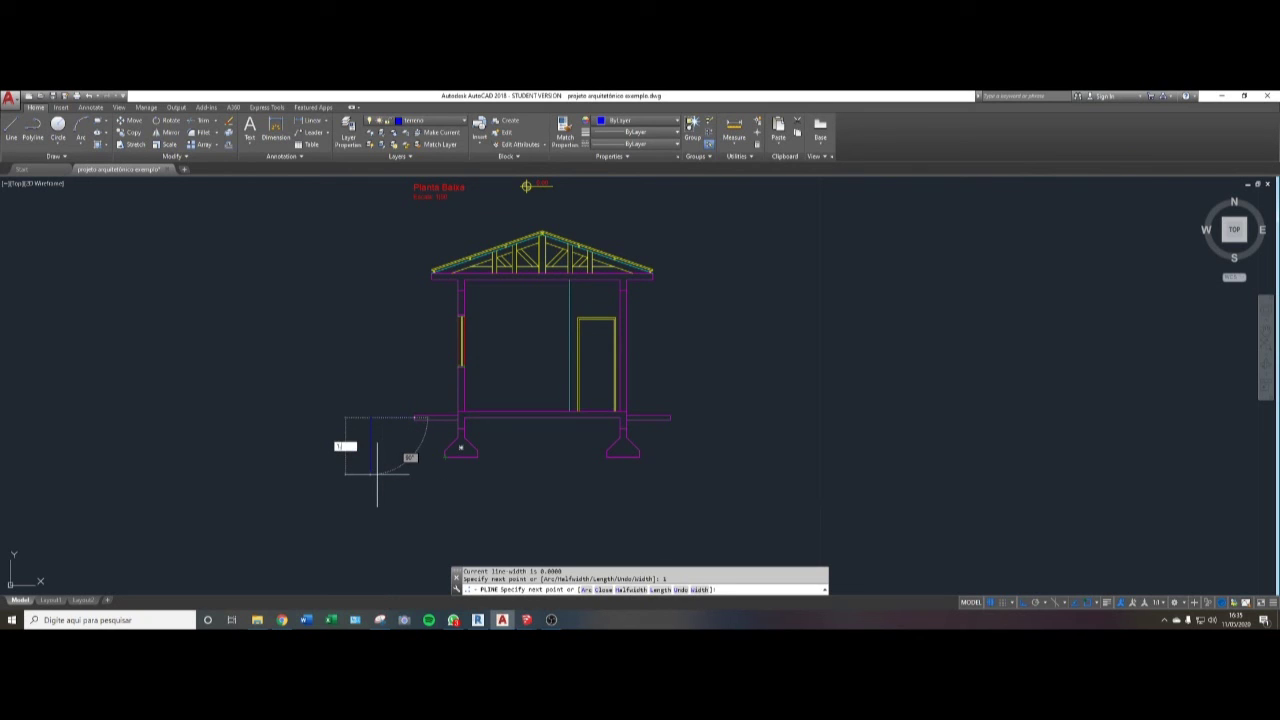
type("1.3")
key("Return")
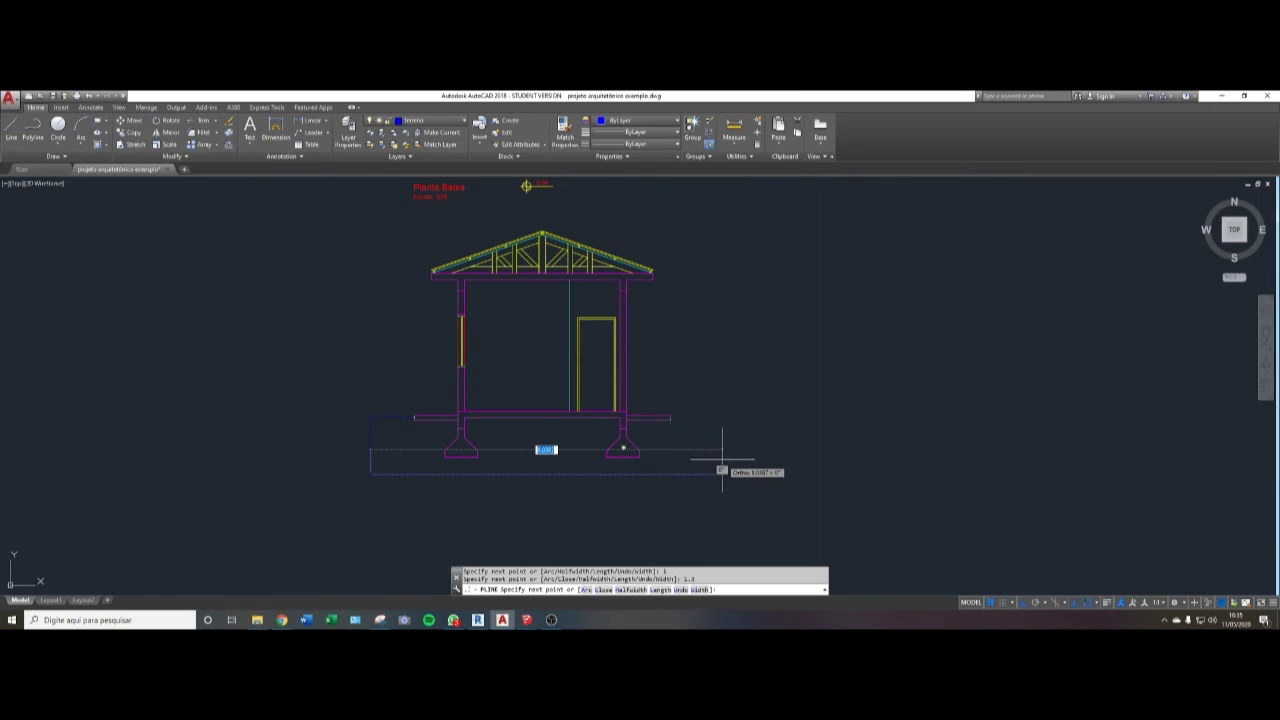
type("7.85")
key("Return")
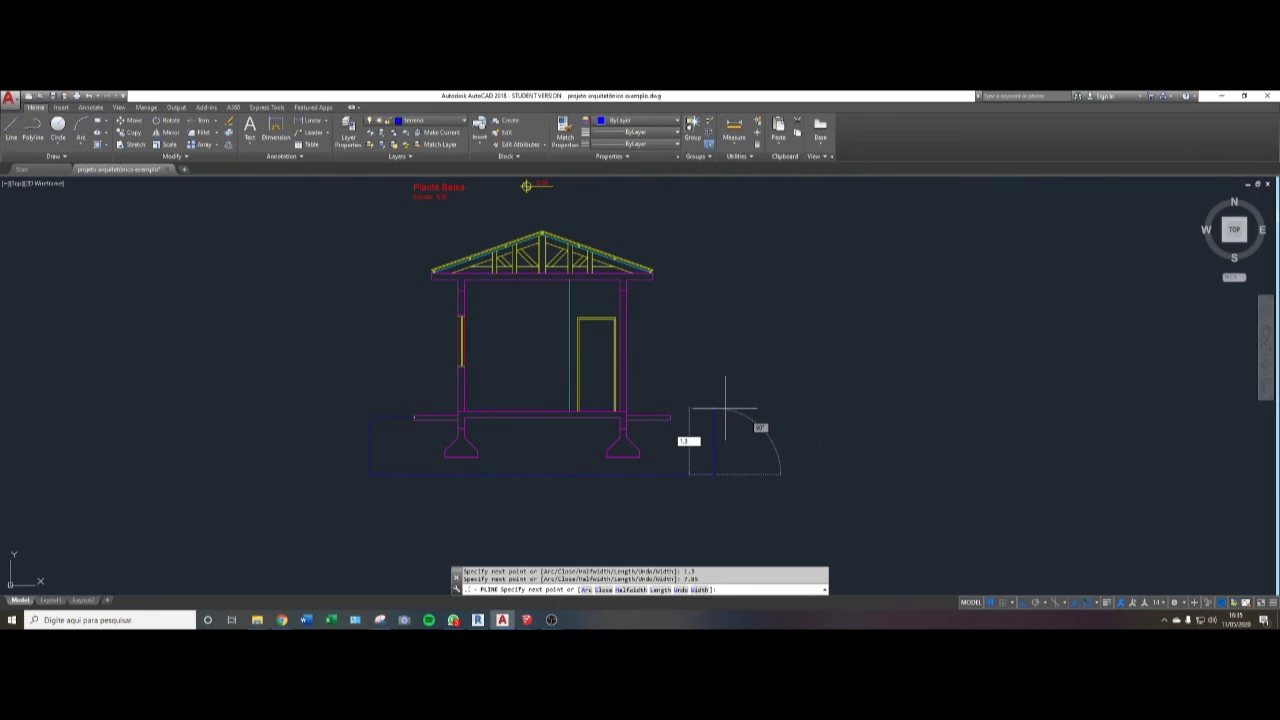
- Finish the terrain polyline 1.3 upward and back horizontally to the right exterior slab's outer end
type("1.3")
key("Return")
scroll(714, 423, "up", 5)
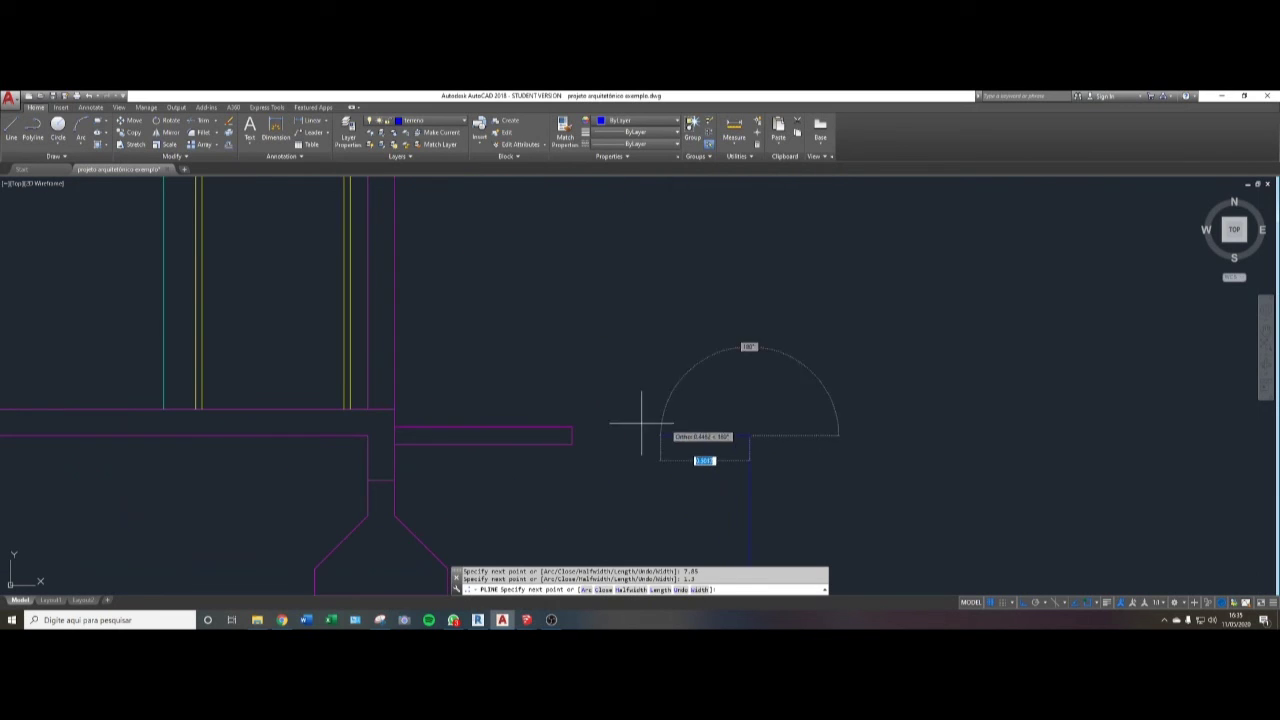
left_click(572, 436)
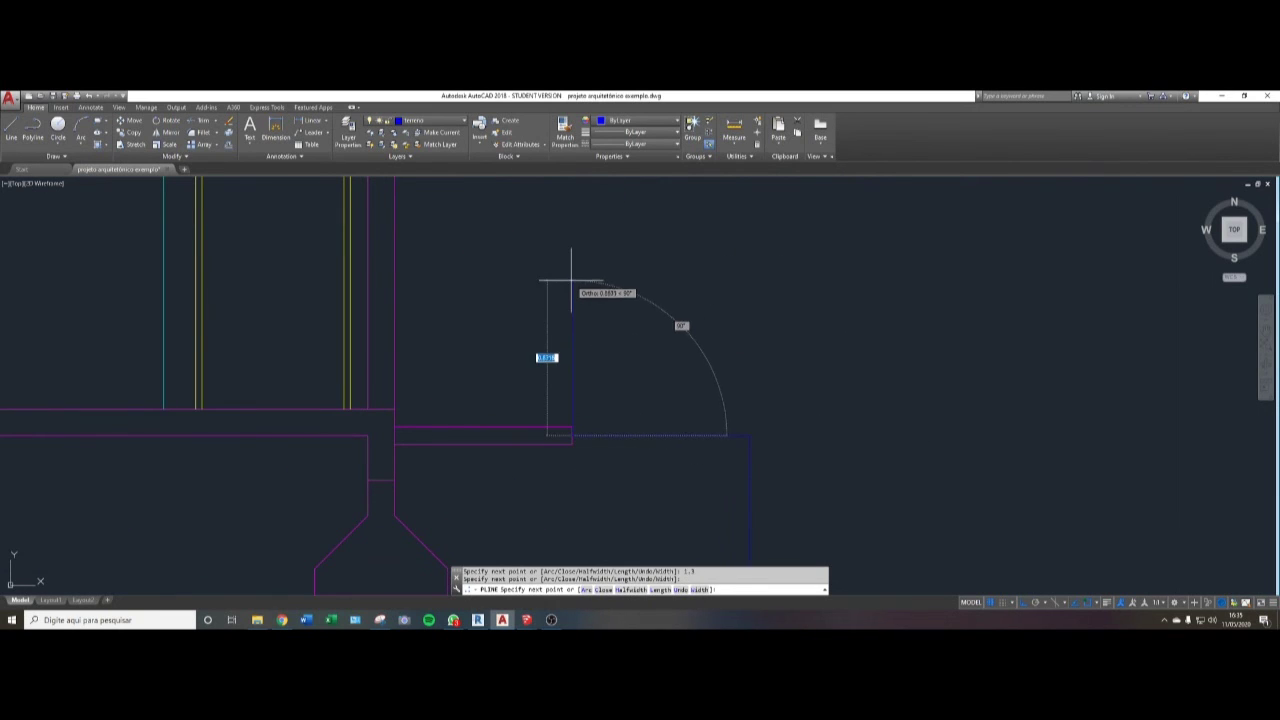
key("Return")
scroll(598, 247, "down", 6)
mouse_move(594, 317)
middle_mouse_down()
mouse_move(651, 363)
mouse_move(646, 380)
mouse_move(681, 375)
middle_mouse_up()
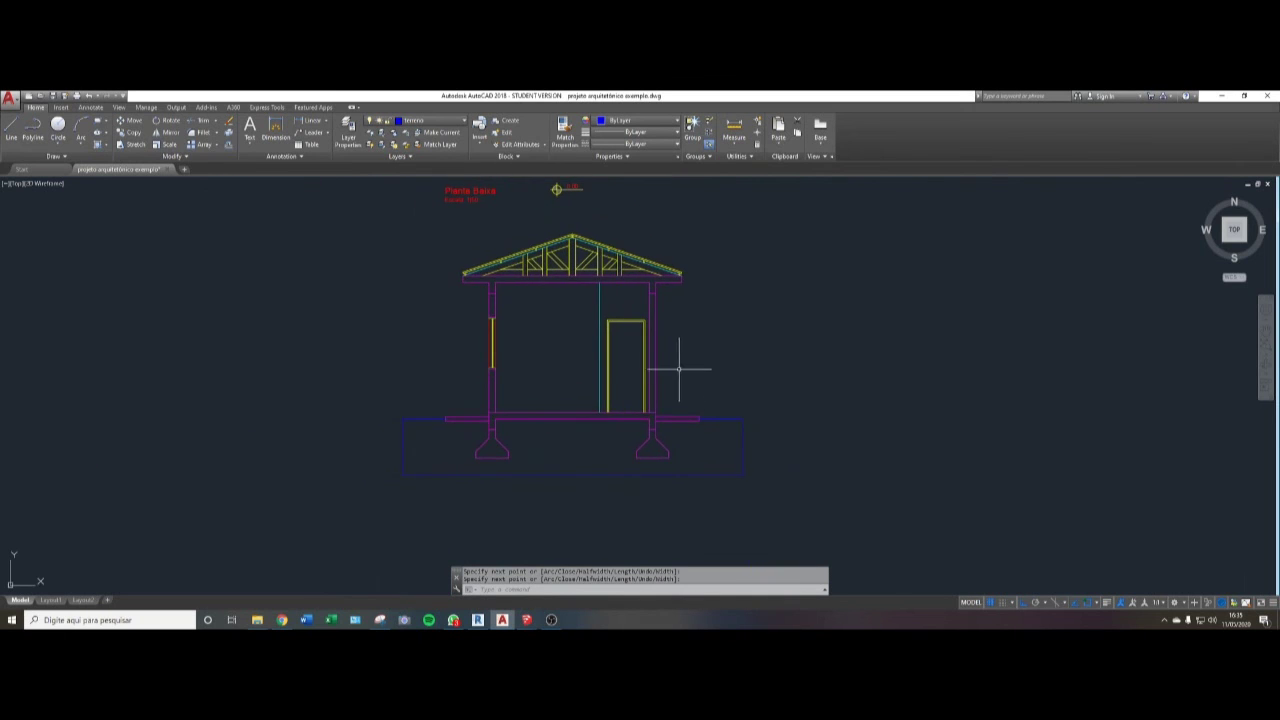
scroll(670, 366, "up", 3)
scroll(666, 368, "down", 3)
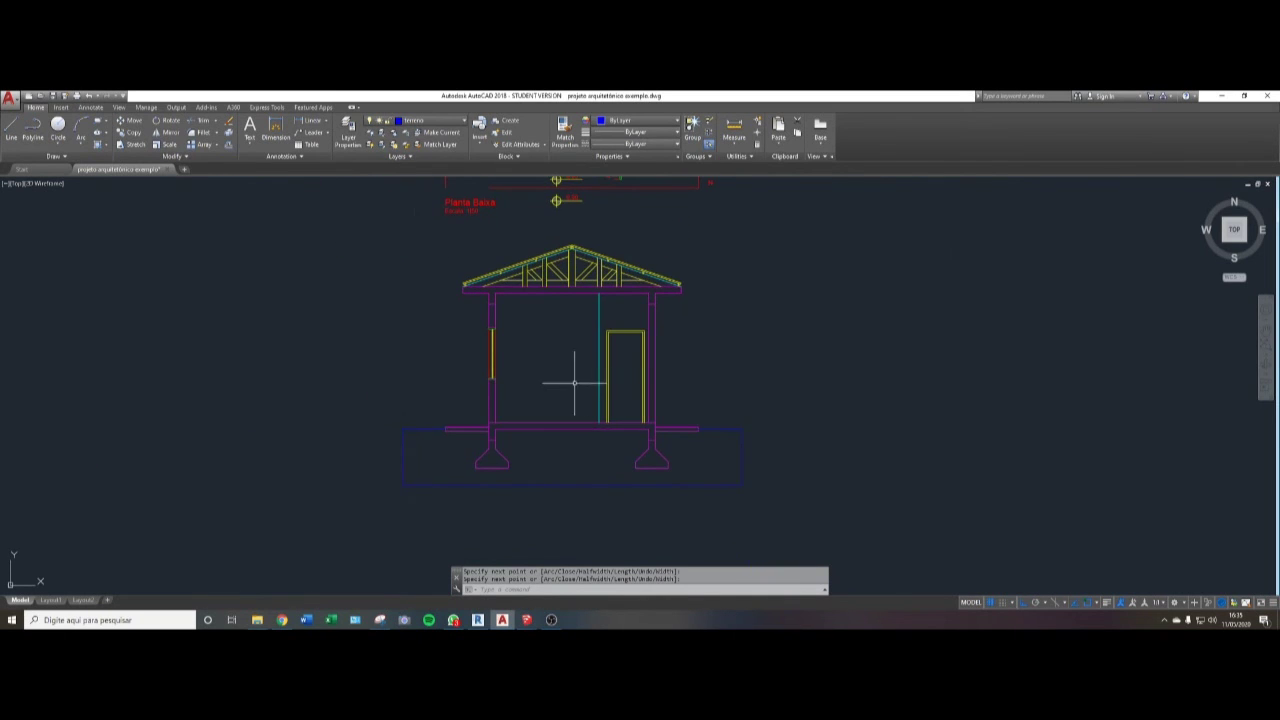
scroll(554, 378, "up", 2)
scroll(510, 370, "down", 2)
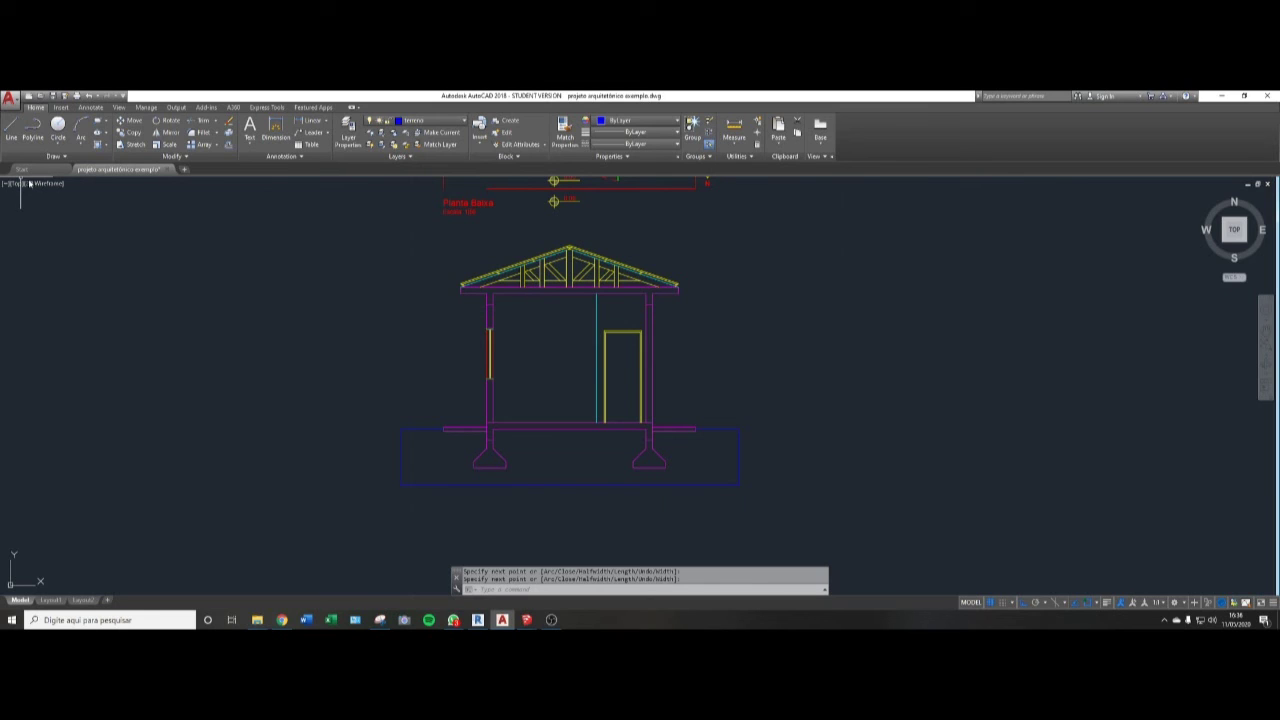
- Copy the Recepção room label from the floor plan straight down into the section, just above the floor slab
scroll(607, 355, "down", 3)
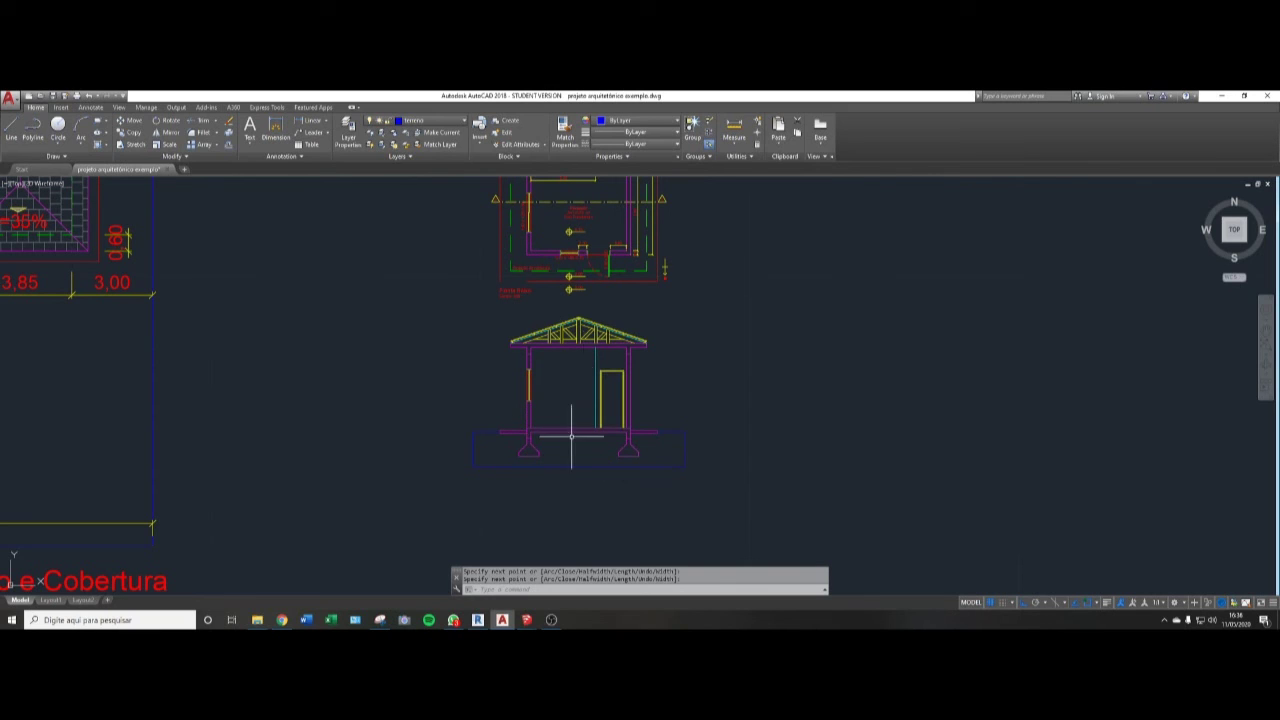
scroll(648, 440, "down", 4)
scroll(640, 389, "up", 6)
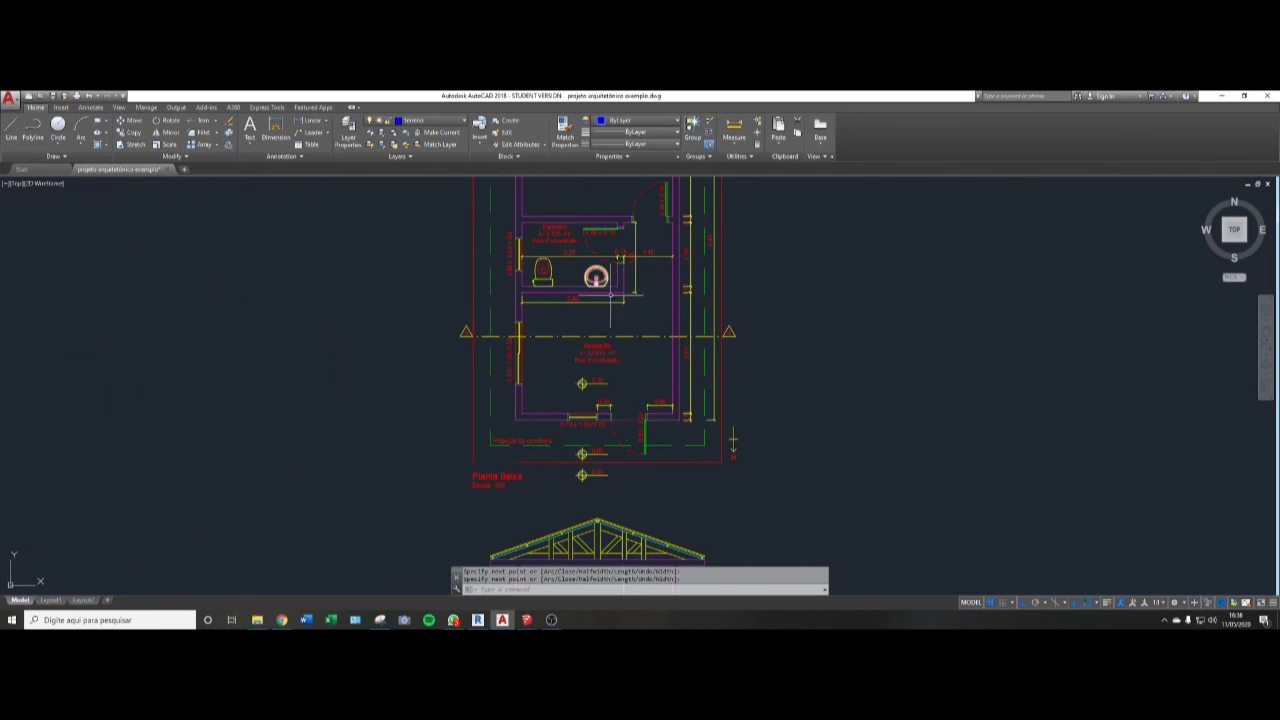
middle_click_drag(631, 395, 599, 350)
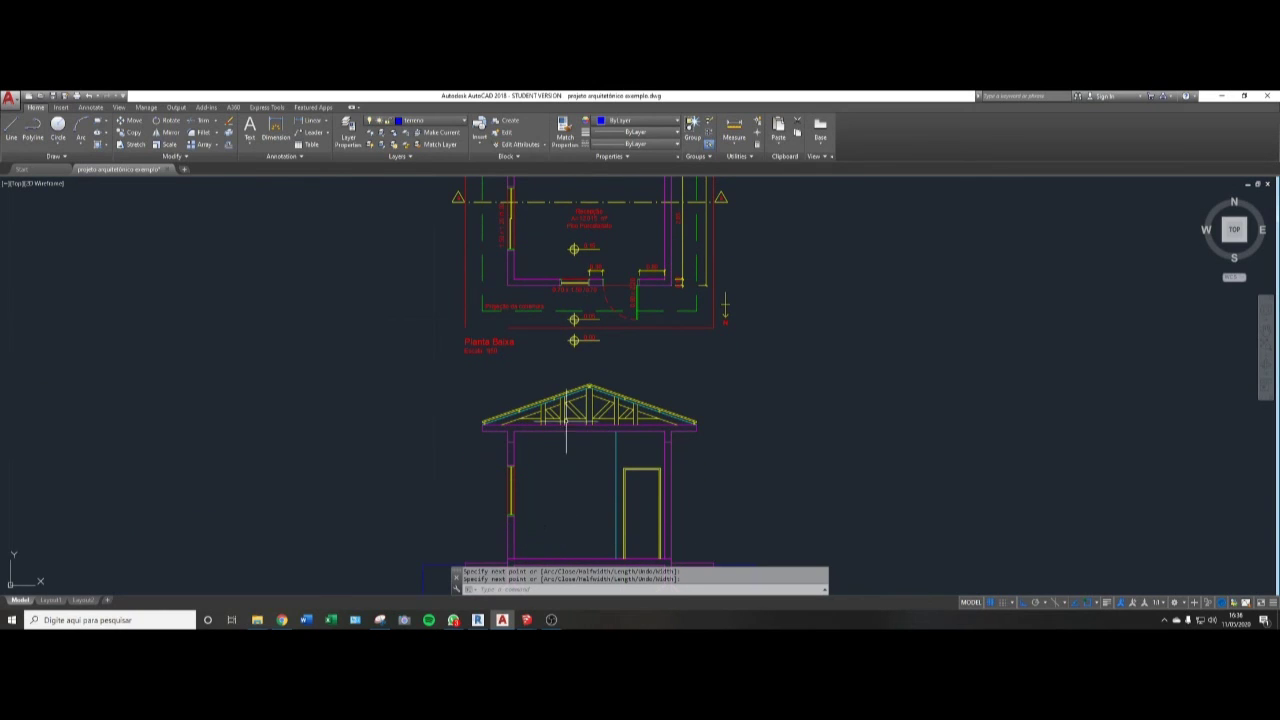
right_click(593, 357)
key("Escape")
key("Escape")
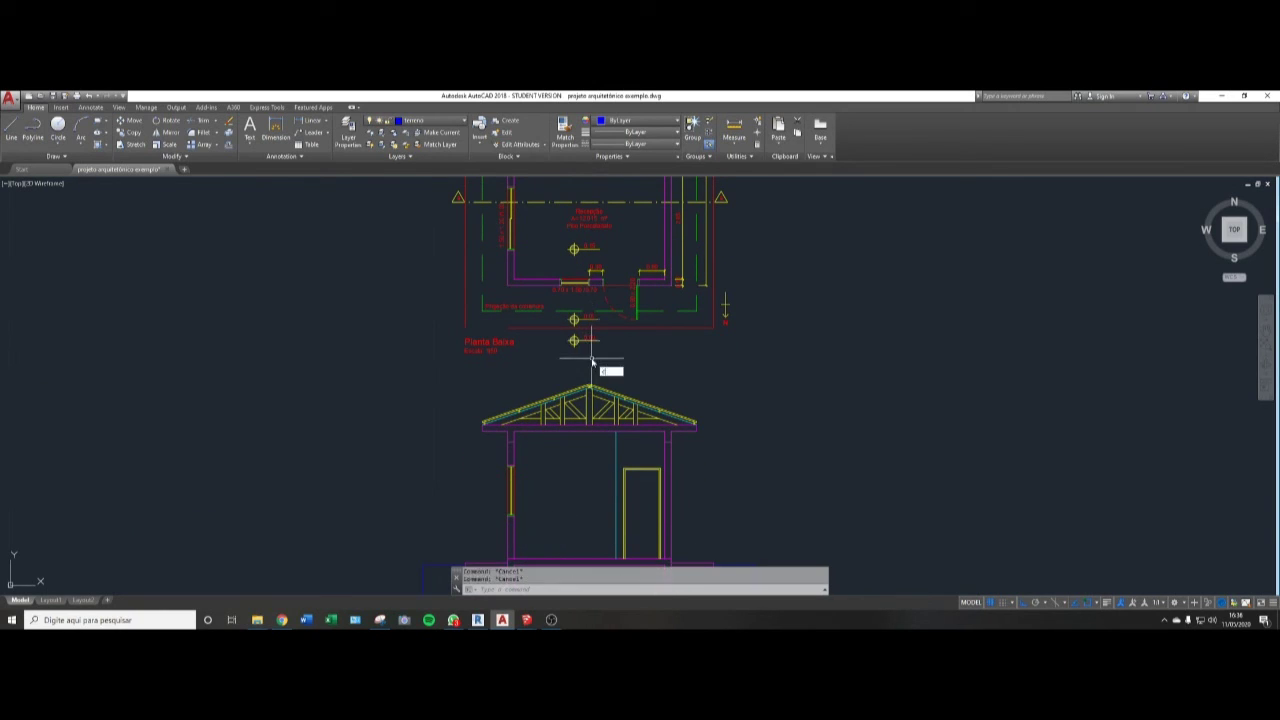
type("o")
key("Return")
left_click(593, 218)
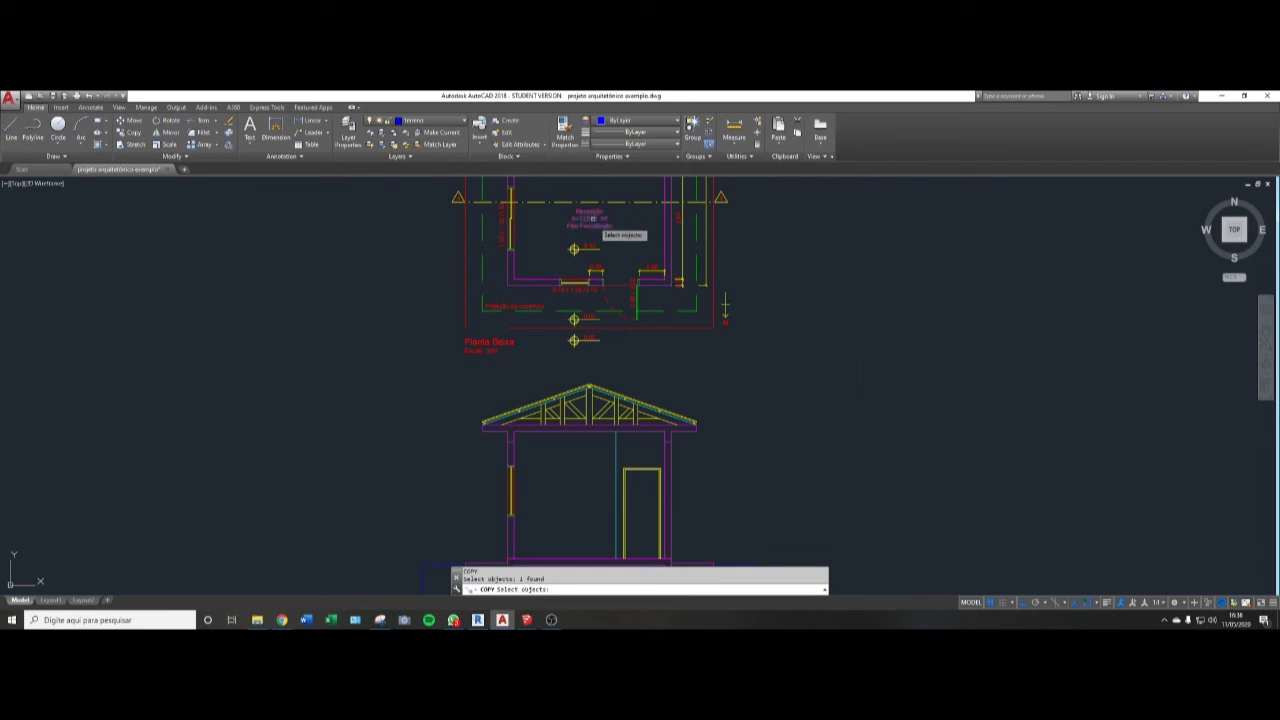
key("Return")
left_click(594, 215)
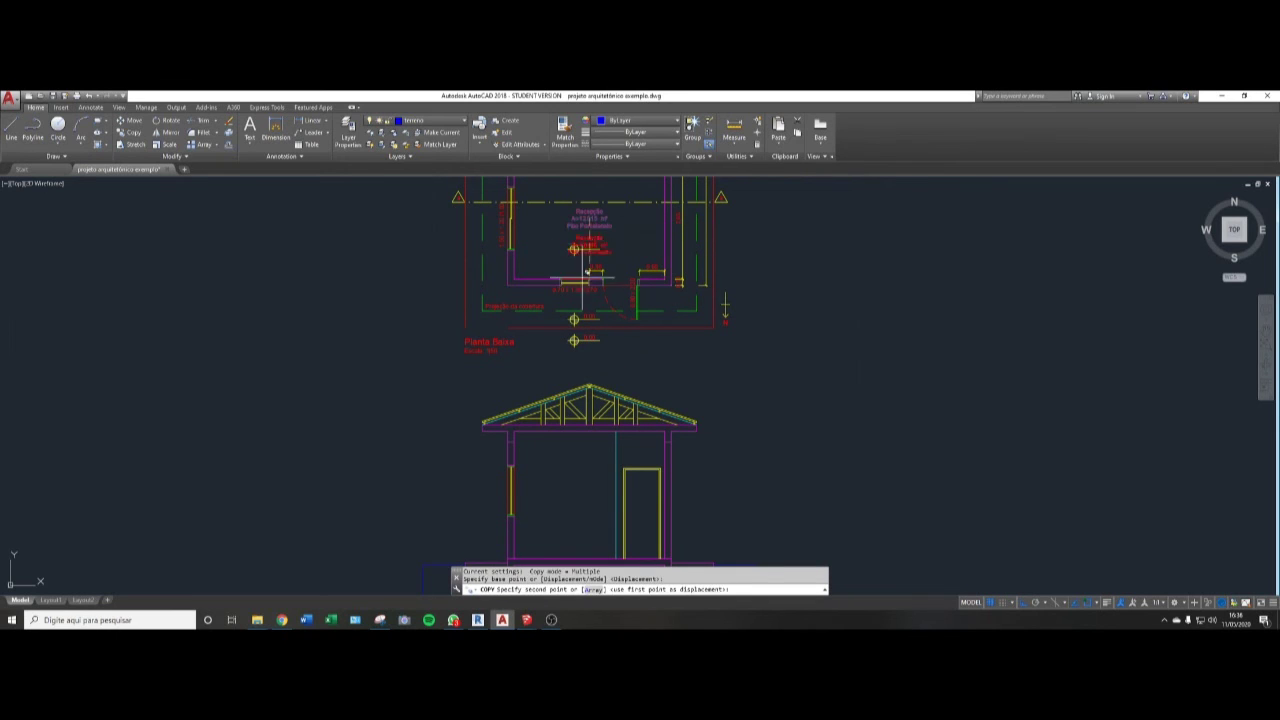
middle_click_drag(587, 446, 607, 301)
scroll(614, 425, "up", 4)
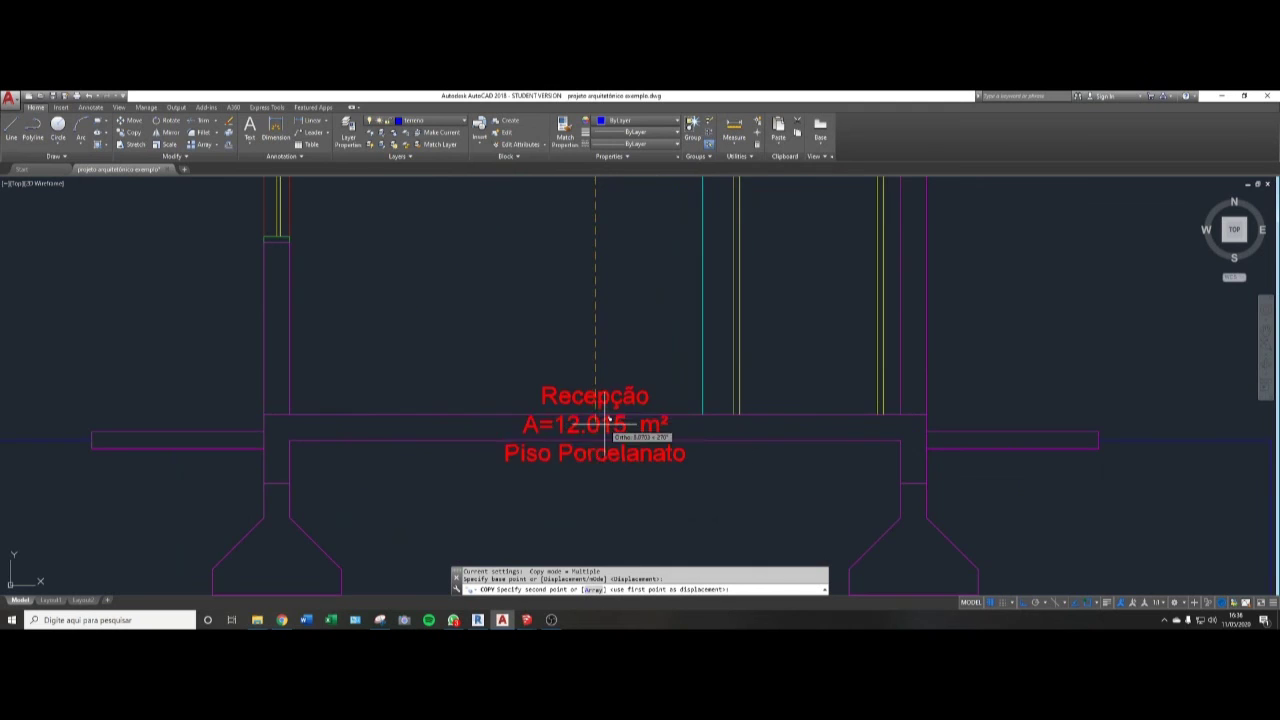
left_click(604, 368)
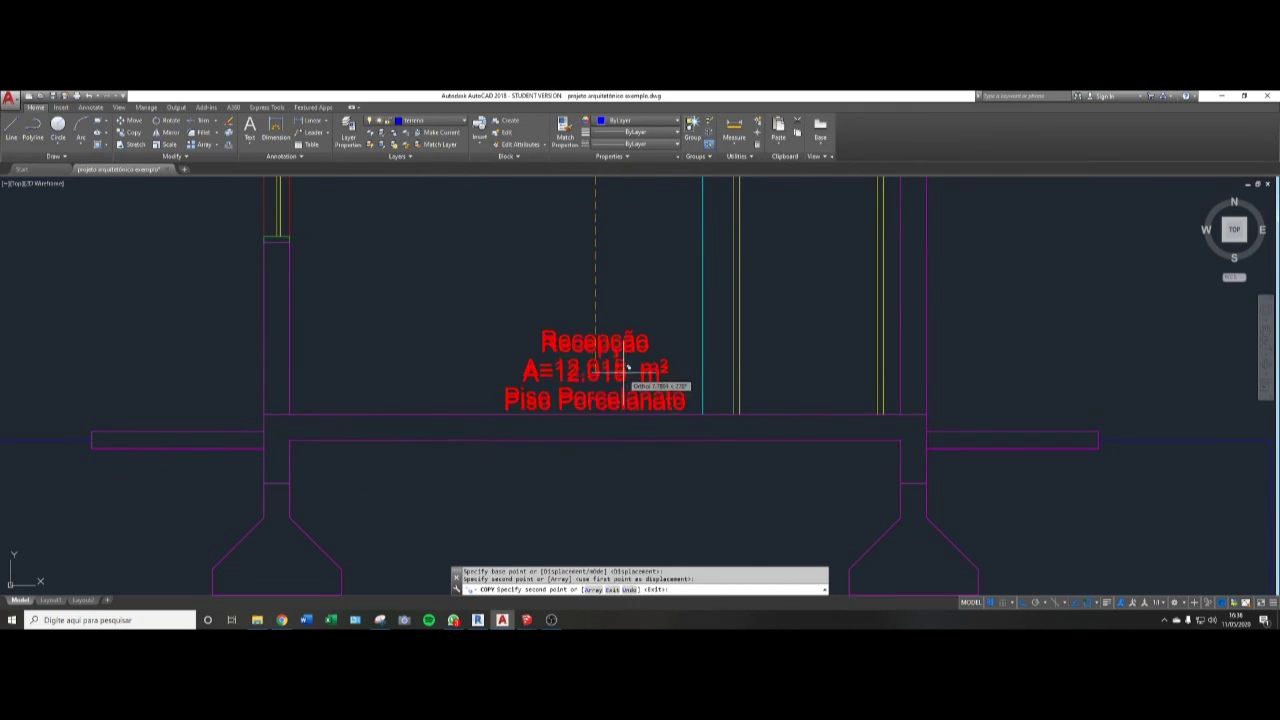
key("Escape")
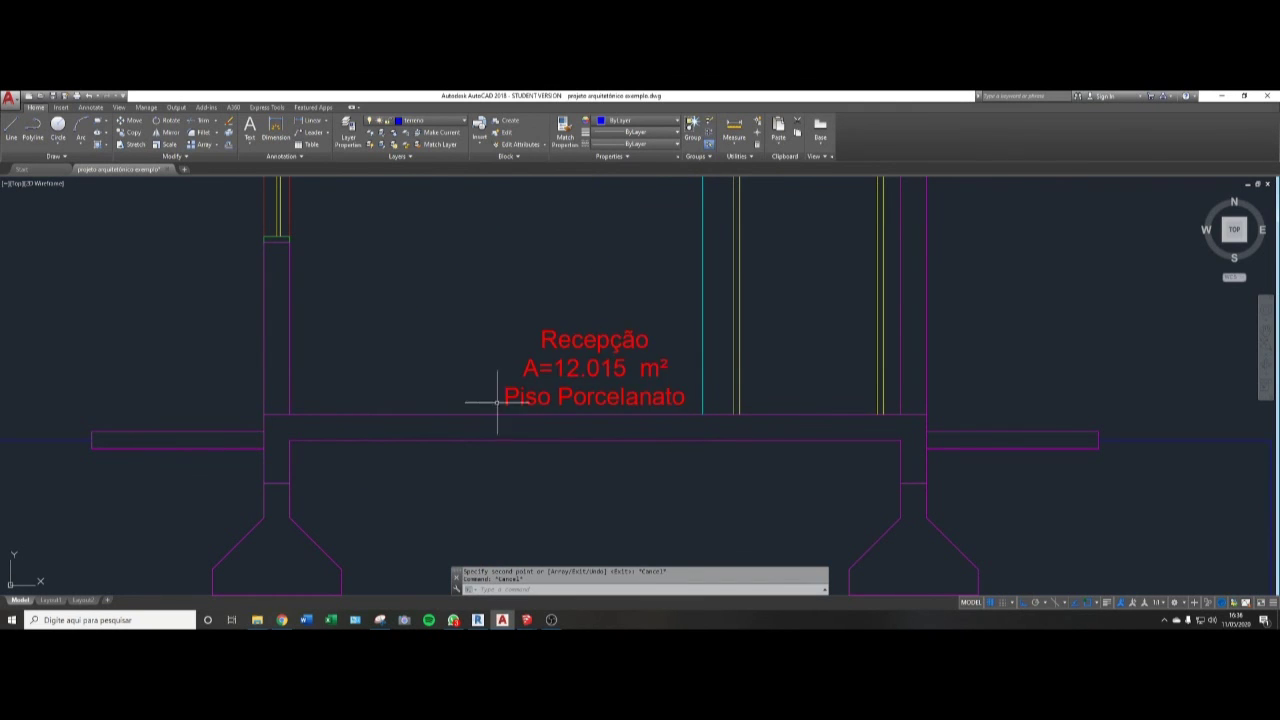
- Delete the area and floor finish lines from the copied label, leaving only Recepção
left_click(647, 397)
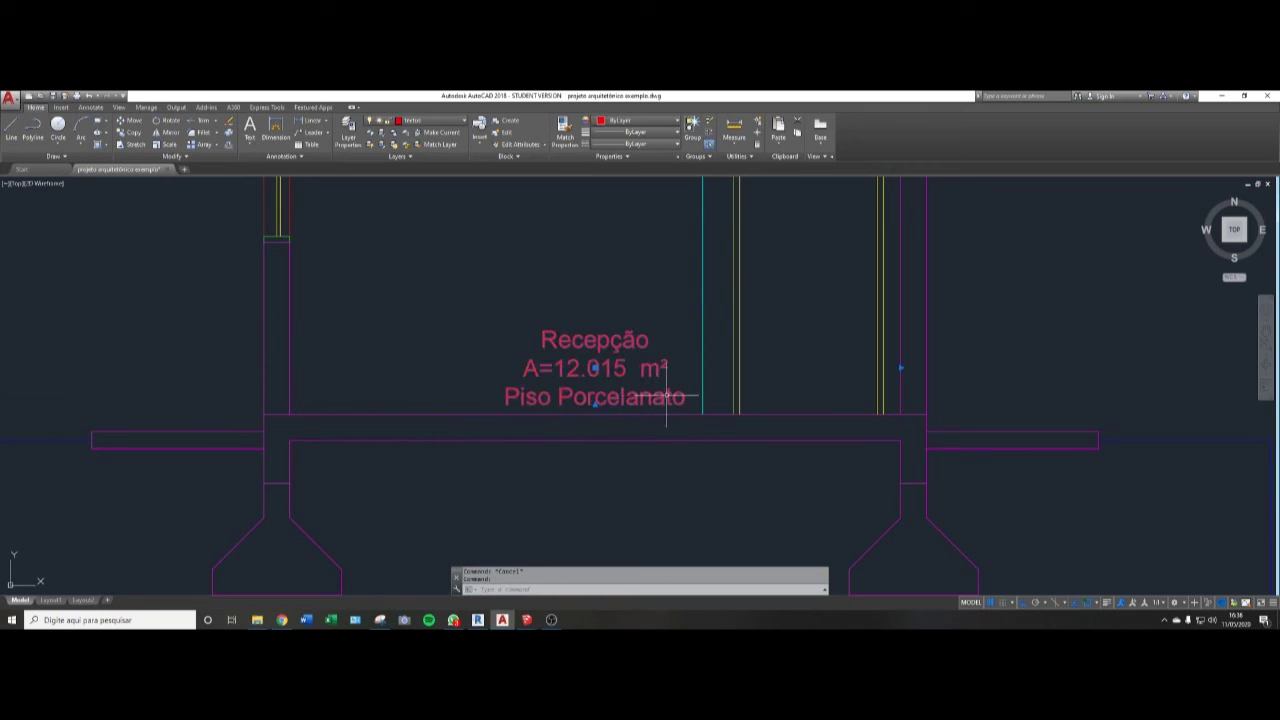
double_click(679, 397)
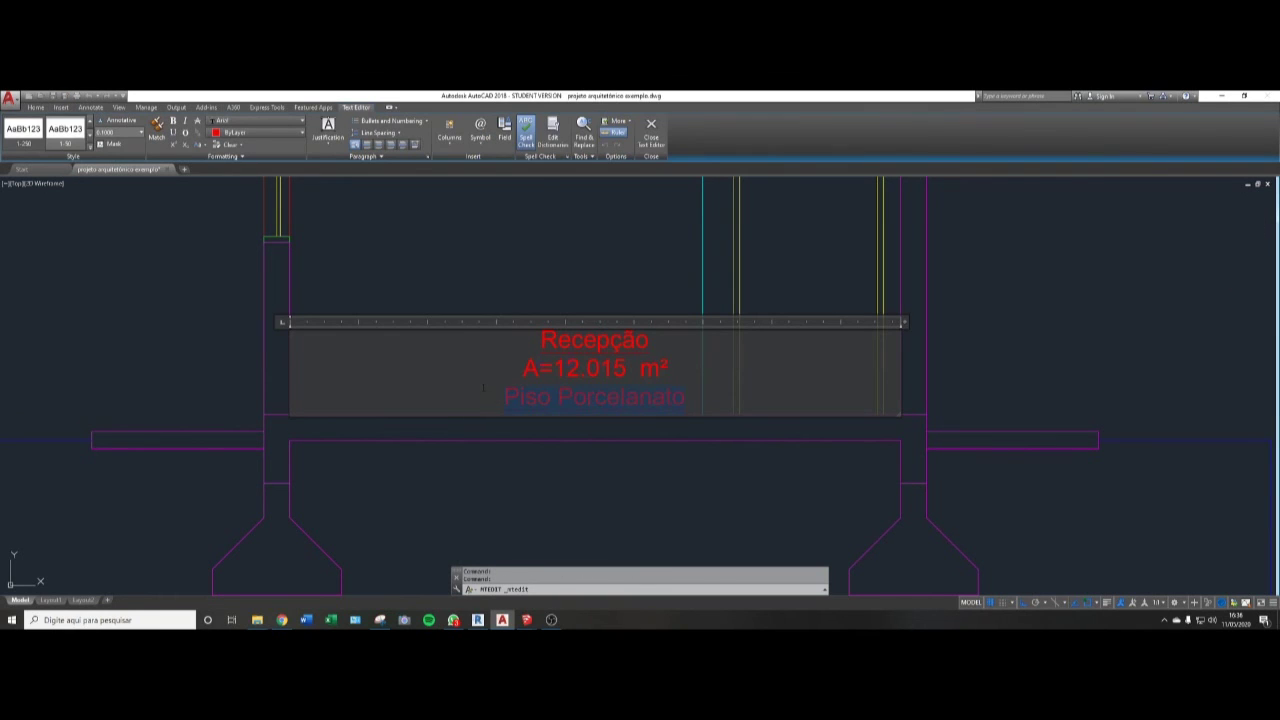
key("Delete")
left_click(571, 251)
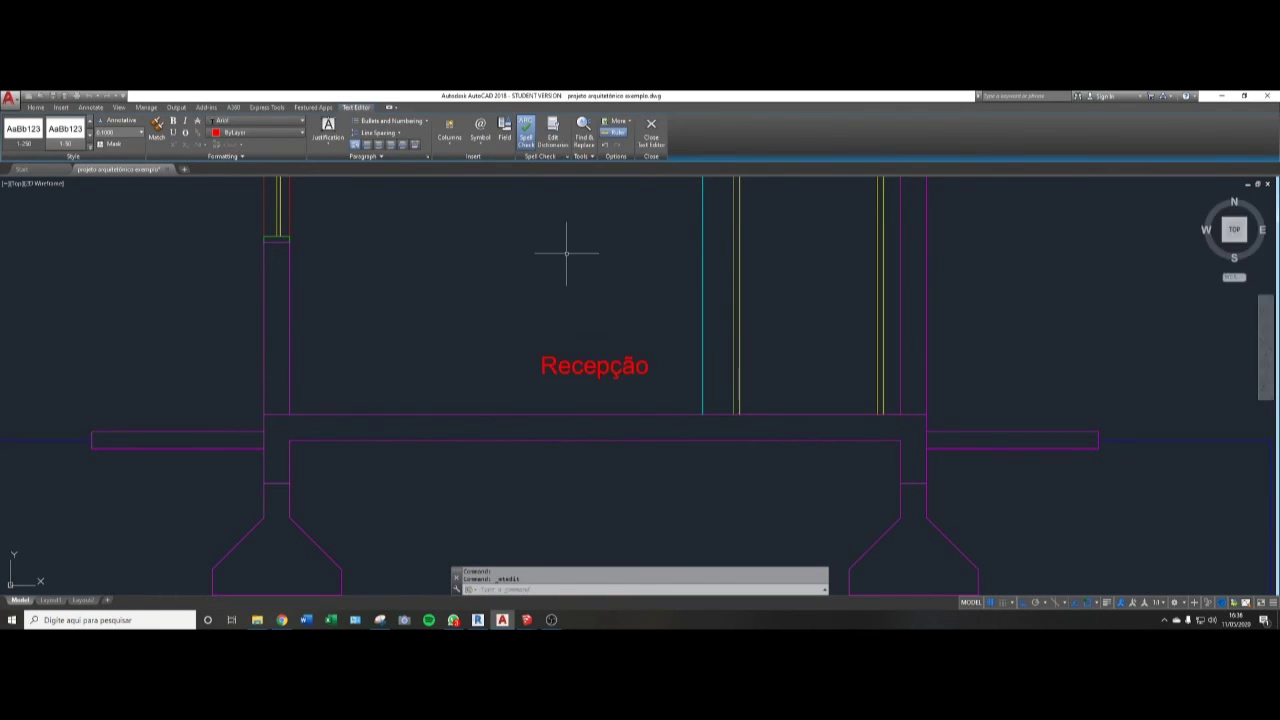
double_click(597, 368)
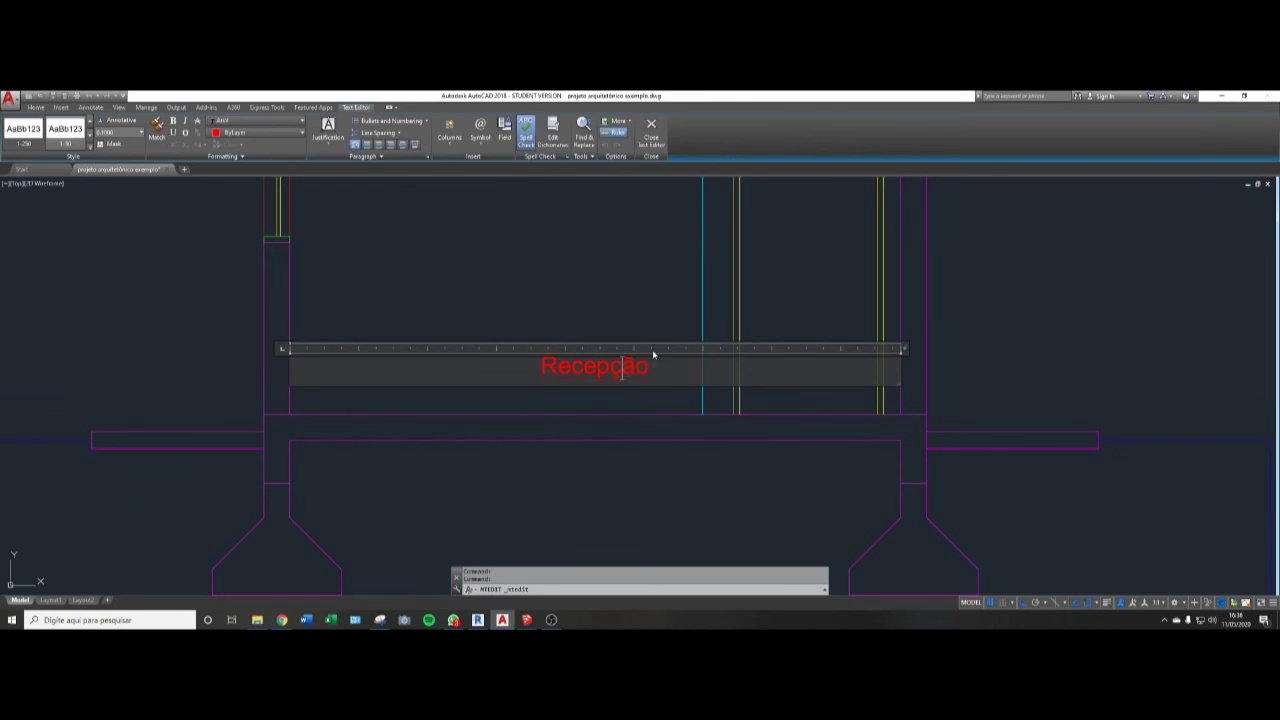
key("Escape")
- Move the Recepção label slightly down so it sits just above the section's floor slab
type("m")
key("Return")
left_click(617, 338)
left_click(564, 380)
key("Return")
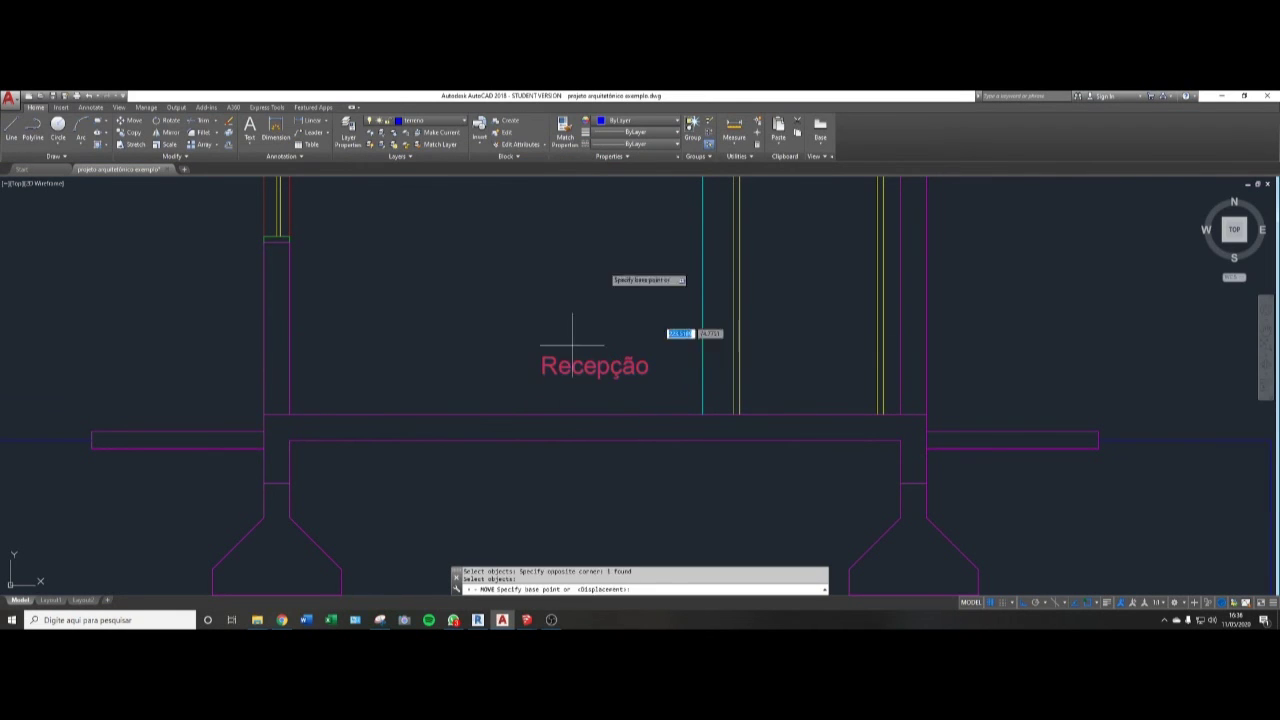
left_click(621, 210)
left_click(633, 231)
scroll(523, 457, "down", 6)
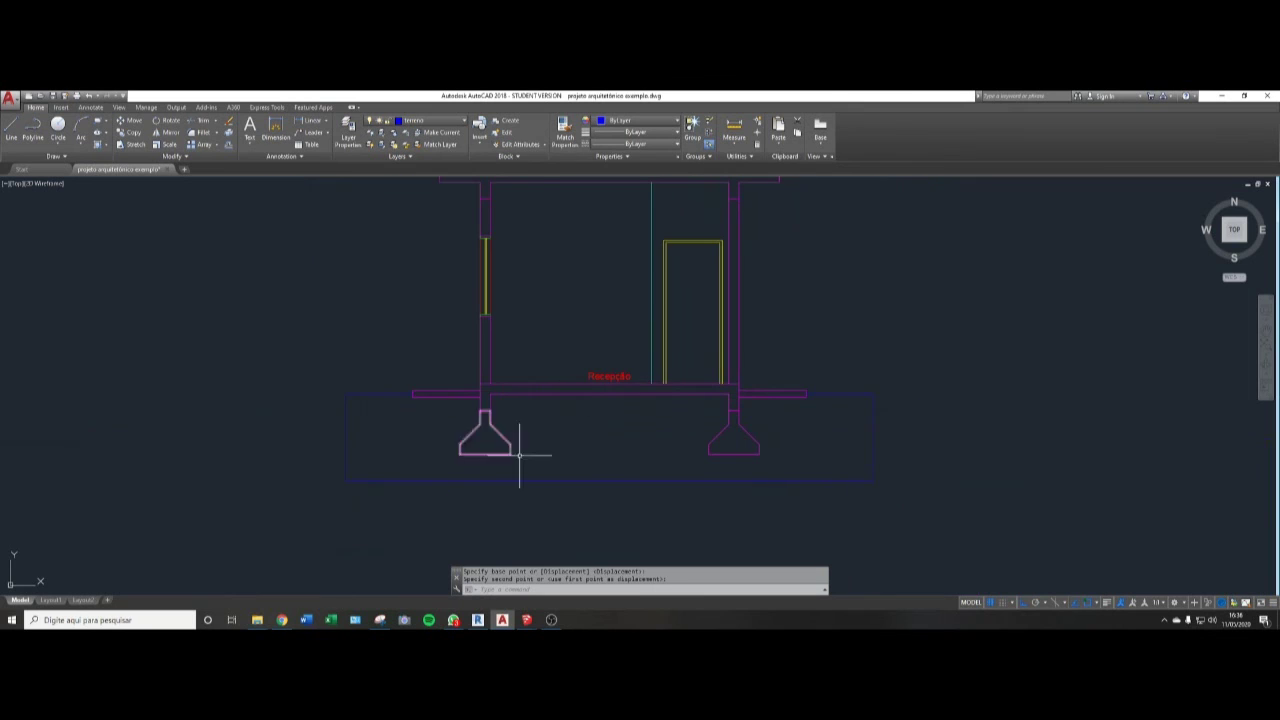
mouse_move(581, 405)
middle_mouse_down()
mouse_move(614, 449)
mouse_move(615, 429)
middle_mouse_up()
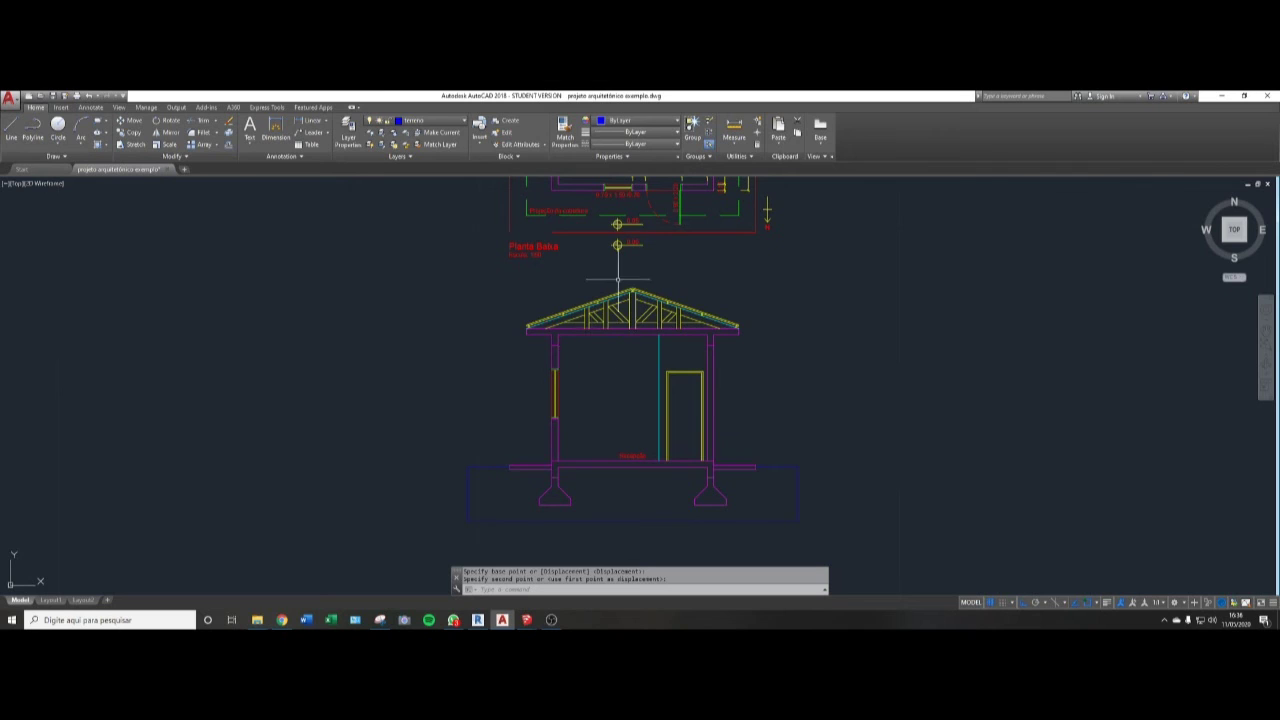
- Examine the level marks around the floor plan and the matching ground and slab area of the section
middle_click_drag(618, 280, 600, 335)
scroll(610, 215, "up", 3)
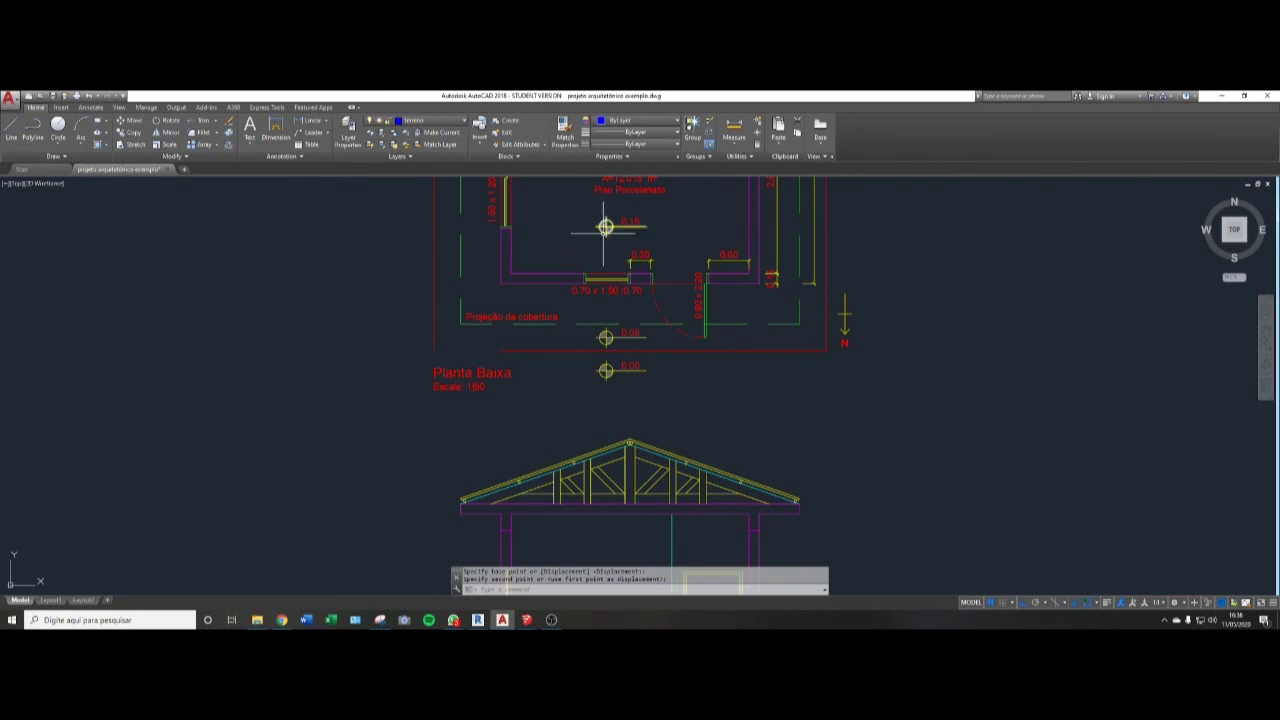
middle_click_drag(610, 321, 613, 361)
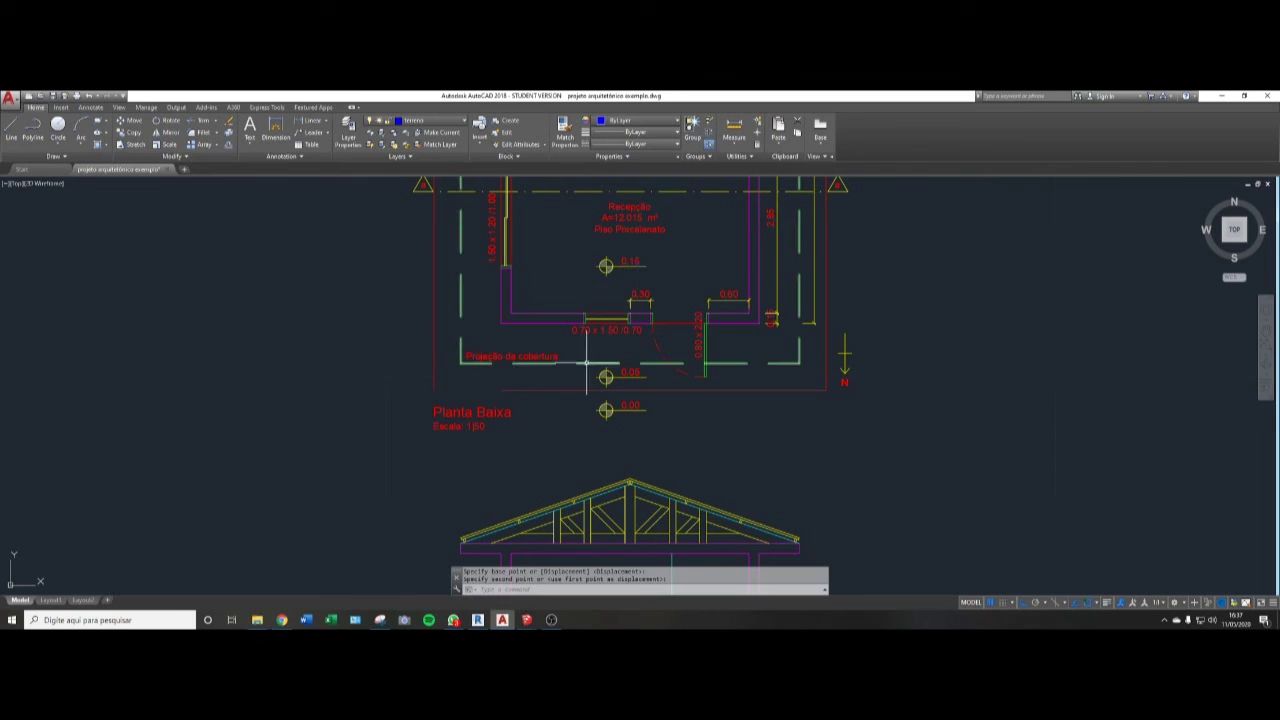
scroll(607, 437, "up", 2)
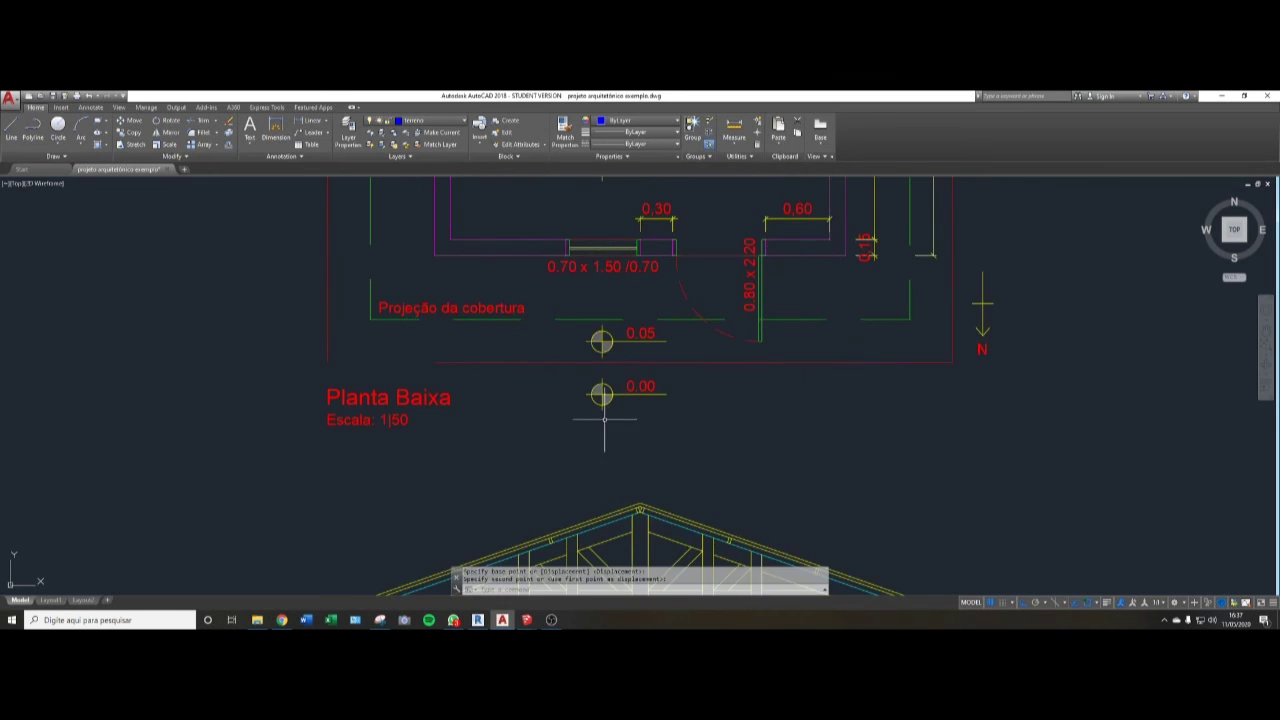
middle_click_drag(604, 420, 587, 283)
scroll(600, 490, "down", 2)
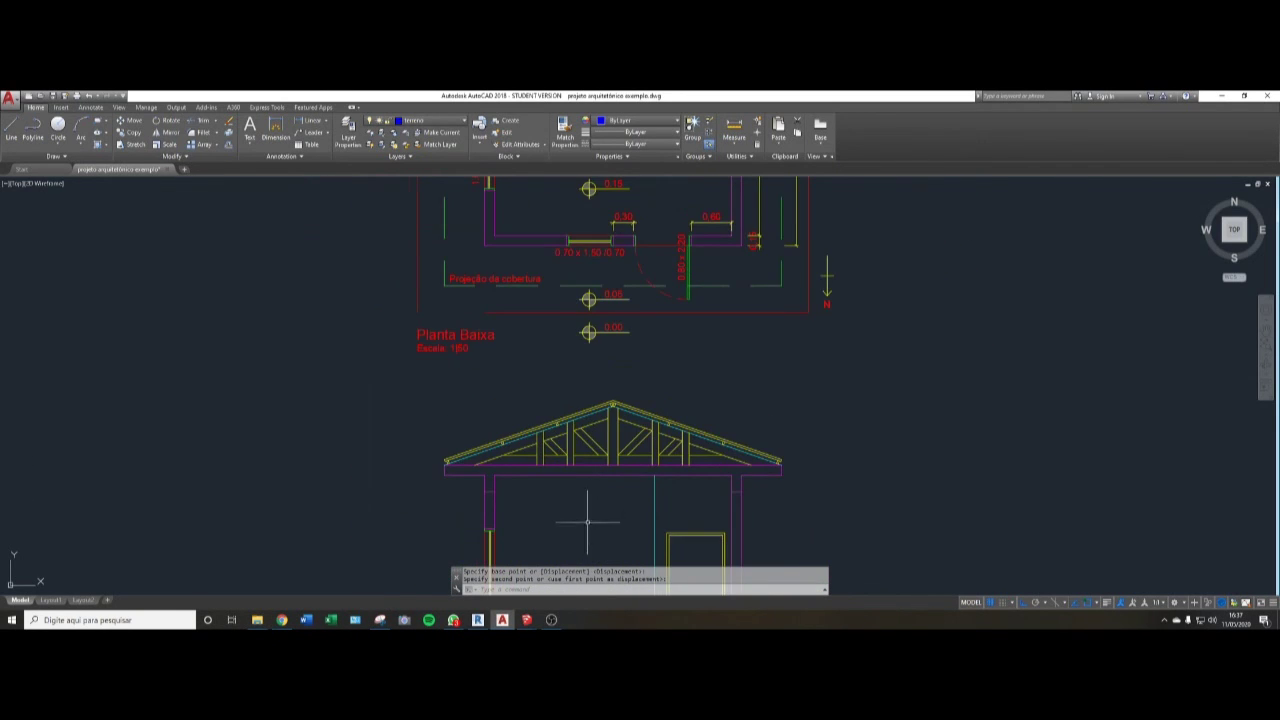
middle_click_drag(586, 523, 566, 434)
scroll(558, 430, "down", 3)
scroll(560, 343, "up", 2)
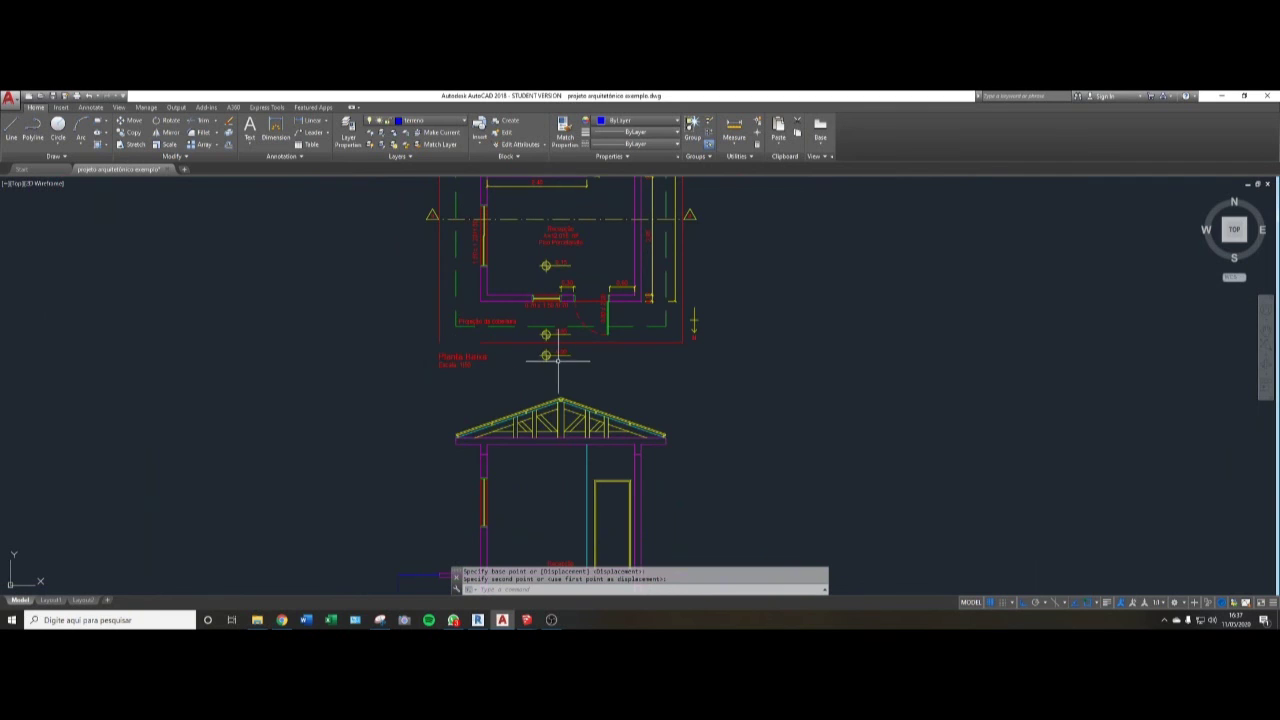
scroll(555, 340, "up", 2)
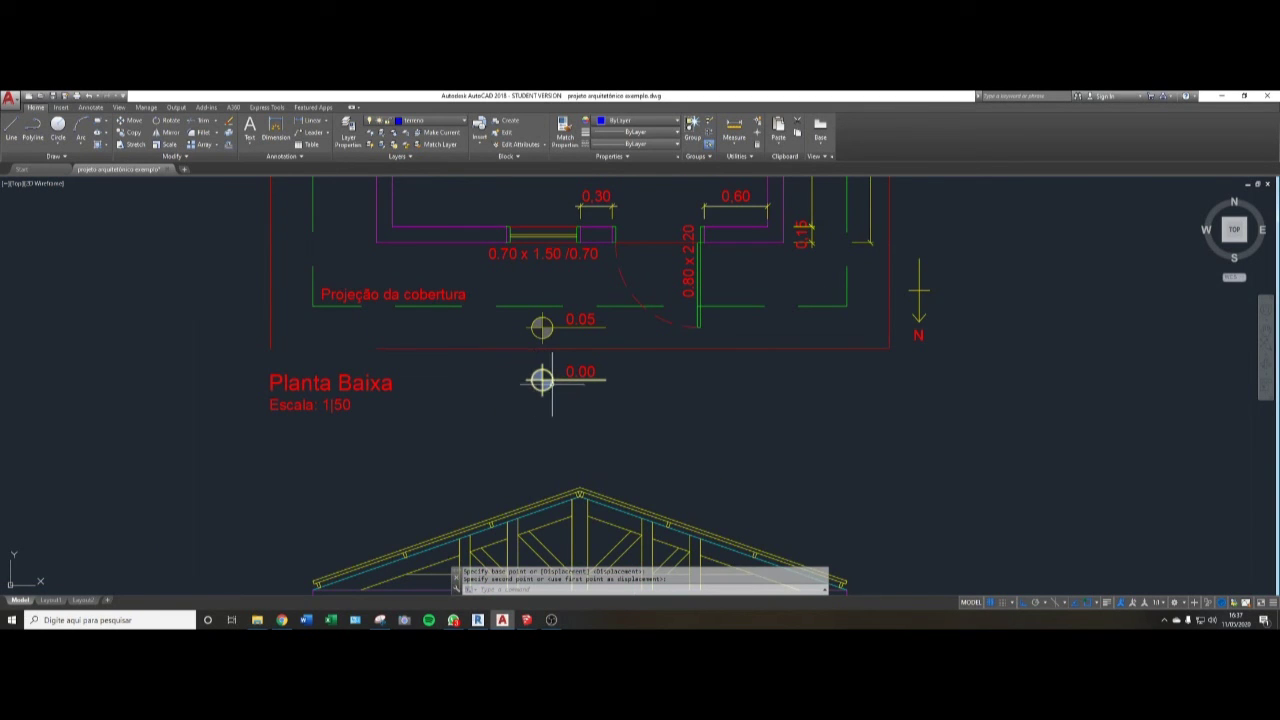
middle_click_drag(551, 443, 566, 372)
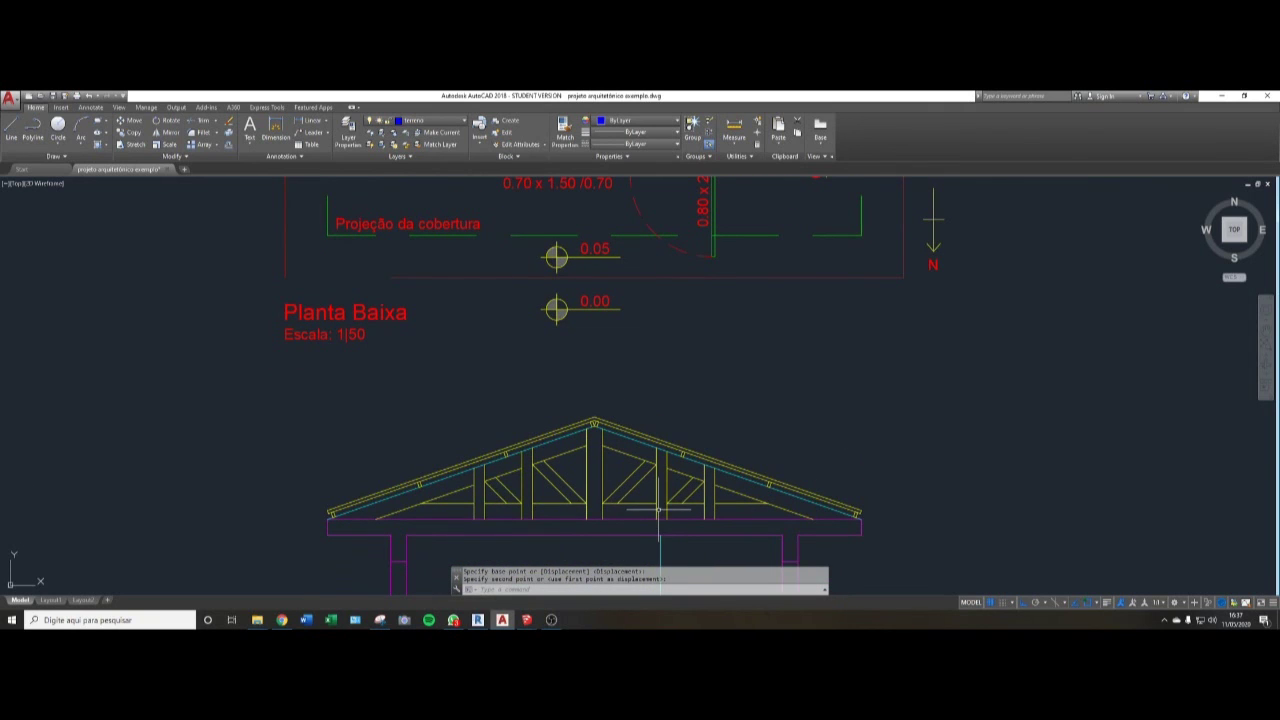
- Copy the 0.00 level mark and its text from the floor plan to just above the section's left terrain line, with Ortho off
type("co")
key("Return")
left_click(600, 310)
left_click(590, 294)
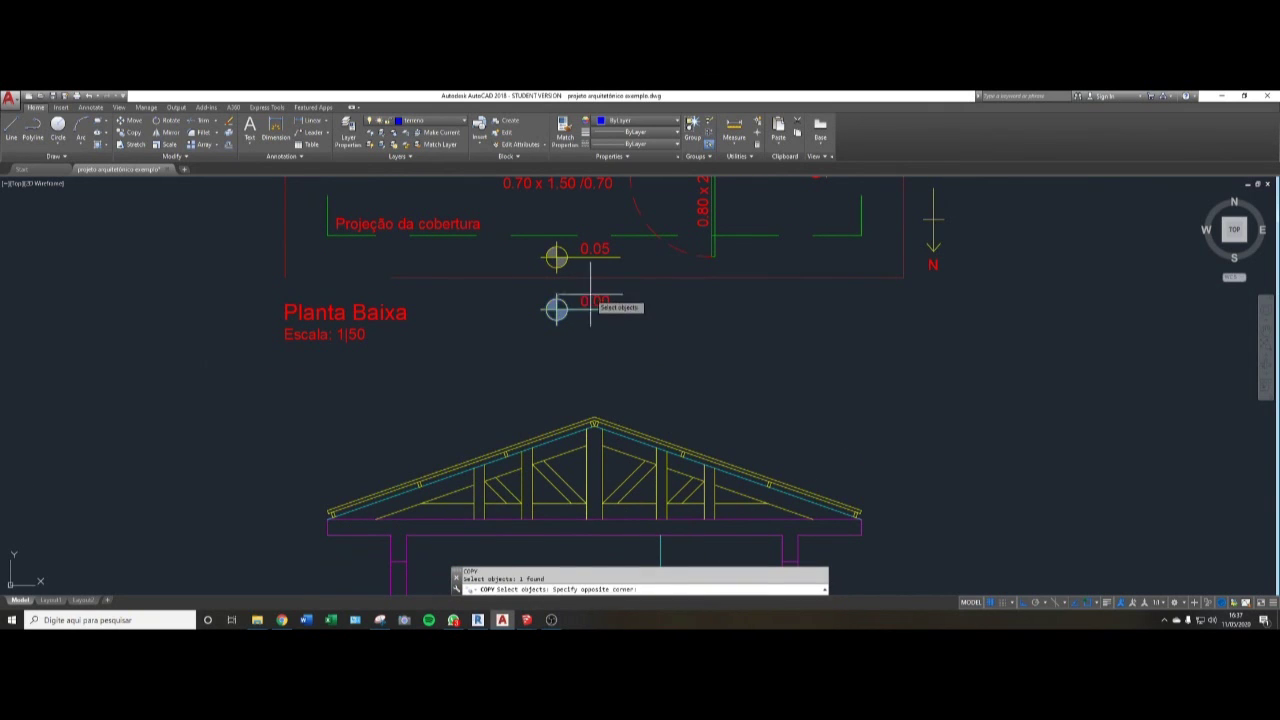
left_click(569, 312)
key("Return")
left_click(573, 311)
scroll(573, 350, "down", 4)
middle_click_drag(583, 487, 597, 441)
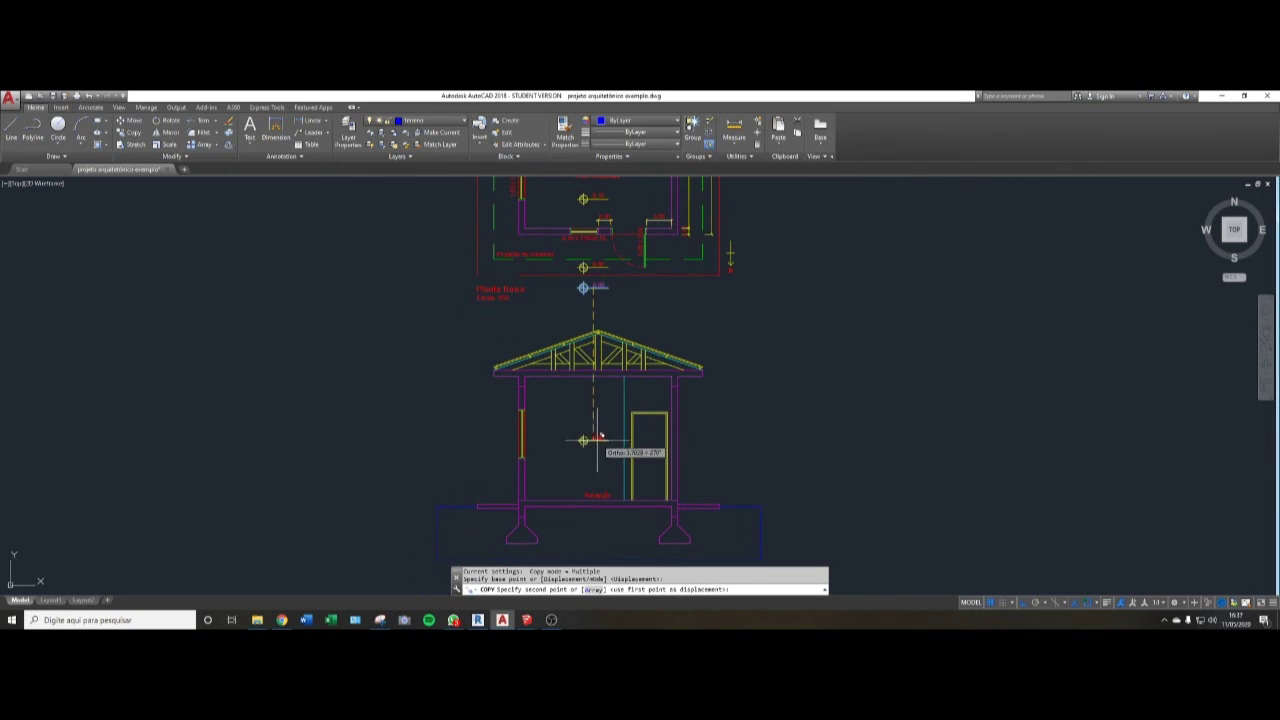
key("F8")
scroll(552, 492, "up", 5)
middle_click_drag(552, 500, 636, 447)
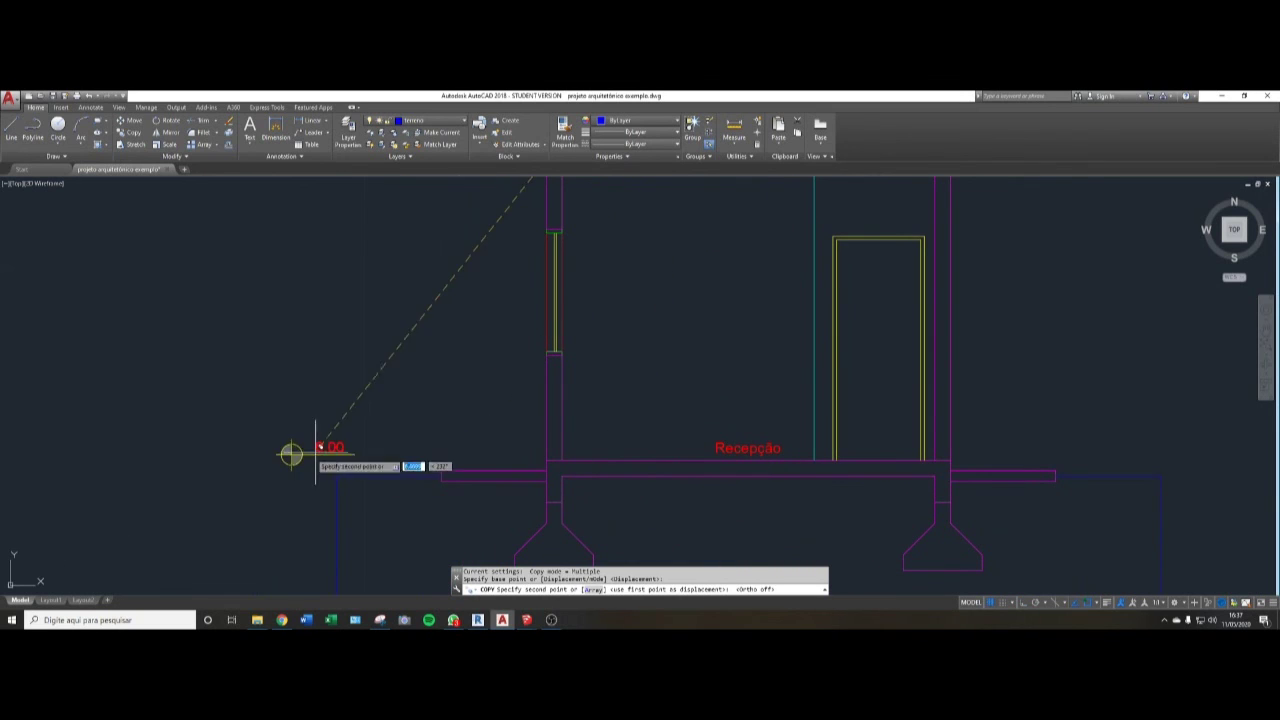
left_click(381, 450)
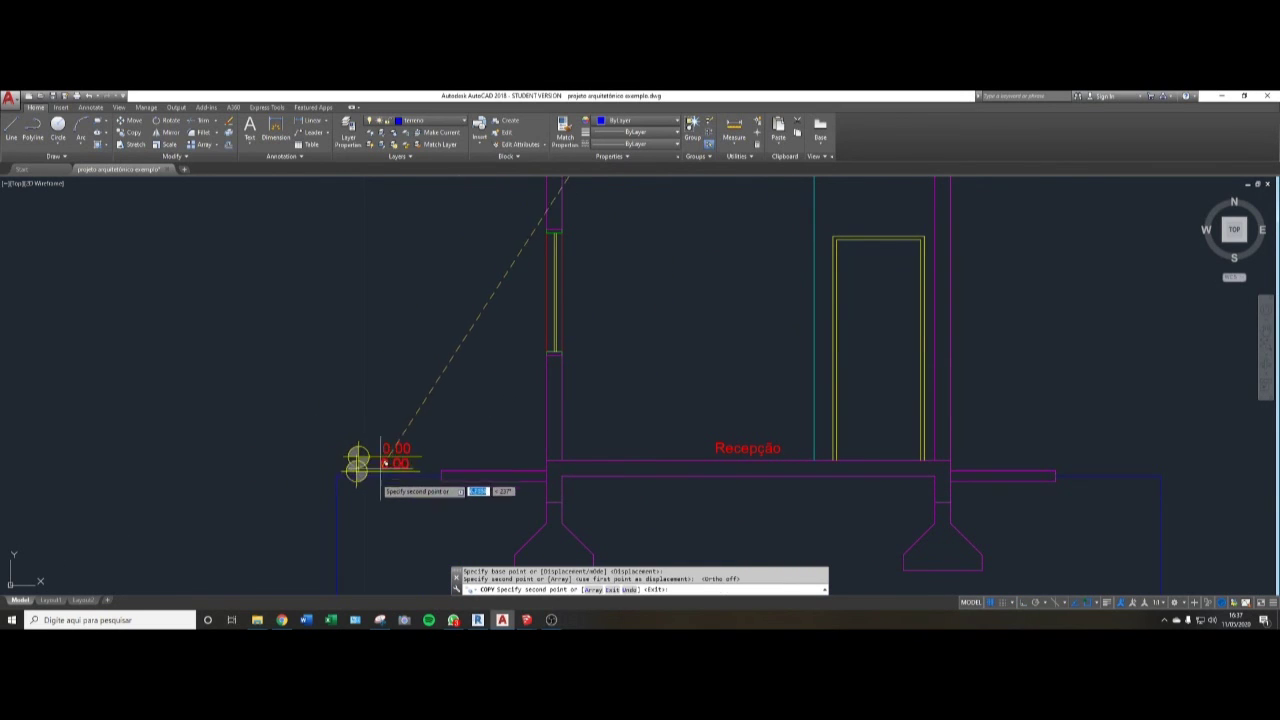
mouse_move(385, 462)
middle_mouse_down()
mouse_move(594, 430)
mouse_move(552, 437)
middle_mouse_up()
key("Escape")
- Explode the copied level symbol beside the 0.00 text in the section
scroll(583, 377, "up", 2)
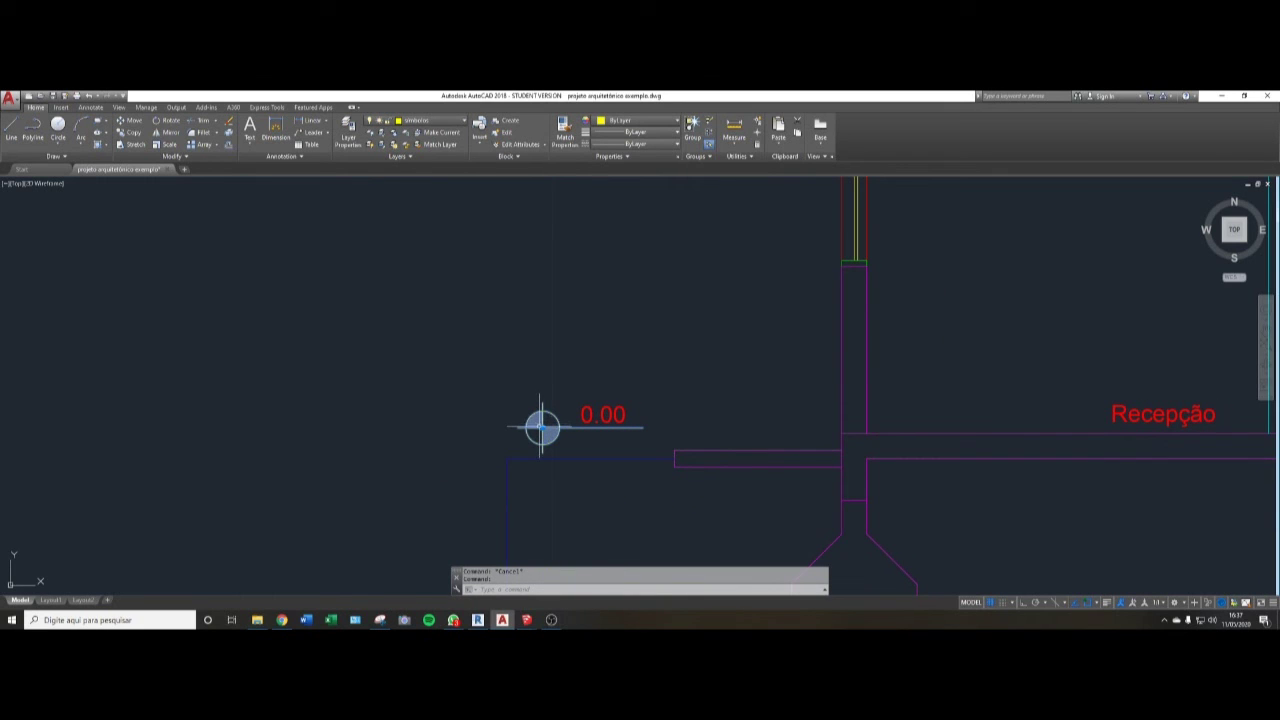
type("x")
key("Return")
scroll(531, 442, "up", 1)
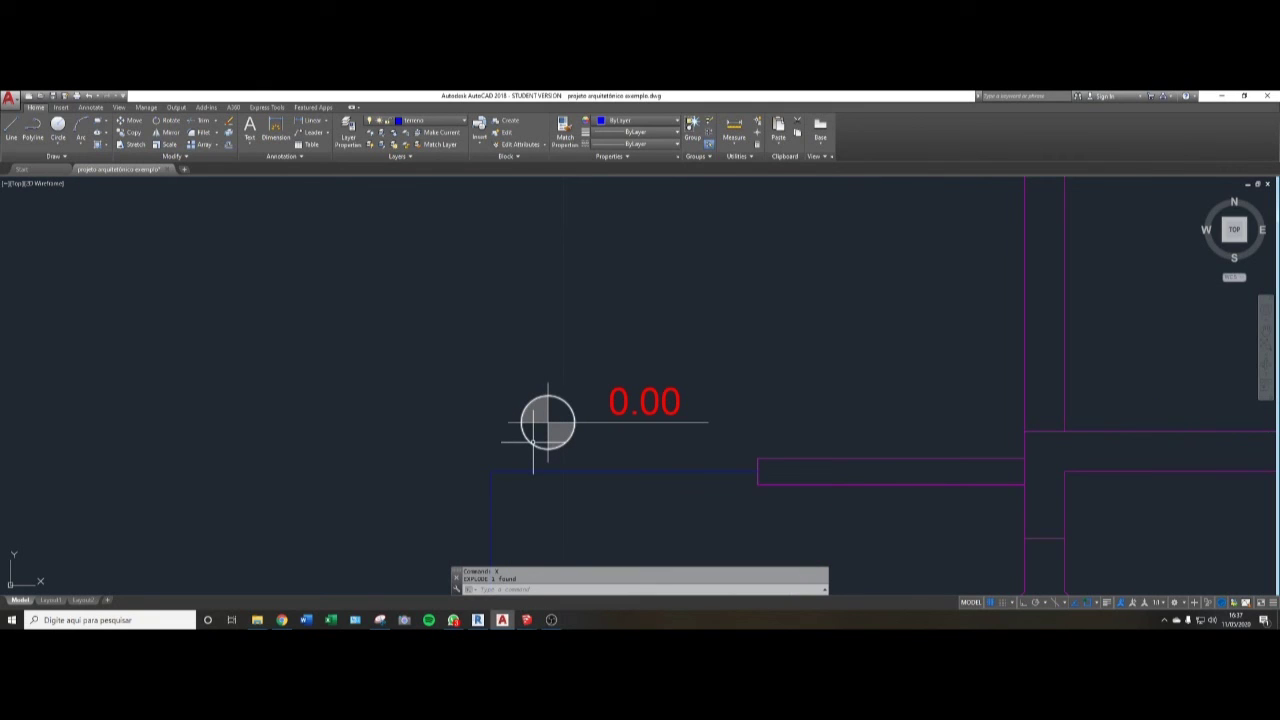
key("Escape")
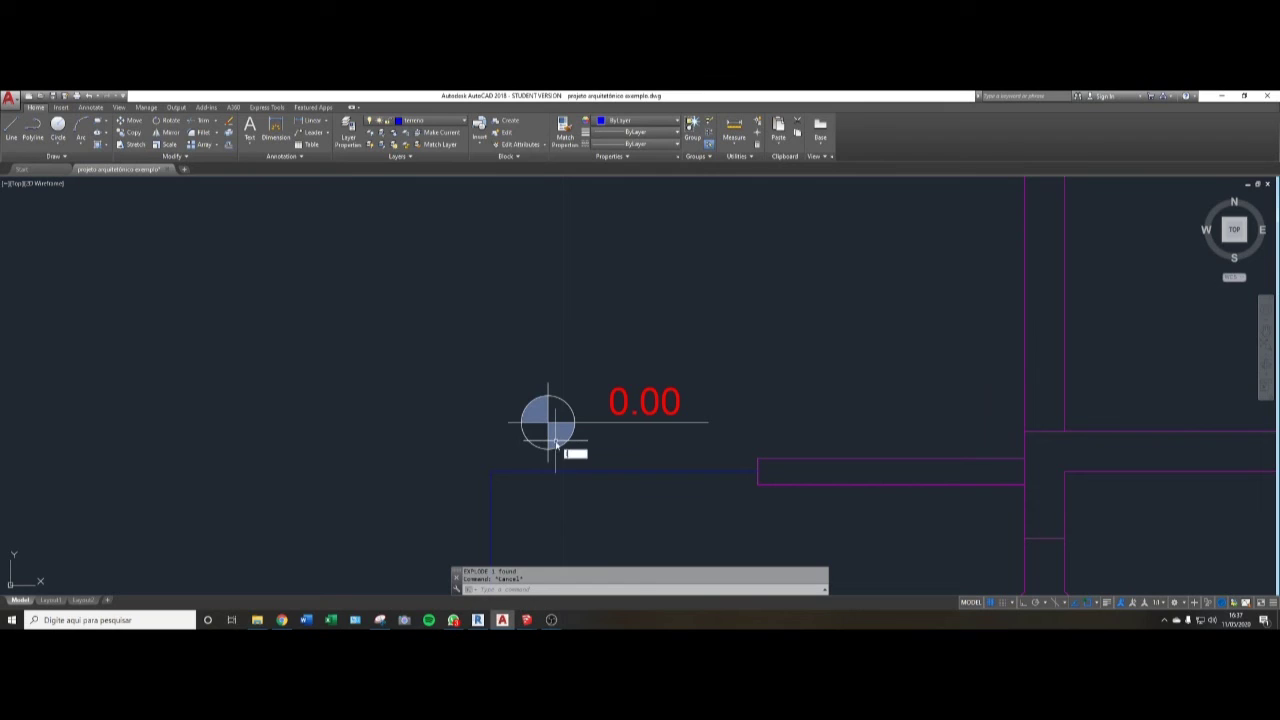
left_click(556, 444)
key("Escape")
- Set layer 0 current and draw two diagonal lines from the symbol circle's bottom quadrant to its left and right quadrants
left_click(438, 121)
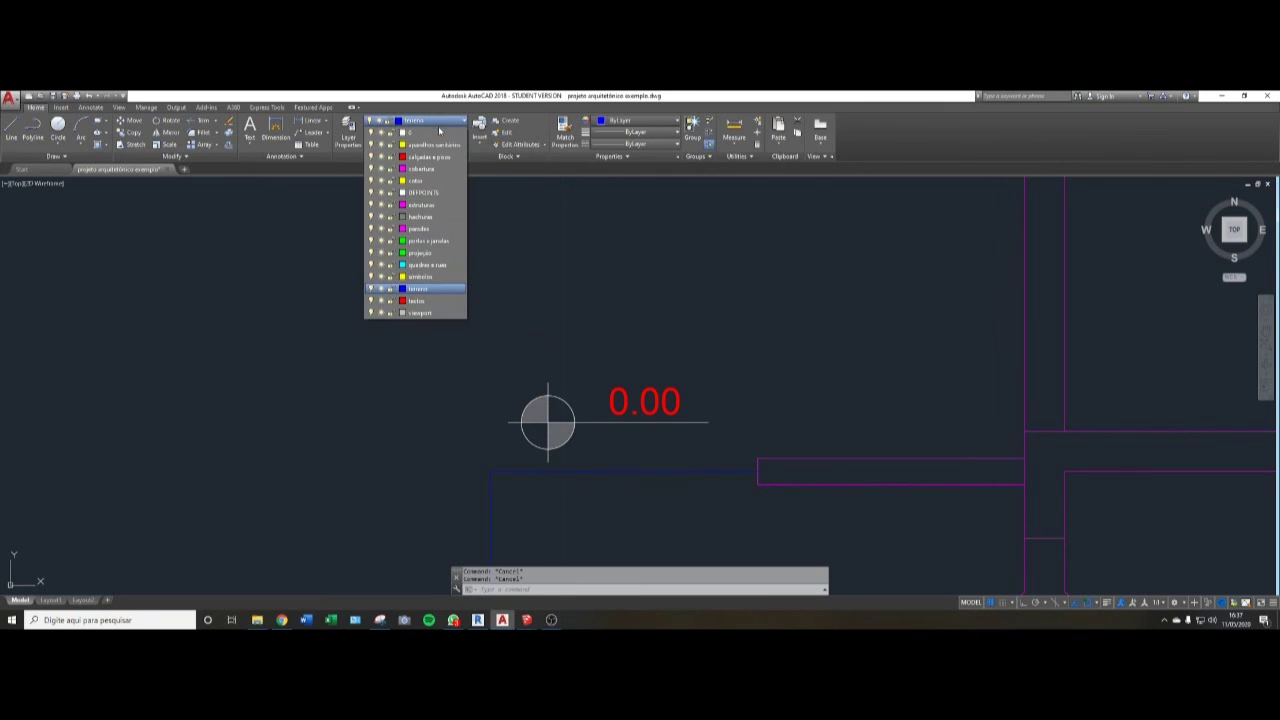
left_click(436, 133)
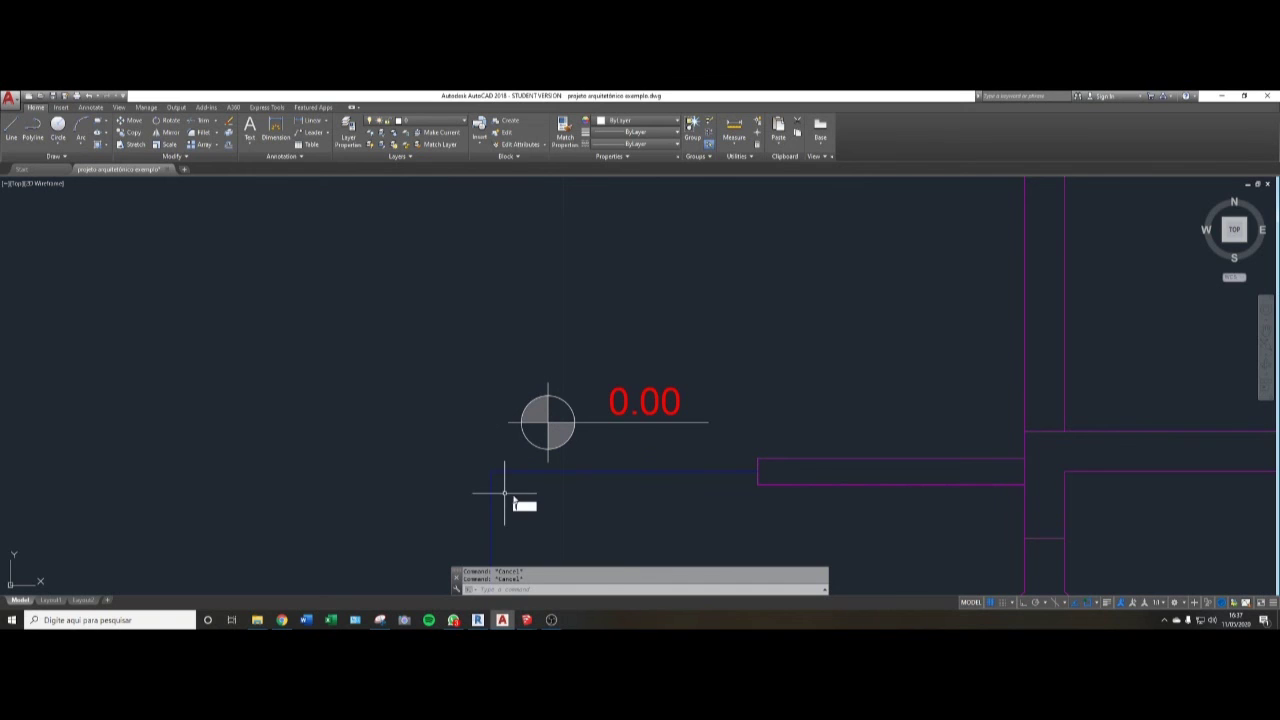
type("l")
key("Return")
scroll(548, 448, "up", 5)
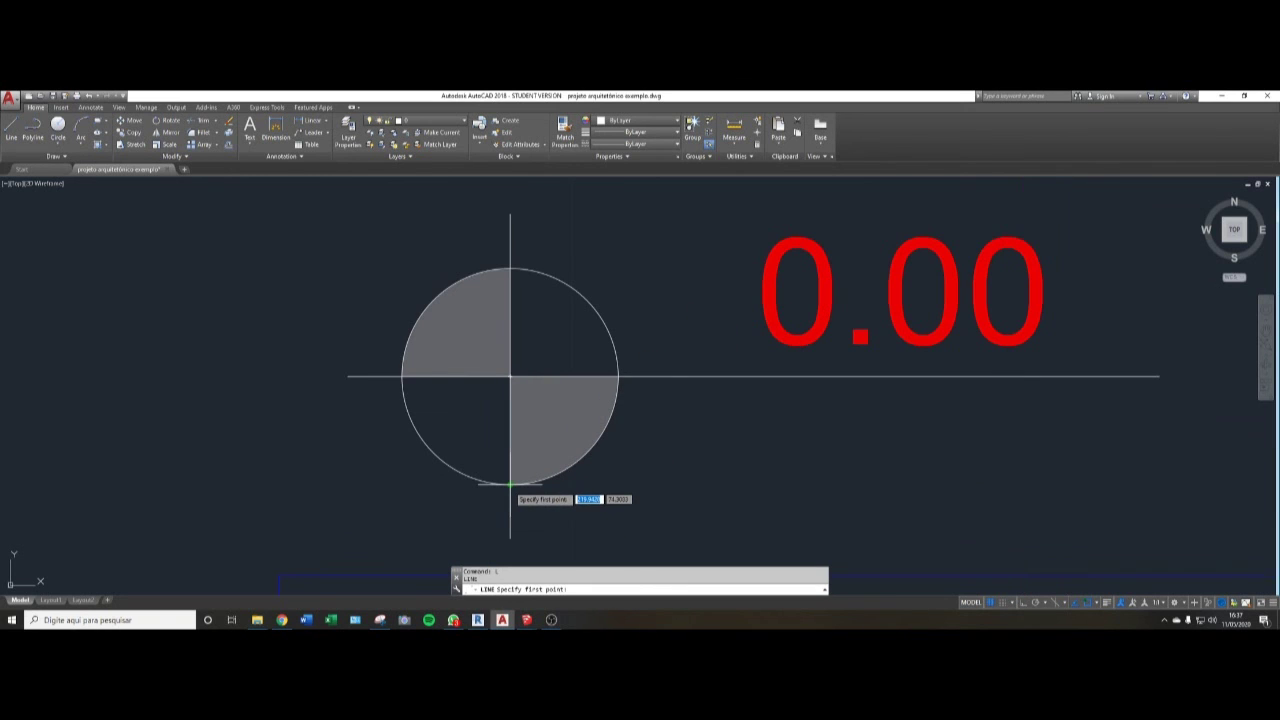
left_click(510, 484)
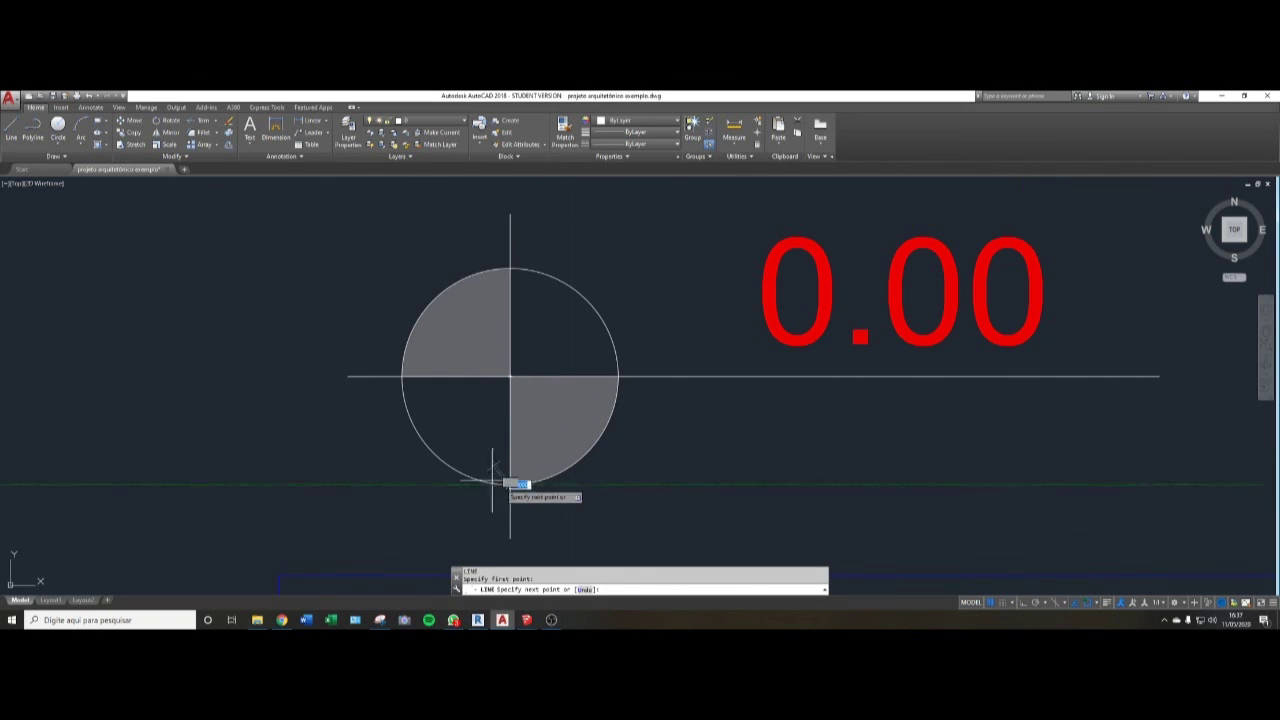
left_click(402, 376)
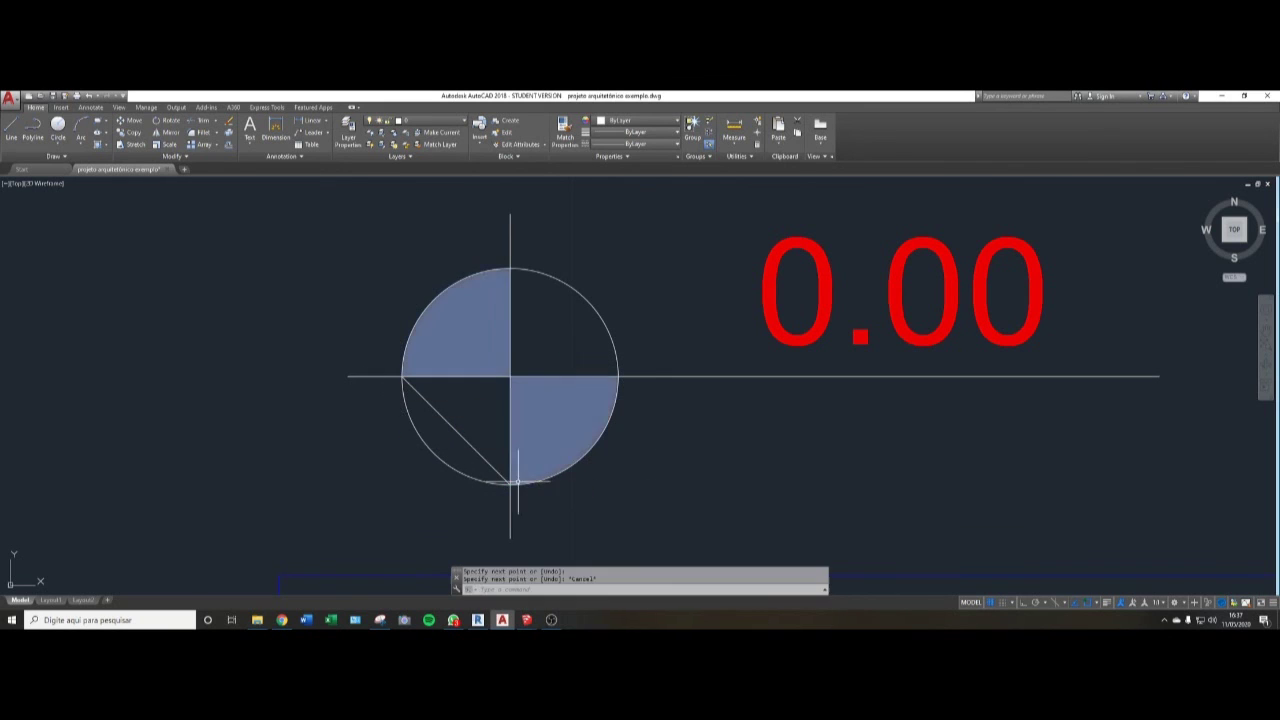
key("Return")
key("Return")
left_click(510, 484)
left_click(606, 386)
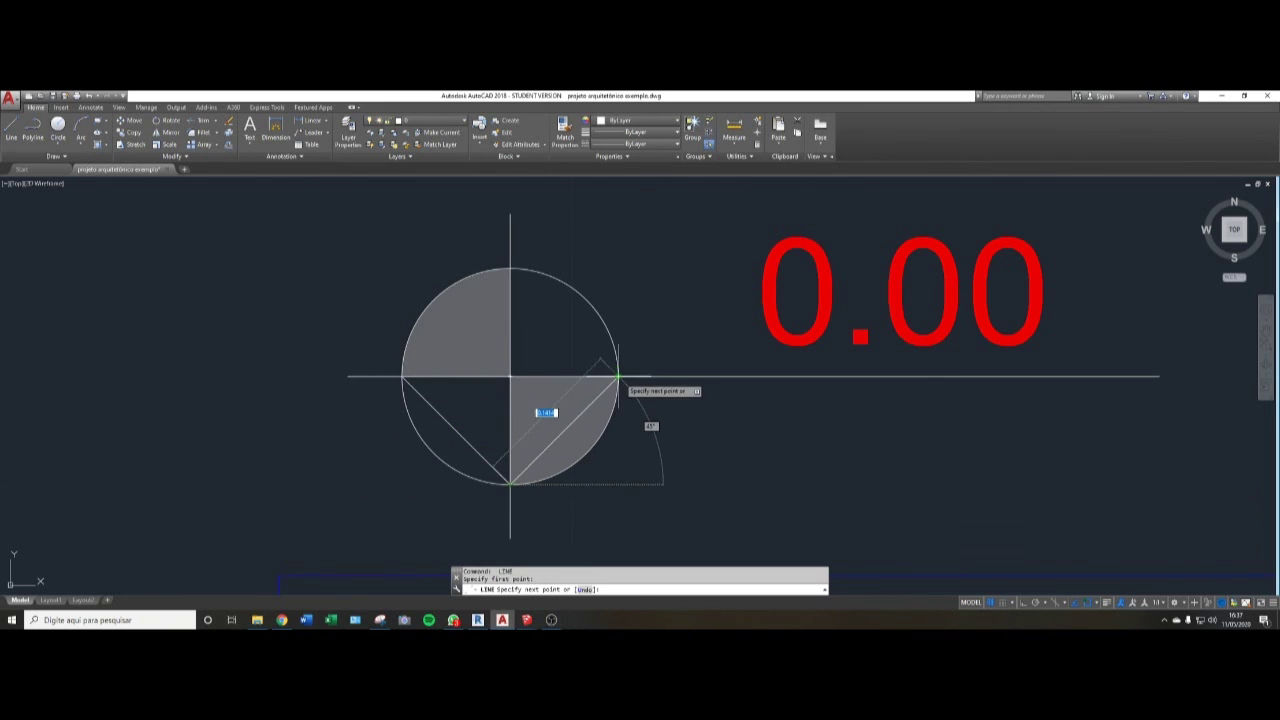
key("Escape")
- Delete the circle of the exploded level symbol, keeping its cross lines, hatch and diagonals
scroll(694, 494, "down", 4)
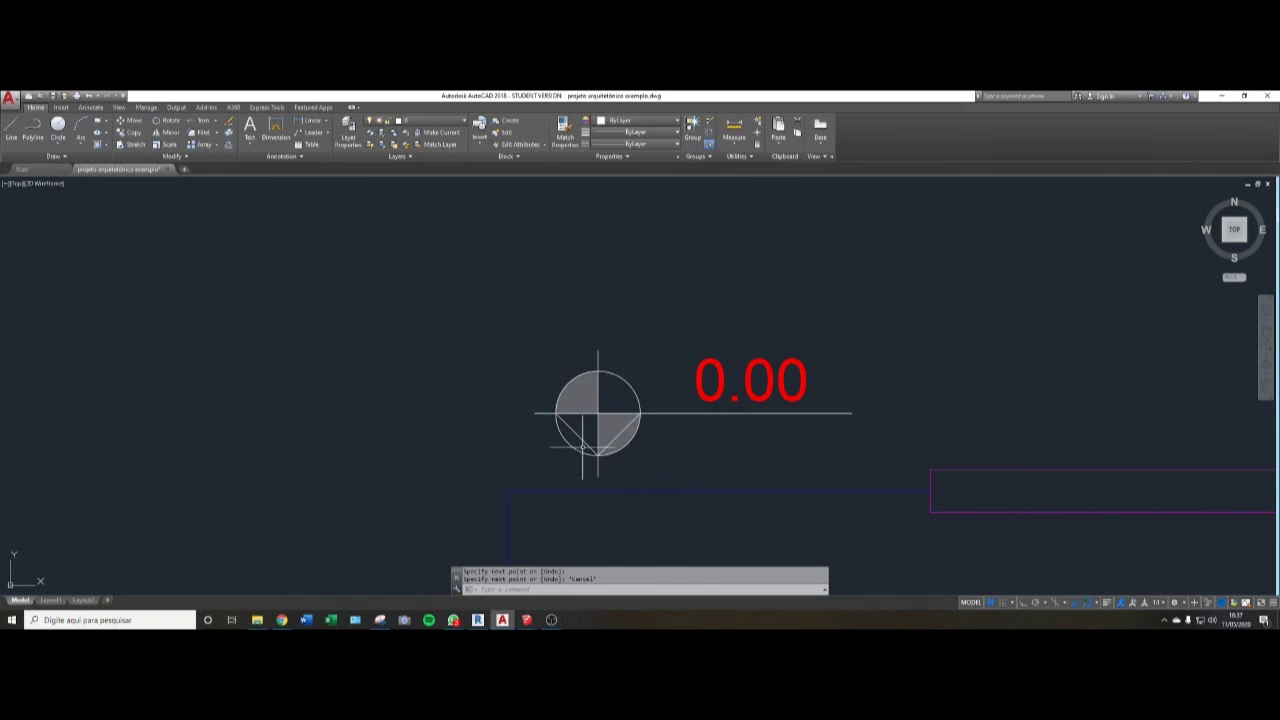
left_click(643, 366)
left_click(625, 390)
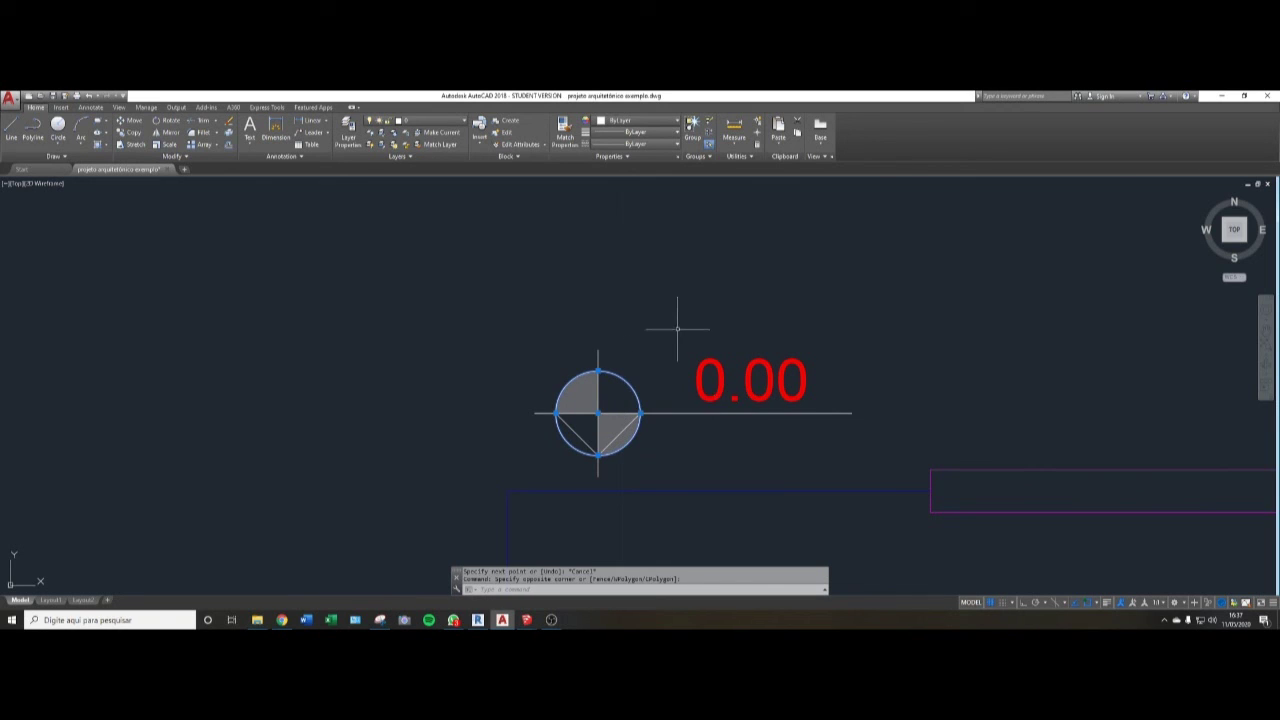
key("Delete")
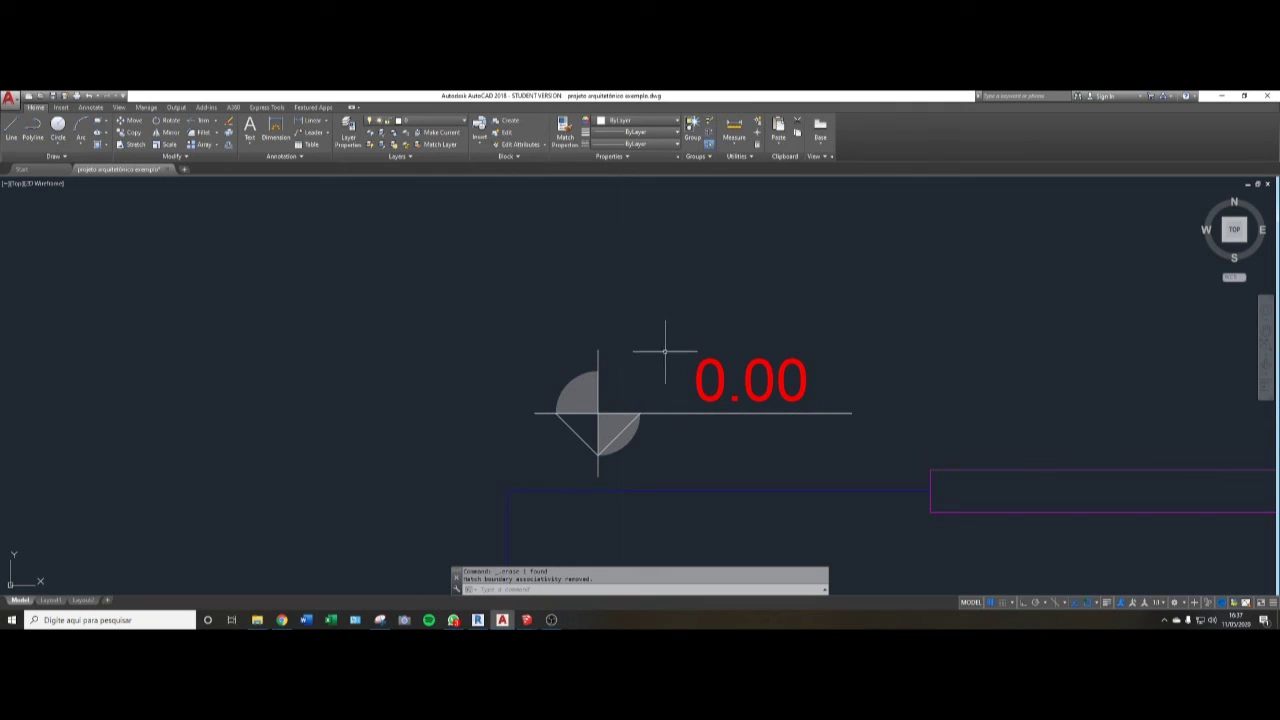
left_click(586, 392)
left_click(577, 395)
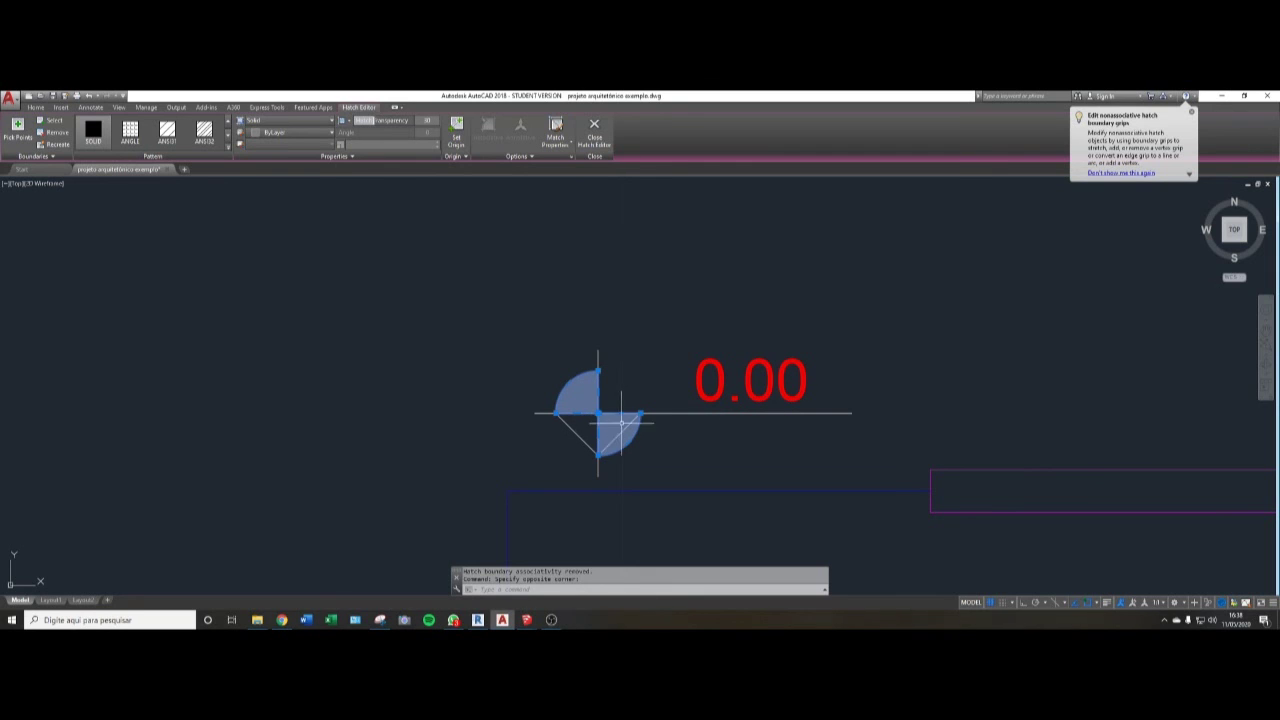
key("Escape")
key("Escape")
scroll(604, 430, "up", 2)
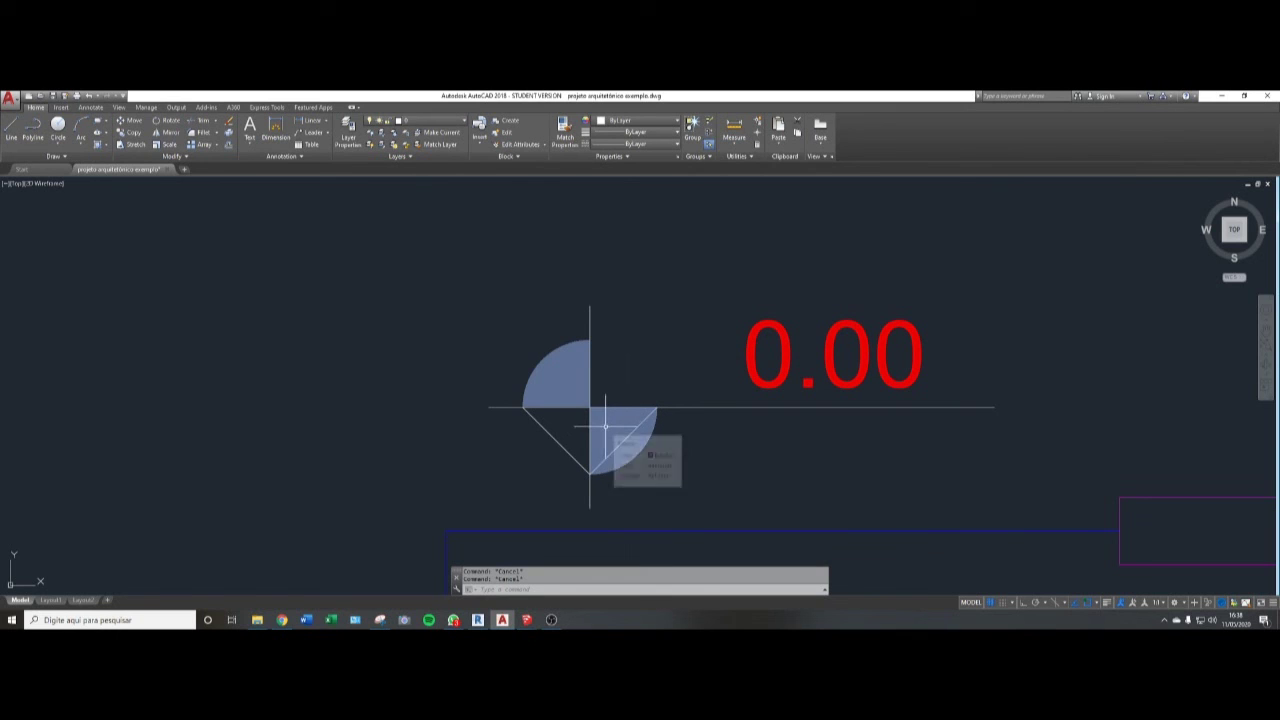
left_click(607, 428)
left_click(608, 430)
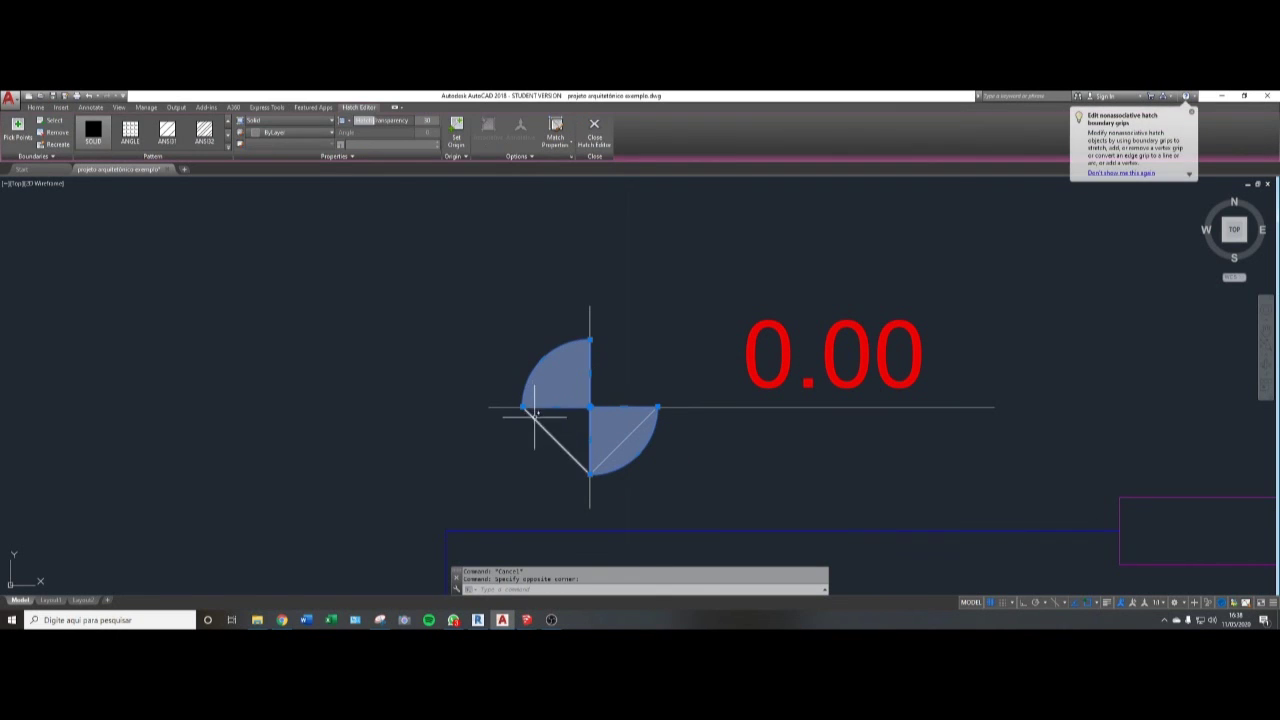
mouse_move(638, 455)
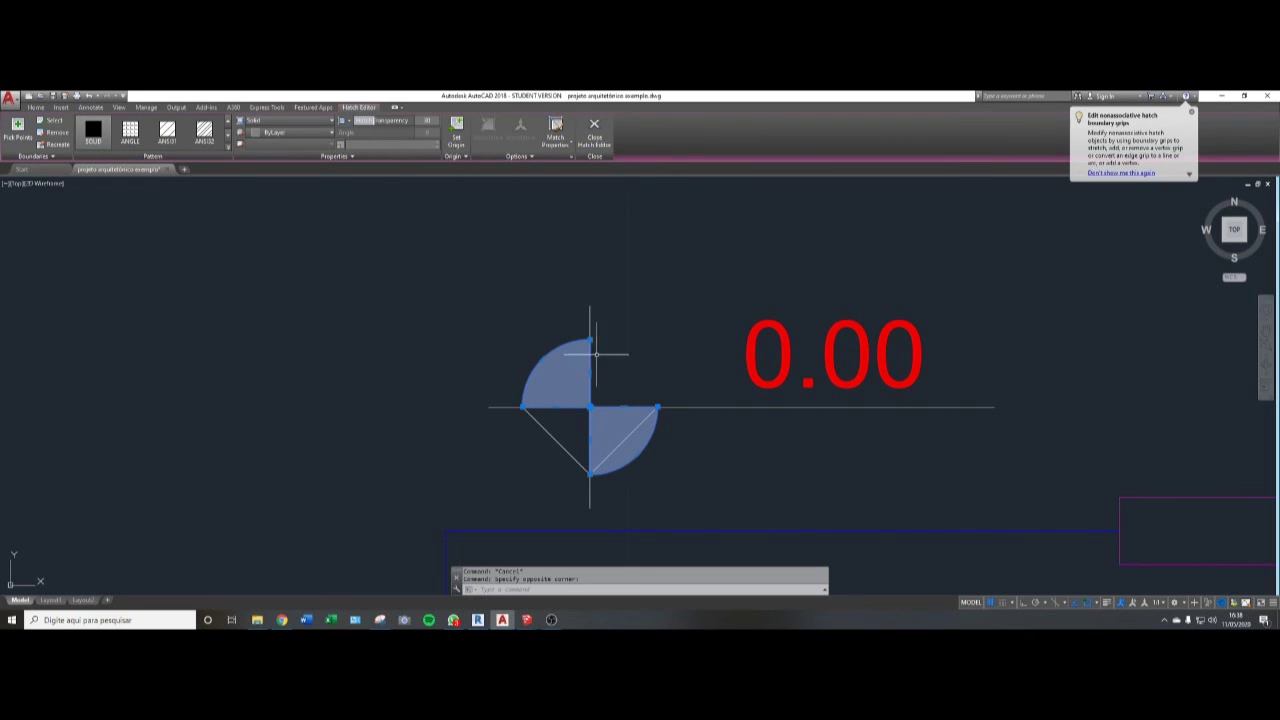
key("Escape")
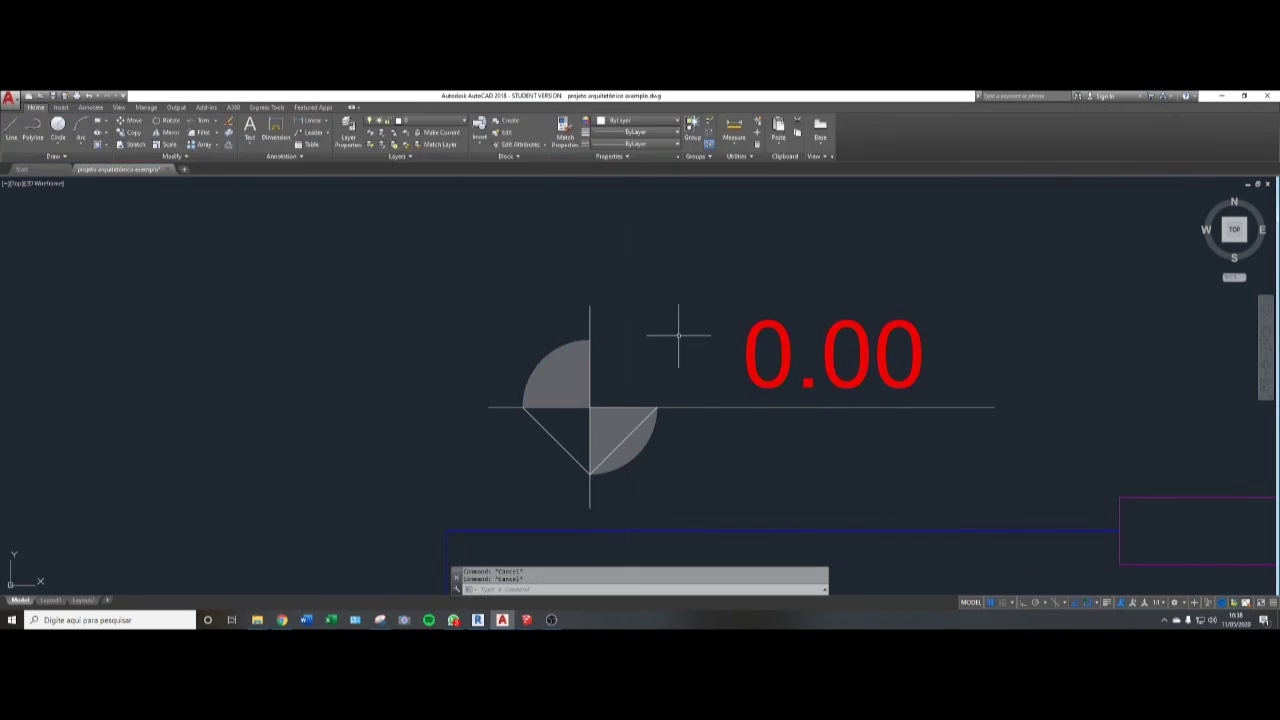
- Remove the upper-left quarter's boundary from the level symbol's solid hatch, leaving only the lower-right quarter filled
left_click(600, 430)
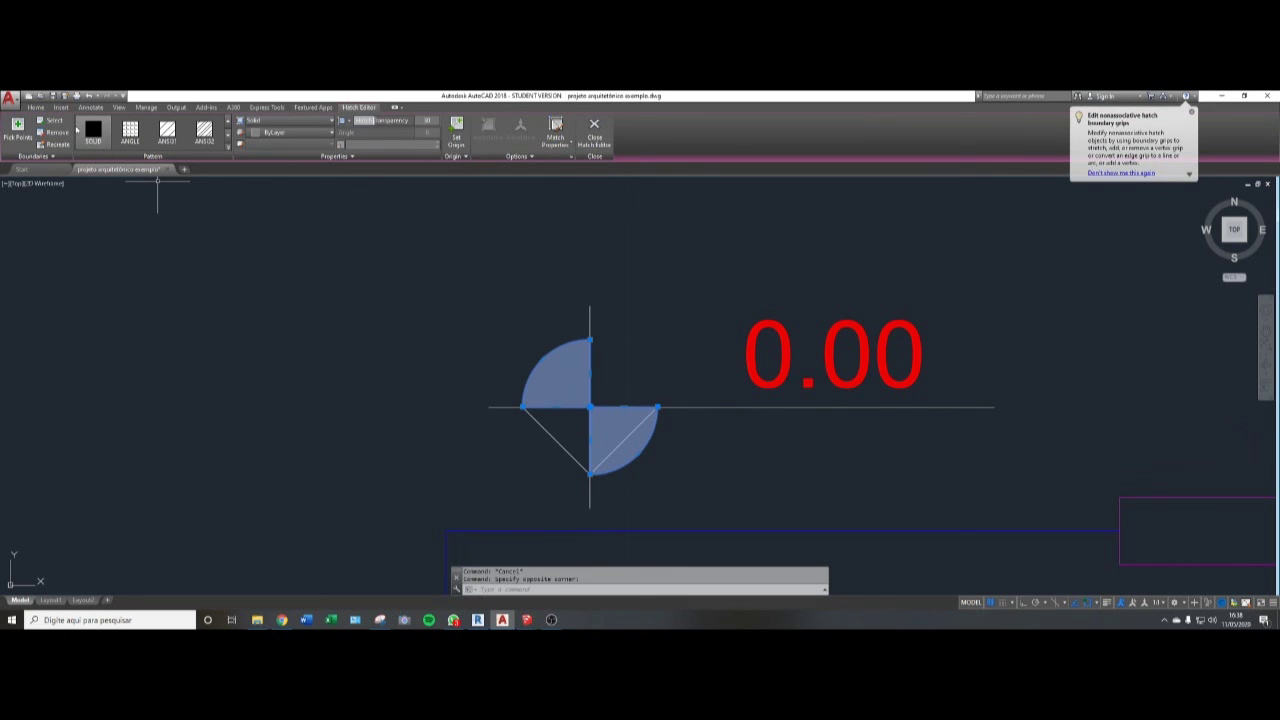
left_click(61, 134)
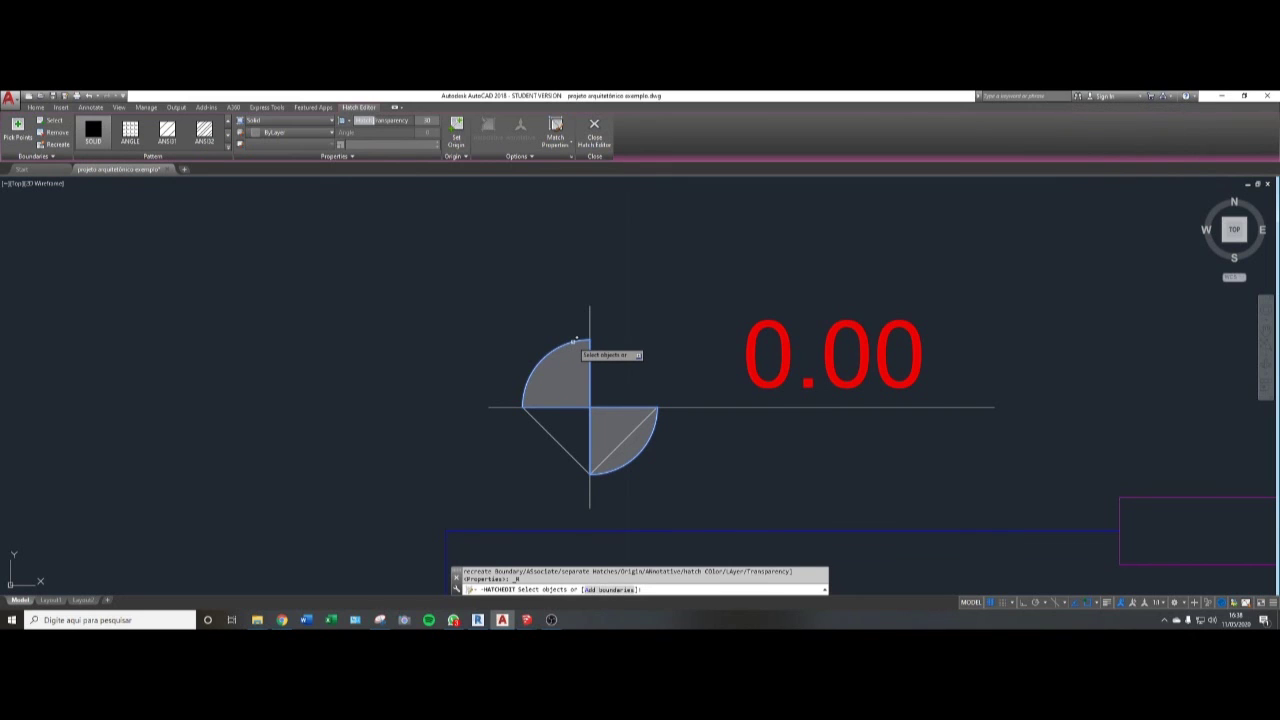
left_click(575, 342)
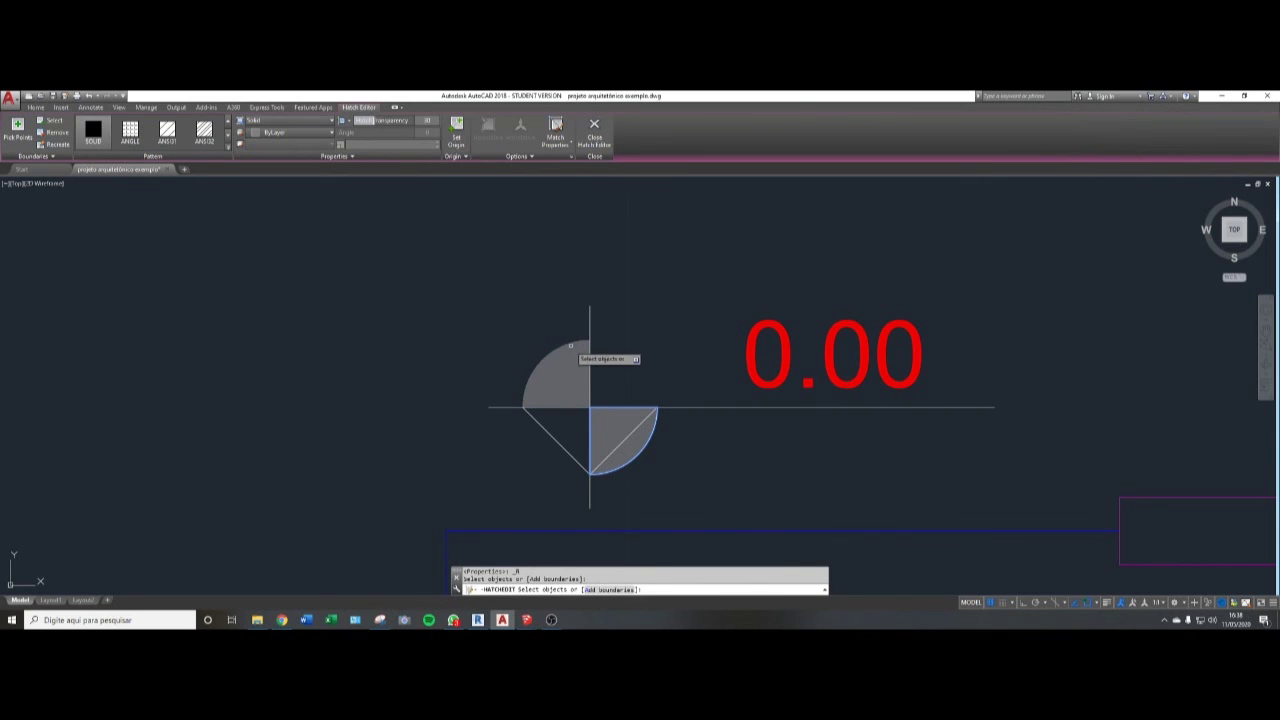
key("Return")
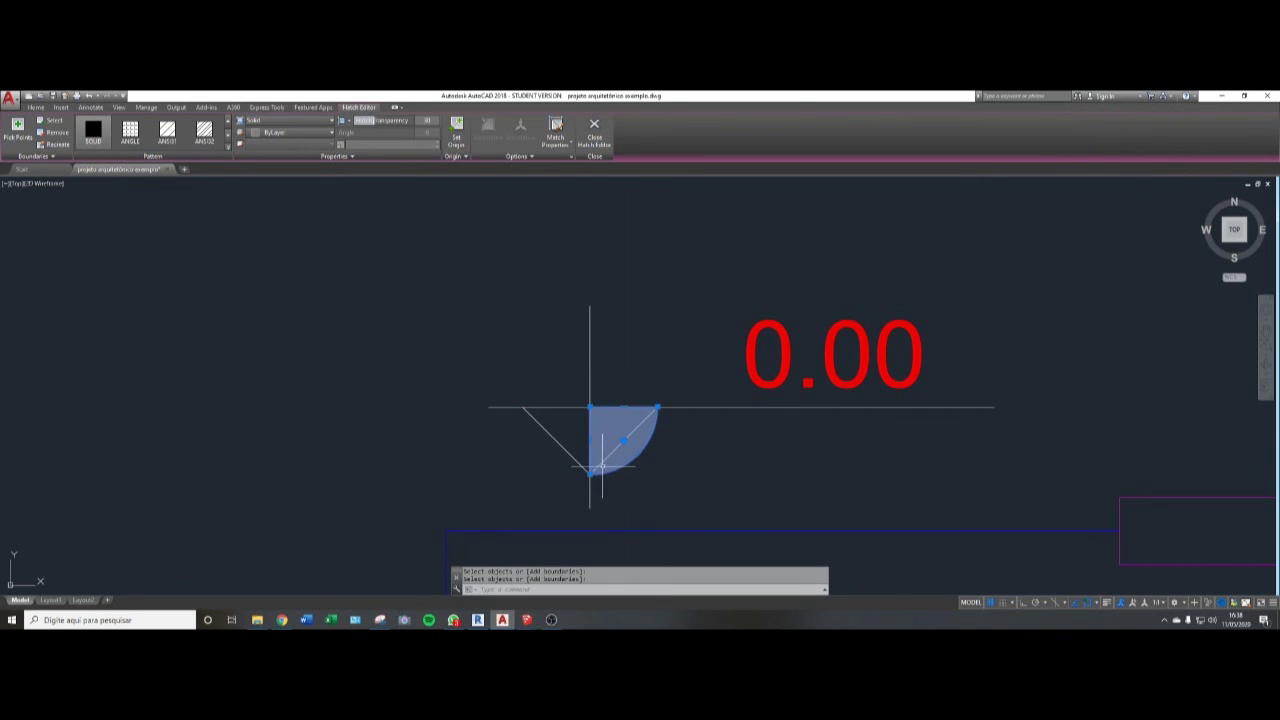
- Try stretching the solid hatch's two upper vertices away and snap them back to the cross centre and the right diagonal's upper end
scroll(589, 455, "up", 4)
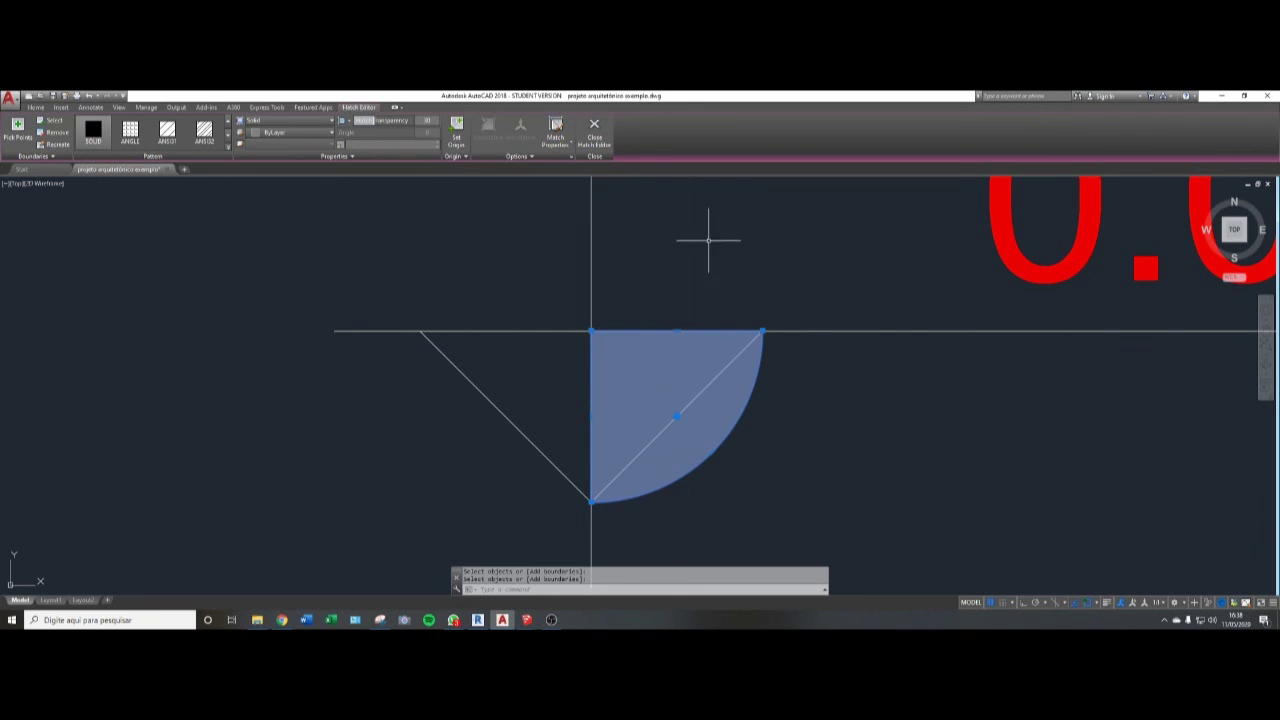
middle_click_drag(682, 405, 663, 360)
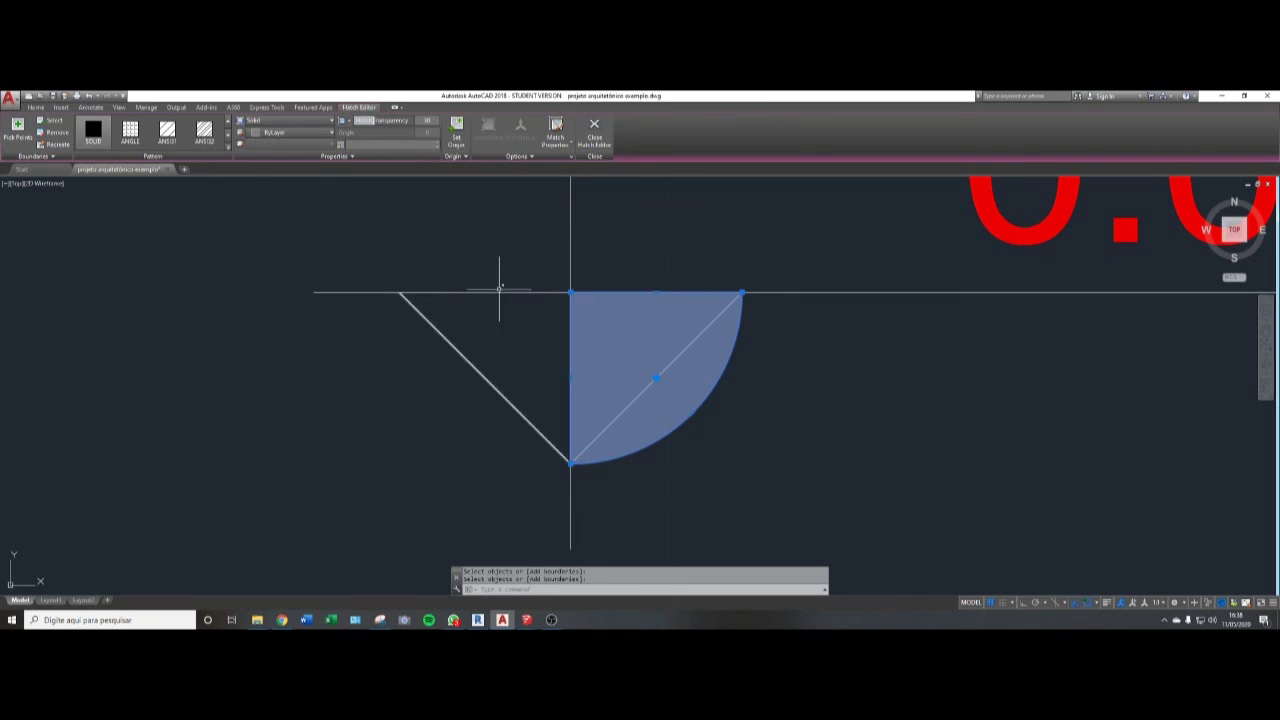
left_click(742, 292)
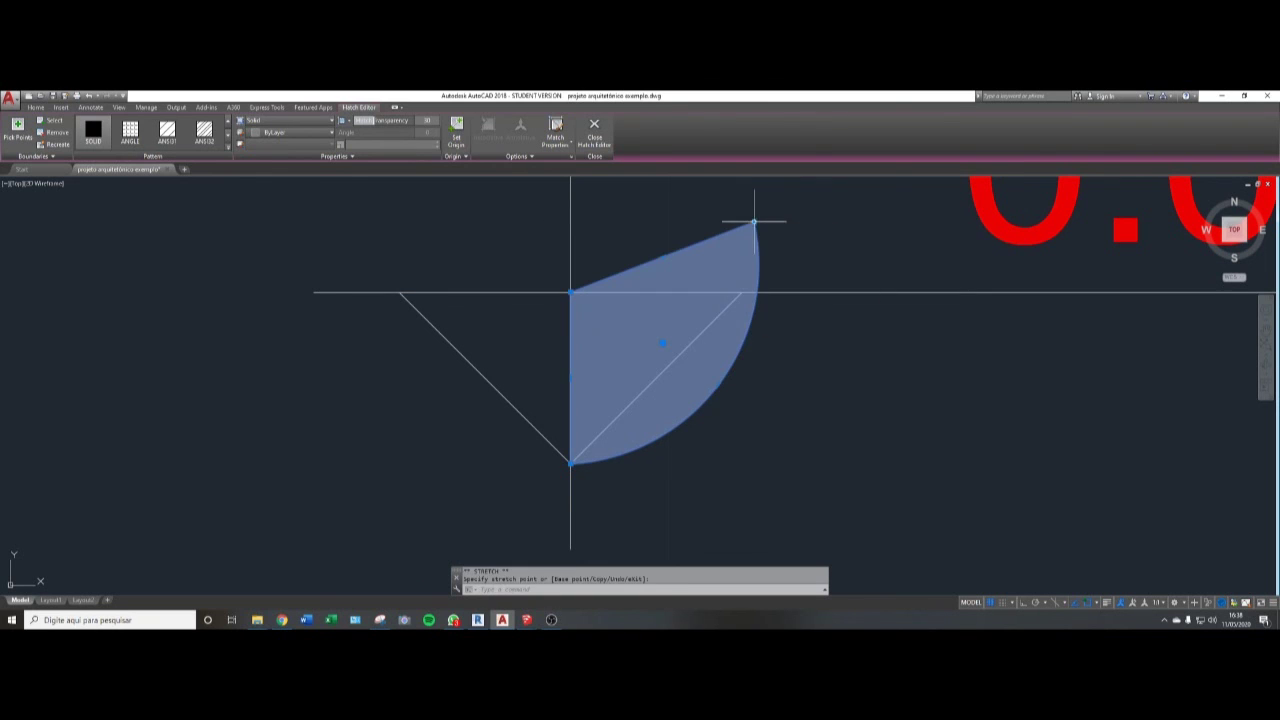
key("Escape")
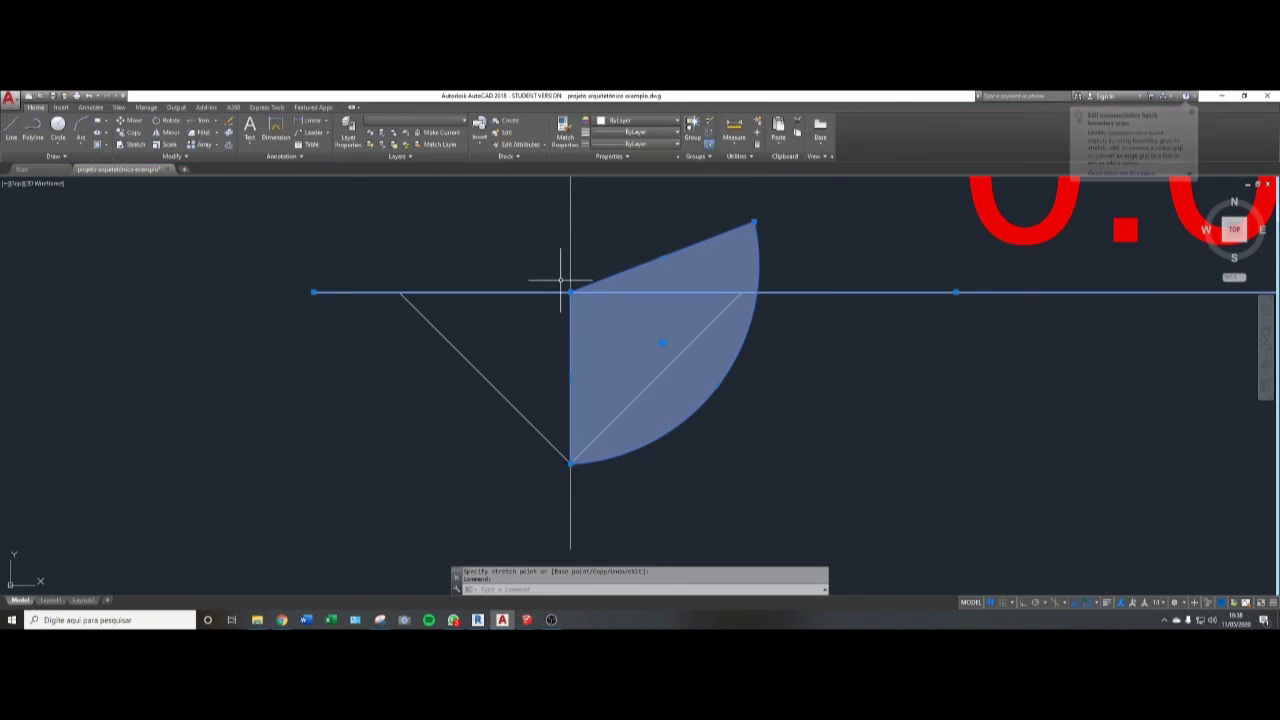
left_click(640, 281)
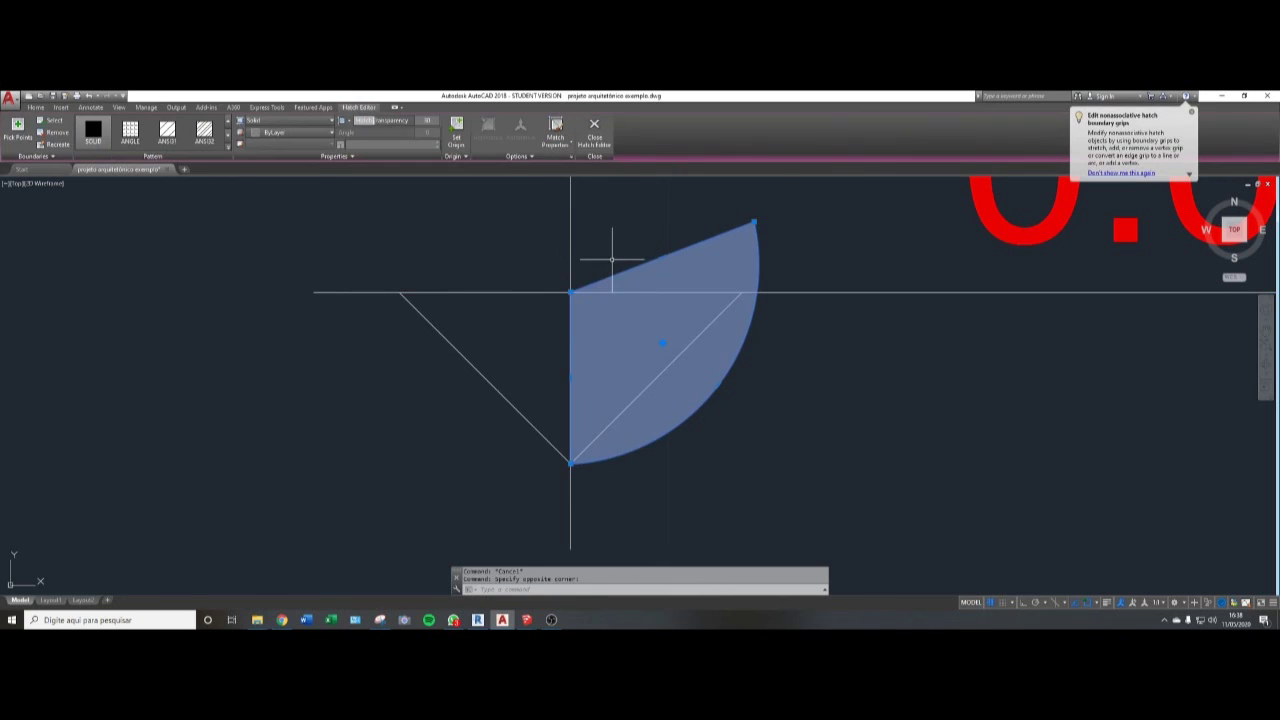
left_click(570, 292)
left_click(522, 242)
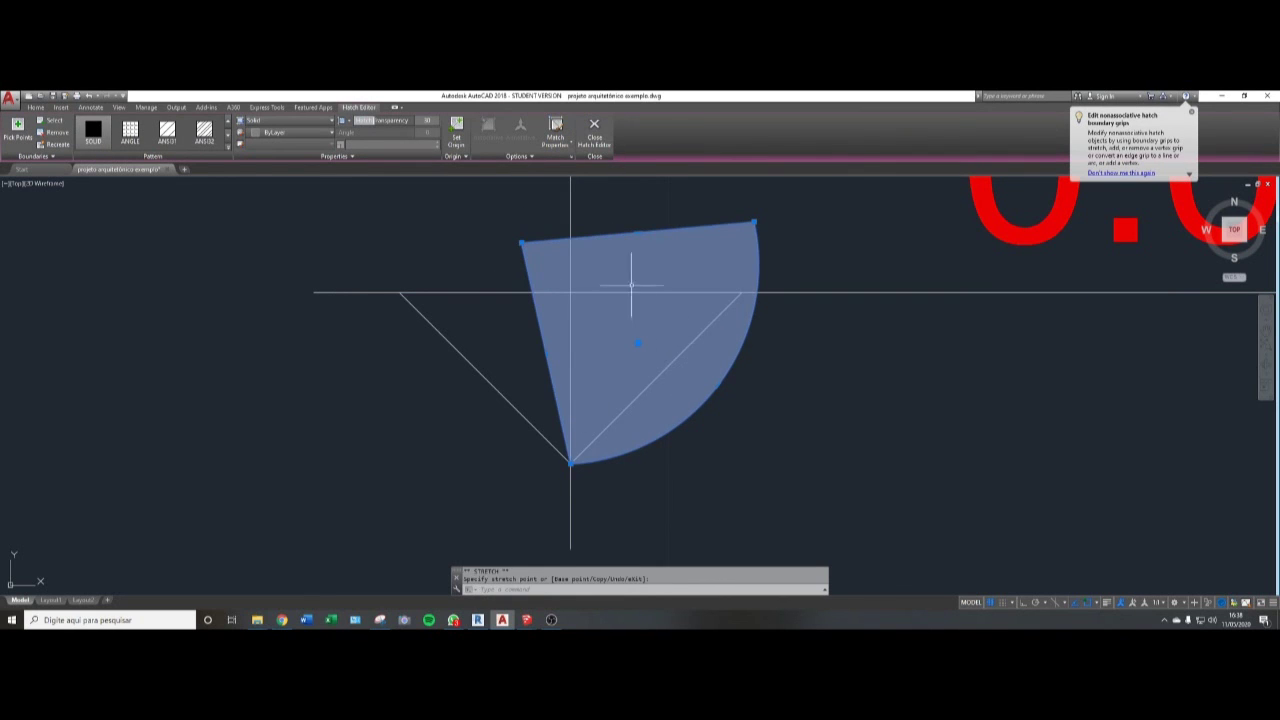
left_click(521, 242)
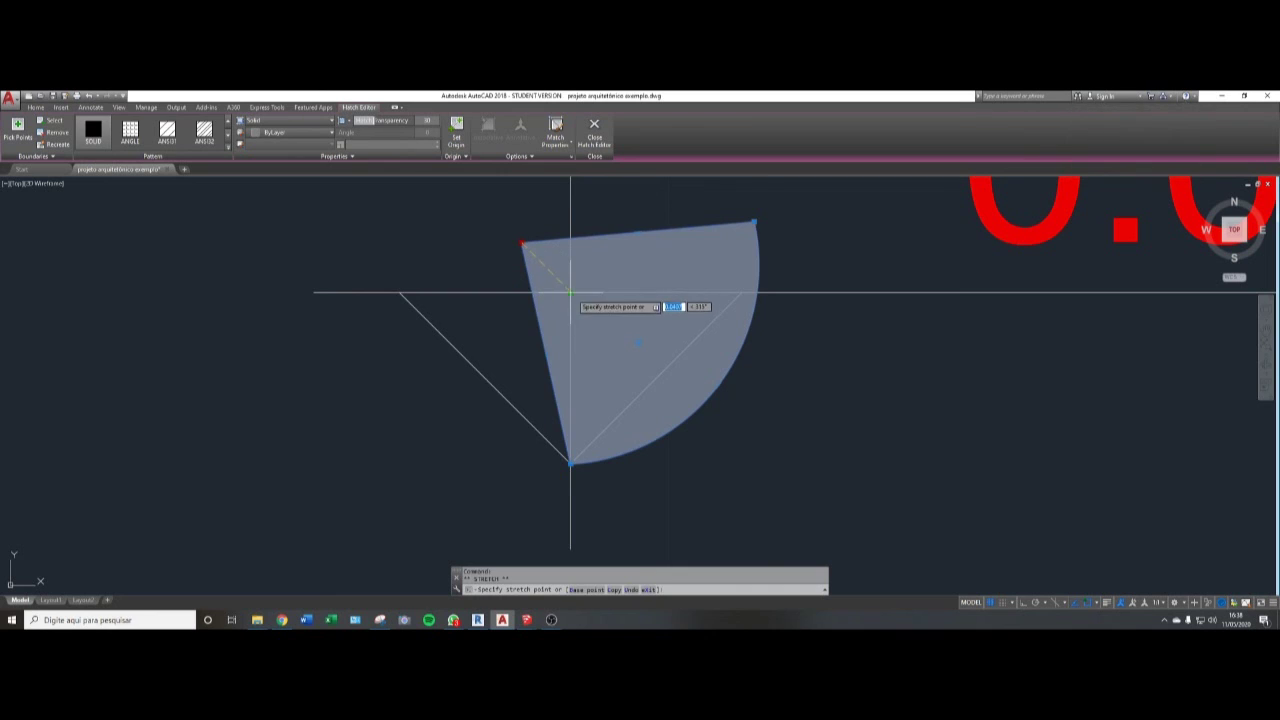
left_click(570, 292)
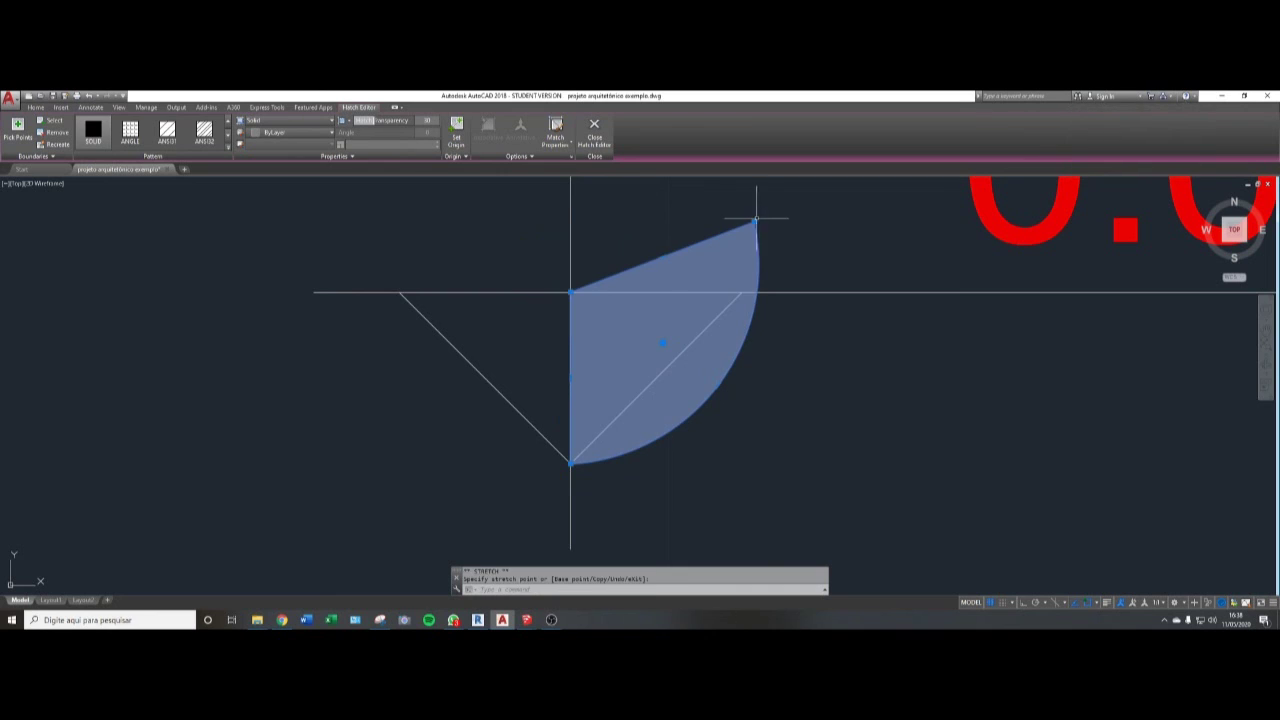
left_click(741, 292)
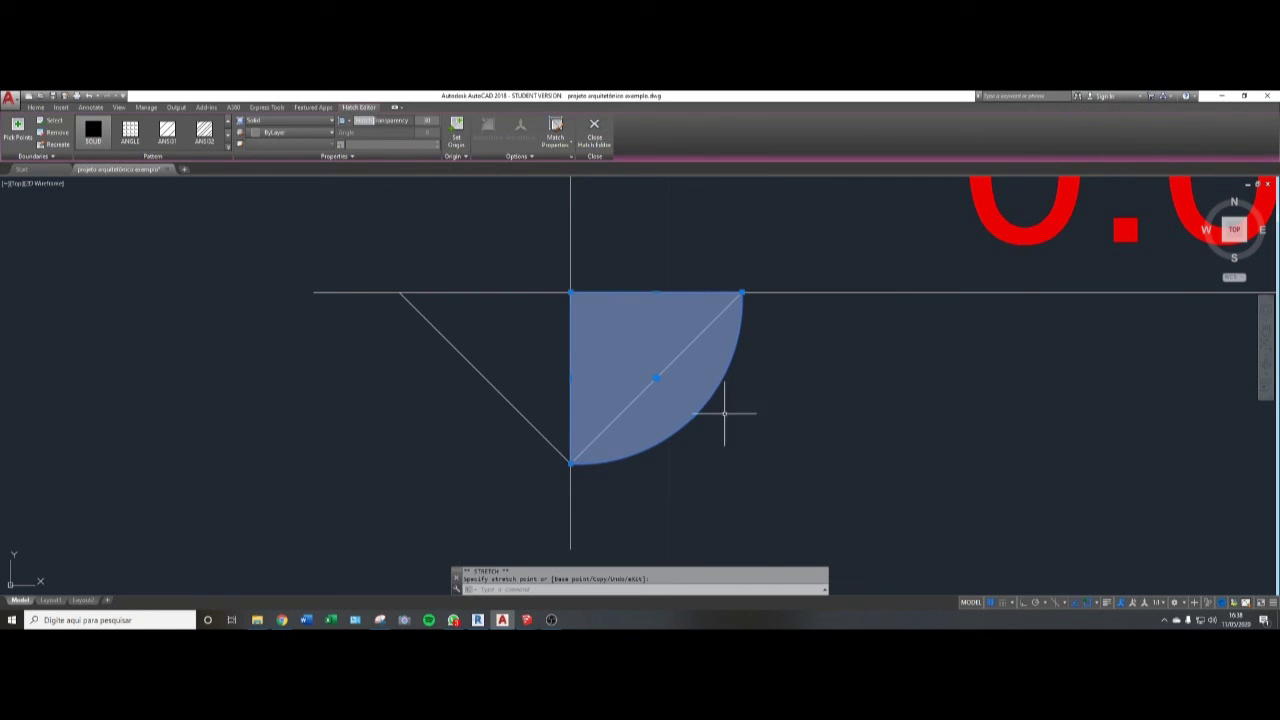
- Convert the solid hatch's curved edge to a straight line along the right diagonal, making the fill triangular
mouse_move(694, 416)
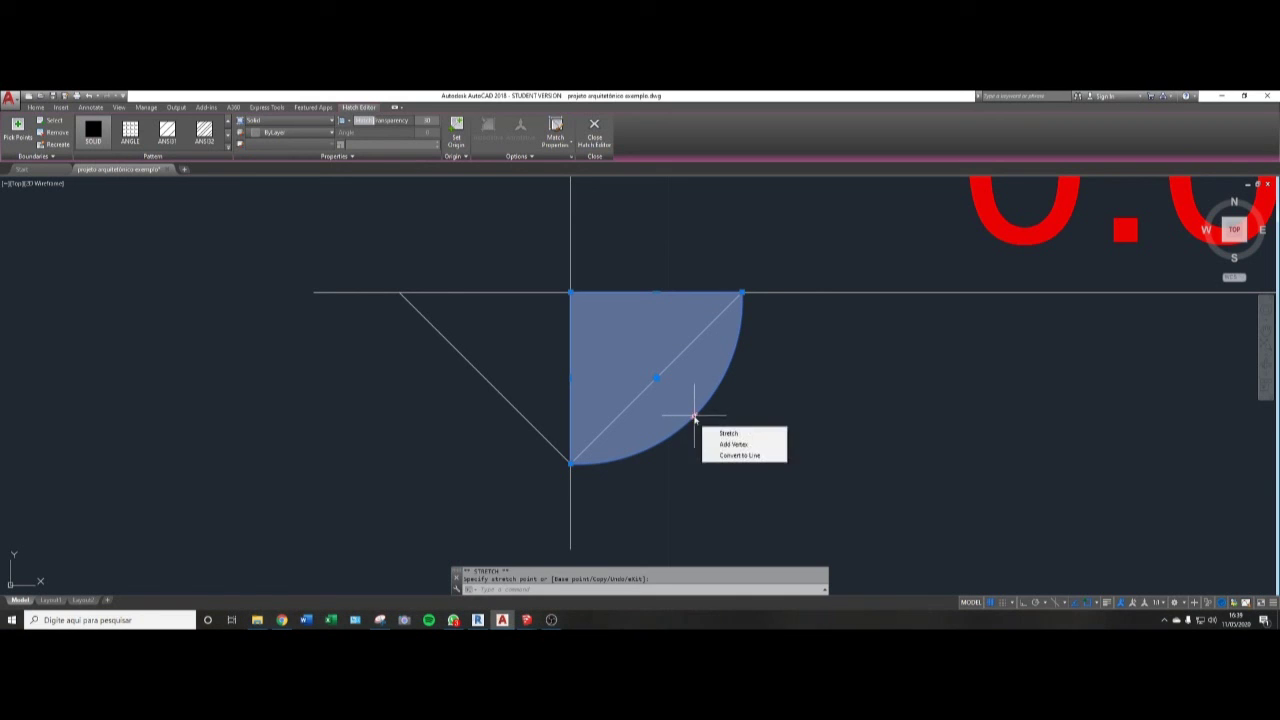
left_click(735, 455)
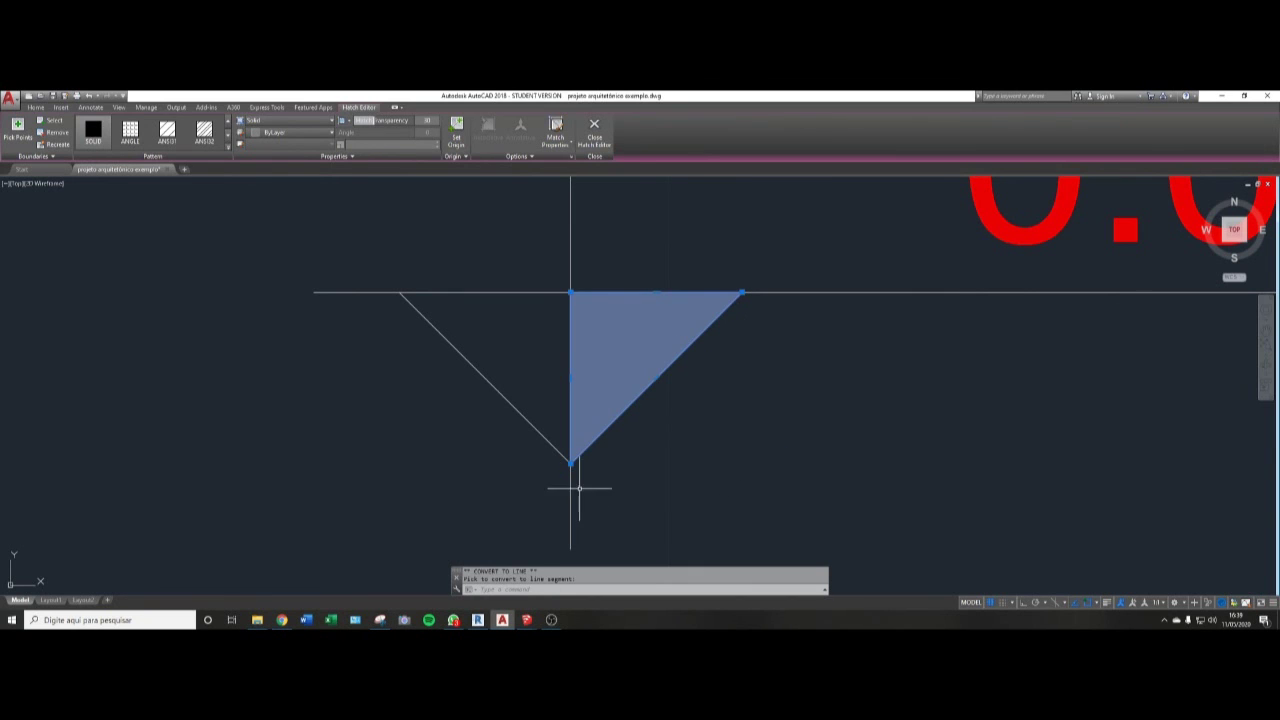
key("Escape")
key("Escape")
scroll(622, 405, "down", 3)
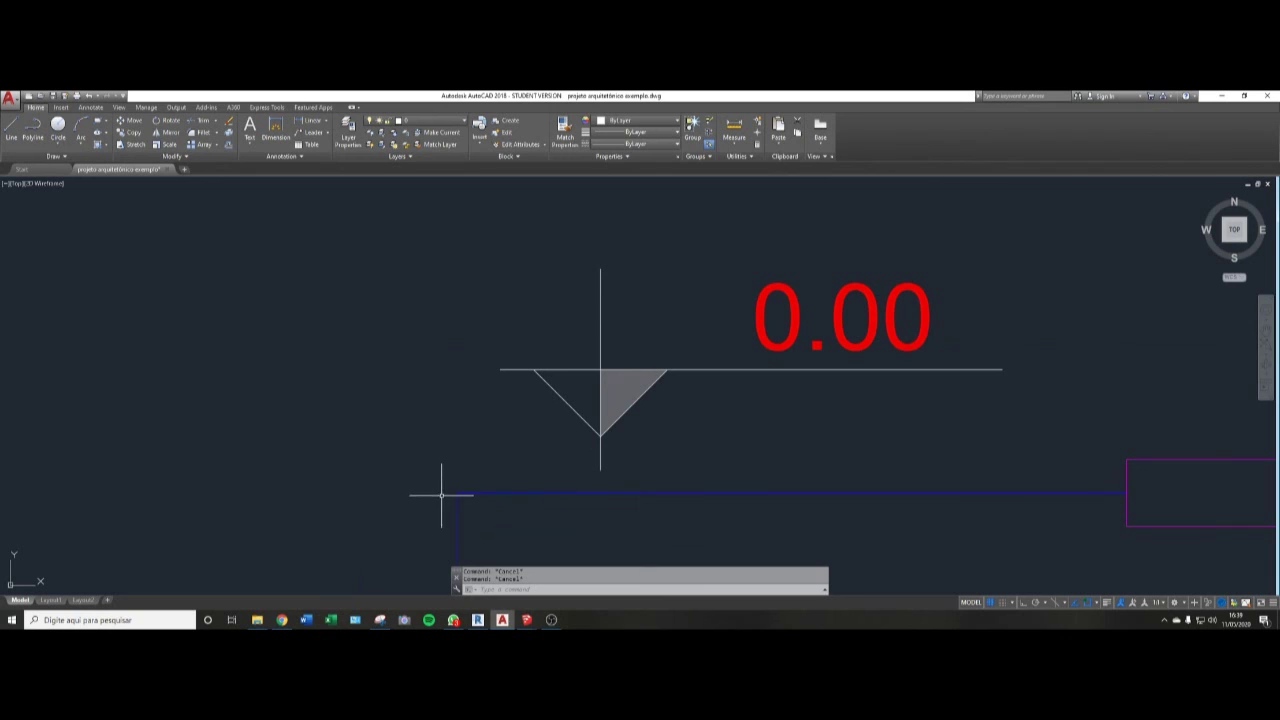
- Start a block definition named "simbolo nivel corte" with its base point at the intersection of the symbol's cross lines
scroll(520, 352, "down", 4)
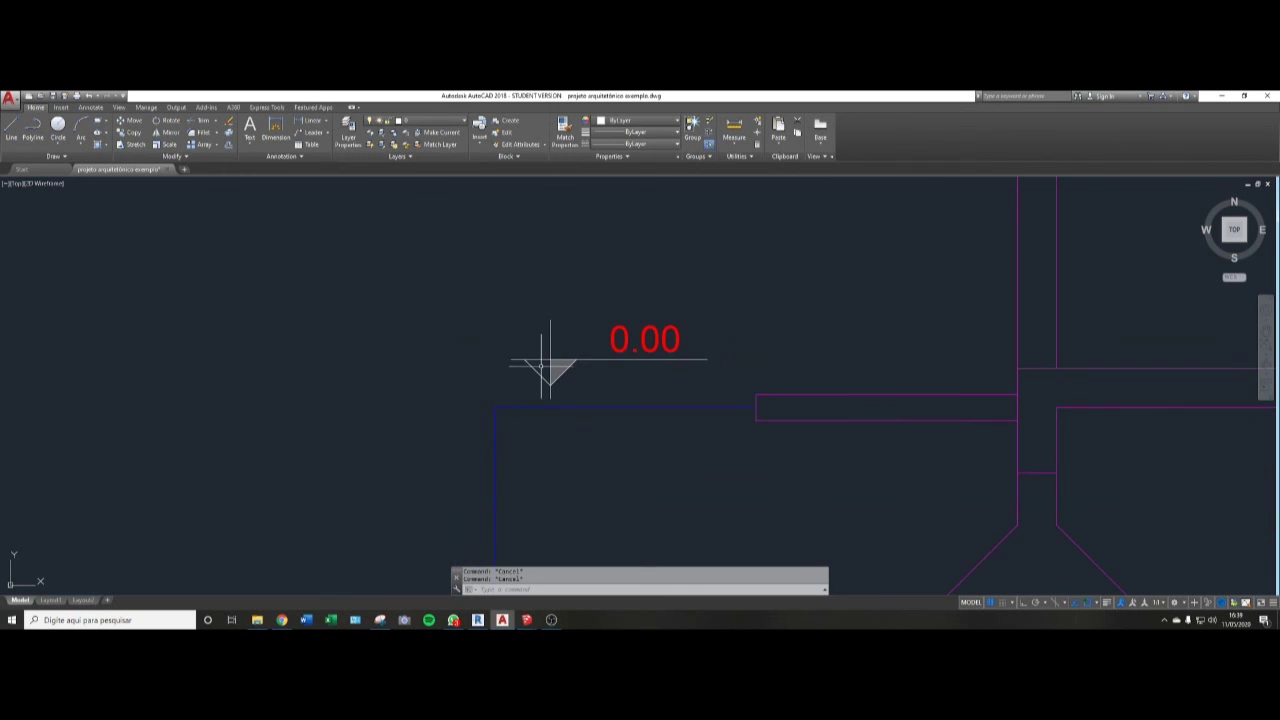
scroll(543, 366, "up", 2)
left_click(555, 369)
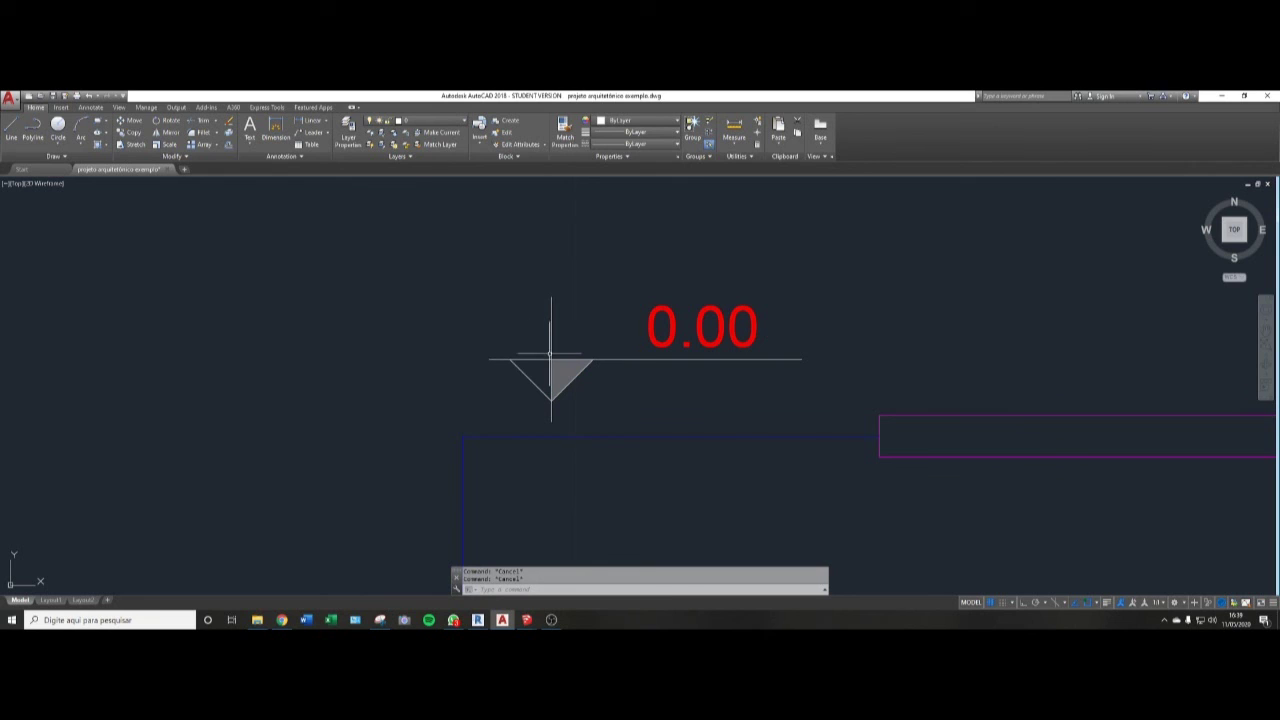
key("Return")
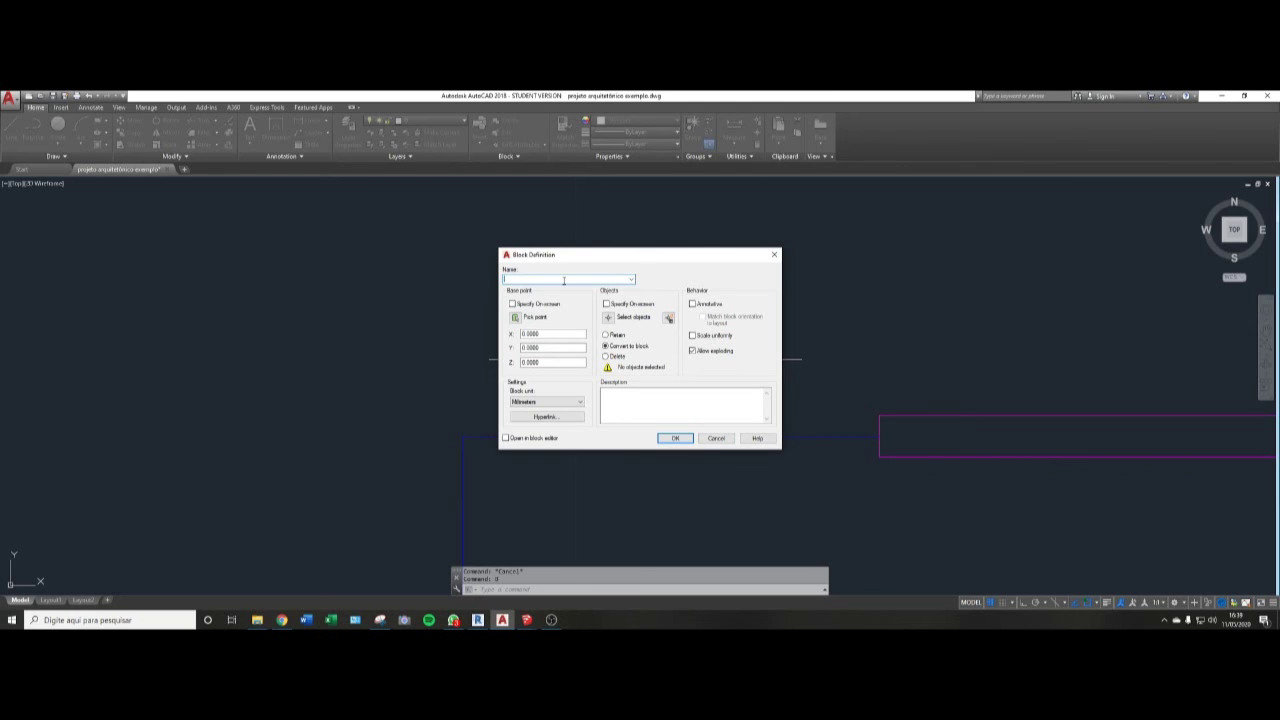
left_click(631, 280)
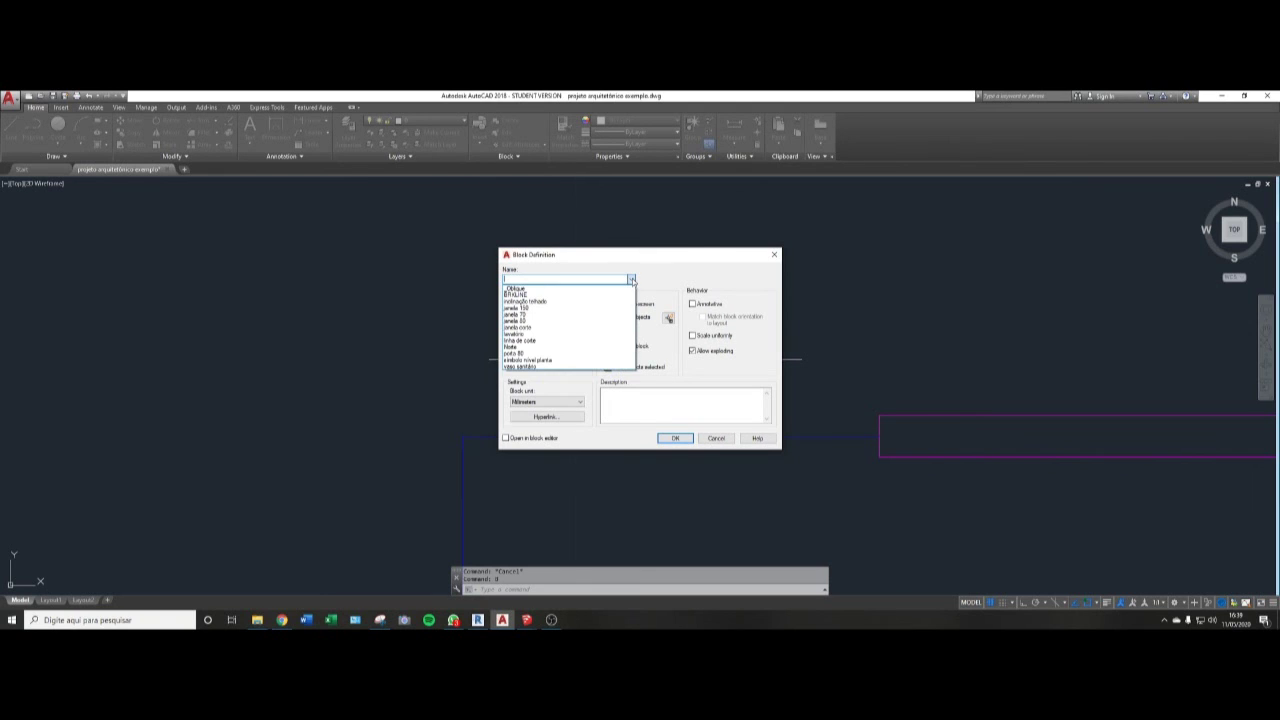
left_click(647, 281)
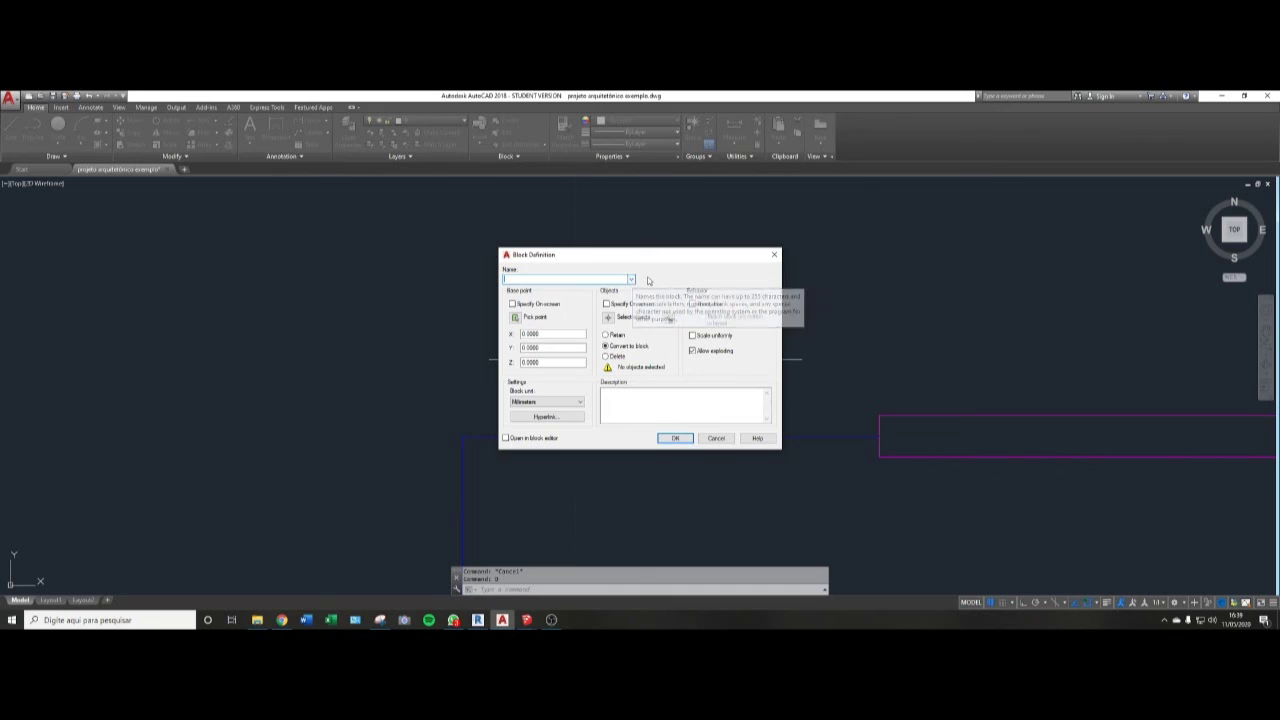
type("corte")
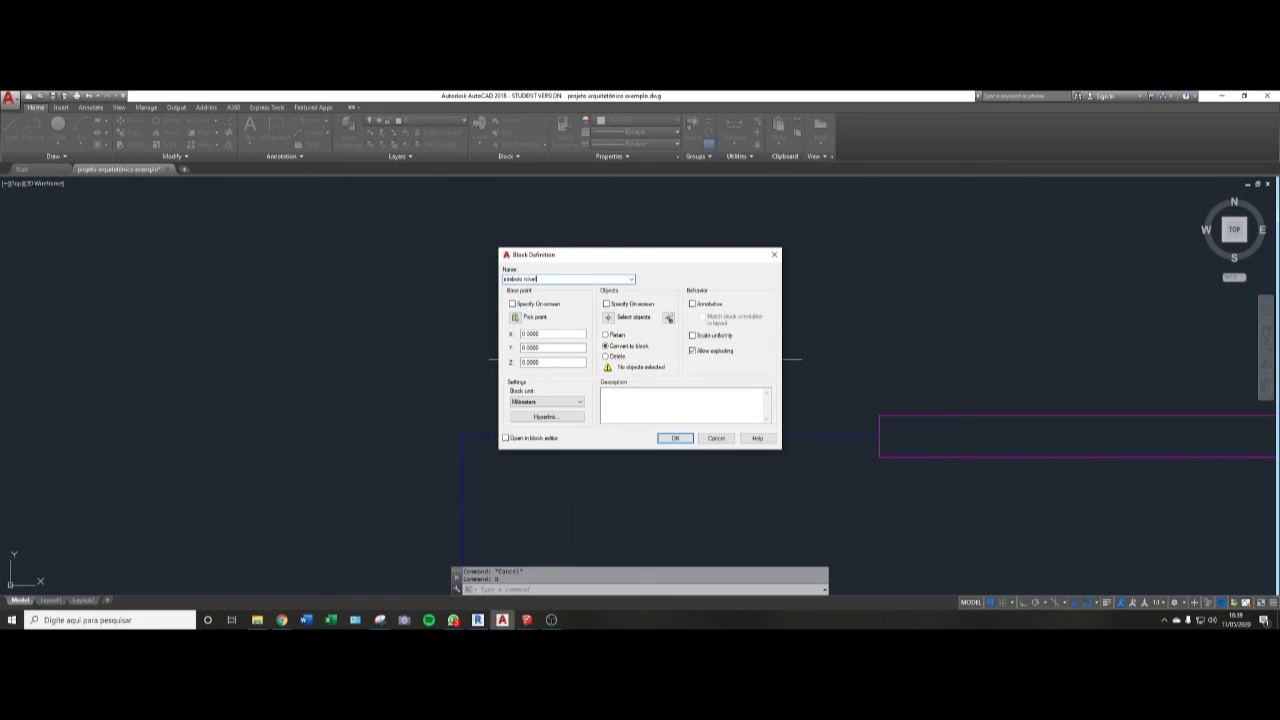
left_click(516, 317)
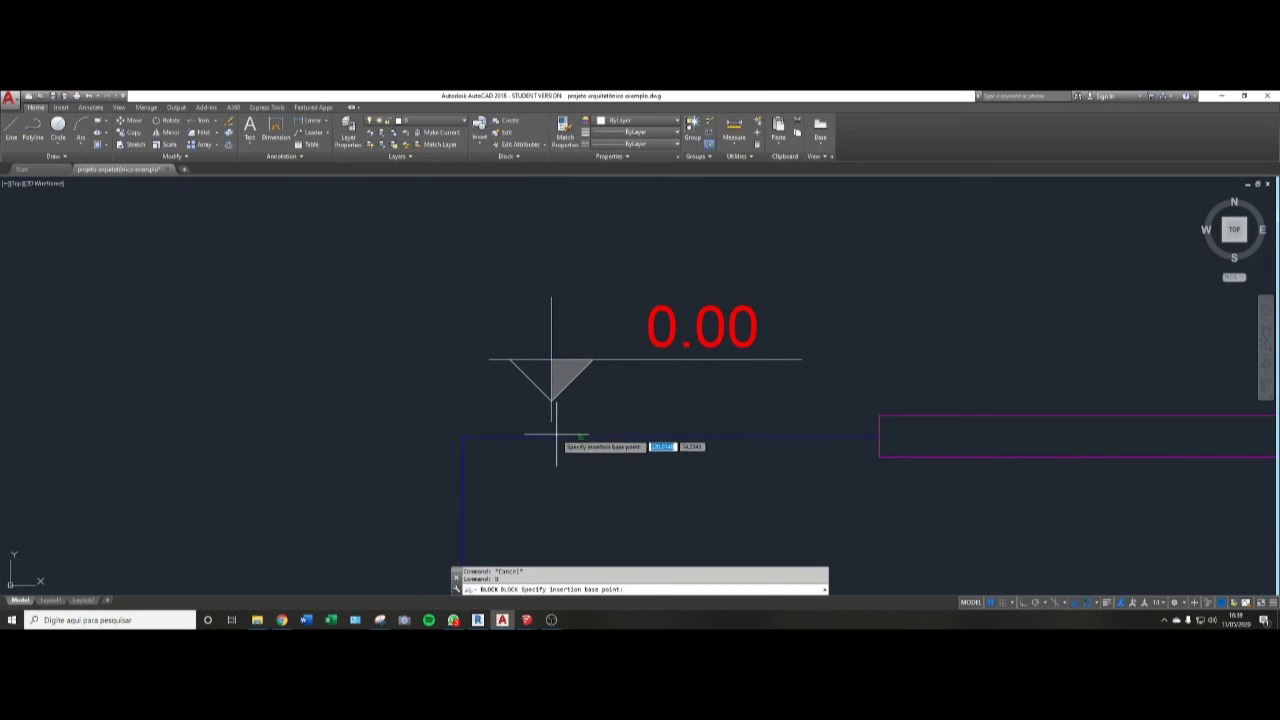
left_click(551, 359)
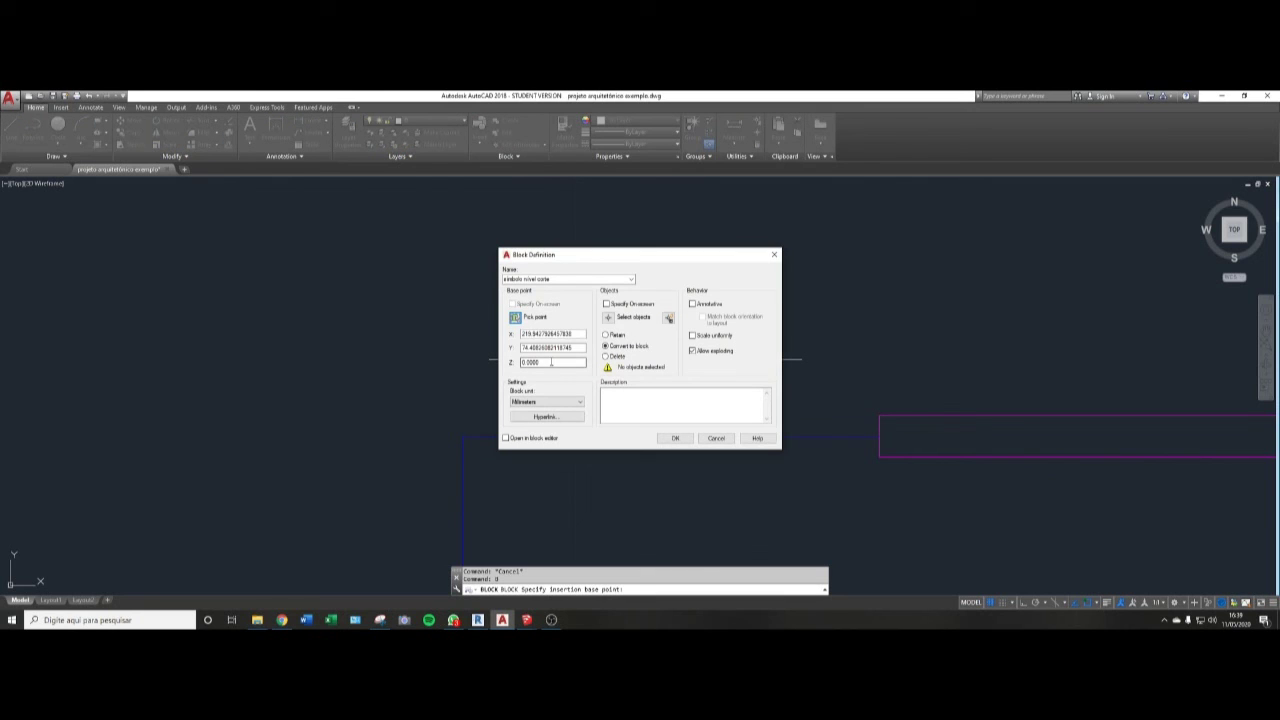
- Select the cross lines, diagonals and triangular hatch, without the 0.00 text, as the block's objects and create the block
left_click(607, 317)
left_click(618, 292)
left_click(464, 440)
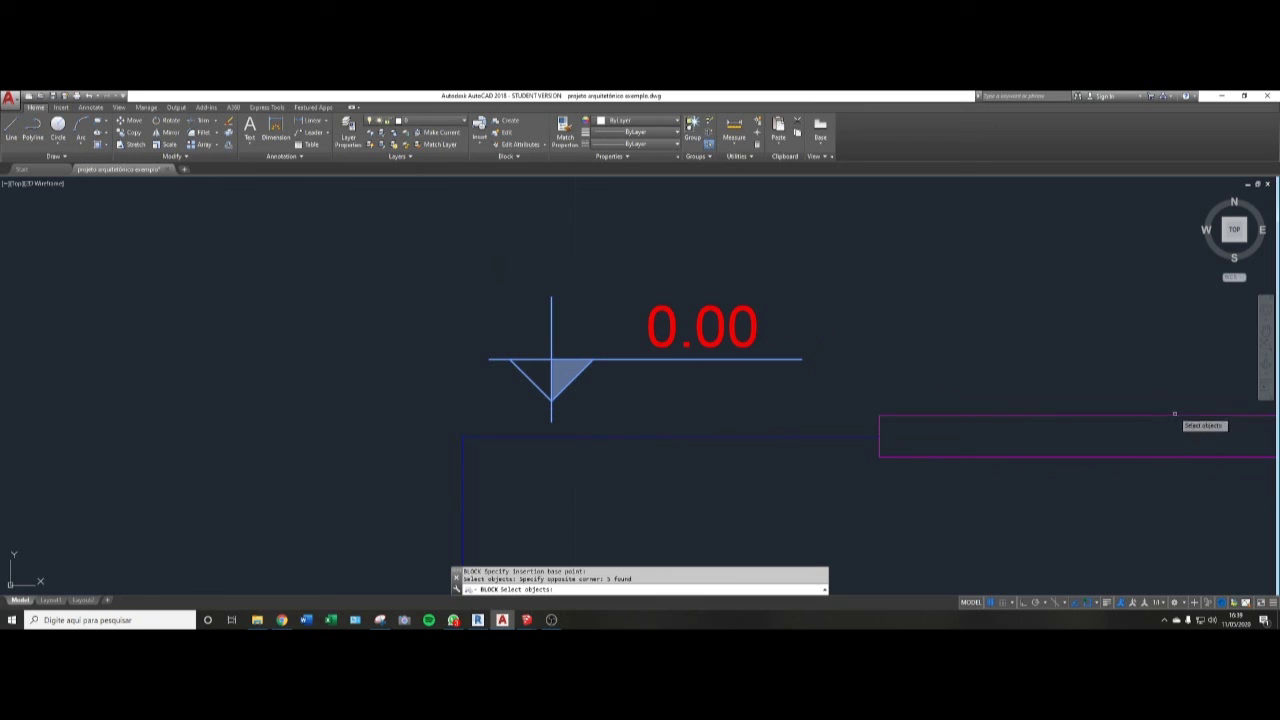
key("Return")
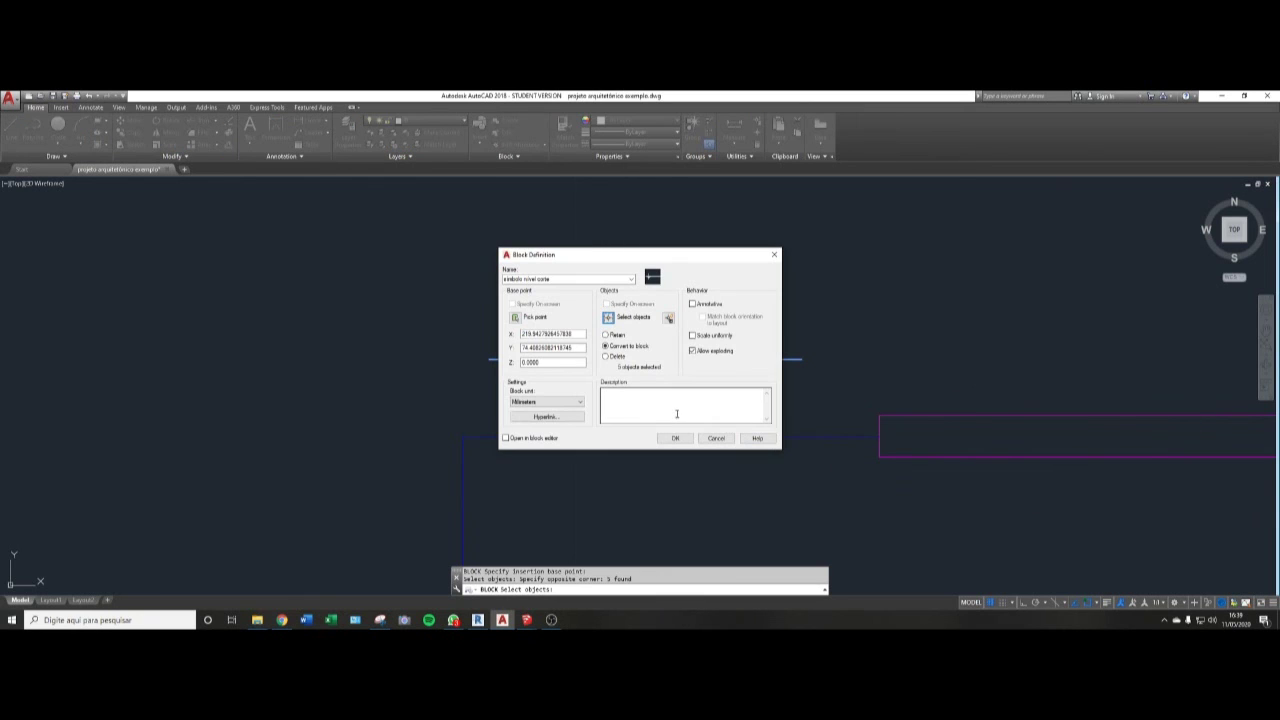
left_click(674, 437)
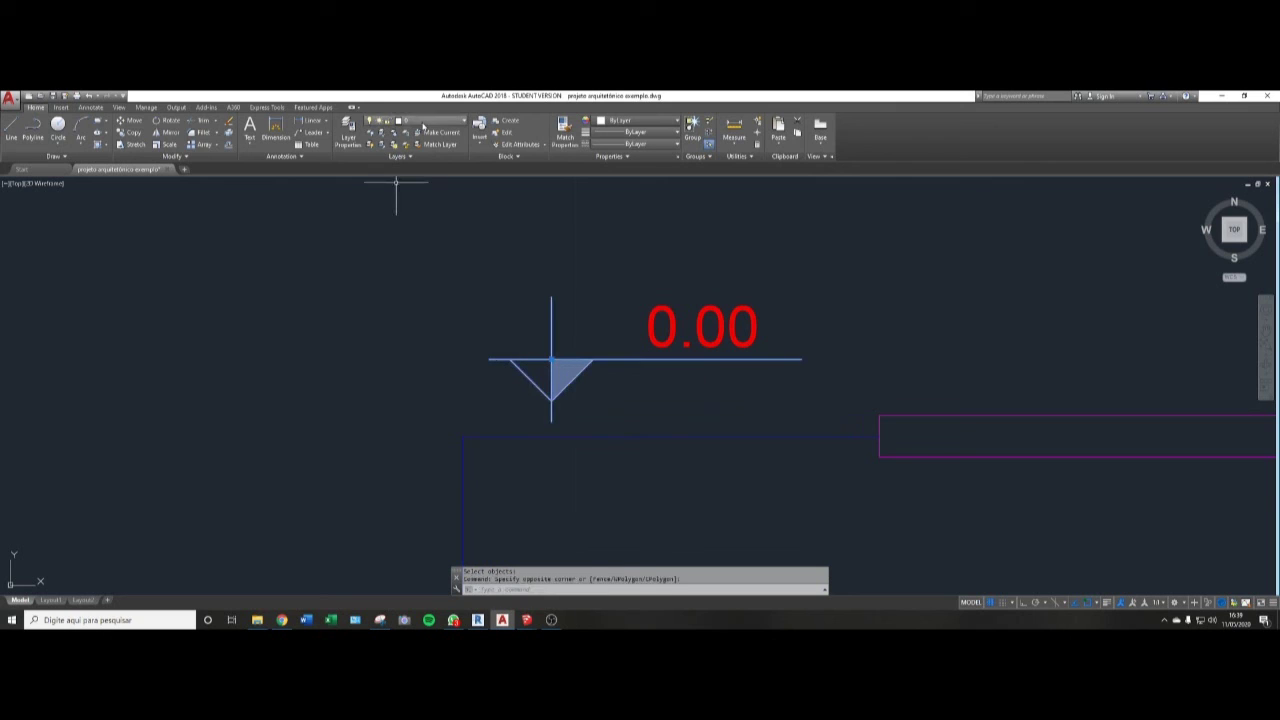
- Move the new section level block to the yellow "simbolos" layer
left_click(425, 121)
left_click(427, 277)
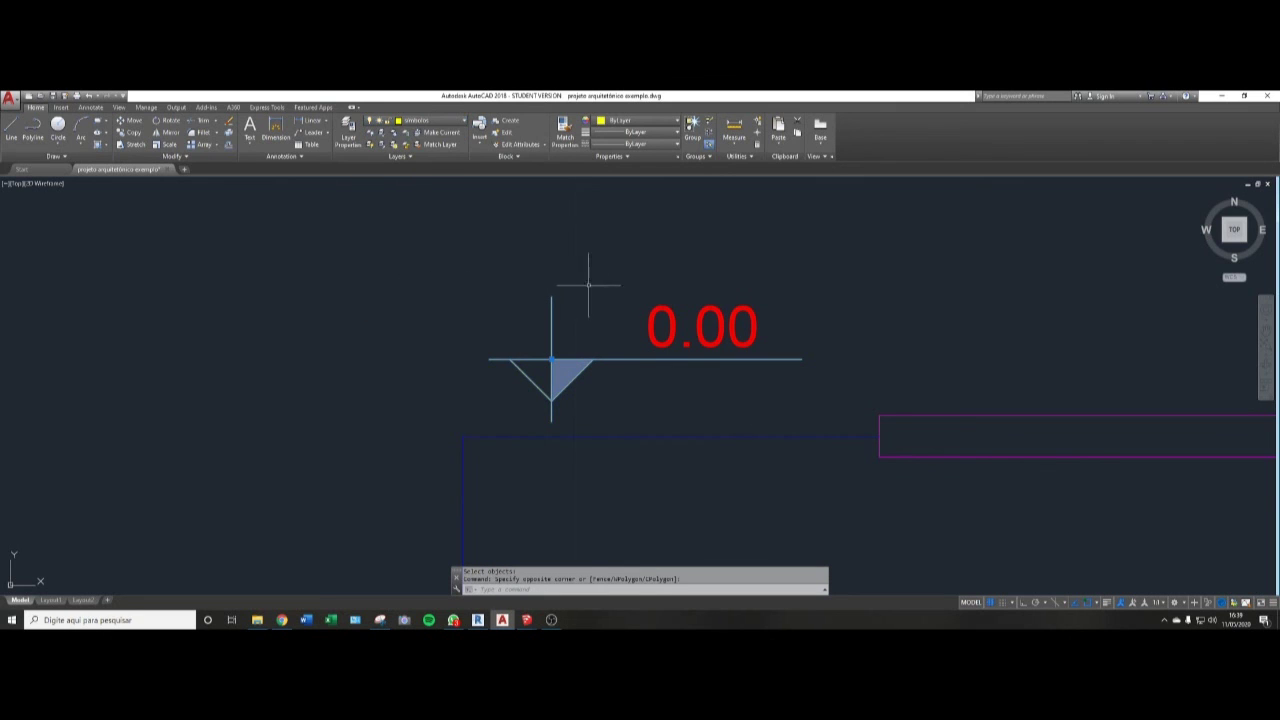
key("Escape")
key("Escape")
- Copy the level symbol with its 0.00 text above the left walkway slab and above the Recepção floor
type("ct o")
key("Return")
scroll(487, 345, "down", 5)
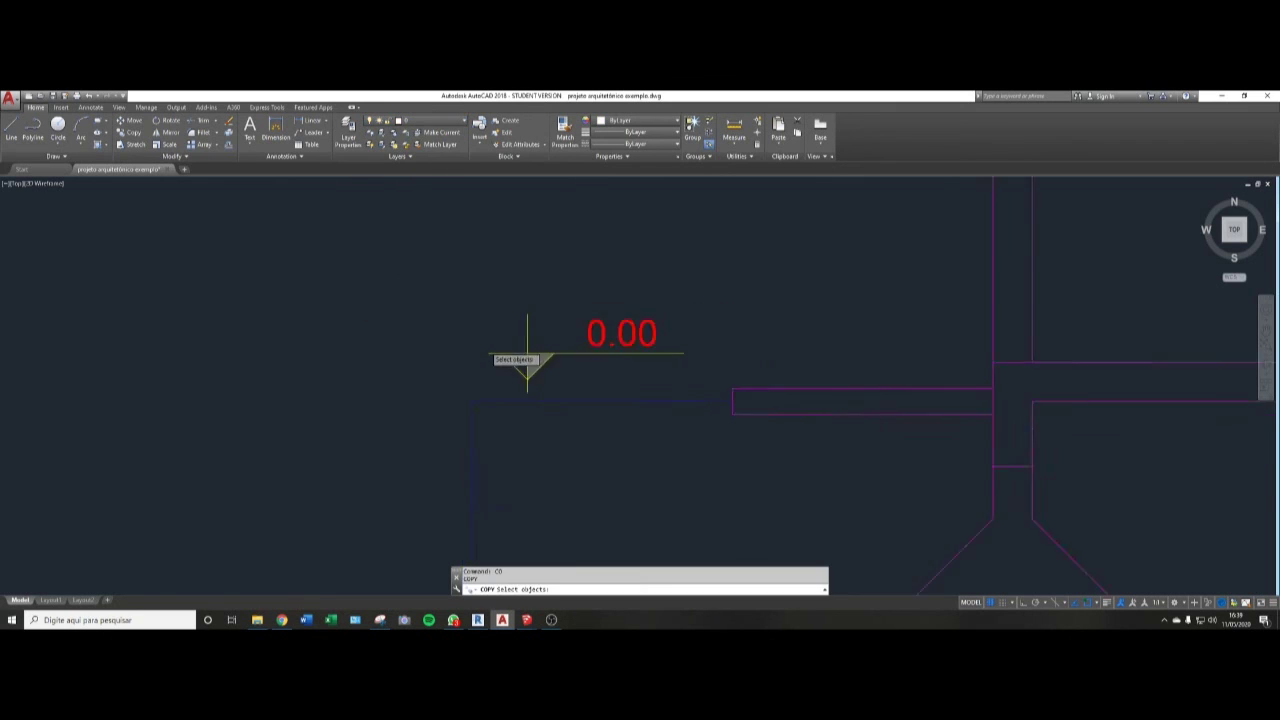
left_click(597, 297)
left_click(467, 350)
key("Return")
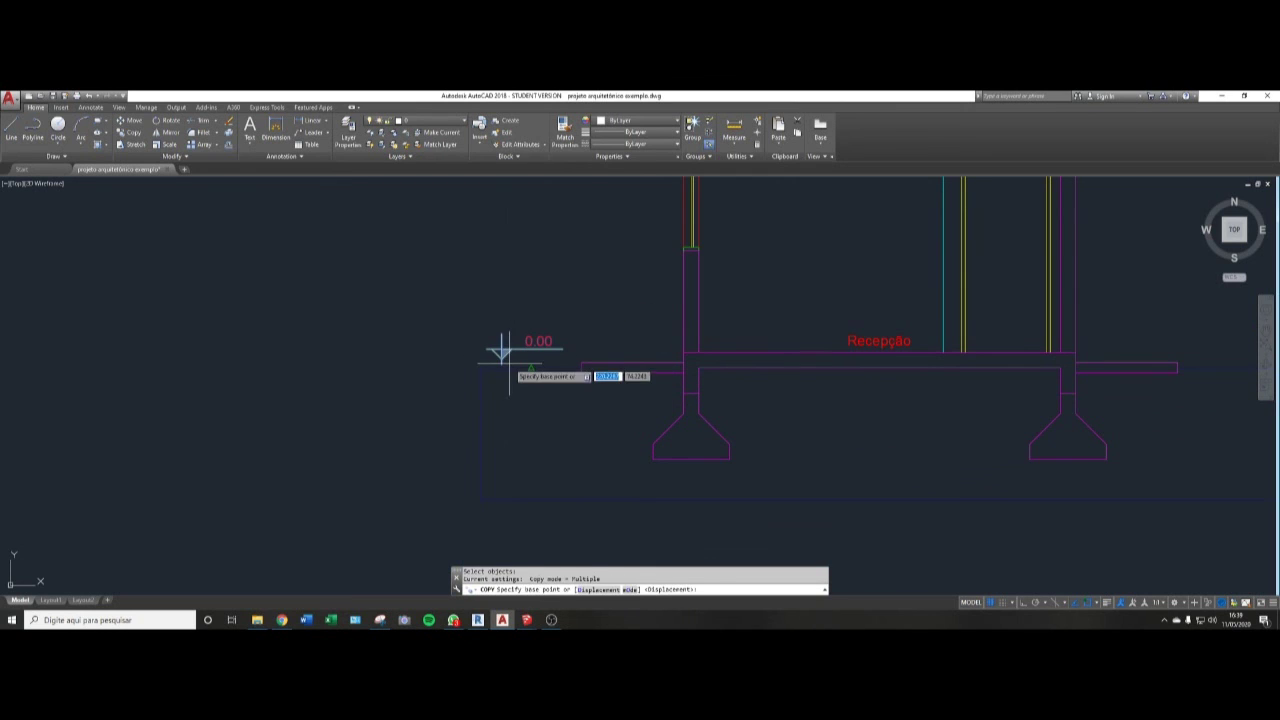
left_click(532, 367)
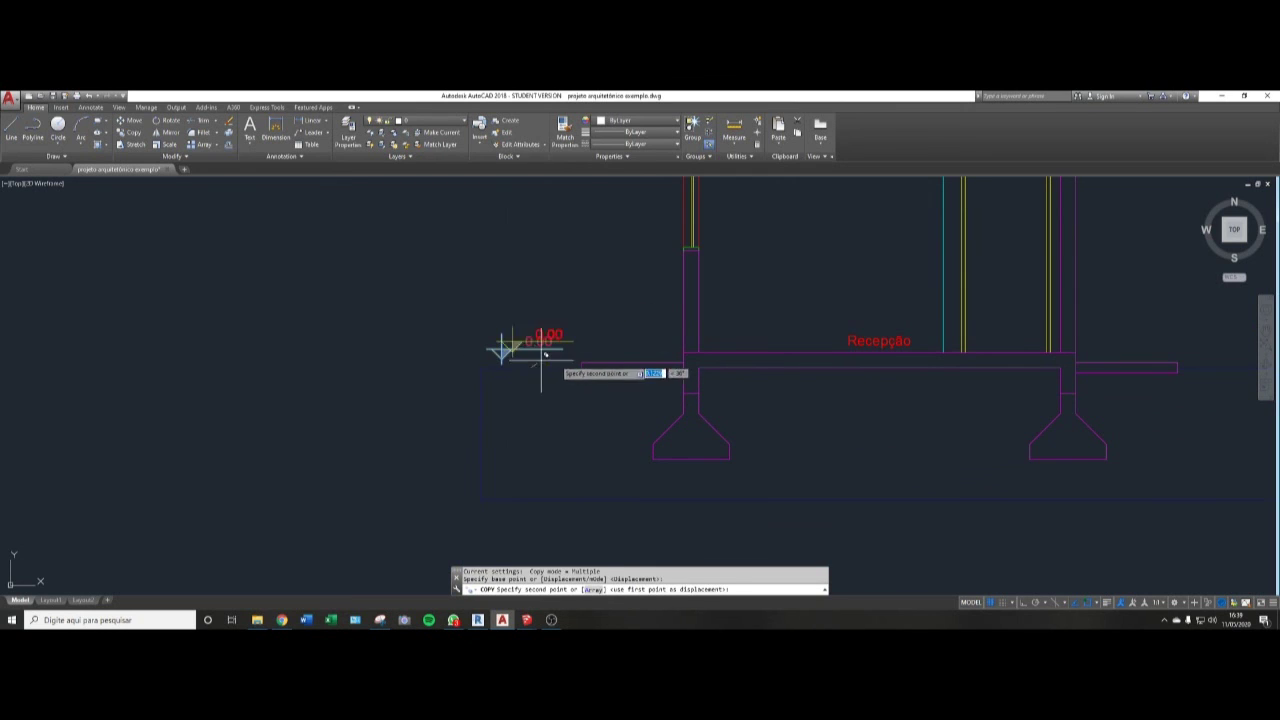
left_click(634, 360)
left_click(767, 347)
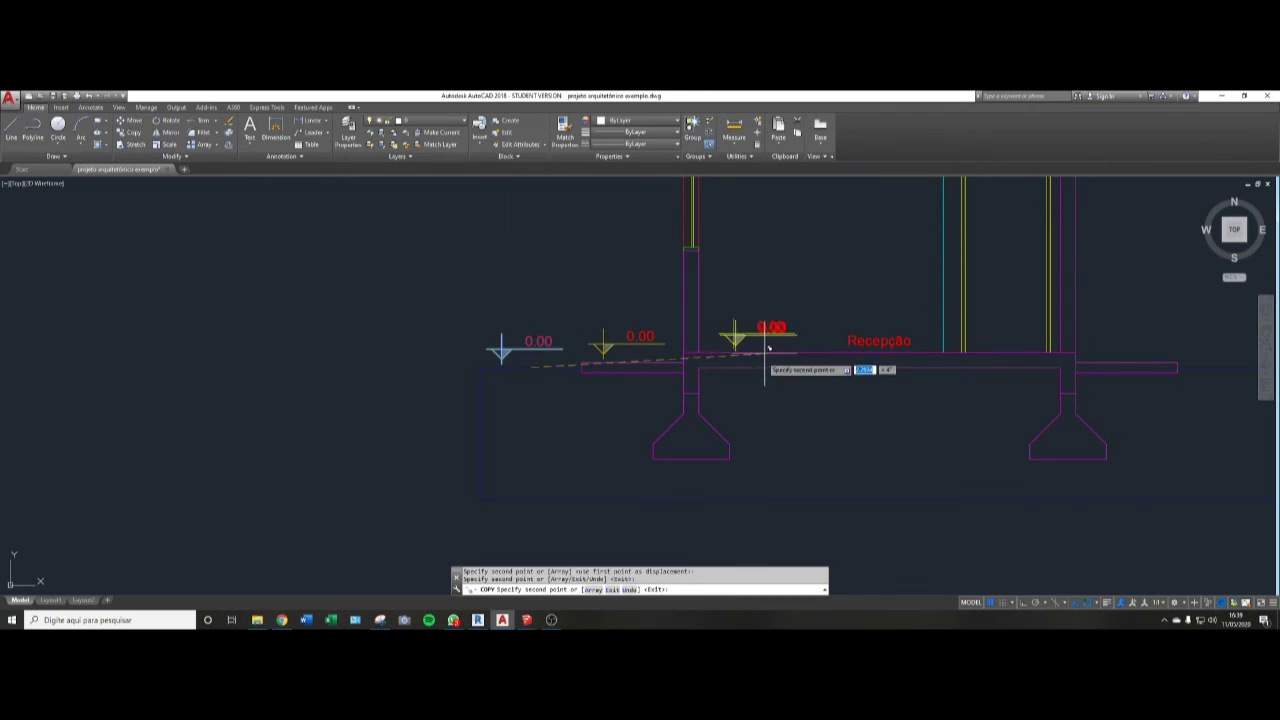
key("Escape")
- Edit the copied level texts to 0.05 at the walkway slab and 0.15 at the Recepção floor
type("ed")
key("Return")
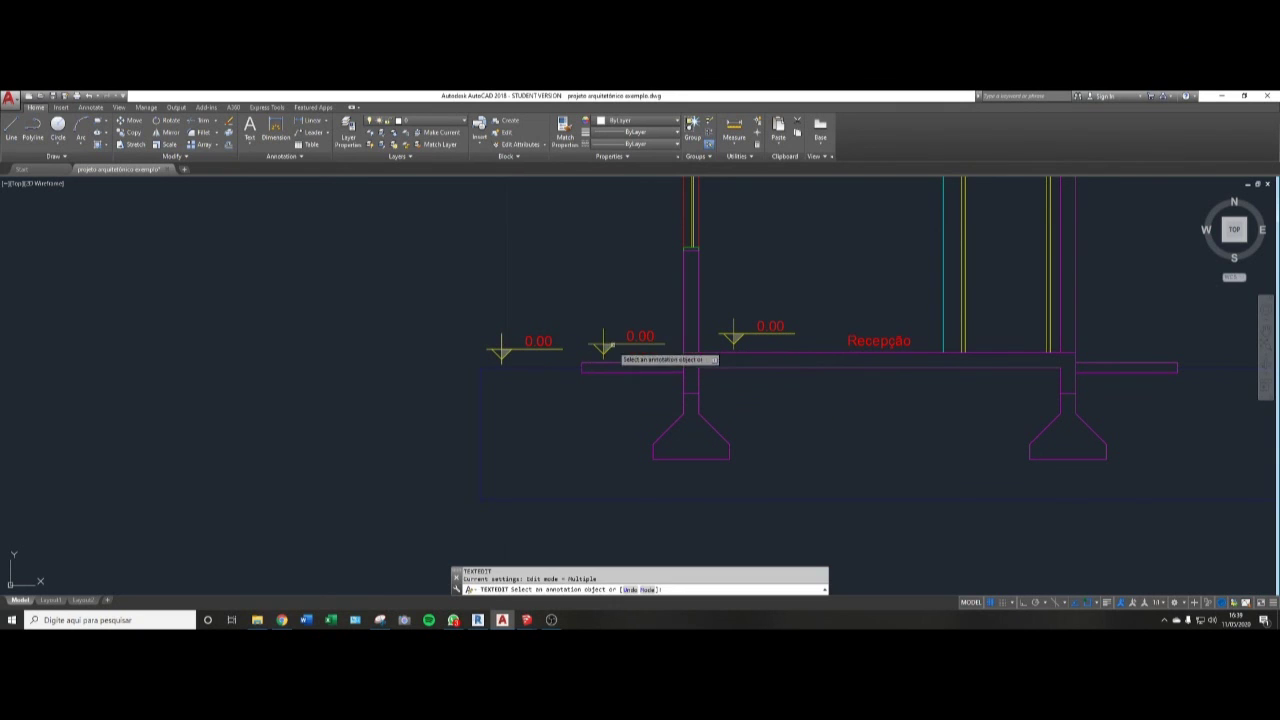
left_click(627, 338)
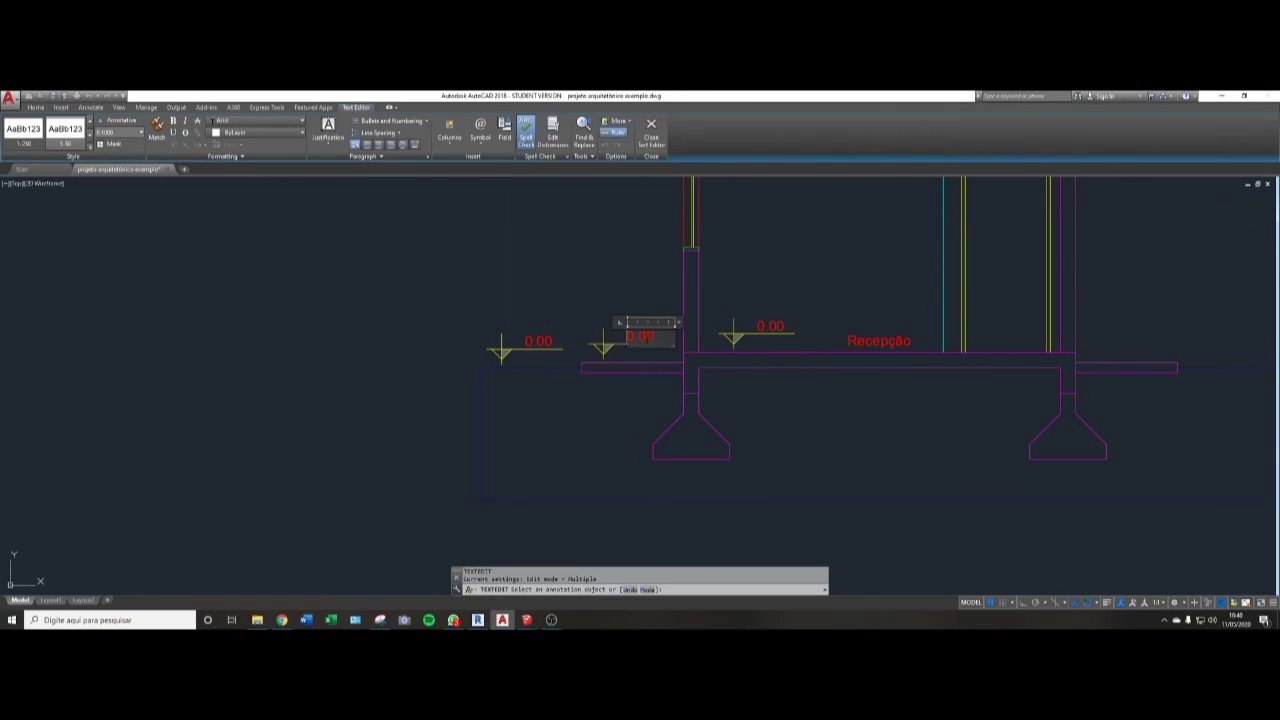
left_click(650, 389)
scroll(596, 422, "down", 4)
middle_click_drag(678, 372, 652, 423)
scroll(651, 424, "up", 2)
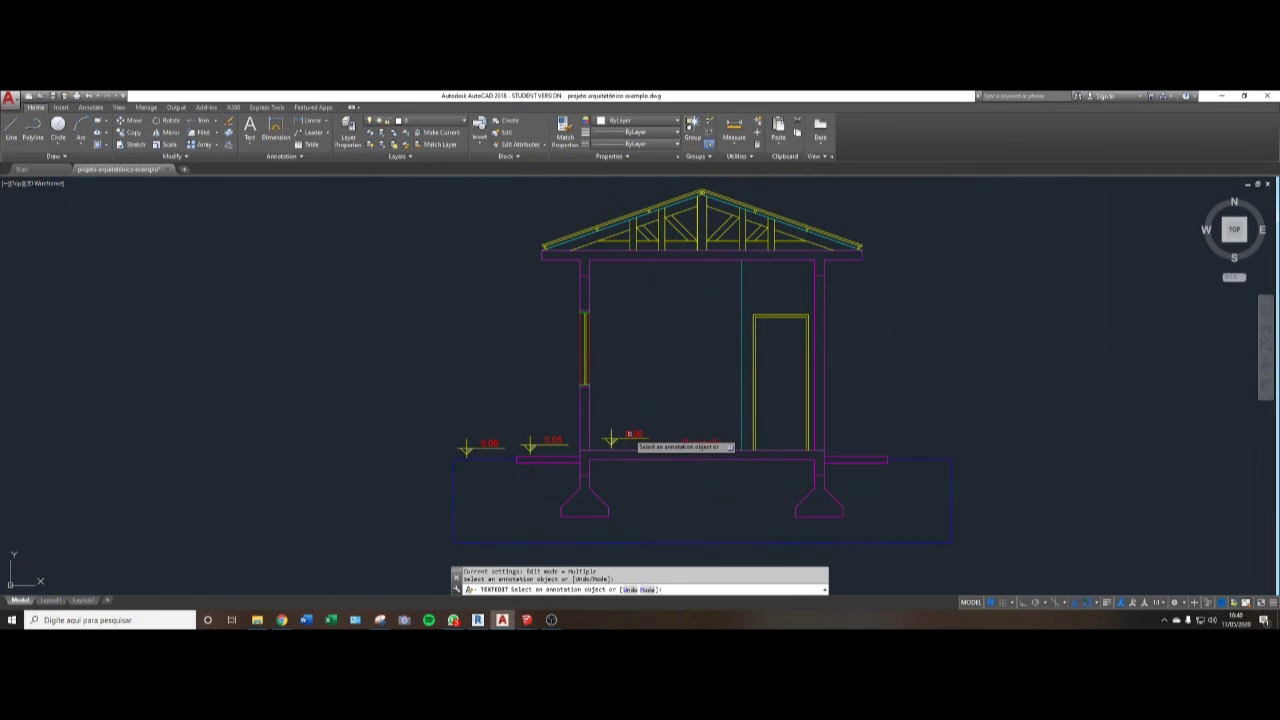
left_click(633, 437)
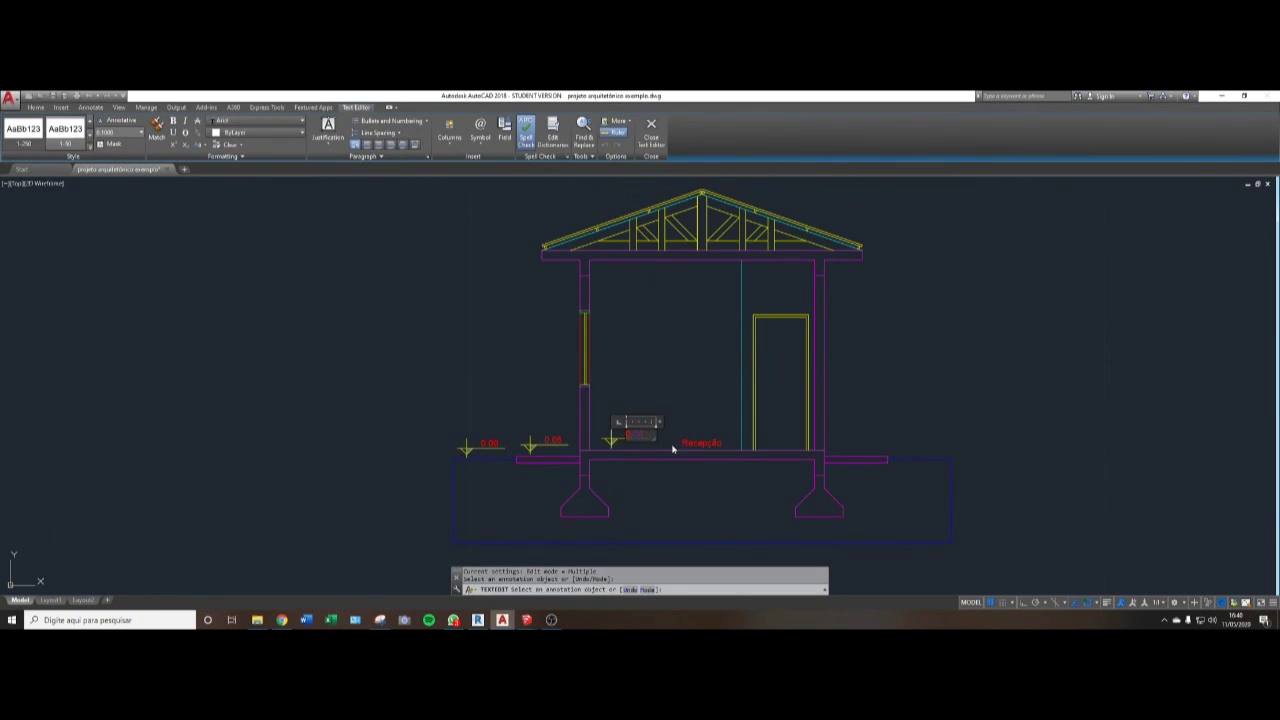
key("Escape")
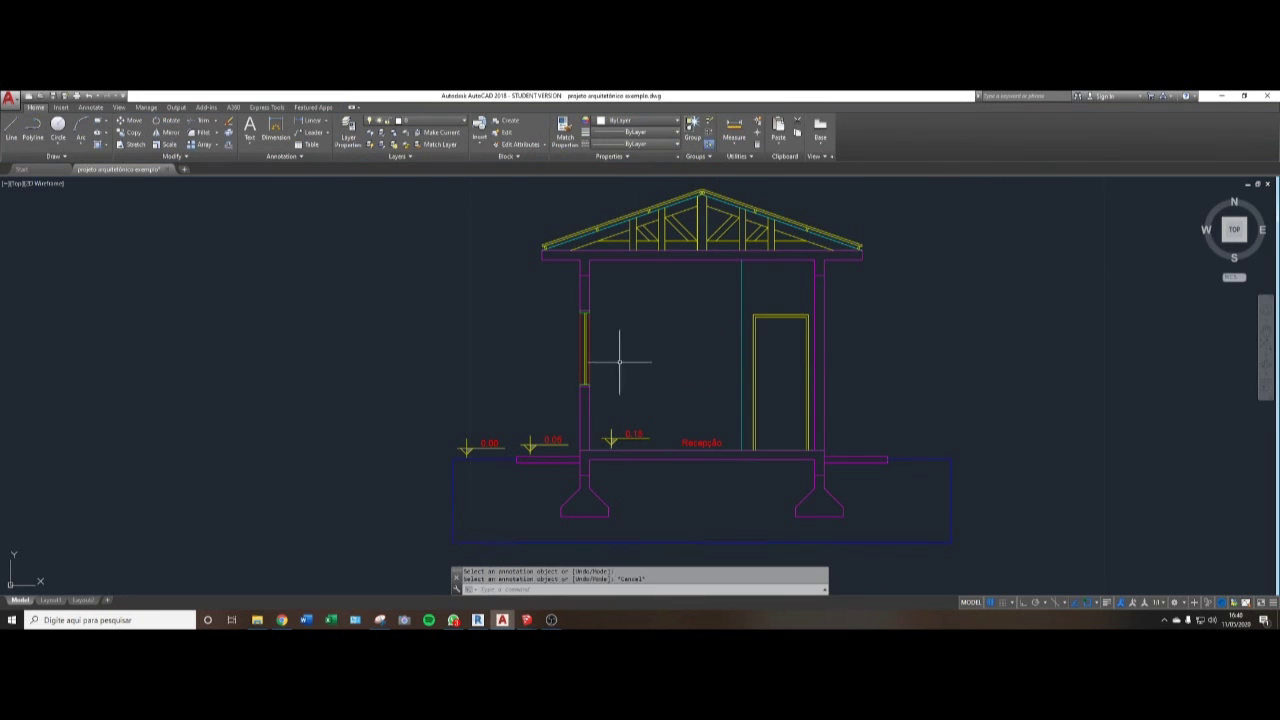
- Make the yellow "cotas" layer current for dimensioning the section
scroll(617, 363, "down", 3)
middle_click_drag(713, 420, 690, 443)
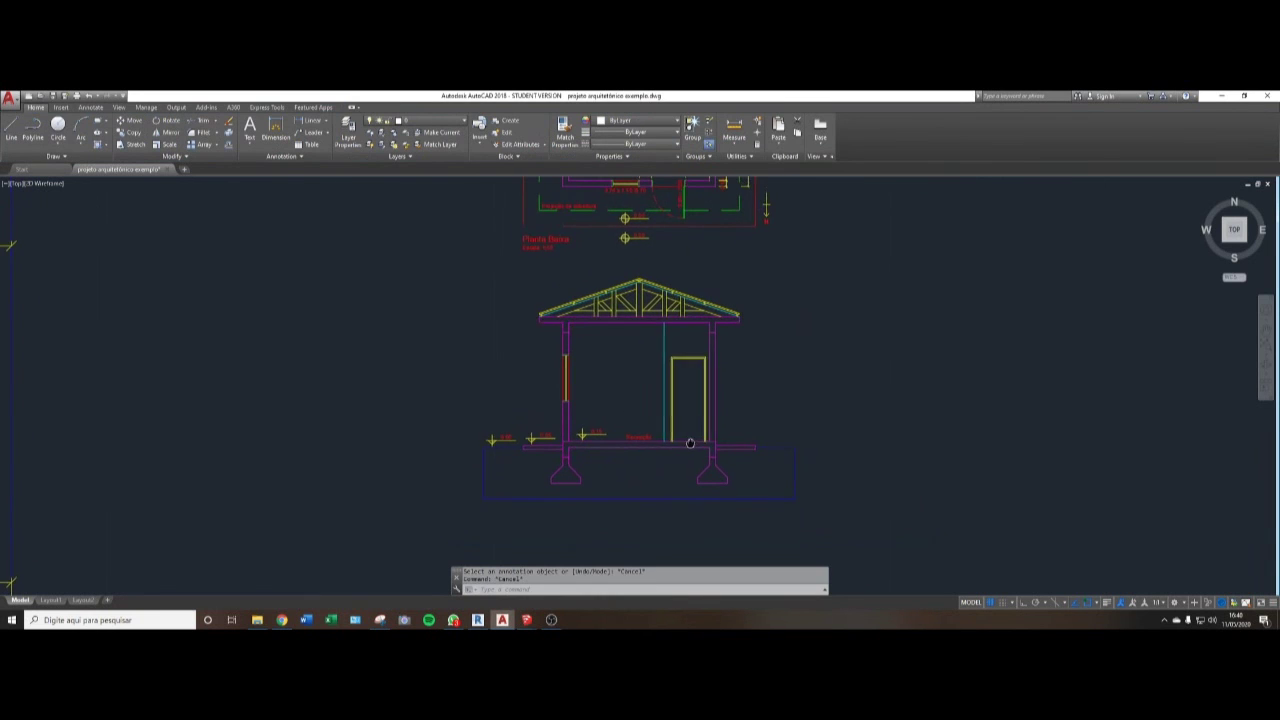
left_click(430, 120)
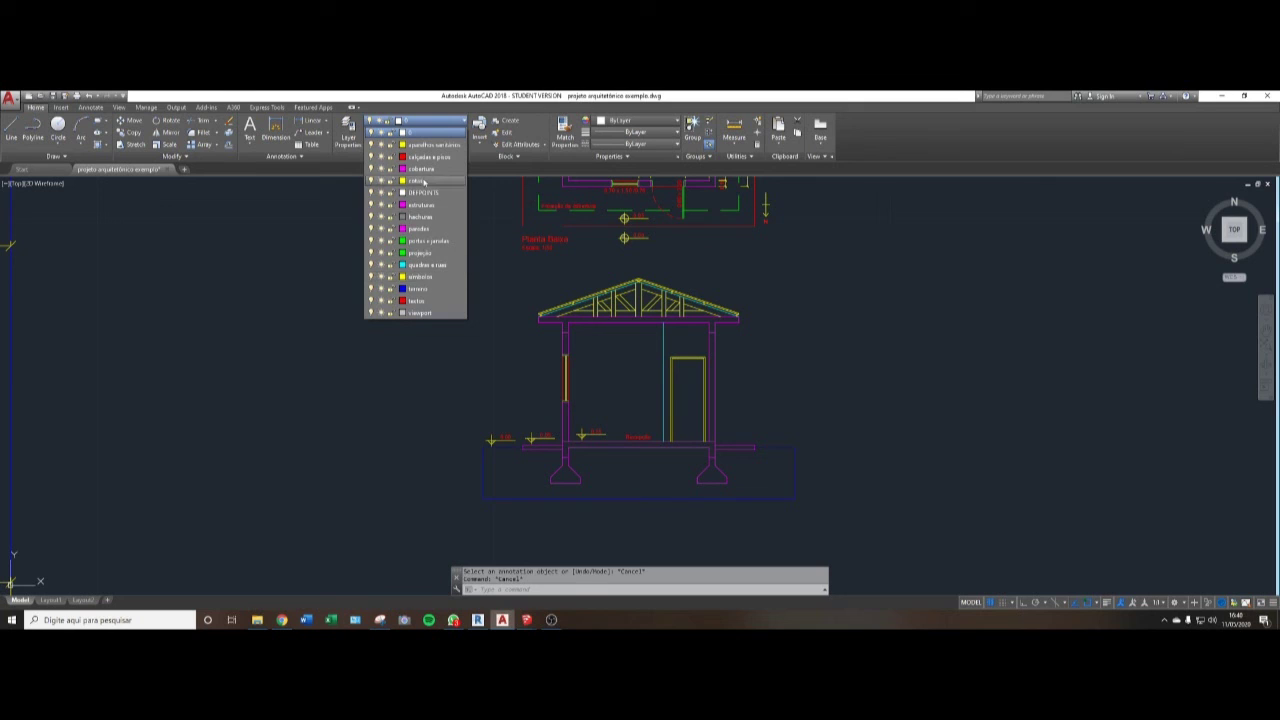
left_click(422, 180)
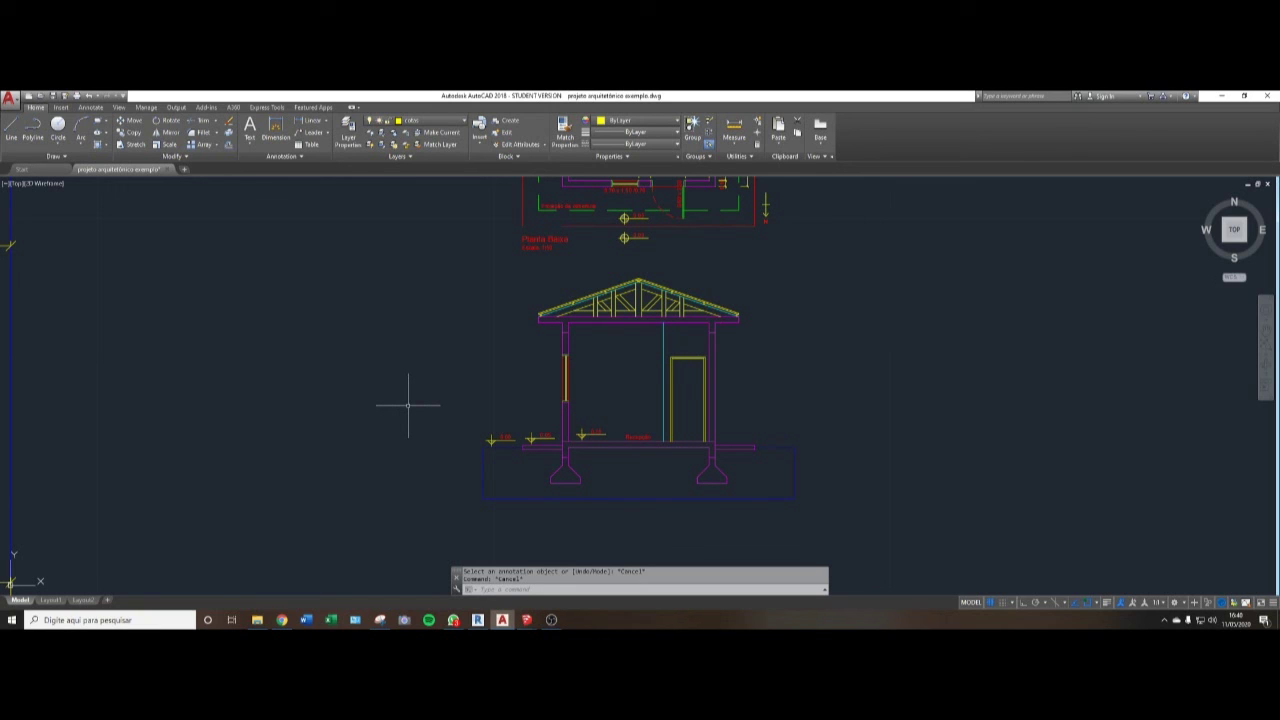
- Add a vertical linear dimension from the Recepção floor to the ceiling, just beside the cyan wall line
type("DLI")
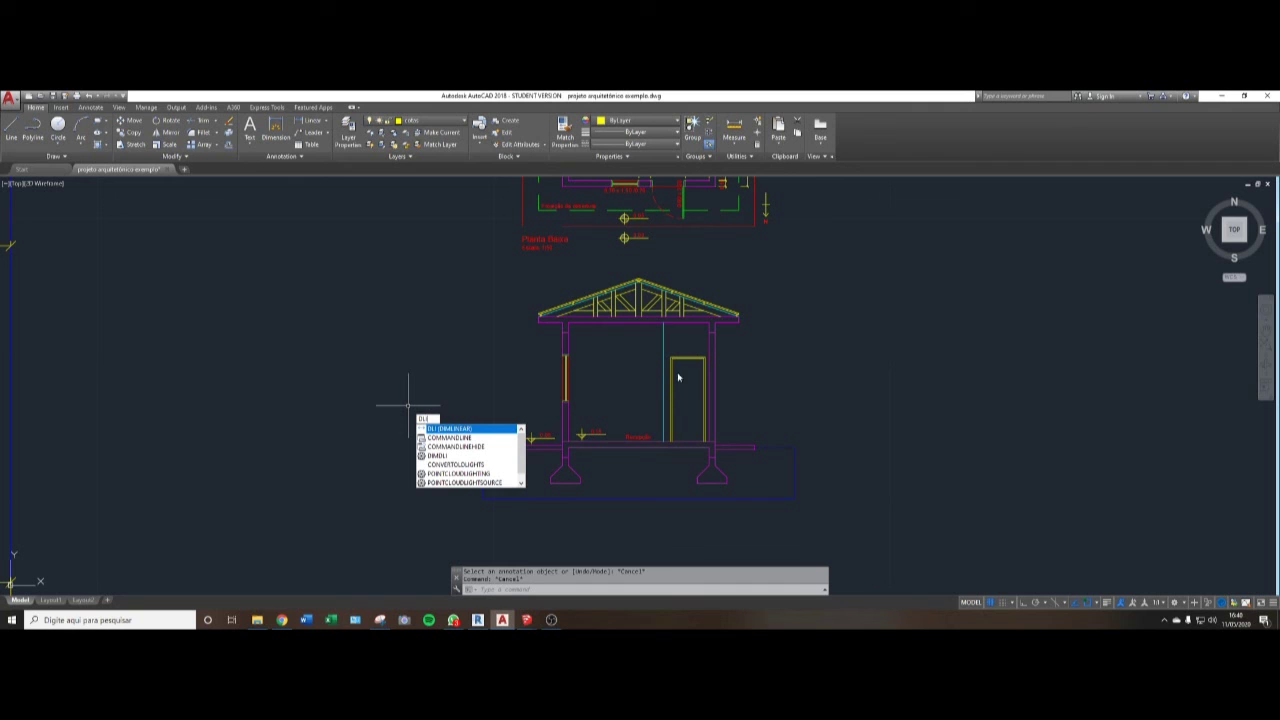
key("Return")
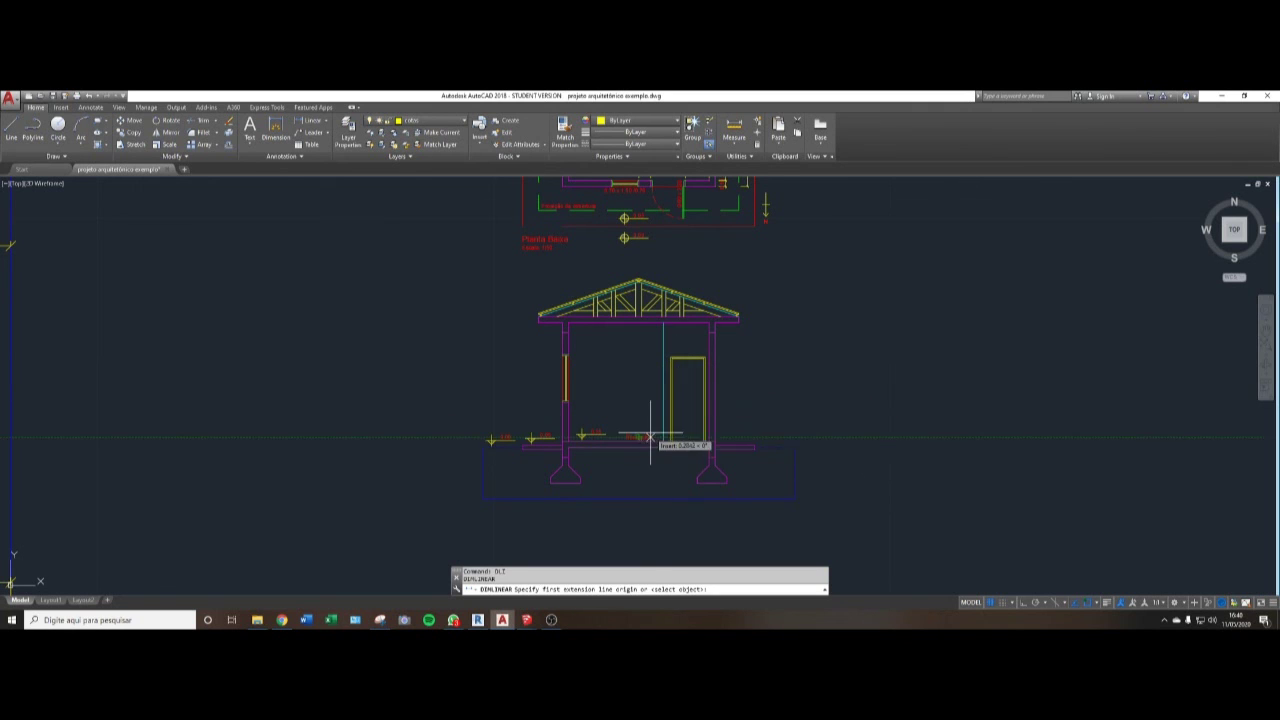
scroll(650, 437, "up", 2)
left_click(677, 466)
scroll(680, 355, "down", 1)
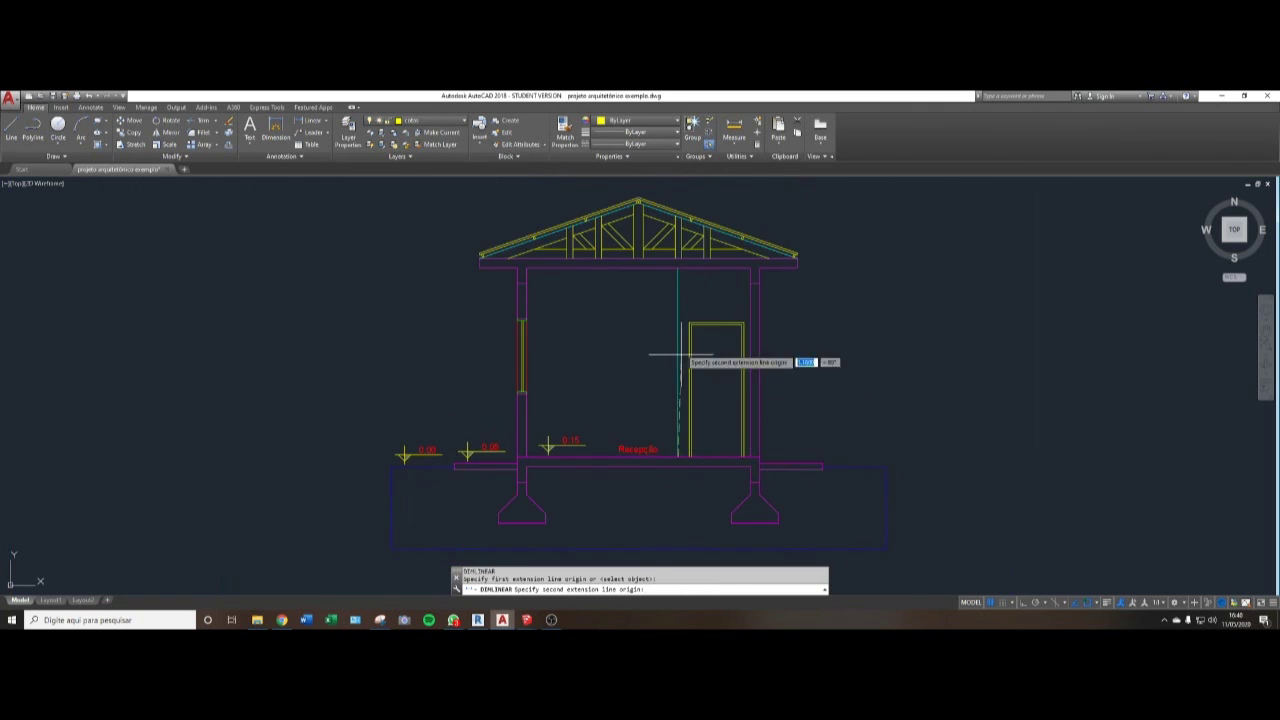
left_click(677, 268)
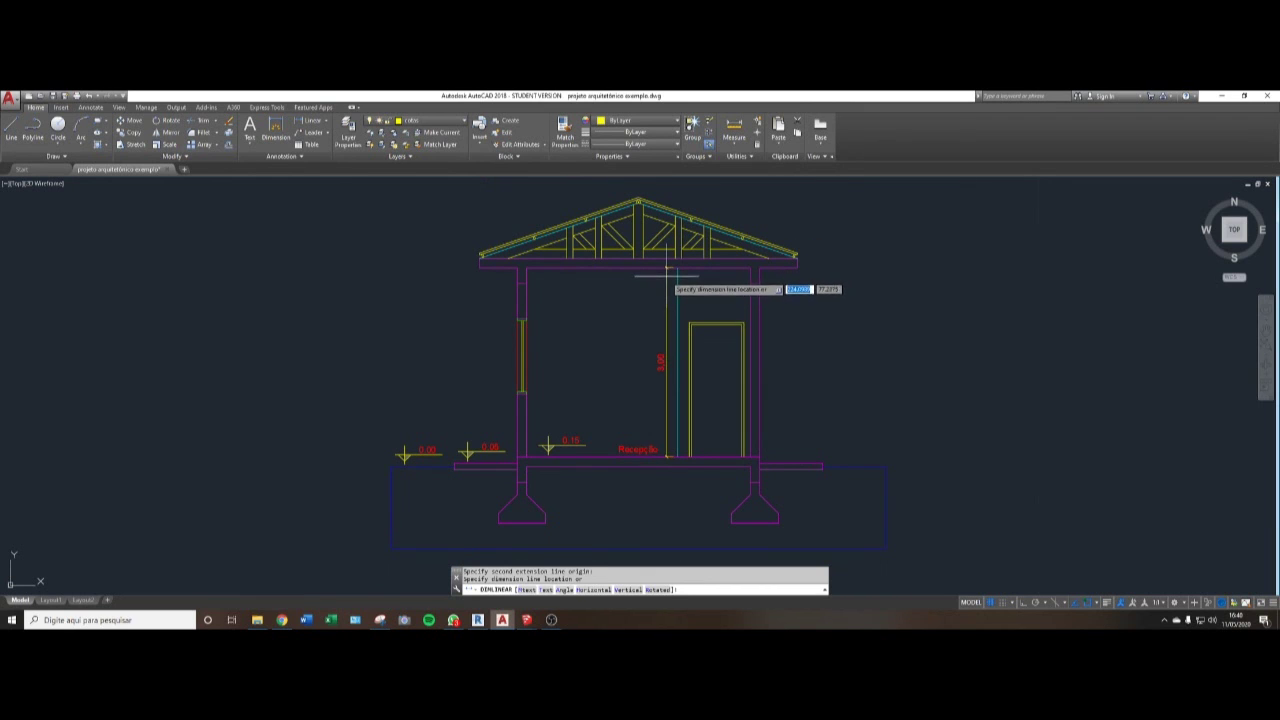
left_click(668, 276)
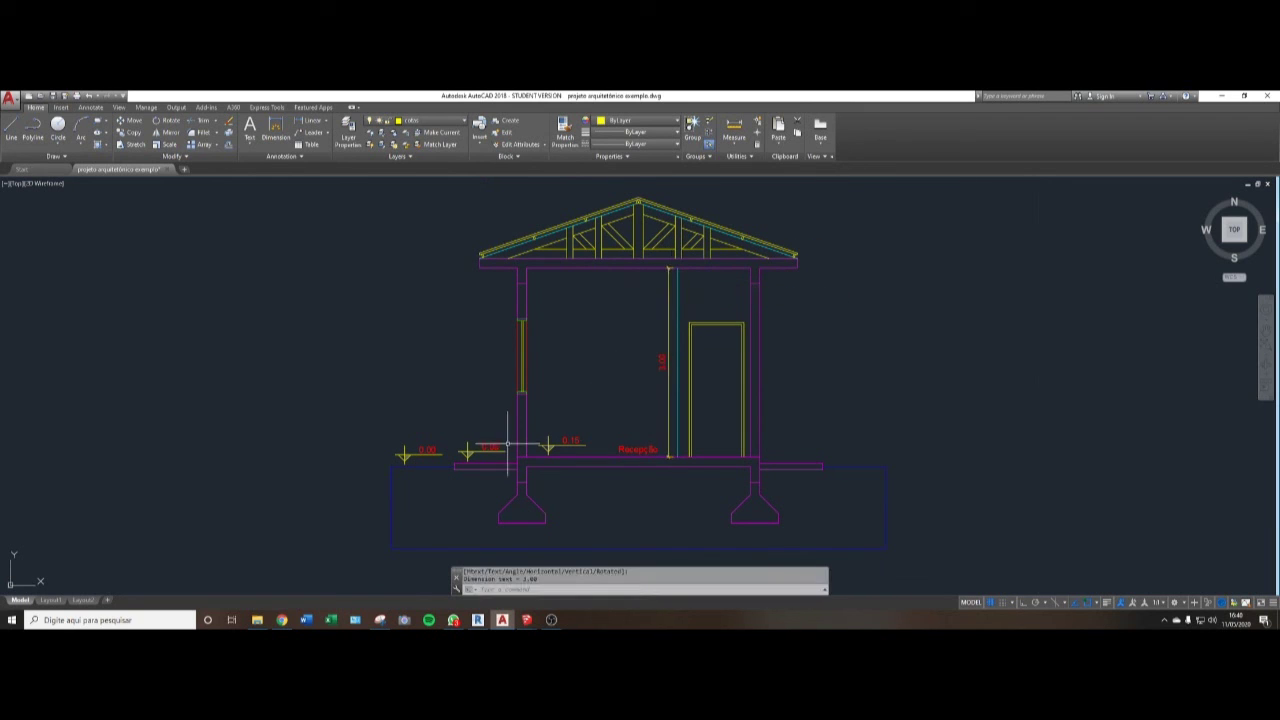
- Dimension the window's sill height from the interior floor, placing the dimension just inside the left wall
key("Return")
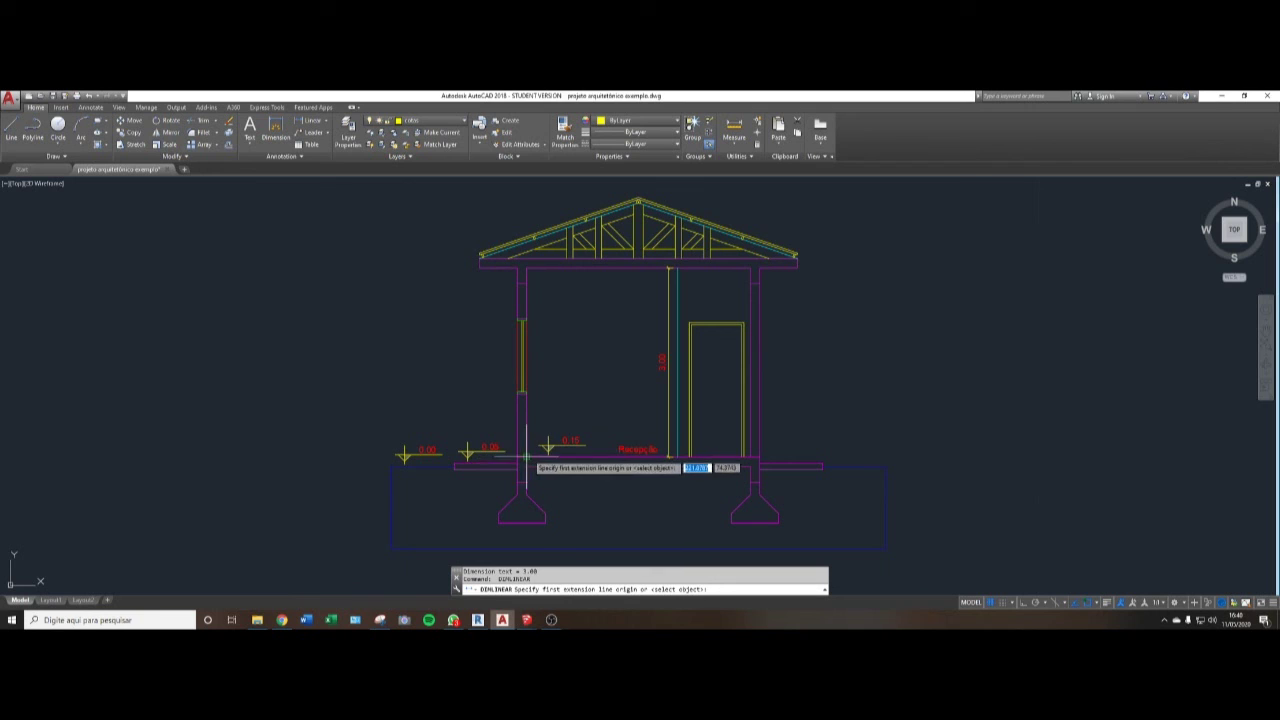
left_click(526, 456)
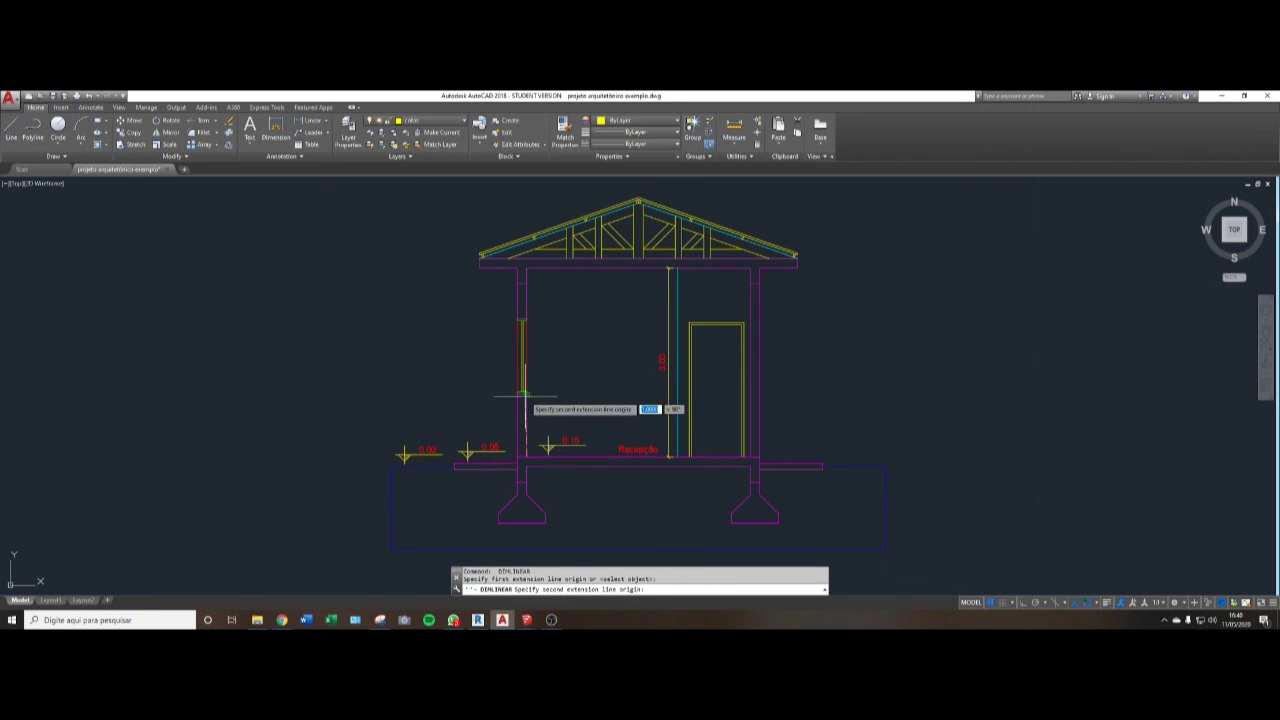
left_click(522, 392)
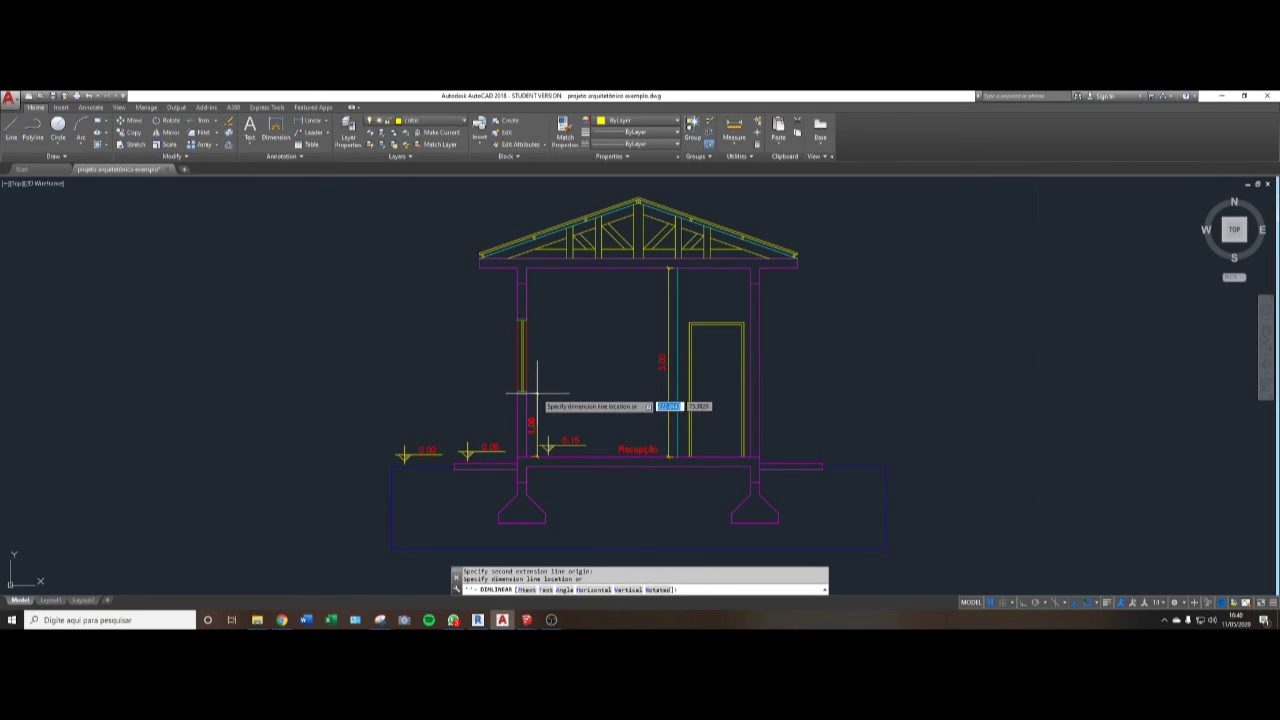
left_click(538, 420)
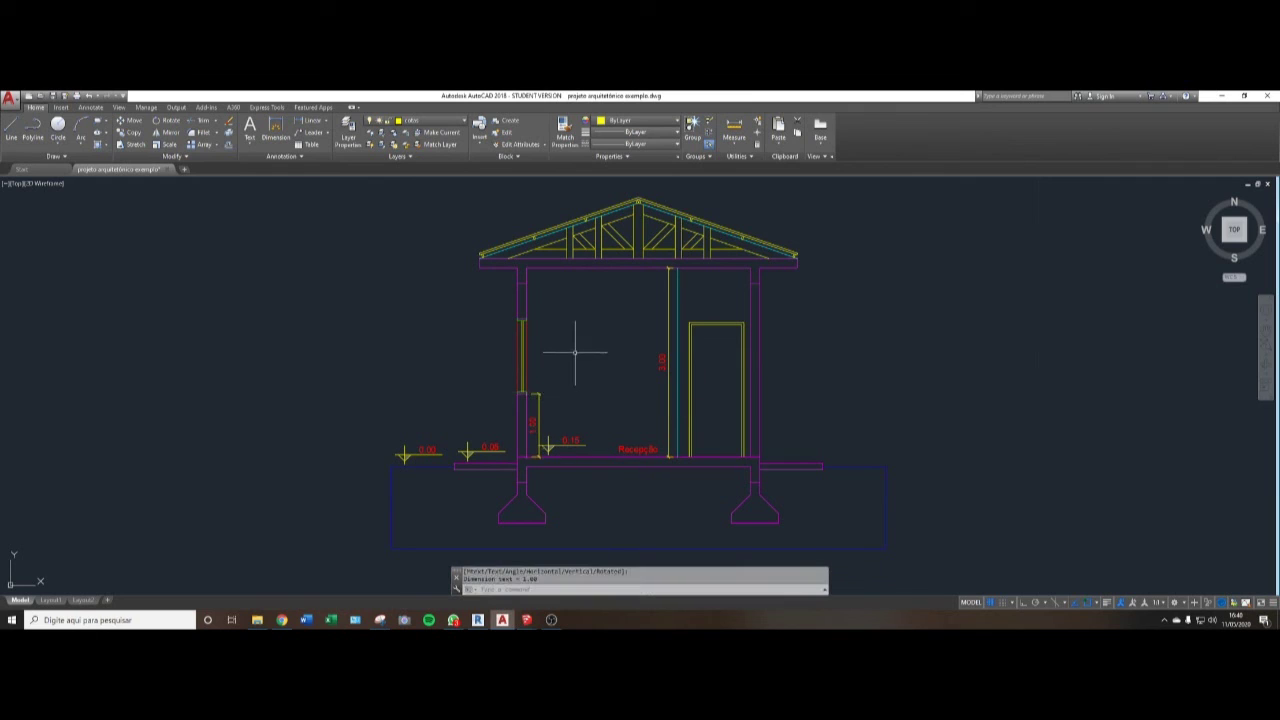
- Continue the sill dimension upward with chained dimensions for the window opening and the wall above it up to the ceiling
type("dco")
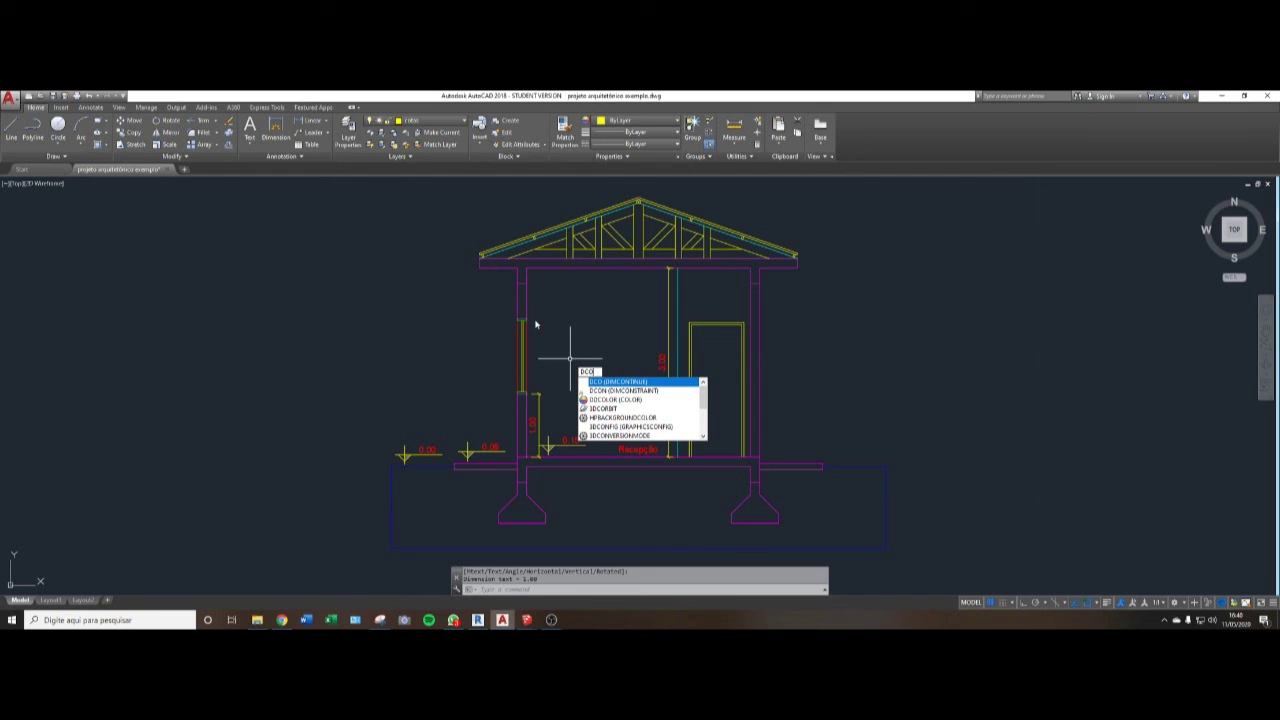
key("Return")
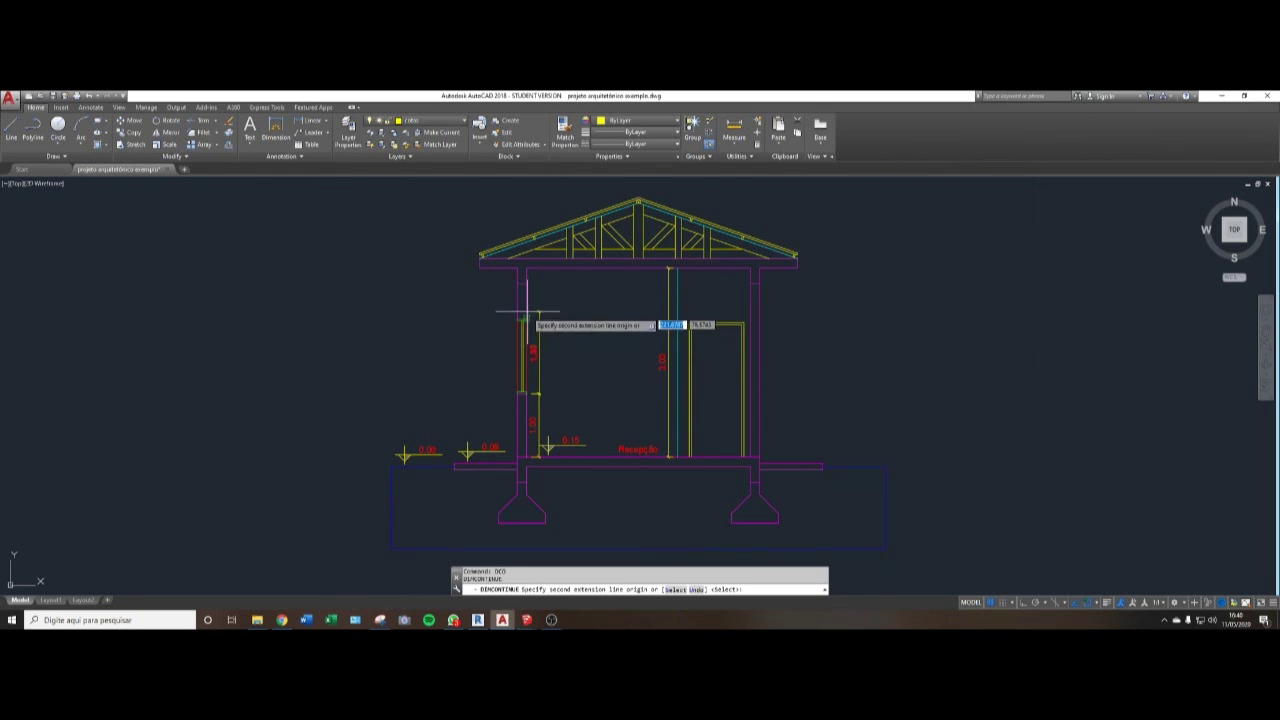
left_click(521, 314)
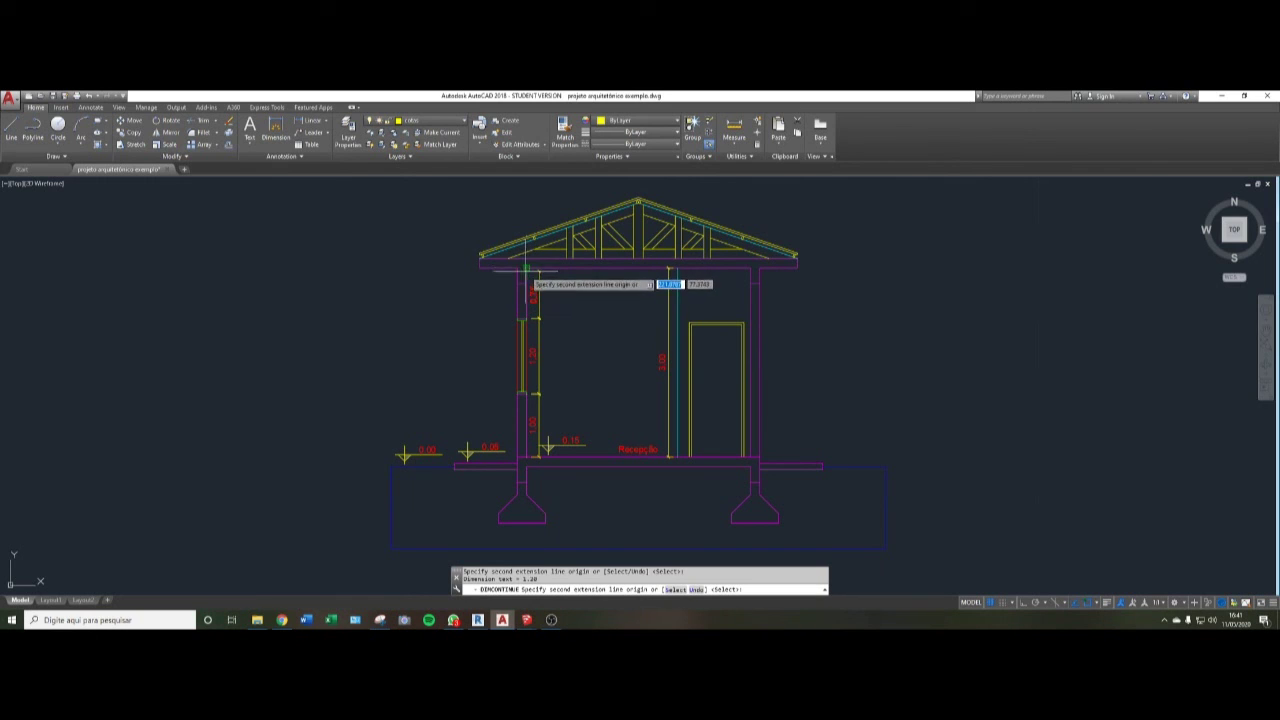
left_click(502, 266)
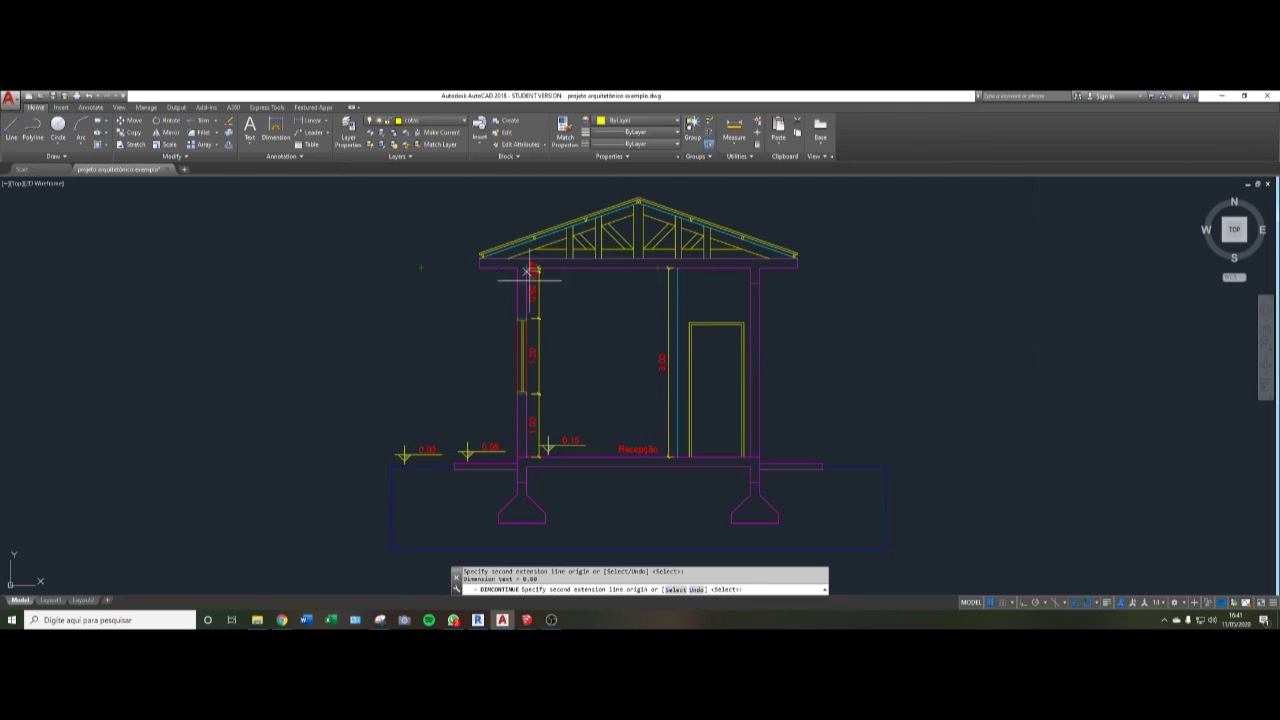
key("Escape")
key("Escape")
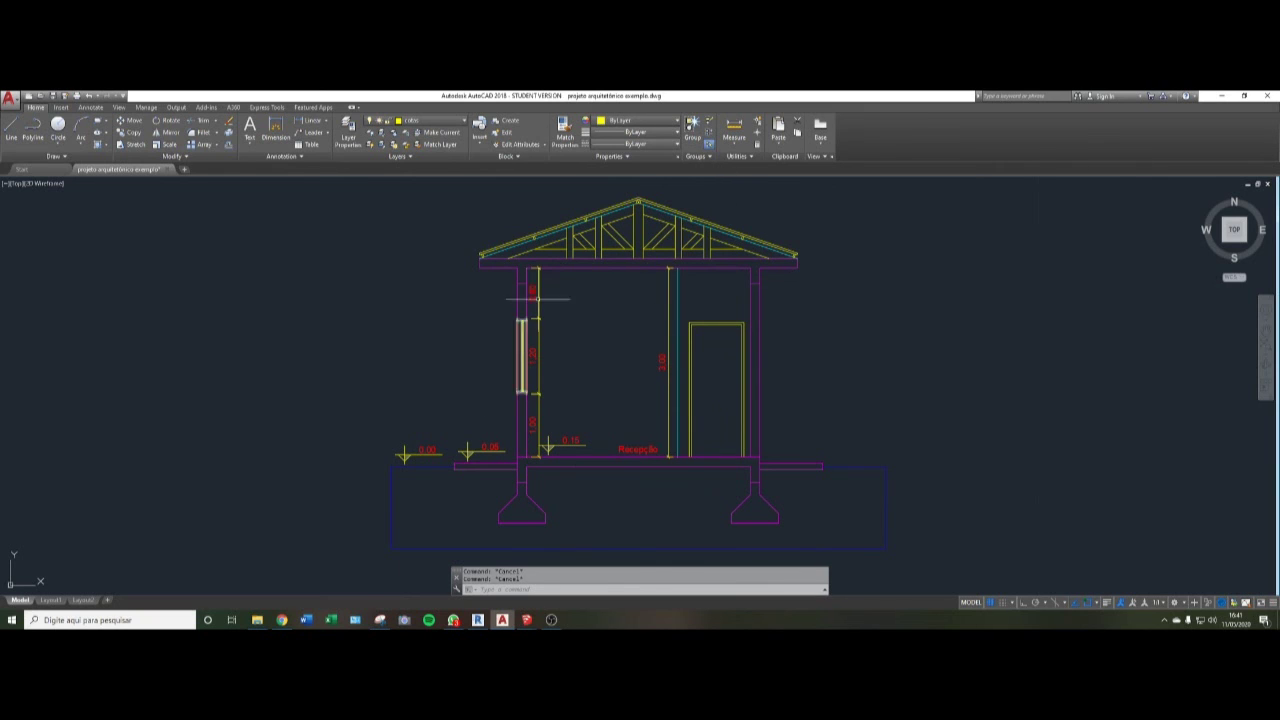
- Dimension the door's height from the floor to the top of its frame, placing the dimension inside the door opening
type("d")
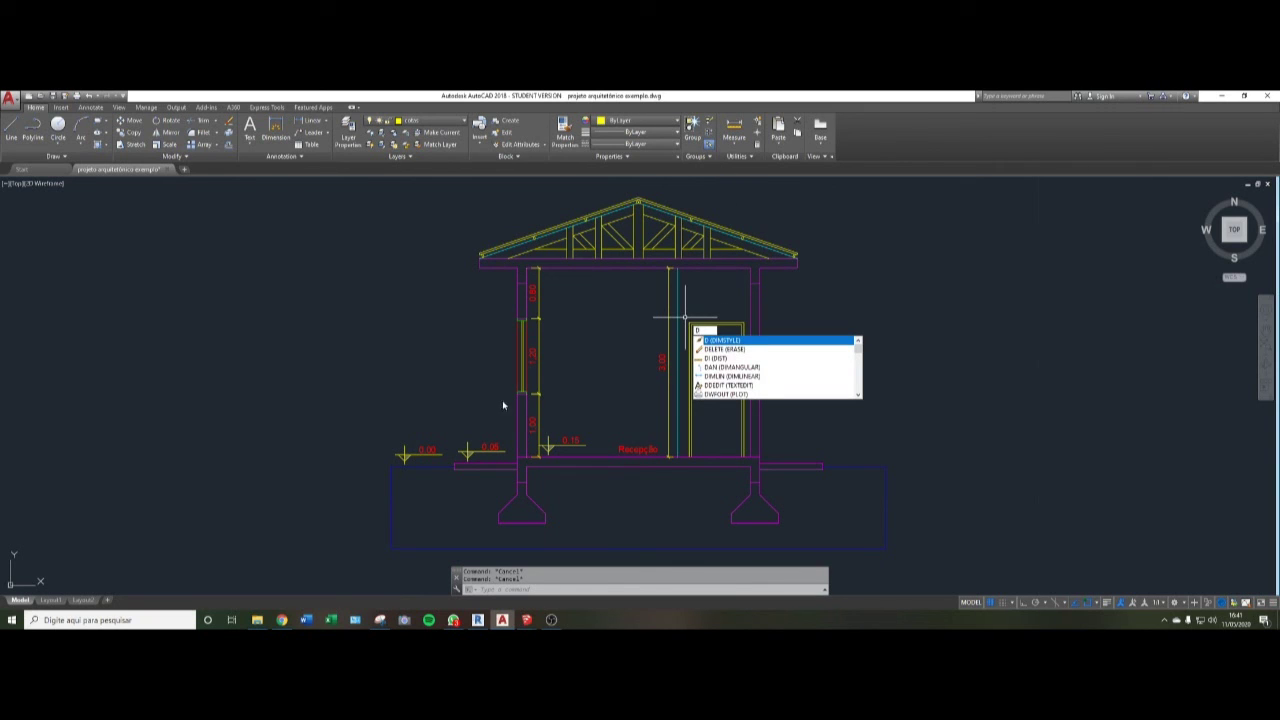
type("li")
key("Return")
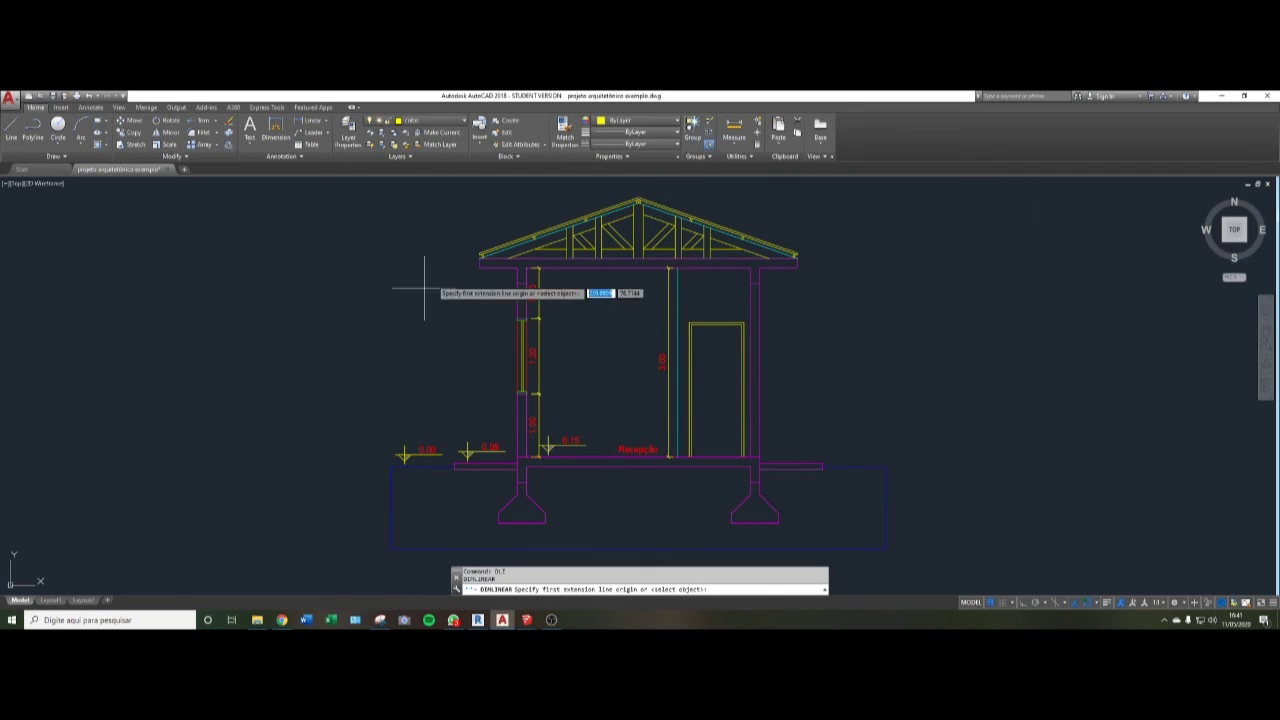
left_click(688, 456)
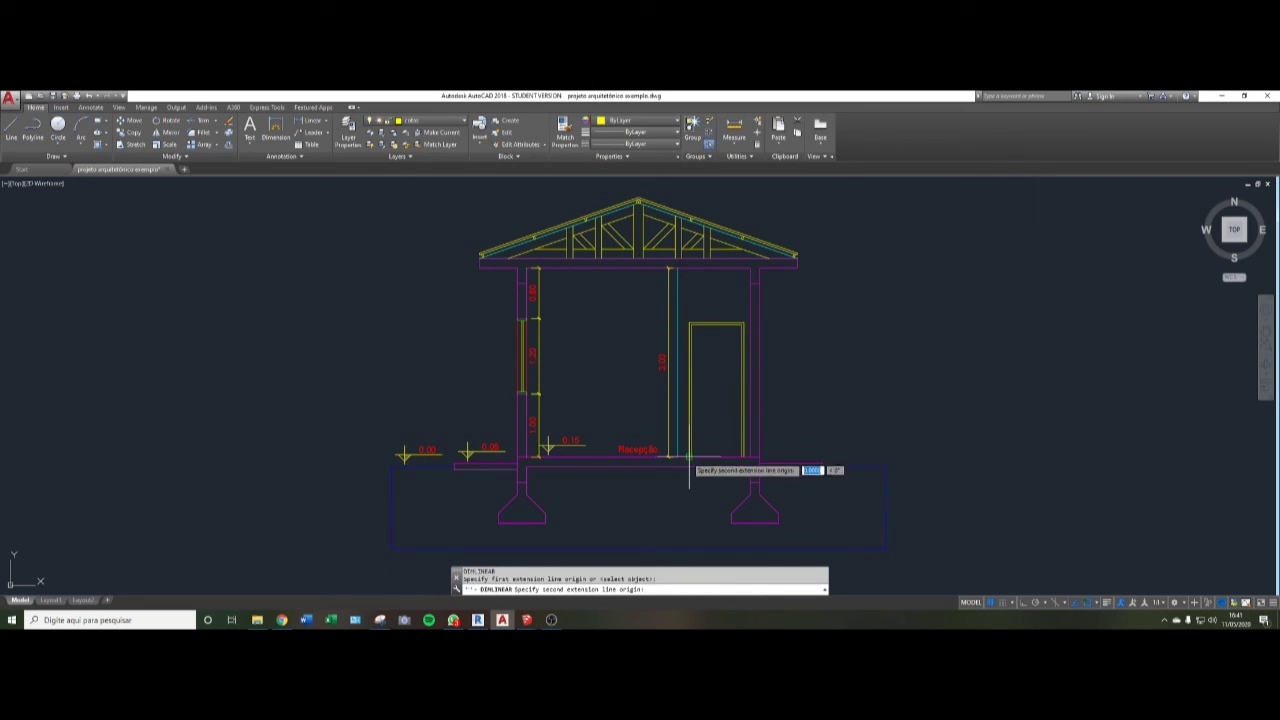
left_click(690, 323)
left_click(706, 304)
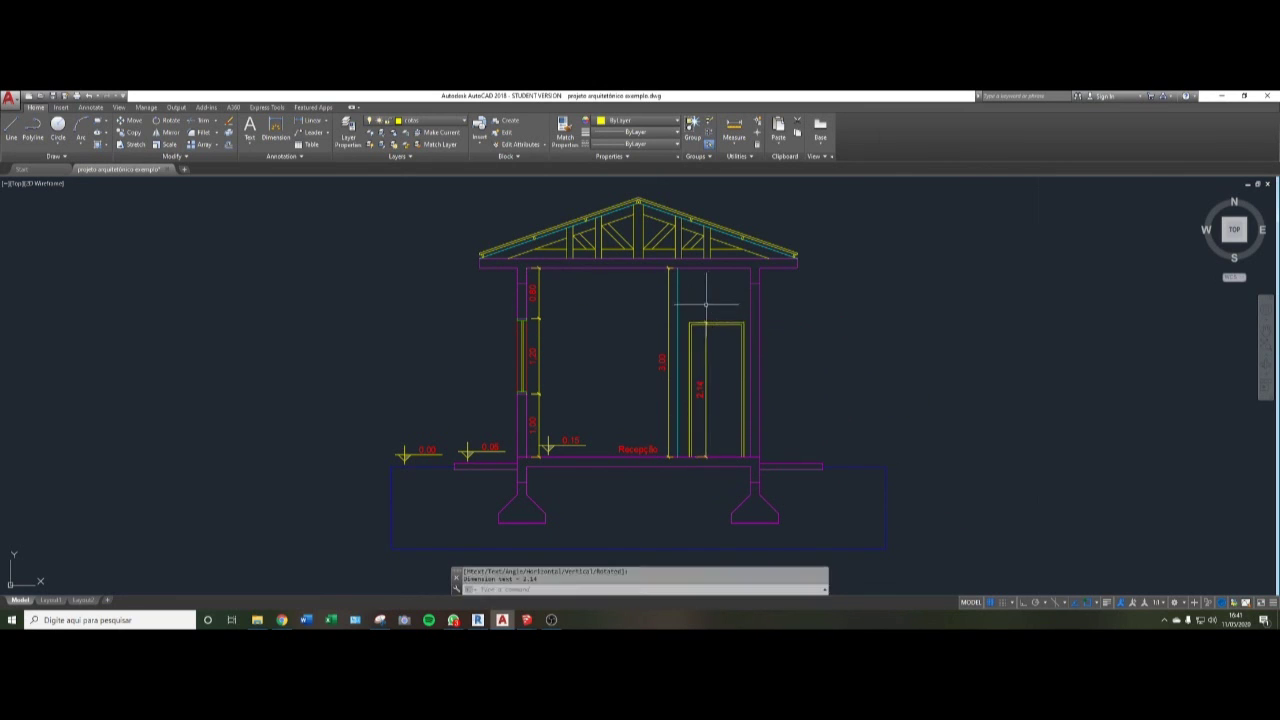
key("Escape")
key("Escape")
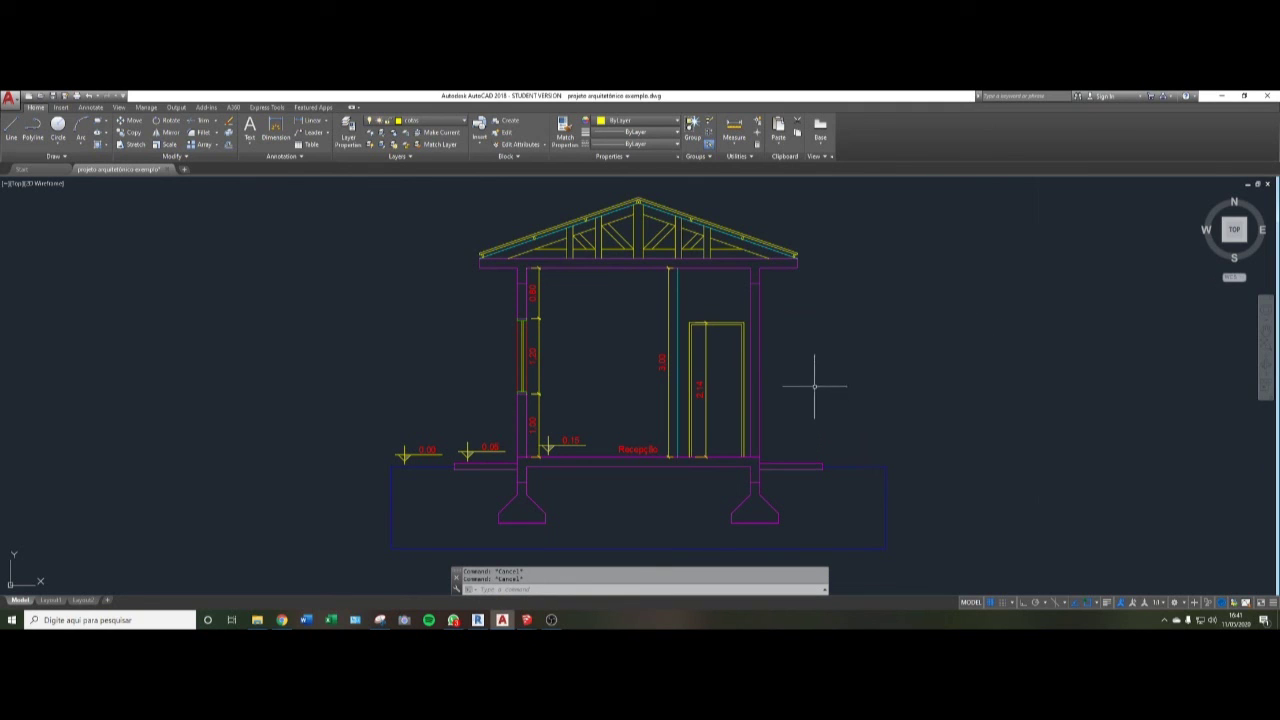
- Dimension the right wall's exterior height from the walkway slab to the underside of the roof slab
key("Return")
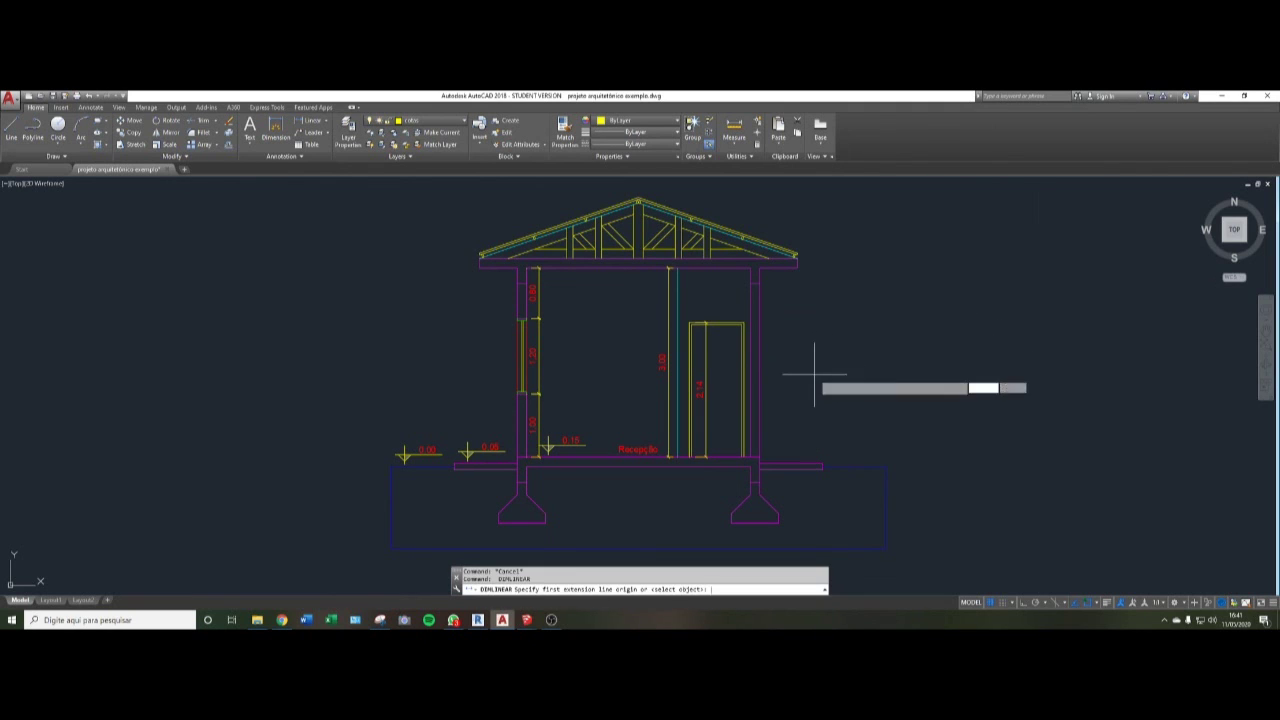
left_click(760, 463)
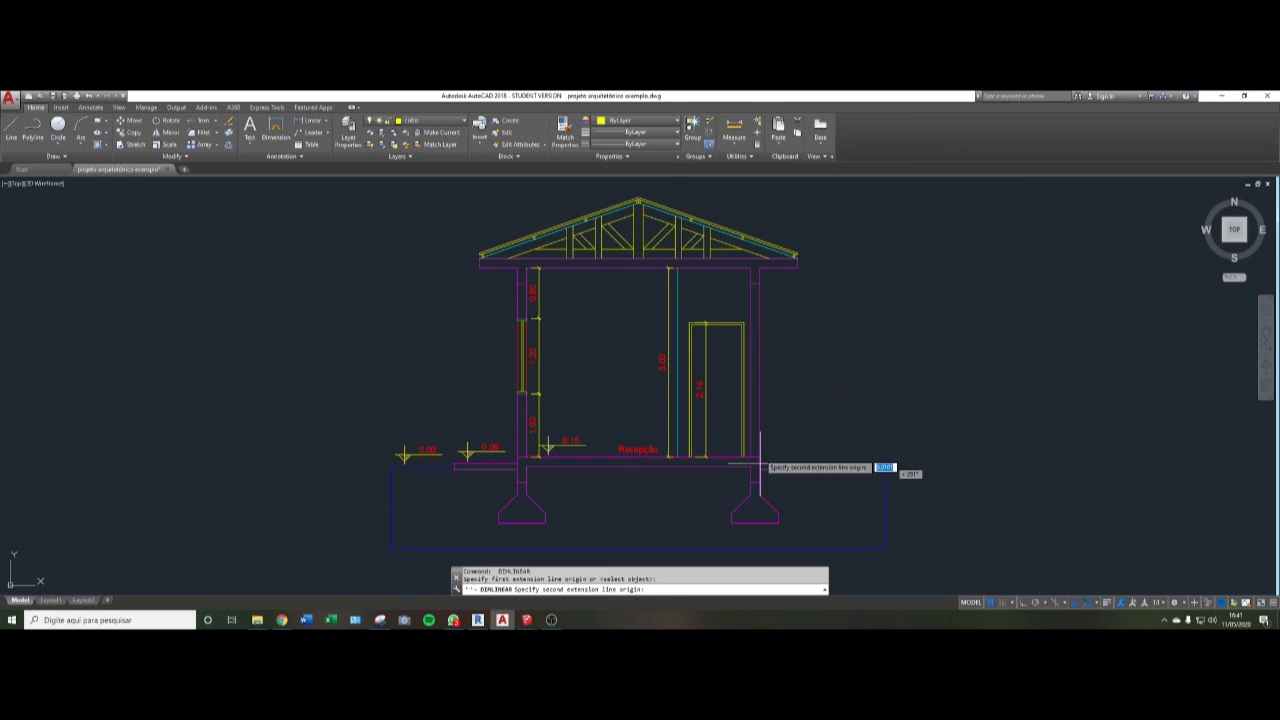
left_click(760, 268)
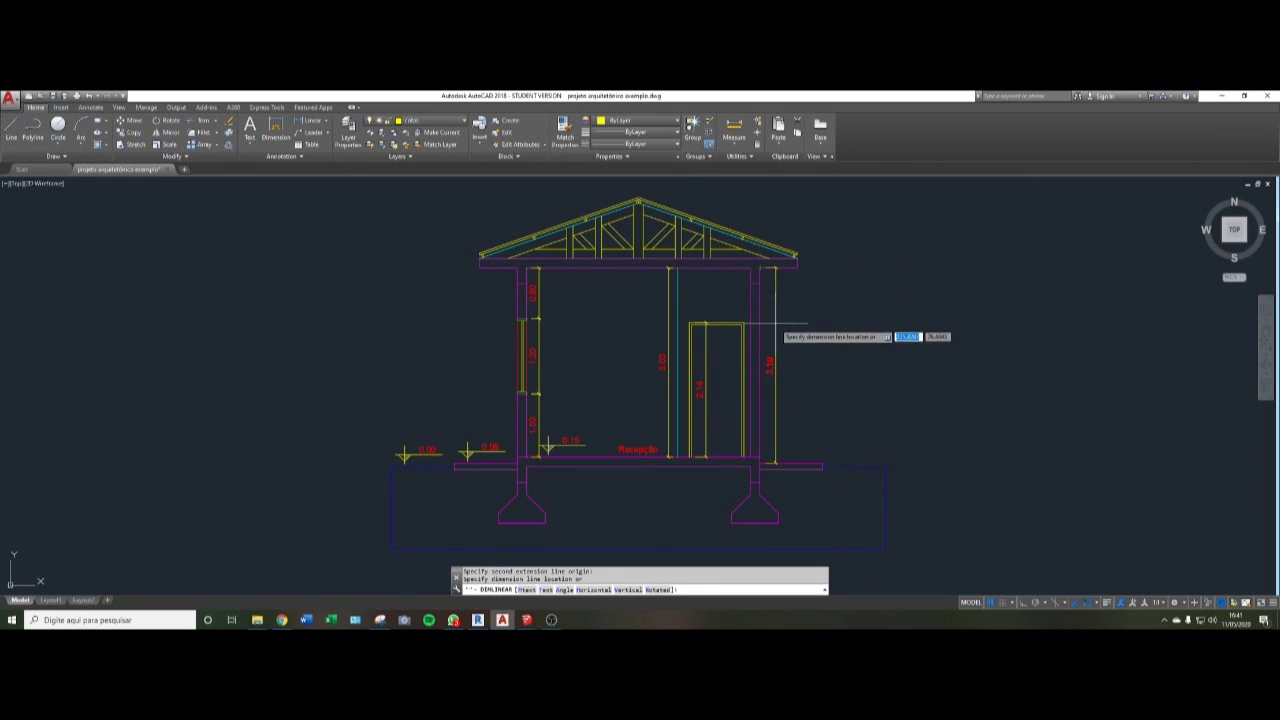
left_click(774, 320)
- Dimension the building's total height from the outer end of the right walkway slab to the roof ridge
key("Return")
scroll(834, 450, "up", 3)
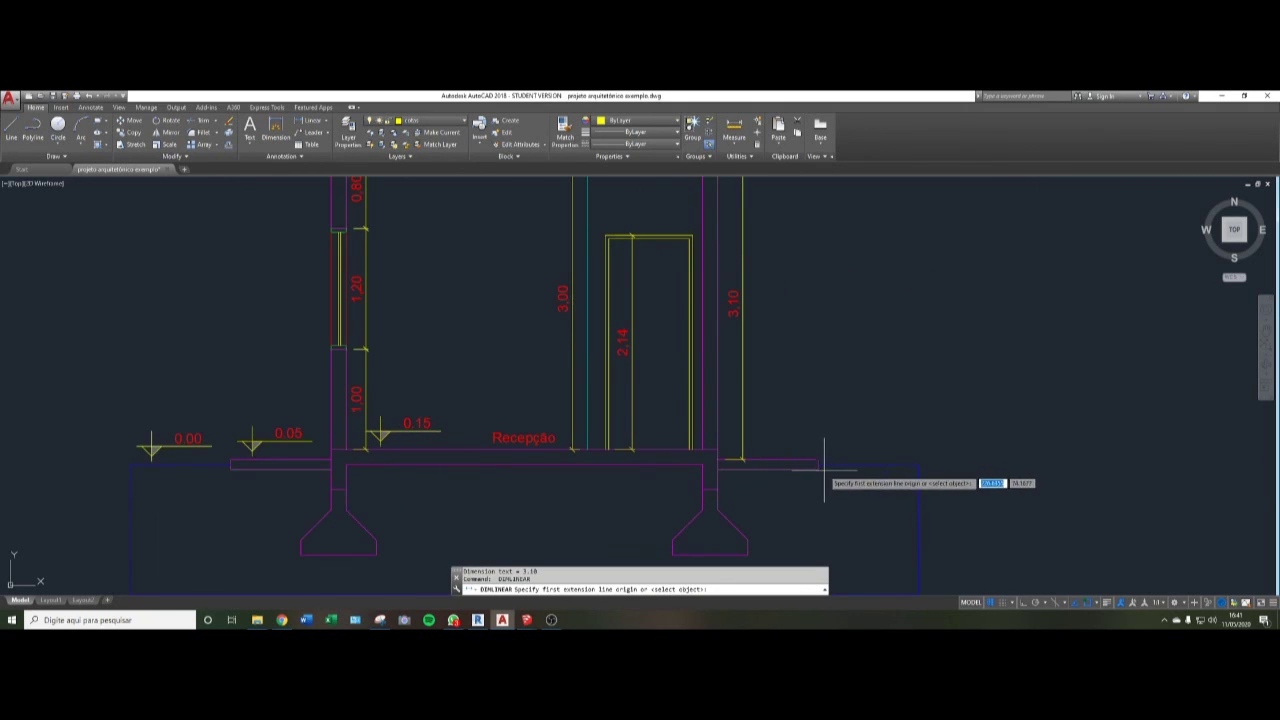
left_click(822, 464)
scroll(834, 452, "down", 3)
scroll(850, 466, "down", 2)
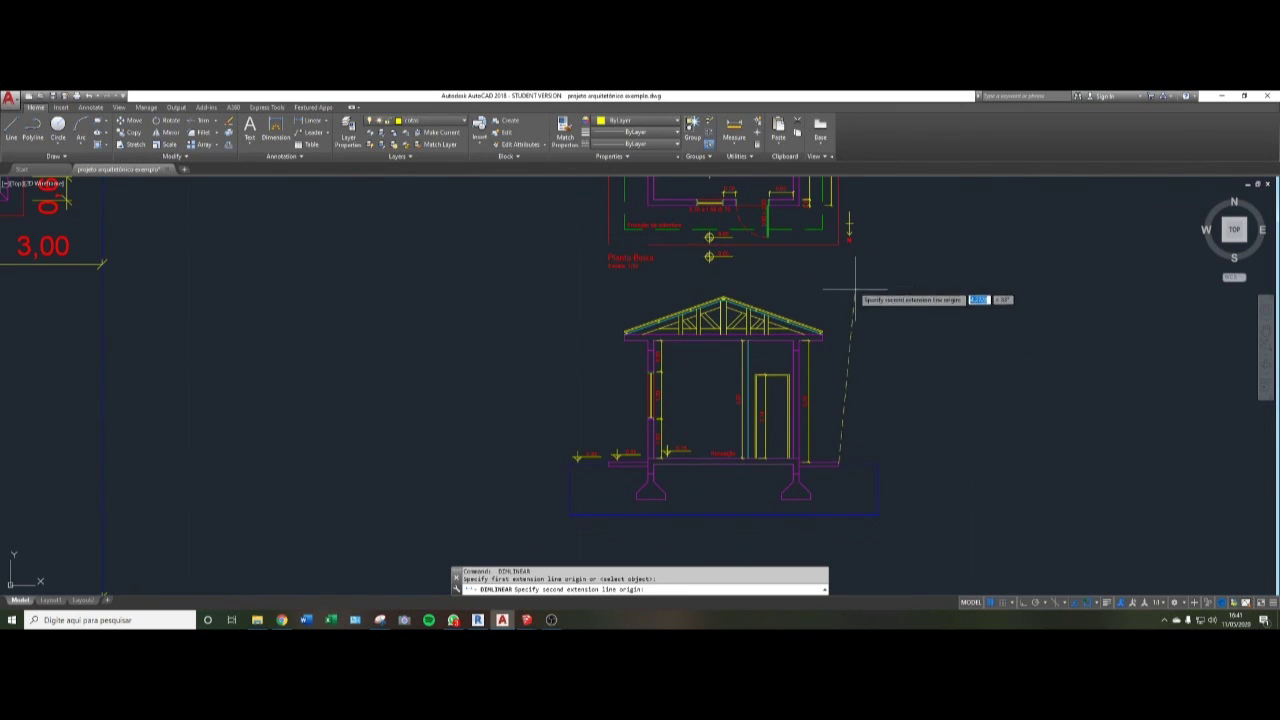
left_click(722, 298)
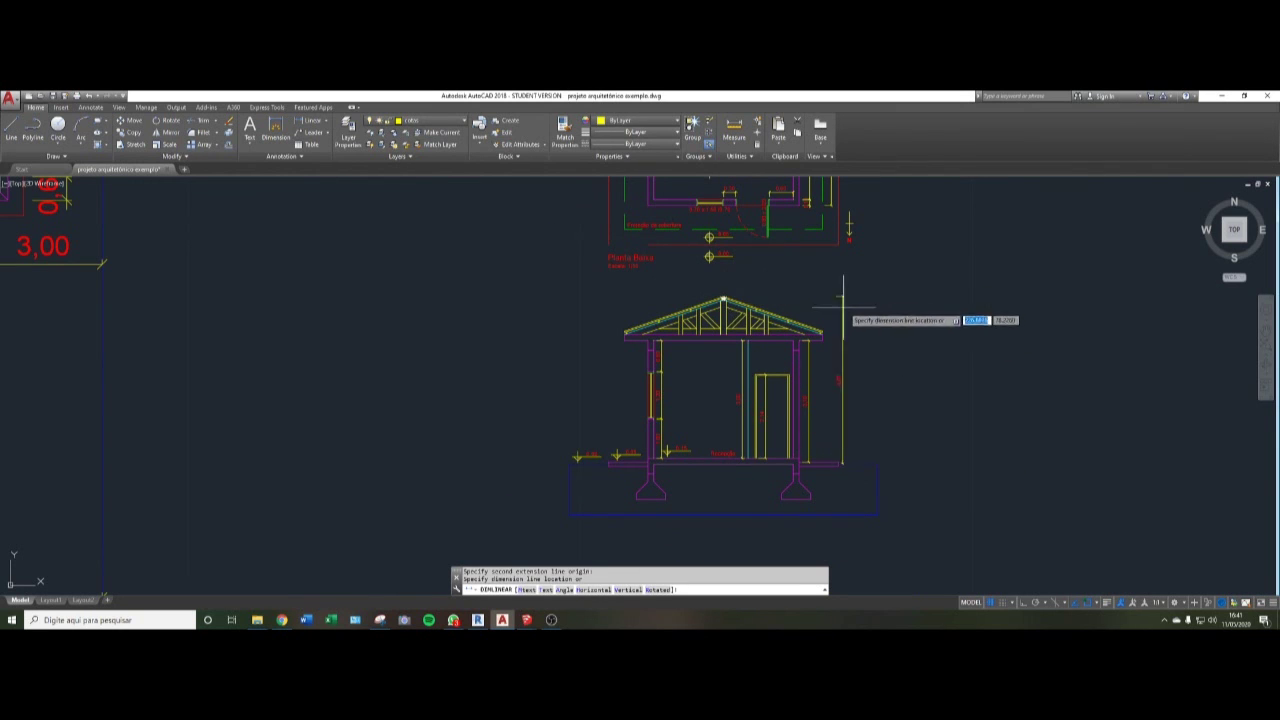
left_click(842, 368)
key("Escape")
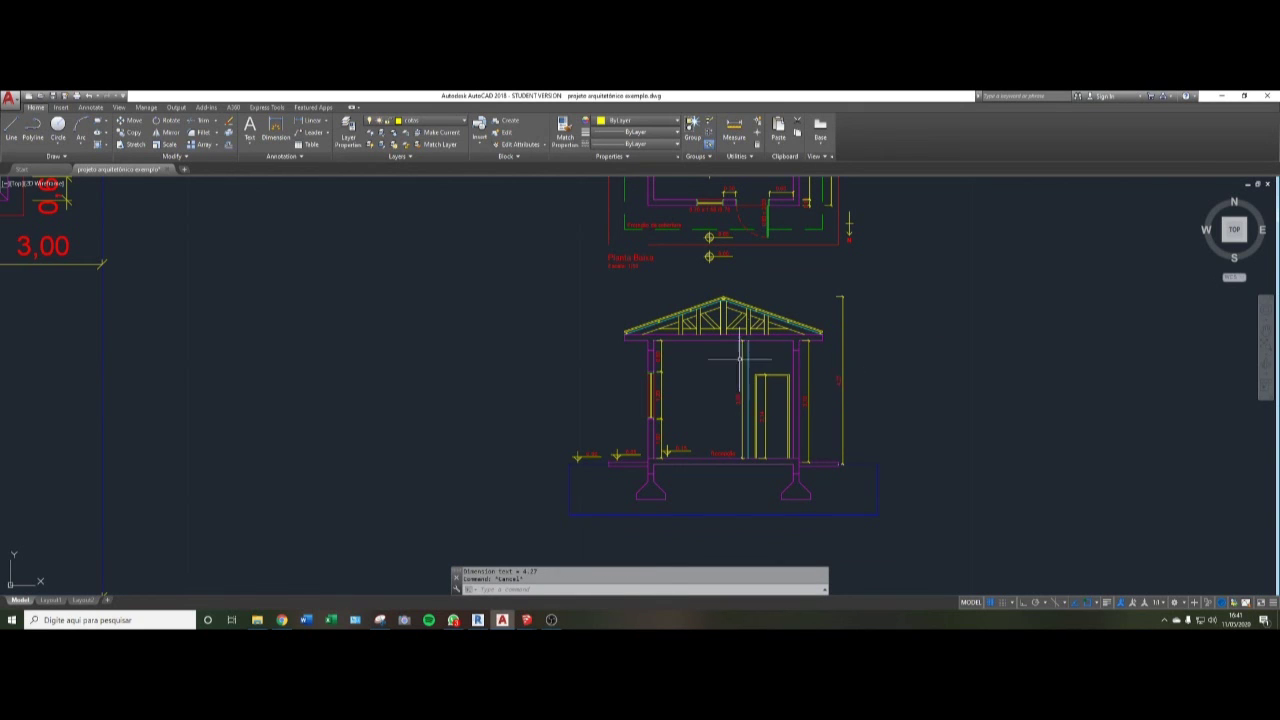
- Review the dimensioned section alongside the floor plan above it
middle_click_drag(708, 393, 684, 397)
middle_click_drag(781, 437, 728, 420)
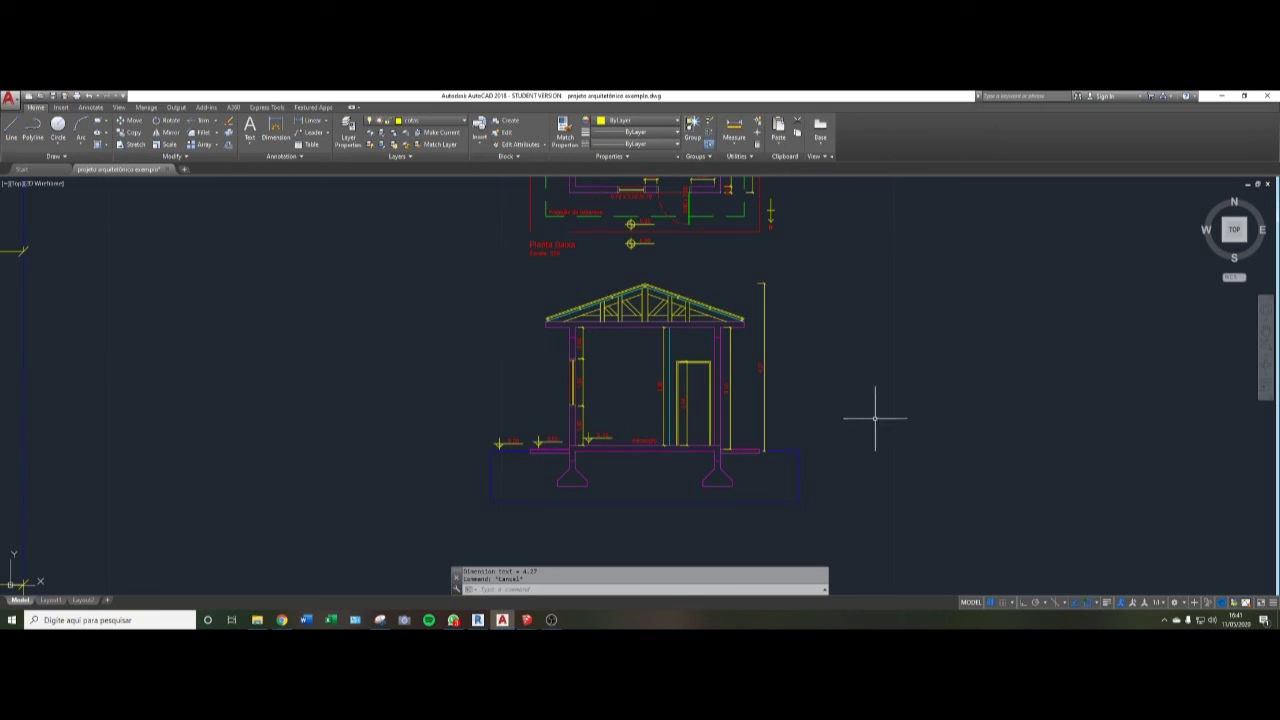
scroll(608, 409, "up", 3)
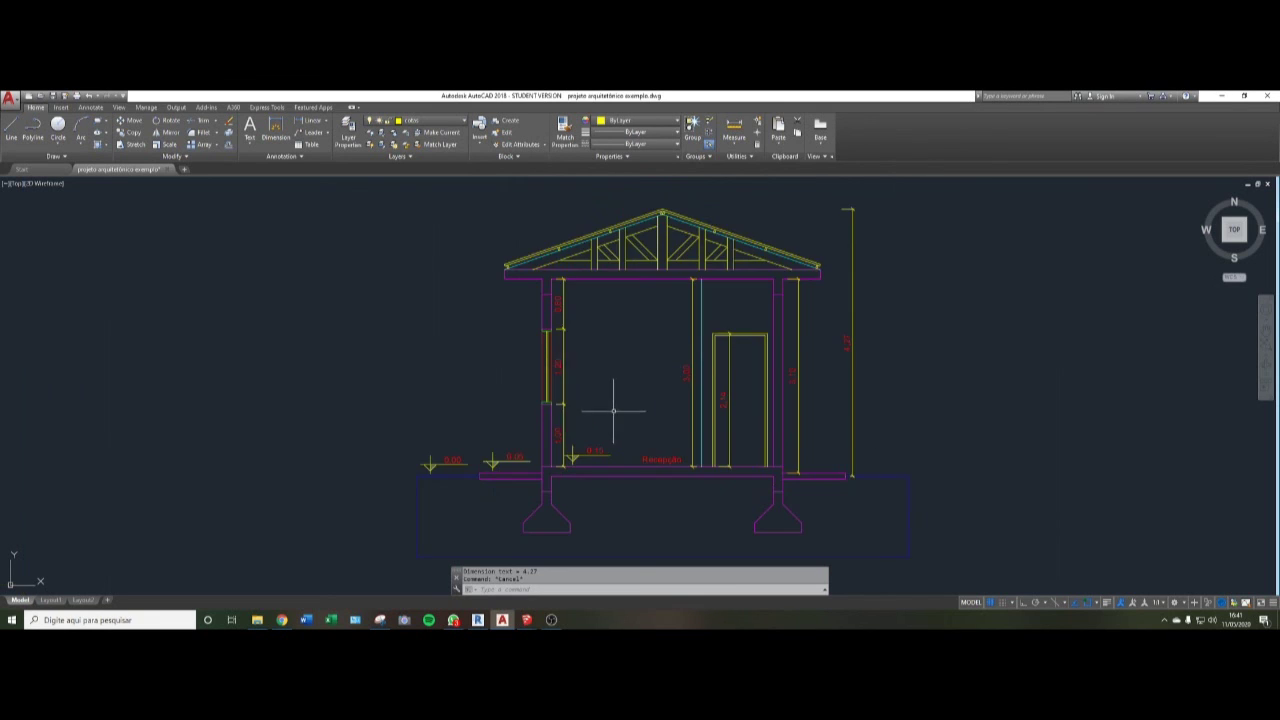
scroll(608, 409, "down", 3)
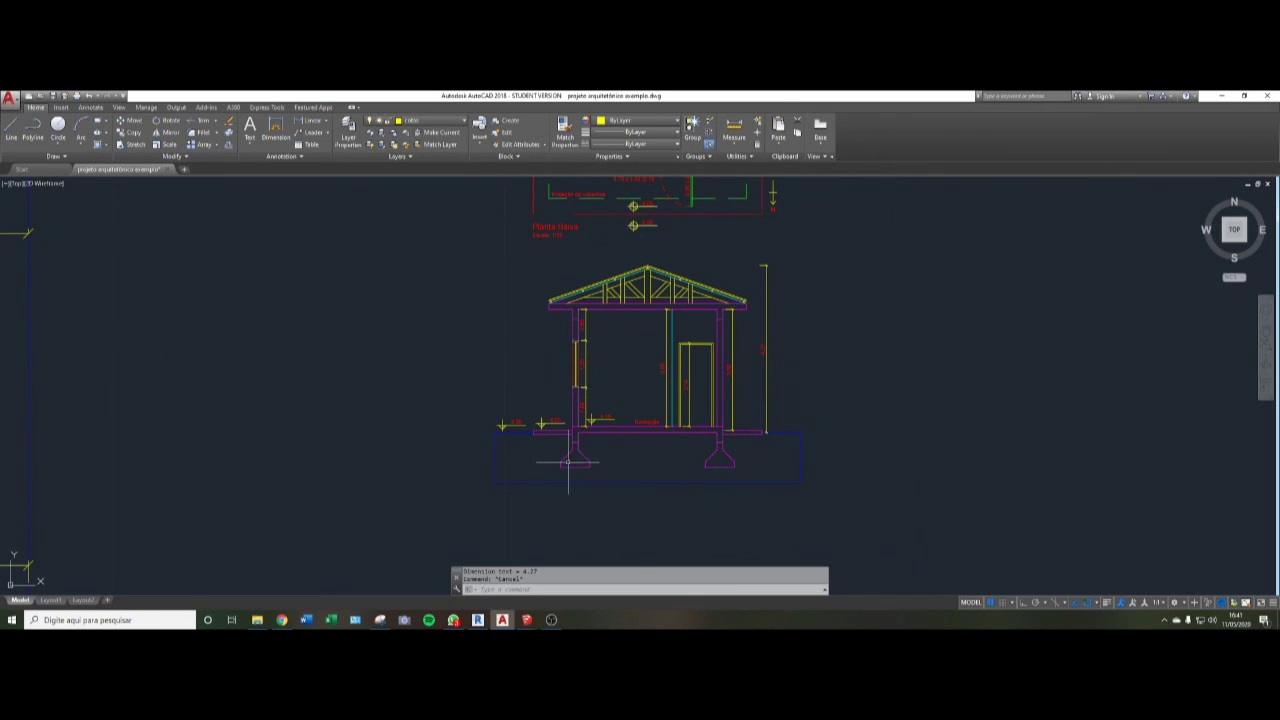
middle_click_drag(644, 349, 619, 355)
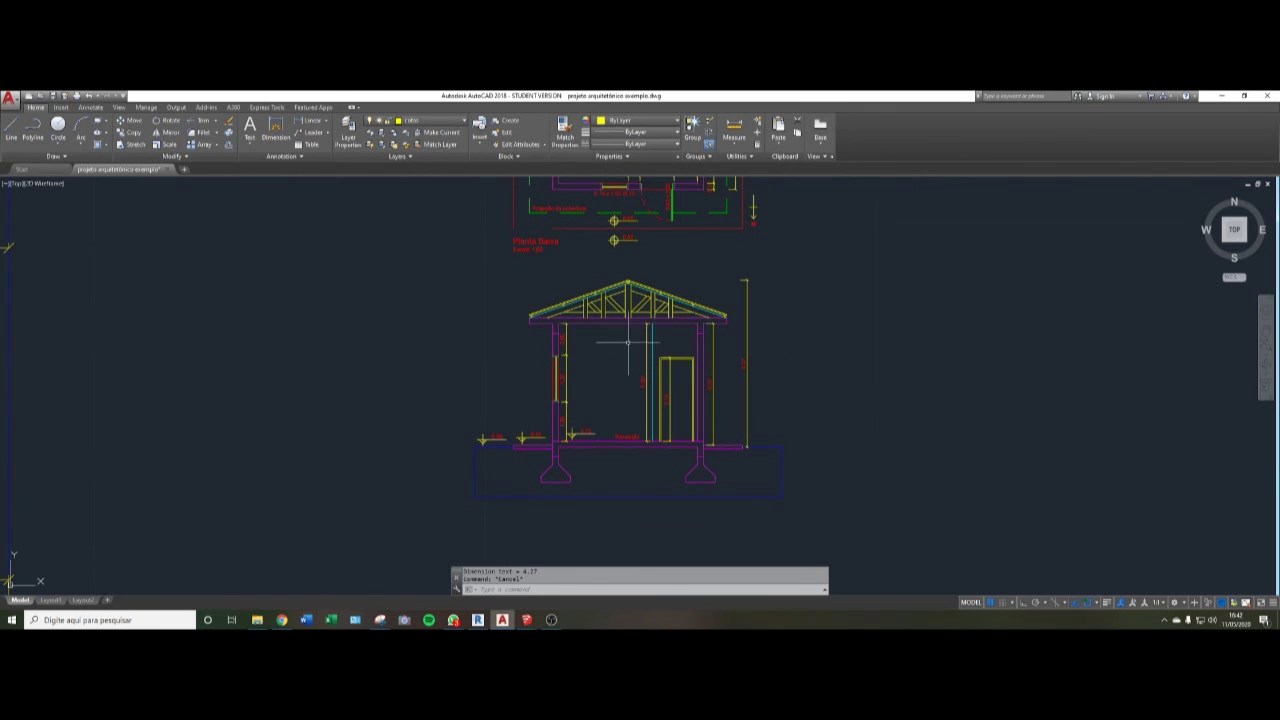
scroll(628, 342, "down", 4)
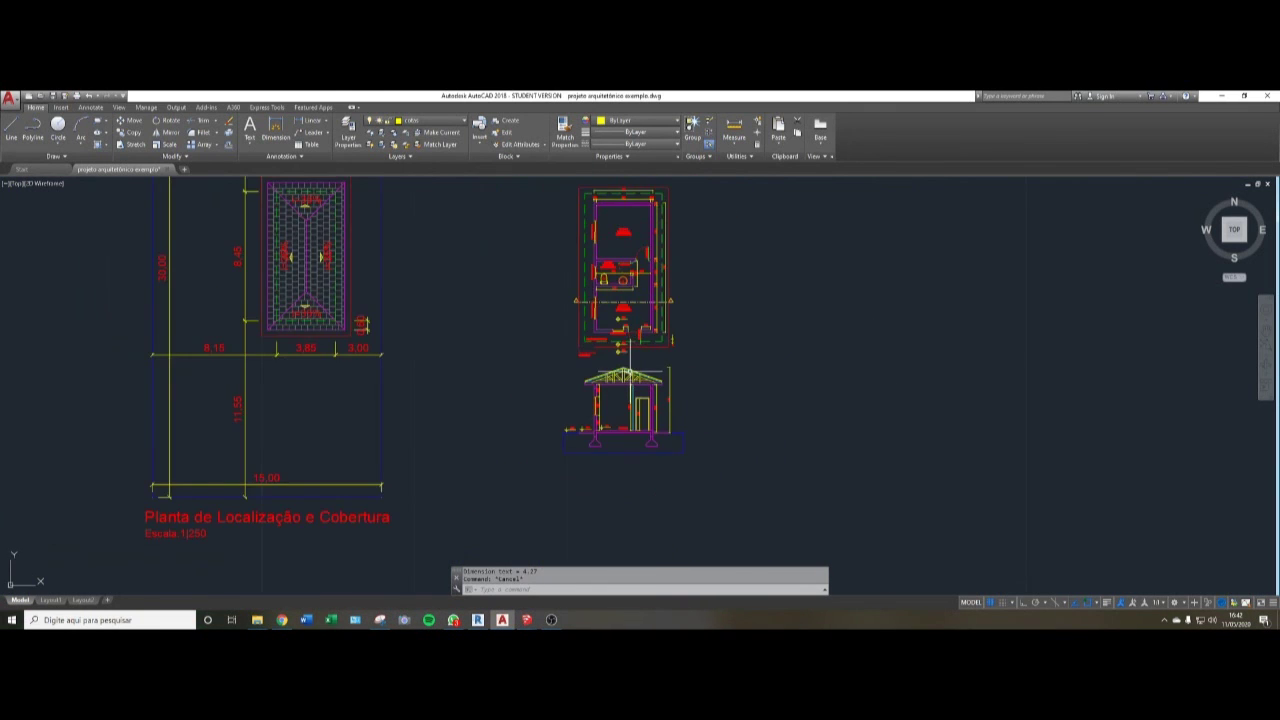
scroll(630, 372, "up", 2)
middle_click_drag(629, 387, 617, 445)
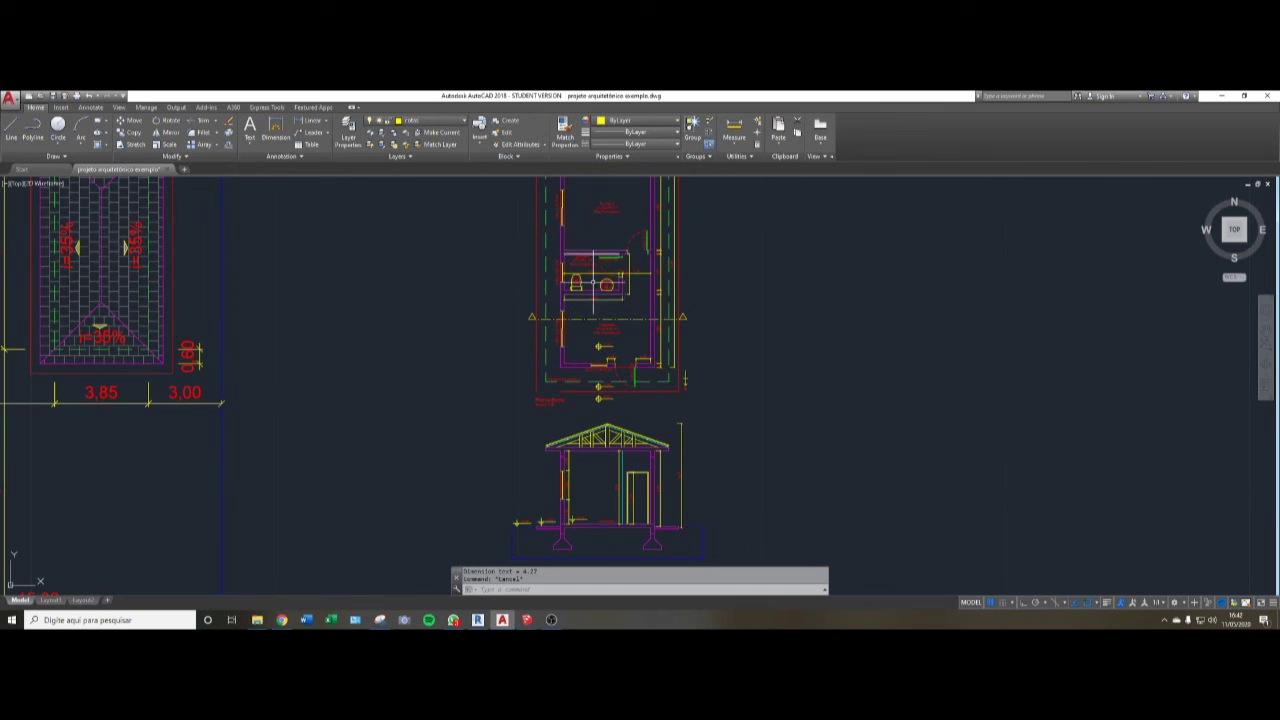
- Make the hatch layer current, ready for filling the section's materials
scroll(593, 283, "down", 5)
scroll(576, 380, "up", 3)
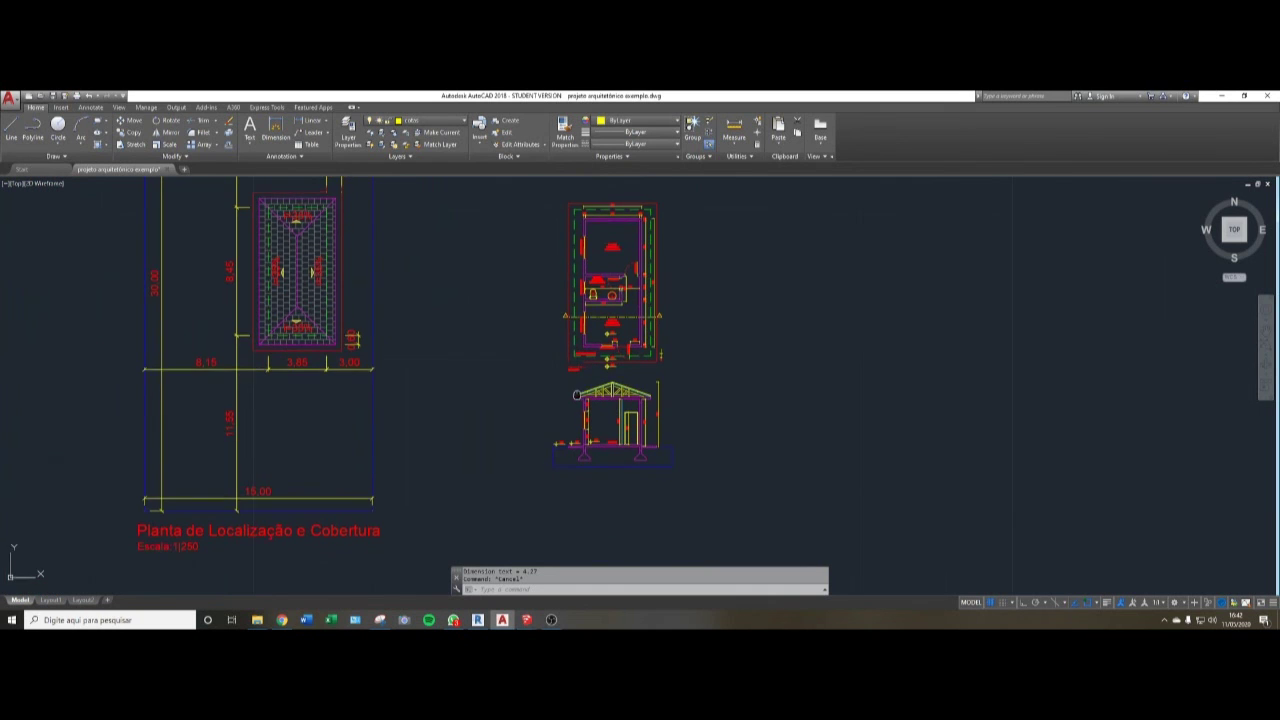
middle_click_drag(576, 395, 584, 318)
scroll(604, 340, "up", 2)
scroll(664, 254, "up", 4)
mouse_move(621, 371)
middle_mouse_down()
mouse_move(637, 298)
mouse_move(620, 290)
middle_mouse_up()
type("h")
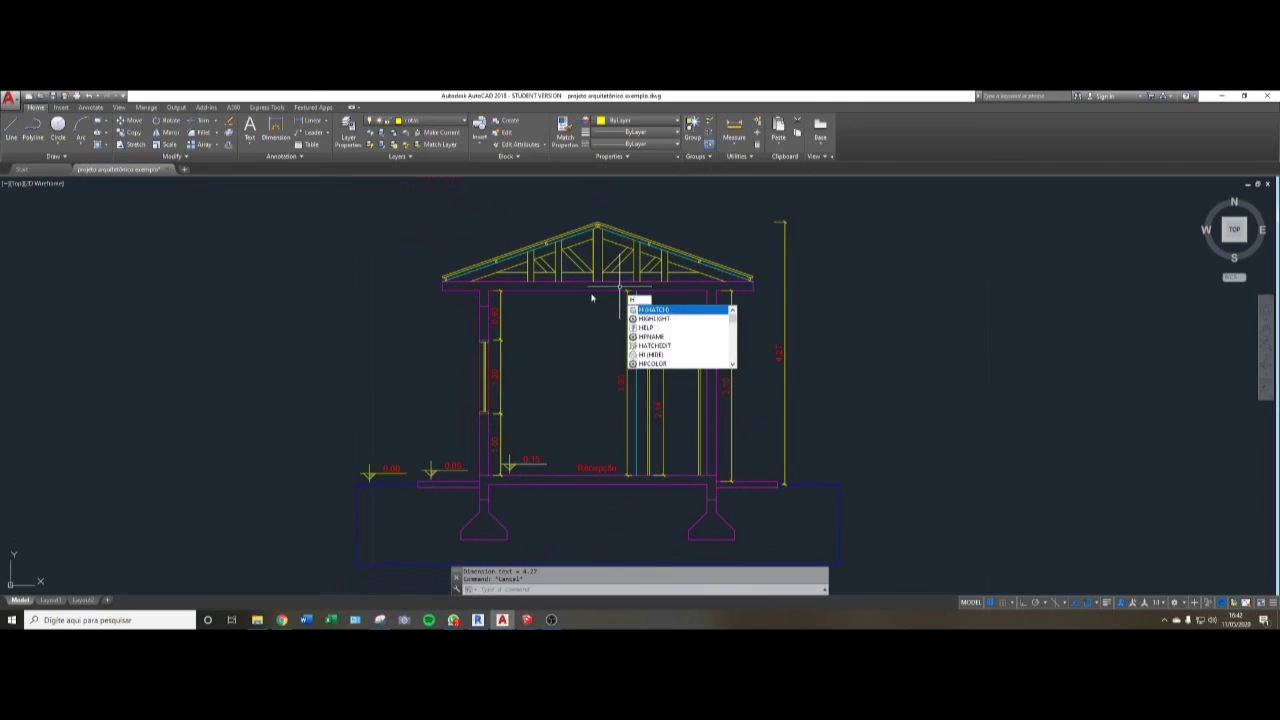
key("Escape")
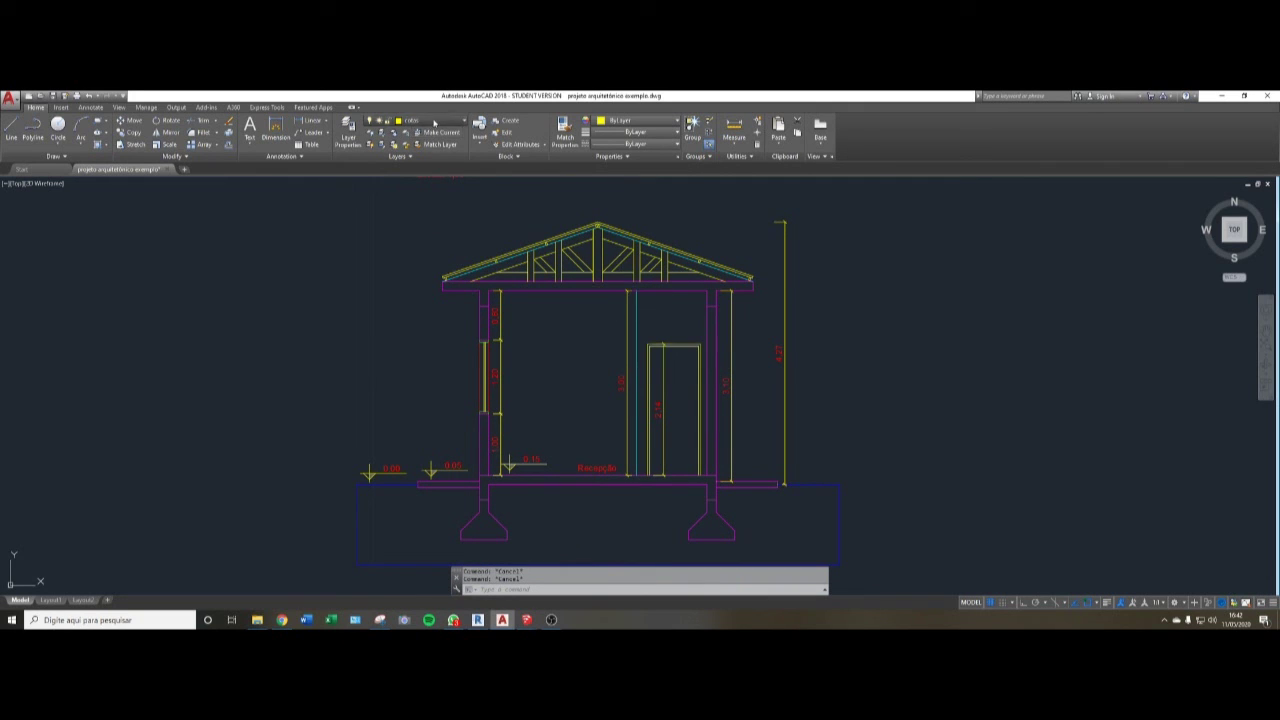
left_click(430, 120)
left_click(422, 216)
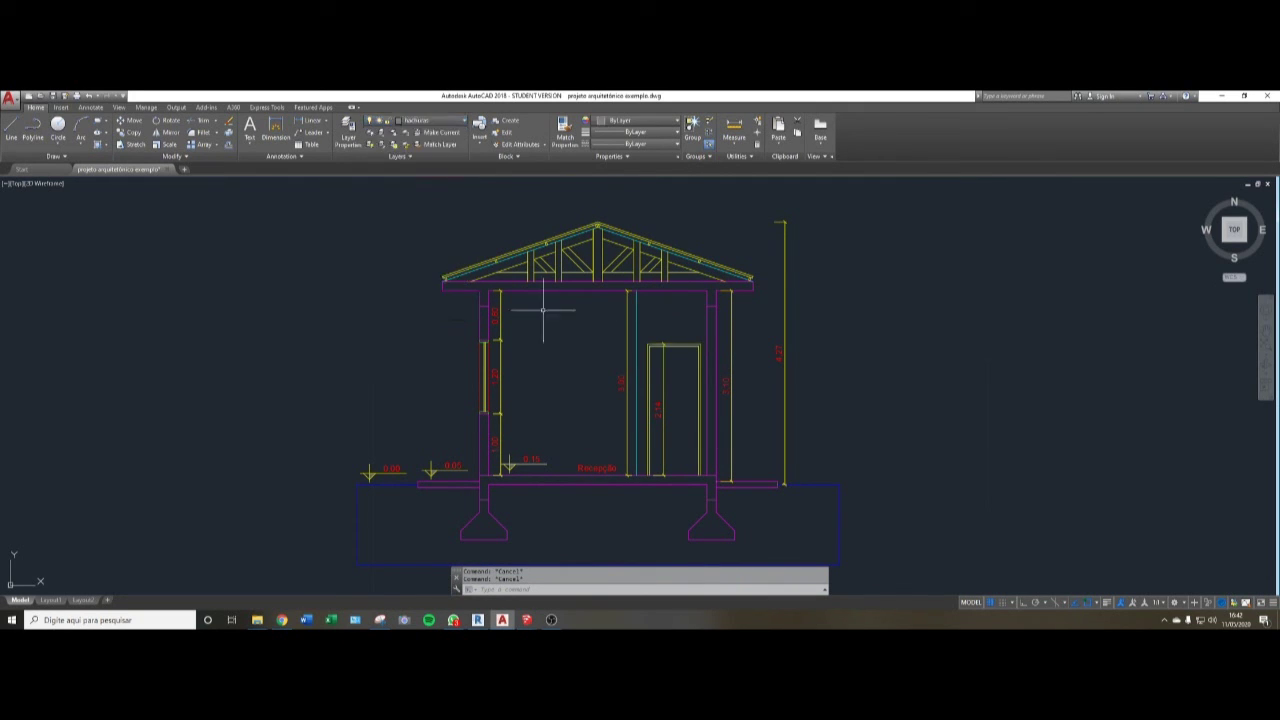
- Hatch the roof slab and its attached beams with the AR-CONC pattern, adjusting the hatch scale to make the texture denser
type("h")
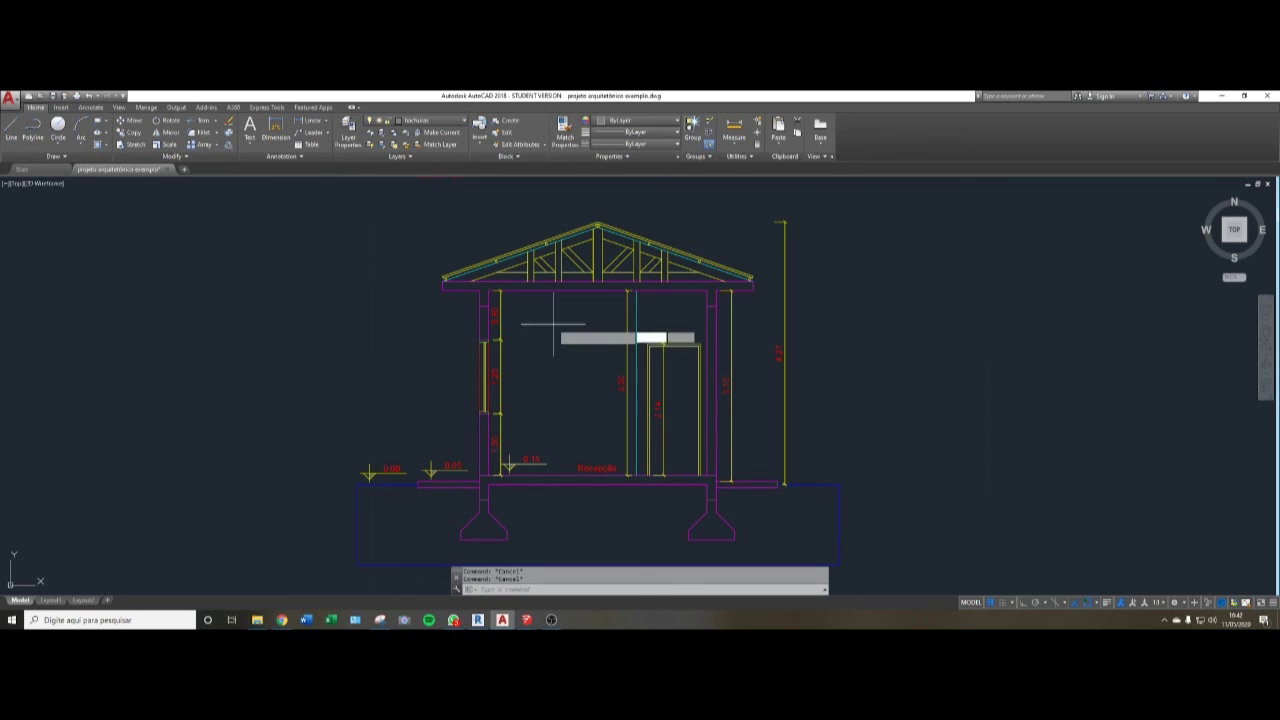
key("Return")
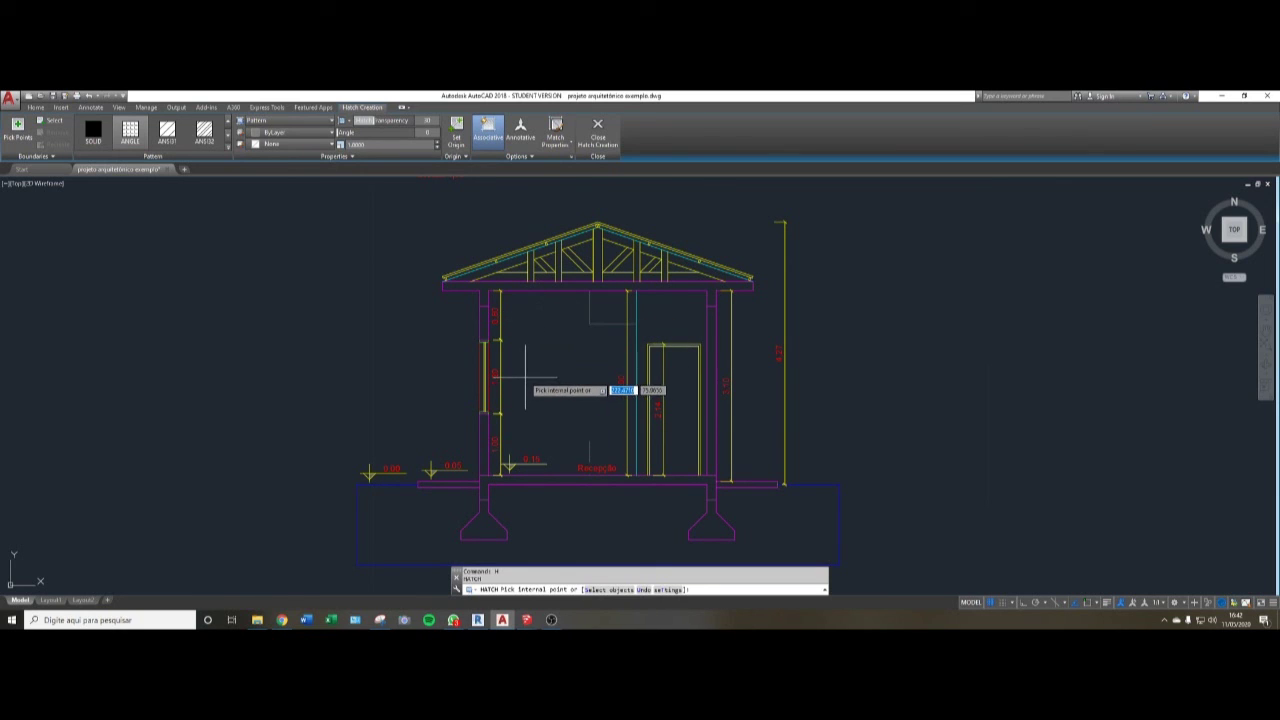
middle_click_drag(563, 492, 571, 453)
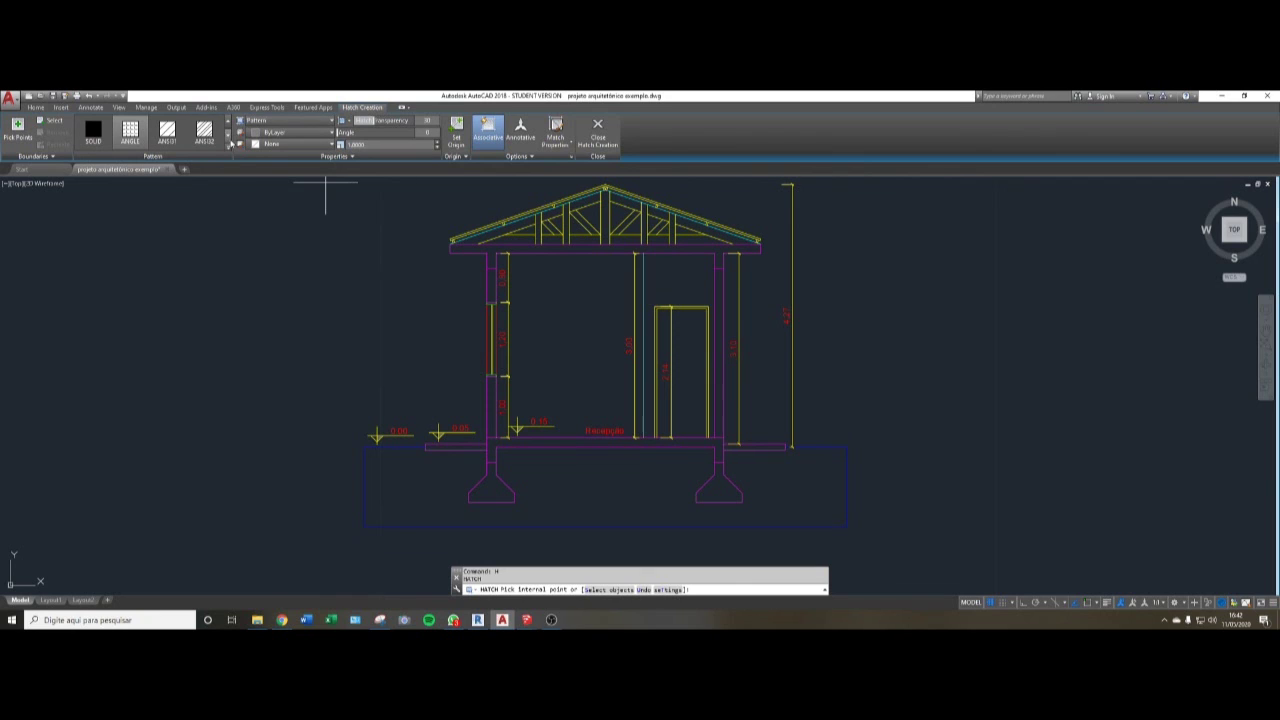
left_click(228, 132)
left_click(228, 132)
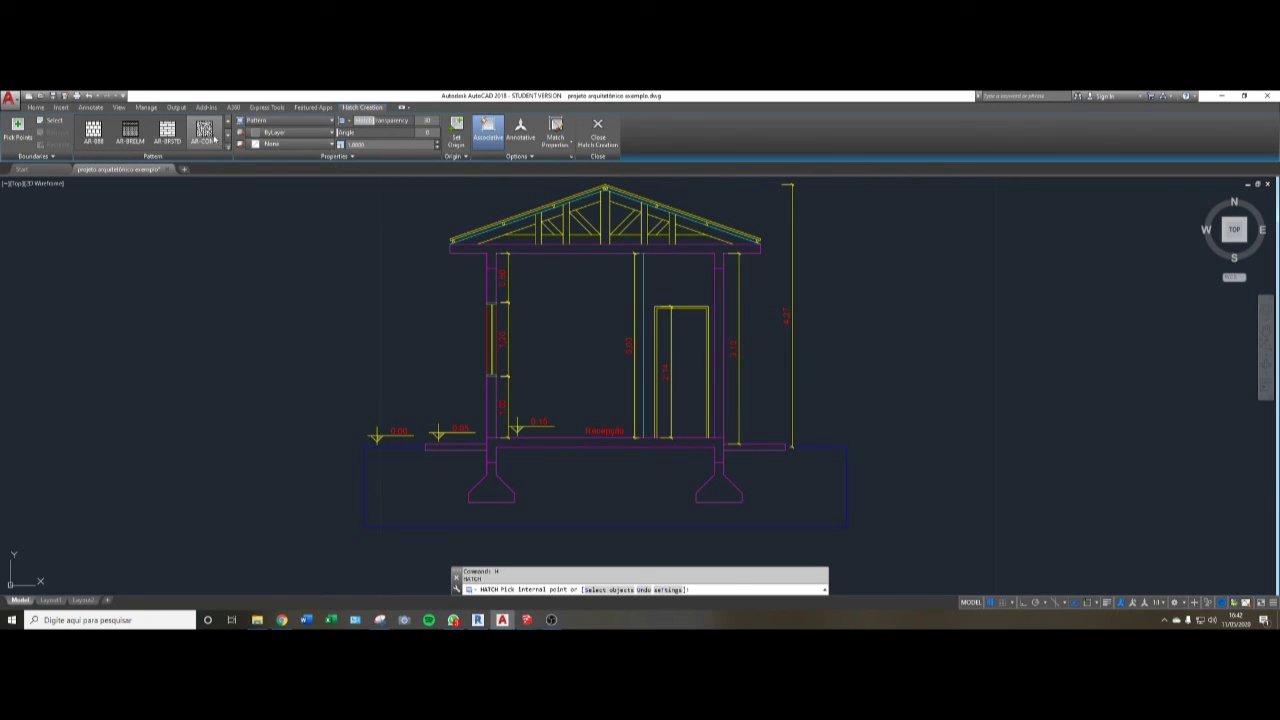
left_click(205, 132)
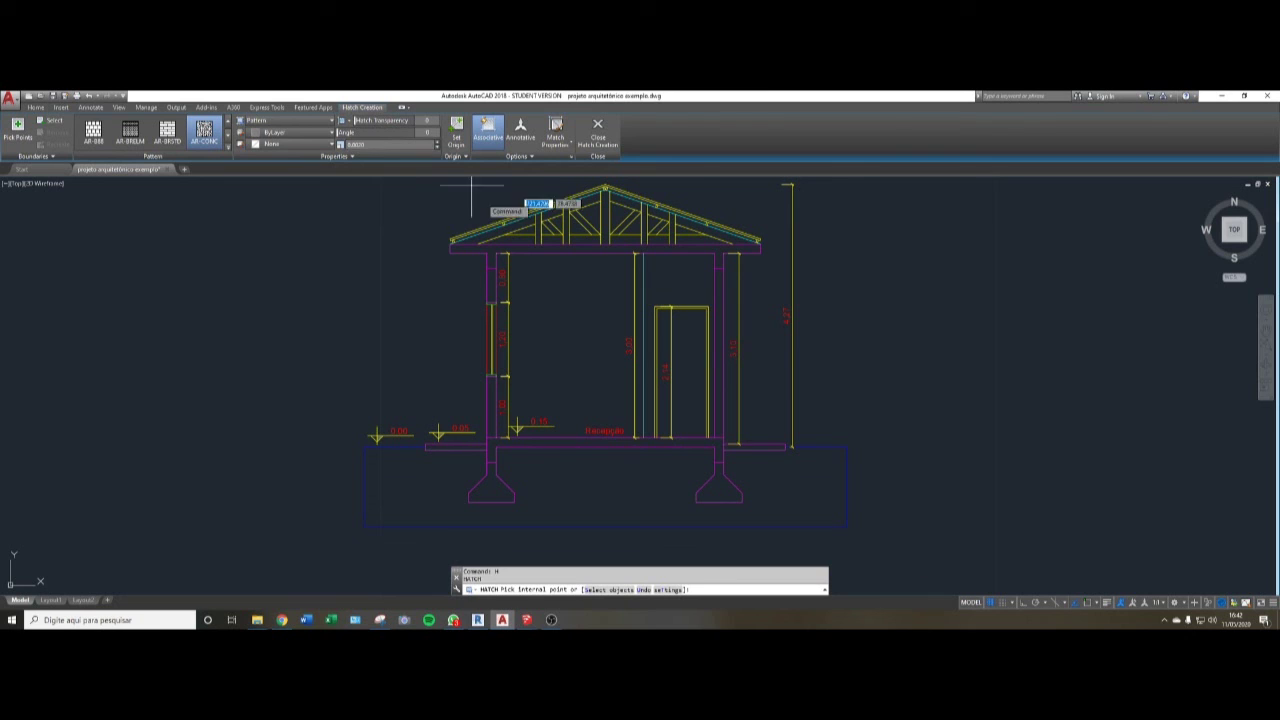
left_click(538, 243)
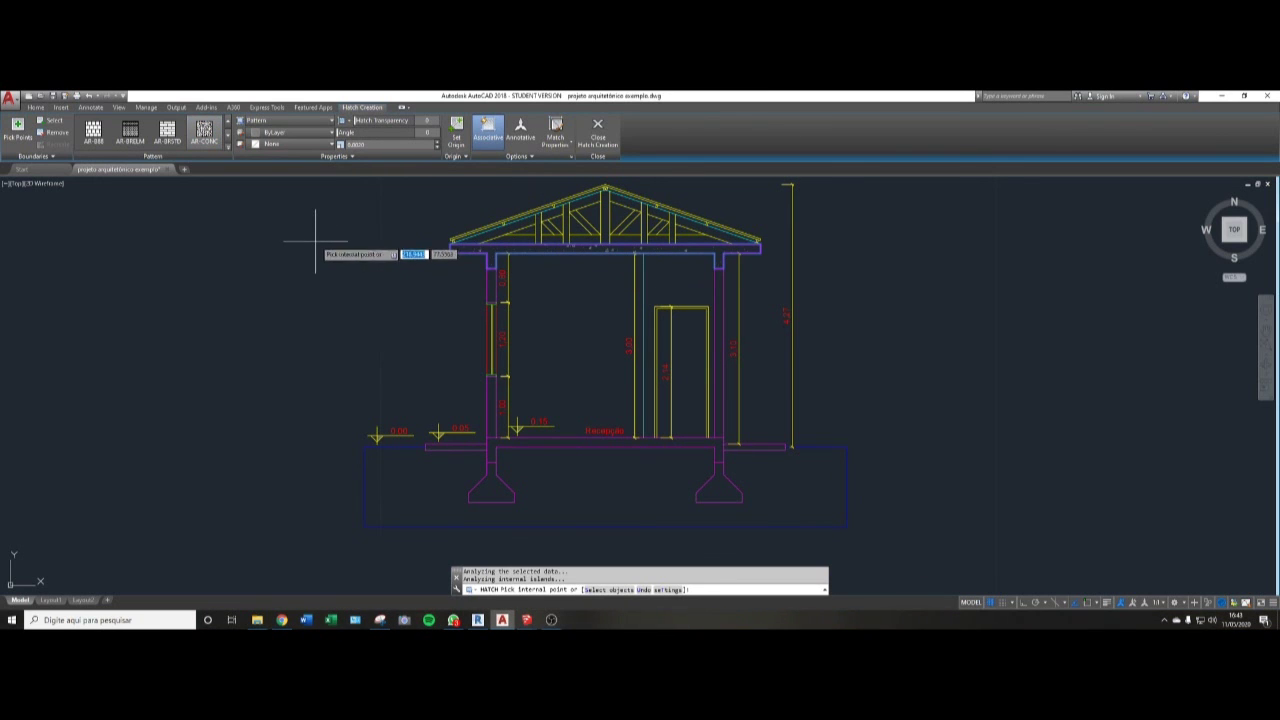
key("Return")
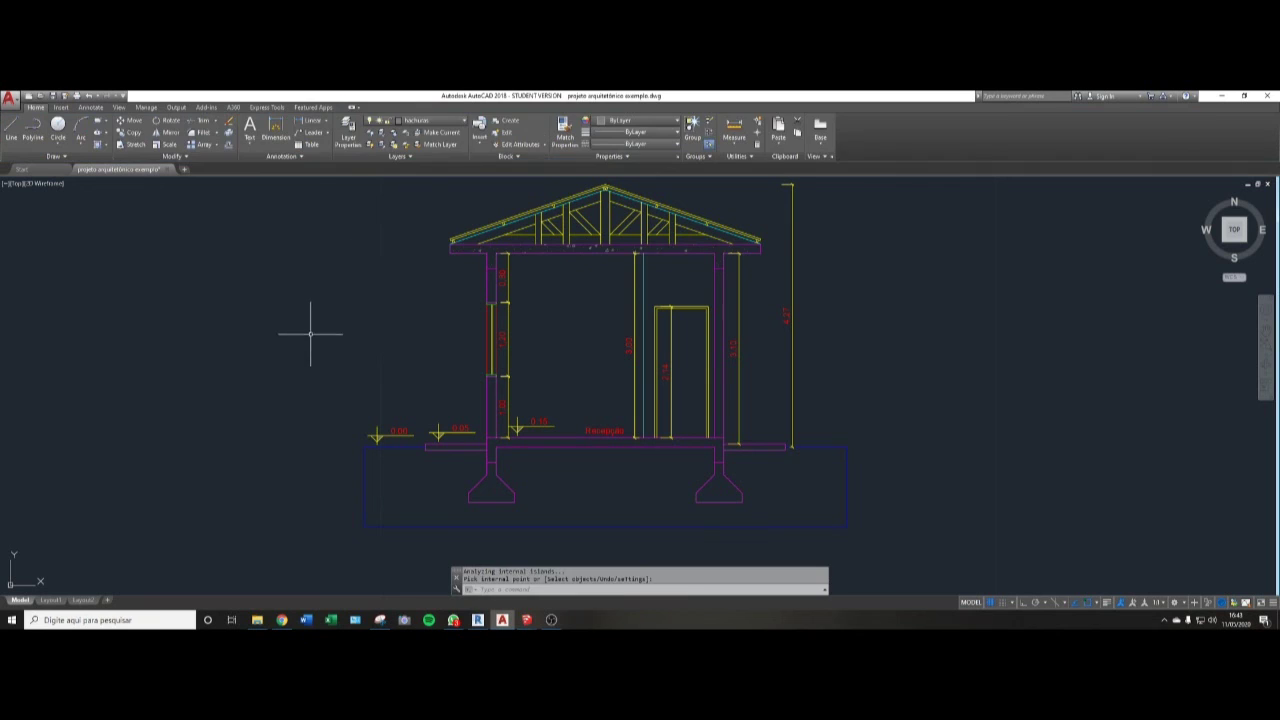
left_click(480, 249)
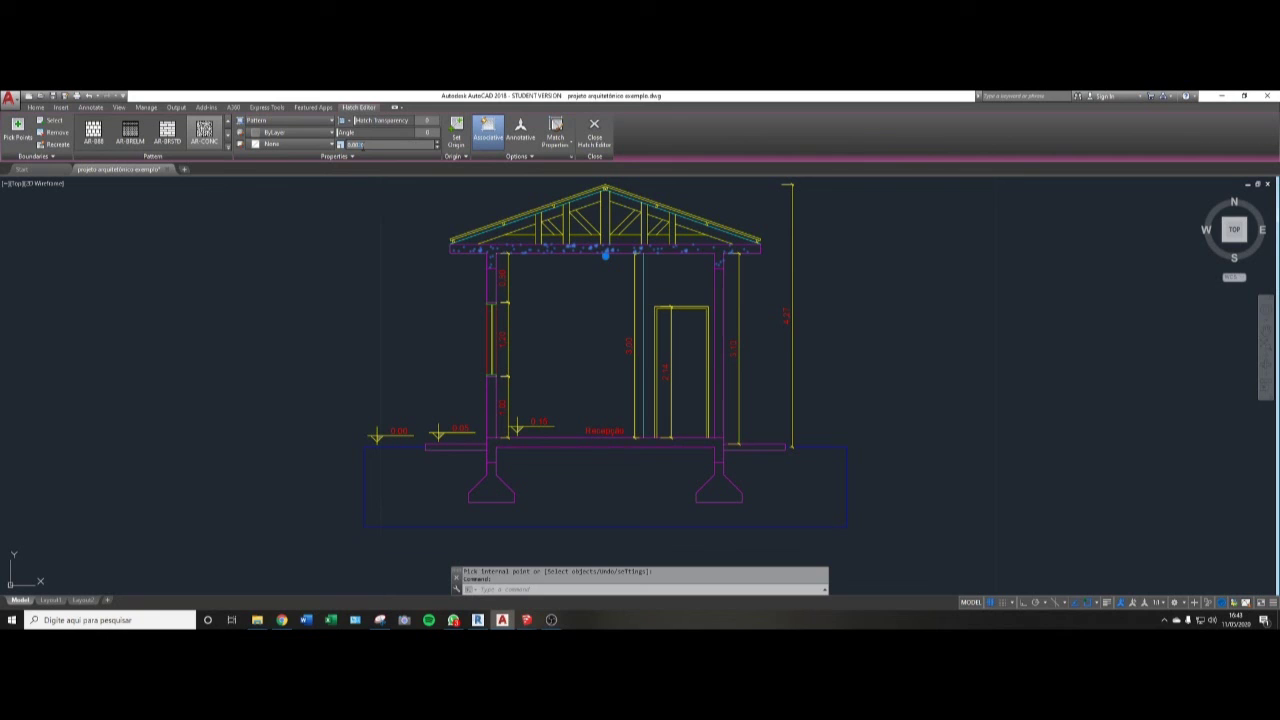
key("Escape")
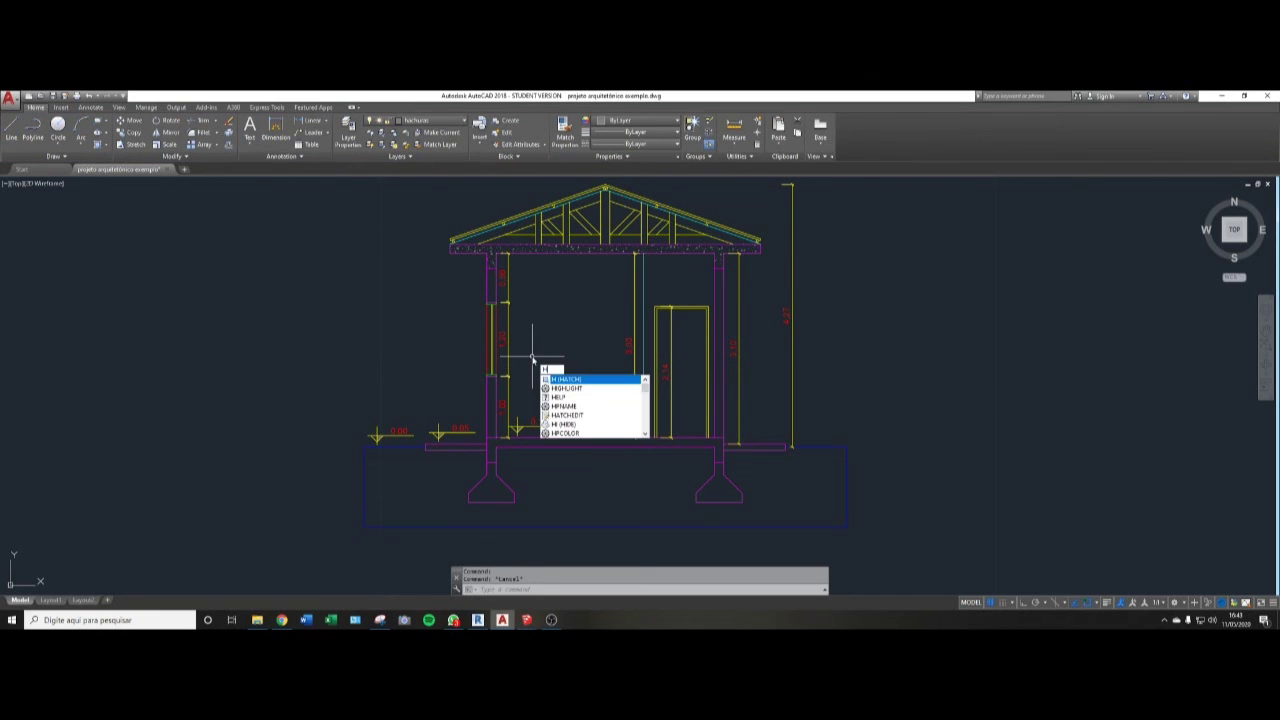
- Hatch the floor slab with its beams and the exterior walkway slabs using the AR-CONC concrete pattern
key("Return")
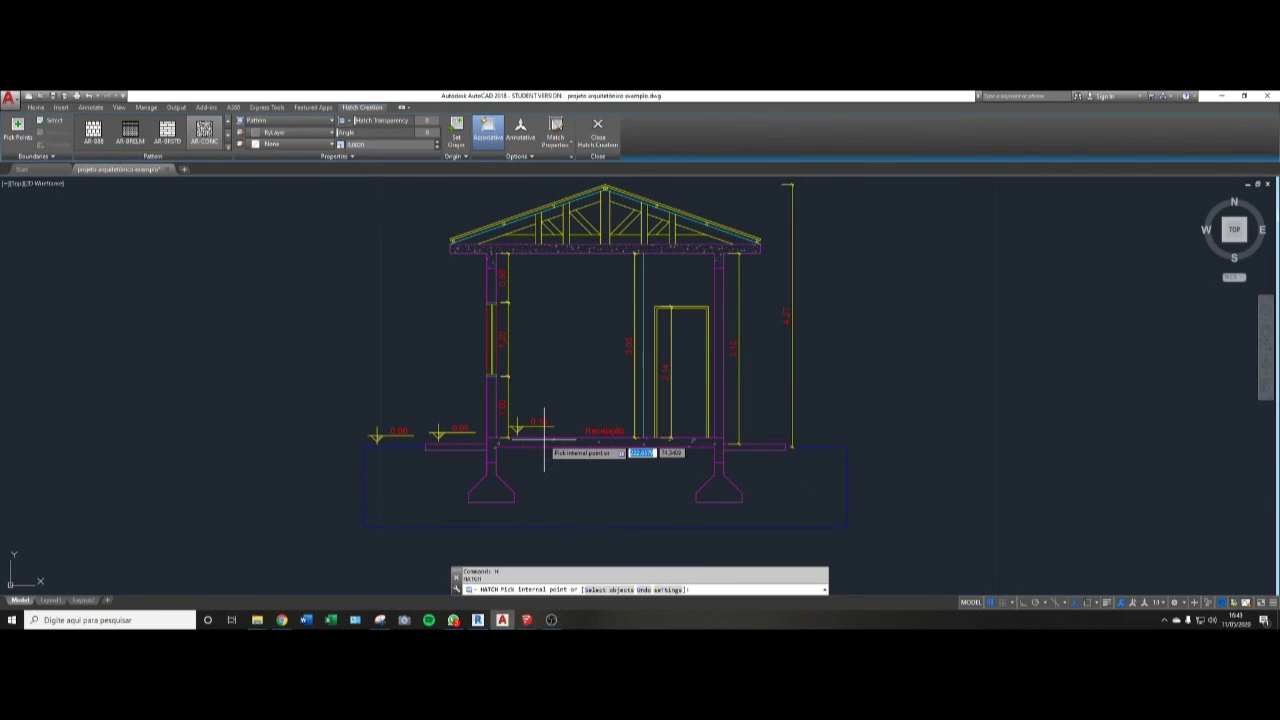
left_click(537, 449)
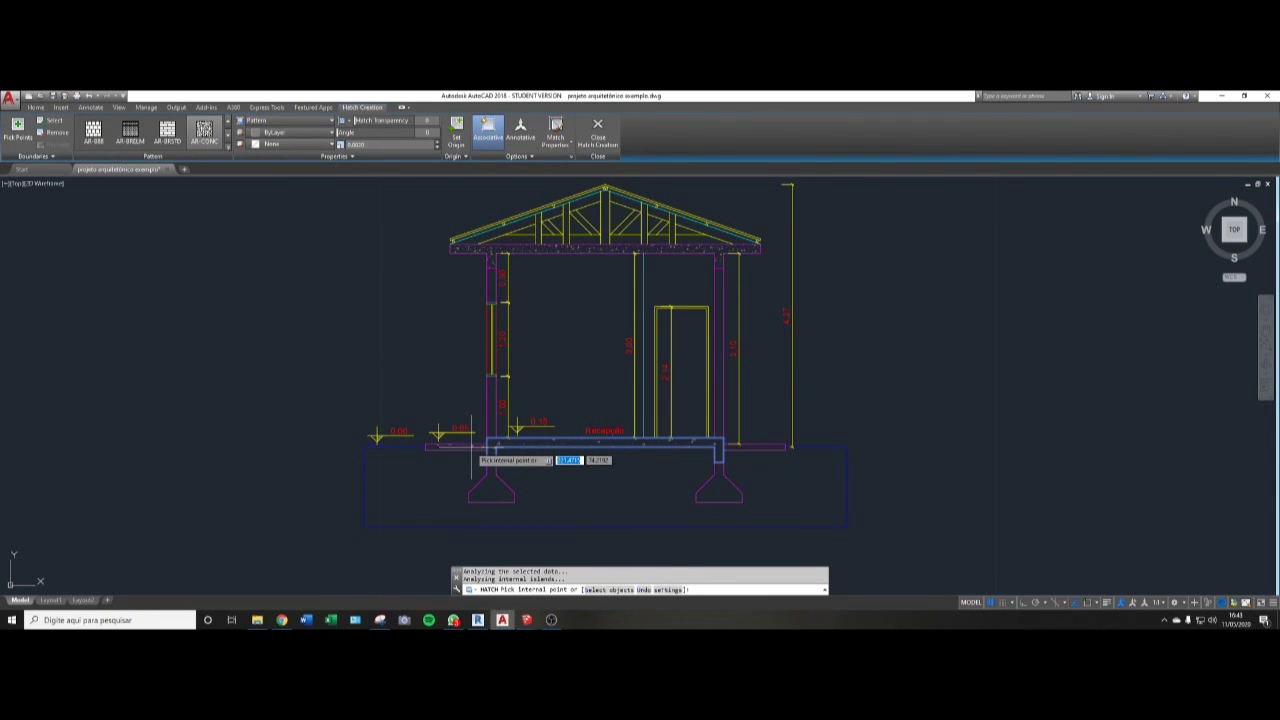
left_click(472, 449)
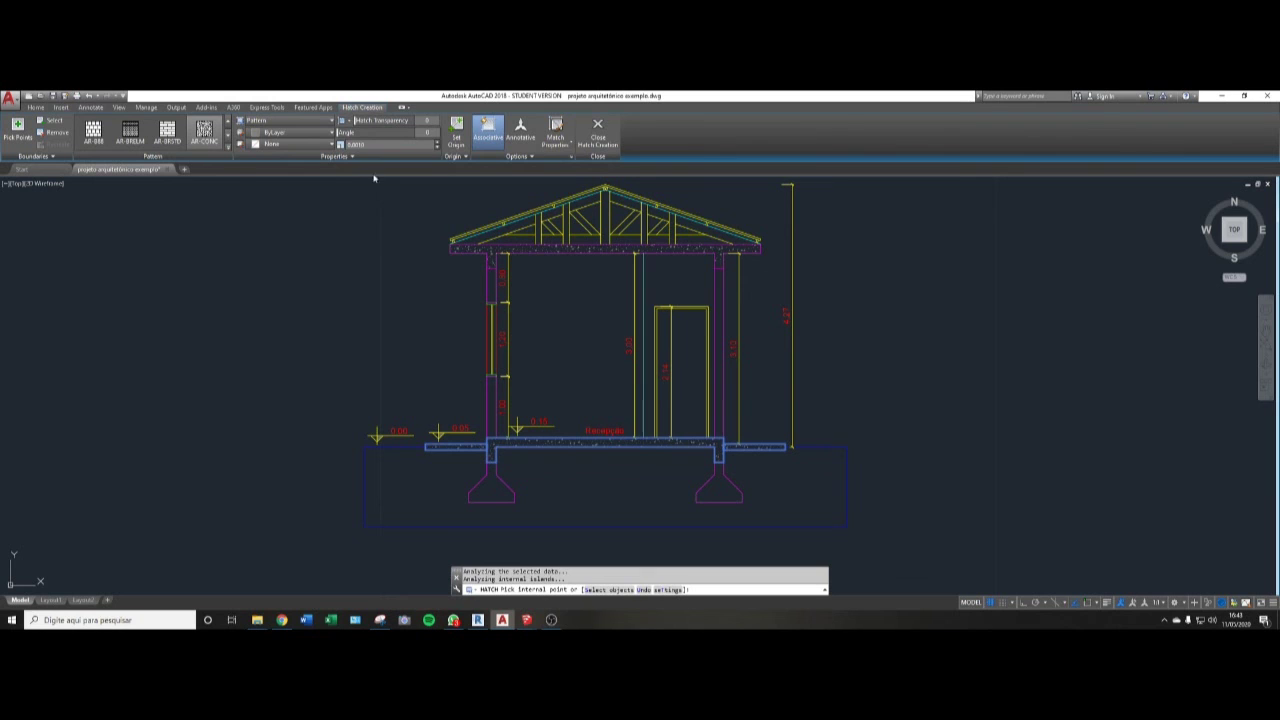
type("b")
key("Return")
key("Escape")
key("Escape")
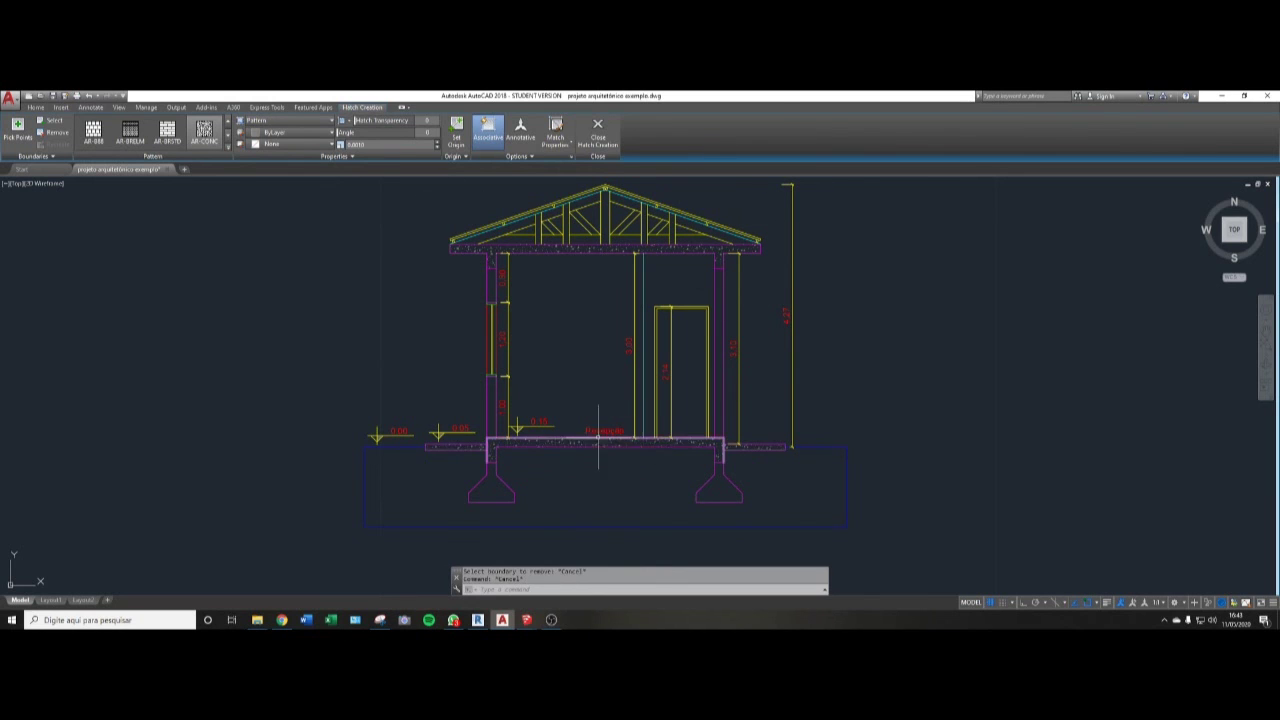
- Hatch both foundation footings beneath the walls with the GRAVEL pattern, adjusting its scale to fit the footings
middle_click_drag(501, 474, 495, 464)
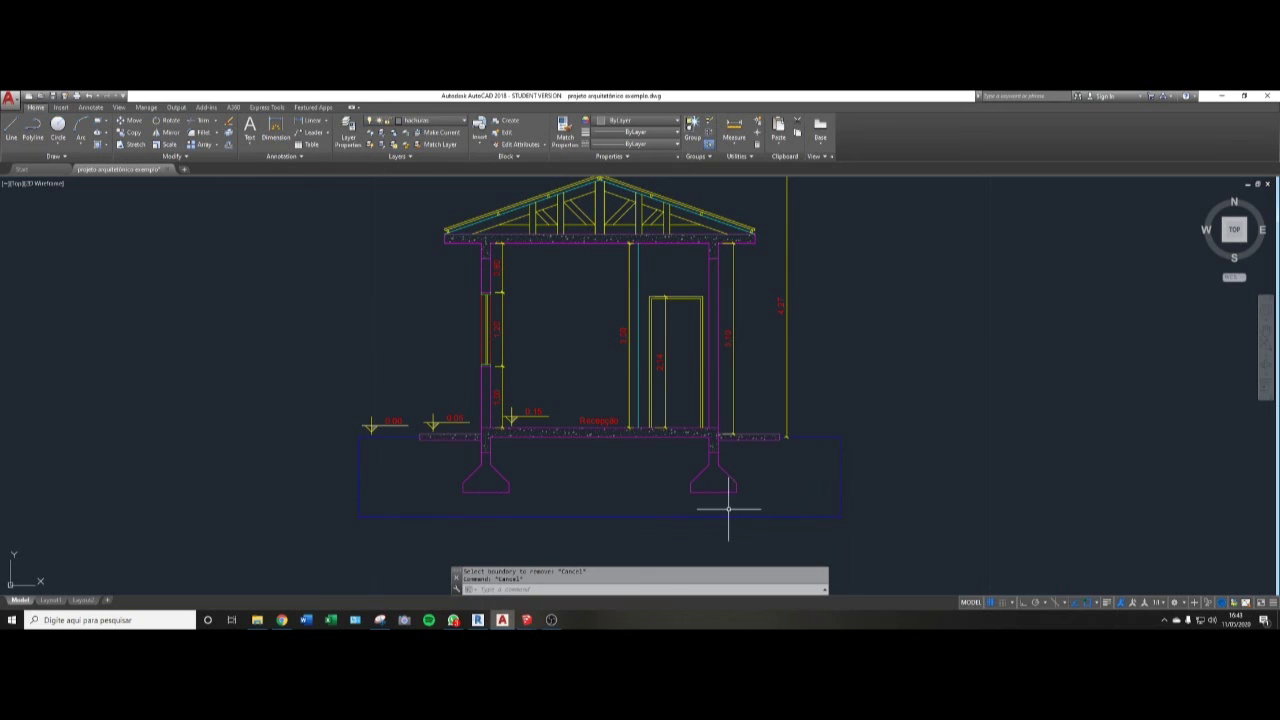
type("h")
key("Return")
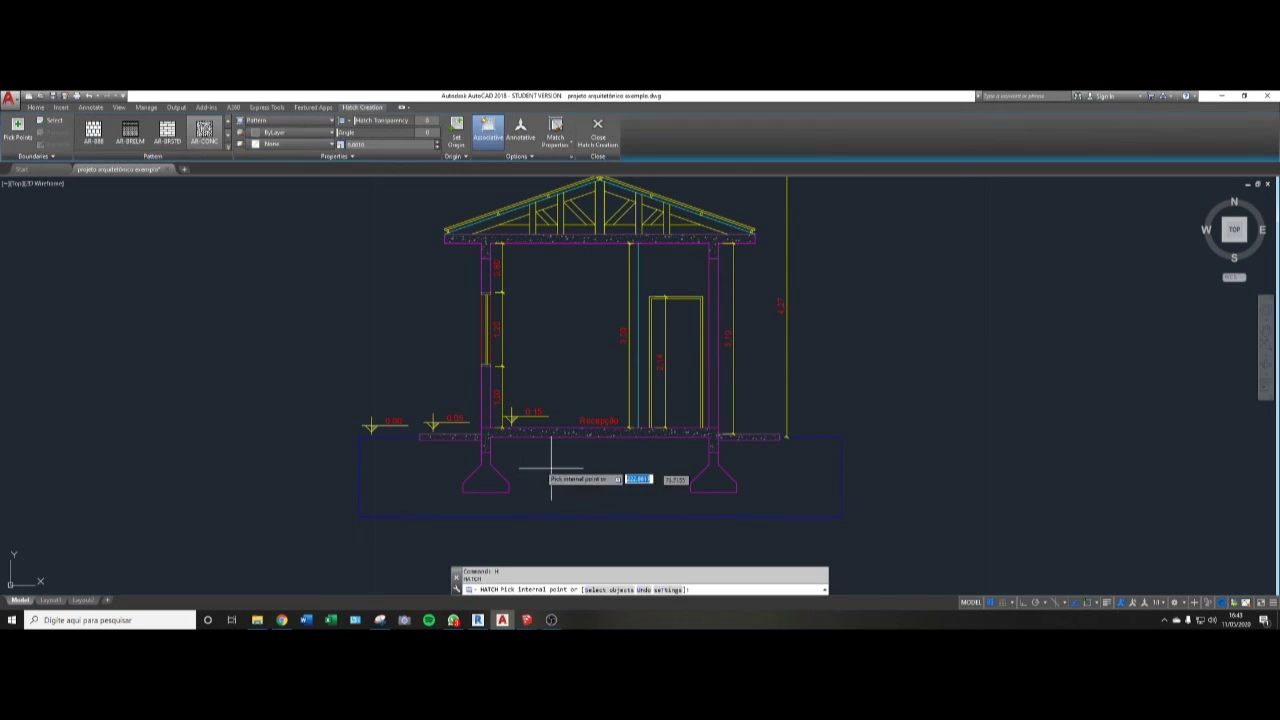
left_click(227, 140)
left_click(228, 140)
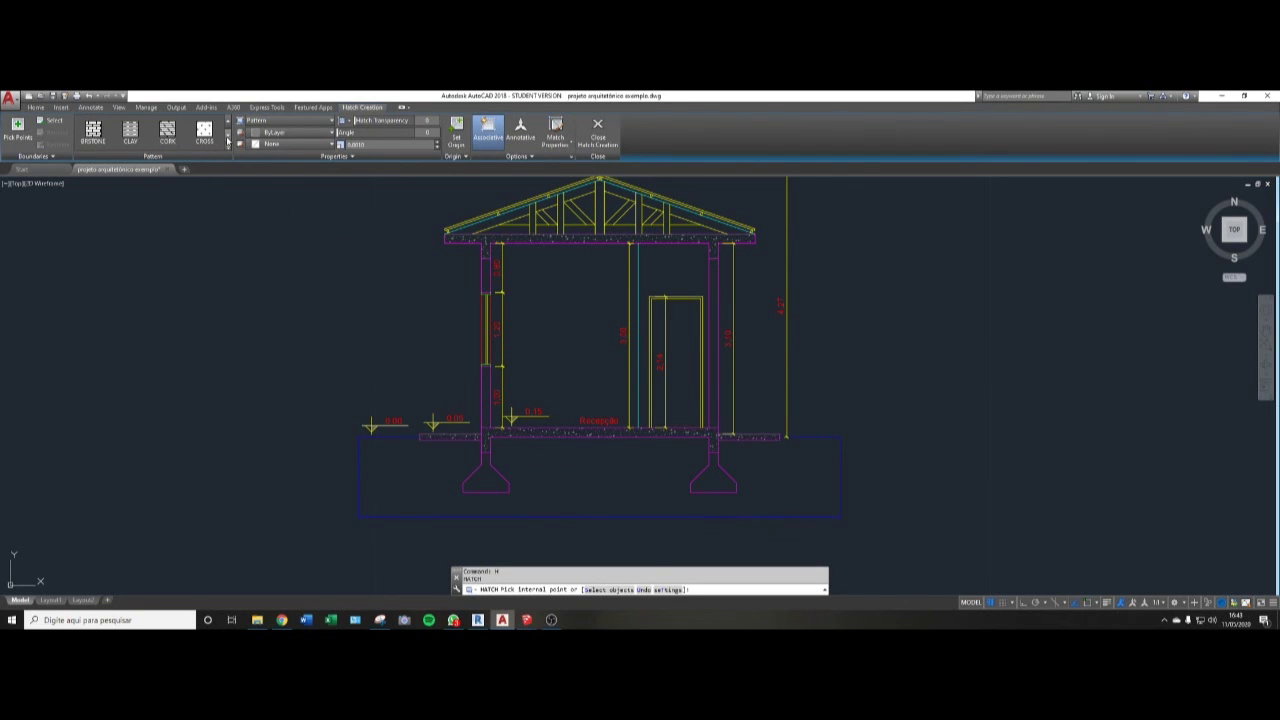
left_click(228, 140)
left_click(228, 139)
left_click(228, 136)
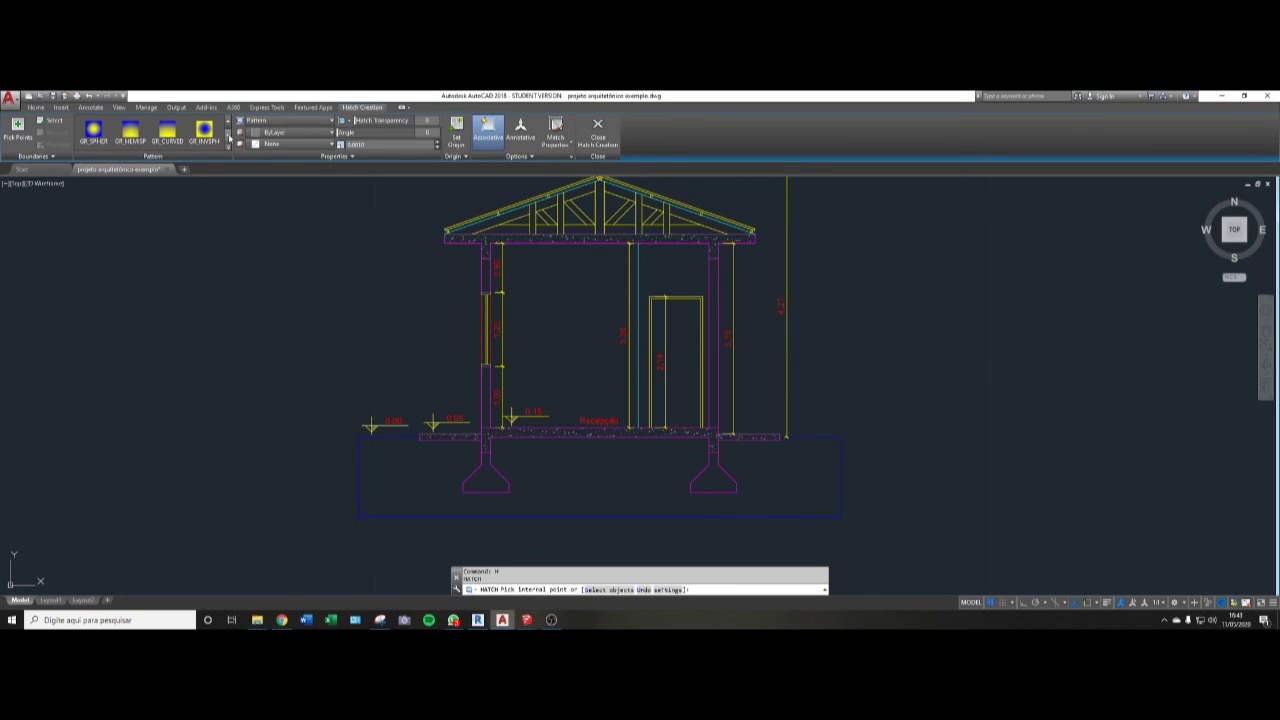
left_click(228, 139)
left_click(228, 139)
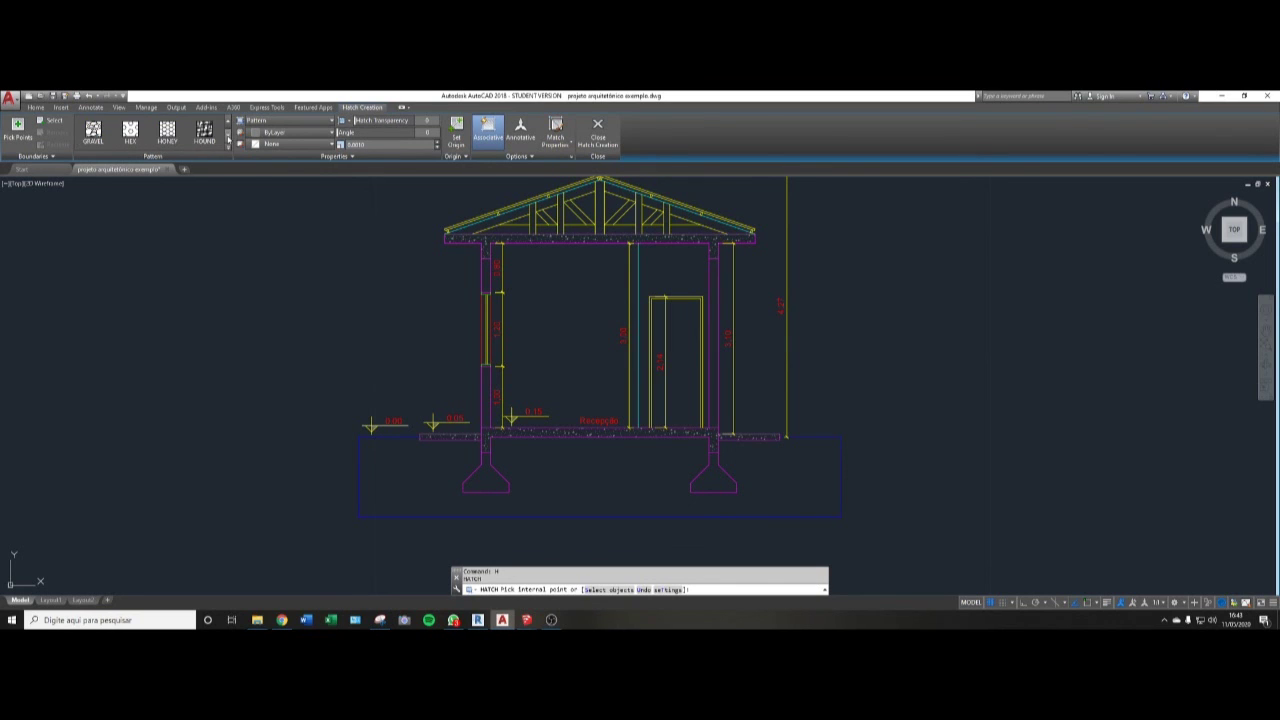
left_click(96, 136)
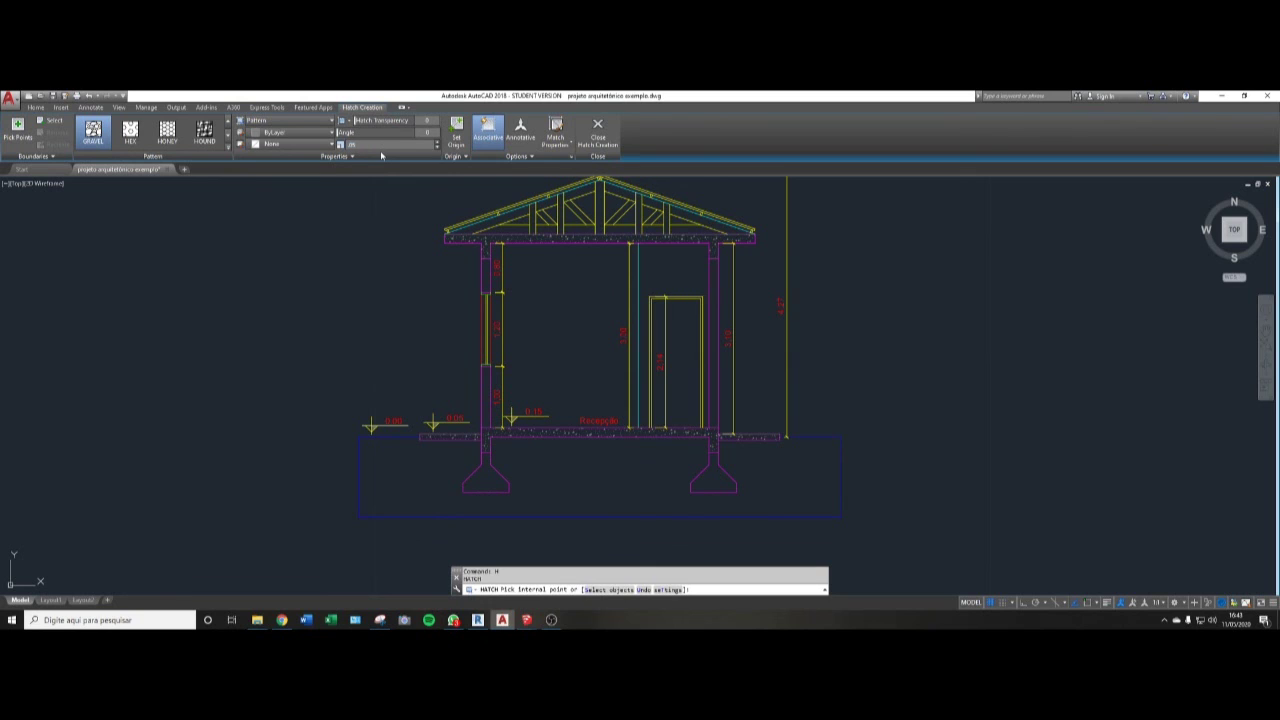
left_click(491, 482)
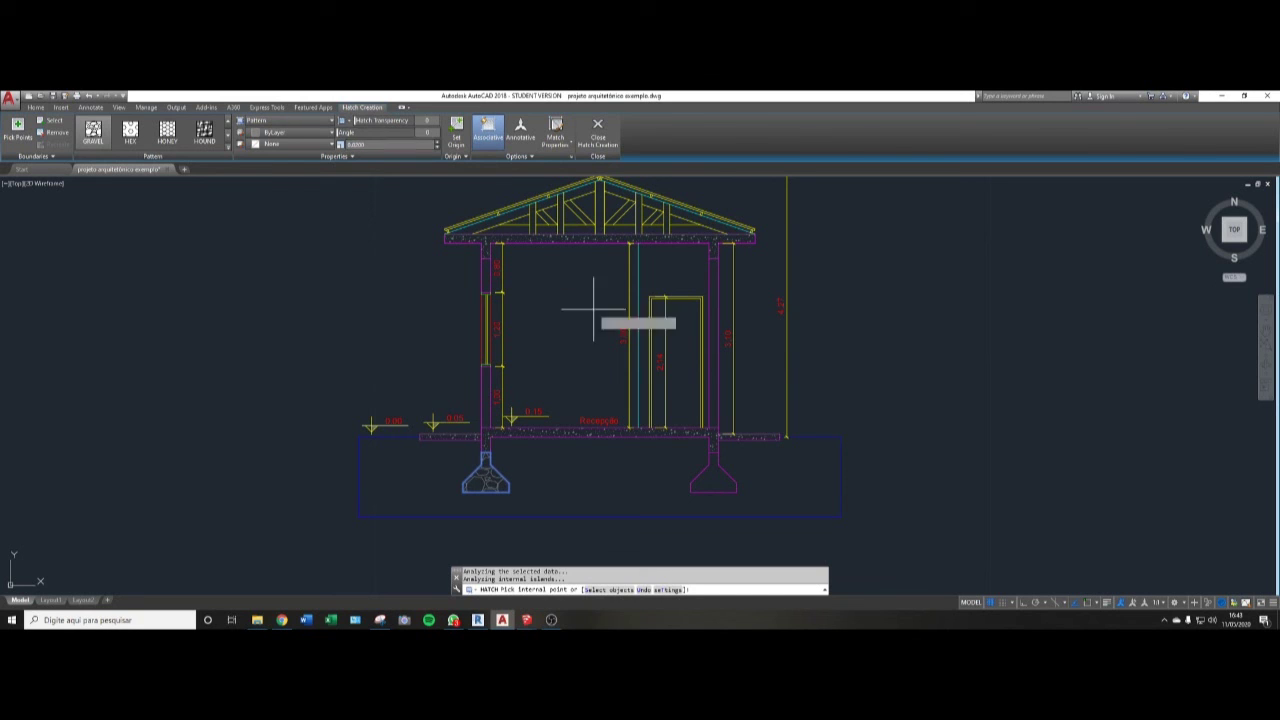
left_click(705, 485)
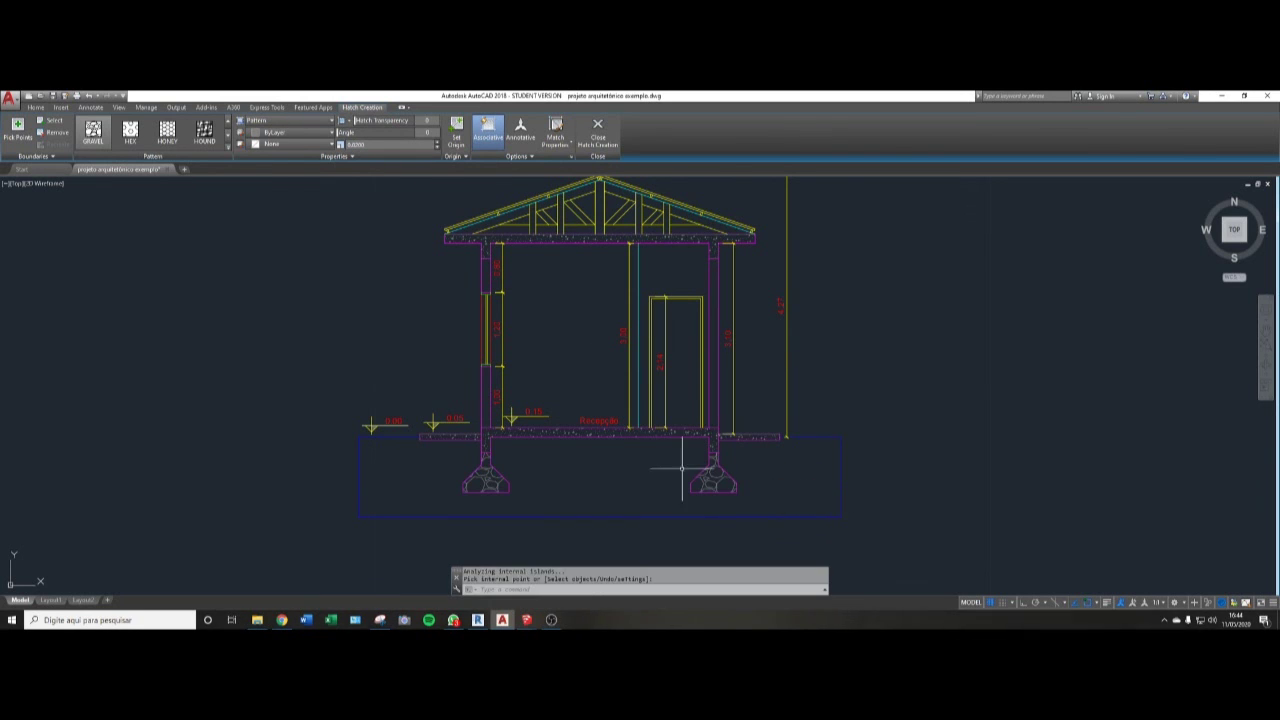
key("Return")
- Hatch the soil area around the footings with the EARTH pattern at an enlarged scale, and save the drawing
middle_click_drag(652, 430, 650, 444)
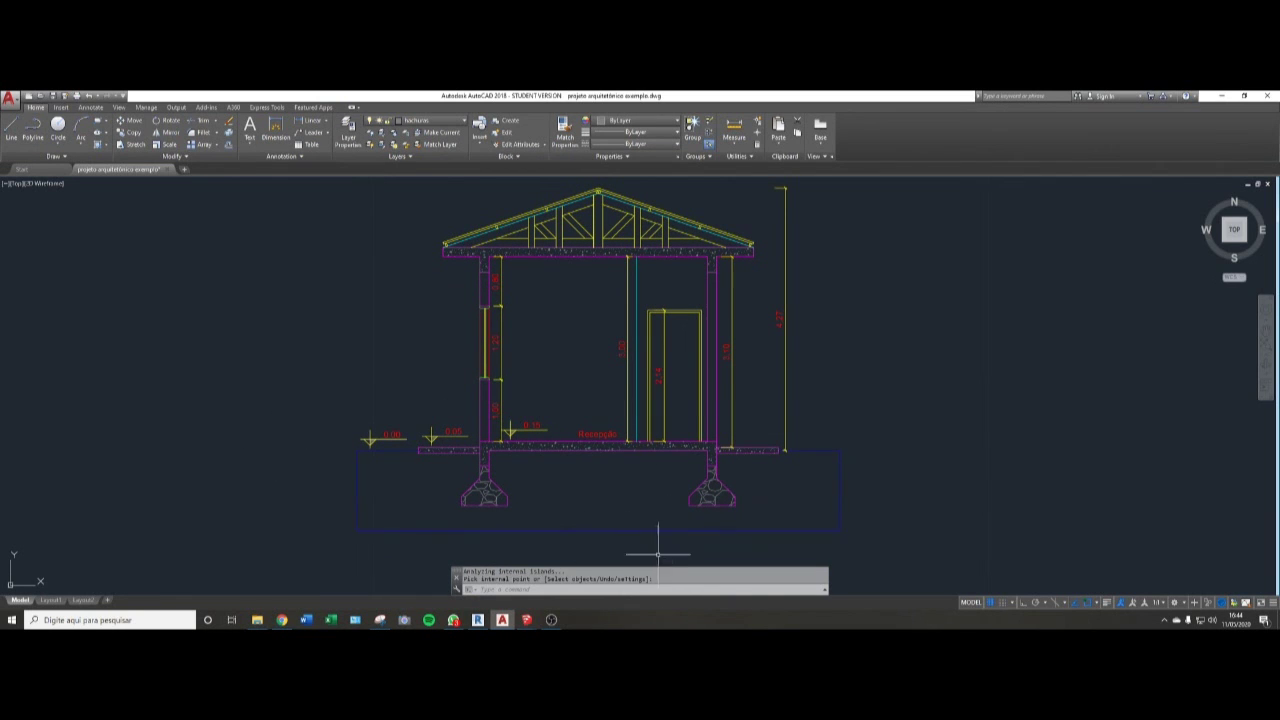
type("h")
key("Return")
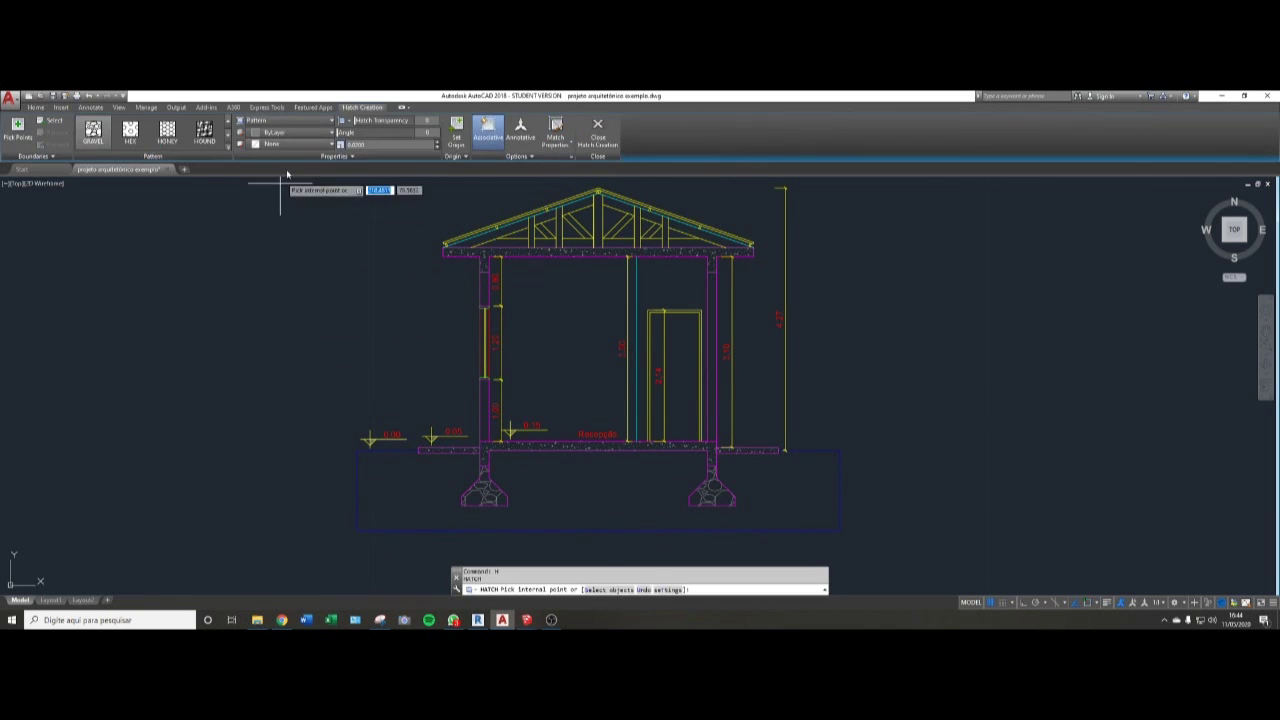
left_click(228, 118)
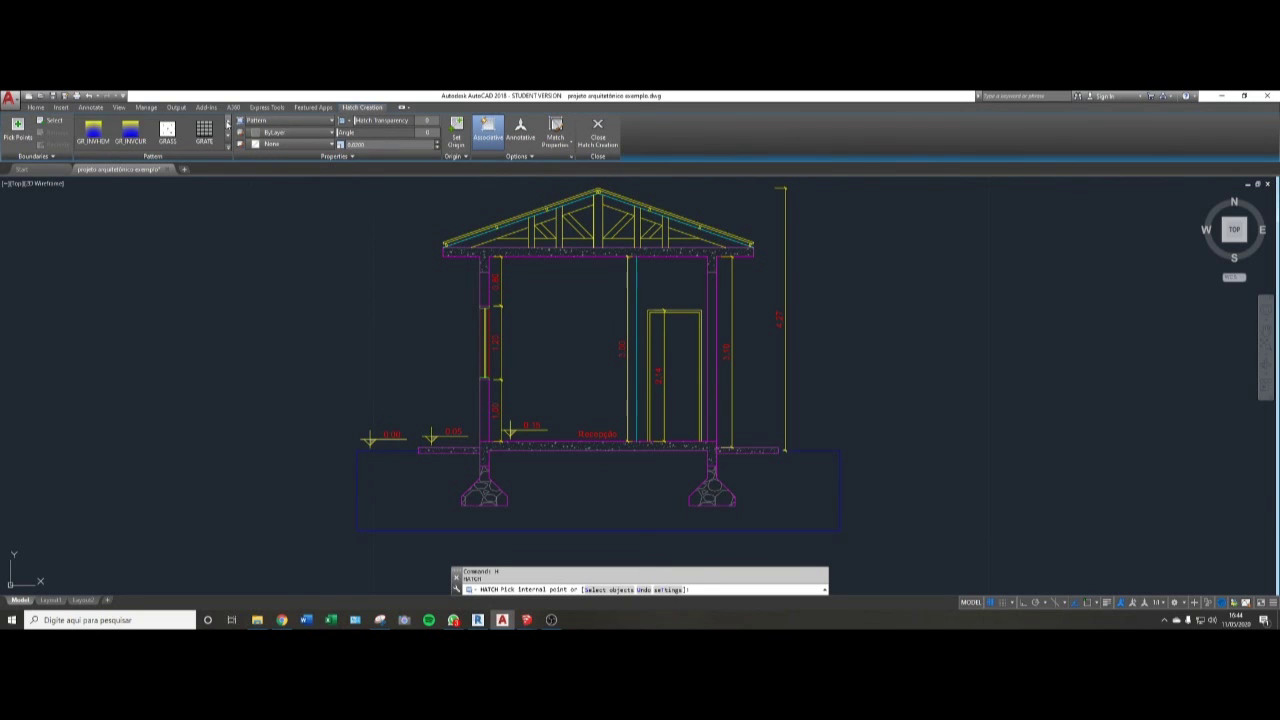
left_click(228, 118)
left_click(228, 118)
left_click(228, 118)
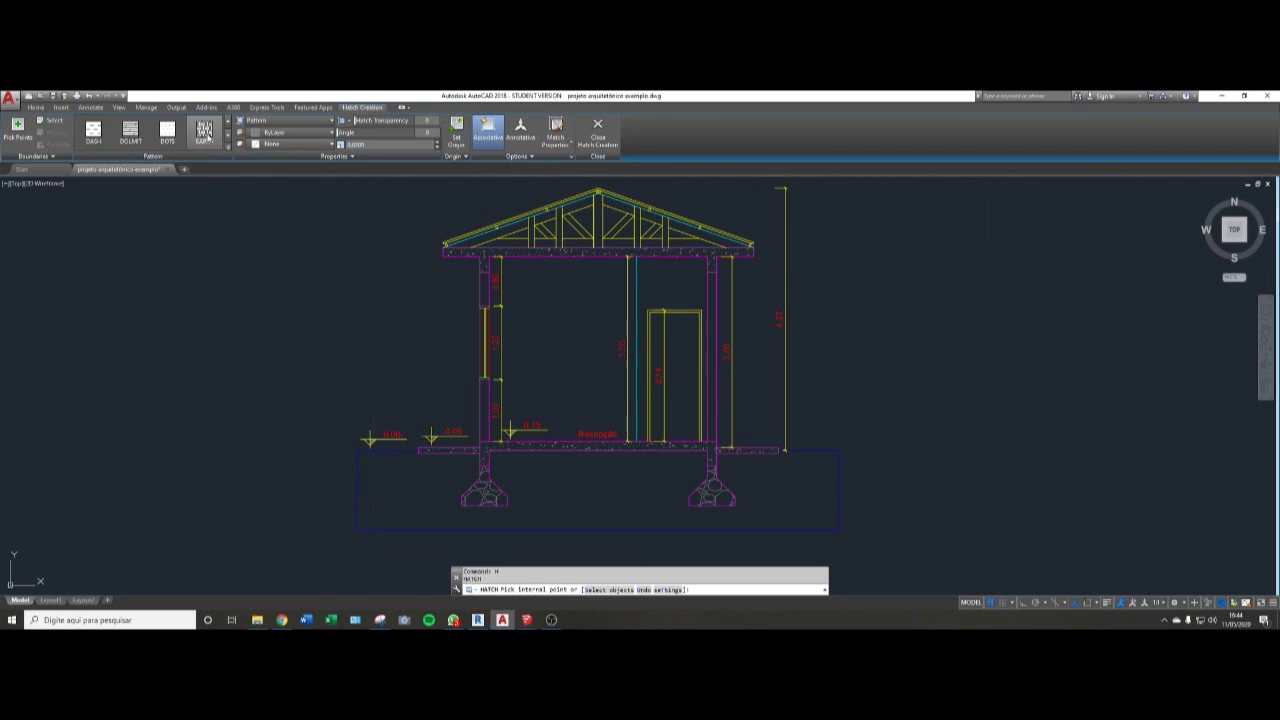
left_click(205, 133)
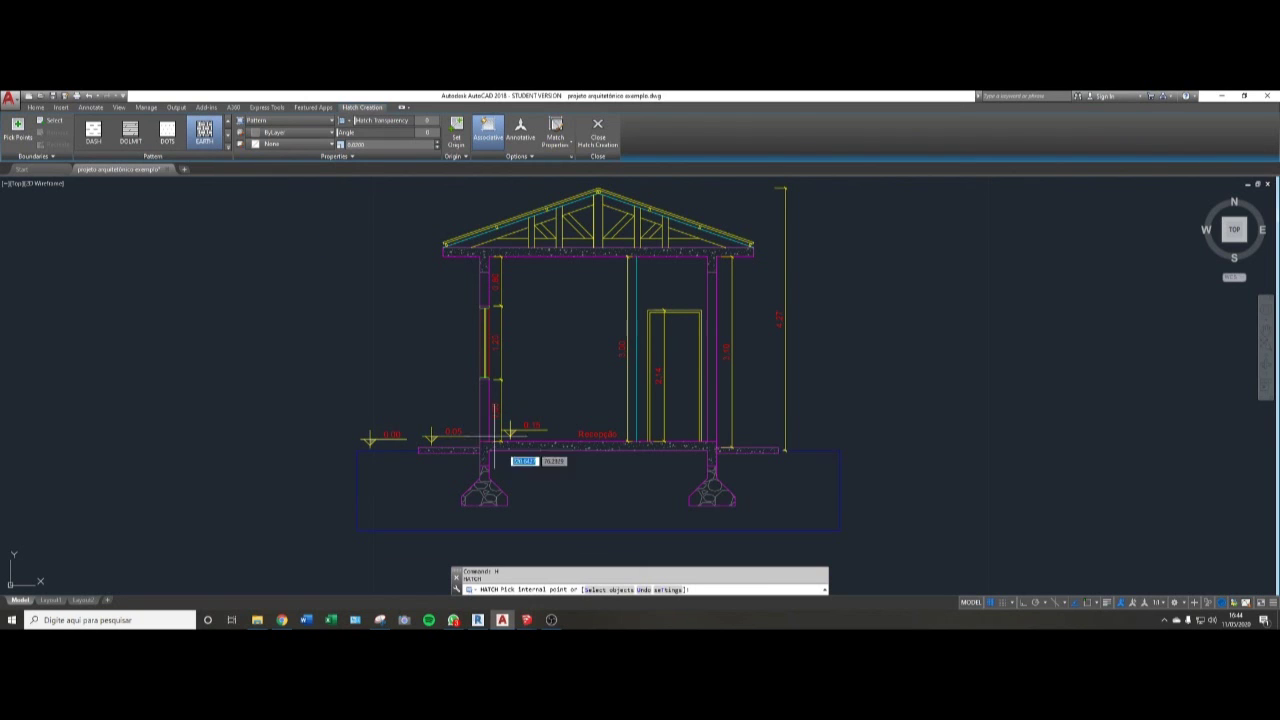
left_click(544, 488)
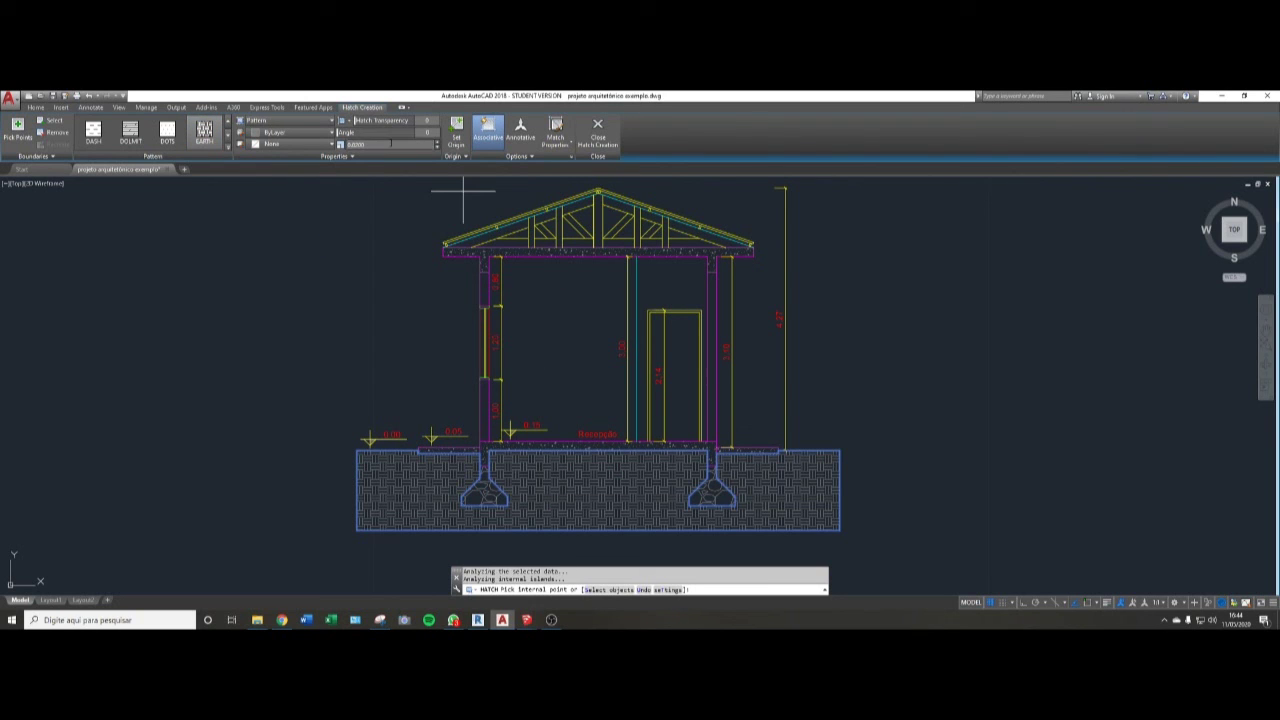
key("Return")
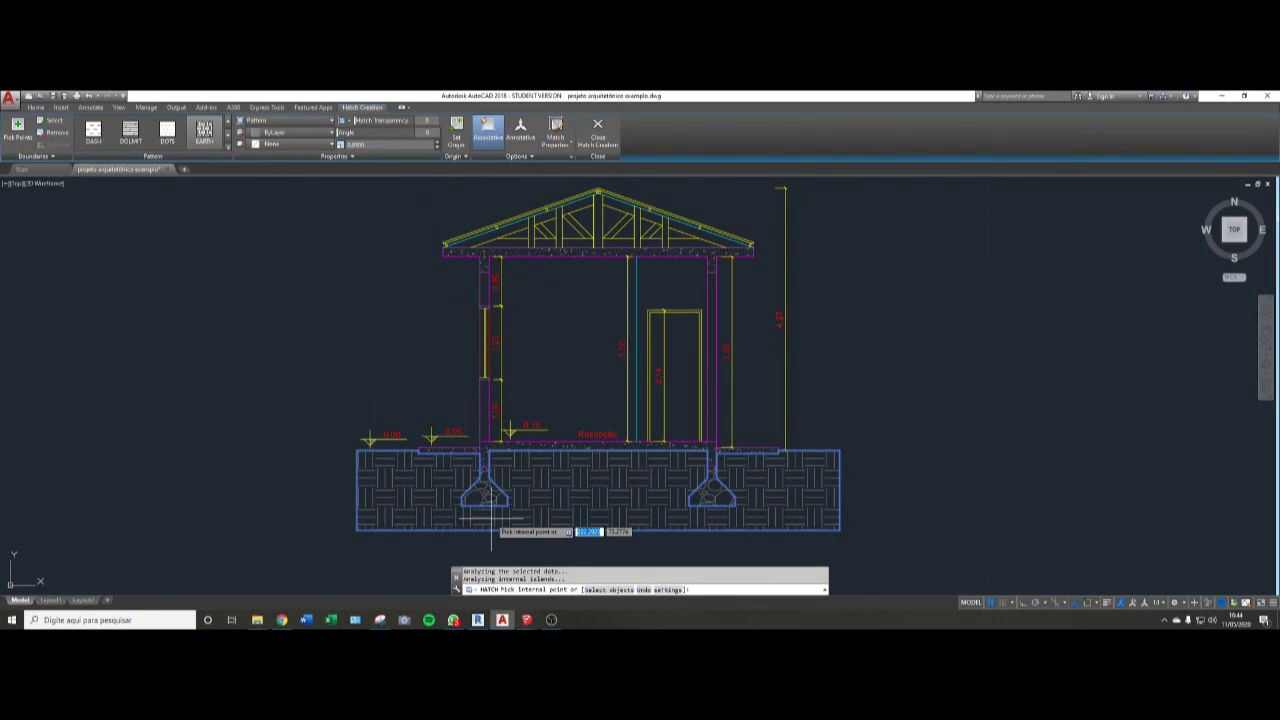
key("Return")
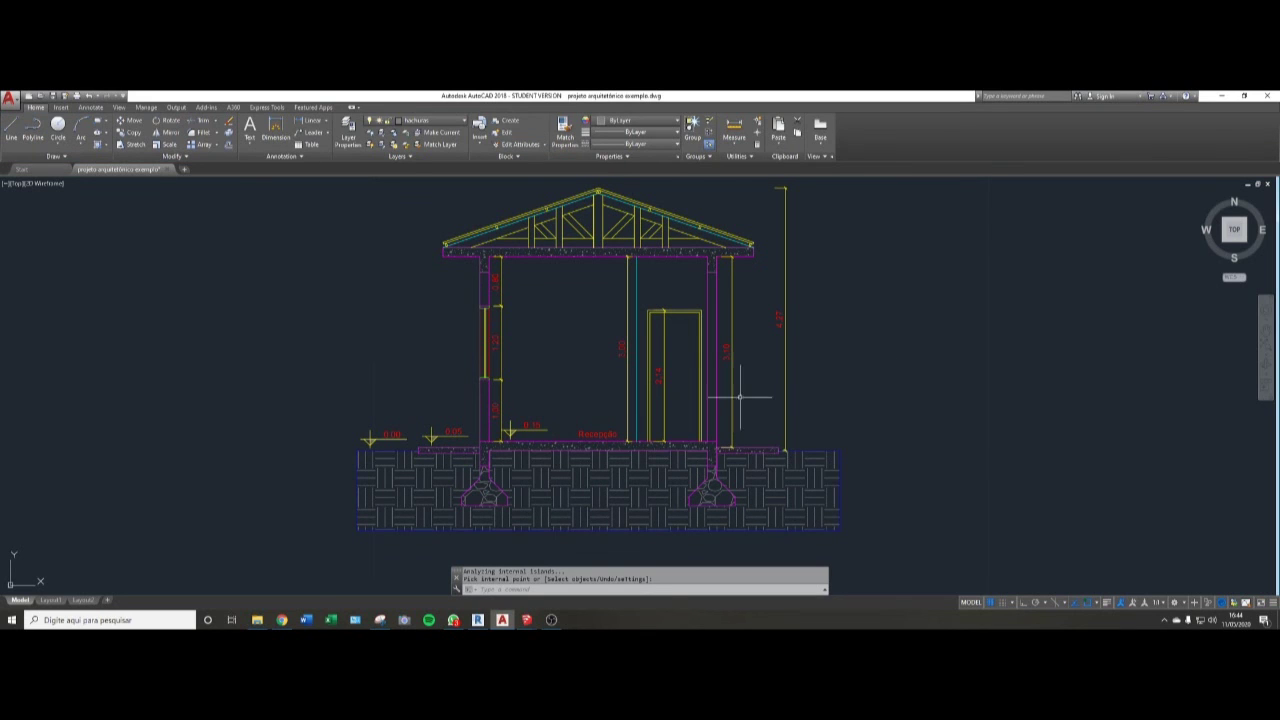
left_click(53, 97)
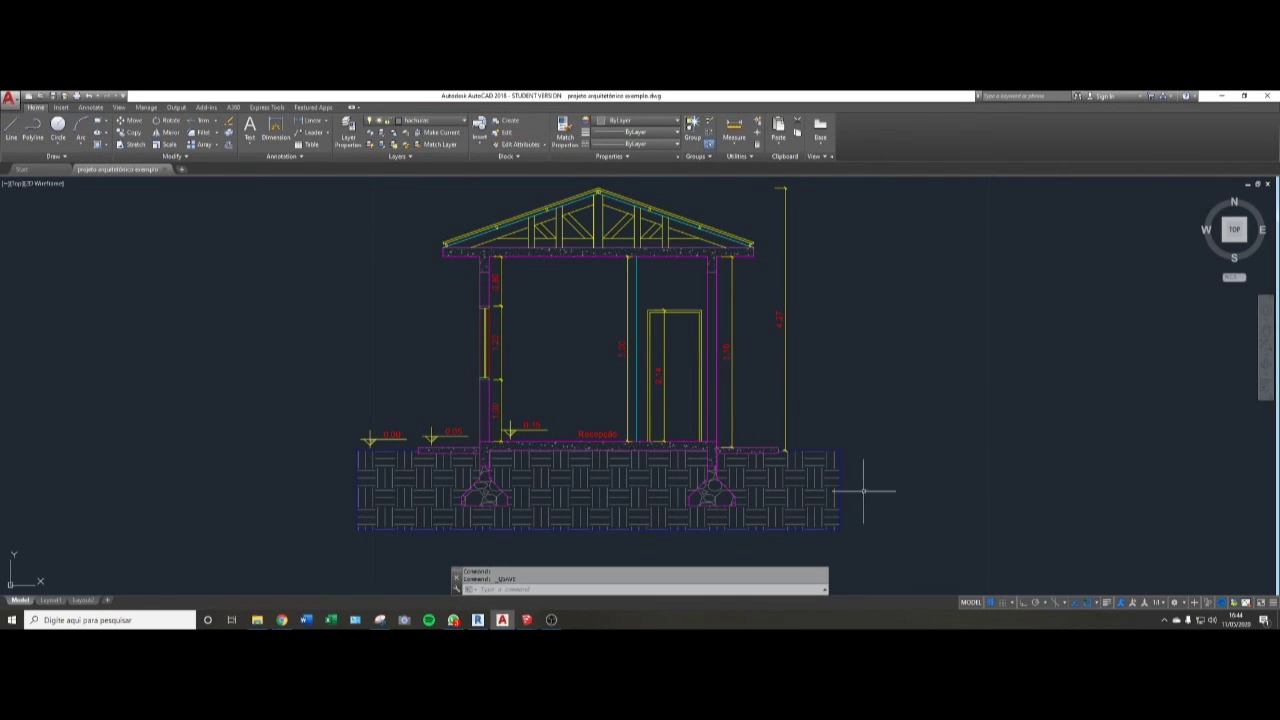
- Copy the floor plan's "Planta Baixa" title with its scale note to just below the section's soil area, aligned with its edge
scroll(780, 329, "down", 2)
middle_click_drag(780, 329, 766, 369)
type("co")
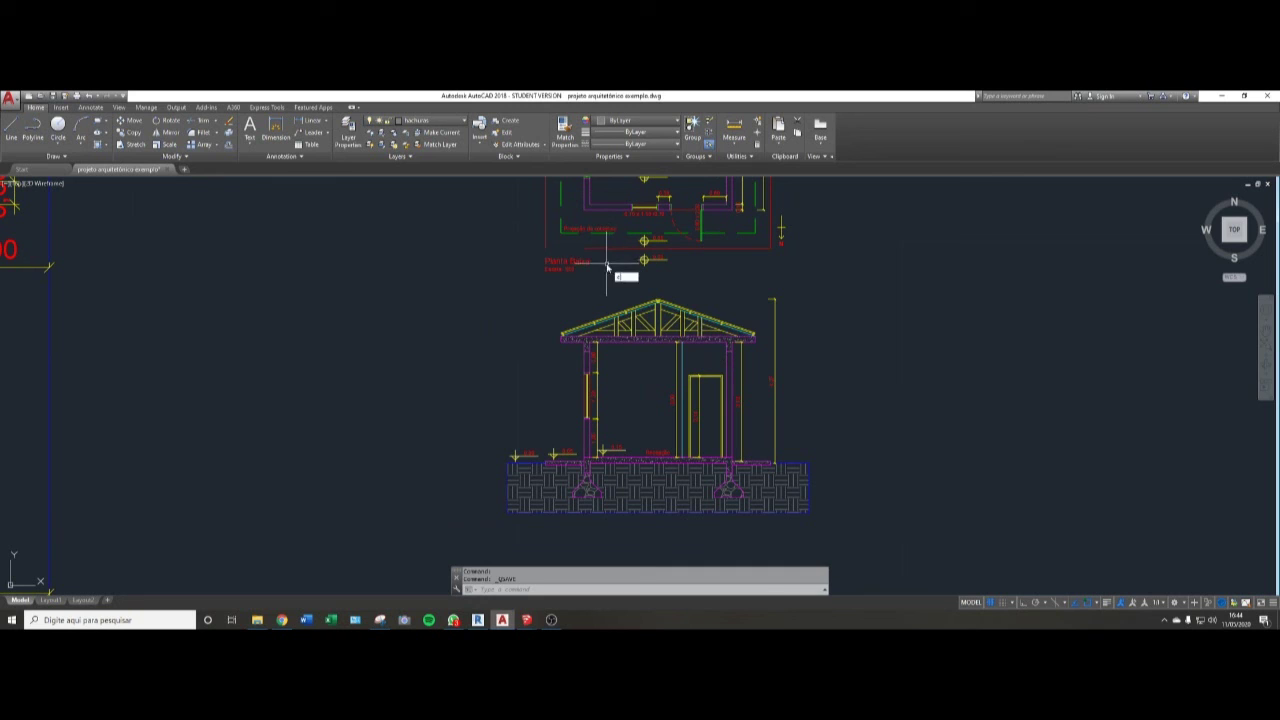
key("Return")
left_click(584, 263)
key("Return")
left_click(544, 265)
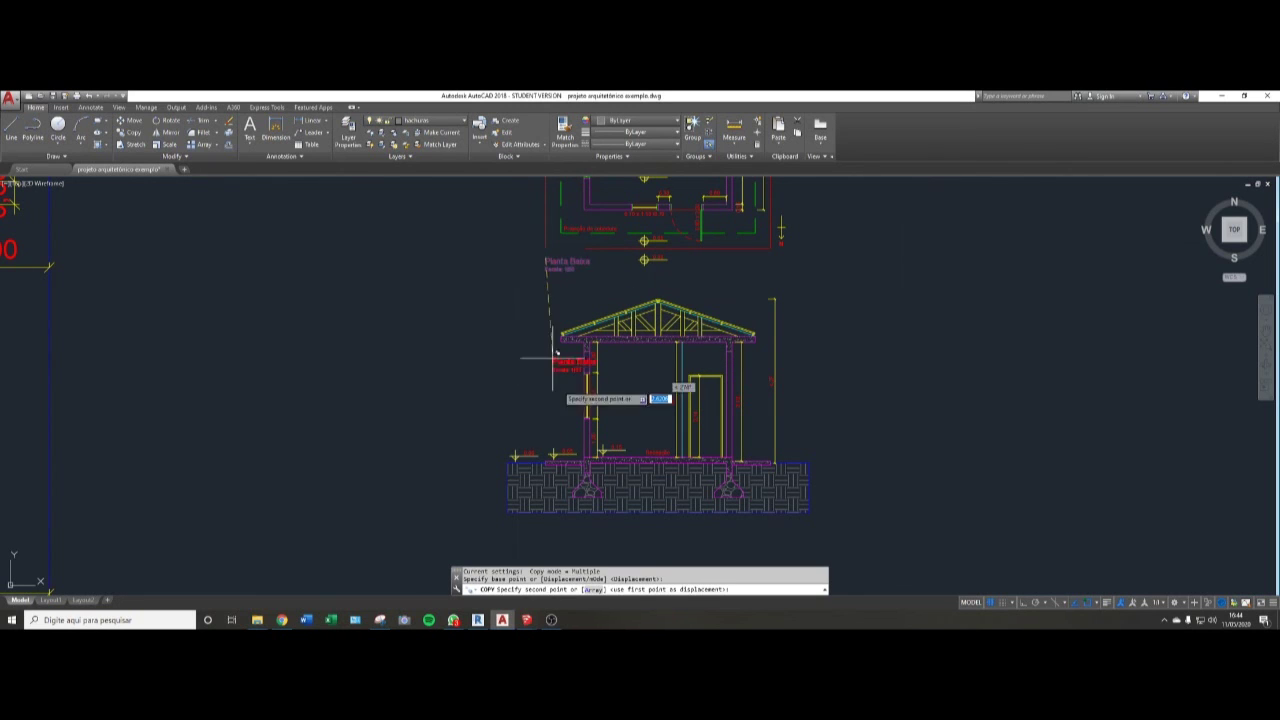
scroll(518, 518, "up", 2)
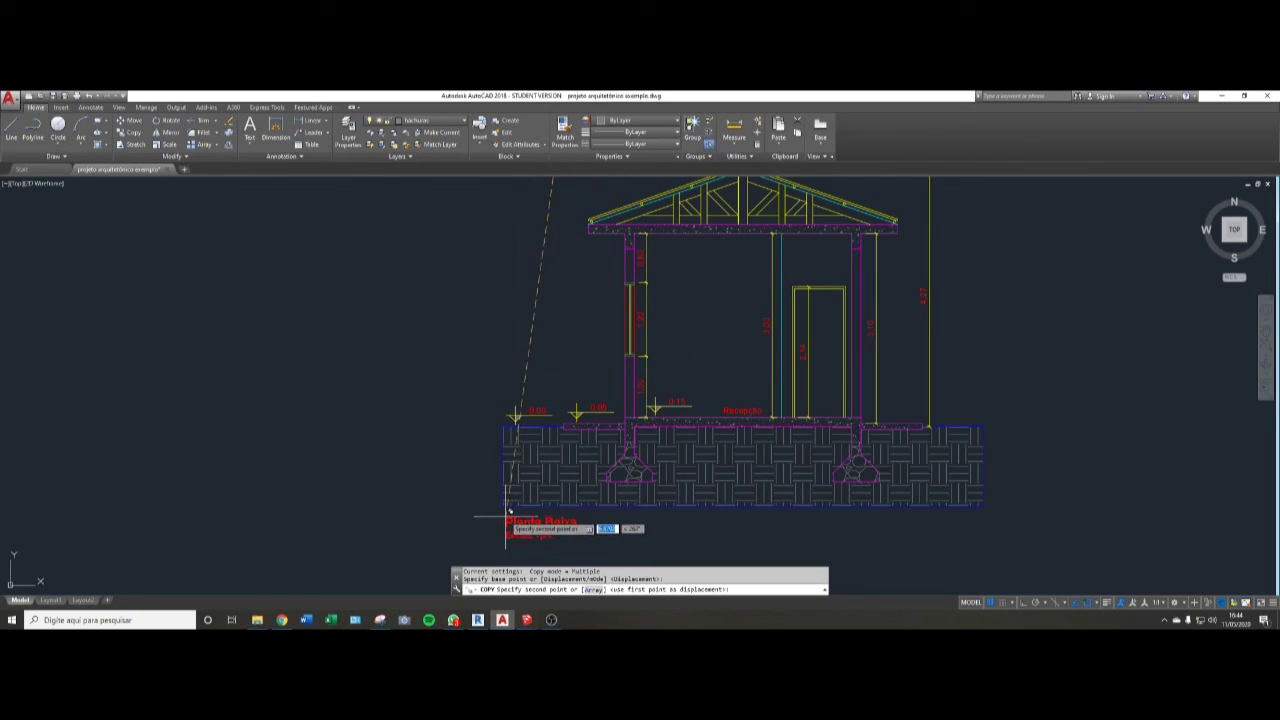
left_click(506, 510)
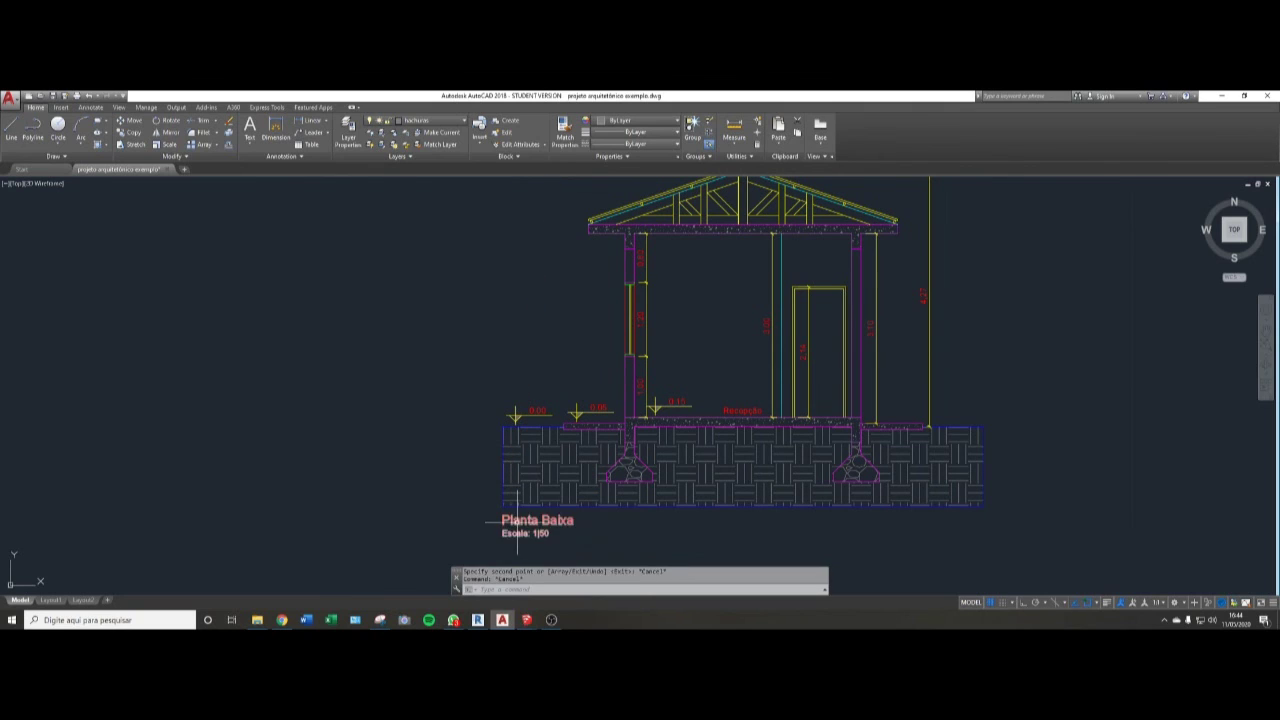
- Change the copied title's heading to "Corte a-a", matching the section mark on the floor plan
double_click(537, 521)
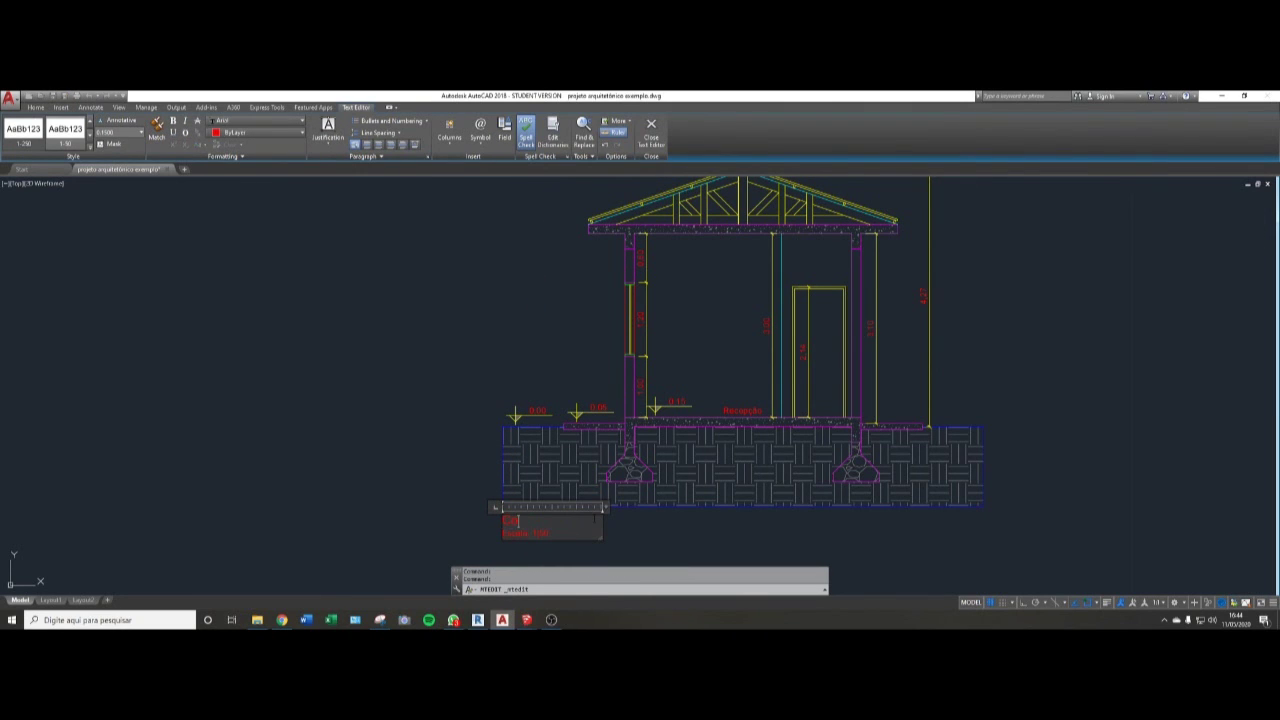
scroll(497, 522, "down", 5)
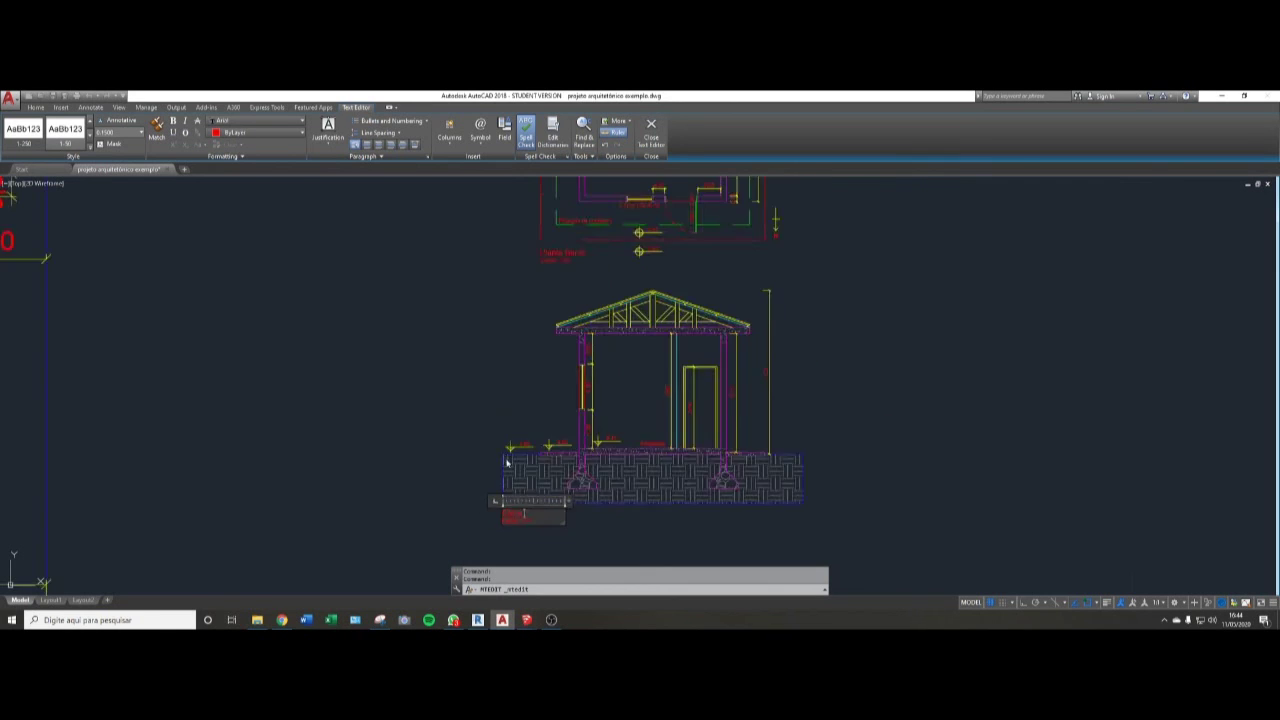
scroll(502, 345, "up", 6)
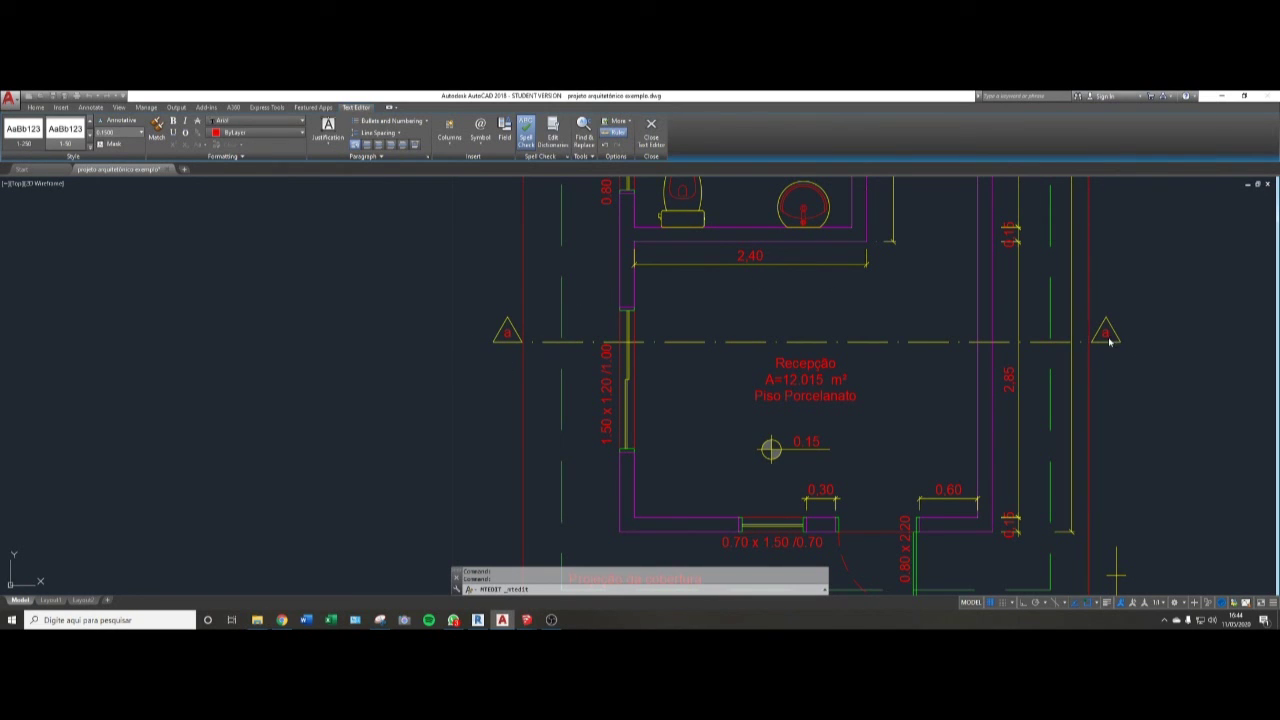
scroll(700, 319, "down", 6)
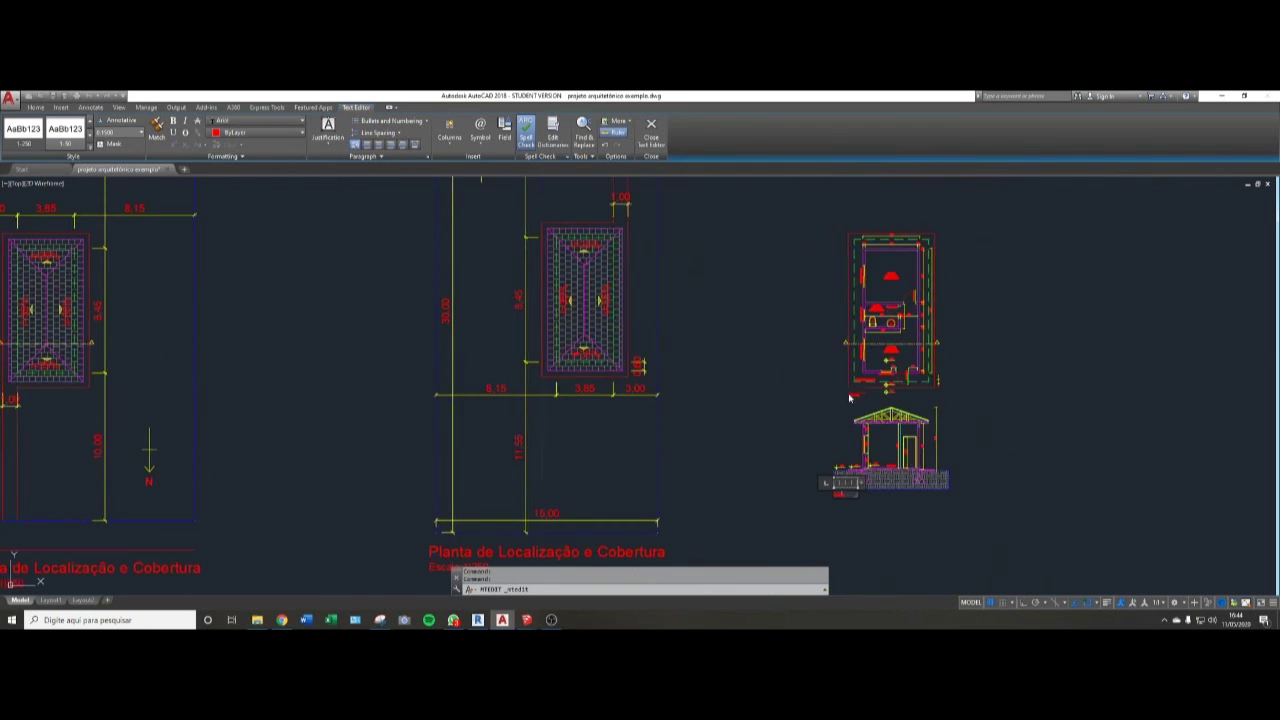
scroll(706, 457, "up", 7)
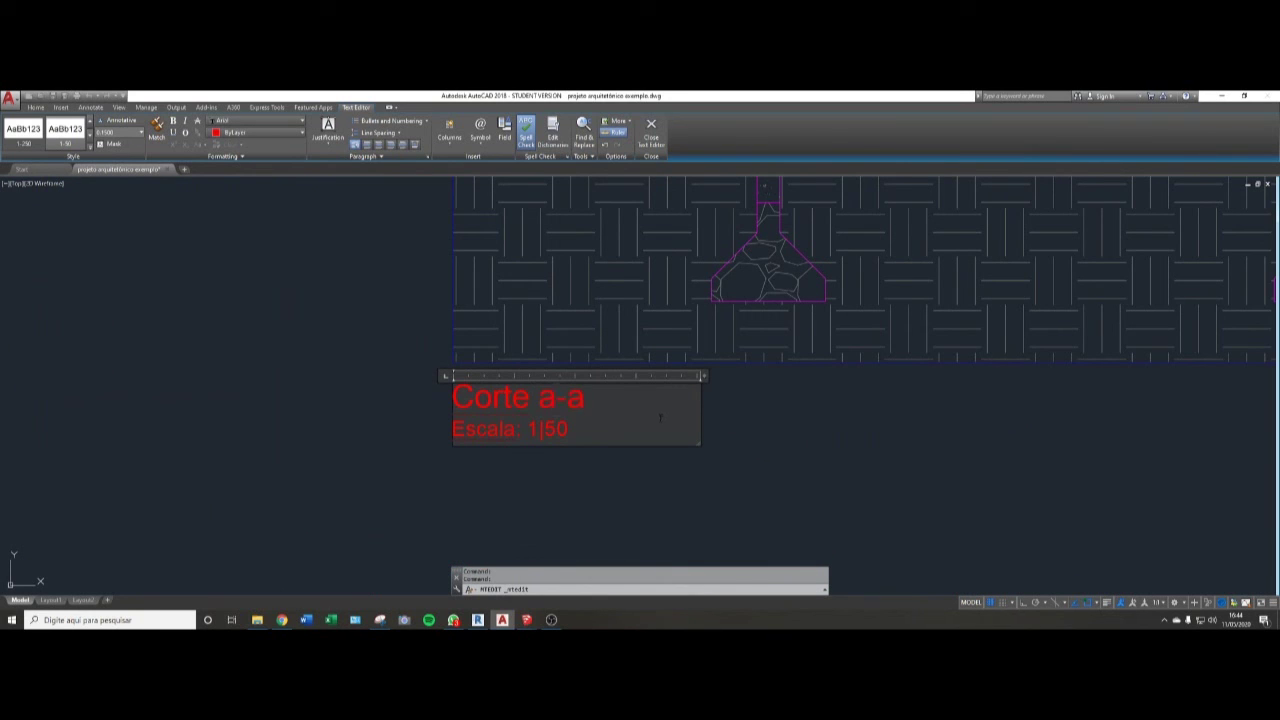
key("Escape")
key("Escape")
- Move the whole section with its dimensions and title straight down, farther from the floor plan, with Ortho on, and save the drawing
scroll(351, 349, "down", 5)
scroll(571, 329, "up", 1)
scroll(644, 381, "up", 2)
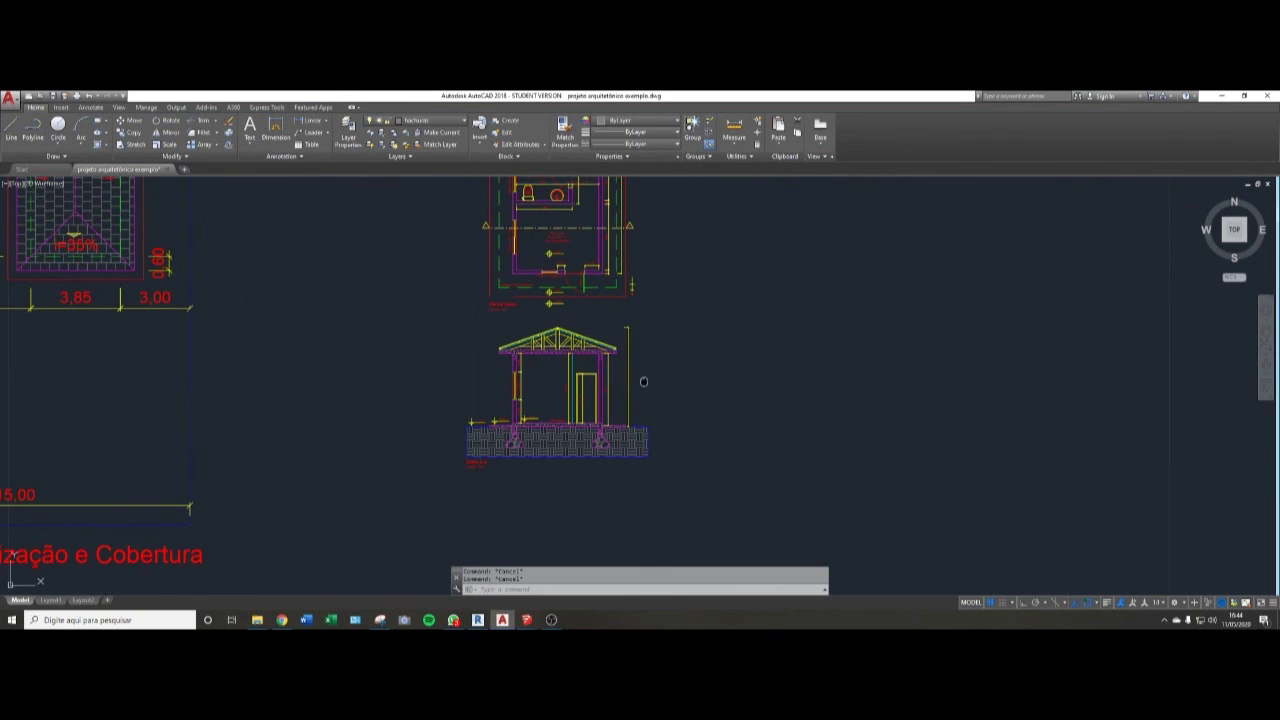
mouse_move(644, 381)
middle_mouse_down()
mouse_move(630, 435)
mouse_move(649, 444)
middle_mouse_up()
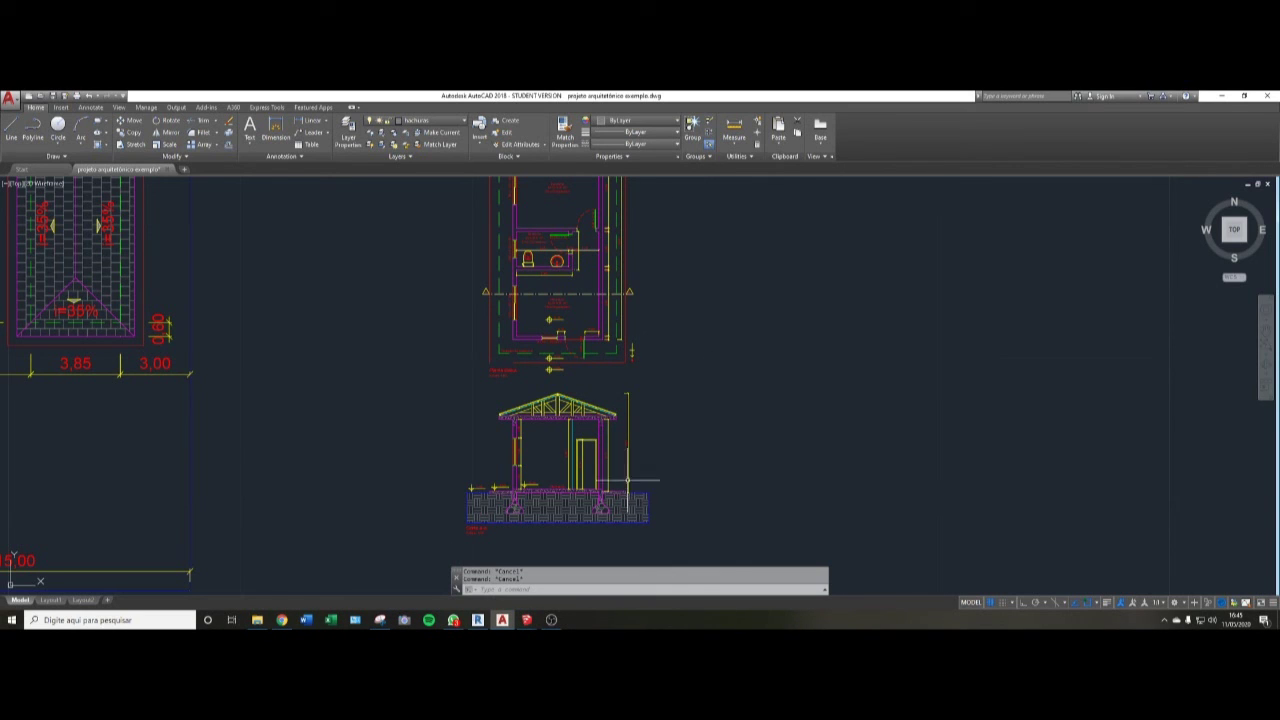
scroll(686, 491, "up", 3)
mouse_move(686, 491)
middle_mouse_down()
mouse_move(715, 446)
mouse_move(766, 423)
middle_mouse_up()
type("m")
key("Return")
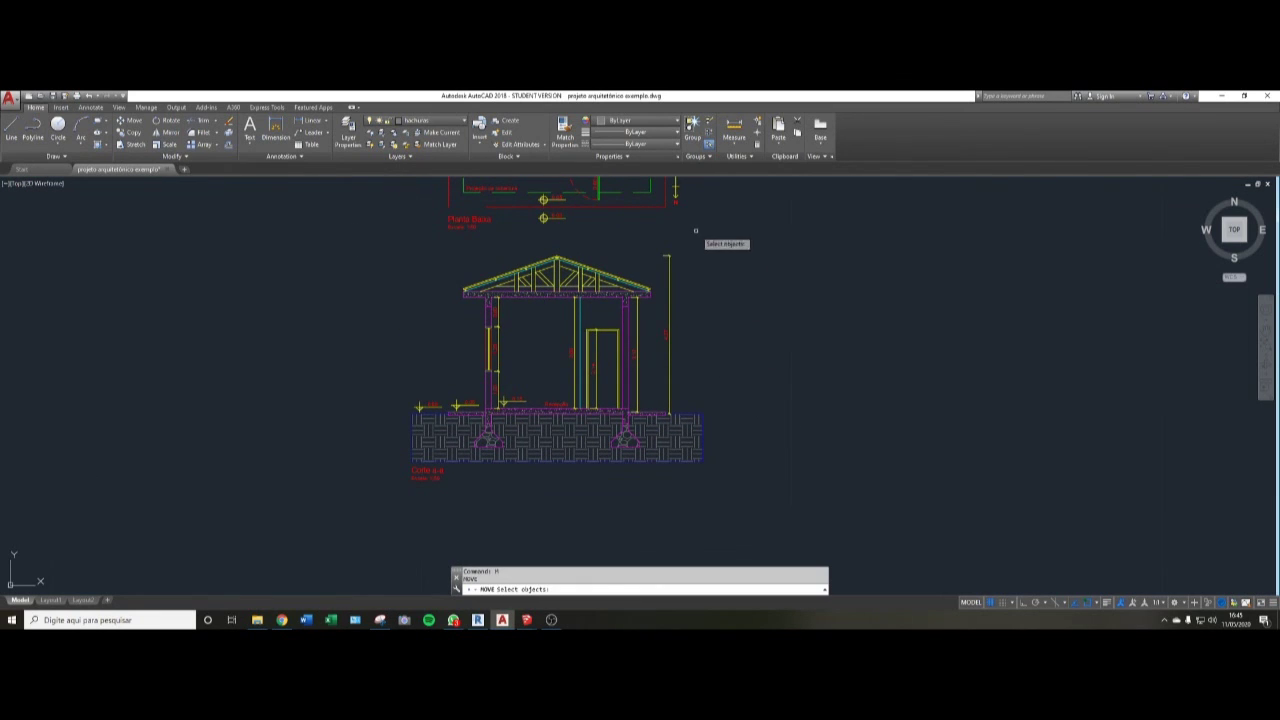
left_click(737, 251)
left_click(314, 514)
scroll(452, 410, "down", 2)
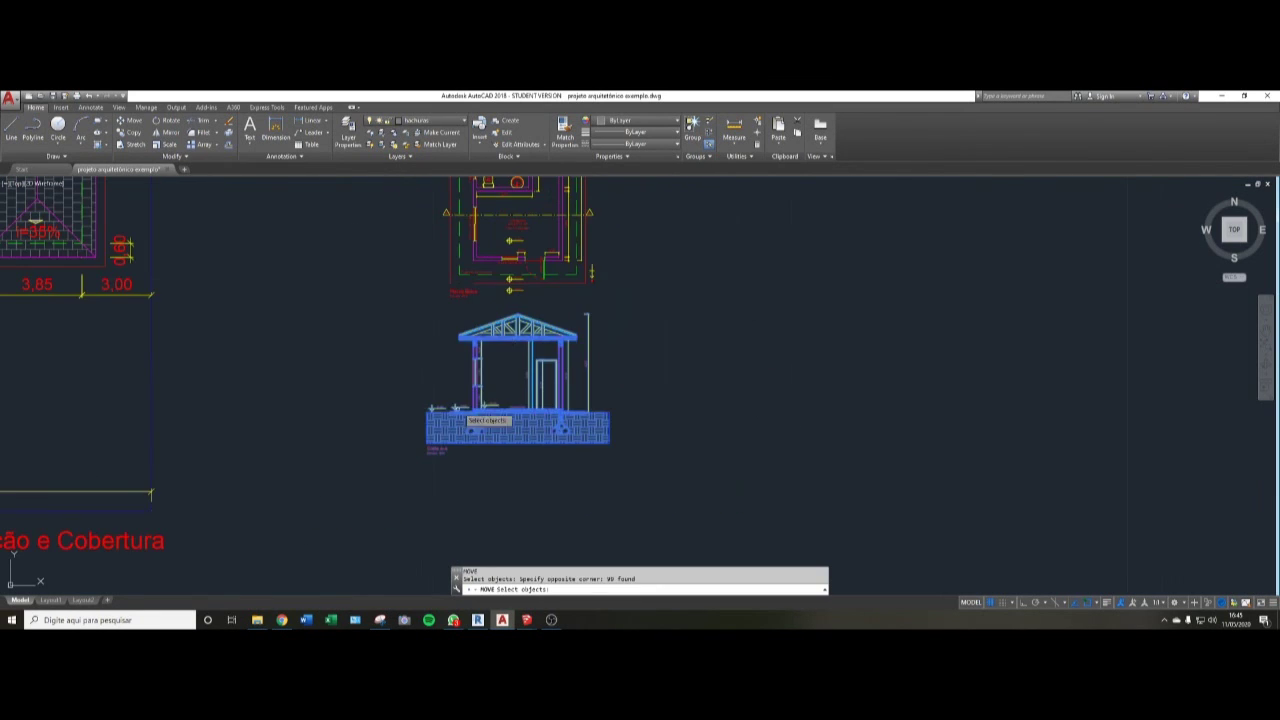
key("Return")
left_click(725, 286)
key("F8")
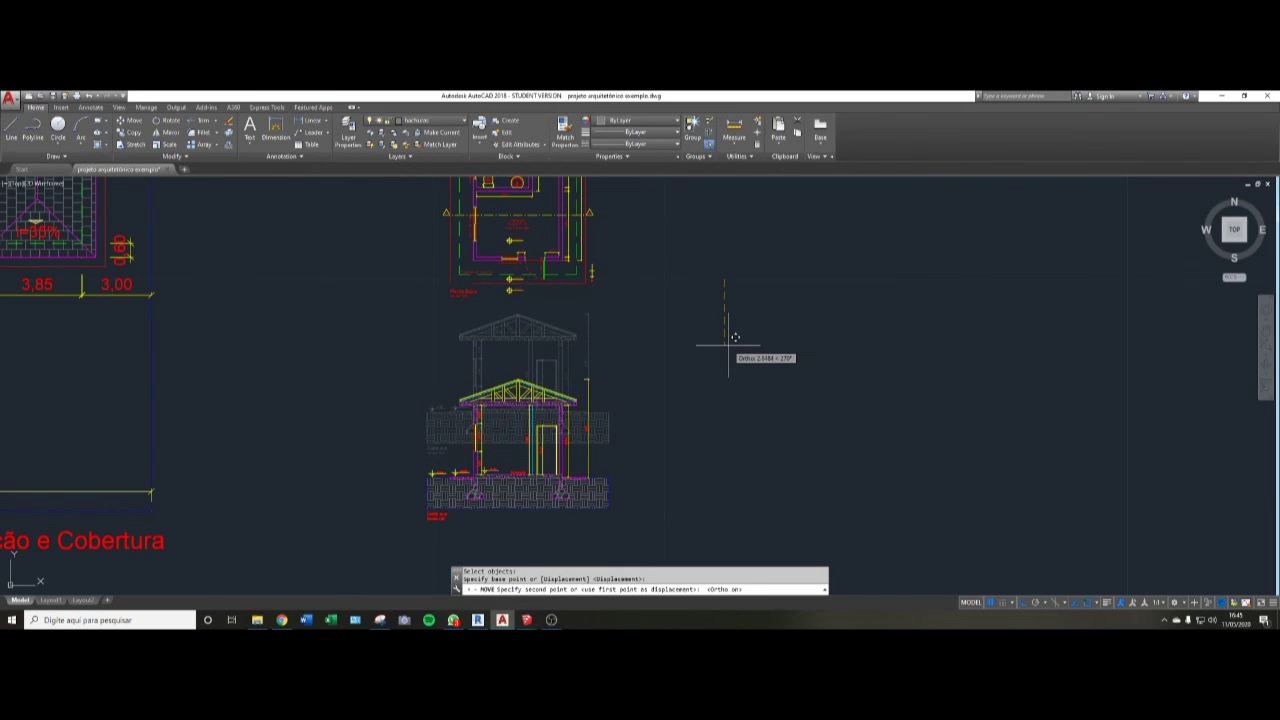
left_click(708, 357)
scroll(578, 505, "up", 2)
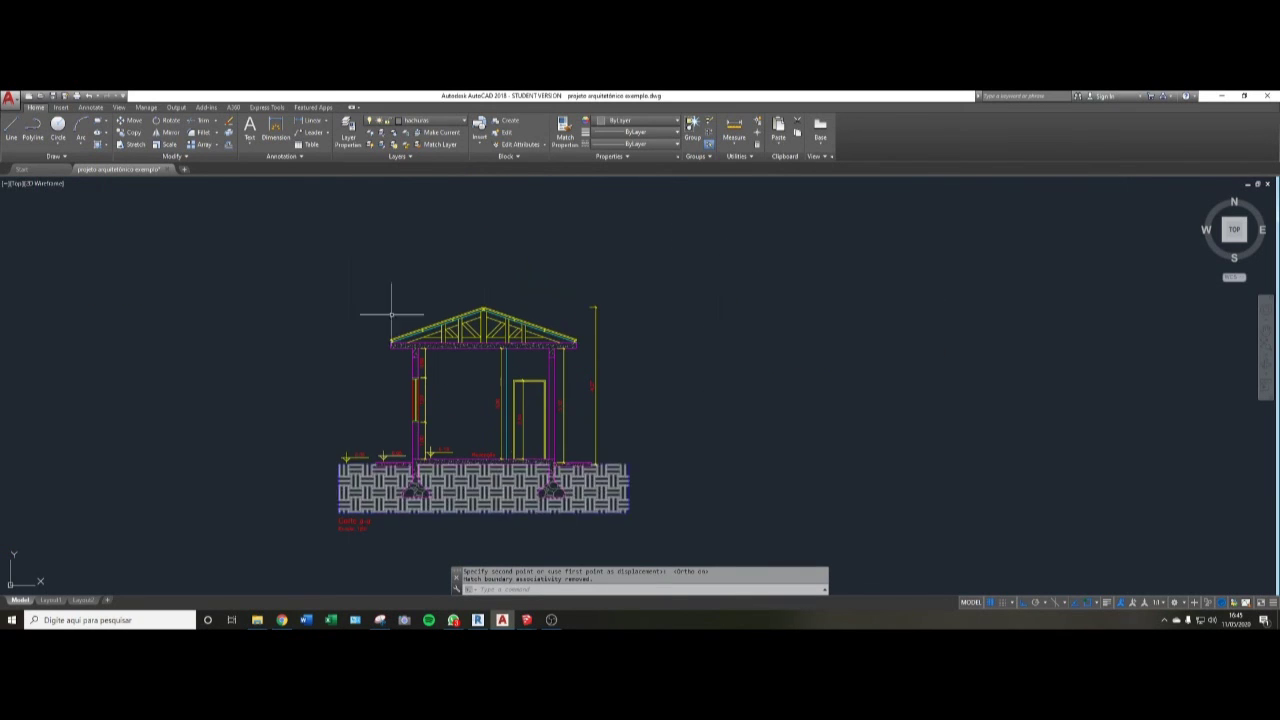
left_click(55, 96)
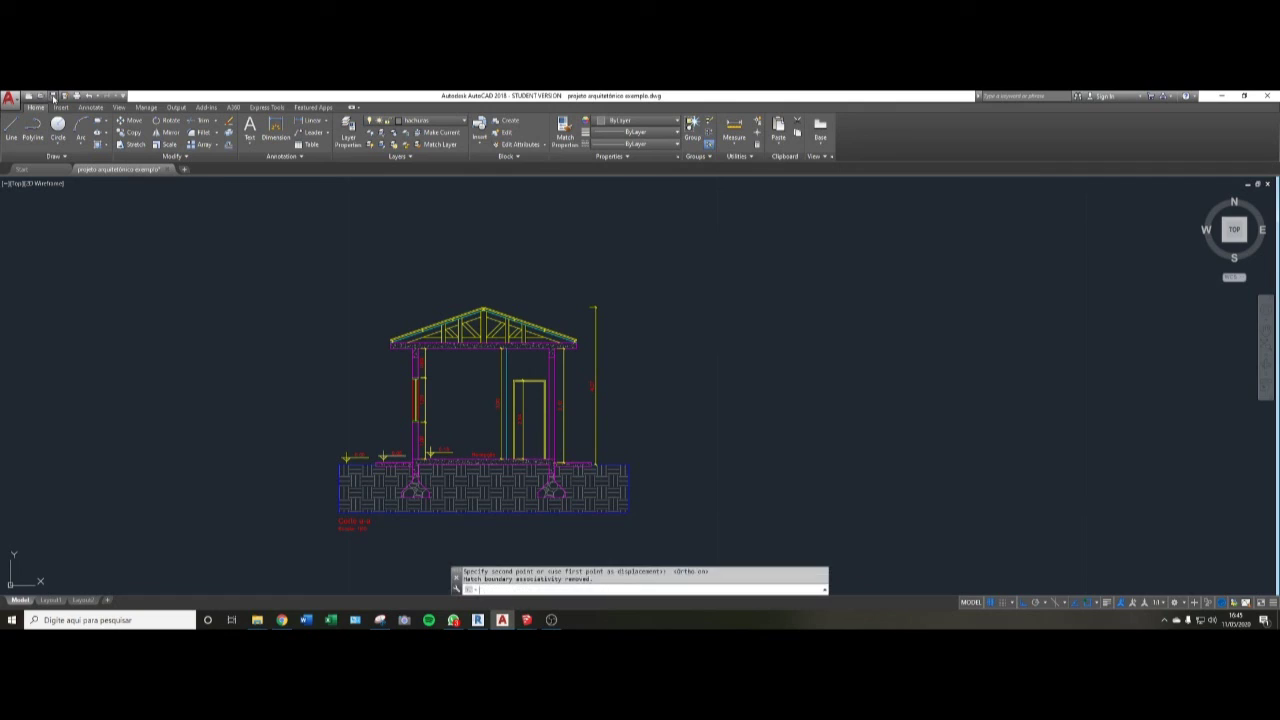